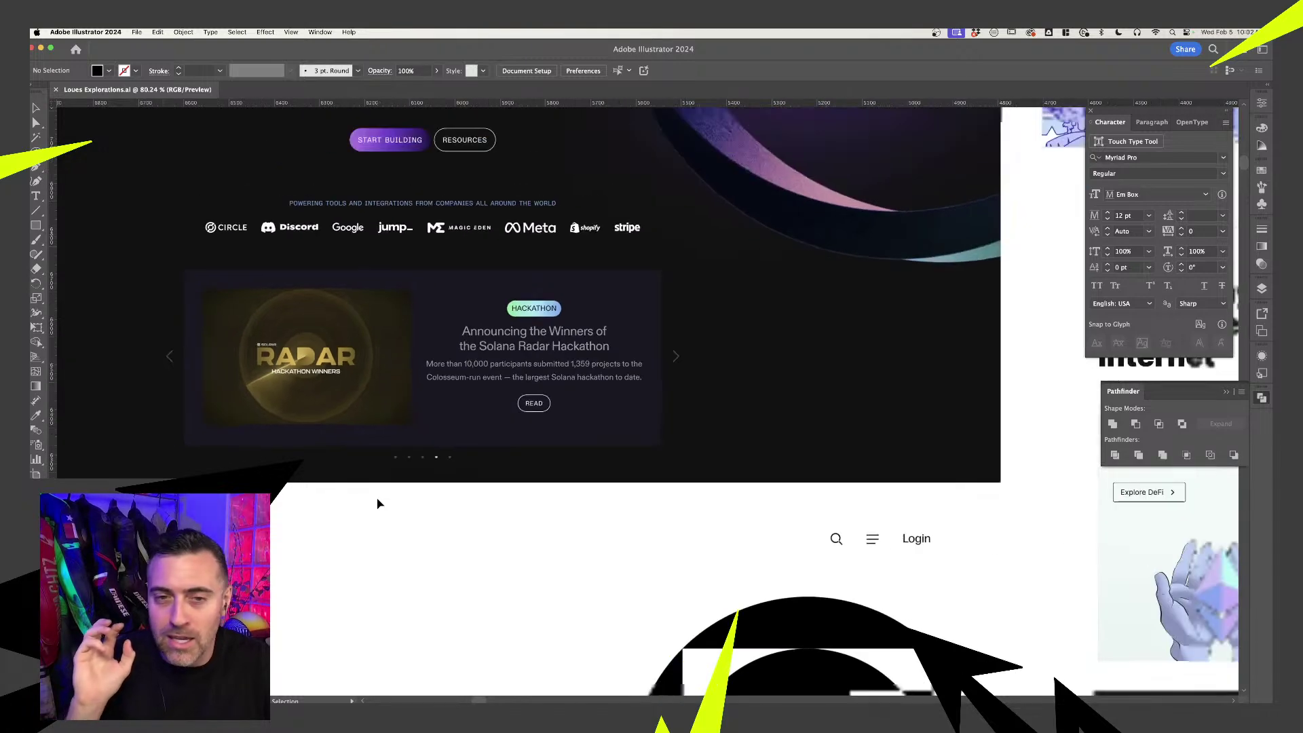
- Examine the Solana homepage reference and the Galaxy homepage layout below it, comparing them with the neighbouring website captures
{"action": "scroll", "coordinate": [379, 504], "scroll_direction": "up", "scroll_amount": 5}
{"action": "scroll", "coordinate": [378, 504], "scroll_direction": "down", "scroll_amount": 2}
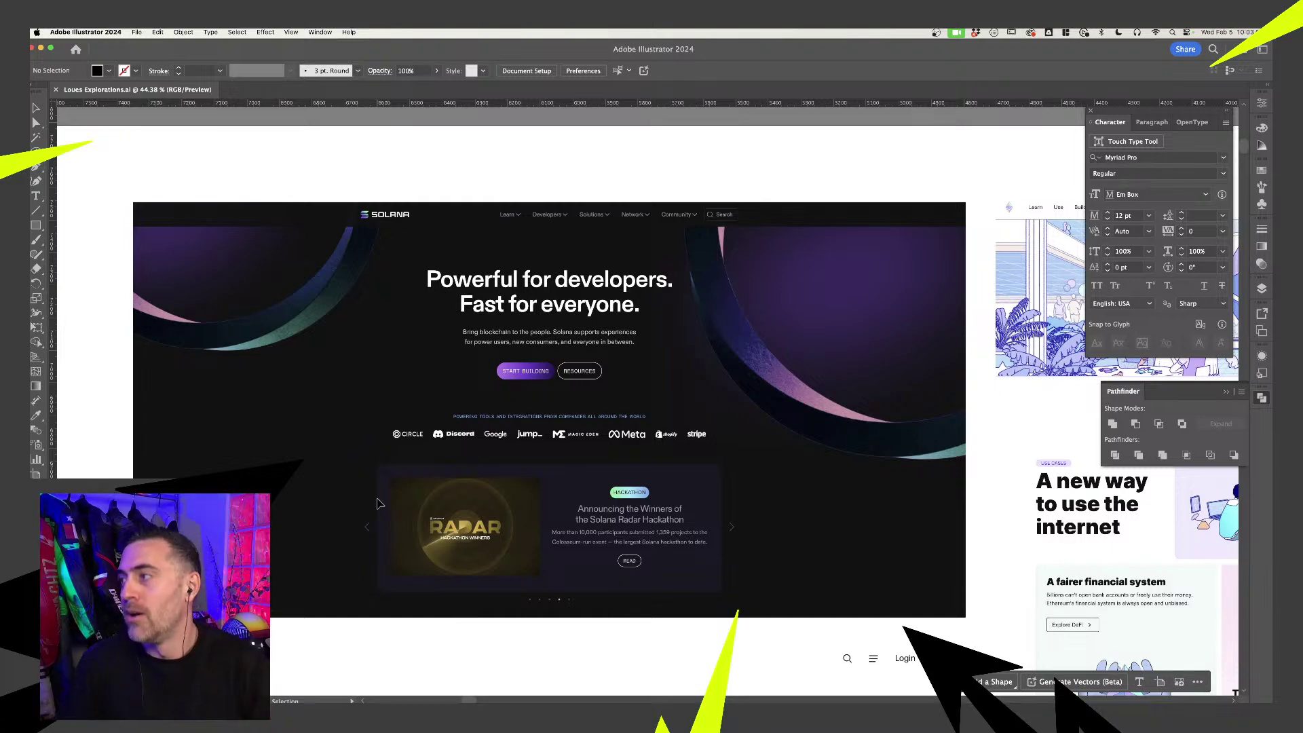
{"action": "scroll", "coordinate": [487, 571], "scroll_direction": "down", "scroll_amount": 2}
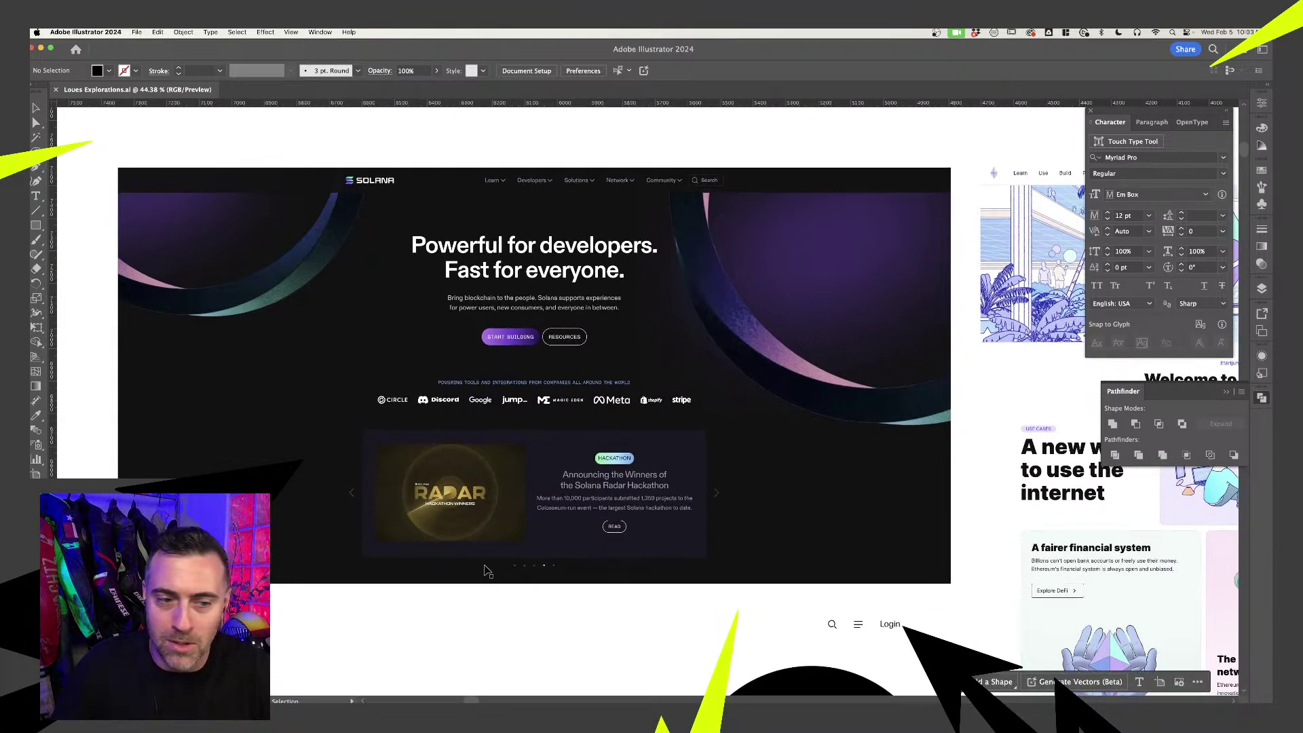
{"action": "scroll", "coordinate": [487, 572], "scroll_direction": "down", "scroll_amount": 12}
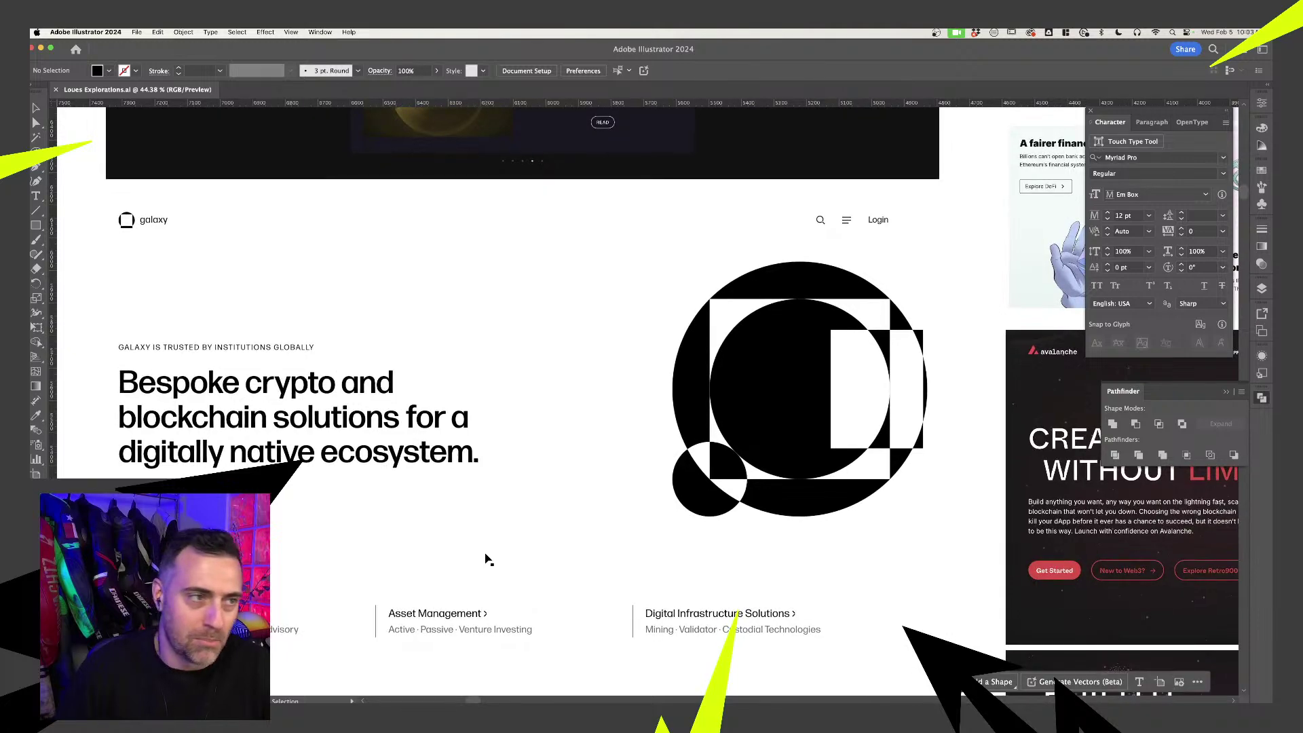
{"action": "scroll", "coordinate": [488, 560], "scroll_direction": "down", "scroll_amount": 2}
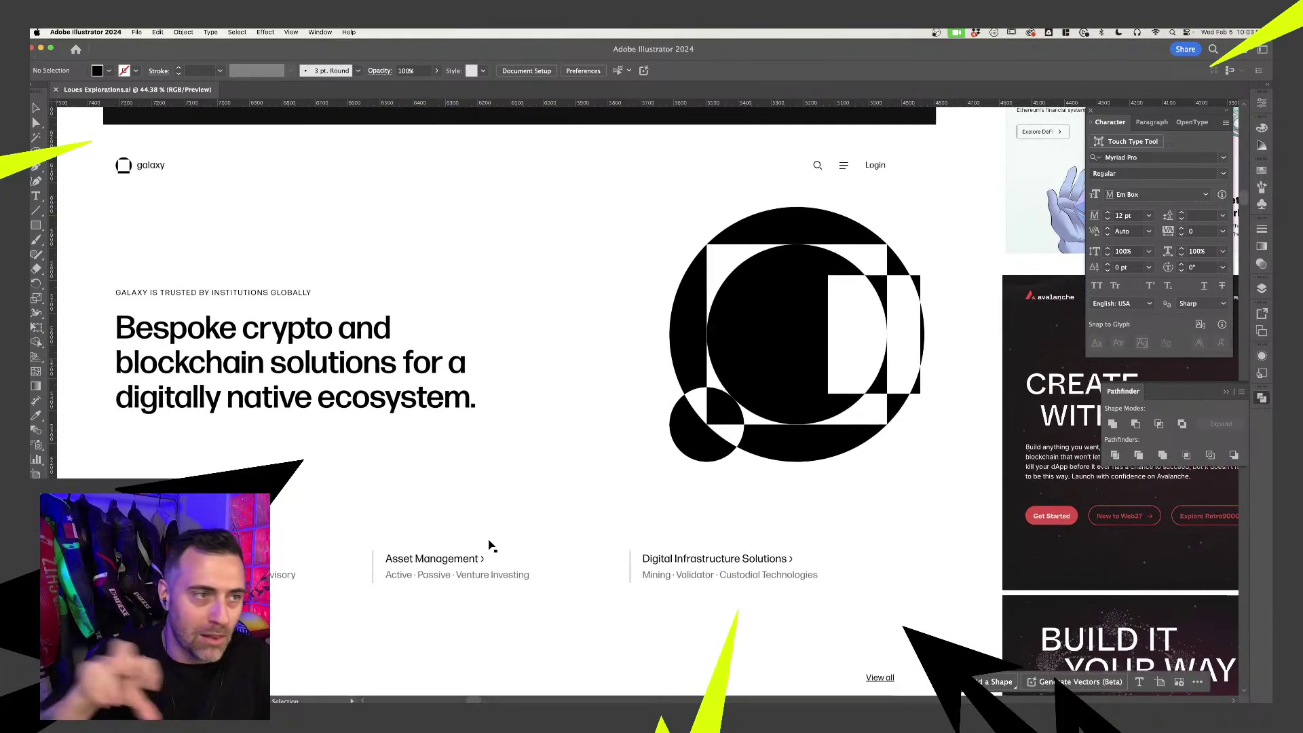
{"action": "scroll", "coordinate": [491, 545], "scroll_direction": "up", "scroll_amount": 1}
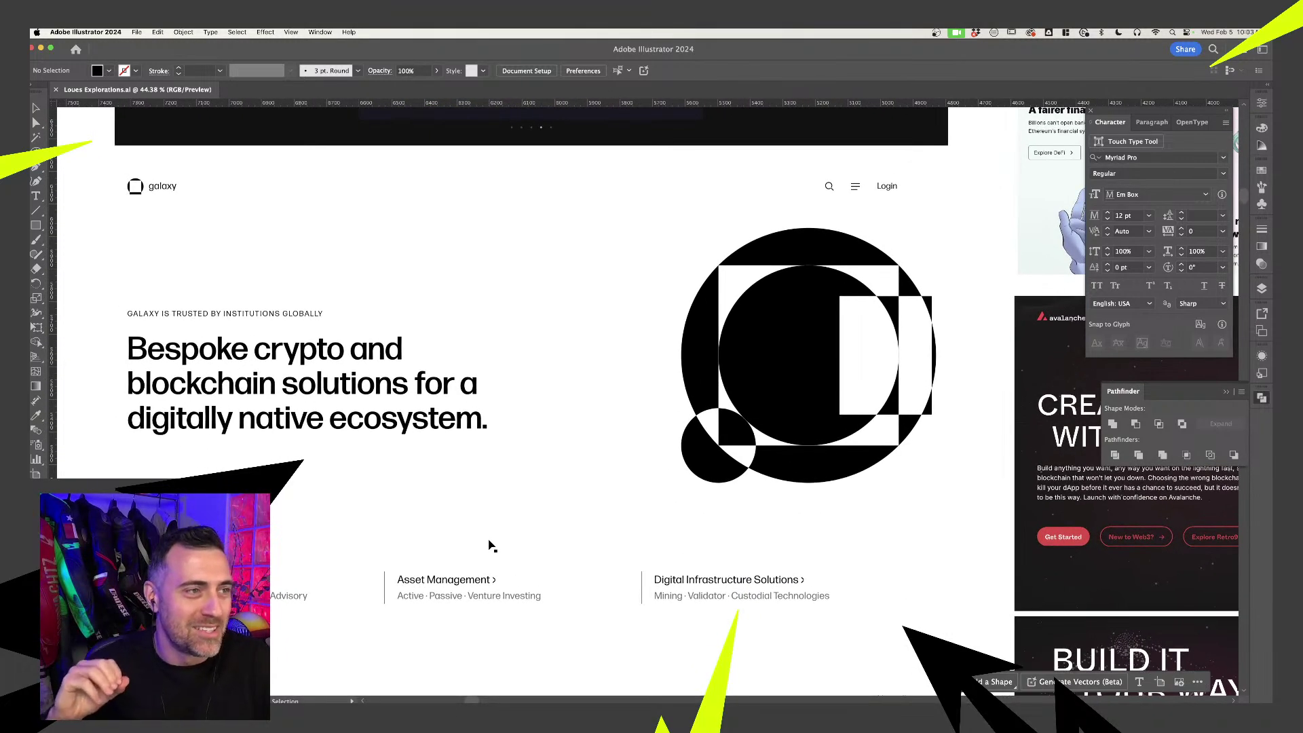
{"action": "scroll", "coordinate": [491, 545], "scroll_direction": "down", "scroll_amount": 2}
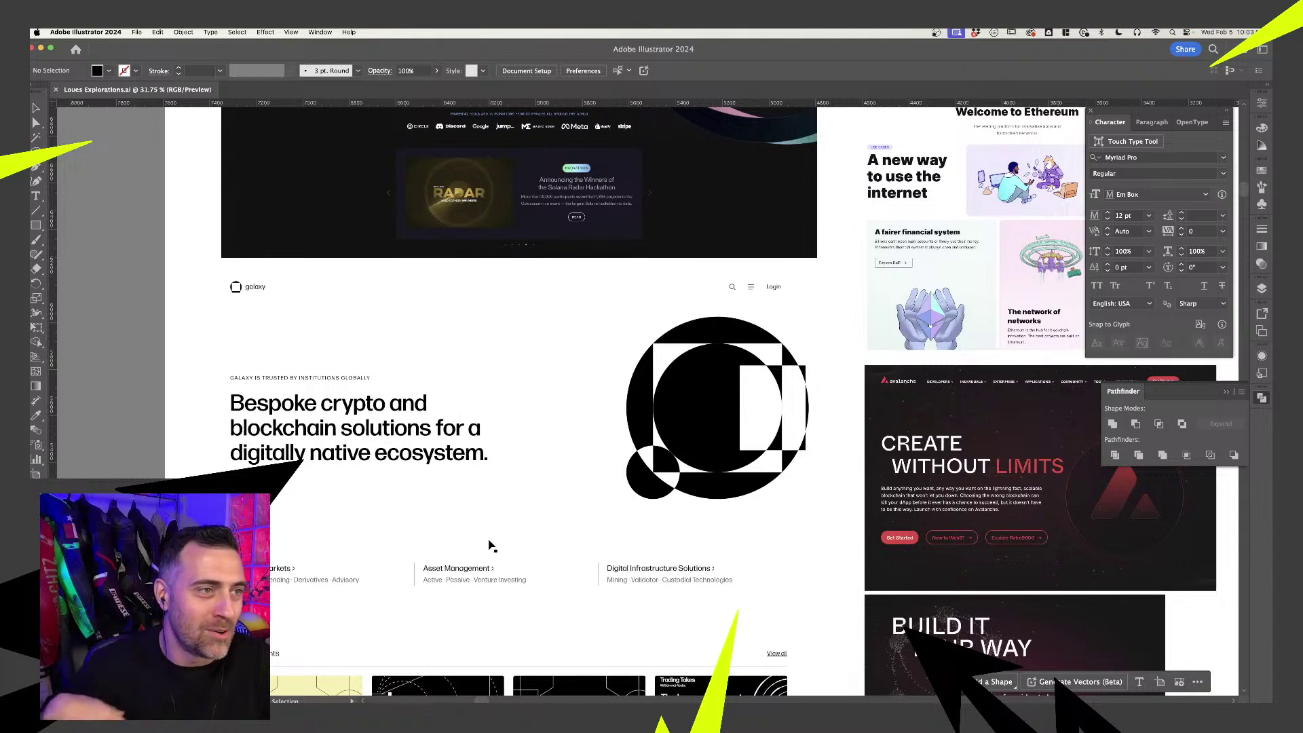
{"action": "scroll", "coordinate": [492, 545], "scroll_direction": "down", "scroll_amount": 3}
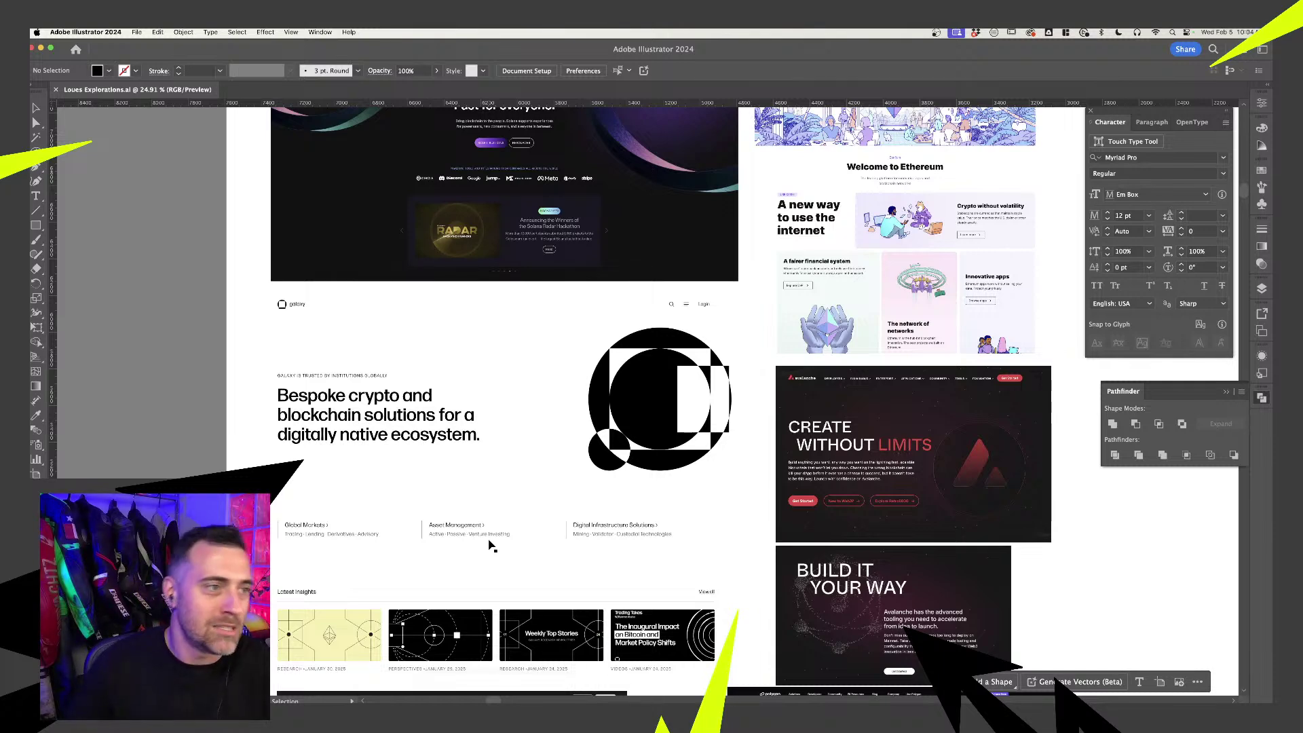
{"action": "scroll", "coordinate": [490, 538], "scroll_direction": "down", "scroll_amount": 5}
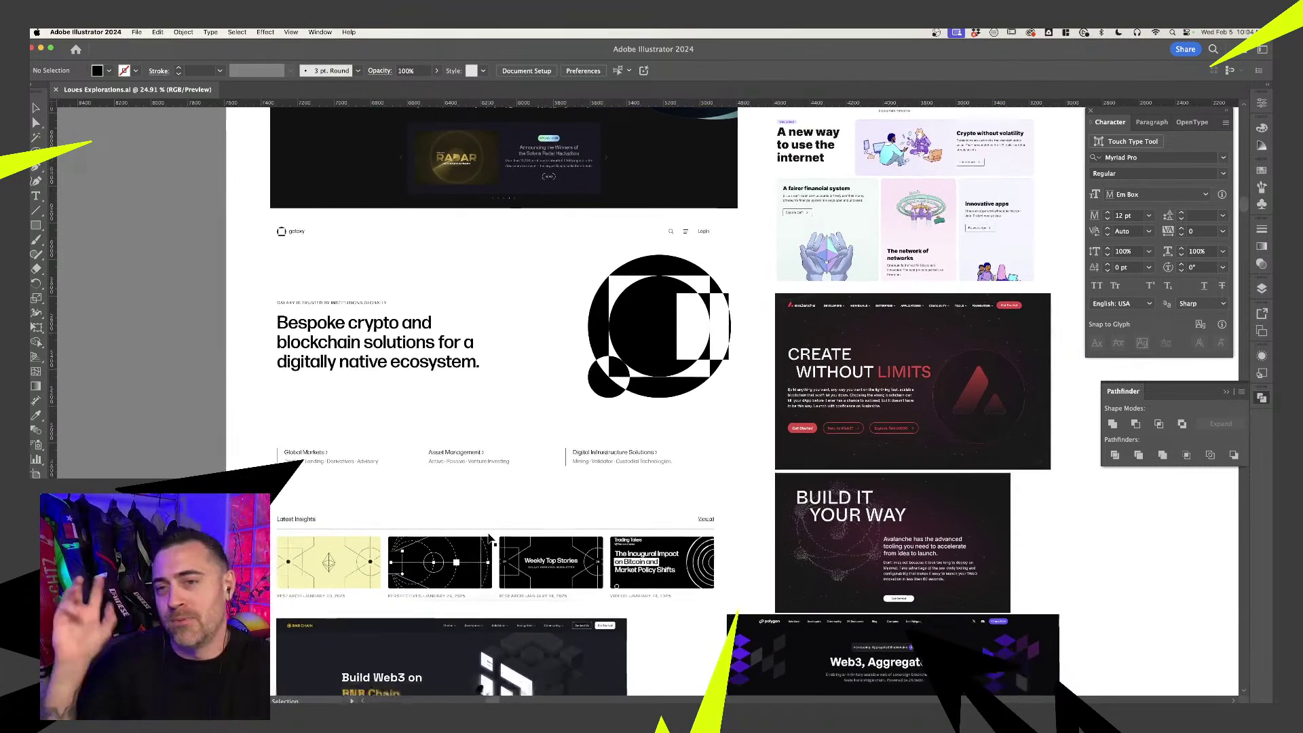
- Examine the Galaxy homepage's Latest Insights artwork and the geometric circle-and-square graphic in its hero section
{"action": "scroll", "coordinate": [492, 540], "scroll_direction": "down", "scroll_amount": 2}
{"action": "scroll", "coordinate": [490, 538], "scroll_direction": "up", "scroll_amount": 5}
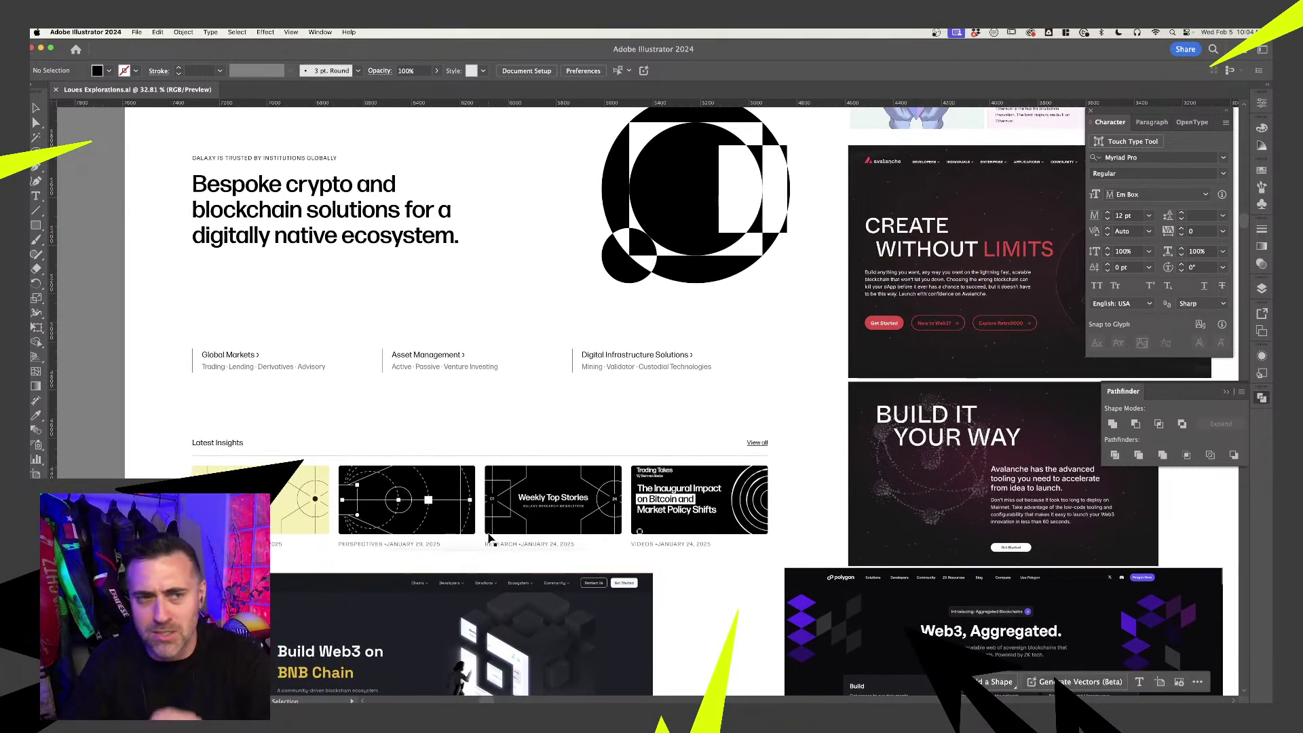
{"action": "scroll", "coordinate": [553, 547], "scroll_direction": "up", "scroll_amount": 3}
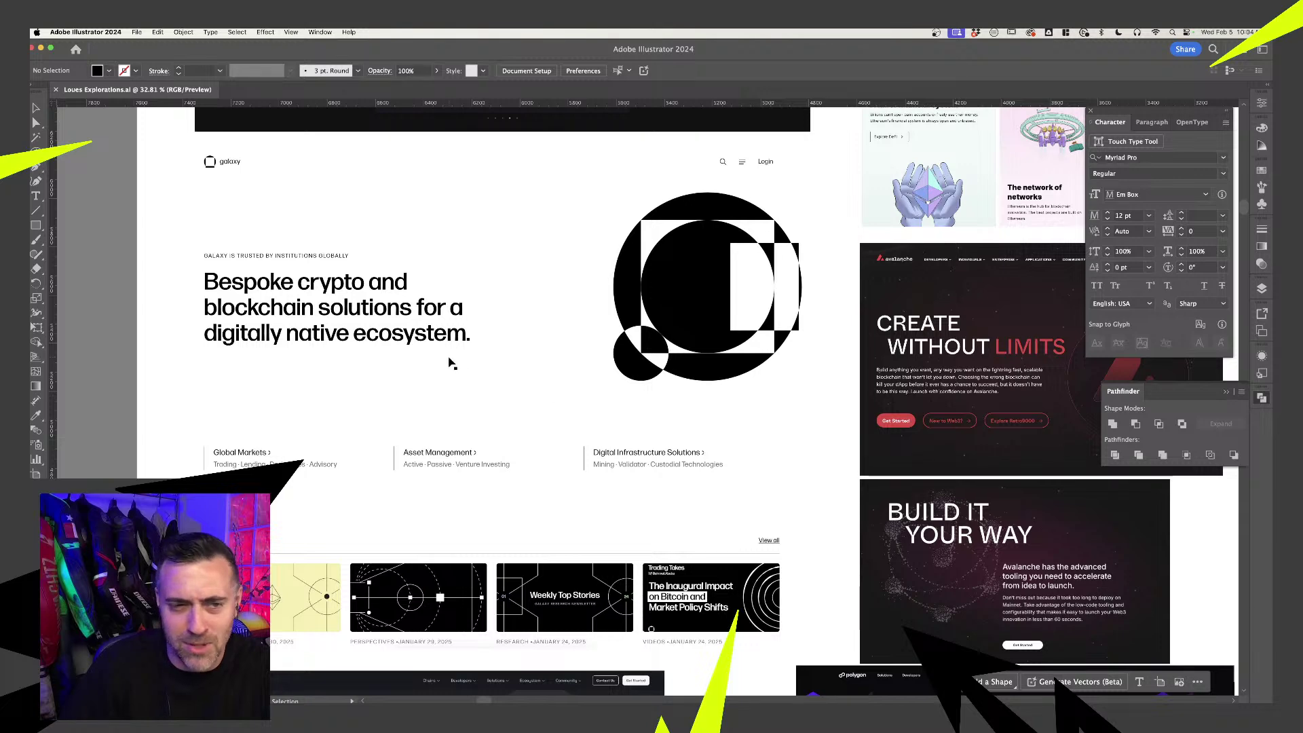
{"action": "scroll", "coordinate": [262, 453], "scroll_direction": "down", "scroll_amount": 3}
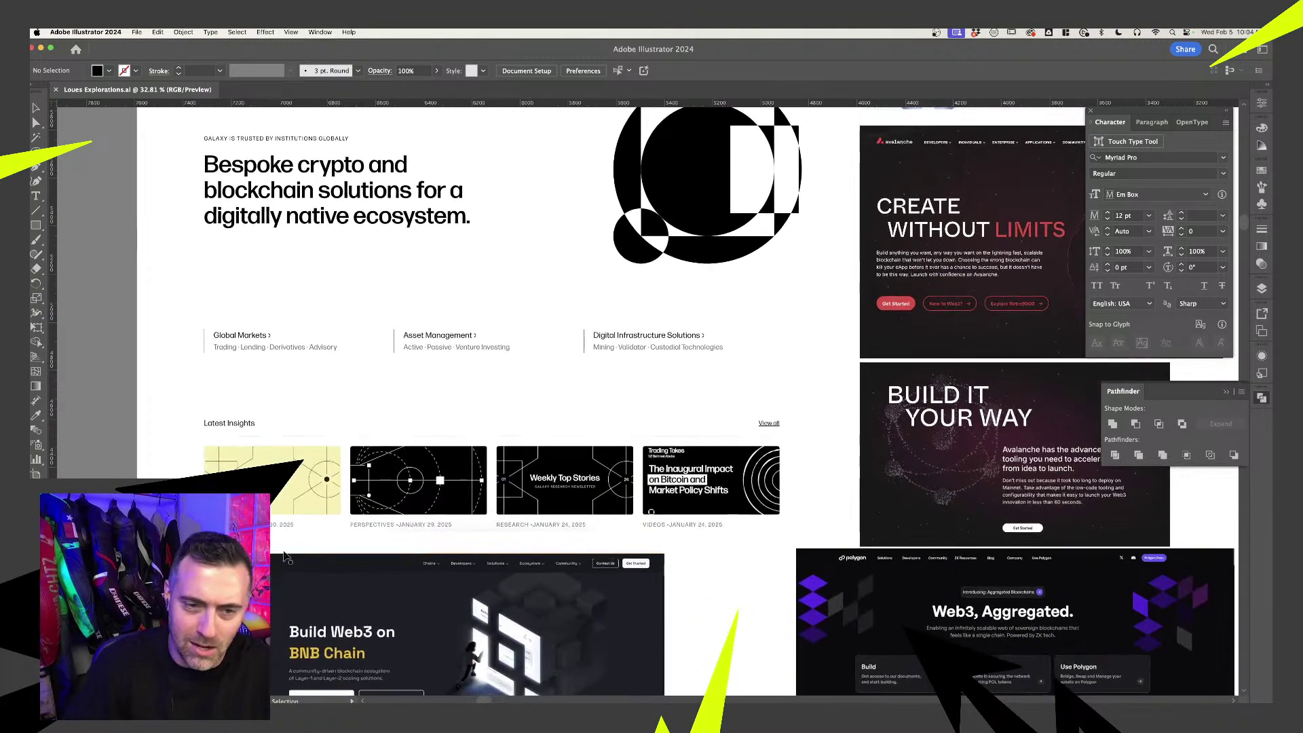
{"action": "scroll", "coordinate": [340, 502], "scroll_direction": "up", "scroll_amount": 5}
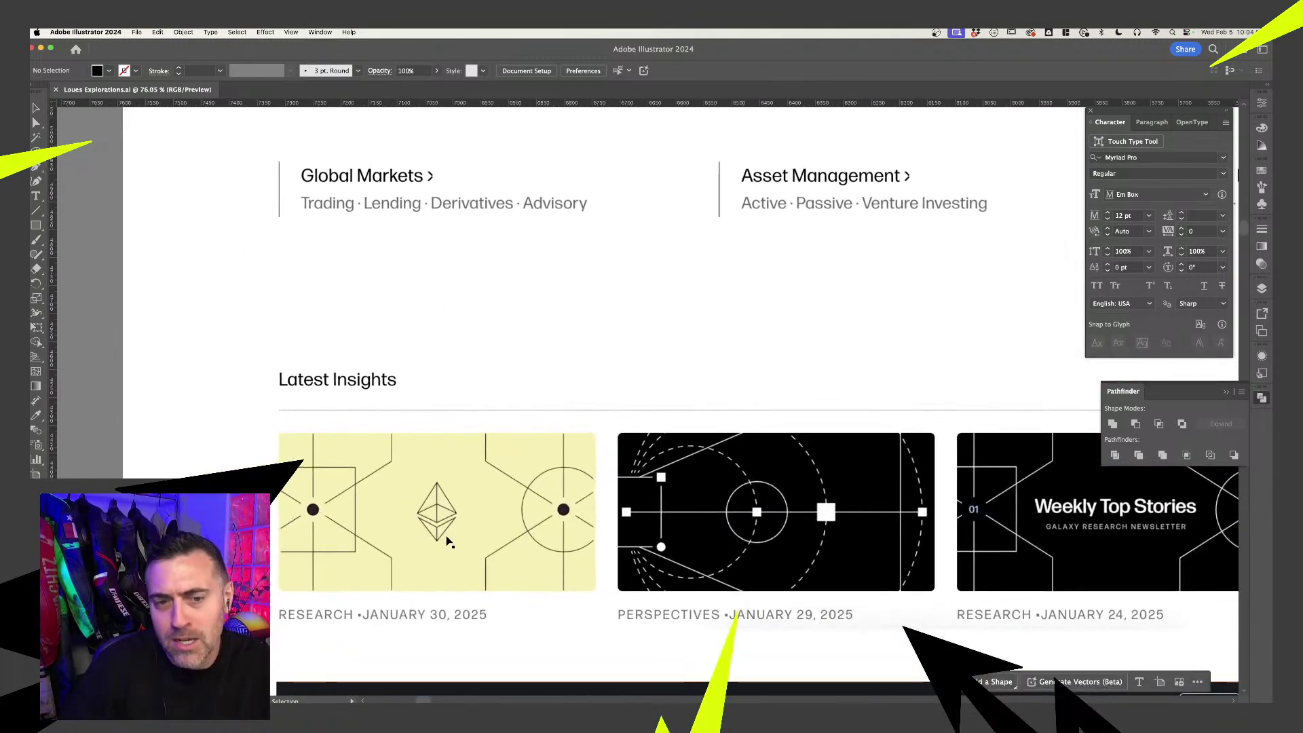
{"action": "scroll", "coordinate": [448, 540], "scroll_direction": "up", "scroll_amount": 5}
{"action": "scroll", "coordinate": [448, 540], "scroll_direction": "right", "scroll_amount": 2}
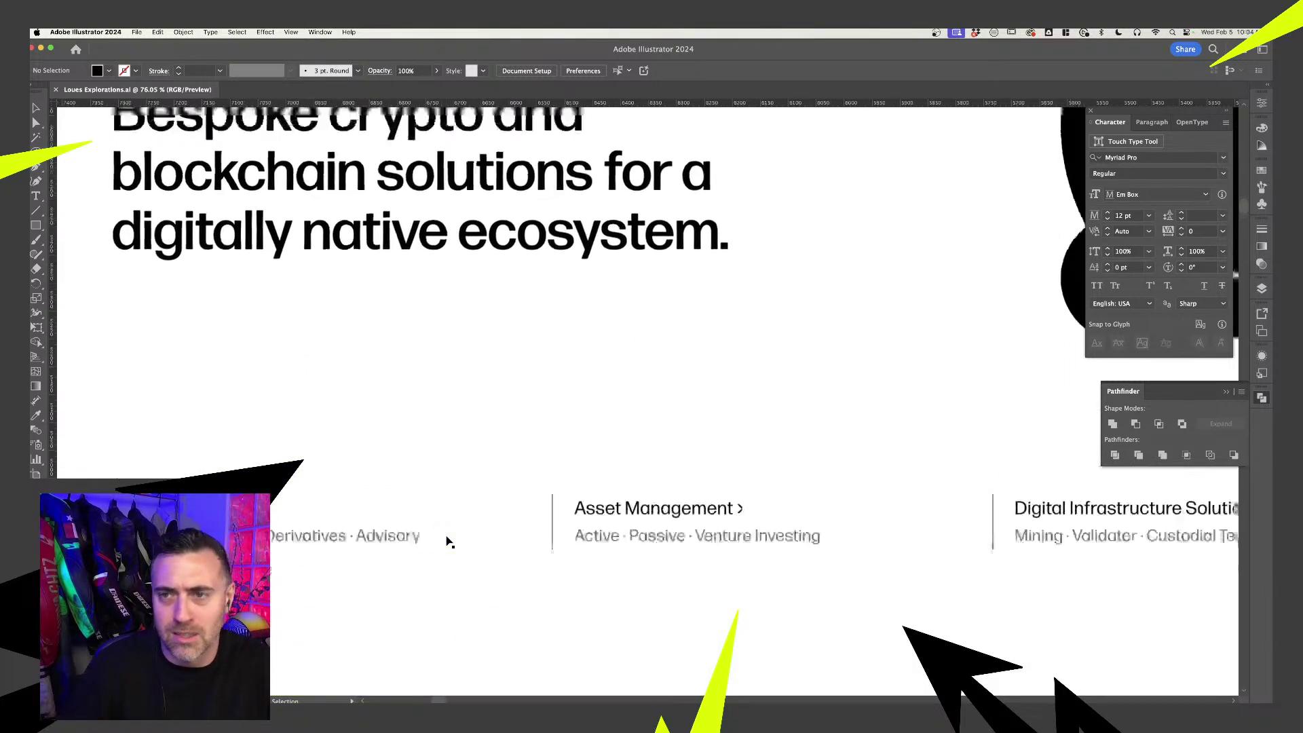
{"action": "scroll", "coordinate": [611, 572], "scroll_direction": "down", "scroll_amount": 5}
{"action": "scroll", "coordinate": [909, 339], "scroll_direction": "up", "scroll_amount": 3}
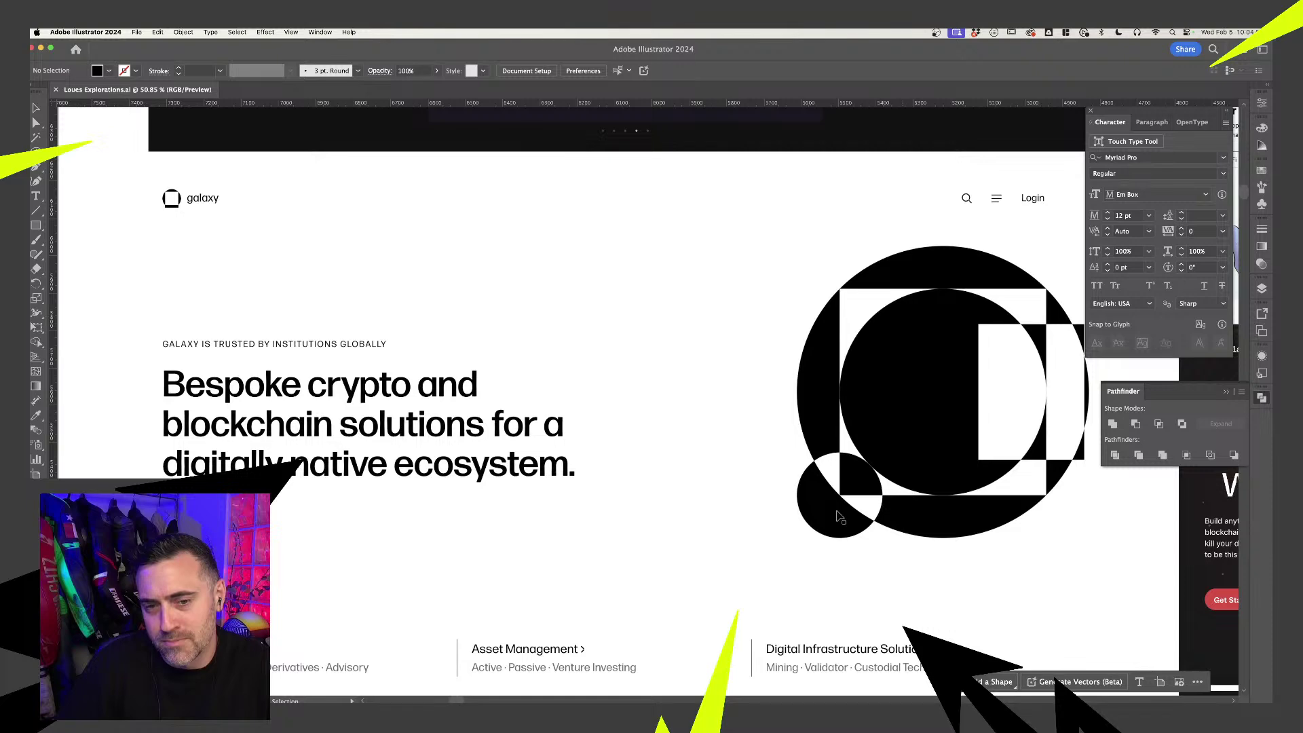
{"action": "scroll", "coordinate": [774, 387], "scroll_direction": "right", "scroll_amount": 2}
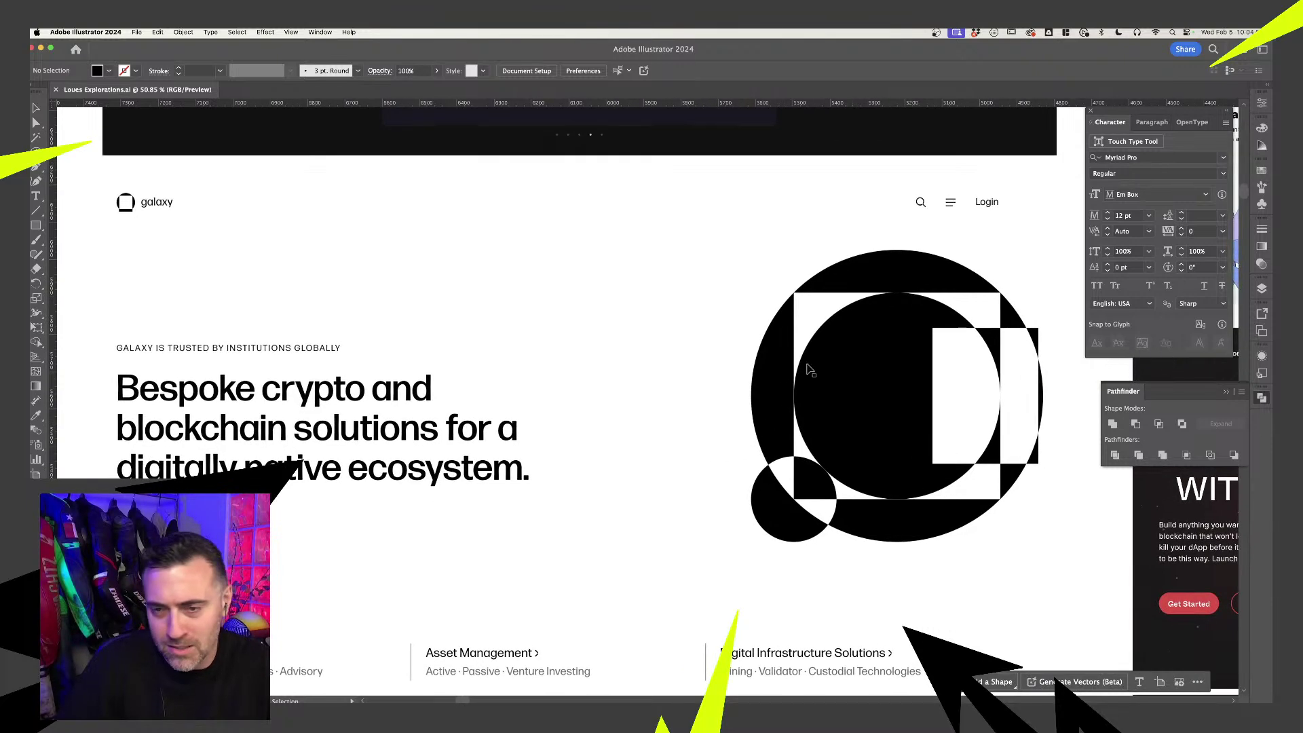
{"action": "scroll", "coordinate": [784, 405], "scroll_direction": "right", "scroll_amount": 2}
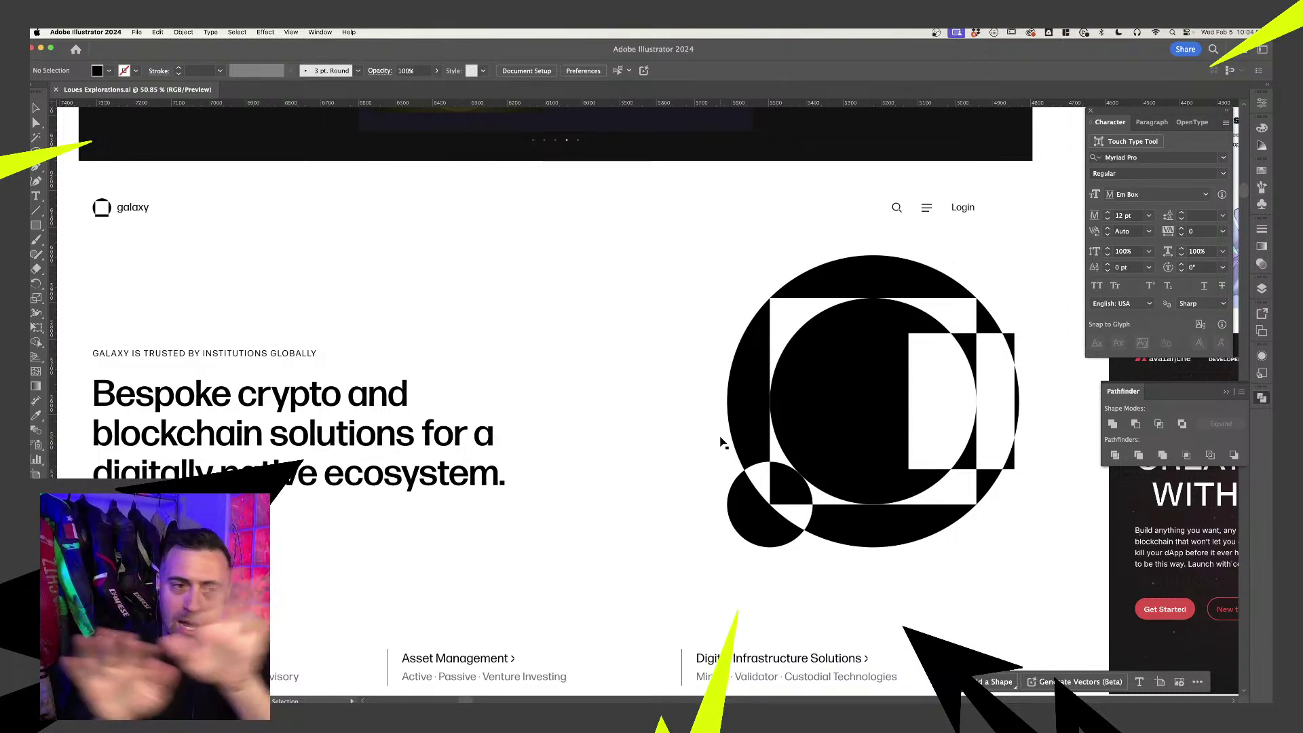
- Review the Solana hero's ring graphics, and inspect the Ethereum homepage's illustrated banner and use-case cards
{"action": "scroll", "coordinate": [722, 442], "scroll_direction": "up", "scroll_amount": 10}
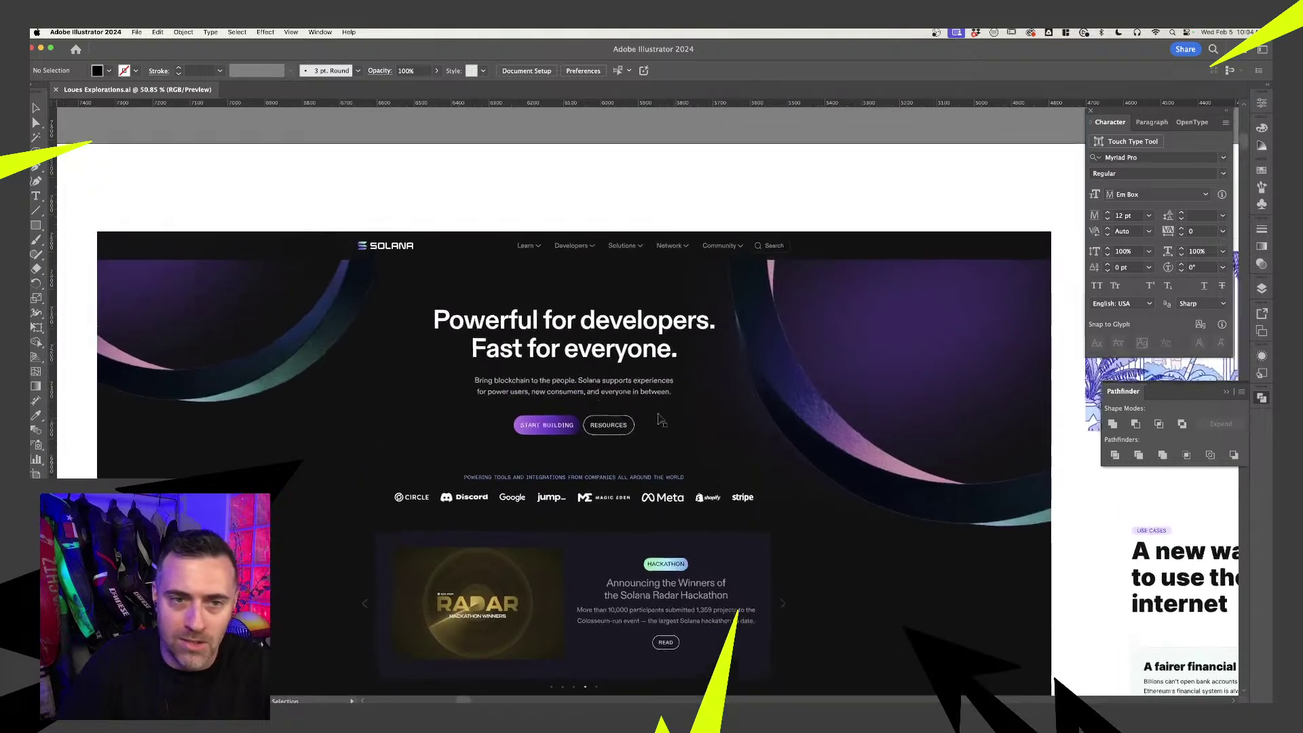
{"action": "scroll", "coordinate": [368, 331], "scroll_direction": "up", "scroll_amount": 2}
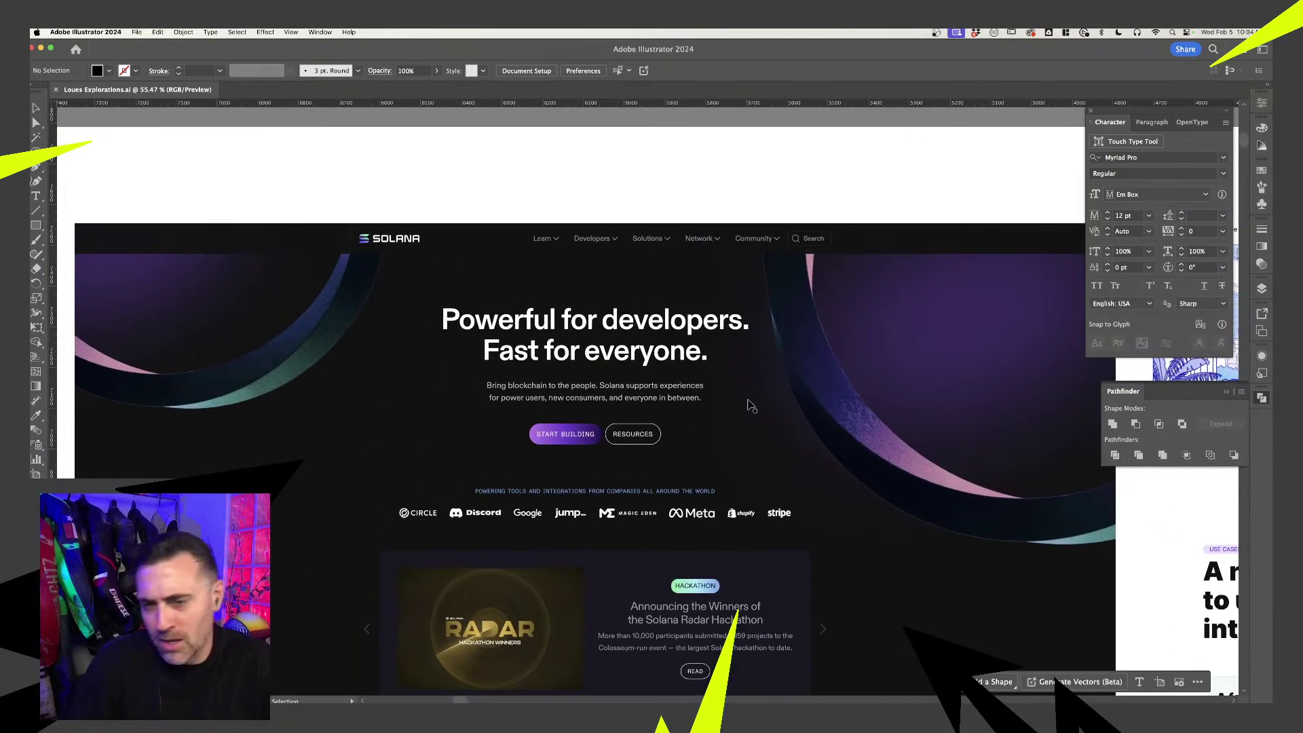
{"action": "scroll", "coordinate": [751, 405], "scroll_direction": "down", "scroll_amount": 2}
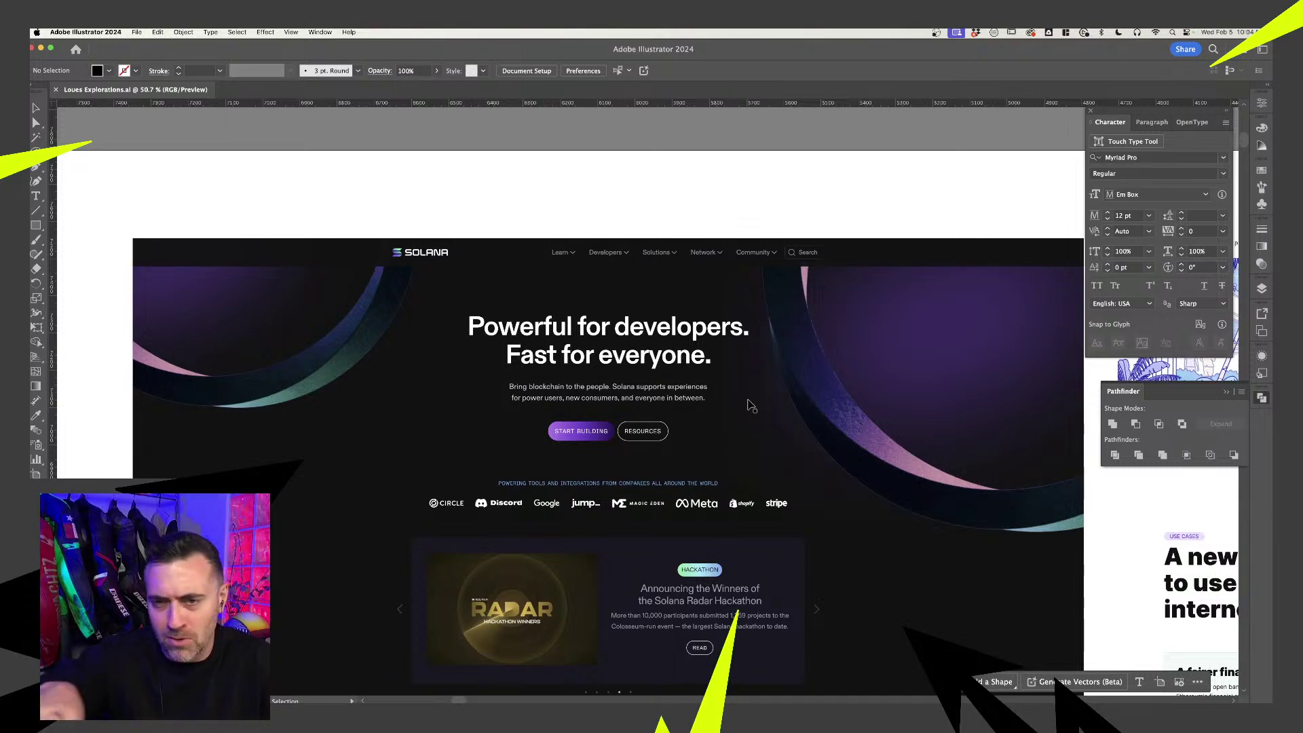
{"action": "scroll", "coordinate": [751, 405], "scroll_direction": "down", "scroll_amount": 5}
{"action": "scroll", "coordinate": [751, 405], "scroll_direction": "up", "scroll_amount": 5}
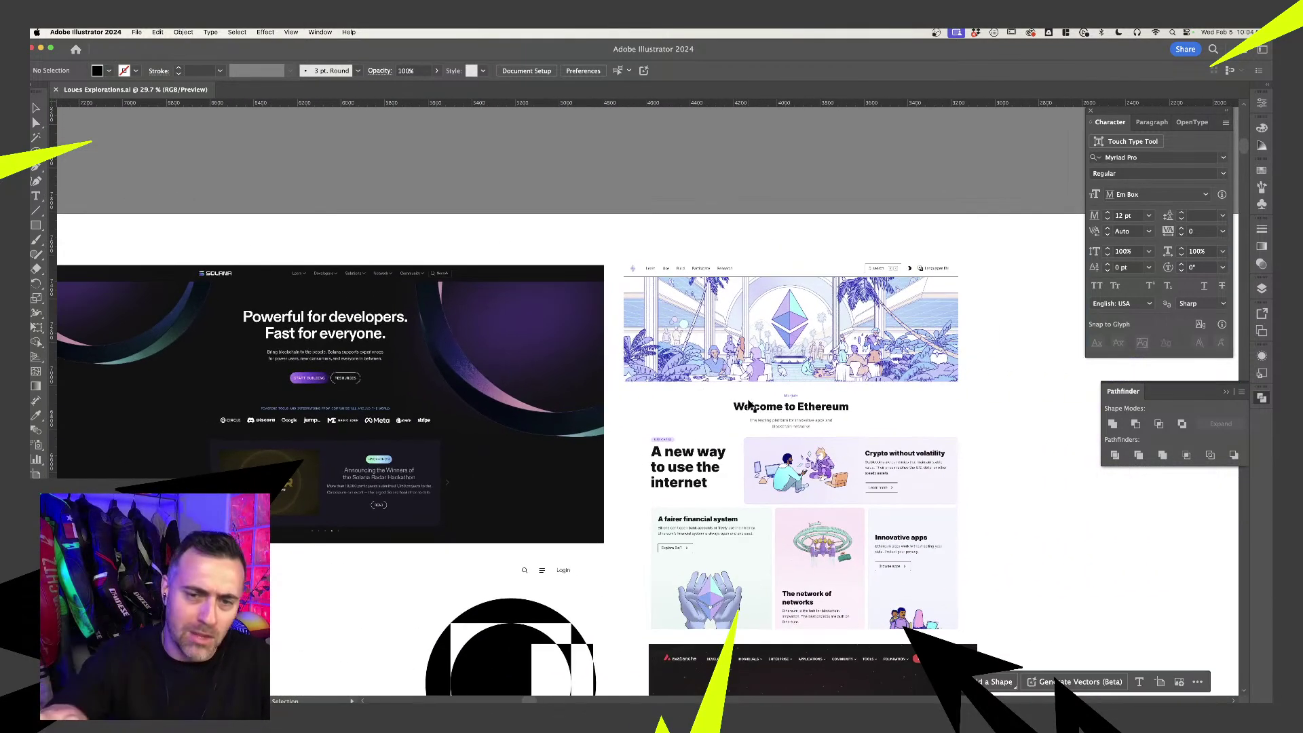
{"action": "scroll", "coordinate": [749, 402], "scroll_direction": "up", "scroll_amount": 5}
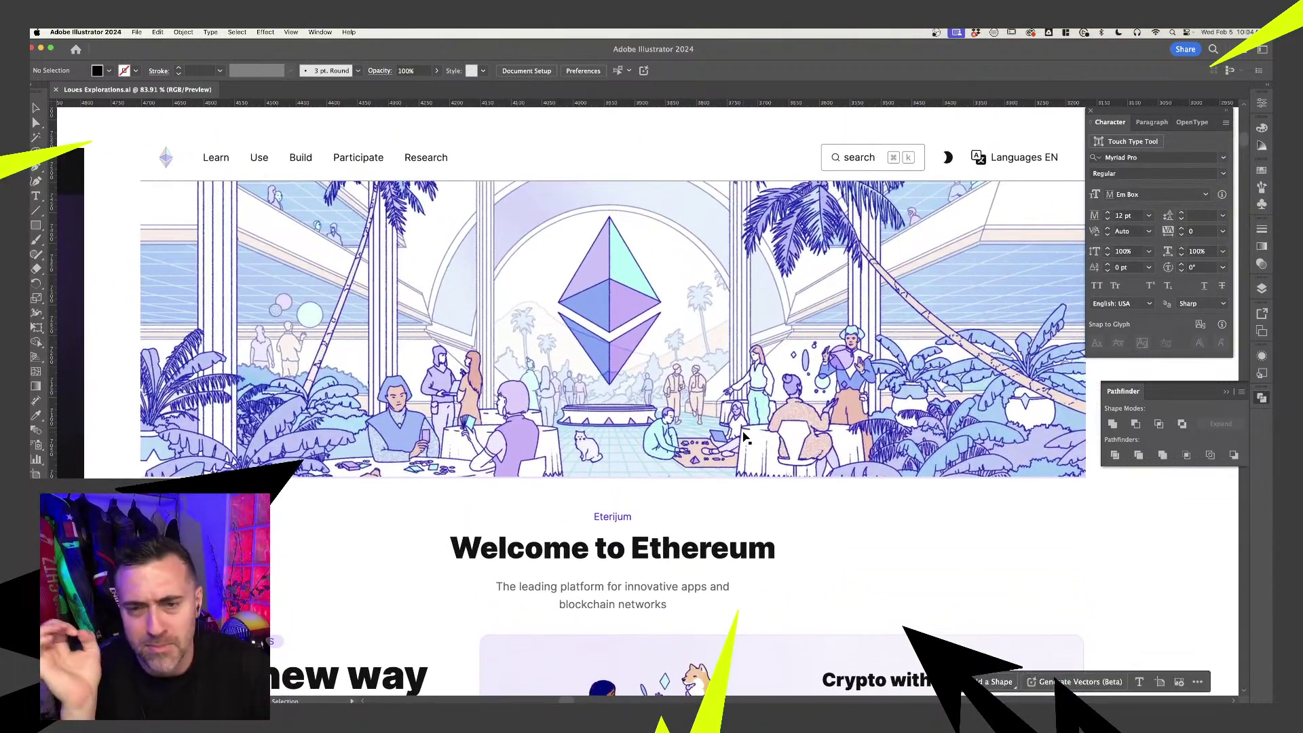
{"action": "scroll", "coordinate": [744, 436], "scroll_direction": "down", "scroll_amount": 2}
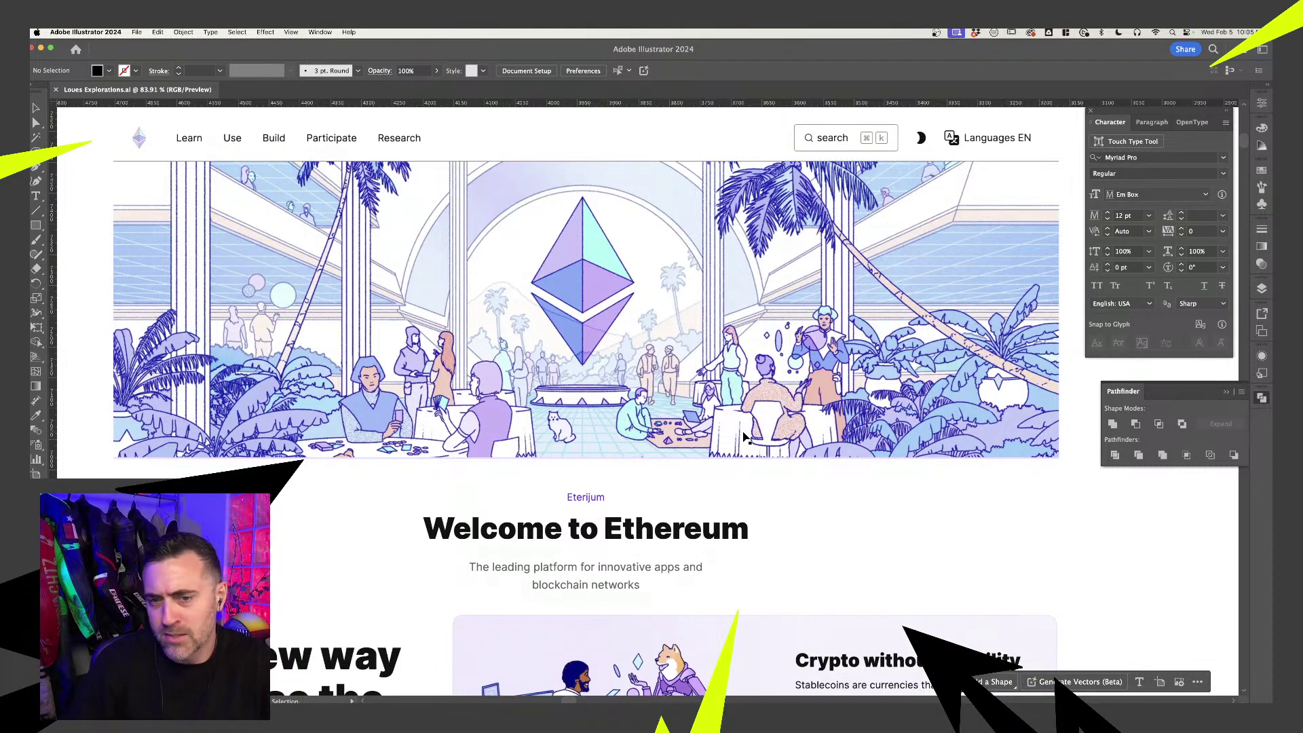
{"action": "scroll", "coordinate": [698, 442], "scroll_direction": "down", "scroll_amount": 5}
{"action": "scroll", "coordinate": [698, 441], "scroll_direction": "down", "scroll_amount": 10}
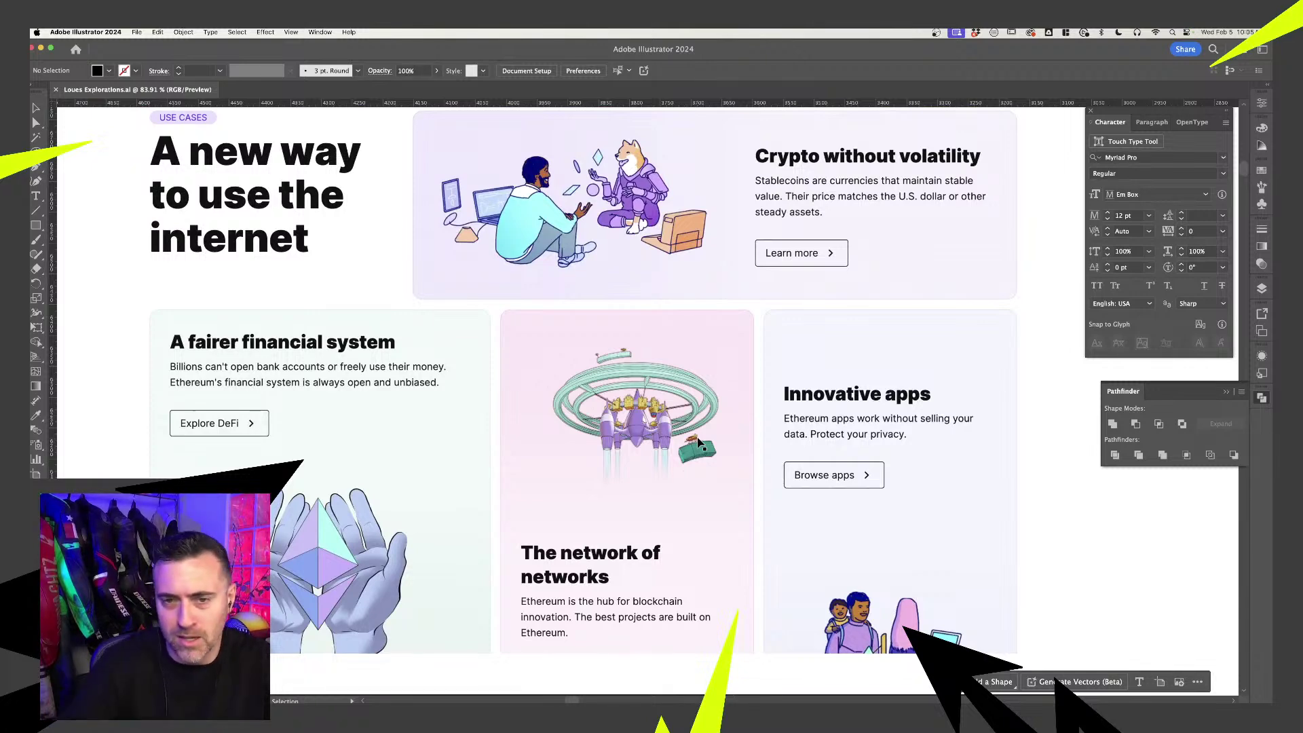
{"action": "scroll", "coordinate": [699, 442], "scroll_direction": "down", "scroll_amount": 5}
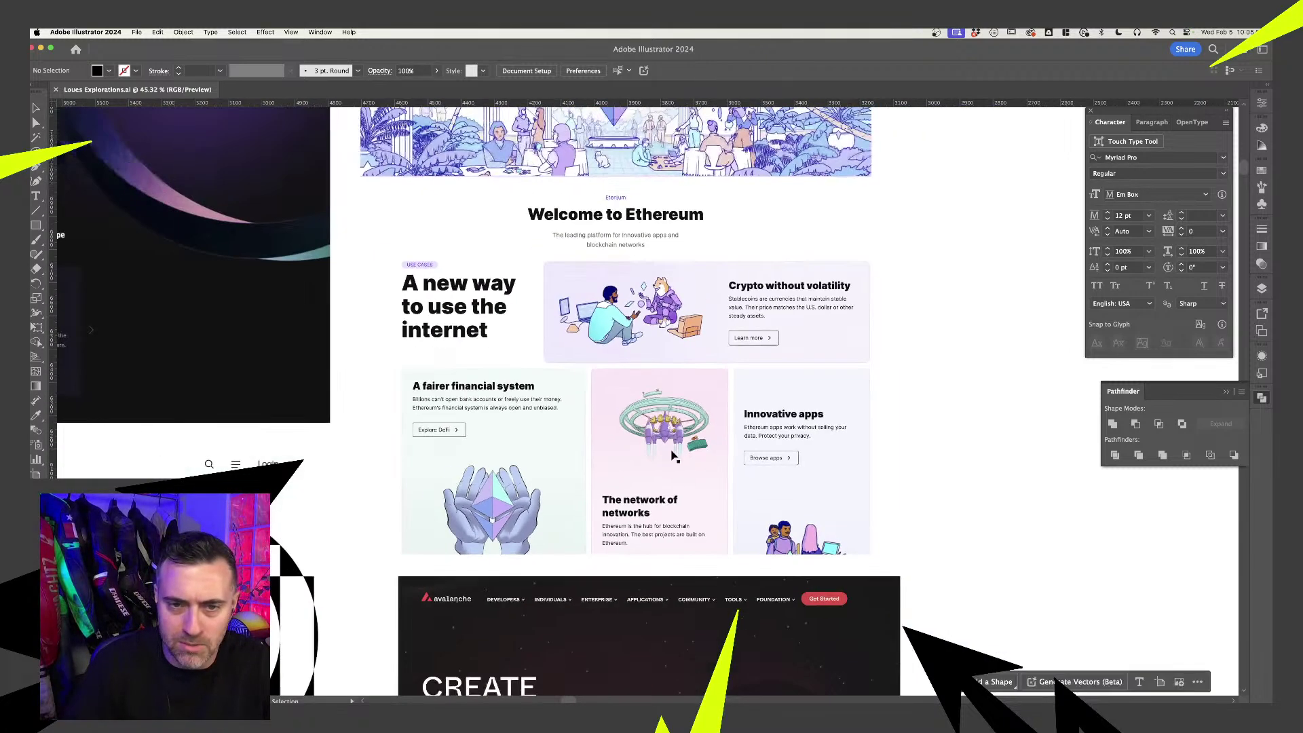
- Inspect the Avalanche "Create Without Limits" hero and the particle graphic in its "Build It Your Way" section
{"action": "scroll", "coordinate": [637, 443], "scroll_direction": "down", "scroll_amount": 5}
{"action": "scroll", "coordinate": [611, 440], "scroll_direction": "up", "scroll_amount": 4}
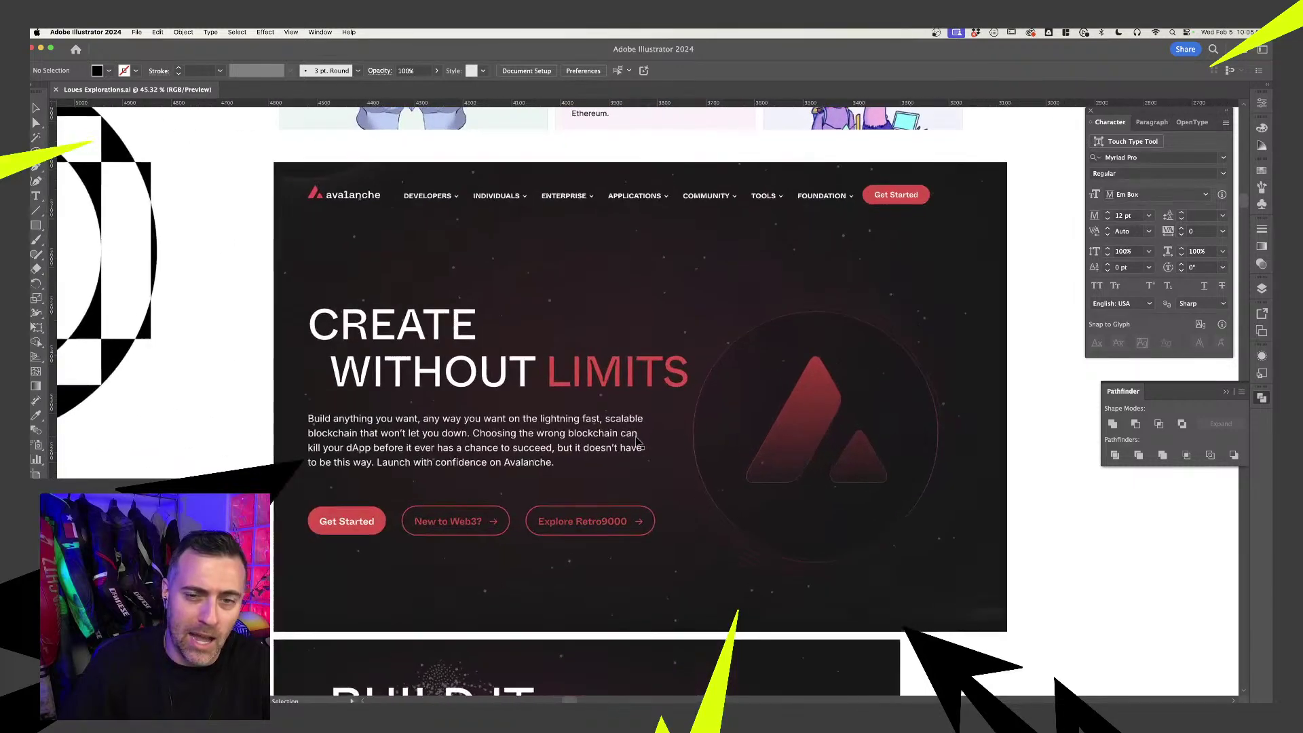
{"action": "scroll", "coordinate": [481, 421], "scroll_direction": "down", "scroll_amount": 2}
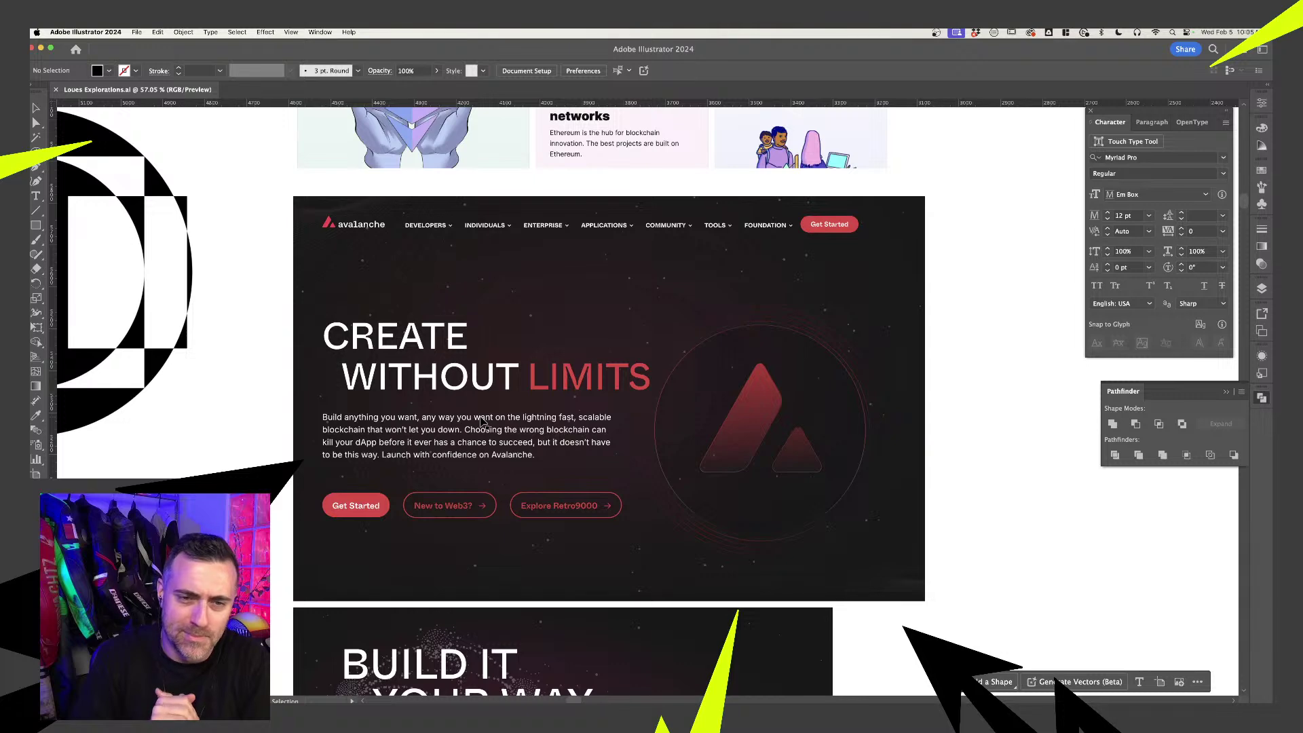
{"action": "scroll", "coordinate": [418, 466], "scroll_direction": "down", "scroll_amount": 10}
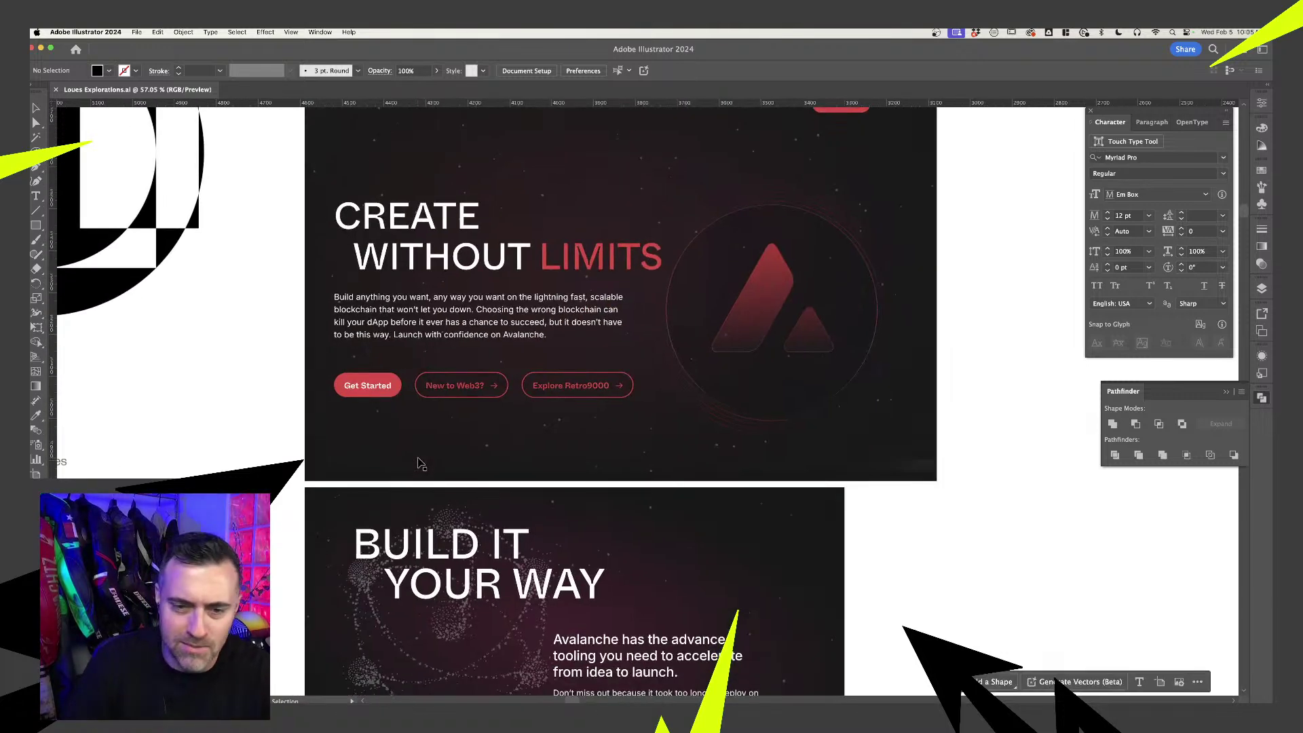
{"action": "scroll", "coordinate": [657, 393], "scroll_direction": "up", "scroll_amount": 5}
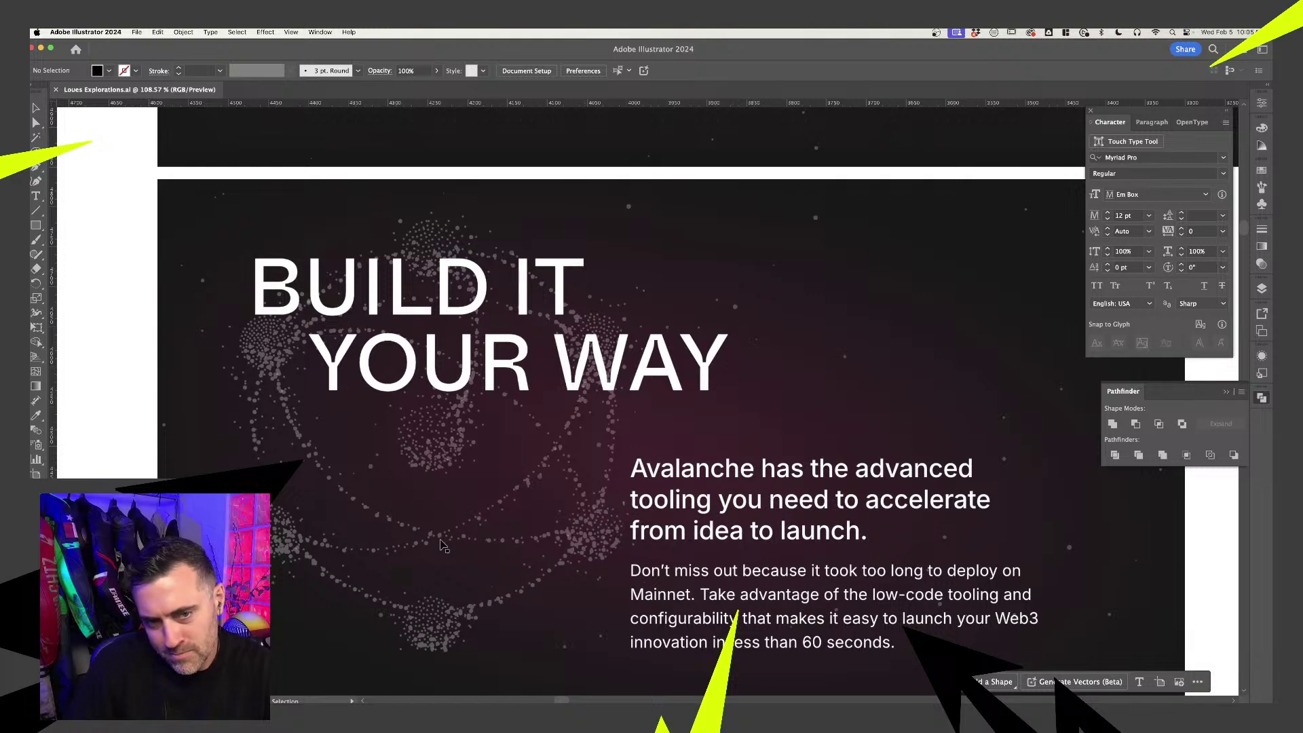
{"action": "scroll", "coordinate": [542, 547], "scroll_direction": "down", "scroll_amount": 5}
{"action": "scroll", "coordinate": [576, 557], "scroll_direction": "down", "scroll_amount": 5}
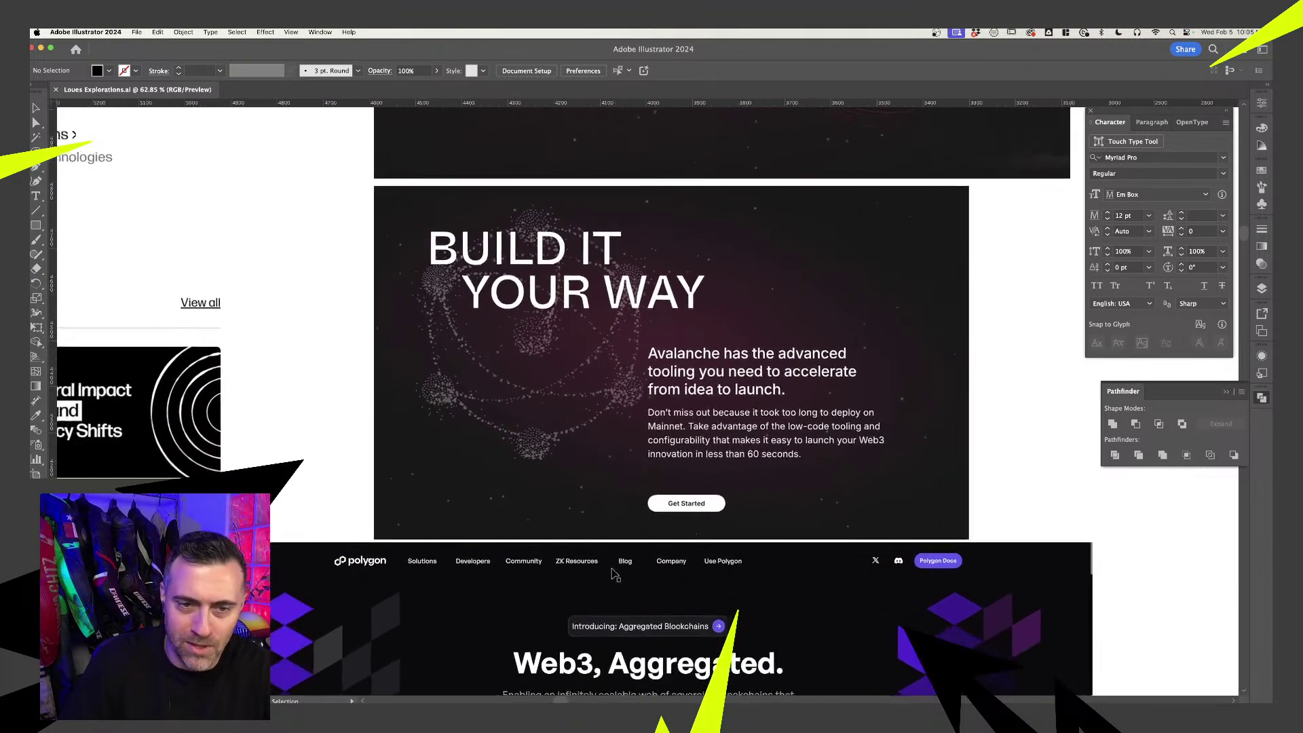
{"action": "scroll", "coordinate": [591, 441], "scroll_direction": "up", "scroll_amount": 2}
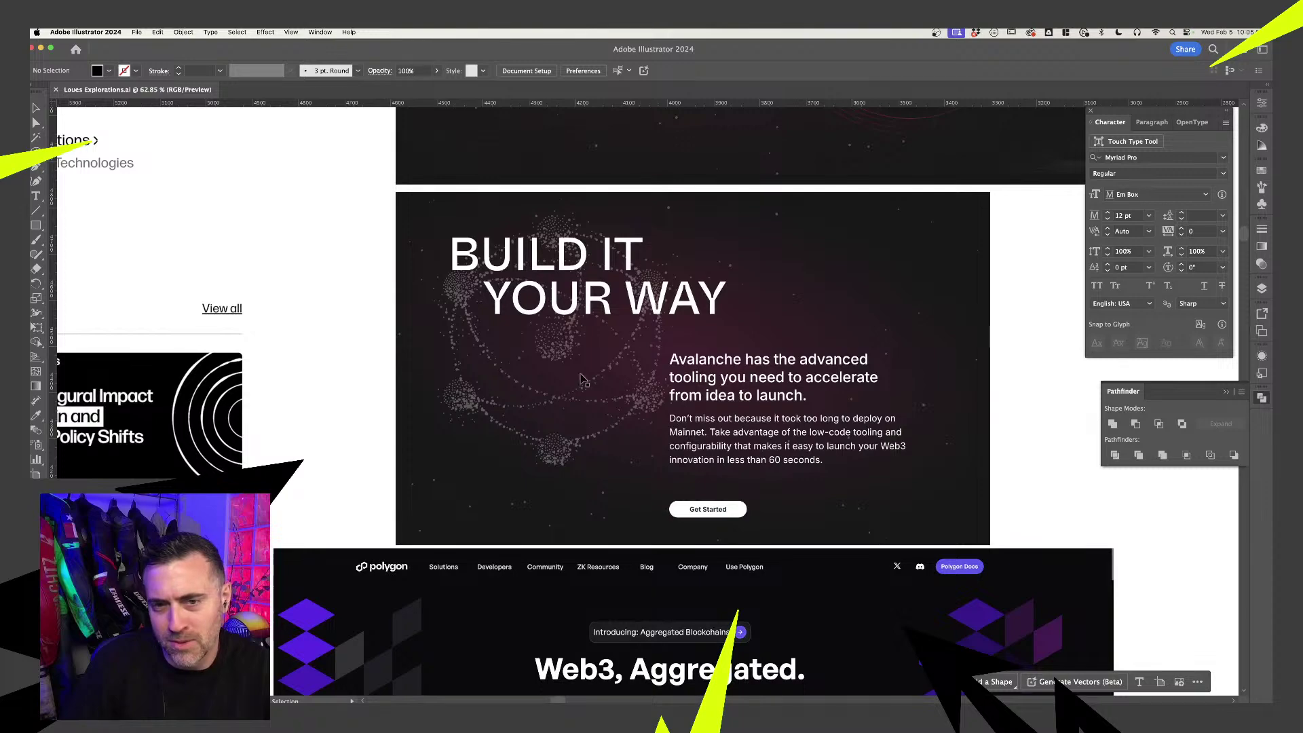
{"action": "scroll", "coordinate": [611, 319], "scroll_direction": "up", "scroll_amount": 2}
{"action": "scroll", "coordinate": [597, 407], "scroll_direction": "up", "scroll_amount": 3}
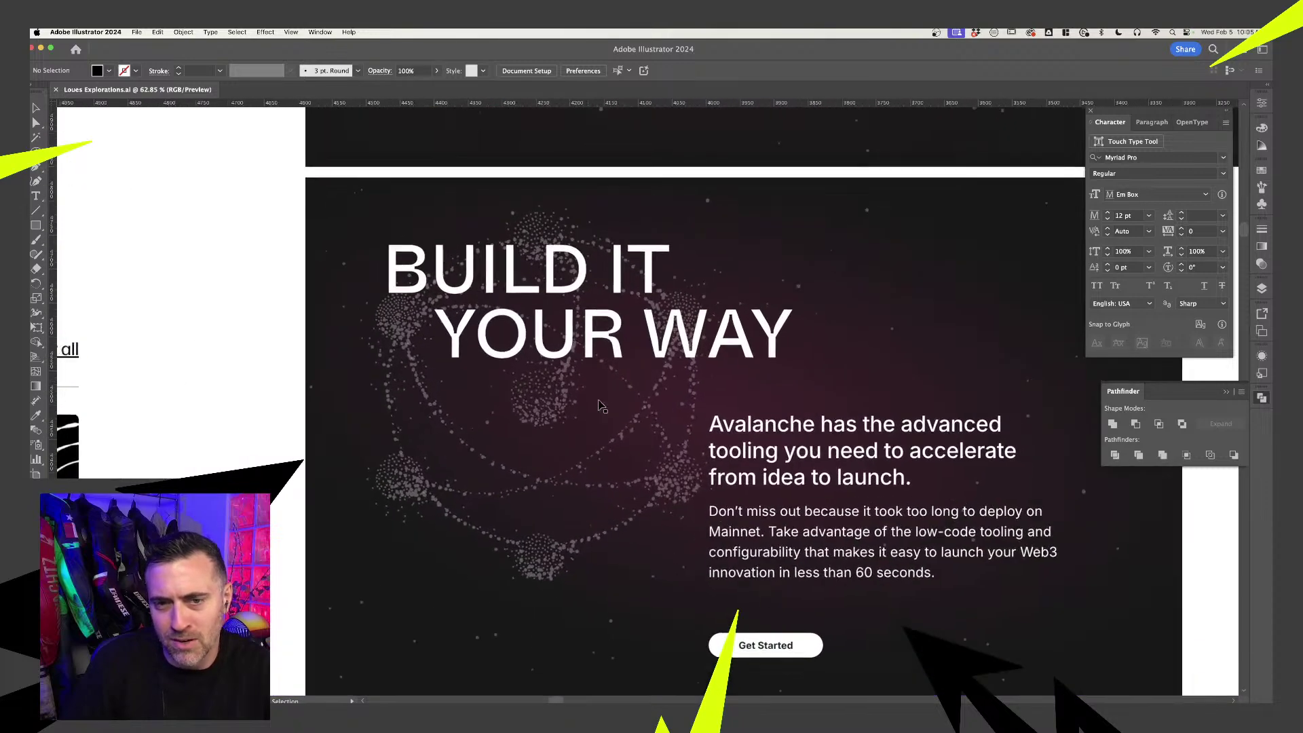
{"action": "scroll", "coordinate": [581, 466], "scroll_direction": "down", "scroll_amount": 2}
{"action": "scroll", "coordinate": [495, 485], "scroll_direction": "left", "scroll_amount": 3}
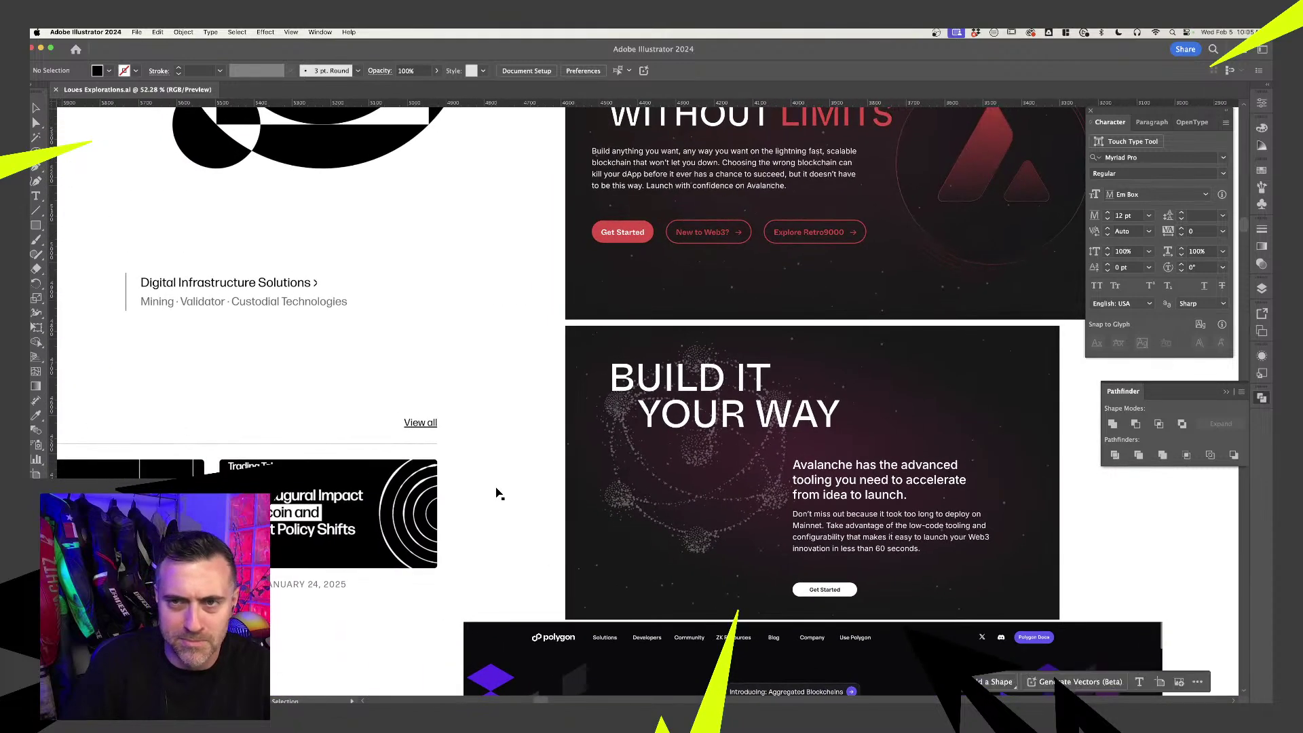
- Examine the BNB Chain homepage reference below the Galaxy capture, including the logo in its header
{"action": "scroll", "coordinate": [492, 489], "scroll_direction": "up", "scroll_amount": 5}
{"action": "scroll", "coordinate": [482, 490], "scroll_direction": "left", "scroll_amount": 3}
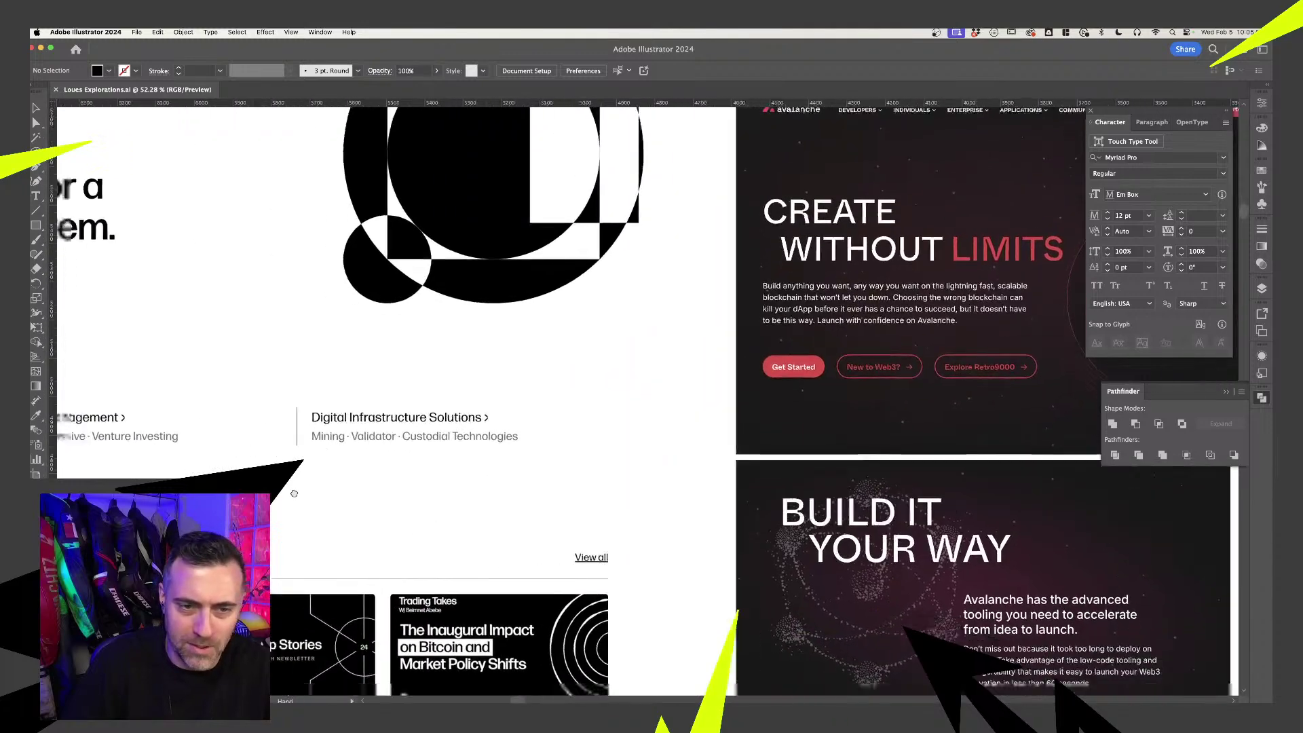
{"action": "scroll", "coordinate": [555, 205], "scroll_direction": "down", "scroll_amount": 10}
{"action": "left_click_drag", "start_coordinate": [555, 205], "coordinate": [546, 237]}
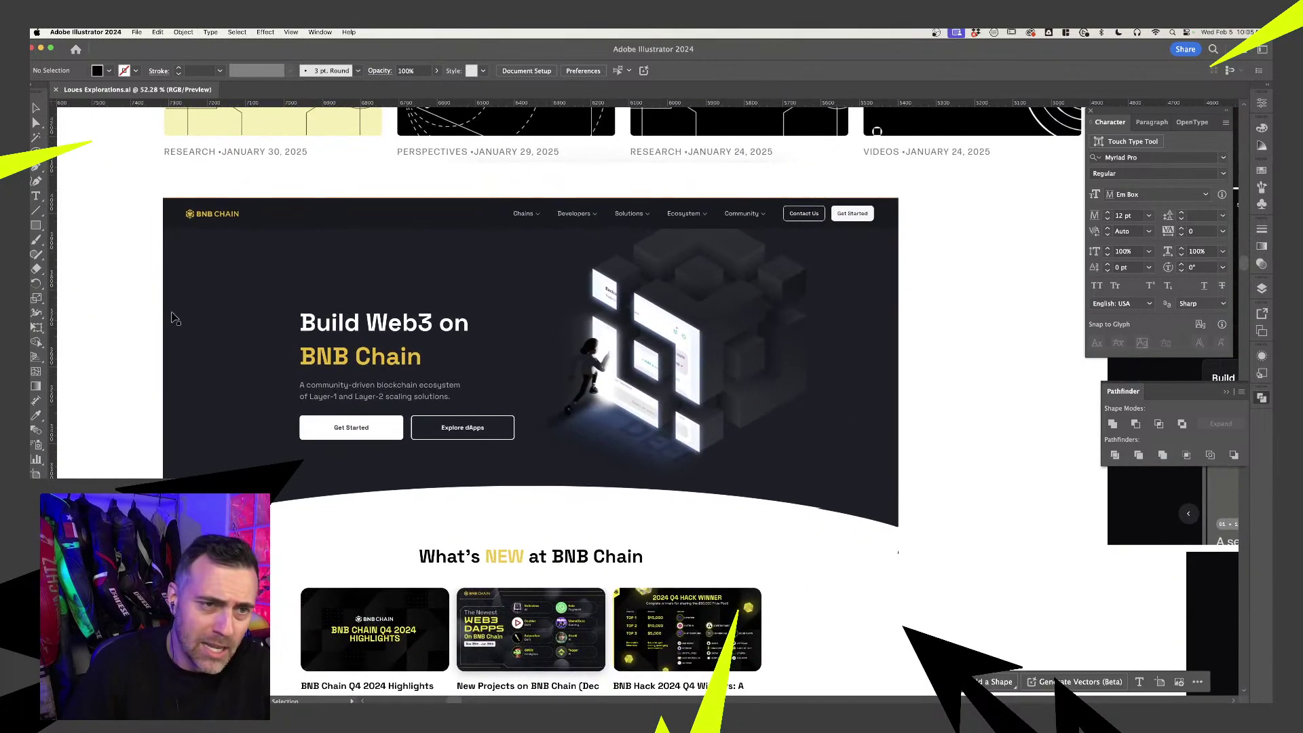
{"action": "scroll", "coordinate": [169, 185], "scroll_direction": "up", "scroll_amount": 5}
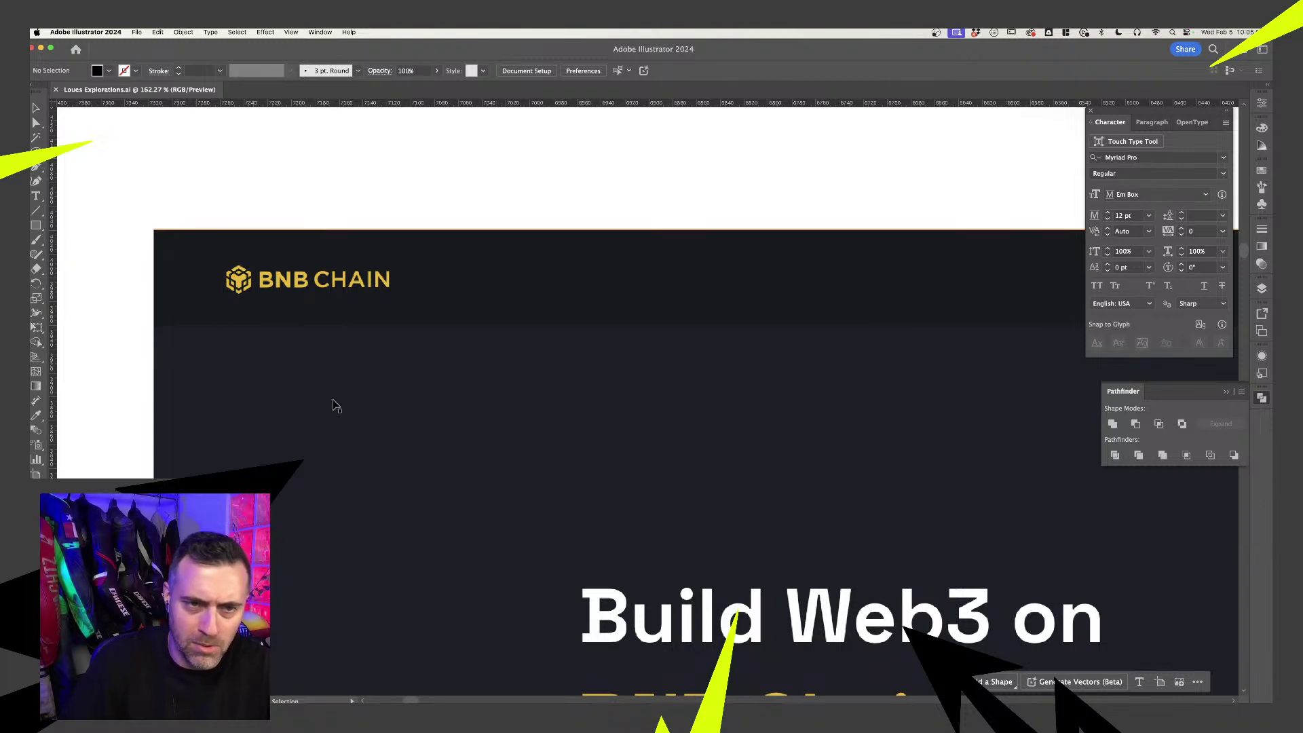
- Examine the BNB Chain homepage's cube hero illustration and its "What's NEW at BNB Chain" article cards
{"action": "scroll", "coordinate": [337, 405], "scroll_direction": "down", "scroll_amount": 5}
{"action": "scroll", "coordinate": [777, 409], "scroll_direction": "down", "scroll_amount": 4}
{"action": "scroll", "coordinate": [777, 410], "scroll_direction": "right", "scroll_amount": 4}
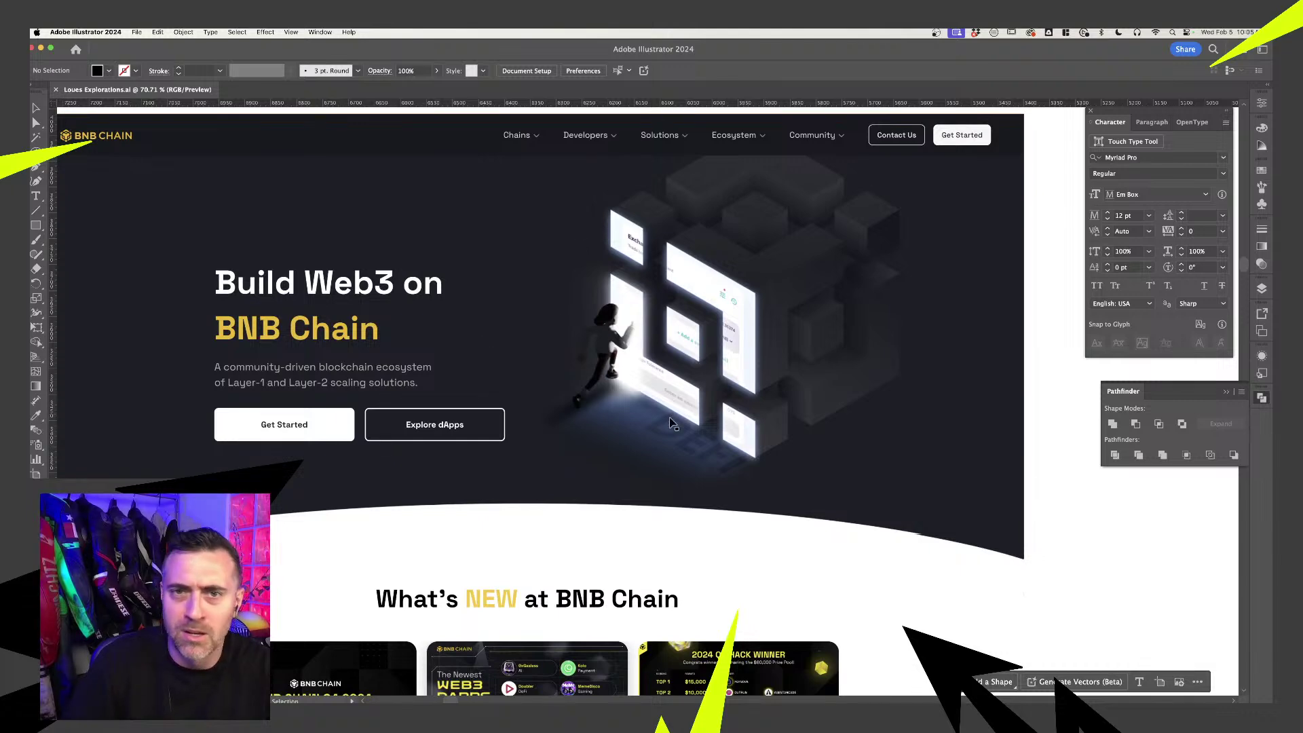
{"action": "scroll", "coordinate": [670, 424], "scroll_direction": "down", "scroll_amount": 3}
{"action": "scroll", "coordinate": [663, 421], "scroll_direction": "down", "scroll_amount": 6}
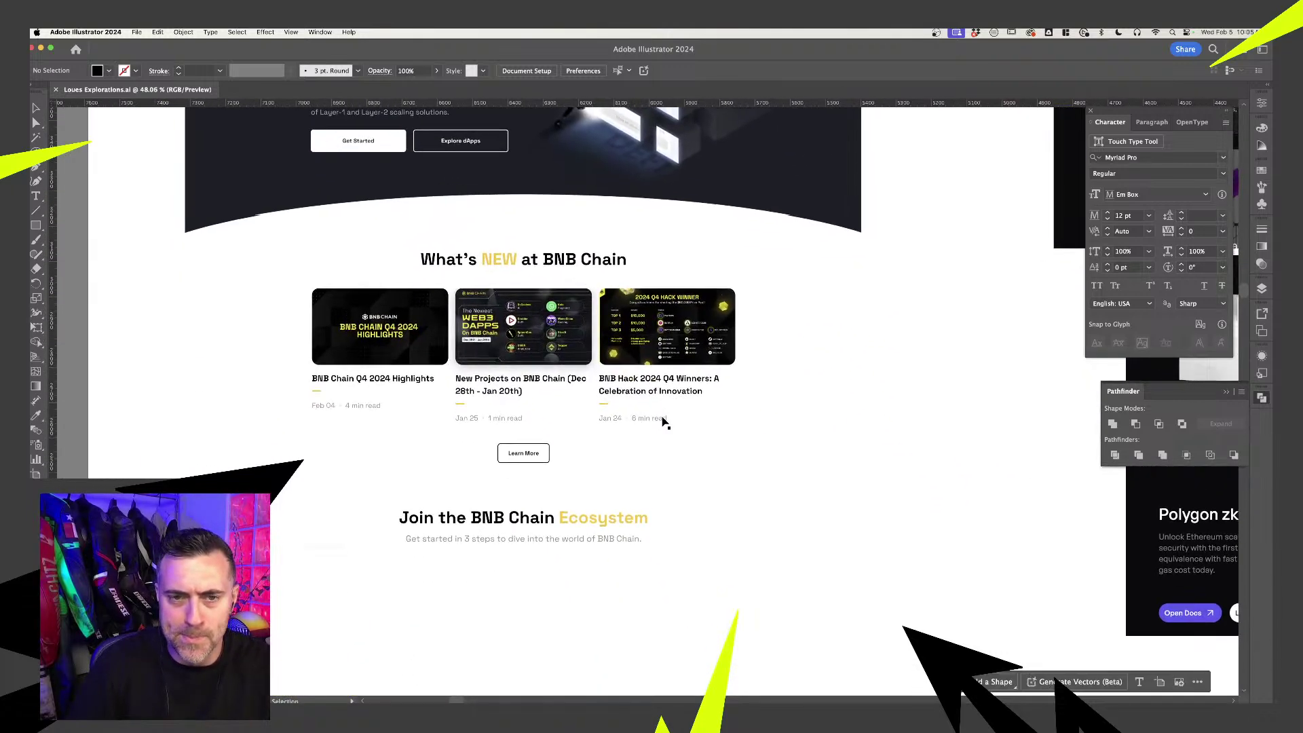
- Examine the Polygon homepage's logo and the isometric diamond patterns on both sides of its "Web3, Aggregated." hero
{"action": "scroll", "coordinate": [495, 373], "scroll_direction": "up", "scroll_amount": 3}
{"action": "scroll", "coordinate": [495, 372], "scroll_direction": "right", "scroll_amount": 10}
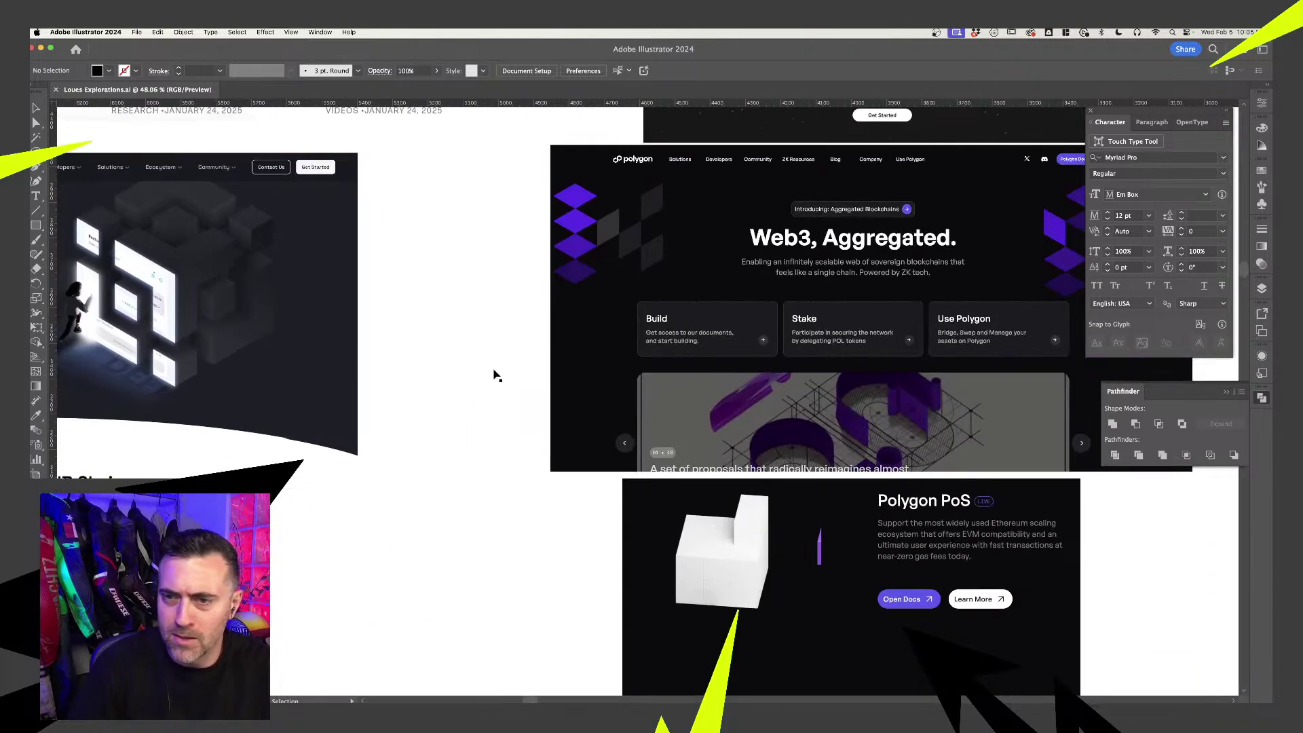
{"action": "scroll", "coordinate": [792, 369], "scroll_direction": "right", "scroll_amount": 5}
{"action": "scroll", "coordinate": [792, 368], "scroll_direction": "down", "scroll_amount": 2}
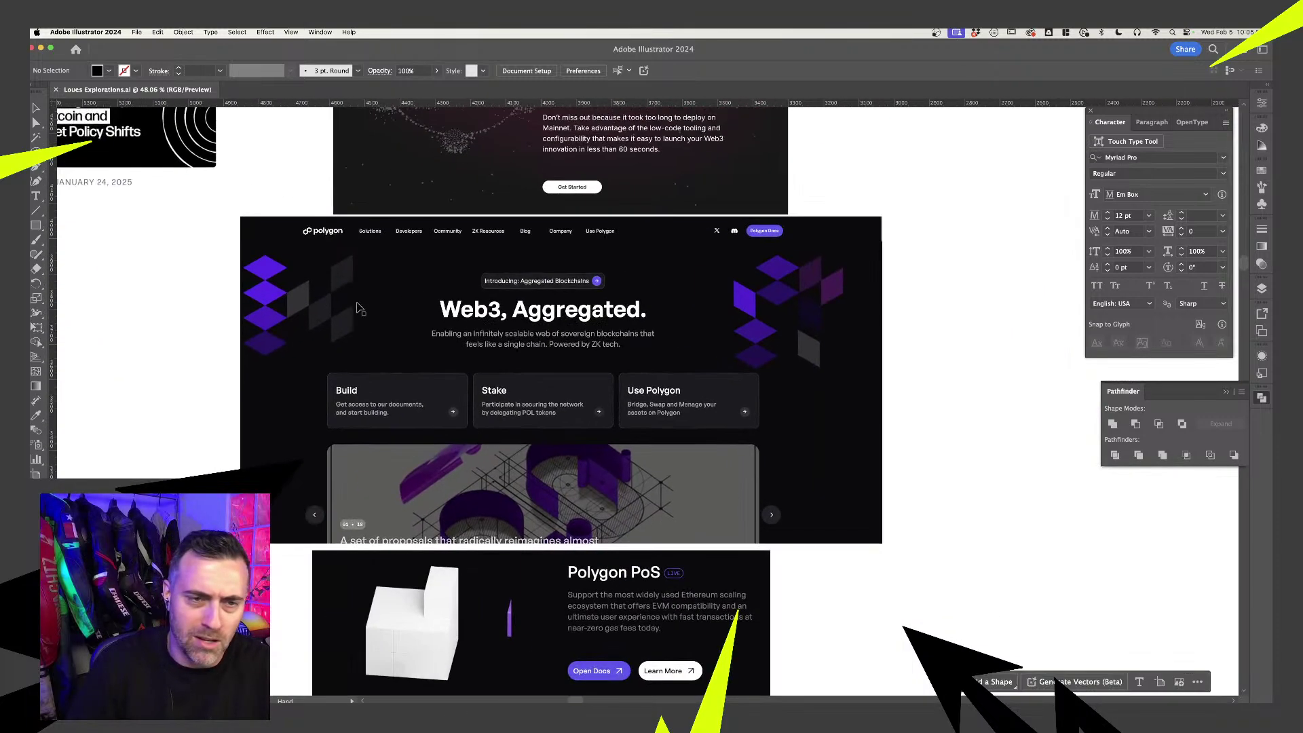
{"action": "scroll", "coordinate": [309, 227], "scroll_direction": "up", "scroll_amount": 5}
{"action": "scroll", "coordinate": [309, 227], "scroll_direction": "up", "scroll_amount": 3}
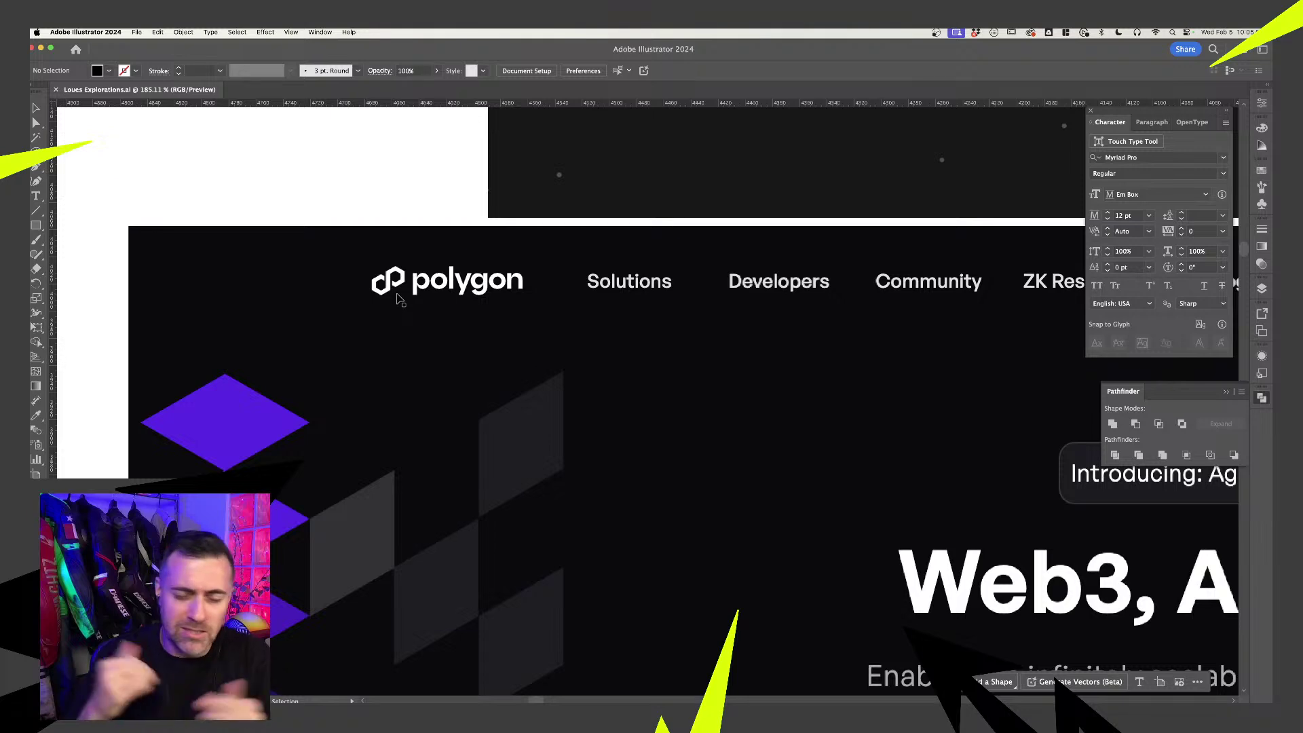
{"action": "scroll", "coordinate": [442, 302], "scroll_direction": "down", "scroll_amount": 6}
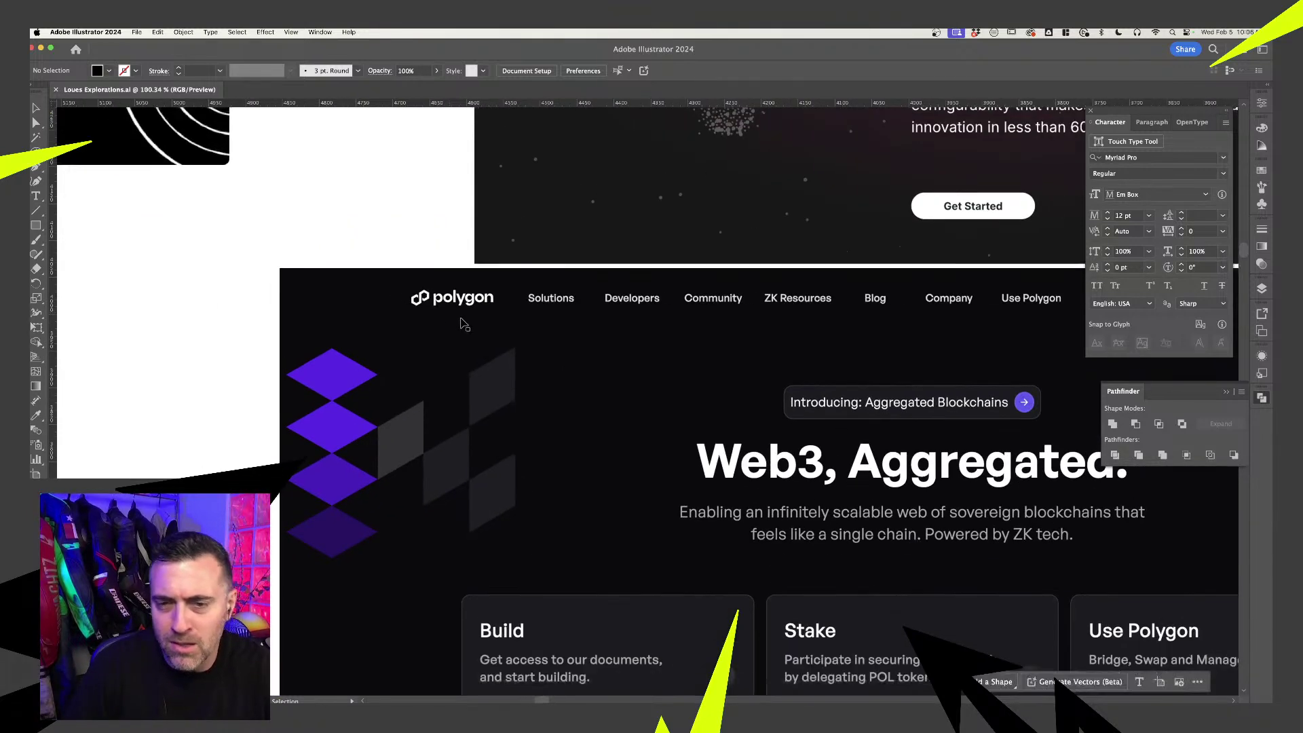
{"action": "scroll", "coordinate": [305, 346], "scroll_direction": "up", "scroll_amount": 8}
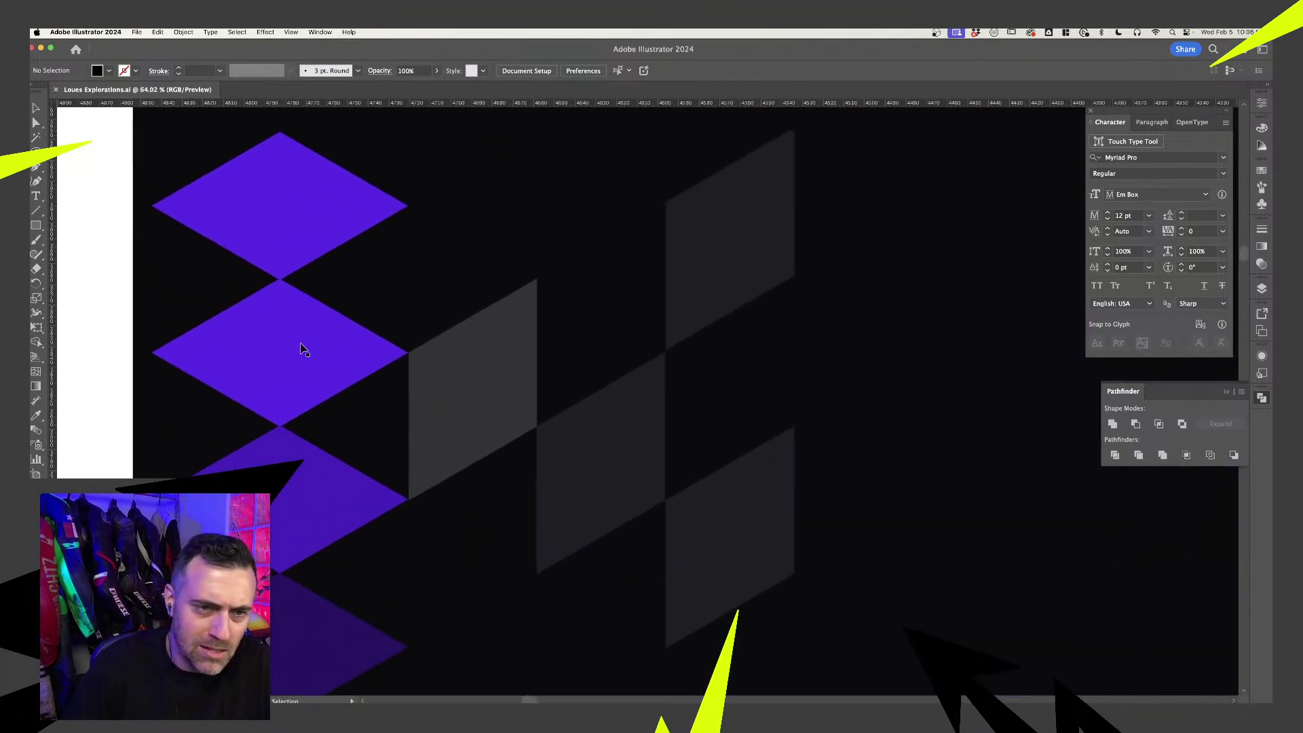
{"action": "scroll", "coordinate": [372, 633], "scroll_direction": "down", "scroll_amount": 7}
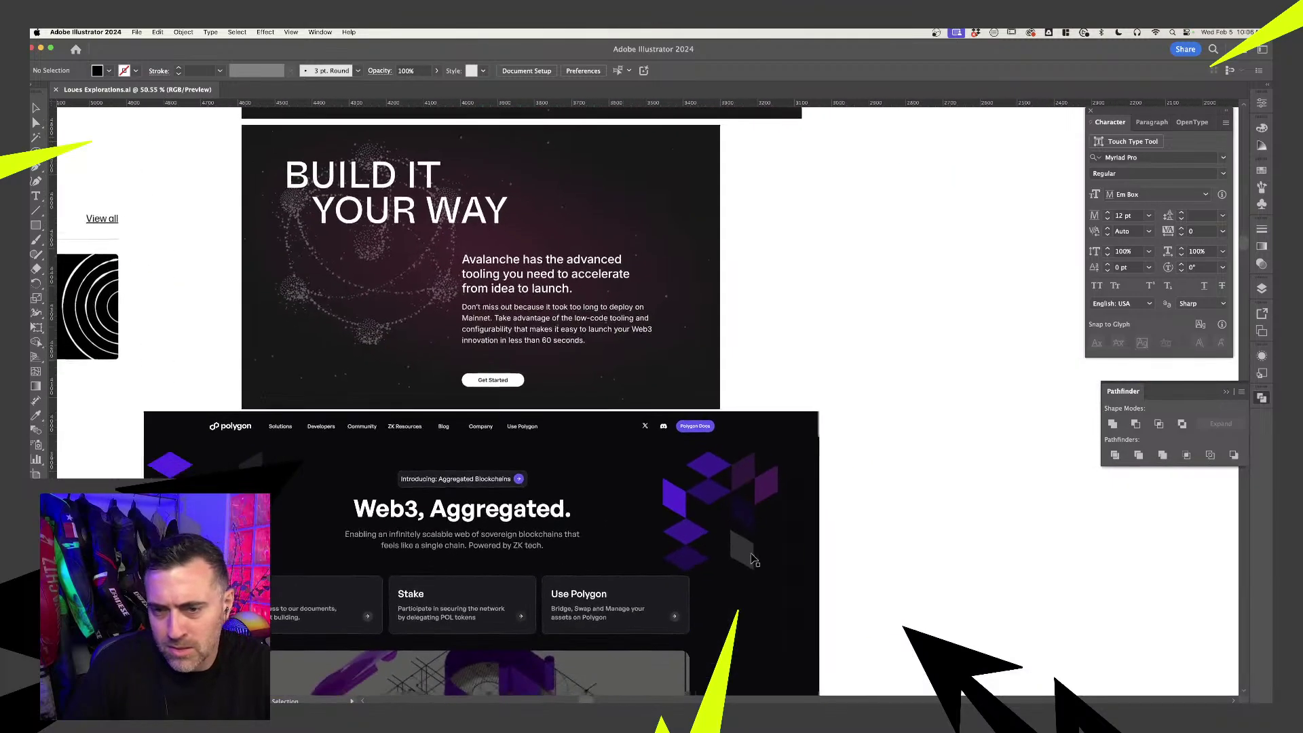
{"action": "scroll", "coordinate": [597, 658], "scroll_direction": "up", "scroll_amount": 4}
{"action": "scroll", "coordinate": [597, 658], "scroll_direction": "down", "scroll_amount": 3}
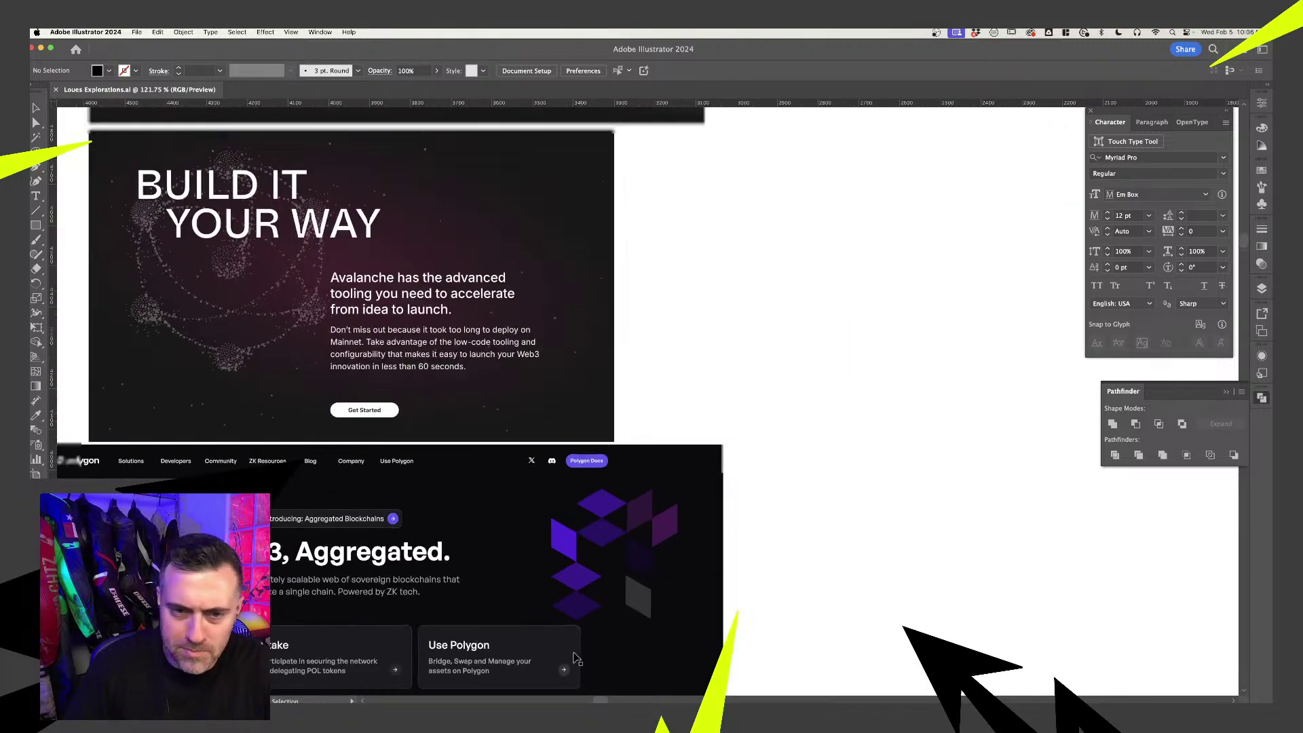
- Inspect the 3D block illustrations in the Polygon PoS and Polygon zkEVM sections
{"action": "scroll", "coordinate": [543, 648], "scroll_direction": "down", "scroll_amount": 6}
{"action": "scroll", "coordinate": [509, 641], "scroll_direction": "down", "scroll_amount": 2}
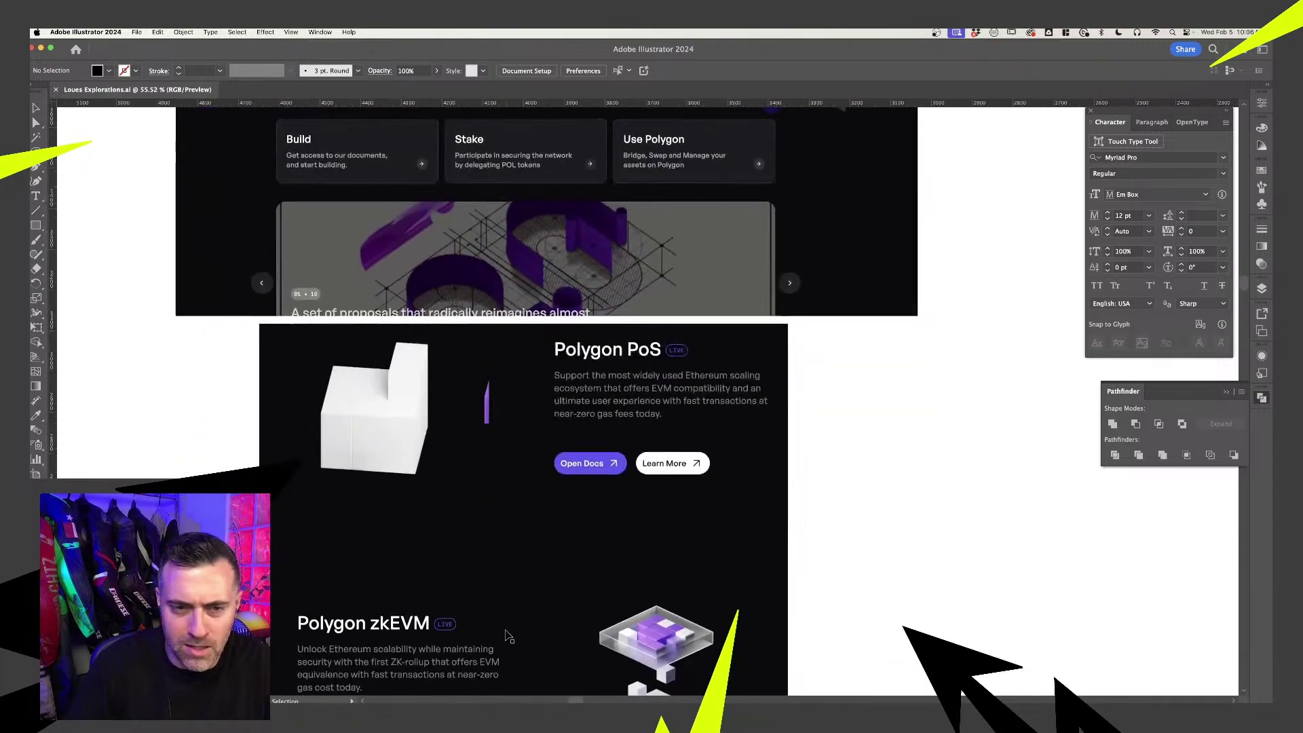
{"action": "scroll", "coordinate": [369, 373], "scroll_direction": "up", "scroll_amount": 5}
{"action": "scroll", "coordinate": [441, 493], "scroll_direction": "down", "scroll_amount": 2}
{"action": "scroll", "coordinate": [441, 493], "scroll_direction": "down", "scroll_amount": 3}
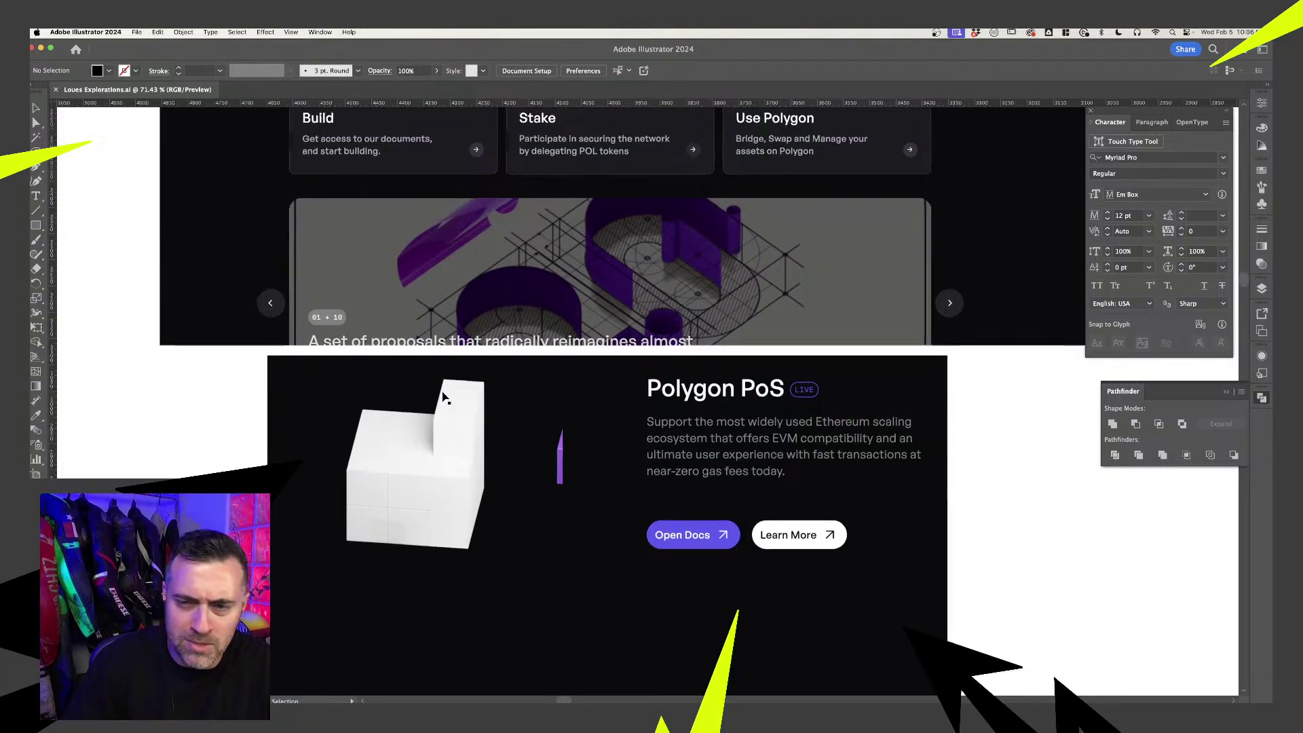
{"action": "scroll", "coordinate": [454, 414], "scroll_direction": "down", "scroll_amount": 5}
{"action": "scroll", "coordinate": [661, 452], "scroll_direction": "down", "scroll_amount": 6}
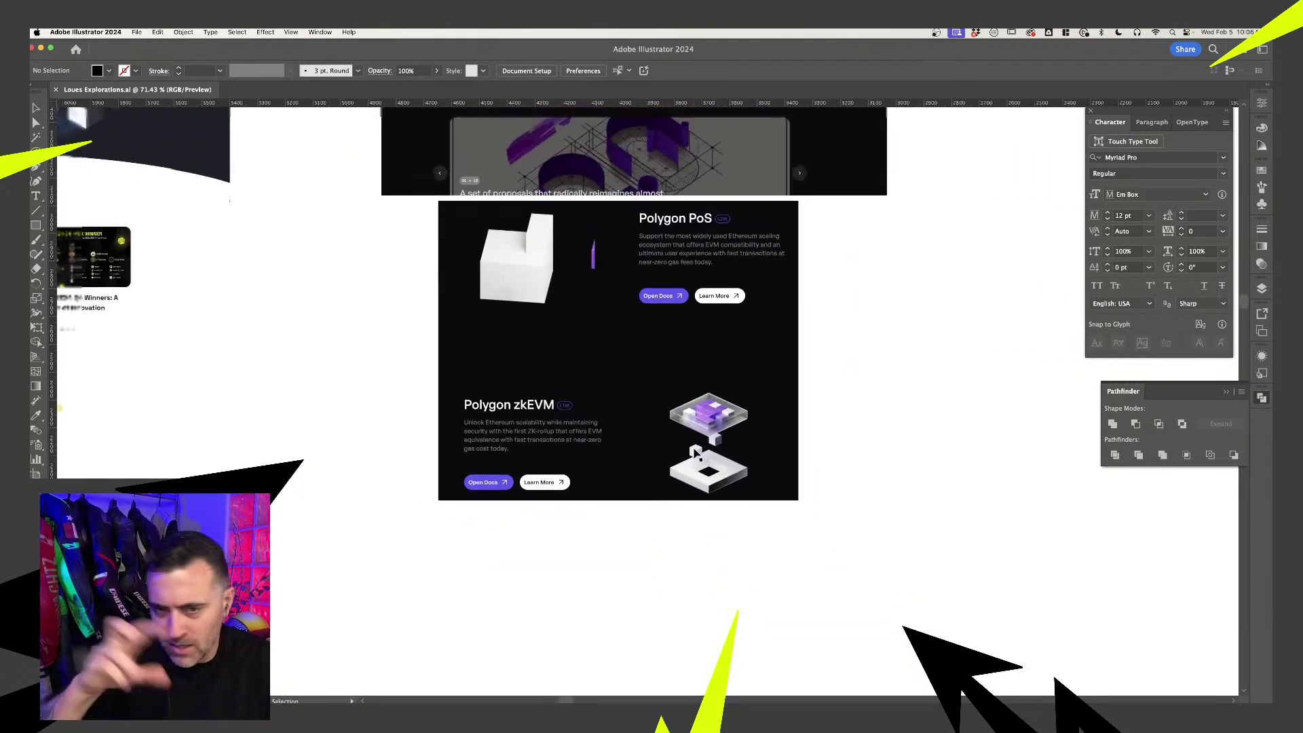
- Survey the whole reference collection and read the brief's Principles, Specifications and Deliverables sections
{"action": "scroll", "coordinate": [696, 453], "scroll_direction": "up", "scroll_amount": 10}
{"action": "scroll", "coordinate": [696, 453], "scroll_direction": "right", "scroll_amount": 4}
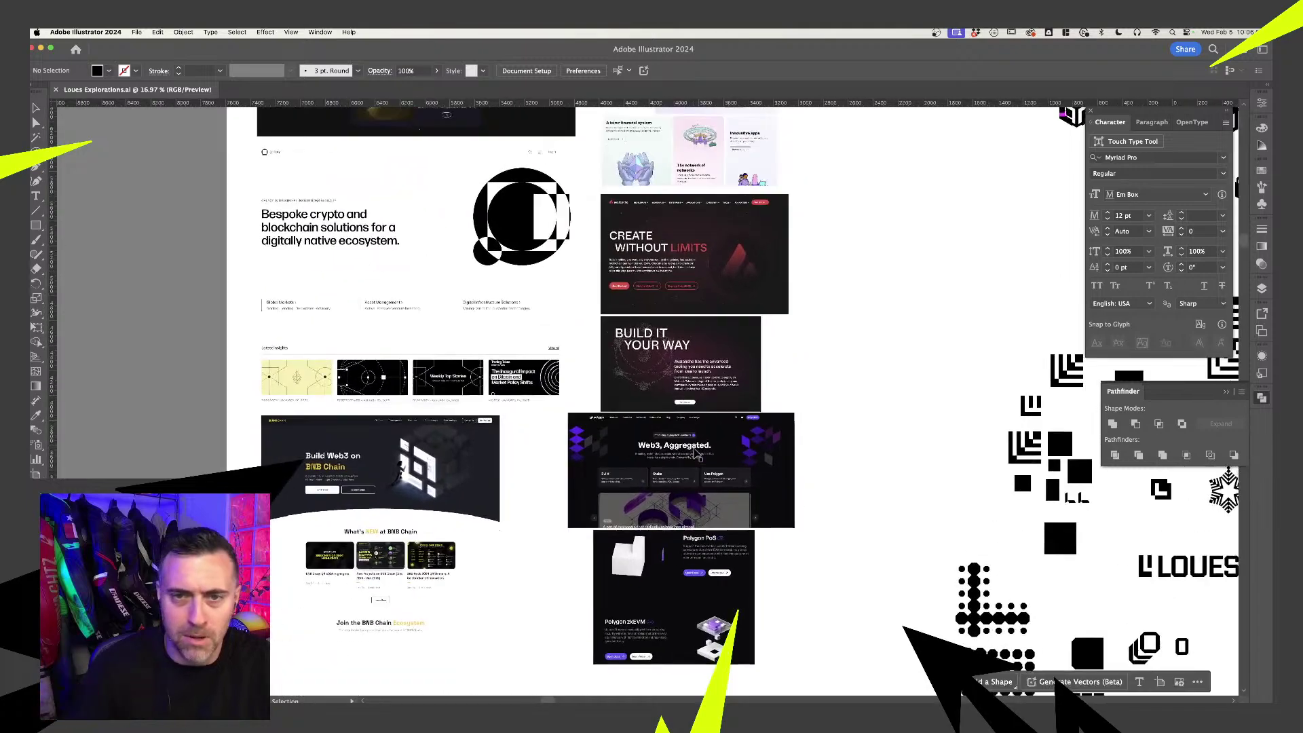
{"action": "scroll", "coordinate": [695, 454], "scroll_direction": "down", "scroll_amount": 20}
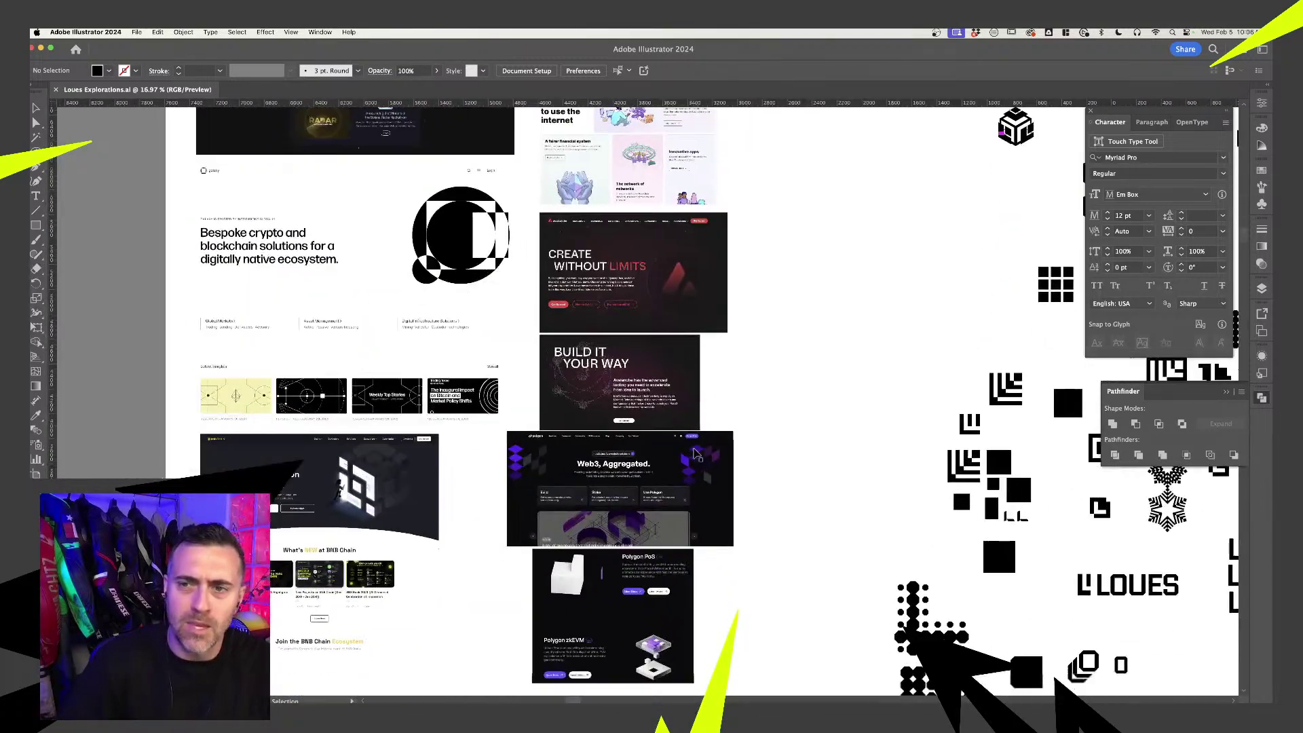
{"action": "scroll", "coordinate": [409, 499], "scroll_direction": "up", "scroll_amount": 3}
{"action": "scroll", "coordinate": [409, 498], "scroll_direction": "up", "scroll_amount": 5}
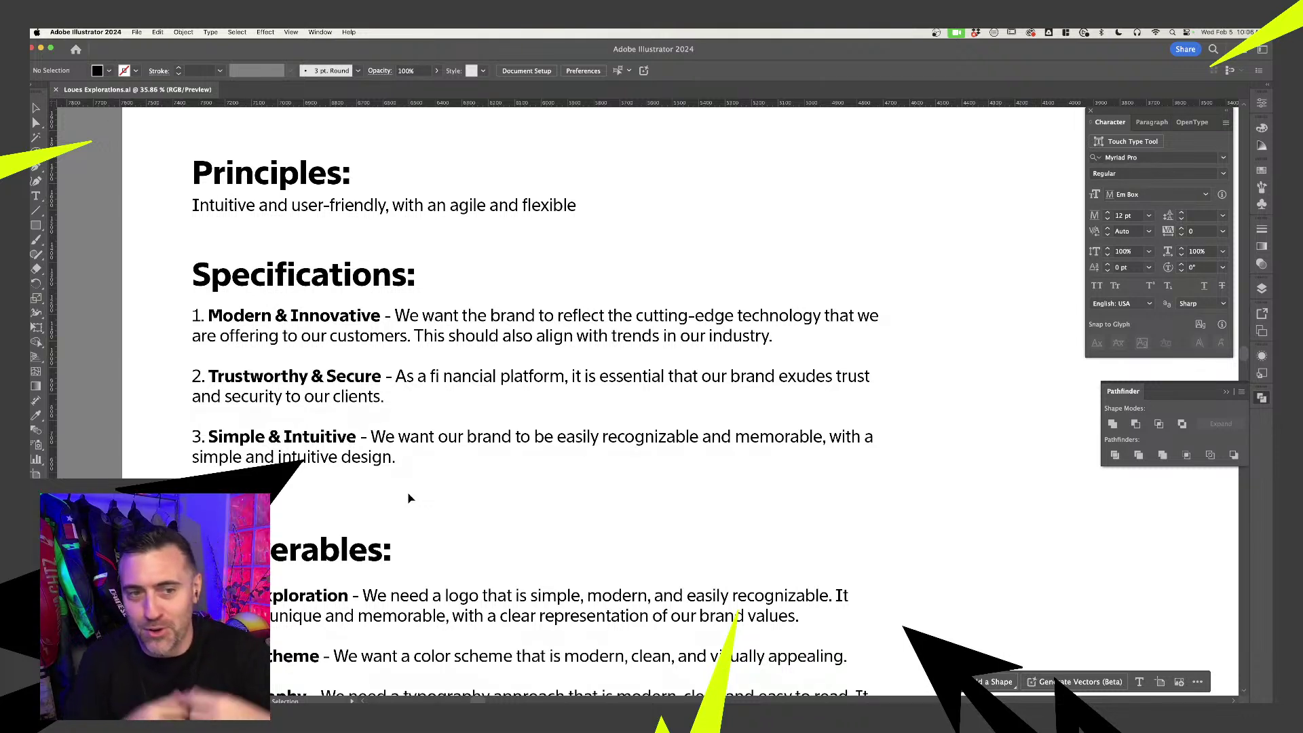
{"action": "scroll", "coordinate": [410, 501], "scroll_direction": "down", "scroll_amount": 1}
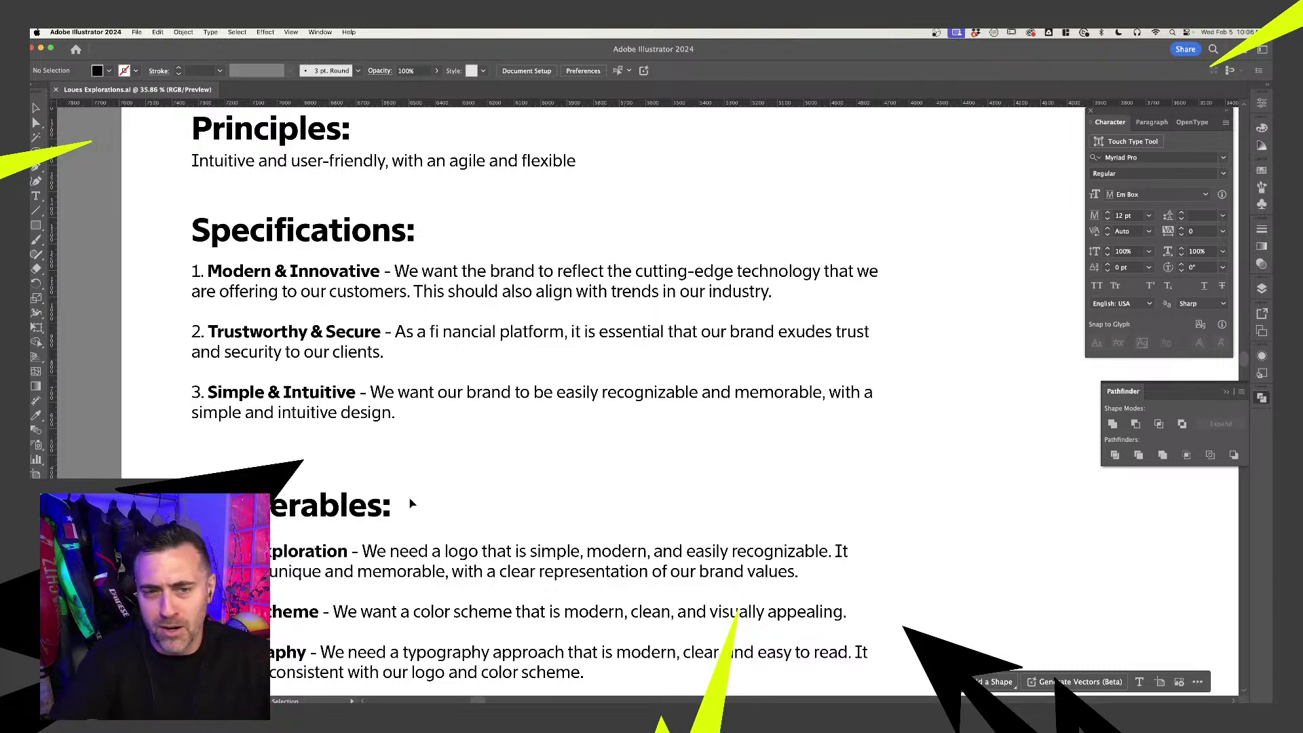
{"action": "scroll", "coordinate": [412, 504], "scroll_direction": "down", "scroll_amount": 5}
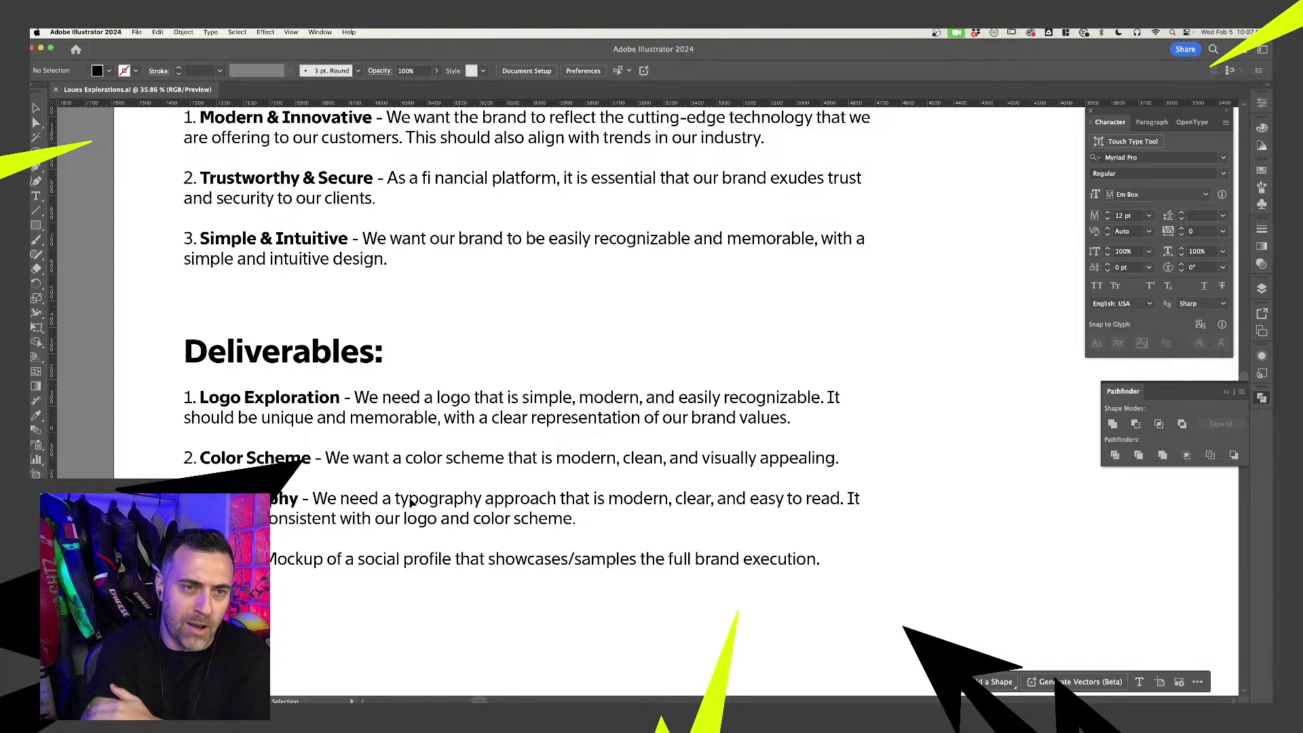
{"action": "scroll", "coordinate": [411, 503], "scroll_direction": "up", "scroll_amount": 2}
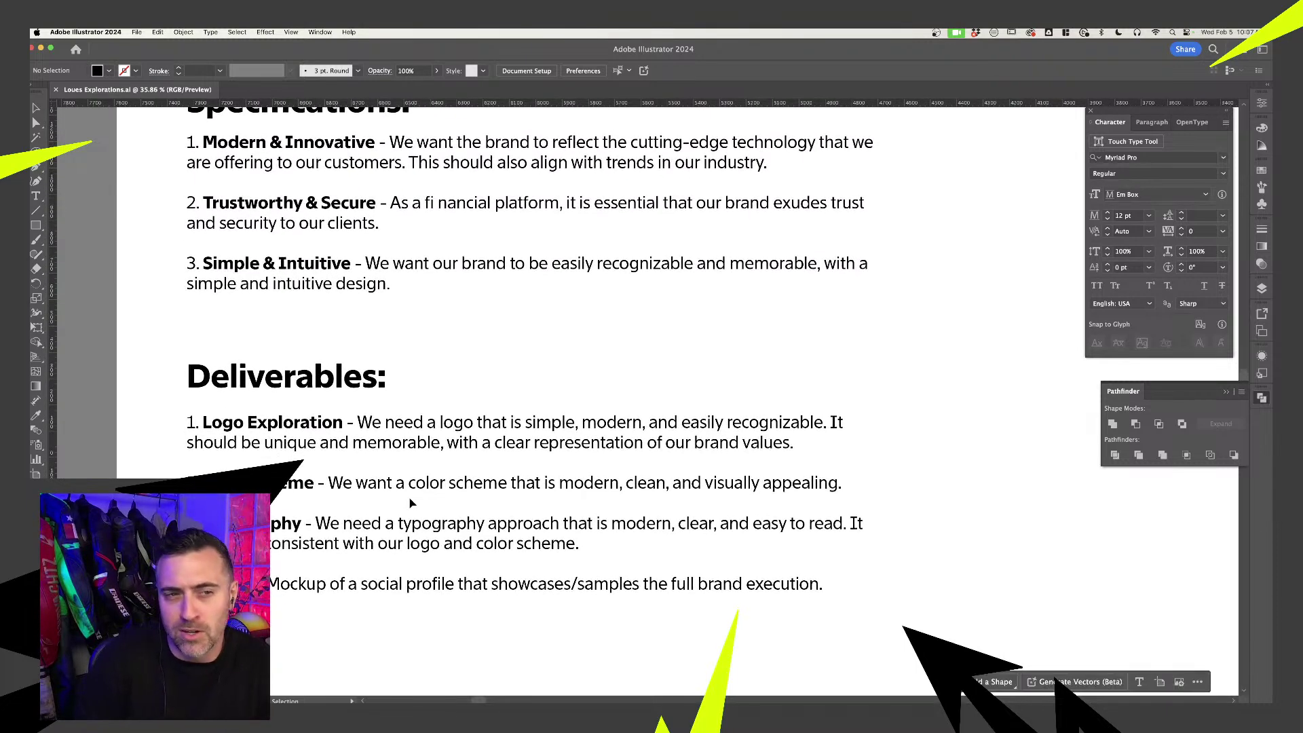
{"action": "scroll", "coordinate": [411, 502], "scroll_direction": "down", "scroll_amount": 1}
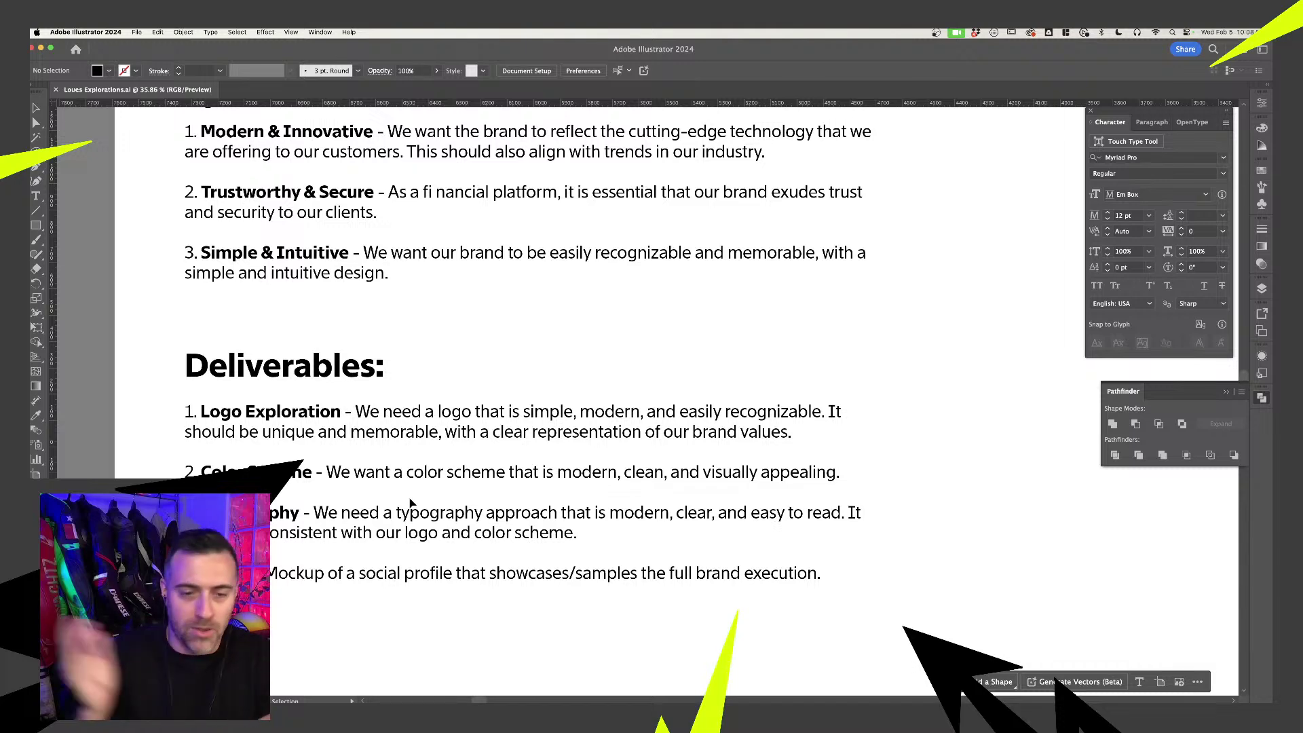
{"action": "scroll", "coordinate": [618, 514], "scroll_direction": "down", "scroll_amount": 5}
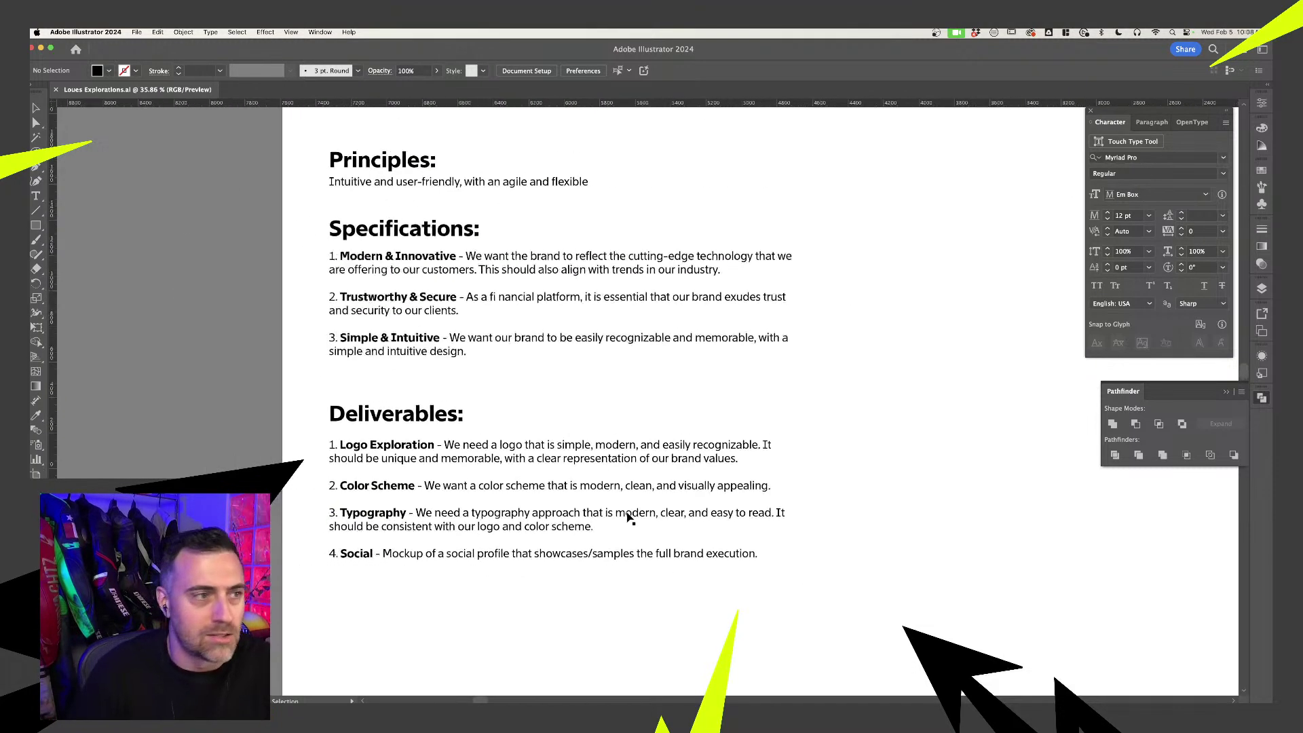
- Review the overall spread of LOUES logo explorations beside the website references, including the L marks, dot grids and wordmarks
{"action": "left_click_drag", "start_coordinate": [827, 397], "coordinate": [516, 519]}
{"action": "scroll", "coordinate": [515, 519], "scroll_direction": "right", "scroll_amount": 10}
{"action": "scroll", "coordinate": [516, 519], "scroll_direction": "up", "scroll_amount": 5}
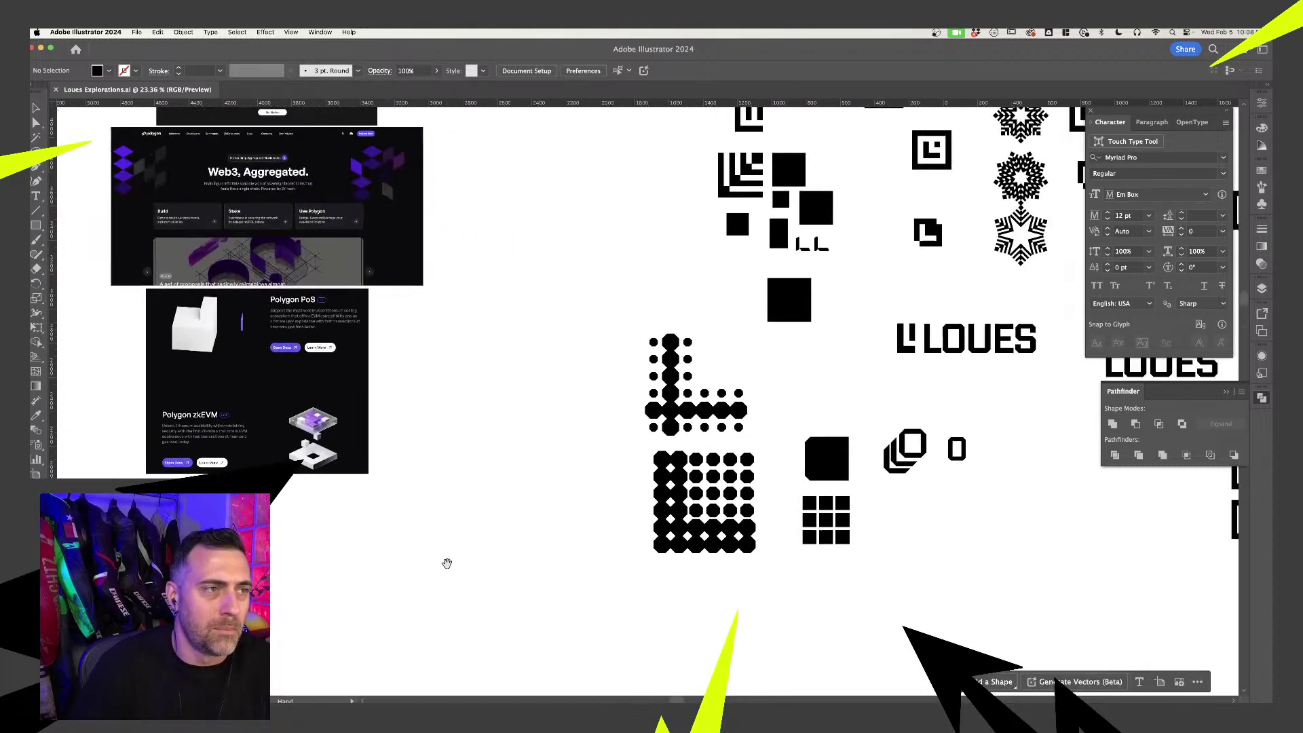
{"action": "scroll", "coordinate": [342, 551], "scroll_direction": "down", "scroll_amount": 3}
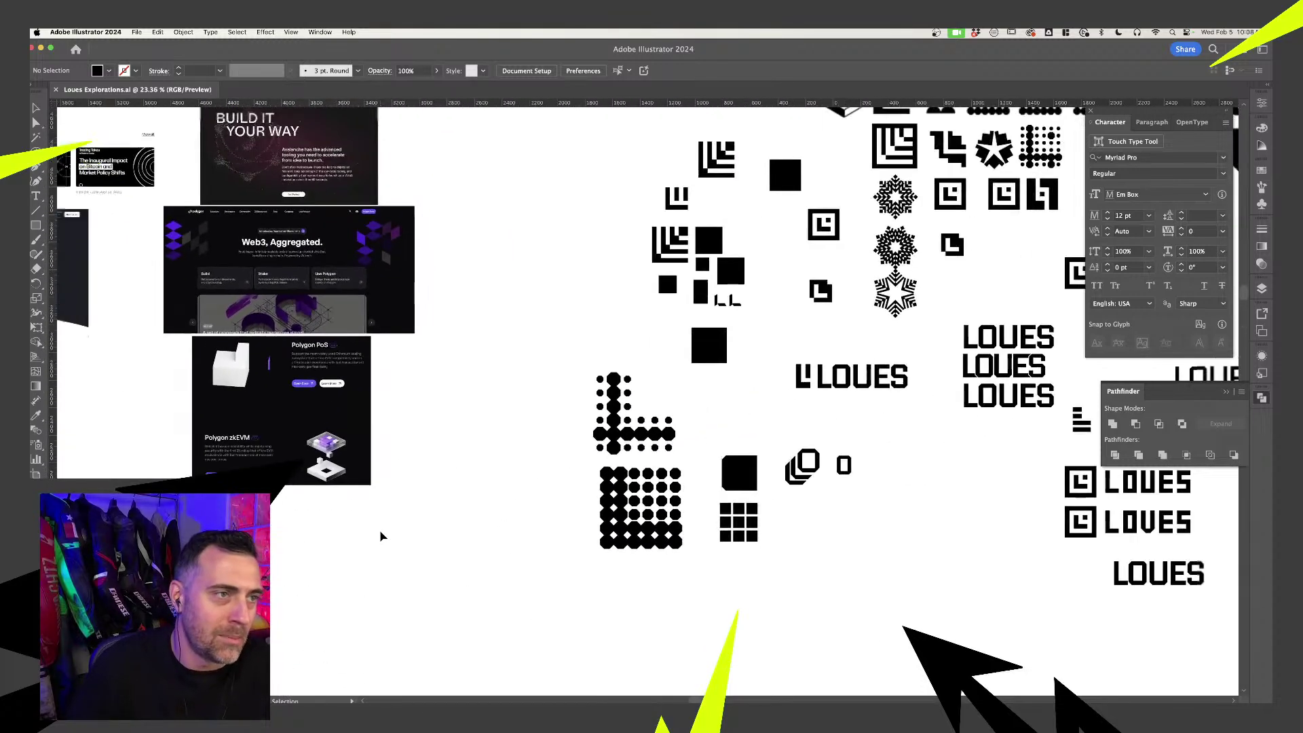
{"action": "scroll", "coordinate": [427, 470], "scroll_direction": "up", "scroll_amount": 3}
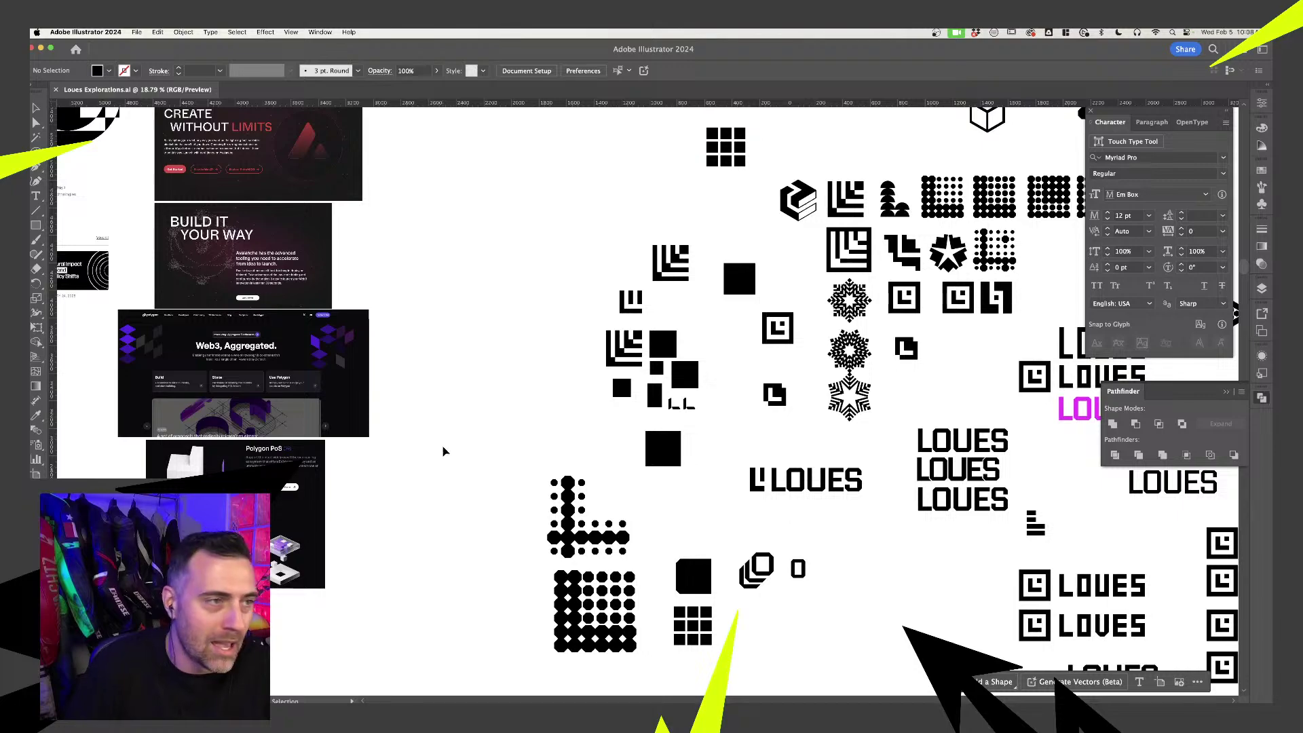
{"action": "scroll", "coordinate": [445, 448], "scroll_direction": "down", "scroll_amount": 2}
{"action": "scroll", "coordinate": [444, 450], "scroll_direction": "up", "scroll_amount": 2}
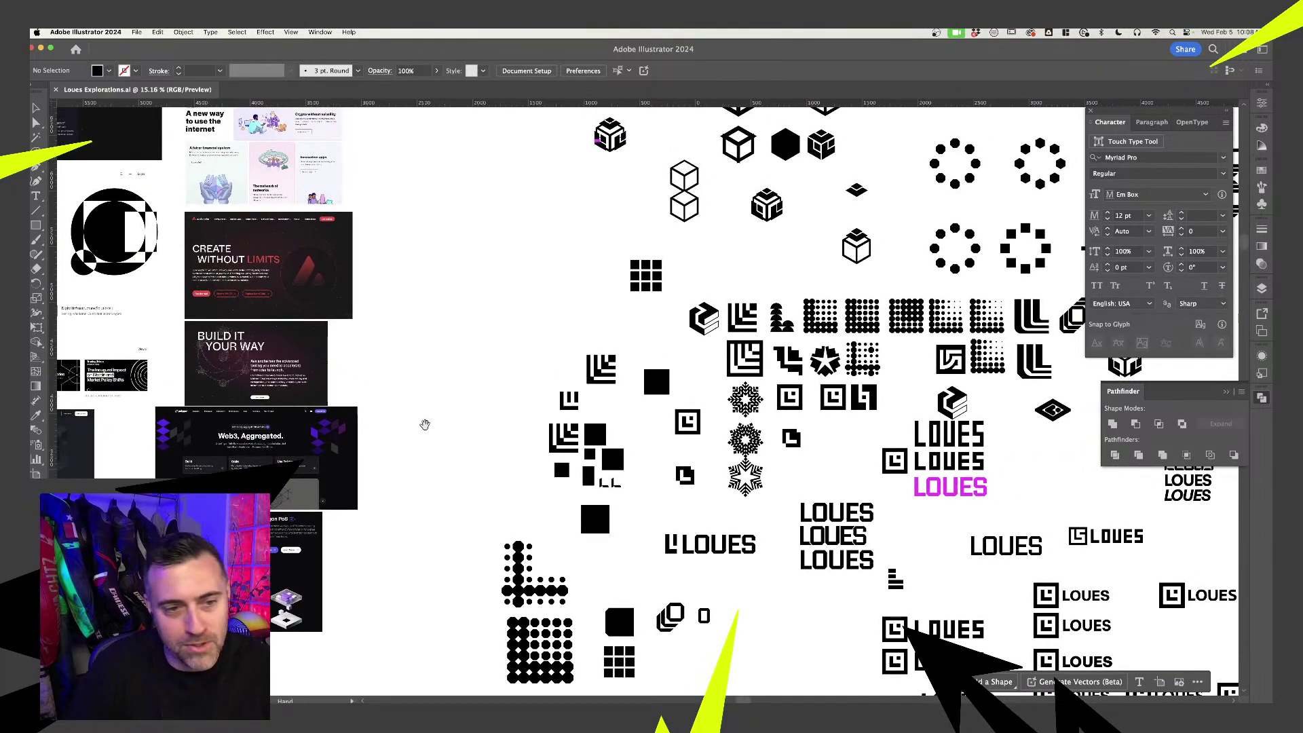
- Look over the isometric cube icons and the circular dot and hexagon ring explorations above the L marks
{"action": "scroll", "coordinate": [442, 451], "scroll_direction": "up", "scroll_amount": 5}
{"action": "scroll", "coordinate": [540, 431], "scroll_direction": "up", "scroll_amount": 5}
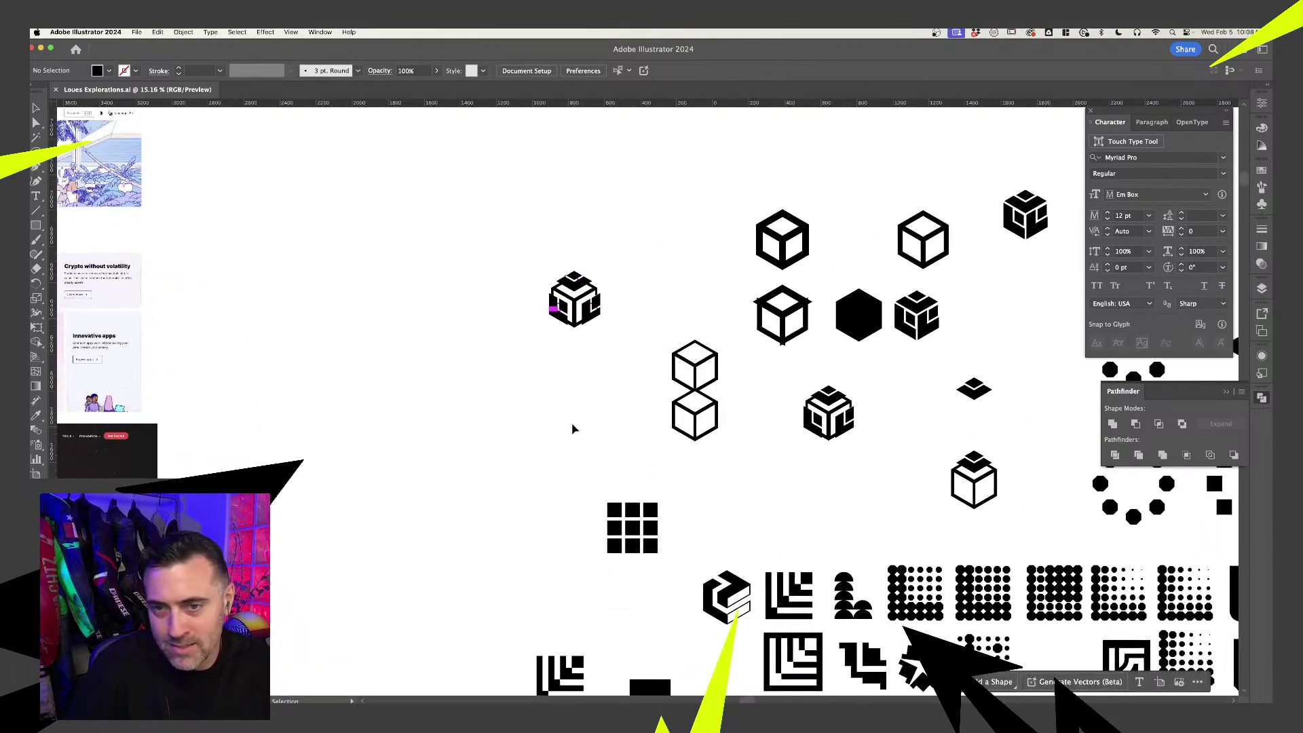
{"action": "scroll", "coordinate": [641, 469], "scroll_direction": "right", "scroll_amount": 3}
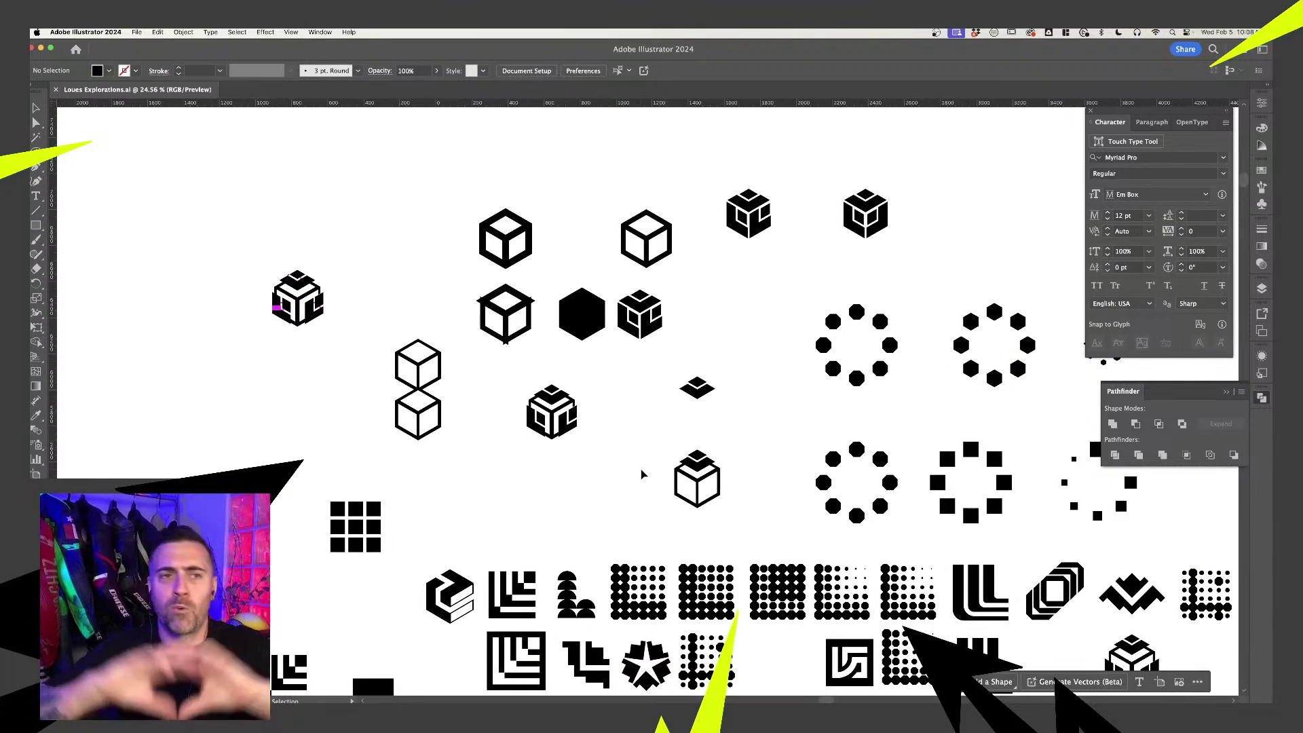
{"action": "scroll", "coordinate": [640, 470], "scroll_direction": "down", "scroll_amount": 3}
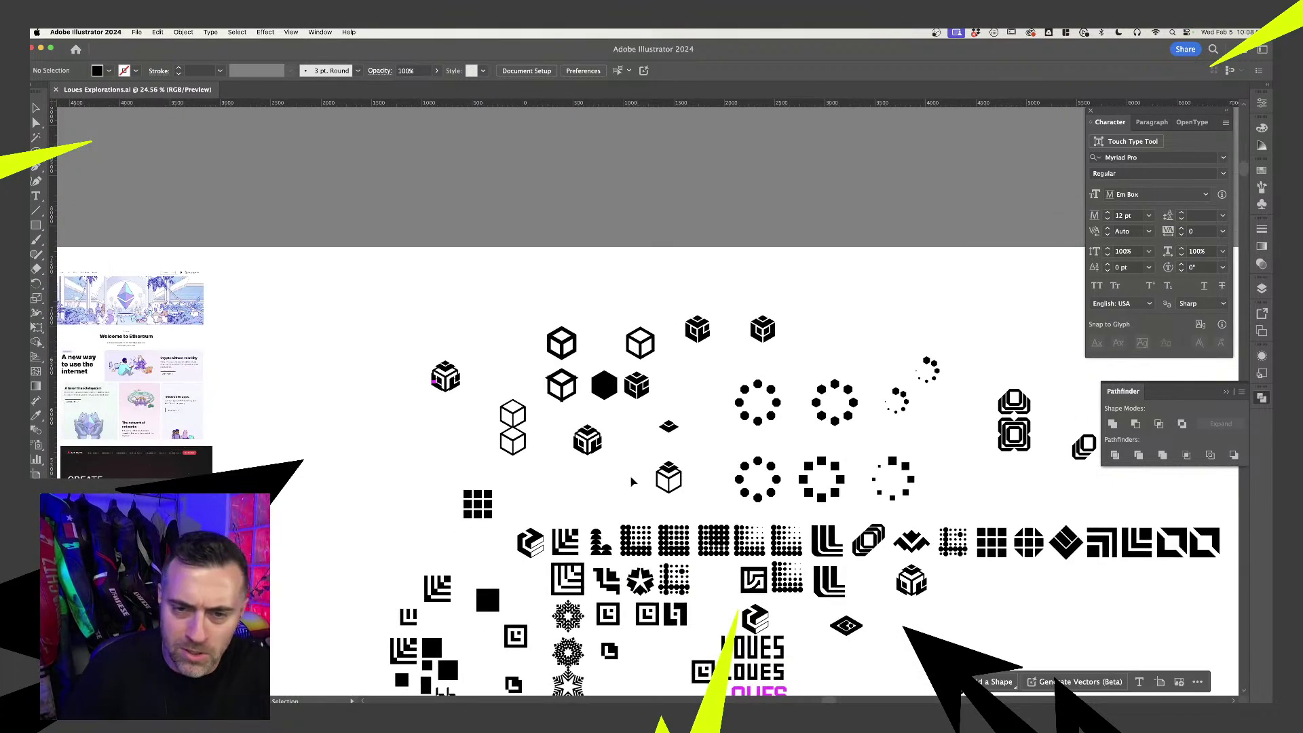
{"action": "left_click_drag", "start_coordinate": [630, 481], "coordinate": [502, 425]}
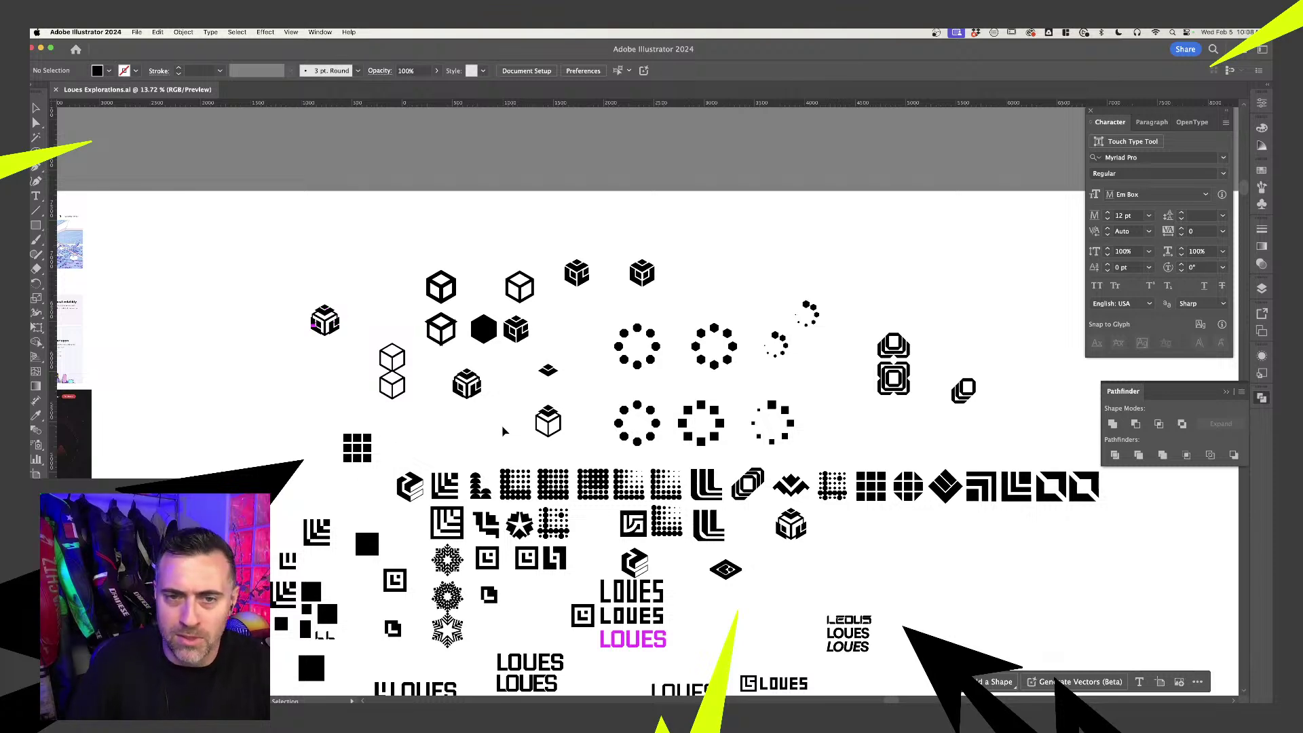
- Inspect the cube logo construction with magenta spacing guides, selecting and deselecting the large magenta rectangle on its left face
{"action": "scroll", "coordinate": [380, 343], "scroll_direction": "up", "scroll_amount": 5}
{"action": "scroll", "coordinate": [265, 415], "scroll_direction": "up", "scroll_amount": 6}
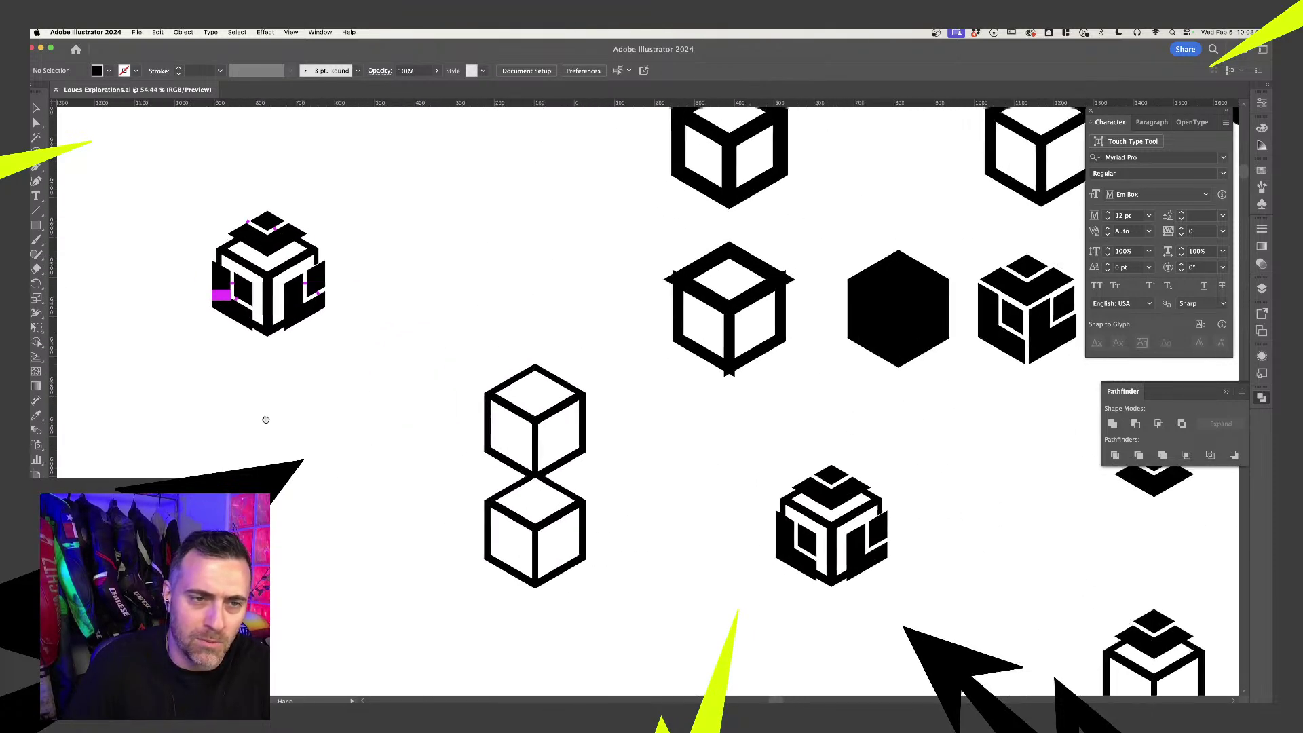
{"action": "scroll", "coordinate": [570, 435], "scroll_direction": "down", "scroll_amount": 3}
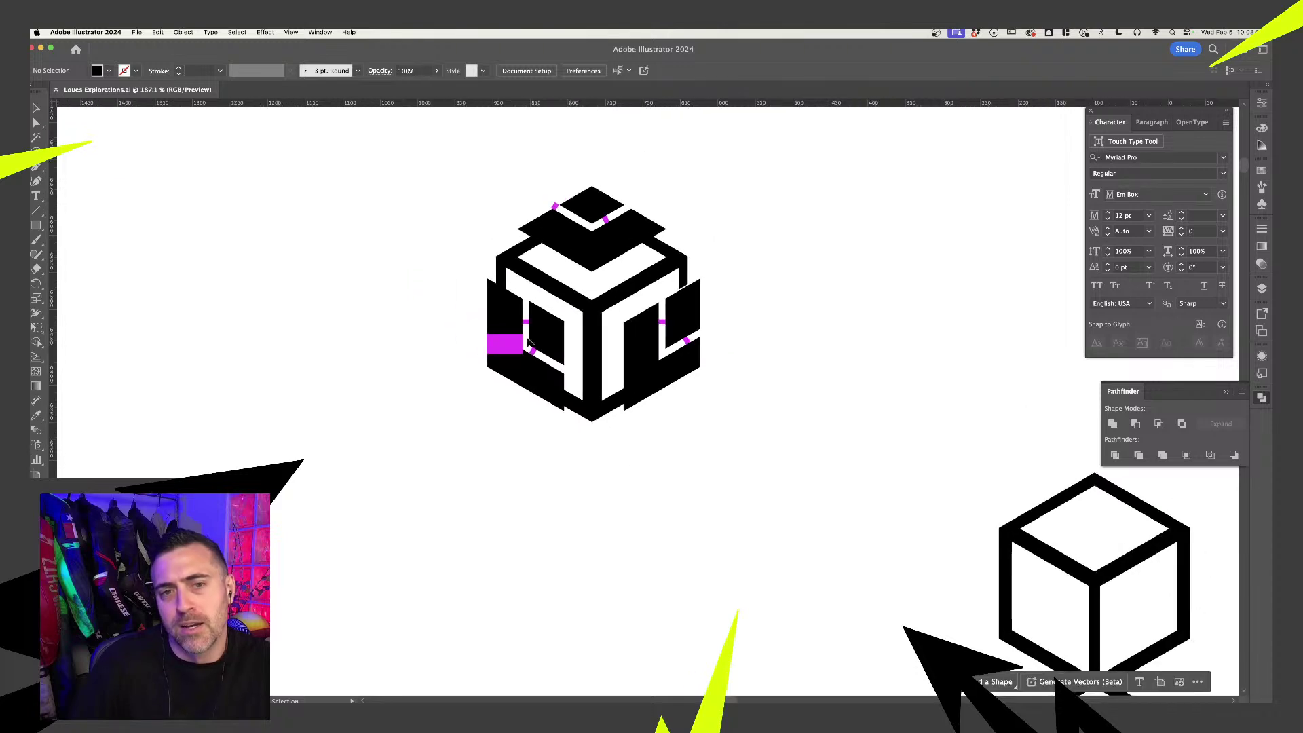
{"action": "left_click", "coordinate": [512, 342]}
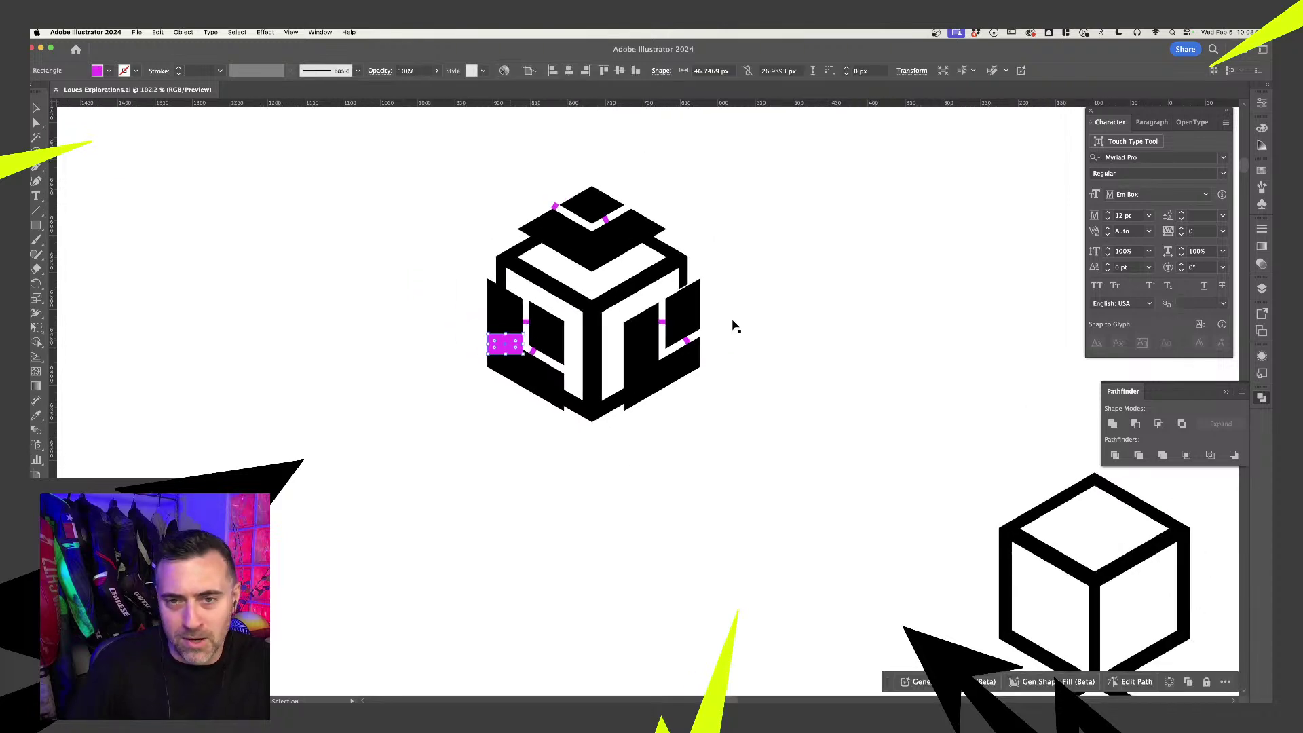
{"action": "left_click", "coordinate": [781, 304]}
- Examine the black cube logo without magenta guides, selecting and deselecting the L-shaped path on its right face
{"action": "scroll", "coordinate": [782, 304], "scroll_direction": "down", "scroll_amount": 2}
{"action": "scroll", "coordinate": [791, 358], "scroll_direction": "down", "scroll_amount": 2}
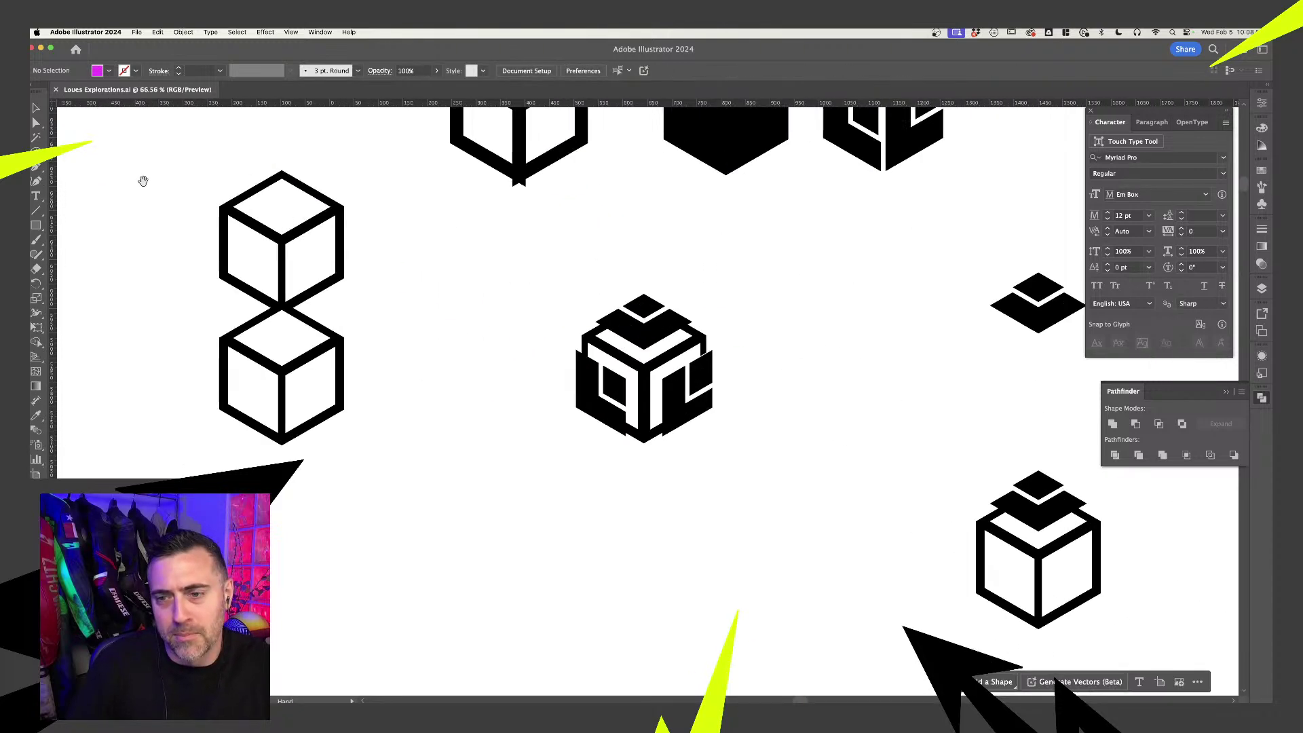
{"action": "scroll", "coordinate": [503, 320], "scroll_direction": "right", "scroll_amount": 5}
{"action": "scroll", "coordinate": [651, 363], "scroll_direction": "left", "scroll_amount": 2}
{"action": "scroll", "coordinate": [394, 324], "scroll_direction": "up", "scroll_amount": 4}
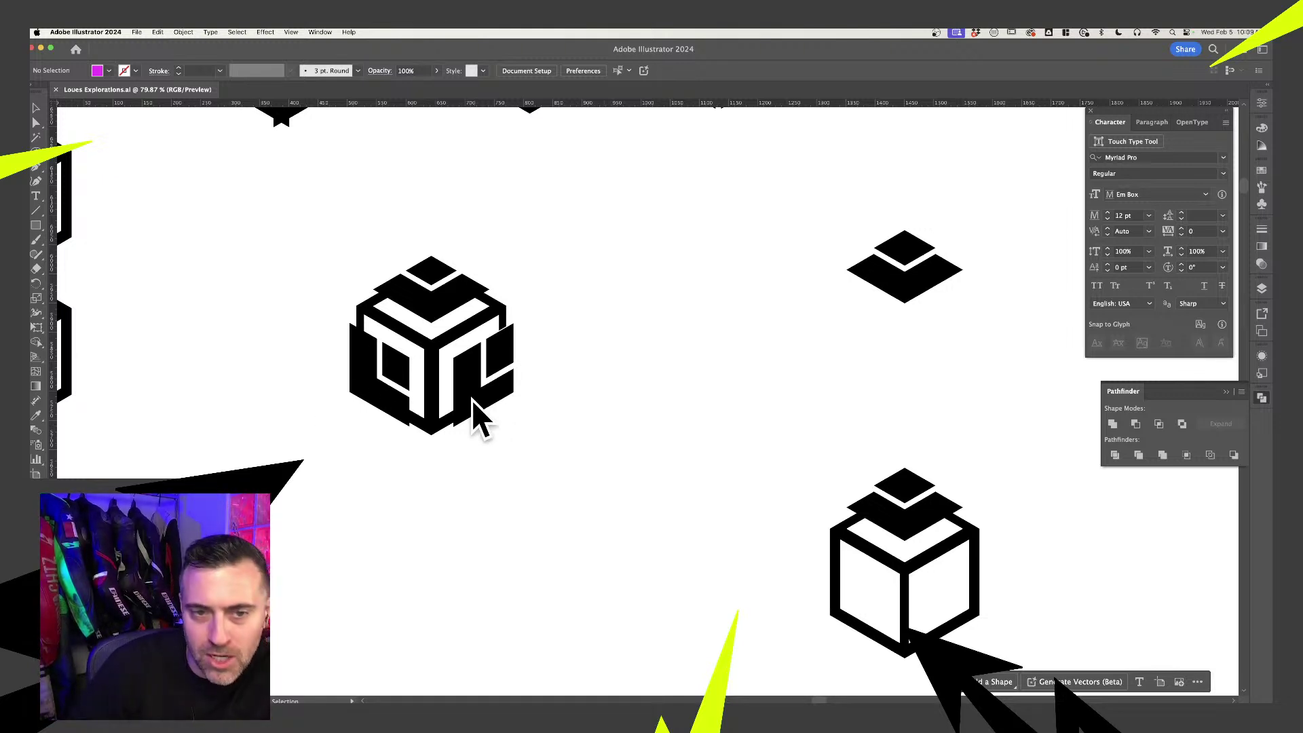
{"action": "left_click", "coordinate": [510, 415]}
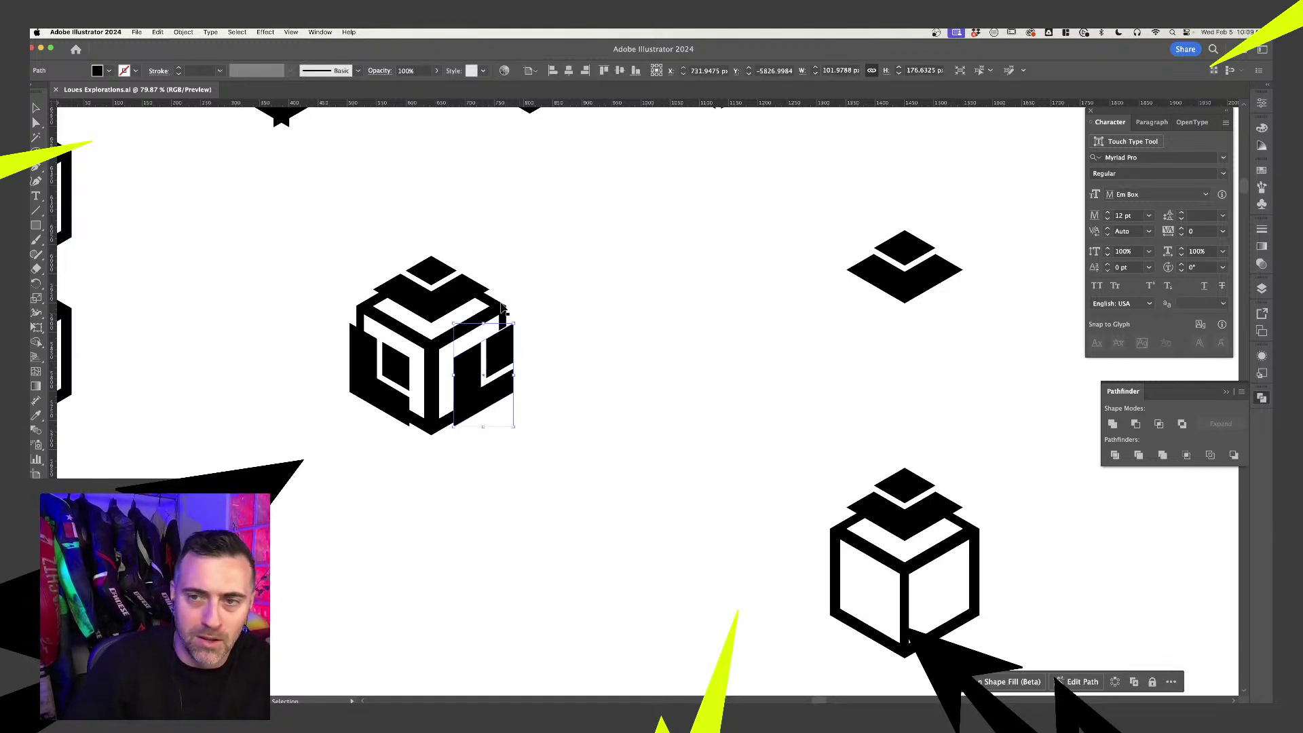
{"action": "left_click", "coordinate": [486, 373]}
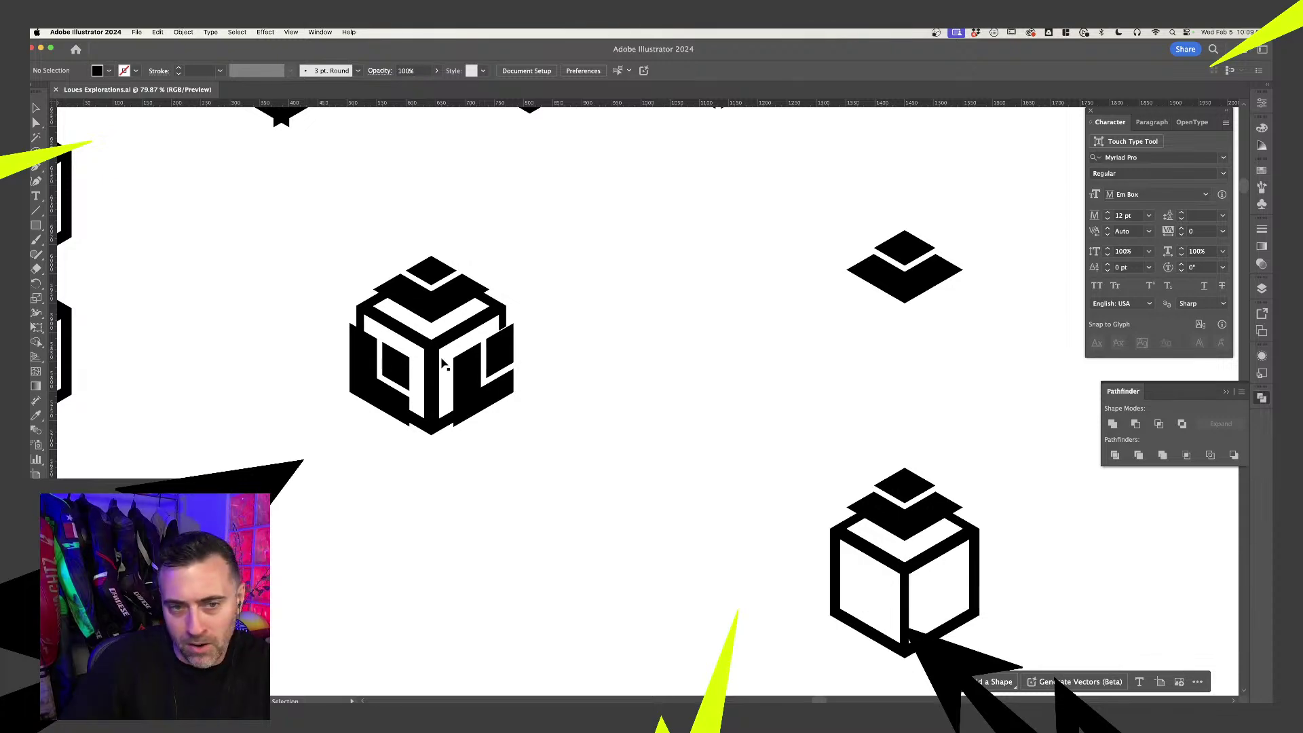
- Try moving the small diamond on the cube logo's right face inward to the cube's central corner, working inside the group
{"action": "scroll", "coordinate": [540, 413], "scroll_direction": "down", "scroll_amount": 5}
{"action": "scroll", "coordinate": [376, 525], "scroll_direction": "down", "scroll_amount": 10}
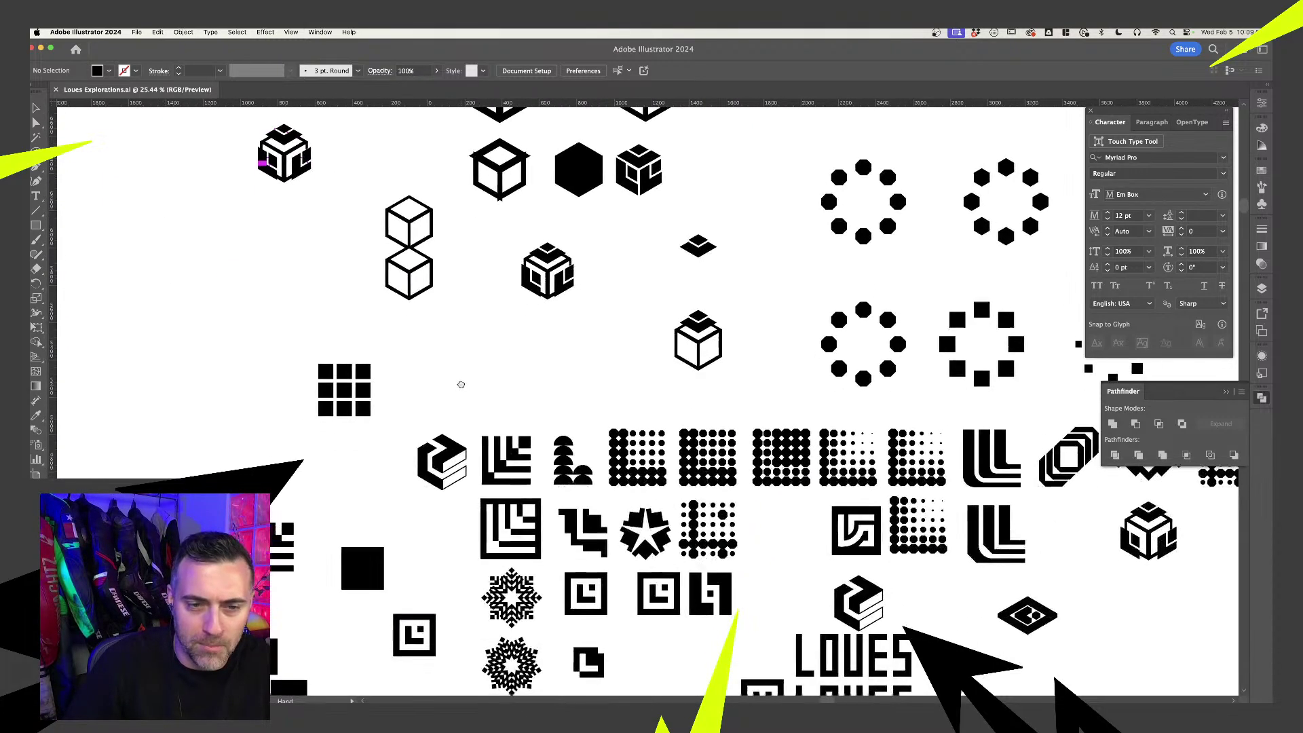
{"action": "scroll", "coordinate": [400, 312], "scroll_direction": "up", "scroll_amount": 10}
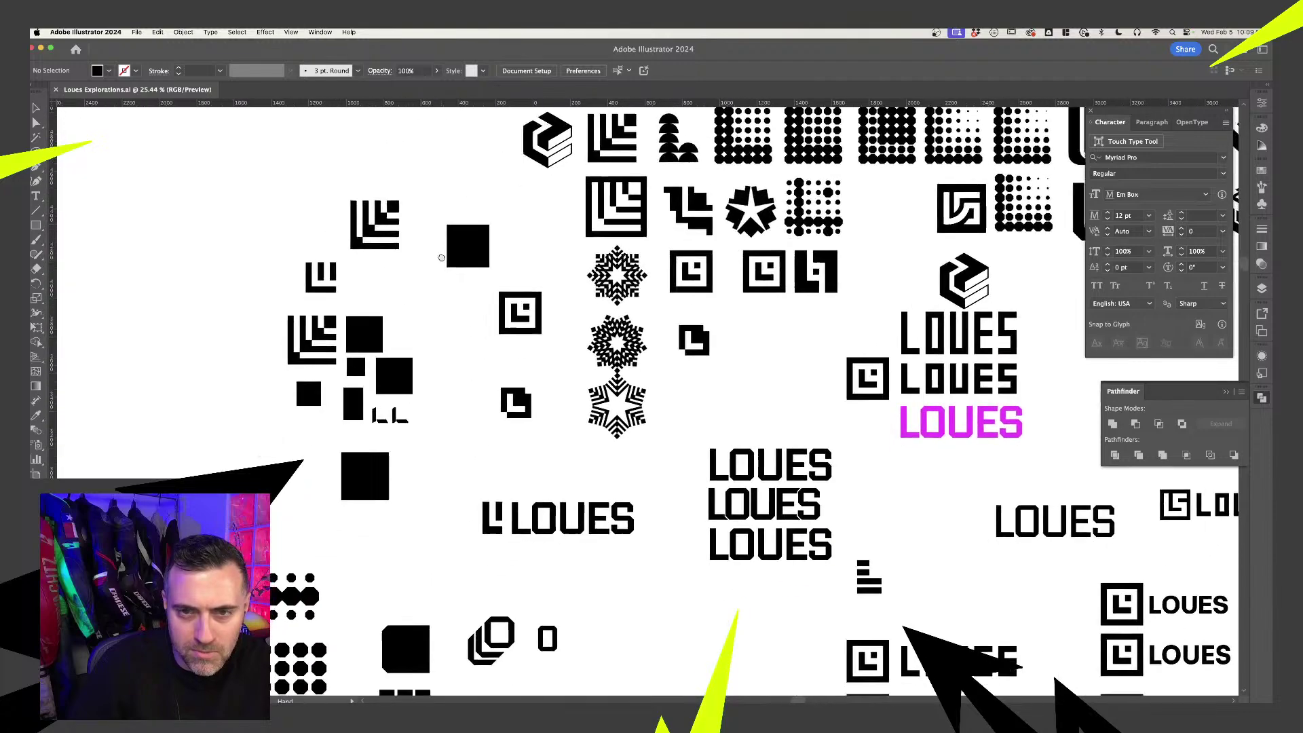
{"action": "scroll", "coordinate": [537, 540], "scroll_direction": "up", "scroll_amount": 5}
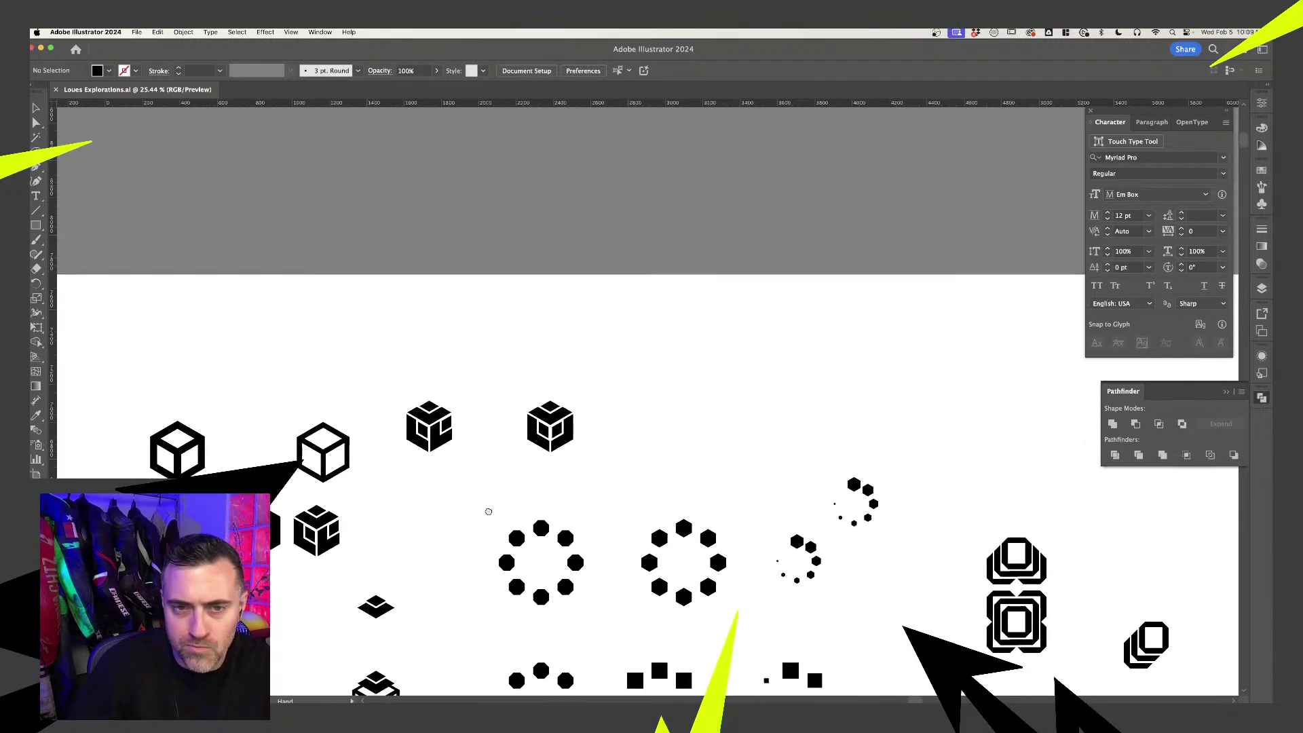
{"action": "scroll", "coordinate": [436, 387], "scroll_direction": "up", "scroll_amount": 5}
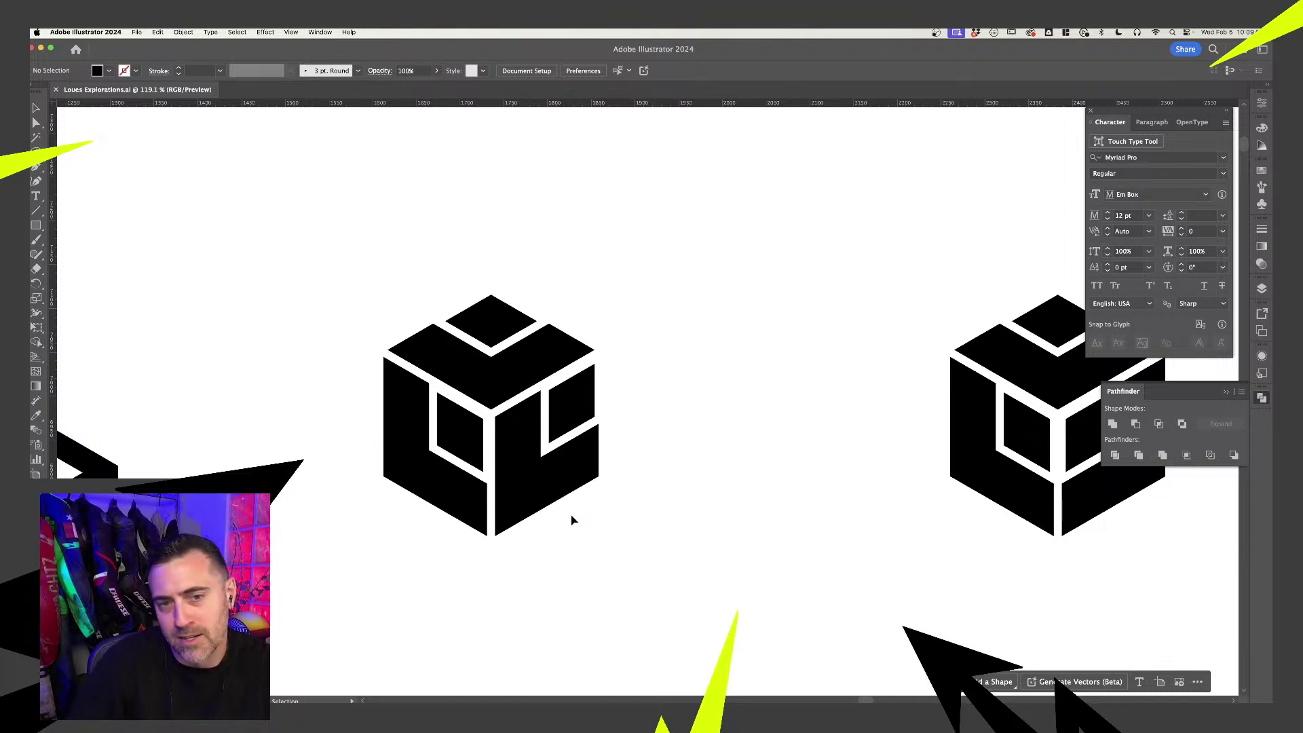
{"action": "left_click", "coordinate": [543, 407]}
{"action": "double_click", "coordinate": [582, 411]}
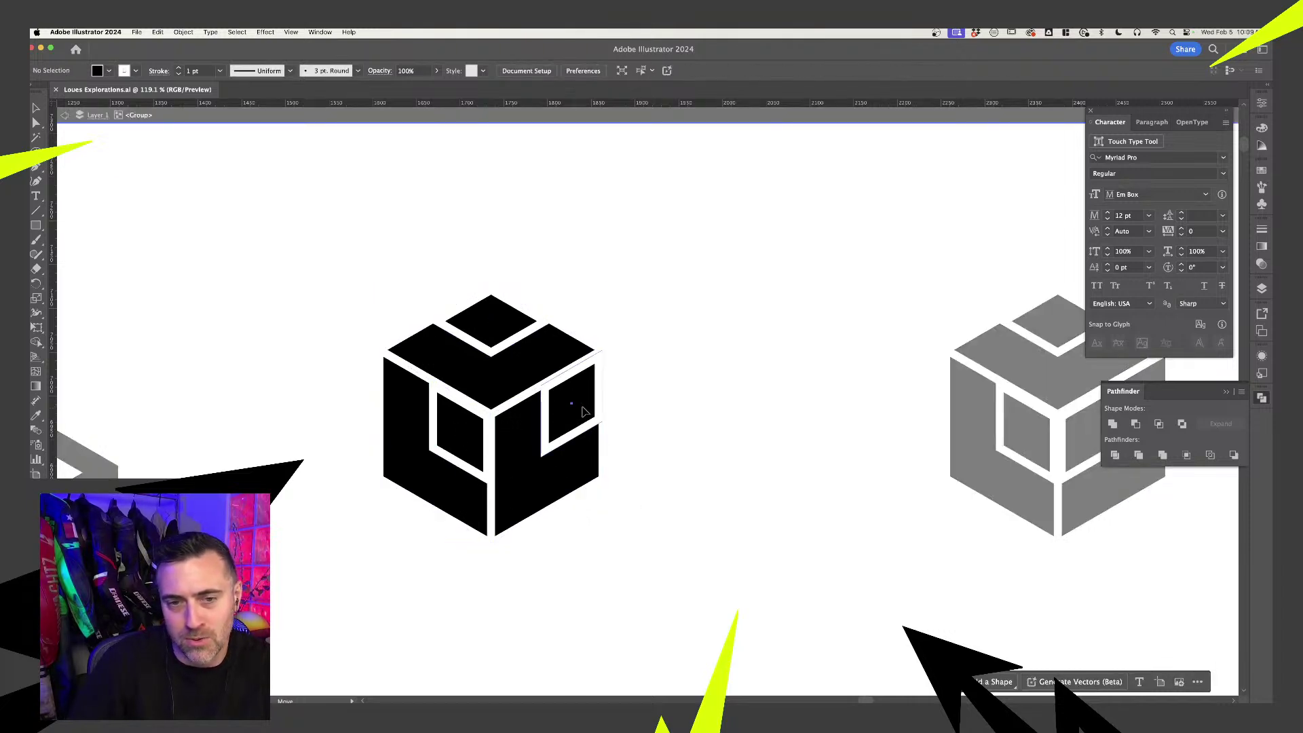
{"action": "left_click_drag", "start_coordinate": [582, 411], "coordinate": [535, 438]}
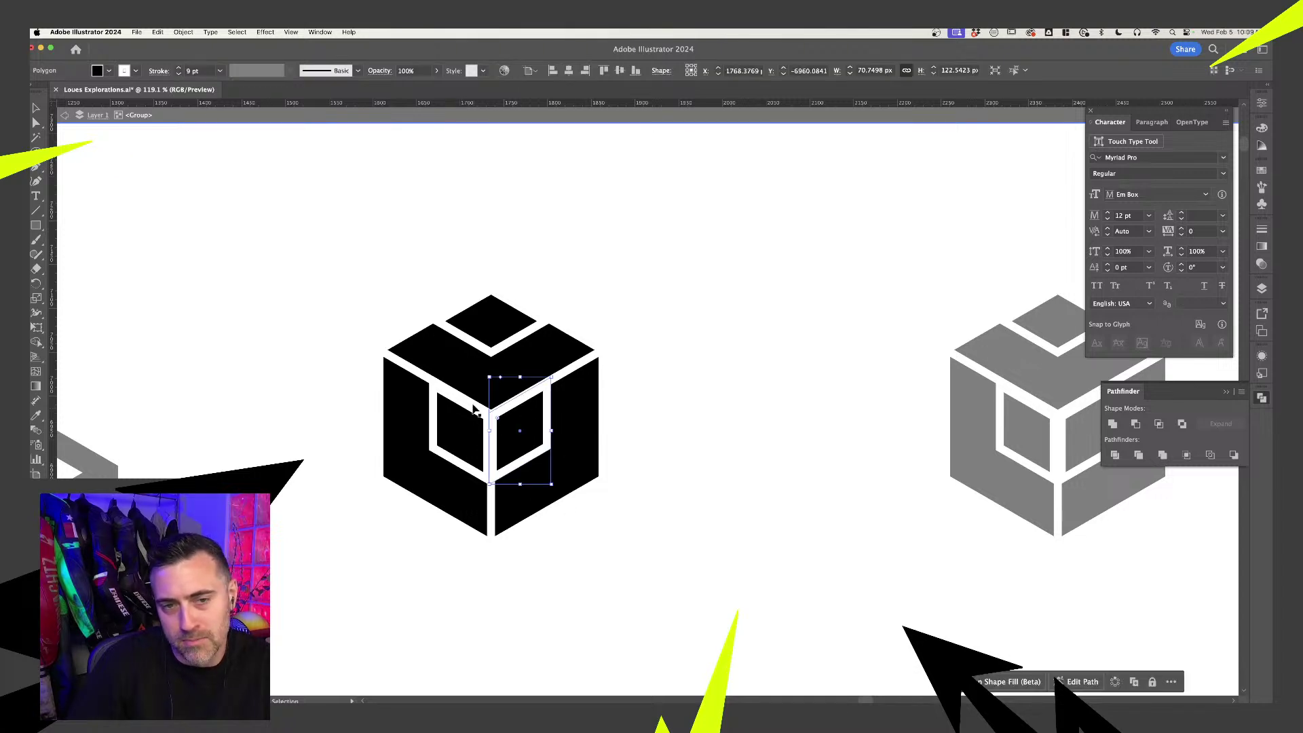
- Try rotating the cube's top-face shapes 180 degrees so the small diamond meets the central corner
{"action": "left_click", "coordinate": [539, 363]}
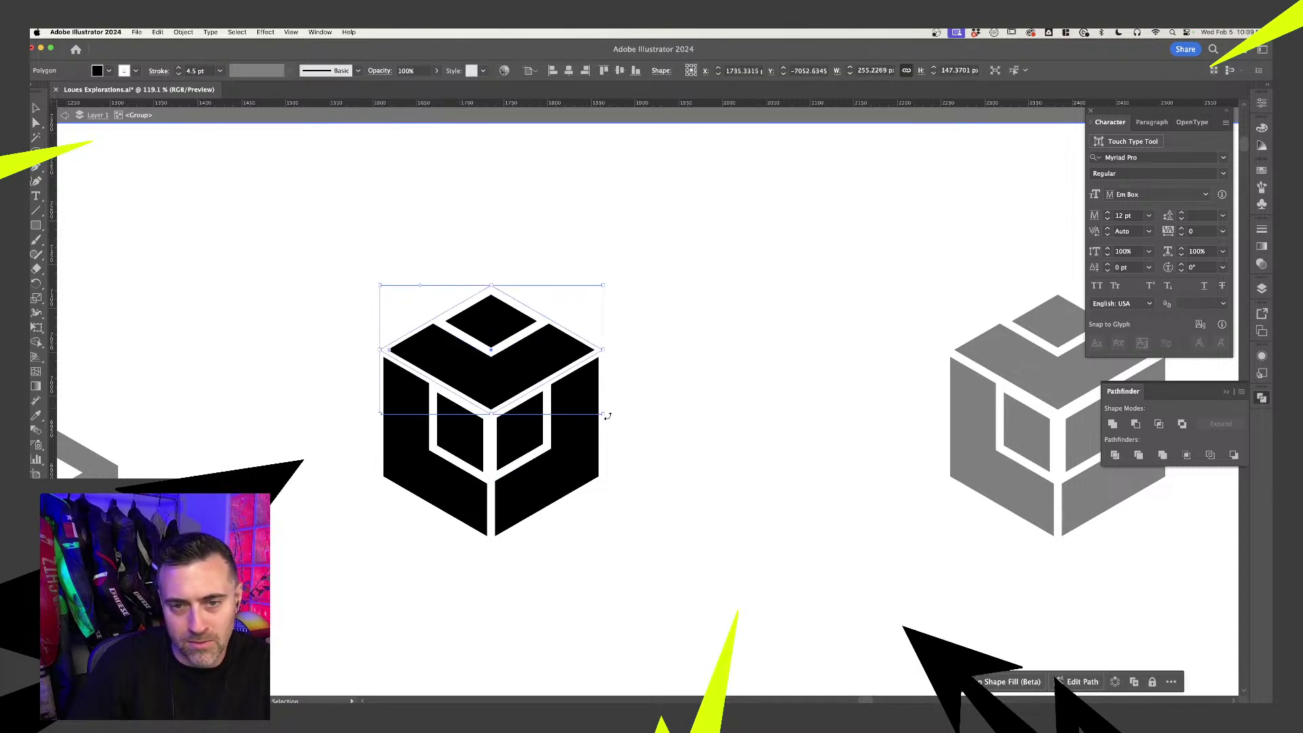
{"action": "left_click_drag", "start_coordinate": [608, 416], "coordinate": [570, 380]}
{"action": "key", "text": "super+z"}
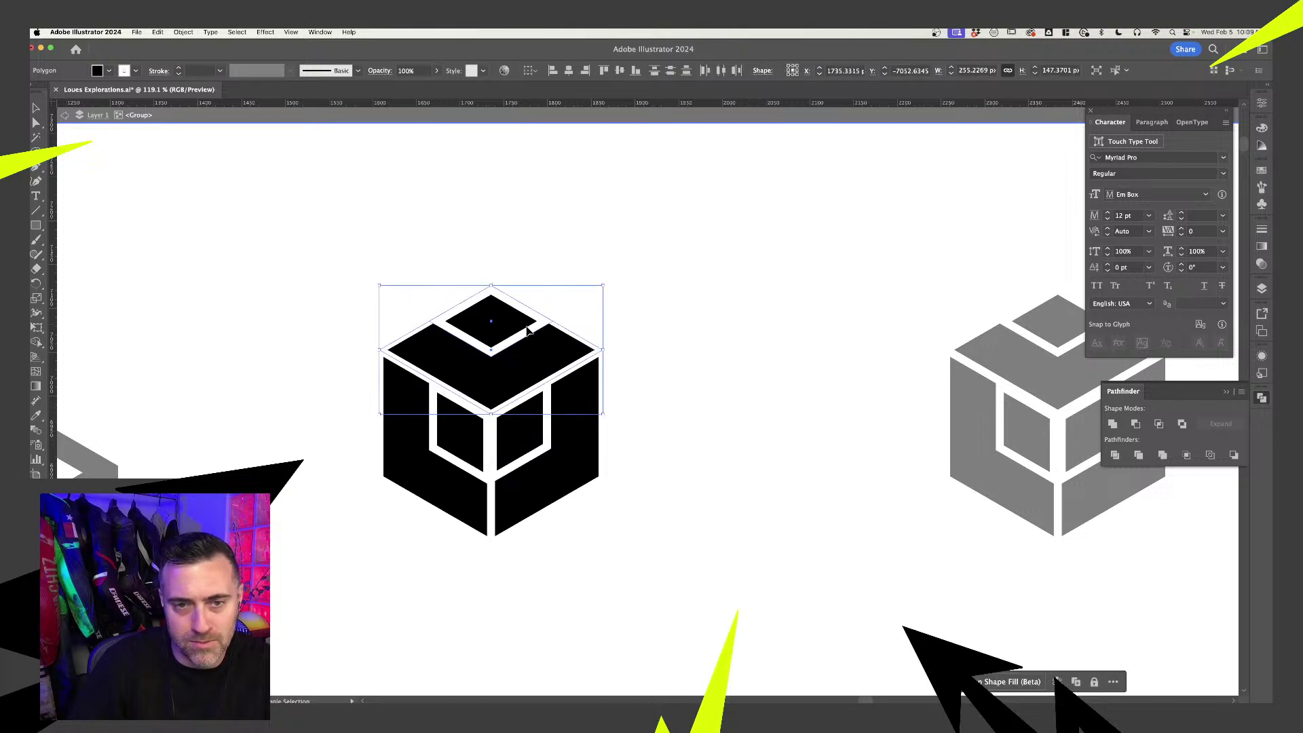
{"action": "left_click_drag", "start_coordinate": [607, 419], "coordinate": [378, 285]}
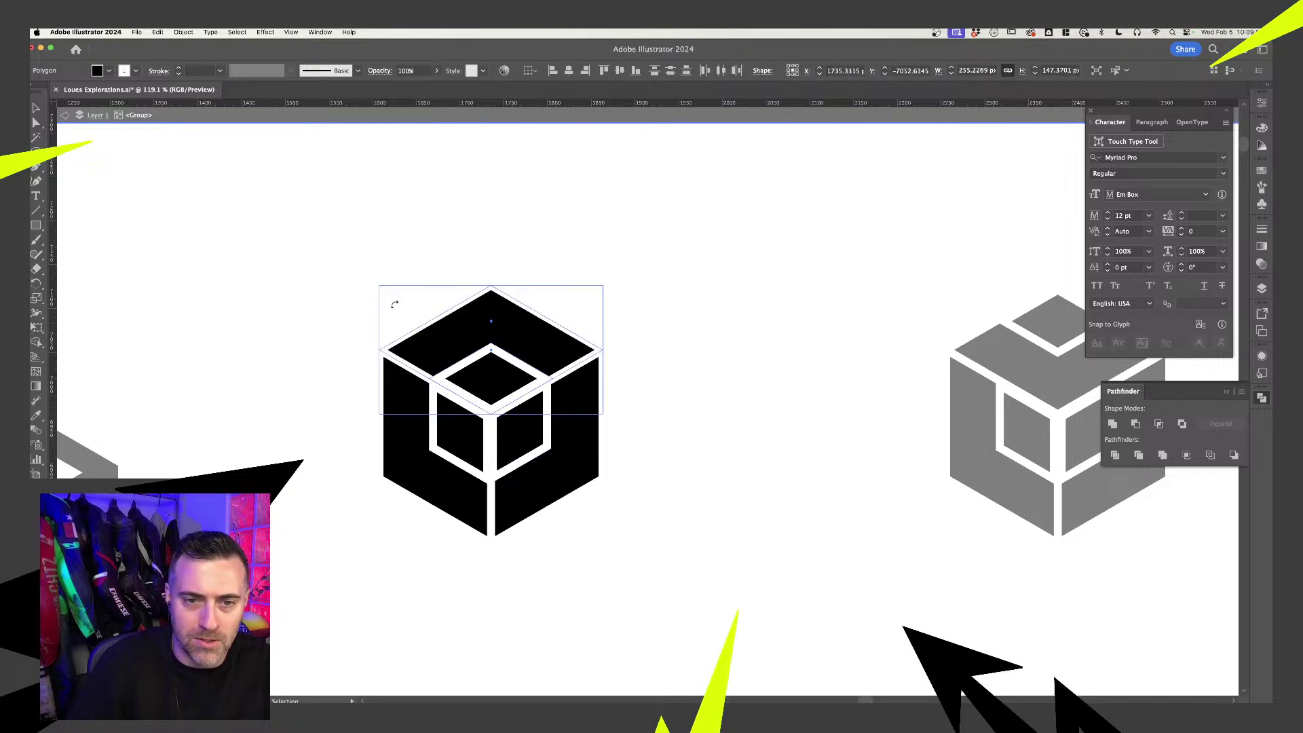
{"action": "left_click", "coordinate": [713, 363]}
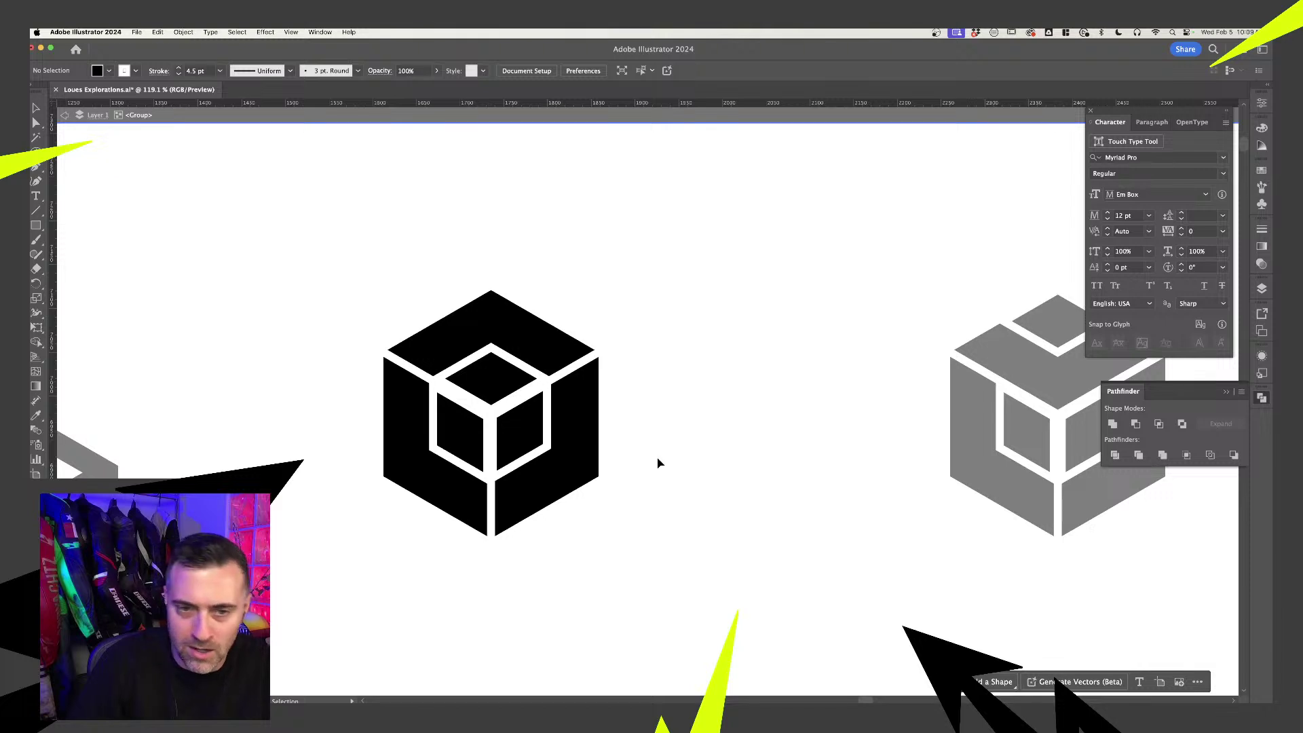
- Undo the top-face rotation and the right-face diamond move, leaving the cube's group isolation
{"action": "scroll", "coordinate": [657, 463], "scroll_direction": "down", "scroll_amount": 2}
{"action": "scroll", "coordinate": [665, 480], "scroll_direction": "down", "scroll_amount": 3}
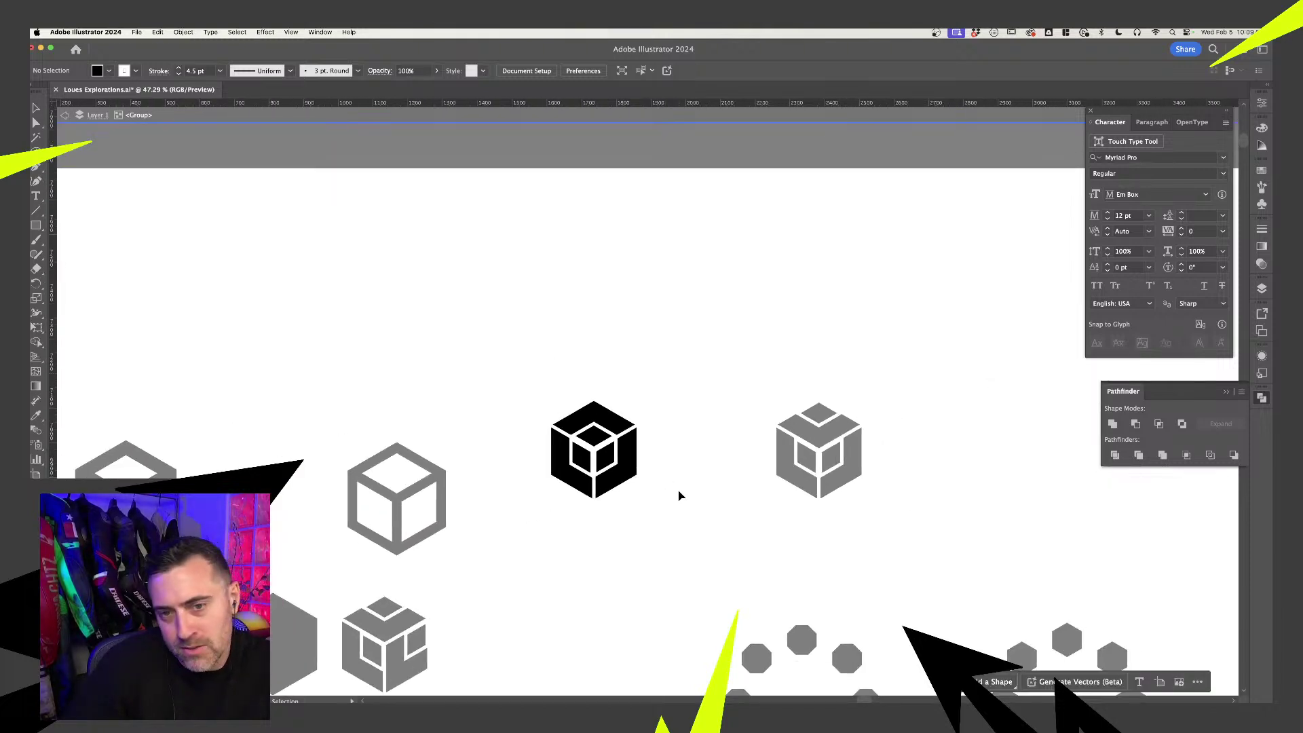
{"action": "scroll", "coordinate": [679, 498], "scroll_direction": "down", "scroll_amount": 3}
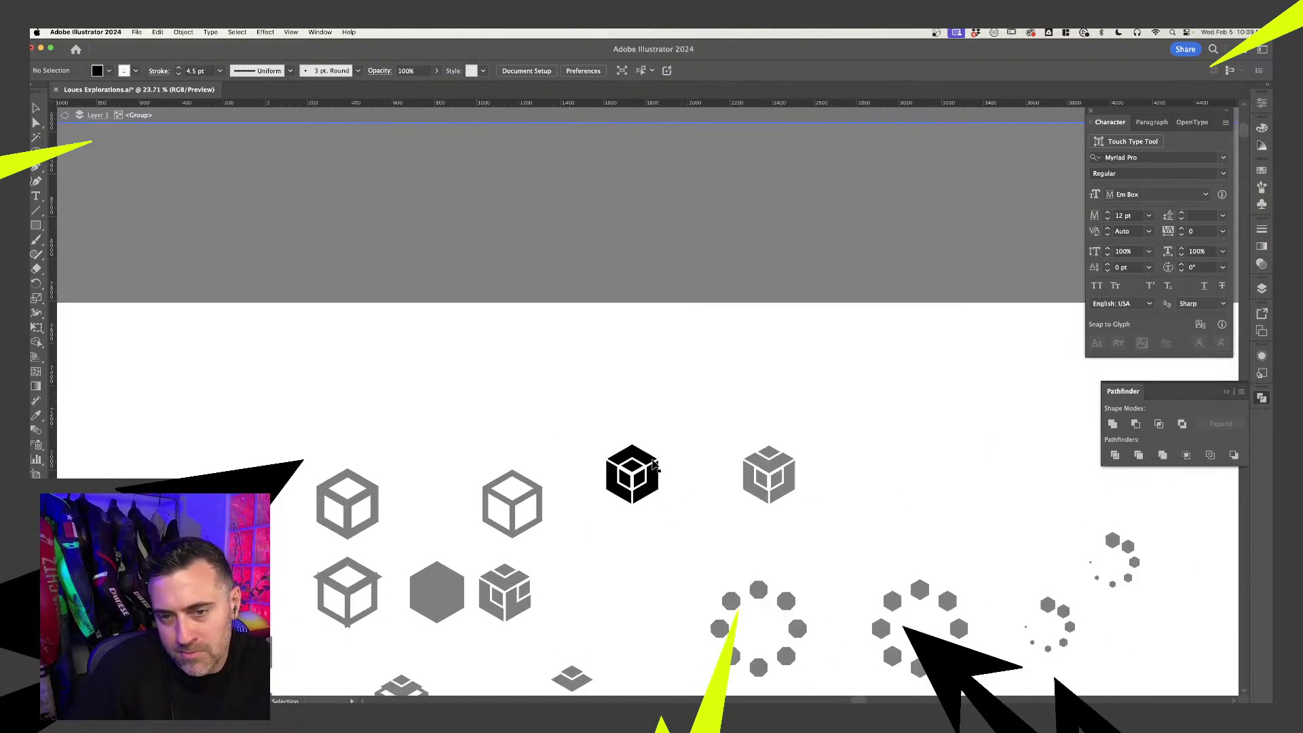
{"action": "scroll", "coordinate": [713, 539], "scroll_direction": "up", "scroll_amount": 4}
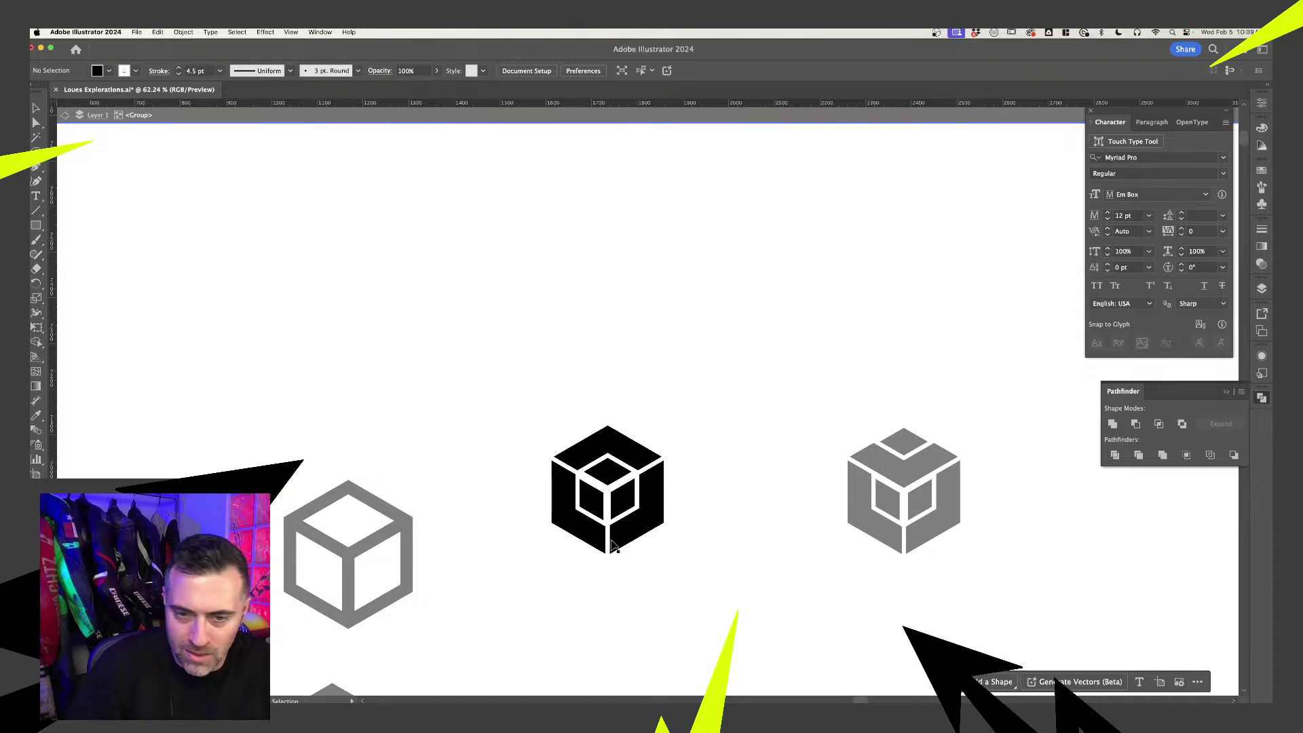
{"action": "scroll", "coordinate": [675, 551], "scroll_direction": "down", "scroll_amount": 3}
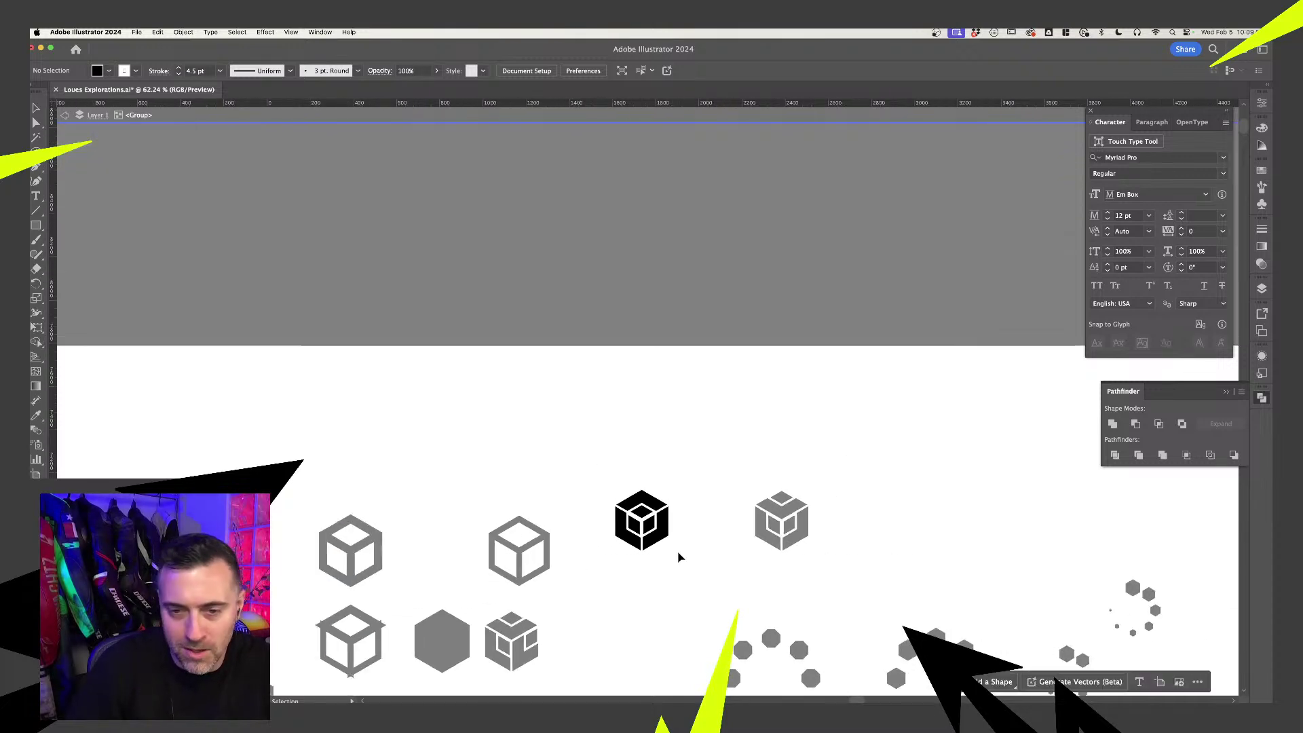
{"action": "scroll", "coordinate": [814, 563], "scroll_direction": "up", "scroll_amount": 4}
{"action": "key", "text": "super+z"}
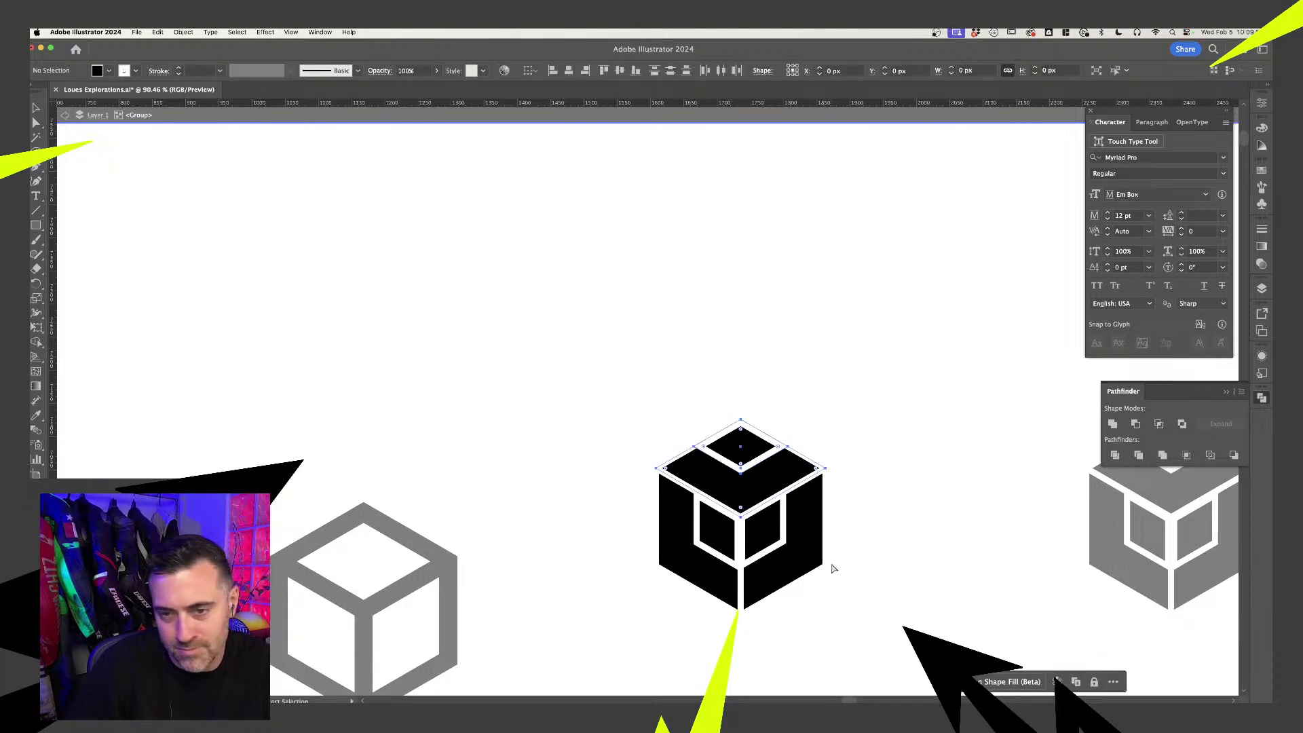
{"action": "key", "text": "super+z"}
{"action": "key", "text": "Escape"}
{"action": "left_click", "coordinate": [863, 567]}
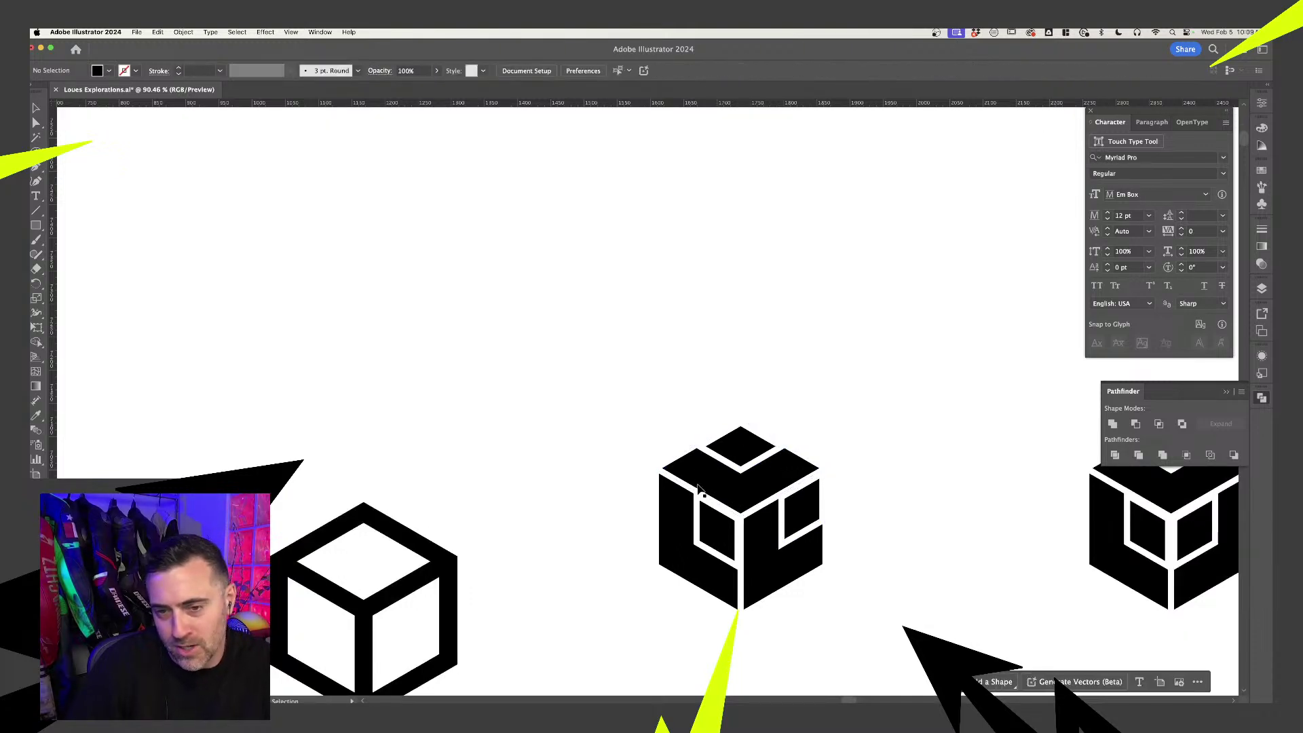
- Examine the ring explorations built from octagons, hexagons and squares, selecting and deselecting the ring of graduated squares
{"action": "scroll", "coordinate": [790, 498], "scroll_direction": "down", "scroll_amount": 3}
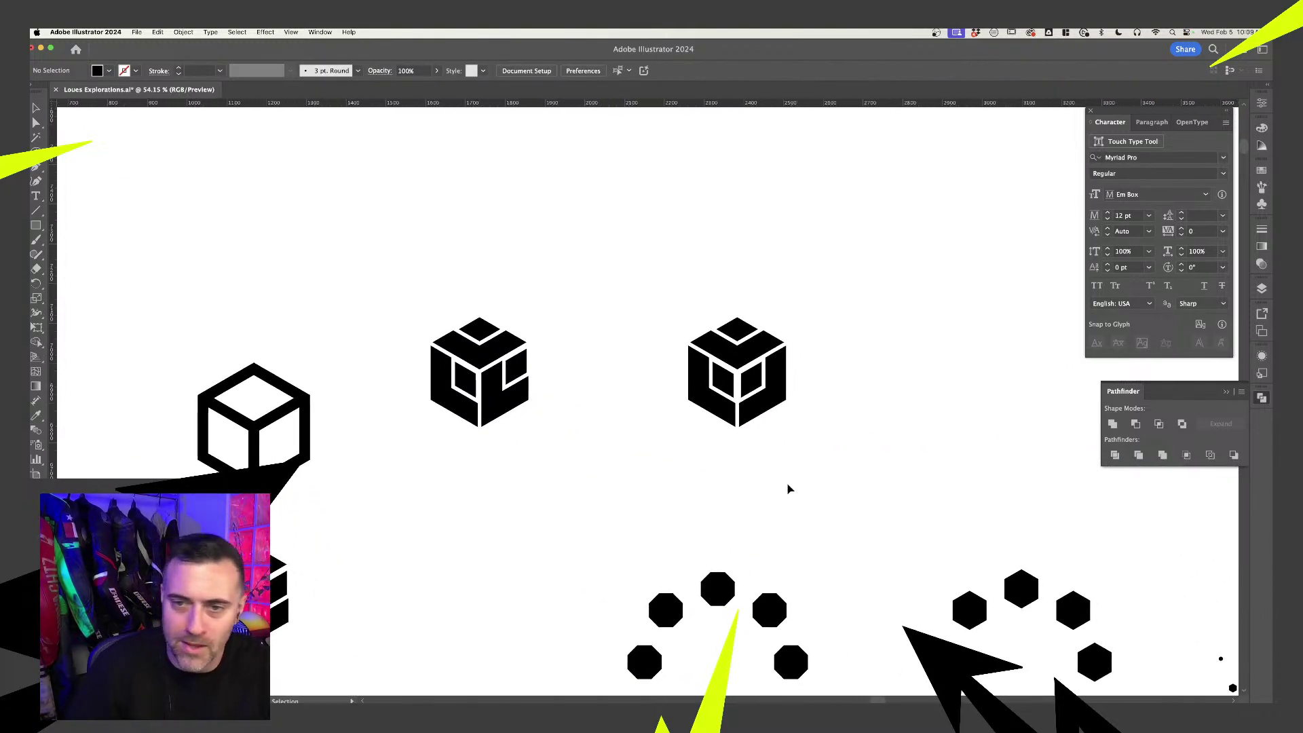
{"action": "scroll", "coordinate": [645, 466], "scroll_direction": "down", "scroll_amount": 3}
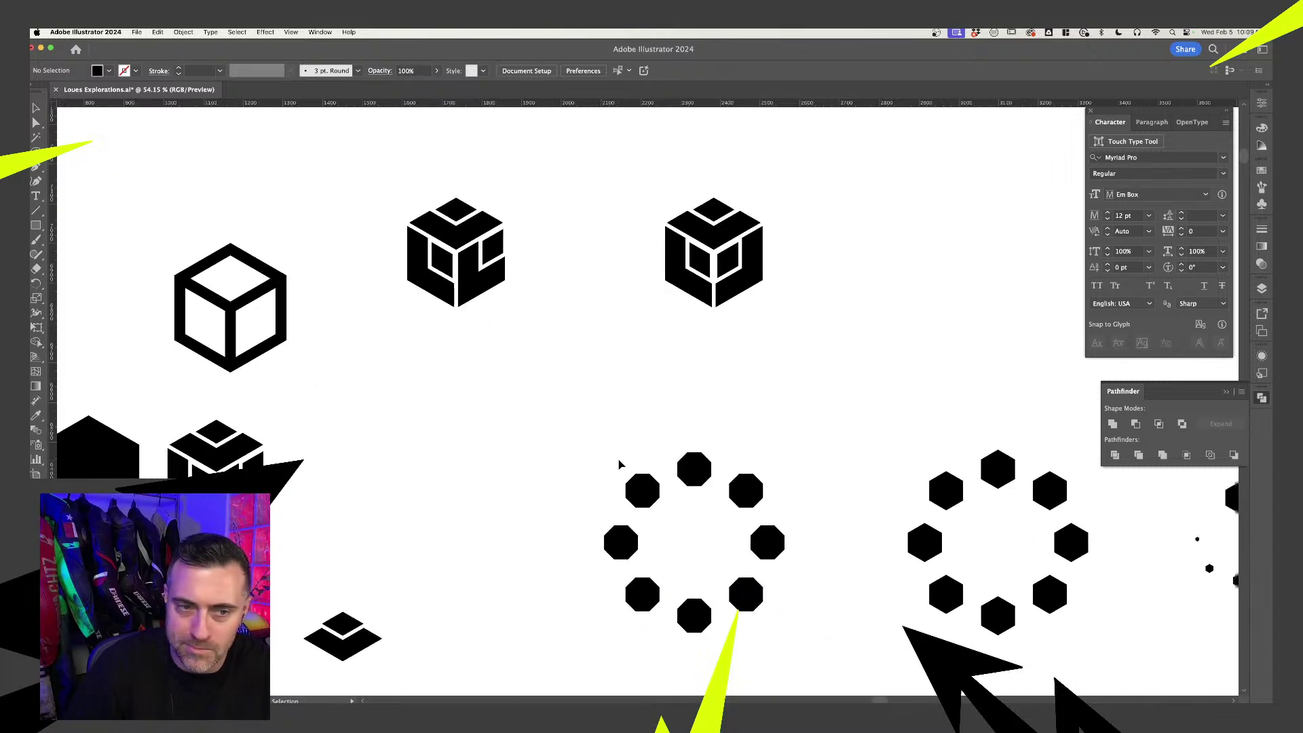
{"action": "scroll", "coordinate": [563, 423], "scroll_direction": "down", "scroll_amount": 2}
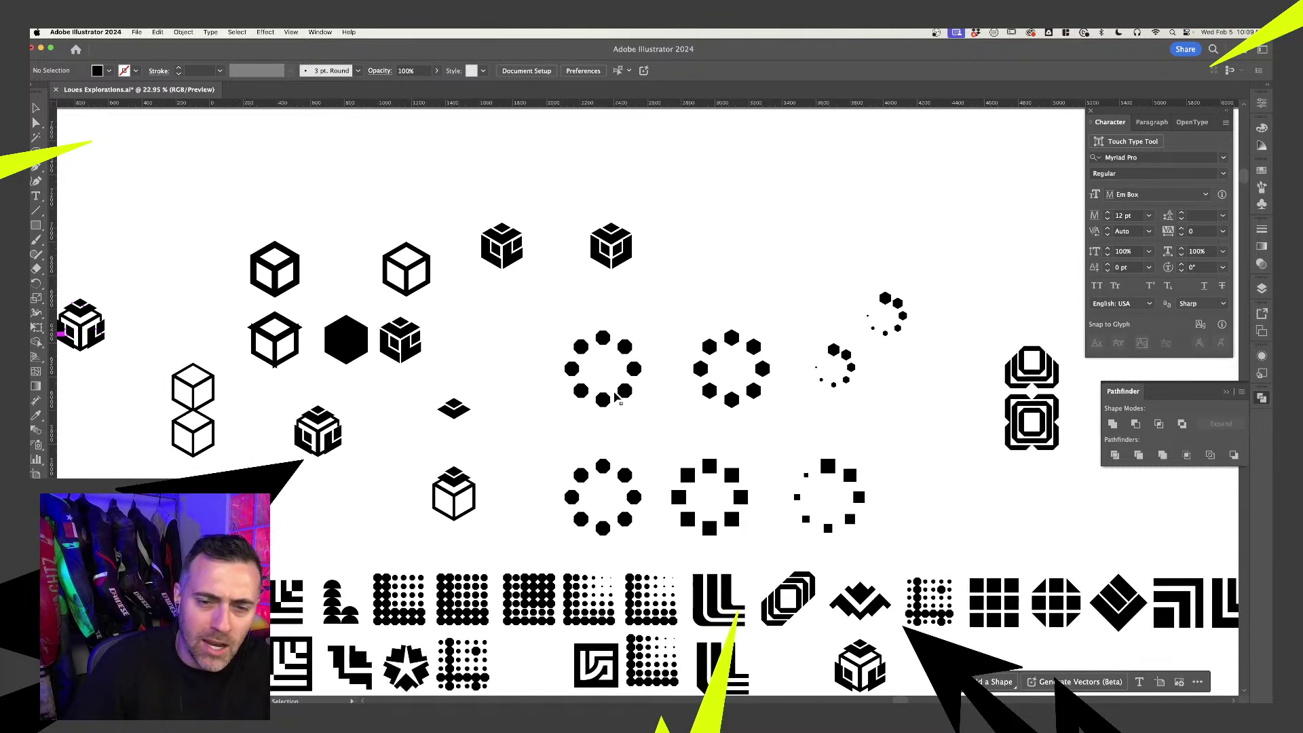
{"action": "scroll", "coordinate": [628, 473], "scroll_direction": "up", "scroll_amount": 3}
{"action": "scroll", "coordinate": [852, 400], "scroll_direction": "right", "scroll_amount": 5}
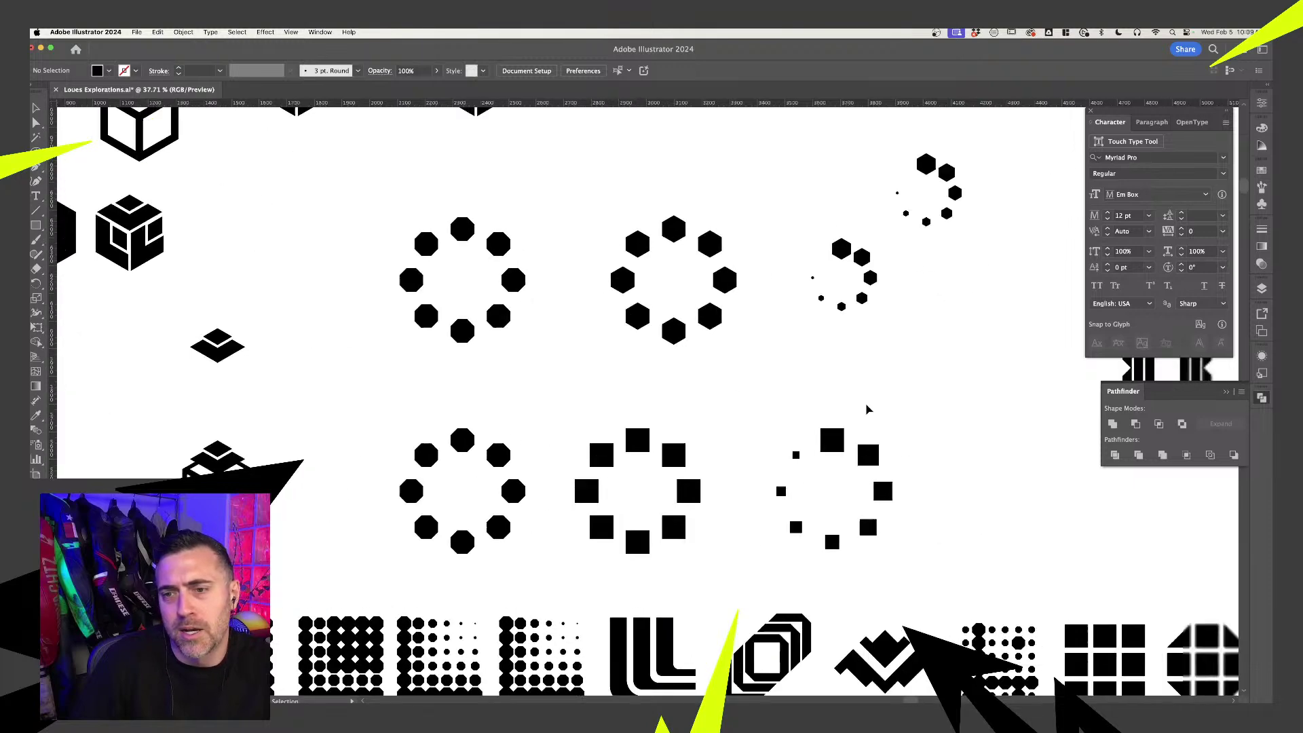
{"action": "left_click_drag", "start_coordinate": [677, 462], "coordinate": [810, 572]}
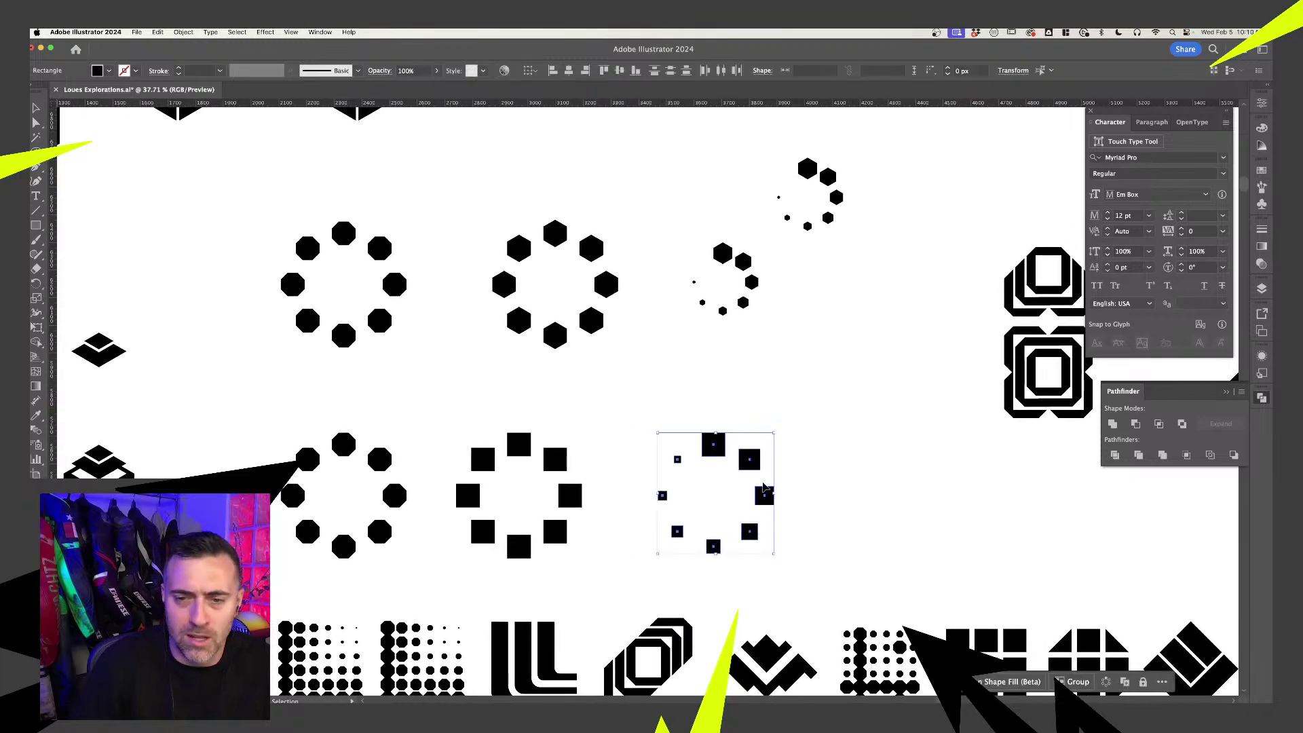
{"action": "left_click", "coordinate": [797, 494]}
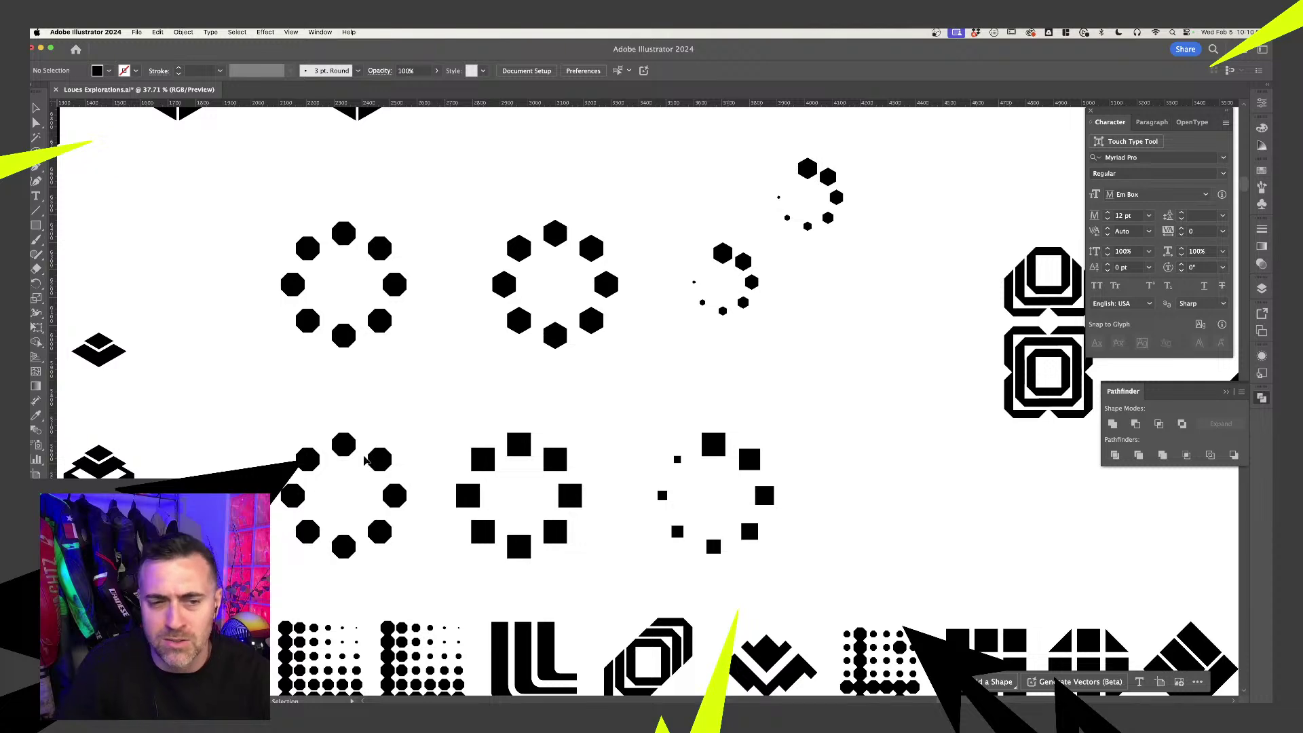
{"action": "scroll", "coordinate": [338, 480], "scroll_direction": "down", "scroll_amount": 1}
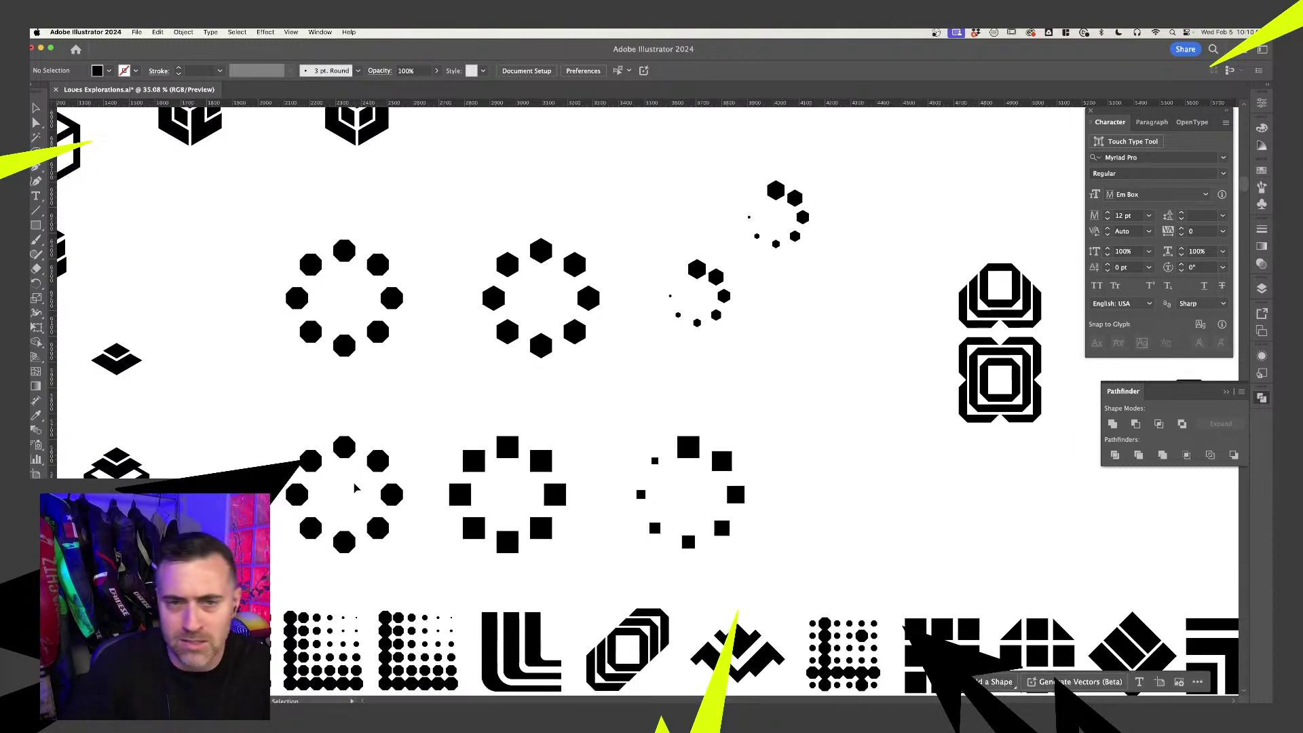
{"action": "scroll", "coordinate": [353, 478], "scroll_direction": "left", "scroll_amount": 2}
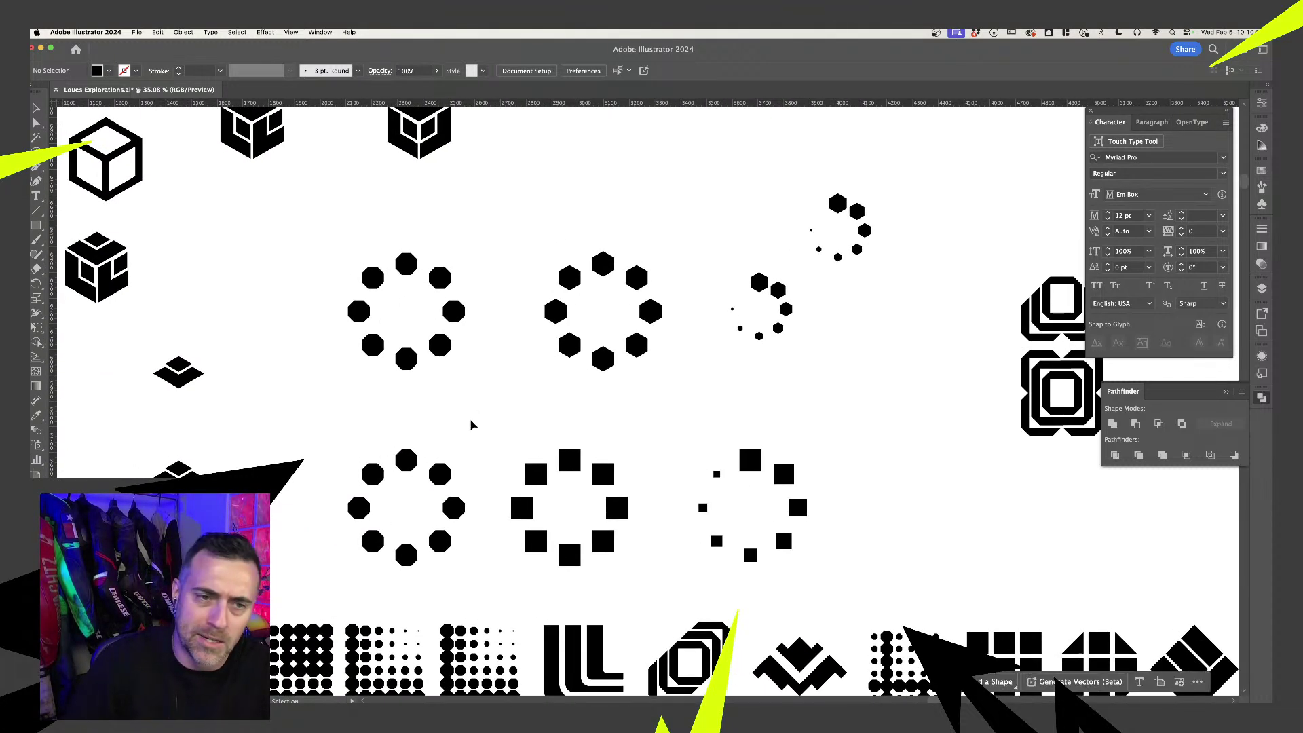
- Survey the spread of logo explorations, comparing the cube icons and shape rings with the L marks and dot grids below
{"action": "scroll", "coordinate": [419, 438], "scroll_direction": "down", "scroll_amount": 3}
{"action": "scroll", "coordinate": [419, 438], "scroll_direction": "down", "scroll_amount": 2}
{"action": "scroll", "coordinate": [767, 482], "scroll_direction": "left", "scroll_amount": 5}
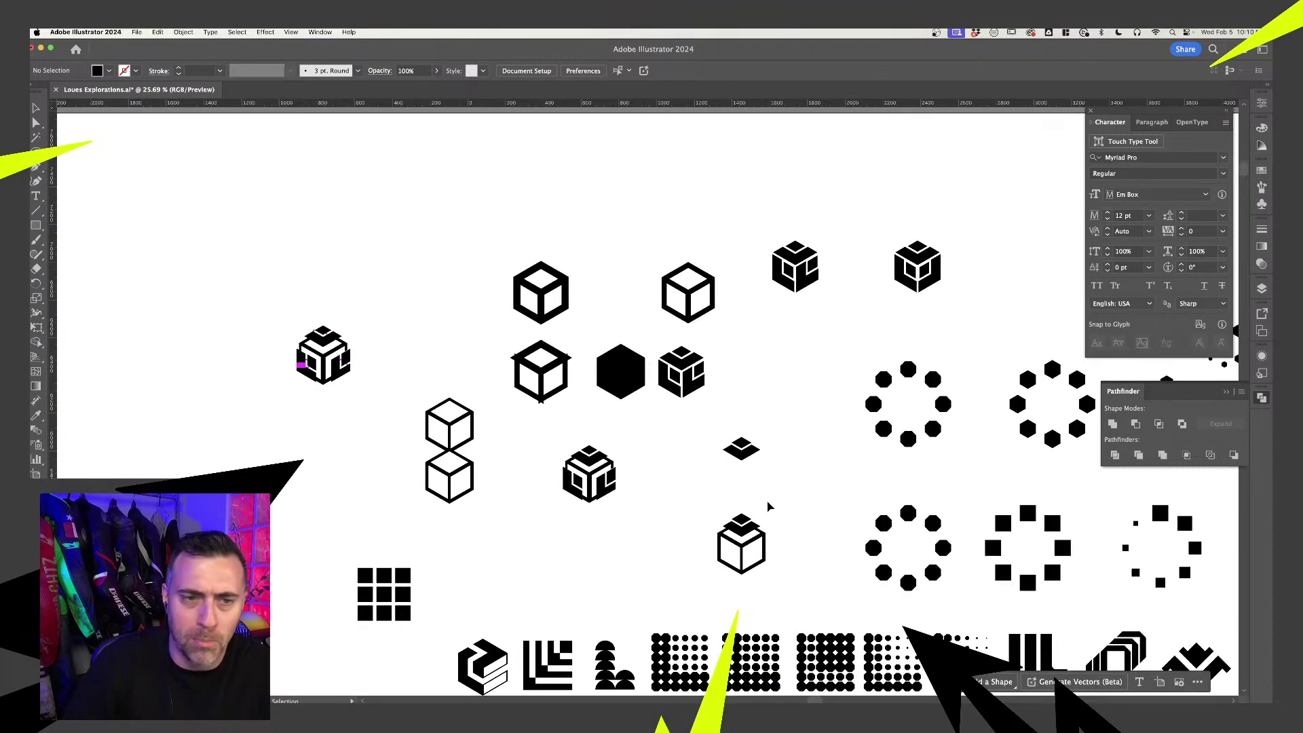
{"action": "scroll", "coordinate": [561, 514], "scroll_direction": "down", "scroll_amount": 5}
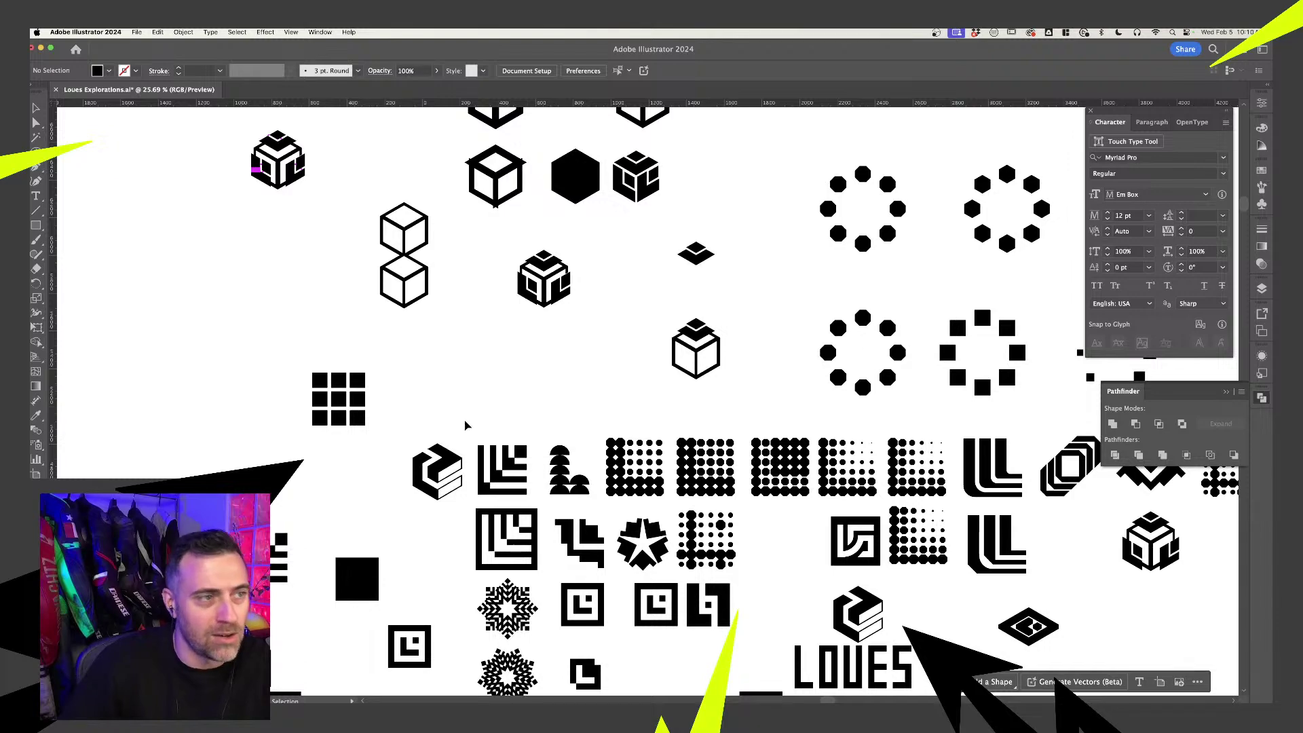
{"action": "scroll", "coordinate": [441, 374], "scroll_direction": "down", "scroll_amount": 3}
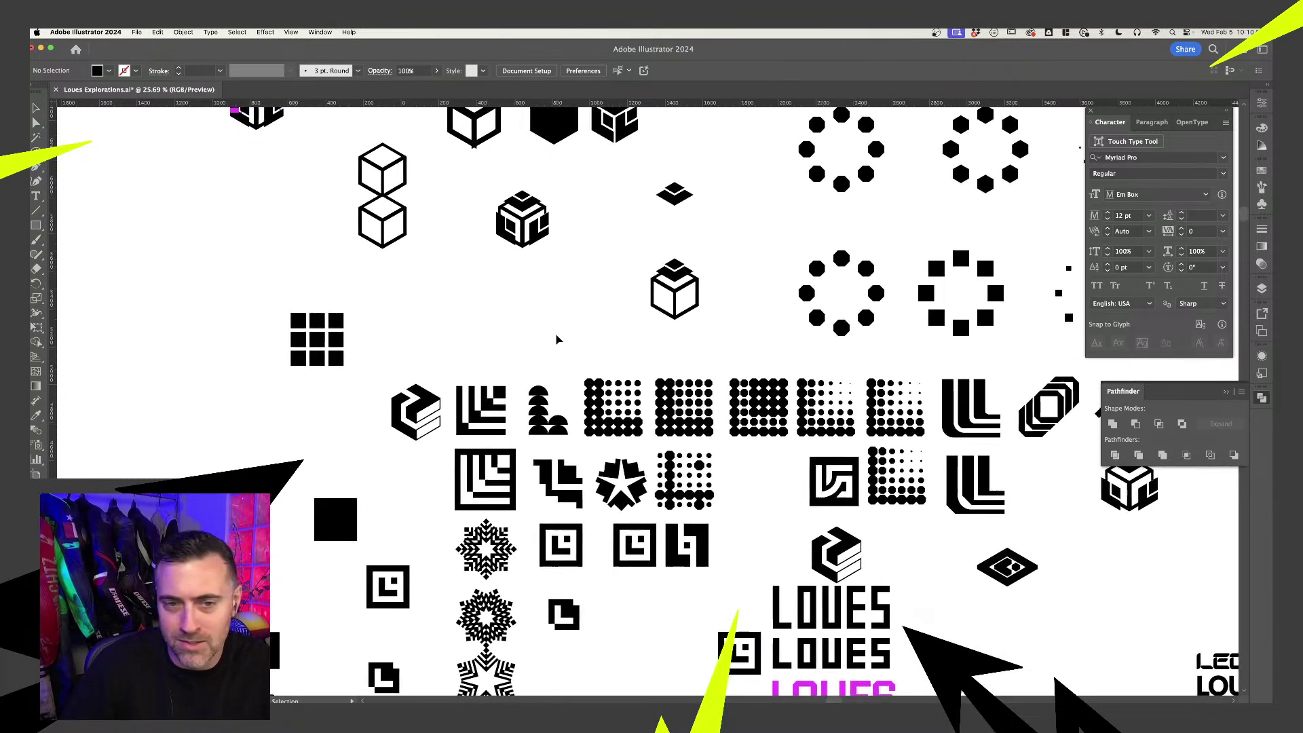
{"action": "scroll", "coordinate": [707, 350], "scroll_direction": "down", "scroll_amount": 5}
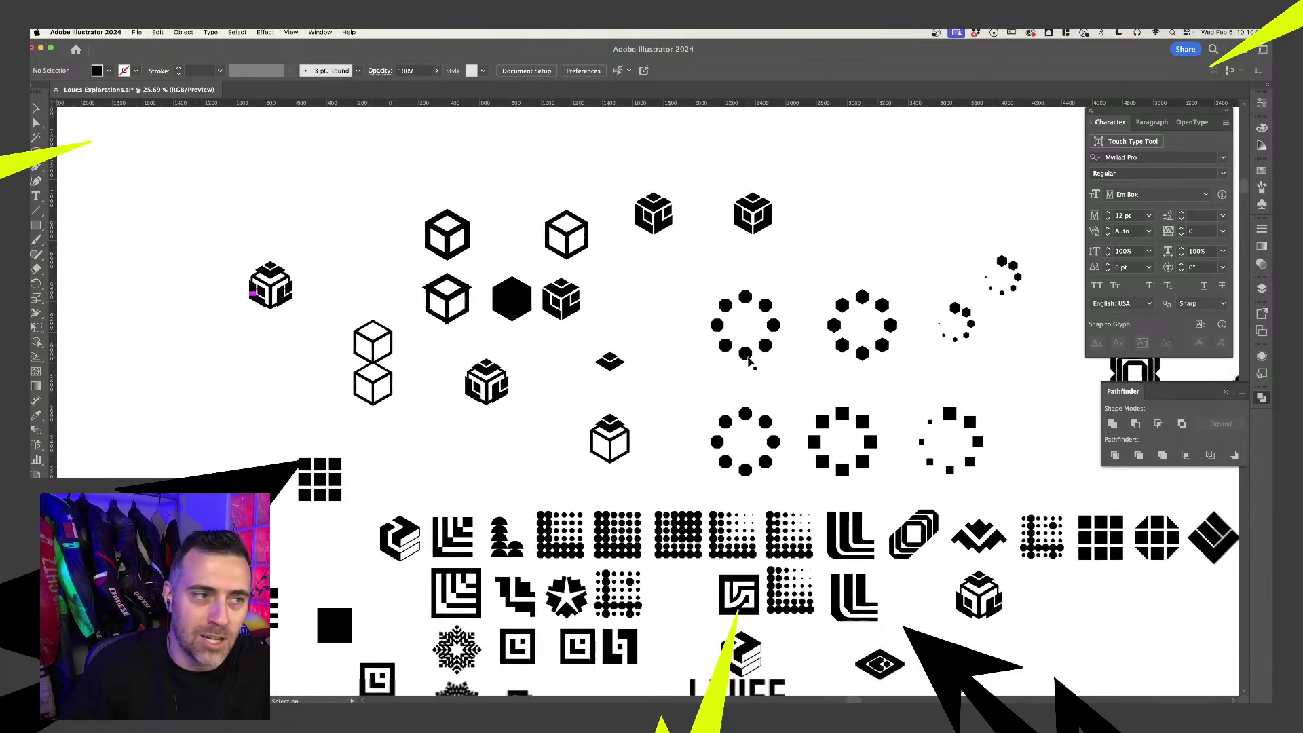
{"action": "left_click_drag", "start_coordinate": [741, 393], "coordinate": [599, 388]}
{"action": "scroll", "coordinate": [598, 388], "scroll_direction": "right", "scroll_amount": 5}
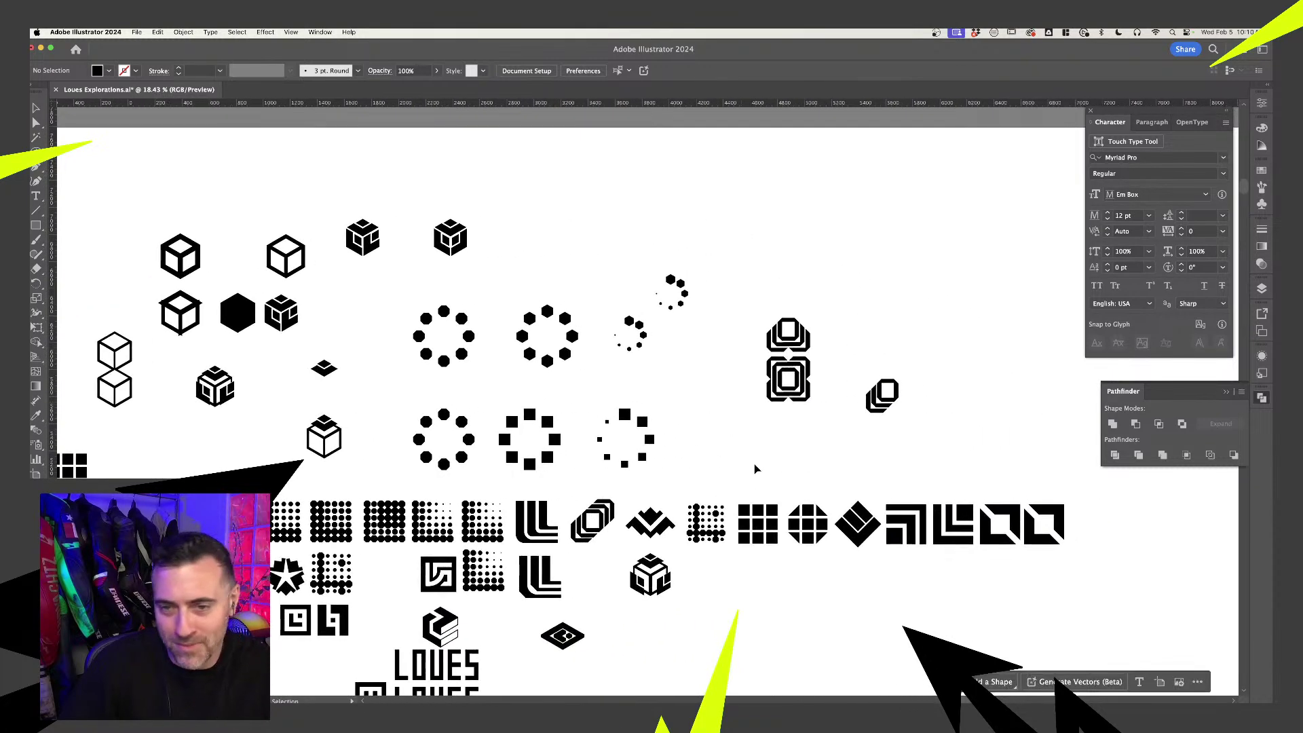
{"action": "scroll", "coordinate": [682, 407], "scroll_direction": "down", "scroll_amount": 2}
{"action": "left_click_drag", "start_coordinate": [682, 407], "coordinate": [812, 511]}
{"action": "scroll", "coordinate": [811, 512], "scroll_direction": "left", "scroll_amount": 4}
{"action": "scroll", "coordinate": [473, 340], "scroll_direction": "down", "scroll_amount": 2}
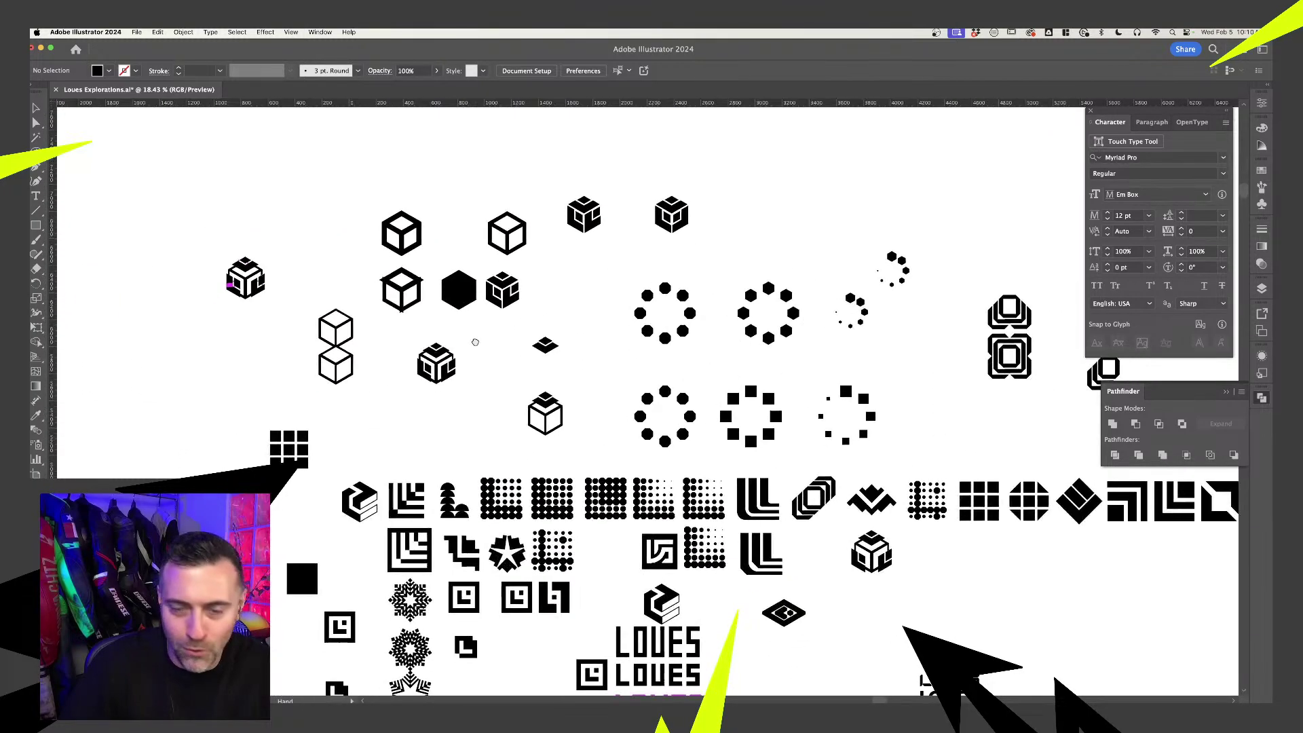
{"action": "scroll", "coordinate": [472, 339], "scroll_direction": "down", "scroll_amount": 2}
{"action": "scroll", "coordinate": [473, 340], "scroll_direction": "left", "scroll_amount": 2}
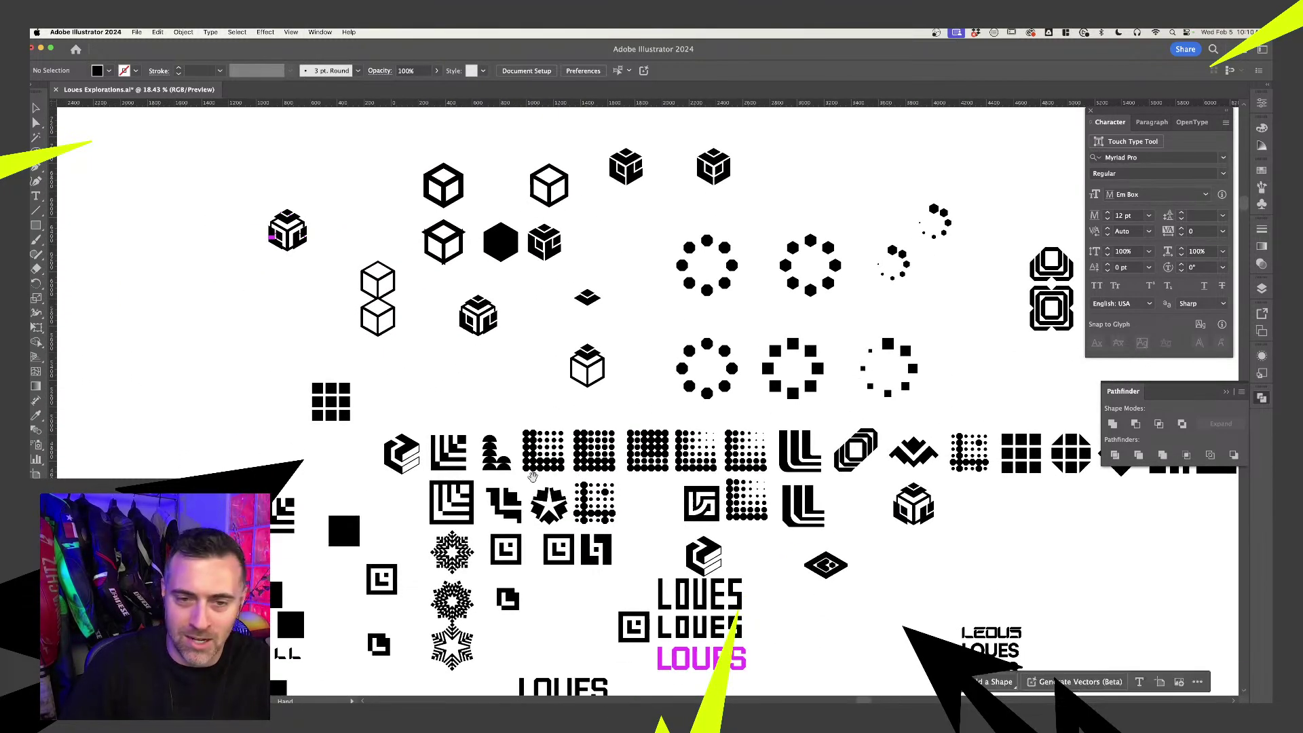
- Inspect the layered octagonal O marks, including the stacked symmetrical pair and the single offset version
{"action": "scroll", "coordinate": [401, 418], "scroll_direction": "right", "scroll_amount": 10}
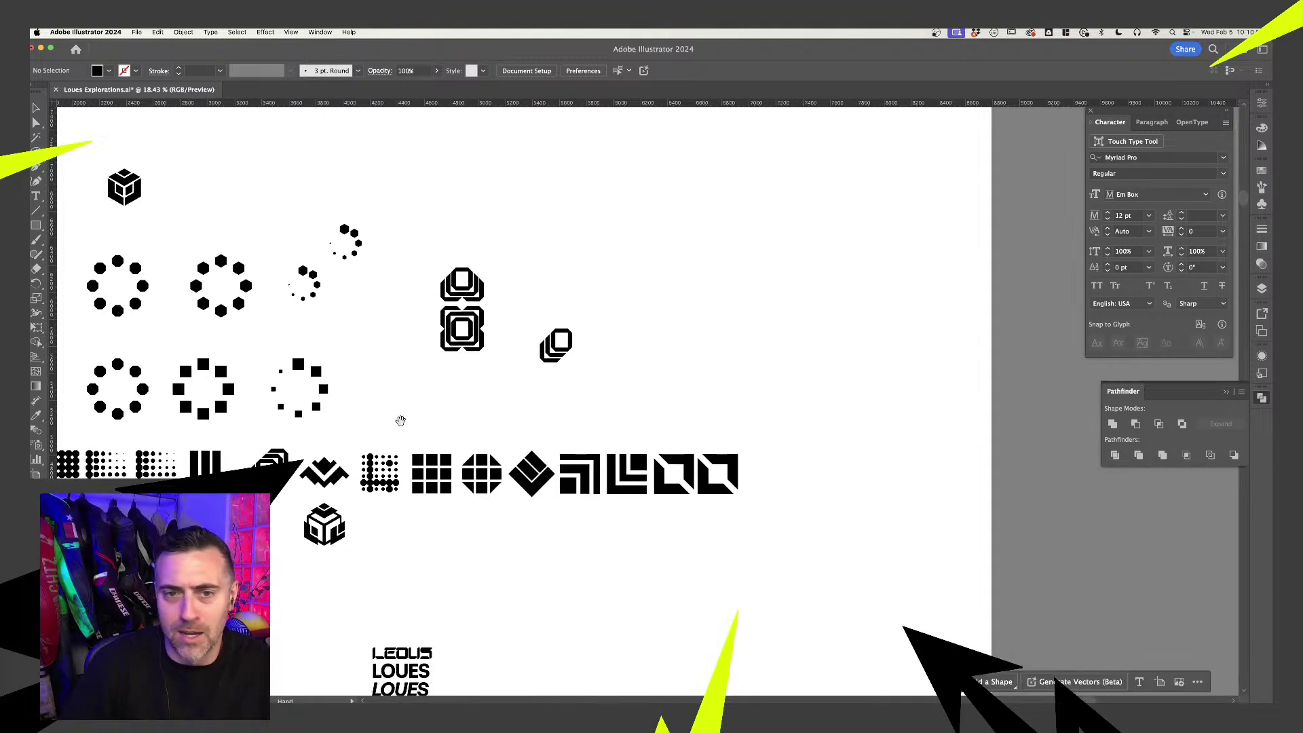
{"action": "scroll", "coordinate": [564, 382], "scroll_direction": "up", "scroll_amount": 3}
{"action": "scroll", "coordinate": [380, 355], "scroll_direction": "up", "scroll_amount": 4}
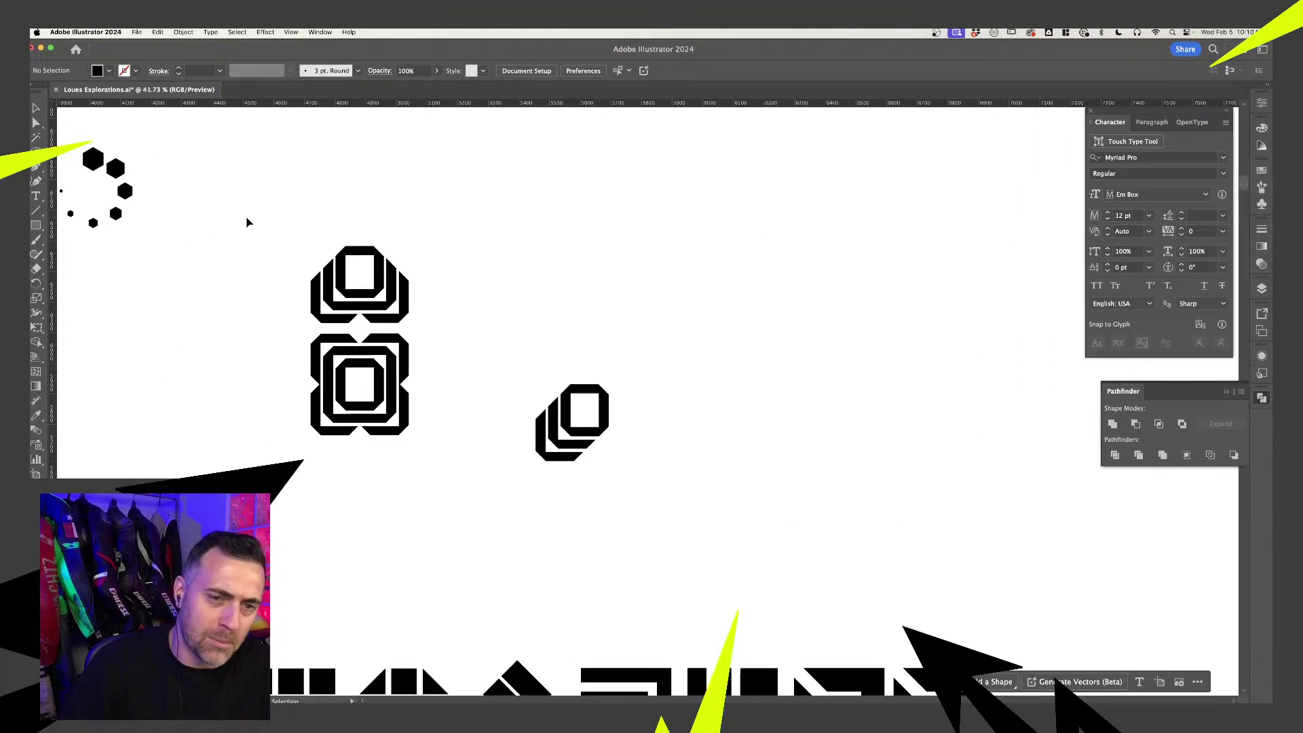
{"action": "left_click_drag", "start_coordinate": [247, 217], "coordinate": [485, 461]}
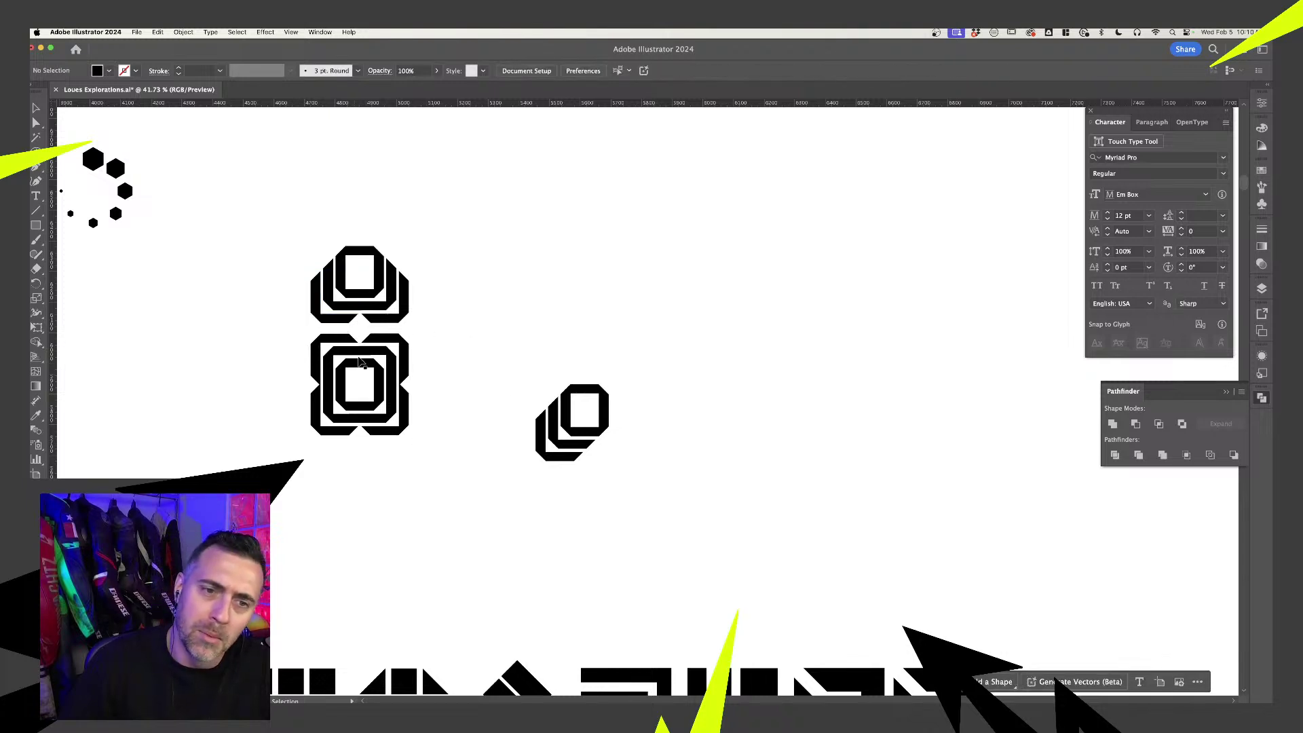
{"action": "scroll", "coordinate": [306, 470], "scroll_direction": "up", "scroll_amount": 3}
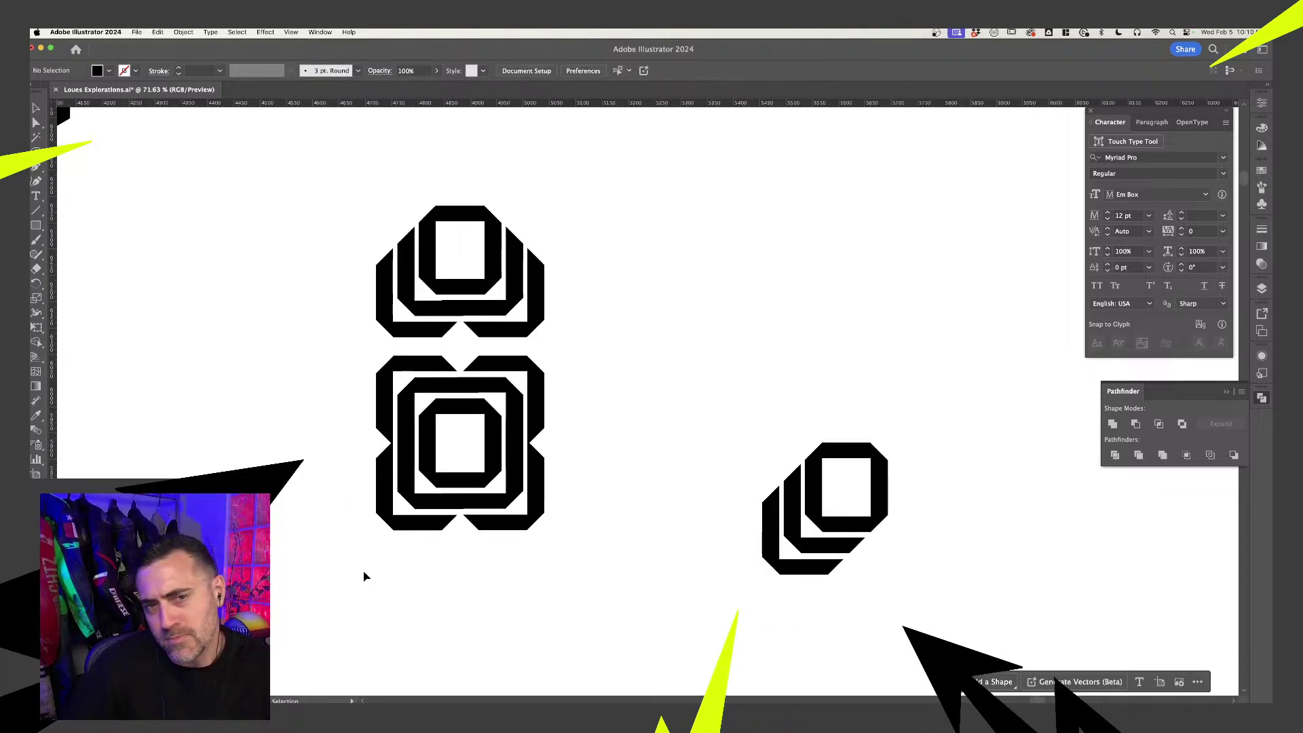
- Try placing a duplicate of the upper layered O mark beside the original, and undo the copy
{"action": "scroll", "coordinate": [363, 572], "scroll_direction": "down", "scroll_amount": 4}
{"action": "left_click_drag", "start_coordinate": [337, 370], "coordinate": [468, 463]}
{"action": "scroll", "coordinate": [469, 464], "scroll_direction": "up", "scroll_amount": 6}
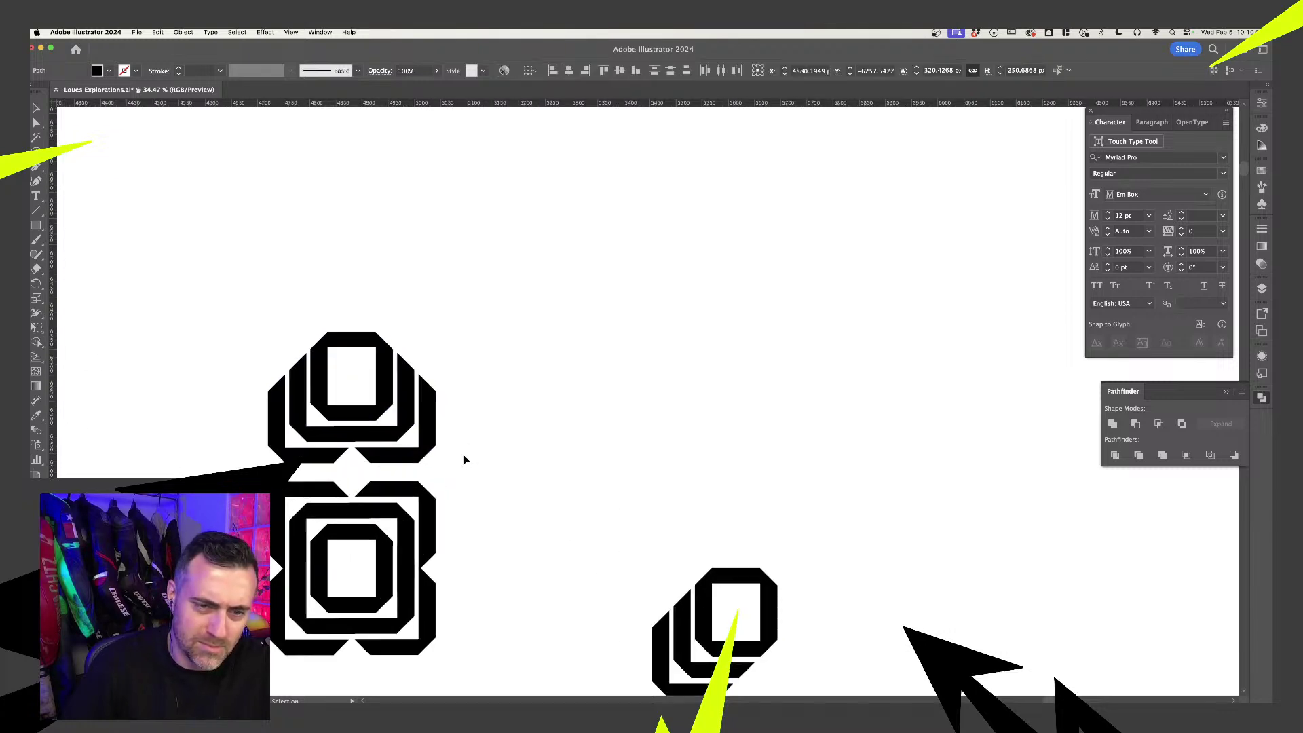
{"action": "left_click_drag", "start_coordinate": [415, 373], "coordinate": [836, 374]}
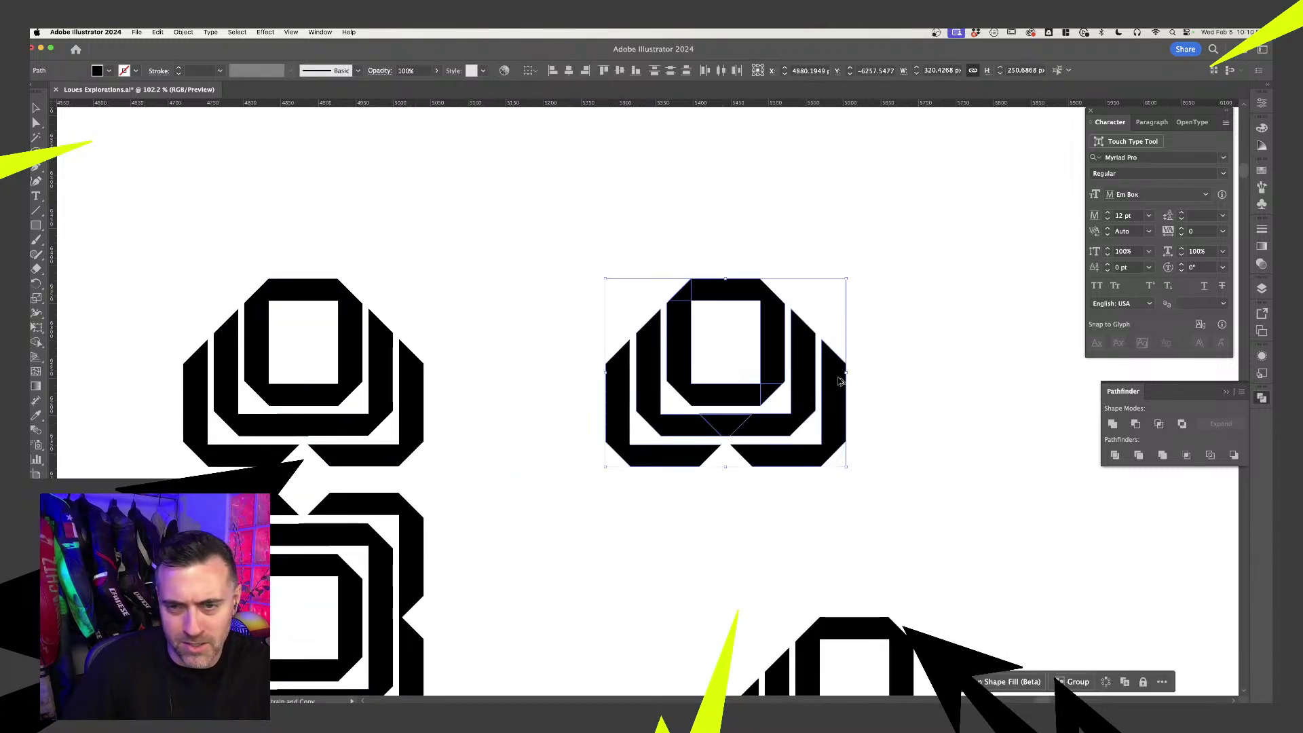
{"action": "left_click", "coordinate": [580, 245]}
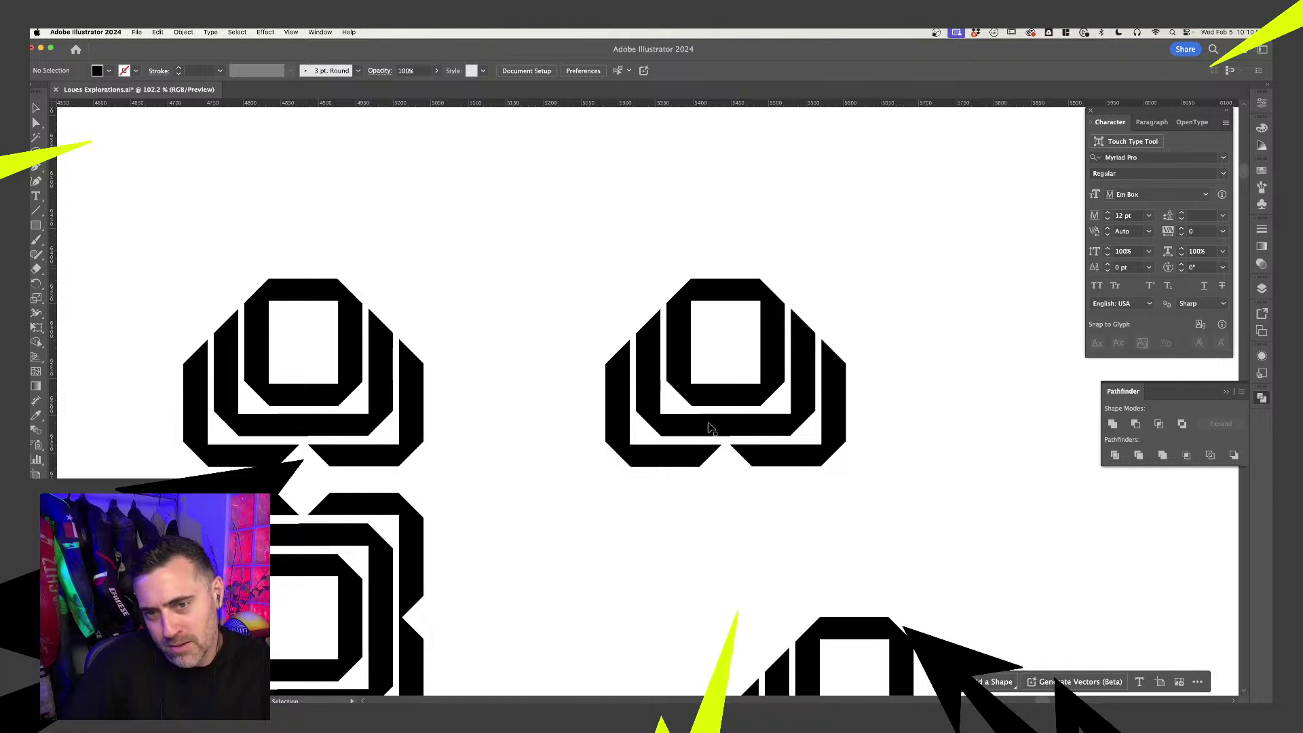
{"action": "key", "text": "ctrl+z"}
- Survey the logo explorations and examine the isometric cube mark with outlined side bands beside the striped L
{"action": "scroll", "coordinate": [513, 547], "scroll_direction": "down", "scroll_amount": 2}
{"action": "scroll", "coordinate": [514, 547], "scroll_direction": "down", "scroll_amount": 5}
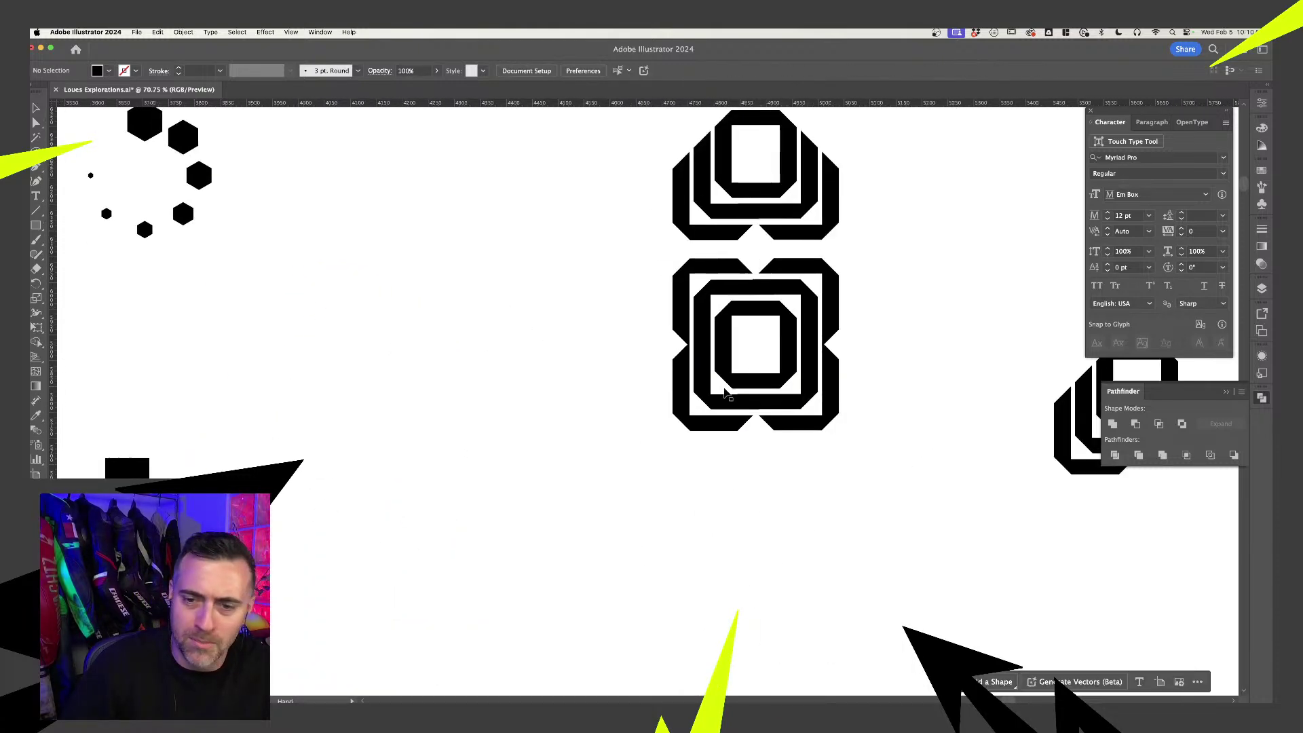
{"action": "left_click_drag", "start_coordinate": [483, 462], "coordinate": [660, 422]}
{"action": "left_click_drag", "start_coordinate": [834, 463], "coordinate": [1116, 469]}
{"action": "left_click_drag", "start_coordinate": [758, 407], "coordinate": [757, 355]}
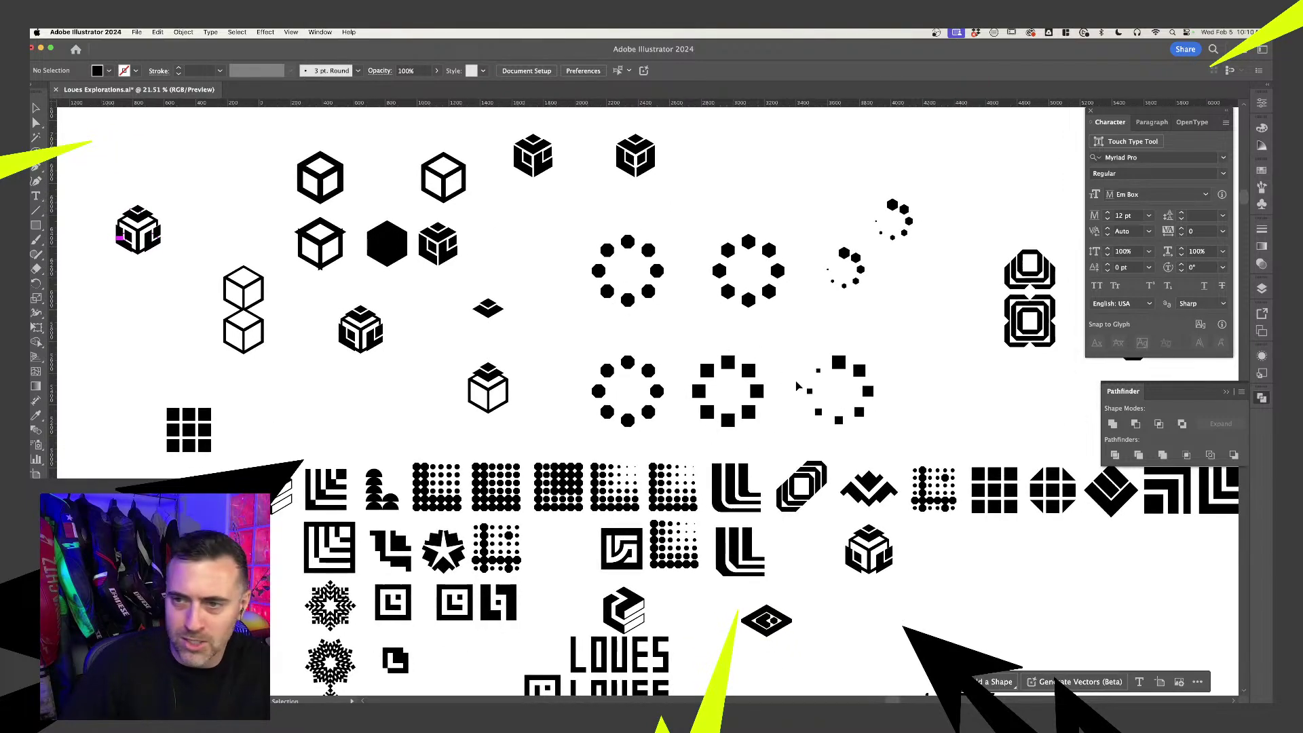
{"action": "scroll", "coordinate": [529, 445], "scroll_direction": "up", "scroll_amount": 4}
{"action": "scroll", "coordinate": [301, 489], "scroll_direction": "up", "scroll_amount": 5}
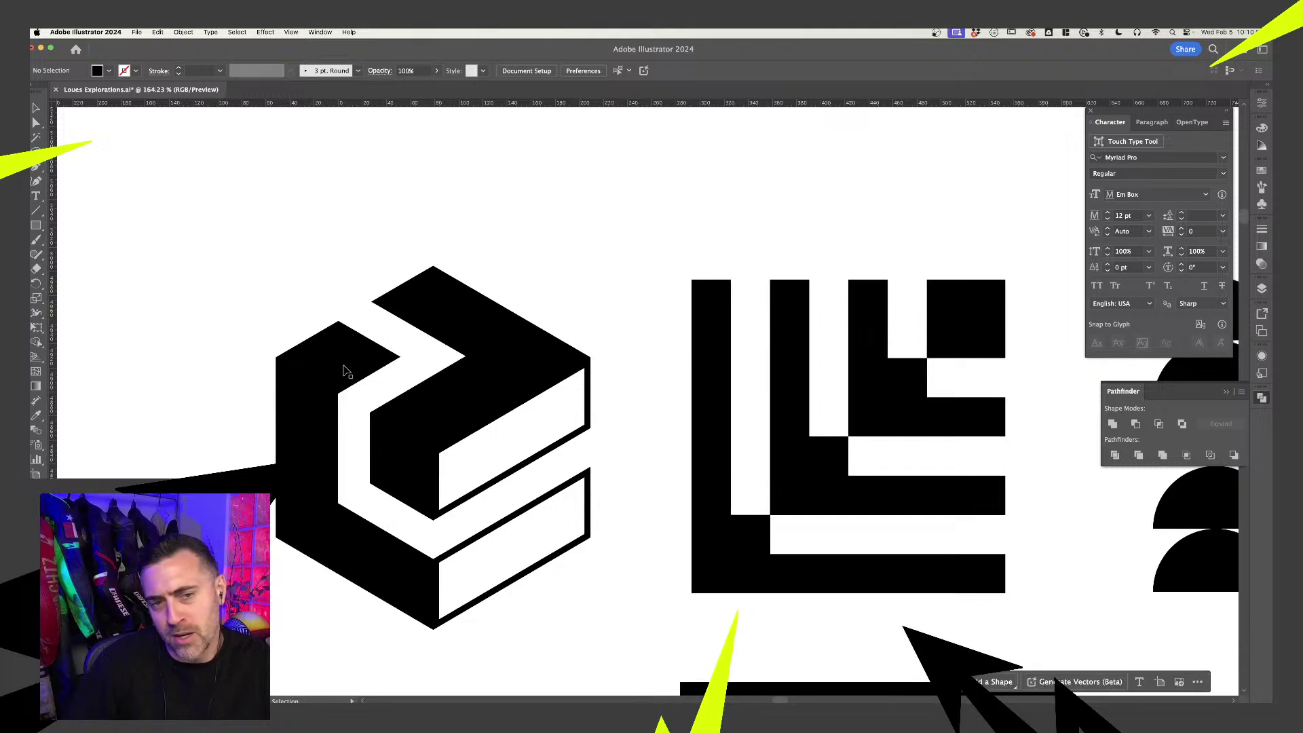
{"action": "scroll", "coordinate": [339, 493], "scroll_direction": "up", "scroll_amount": 6}
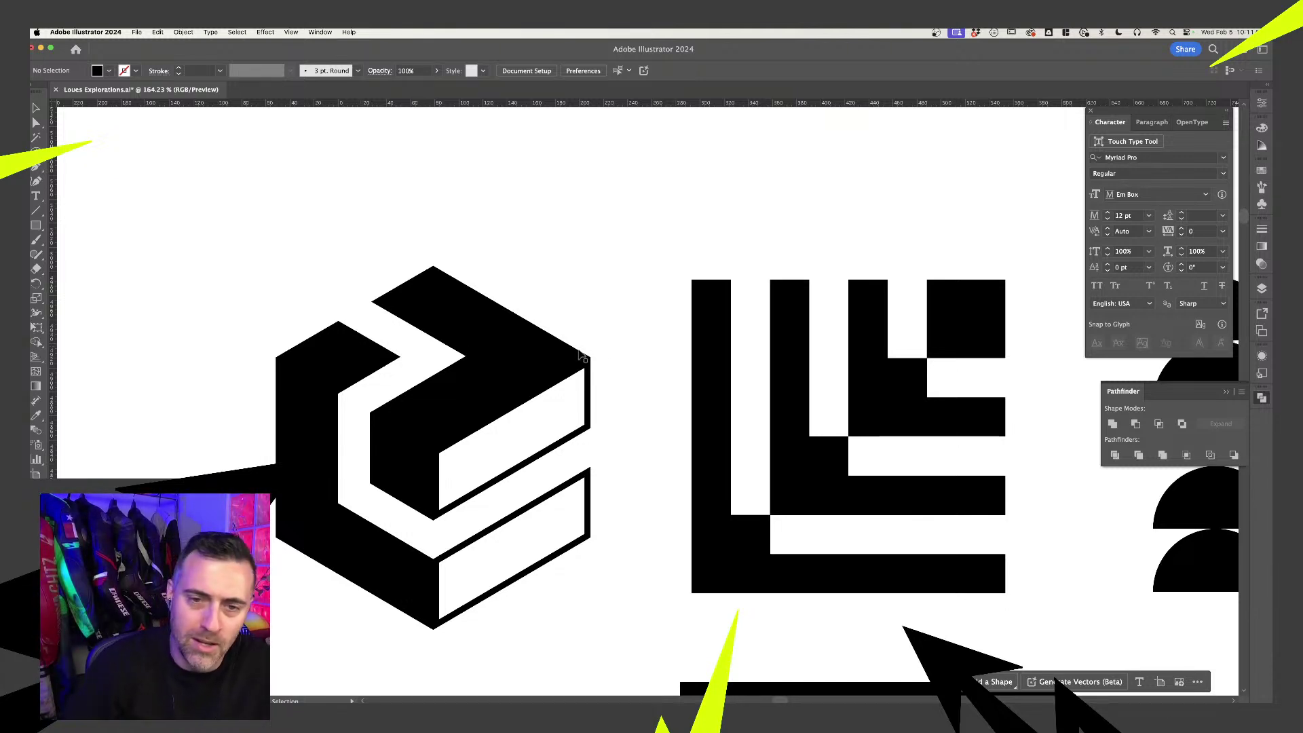
- Isolate the isometric cube mark's group and give its two outlined right-face bands the solid black fill without a stroke
{"action": "scroll", "coordinate": [573, 560], "scroll_direction": "down", "scroll_amount": 5}
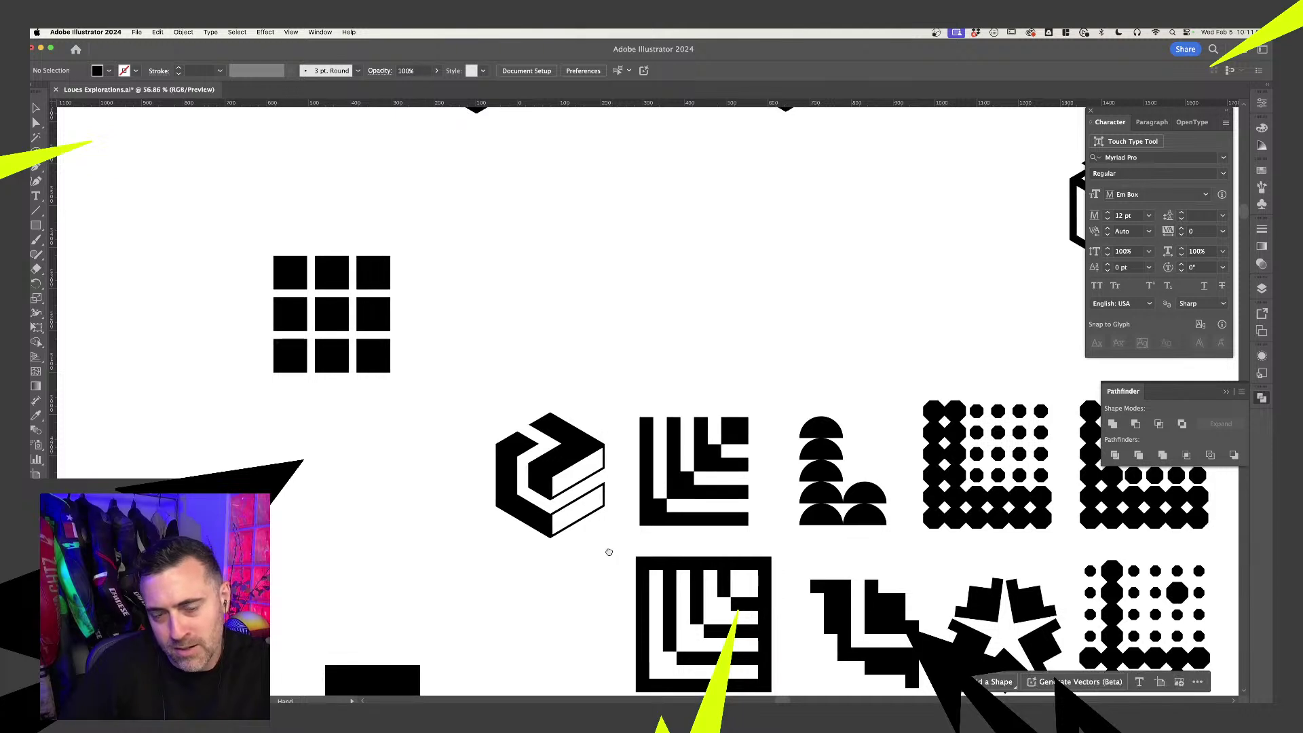
{"action": "left_click_drag", "start_coordinate": [532, 462], "coordinate": [451, 445]}
{"action": "left_click", "coordinate": [496, 463]}
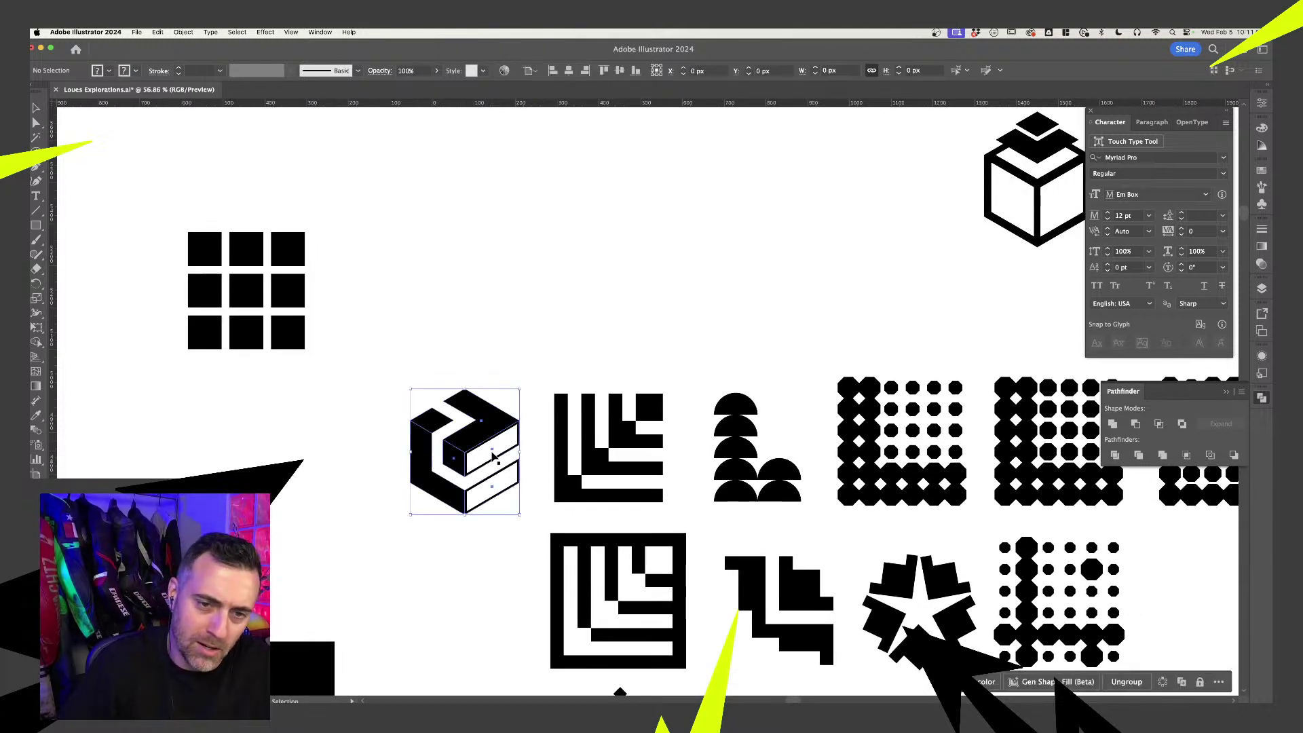
{"action": "double_click", "coordinate": [496, 462]}
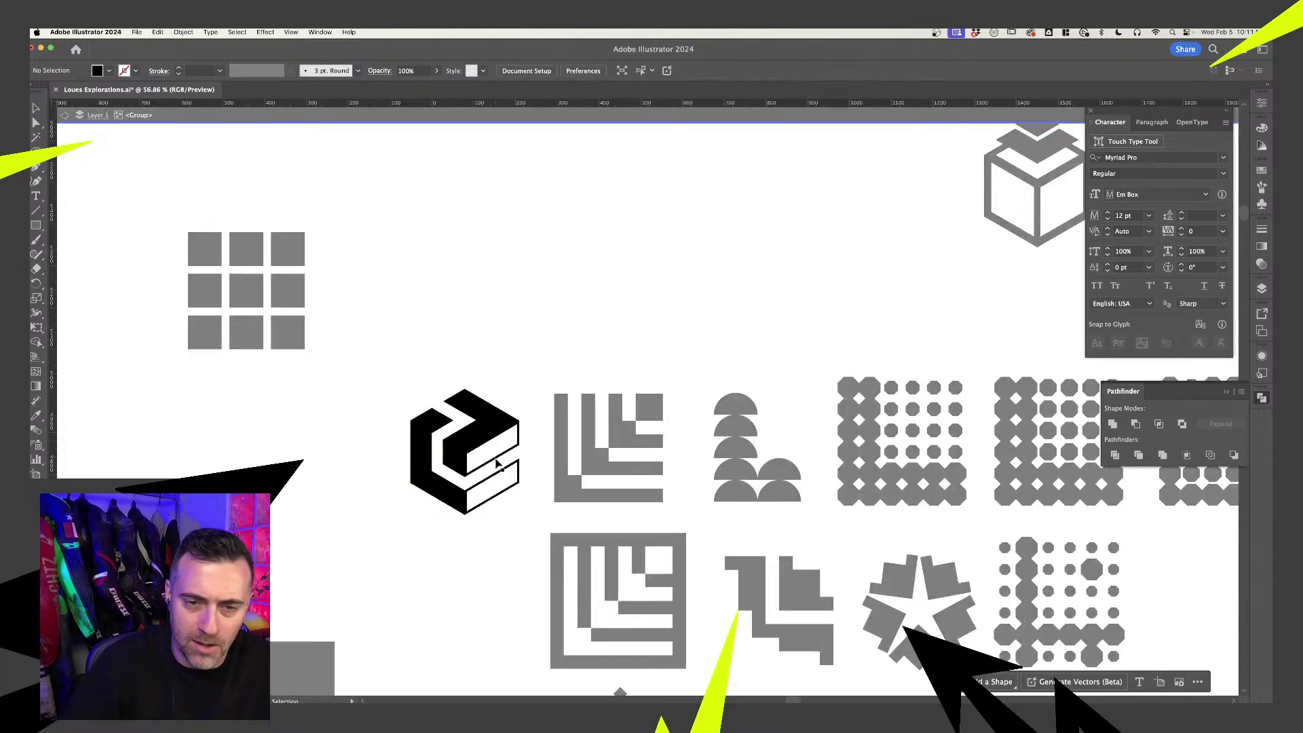
{"action": "left_click", "coordinate": [496, 463]}
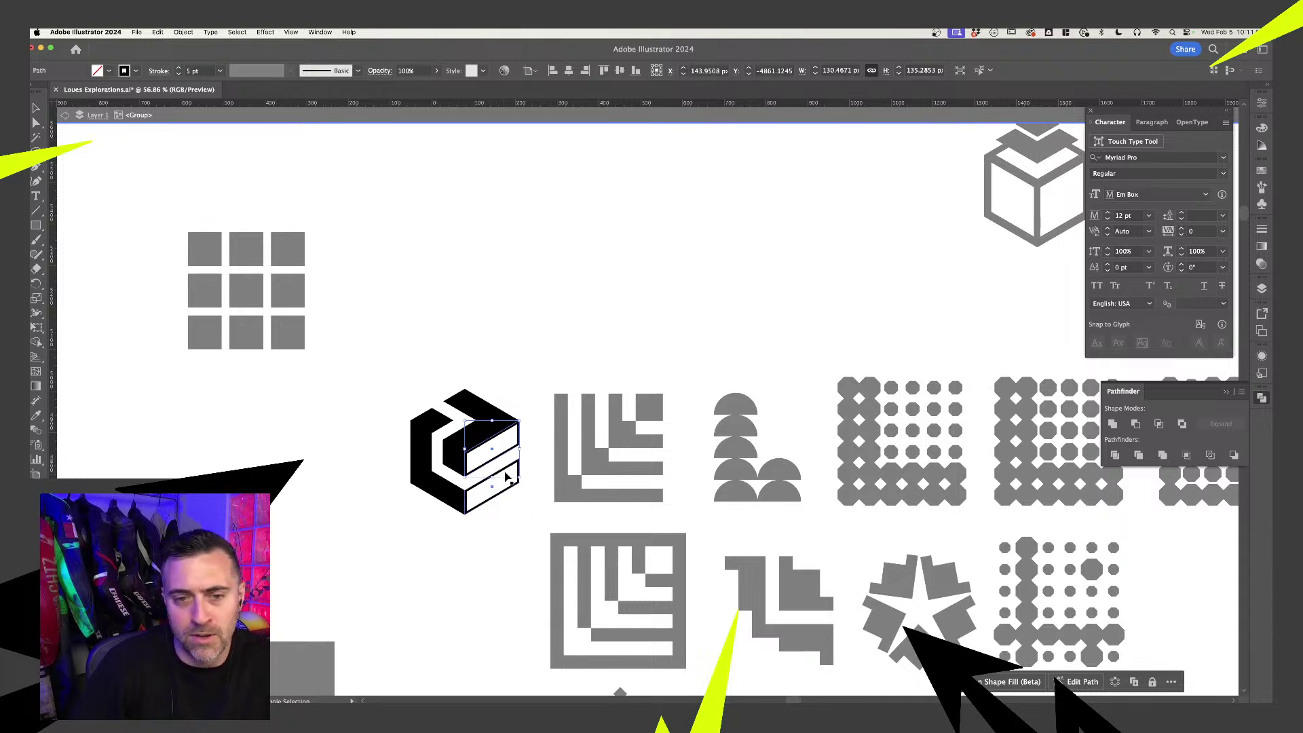
{"action": "left_click", "coordinate": [506, 479], "text": "shift"}
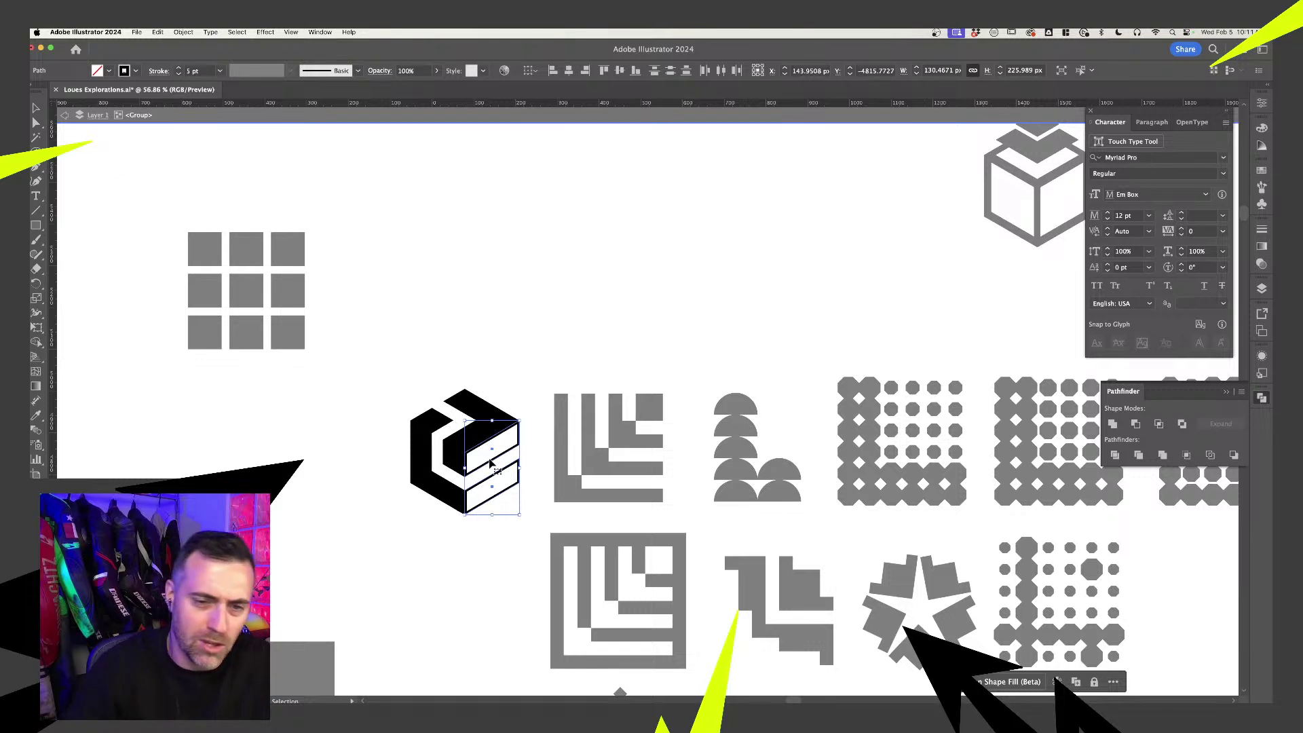
{"action": "key", "text": "Delete"}
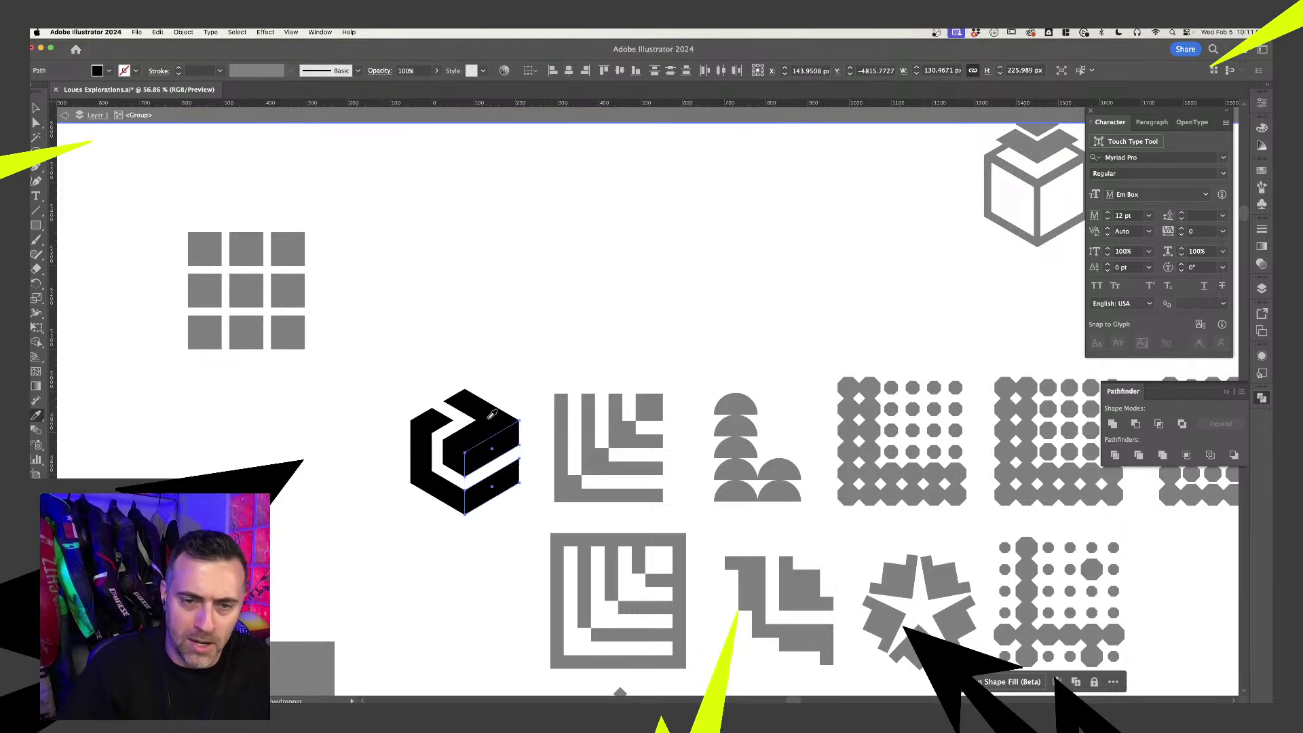
- Fill the cube mark's two right-face bands with mid grey and leave the group isolation
{"action": "scroll", "coordinate": [542, 407], "scroll_direction": "up", "scroll_amount": 5}
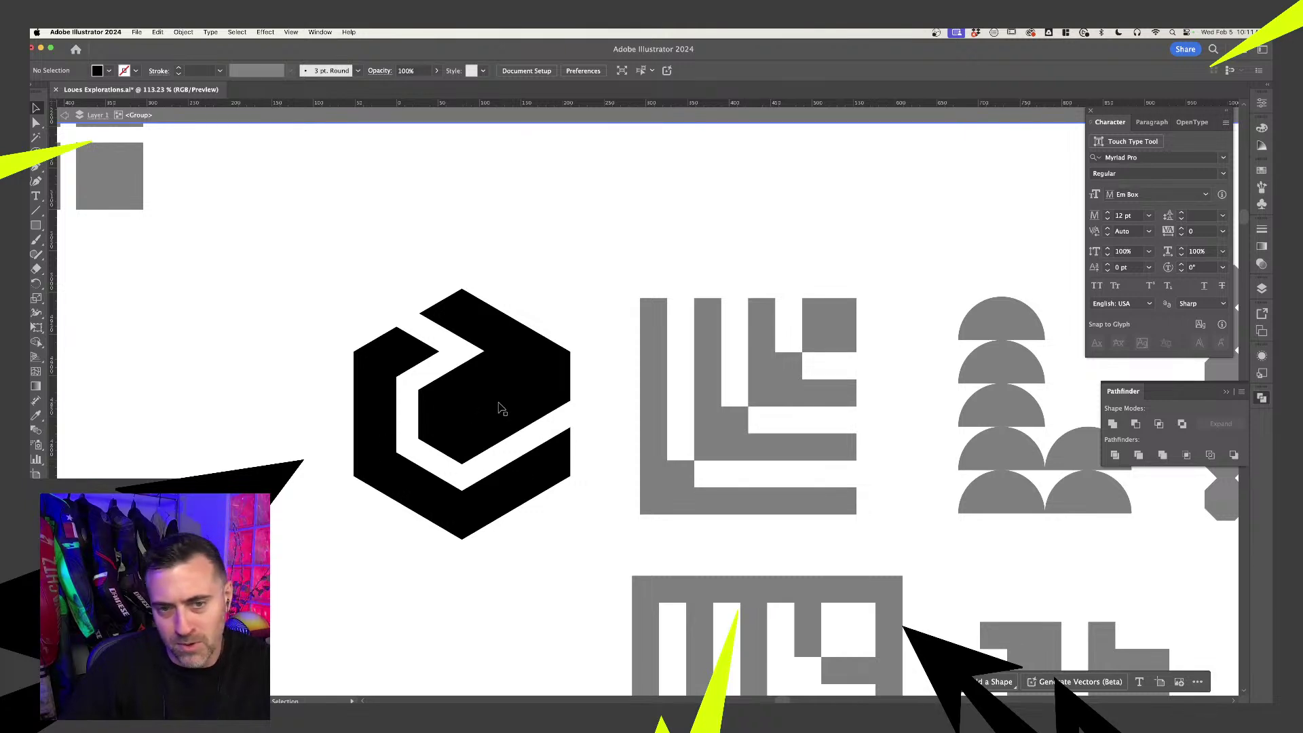
{"action": "left_click", "coordinate": [498, 407]}
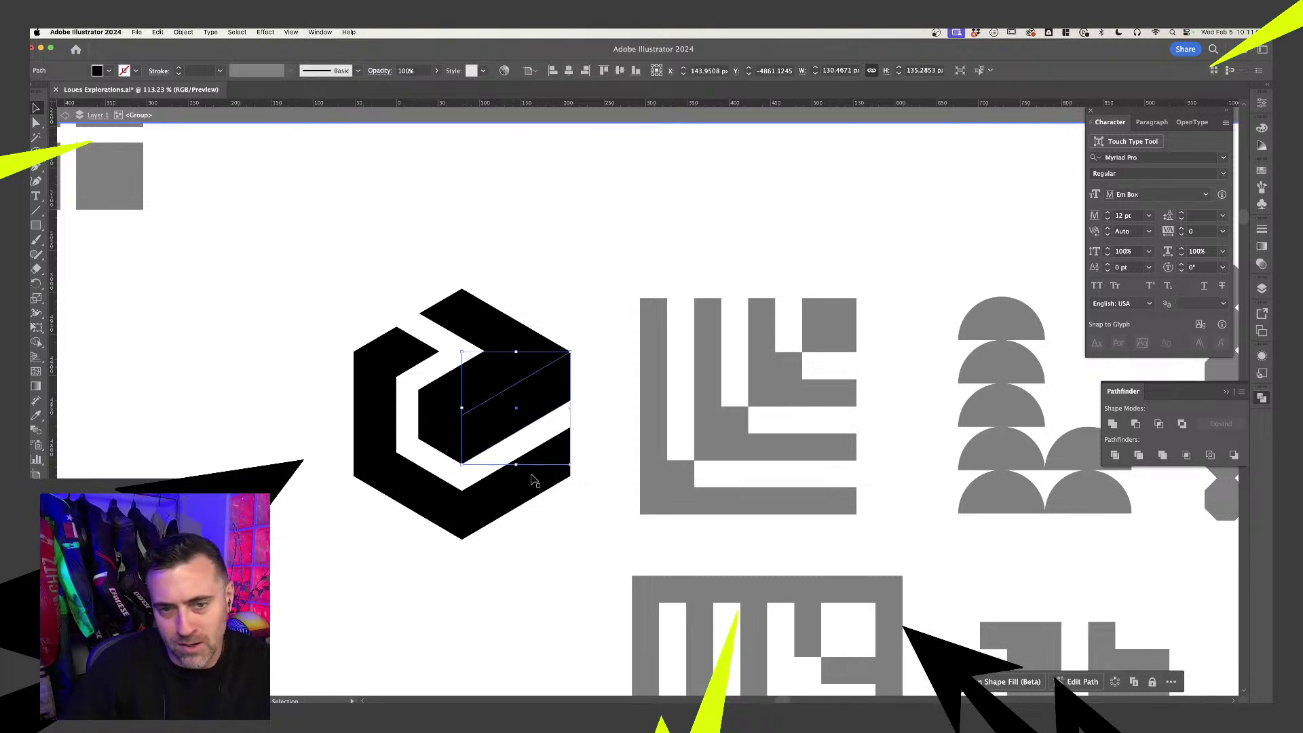
{"action": "left_click", "coordinate": [108, 72]}
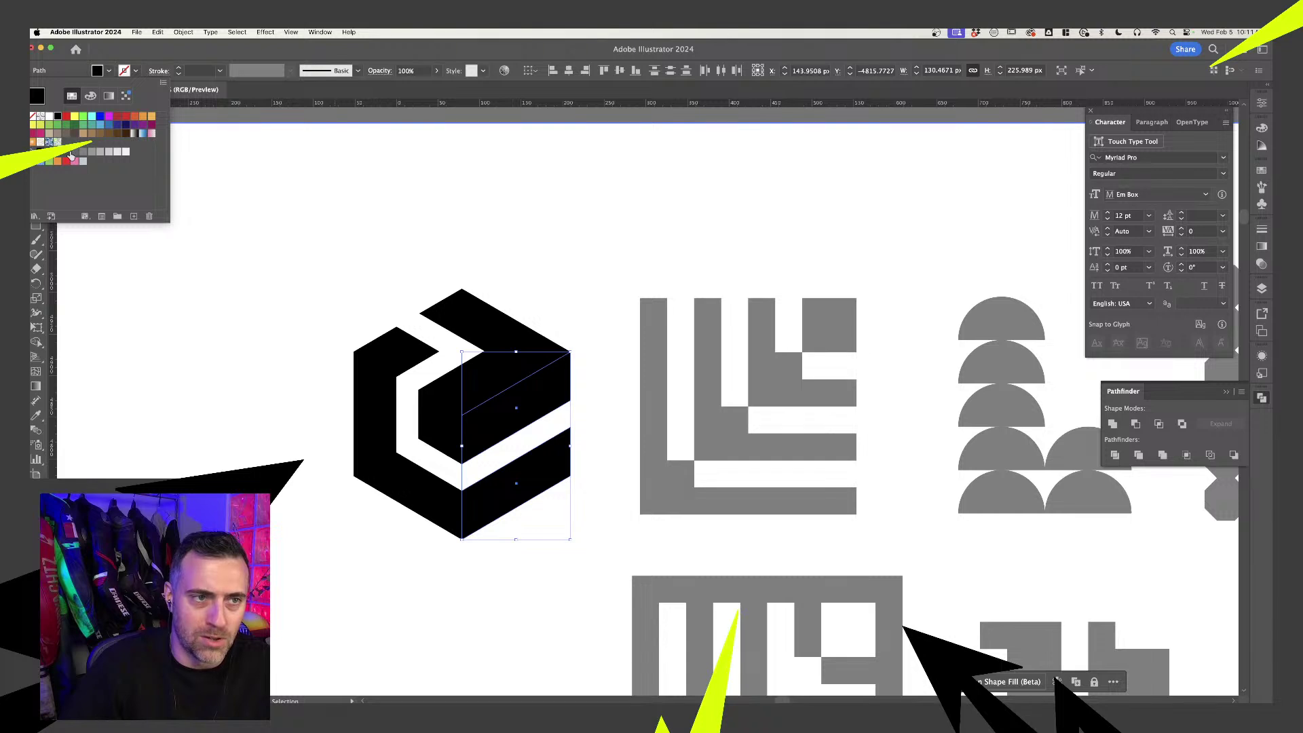
{"action": "left_click", "coordinate": [75, 154]}
{"action": "left_click", "coordinate": [405, 212]}
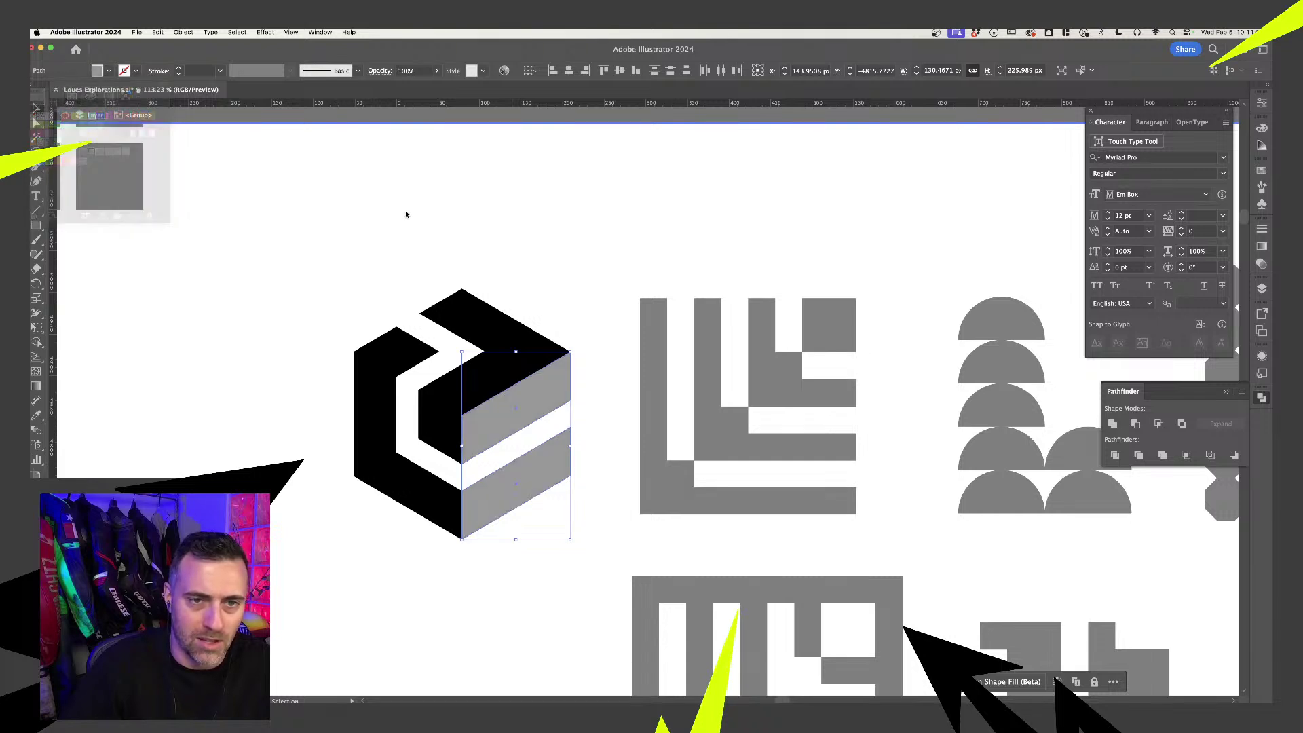
{"action": "scroll", "coordinate": [494, 225], "scroll_direction": "down", "scroll_amount": 3}
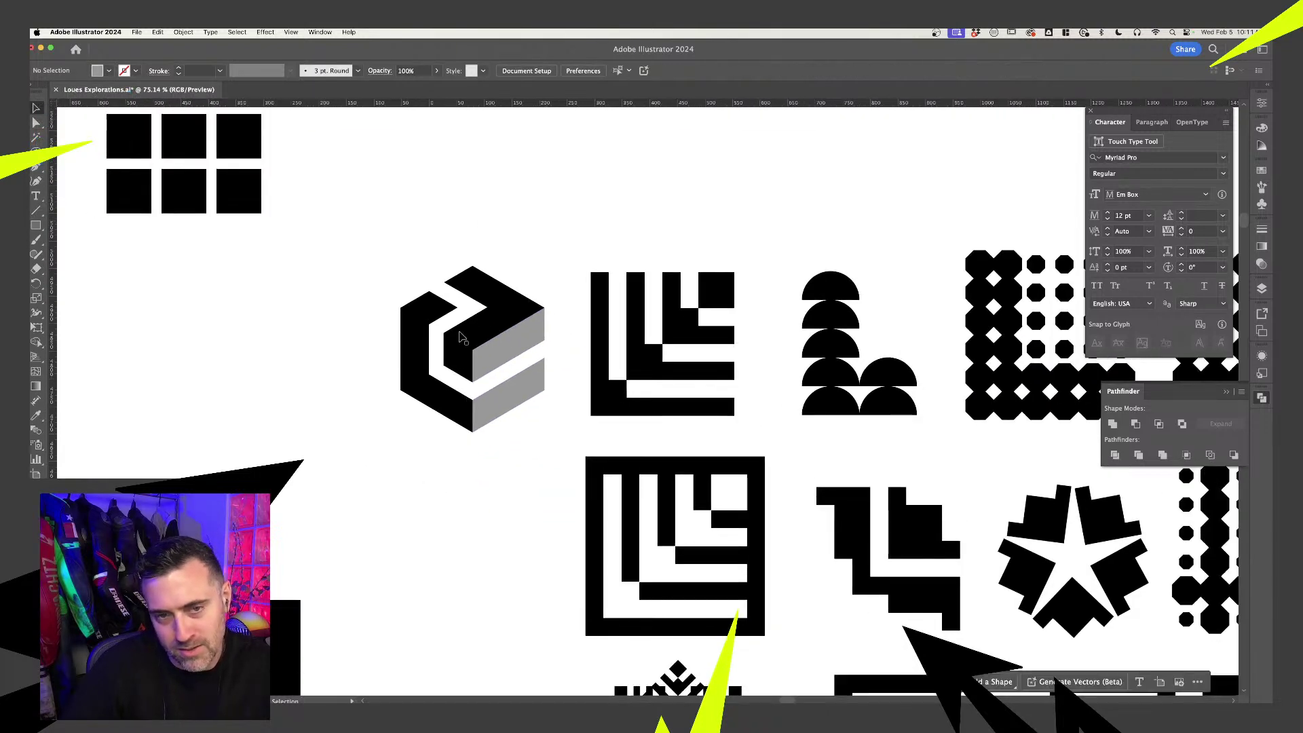
{"action": "left_click", "coordinate": [516, 407]}
{"action": "key", "text": "shift+super+a"}
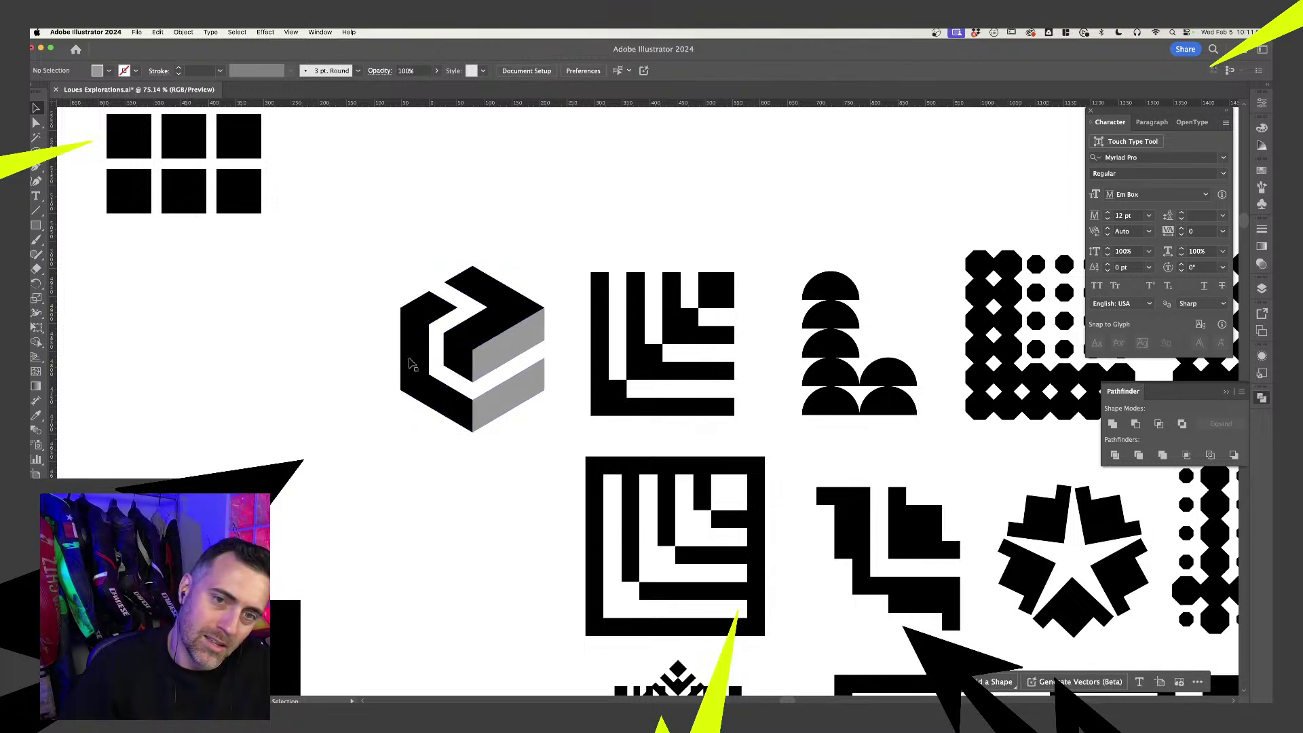
- Inspect how the striped L mark is built by selecting its small squares, and clear the selection
{"action": "scroll", "coordinate": [545, 486], "scroll_direction": "down", "scroll_amount": 3}
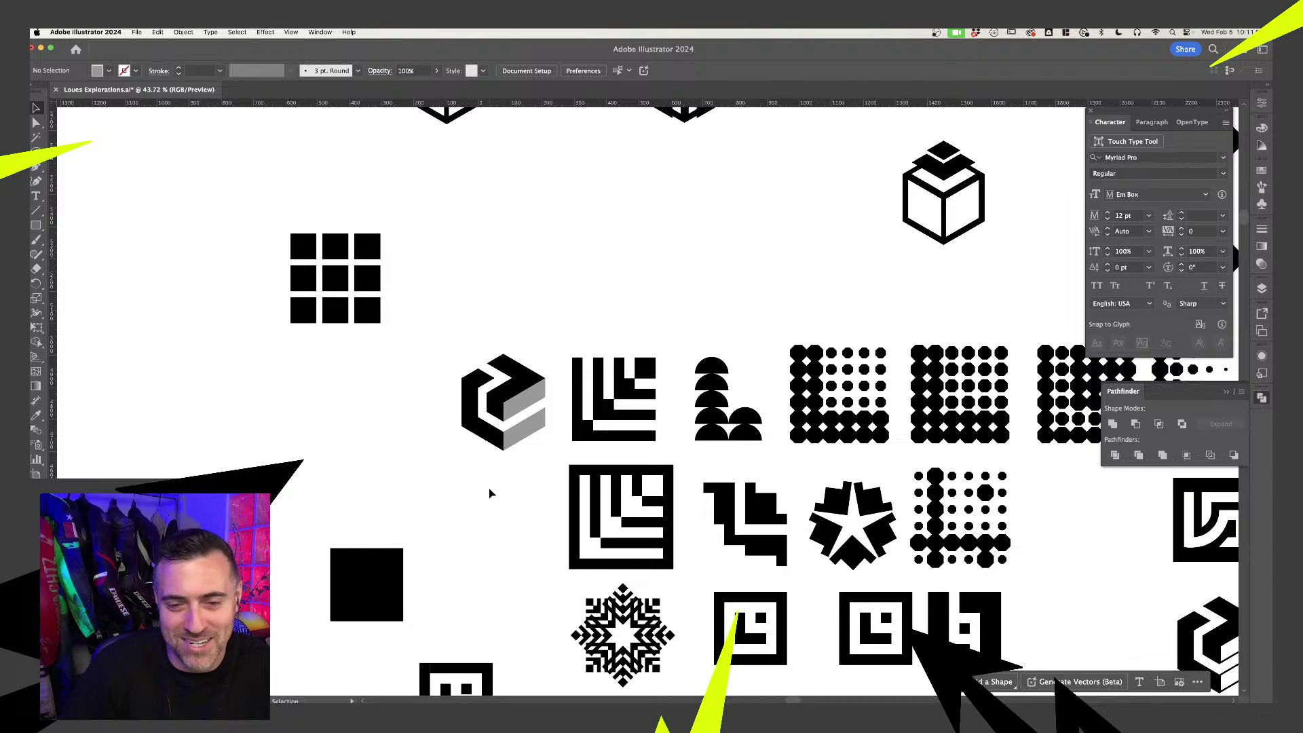
{"action": "scroll", "coordinate": [489, 493], "scroll_direction": "down", "scroll_amount": 5}
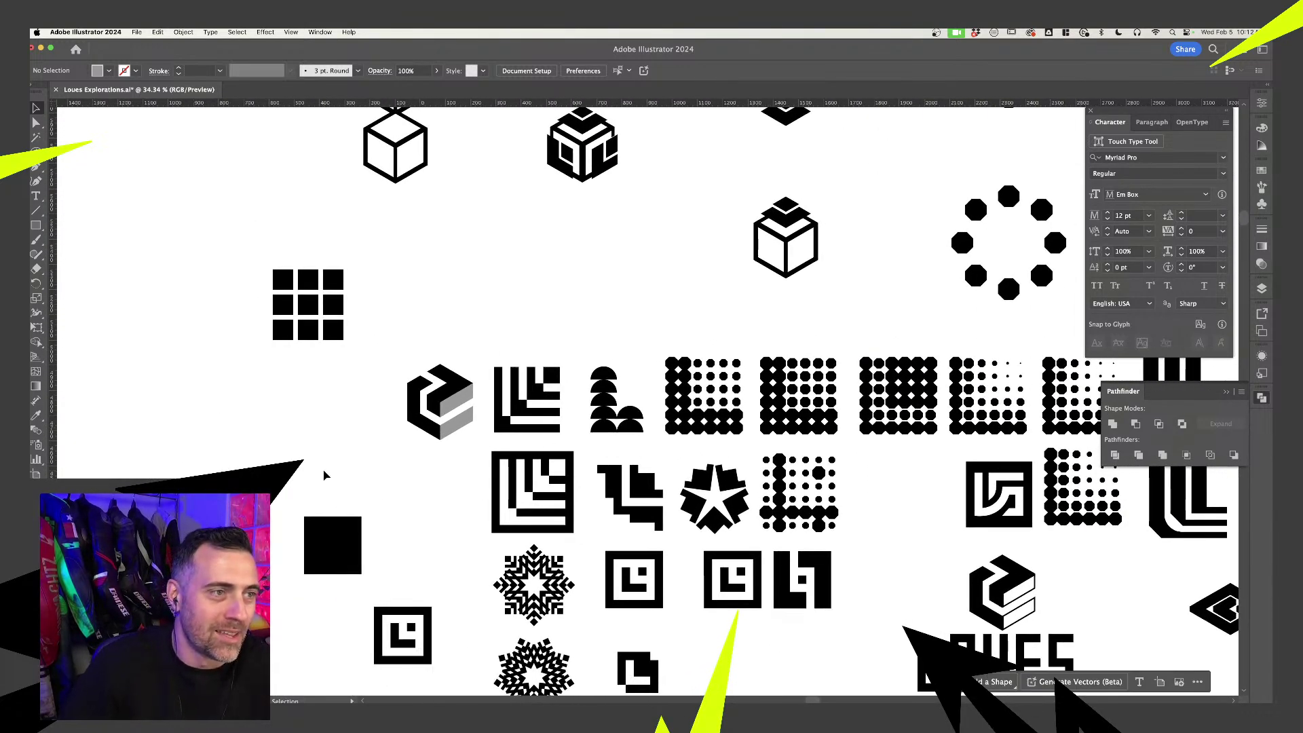
{"action": "scroll", "coordinate": [324, 475], "scroll_direction": "up", "scroll_amount": 2}
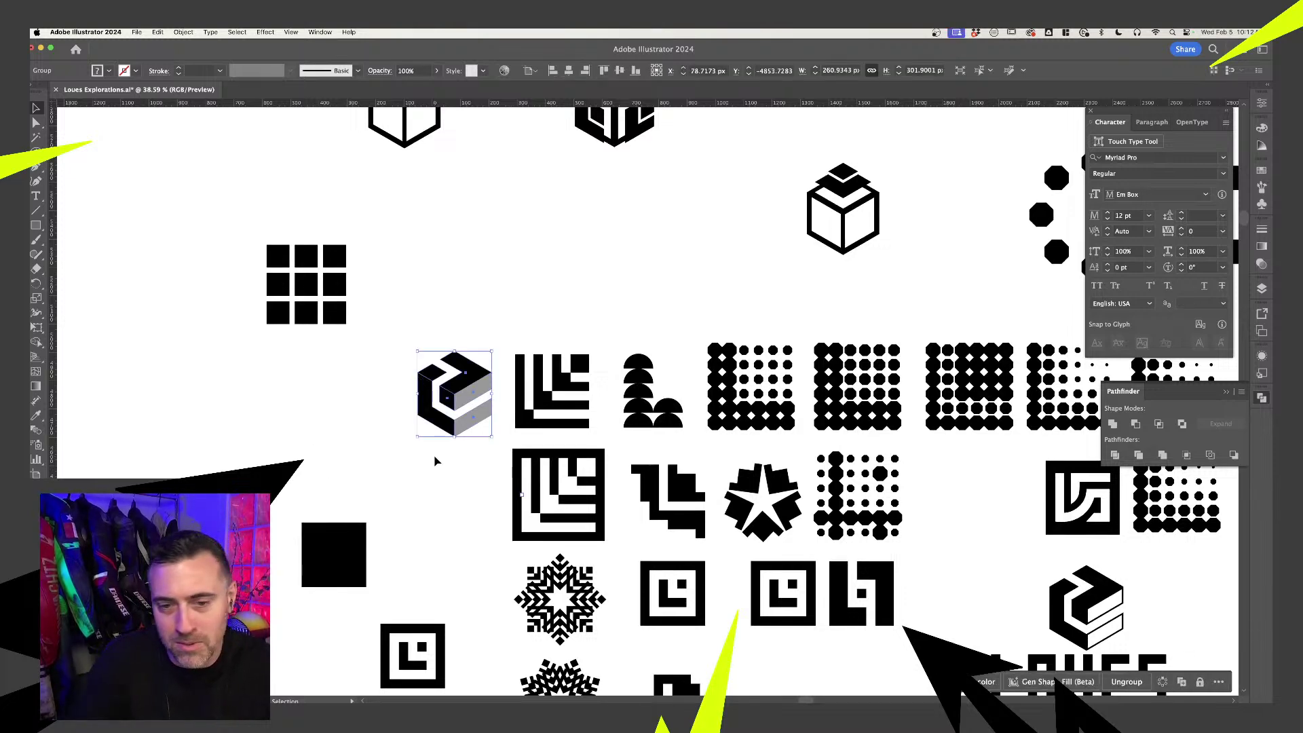
{"action": "scroll", "coordinate": [522, 442], "scroll_direction": "up", "scroll_amount": 5}
{"action": "scroll", "coordinate": [618, 441], "scroll_direction": "right", "scroll_amount": 2}
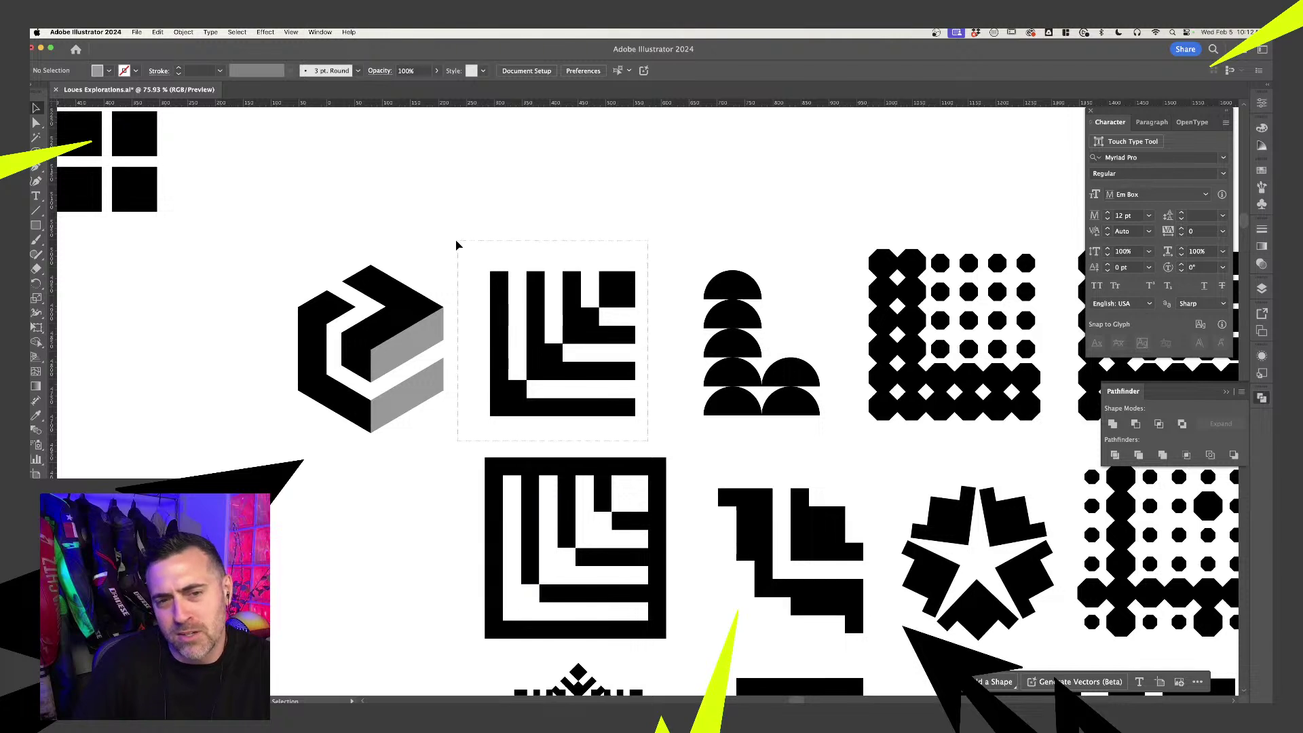
{"action": "left_click_drag", "start_coordinate": [457, 244], "coordinate": [458, 243]}
{"action": "left_click", "coordinate": [494, 241]}
{"action": "left_click_drag", "start_coordinate": [637, 411], "coordinate": [644, 416]}
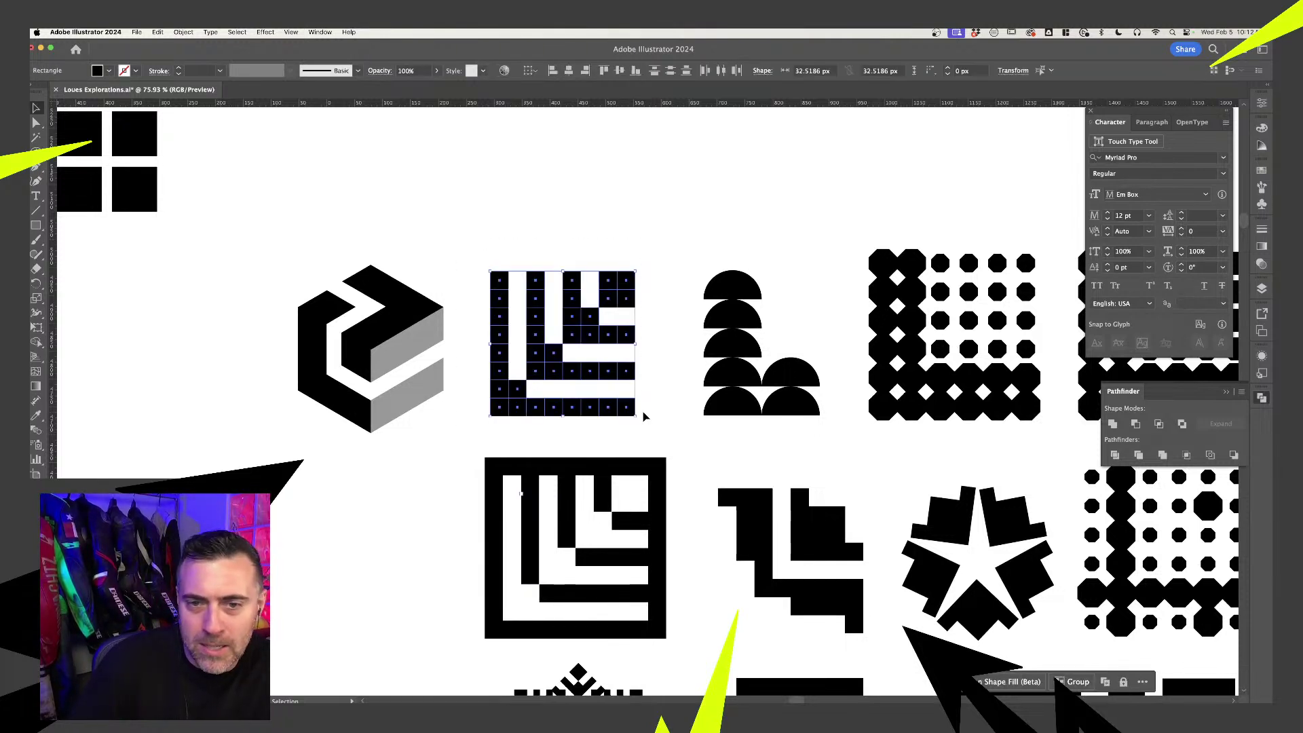
{"action": "left_click", "coordinate": [658, 424]}
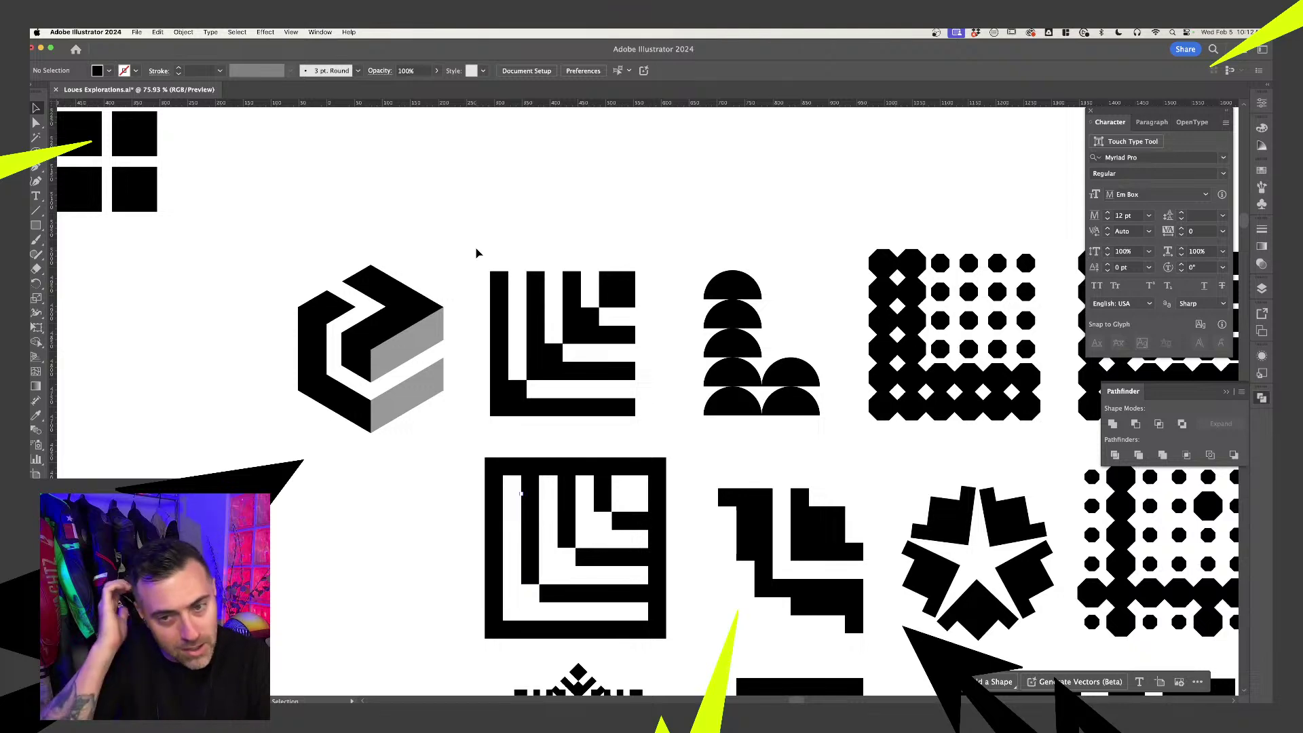
- Try extending the foot of the semicircle L mark with a duplicated pair of semicircles, and remove the added pair
{"action": "scroll", "coordinate": [693, 357], "scroll_direction": "down", "scroll_amount": 6}
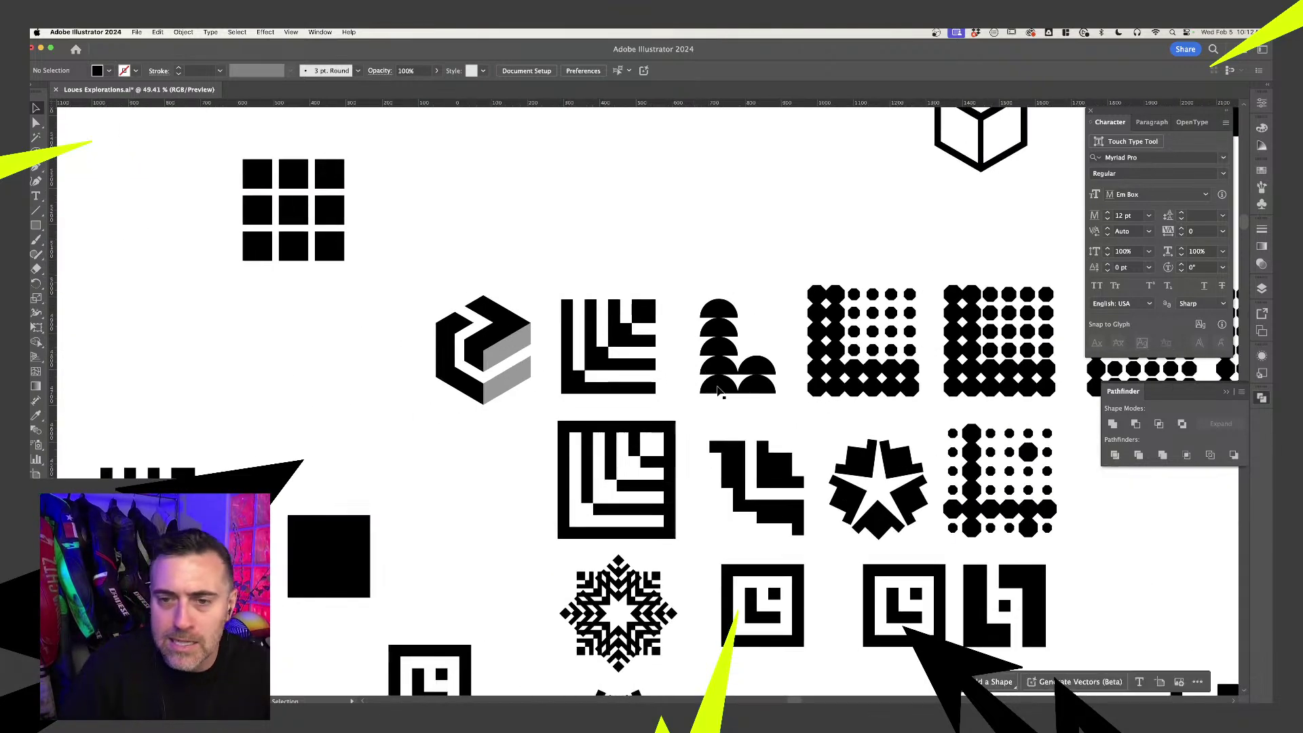
{"action": "scroll", "coordinate": [686, 410], "scroll_direction": "up", "scroll_amount": 4}
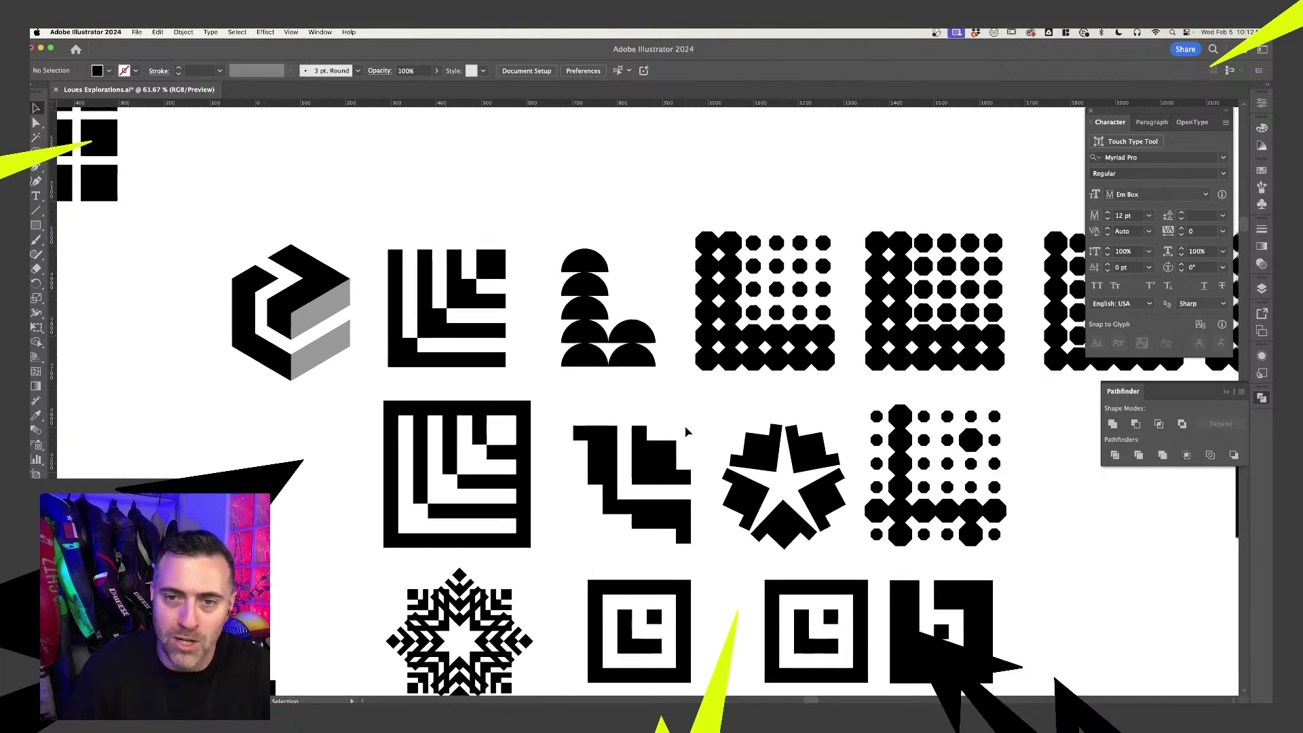
{"action": "scroll", "coordinate": [686, 432], "scroll_direction": "right", "scroll_amount": 5}
{"action": "scroll", "coordinate": [687, 431], "scroll_direction": "up", "scroll_amount": 2}
{"action": "scroll", "coordinate": [569, 441], "scroll_direction": "down", "scroll_amount": 4}
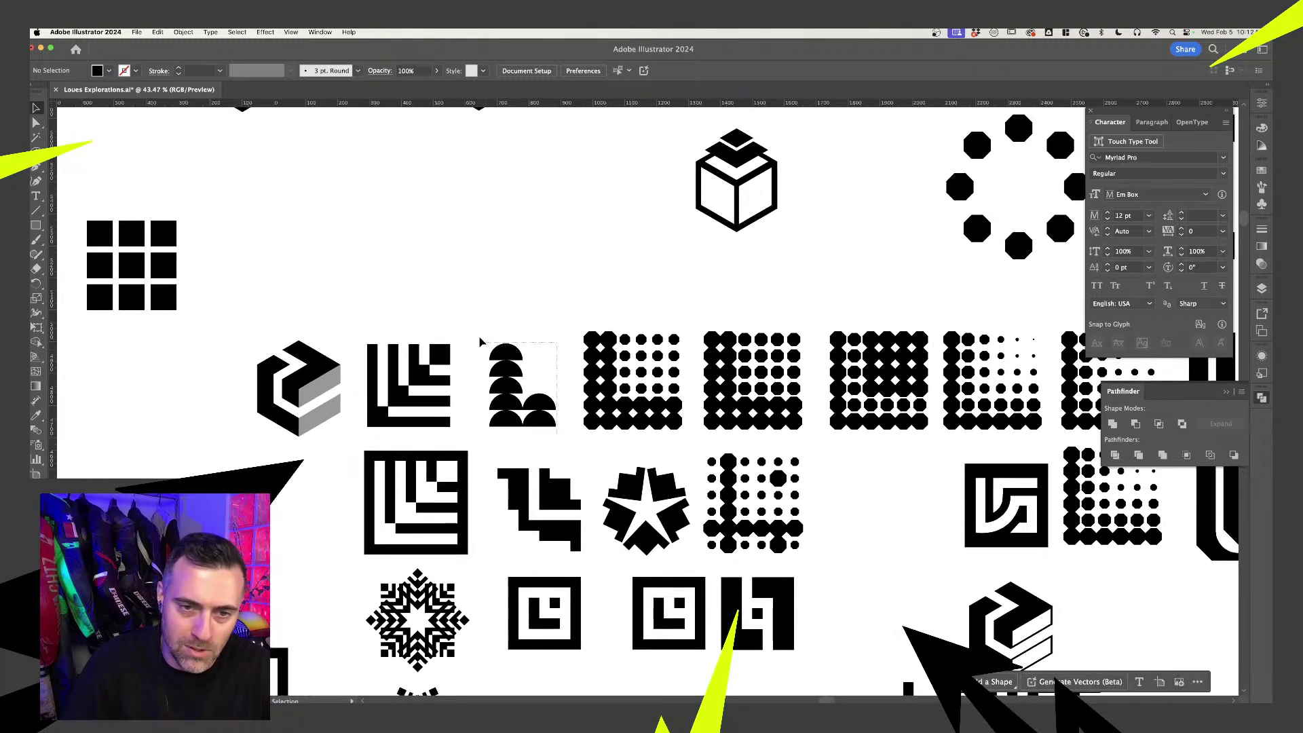
{"action": "left_click_drag", "start_coordinate": [480, 341], "coordinate": [566, 413]}
{"action": "scroll", "coordinate": [580, 459], "scroll_direction": "up", "scroll_amount": 3}
{"action": "left_click", "coordinate": [539, 411]}
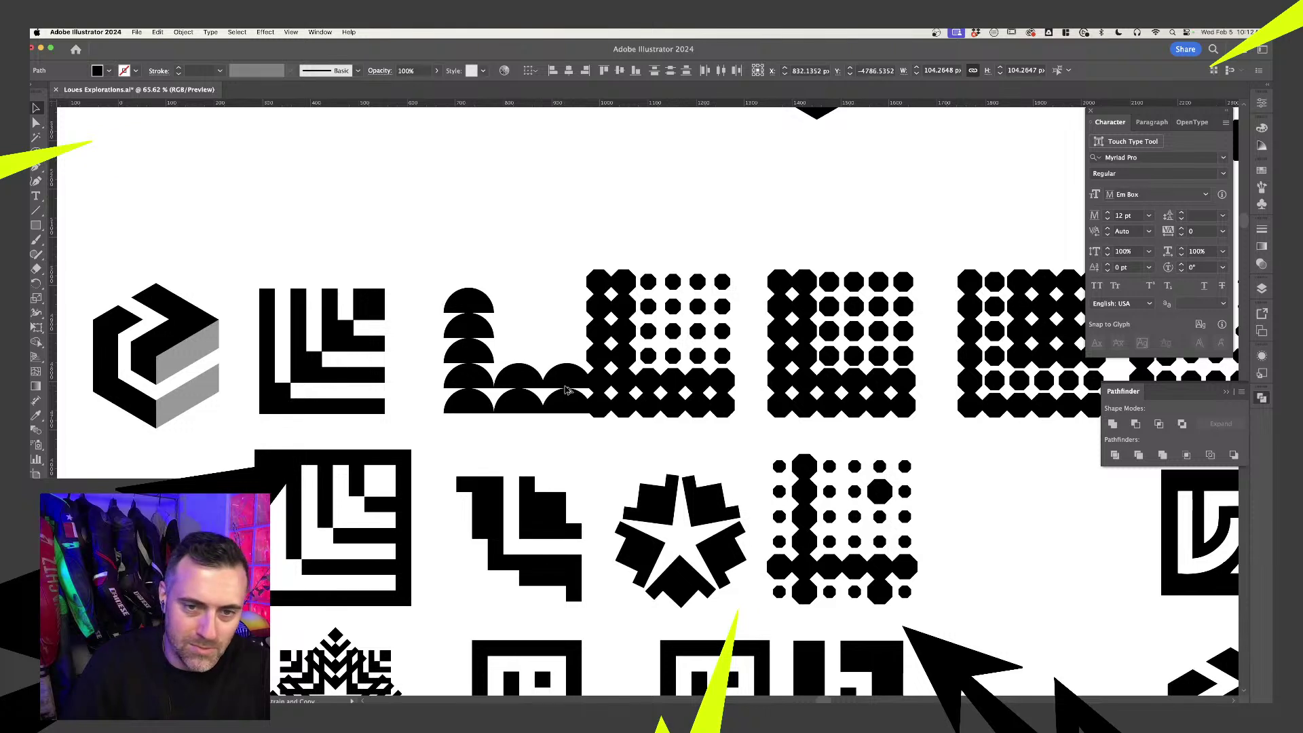
{"action": "left_click", "coordinate": [562, 387]}
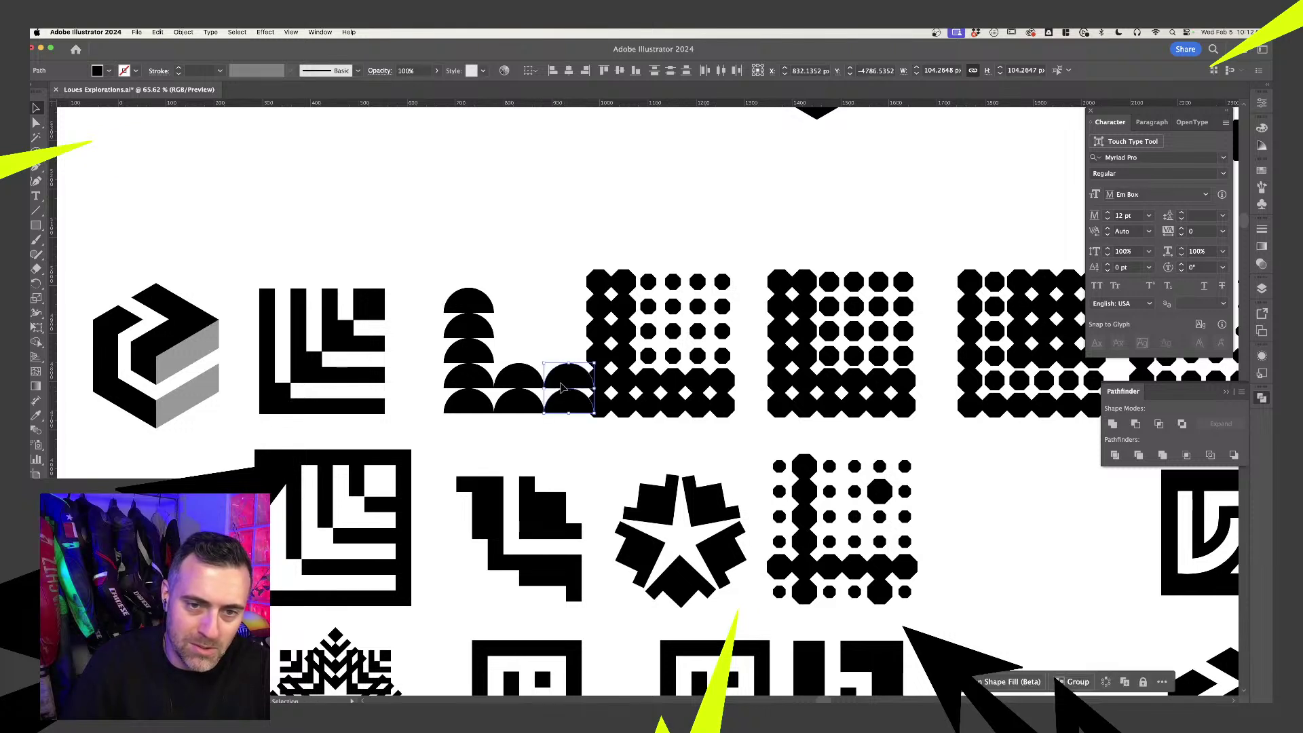
{"action": "left_click", "coordinate": [429, 262]}
{"action": "left_click_drag", "start_coordinate": [574, 440], "coordinate": [558, 348]}
{"action": "key", "text": "Delete"}
- Examine the row of octagon dot-grid L marks, comparing dot-size gradients, and the triple-line L variants beside them
{"action": "scroll", "coordinate": [462, 372], "scroll_direction": "right", "scroll_amount": 5}
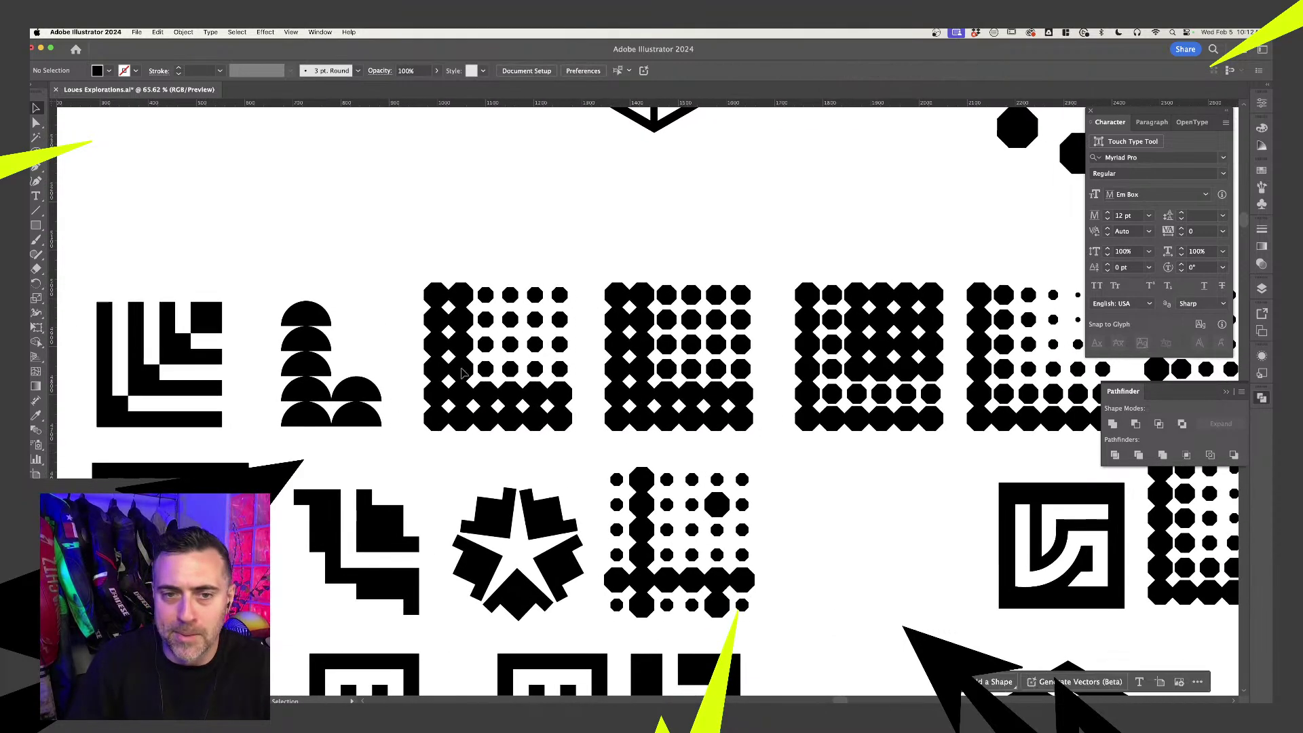
{"action": "scroll", "coordinate": [566, 336], "scroll_direction": "right", "scroll_amount": 7}
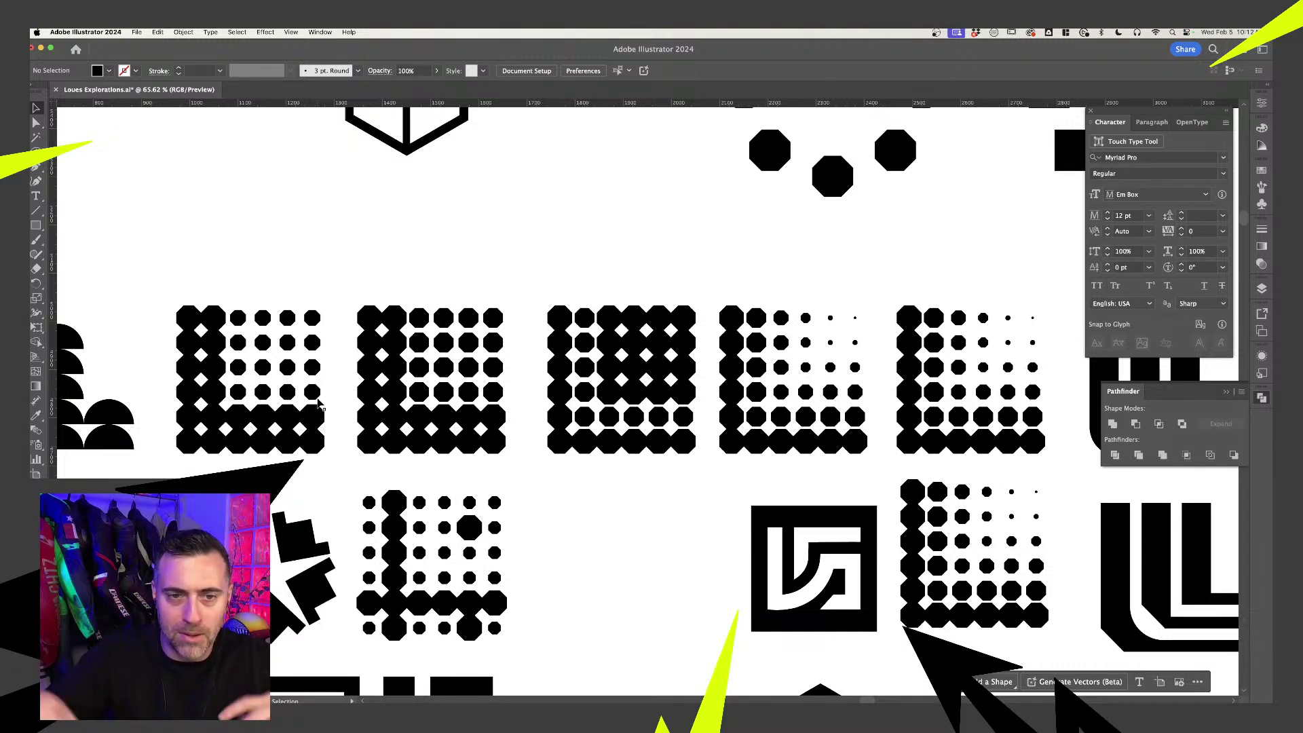
{"action": "scroll", "coordinate": [319, 404], "scroll_direction": "down", "scroll_amount": 5}
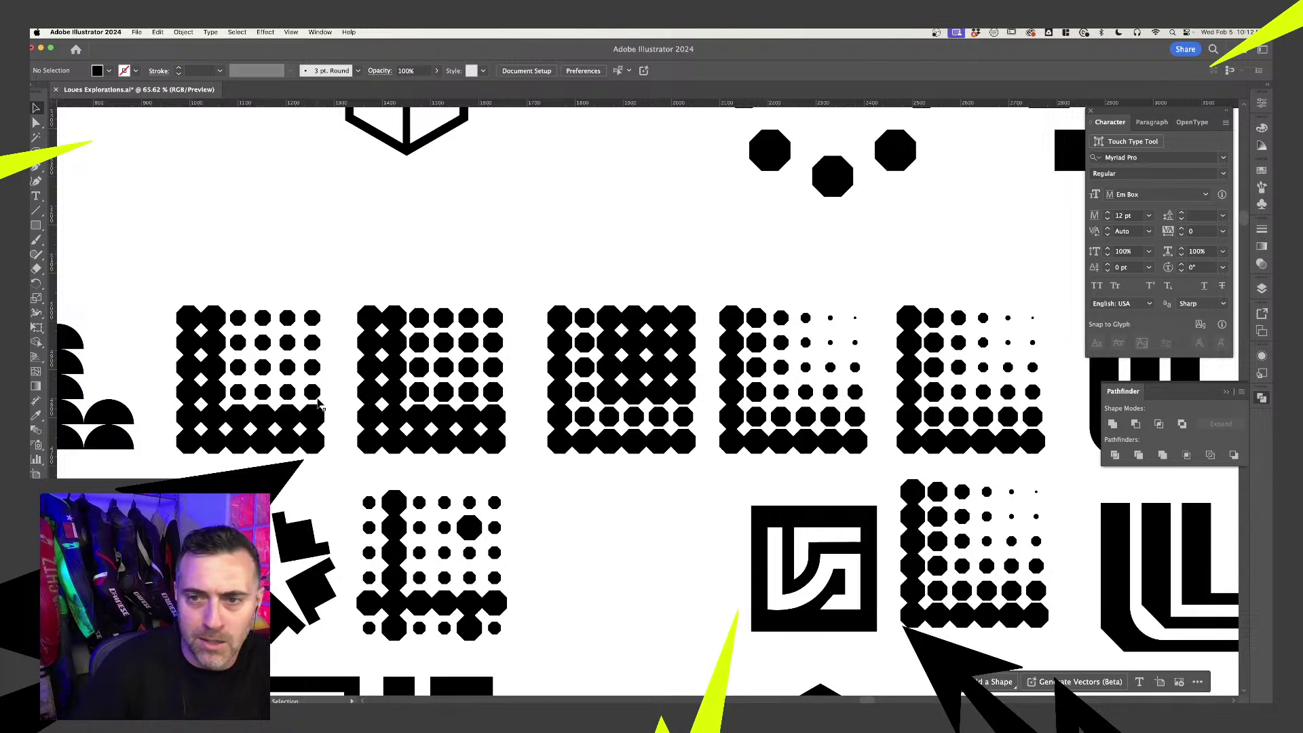
{"action": "scroll", "coordinate": [551, 475], "scroll_direction": "up", "scroll_amount": 2}
{"action": "scroll", "coordinate": [551, 410], "scroll_direction": "up", "scroll_amount": 3}
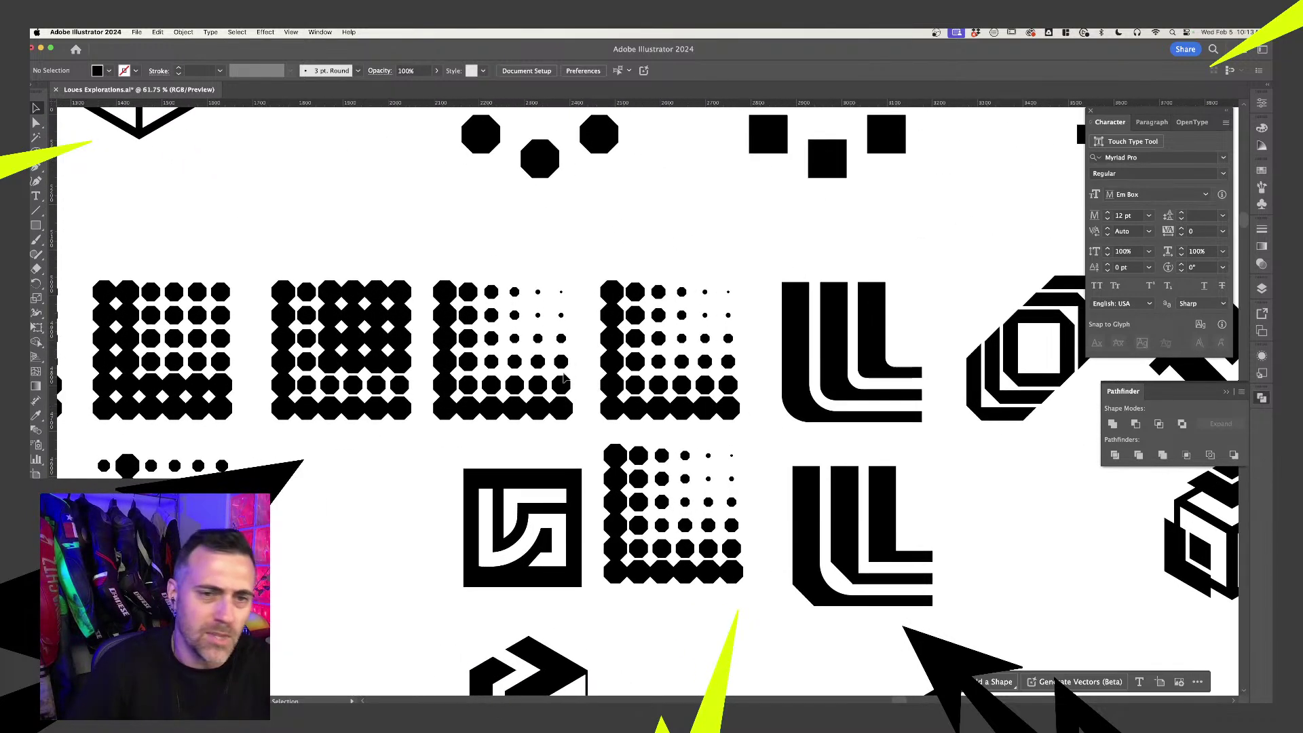
{"action": "scroll", "coordinate": [682, 394], "scroll_direction": "right", "scroll_amount": 6}
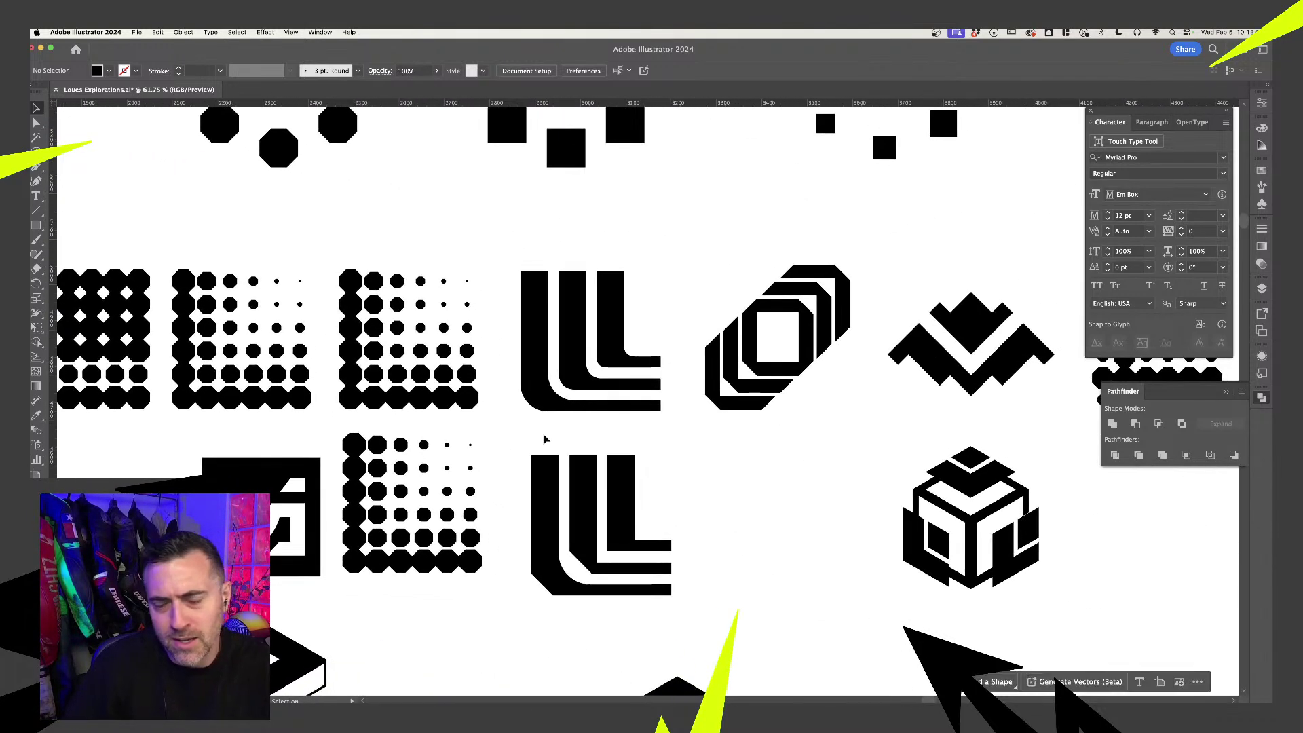
- Change the rounded inner corner of the outer stripe to an angular one on the chamfered triple-line L mark
{"action": "left_click", "coordinate": [542, 266]}
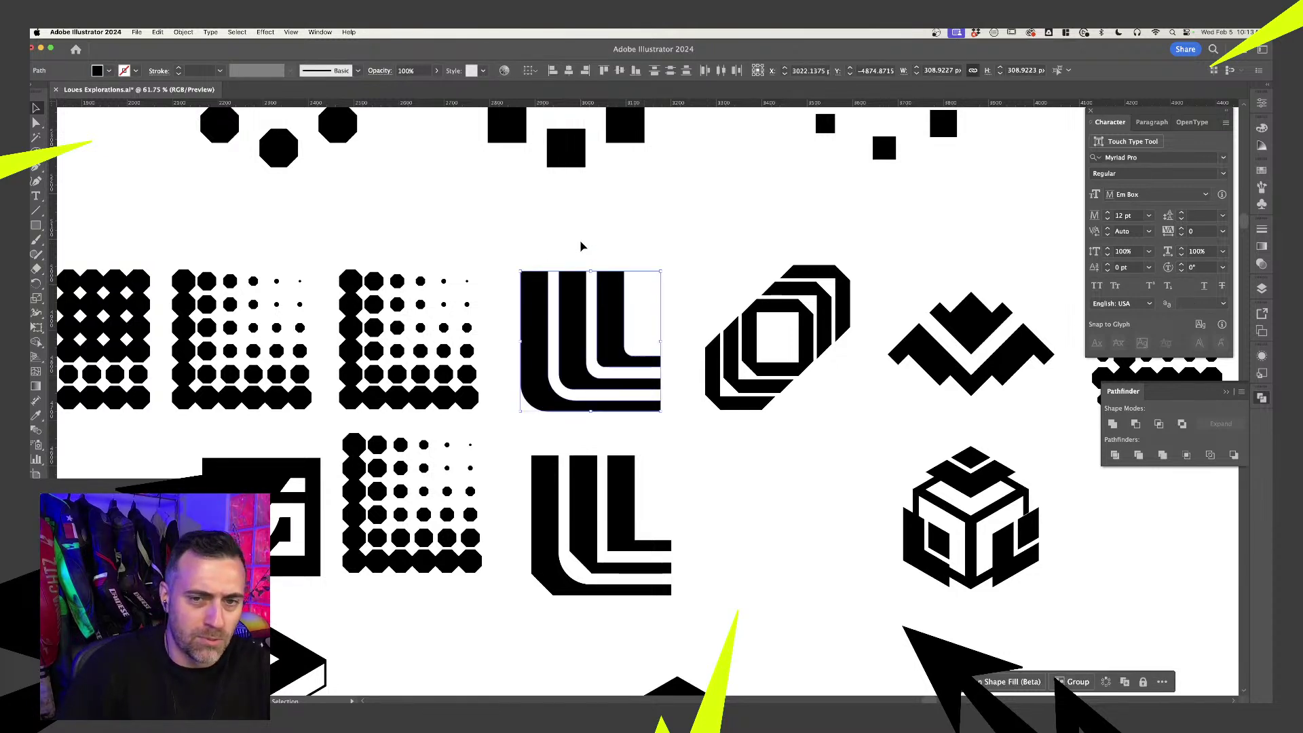
{"action": "left_click", "coordinate": [572, 241]}
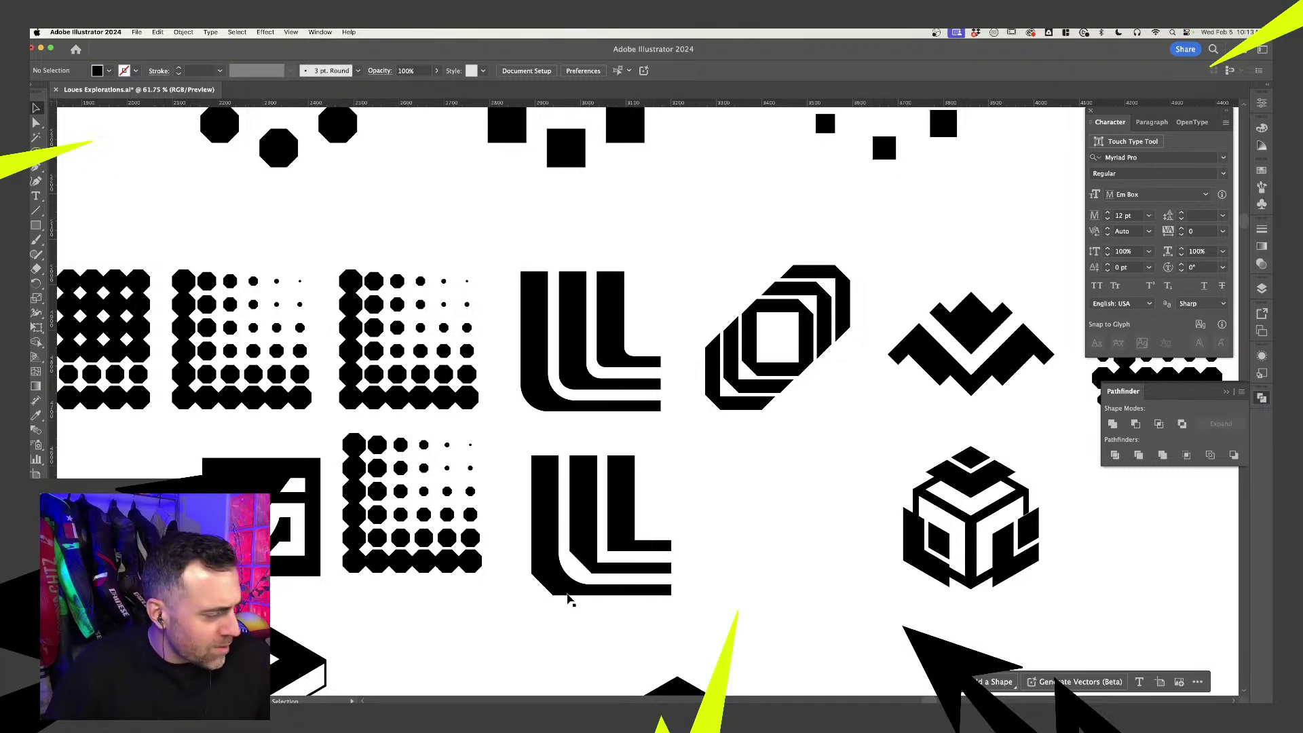
{"action": "key", "text": "a"}
{"action": "left_click", "coordinate": [572, 588]}
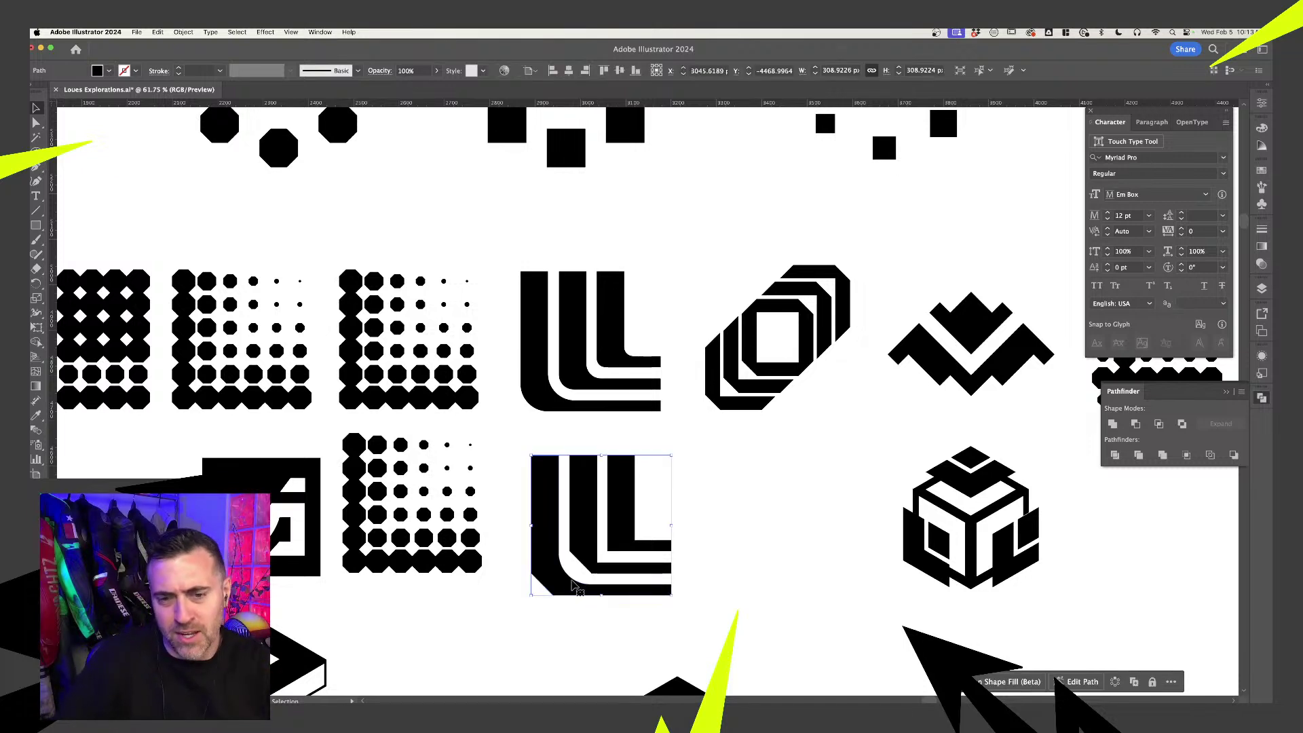
{"action": "left_click", "coordinate": [591, 554]}
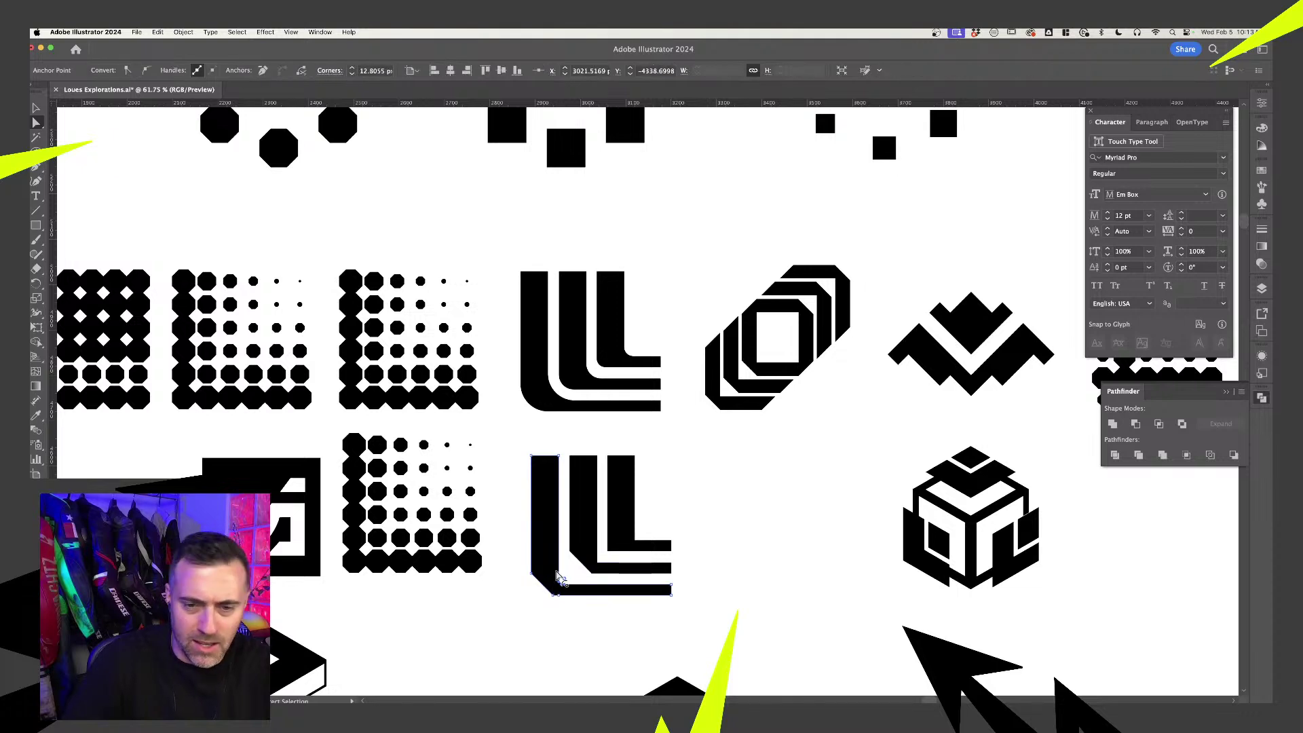
{"action": "left_click", "coordinate": [721, 538]}
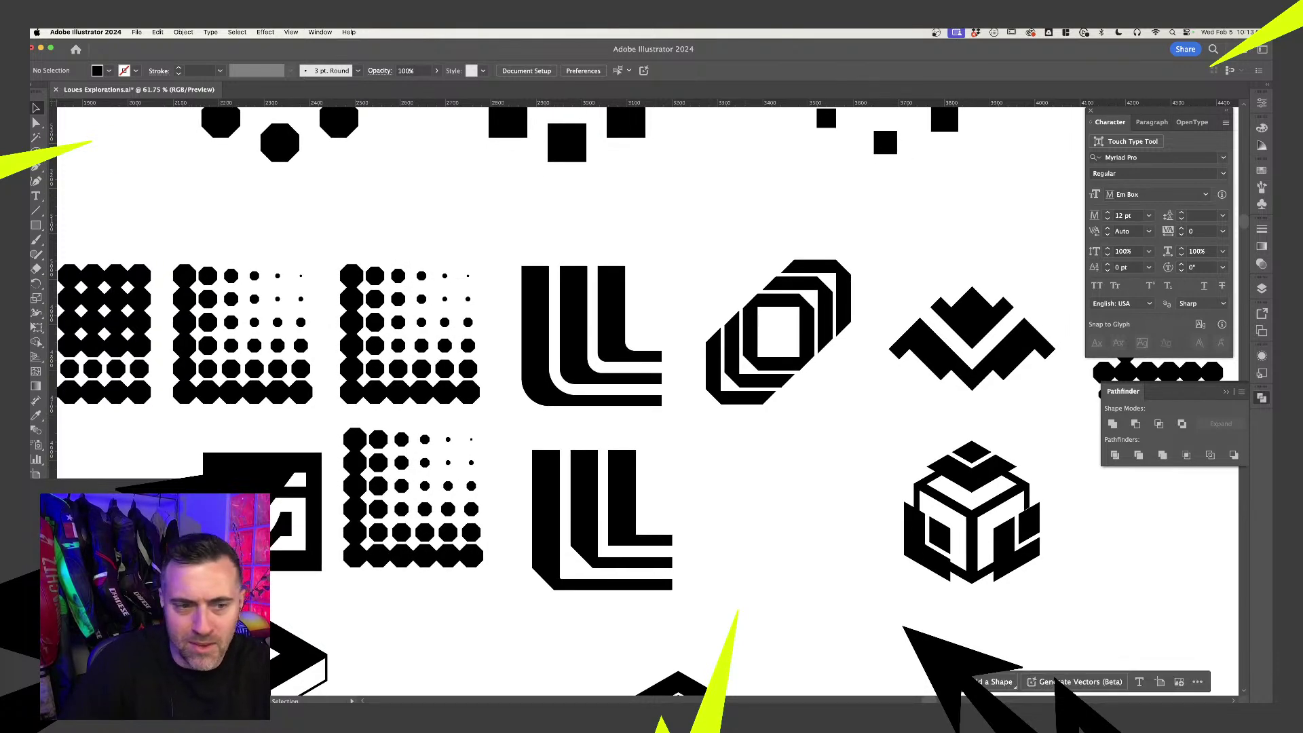
- Look over the framed line monogram, the neighbouring dot-grid L marks, and the cube mark above the stacked LOUES wordmarks
{"action": "scroll", "coordinate": [228, 532], "scroll_direction": "down", "scroll_amount": 3}
{"action": "scroll", "coordinate": [457, 541], "scroll_direction": "left", "scroll_amount": 5}
{"action": "scroll", "coordinate": [451, 546], "scroll_direction": "up", "scroll_amount": 3}
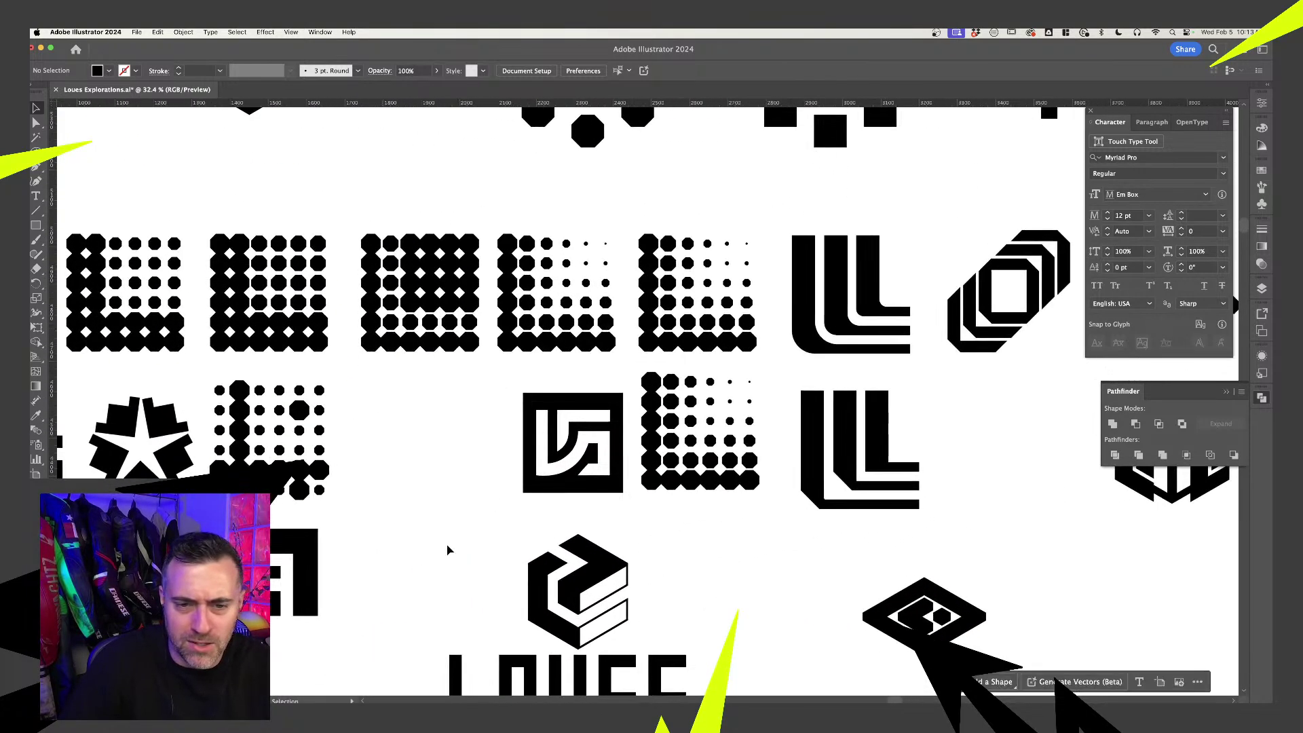
{"action": "scroll", "coordinate": [667, 458], "scroll_direction": "up", "scroll_amount": 2}
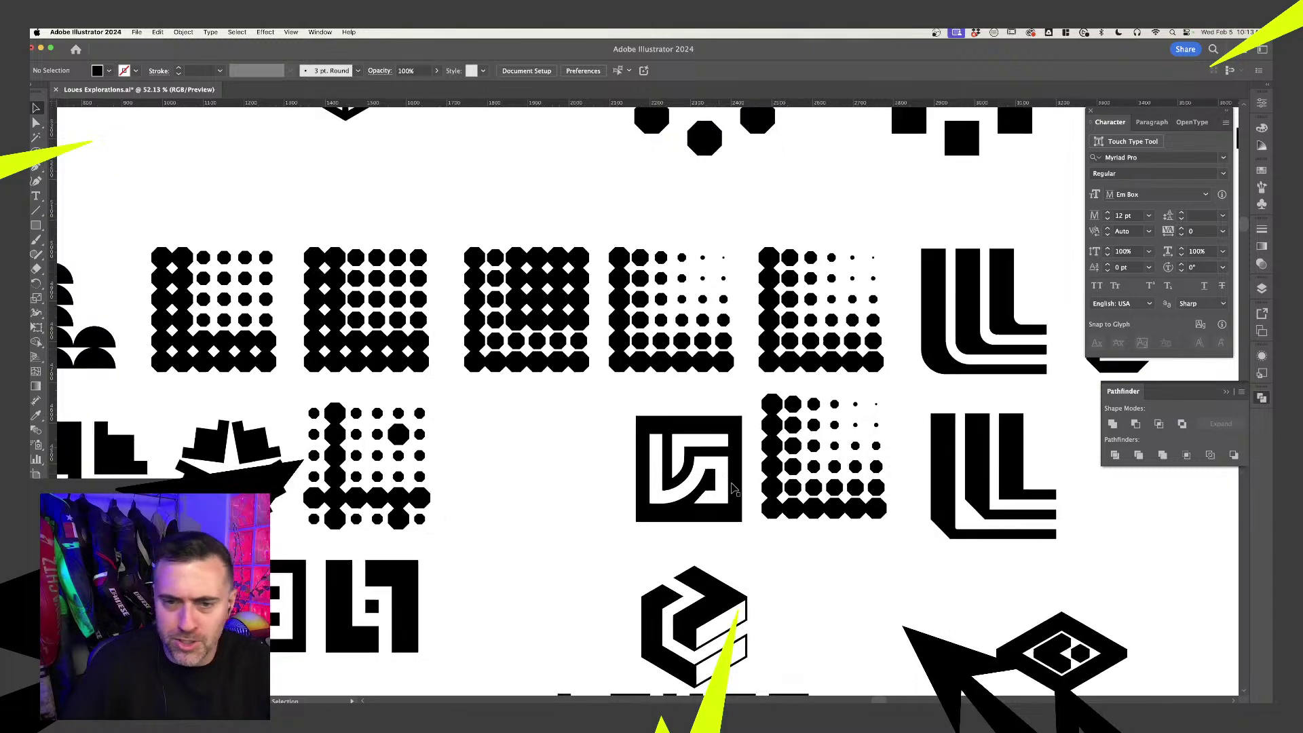
{"action": "scroll", "coordinate": [713, 440], "scroll_direction": "down", "scroll_amount": 3}
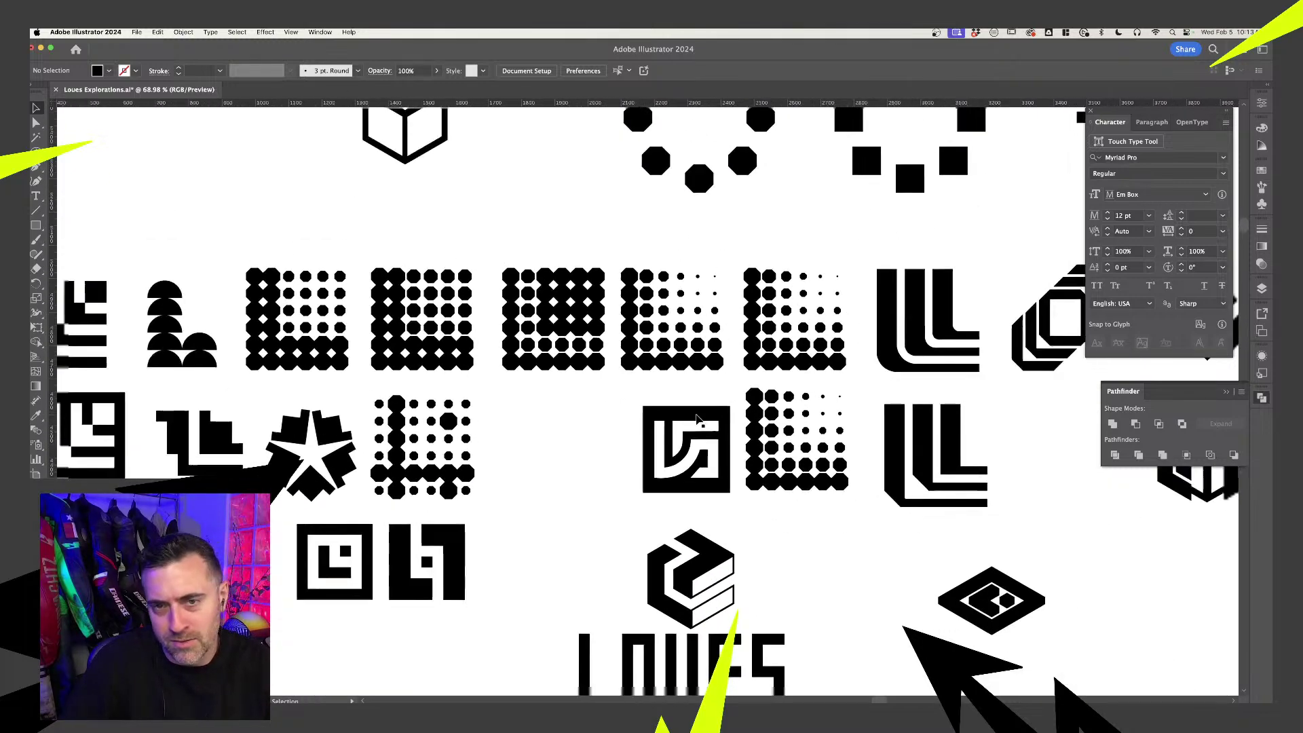
{"action": "scroll", "coordinate": [687, 415], "scroll_direction": "down", "scroll_amount": 2}
{"action": "scroll", "coordinate": [756, 619], "scroll_direction": "up", "scroll_amount": 4}
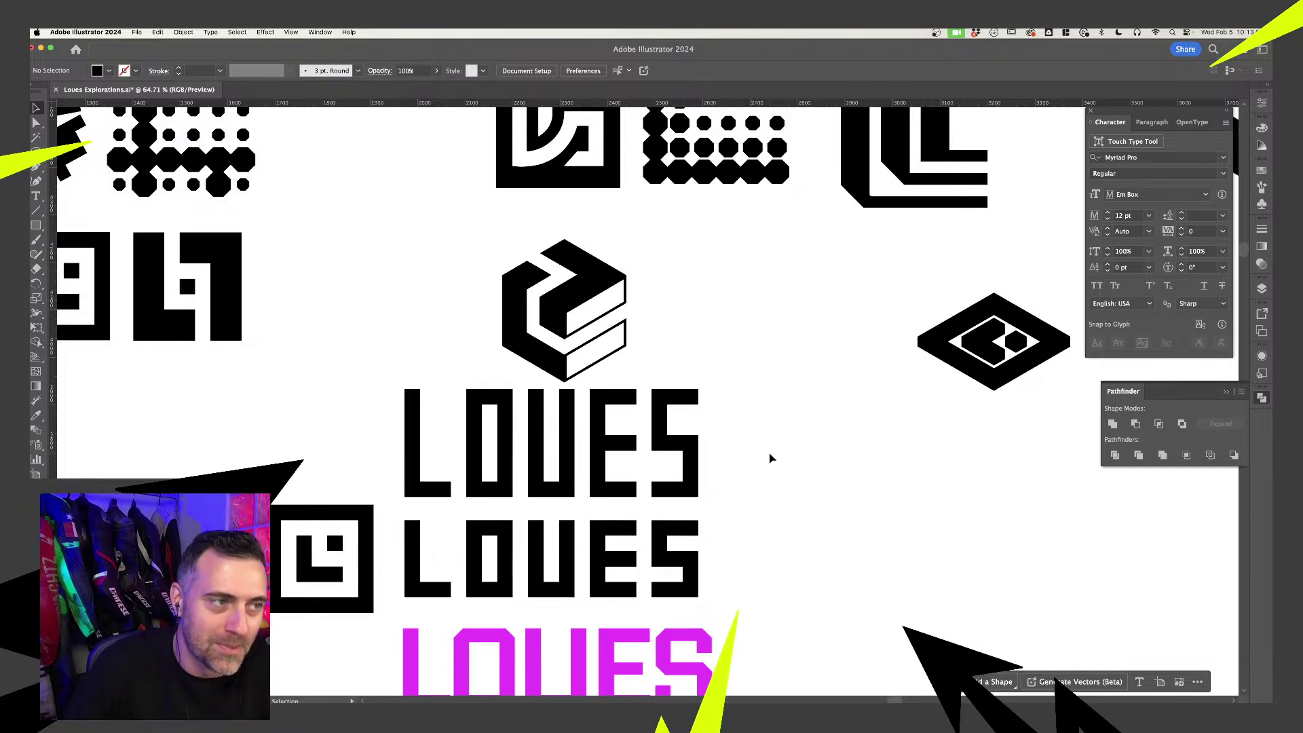
{"action": "scroll", "coordinate": [770, 458], "scroll_direction": "down", "scroll_amount": 2}
{"action": "scroll", "coordinate": [766, 466], "scroll_direction": "left", "scroll_amount": 10}
{"action": "scroll", "coordinate": [766, 465], "scroll_direction": "up", "scroll_amount": 3}
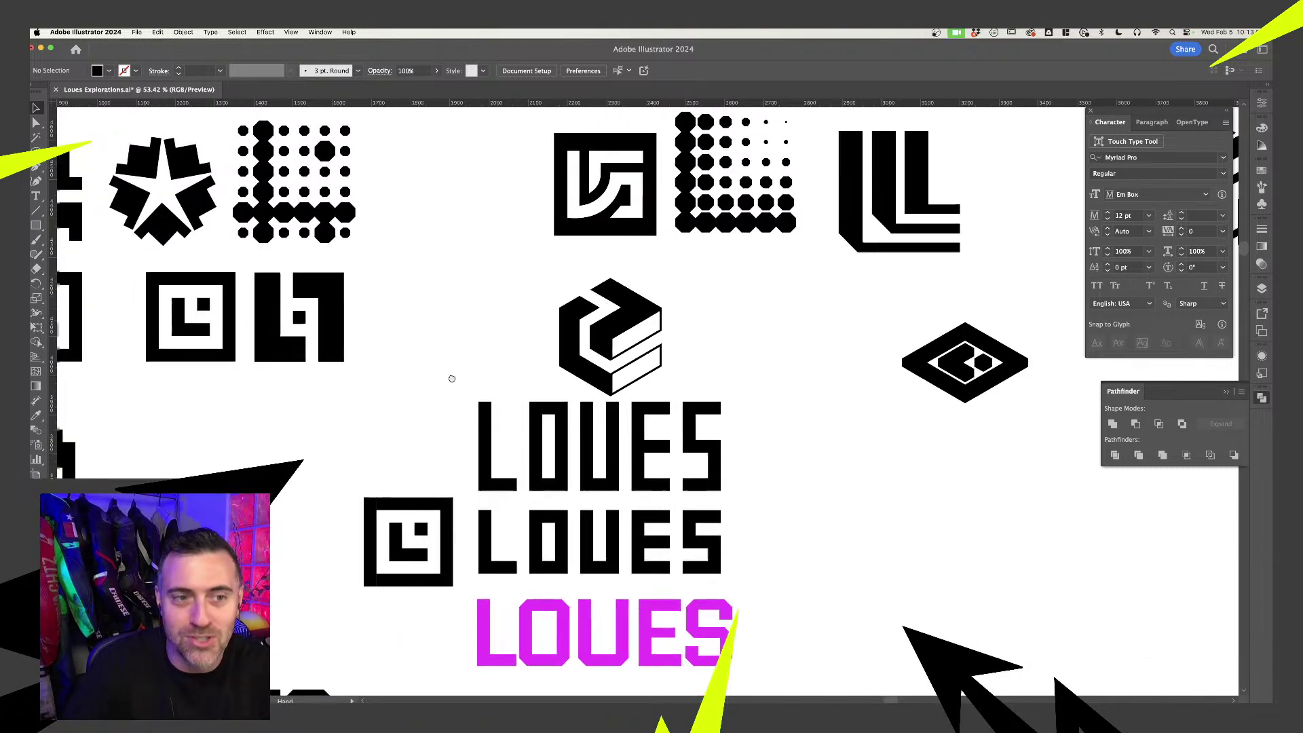
- Examine the three snowflake and star marks built from rotated copies of the striped L mark
{"action": "scroll", "coordinate": [516, 523], "scroll_direction": "up", "scroll_amount": 3}
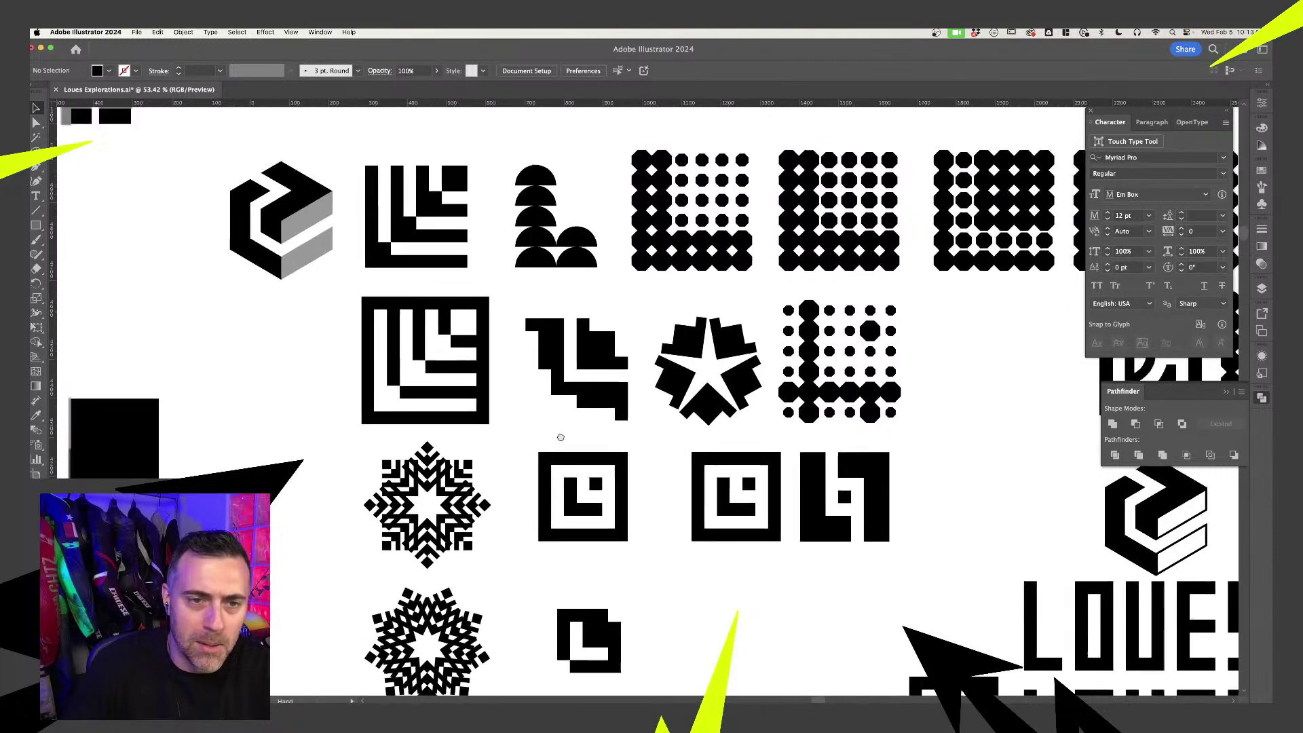
{"action": "scroll", "coordinate": [544, 252], "scroll_direction": "up", "scroll_amount": 2}
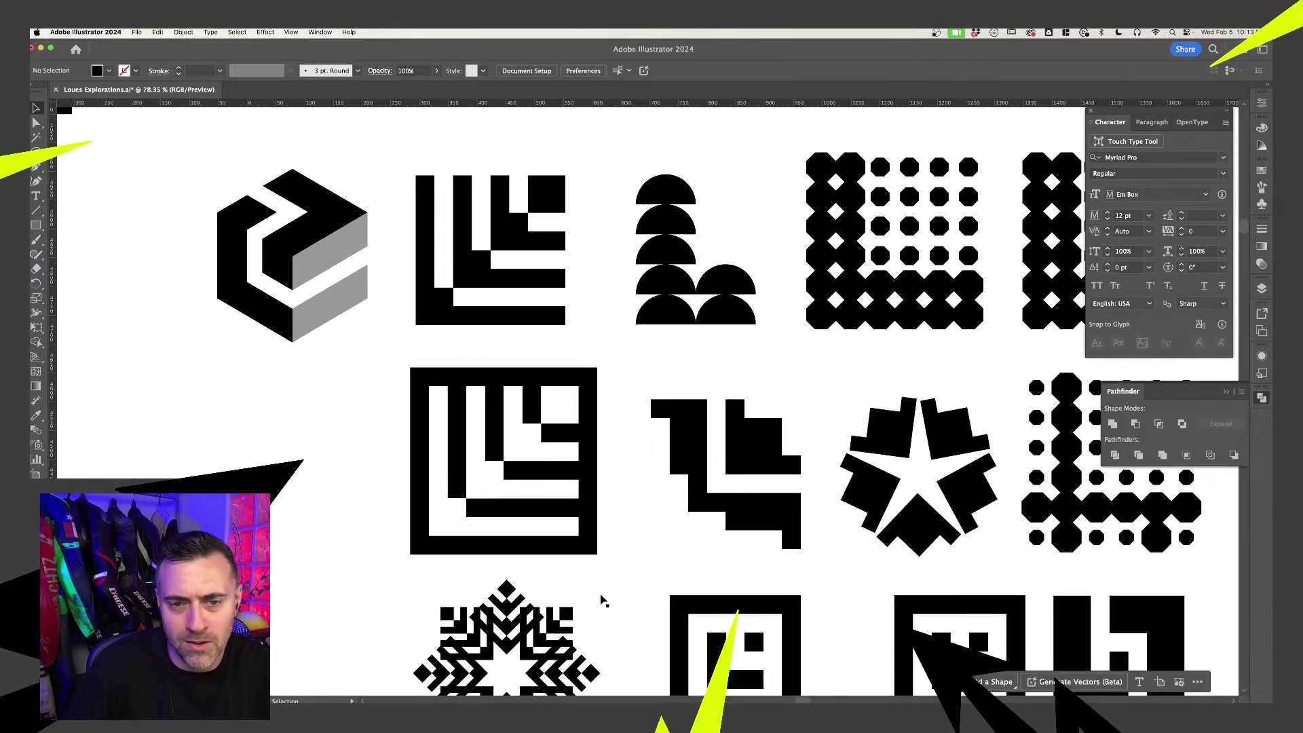
{"action": "scroll", "coordinate": [500, 503], "scroll_direction": "down", "scroll_amount": 5}
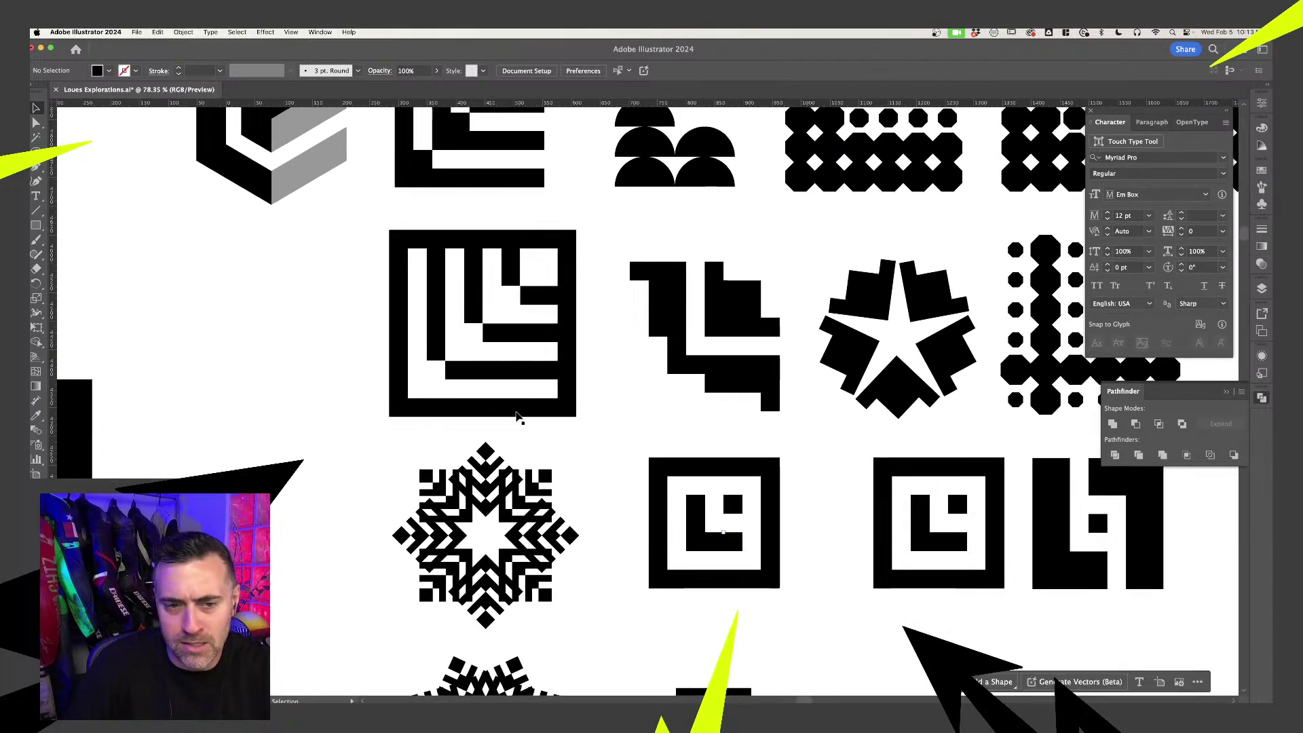
{"action": "scroll", "coordinate": [518, 417], "scroll_direction": "down", "scroll_amount": 4}
{"action": "scroll", "coordinate": [465, 363], "scroll_direction": "up", "scroll_amount": 5}
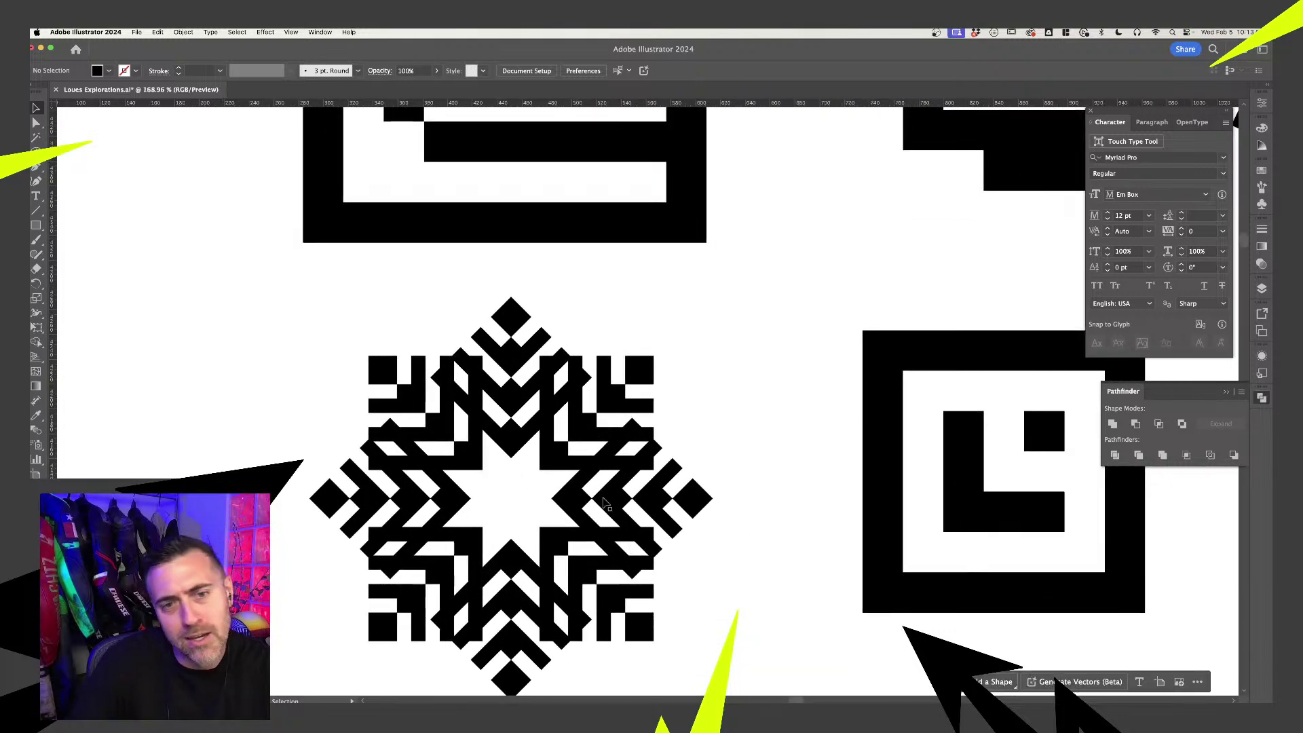
{"action": "scroll", "coordinate": [465, 363], "scroll_direction": "down", "scroll_amount": 3}
{"action": "scroll", "coordinate": [725, 637], "scroll_direction": "down", "scroll_amount": 10}
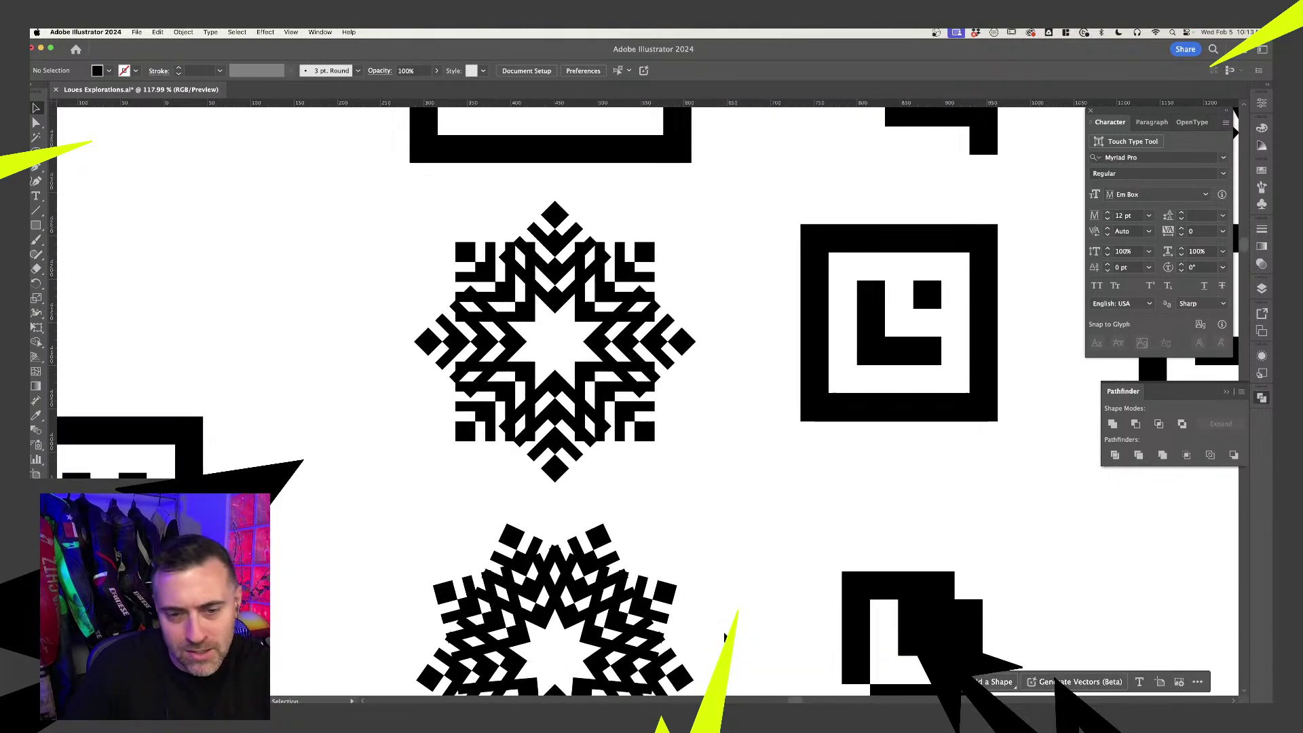
{"action": "scroll", "coordinate": [707, 566], "scroll_direction": "down", "scroll_amount": 13}
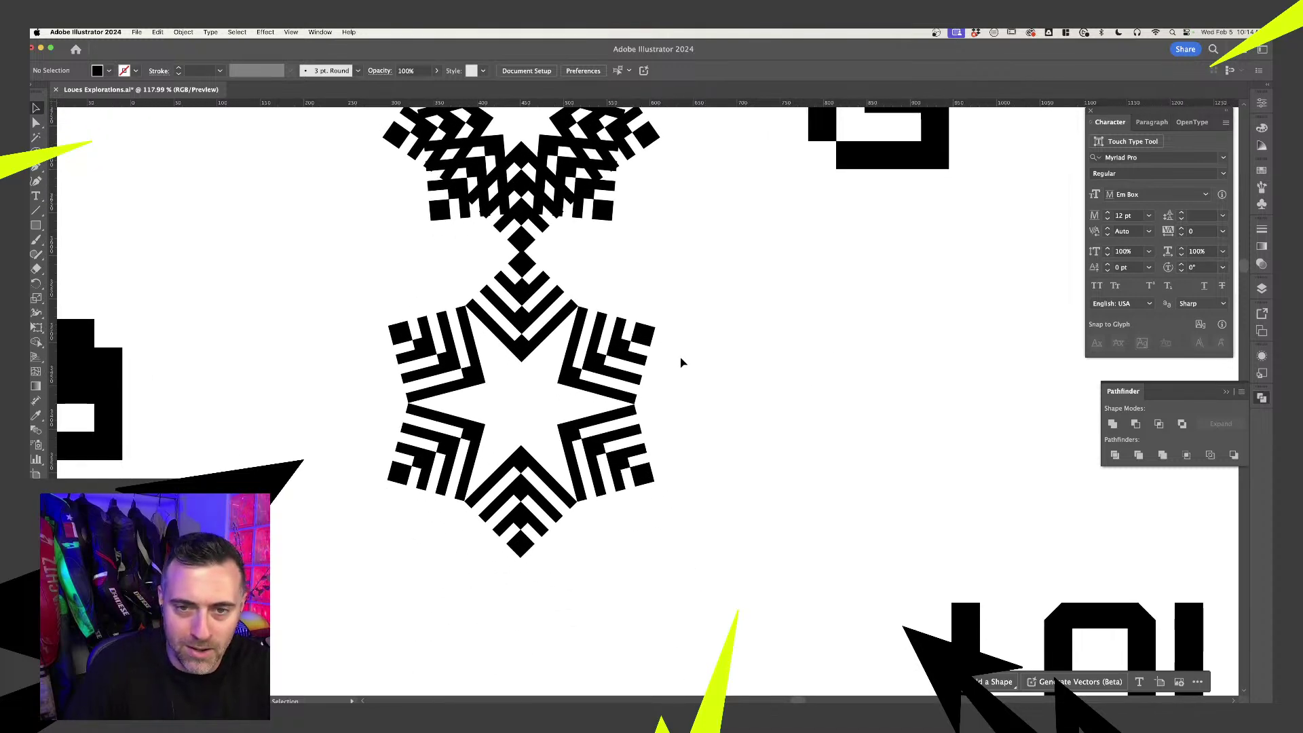
{"action": "scroll", "coordinate": [682, 363], "scroll_direction": "down", "scroll_amount": 2}
{"action": "scroll", "coordinate": [681, 362], "scroll_direction": "down", "scroll_amount": 5}
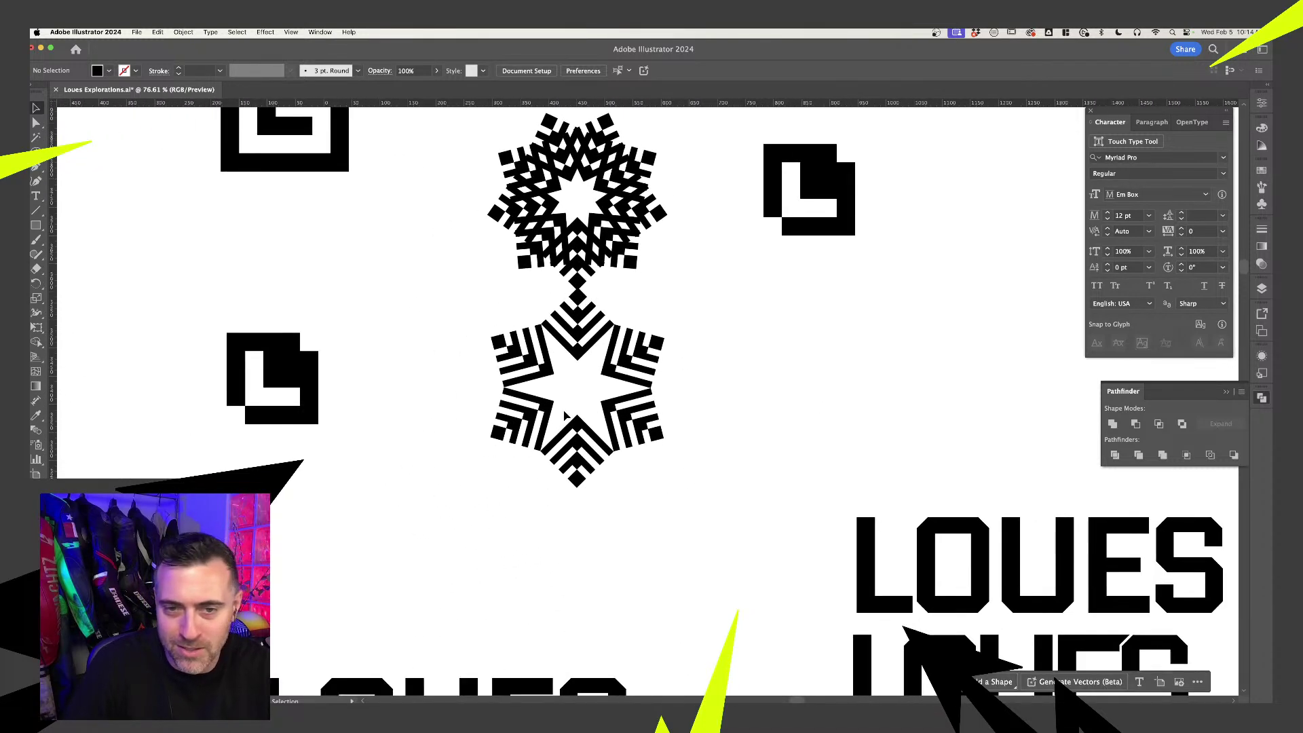
{"action": "scroll", "coordinate": [611, 326], "scroll_direction": "up", "scroll_amount": 2}
{"action": "scroll", "coordinate": [587, 296], "scroll_direction": "up", "scroll_amount": 2}
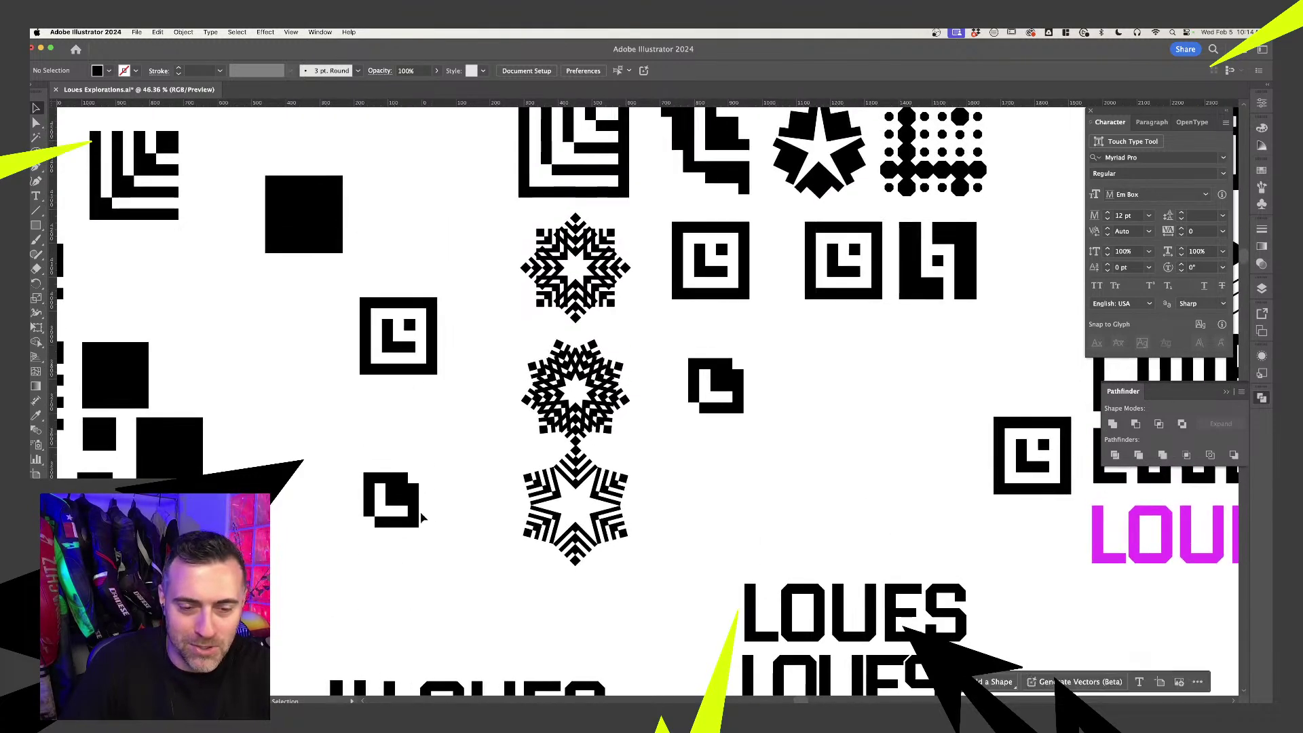
- Study the small notched-square L mark, and survey it alongside the rows of L, star and cube marks
{"action": "scroll", "coordinate": [422, 518], "scroll_direction": "up", "scroll_amount": 6}
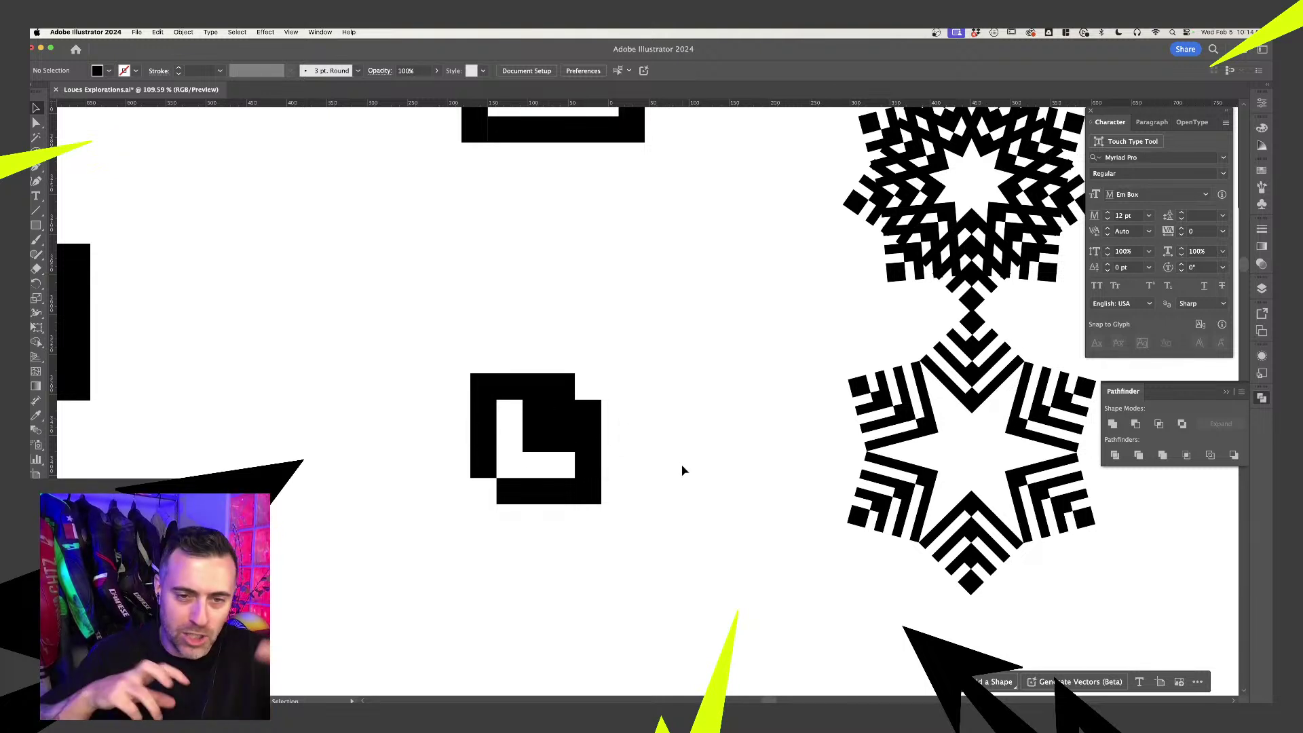
{"action": "scroll", "coordinate": [683, 469], "scroll_direction": "down", "scroll_amount": 5}
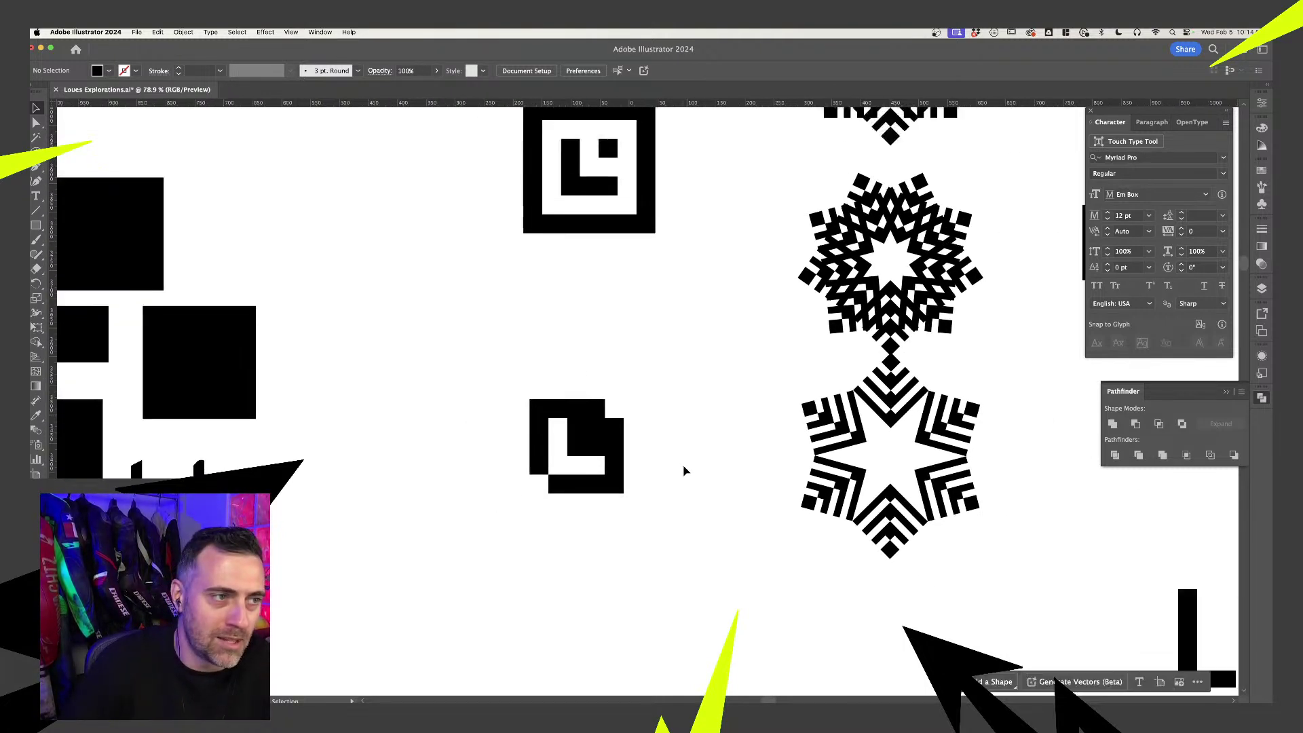
{"action": "left_click_drag", "start_coordinate": [939, 457], "coordinate": [573, 573]}
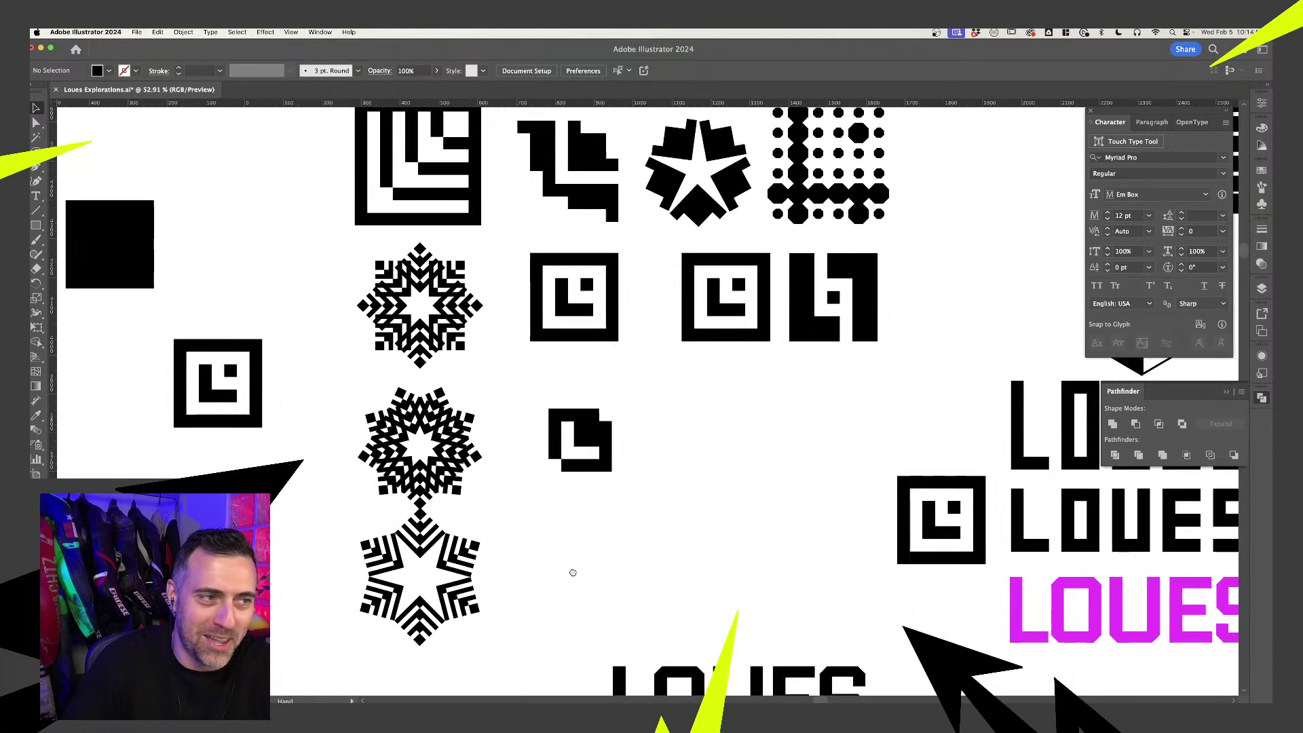
{"action": "left_click_drag", "start_coordinate": [692, 500], "coordinate": [567, 584]}
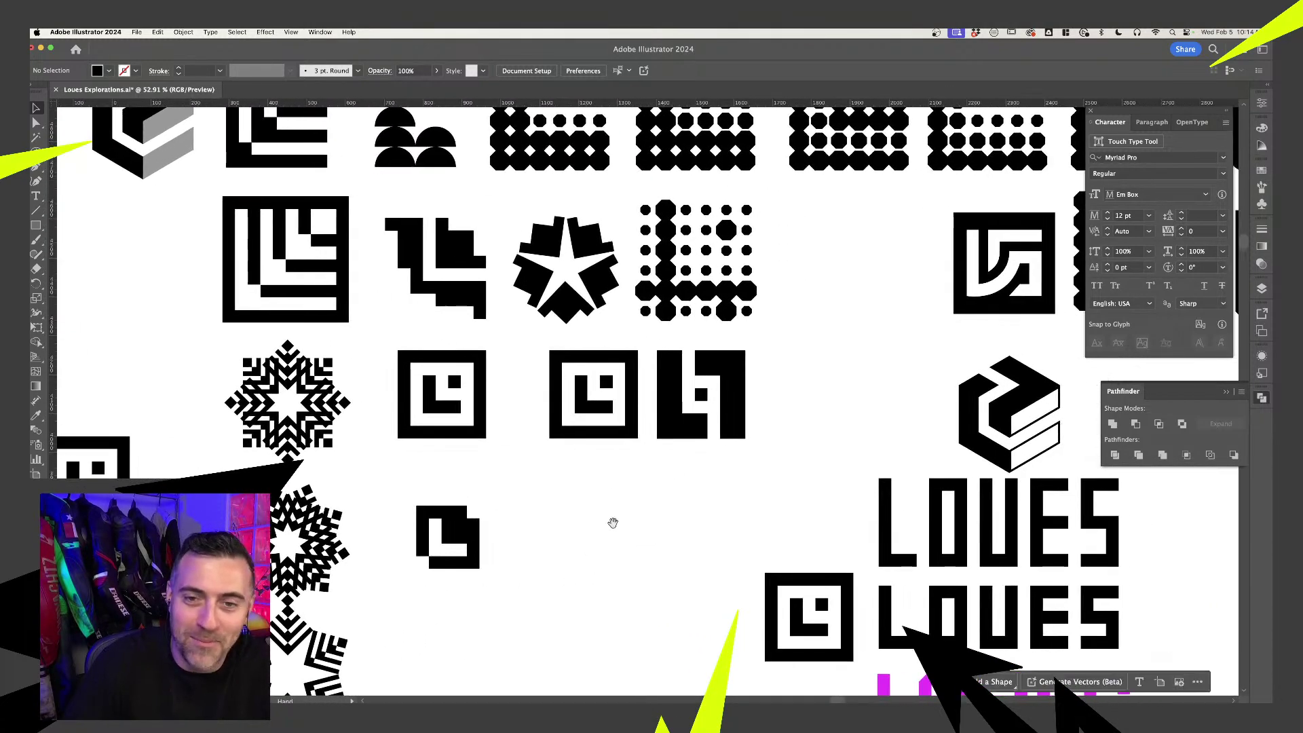
{"action": "left_click_drag", "start_coordinate": [613, 523], "coordinate": [546, 552]}
{"action": "left_click_drag", "start_coordinate": [771, 456], "coordinate": [664, 522]}
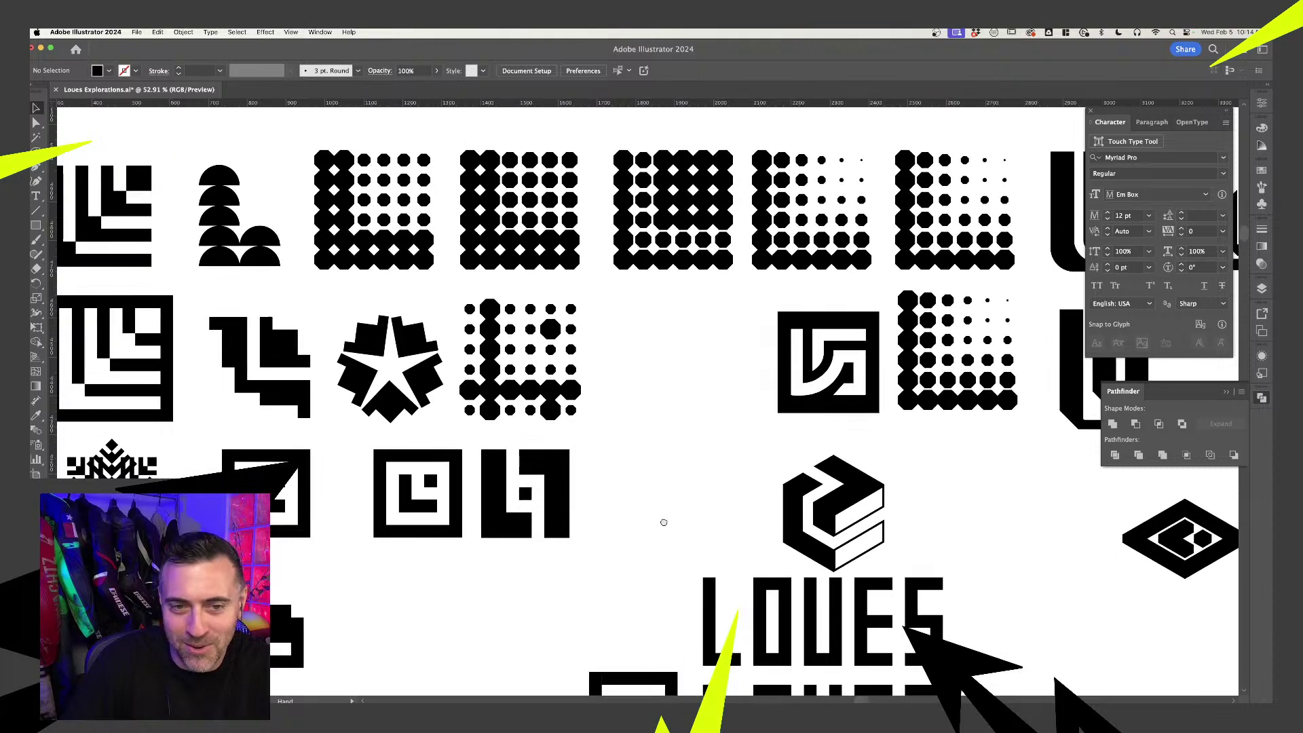
{"action": "scroll", "coordinate": [658, 522], "scroll_direction": "down", "scroll_amount": 2}
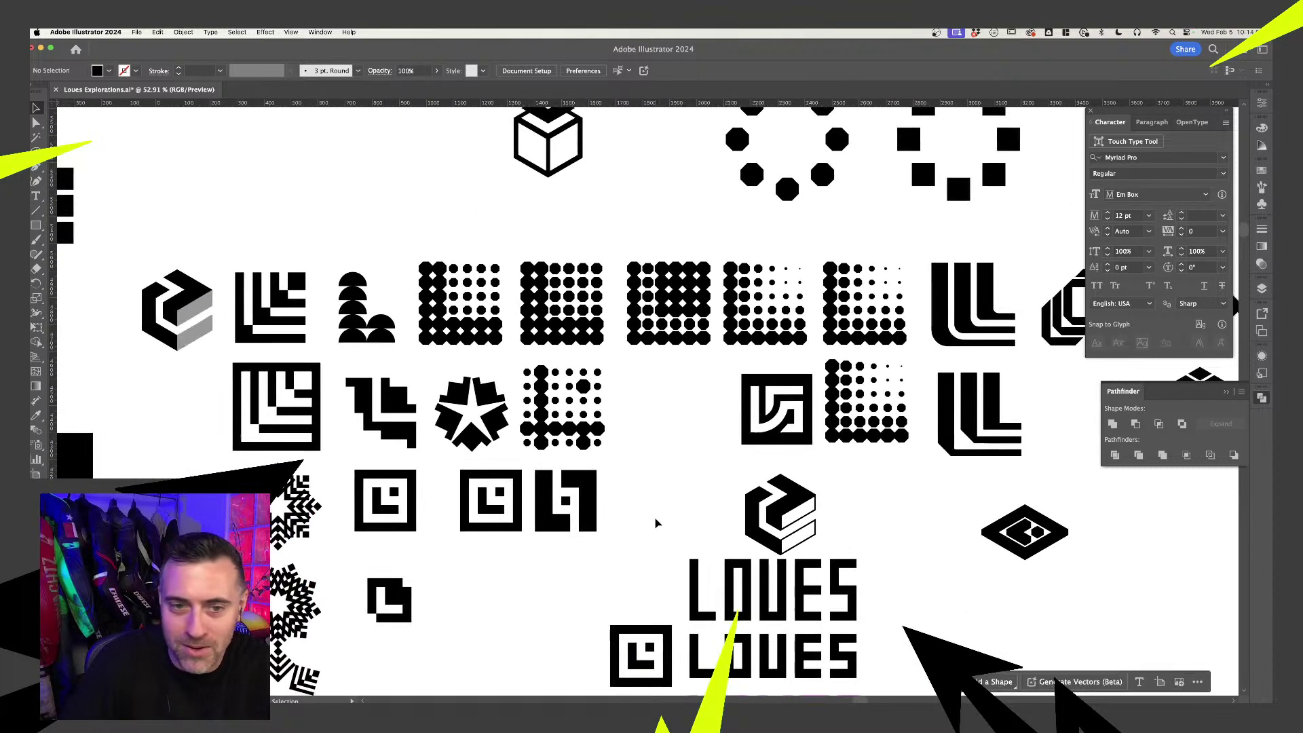
{"action": "scroll", "coordinate": [485, 453], "scroll_direction": "right", "scroll_amount": 5}
{"action": "scroll", "coordinate": [407, 458], "scroll_direction": "left", "scroll_amount": 4}
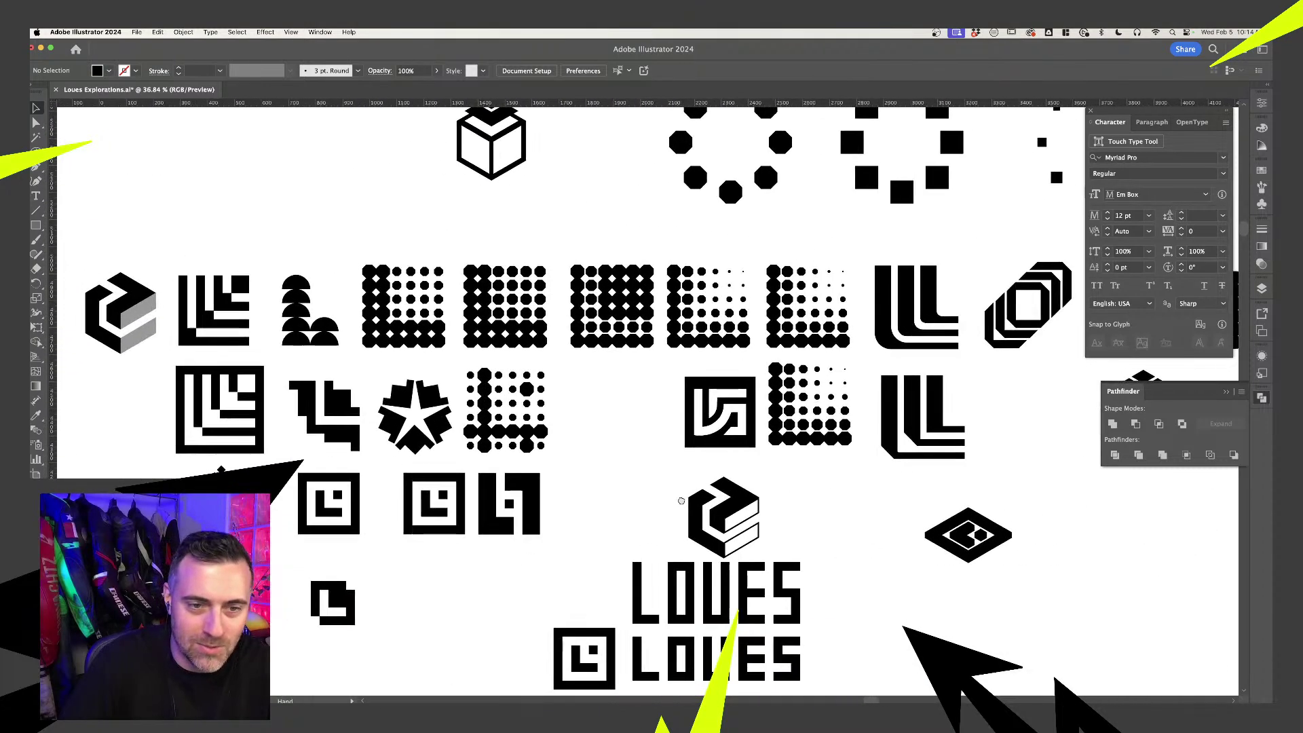
- Try rotating the stepped L mark 45 degrees into a symmetrical chevron, and undo the rotation
{"action": "left_click", "coordinate": [353, 443]}
{"action": "scroll", "coordinate": [339, 444], "scroll_direction": "up", "scroll_amount": 4}
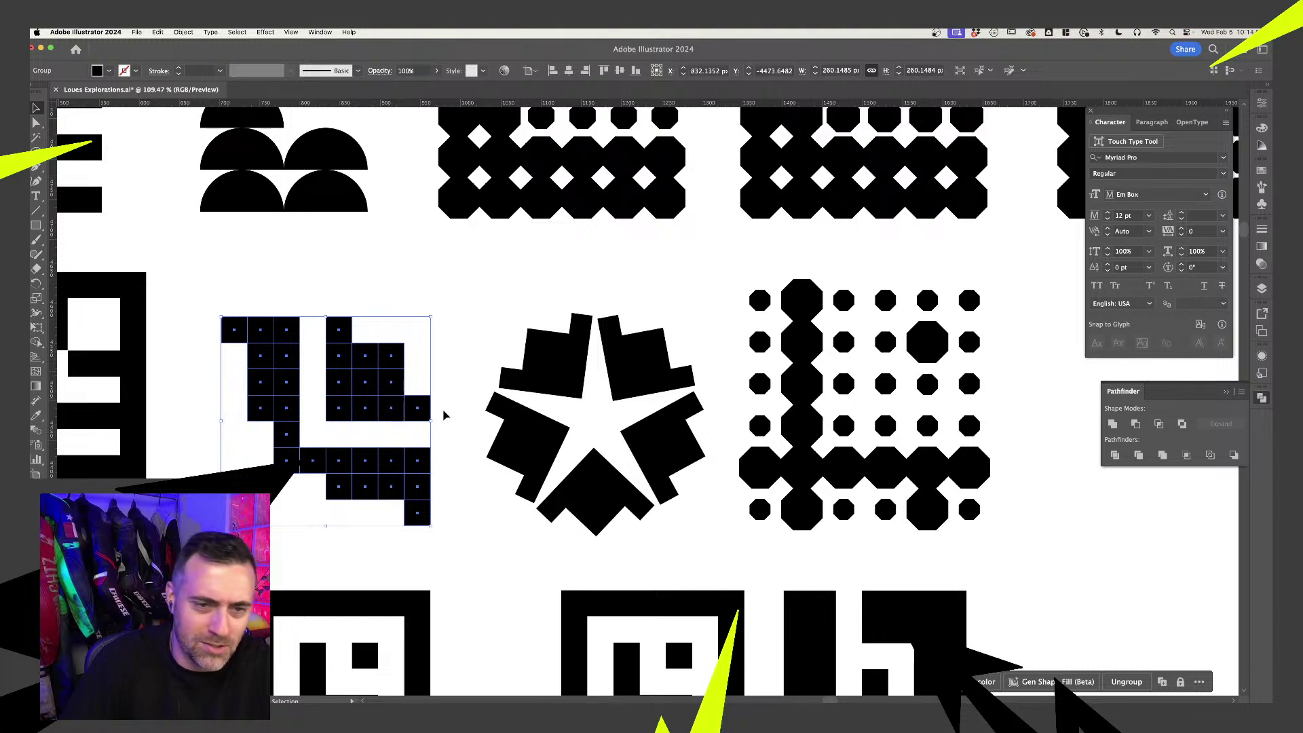
{"action": "left_click", "coordinate": [482, 448]}
{"action": "left_click_drag", "start_coordinate": [454, 514], "coordinate": [340, 373]}
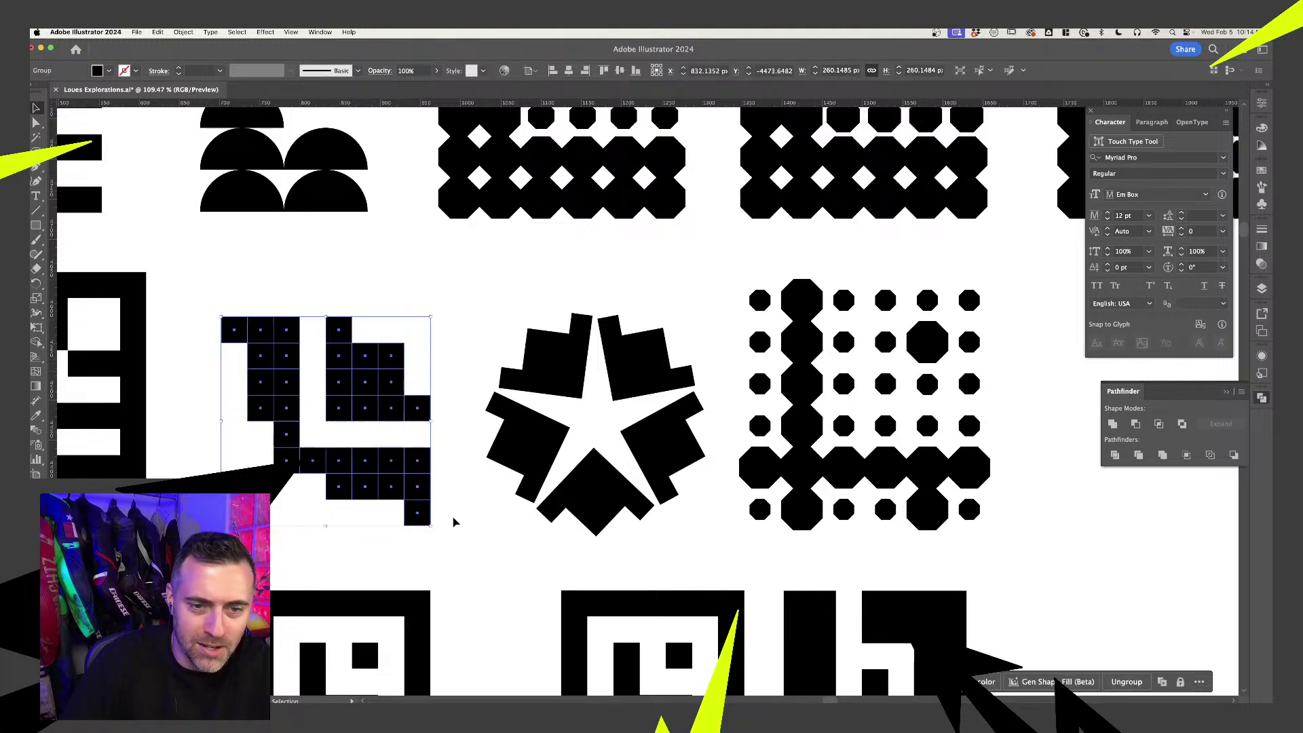
{"action": "left_click_drag", "start_coordinate": [424, 540], "coordinate": [473, 454]}
{"action": "left_click", "coordinate": [431, 512]}
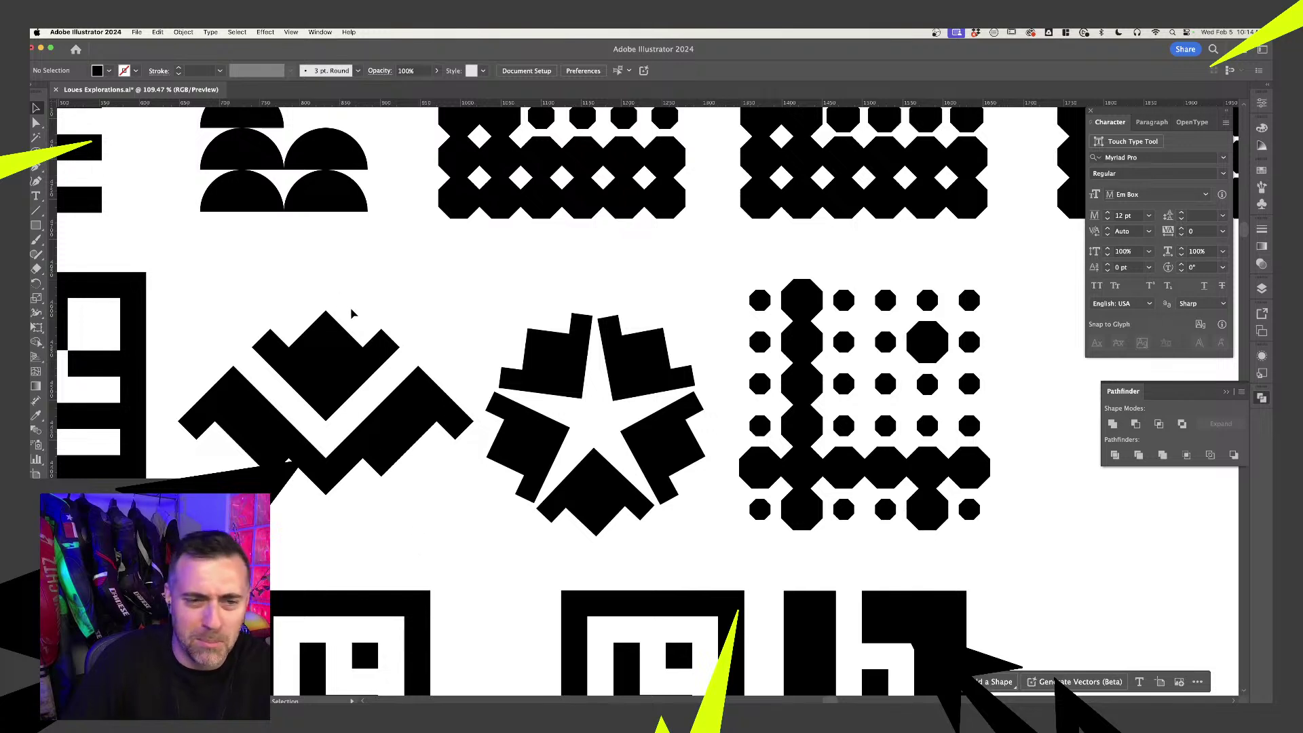
{"action": "key", "text": "ctrl+z"}
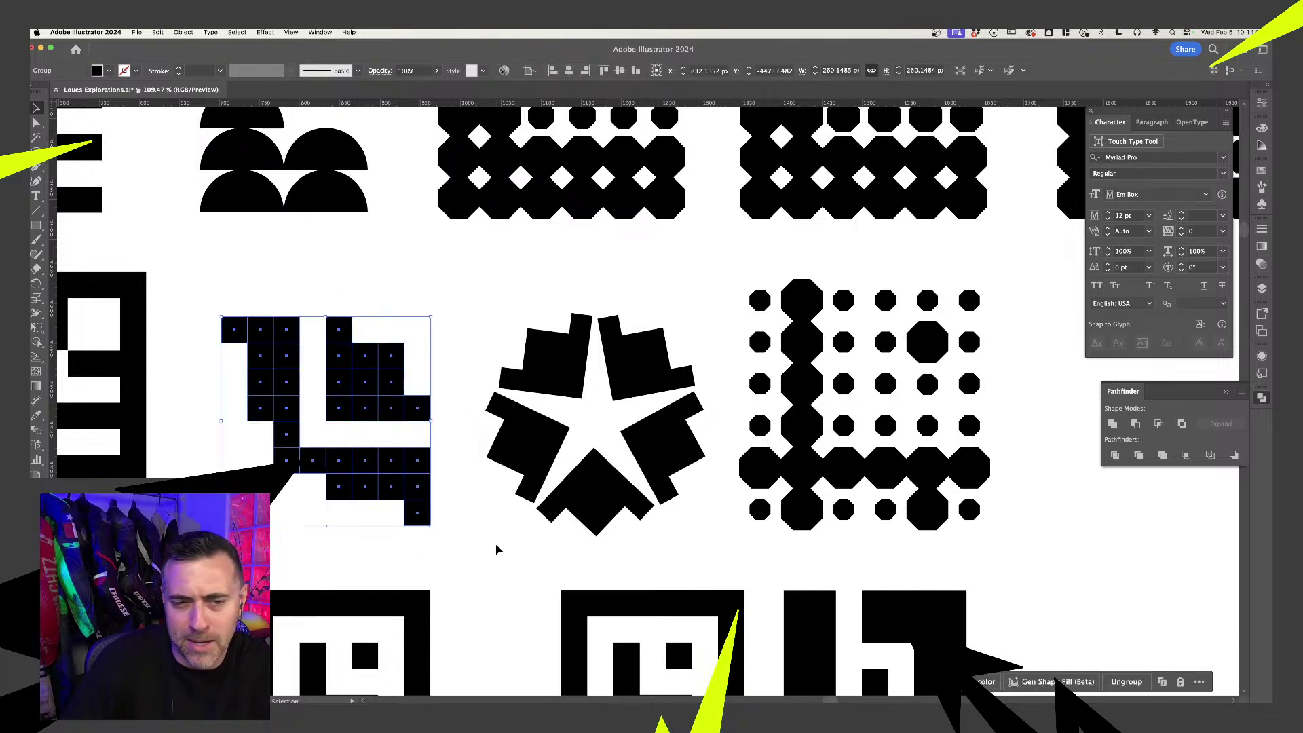
- Inspect the square modules that build the stepped L mark by selecting the whole group, and clear the selection
{"action": "left_click", "coordinate": [495, 543]}
{"action": "left_click_drag", "start_coordinate": [227, 296], "coordinate": [442, 526]}
{"action": "left_click", "coordinate": [465, 540]}
{"action": "scroll", "coordinate": [465, 541], "scroll_direction": "down", "scroll_amount": 3}
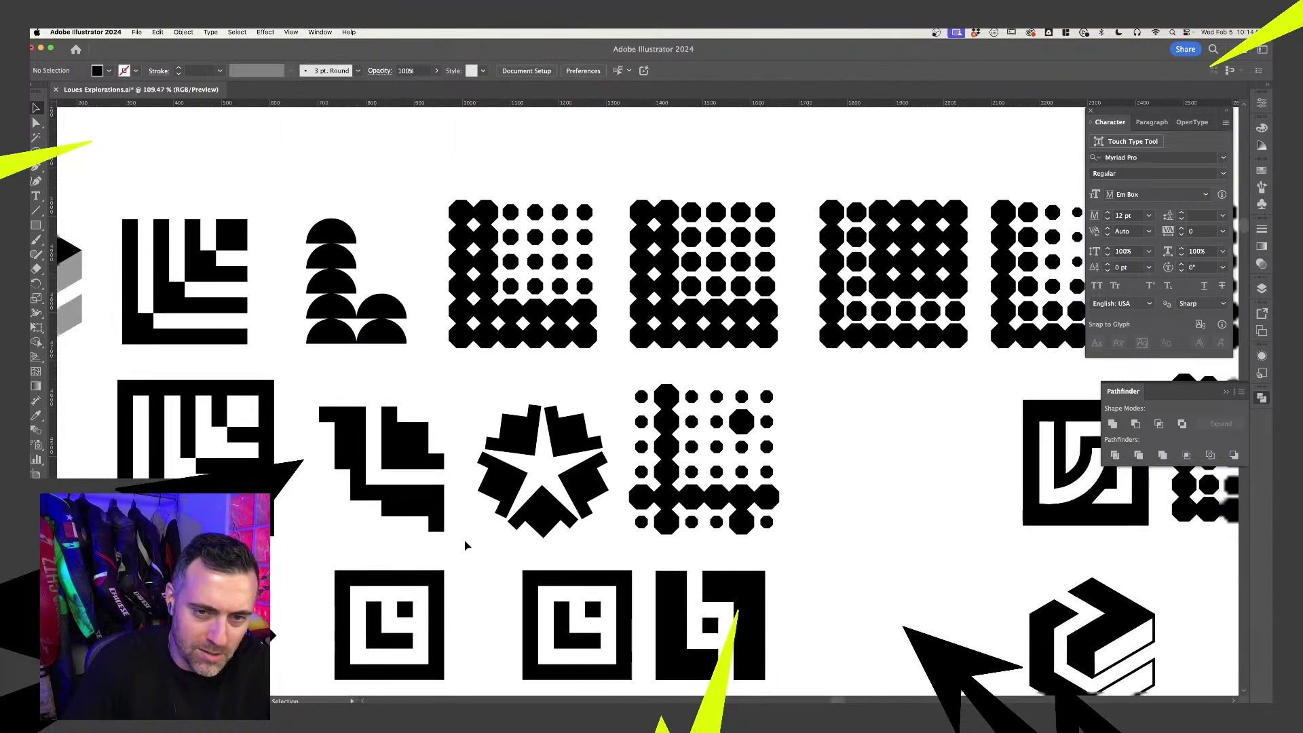
{"action": "scroll", "coordinate": [593, 519], "scroll_direction": "up", "scroll_amount": 2}
{"action": "scroll", "coordinate": [593, 519], "scroll_direction": "right", "scroll_amount": 3}
{"action": "scroll", "coordinate": [593, 520], "scroll_direction": "down", "scroll_amount": 1}
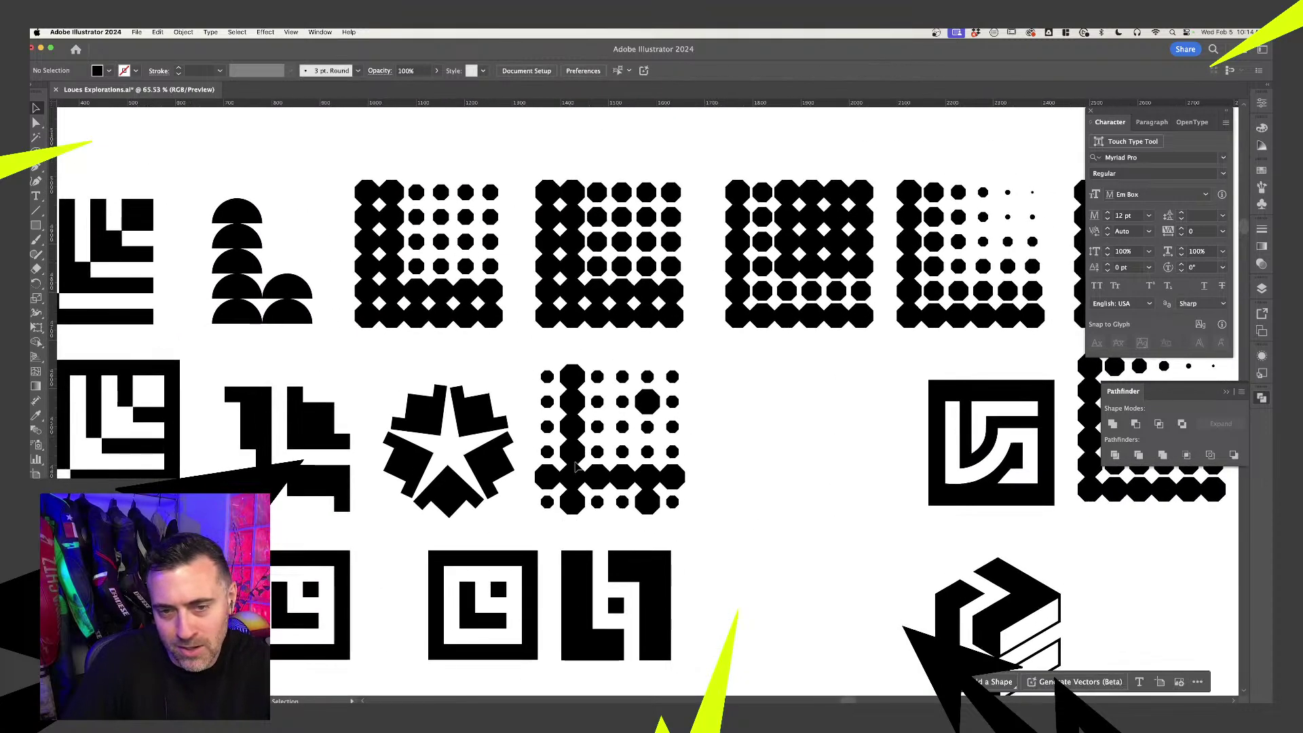
- Select the stepped L mark and compare it with the chevron and lettered cube marks farther along the row
{"action": "left_click", "coordinate": [288, 468]}
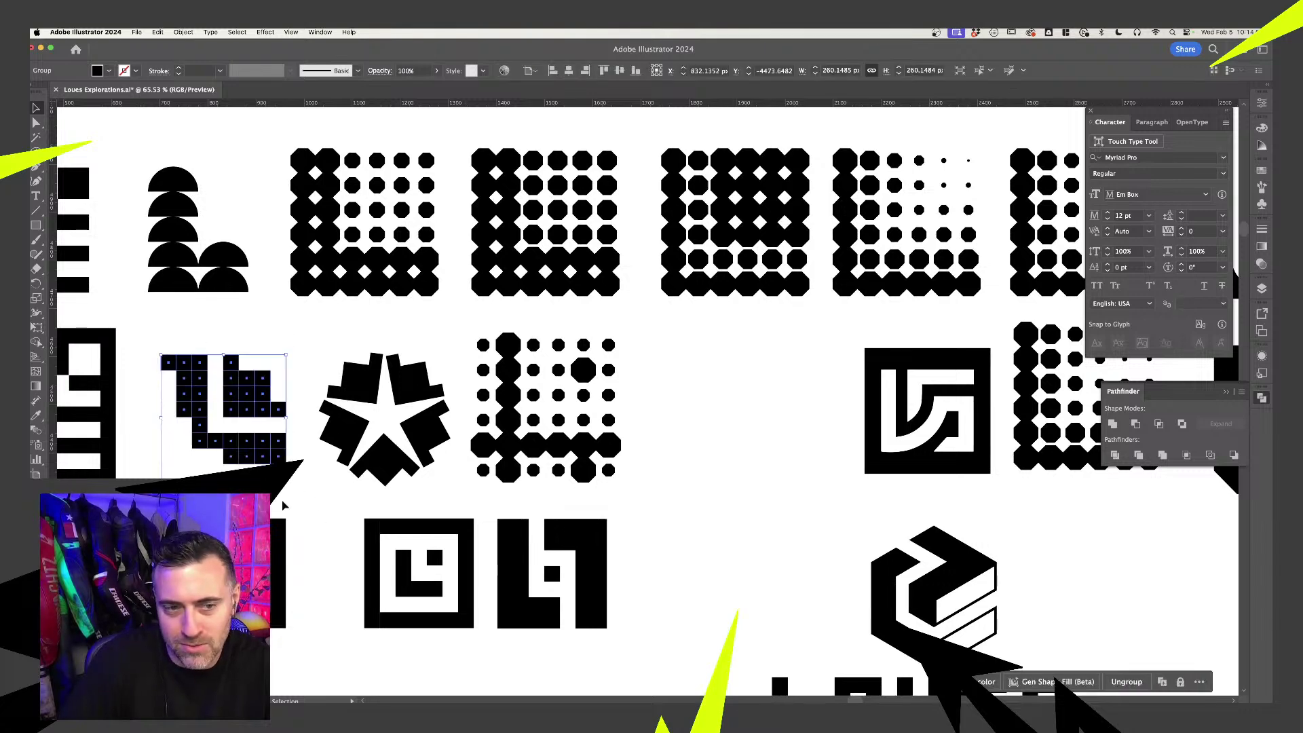
{"action": "scroll", "coordinate": [635, 517], "scroll_direction": "down", "scroll_amount": 1}
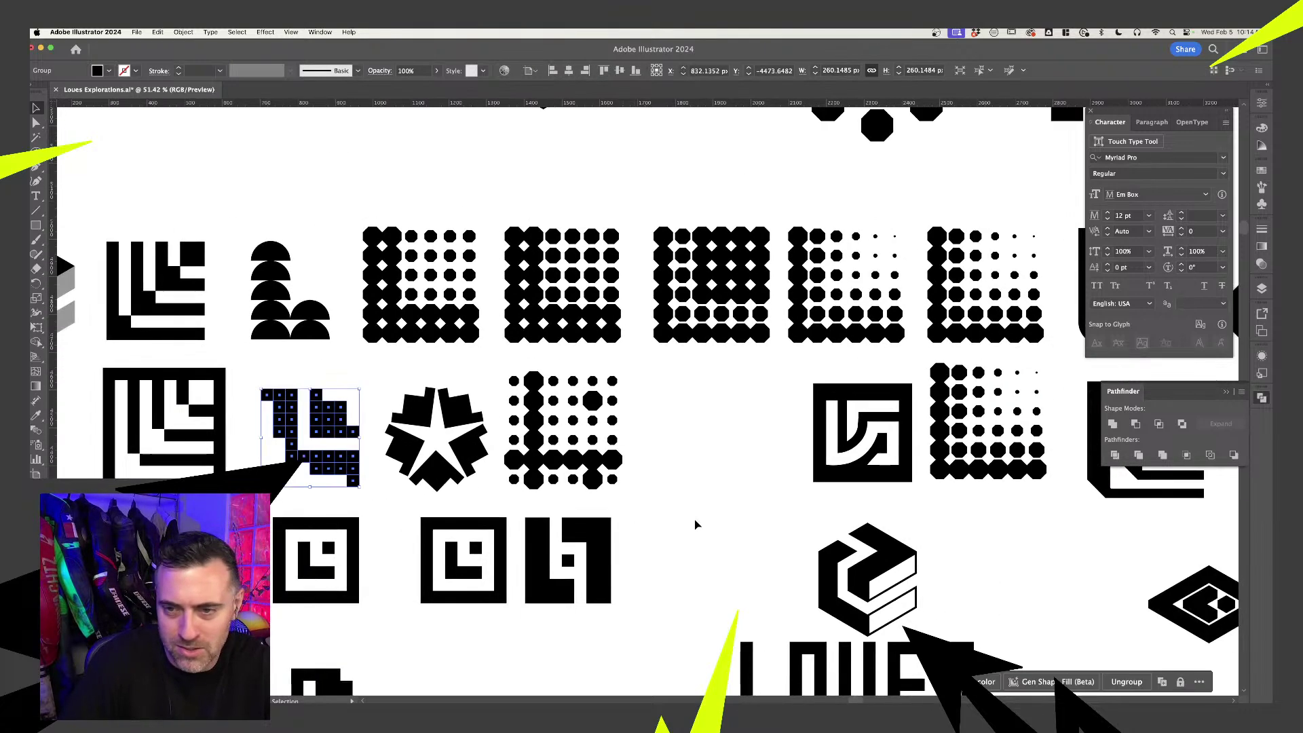
{"action": "left_click_drag", "start_coordinate": [695, 524], "coordinate": [300, 465]}
{"action": "scroll", "coordinate": [300, 465], "scroll_direction": "right", "scroll_amount": 6}
{"action": "scroll", "coordinate": [300, 465], "scroll_direction": "down", "scroll_amount": 2}
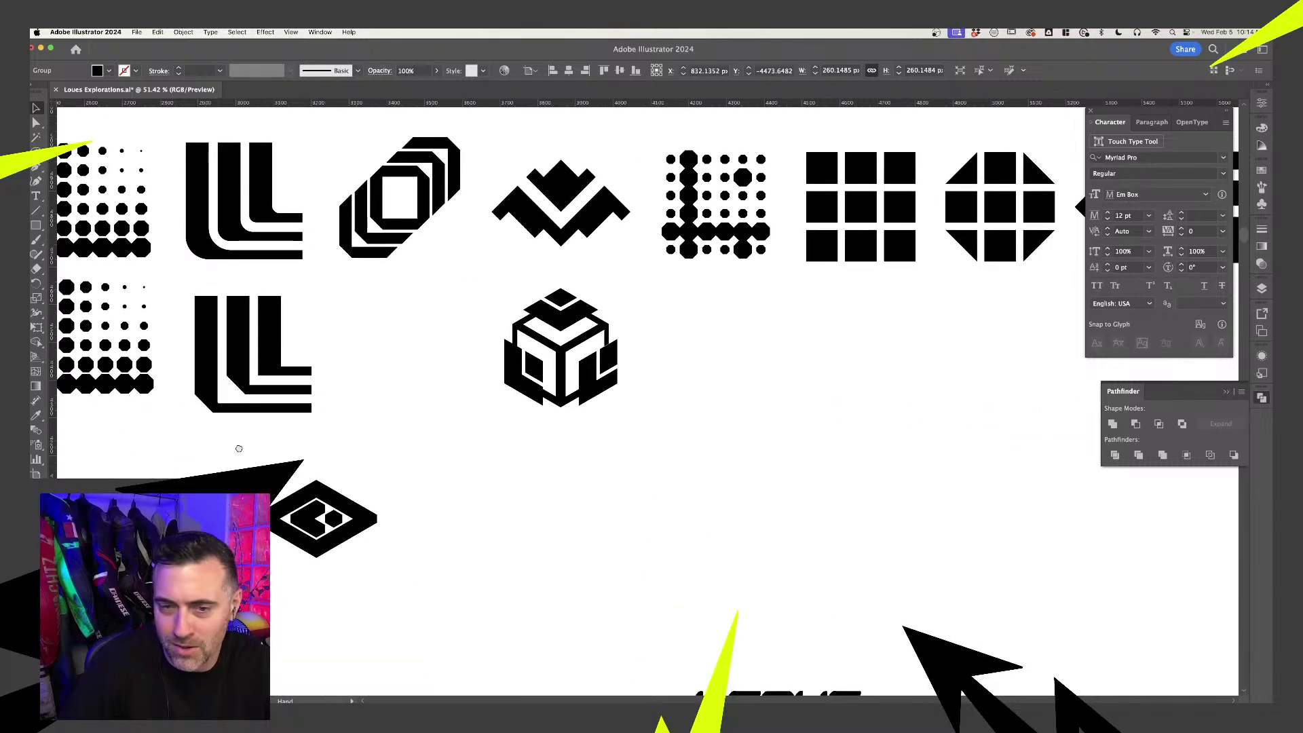
{"action": "scroll", "coordinate": [538, 445], "scroll_direction": "left", "scroll_amount": 10}
{"action": "scroll", "coordinate": [888, 382], "scroll_direction": "down", "scroll_amount": 2}
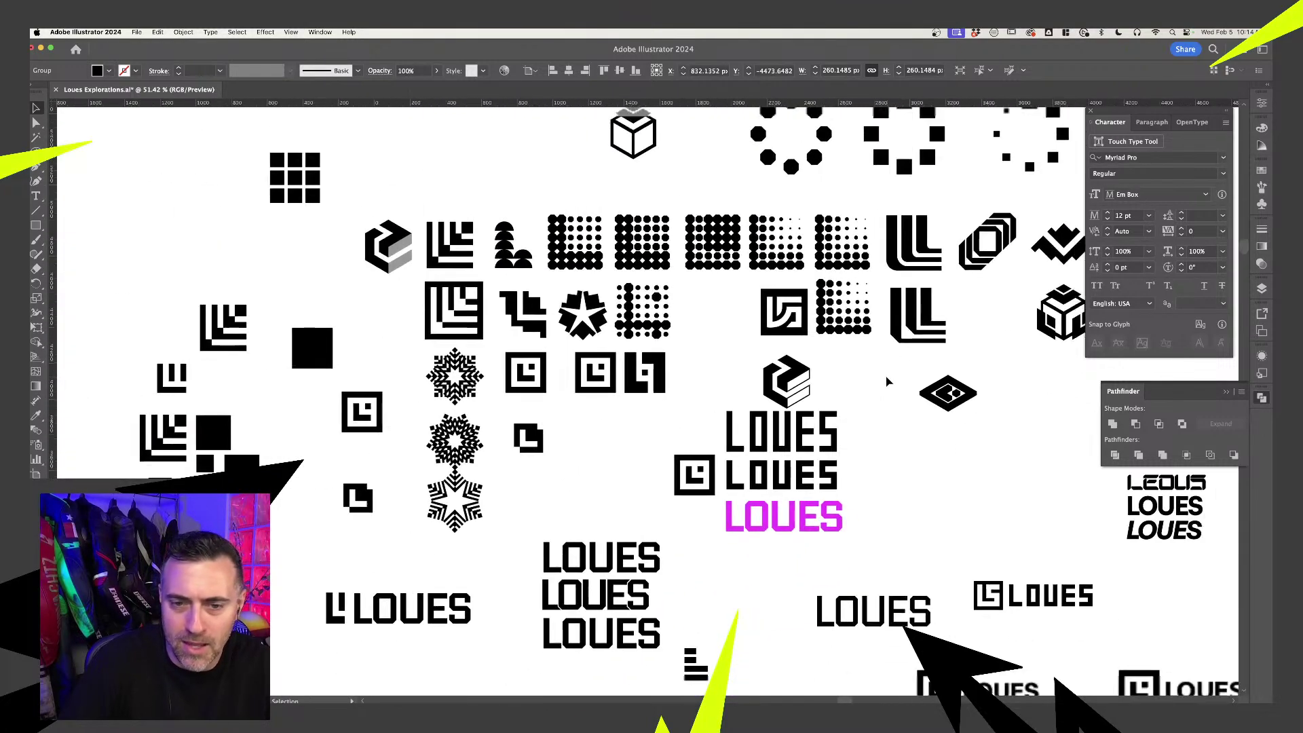
- Study the geometric marks along the row, from the nine-square grid and octagon to the diamond, striped L and split-square marks, and clear the selection
{"action": "scroll", "coordinate": [888, 381], "scroll_direction": "right", "scroll_amount": 6}
{"action": "scroll", "coordinate": [747, 407], "scroll_direction": "up", "scroll_amount": 3}
{"action": "scroll", "coordinate": [669, 434], "scroll_direction": "right", "scroll_amount": 4}
{"action": "scroll", "coordinate": [668, 435], "scroll_direction": "up", "scroll_amount": 3}
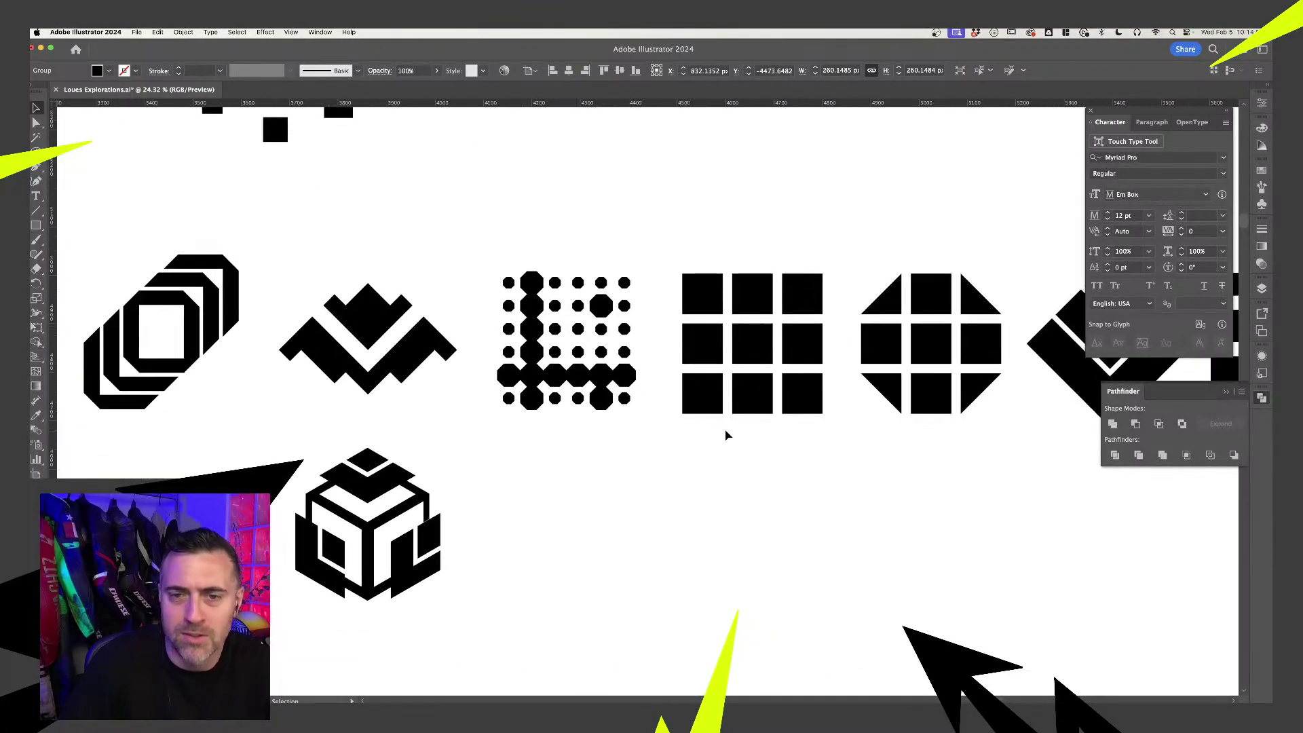
{"action": "scroll", "coordinate": [724, 430], "scroll_direction": "right", "scroll_amount": 6}
{"action": "left_click_drag", "start_coordinate": [855, 526], "coordinate": [495, 527]}
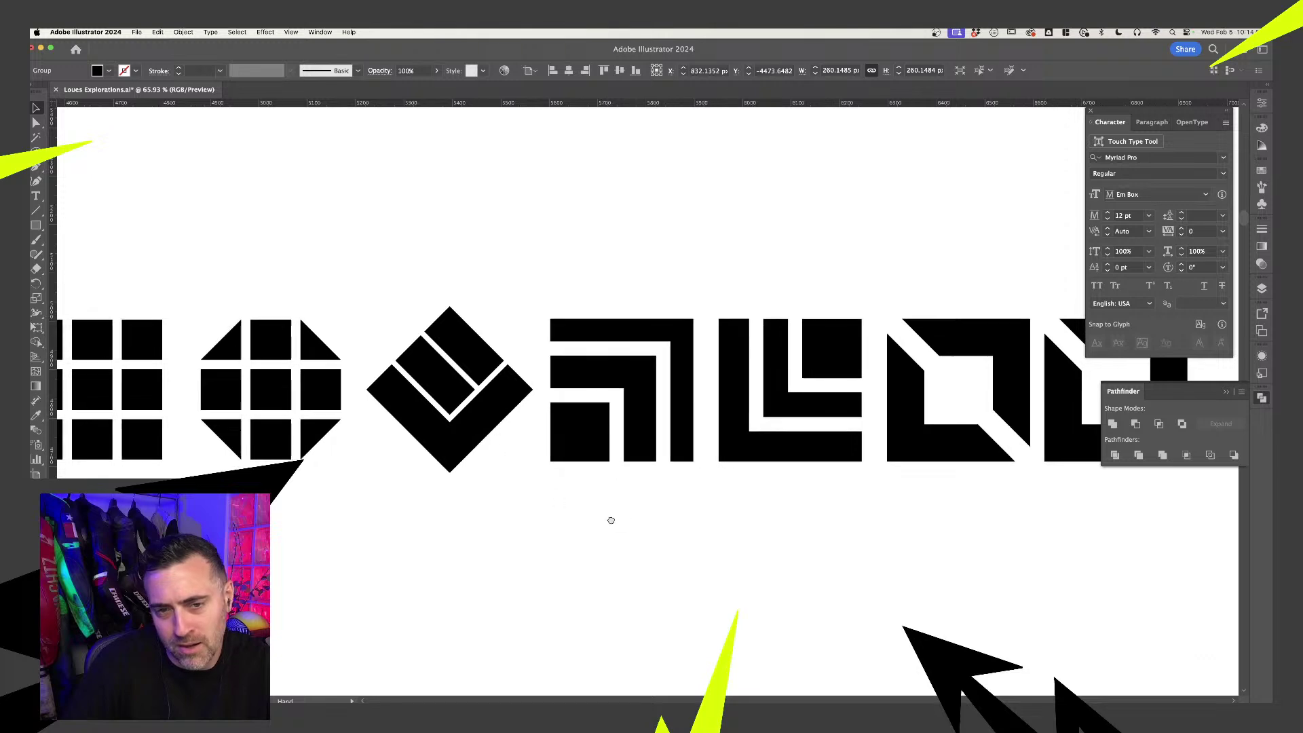
{"action": "left_click_drag", "start_coordinate": [611, 518], "coordinate": [449, 518]}
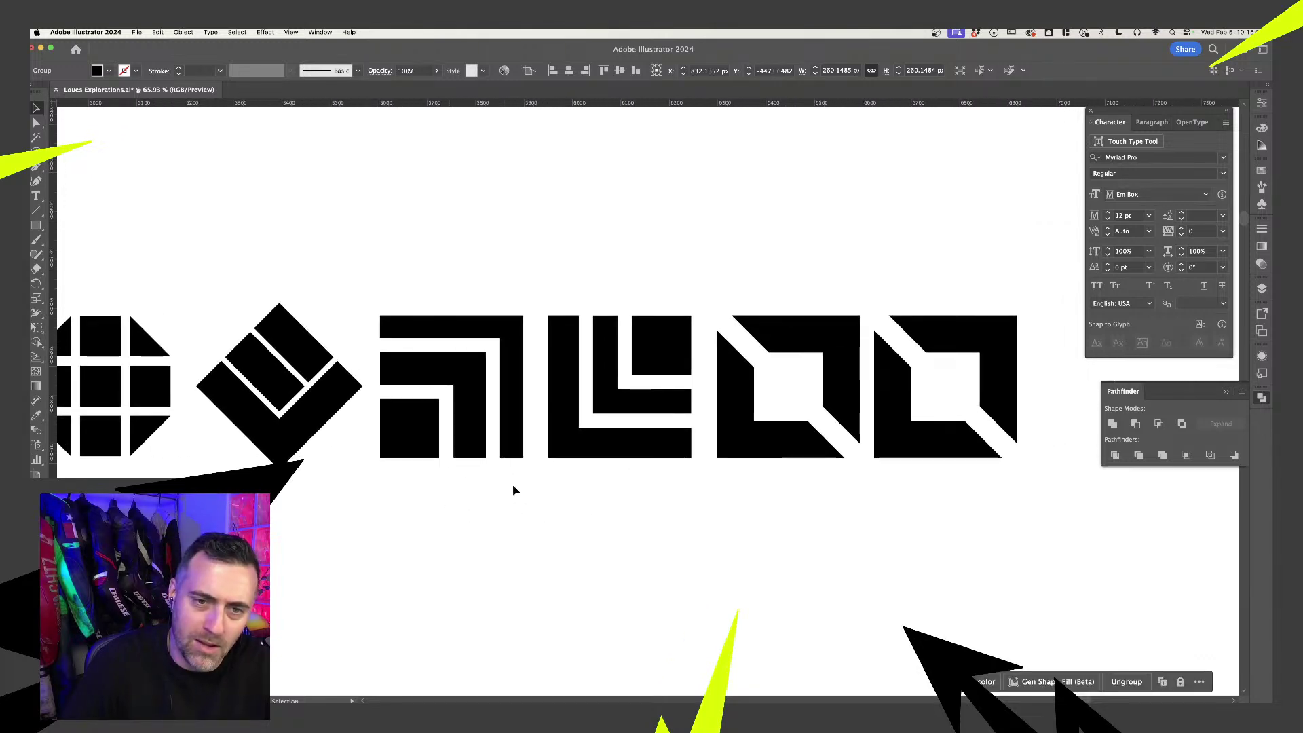
{"action": "left_click", "coordinate": [347, 328]}
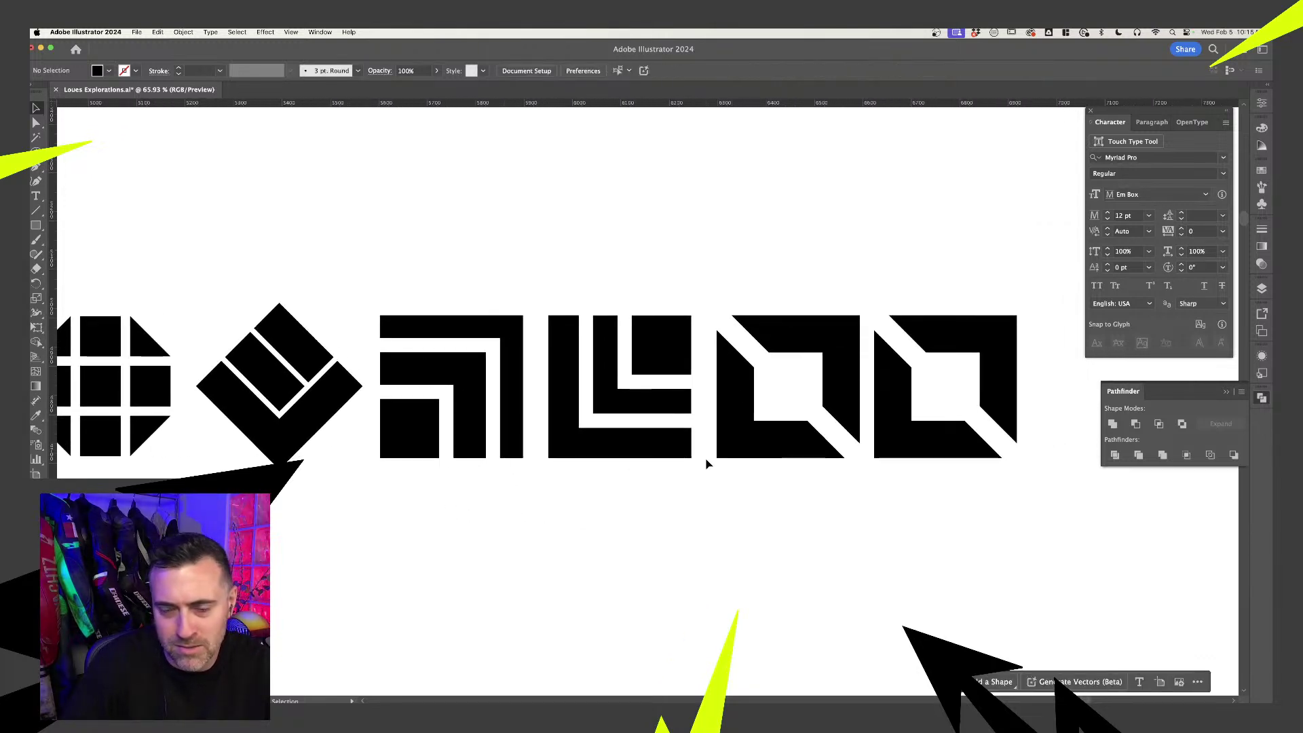
{"action": "left_click_drag", "start_coordinate": [661, 288], "coordinate": [523, 290]}
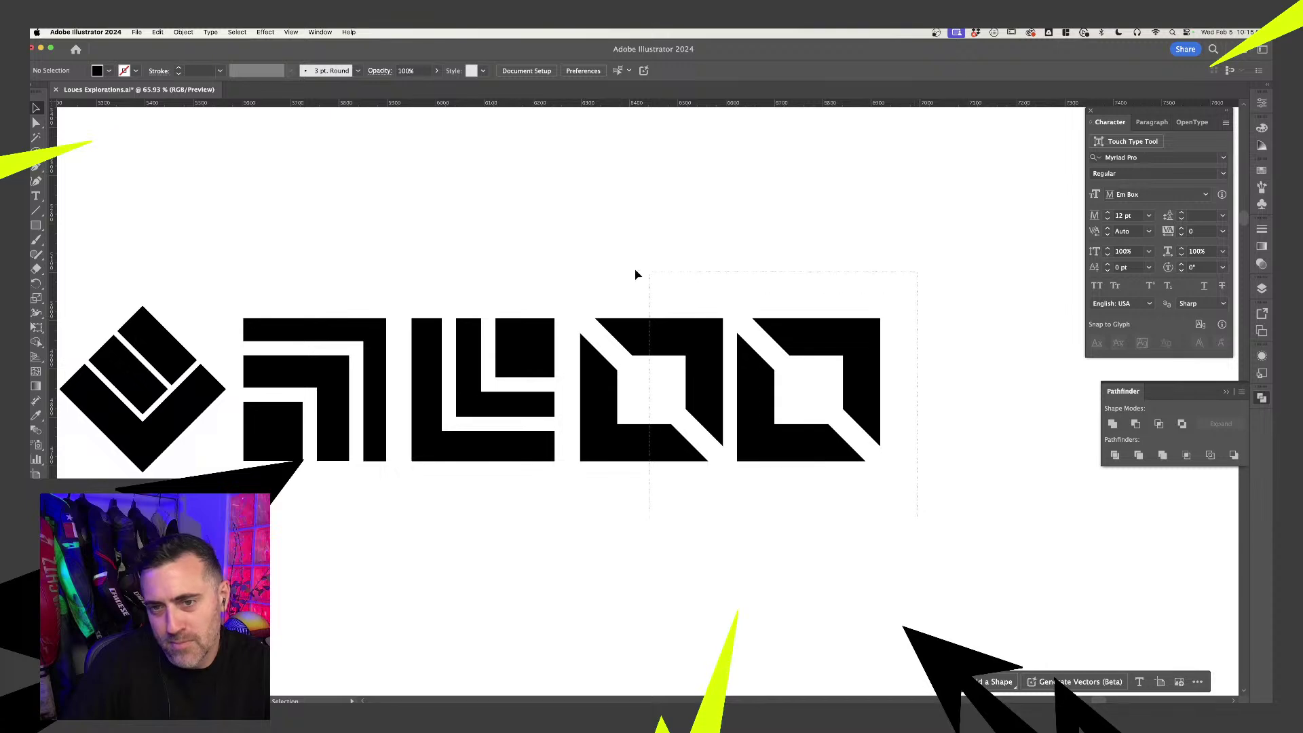
- Survey the full set of explorations and examine the framed L marks beside the interlocking L mark
{"action": "scroll", "coordinate": [808, 256], "scroll_direction": "down", "scroll_amount": 8}
{"action": "left_click_drag", "start_coordinate": [517, 532], "coordinate": [819, 432]}
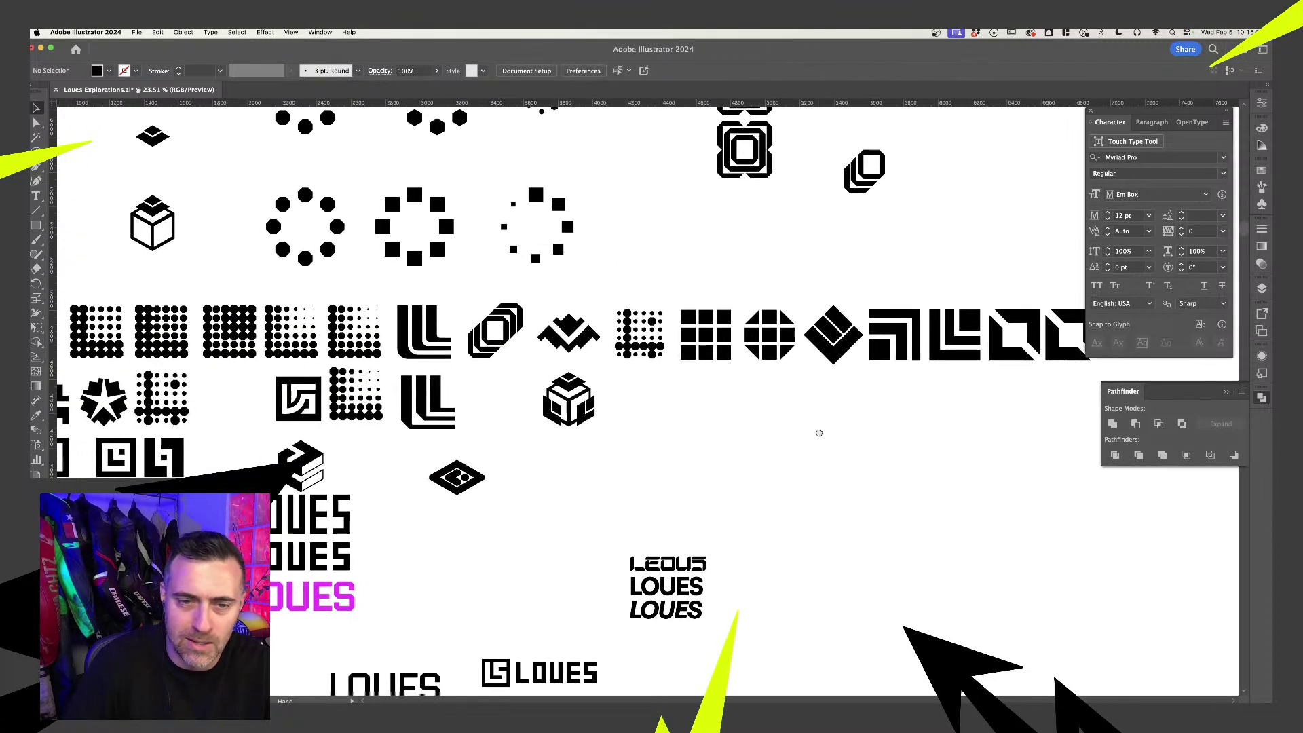
{"action": "left_click_drag", "start_coordinate": [688, 509], "coordinate": [838, 422]}
{"action": "left_click_drag", "start_coordinate": [338, 414], "coordinate": [512, 431]}
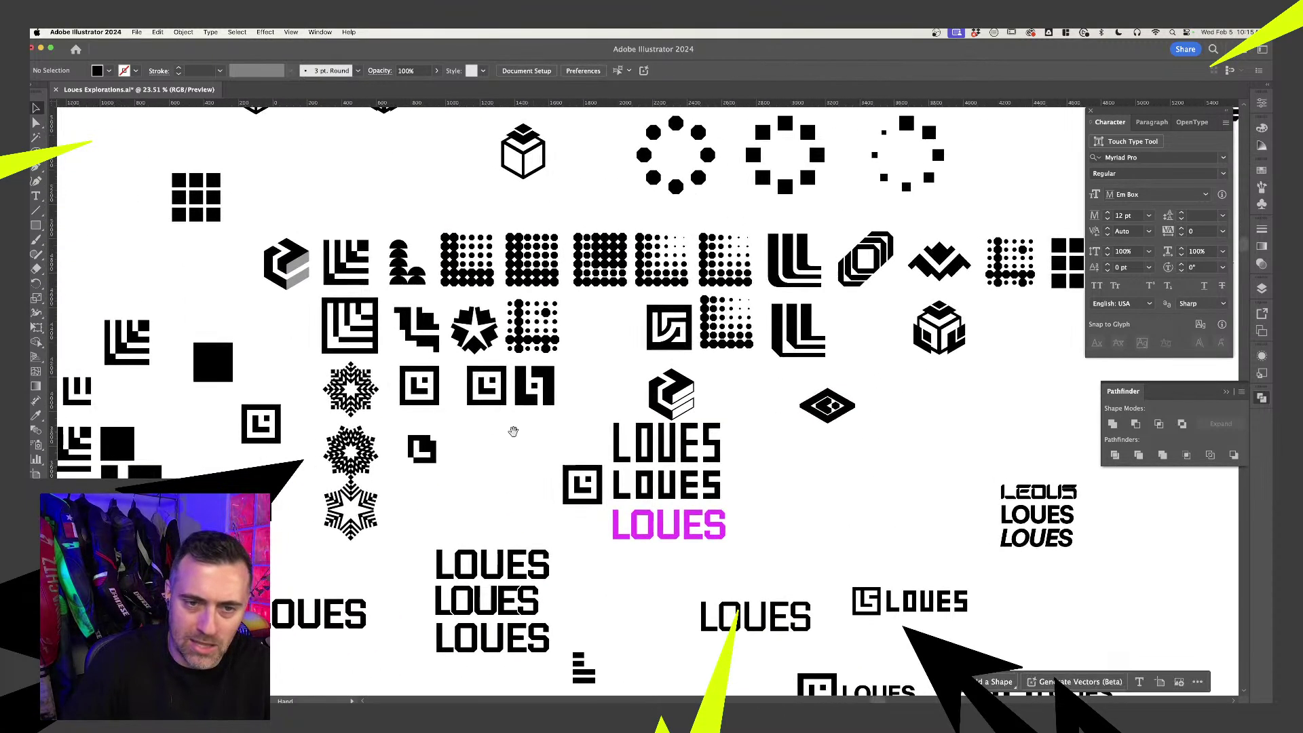
{"action": "scroll", "coordinate": [407, 388], "scroll_direction": "up", "scroll_amount": 10}
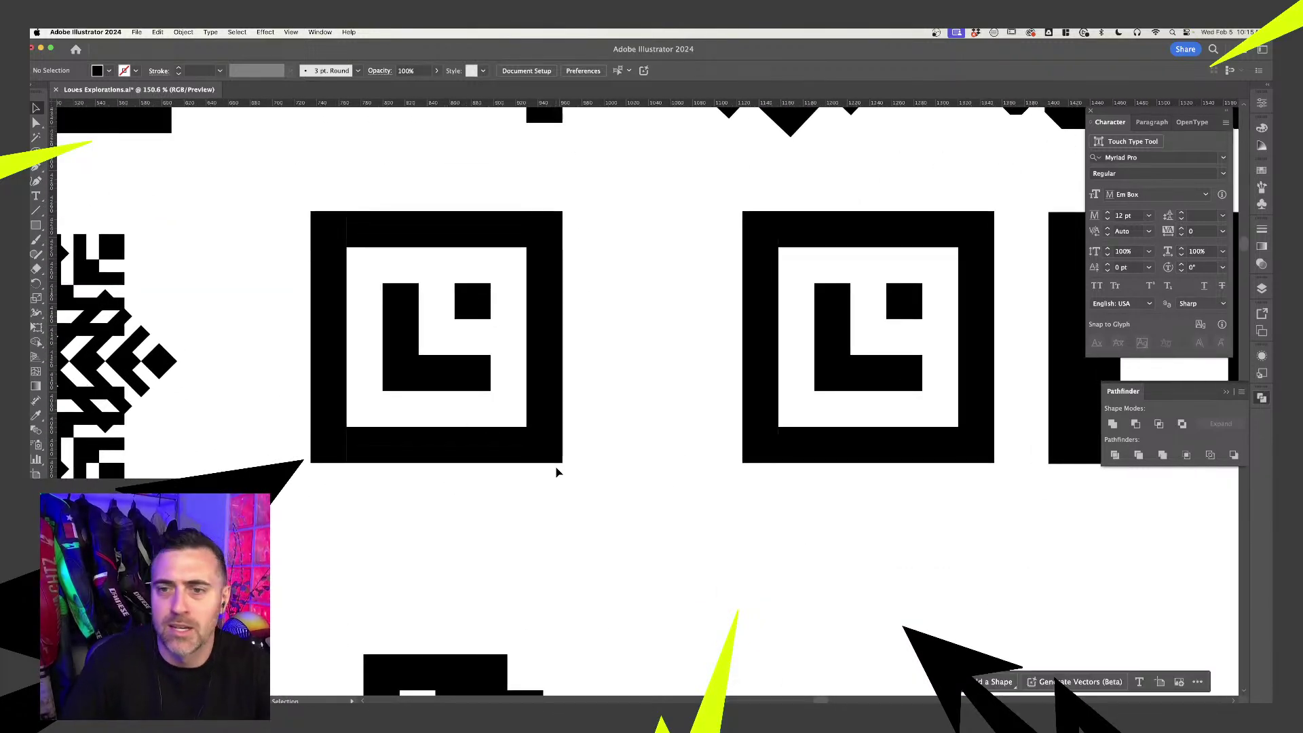
{"action": "scroll", "coordinate": [623, 442], "scroll_direction": "down", "scroll_amount": 3}
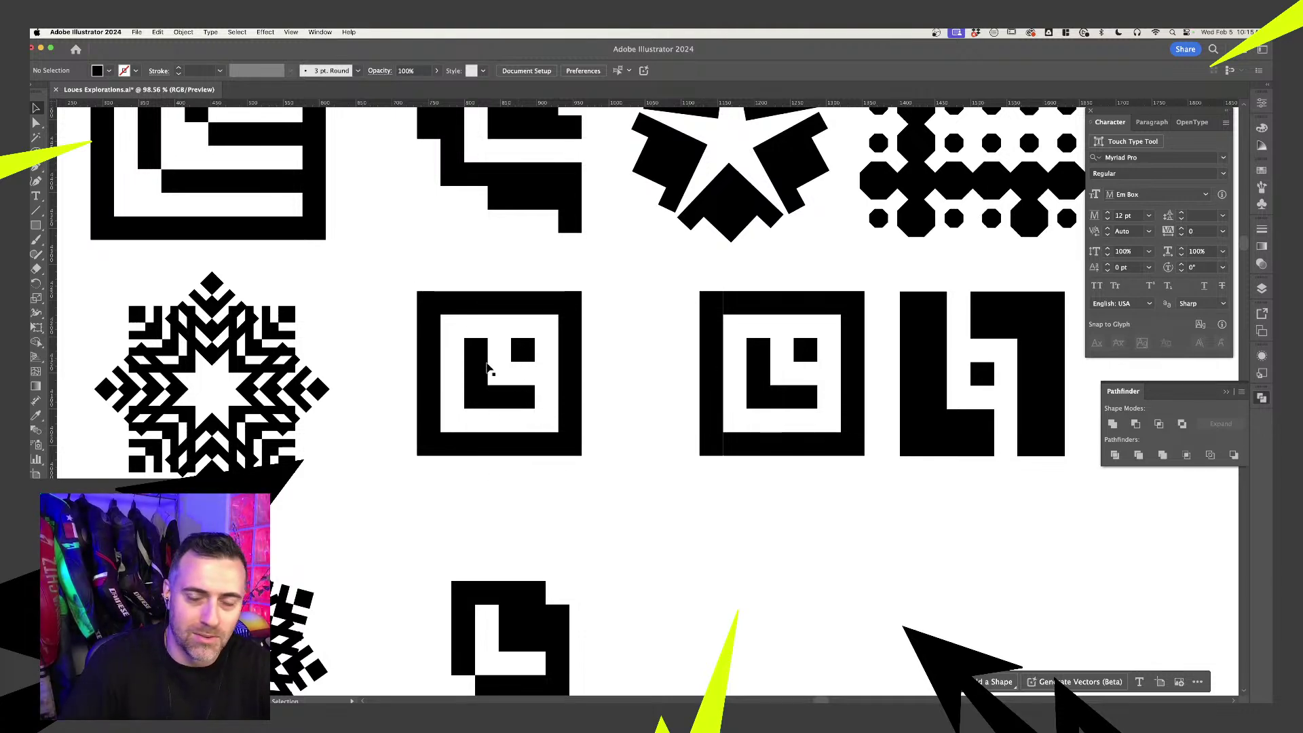
{"action": "scroll", "coordinate": [616, 410], "scroll_direction": "down", "scroll_amount": 3}
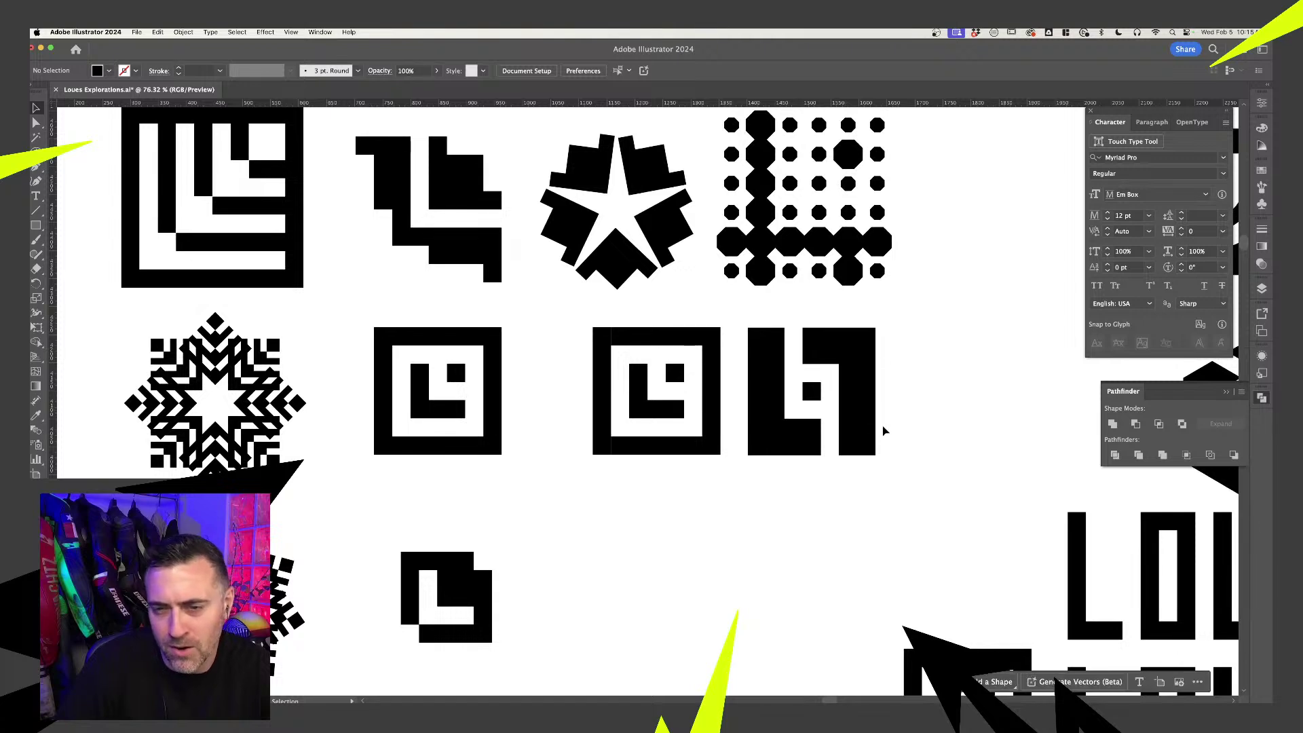
- Try tiling two copies of the interlocking L mark in a staggered pattern, and delete the copies
{"action": "left_click_drag", "start_coordinate": [795, 382], "coordinate": [932, 321]}
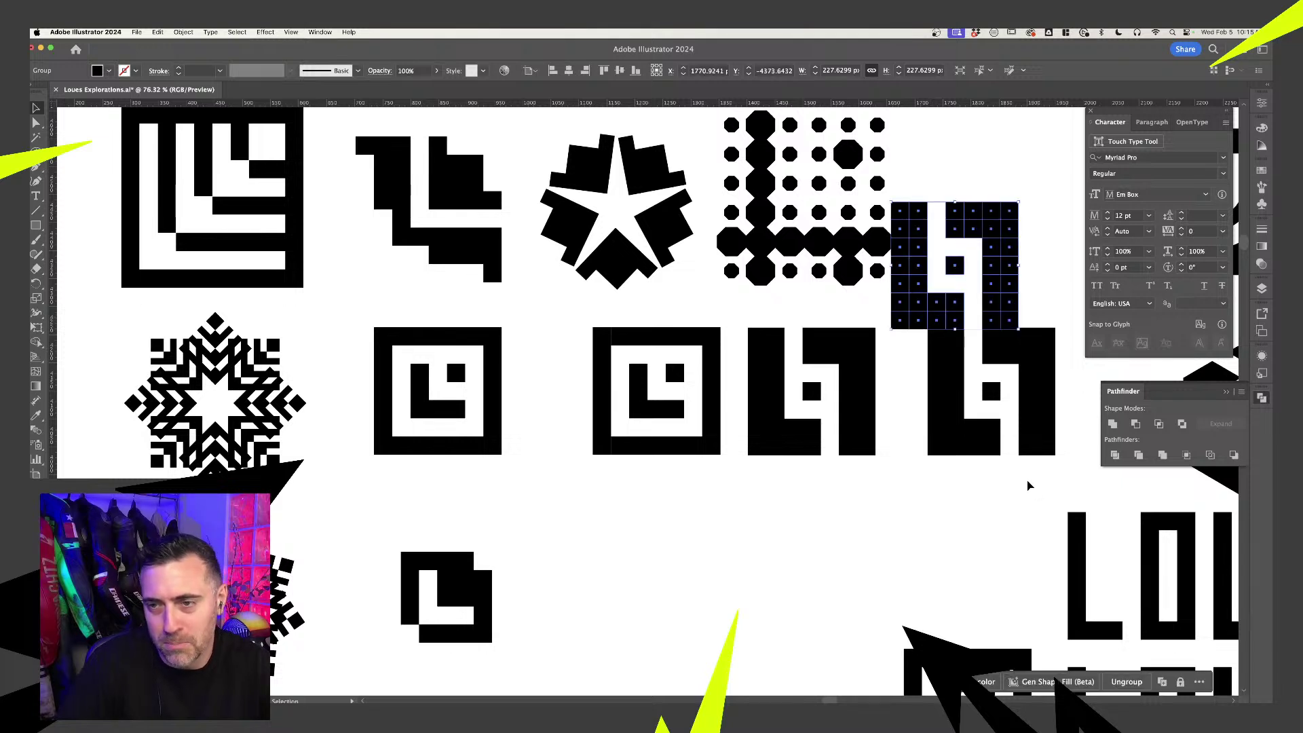
{"action": "left_click", "coordinate": [1028, 483]}
{"action": "left_click", "coordinate": [948, 227]}
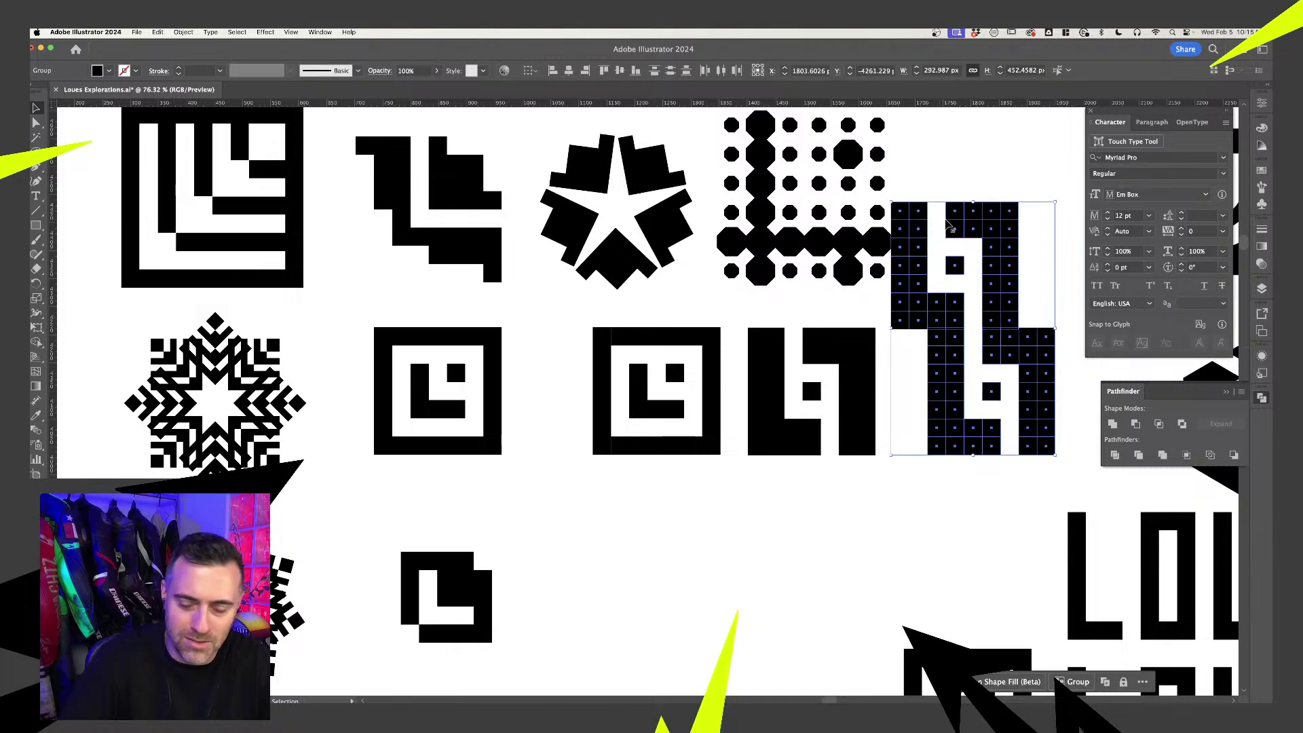
{"action": "key", "text": "Delete"}
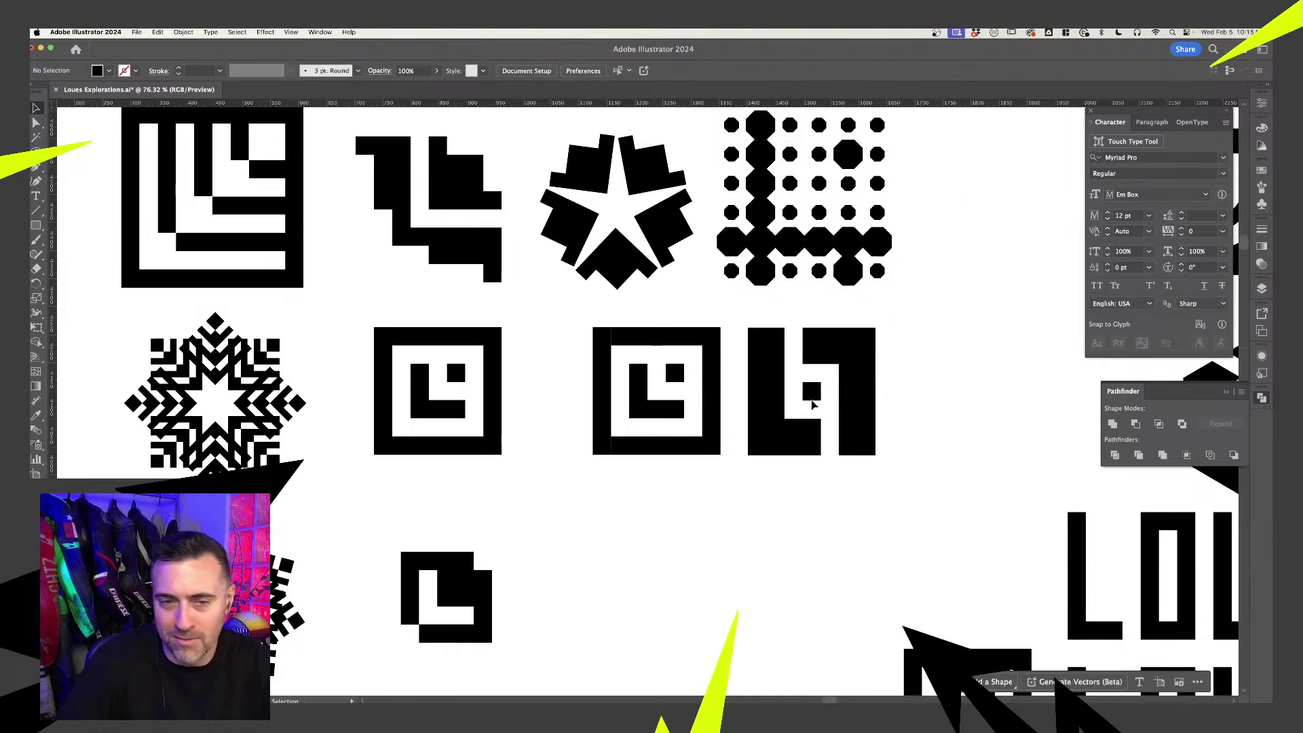
- Select the framed L lockup above the magenta LOUES wordmark and inspect the square modules that build its symbol and letters
{"action": "scroll", "coordinate": [561, 497], "scroll_direction": "down", "scroll_amount": 5}
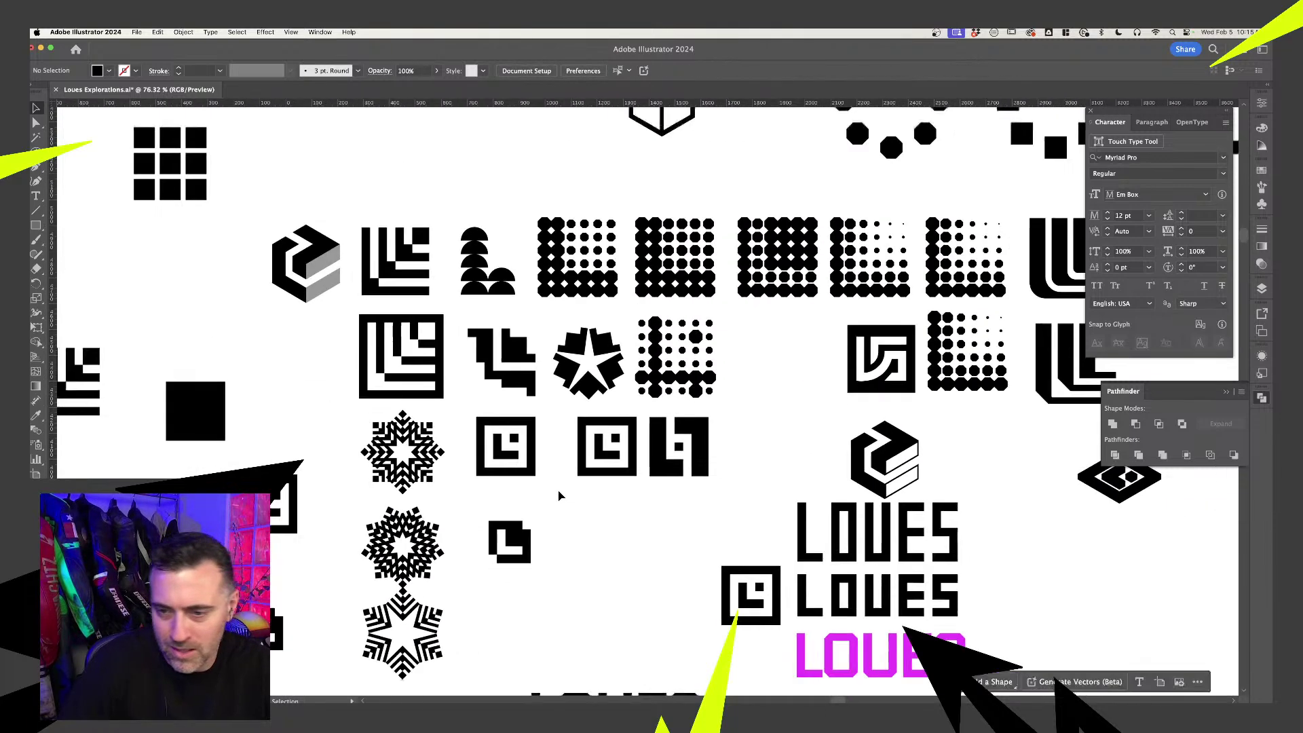
{"action": "scroll", "coordinate": [561, 496], "scroll_direction": "down", "scroll_amount": 5}
{"action": "scroll", "coordinate": [560, 497], "scroll_direction": "right", "scroll_amount": 4}
{"action": "left_click", "coordinate": [583, 302]}
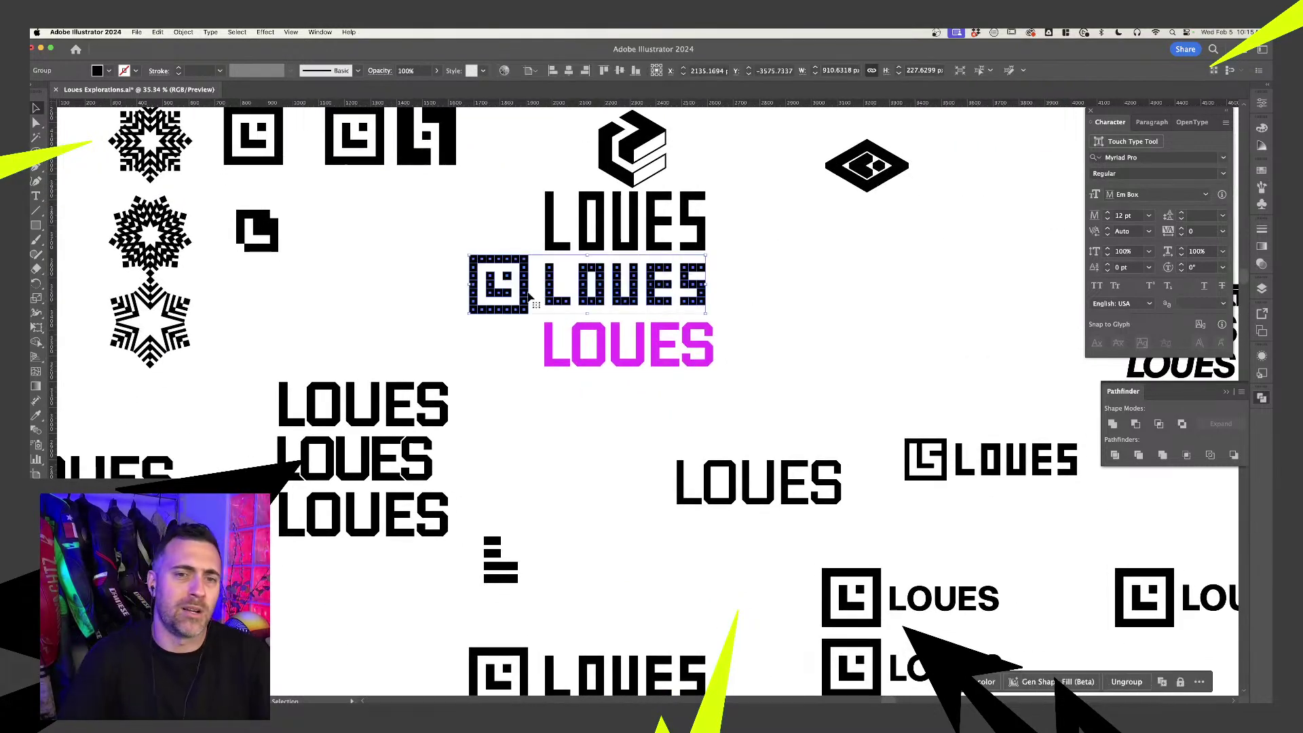
{"action": "scroll", "coordinate": [528, 299], "scroll_direction": "up", "scroll_amount": 7}
{"action": "scroll", "coordinate": [528, 299], "scroll_direction": "up", "scroll_amount": 3}
{"action": "scroll", "coordinate": [528, 299], "scroll_direction": "right", "scroll_amount": 3}
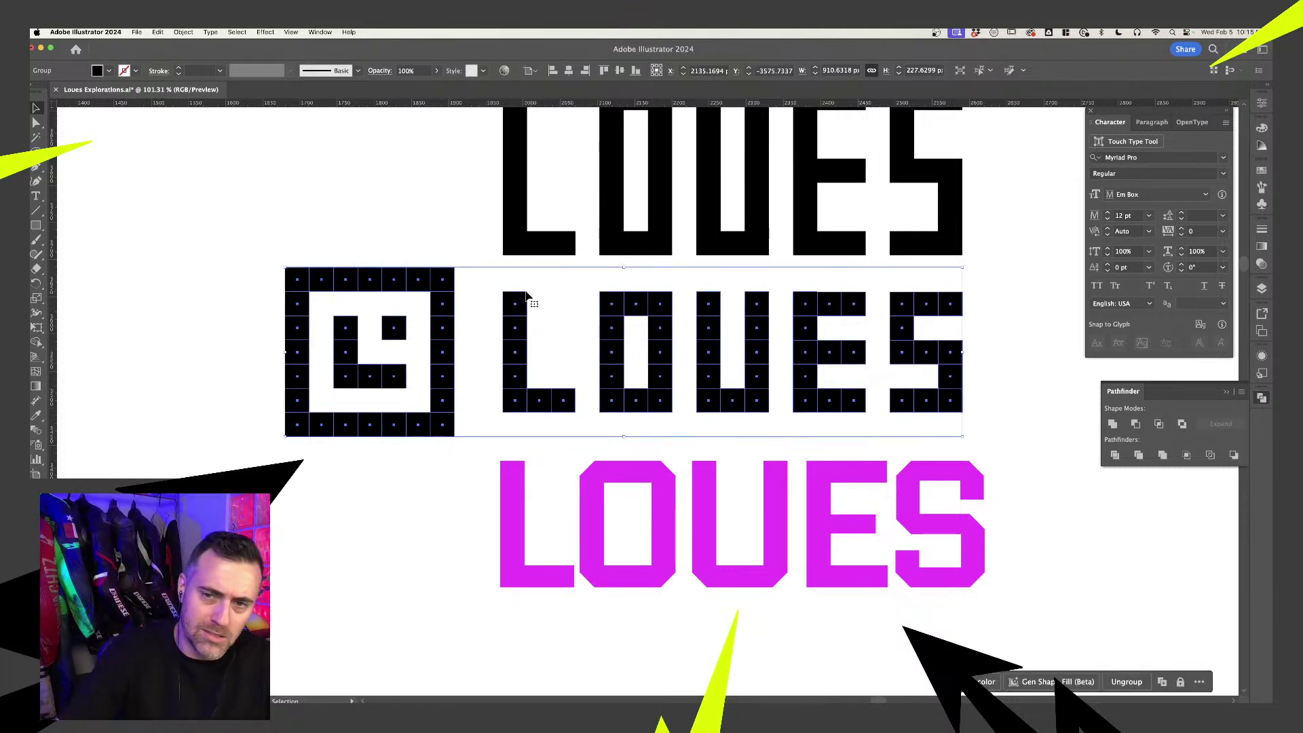
- Try overlaying the tall LOUES wordmark on the framed L lockup below it, undo the changes, and clear the selection
{"action": "scroll", "coordinate": [618, 319], "scroll_direction": "down", "scroll_amount": 4}
{"action": "left_click", "coordinate": [575, 240]}
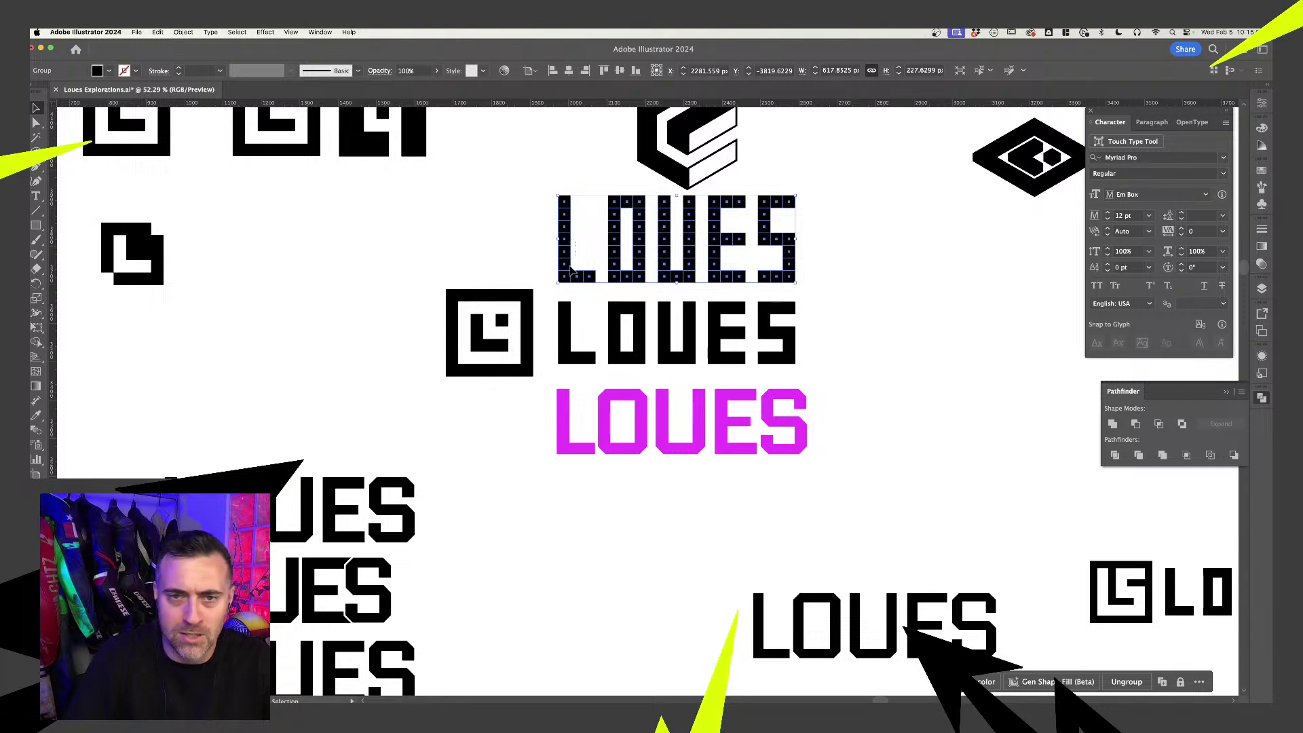
{"action": "left_click_drag", "start_coordinate": [569, 273], "coordinate": [566, 233]}
{"action": "left_click", "coordinate": [517, 299], "text": "shift"}
{"action": "key", "text": "super+z"}
{"action": "key", "text": "super+z"}
{"action": "key", "text": "super+z"}
{"action": "key", "text": "super+z"}
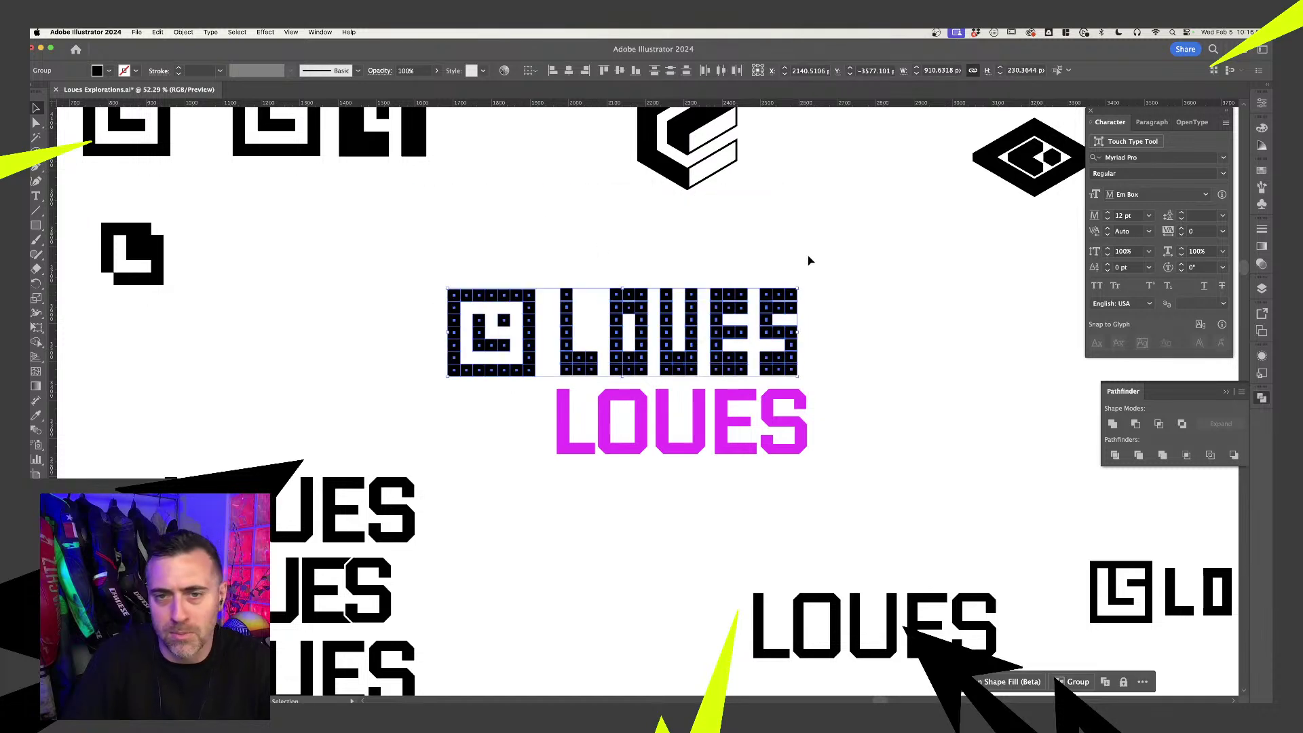
{"action": "left_click", "coordinate": [848, 317]}
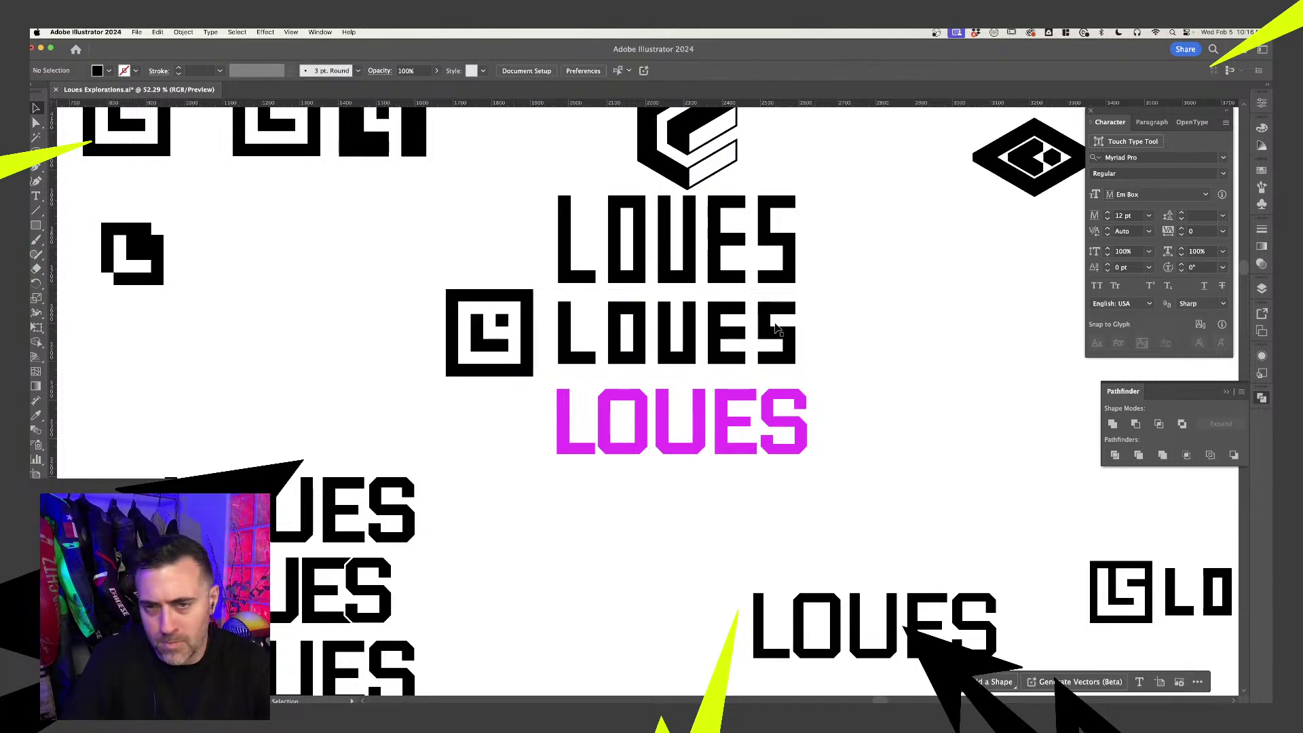
- Check the font of the first wordmark in the stacked LOUES column and compare it with the surrounding wordmarks and lockups
{"action": "scroll", "coordinate": [782, 328], "scroll_direction": "down", "scroll_amount": 3}
{"action": "scroll", "coordinate": [784, 329], "scroll_direction": "down", "scroll_amount": 5}
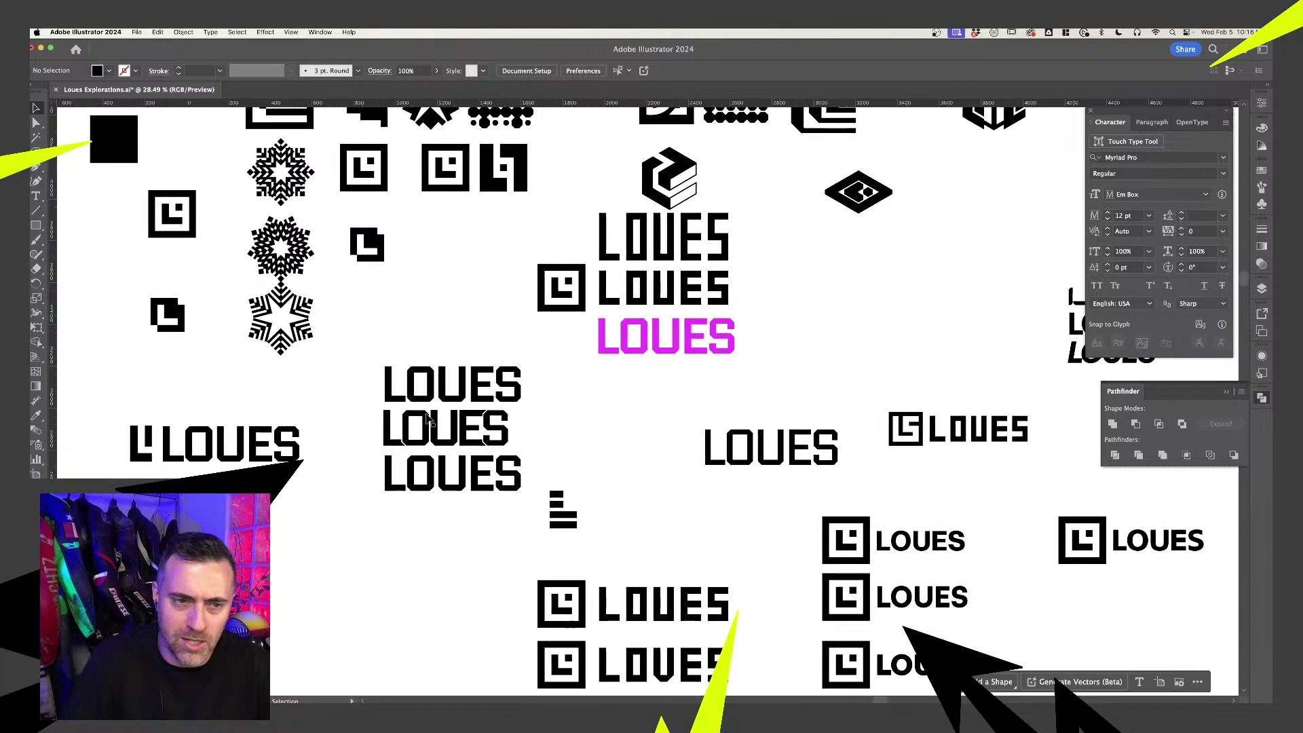
{"action": "scroll", "coordinate": [515, 396], "scroll_direction": "up", "scroll_amount": 1}
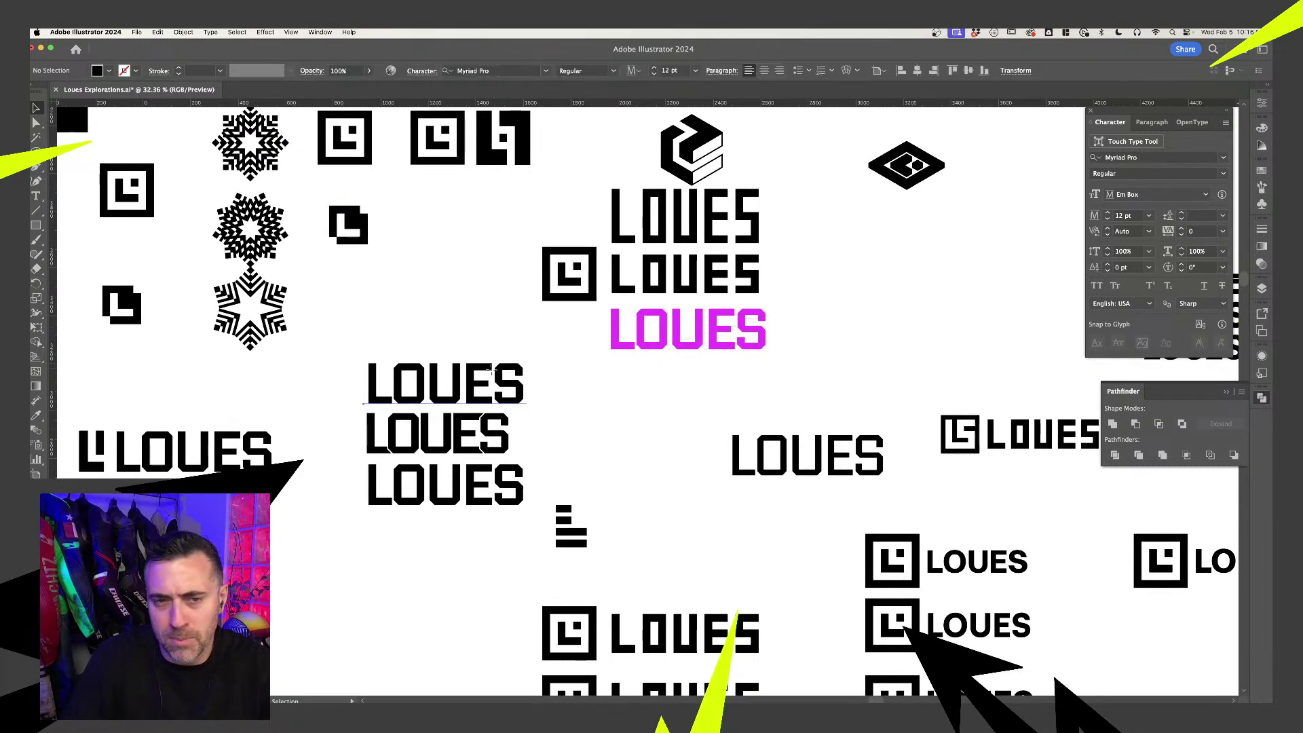
{"action": "left_click_drag", "start_coordinate": [590, 388], "coordinate": [516, 384]}
{"action": "scroll", "coordinate": [608, 401], "scroll_direction": "right", "scroll_amount": 3}
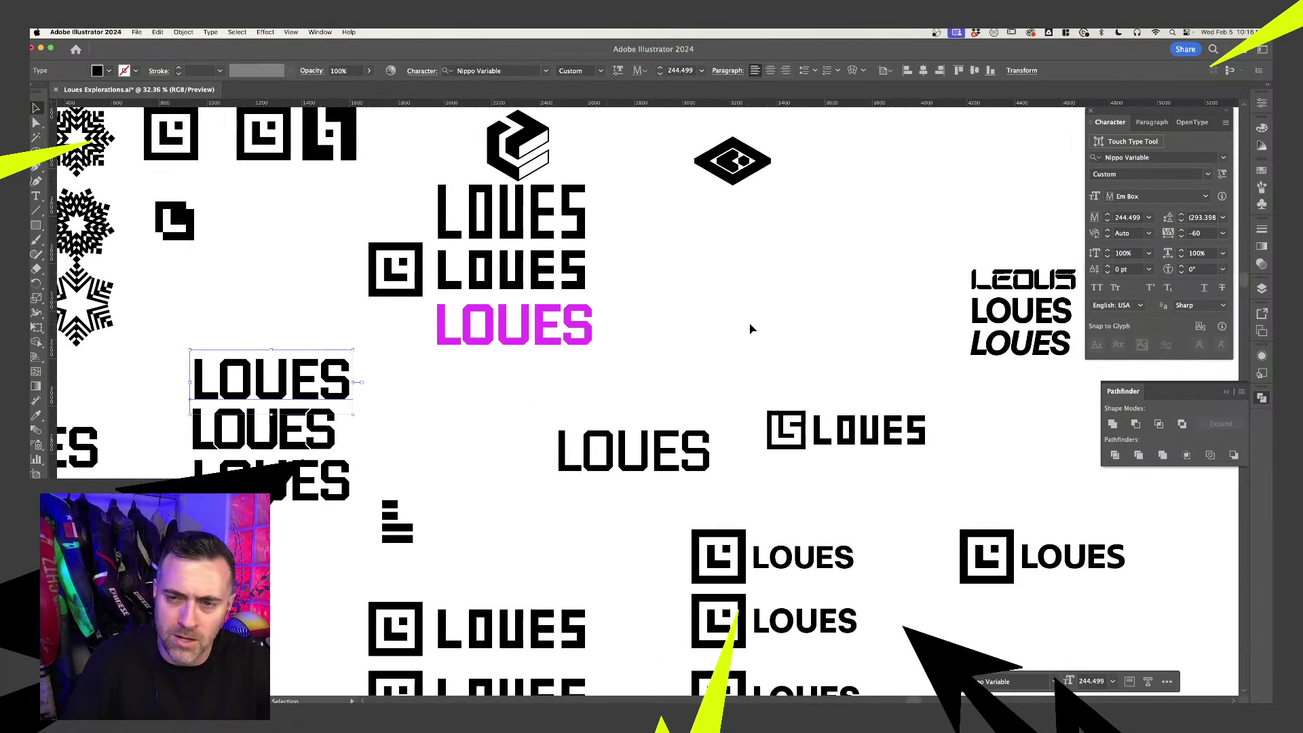
{"action": "scroll", "coordinate": [751, 329], "scroll_direction": "down", "scroll_amount": 2}
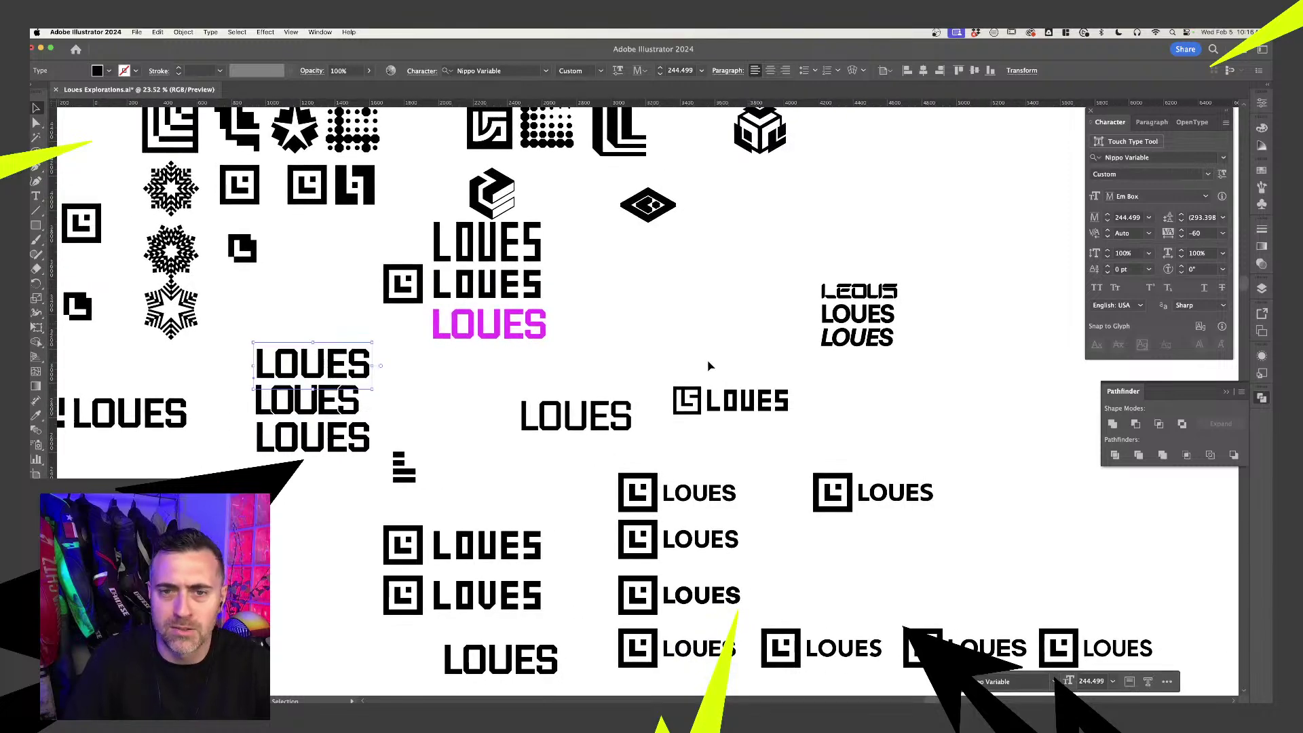
{"action": "left_click", "coordinate": [694, 367]}
- Copy the framed LS symbol from its LOUES lockup into the second row of marks, beside the dotted L, and enlarge it
{"action": "left_click_drag", "start_coordinate": [687, 400], "coordinate": [431, 125]}
{"action": "scroll", "coordinate": [430, 125], "scroll_direction": "up", "scroll_amount": 4}
{"action": "mouse_move", "coordinate": [436, 236]}
{"action": "left_mouse_down"}
{"action": "mouse_move", "coordinate": [448, 230]}
{"action": "mouse_move", "coordinate": [437, 247]}
{"action": "left_mouse_up"}
{"action": "left_click", "coordinate": [441, 305]}
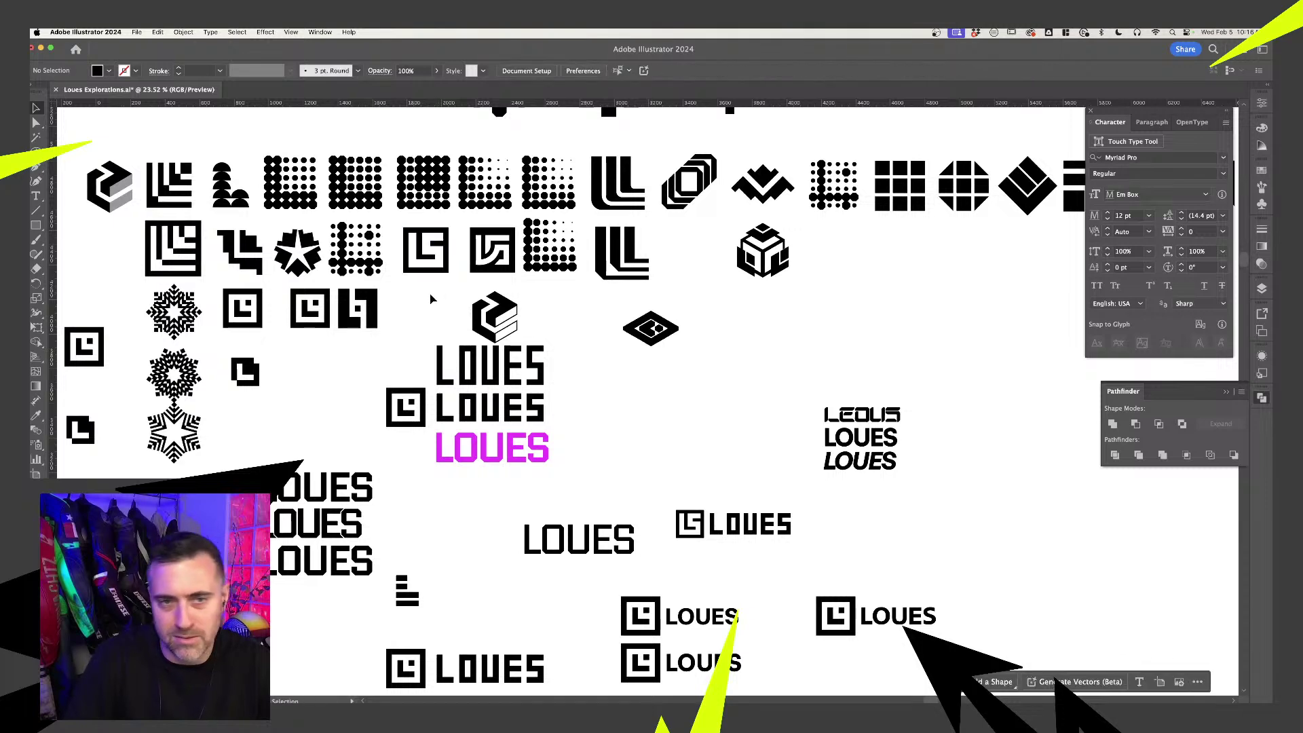
- Review the LOUES wordmark variations and the framed L lockups below them, down to the separate lockup under the last row
{"action": "scroll", "coordinate": [436, 299], "scroll_direction": "up", "scroll_amount": 2}
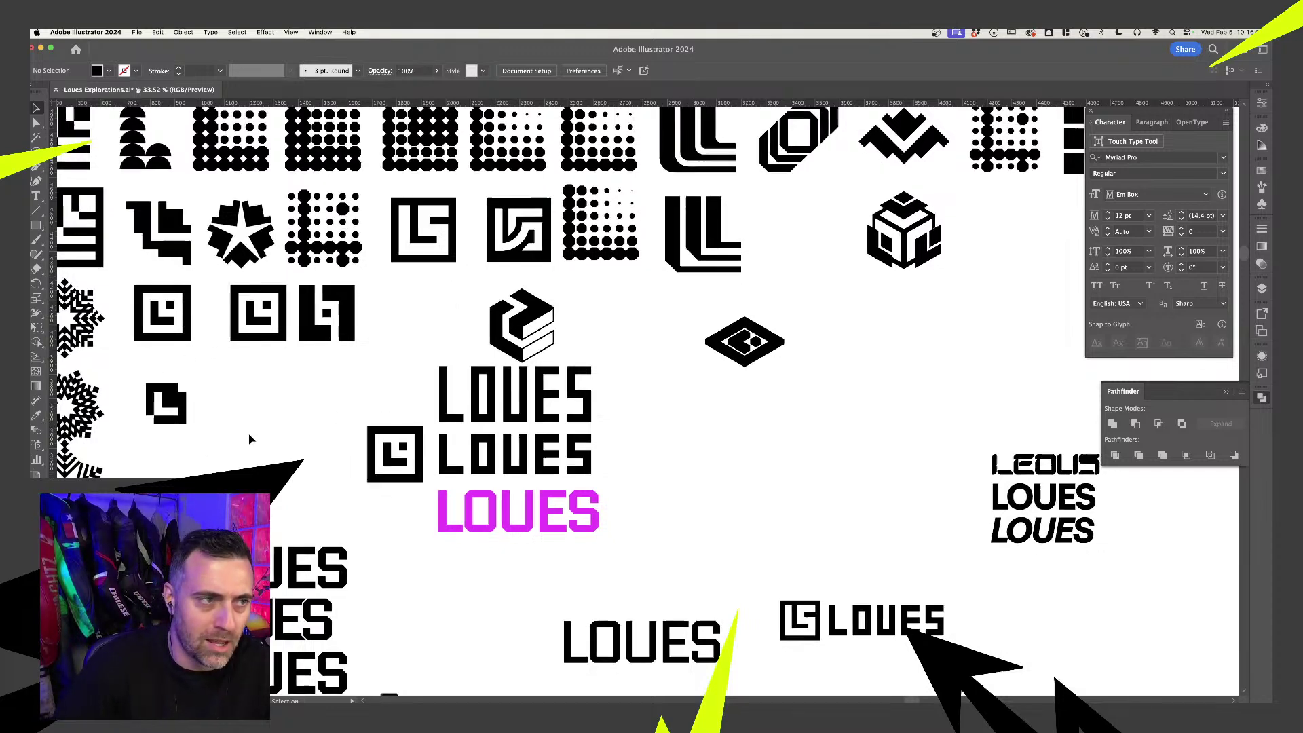
{"action": "scroll", "coordinate": [248, 434], "scroll_direction": "down", "scroll_amount": 3}
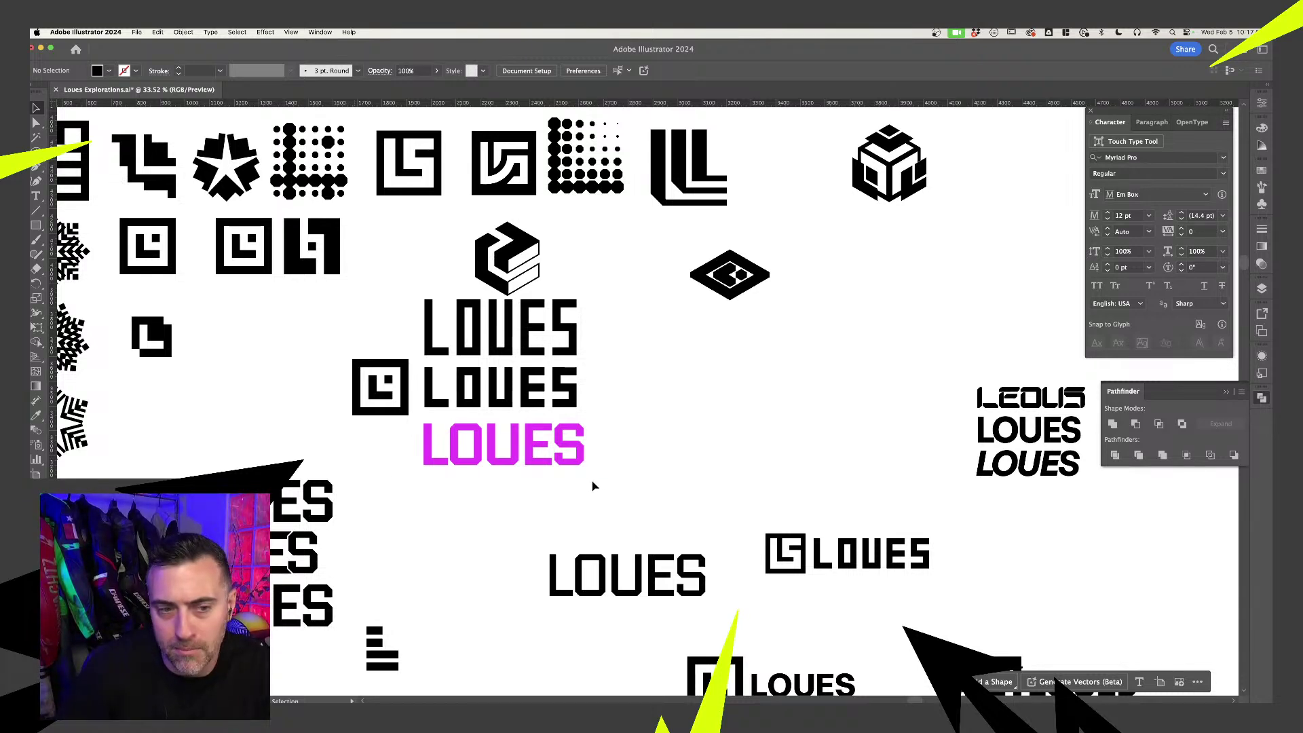
{"action": "scroll", "coordinate": [509, 559], "scroll_direction": "down", "scroll_amount": 5}
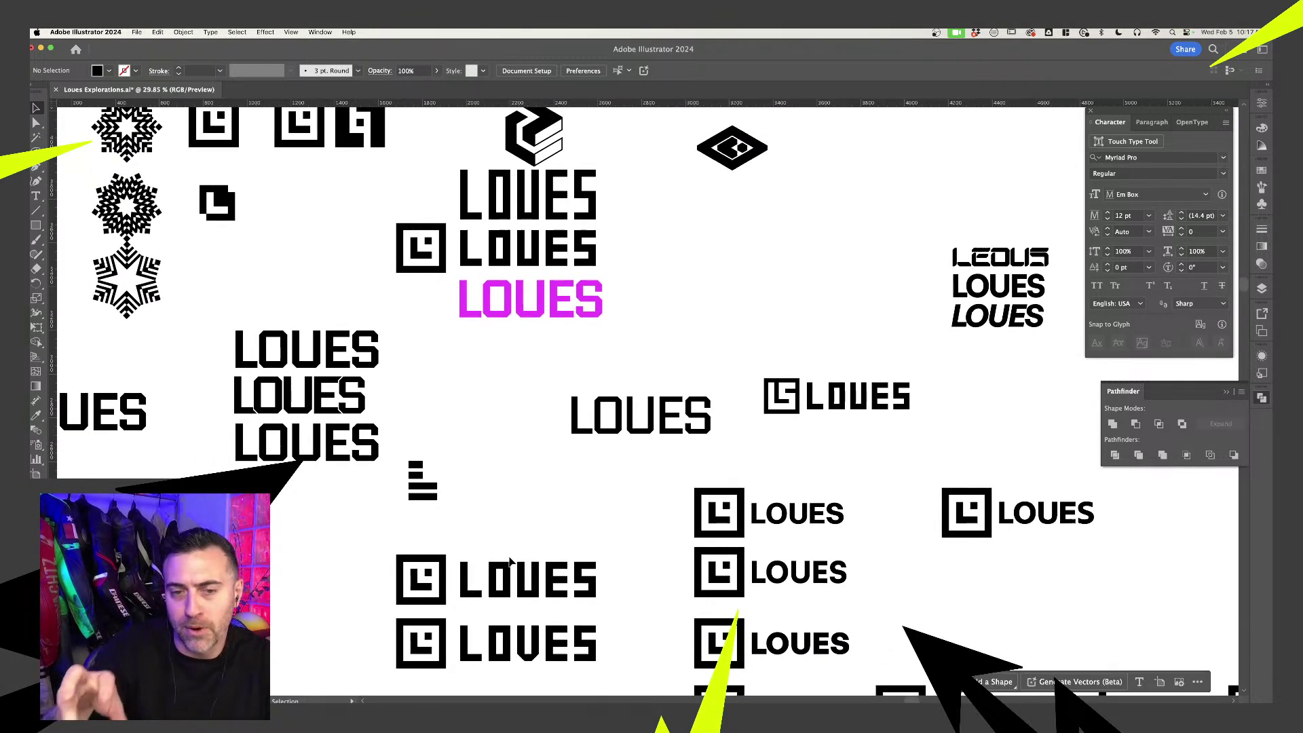
{"action": "scroll", "coordinate": [509, 560], "scroll_direction": "down", "scroll_amount": 6}
{"action": "scroll", "coordinate": [509, 561], "scroll_direction": "right", "scroll_amount": 3}
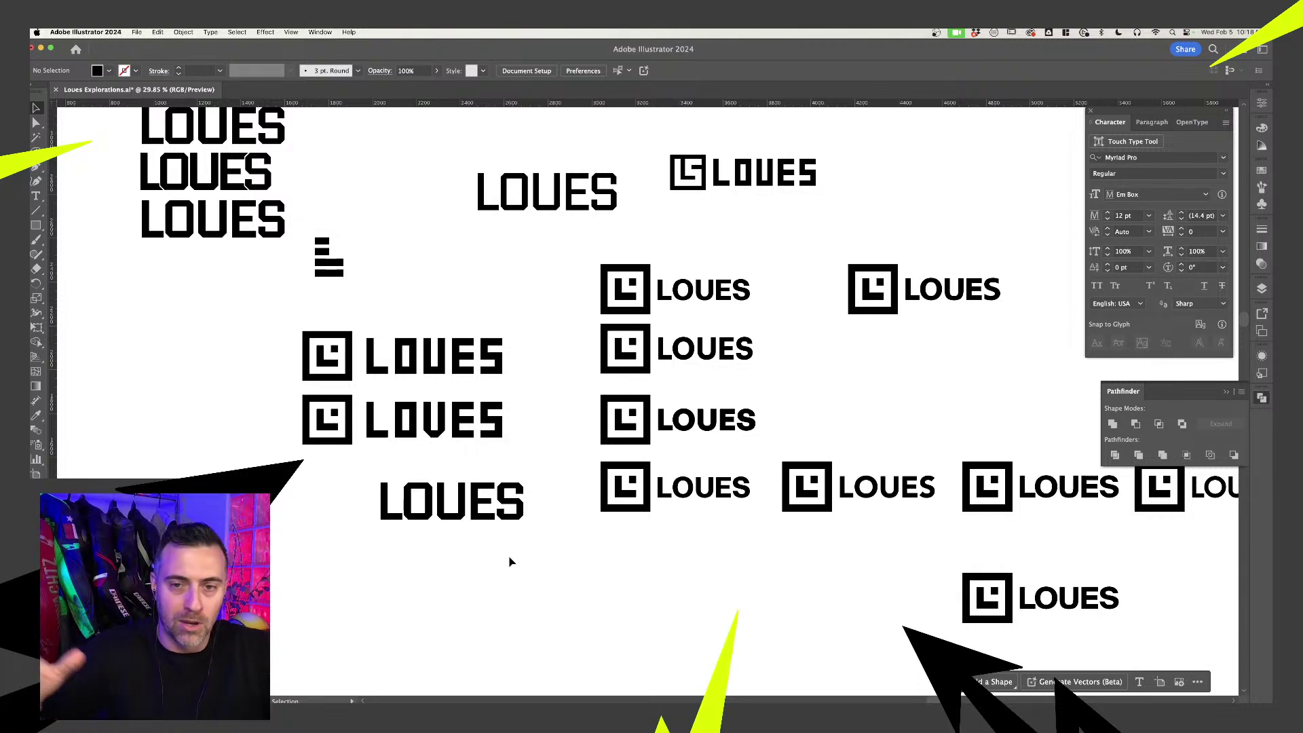
{"action": "scroll", "coordinate": [789, 464], "scroll_direction": "down", "scroll_amount": 3}
{"action": "scroll", "coordinate": [789, 464], "scroll_direction": "right", "scroll_amount": 4}
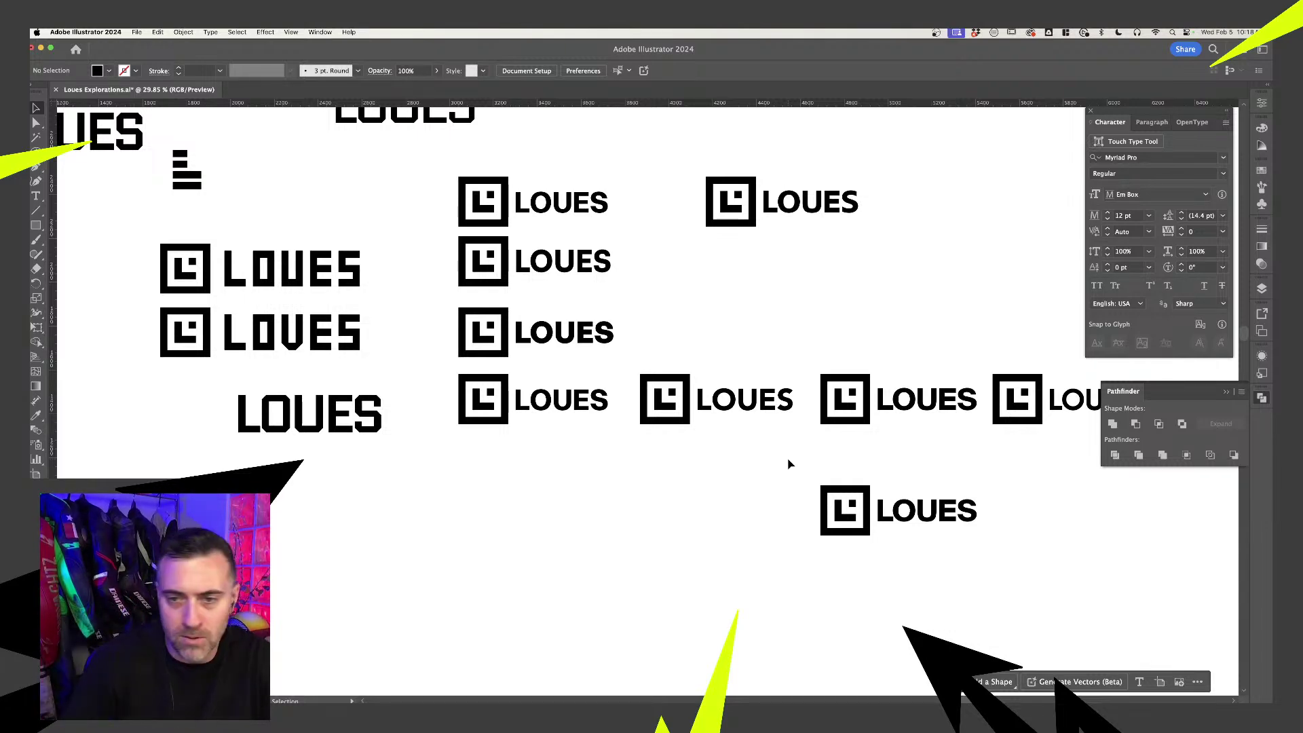
{"action": "scroll", "coordinate": [792, 466], "scroll_direction": "down", "scroll_amount": 2}
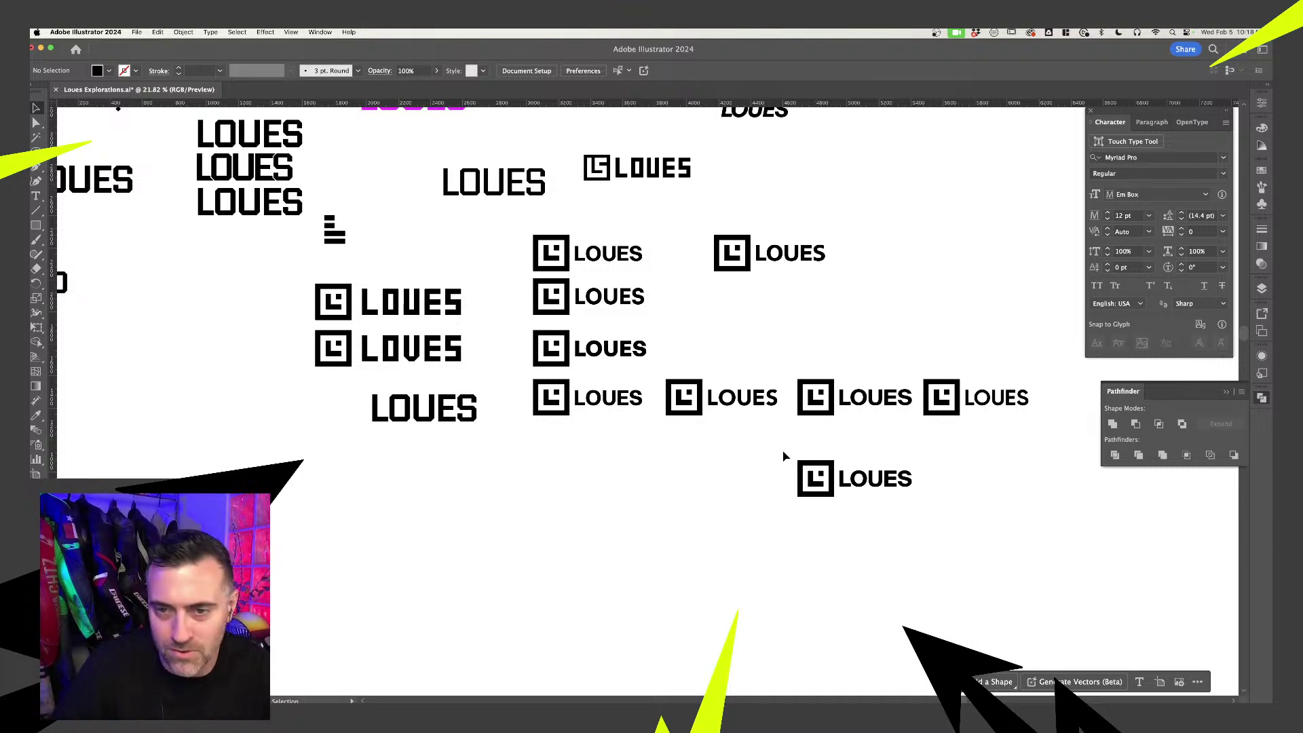
- Compare the typefaces in the last row of framed L lockups with the separate lockup beneath it
{"action": "scroll", "coordinate": [763, 438], "scroll_direction": "up", "scroll_amount": 5}
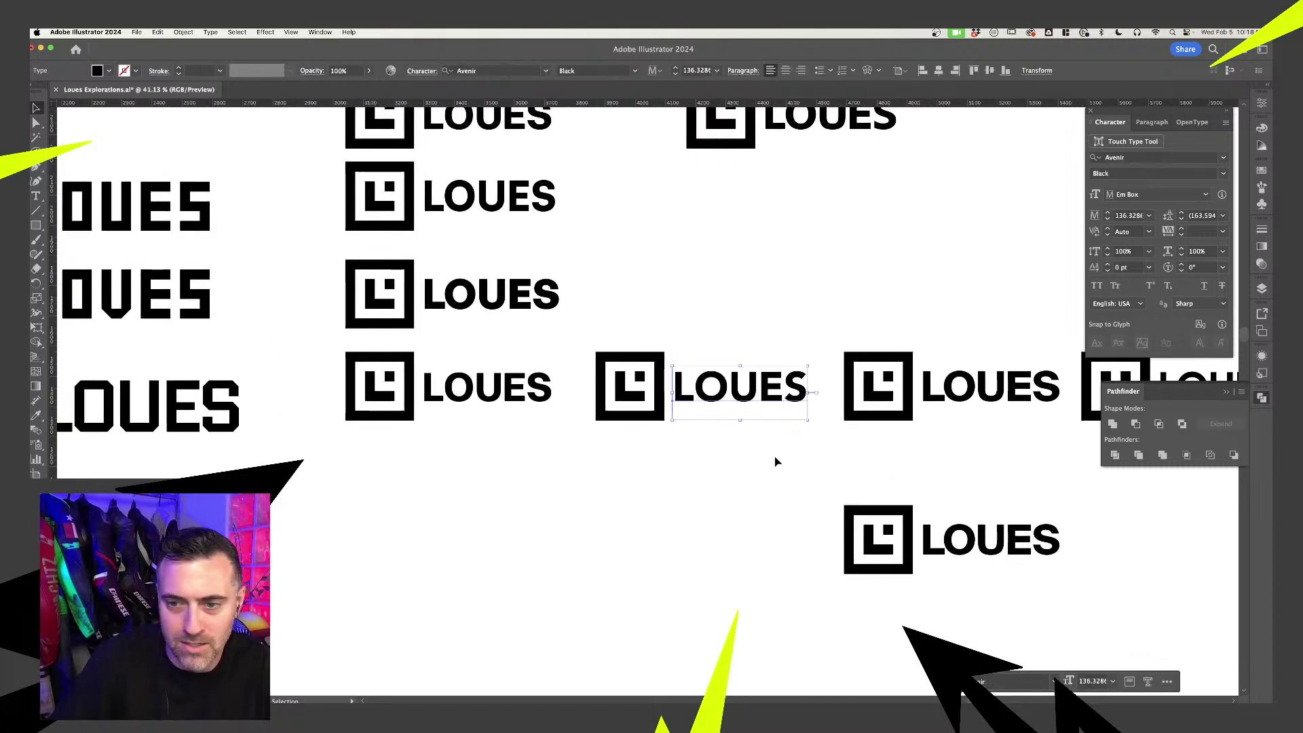
{"action": "scroll", "coordinate": [774, 456], "scroll_direction": "down", "scroll_amount": 5}
{"action": "scroll", "coordinate": [807, 479], "scroll_direction": "right", "scroll_amount": 3}
{"action": "scroll", "coordinate": [807, 479], "scroll_direction": "down", "scroll_amount": 6}
{"action": "scroll", "coordinate": [823, 395], "scroll_direction": "up", "scroll_amount": 5}
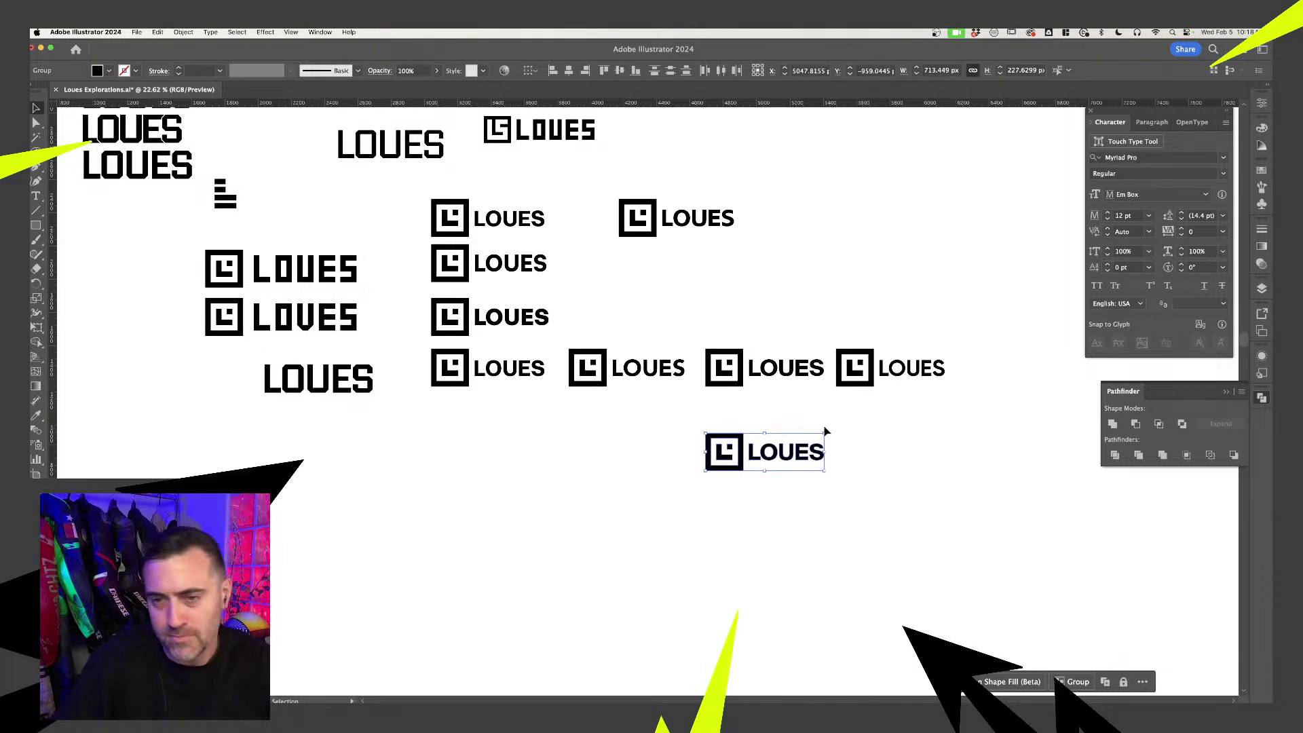
{"action": "scroll", "coordinate": [840, 432], "scroll_direction": "up", "scroll_amount": 2}
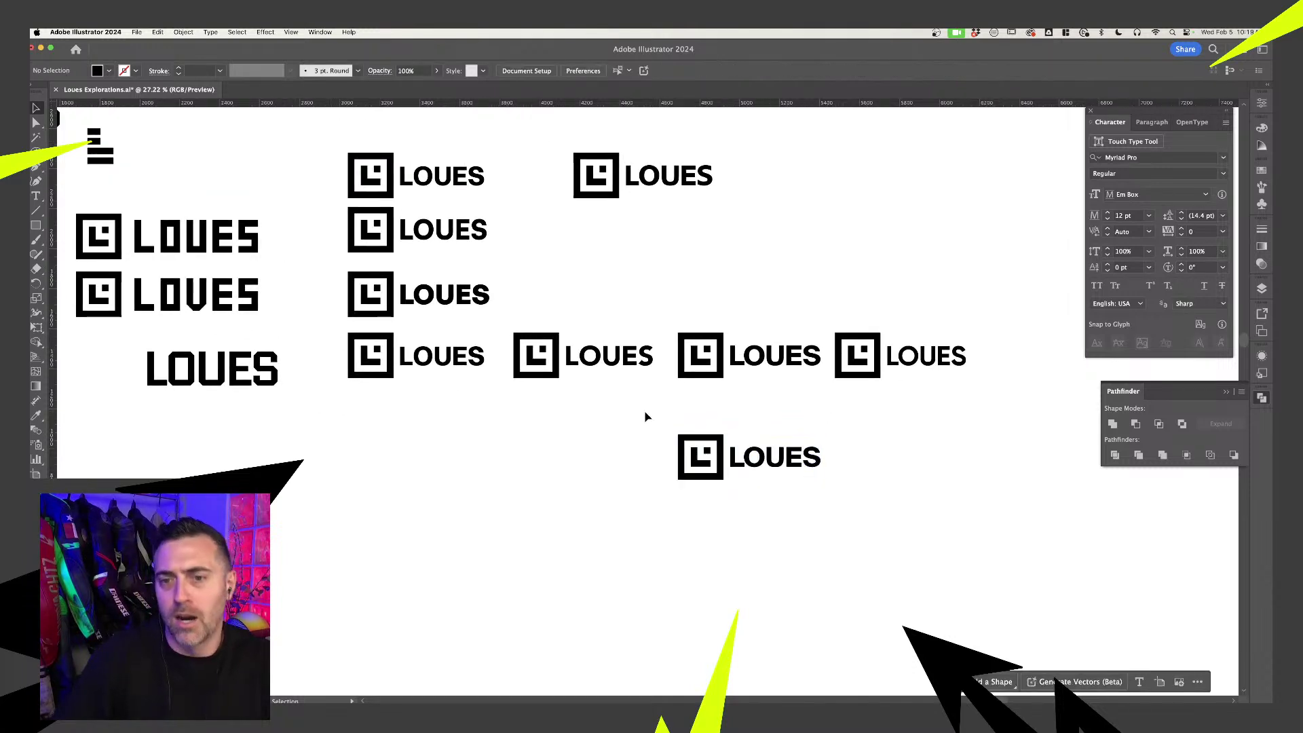
- Select the framed L symbol in the separate LOUES lockup beneath the last row for a closer look
{"action": "scroll", "coordinate": [733, 447], "scroll_direction": "up", "scroll_amount": 3}
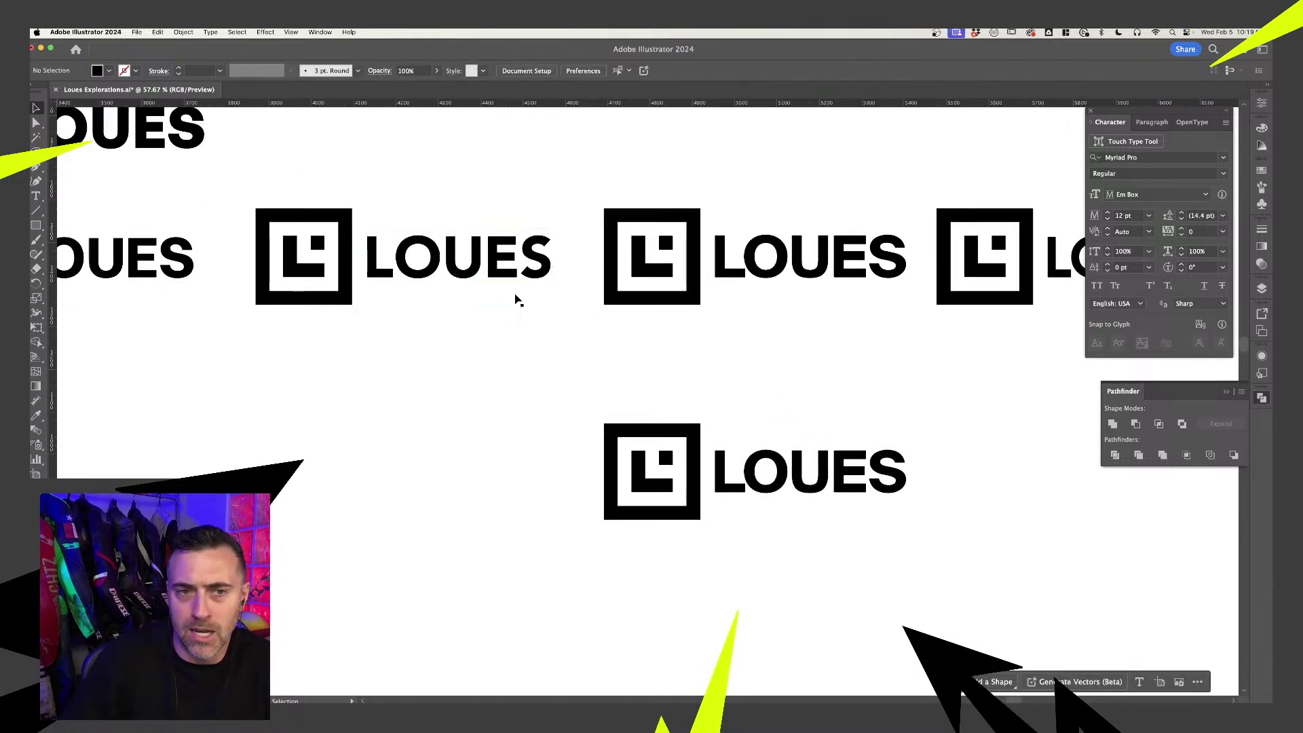
{"action": "scroll", "coordinate": [722, 425], "scroll_direction": "up", "scroll_amount": 2}
{"action": "scroll", "coordinate": [723, 426], "scroll_direction": "up", "scroll_amount": 2}
{"action": "left_click", "coordinate": [651, 472]}
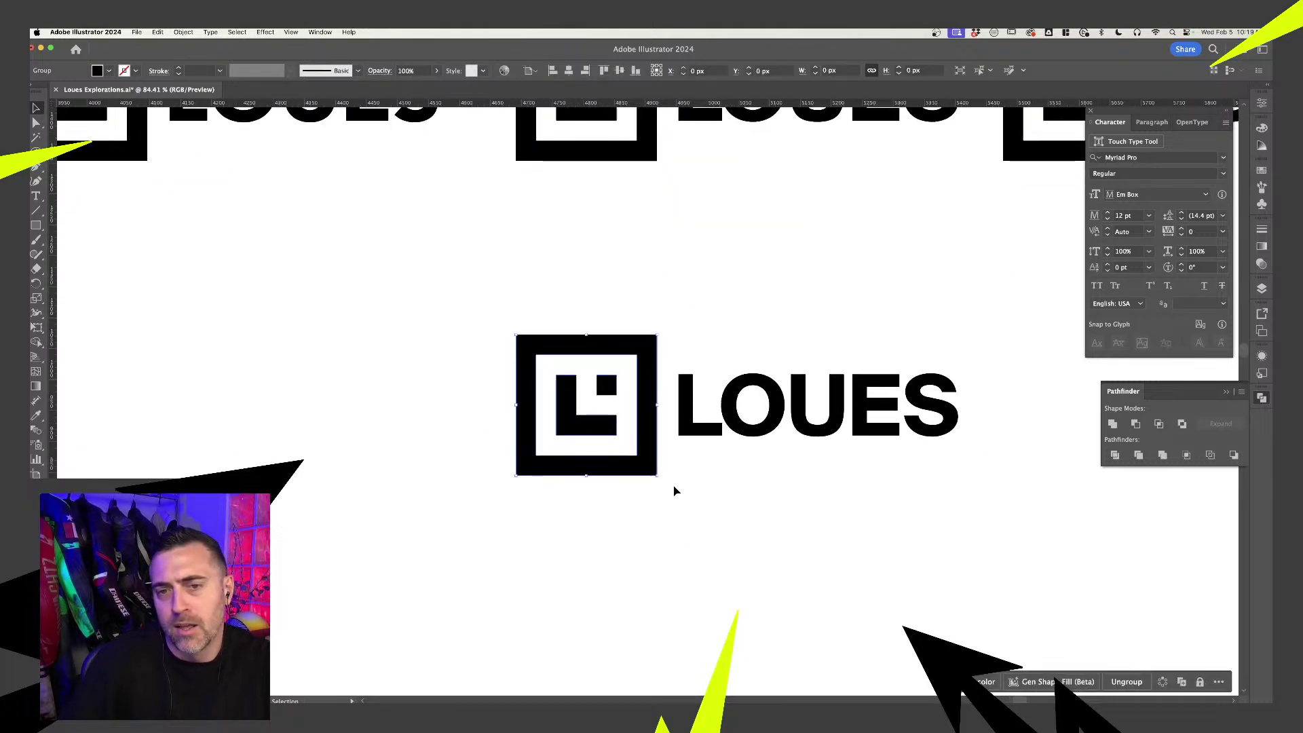
- Compare the separate LOUES lockup beneath the last row with the framed L lockups above it
{"action": "left_click", "coordinate": [690, 306]}
{"action": "scroll", "coordinate": [587, 570], "scroll_direction": "down", "scroll_amount": 5}
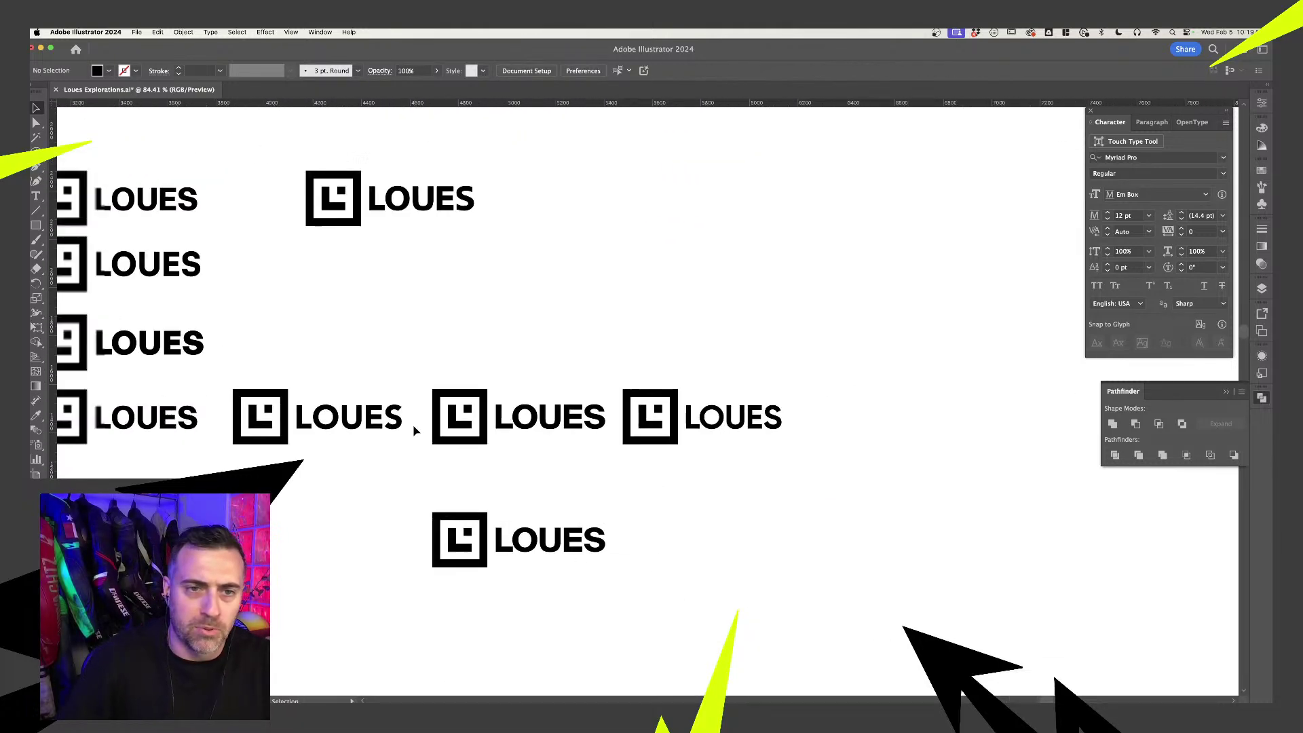
{"action": "scroll", "coordinate": [614, 511], "scroll_direction": "up", "scroll_amount": 1}
{"action": "left_click_drag", "start_coordinate": [613, 512], "coordinate": [755, 518]}
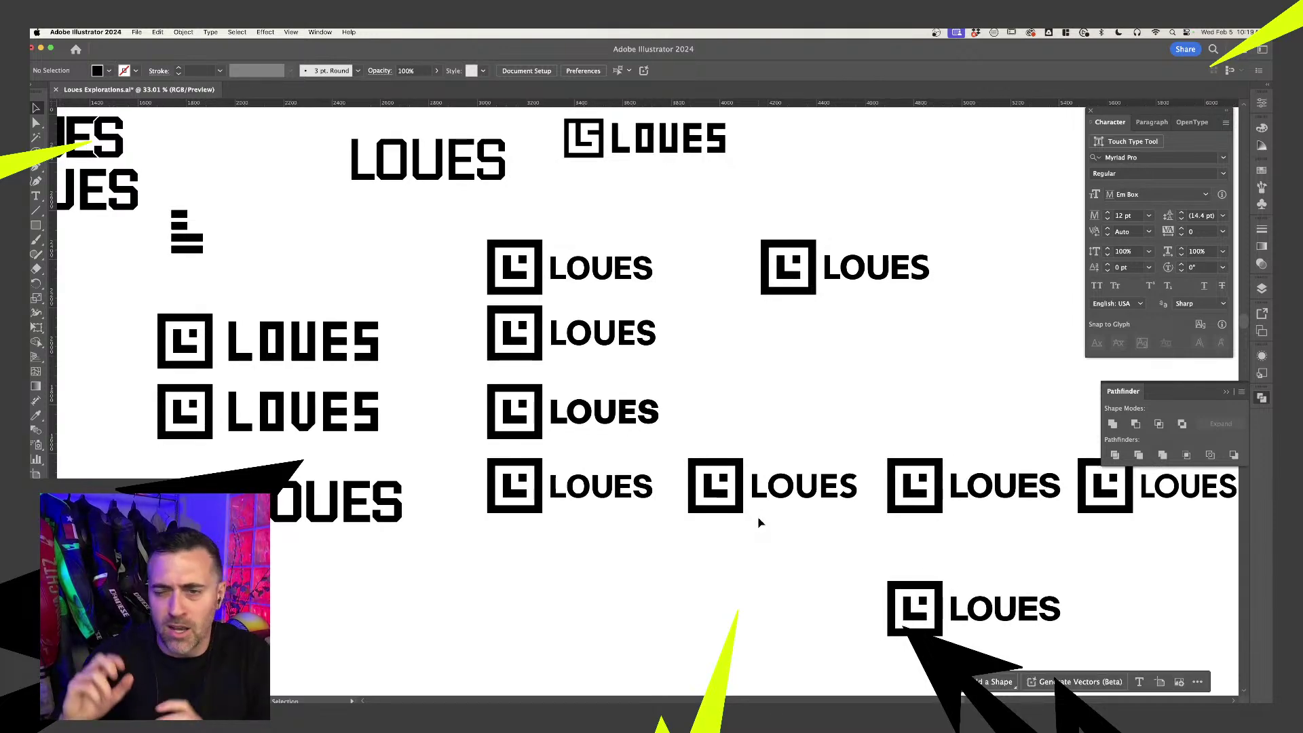
{"action": "scroll", "coordinate": [783, 517], "scroll_direction": "right", "scroll_amount": 3}
{"action": "scroll", "coordinate": [784, 516], "scroll_direction": "down", "scroll_amount": 2}
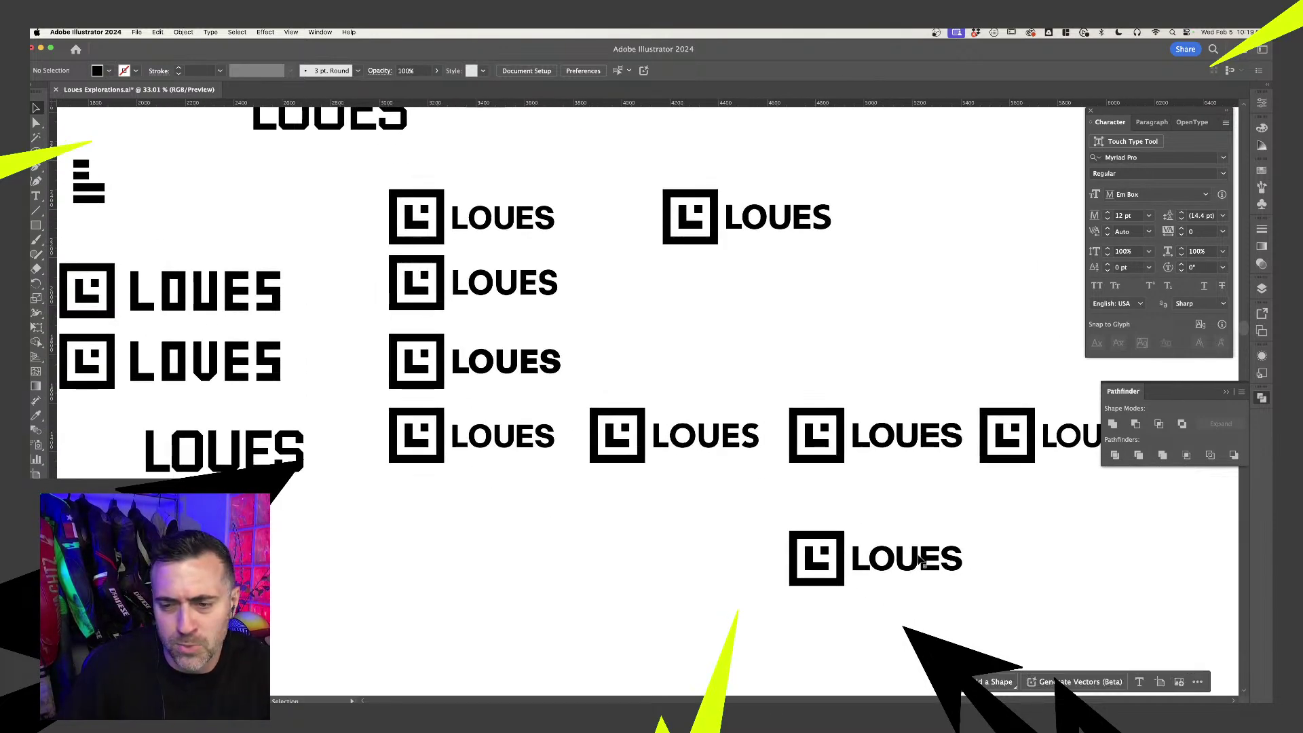
{"action": "scroll", "coordinate": [921, 535], "scroll_direction": "up", "scroll_amount": 5}
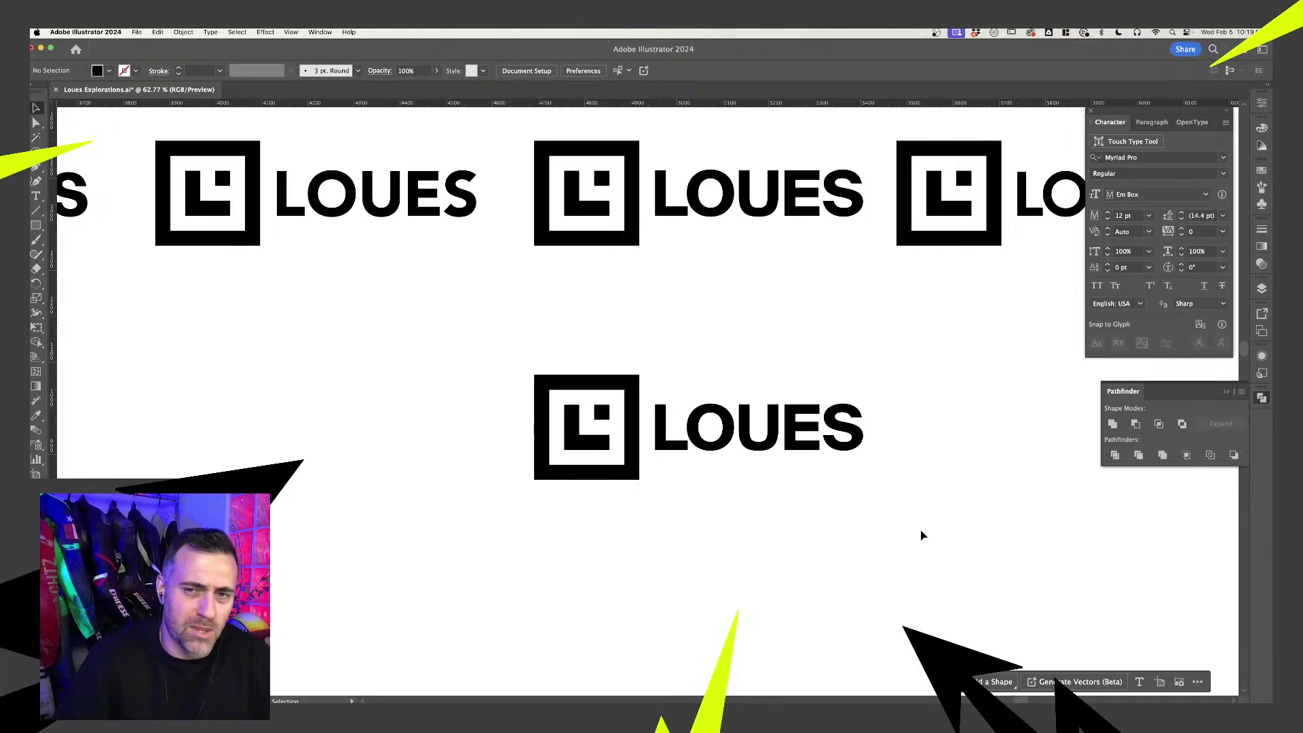
- Select the LOUES wordmark in the separate lockup to inspect its letterforms beside the framed L, leaving nothing selected
{"action": "scroll", "coordinate": [727, 442], "scroll_direction": "up", "scroll_amount": 2}
{"action": "left_click", "coordinate": [727, 442]}
{"action": "scroll", "coordinate": [712, 425], "scroll_direction": "up", "scroll_amount": 4}
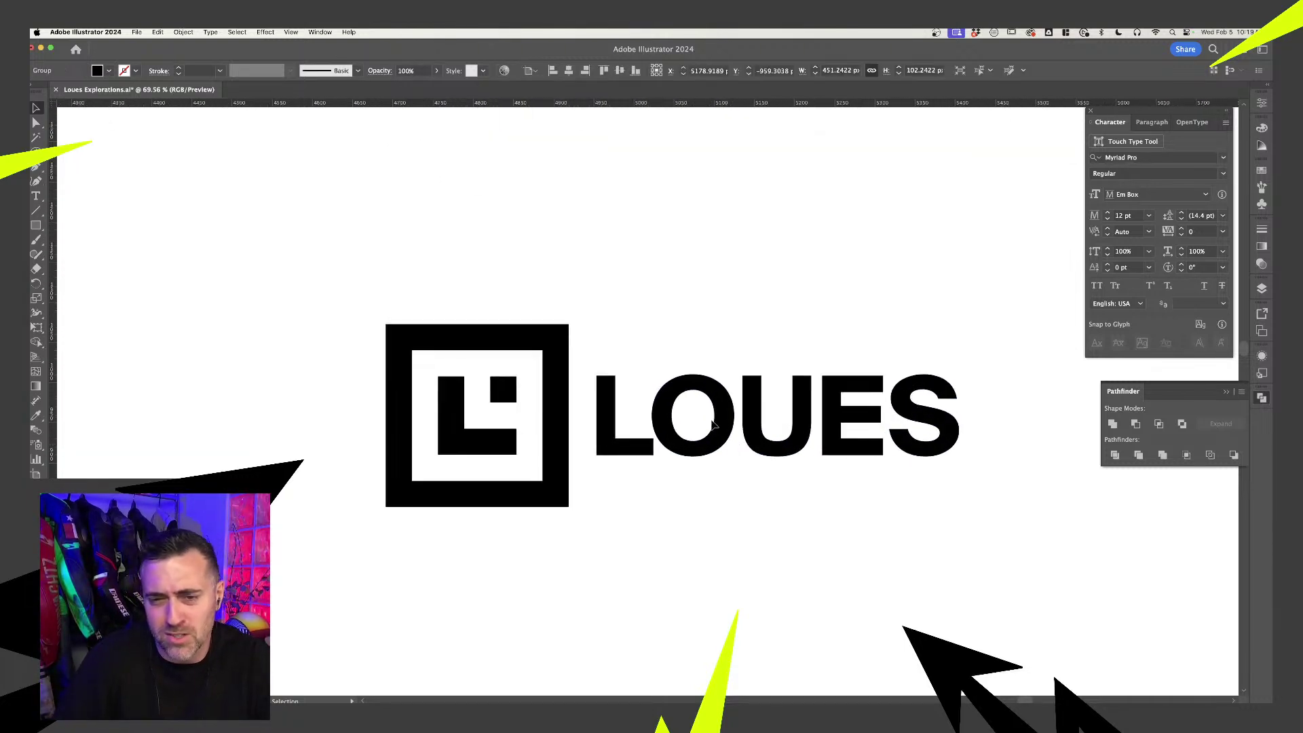
{"action": "left_click", "coordinate": [713, 424]}
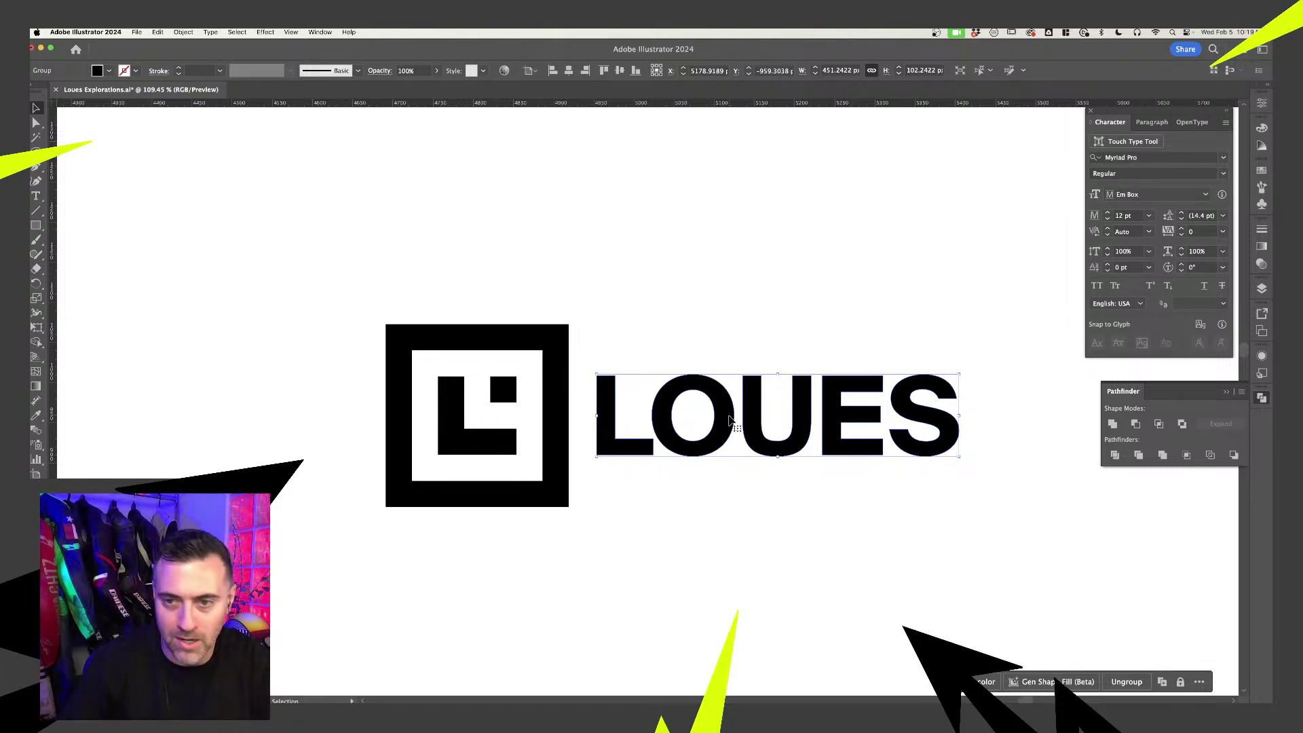
{"action": "left_click", "coordinate": [918, 460]}
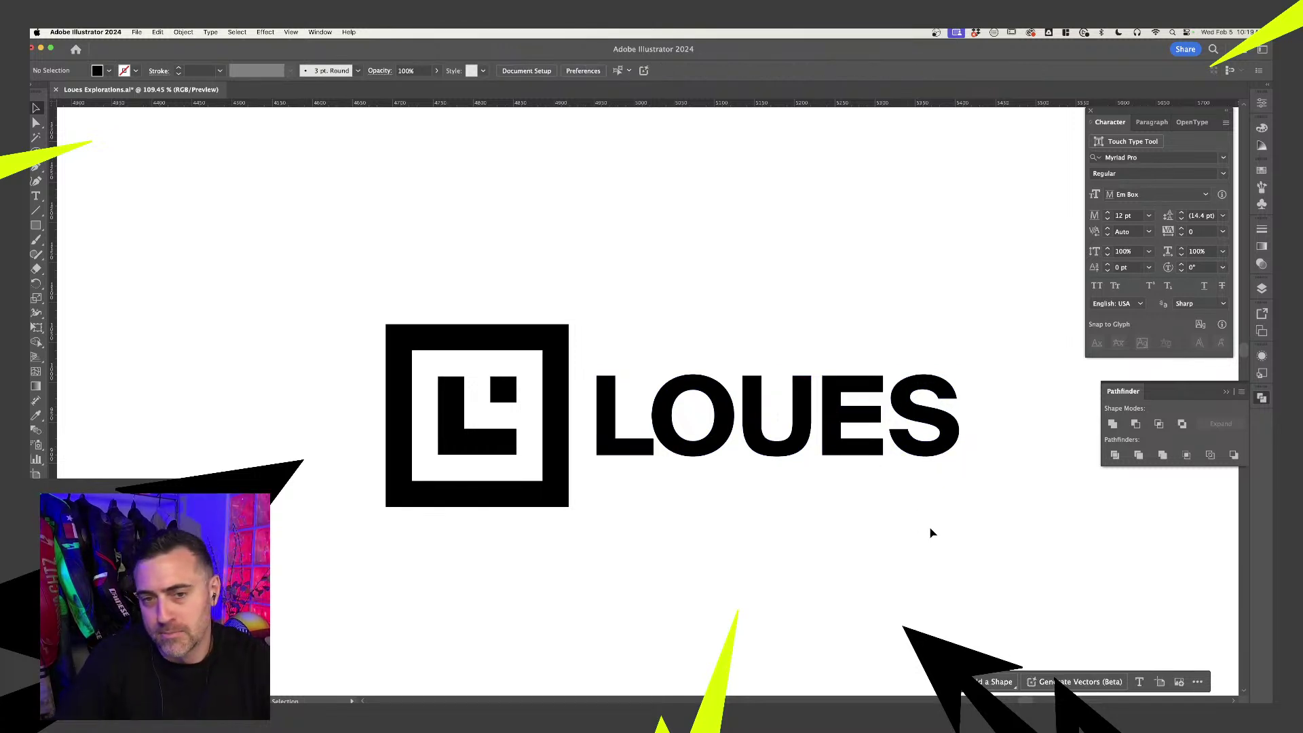
- Select the whole separate lockup, symbol and wordmark, to judge it at small size against the other lockups, and deselect it
{"action": "scroll", "coordinate": [563, 311], "scroll_direction": "down", "scroll_amount": 8}
{"action": "left_click_drag", "start_coordinate": [399, 301], "coordinate": [693, 397]}
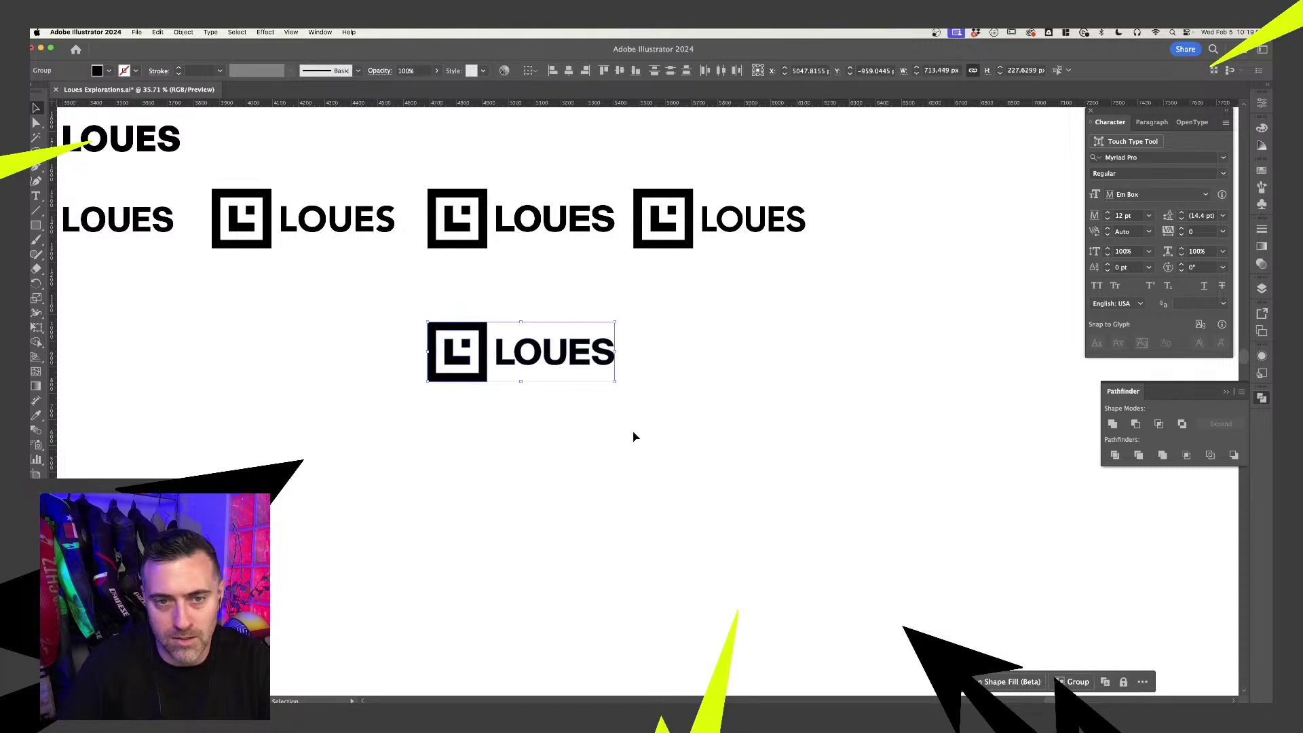
{"action": "left_click_drag", "start_coordinate": [631, 424], "coordinate": [384, 303]}
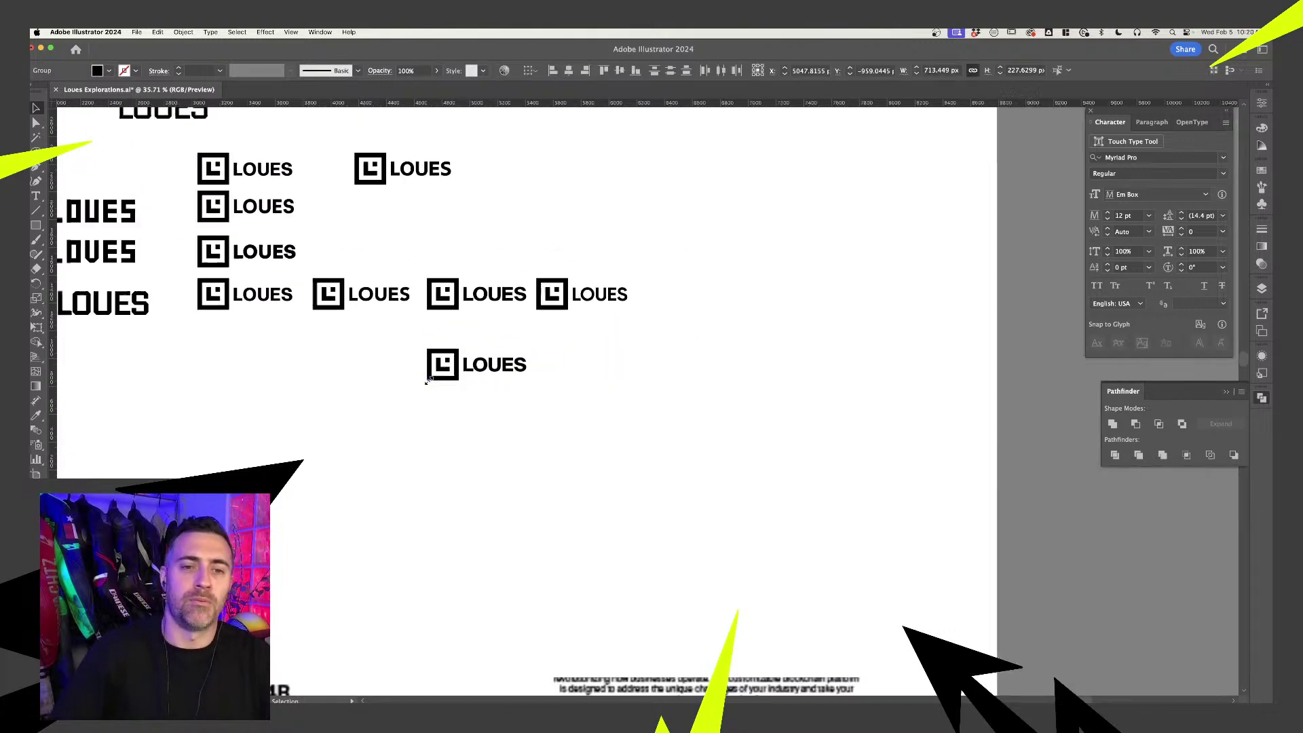
{"action": "scroll", "coordinate": [426, 381], "scroll_direction": "down", "scroll_amount": 5}
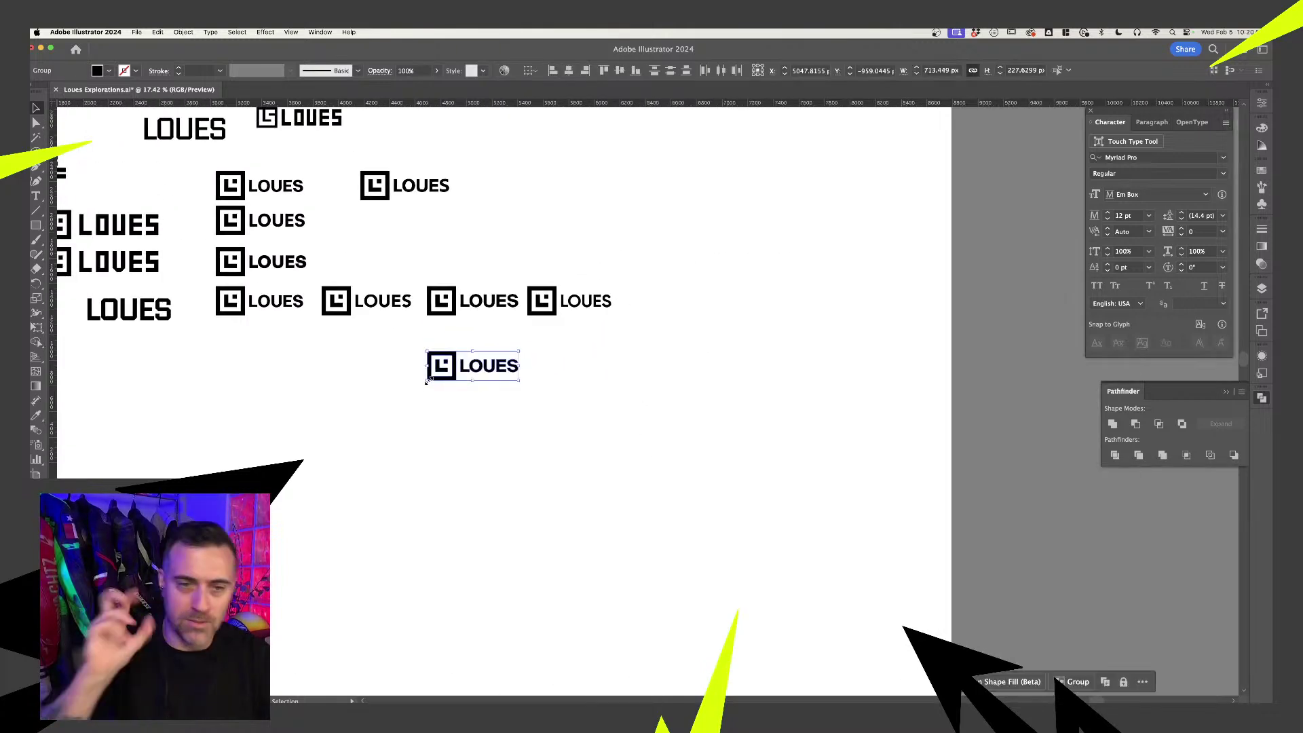
{"action": "left_click", "coordinate": [450, 447]}
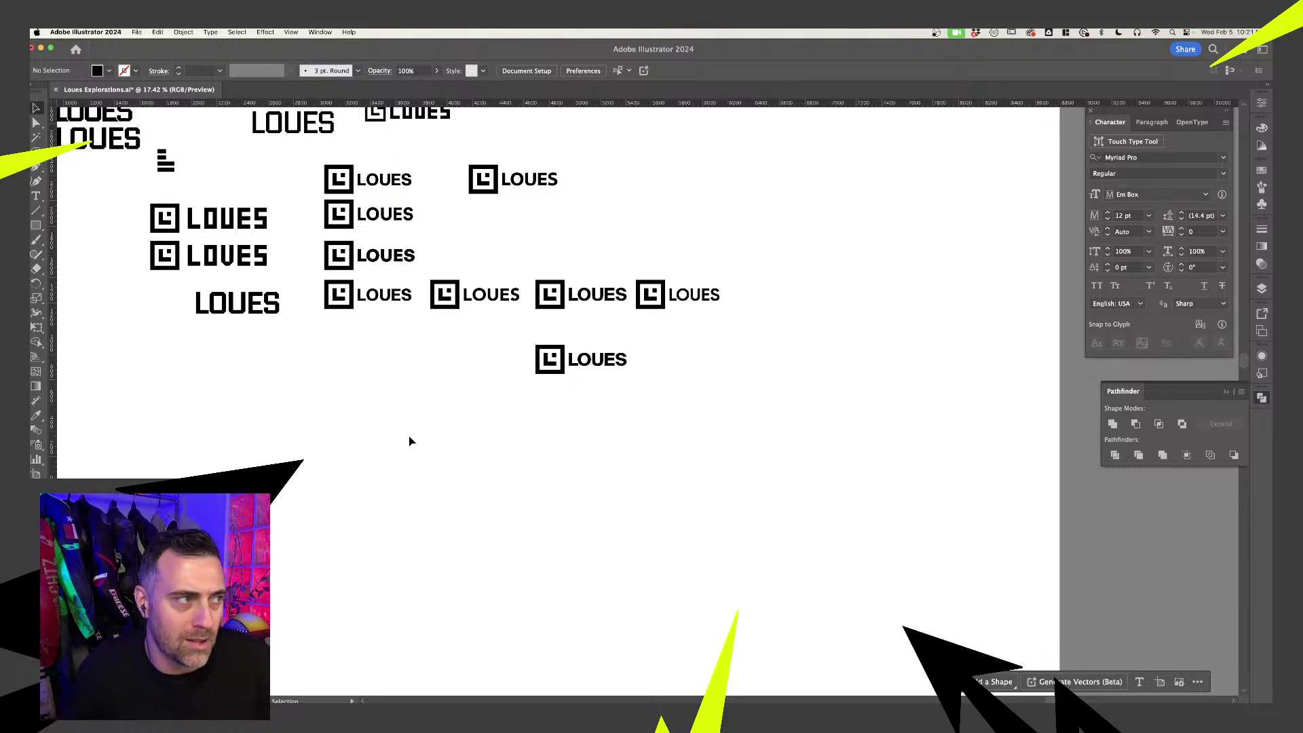
- Move the block of sample headings, body texts and statistics straight up to just beneath the separate LOUES lockup
{"action": "scroll", "coordinate": [451, 427], "scroll_direction": "up", "scroll_amount": 5}
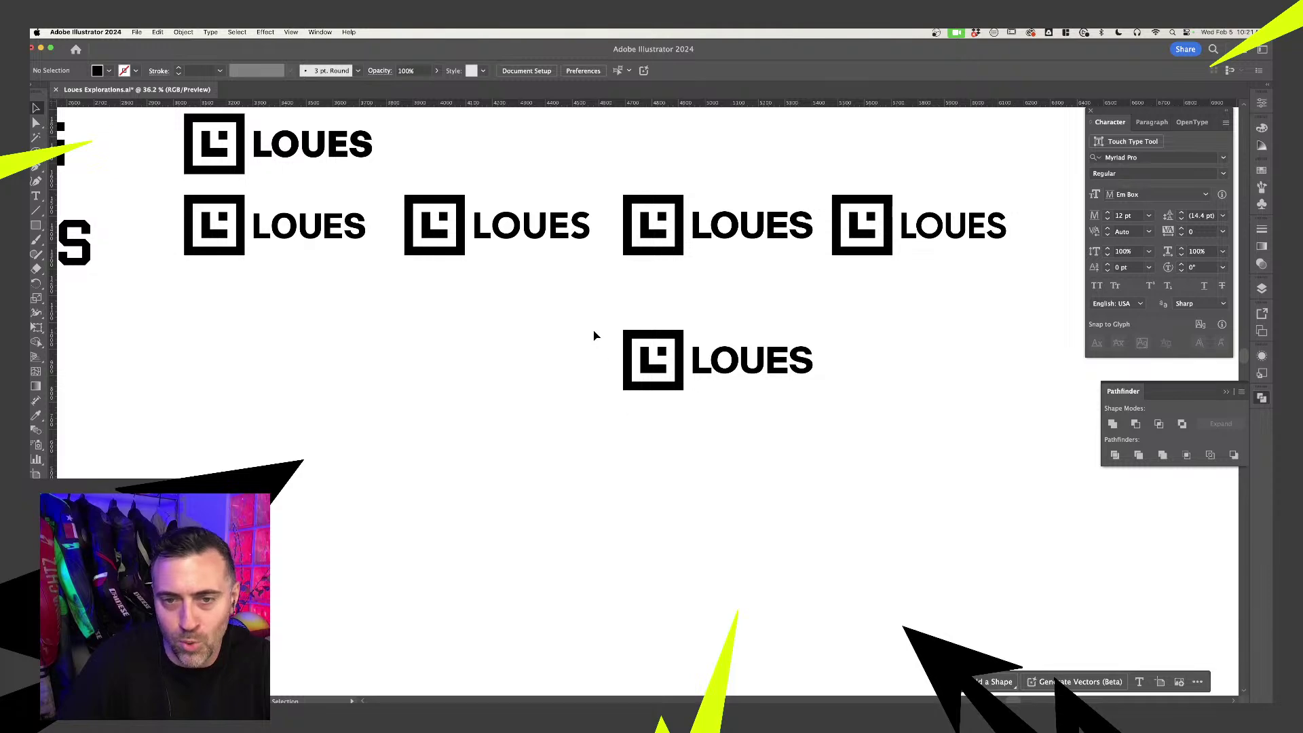
{"action": "scroll", "coordinate": [794, 407], "scroll_direction": "down", "scroll_amount": 6}
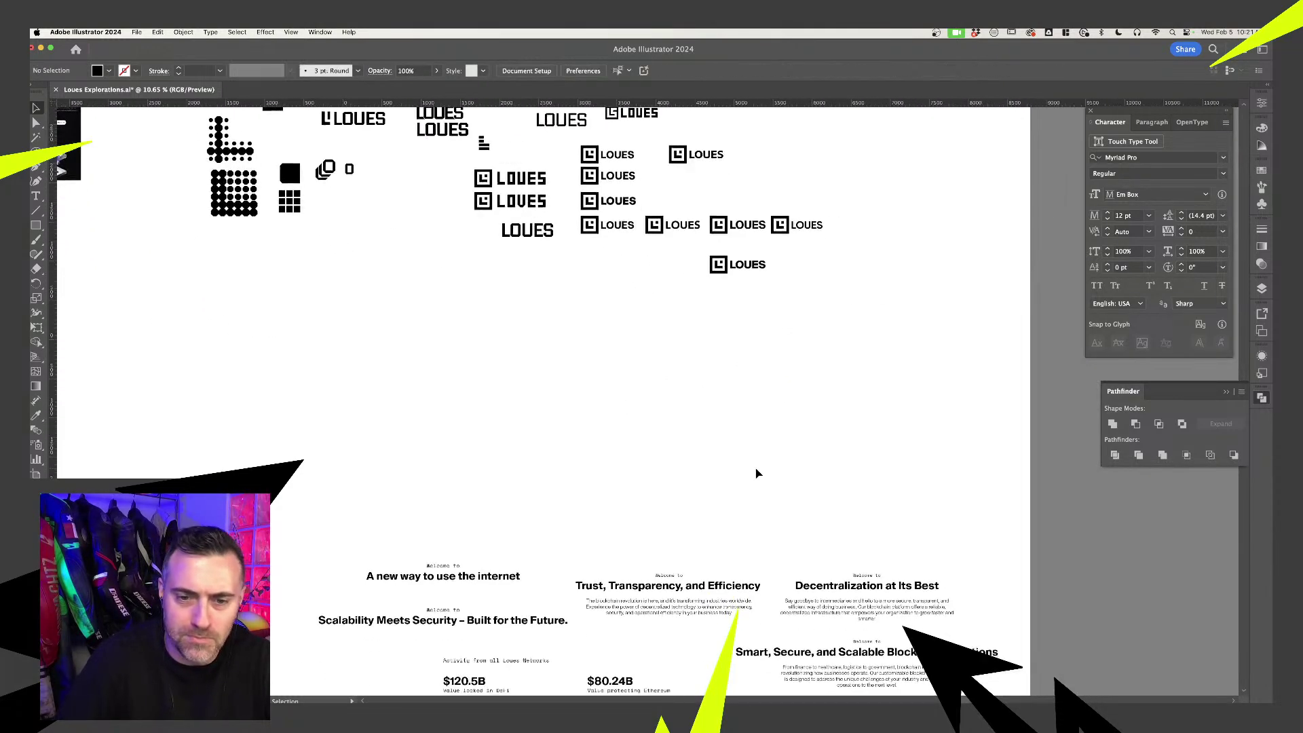
{"action": "scroll", "coordinate": [758, 473], "scroll_direction": "down", "scroll_amount": 5}
{"action": "scroll", "coordinate": [610, 475], "scroll_direction": "down", "scroll_amount": 3}
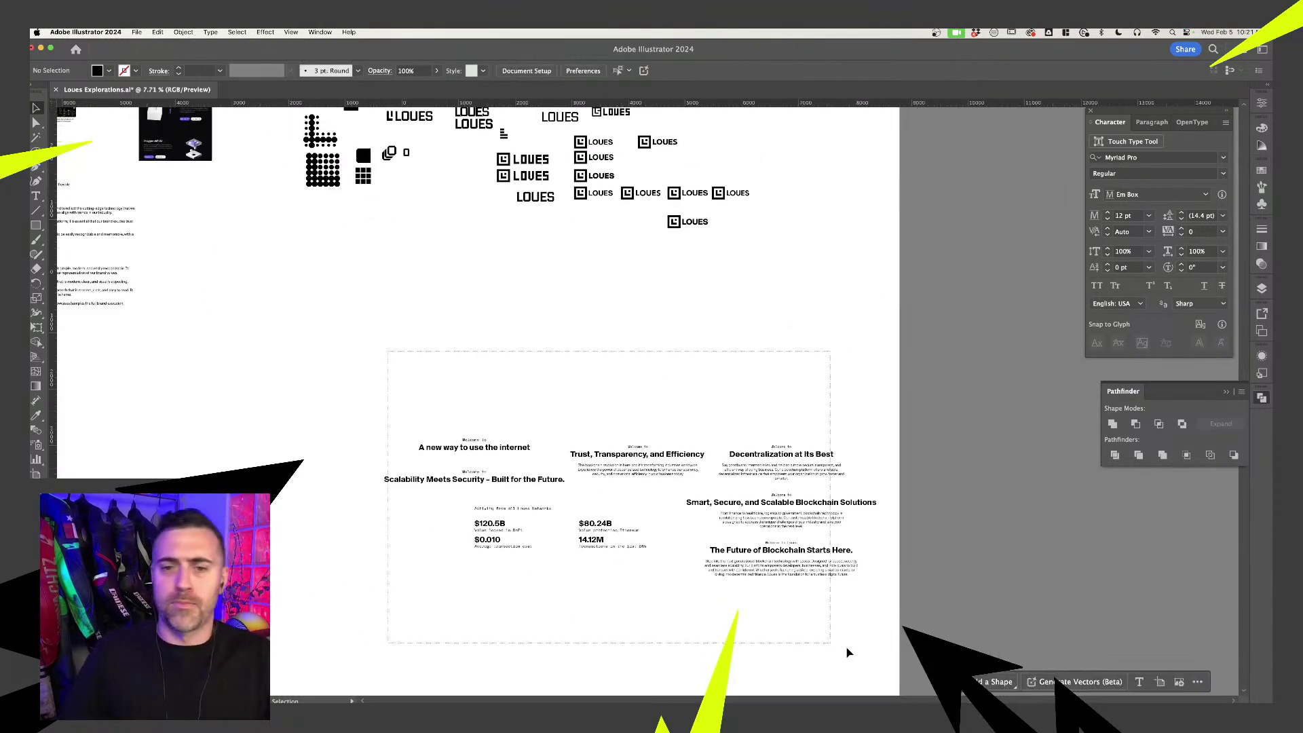
{"action": "left_click_drag", "start_coordinate": [794, 578], "coordinate": [793, 390]}
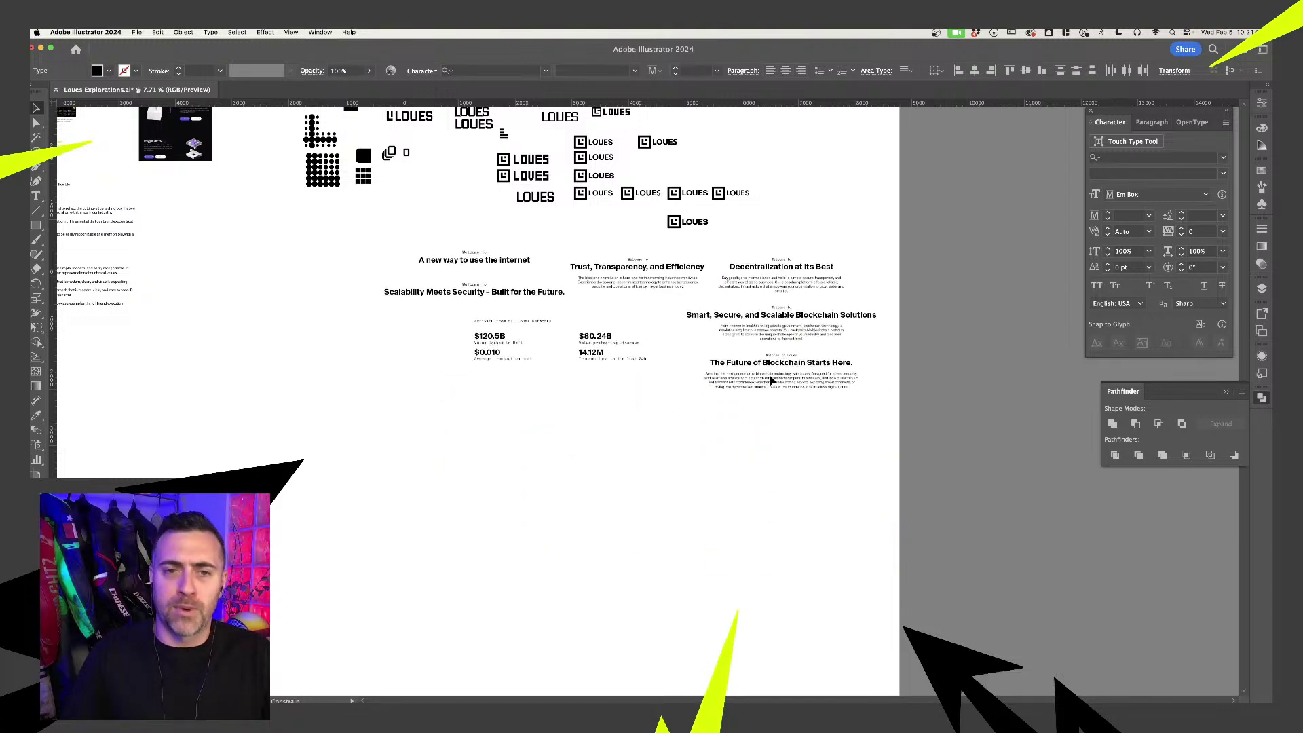
{"action": "left_click", "coordinate": [694, 424]}
- Examine how the sample headings, small labels and body texts pair with the LOUES lockup above them
{"action": "scroll", "coordinate": [672, 407], "scroll_direction": "up", "scroll_amount": 5}
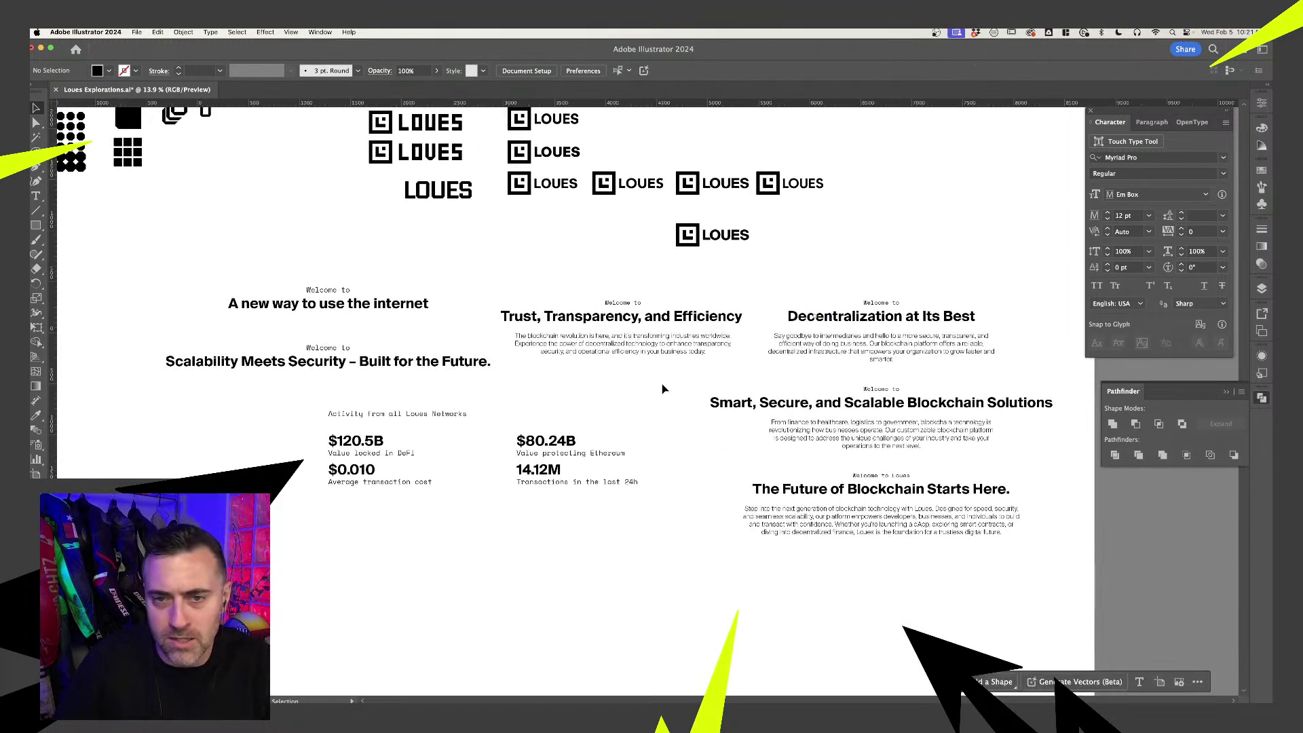
{"action": "scroll", "coordinate": [662, 388], "scroll_direction": "right", "scroll_amount": 3}
{"action": "scroll", "coordinate": [649, 381], "scroll_direction": "down", "scroll_amount": 2}
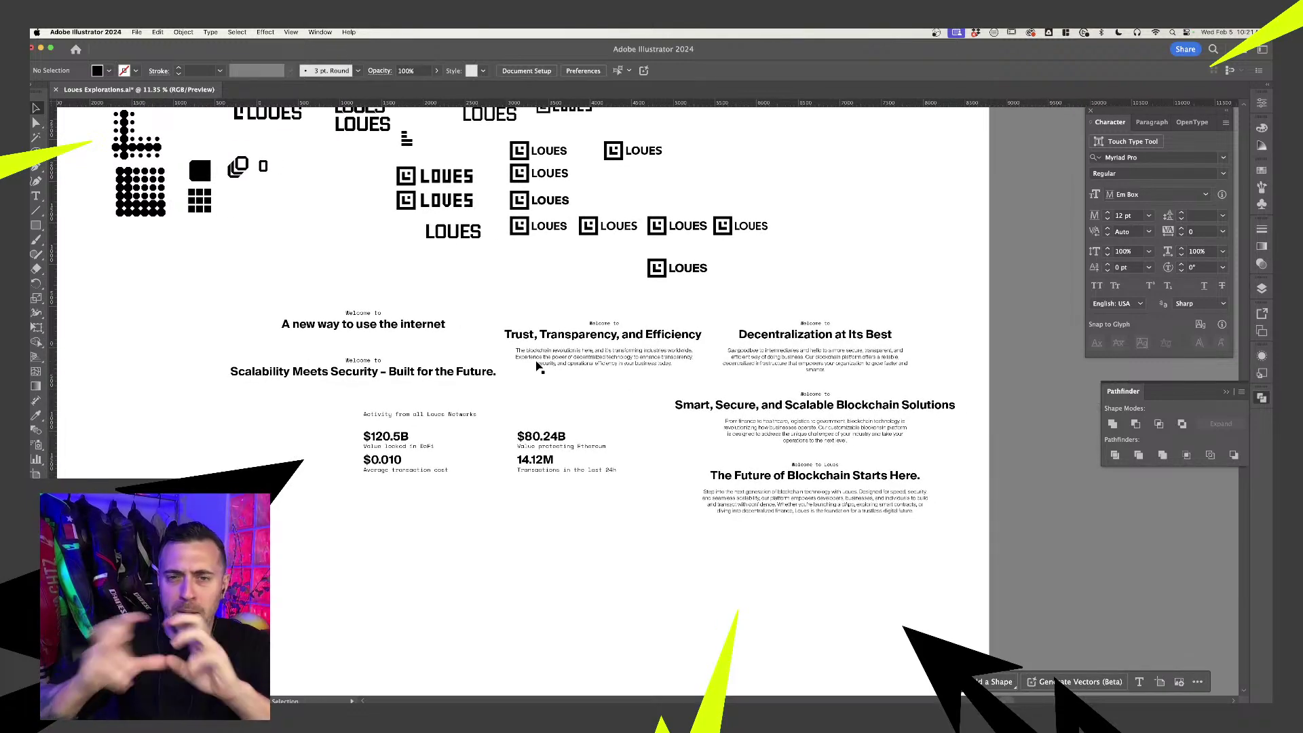
{"action": "scroll", "coordinate": [700, 376], "scroll_direction": "up", "scroll_amount": 5}
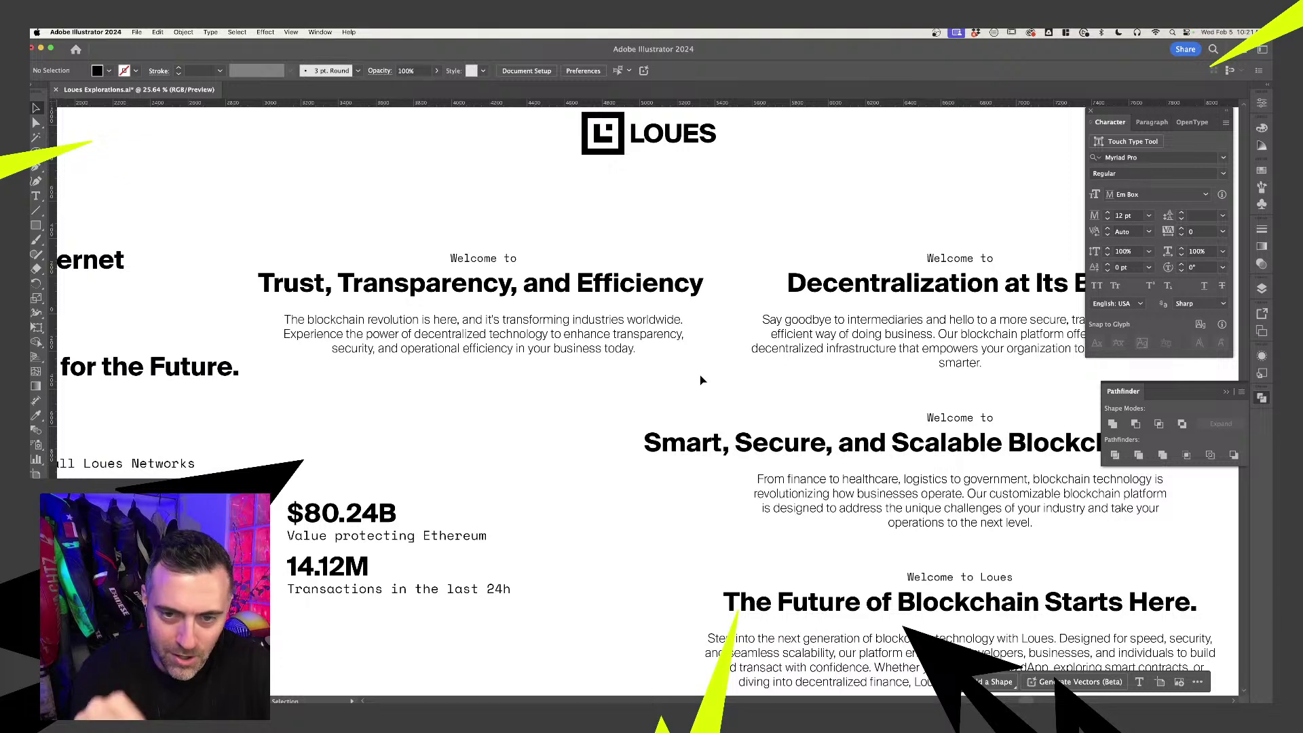
{"action": "scroll", "coordinate": [699, 375], "scroll_direction": "down", "scroll_amount": 1}
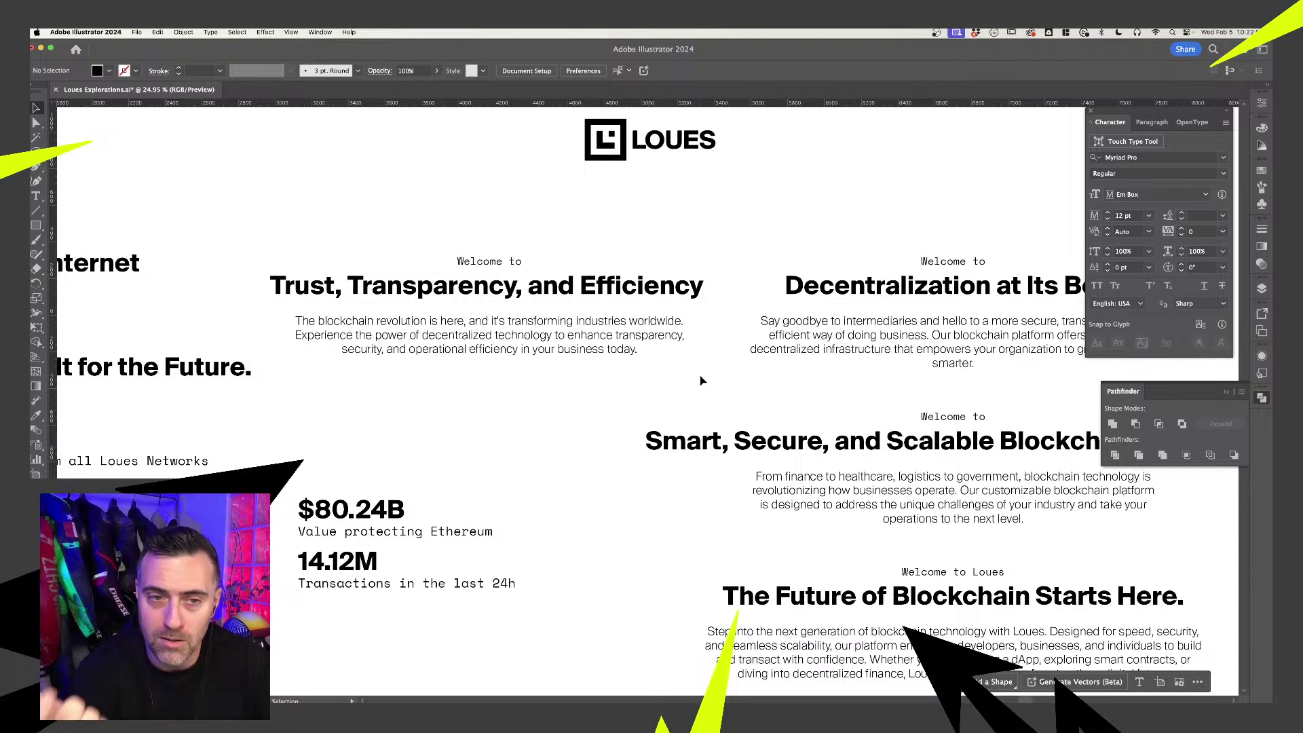
- Check the font and weight of the "Trust, Transparency, and Efficiency" heading and view it up close with its "Welcome to" label
{"action": "left_click", "coordinate": [577, 275]}
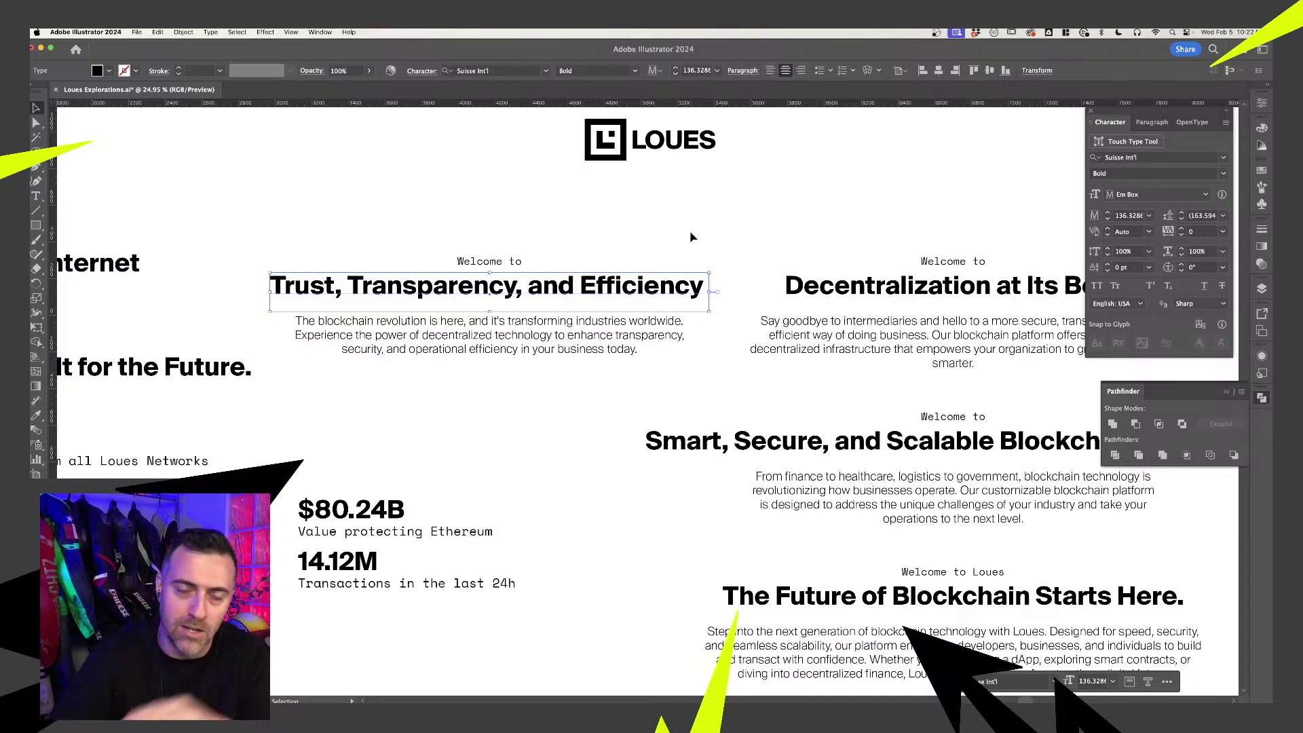
{"action": "left_click", "coordinate": [520, 260]}
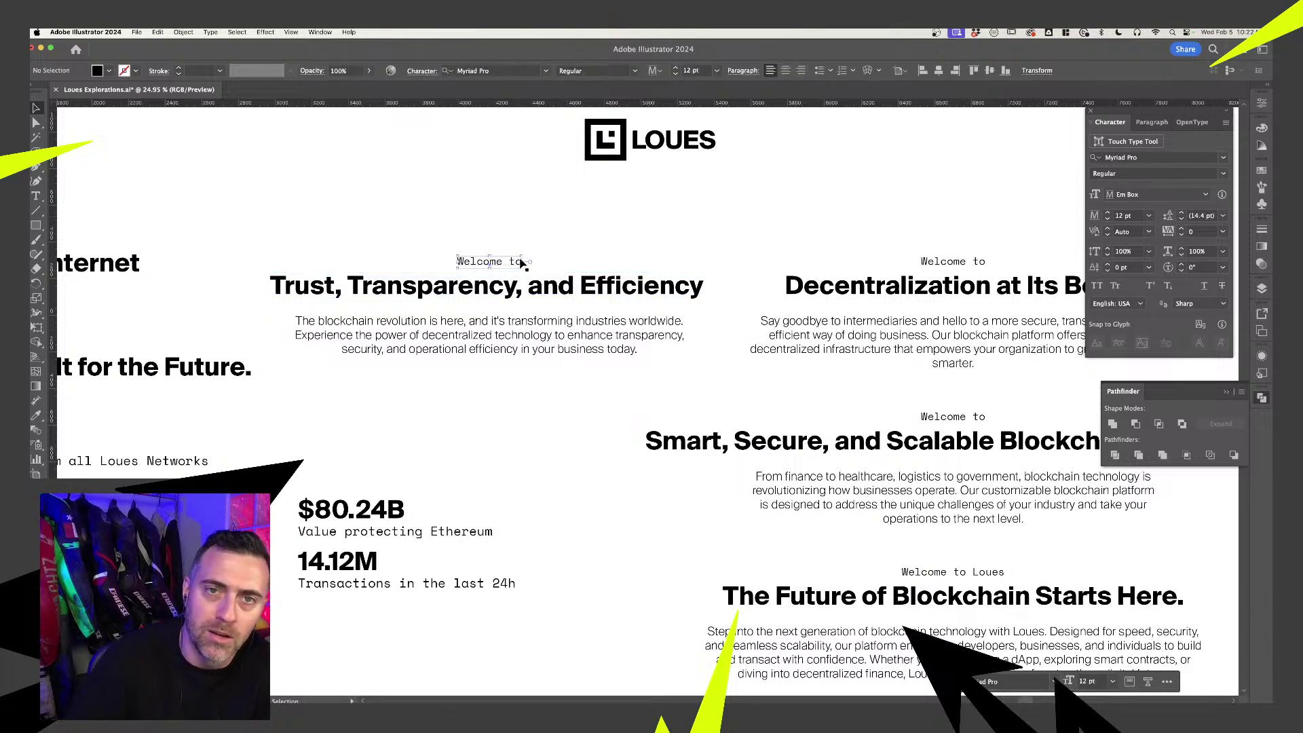
{"action": "left_click", "coordinate": [574, 245]}
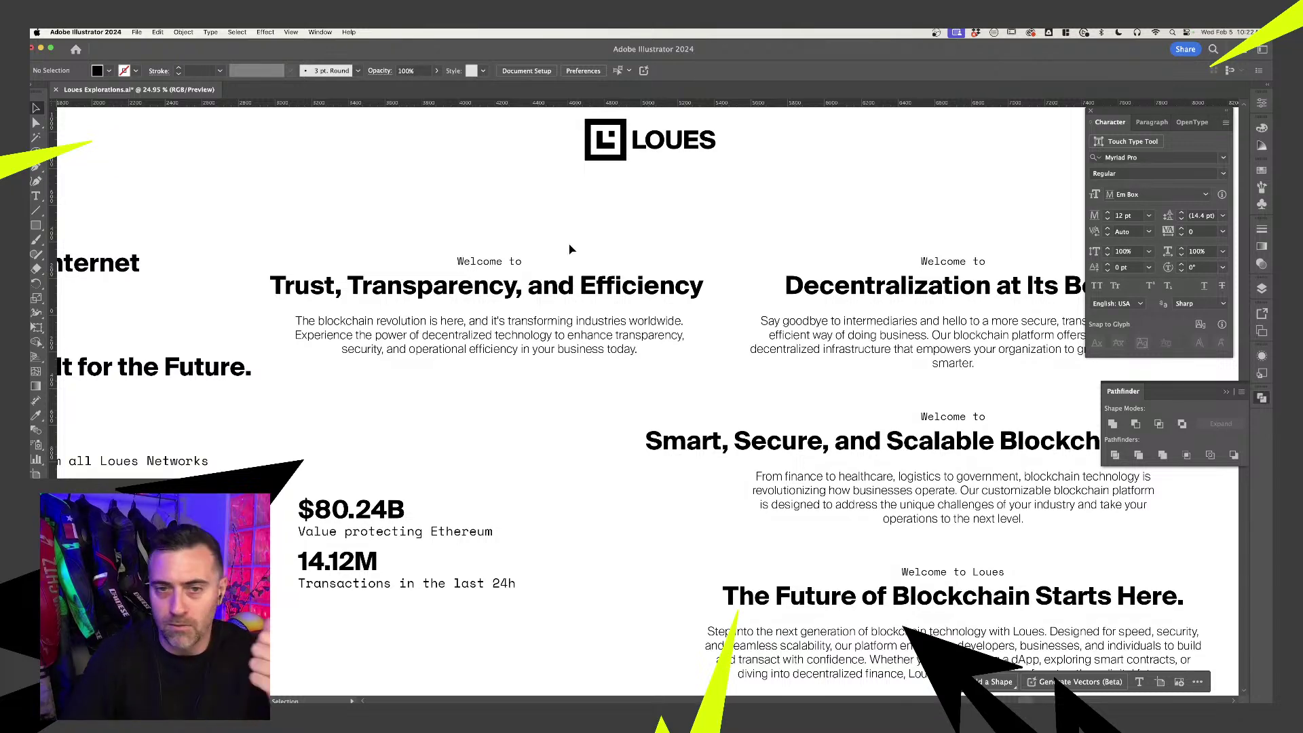
{"action": "left_click", "coordinate": [568, 283]}
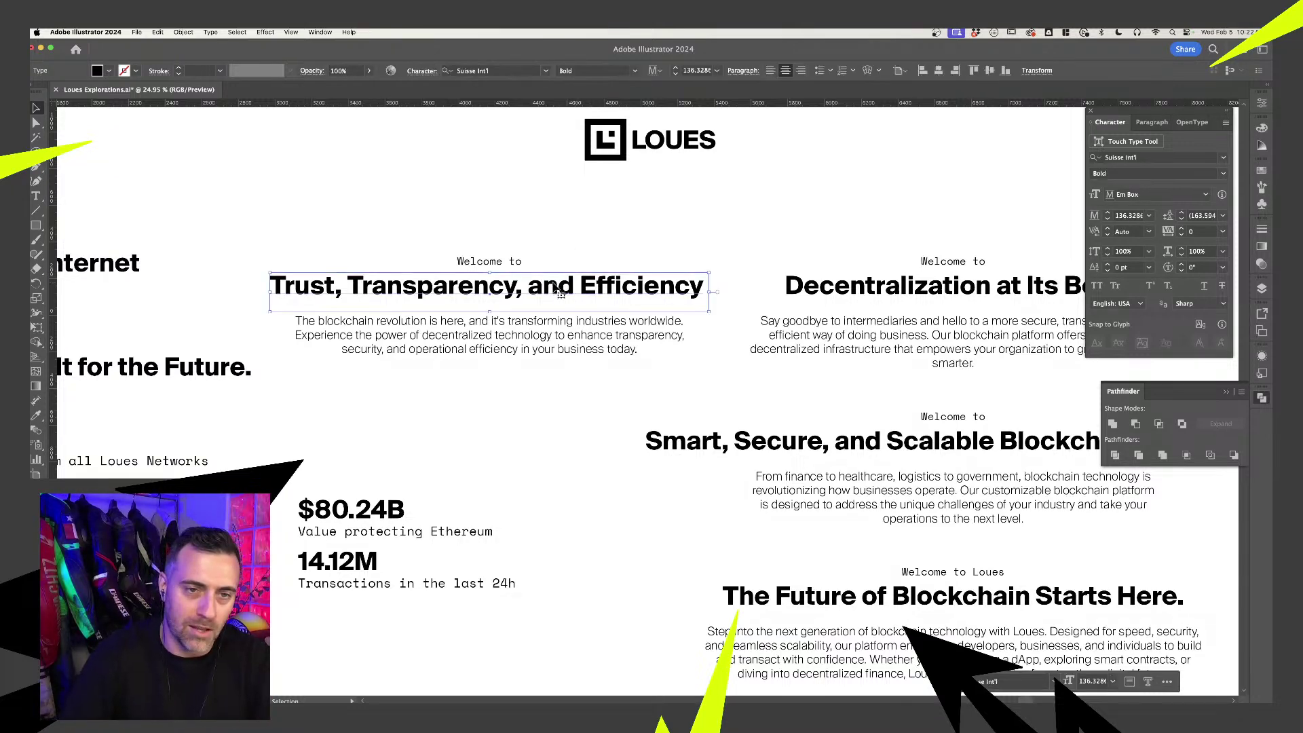
{"action": "scroll", "coordinate": [560, 292], "scroll_direction": "up", "scroll_amount": 3}
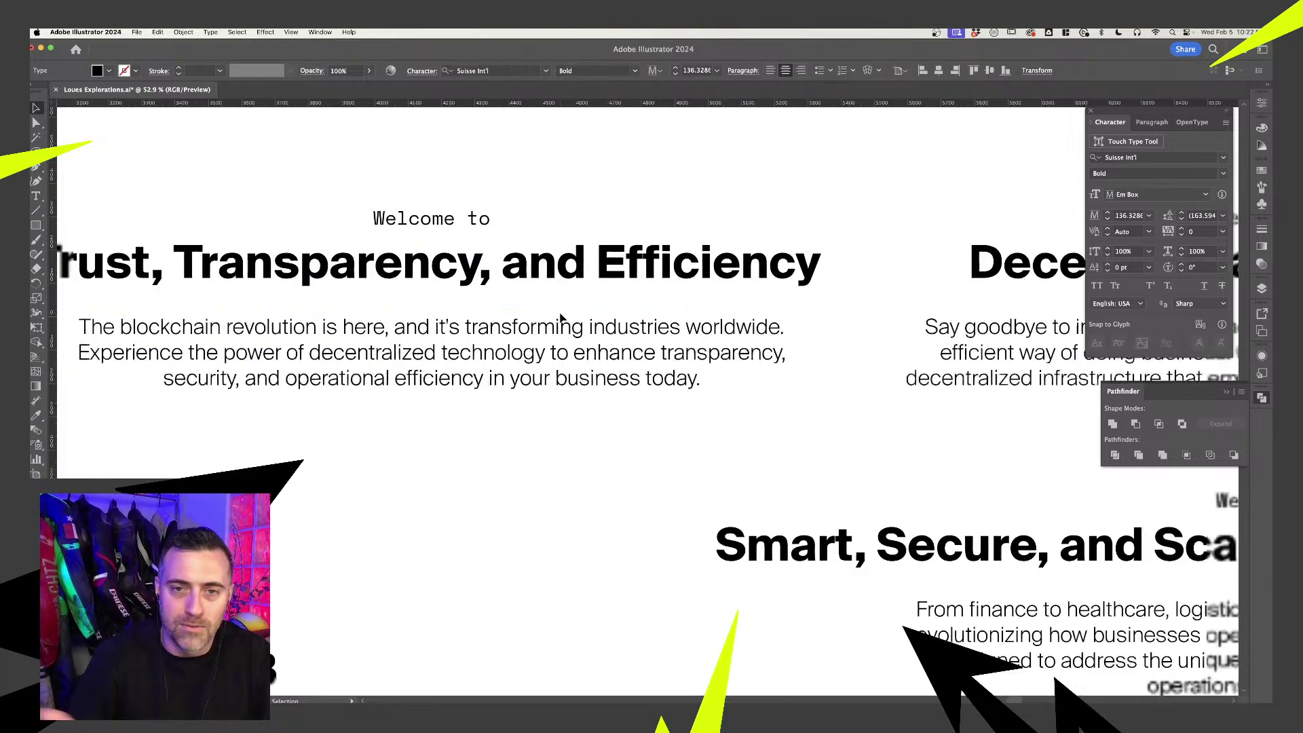
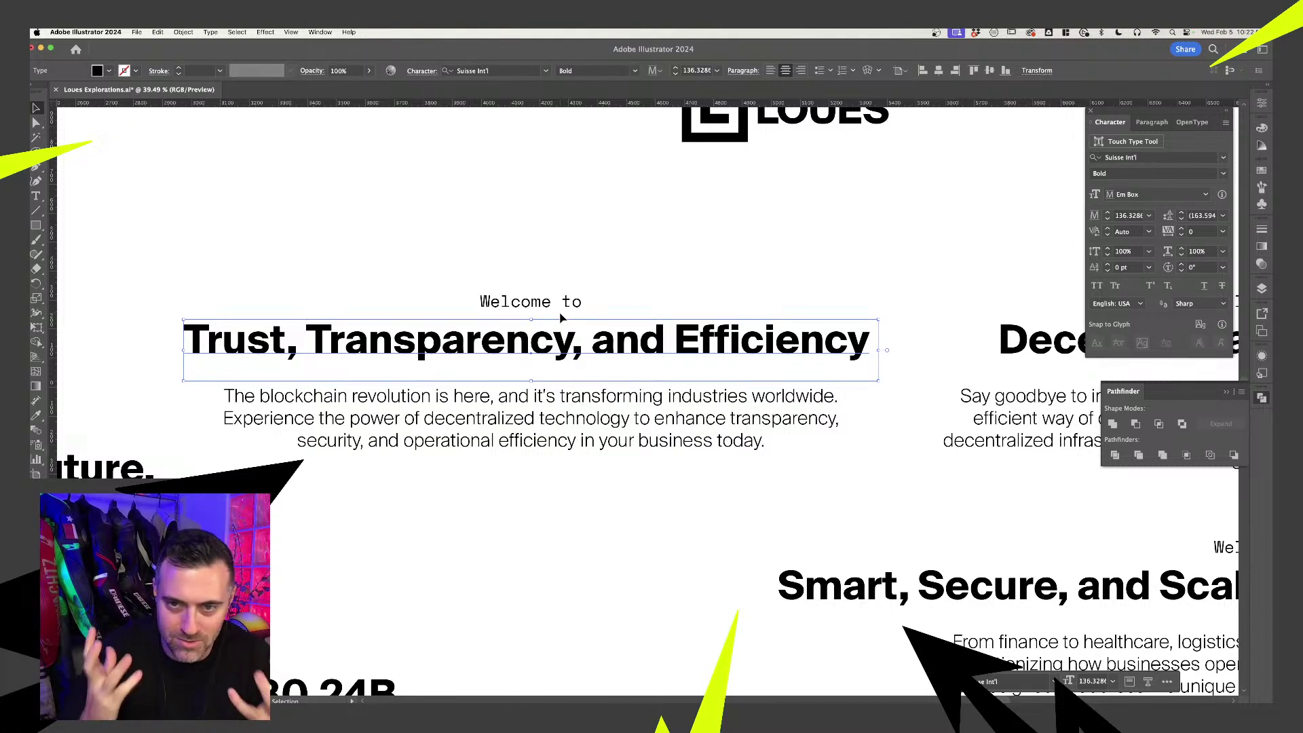
- Check the font and weight of the body paragraph under "Trust, Transparency, and Efficiency"
{"action": "left_click", "coordinate": [645, 434]}
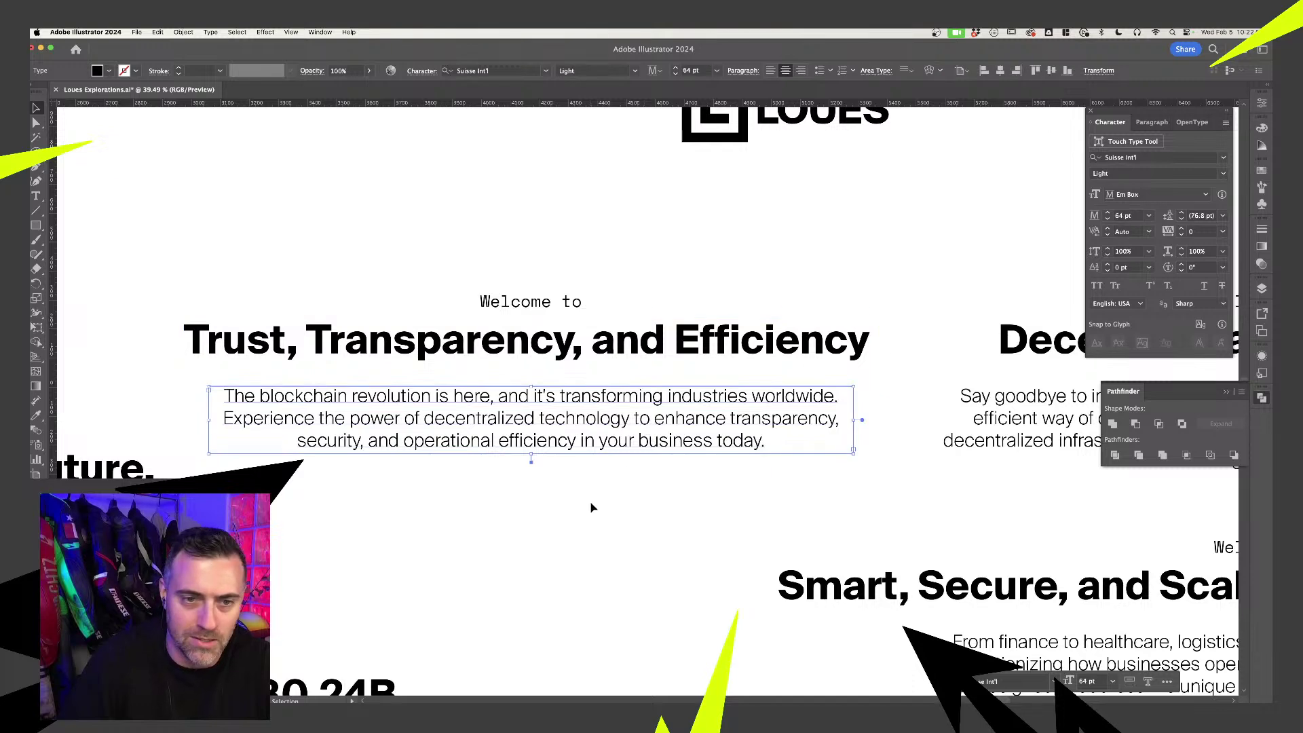
{"action": "left_click", "coordinate": [593, 506]}
{"action": "left_click", "coordinate": [602, 450]}
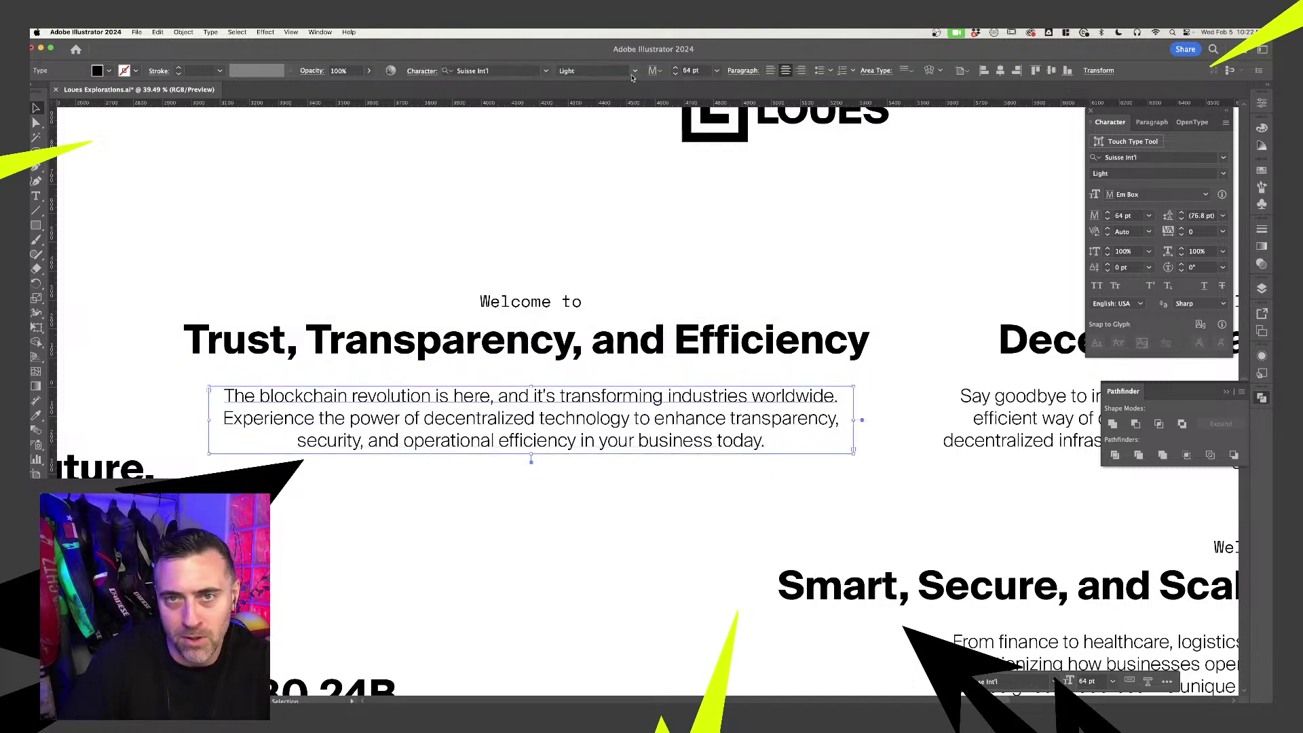
{"action": "left_click", "coordinate": [708, 284]}
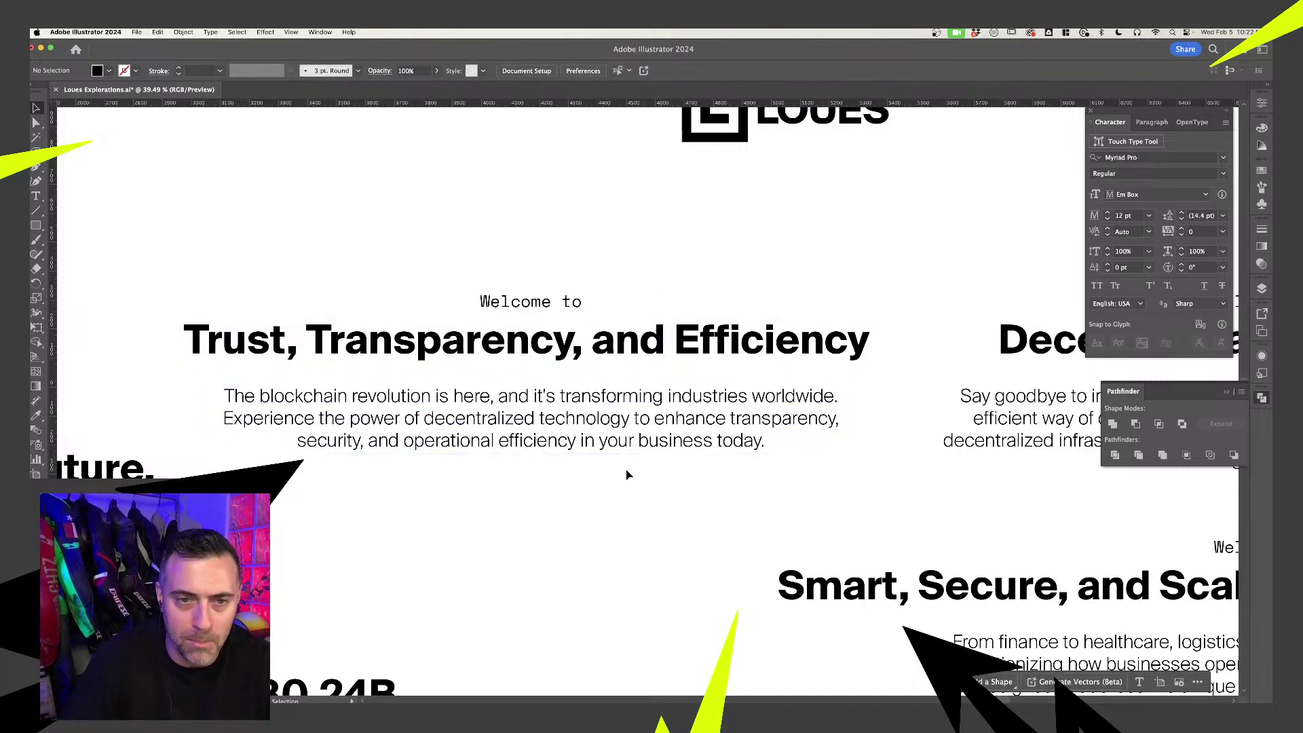
- Check the font of the "Welcome to" label above the "Trust, Transparency, and Efficiency" heading
{"action": "scroll", "coordinate": [644, 486], "scroll_direction": "down", "scroll_amount": 3}
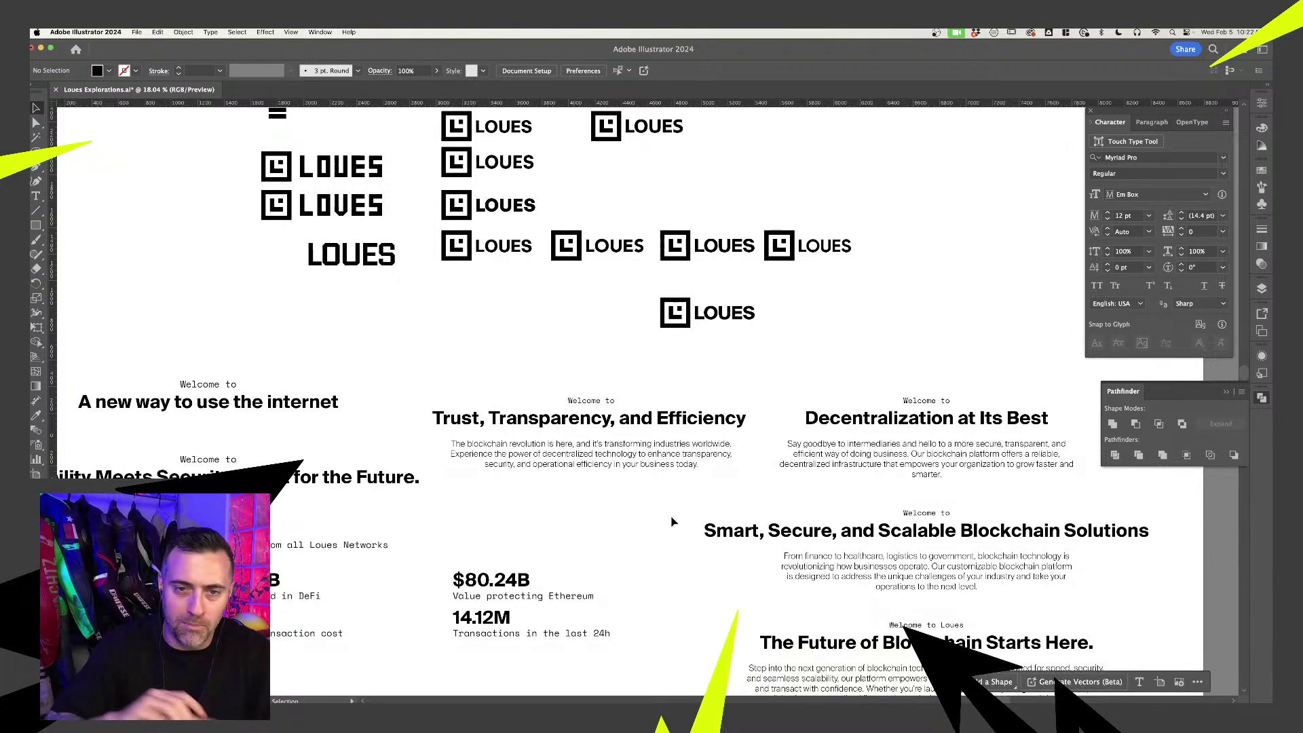
{"action": "left_click", "coordinate": [603, 404]}
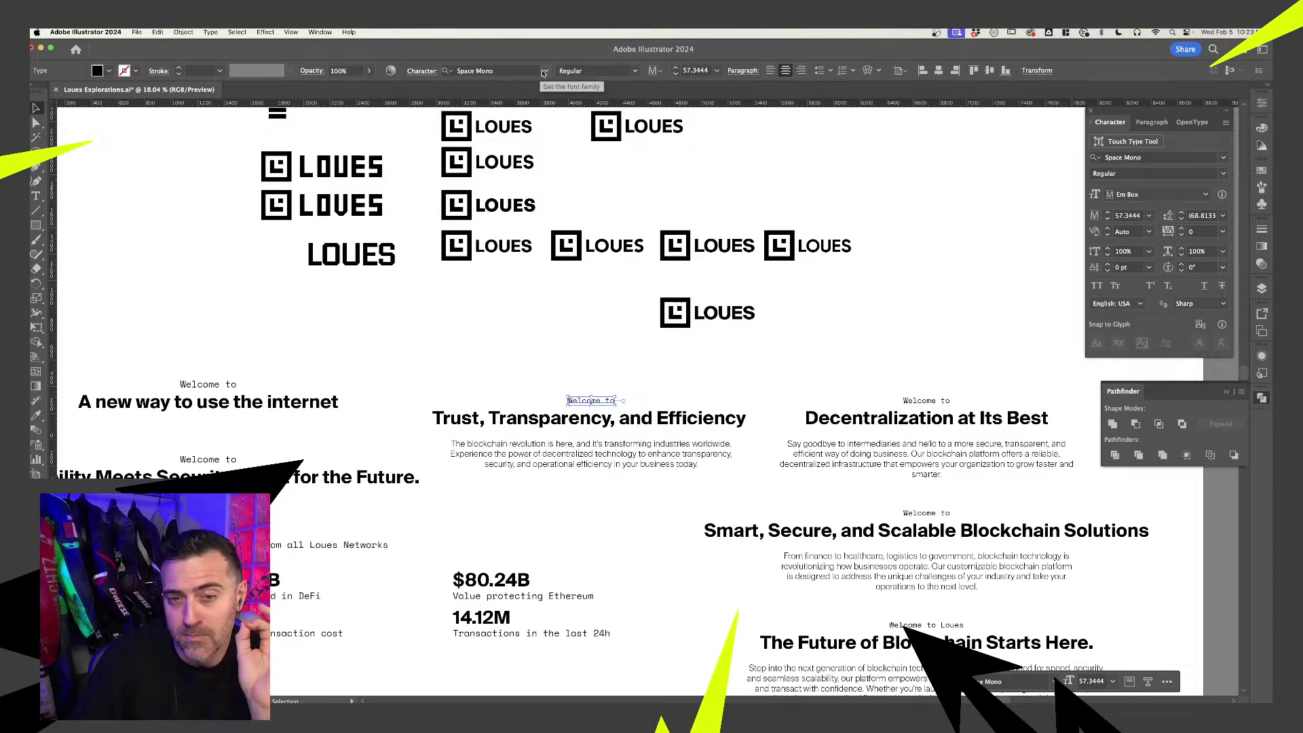
{"action": "left_click", "coordinate": [608, 331]}
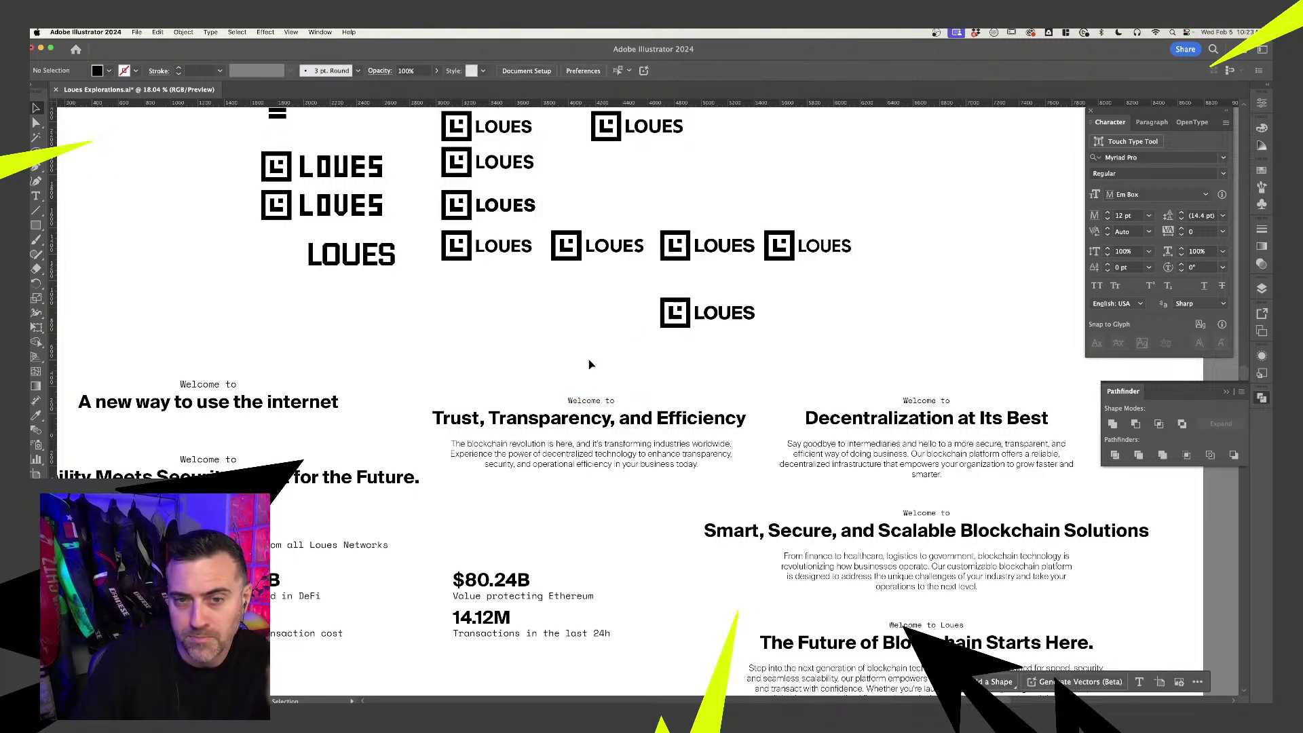
{"action": "left_click", "coordinate": [584, 400]}
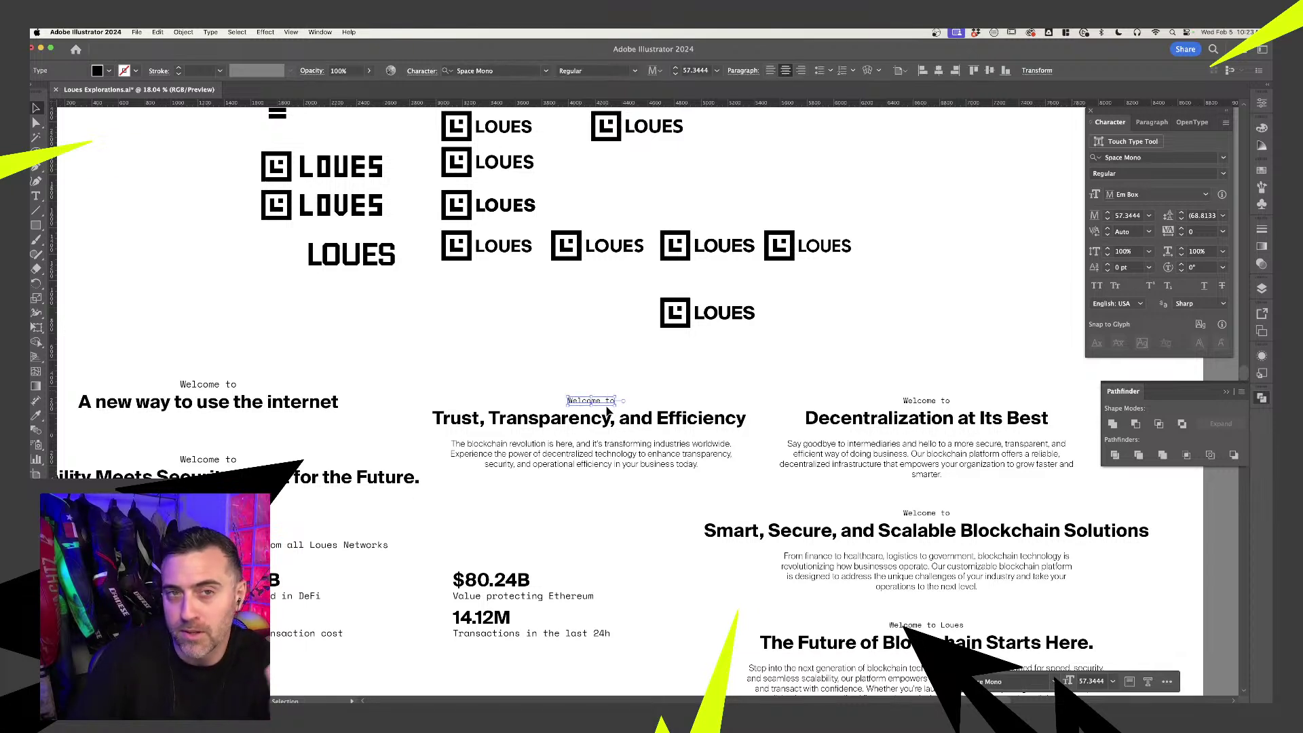
{"action": "left_click", "coordinate": [567, 369]}
- Review the whole board, from the written brief and reference images to the logo explorations and typography samples
{"action": "scroll", "coordinate": [548, 393], "scroll_direction": "down", "scroll_amount": 5}
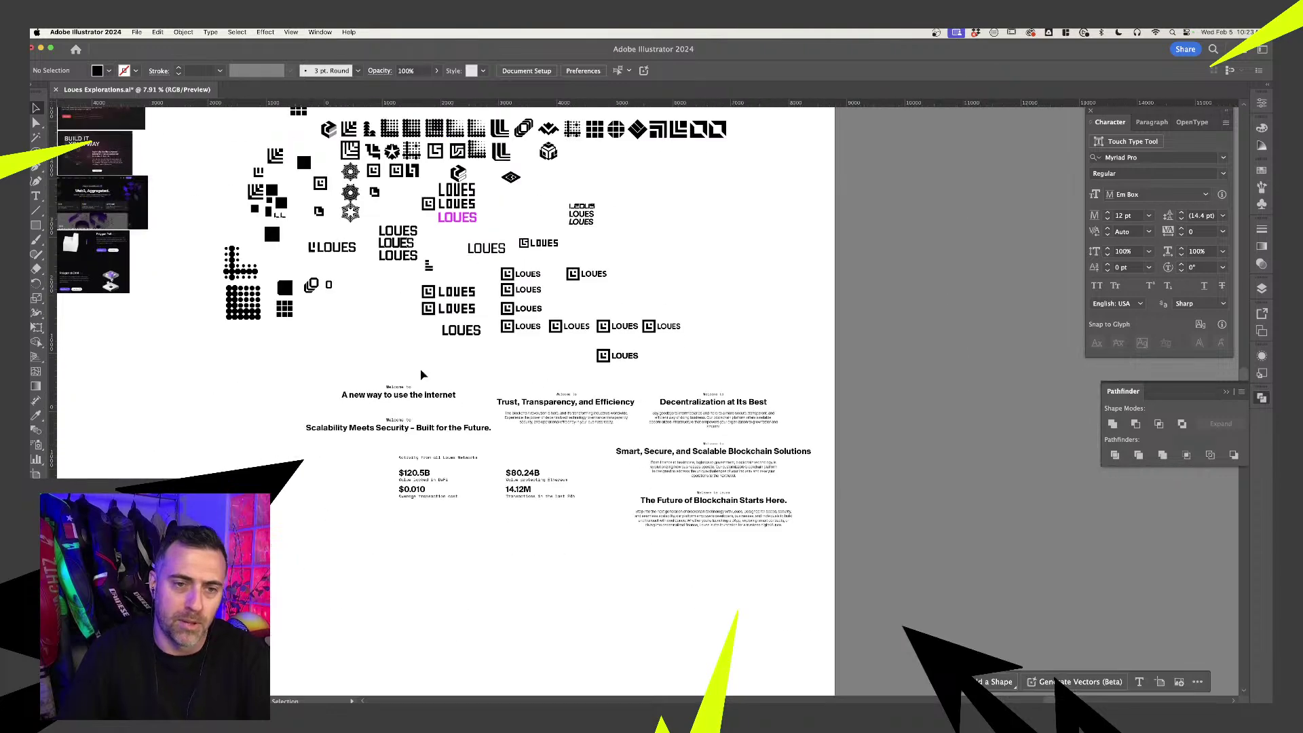
{"action": "left_click_drag", "start_coordinate": [636, 539], "coordinate": [633, 376]}
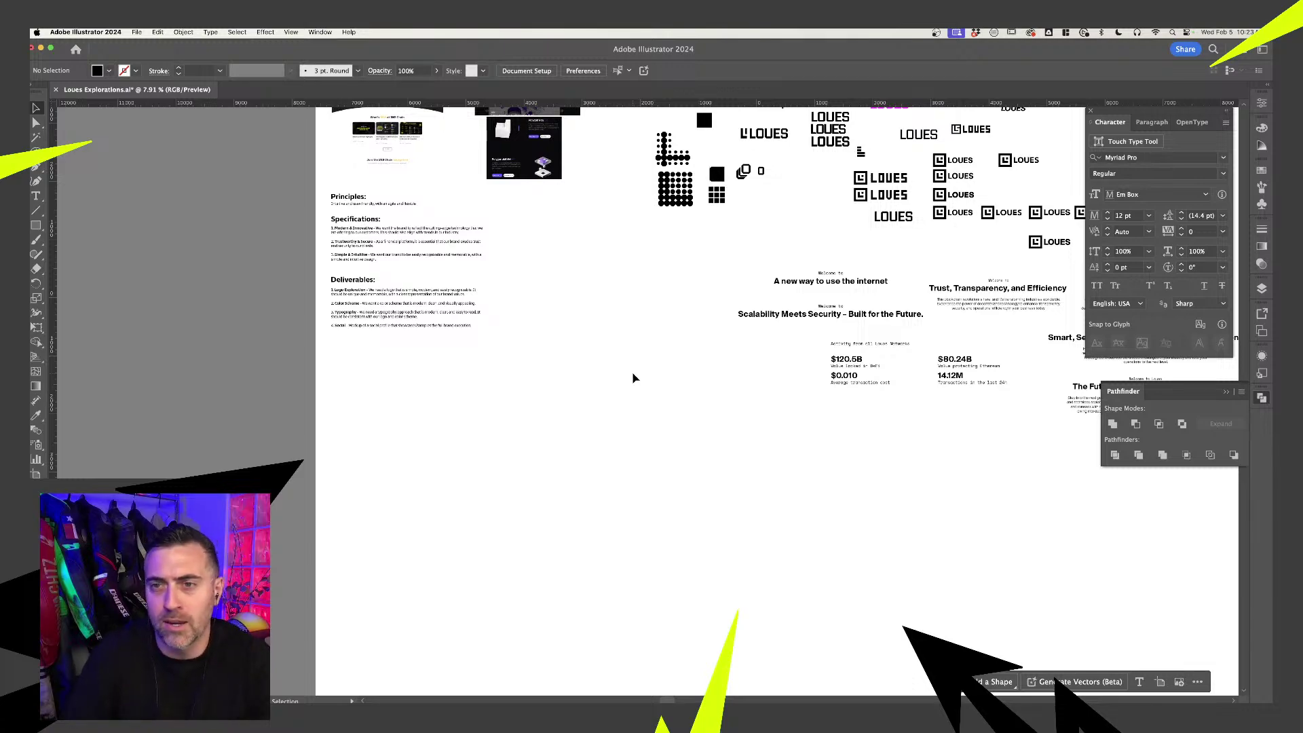
{"action": "scroll", "coordinate": [633, 377], "scroll_direction": "up", "scroll_amount": 4}
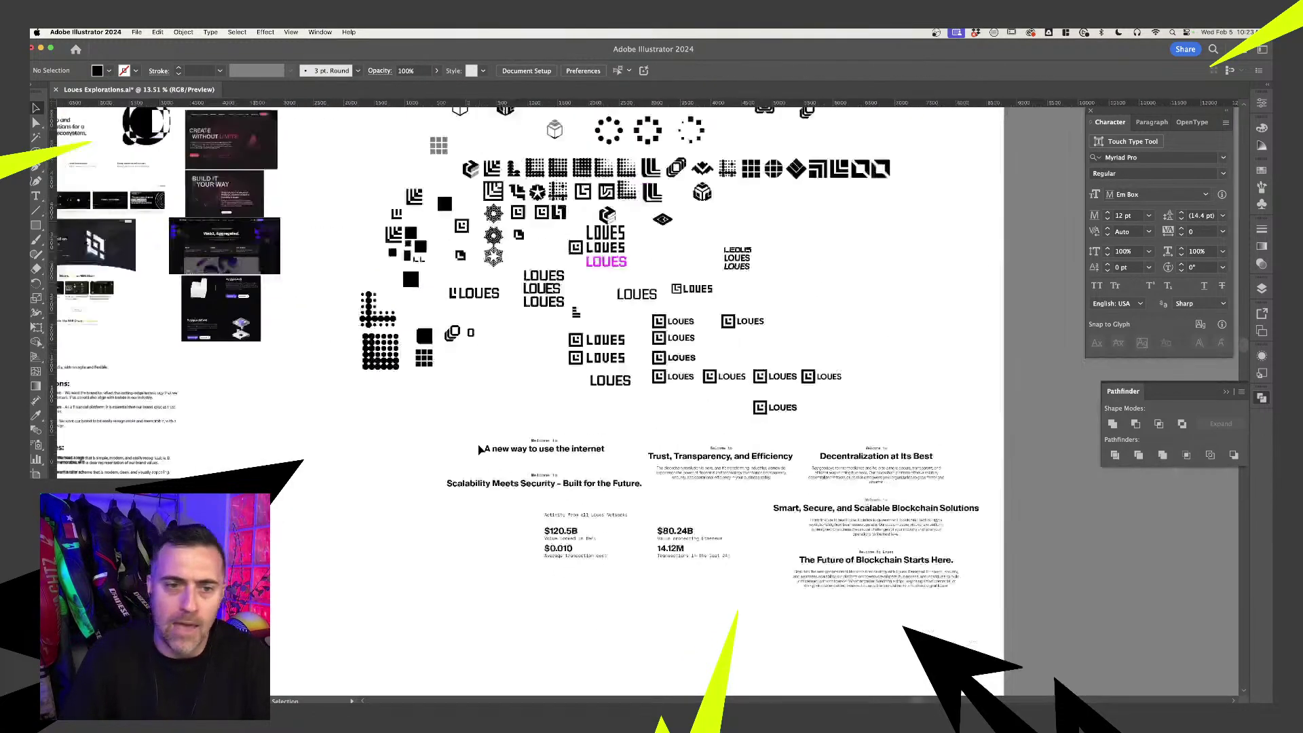
- Add a 1400 × 800 px artboard in the empty area below the written brief and show the artboard boundaries
{"action": "scroll", "coordinate": [480, 449], "scroll_direction": "down", "scroll_amount": 4}
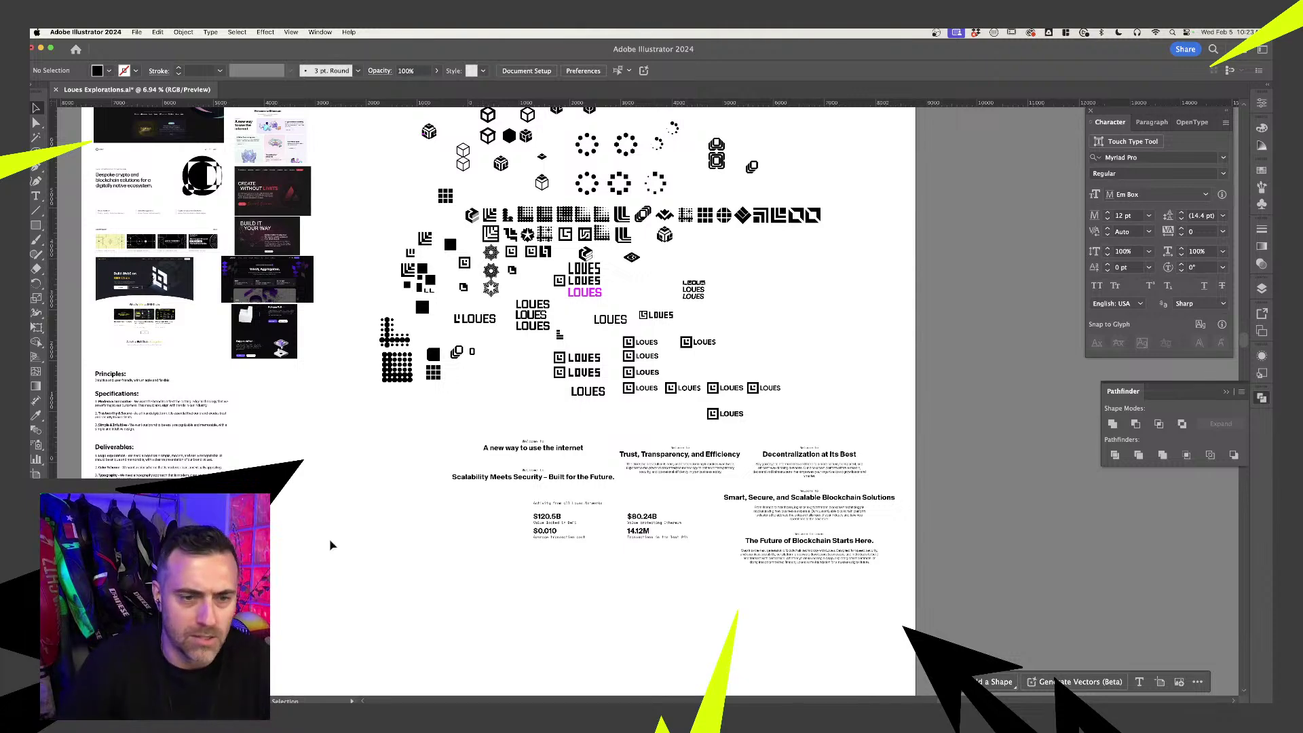
{"action": "left_click_drag", "start_coordinate": [208, 593], "coordinate": [433, 491]}
{"action": "key", "text": "shift+o"}
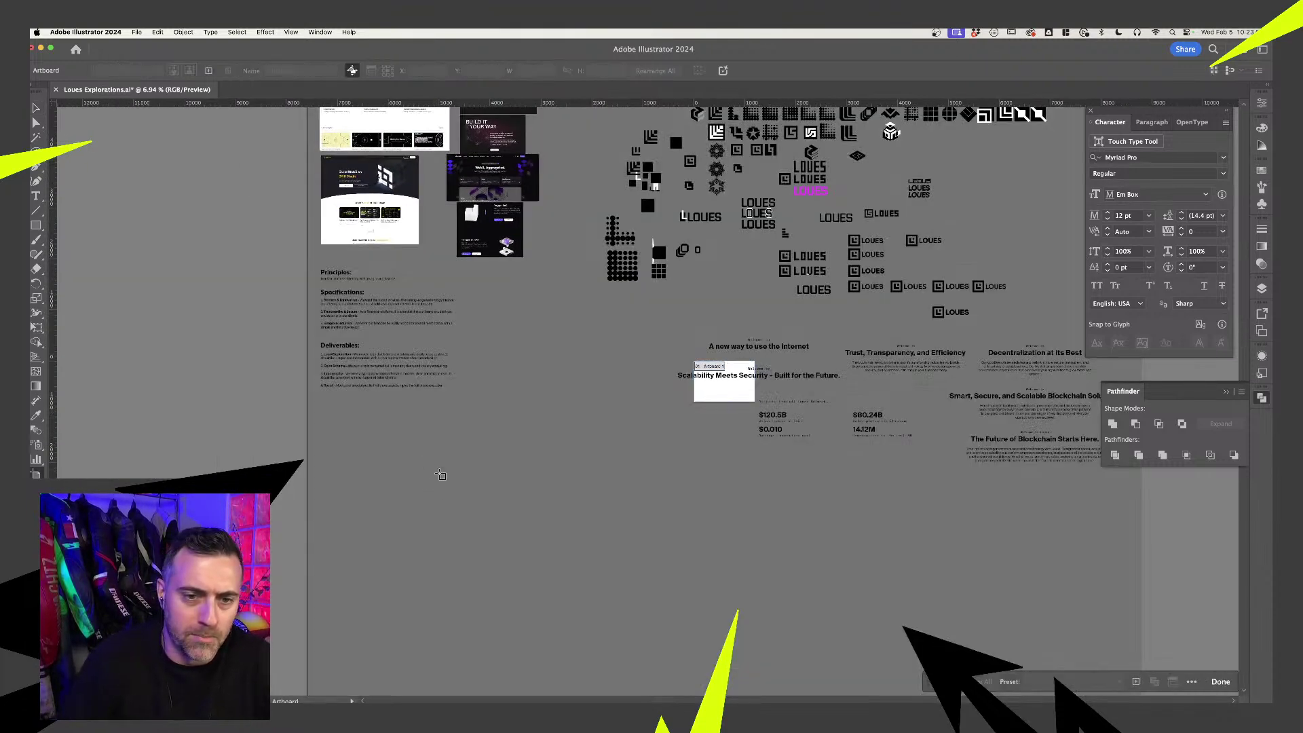
{"action": "left_click_drag", "start_coordinate": [405, 452], "coordinate": [513, 520]}
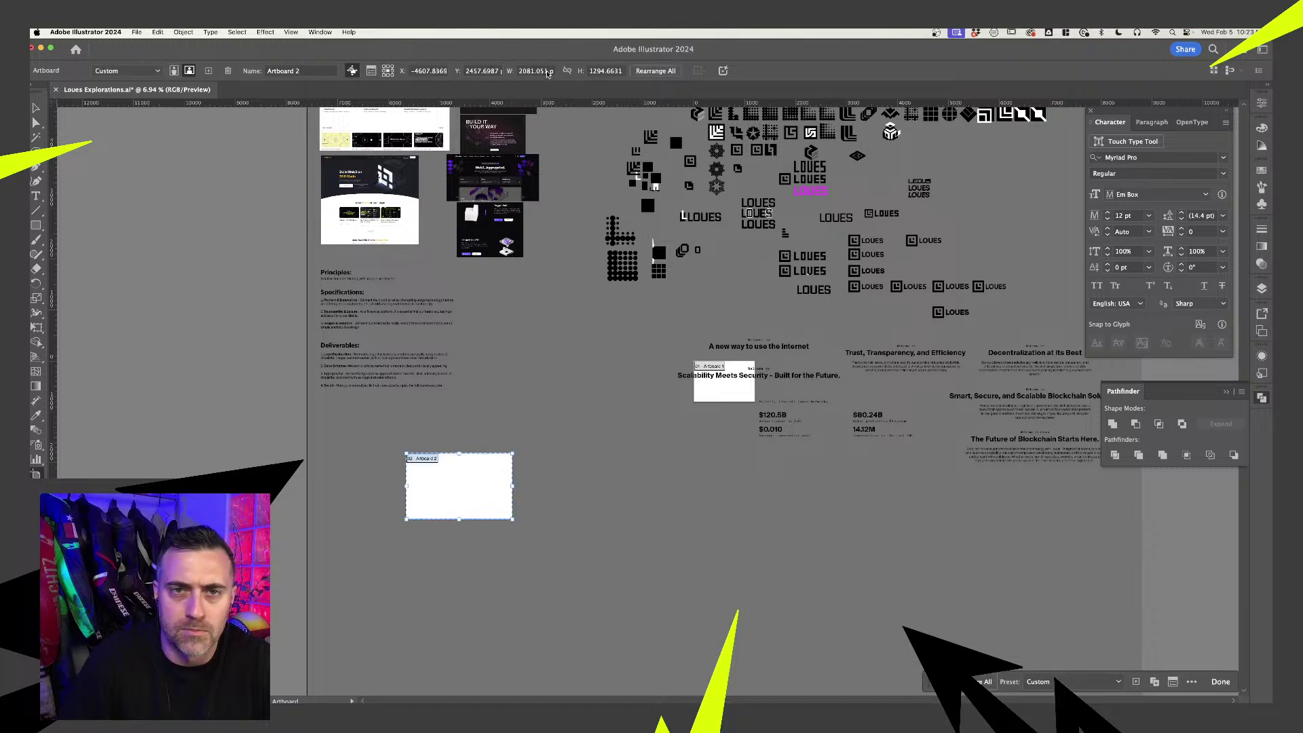
{"action": "left_click", "coordinate": [547, 71]}
{"action": "type", "text": "1400"}
{"action": "key", "text": "Tab"}
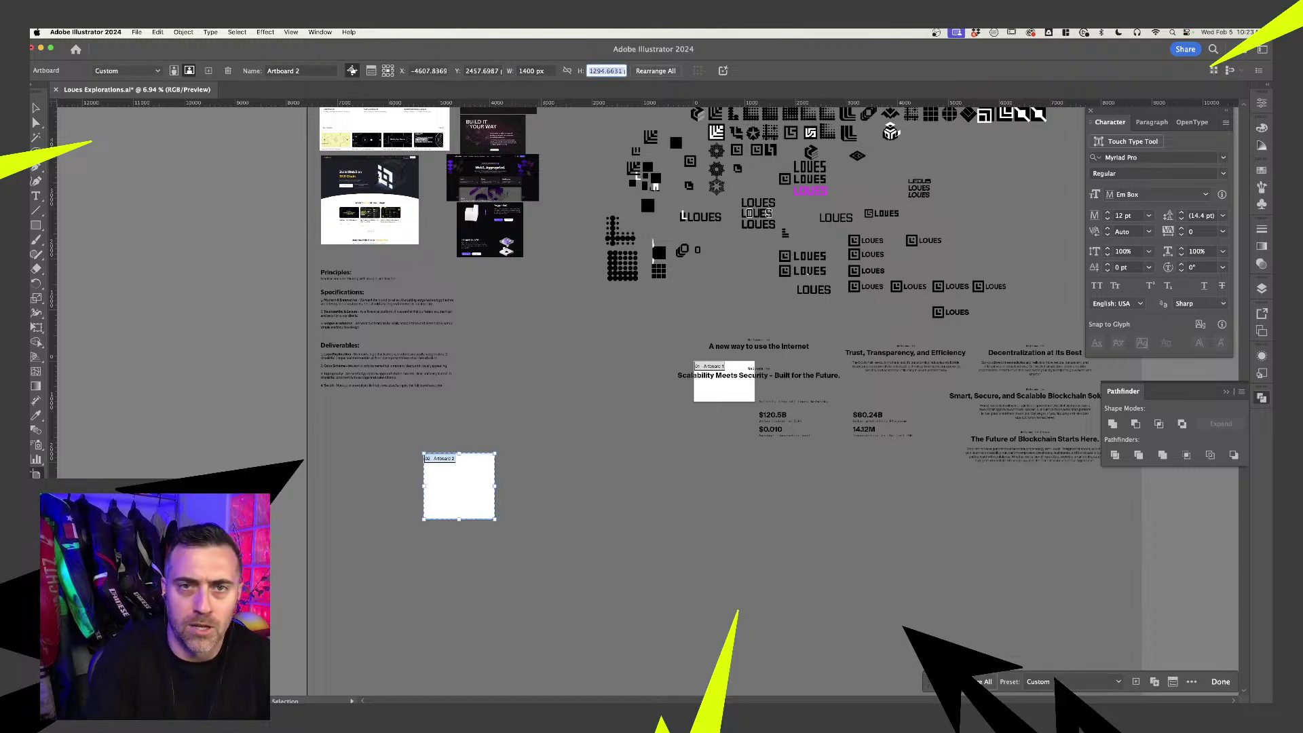
{"action": "type", "text": "800"}
{"action": "key", "text": "Return"}
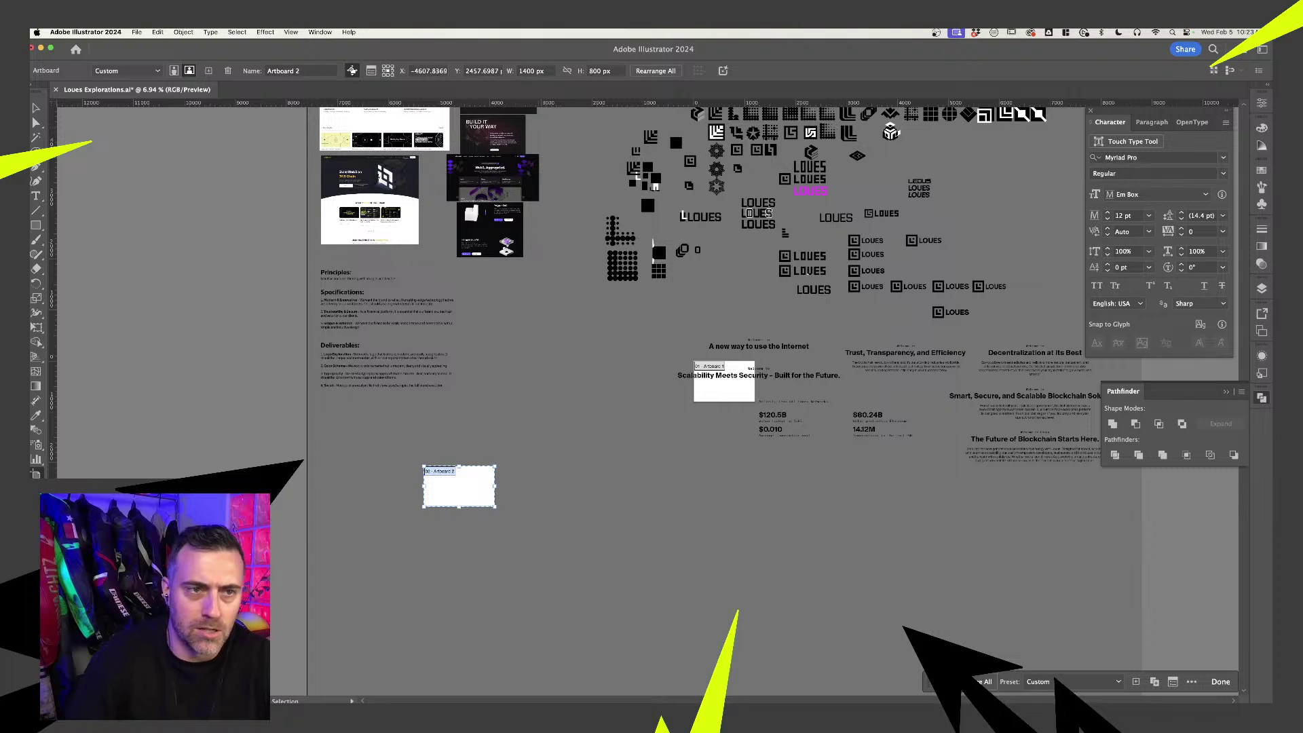
{"action": "key", "text": "Escape"}
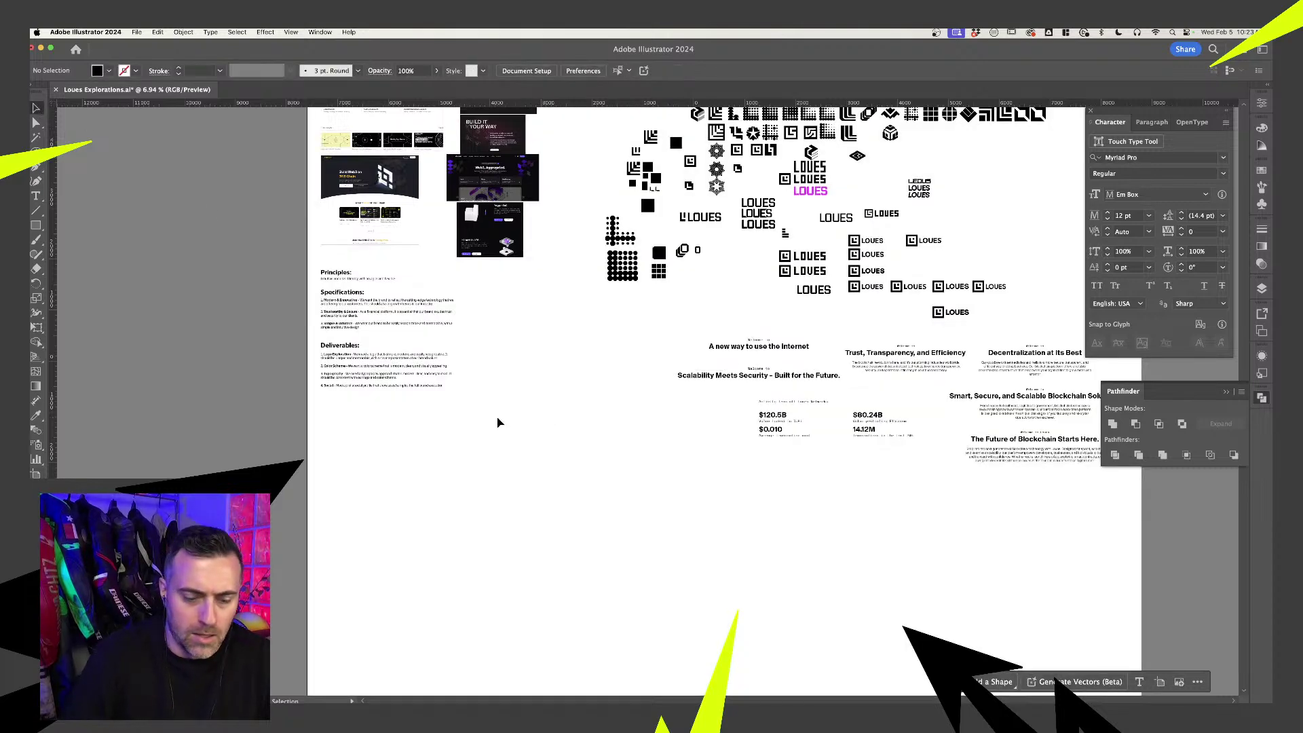
{"action": "key", "text": "a"}
{"action": "scroll", "coordinate": [503, 447], "scroll_direction": "up", "scroll_amount": 5}
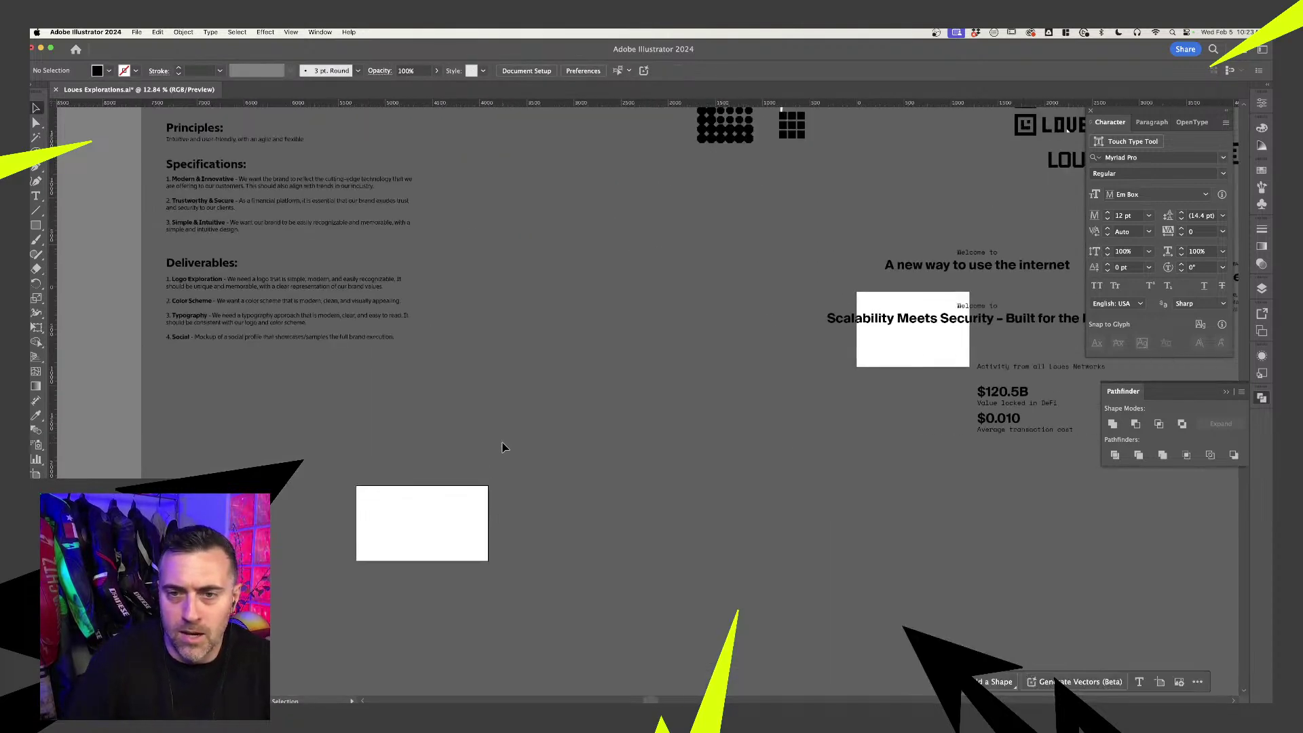
{"action": "scroll", "coordinate": [515, 442], "scroll_direction": "down", "scroll_amount": 3}
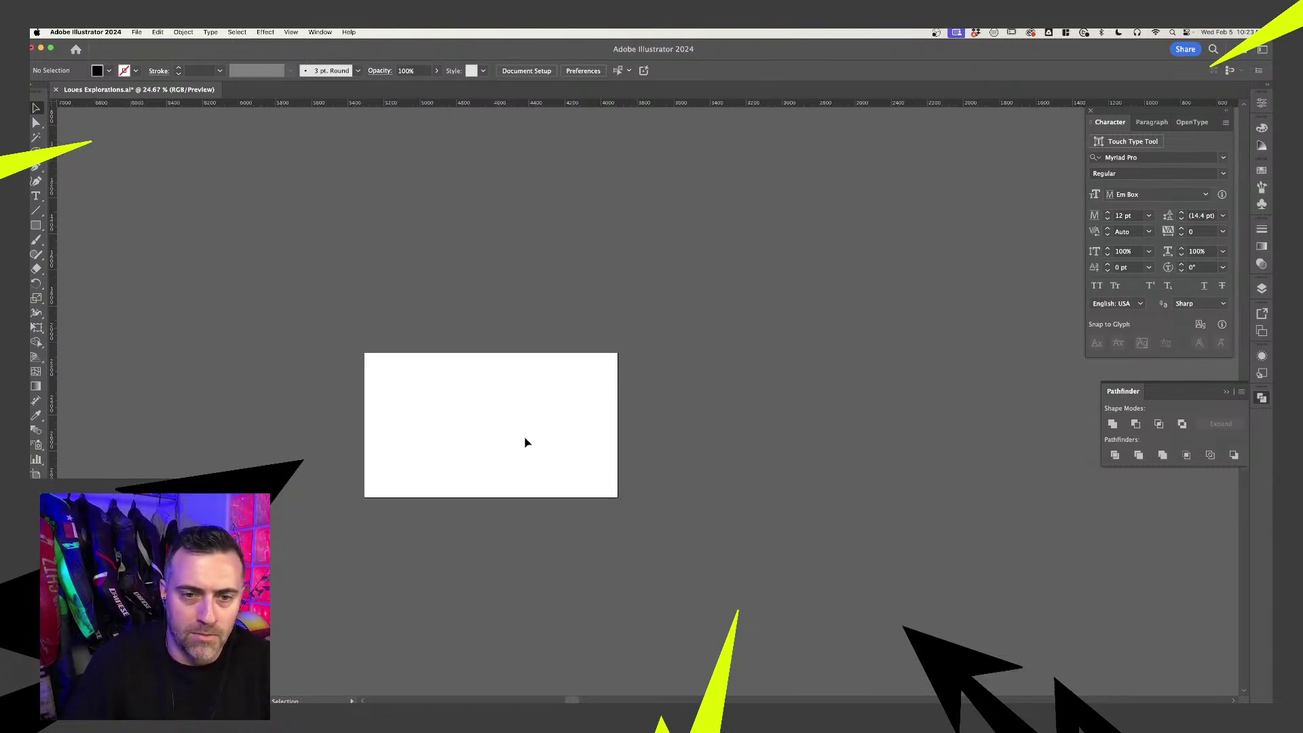
- Copy the "The Future of Blockchain Starts Here." heading with its label and paragraph onto the new artboard
{"action": "scroll", "coordinate": [546, 440], "scroll_direction": "down", "scroll_amount": 6}
{"action": "scroll", "coordinate": [919, 442], "scroll_direction": "up", "scroll_amount": 3}
{"action": "scroll", "coordinate": [919, 446], "scroll_direction": "right", "scroll_amount": 5}
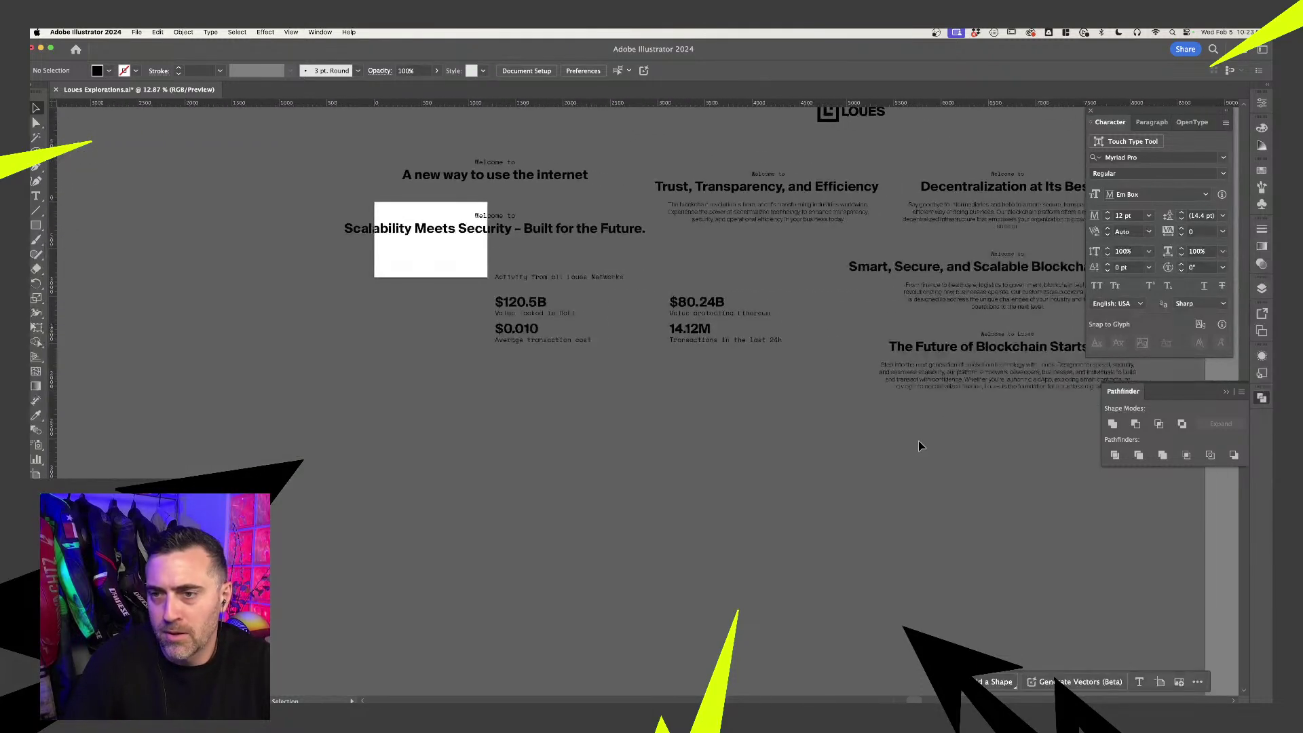
{"action": "left_click_drag", "start_coordinate": [919, 444], "coordinate": [698, 414]}
{"action": "left_click_drag", "start_coordinate": [831, 412], "coordinate": [823, 450]}
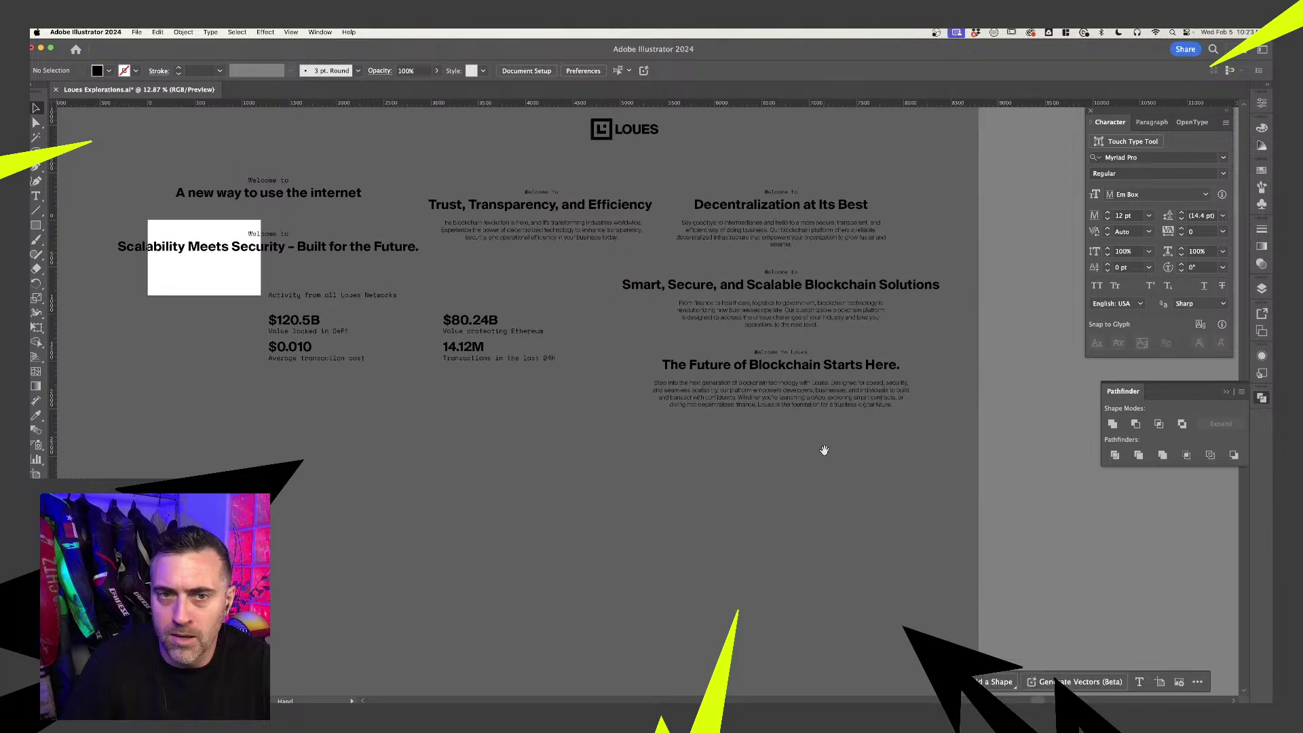
{"action": "left_click", "coordinate": [768, 377]}
{"action": "left_click", "coordinate": [817, 445]}
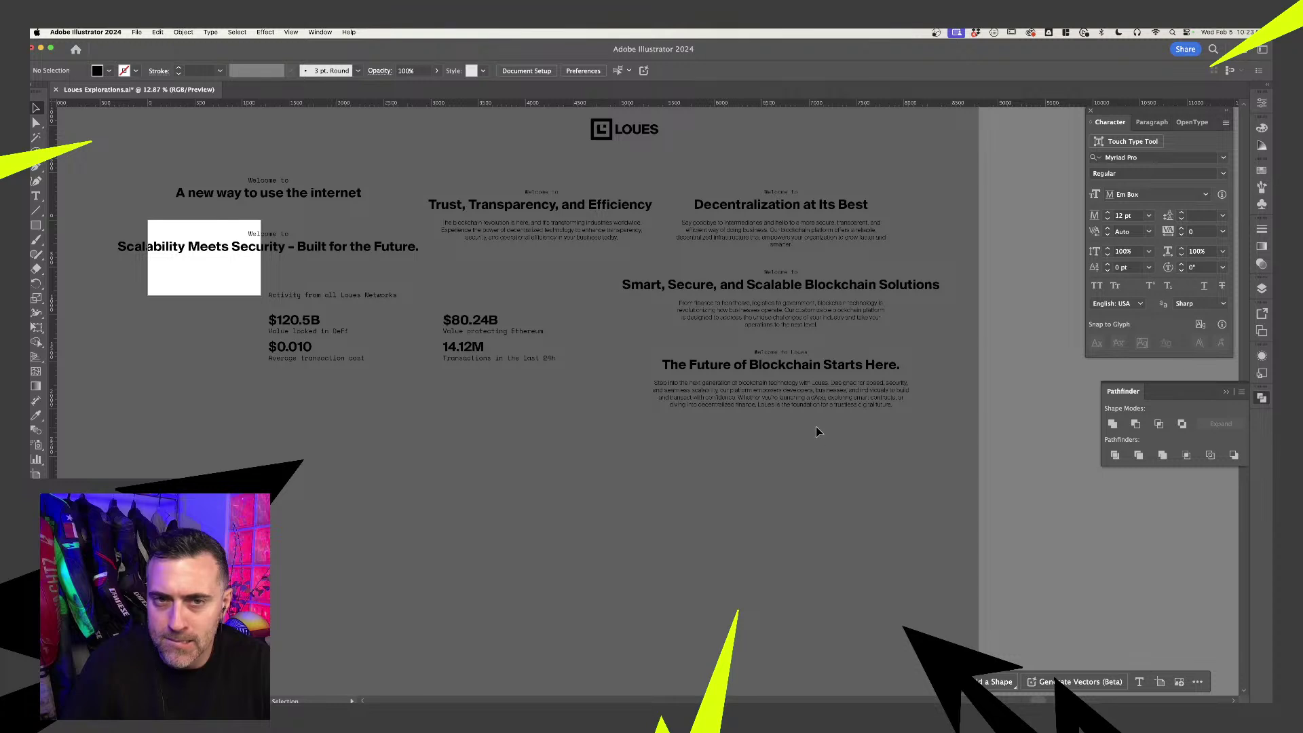
{"action": "left_click", "coordinate": [756, 348]}
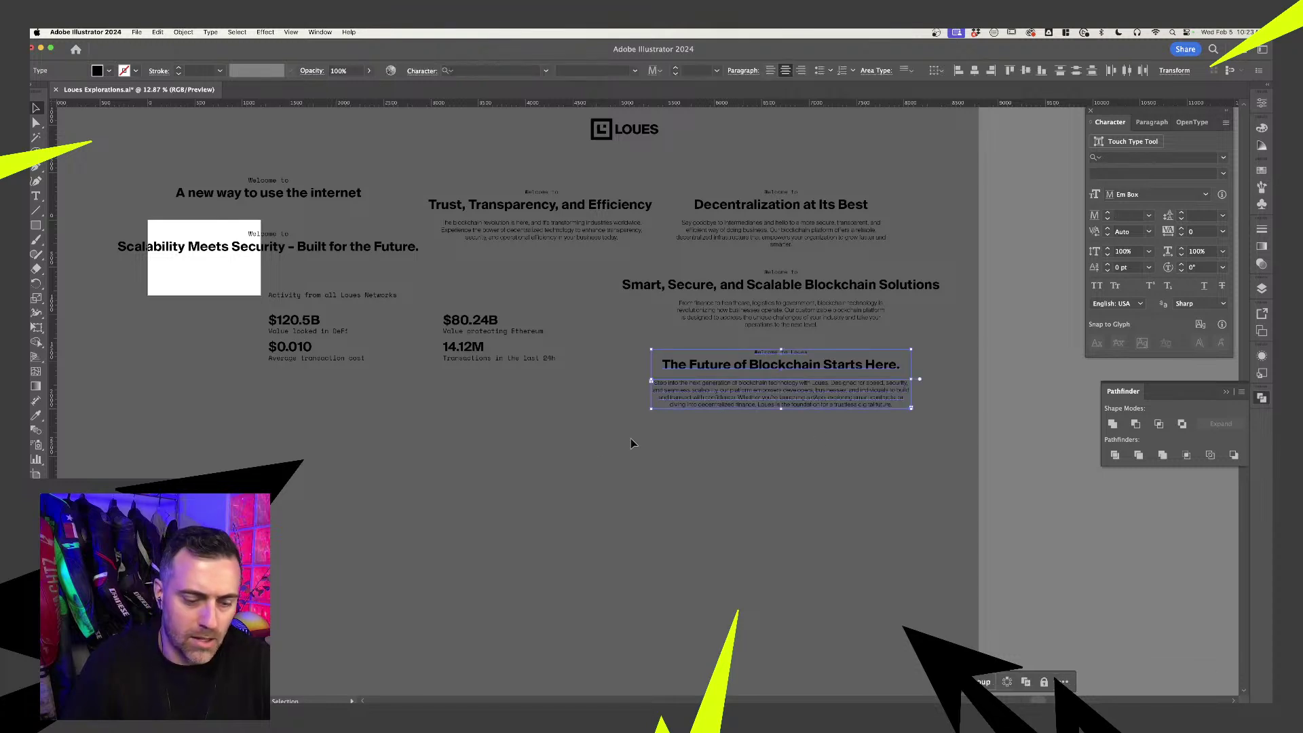
{"action": "left_click", "coordinate": [421, 456]}
{"action": "scroll", "coordinate": [570, 485], "scroll_direction": "left", "scroll_amount": 10}
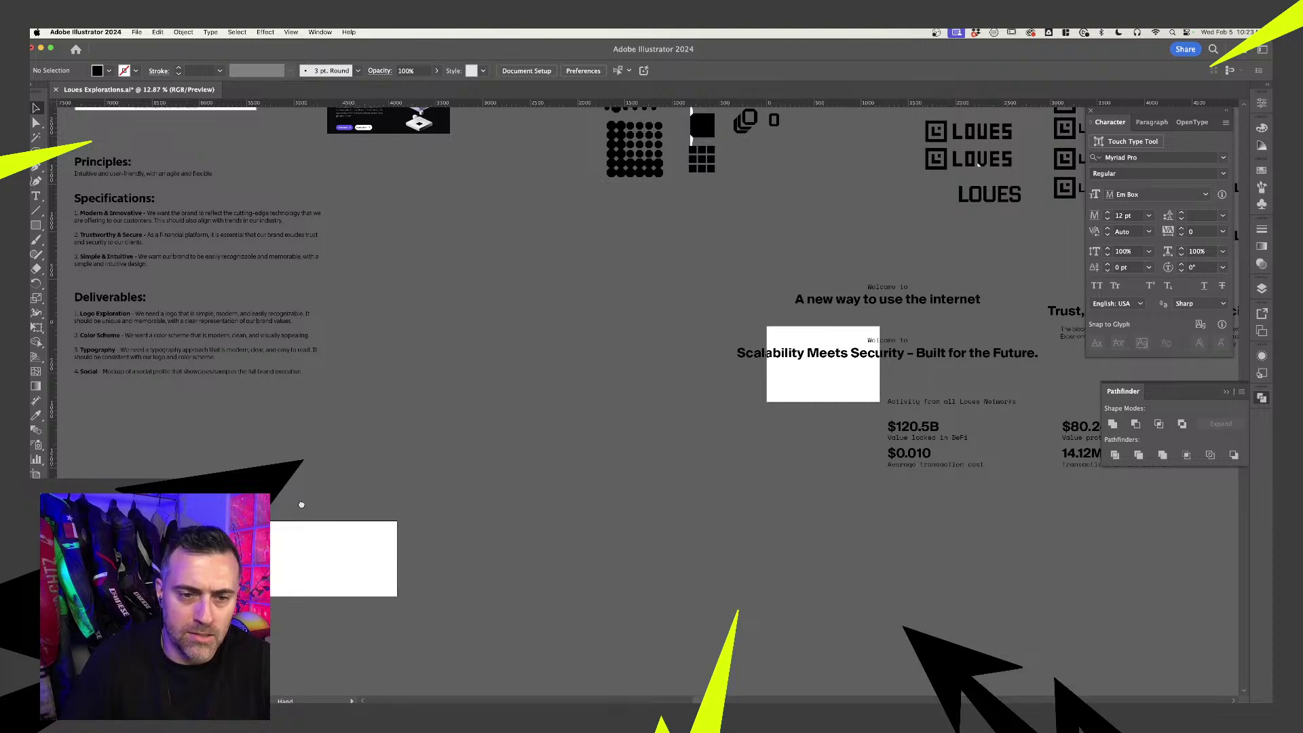
{"action": "scroll", "coordinate": [407, 474], "scroll_direction": "left", "scroll_amount": 5}
{"action": "scroll", "coordinate": [465, 427], "scroll_direction": "down", "scroll_amount": 3}
{"action": "scroll", "coordinate": [465, 431], "scroll_direction": "up", "scroll_amount": 5}
{"action": "scroll", "coordinate": [467, 448], "scroll_direction": "down", "scroll_amount": 3}
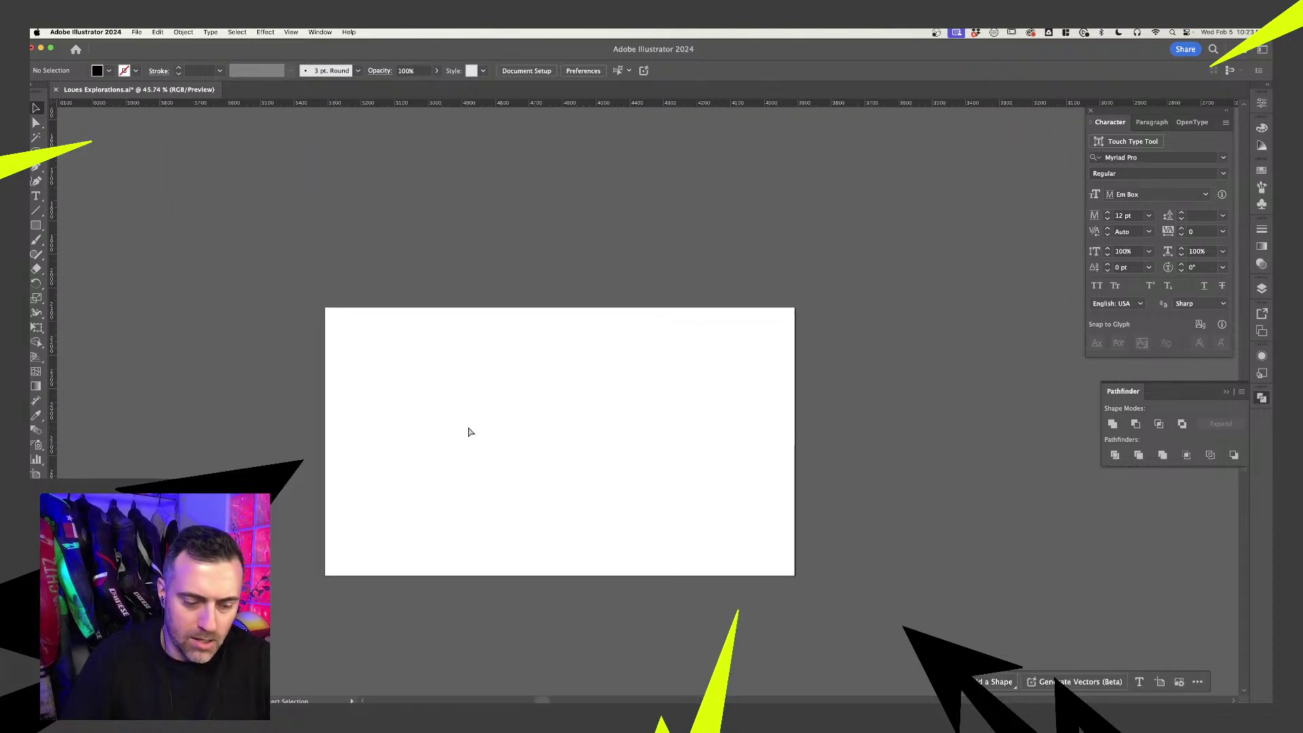
{"action": "key", "text": "cmd+v"}
- Group and shrink the pasted text block to fit inside the artboard, centred horizontally and slightly above the middle
{"action": "scroll", "coordinate": [553, 327], "scroll_direction": "down", "scroll_amount": 2}
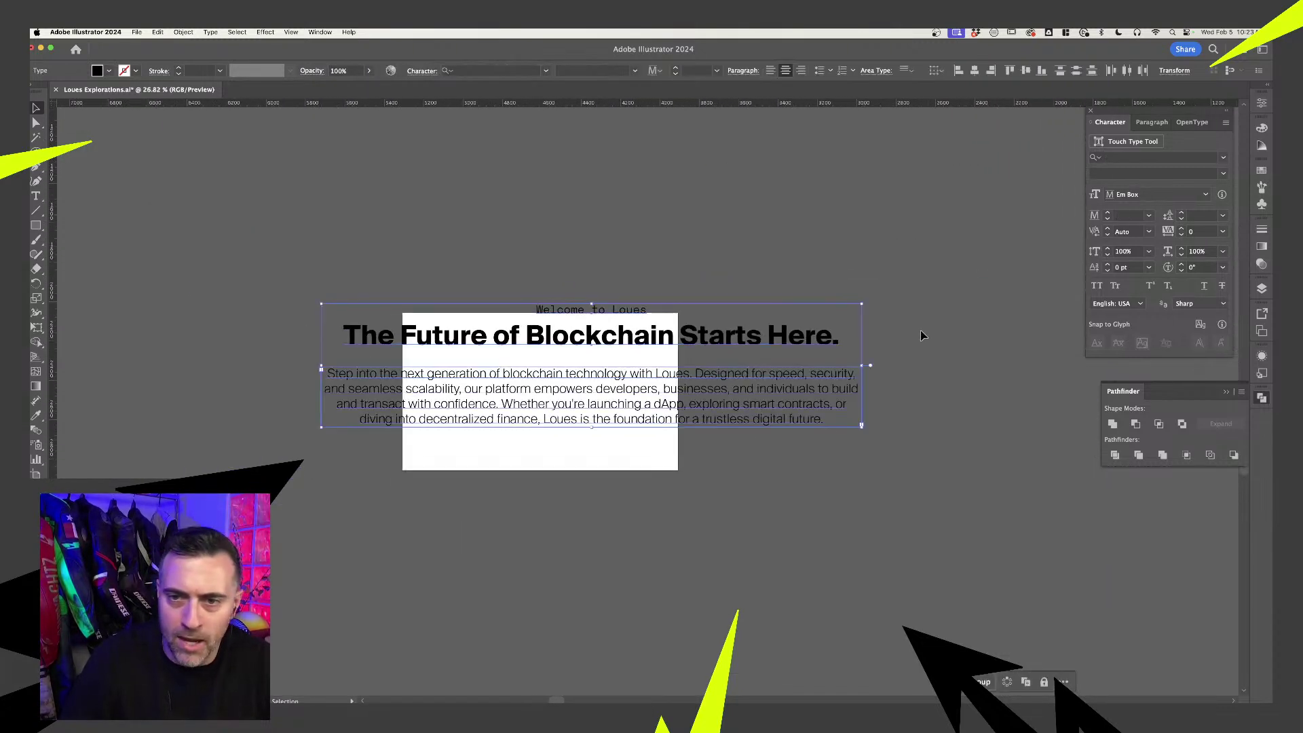
{"action": "left_click_drag", "start_coordinate": [866, 306], "coordinate": [617, 372]}
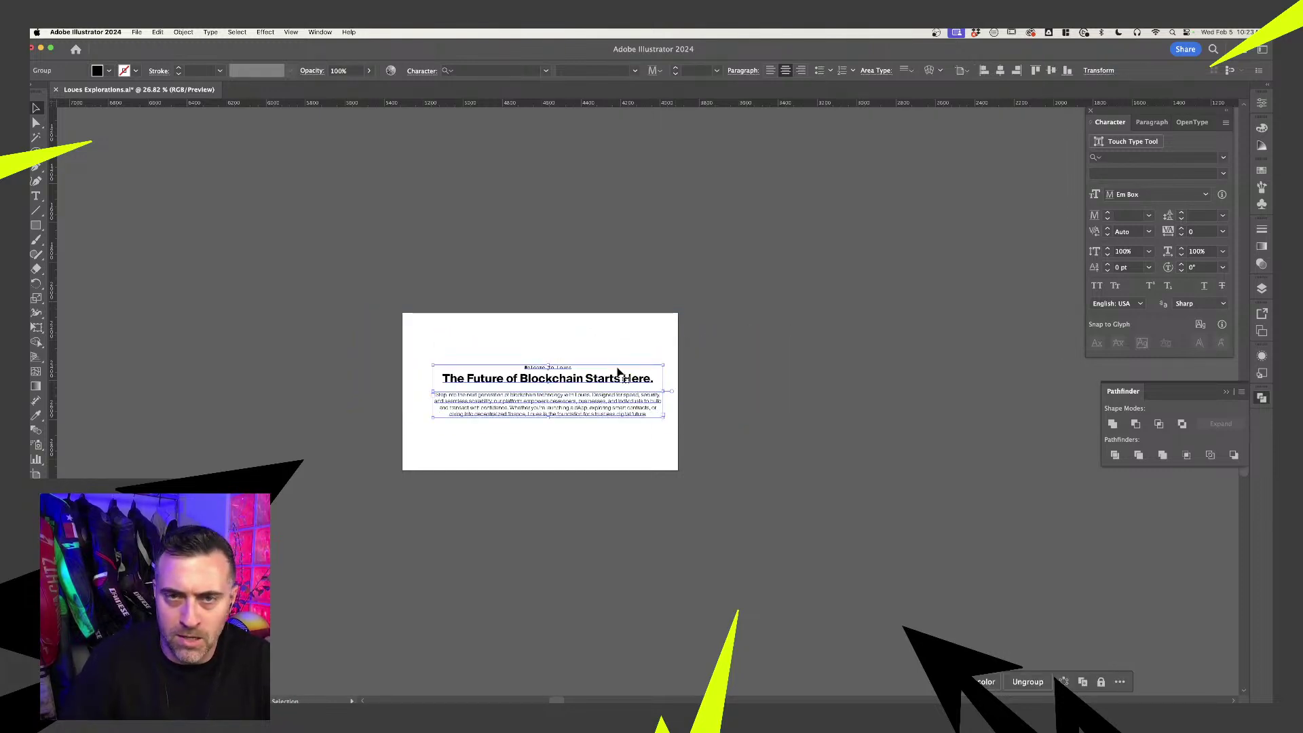
{"action": "left_click", "coordinate": [999, 70]}
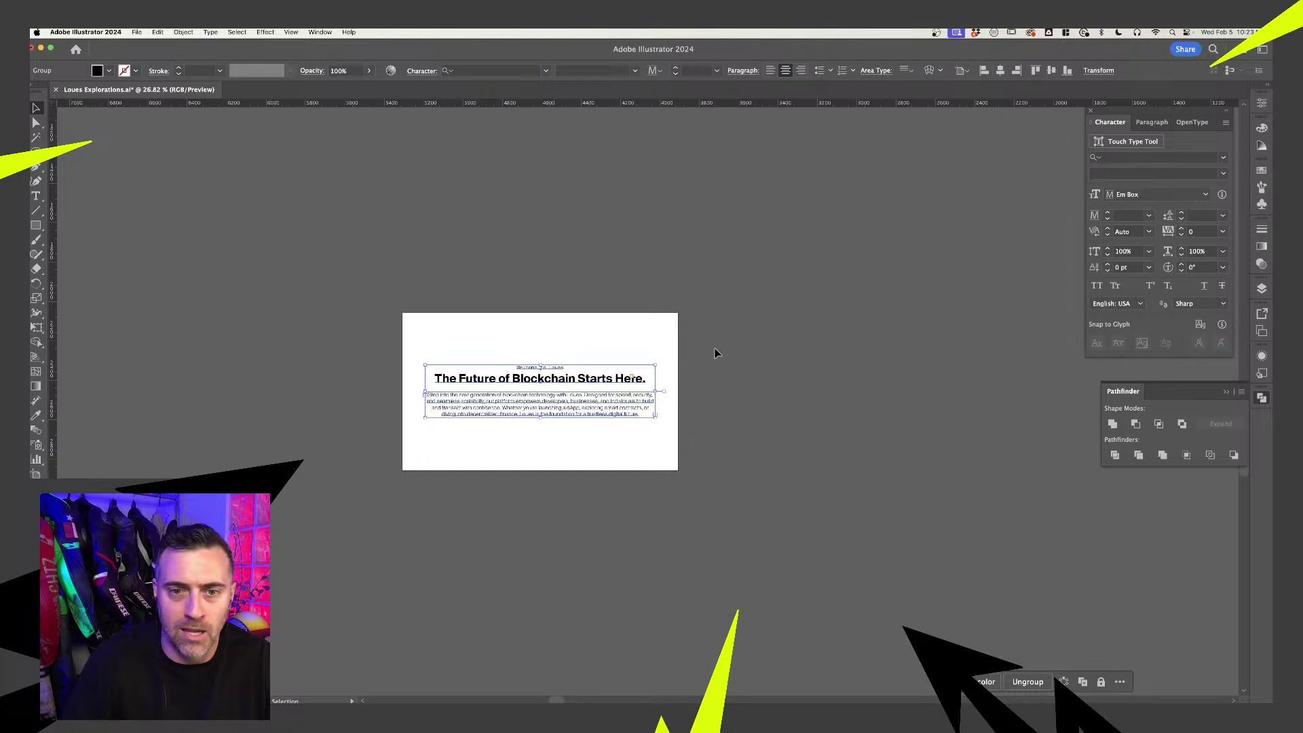
{"action": "left_click_drag", "start_coordinate": [606, 382], "coordinate": [607, 373]}
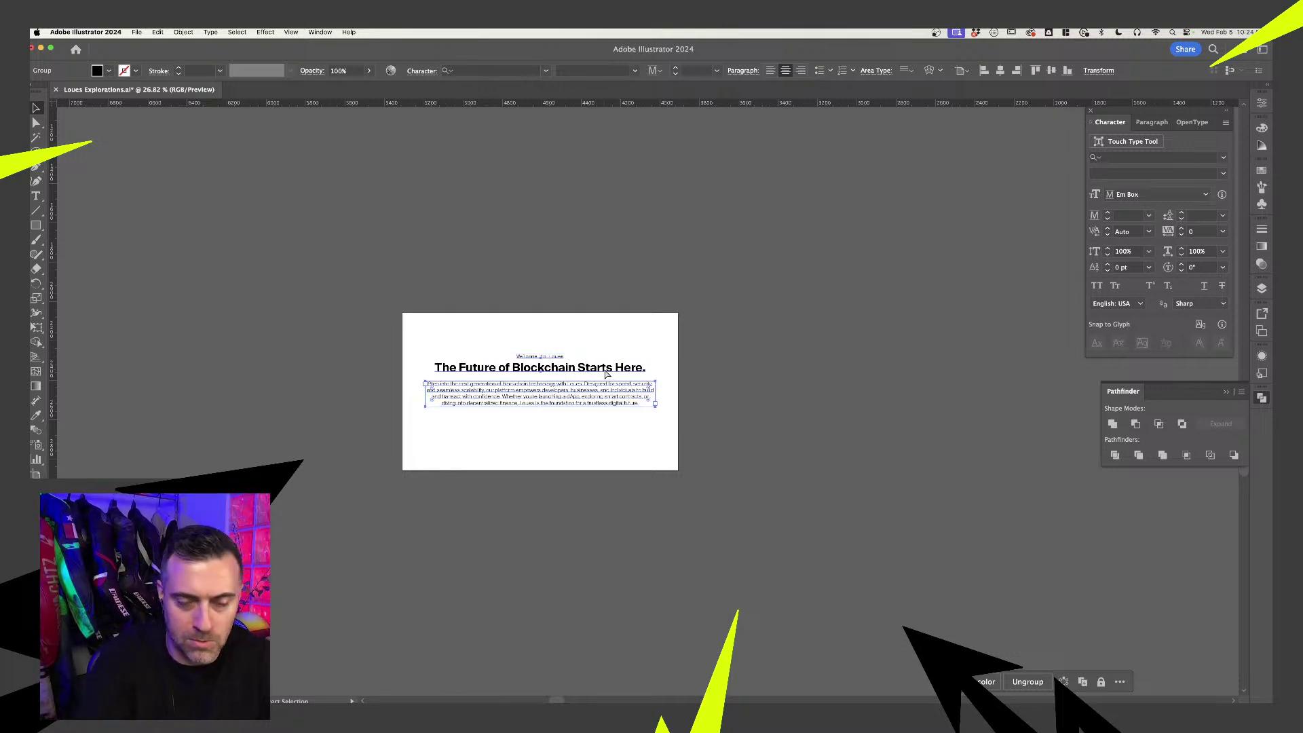
{"action": "left_click", "coordinate": [662, 373]}
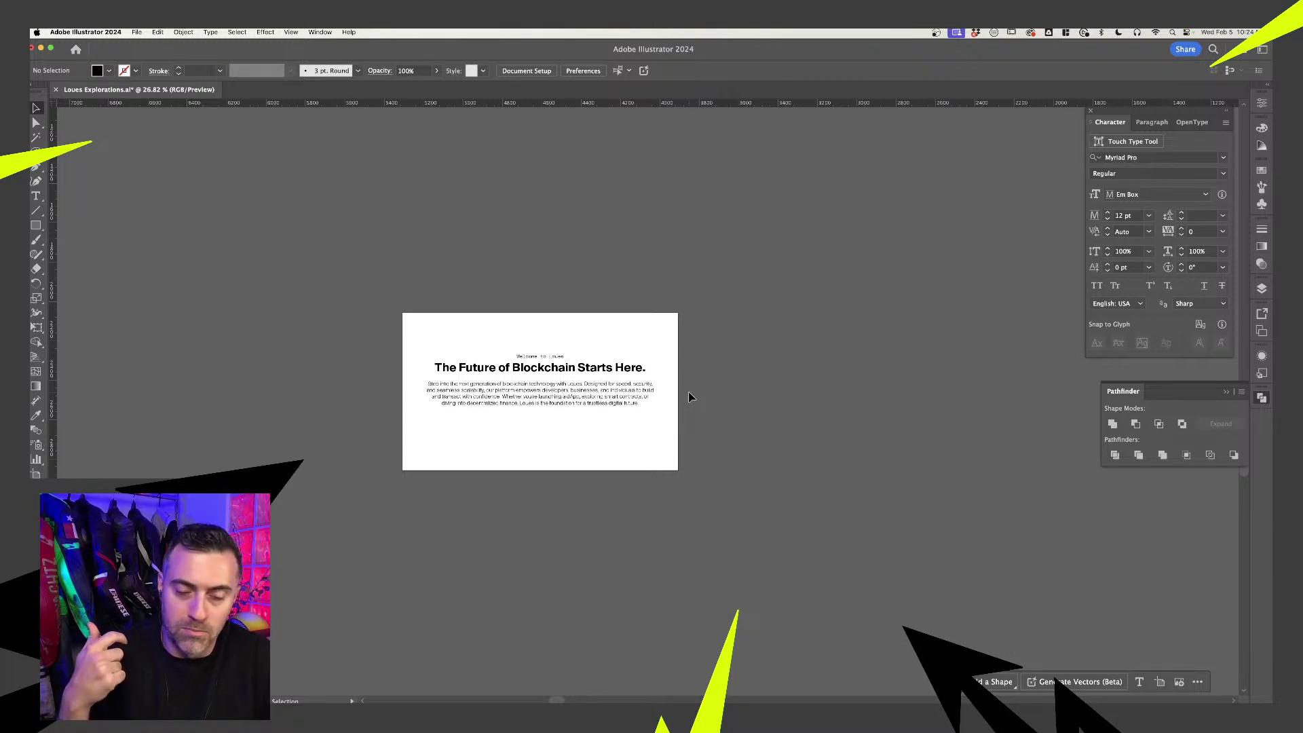
{"action": "scroll", "coordinate": [687, 395], "scroll_direction": "up", "scroll_amount": 5}
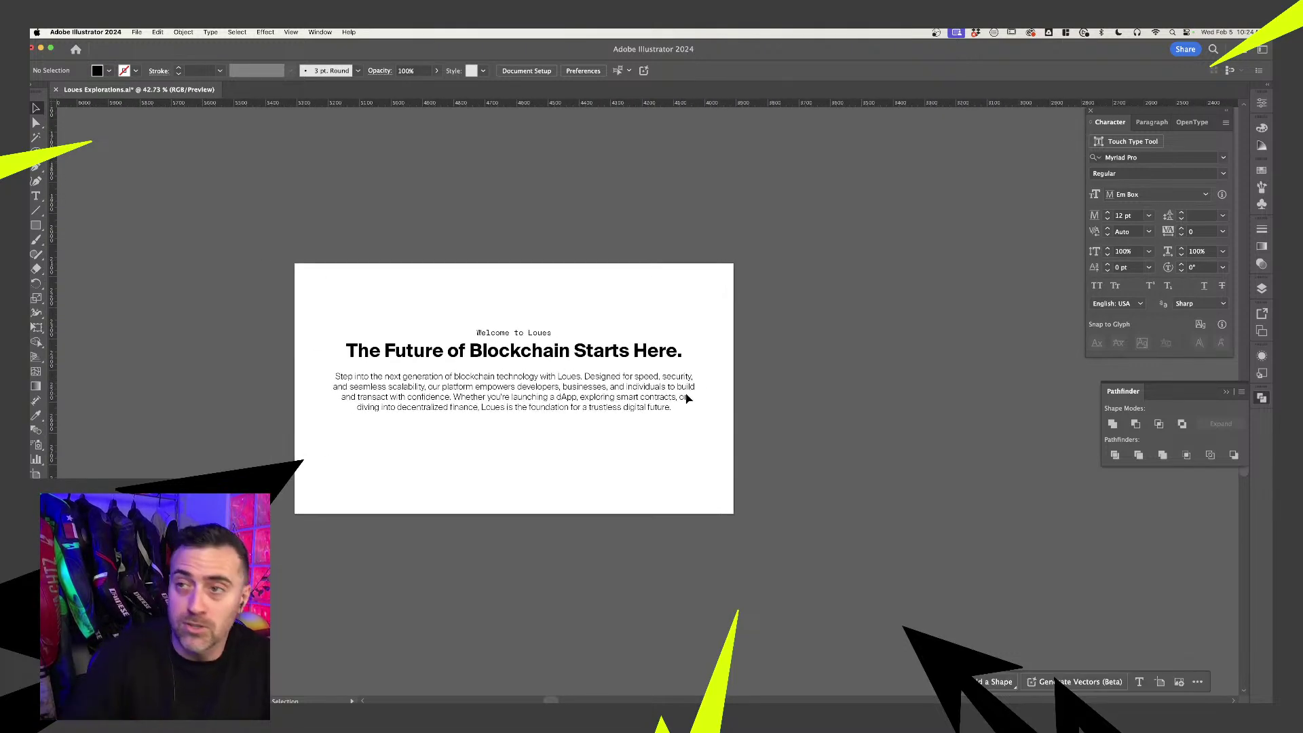
{"action": "scroll", "coordinate": [685, 398], "scroll_direction": "up", "scroll_amount": 5}
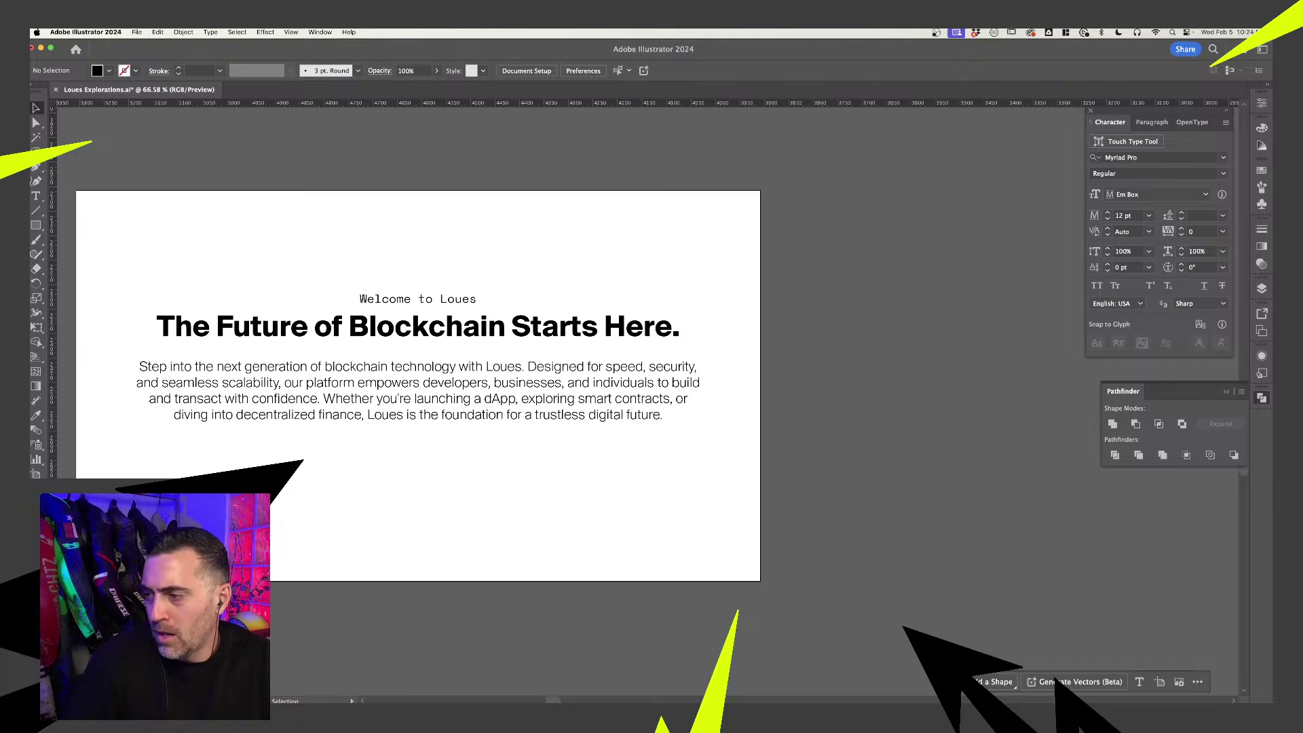
- Switch to Finder and open the Shapes folder of the Loues project in the Google Drive shared drives
{"action": "key", "text": "super+Tab"}
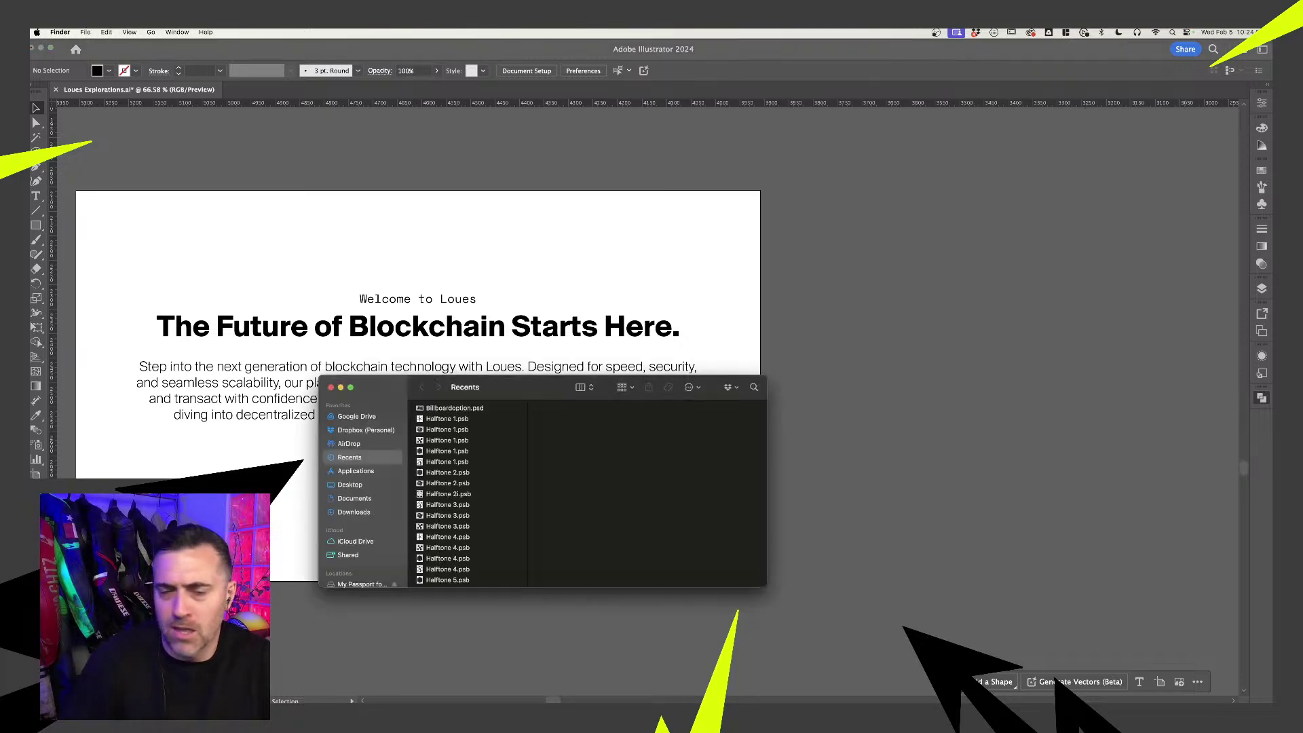
{"action": "left_click", "coordinate": [356, 416]}
{"action": "left_click", "coordinate": [446, 432]}
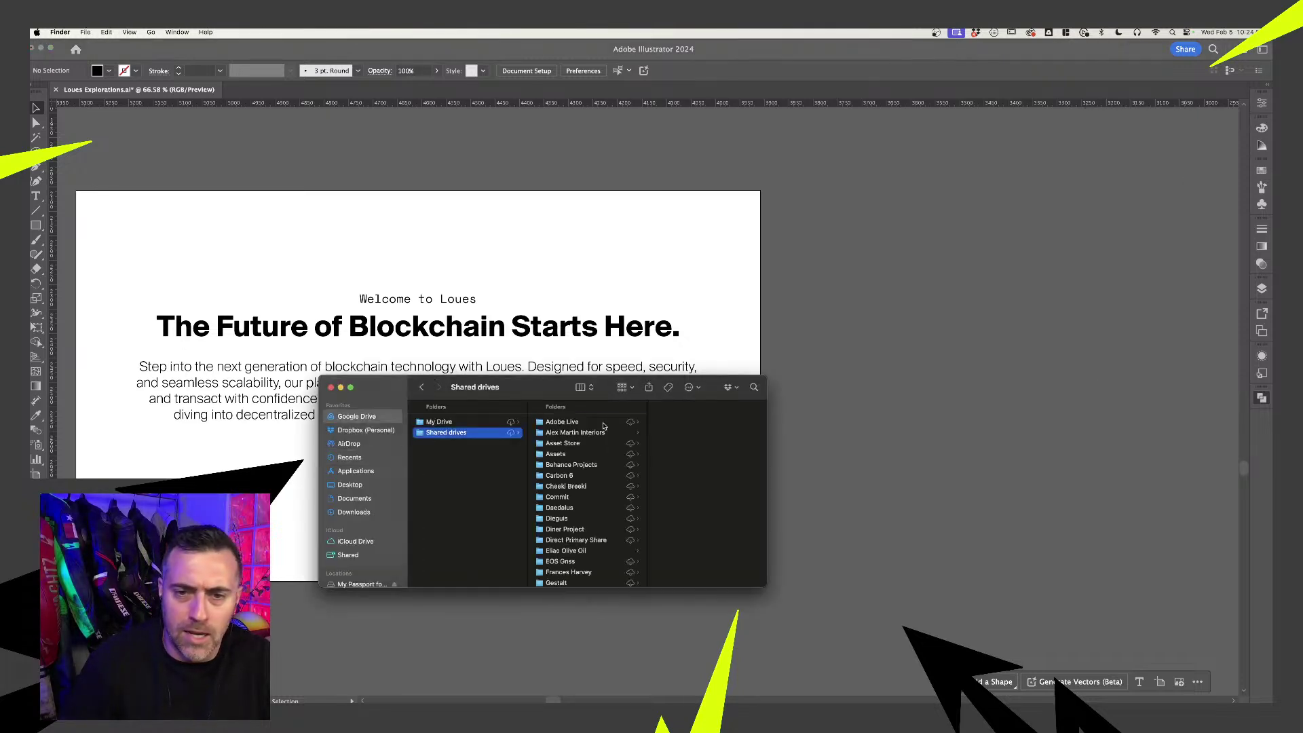
{"action": "left_click", "coordinate": [562, 421]}
{"action": "scroll", "coordinate": [570, 502], "scroll_direction": "down", "scroll_amount": 5}
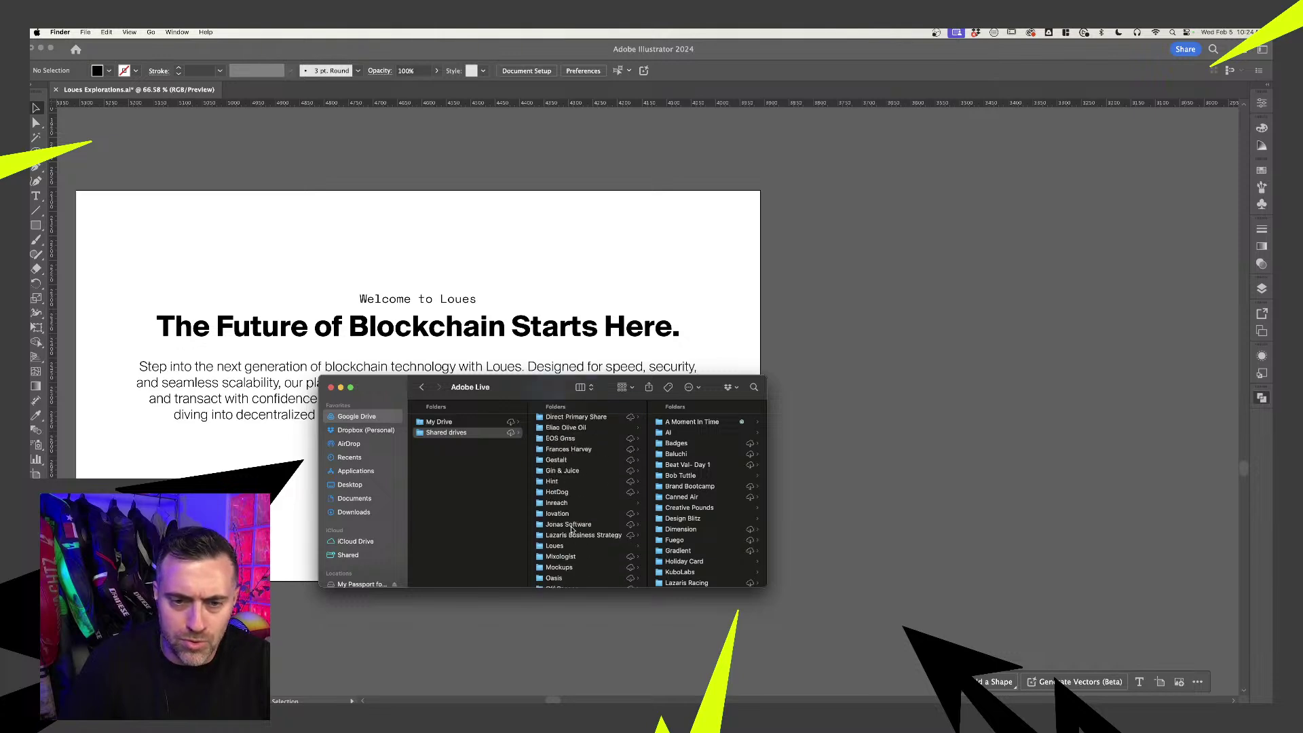
{"action": "left_click", "coordinate": [596, 524]}
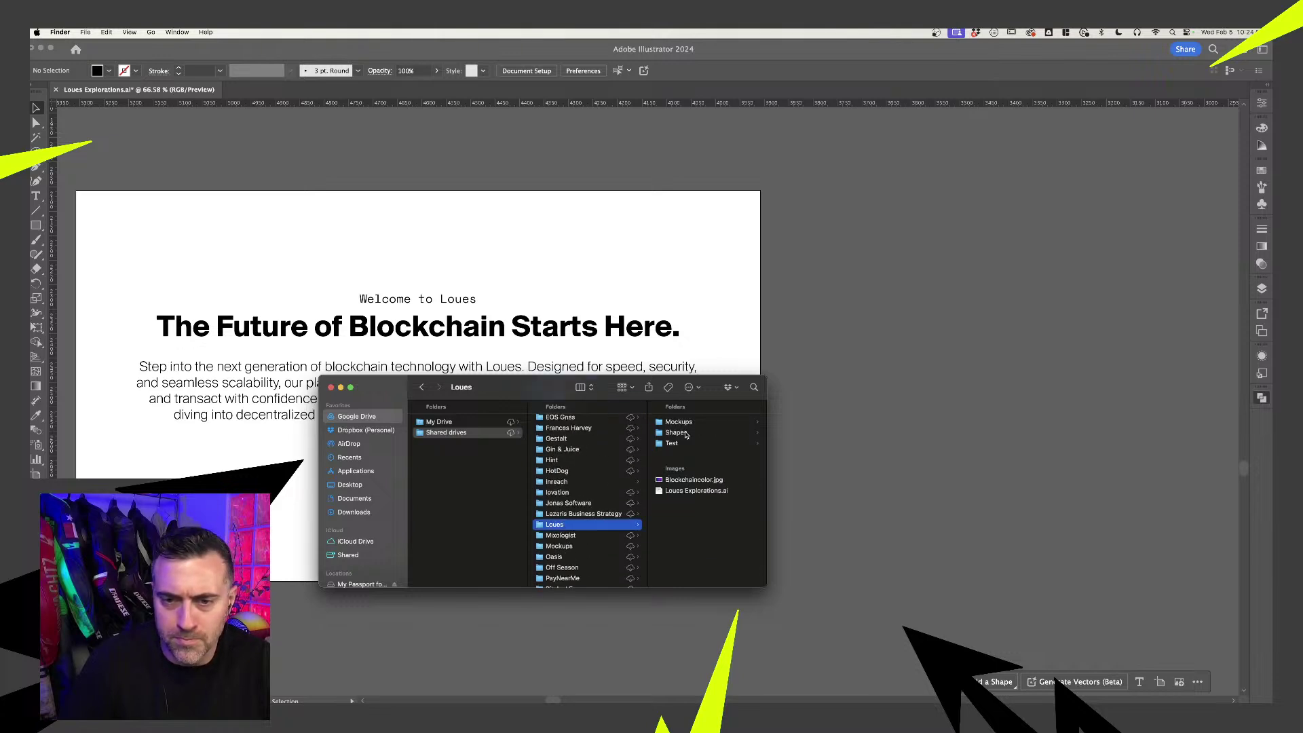
{"action": "left_click", "coordinate": [678, 433]}
- Preview the renders Shape 001.png and Shape 004.png at large size, and return to Illustrator
{"action": "left_click", "coordinate": [712, 422]}
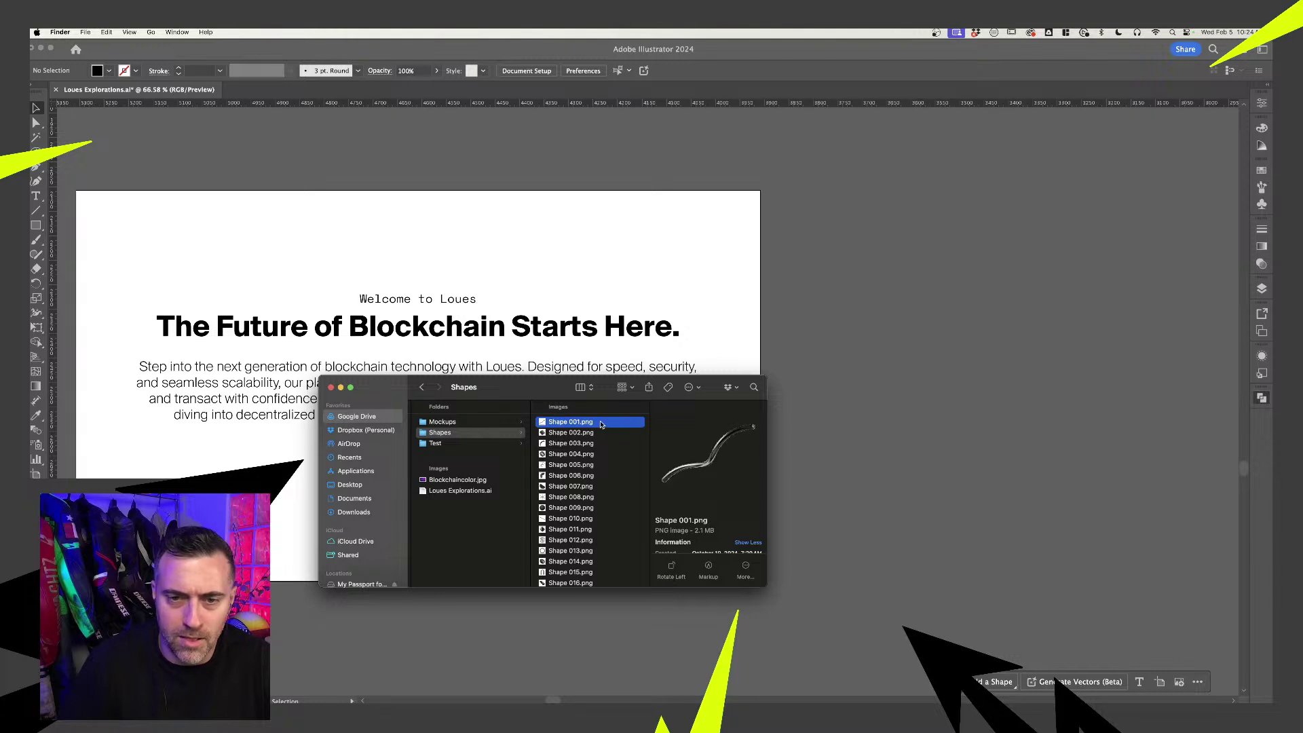
{"action": "key", "text": "space"}
{"action": "key", "text": "space"}
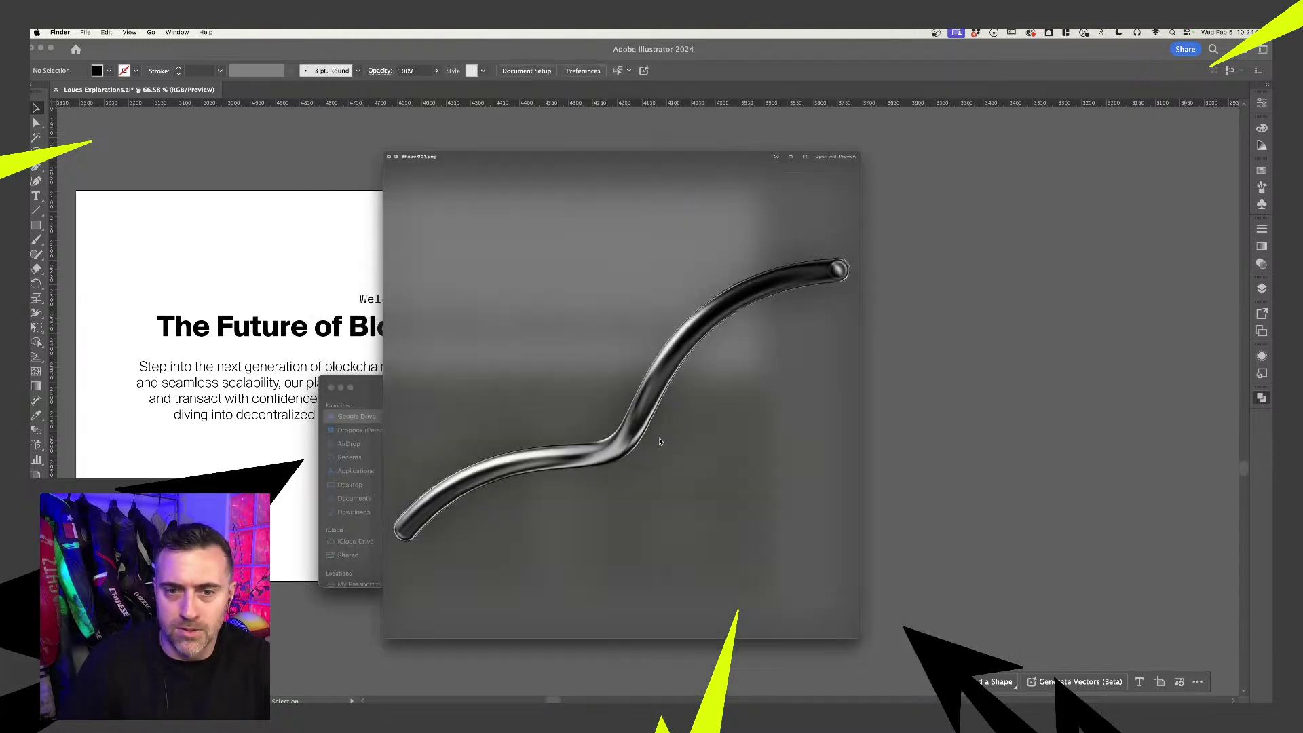
{"action": "left_click", "coordinate": [590, 454]}
{"action": "key", "text": "space"}
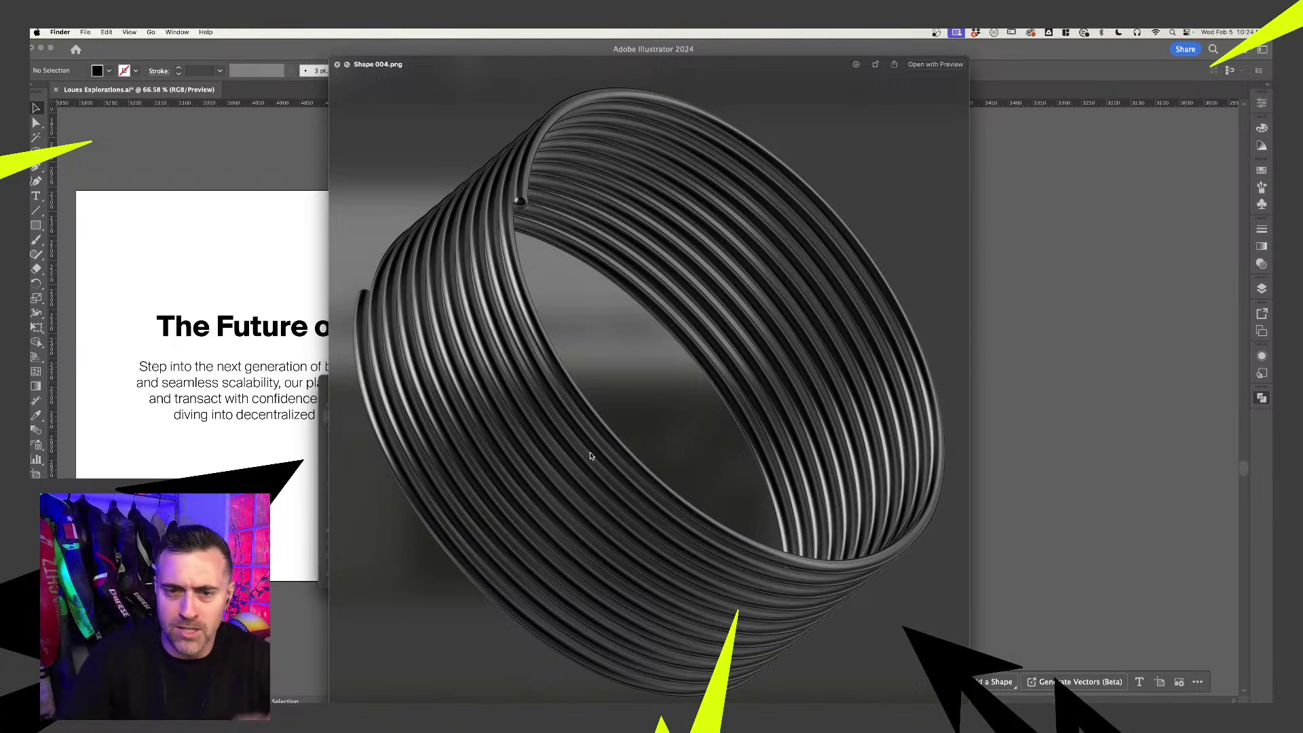
{"action": "key", "text": "space"}
{"action": "left_click", "coordinate": [877, 524]}
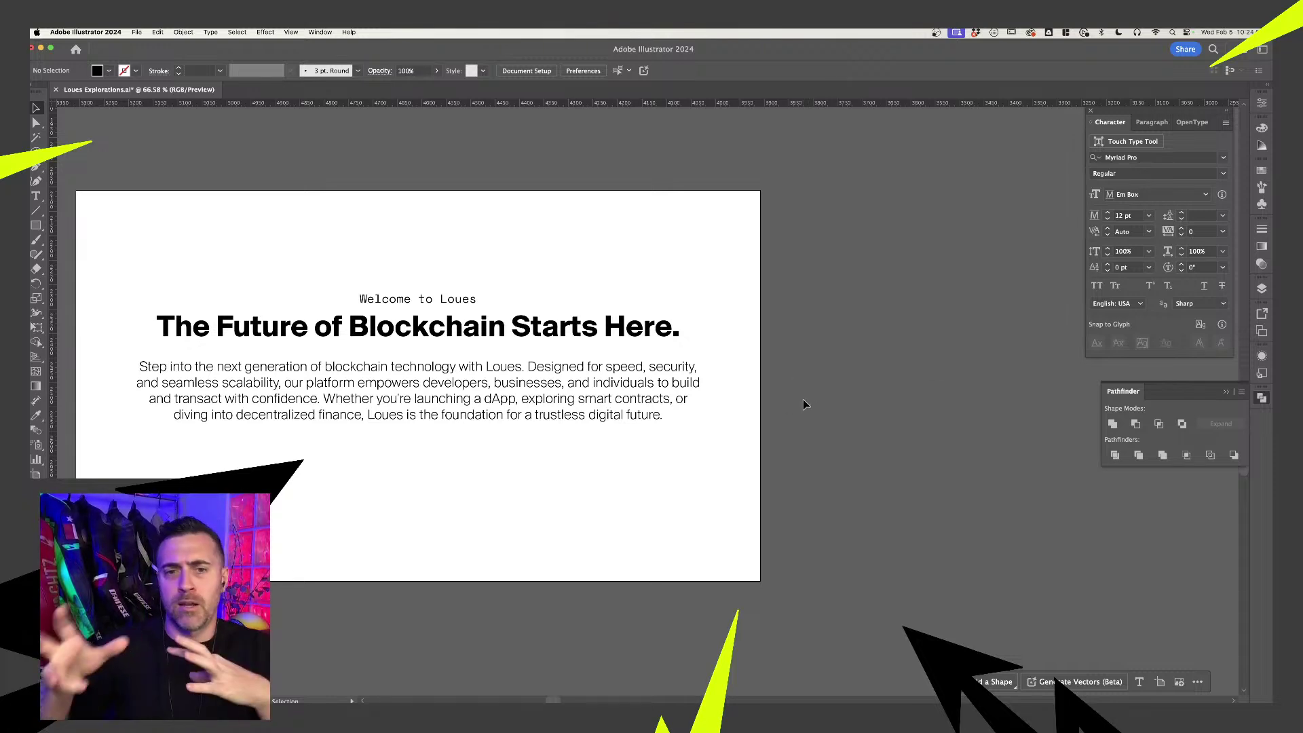
- Change "a dApp" to "an app" in the body paragraph under "The Future of Blockchain Starts Here."
{"action": "double_click", "coordinate": [489, 397]}
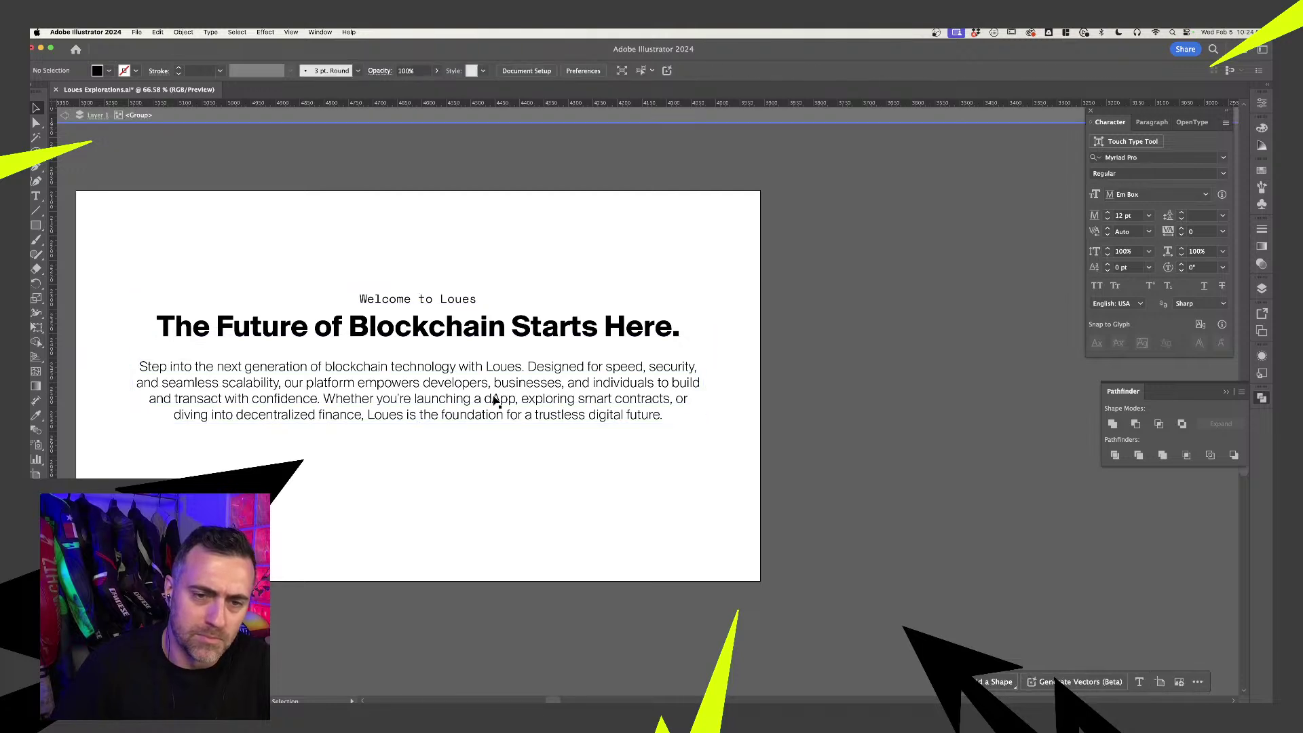
{"action": "double_click", "coordinate": [490, 397]}
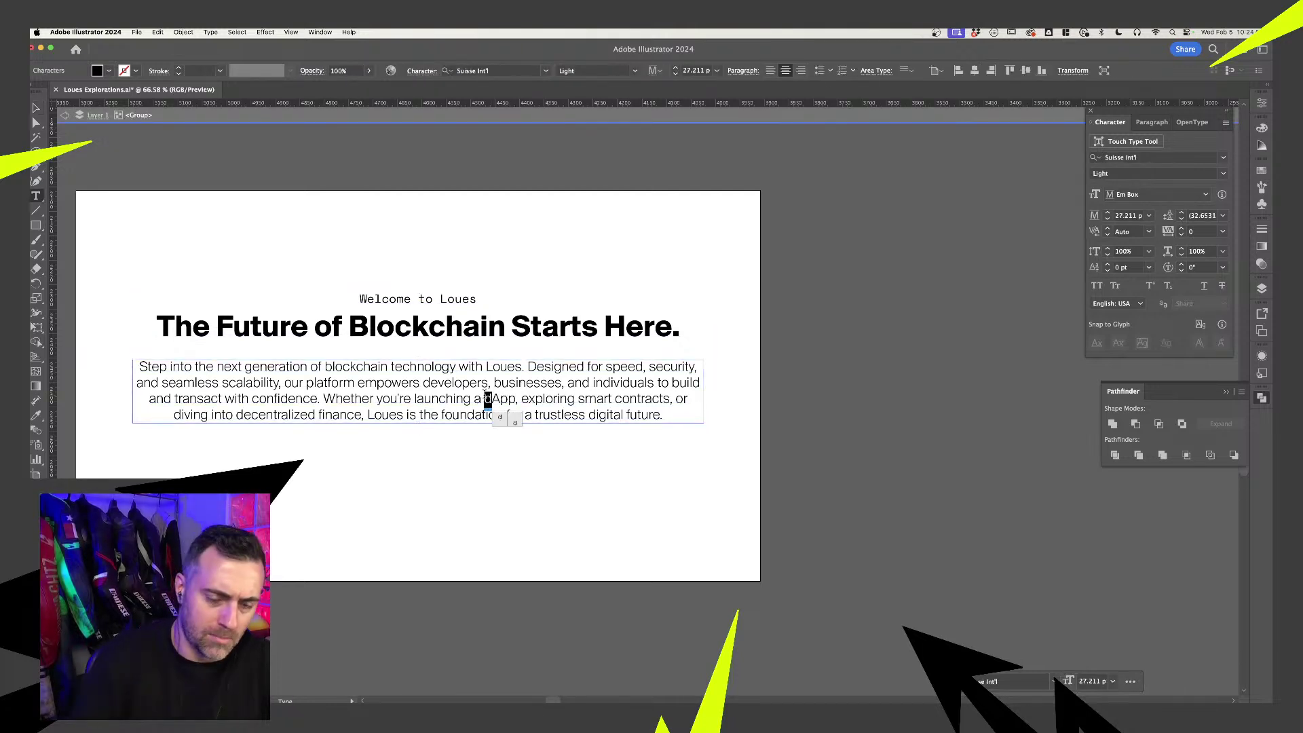
{"action": "type", "text": "n"}
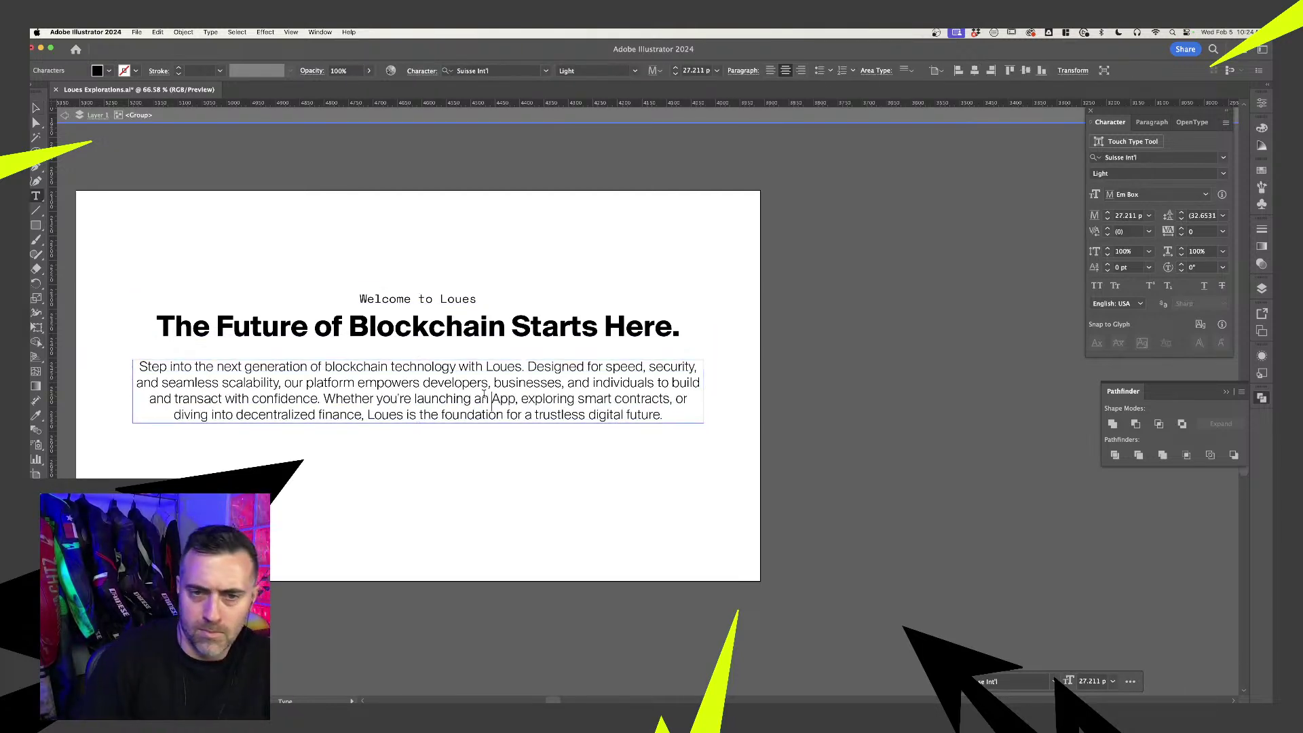
{"action": "key", "text": "Delete"}
{"action": "type", "text": "a"}
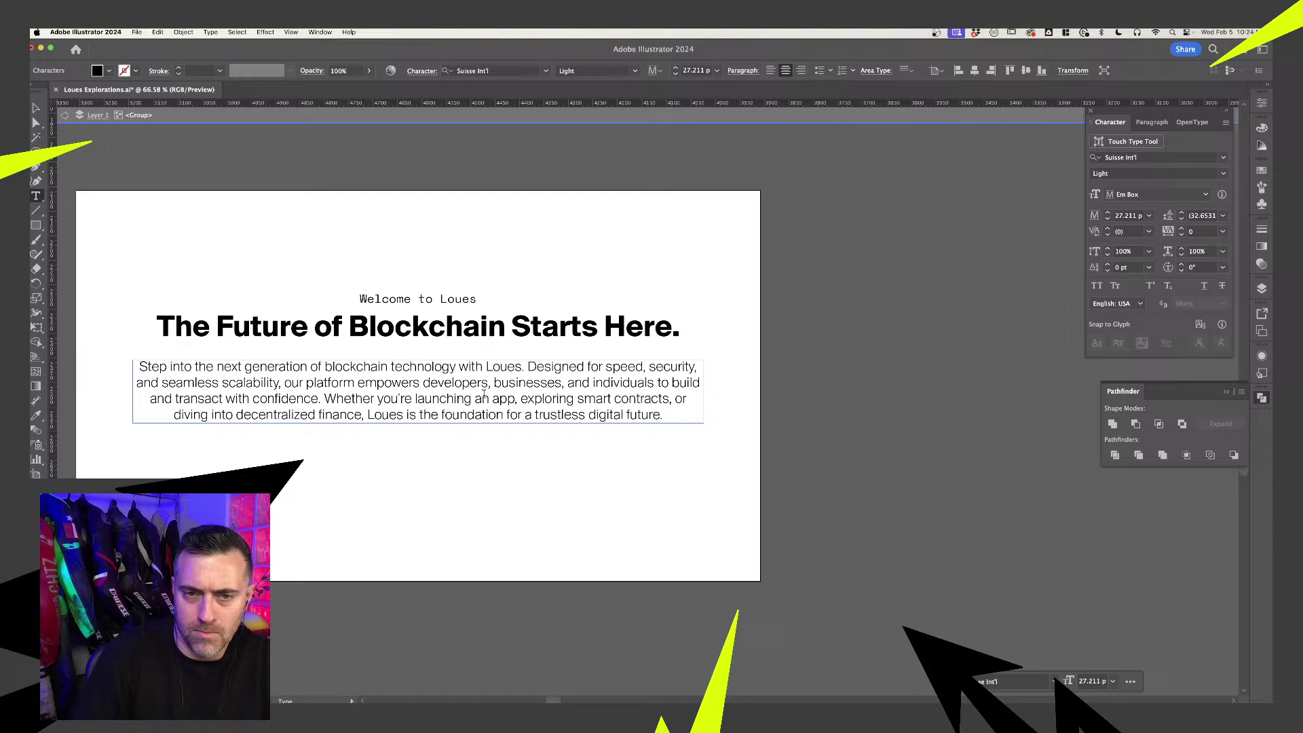
{"action": "left_click", "coordinate": [36, 107]}
{"action": "left_click", "coordinate": [583, 382]}
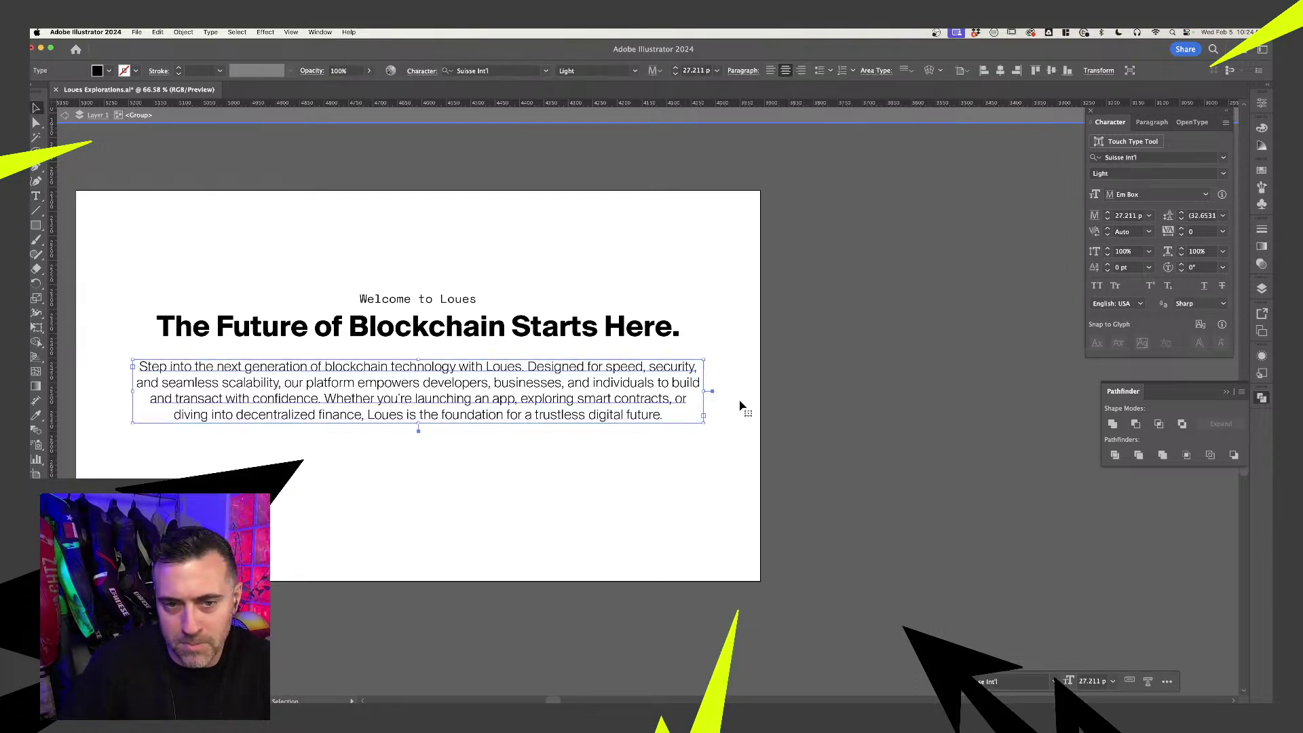
{"action": "double_click", "coordinate": [772, 405]}
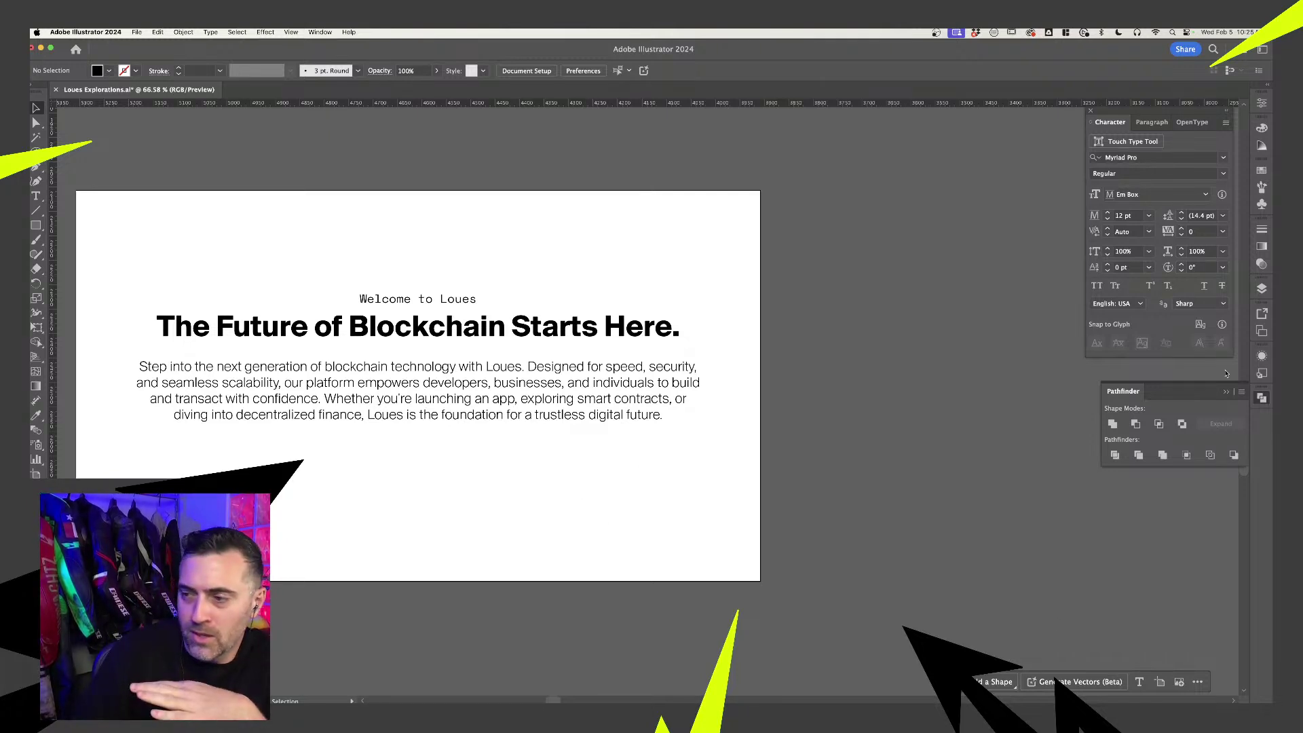
{"action": "left_click", "coordinate": [598, 376]}
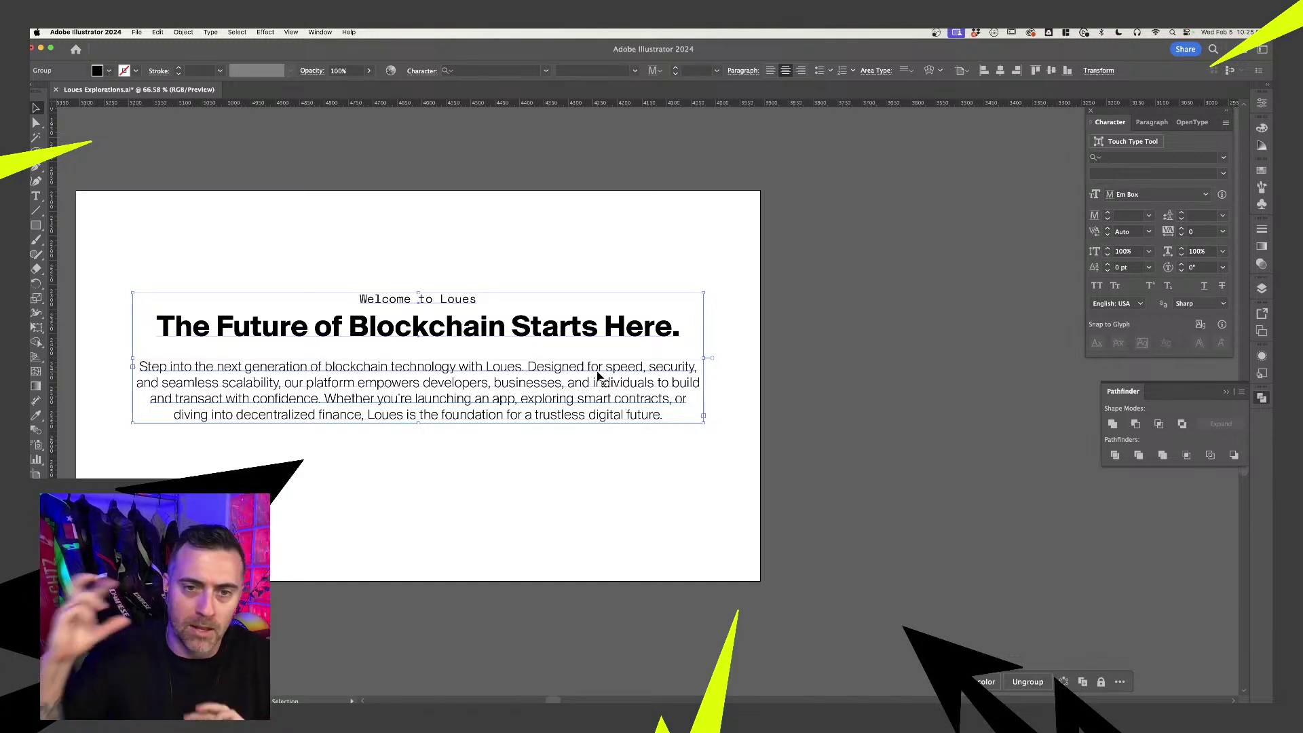
{"action": "left_click", "coordinate": [582, 453]}
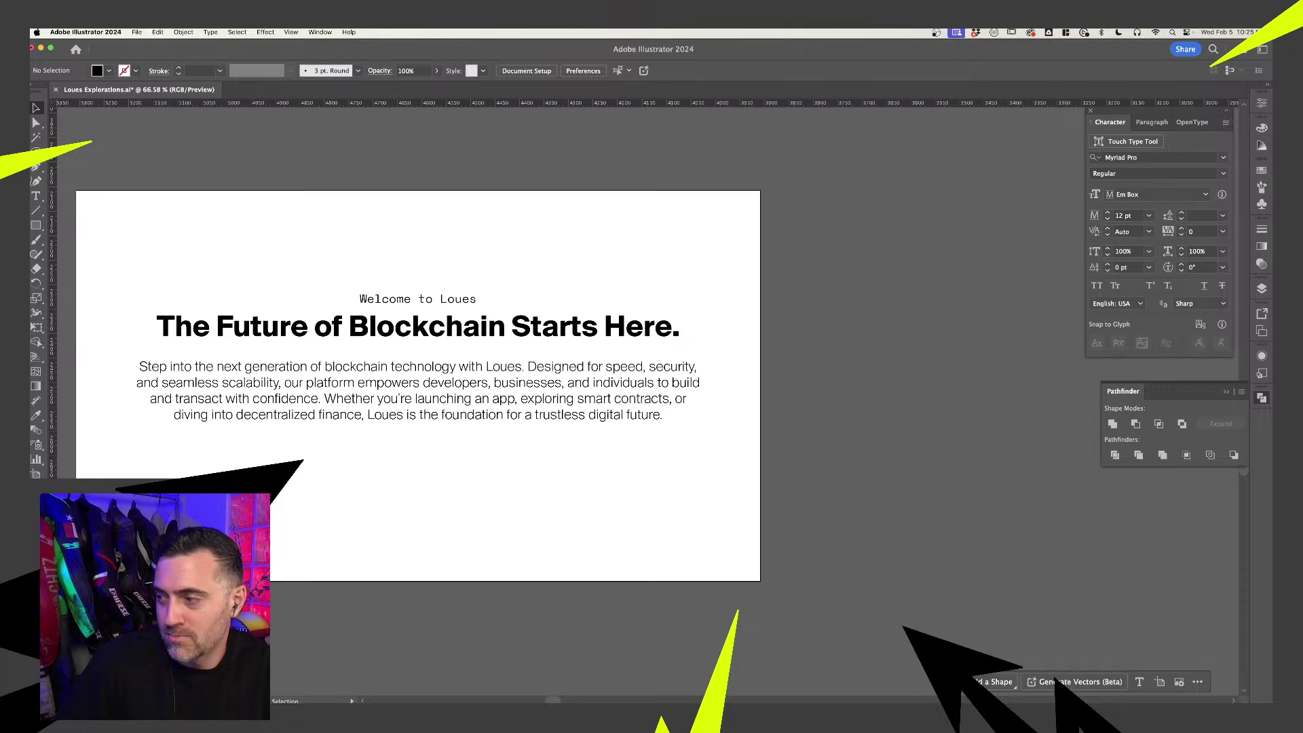
- Switch to Photoshop, open the recent file Halftone 2.psb and collapse the Actions panel
{"action": "left_click", "coordinate": [553, 701]}
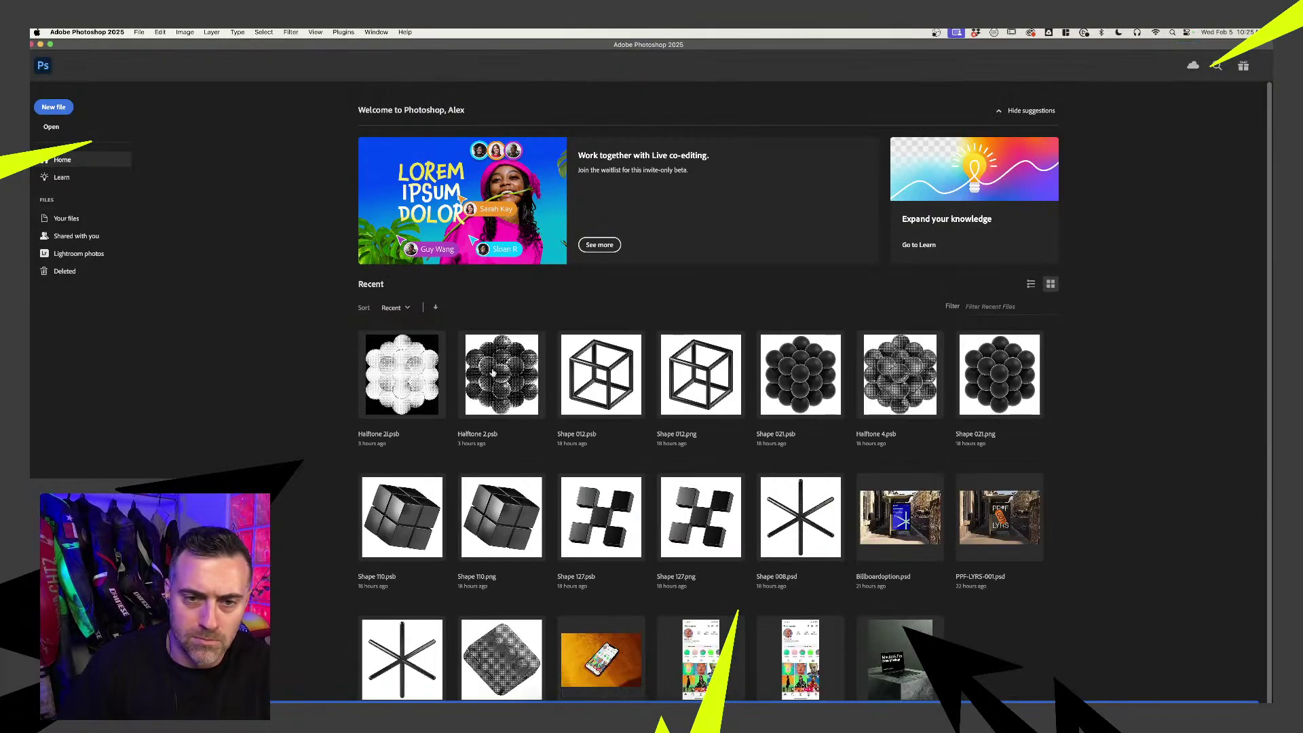
{"action": "left_click", "coordinate": [490, 372]}
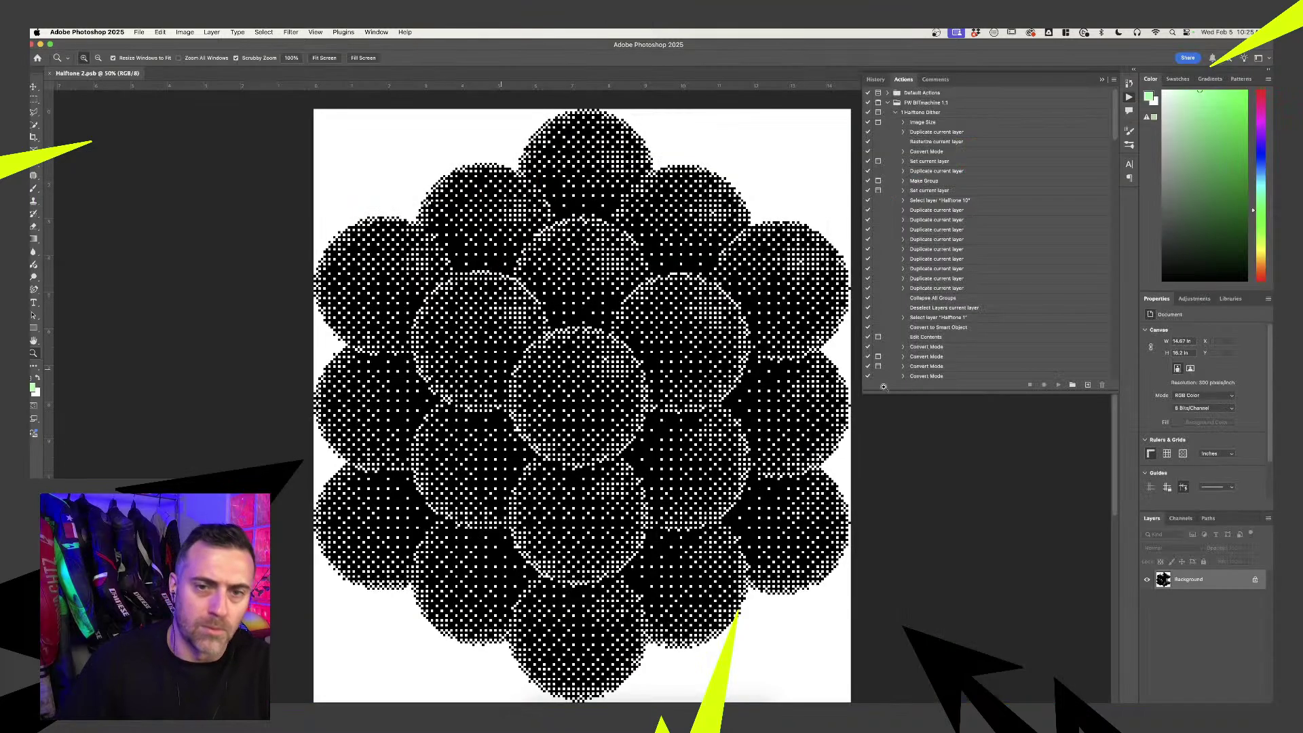
{"action": "left_click", "coordinate": [1101, 80]}
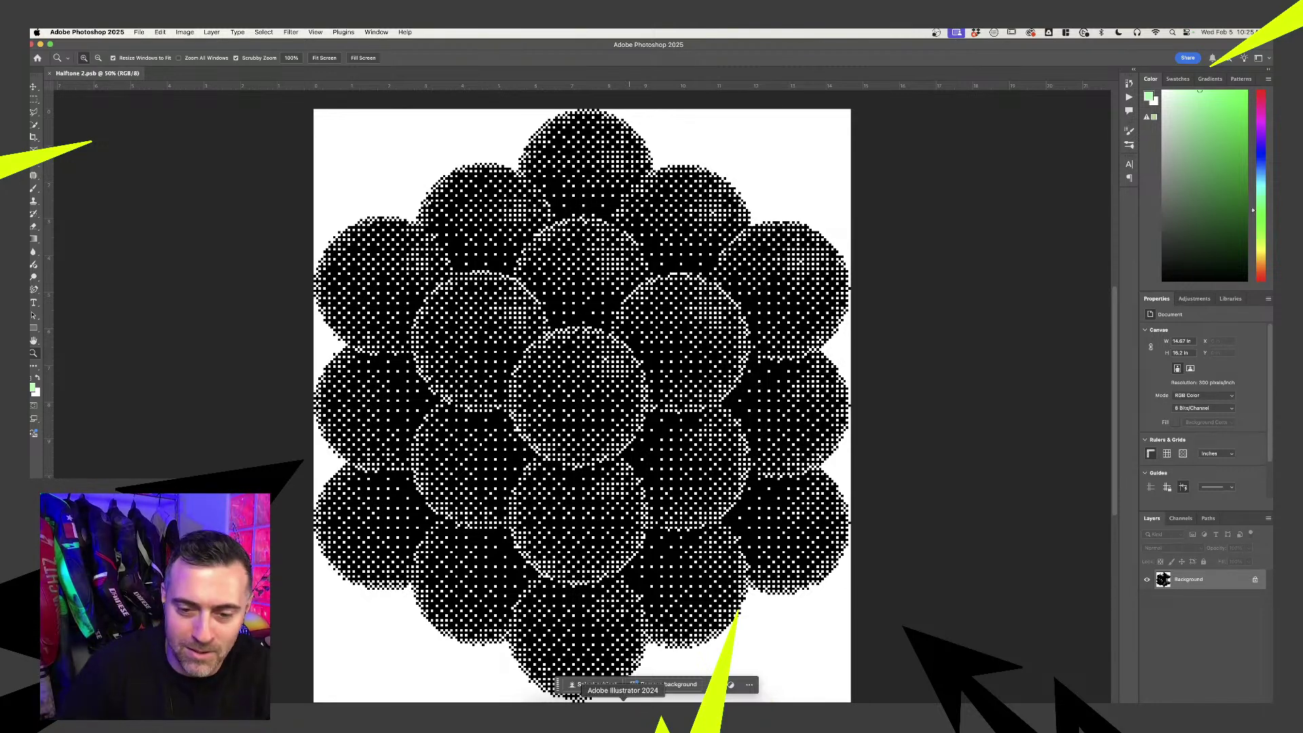
- Return to Illustrator and copy the square logo mark from the lowest LOUES lockup in the logo explorations
{"action": "left_click", "coordinate": [623, 711]}
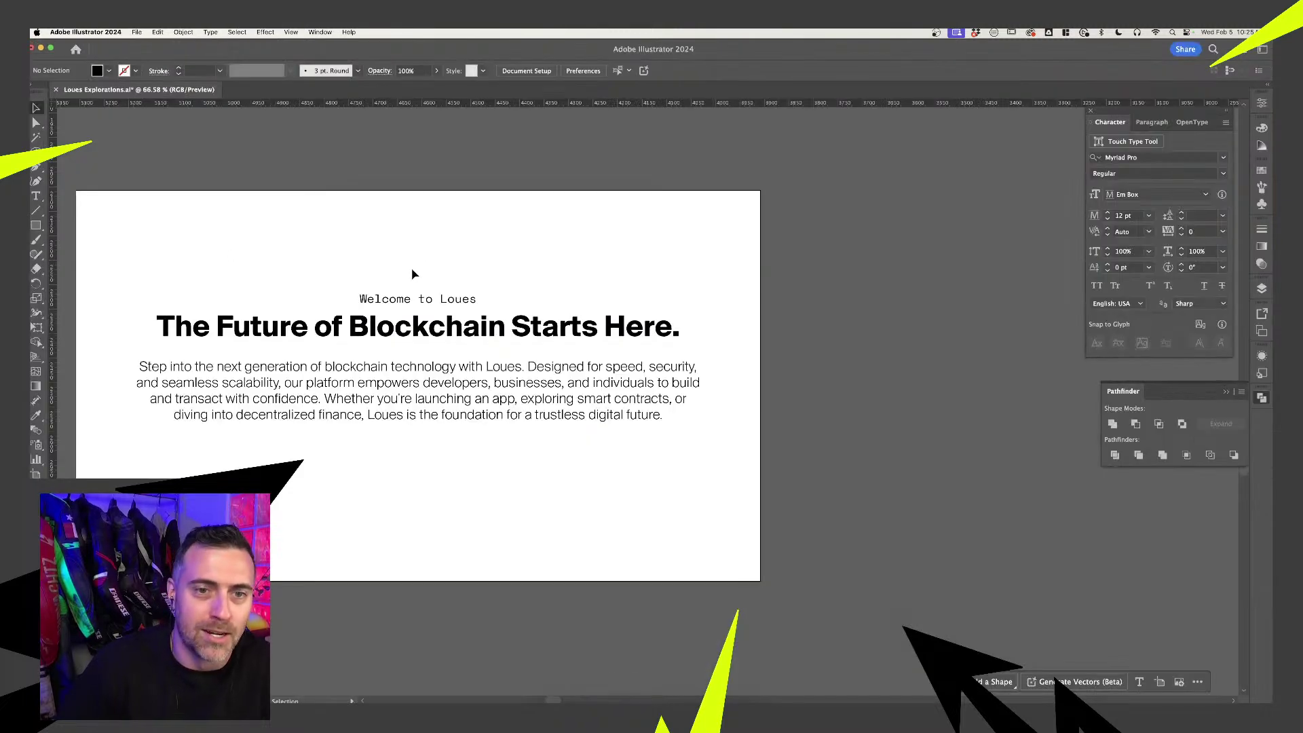
{"action": "scroll", "coordinate": [530, 205], "scroll_direction": "down", "scroll_amount": 5}
{"action": "scroll", "coordinate": [582, 323], "scroll_direction": "up", "scroll_amount": 10}
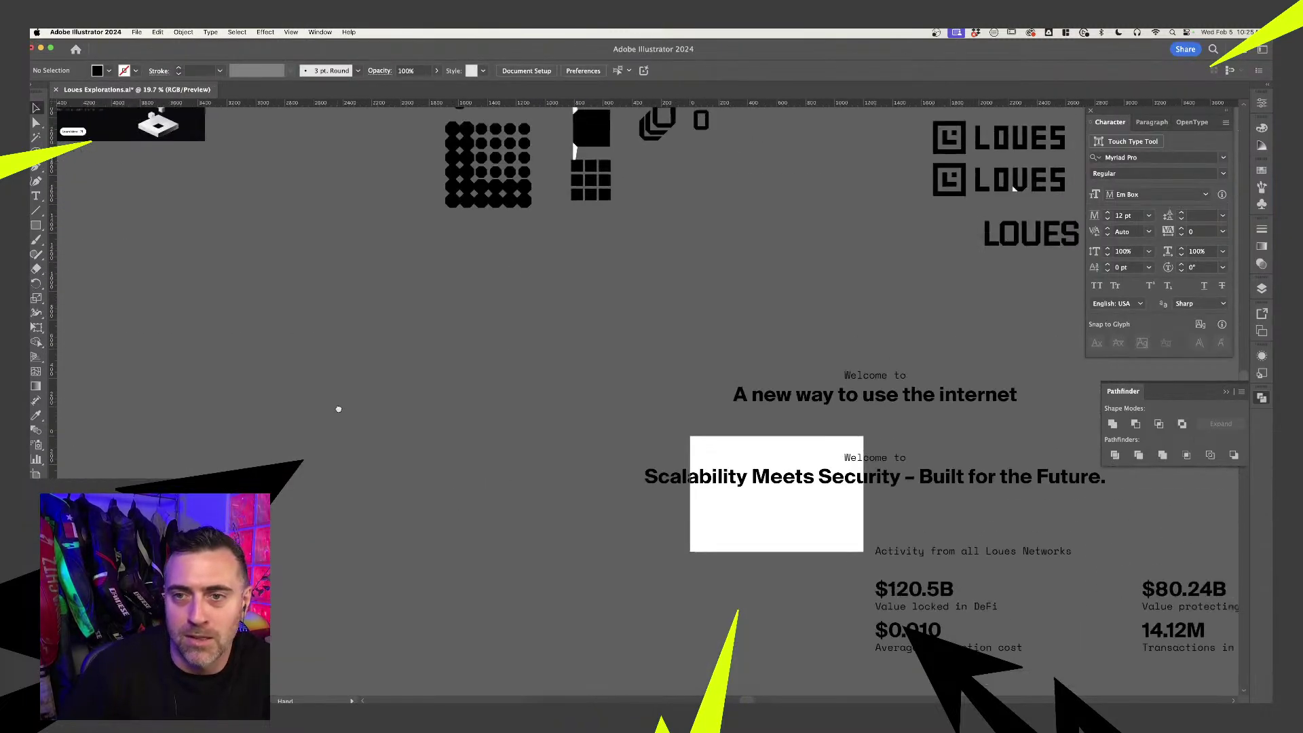
{"action": "scroll", "coordinate": [618, 320], "scroll_direction": "right", "scroll_amount": 10}
{"action": "scroll", "coordinate": [618, 320], "scroll_direction": "up", "scroll_amount": 5}
{"action": "scroll", "coordinate": [616, 378], "scroll_direction": "down", "scroll_amount": 10}
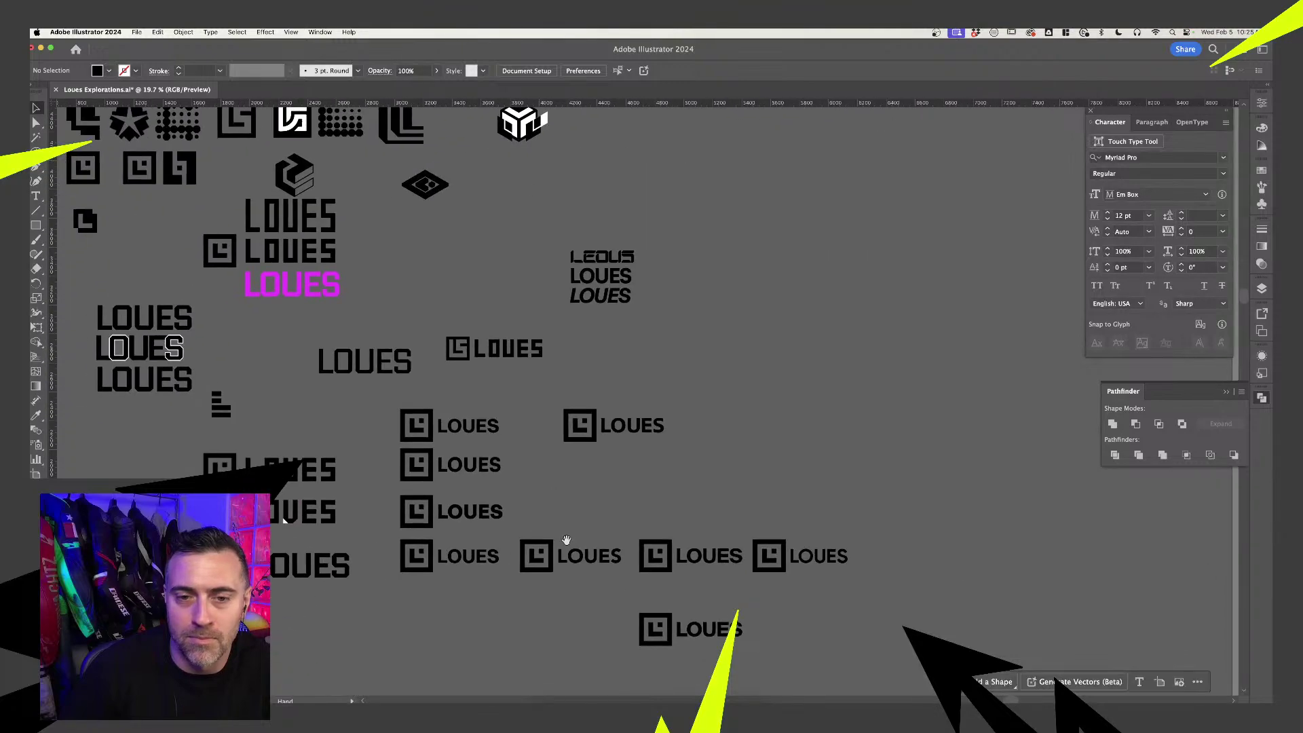
{"action": "scroll", "coordinate": [652, 346], "scroll_direction": "up", "scroll_amount": 3}
{"action": "scroll", "coordinate": [652, 346], "scroll_direction": "right", "scroll_amount": 3}
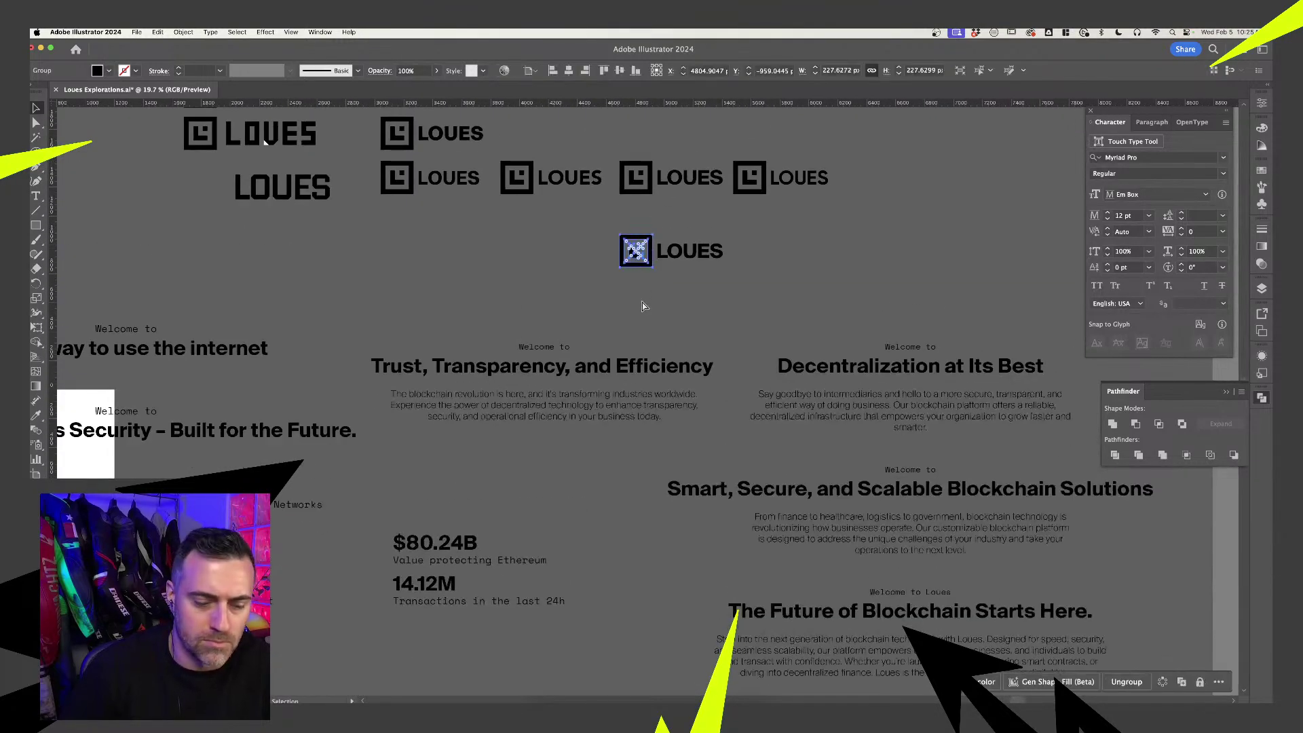
- Paste the logo mark onto the "The Future of Blockchain Starts Here." artboard, shrink it and centre it above "Welcome to Loues"
{"action": "scroll", "coordinate": [378, 311], "scroll_direction": "left", "scroll_amount": 15}
{"action": "scroll", "coordinate": [379, 312], "scroll_direction": "down", "scroll_amount": 6}
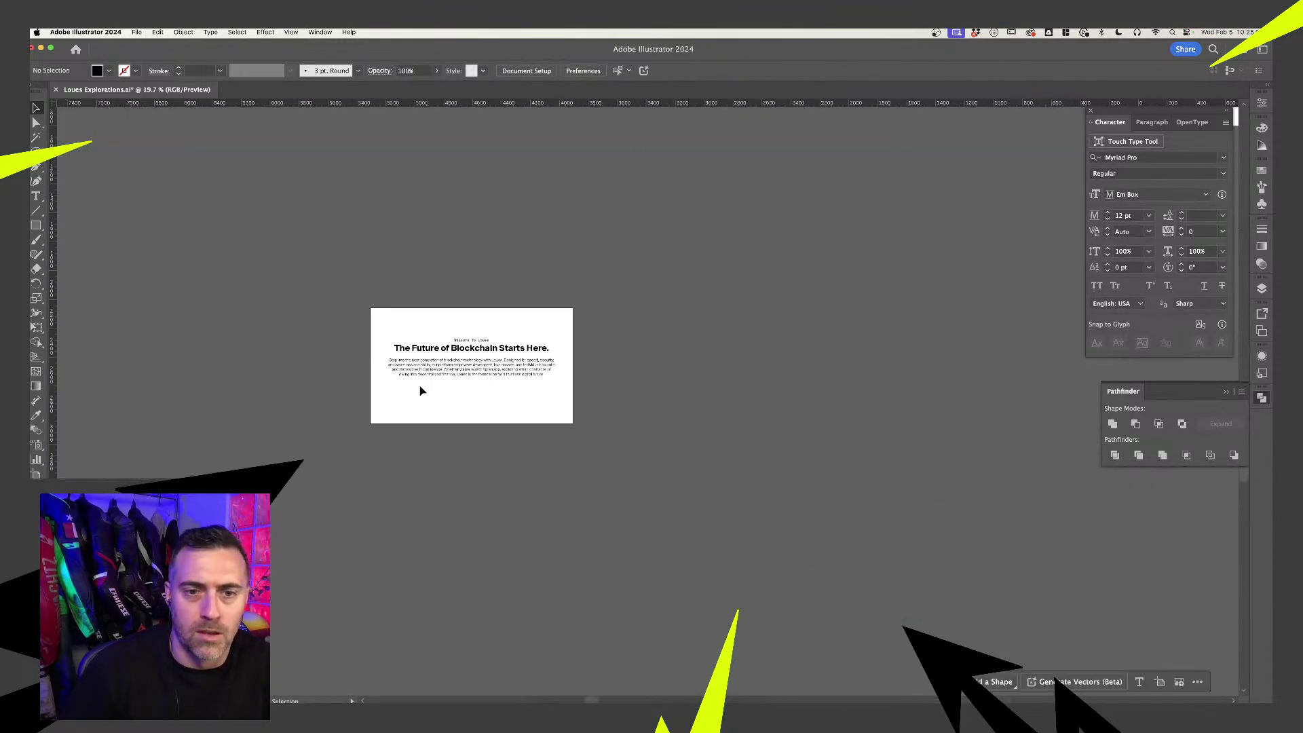
{"action": "scroll", "coordinate": [419, 385], "scroll_direction": "up", "scroll_amount": 5}
{"action": "key", "text": "super+v"}
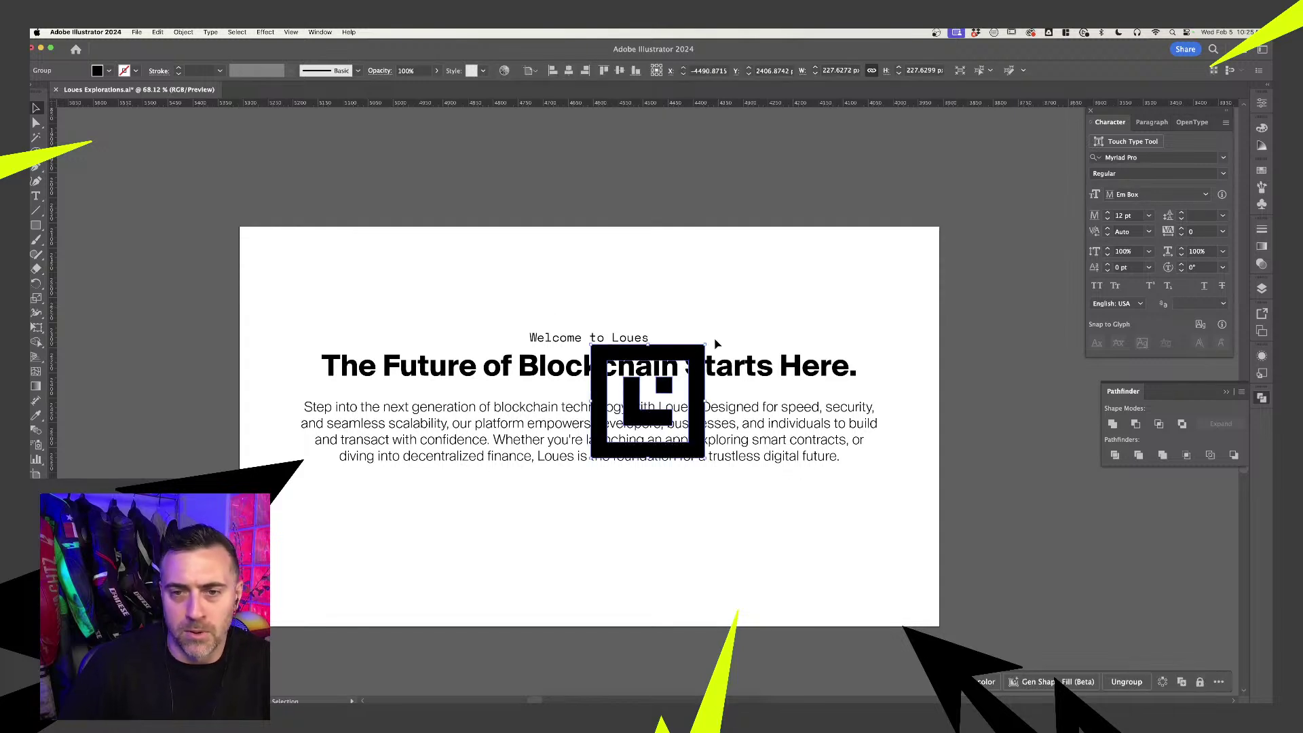
{"action": "left_click_drag", "start_coordinate": [709, 342], "coordinate": [689, 462]}
{"action": "left_click", "coordinate": [628, 277]}
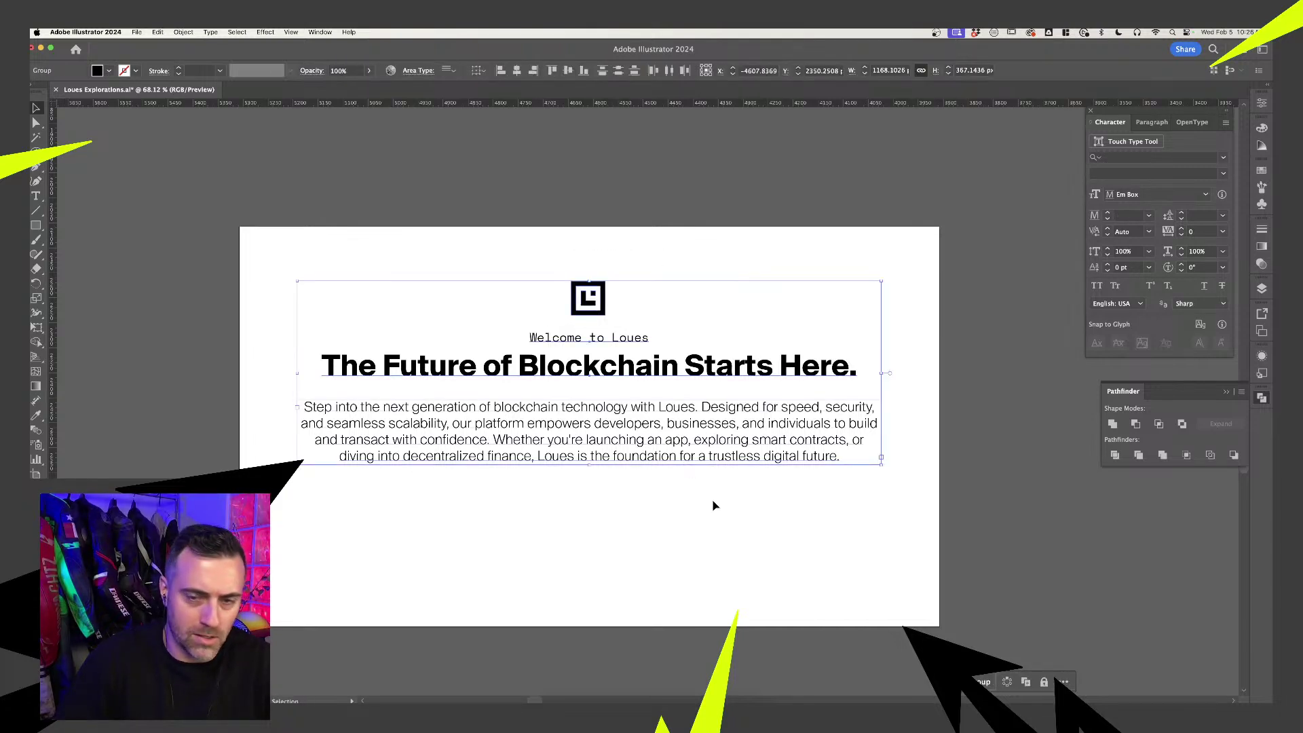
{"action": "left_click", "coordinate": [714, 516]}
{"action": "left_click", "coordinate": [665, 468]}
{"action": "double_click", "coordinate": [666, 468]}
{"action": "double_click", "coordinate": [654, 440]}
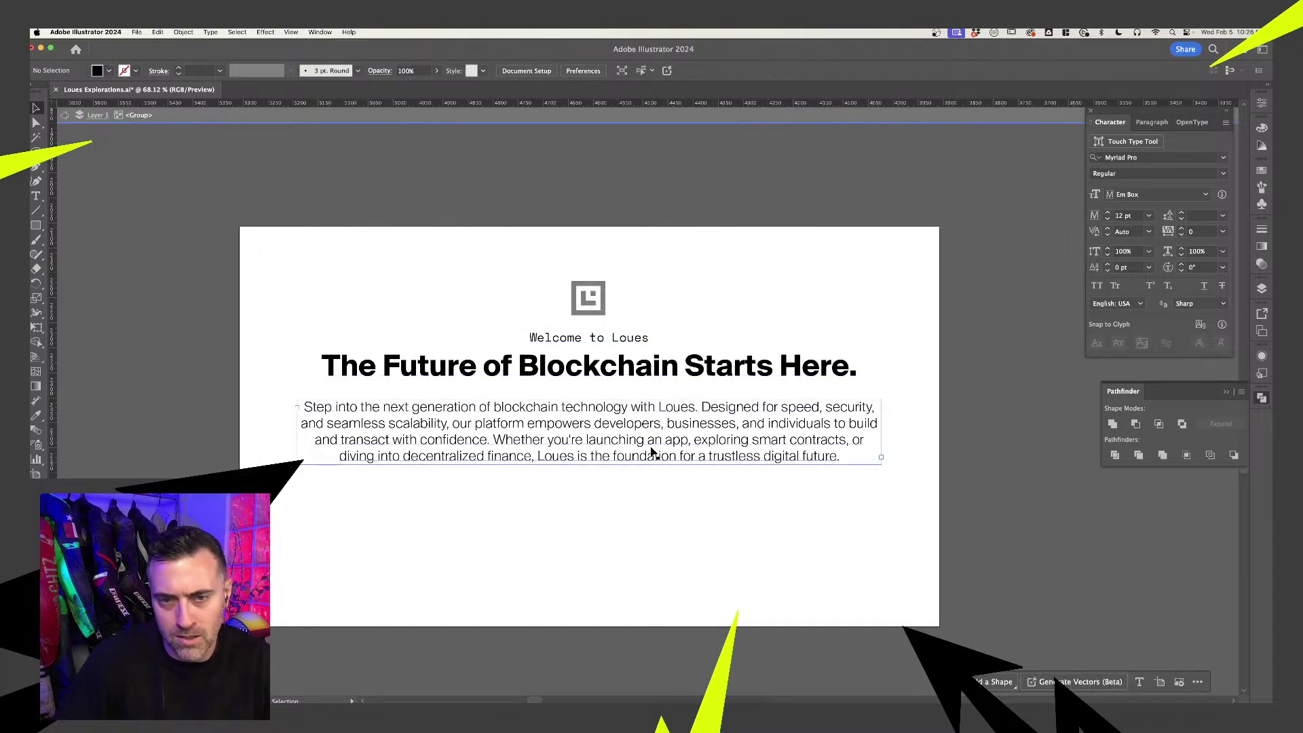
{"action": "key", "text": "Escape"}
{"action": "left_click", "coordinate": [834, 527]}
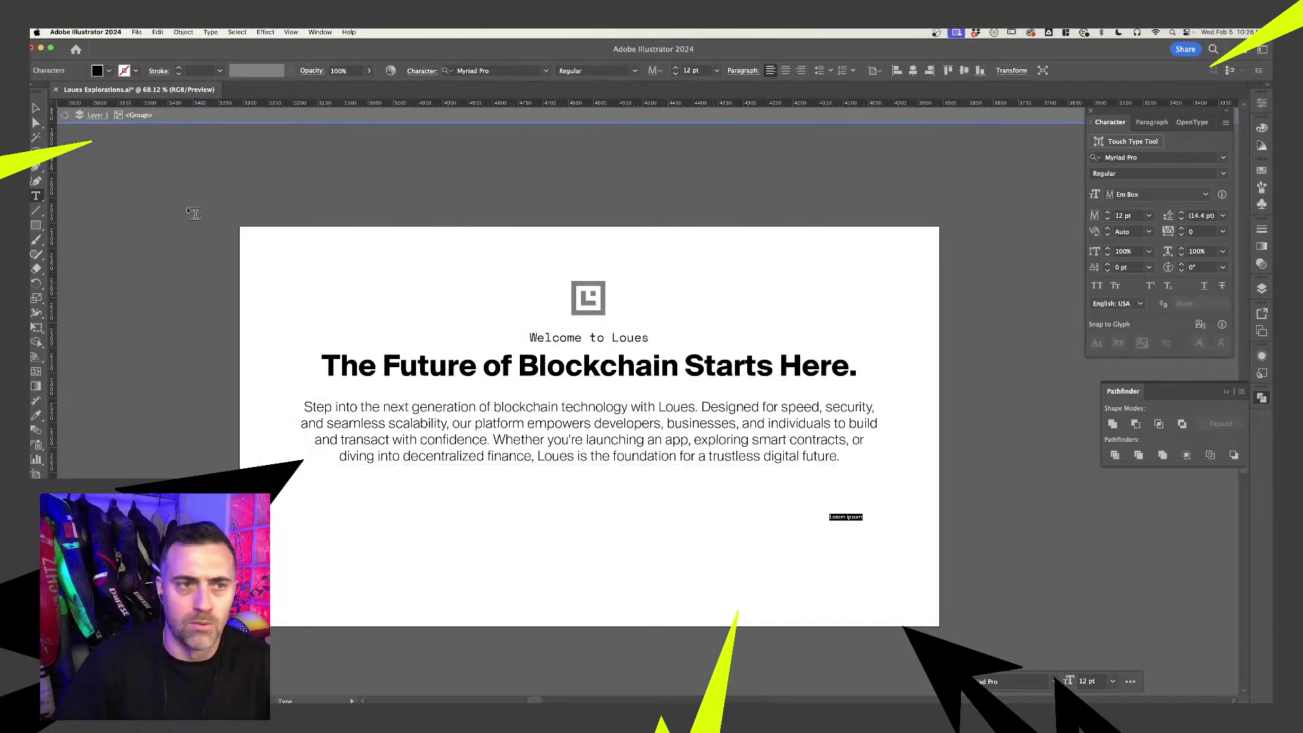
{"action": "key", "text": "Escape"}
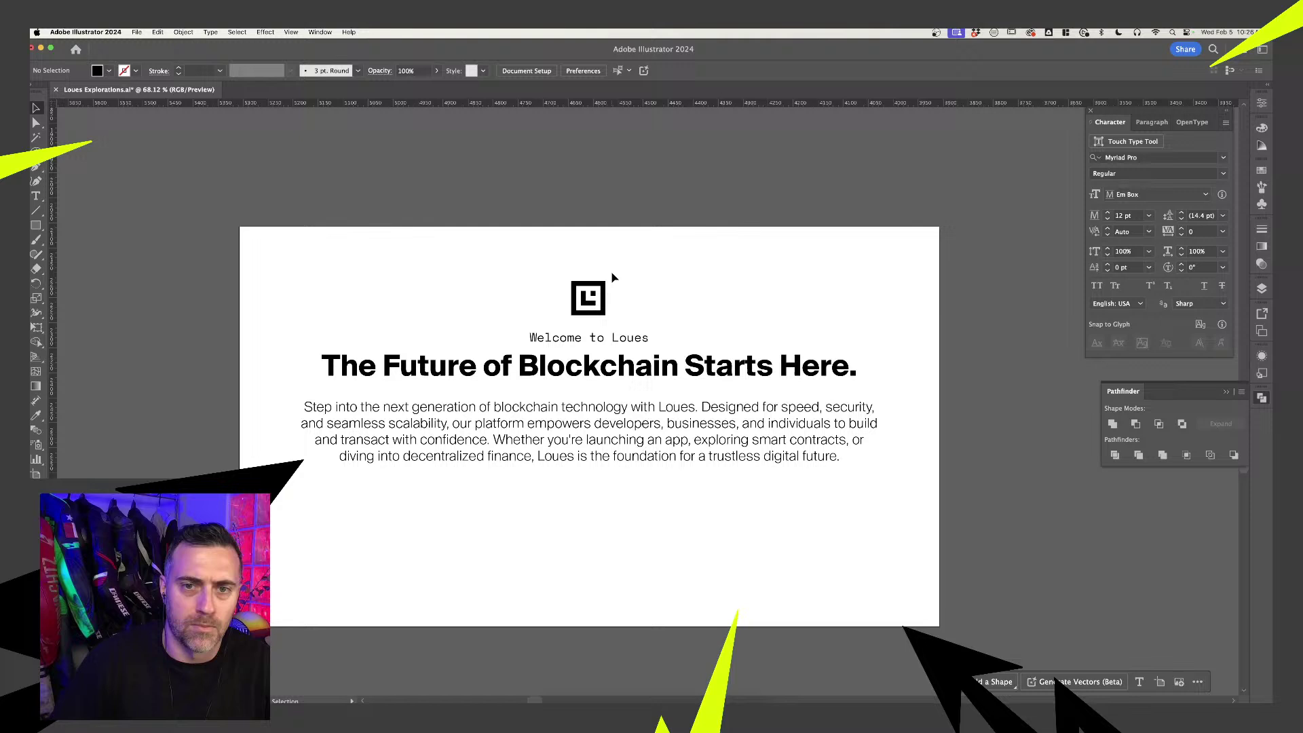
- Group the logo mark with the text block and centre the group vertically on the artboard
{"action": "left_click", "coordinate": [648, 372]}
{"action": "left_click", "coordinate": [594, 311], "text": "shift"}
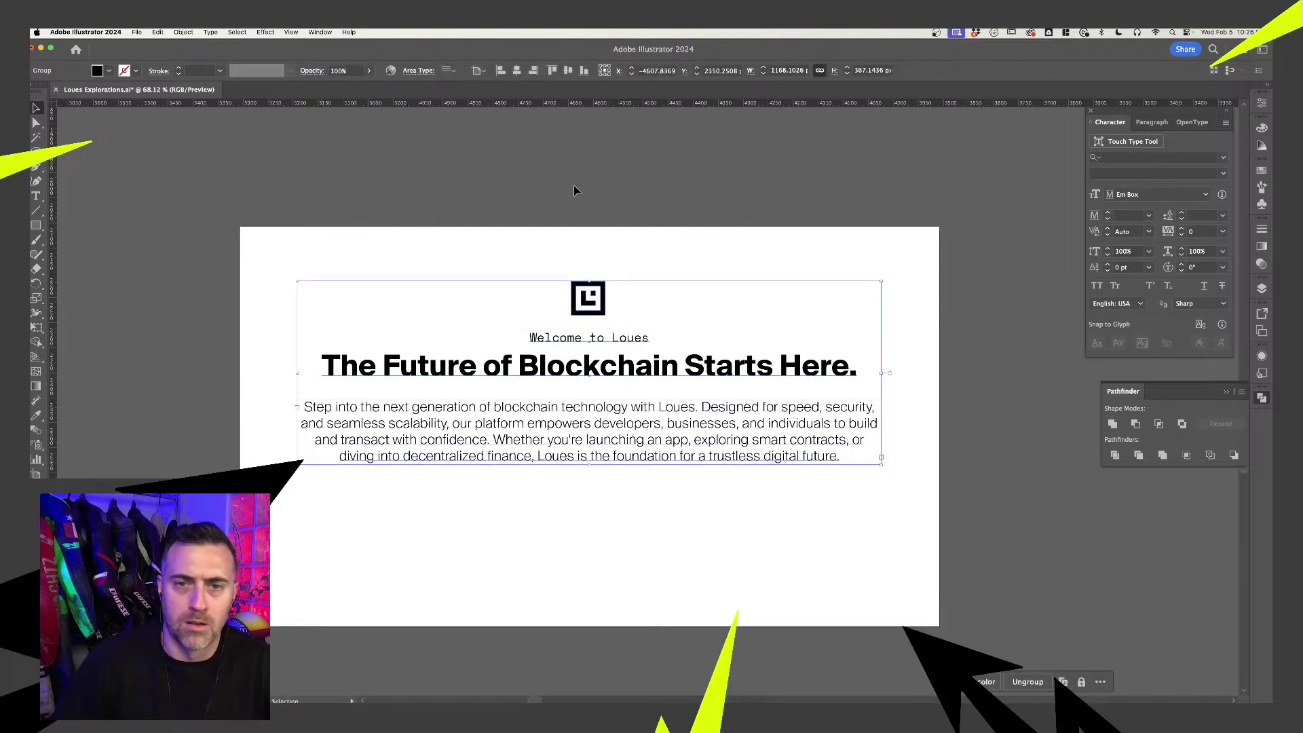
{"action": "left_click", "coordinate": [568, 71]}
{"action": "left_click", "coordinate": [645, 262]}
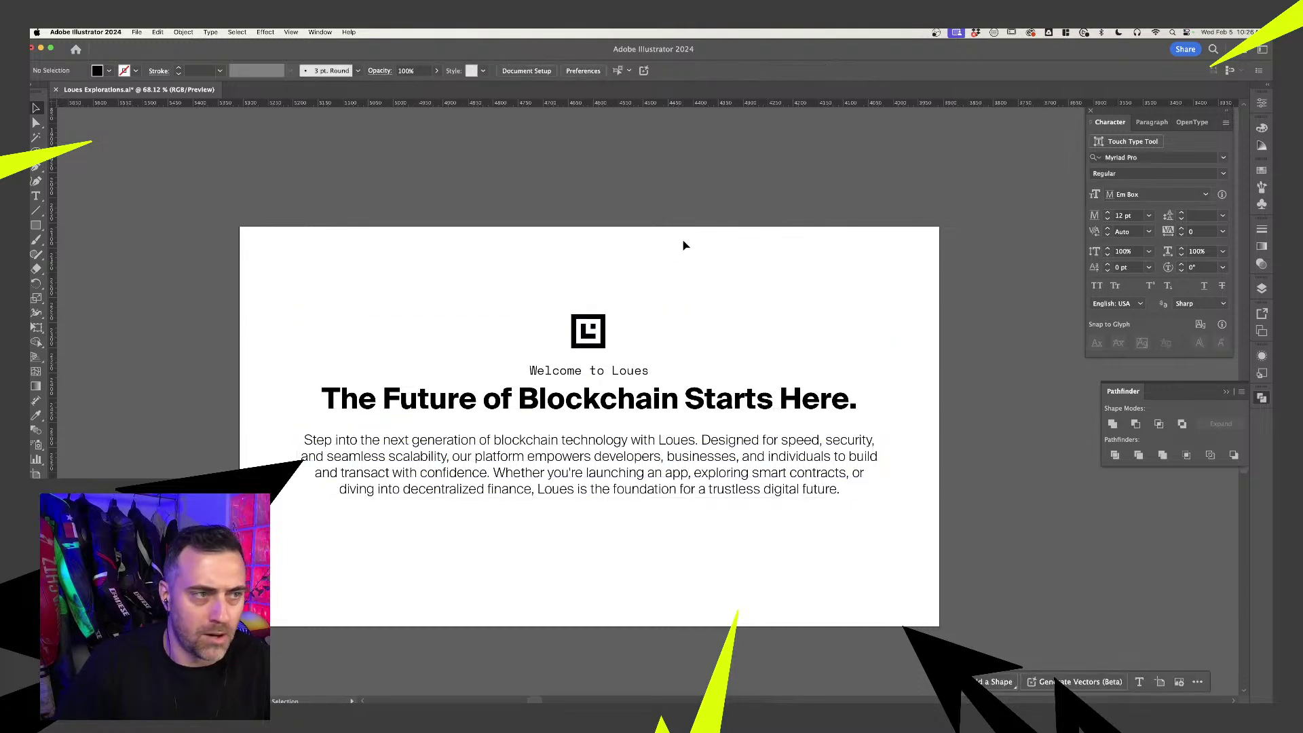
- Switch to Finder and bring up the Shapes folder of the Loues project
{"action": "left_click", "coordinate": [532, 718]}
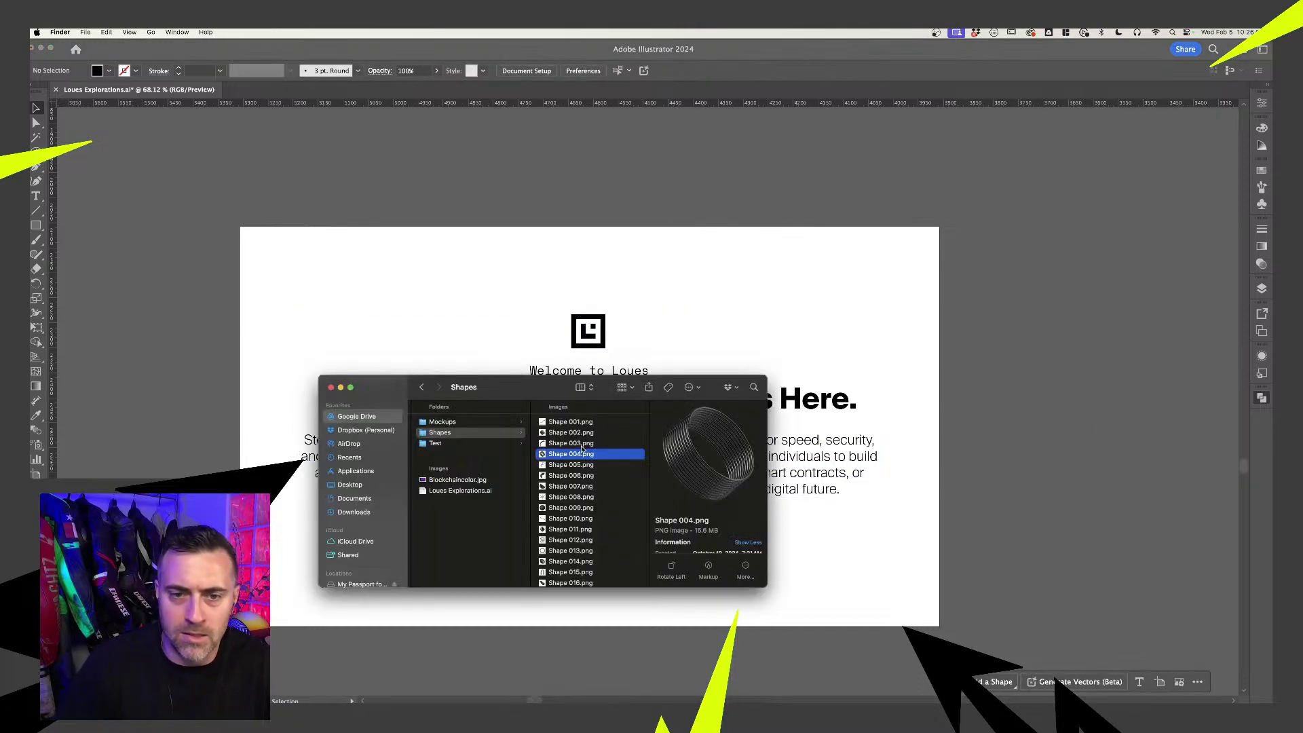
- Open the Shape 12 folder inside Test and preview its cube halftone files to compare dot densities
{"action": "left_click", "coordinate": [448, 442]}
{"action": "left_click", "coordinate": [562, 422]}
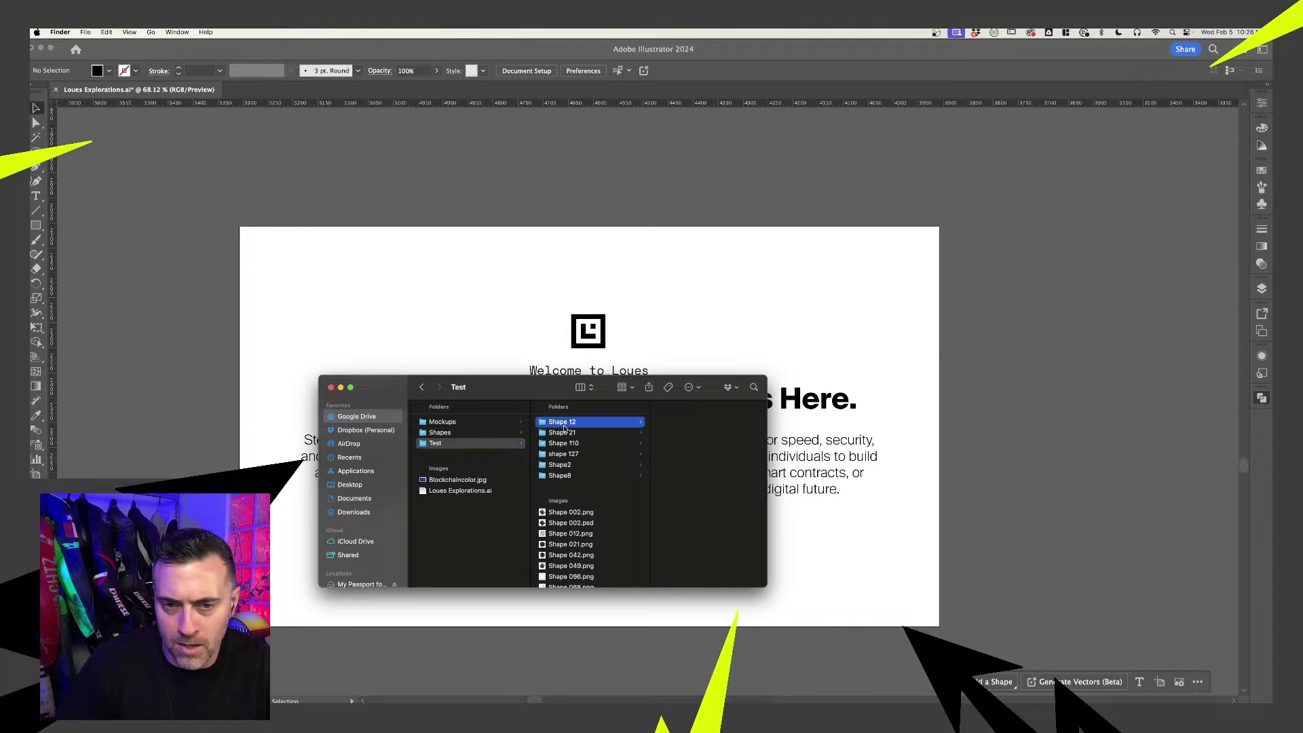
{"action": "left_click", "coordinate": [569, 421]}
{"action": "left_click", "coordinate": [592, 432]}
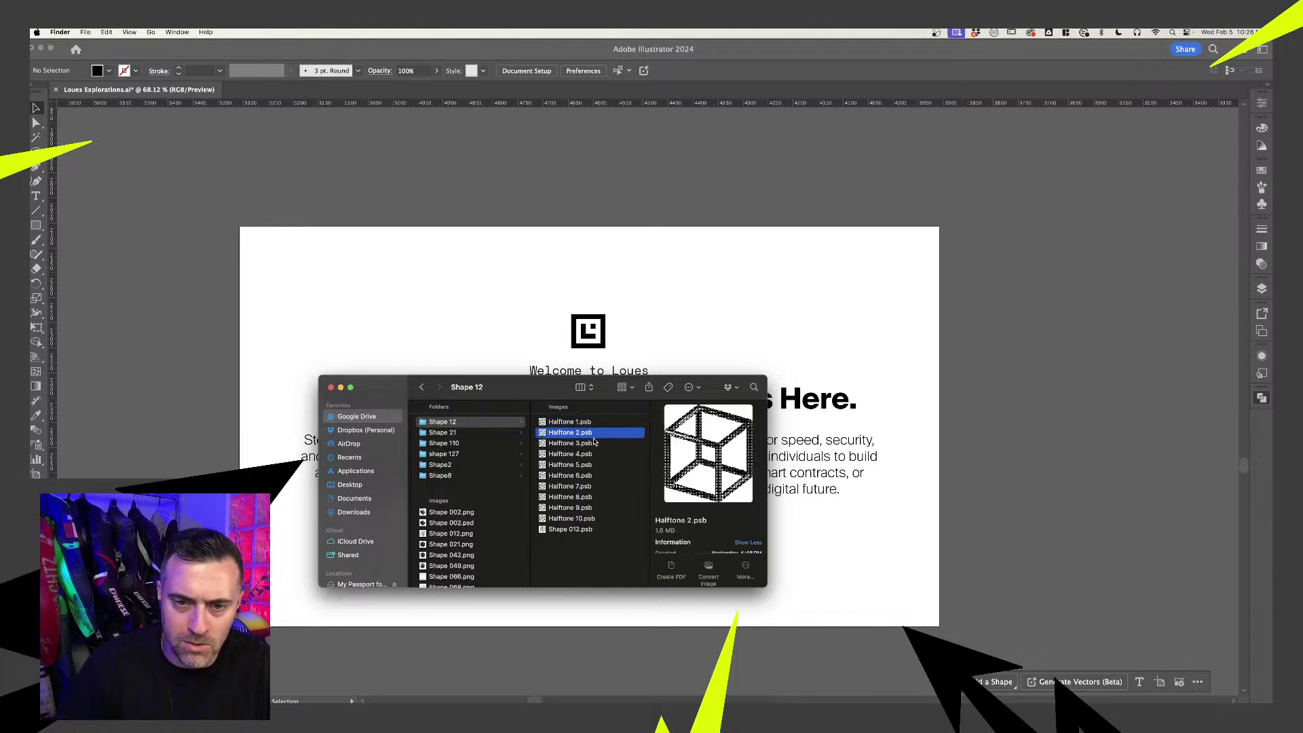
{"action": "left_click", "coordinate": [600, 454]}
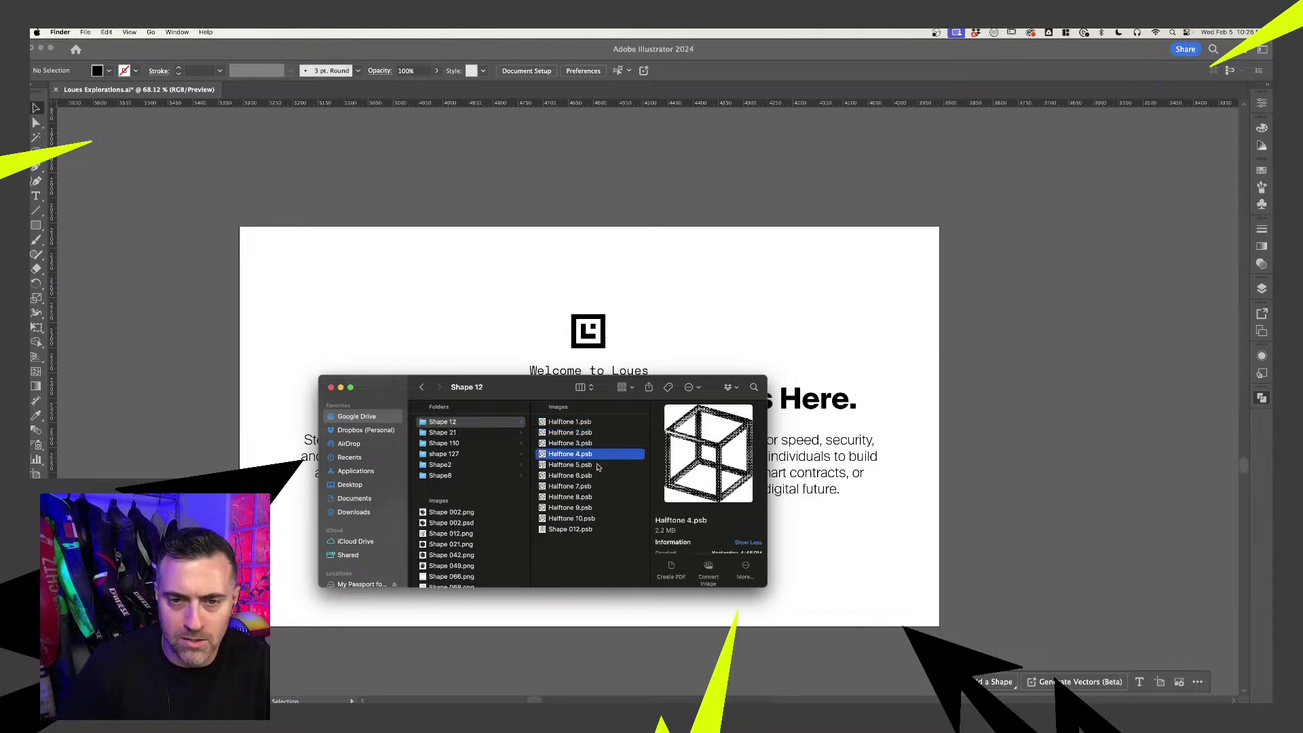
{"action": "key", "text": "space"}
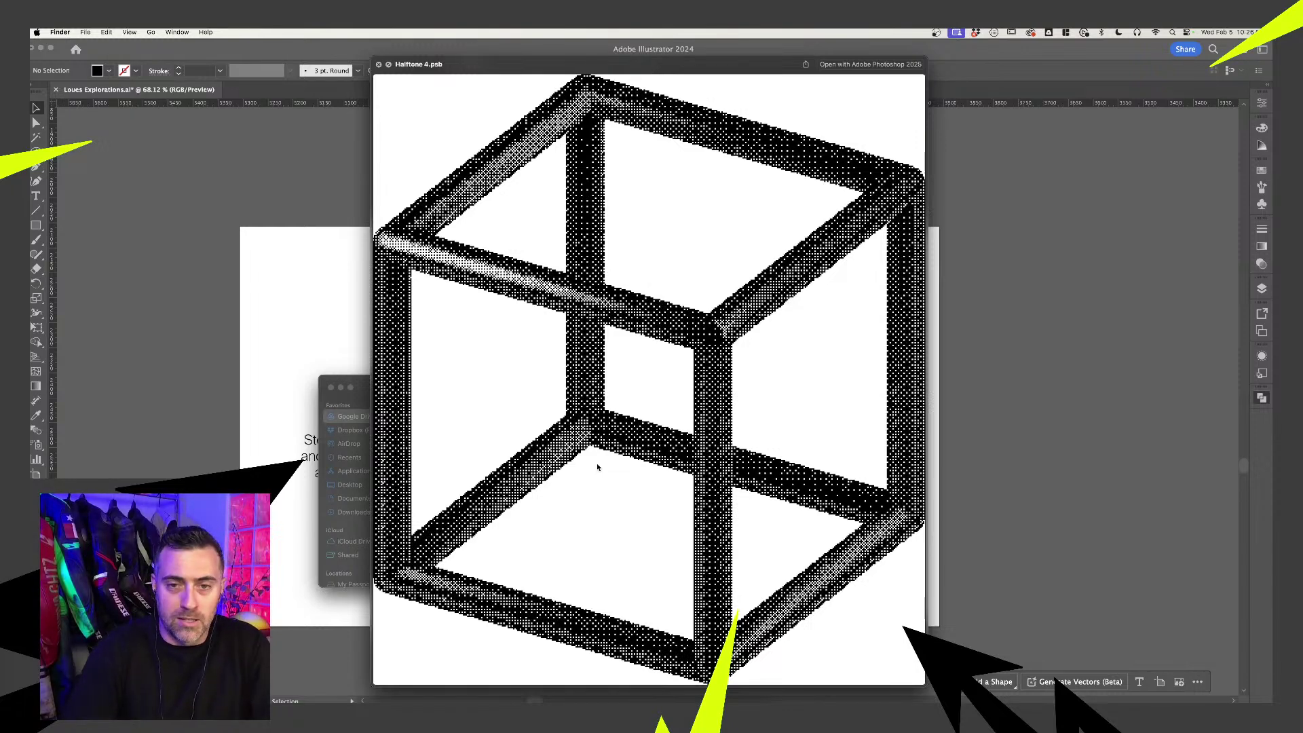
{"action": "key", "text": "Down"}
{"action": "key", "text": "Down"}
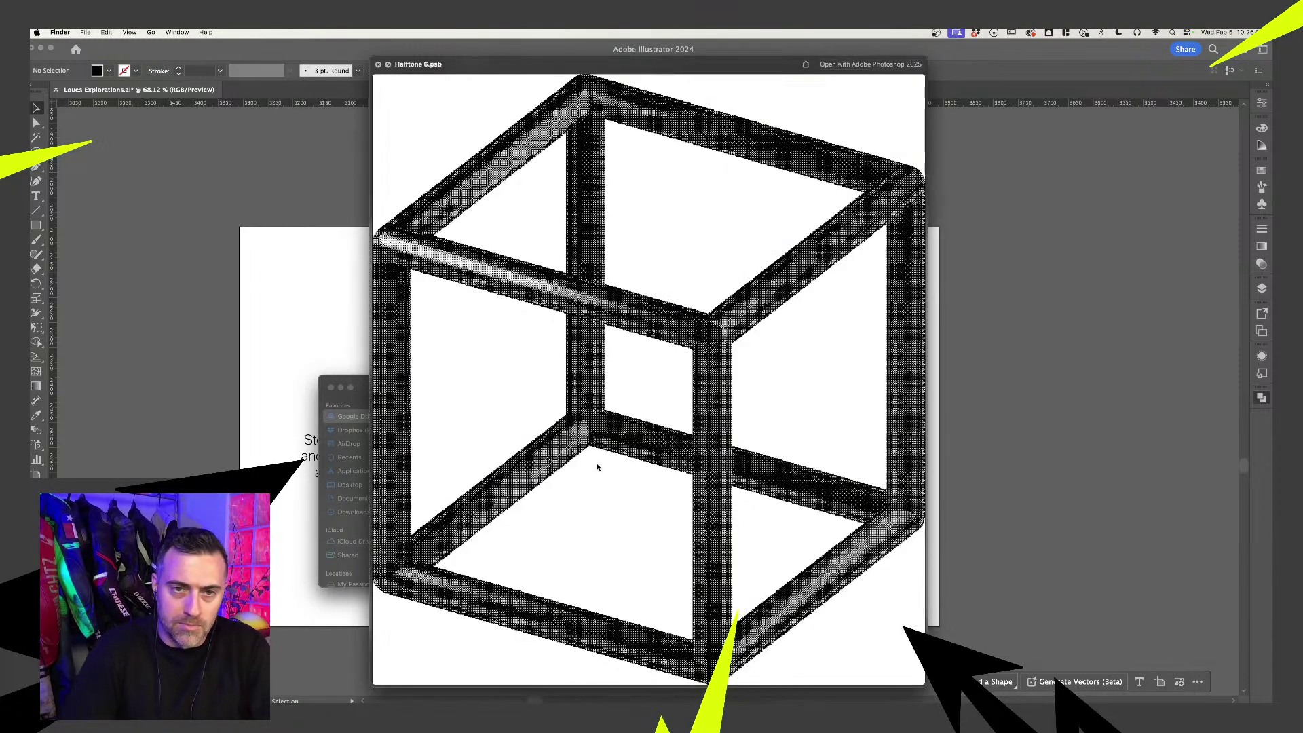
{"action": "key", "text": "Down"}
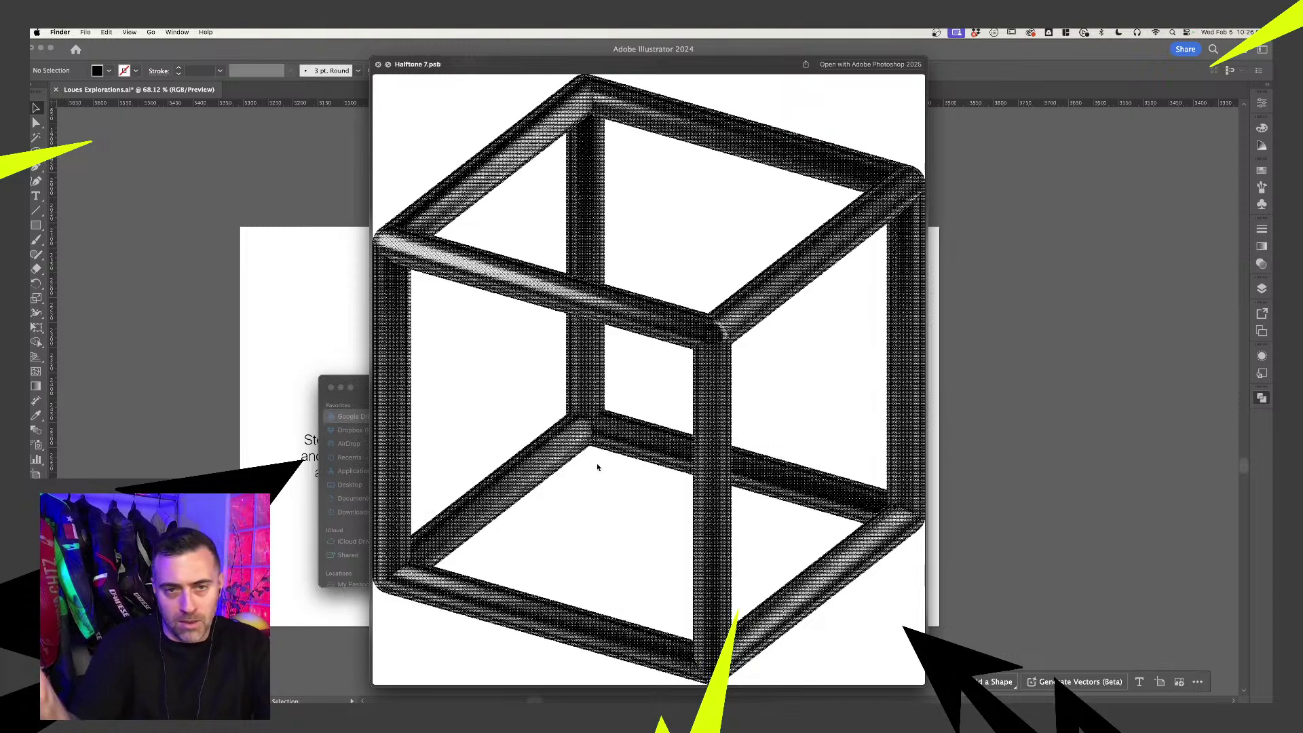
{"action": "key", "text": "Down"}
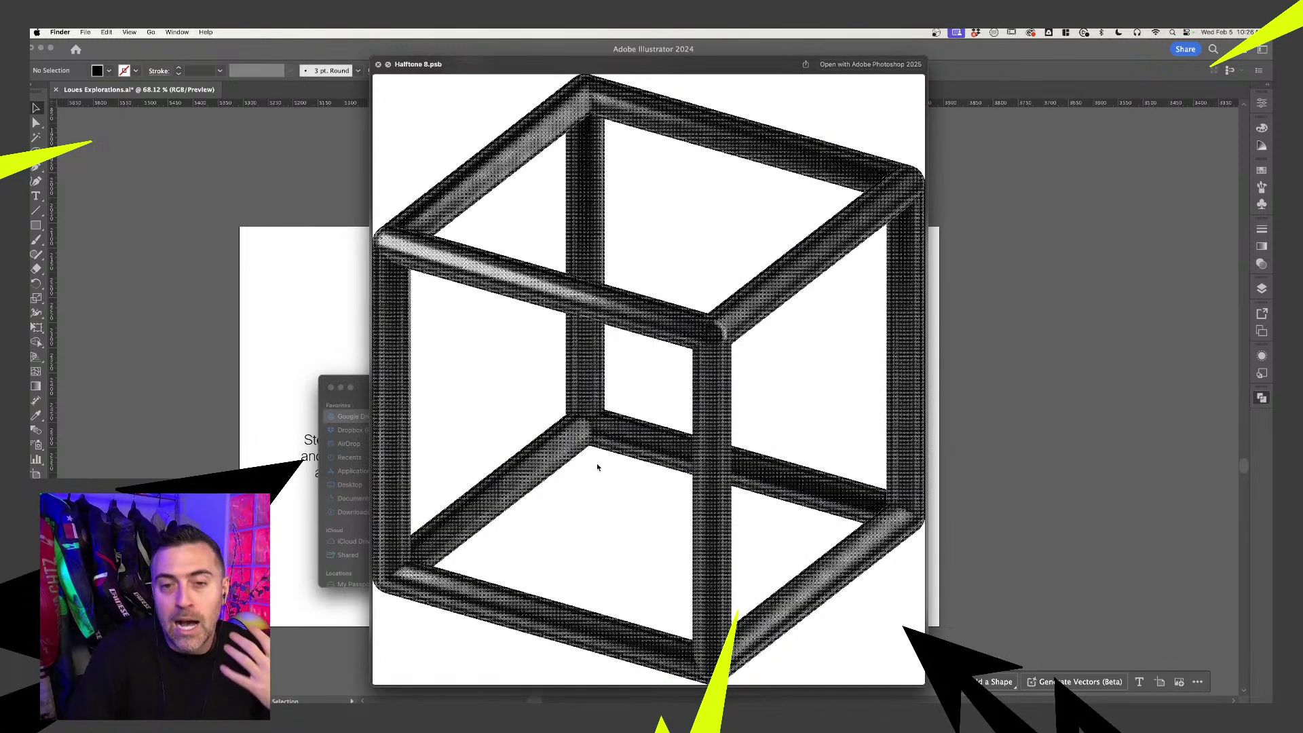
{"action": "key", "text": "Up"}
{"action": "key", "text": "Up"}
{"action": "key", "text": "Up"}
{"action": "key", "text": "Up"}
{"action": "key", "text": "Up"}
{"action": "key", "text": "Up"}
{"action": "key", "text": "Up"}
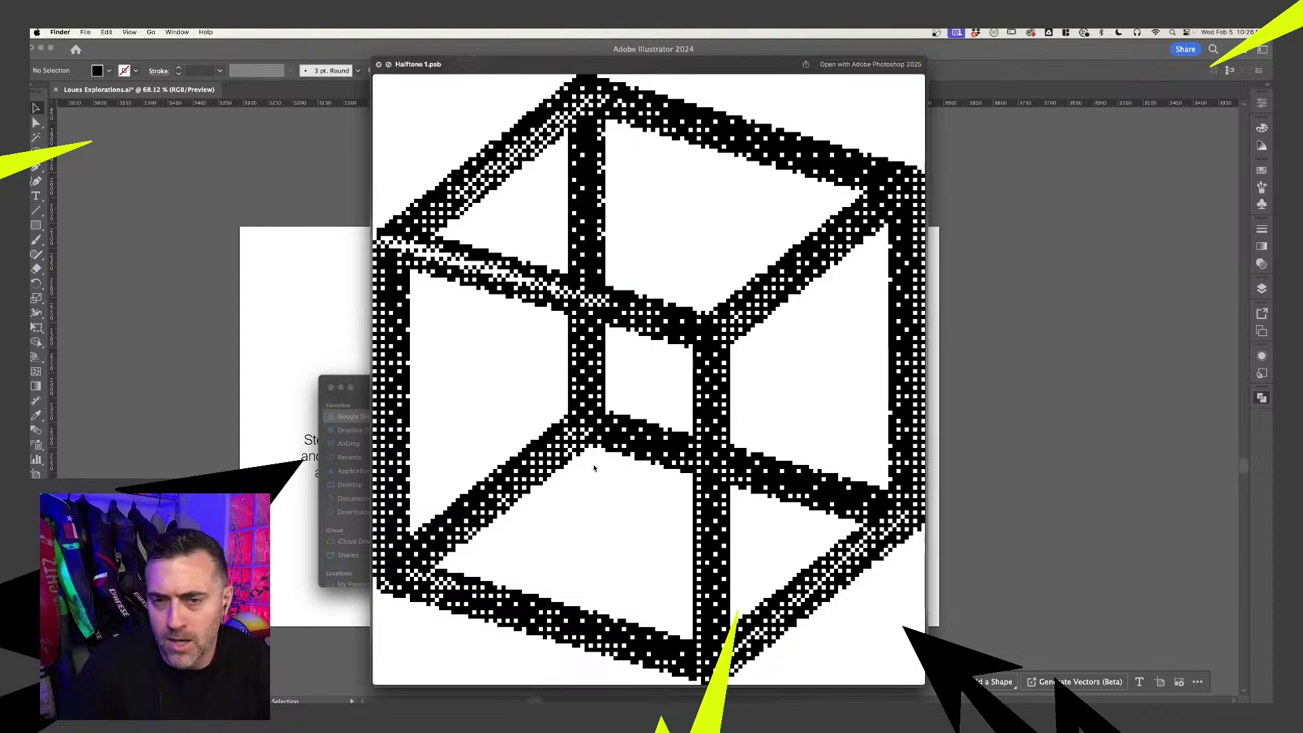
{"action": "key", "text": "space"}
{"action": "left_click", "coordinate": [602, 441]}
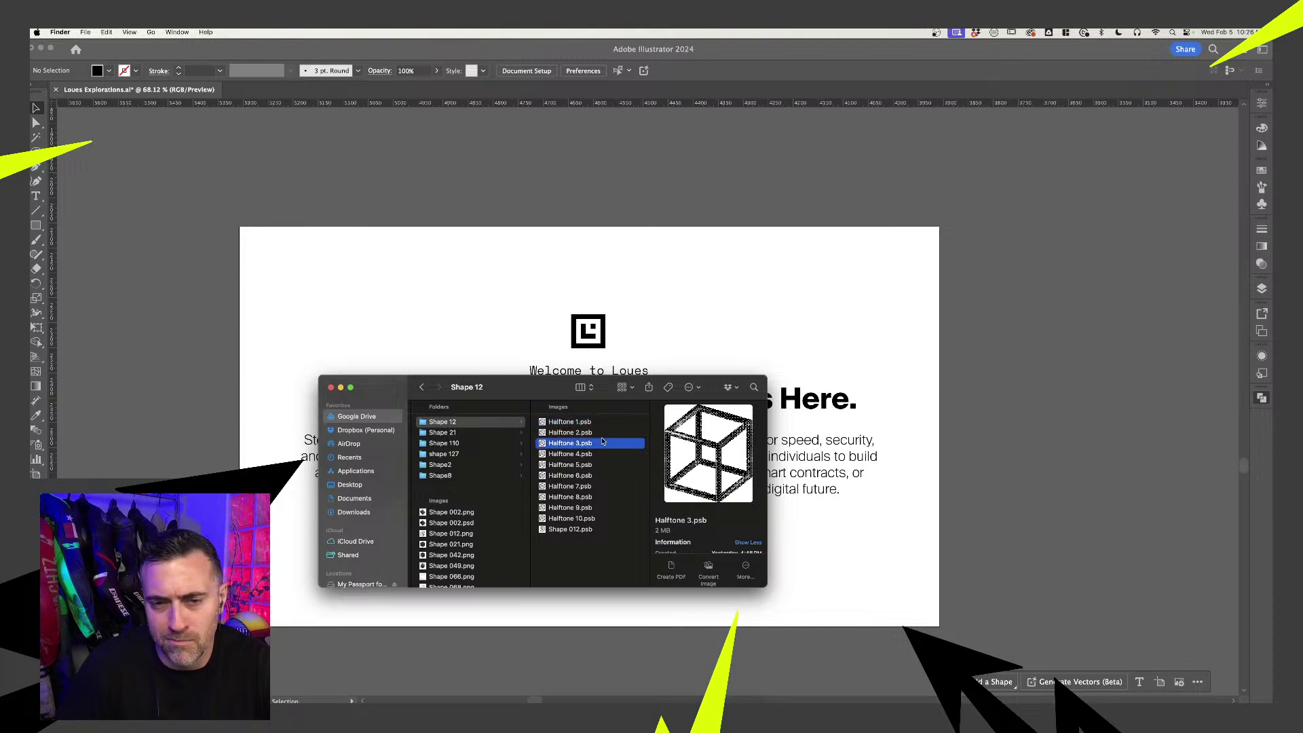
- Preview Halftone 2.psb from the Shape 21 folder and place it in the Loues Explorations document in Illustrator
{"action": "left_click", "coordinate": [445, 434]}
{"action": "left_click", "coordinate": [549, 434]}
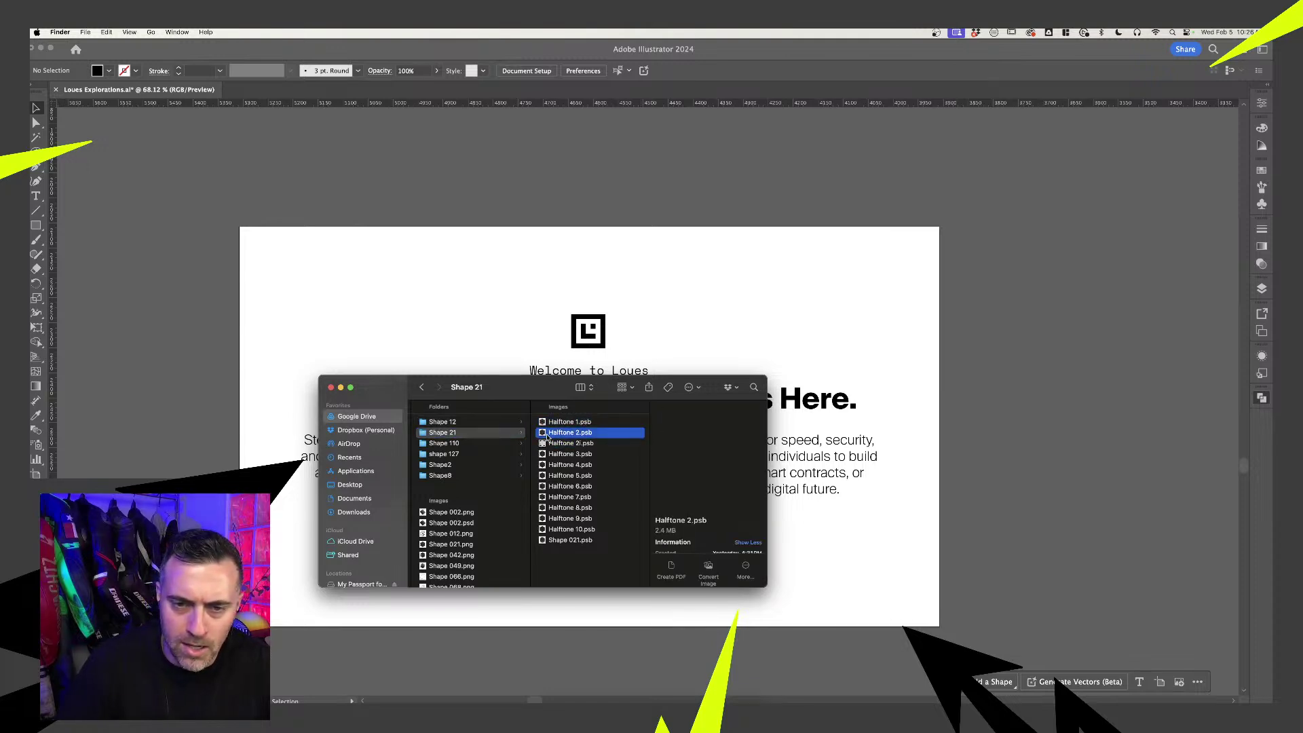
{"action": "key", "text": "space"}
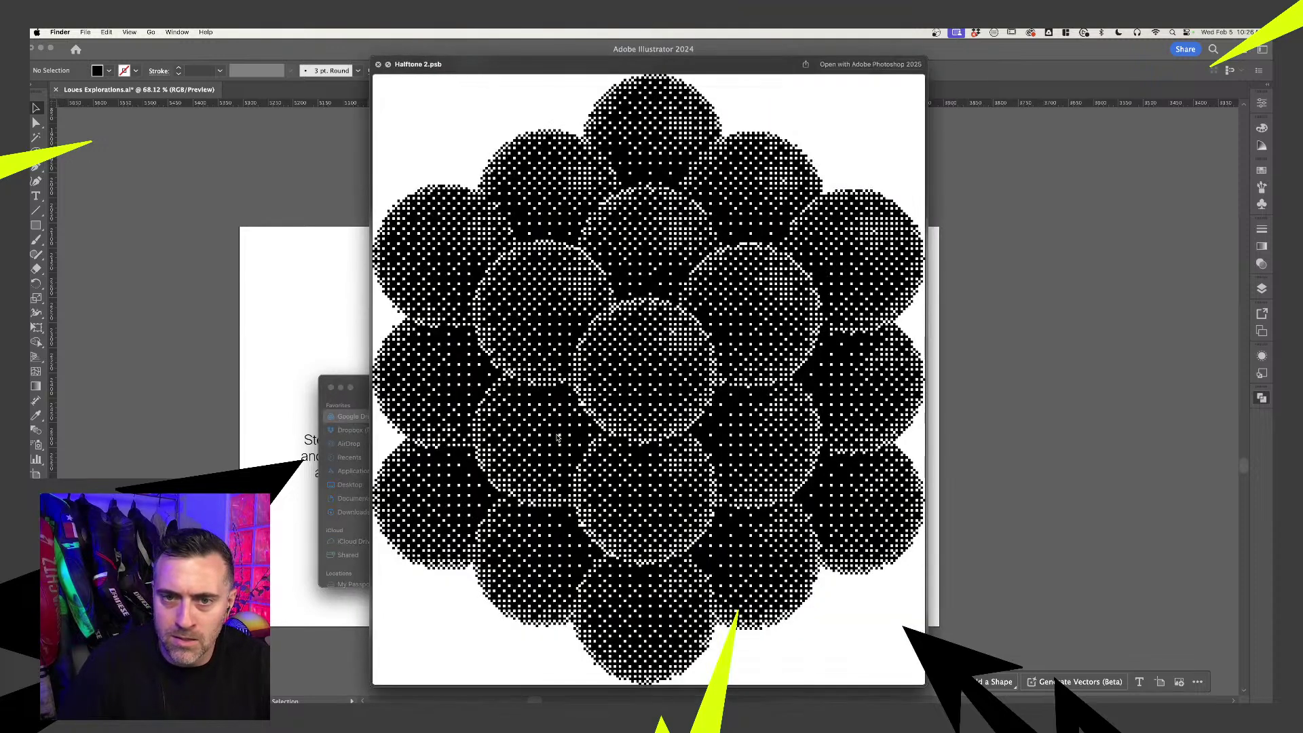
{"action": "key", "text": "space"}
{"action": "left_click", "coordinate": [401, 282]}
{"action": "key", "text": "cmd+v"}
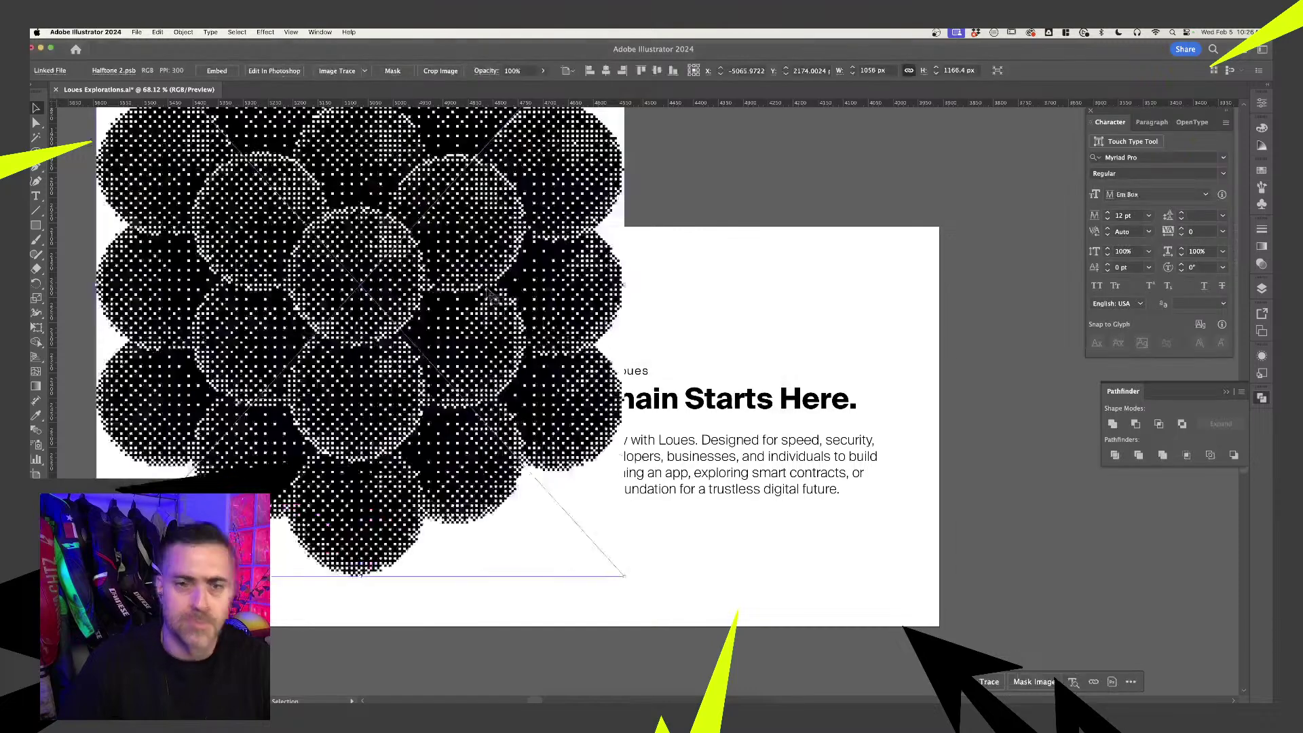
- Scale the placed sphere-cluster halftone to about half size and position it over the artboard's left edge beside the headline
{"action": "scroll", "coordinate": [557, 357], "scroll_direction": "down", "scroll_amount": 3}
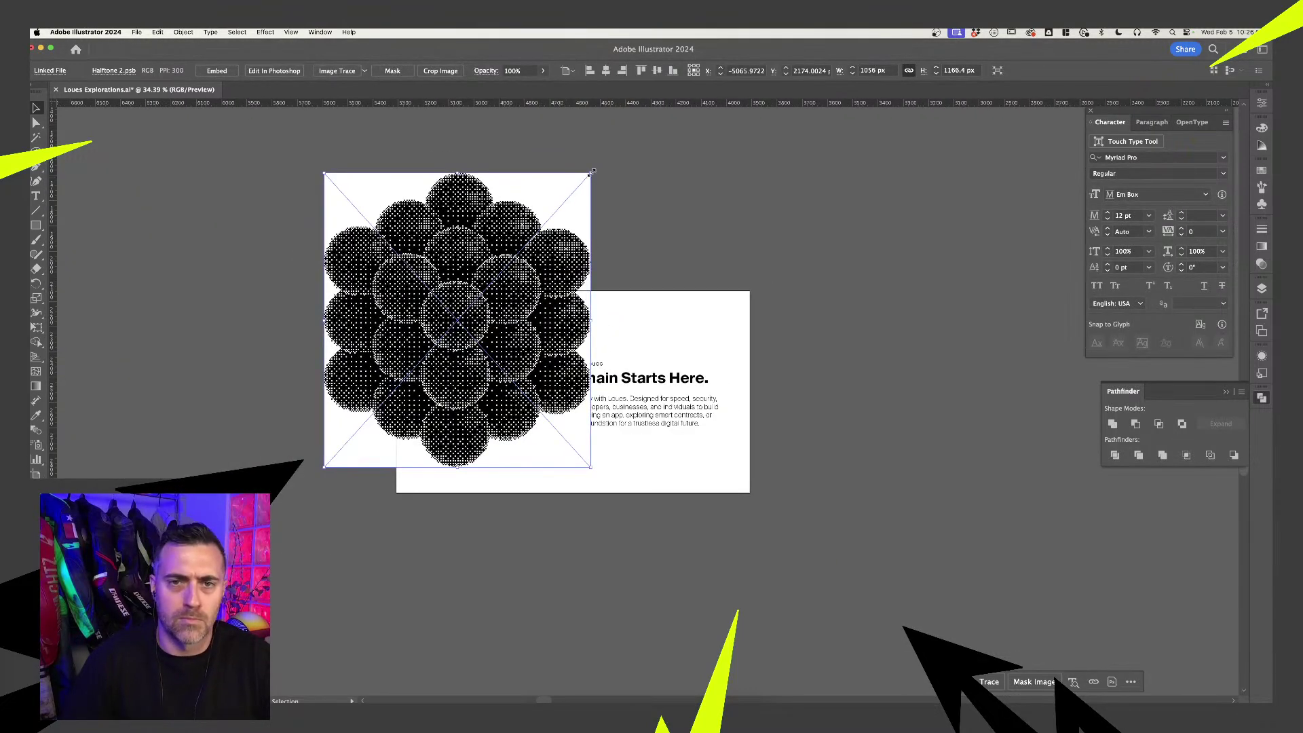
{"action": "left_click_drag", "start_coordinate": [591, 172], "coordinate": [526, 253]}
{"action": "left_click_drag", "start_coordinate": [498, 301], "coordinate": [436, 351]}
{"action": "left_click", "coordinate": [508, 238]}
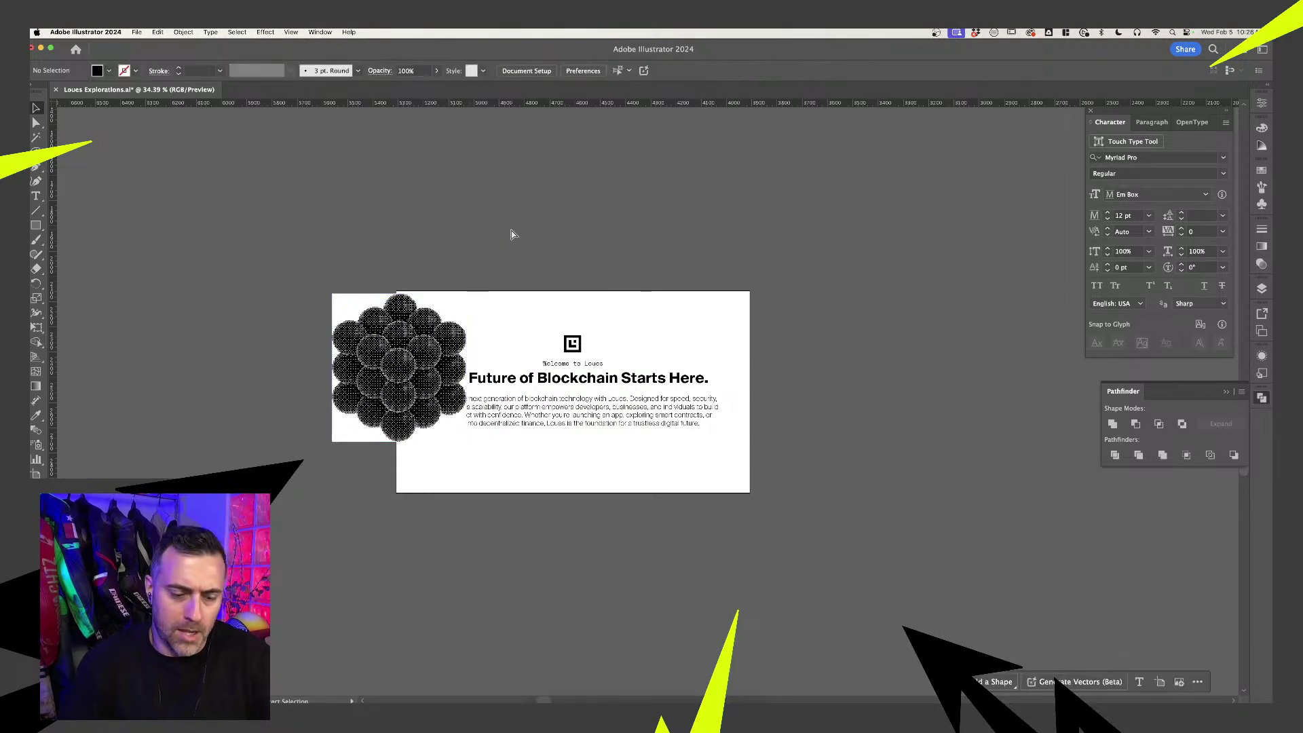
- Hide the artboards so the artwork sits on a plain white canvas
{"action": "key", "text": "super+y"}
{"action": "key", "text": "super+y"}
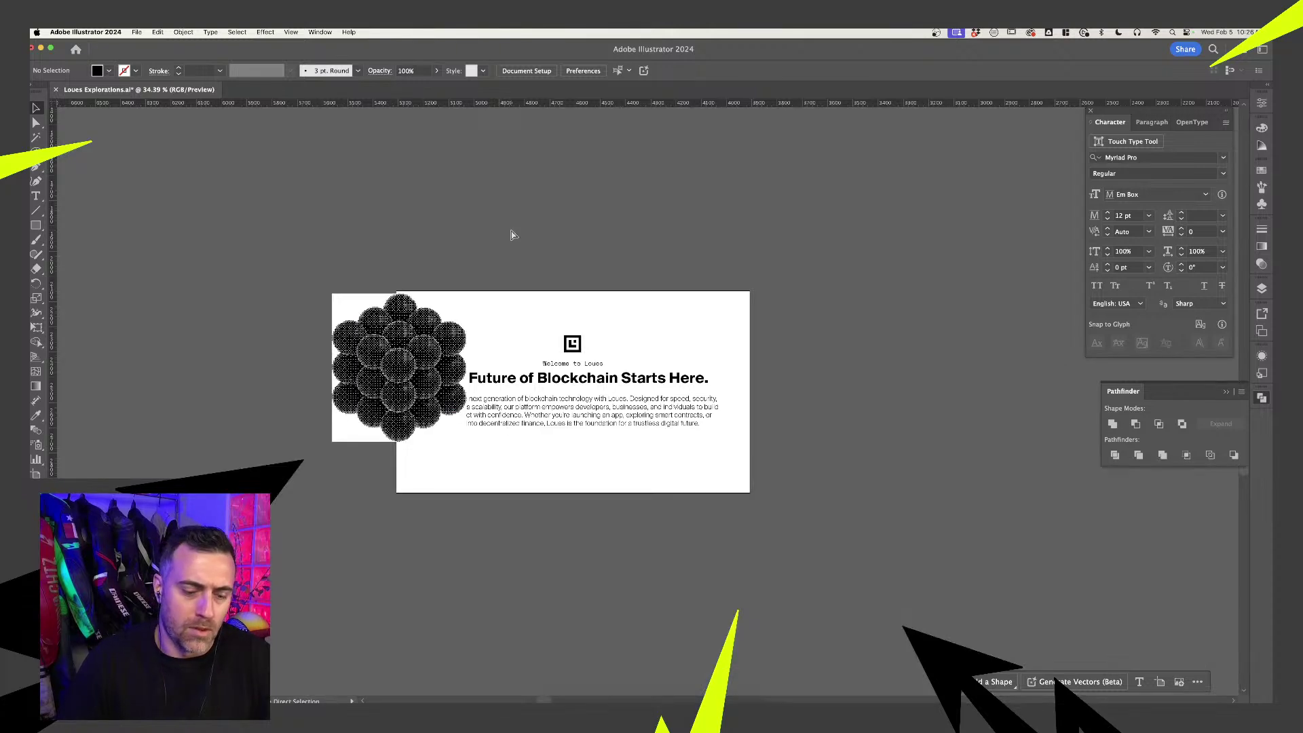
{"action": "key", "text": "super+shift+h"}
- Draw a black square about 433 px wide above the headline and duplicate it twice into an evenly spaced row of three
{"action": "left_click", "coordinate": [36, 225]}
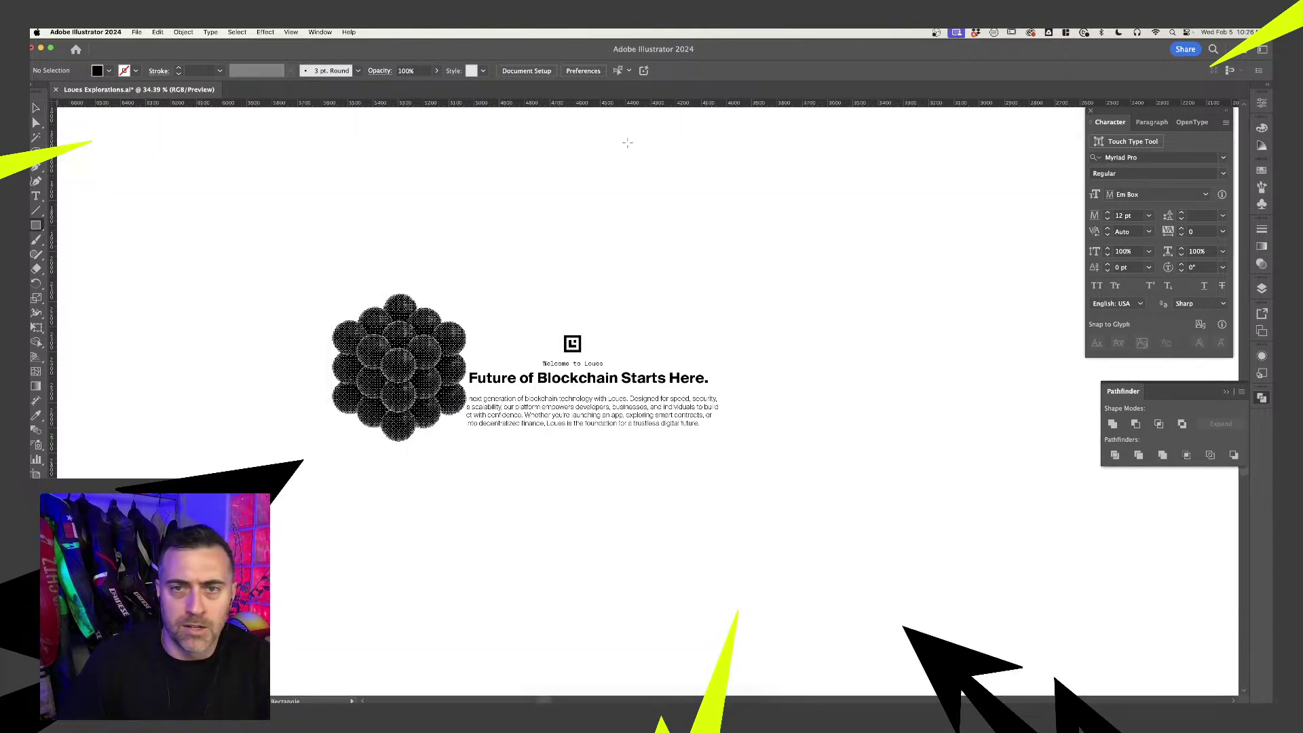
{"action": "mouse_move", "coordinate": [626, 143]}
{"action": "left_mouse_down"}
{"action": "mouse_move", "coordinate": [735, 251]}
{"action": "mouse_move", "coordinate": [851, 230]}
{"action": "mouse_move", "coordinate": [833, 226]}
{"action": "left_mouse_up"}
{"action": "key", "text": "super+shift+a"}
{"action": "key", "text": "super+d"}
{"action": "scroll", "coordinate": [853, 279], "scroll_direction": "up", "scroll_amount": 5}
{"action": "scroll", "coordinate": [854, 278], "scroll_direction": "right", "scroll_amount": 6}
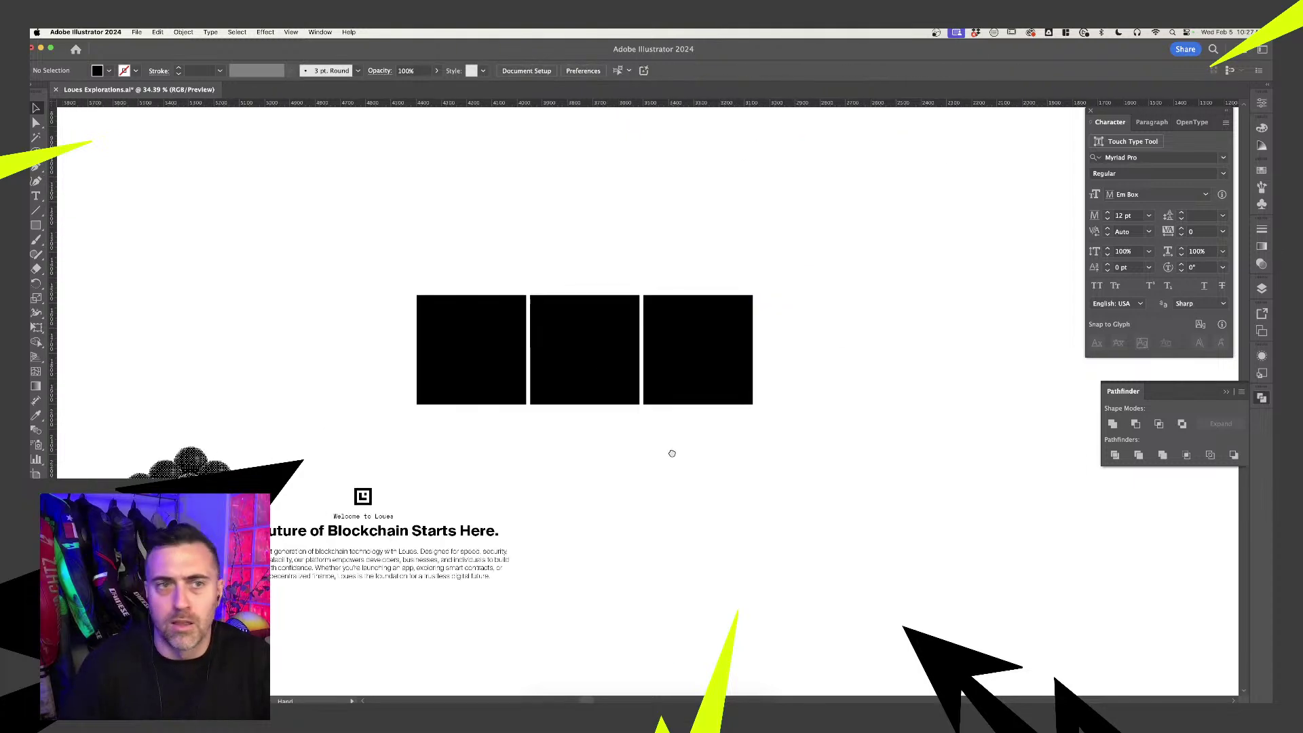
- Fill the leftmost square of the row with the pure blue swatch
{"action": "left_click", "coordinate": [479, 312]}
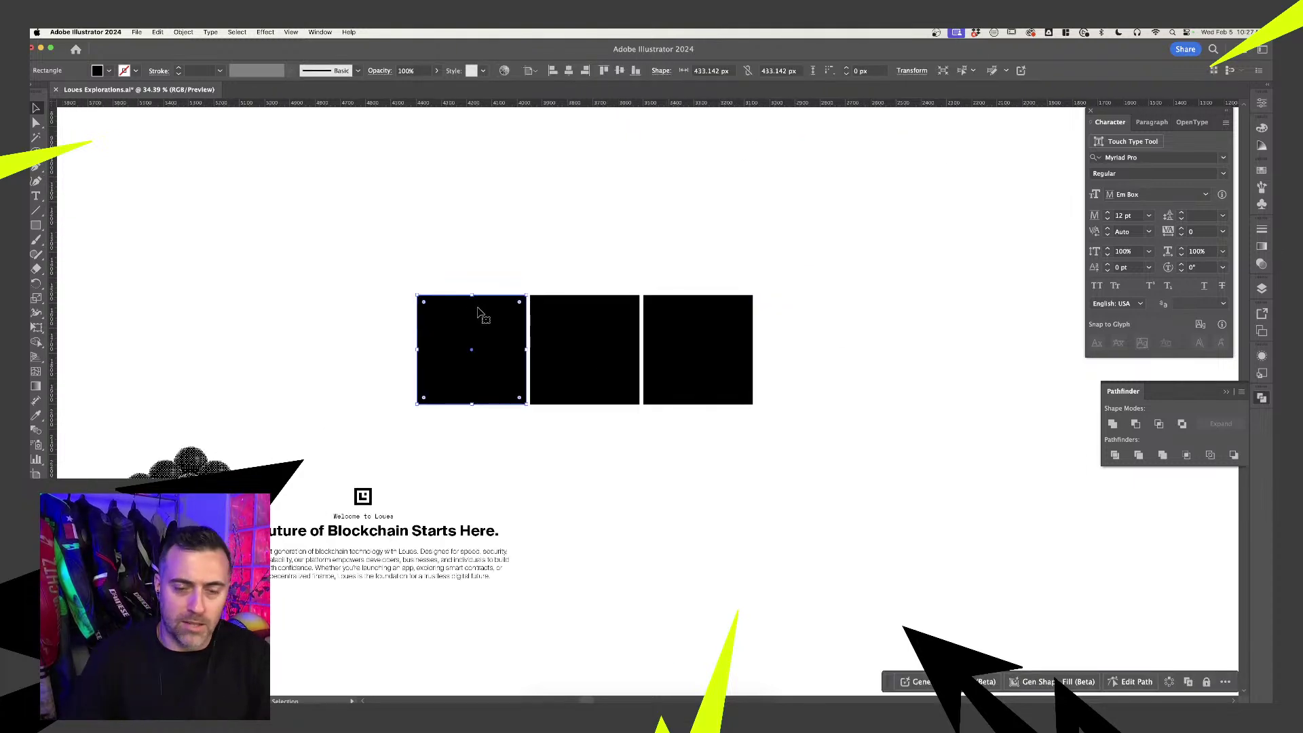
{"action": "scroll", "coordinate": [478, 312], "scroll_direction": "down", "scroll_amount": 5}
{"action": "scroll", "coordinate": [473, 312], "scroll_direction": "up", "scroll_amount": 2}
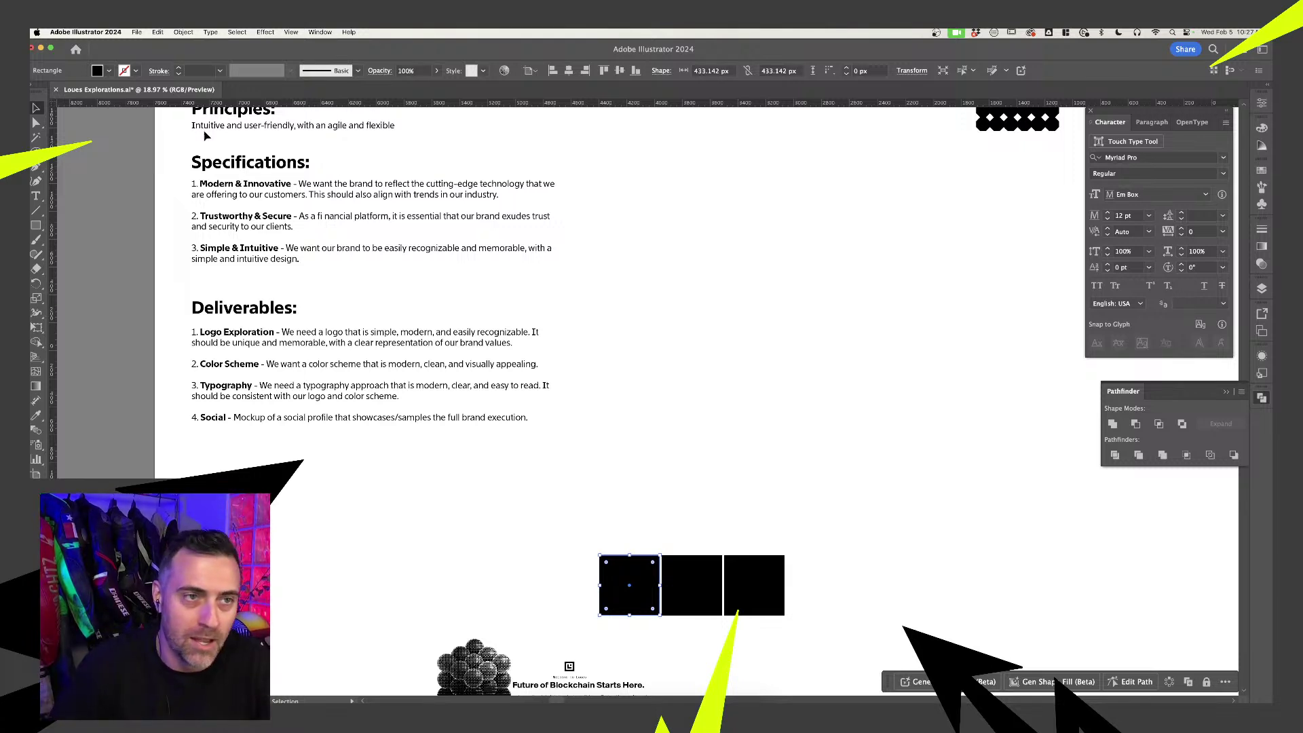
{"action": "left_click", "coordinate": [107, 70]}
{"action": "left_click", "coordinate": [99, 119]}
{"action": "left_click", "coordinate": [654, 427]}
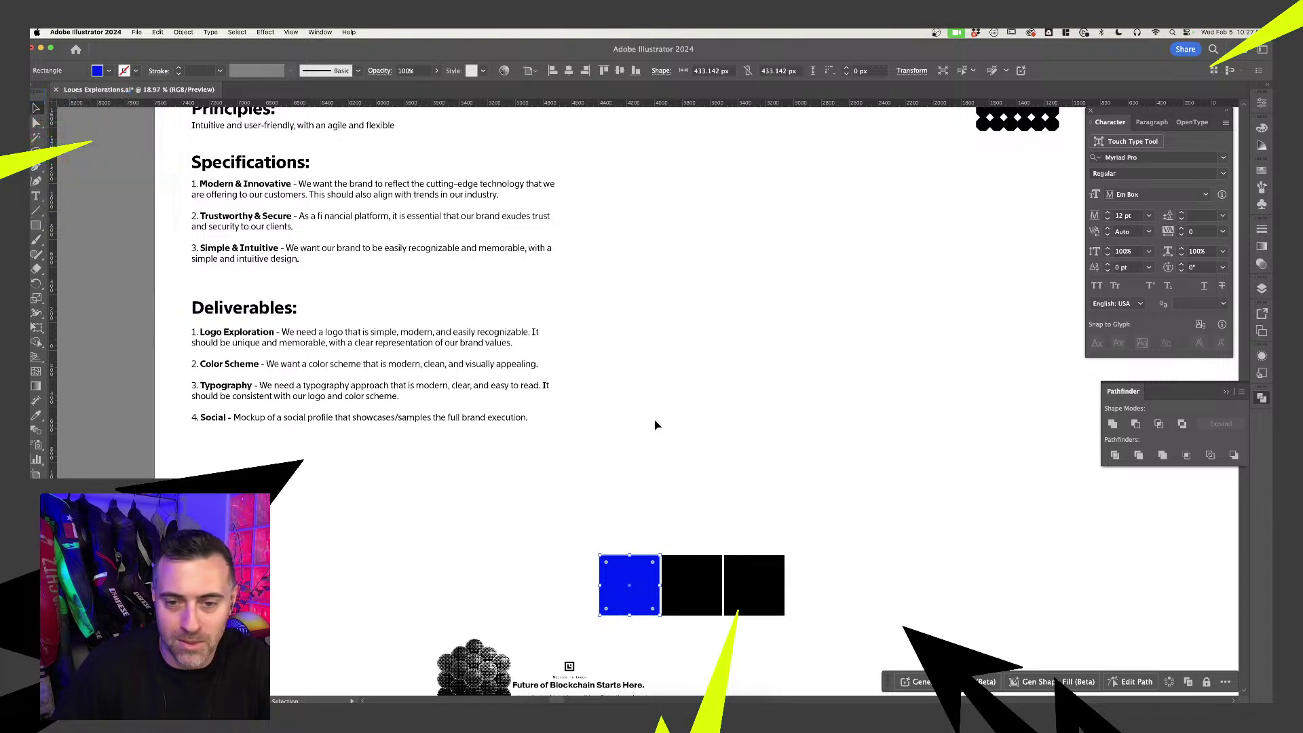
{"action": "scroll", "coordinate": [706, 500], "scroll_direction": "down", "scroll_amount": 3}
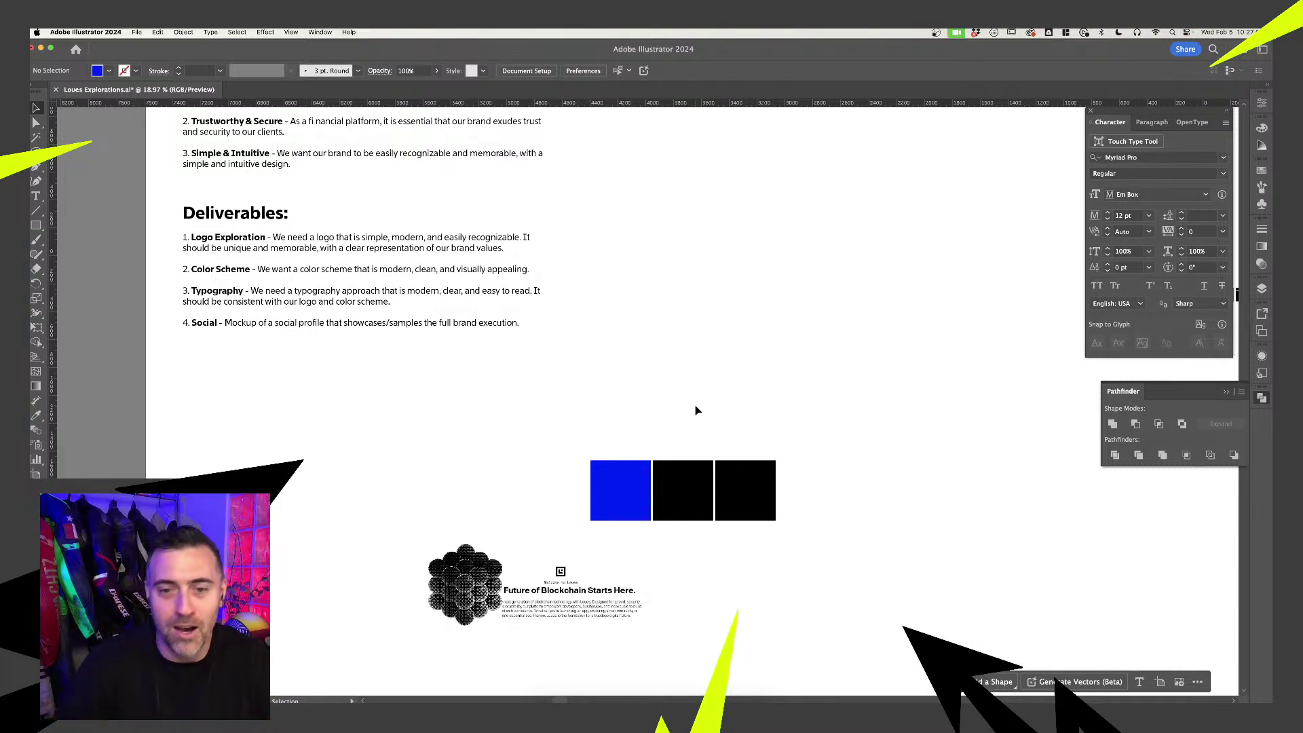
{"action": "left_click", "coordinate": [684, 501]}
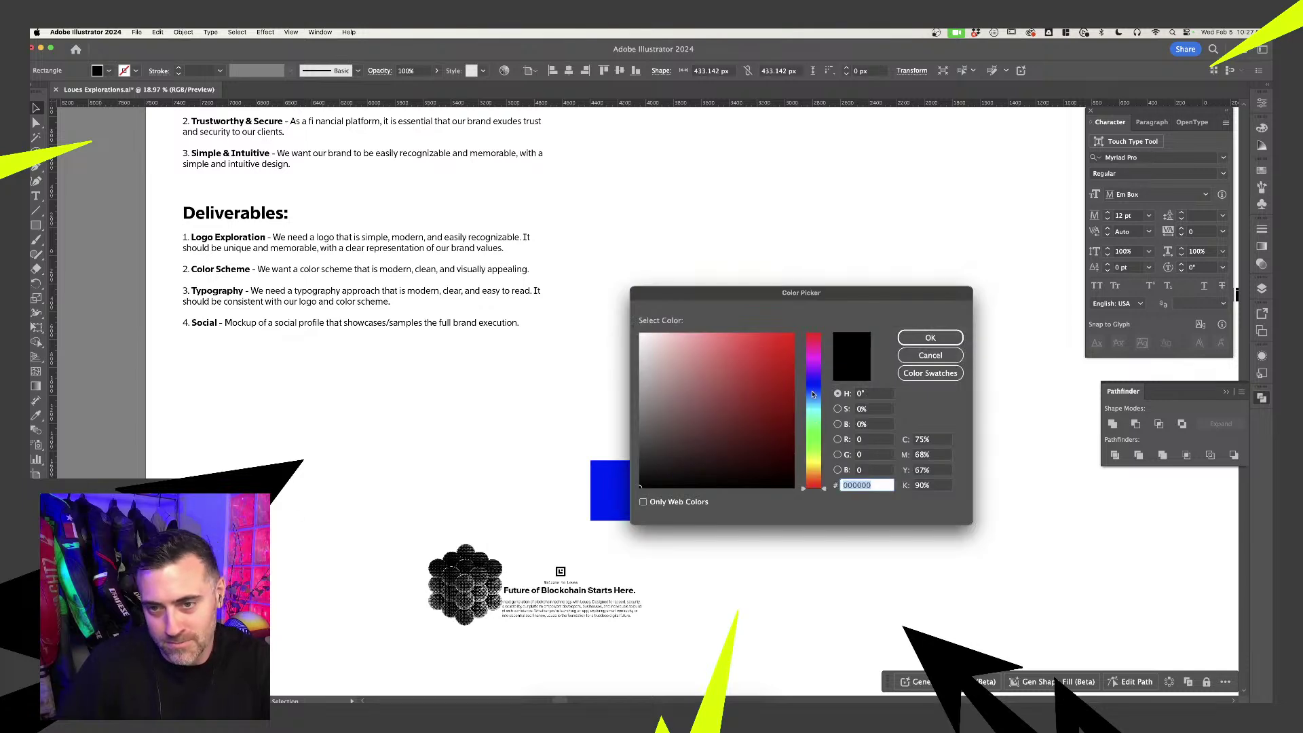
{"action": "left_click", "coordinate": [930, 337]}
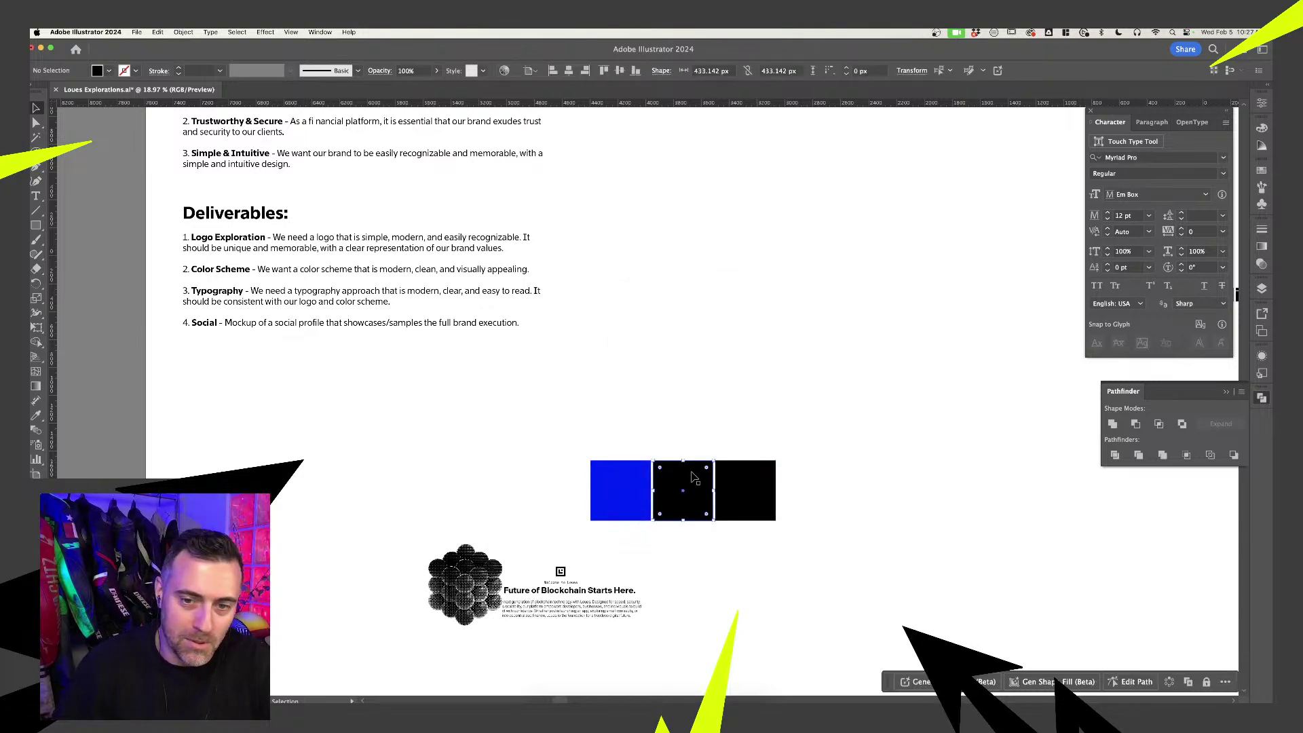
- Duplicate the middle square straight above the row and fill the copy with red
{"action": "left_click_drag", "start_coordinate": [692, 477], "coordinate": [694, 401], "text": "alt"}
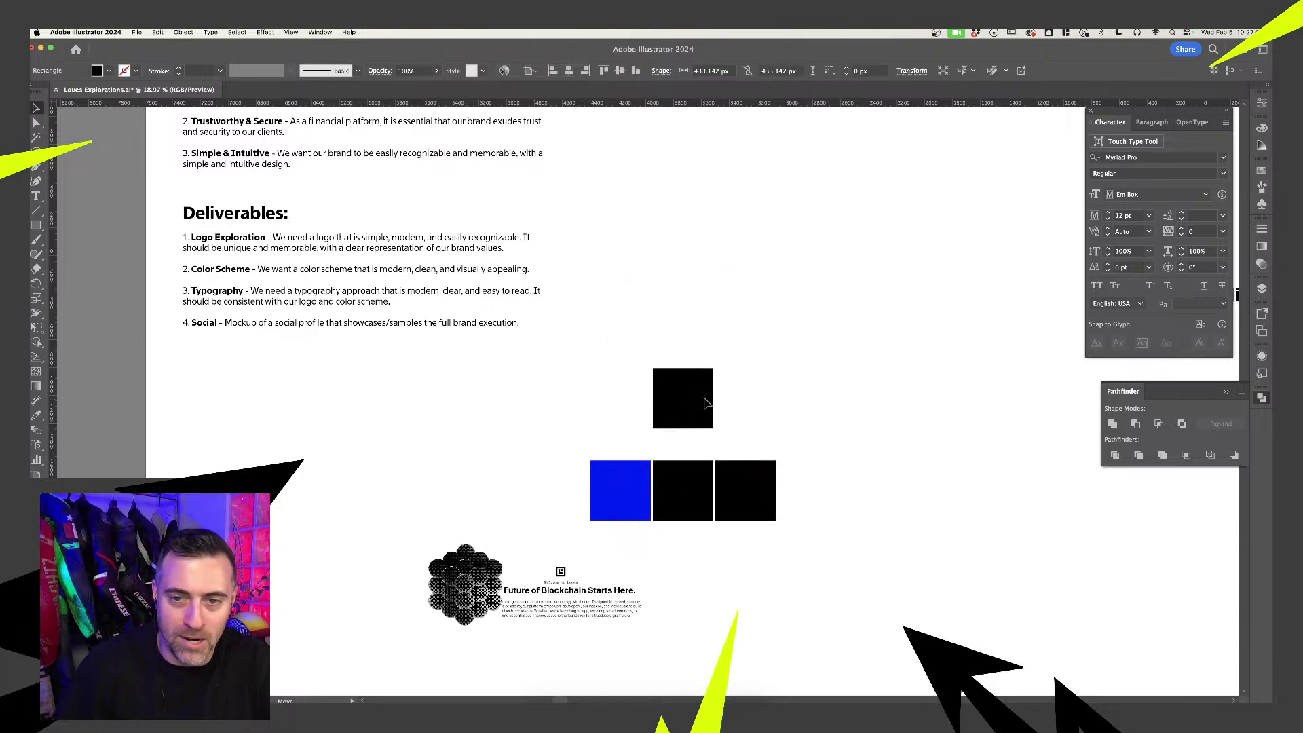
{"action": "left_click", "coordinate": [110, 72]}
{"action": "left_click", "coordinate": [66, 124]}
{"action": "left_click", "coordinate": [787, 356]}
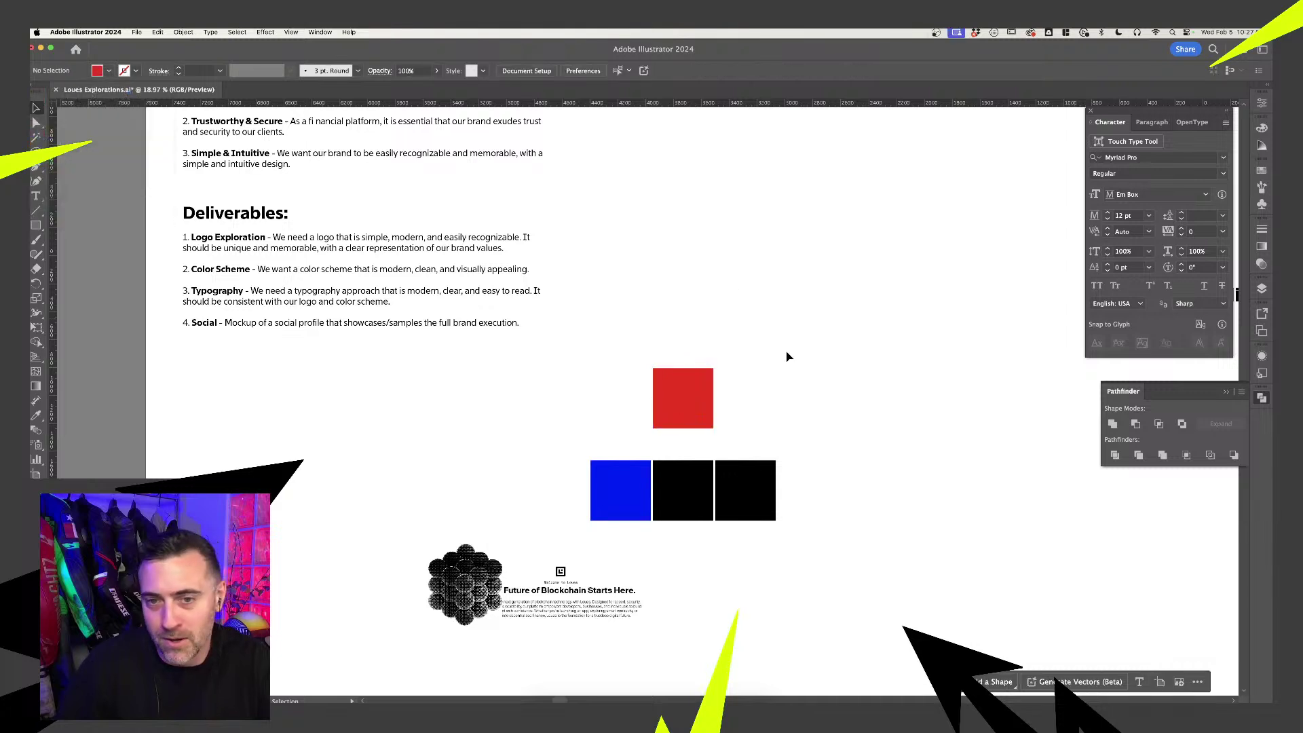
- Undo the red fill and the duplicated square above the row
{"action": "left_click", "coordinate": [682, 404]}
{"action": "key", "text": "ctrl+z"}
{"action": "key", "text": "ctrl+z"}
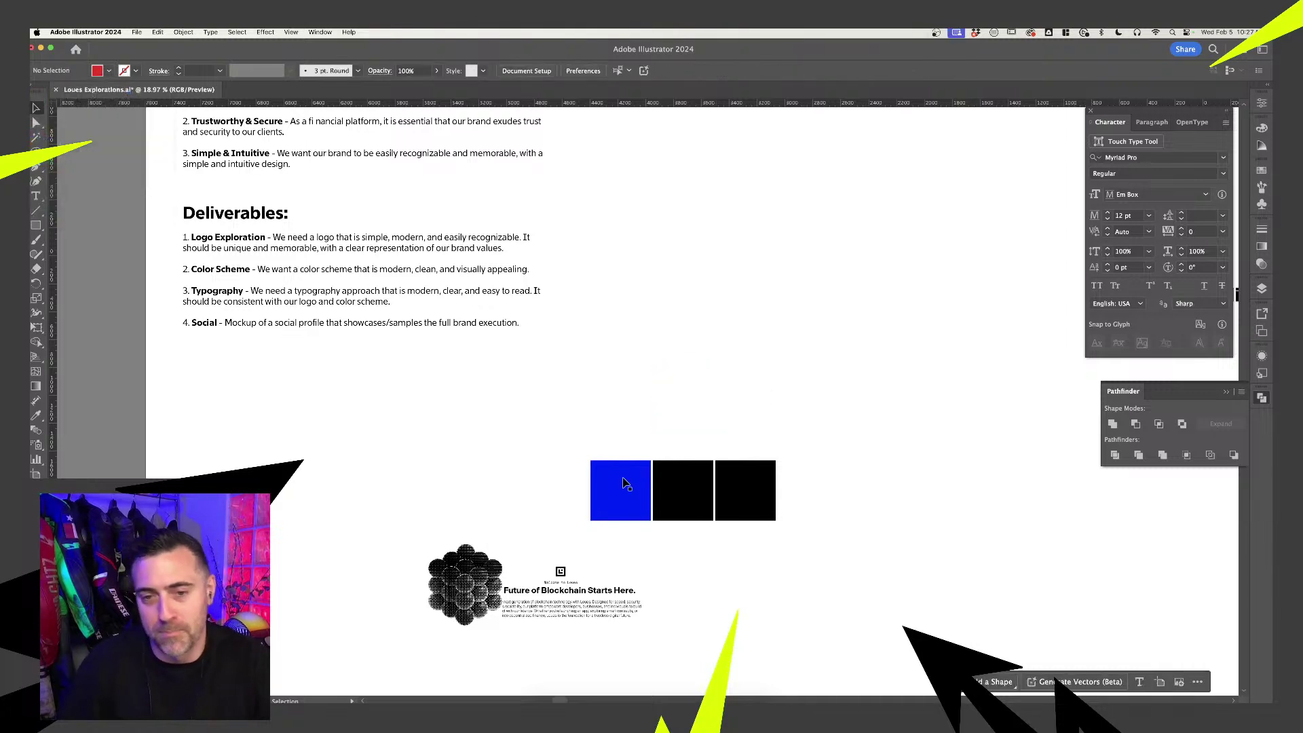
- Move the row of three squares straight up to leave more space above the logo and headline
{"action": "left_click", "coordinate": [713, 435]}
{"action": "scroll", "coordinate": [623, 500], "scroll_direction": "up", "scroll_amount": 6}
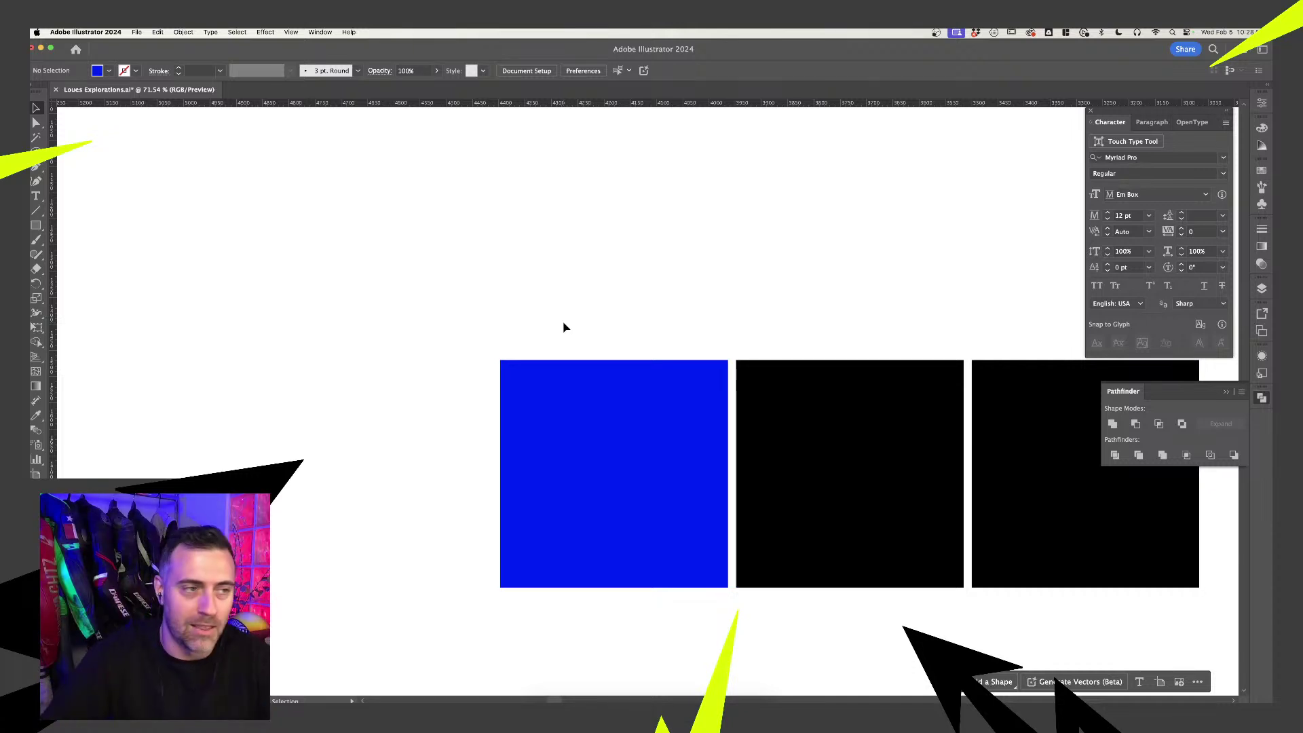
{"action": "left_click", "coordinate": [559, 377]}
{"action": "scroll", "coordinate": [561, 374], "scroll_direction": "down", "scroll_amount": 3}
{"action": "scroll", "coordinate": [677, 352], "scroll_direction": "down", "scroll_amount": 2}
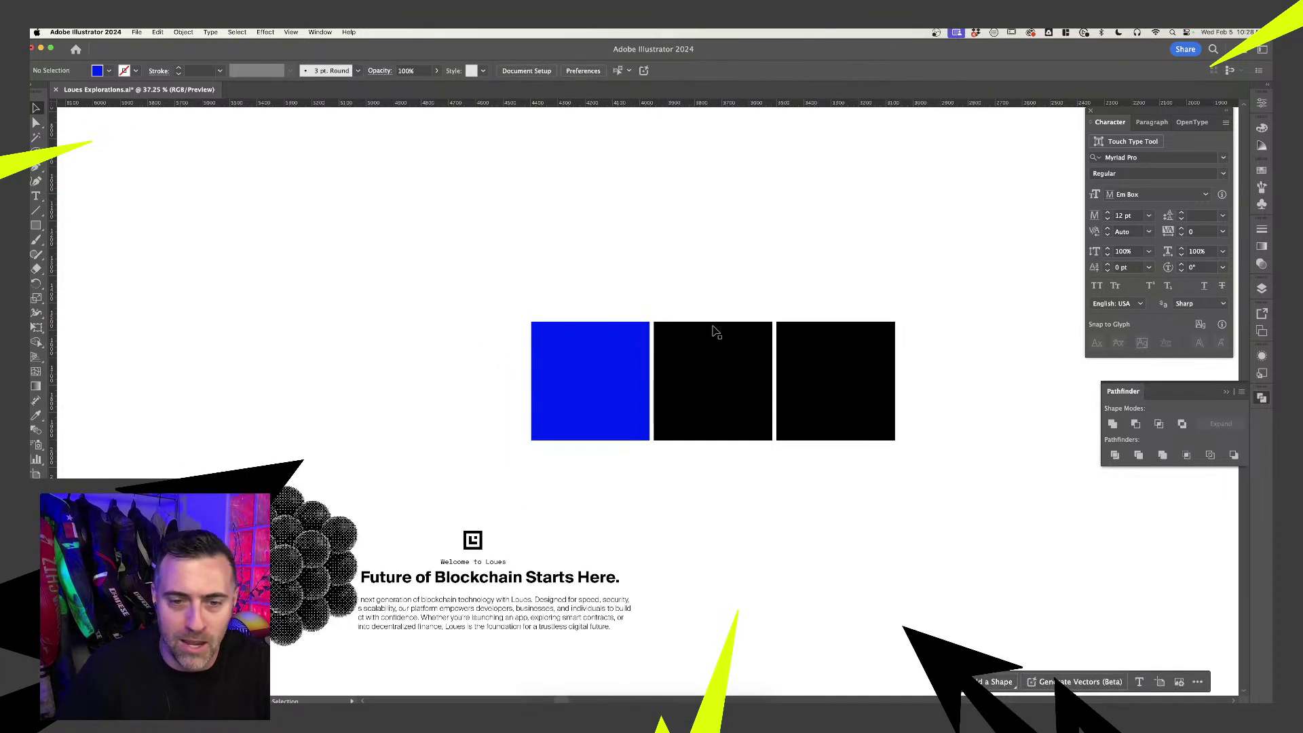
{"action": "scroll", "coordinate": [868, 336], "scroll_direction": "down", "scroll_amount": 5}
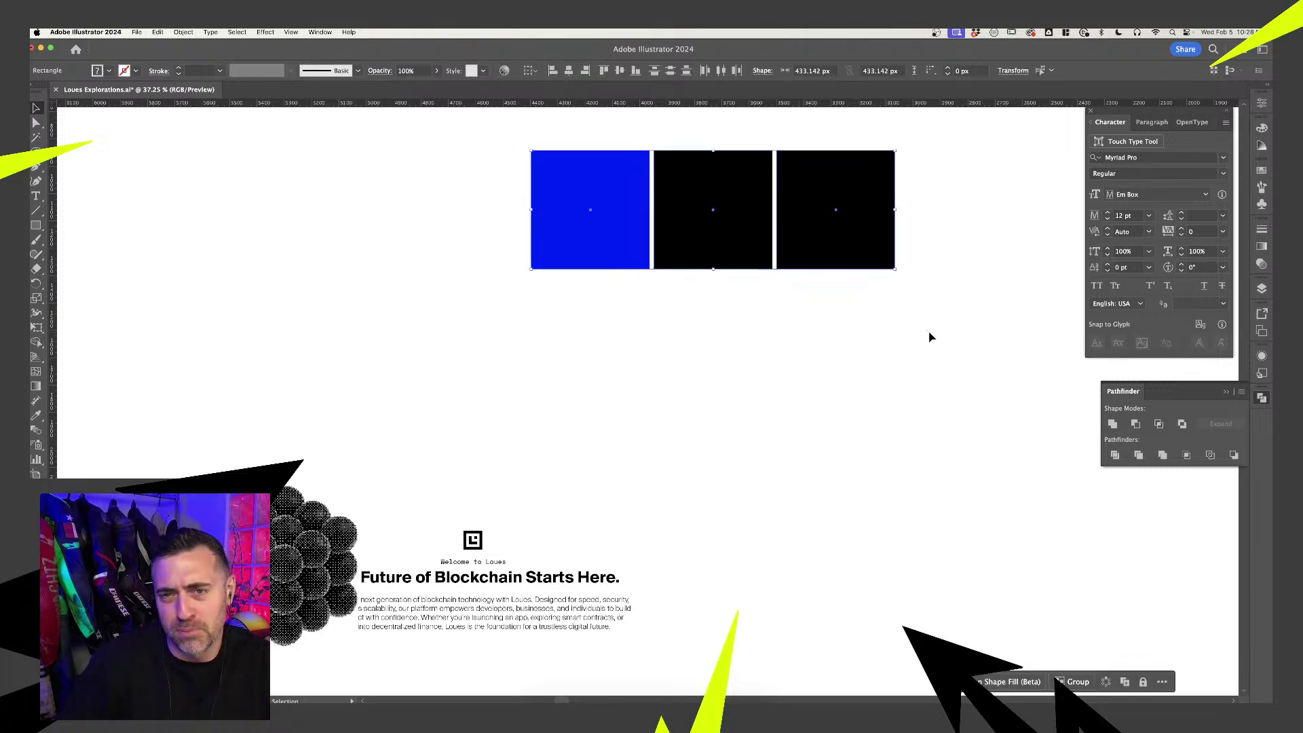
- Sample the blue square's fill onto the middle square and darken it to navy #00004c
{"action": "left_click", "coordinate": [723, 261]}
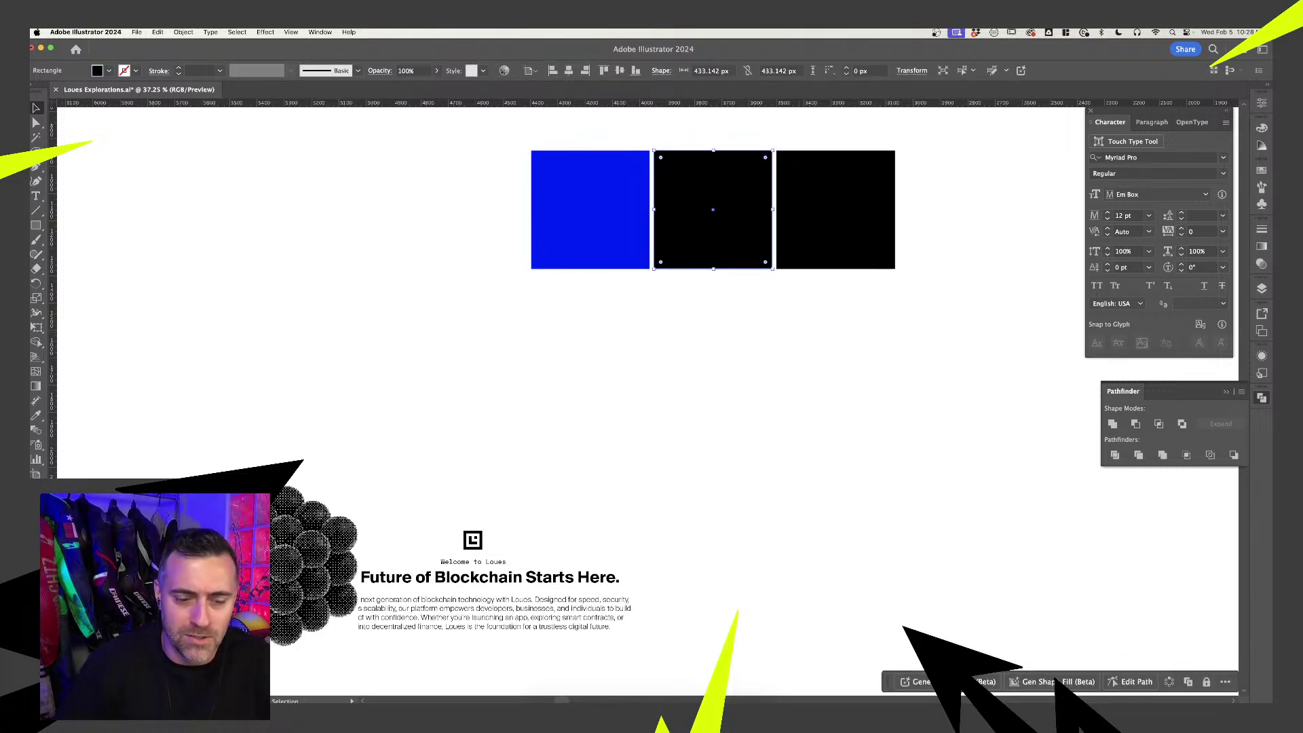
{"action": "key", "text": "i"}
{"action": "left_click", "coordinate": [649, 259]}
{"action": "key", "text": "v"}
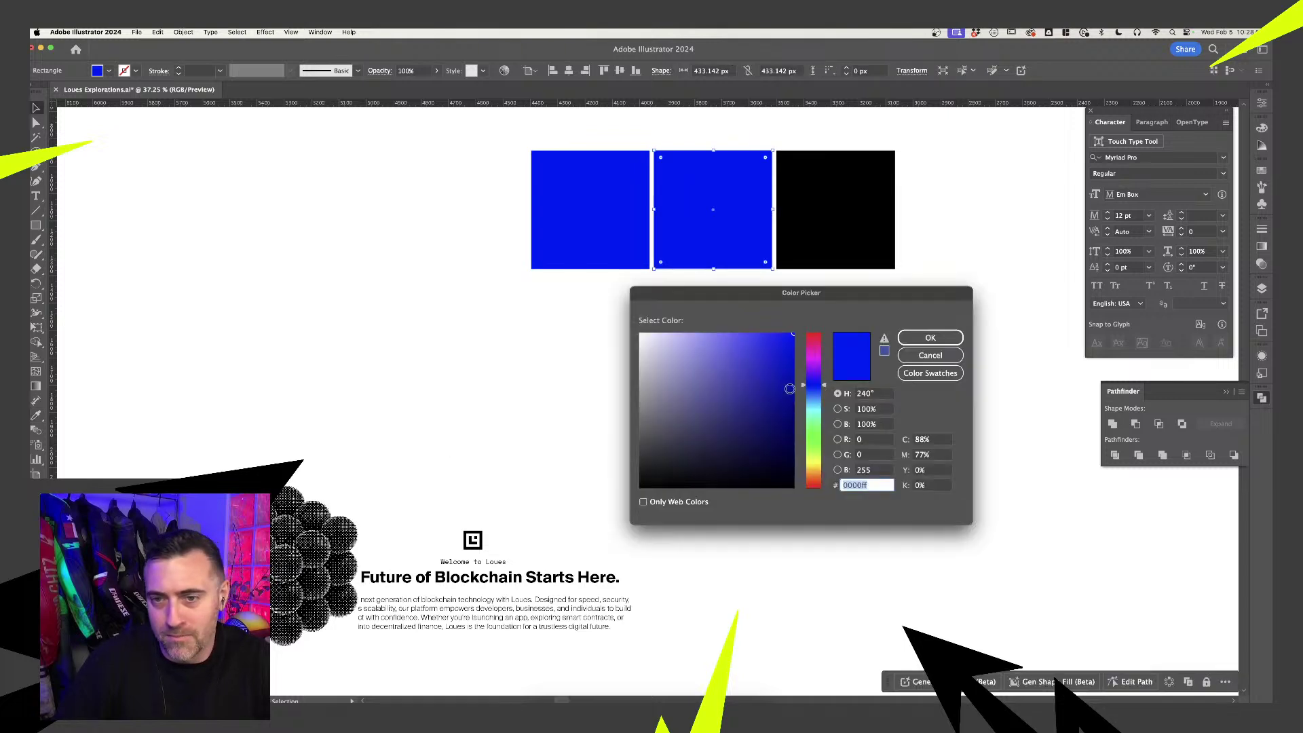
{"action": "left_click_drag", "start_coordinate": [789, 388], "coordinate": [793, 423]}
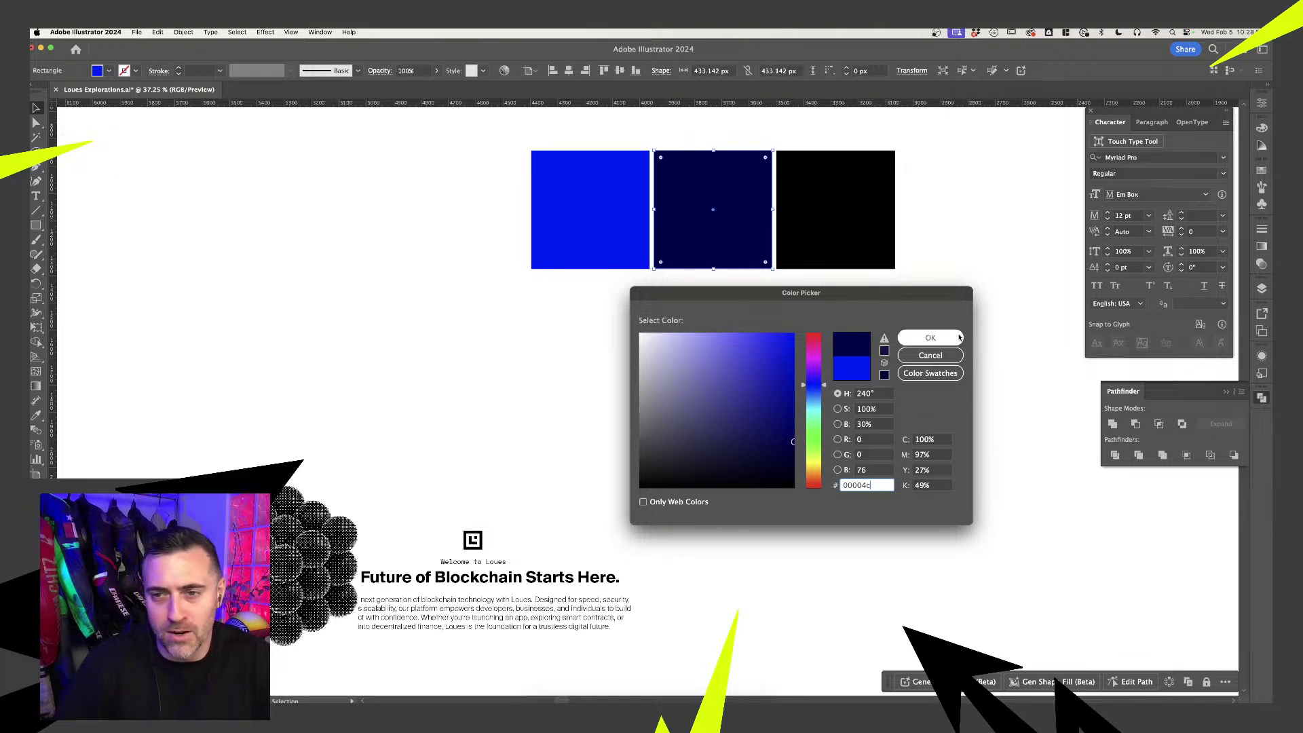
{"action": "left_click", "coordinate": [930, 337]}
{"action": "left_click", "coordinate": [969, 246]}
- Swap the black square's fill and stroke to make it an unfilled square with a 1 pt black outline
{"action": "left_click", "coordinate": [643, 205]}
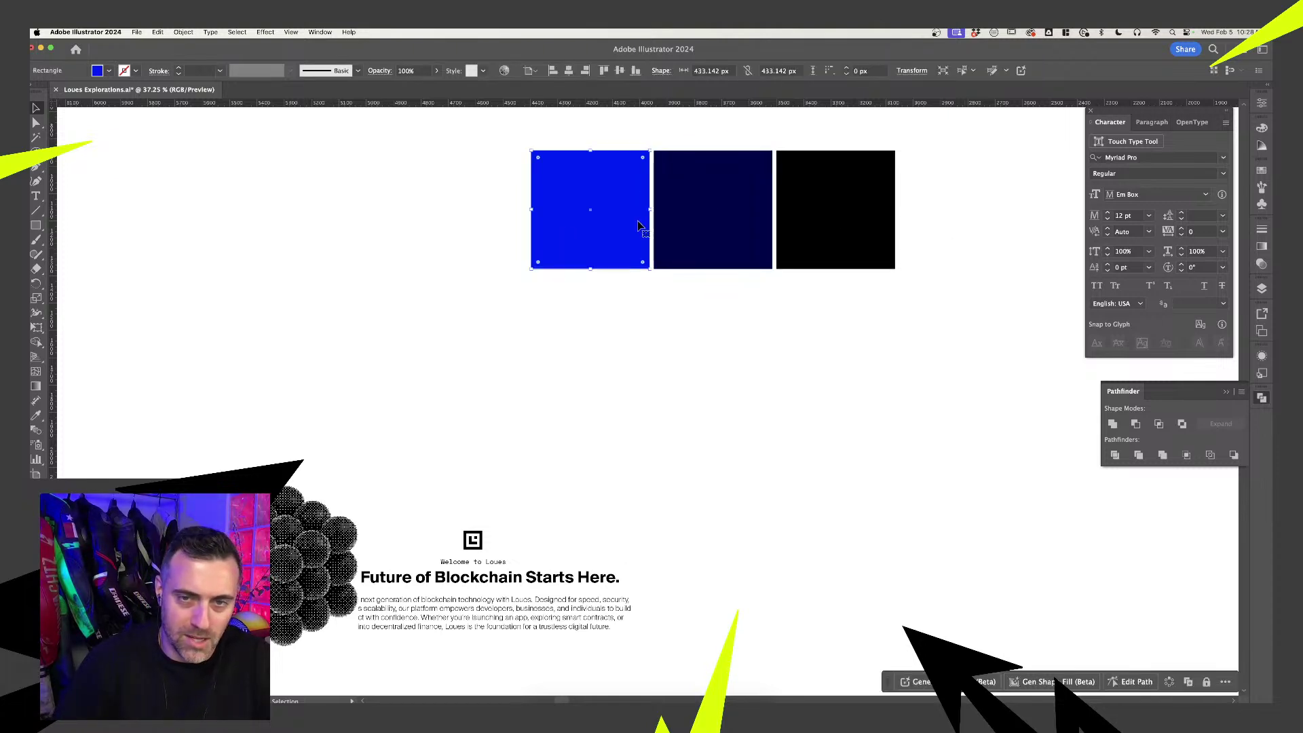
{"action": "left_click", "coordinate": [719, 239]}
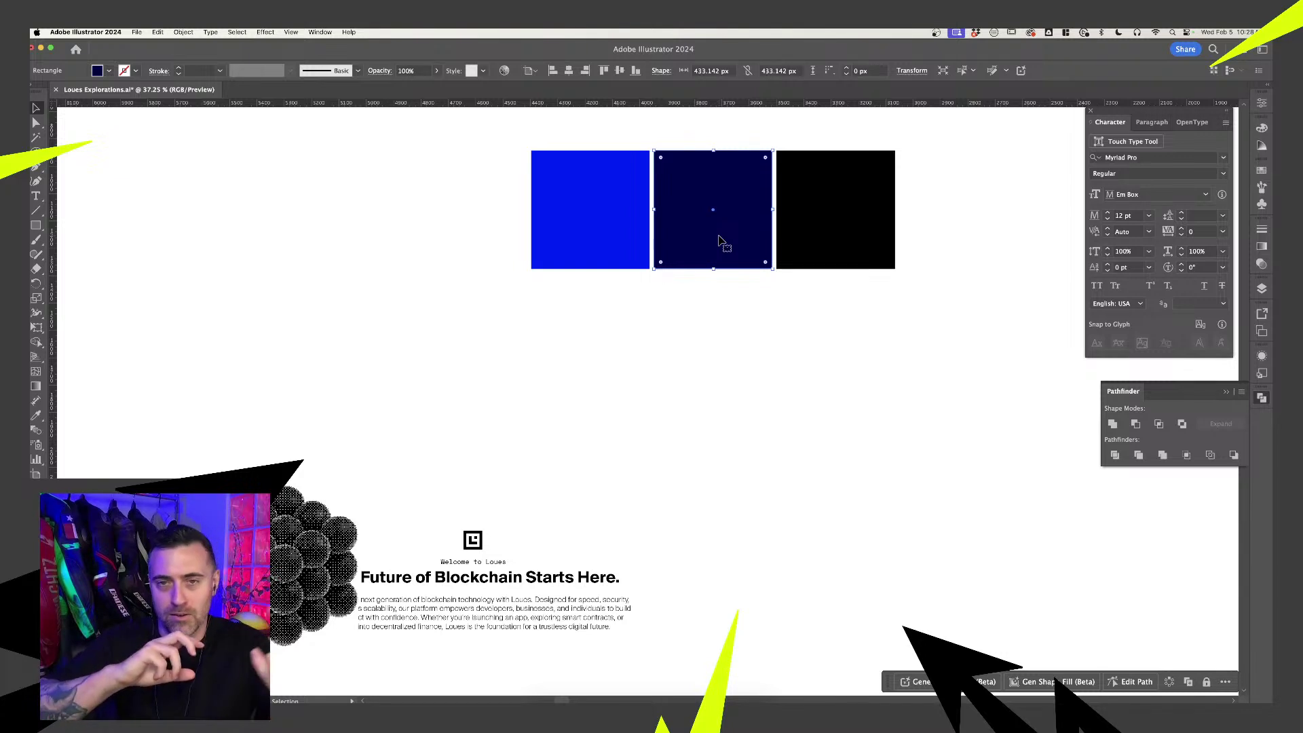
{"action": "left_click", "coordinate": [851, 260]}
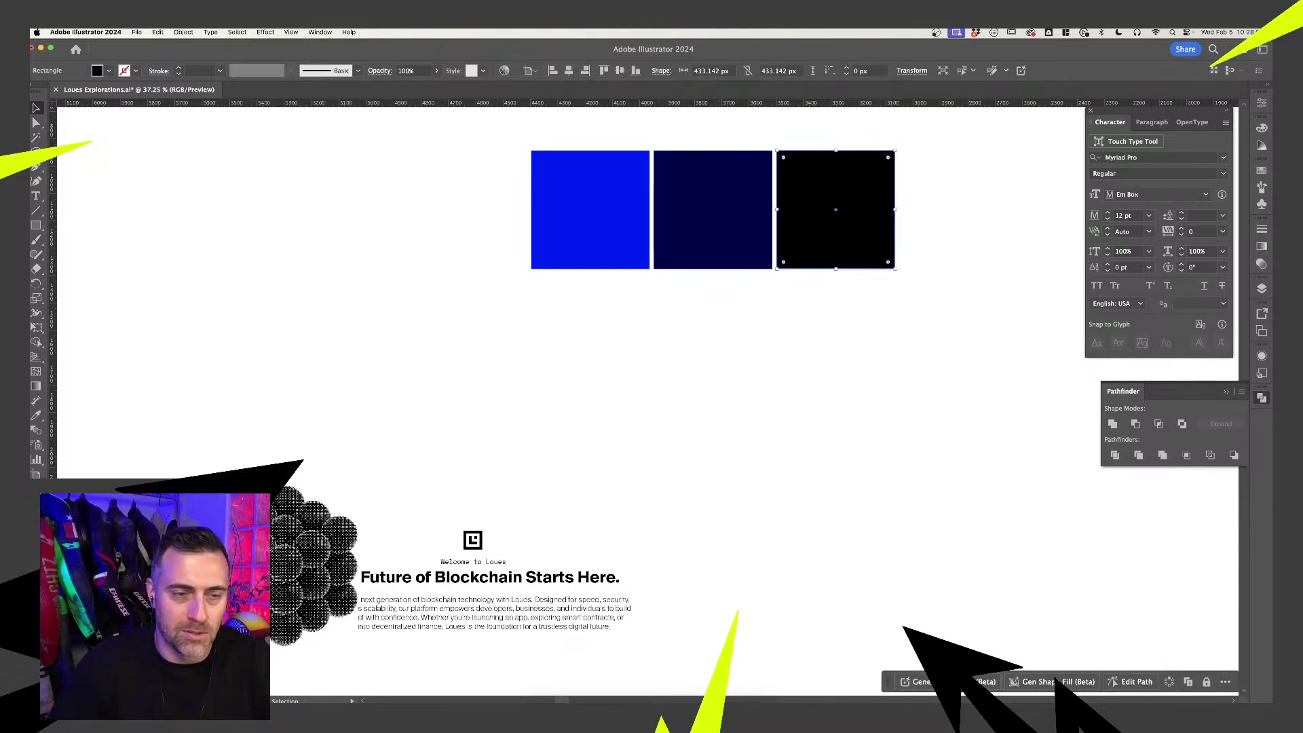
{"action": "key", "text": "d"}
{"action": "left_click", "coordinate": [950, 319]}
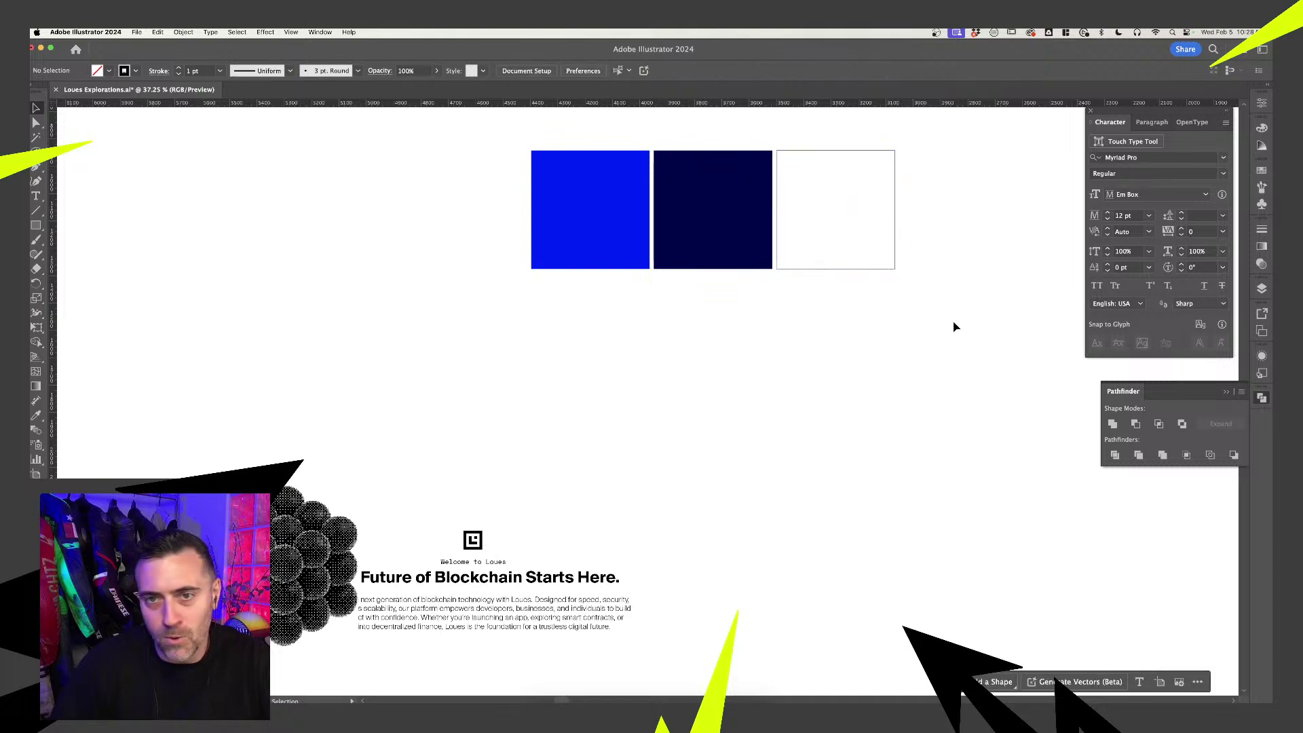
- Duplicate the outlined square to the right end of the row and give the copy a solid black fill without a stroke
{"action": "left_click", "coordinate": [590, 196]}
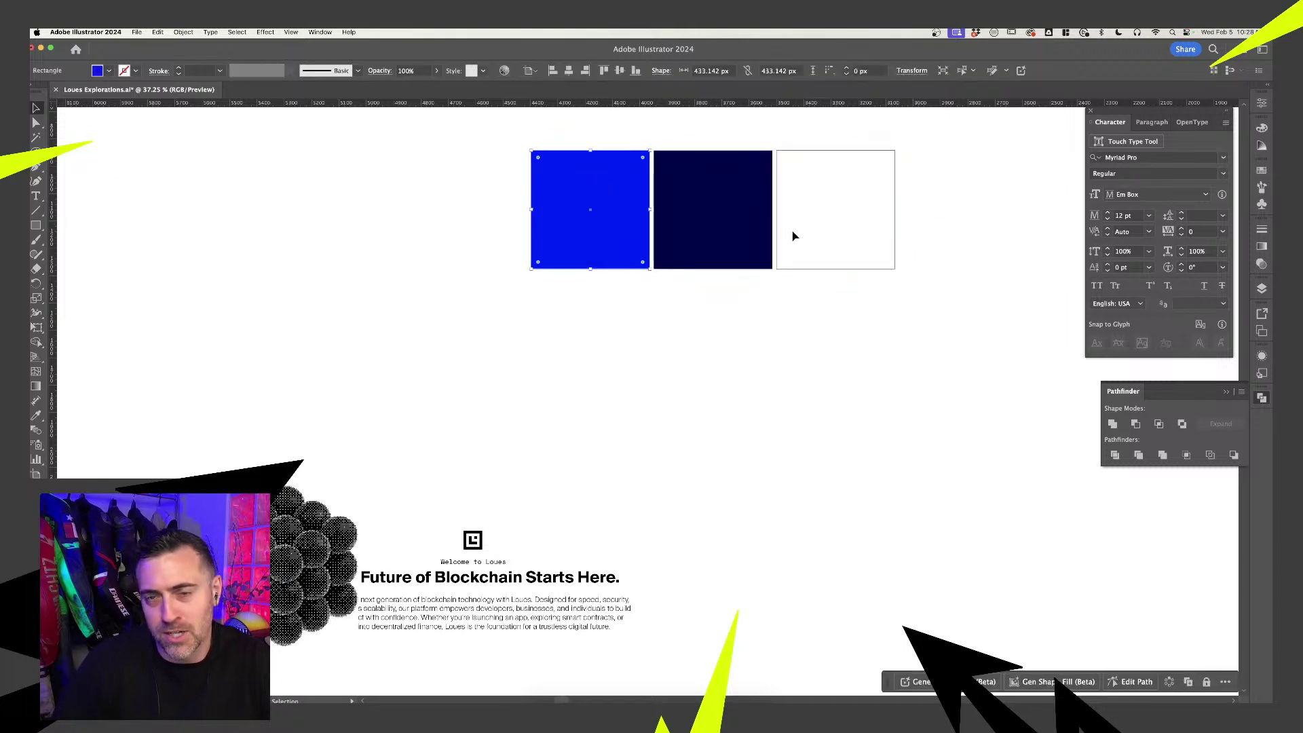
{"action": "left_click", "coordinate": [858, 276]}
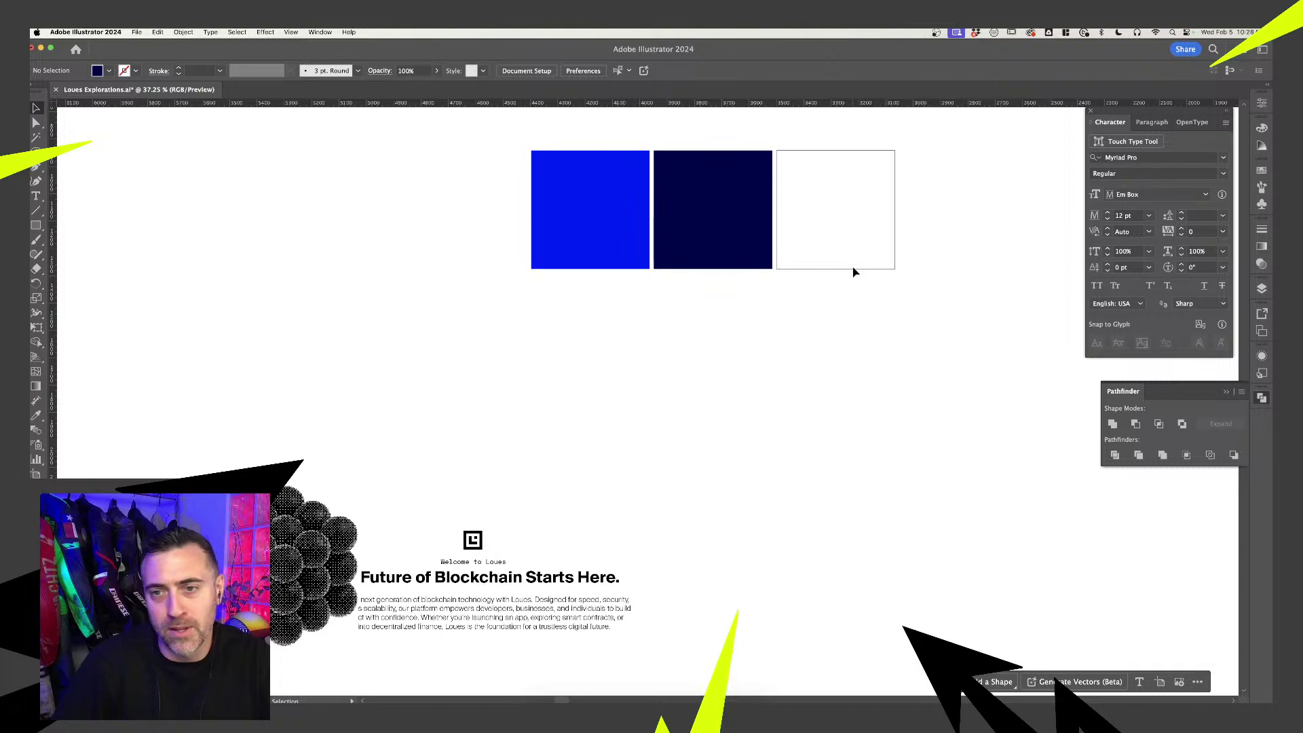
{"action": "left_click_drag", "start_coordinate": [853, 270], "coordinate": [975, 273]}
{"action": "key", "text": "shift+x"}
{"action": "left_click", "coordinate": [933, 328]}
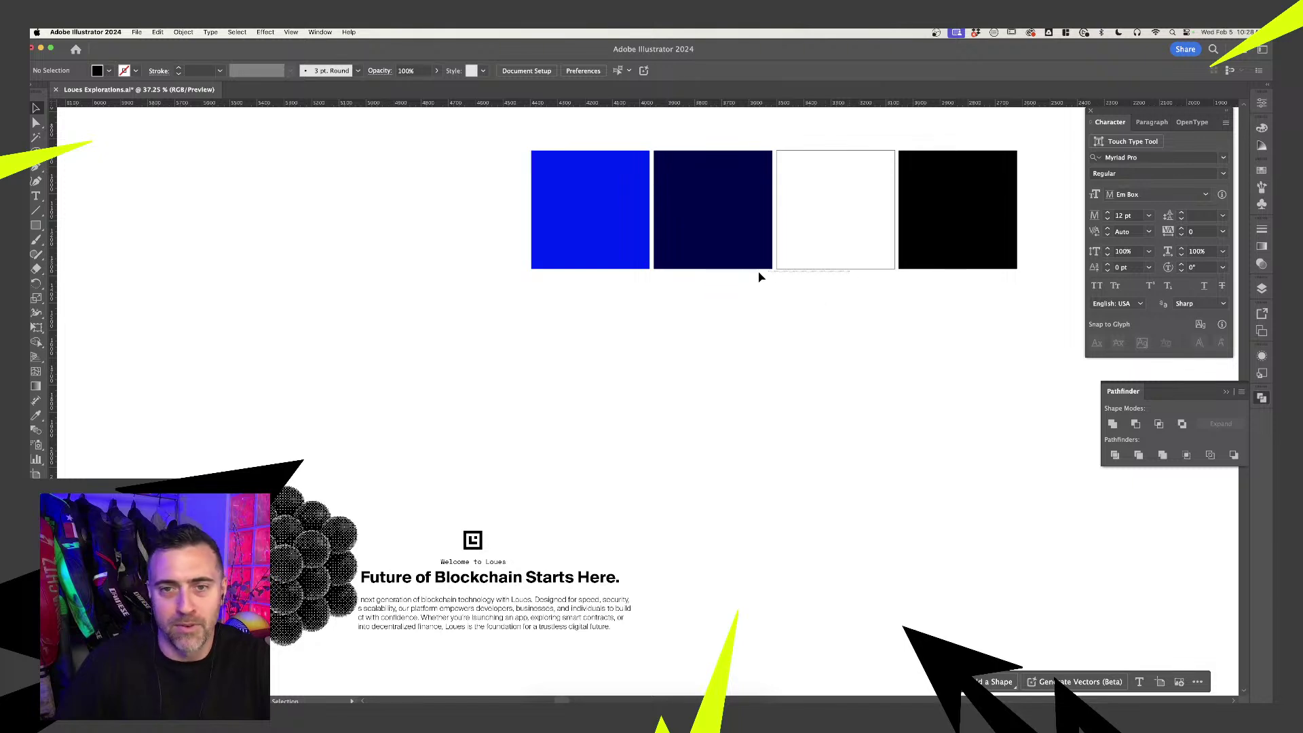
- Reorder the swatch row so the outlined square comes first, followed by blue, navy and black with even gaps
{"action": "left_click_drag", "start_coordinate": [824, 271], "coordinate": [645, 244]}
{"action": "key", "text": "super+a"}
{"action": "left_click", "coordinate": [654, 377]}
- Delete the halftone sphere image overlapping the headline, and undo the deletion
{"action": "scroll", "coordinate": [652, 353], "scroll_direction": "down", "scroll_amount": 2}
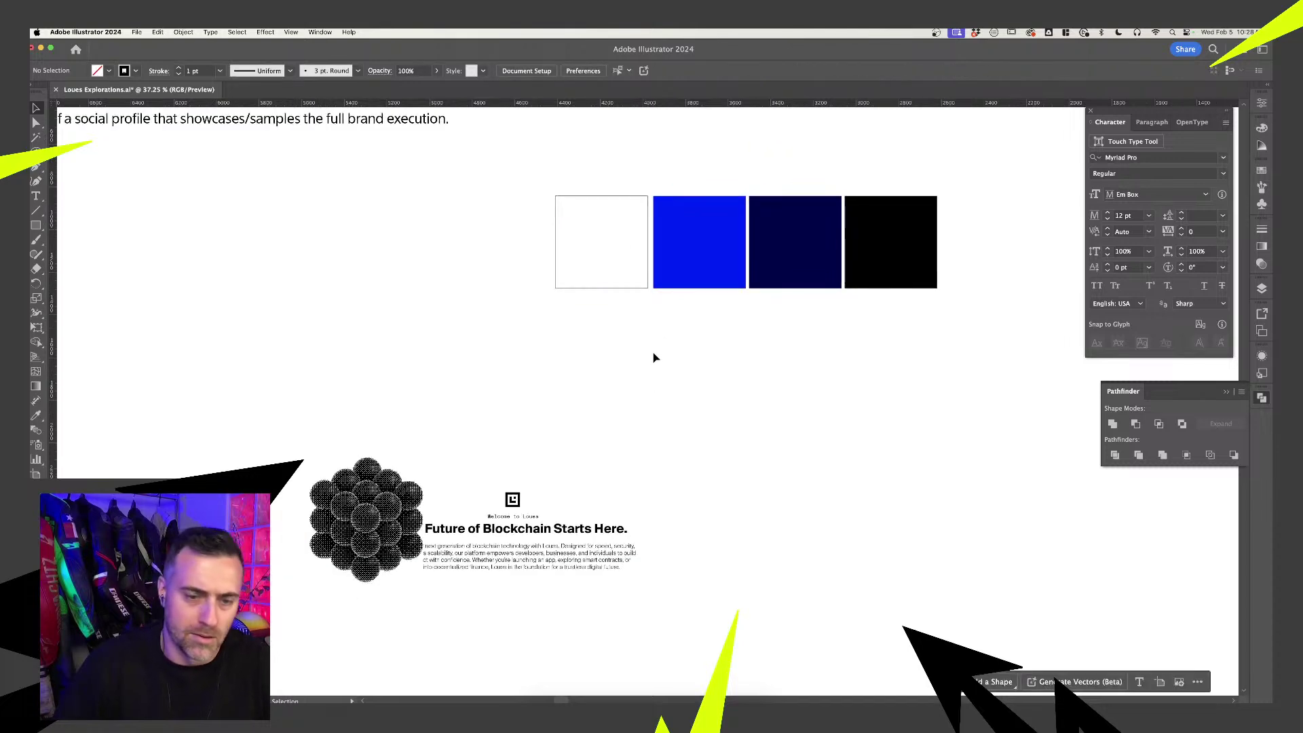
{"action": "scroll", "coordinate": [583, 359], "scroll_direction": "down", "scroll_amount": 4}
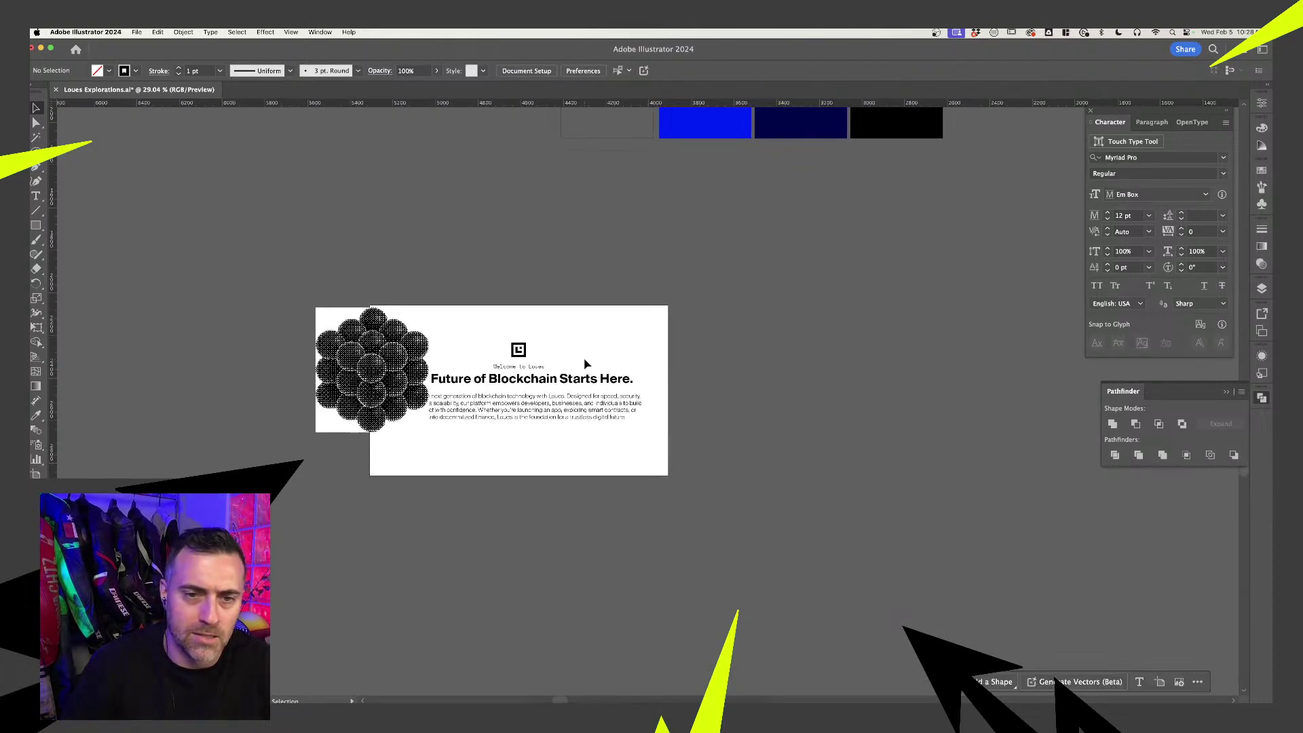
{"action": "scroll", "coordinate": [587, 364], "scroll_direction": "up", "scroll_amount": 3}
{"action": "scroll", "coordinate": [613, 343], "scroll_direction": "down", "scroll_amount": 2}
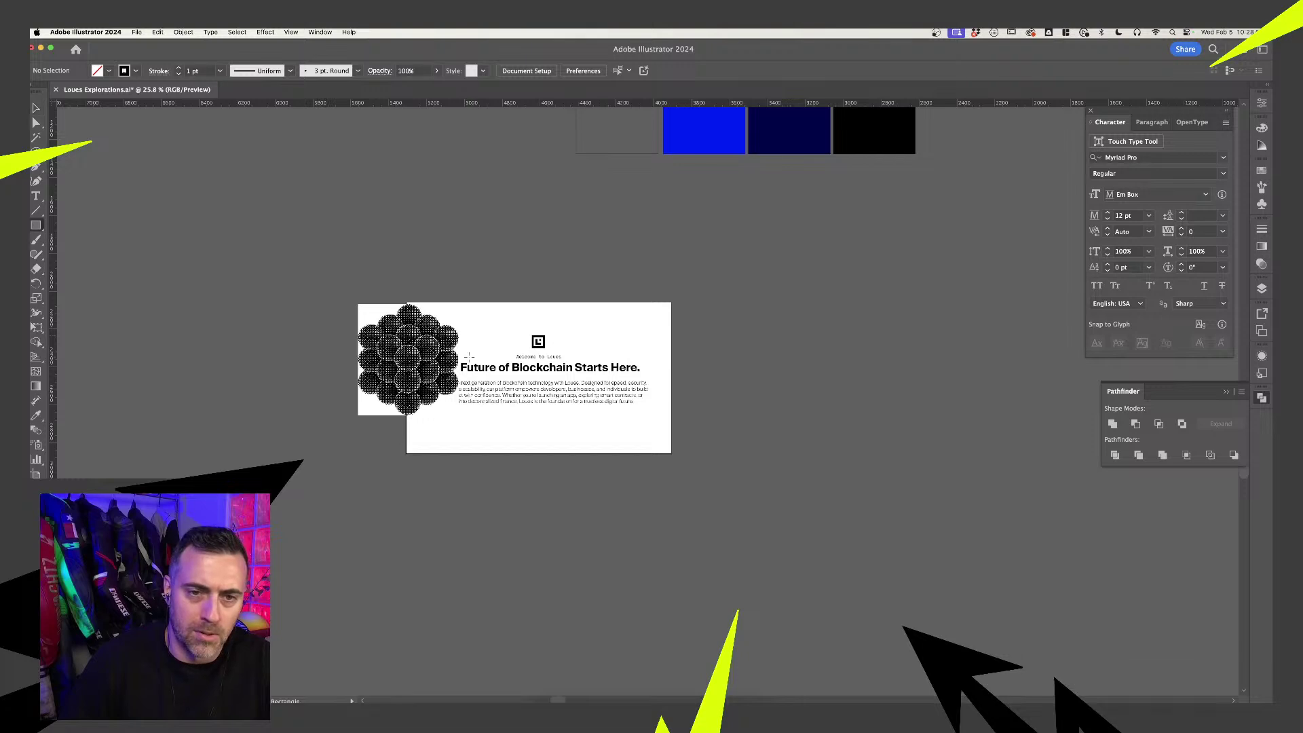
{"action": "left_click", "coordinate": [453, 403]}
{"action": "left_click_drag", "start_coordinate": [431, 393], "coordinate": [430, 395]}
{"action": "key", "text": "Delete"}
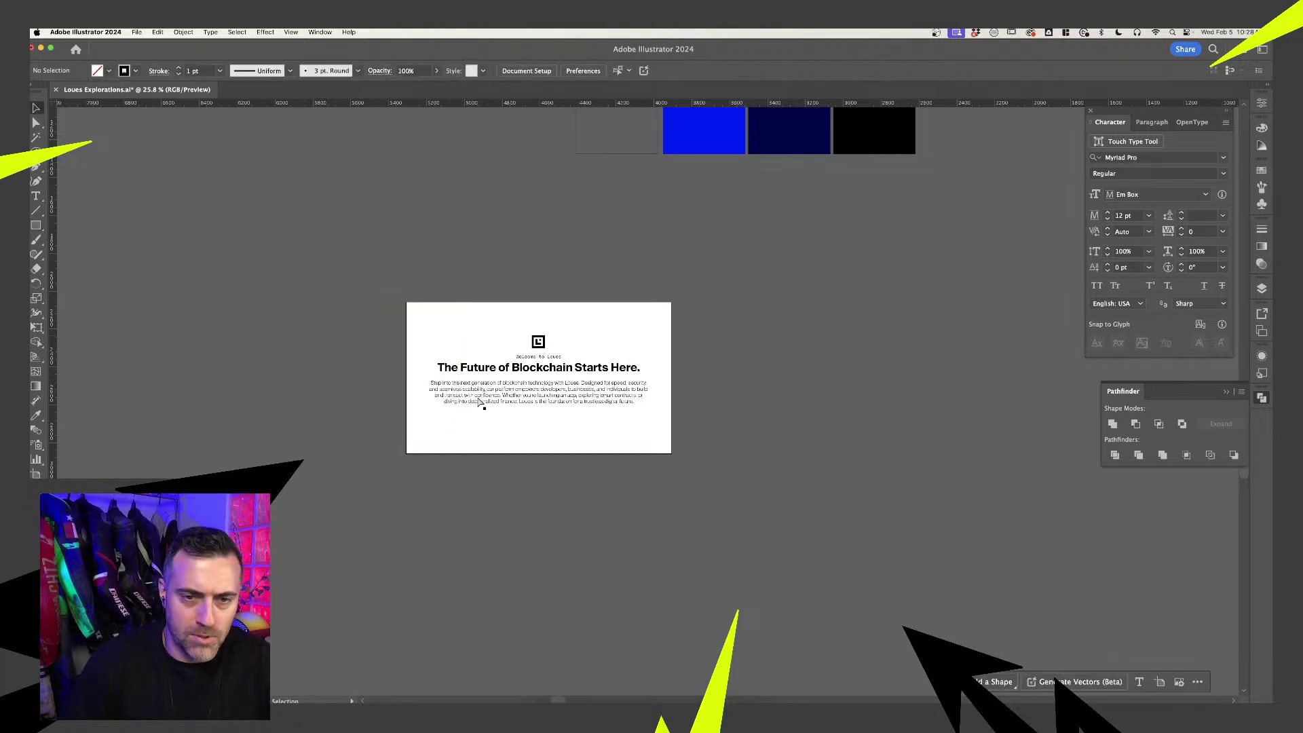
{"action": "key", "text": "cmd+z"}
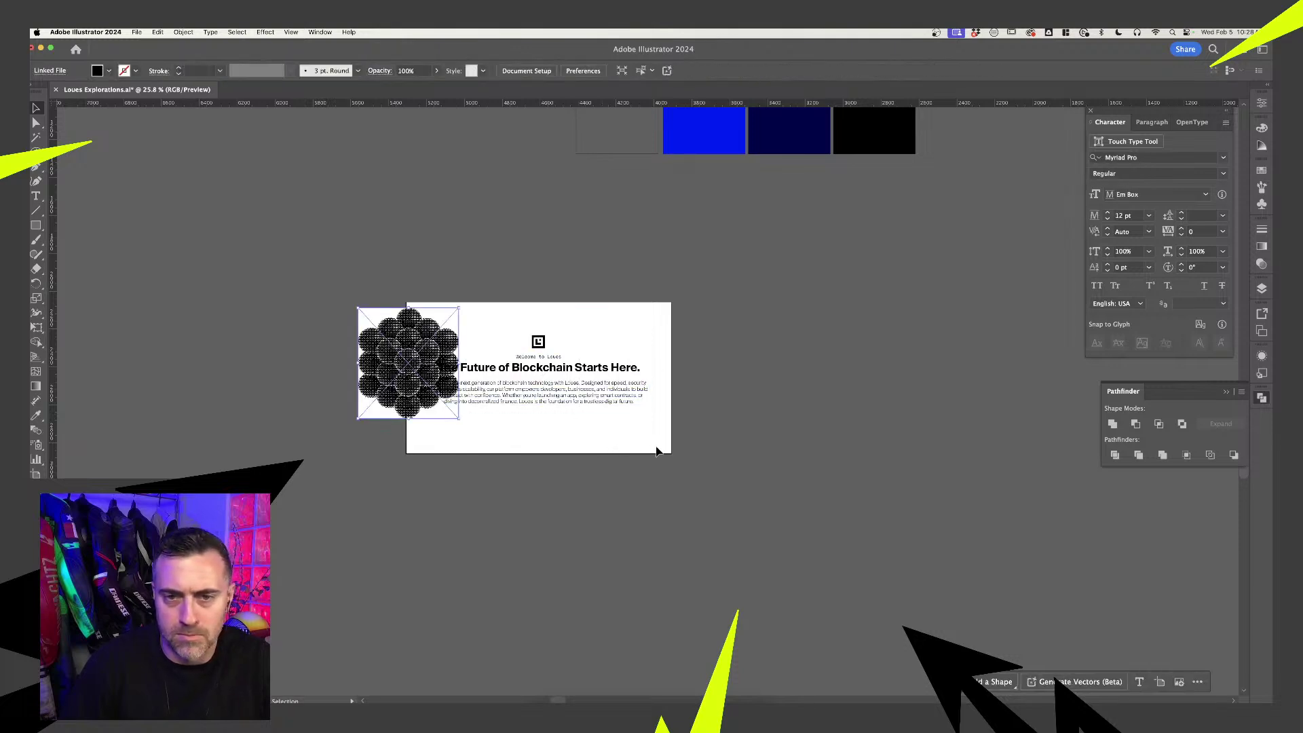
- Recolour the logo, headline and body text group white by sampling the white banner background
{"action": "left_click", "coordinate": [538, 341]}
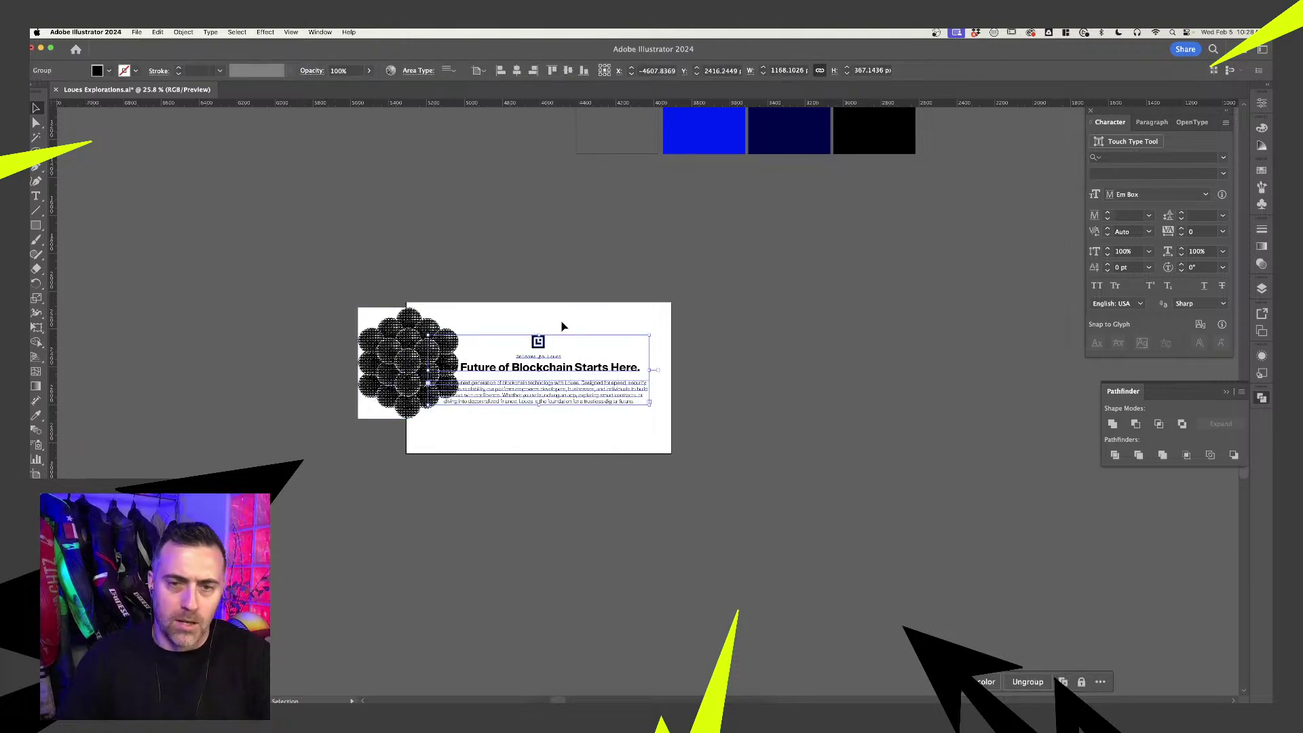
{"action": "key", "text": "i"}
{"action": "left_click", "coordinate": [589, 310]}
{"action": "key", "text": "v"}
{"action": "left_click", "coordinate": [634, 258]}
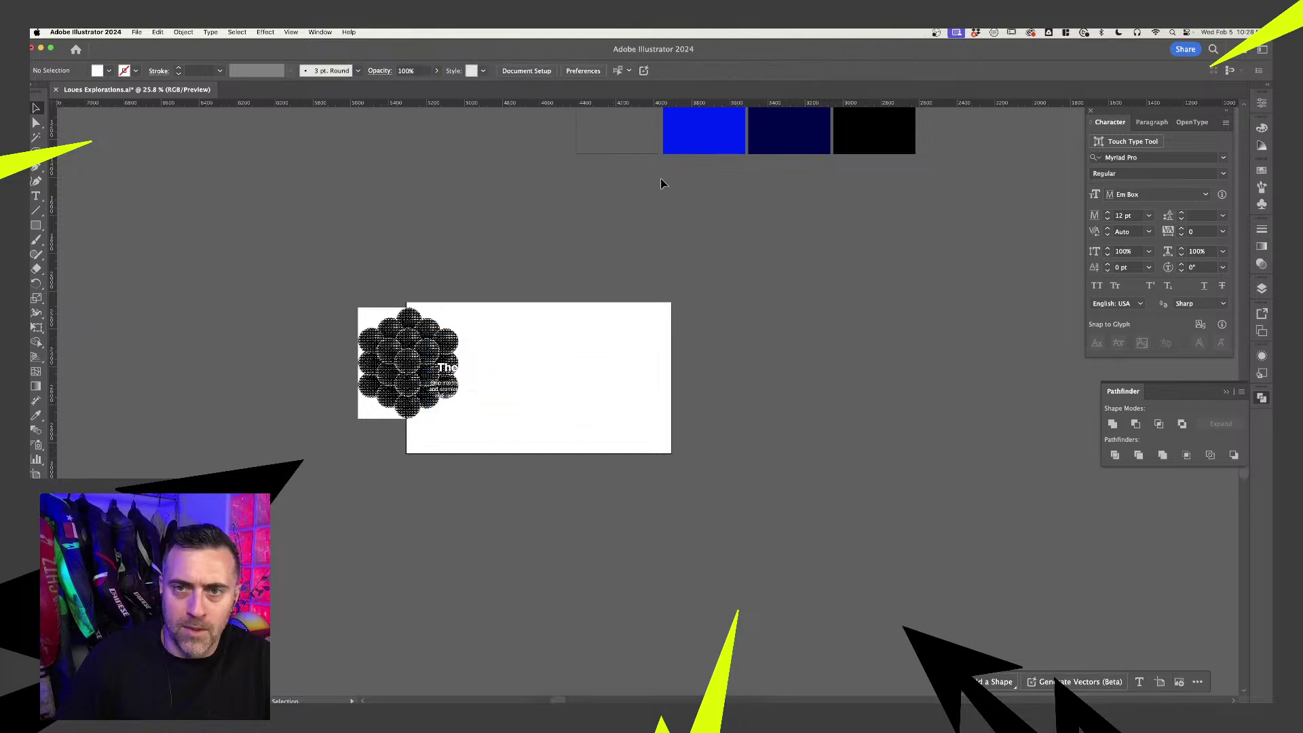
- Paste a copy of the blue swatch square onto the banner, keeping the original in the palette row
{"action": "left_click", "coordinate": [701, 126]}
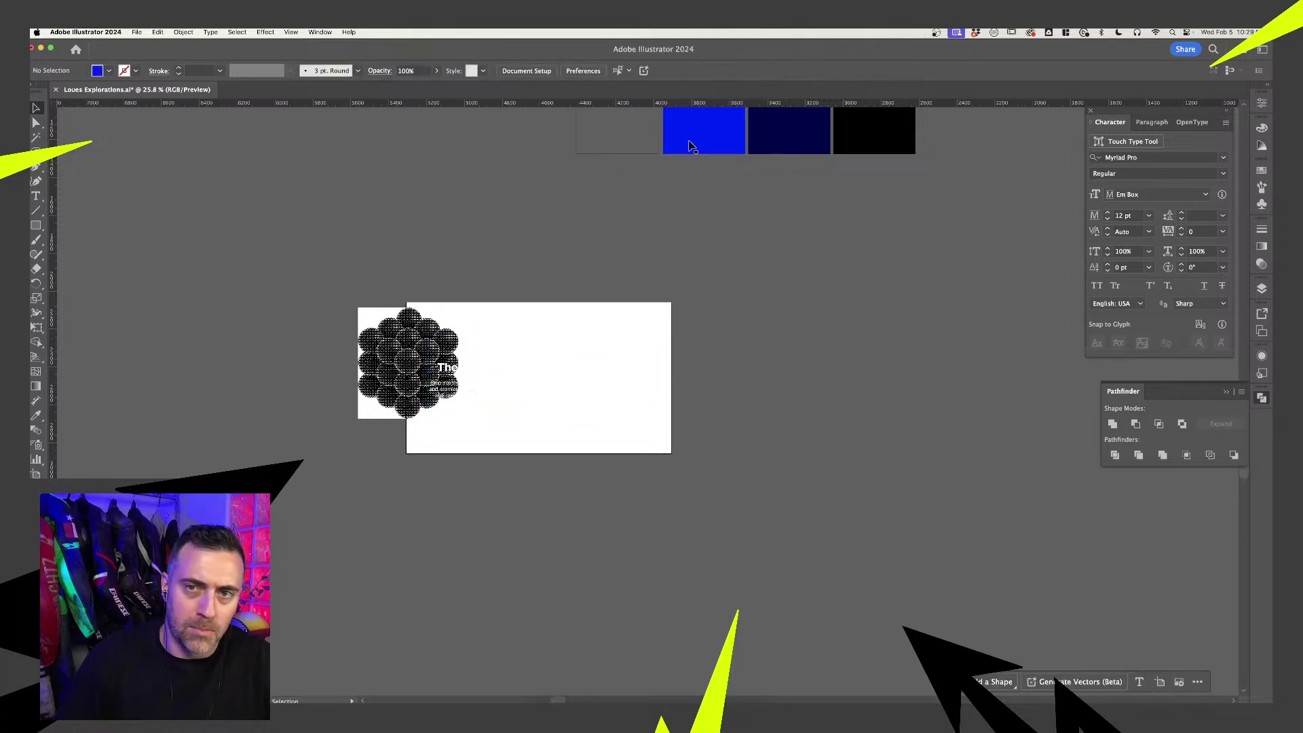
{"action": "left_click_drag", "start_coordinate": [728, 146], "coordinate": [608, 337]}
{"action": "key", "text": "ctrl+z"}
{"action": "key", "text": "ctrl+c"}
{"action": "key", "text": "ctrl+v"}
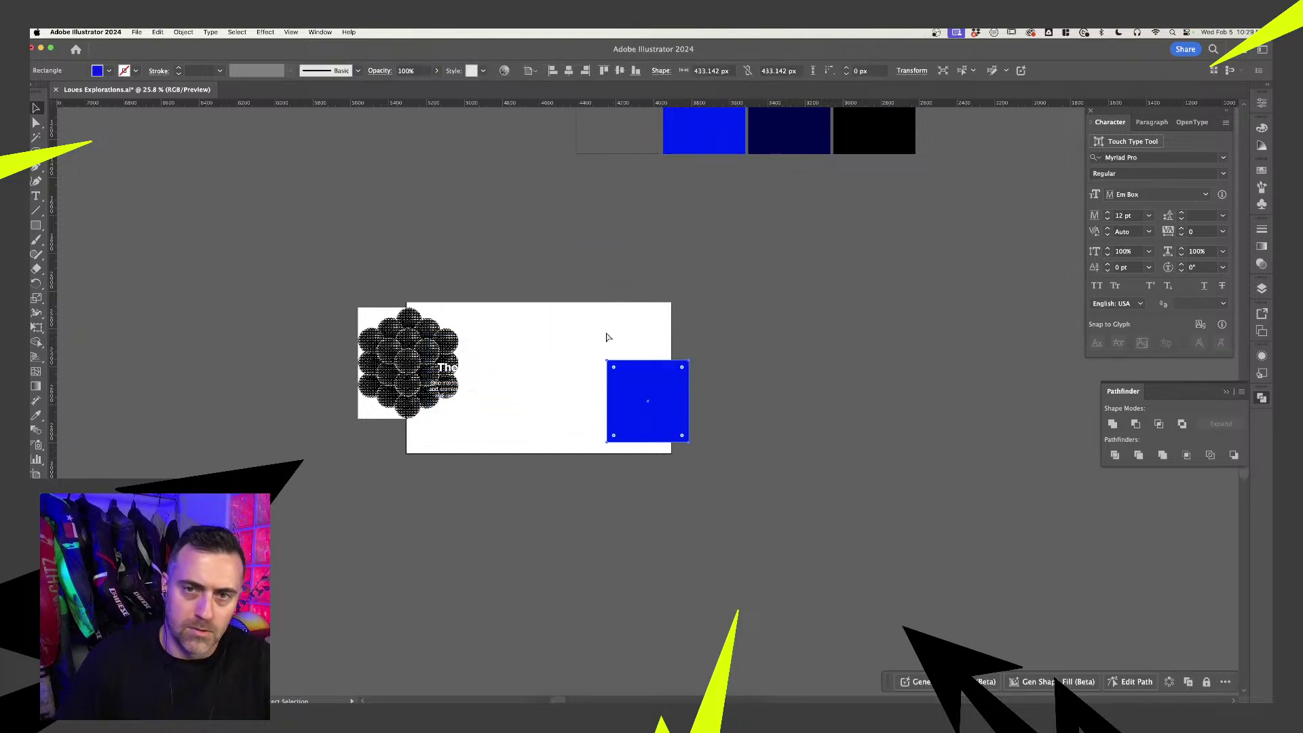
- Stretch the pasted blue square over the whole artboard, about 1401 × 814 px, and order it behind the text but above the halftone image
{"action": "left_click", "coordinate": [711, 390]}
{"action": "left_click_drag", "start_coordinate": [668, 401], "coordinate": [652, 414]}
{"action": "left_click_drag", "start_coordinate": [590, 372], "coordinate": [406, 300]}
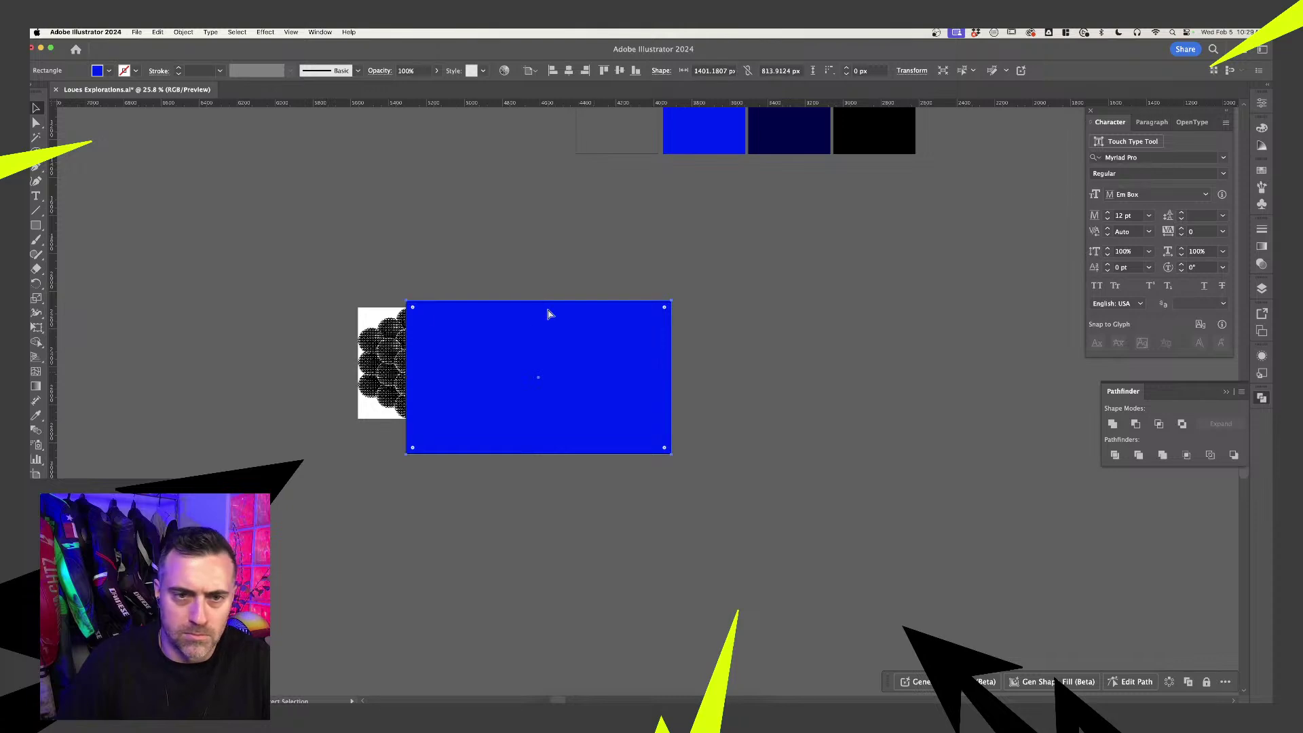
{"action": "key", "text": "ctrl+shift+bracketleft"}
{"action": "key", "text": "ctrl+bracketright"}
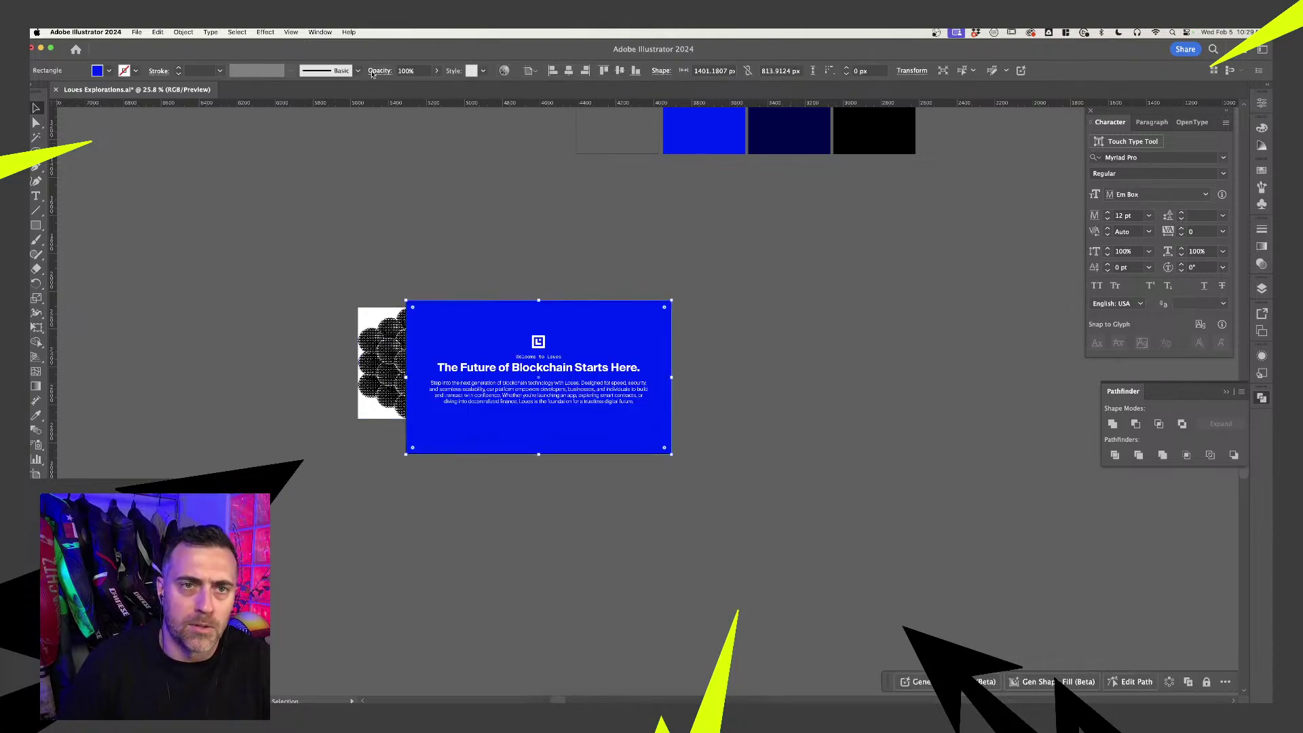
- Try the Multiply and Screen blending modes on the blue background rectangle
{"action": "left_click", "coordinate": [372, 71]}
{"action": "left_click", "coordinate": [275, 91]}
{"action": "left_click", "coordinate": [279, 135]}
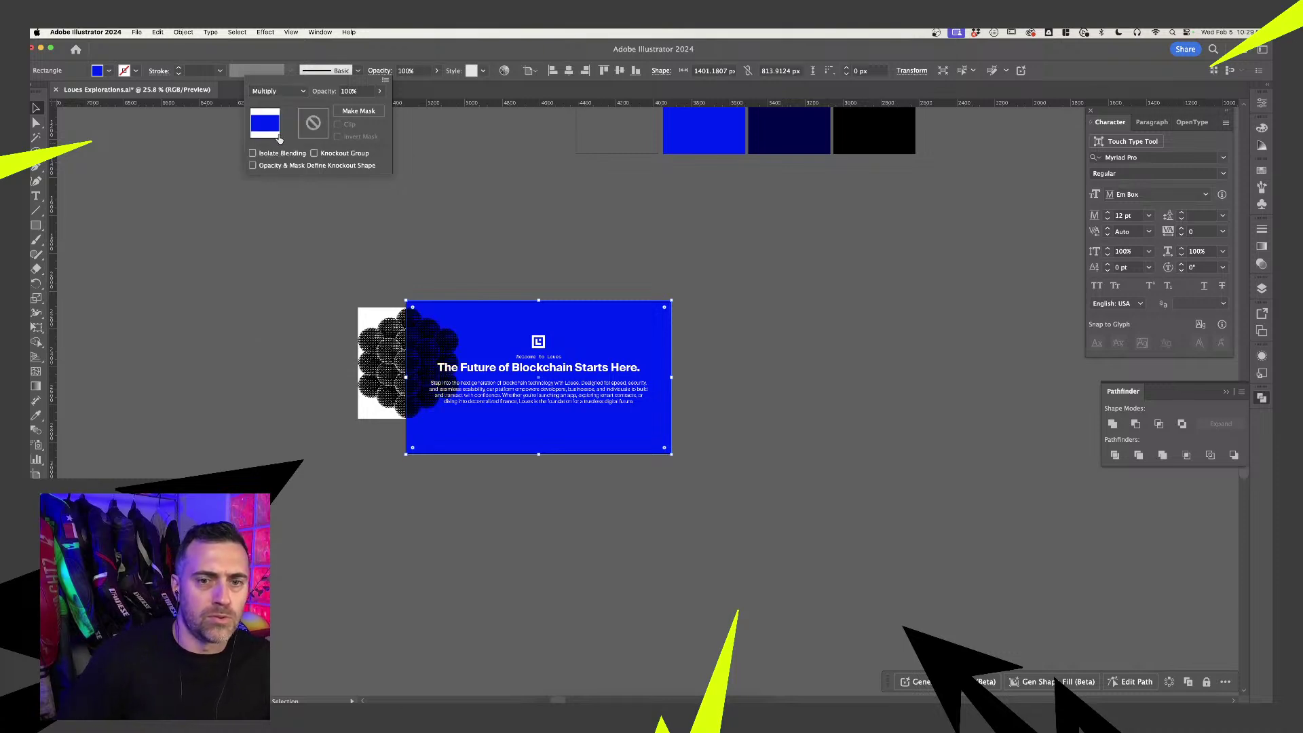
{"action": "left_click", "coordinate": [274, 91]}
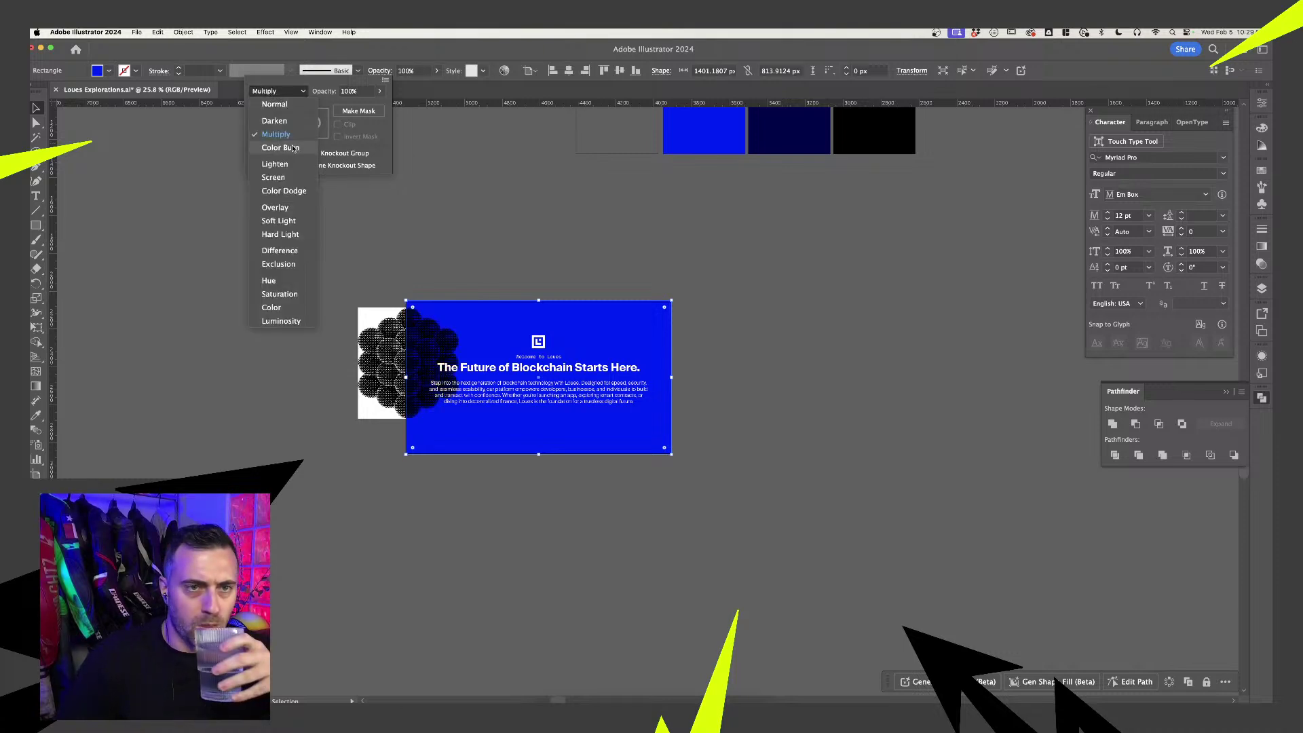
{"action": "left_click", "coordinate": [285, 177]}
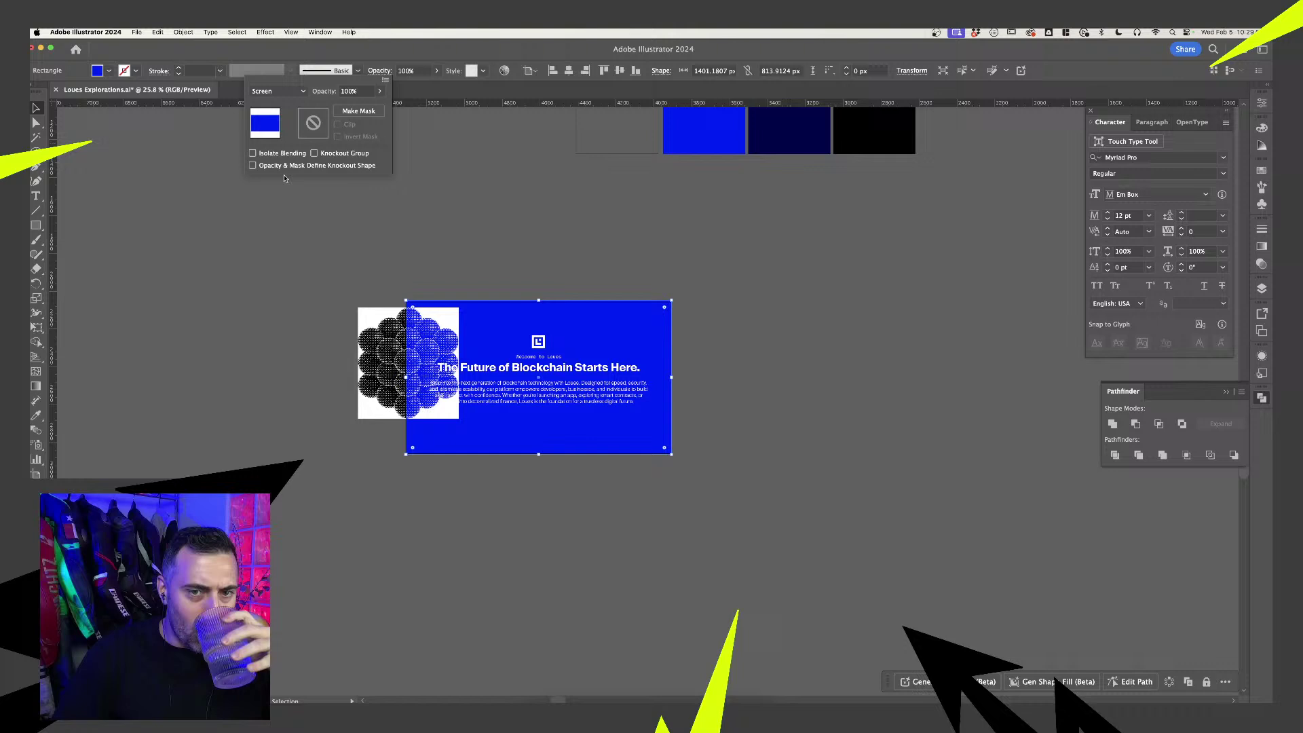
- Set the blue background rectangle's blending mode to Darken
{"action": "left_click", "coordinate": [286, 97]}
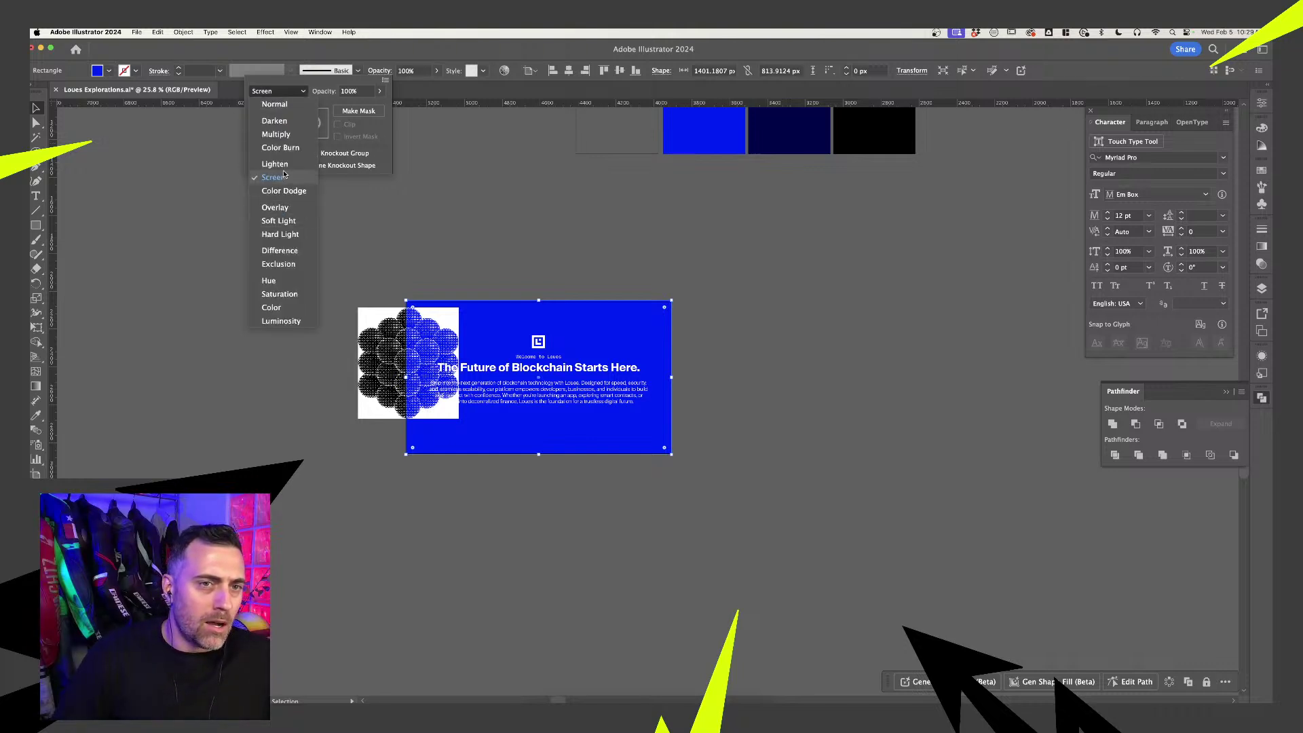
{"action": "left_click", "coordinate": [275, 120]}
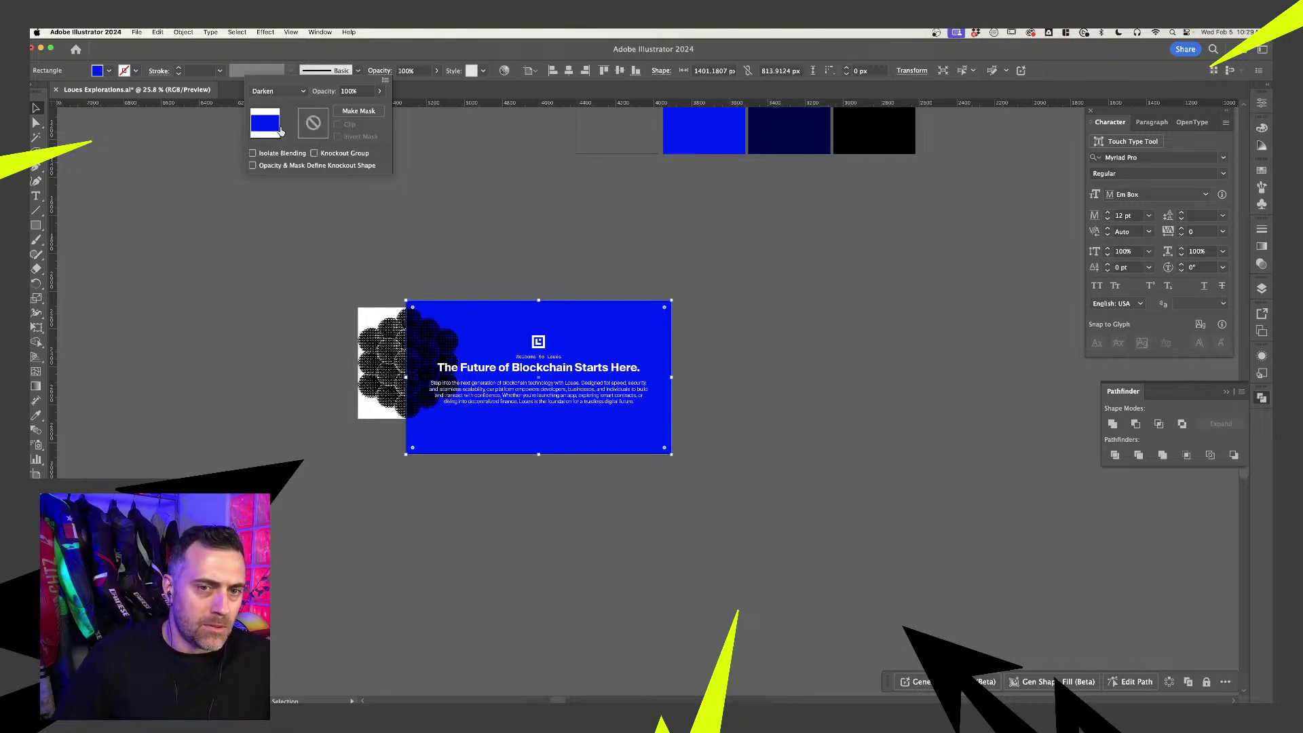
{"action": "left_click", "coordinate": [523, 313]}
{"action": "left_click", "coordinate": [551, 263]}
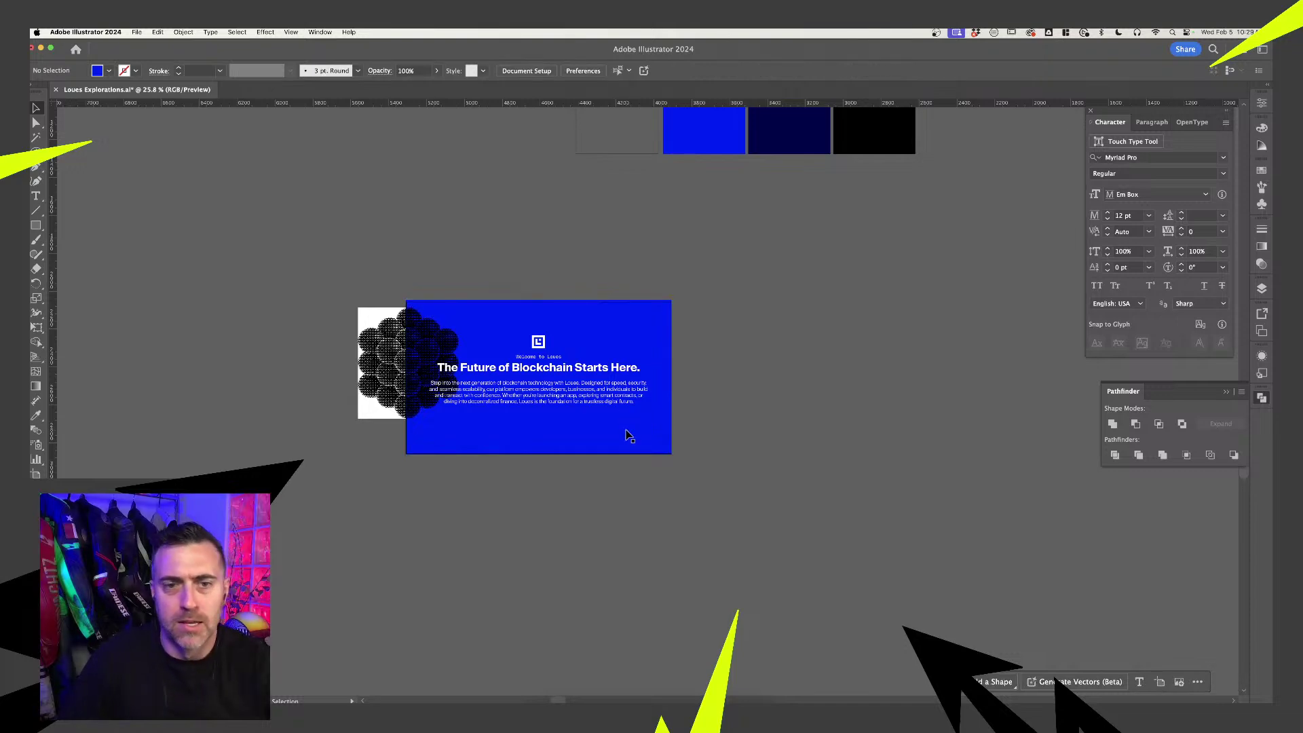
- Mask the halftone sphere image and crop its left side to the edge of the blue banner
{"action": "scroll", "coordinate": [519, 428], "scroll_direction": "up", "scroll_amount": 5}
{"action": "left_click", "coordinate": [222, 377]}
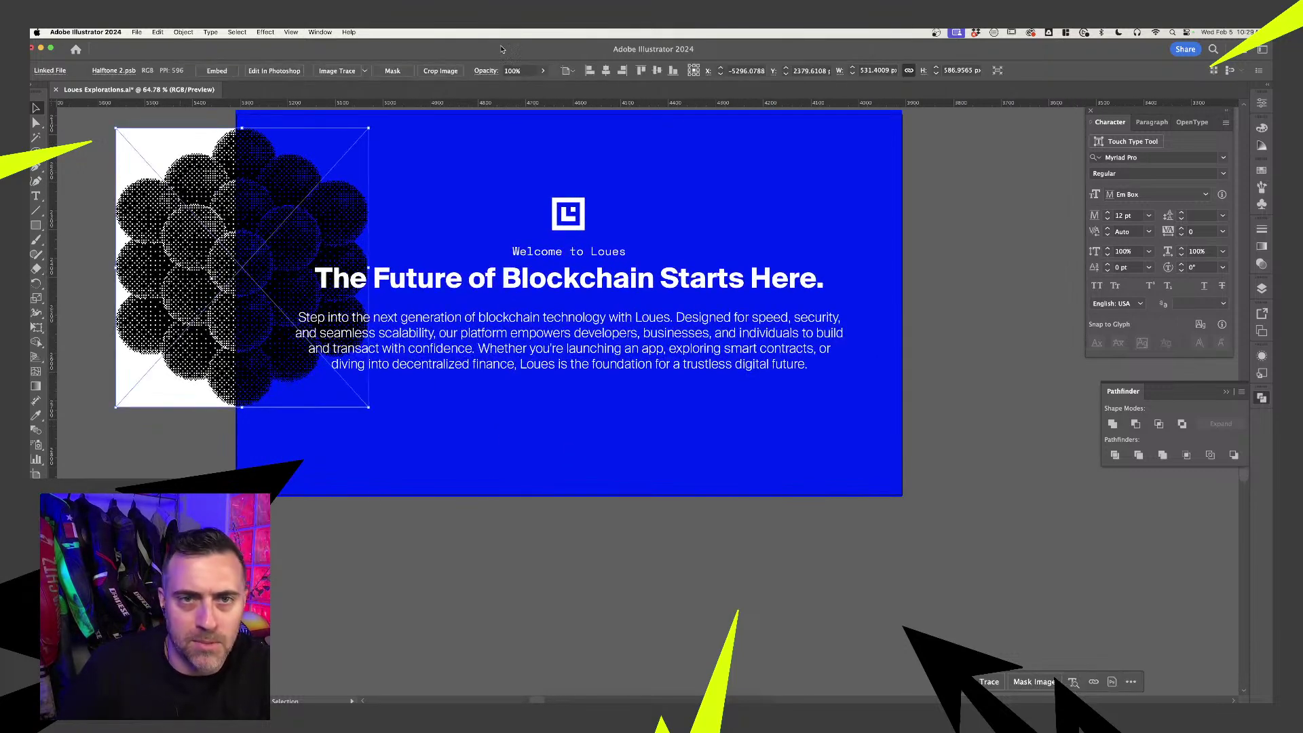
{"action": "left_click", "coordinate": [394, 71]}
{"action": "left_click_drag", "start_coordinate": [117, 268], "coordinate": [239, 269]}
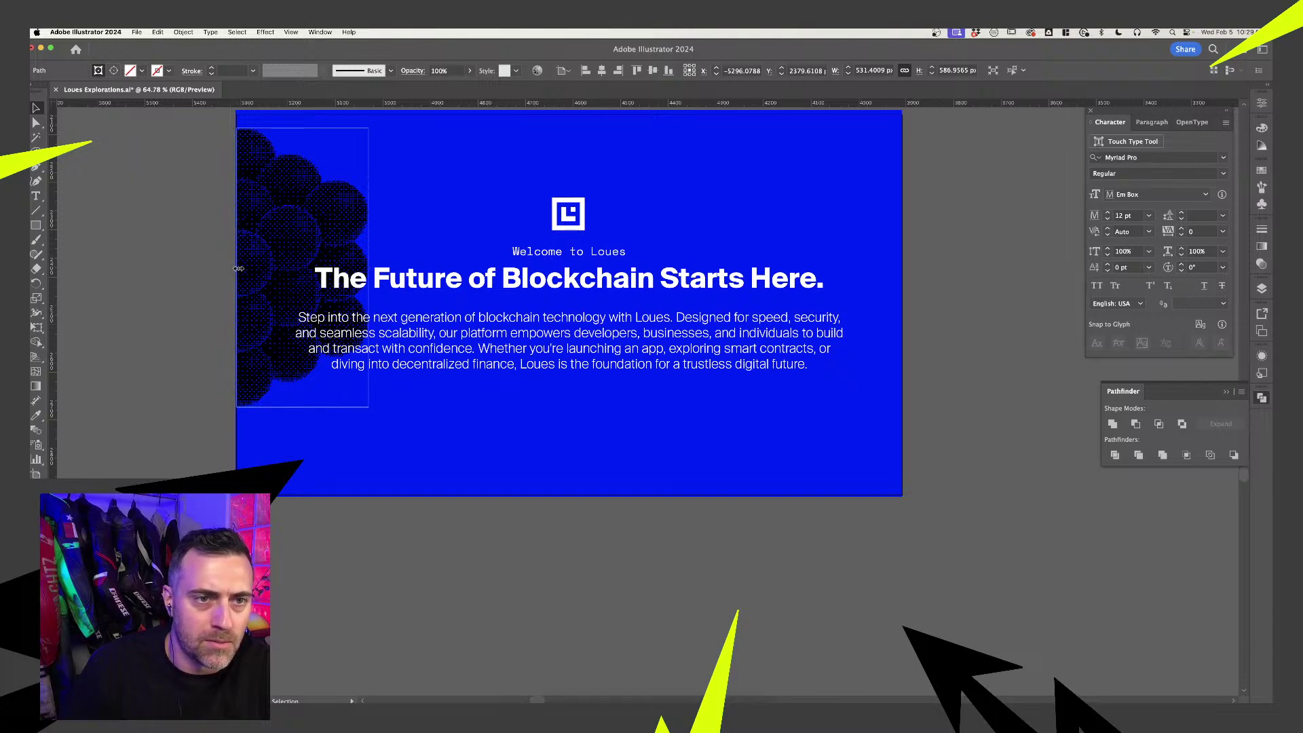
{"action": "scroll", "coordinate": [877, 274], "scroll_direction": "up", "scroll_amount": 2}
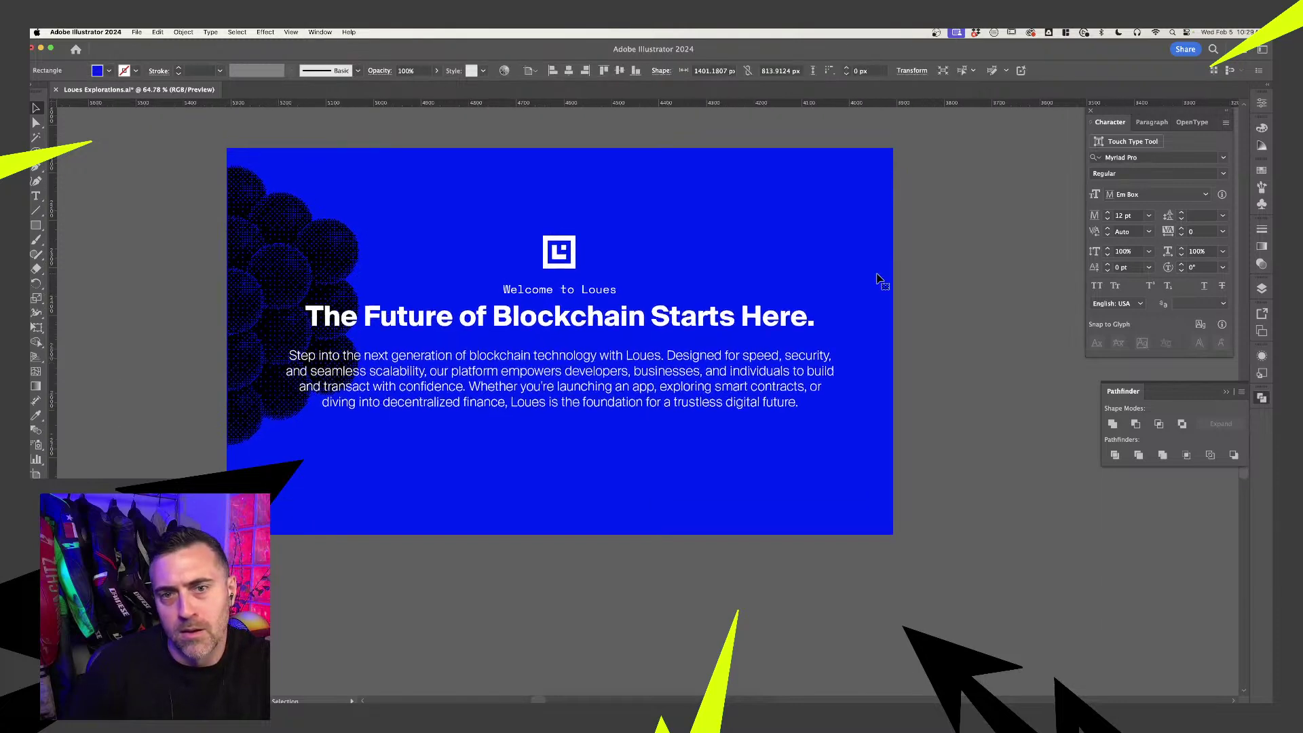
{"action": "left_click", "coordinate": [325, 278]}
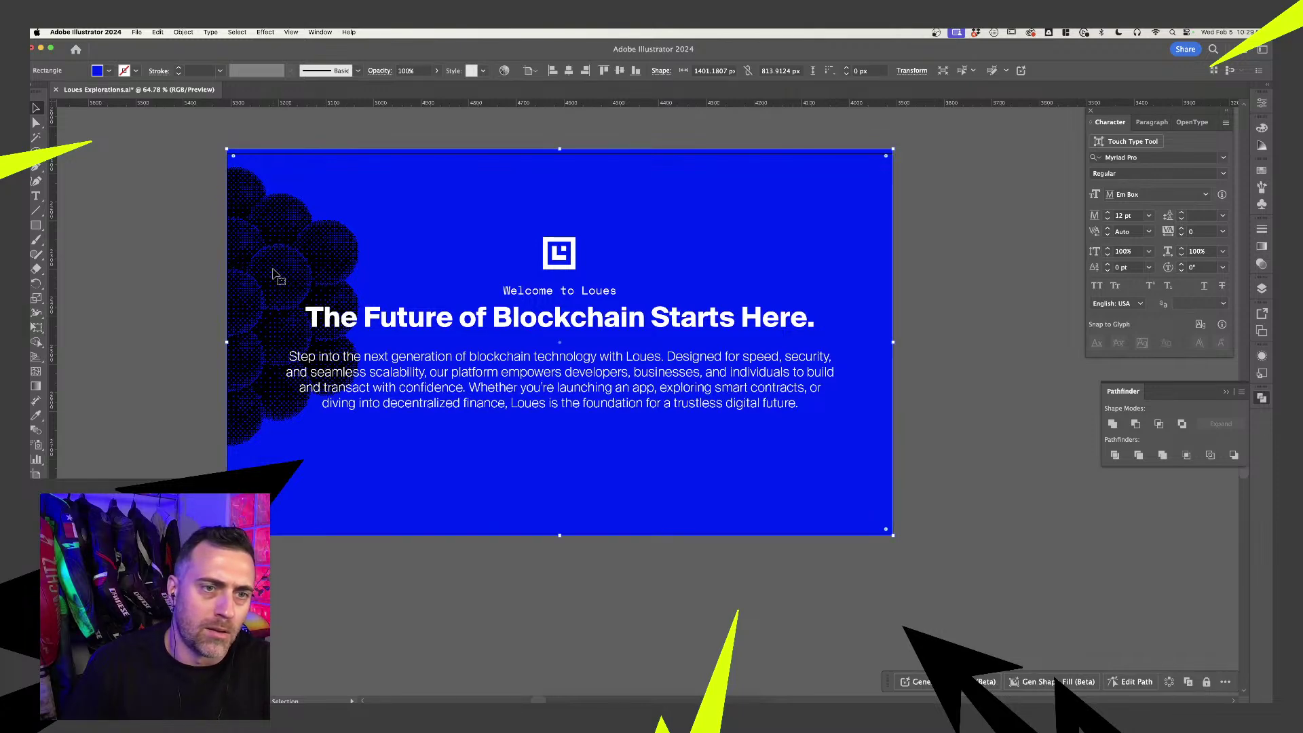
- Switch to Finder and preview Halftone 3.psb in the shape 127 folder
{"action": "left_click", "coordinate": [938, 405]}
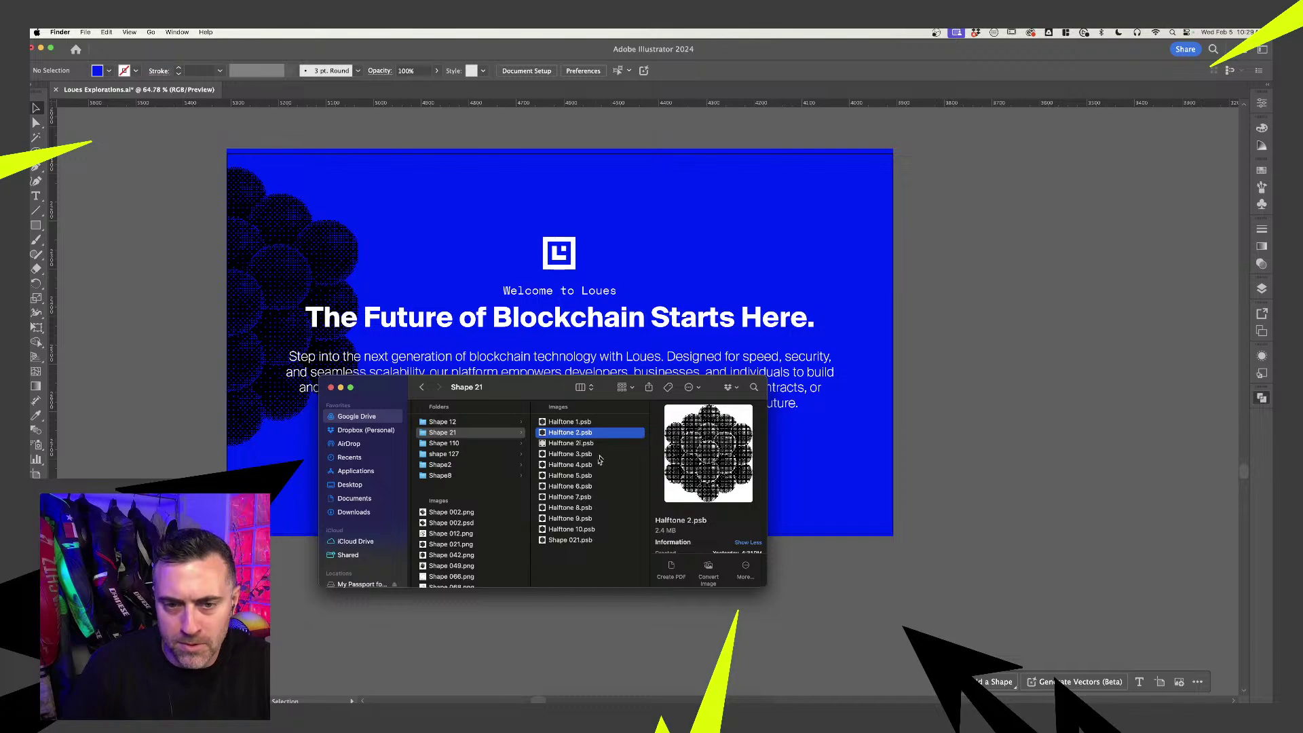
{"action": "key", "text": "Left"}
{"action": "key", "text": "Down"}
{"action": "key", "text": "Down"}
{"action": "key", "text": "Right"}
{"action": "key", "text": "Down"}
{"action": "key", "text": "Down"}
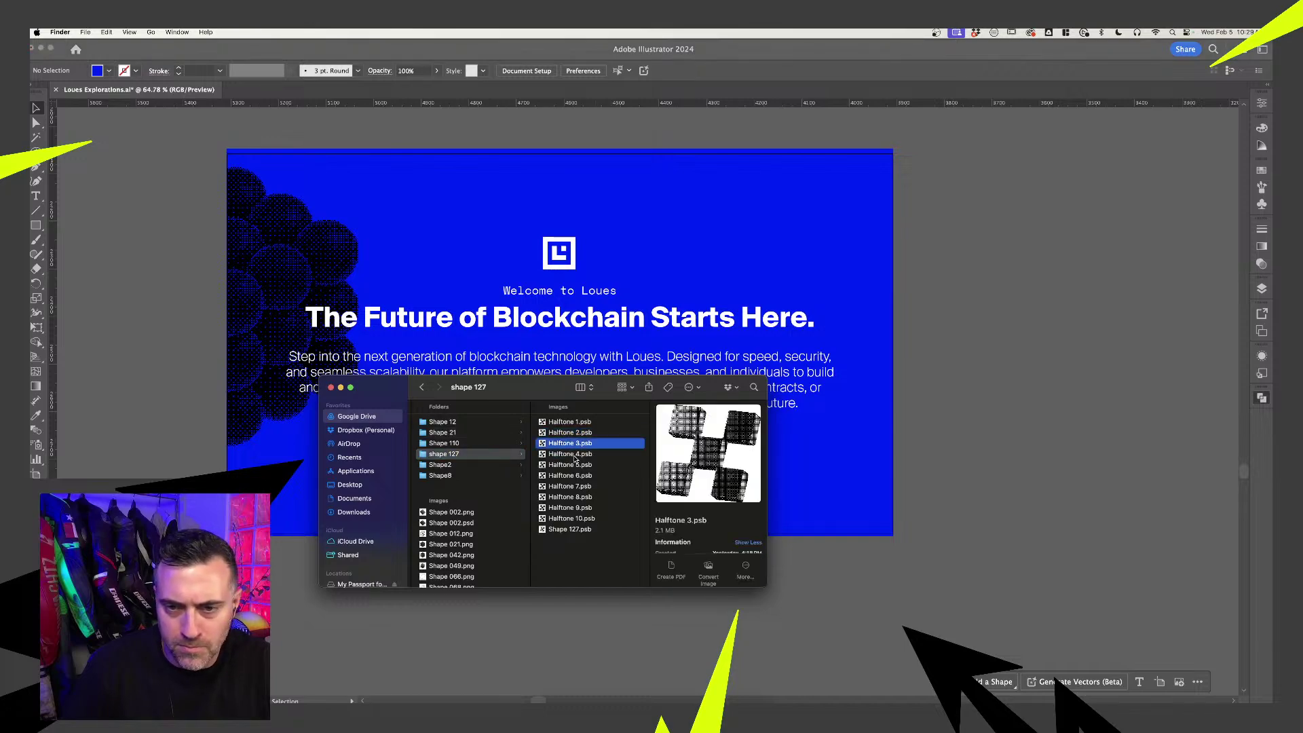
{"action": "key", "text": "space"}
{"action": "key", "text": "space"}
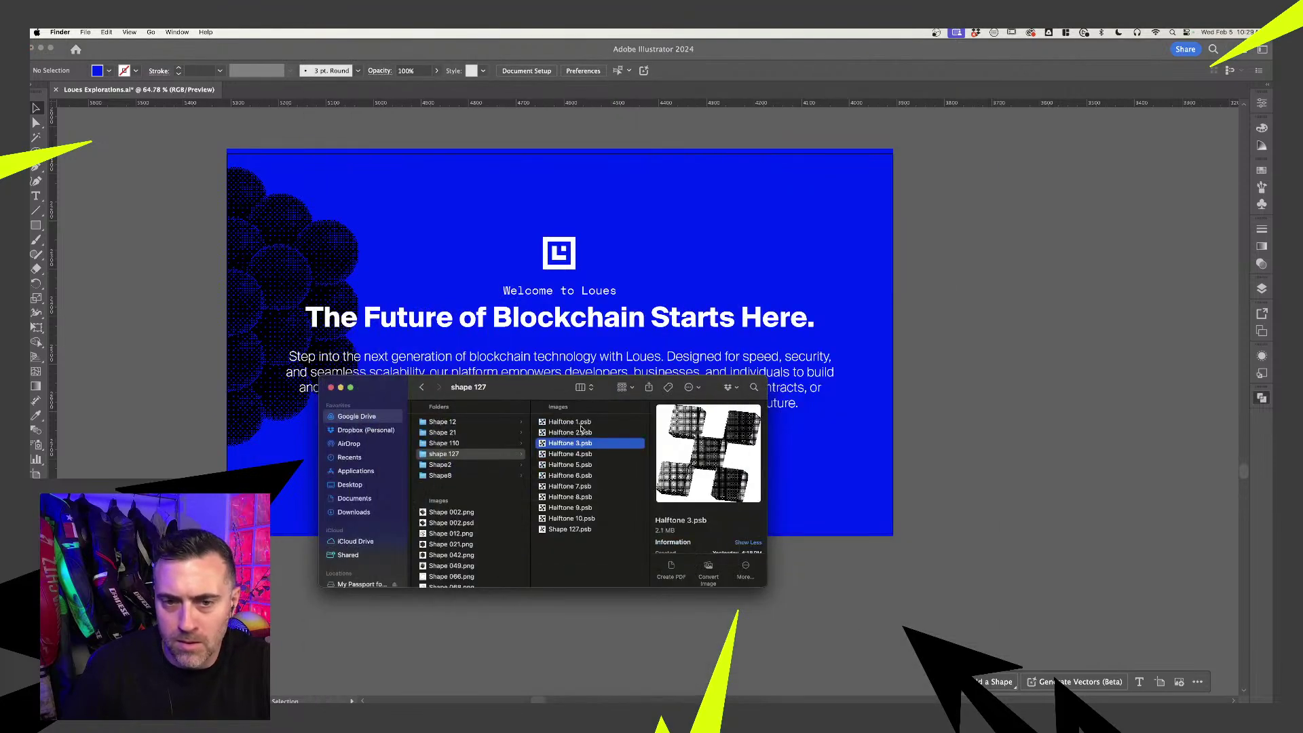
- Preview Halftone 2.psb from the shape 127 folder and place it in the Illustrator document over the banner
{"action": "key", "text": "Up"}
{"action": "key", "text": "Up"}
{"action": "key", "text": "Down"}
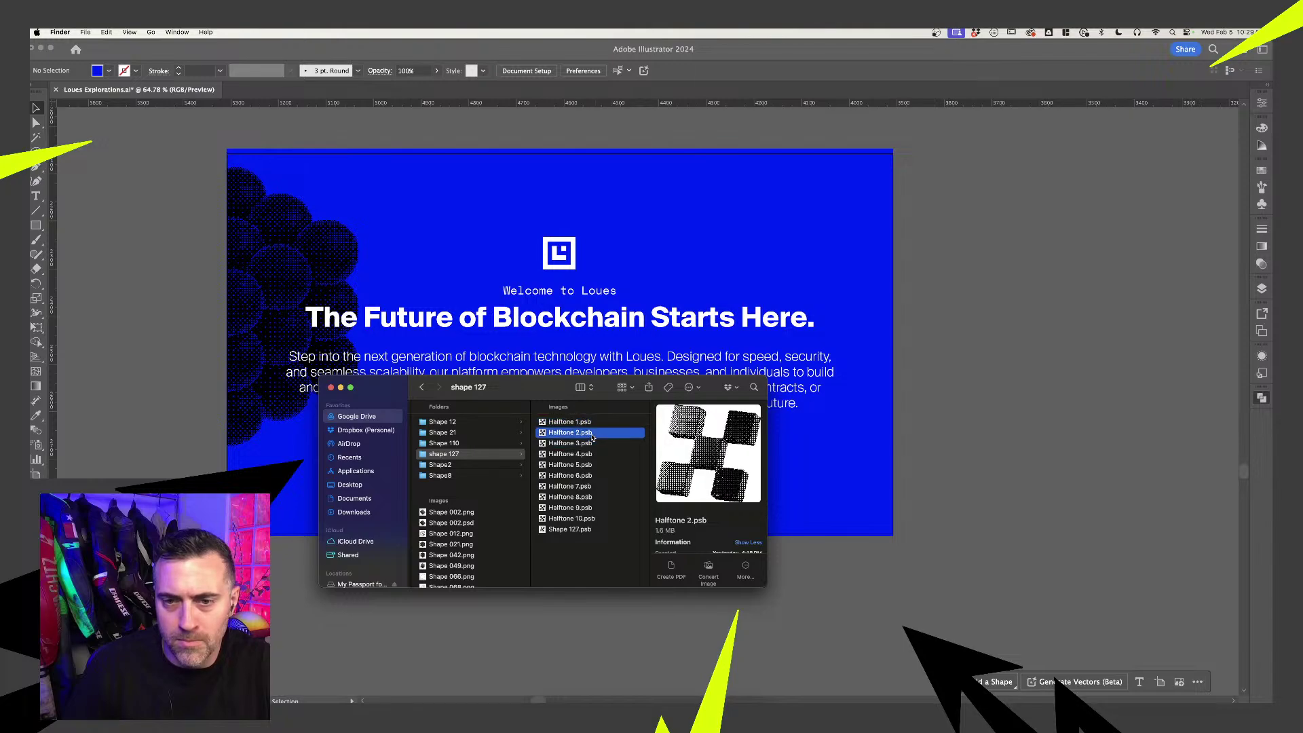
{"action": "key", "text": "space"}
{"action": "key", "text": "space"}
{"action": "left_click_drag", "start_coordinate": [592, 438], "coordinate": [686, 230]}
- Scale down the placed halftone cube image and move it over the banner's lower-right corner
{"action": "scroll", "coordinate": [923, 311], "scroll_direction": "down", "scroll_amount": 3}
{"action": "left_click_drag", "start_coordinate": [878, 247], "coordinate": [910, 283]}
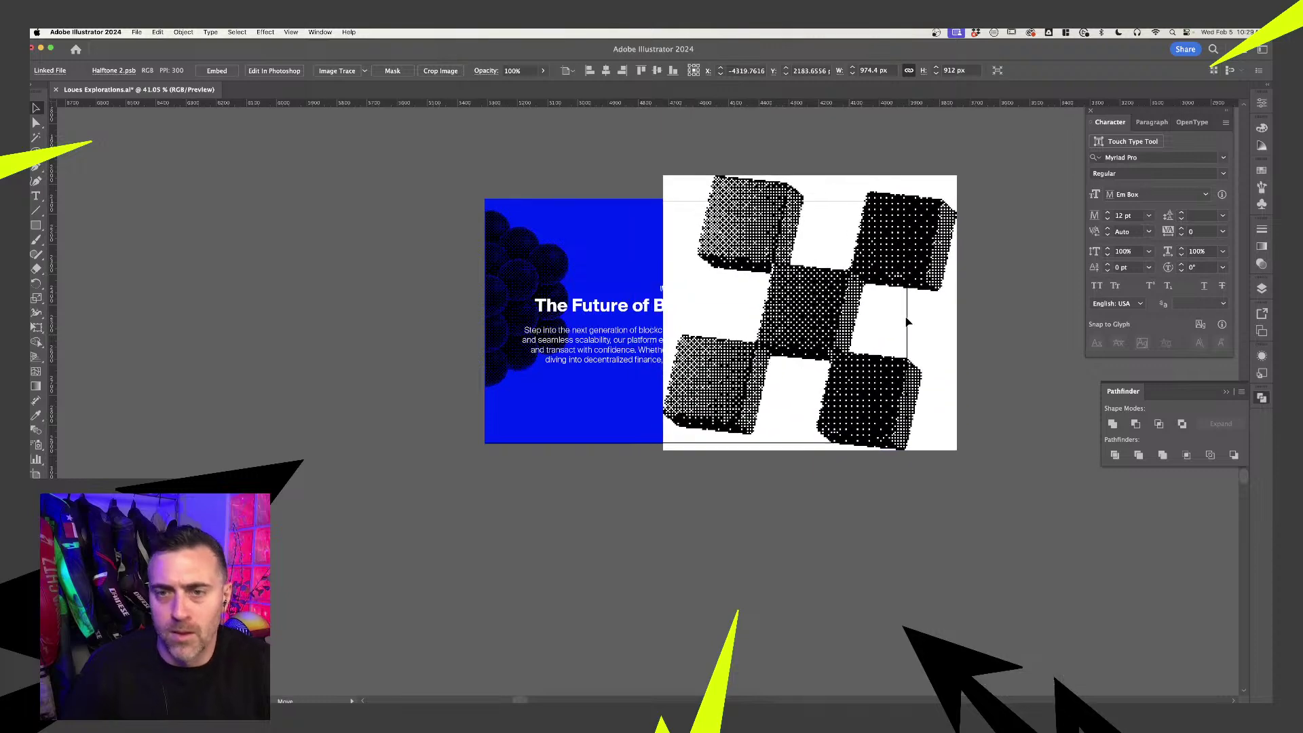
{"action": "left_click_drag", "start_coordinate": [661, 182], "coordinate": [726, 241]}
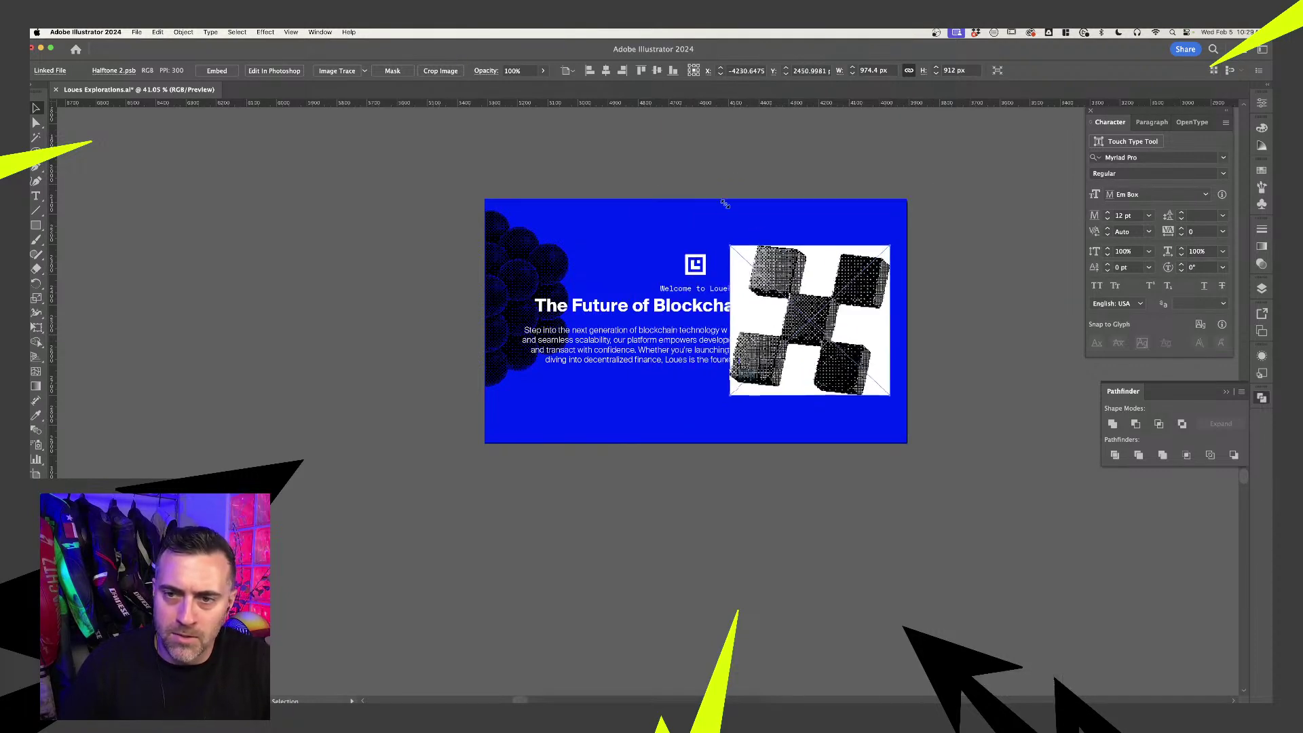
{"action": "left_click_drag", "start_coordinate": [802, 293], "coordinate": [874, 408]}
{"action": "left_click", "coordinate": [973, 339]}
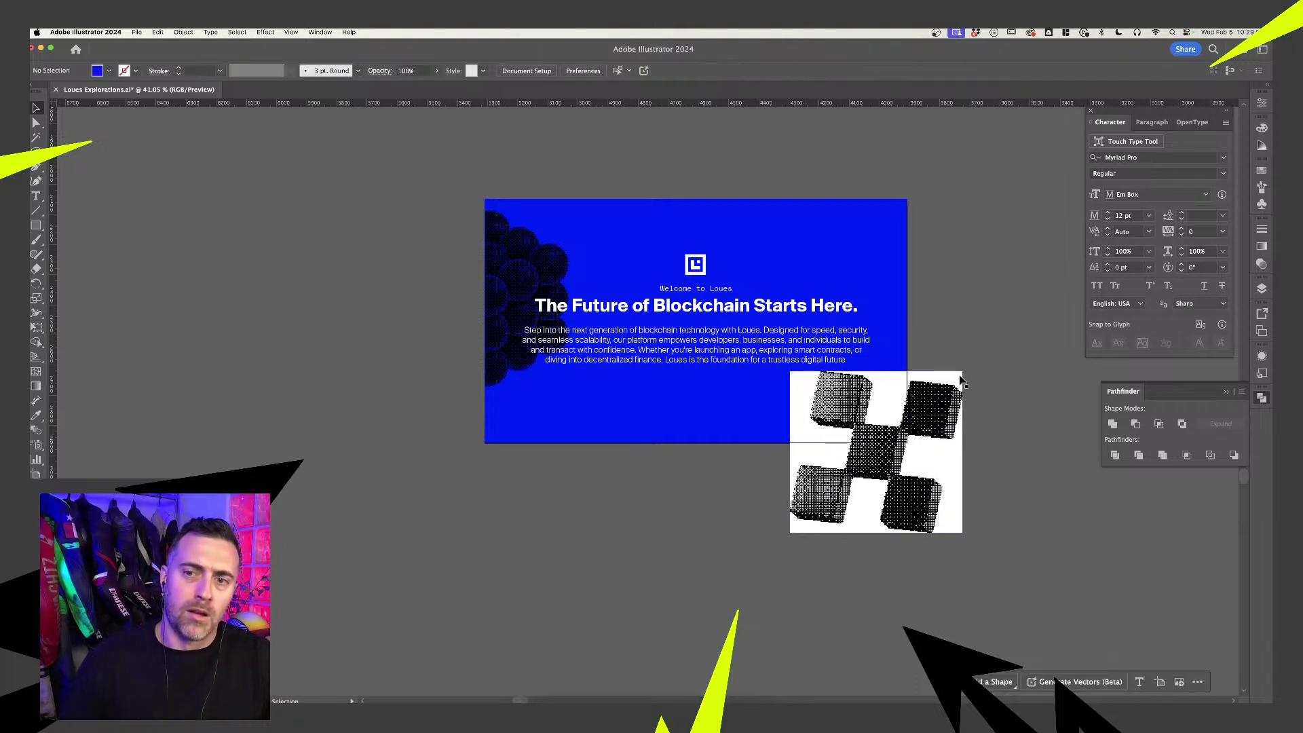
- Keep the halftone cube image over the banner's lower-right corner and blend it so its white background drops out over the blue
{"action": "left_click", "coordinate": [956, 380]}
{"action": "key", "text": "Delete"}
{"action": "left_click", "coordinate": [901, 396]}
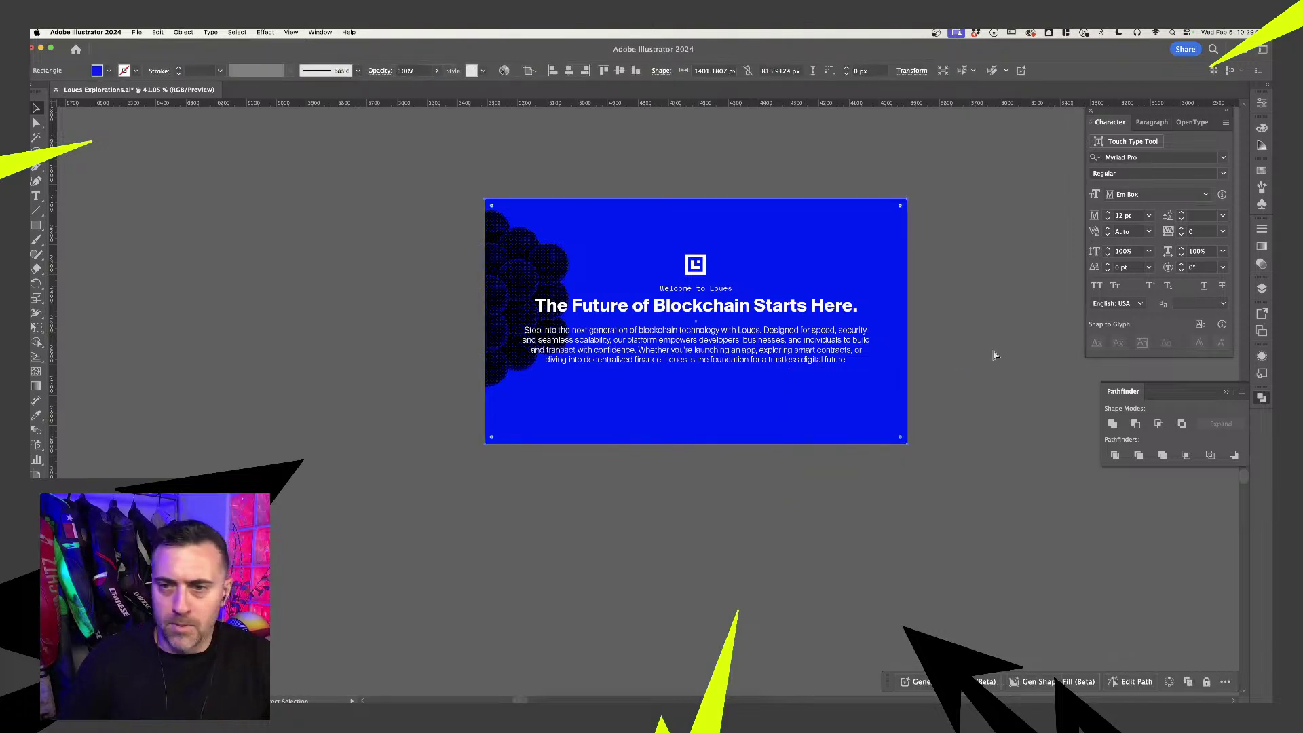
{"action": "key", "text": "super+z"}
{"action": "left_click", "coordinate": [995, 420]}
{"action": "scroll", "coordinate": [990, 414], "scroll_direction": "up", "scroll_amount": 3}
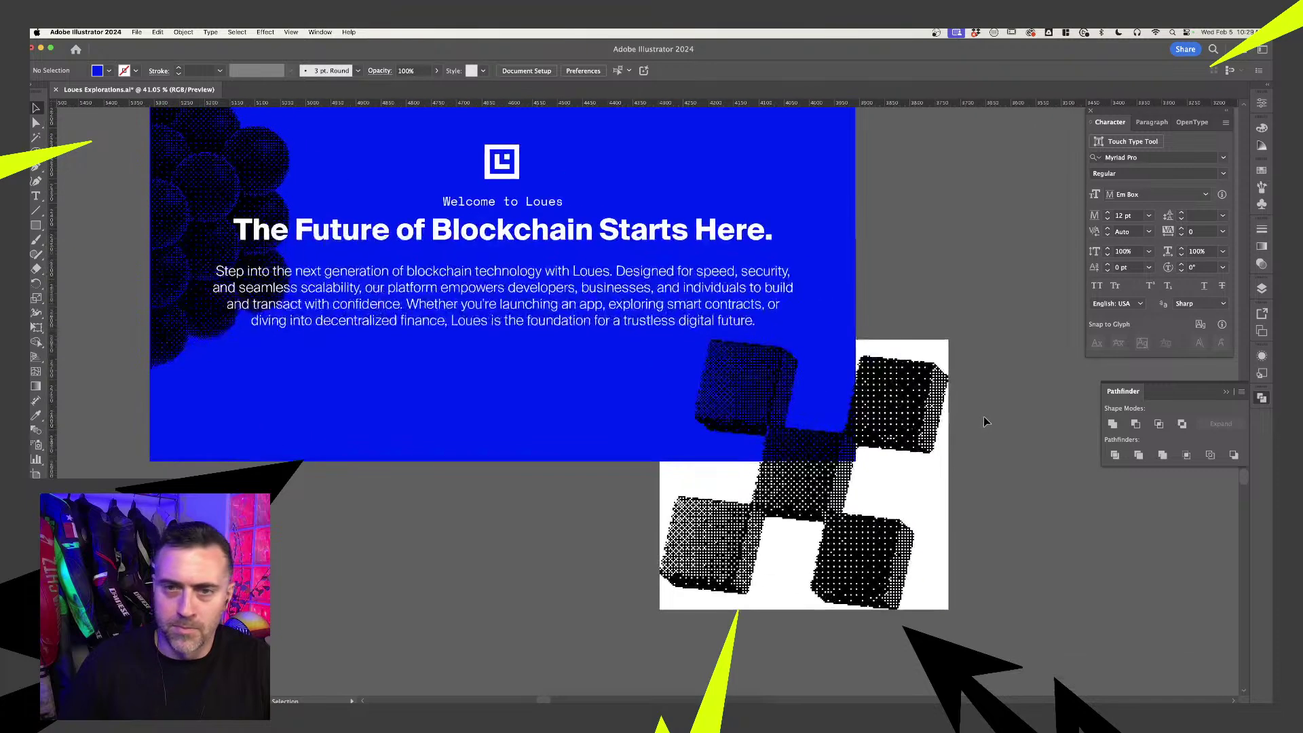
{"action": "scroll", "coordinate": [631, 373], "scroll_direction": "down", "scroll_amount": 3}
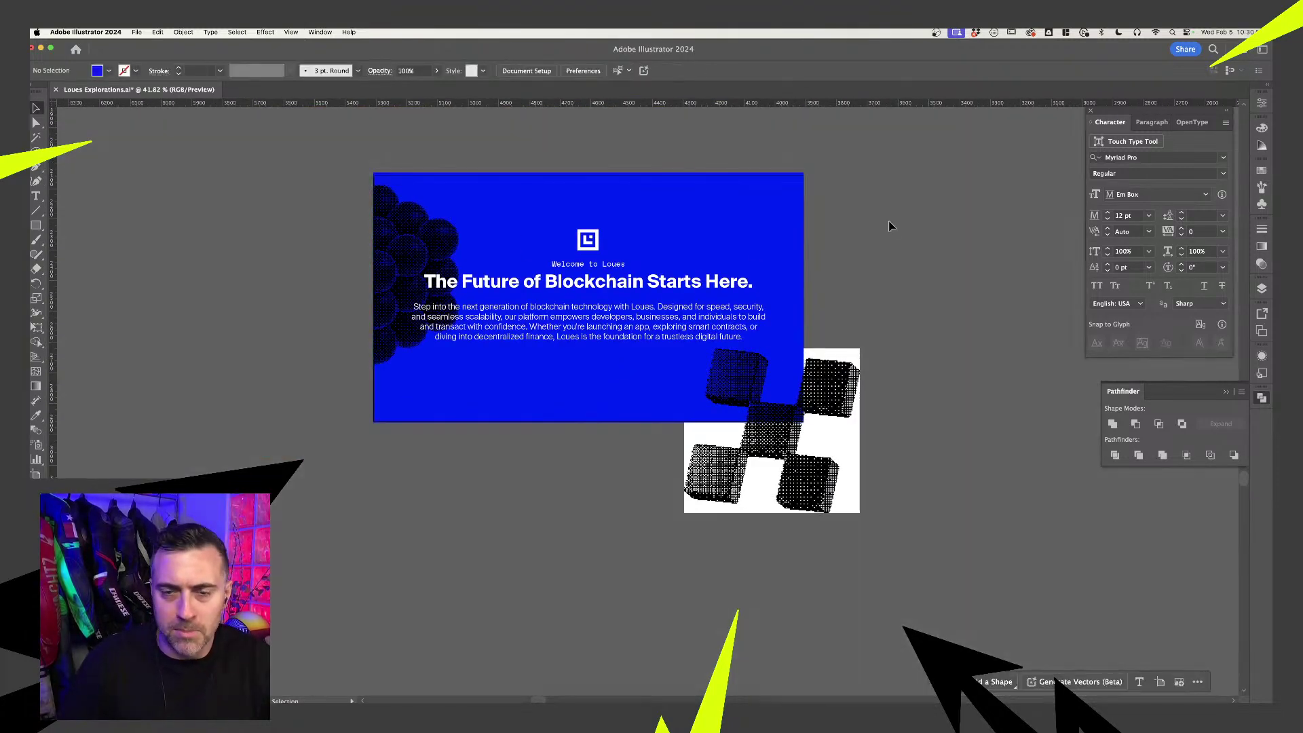
- Set the font size of the "Welcome to Loues" line above the headline to 20 pt
{"action": "scroll", "coordinate": [635, 240], "scroll_direction": "up", "scroll_amount": 4}
{"action": "double_click", "coordinate": [610, 262]}
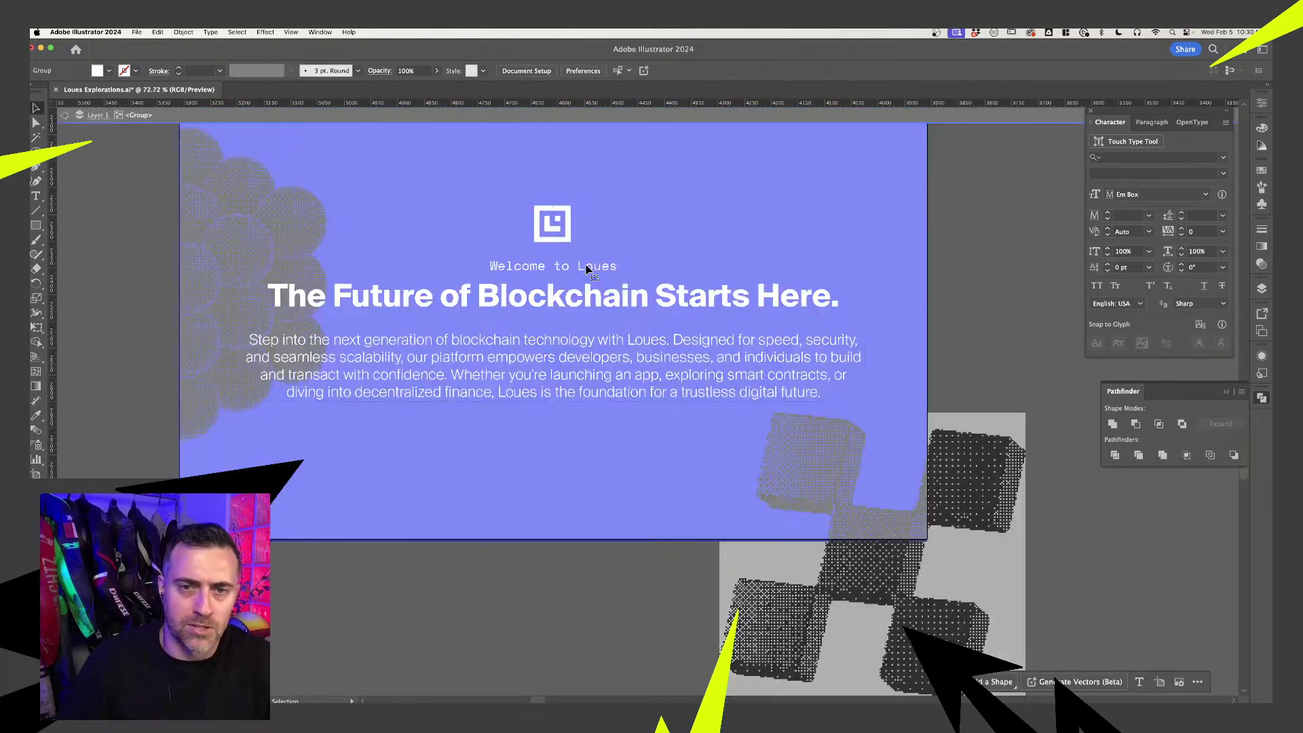
{"action": "double_click", "coordinate": [587, 270]}
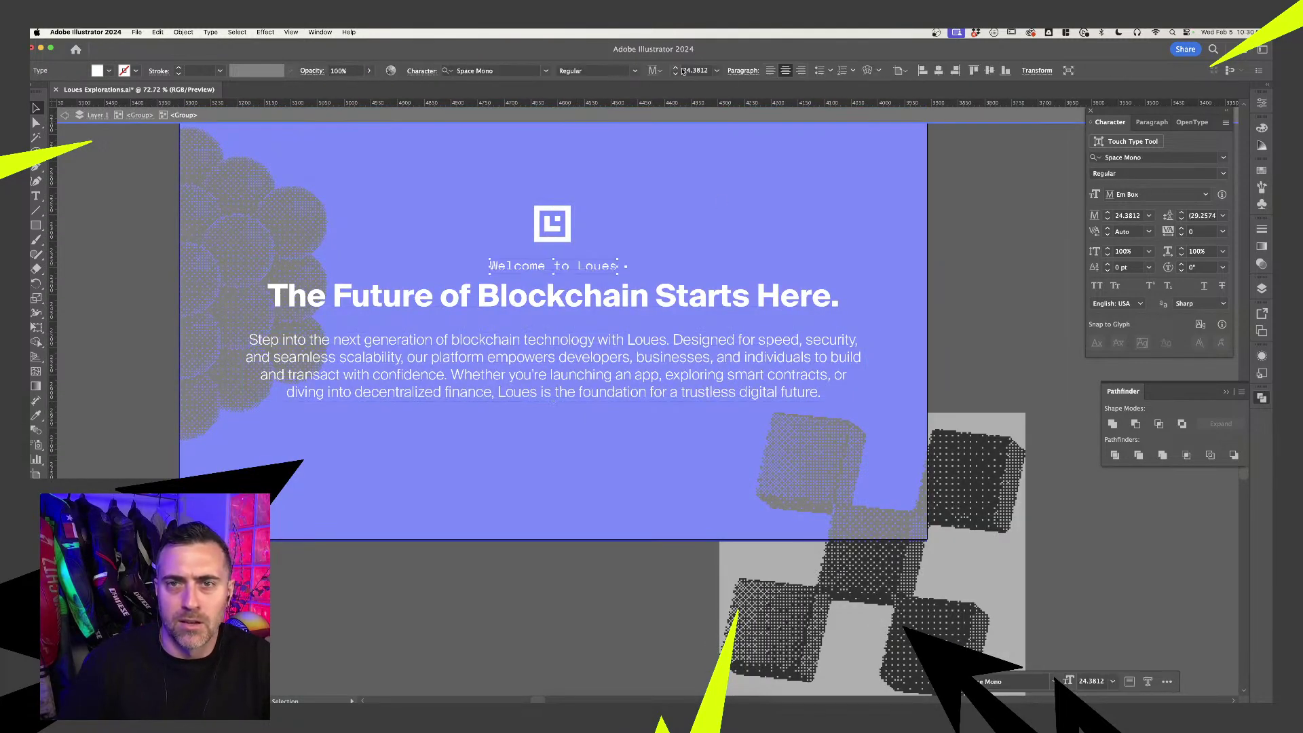
{"action": "left_click", "coordinate": [709, 72]}
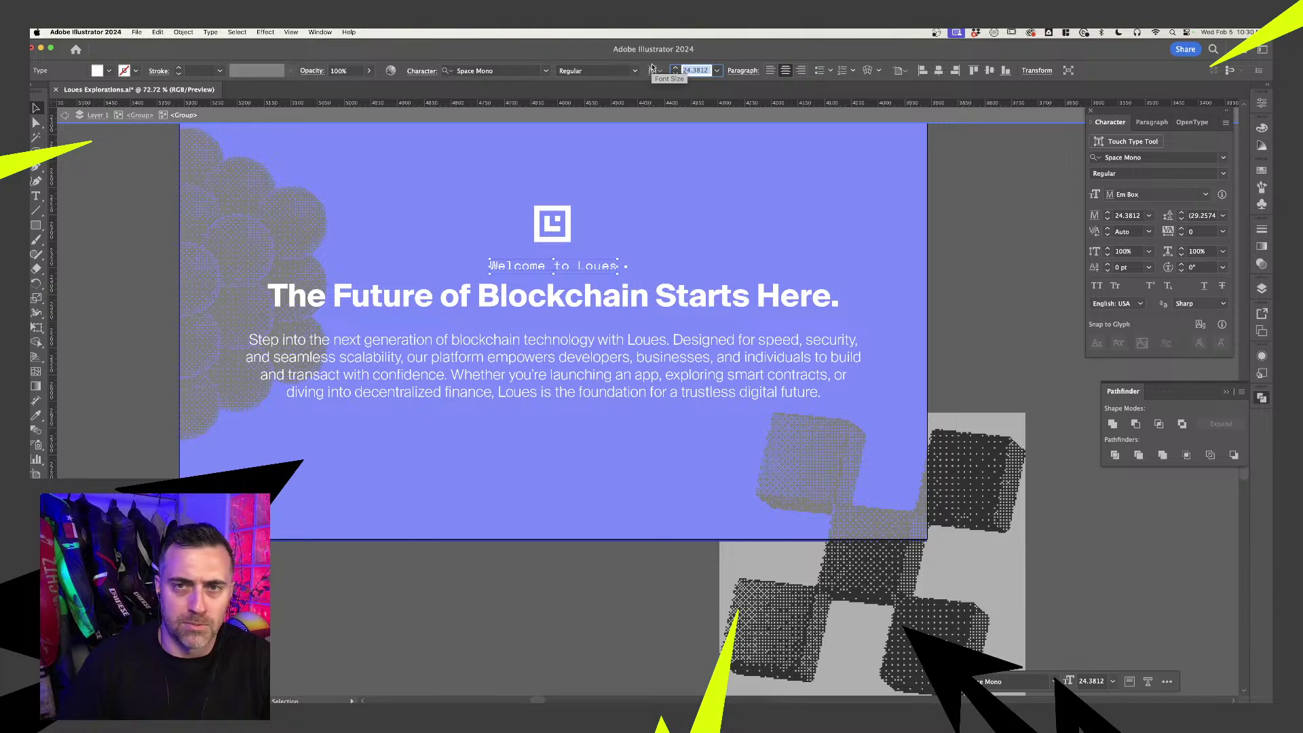
{"action": "type", "text": "1pt"}
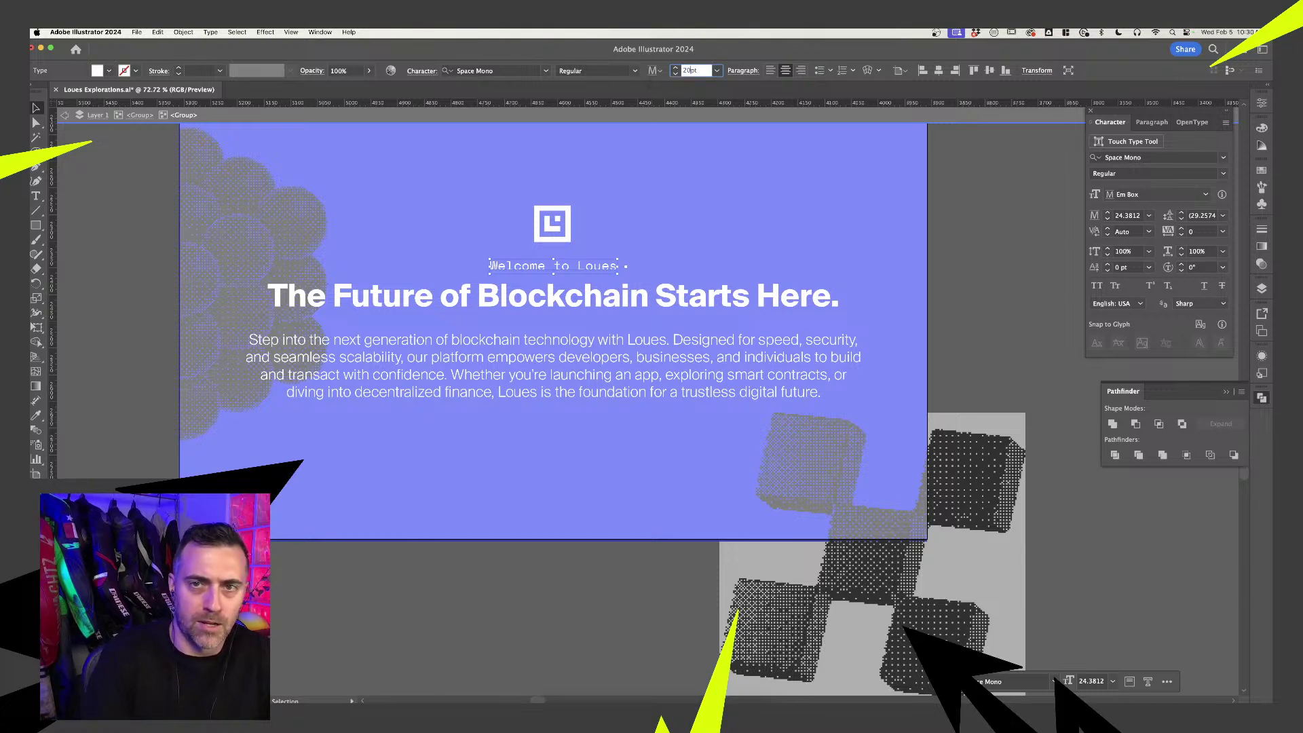
{"action": "key", "text": "Return"}
- Set the font size of the headline "The Future of Blockchain Starts Here." to 54 pt
{"action": "double_click", "coordinate": [684, 305]}
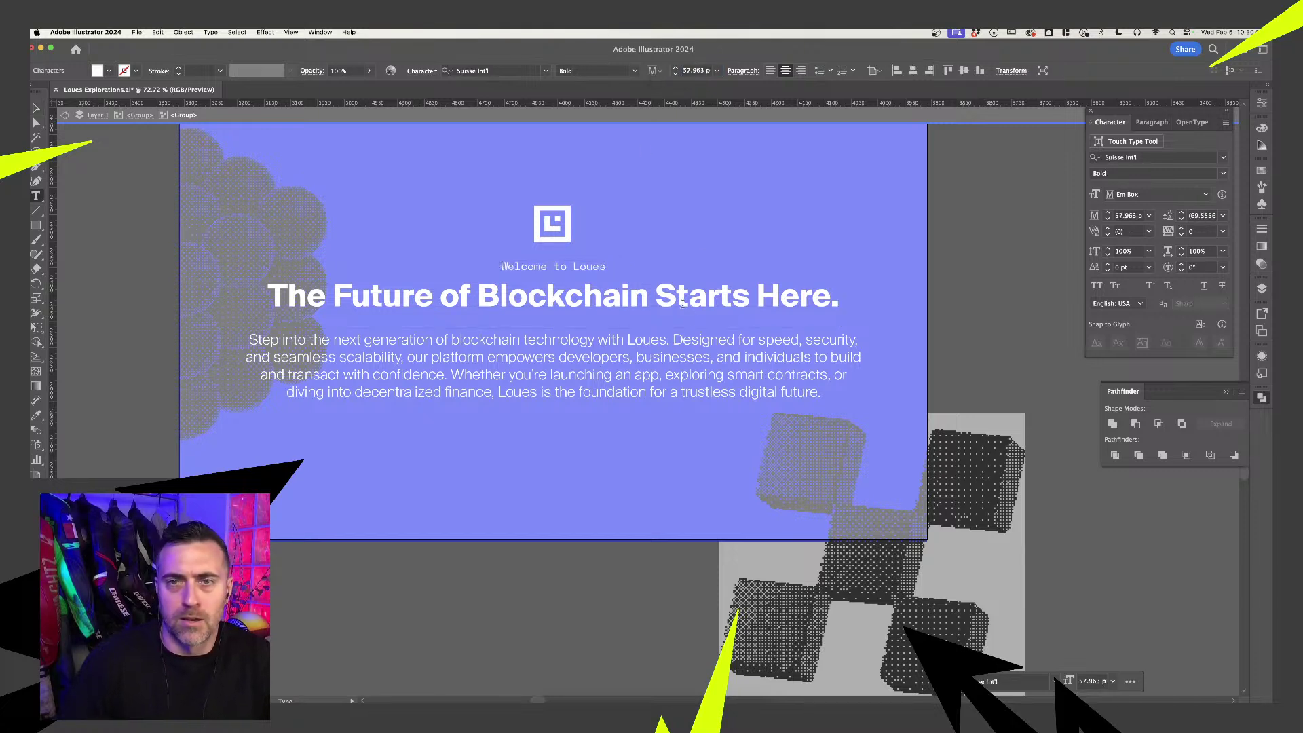
{"action": "key", "text": "cmd+a"}
{"action": "left_click", "coordinate": [699, 71]}
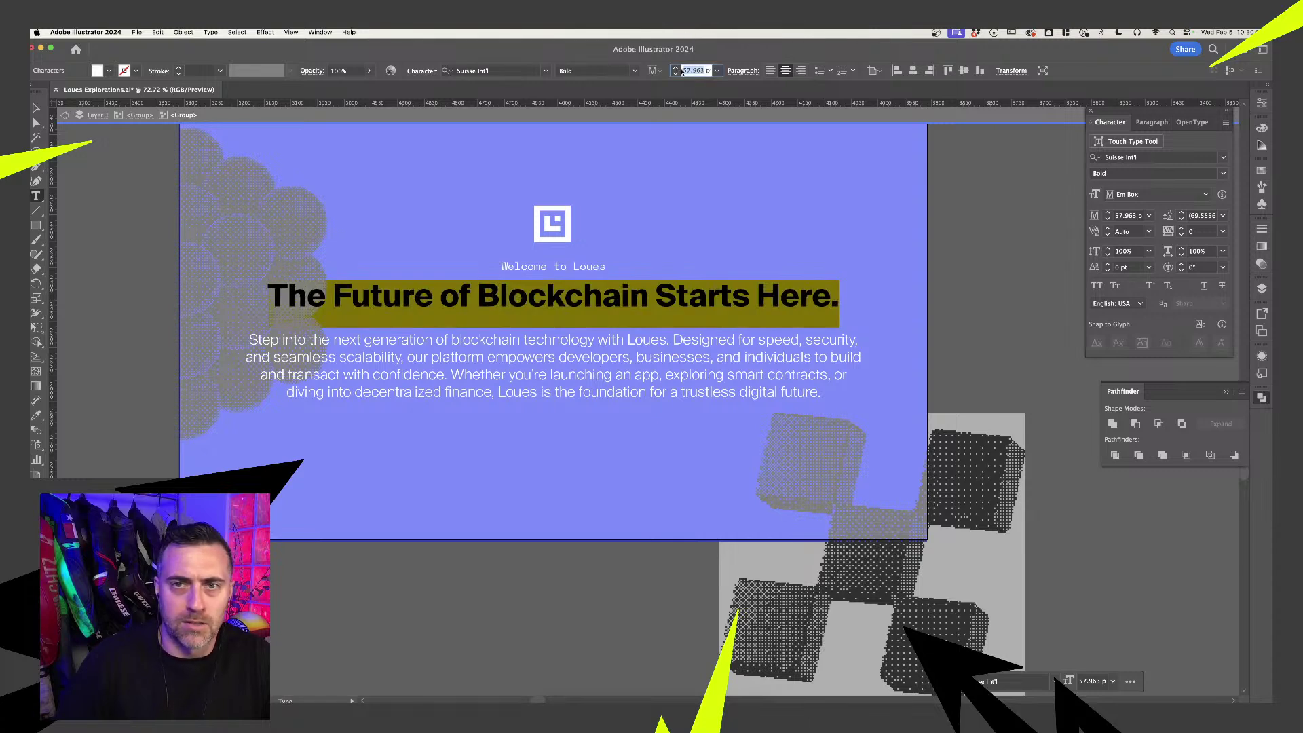
{"action": "type", "text": "54"}
{"action": "key", "text": "Return"}
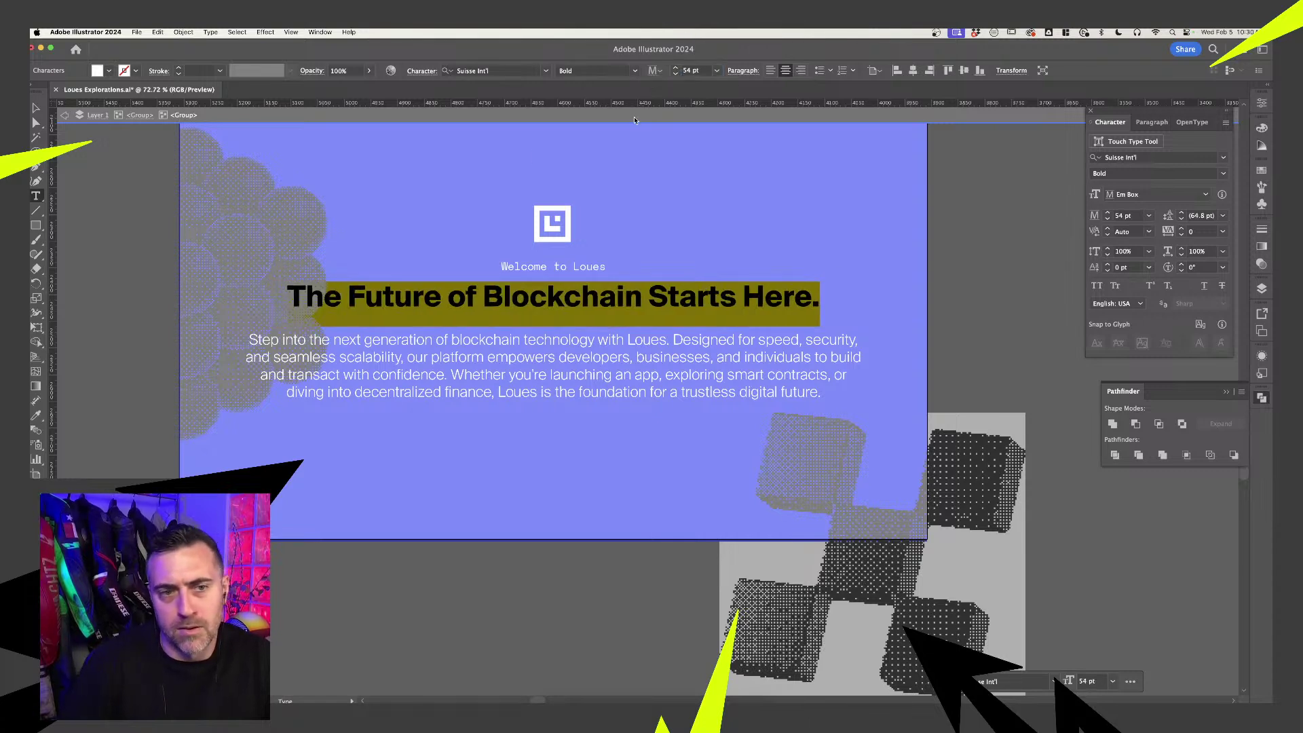
- Set the font size of the whole body paragraph below the headline to 20 pt
{"action": "left_click", "coordinate": [33, 109]}
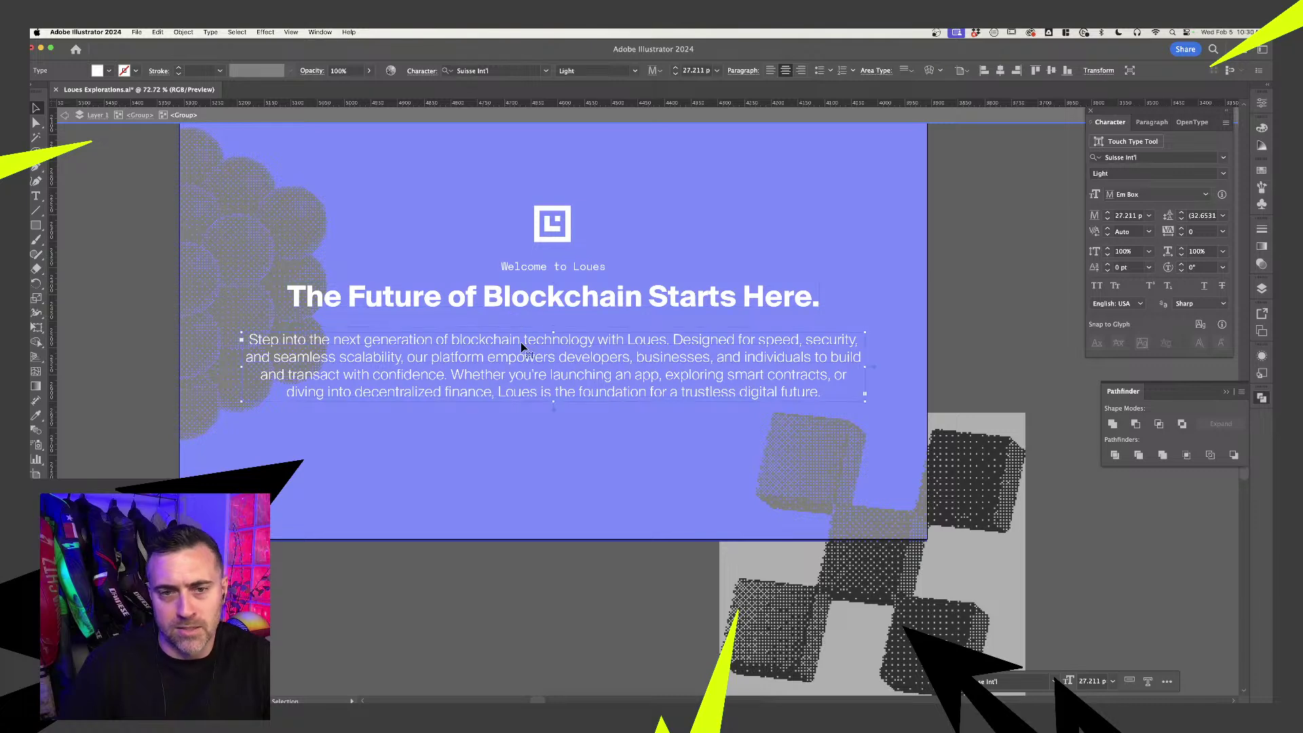
{"action": "double_click", "coordinate": [519, 342]}
{"action": "key", "text": "cmd+a"}
{"action": "left_click", "coordinate": [676, 75]}
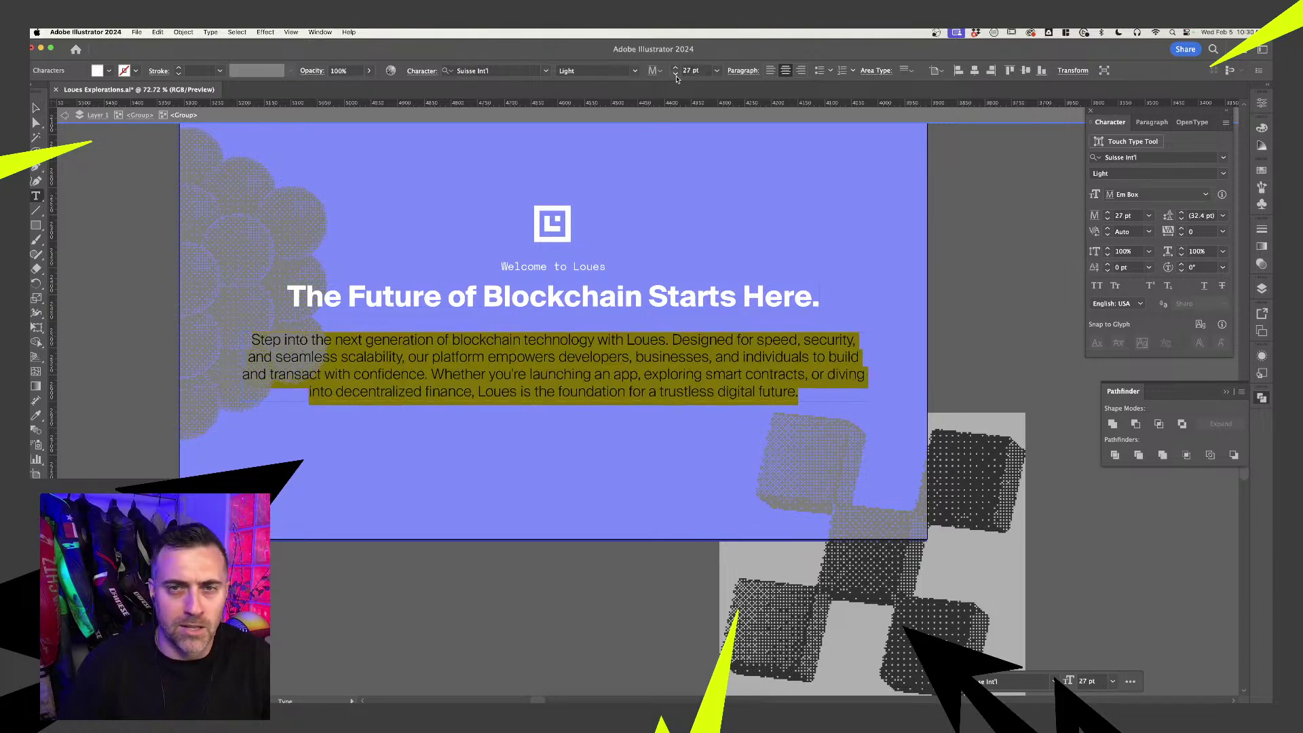
{"action": "left_click", "coordinate": [695, 72]}
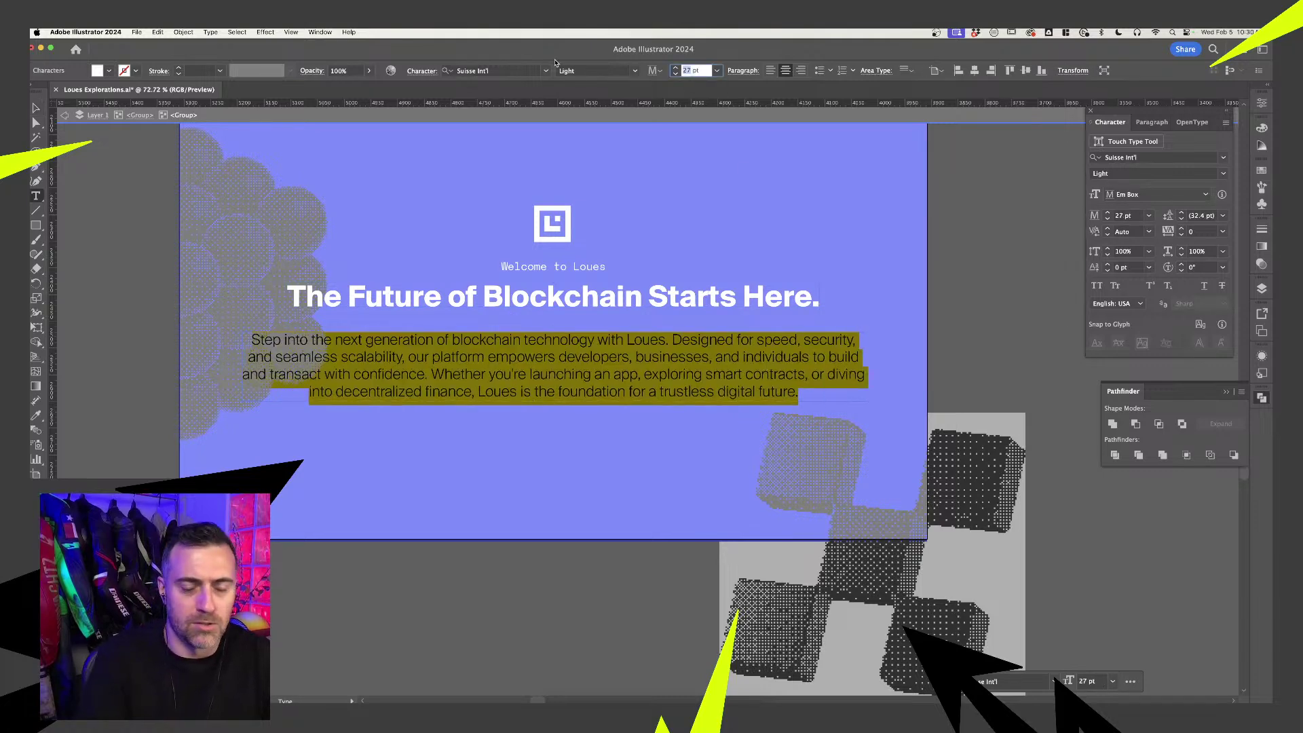
{"action": "type", "text": "20"}
{"action": "key", "text": "Return"}
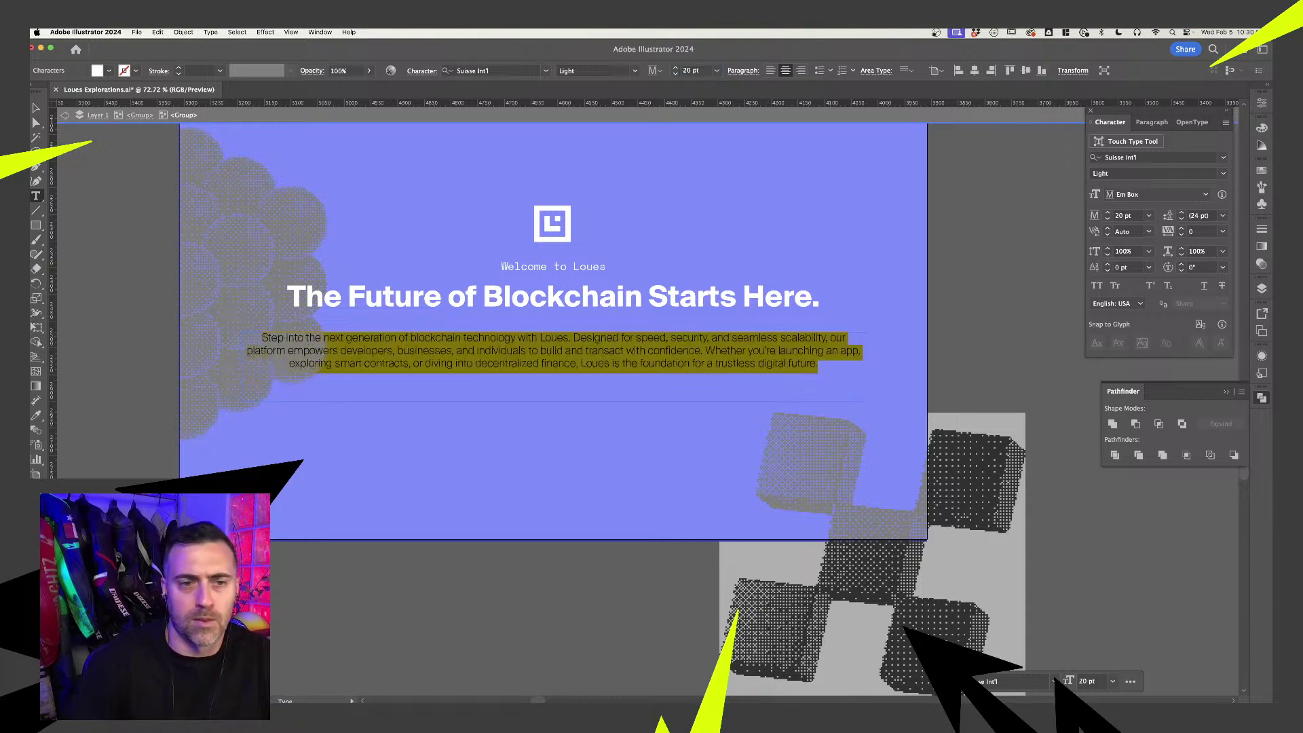
{"action": "key", "text": "Escape"}
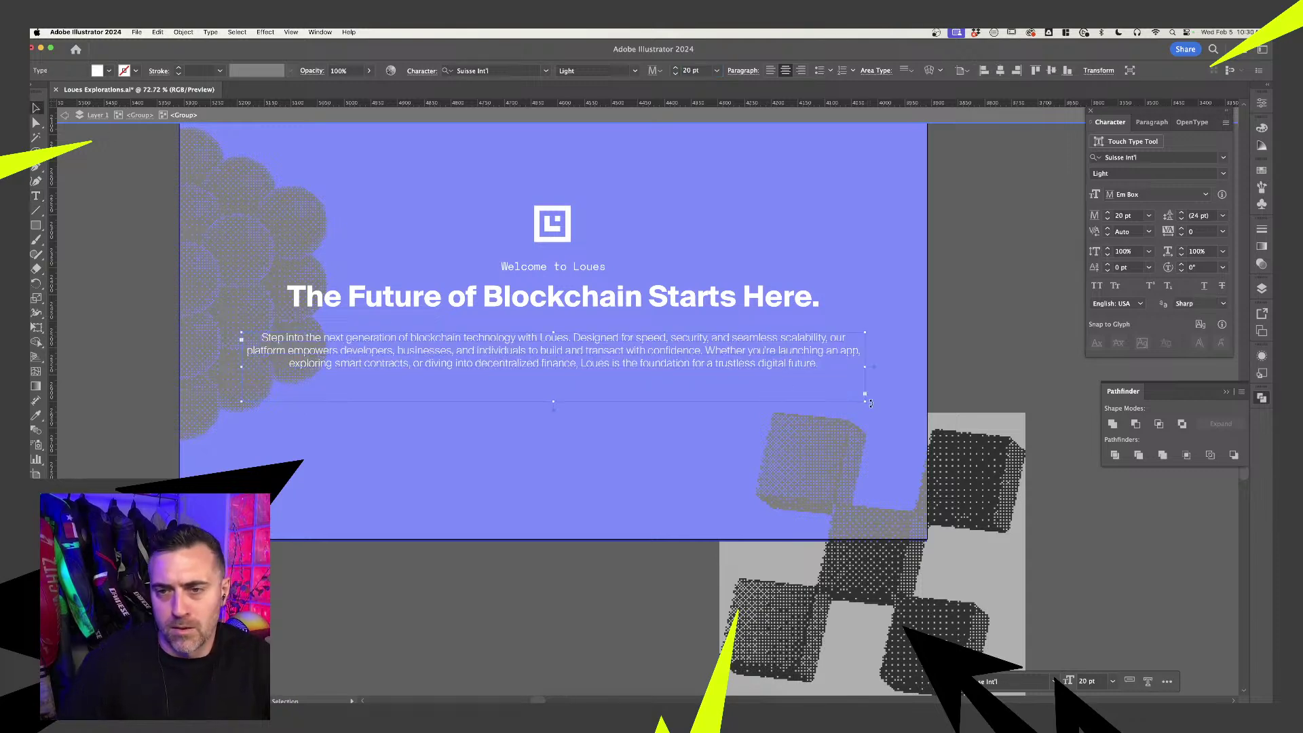
- Narrow the body paragraph's text frame evenly from both sides so the copy wraps onto five lines, and leave group editing
{"action": "left_click_drag", "start_coordinate": [865, 403], "coordinate": [762, 401]}
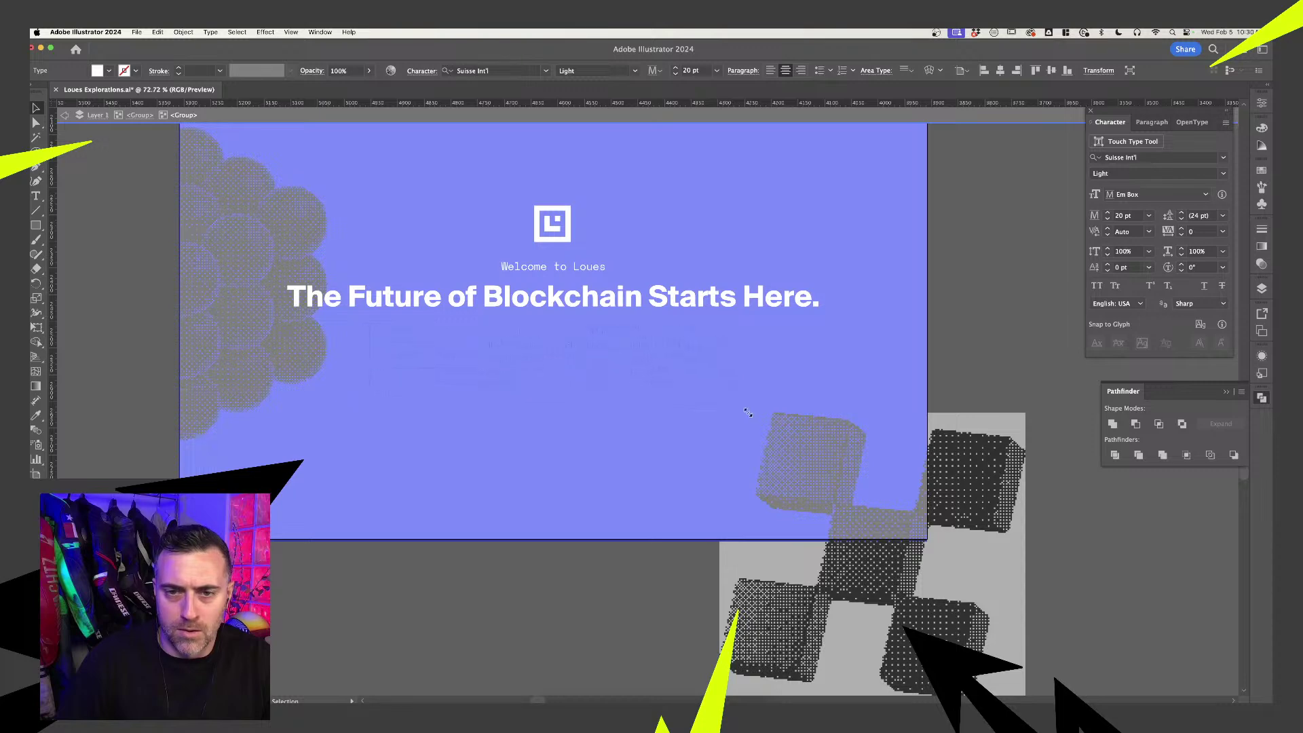
{"action": "left_click_drag", "start_coordinate": [751, 401], "coordinate": [750, 401]}
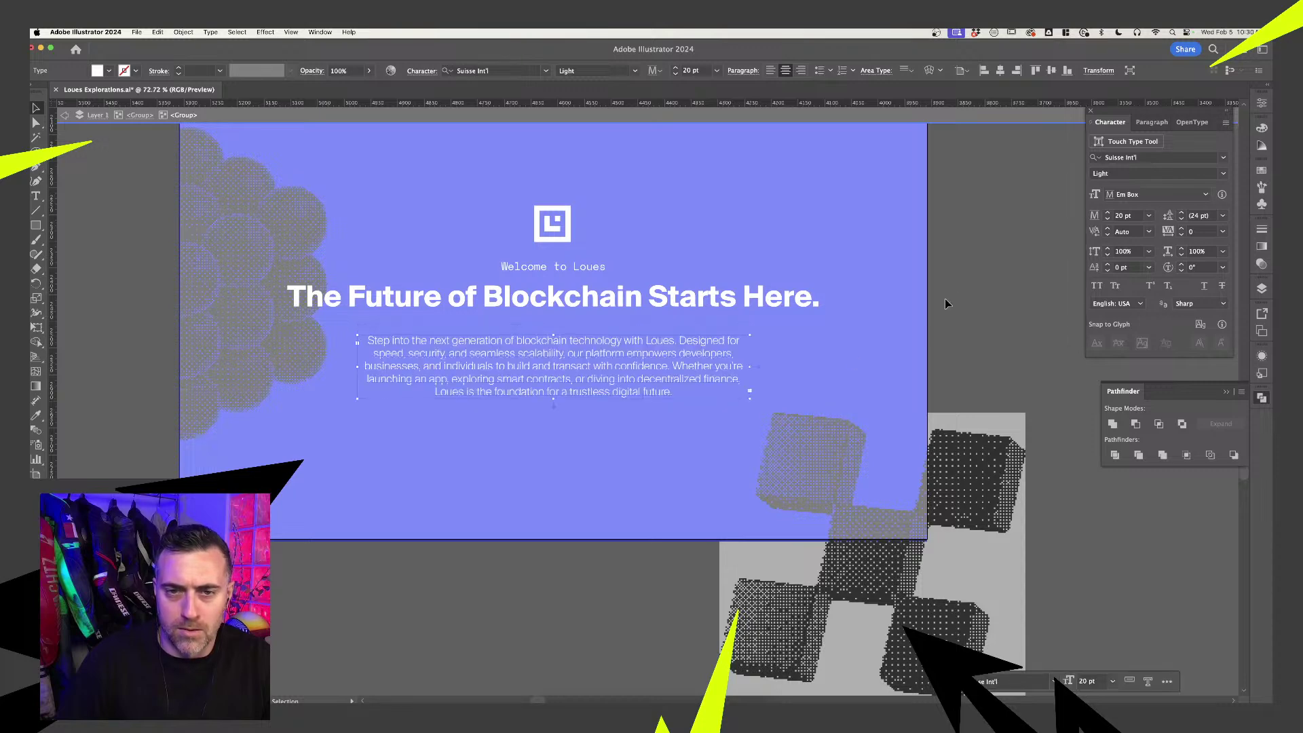
{"action": "double_click", "coordinate": [970, 293]}
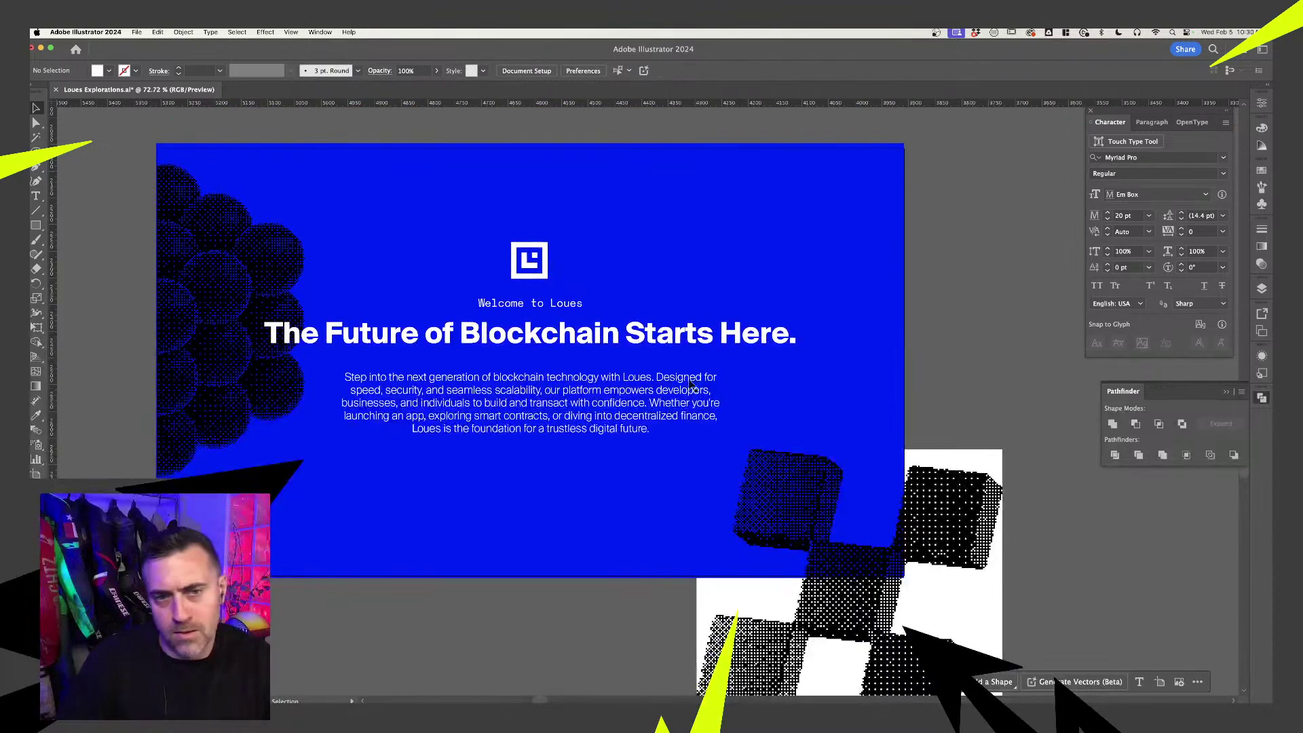
- Reduce the headline "The Future of Blockchain Starts Here." to 48 pt inside the text group and leave group editing
{"action": "left_click", "coordinate": [663, 344]}
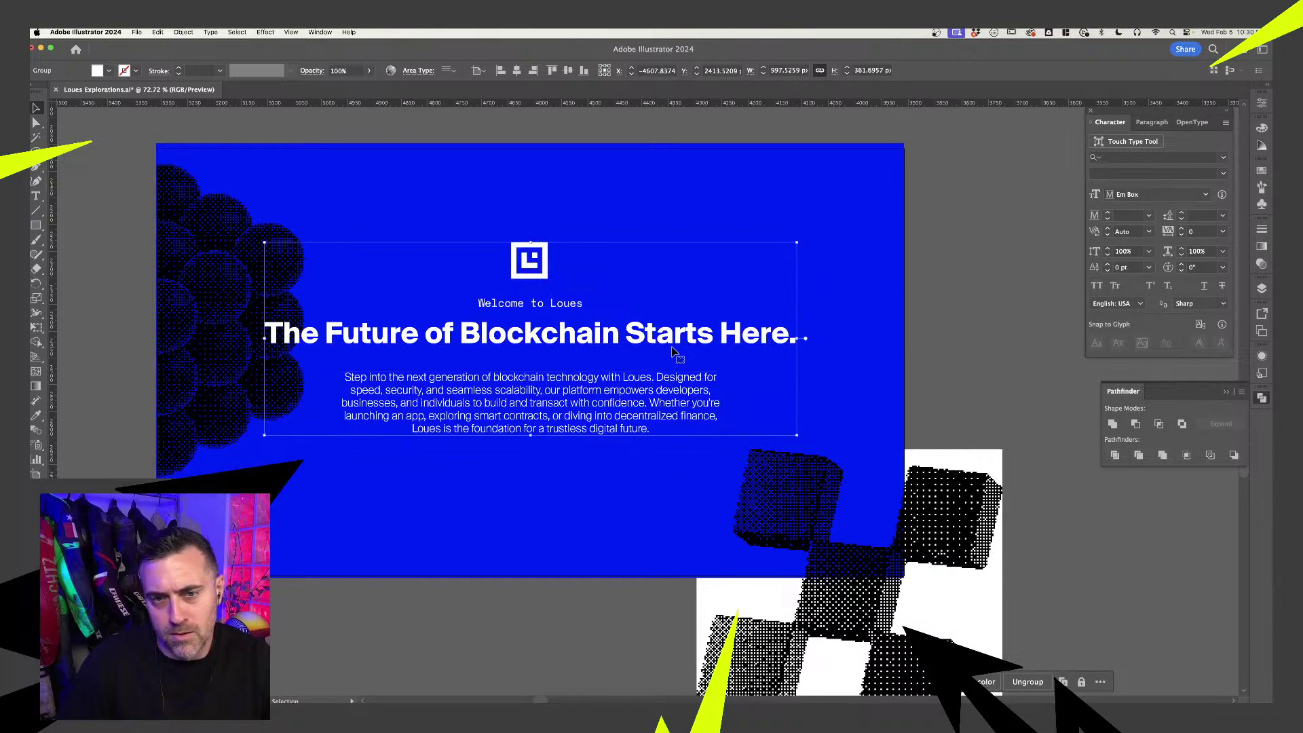
{"action": "double_click", "coordinate": [681, 347]}
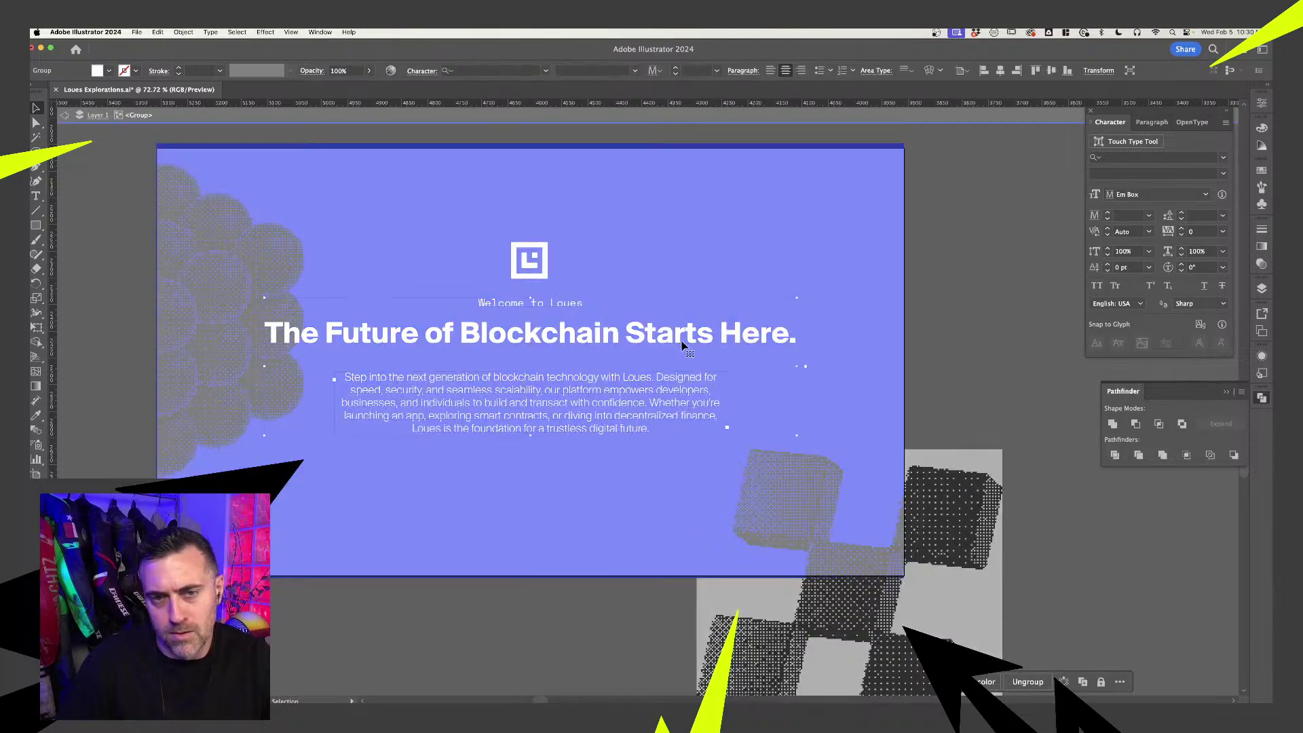
{"action": "double_click", "coordinate": [621, 338]}
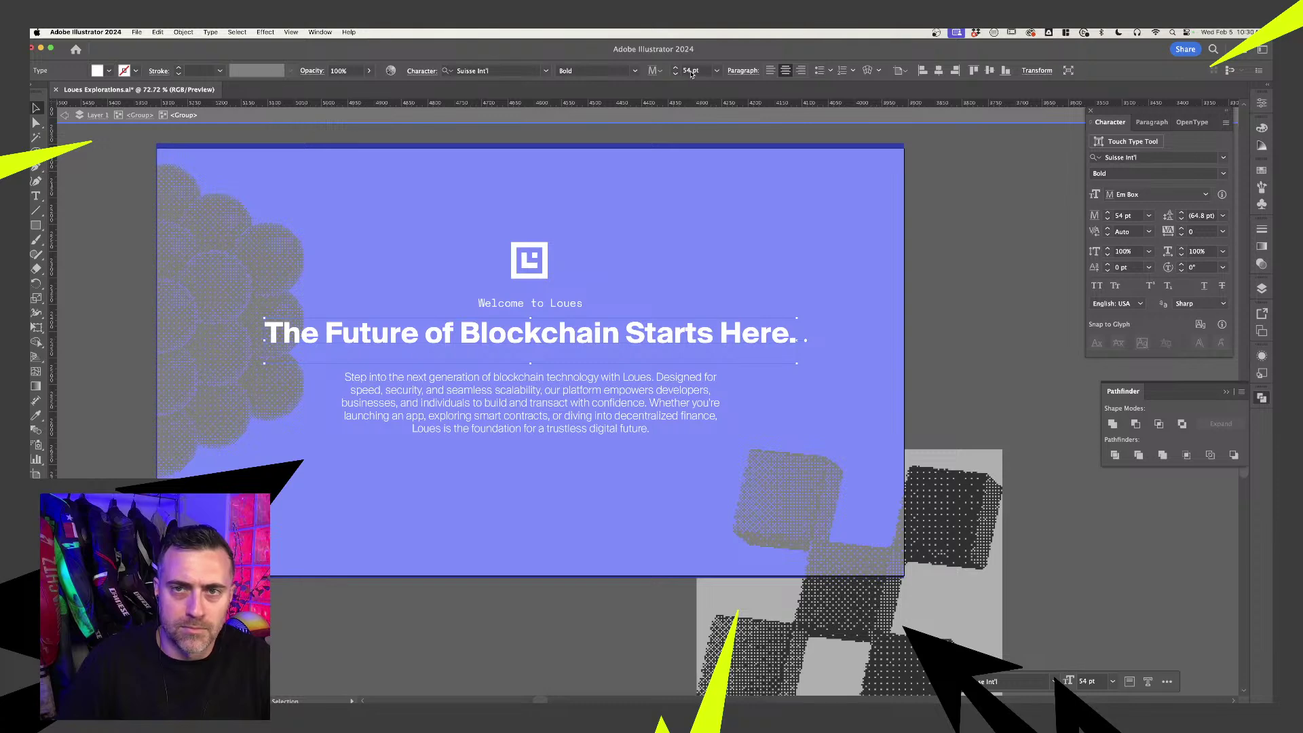
{"action": "left_click", "coordinate": [690, 71]}
{"action": "key", "text": "Return"}
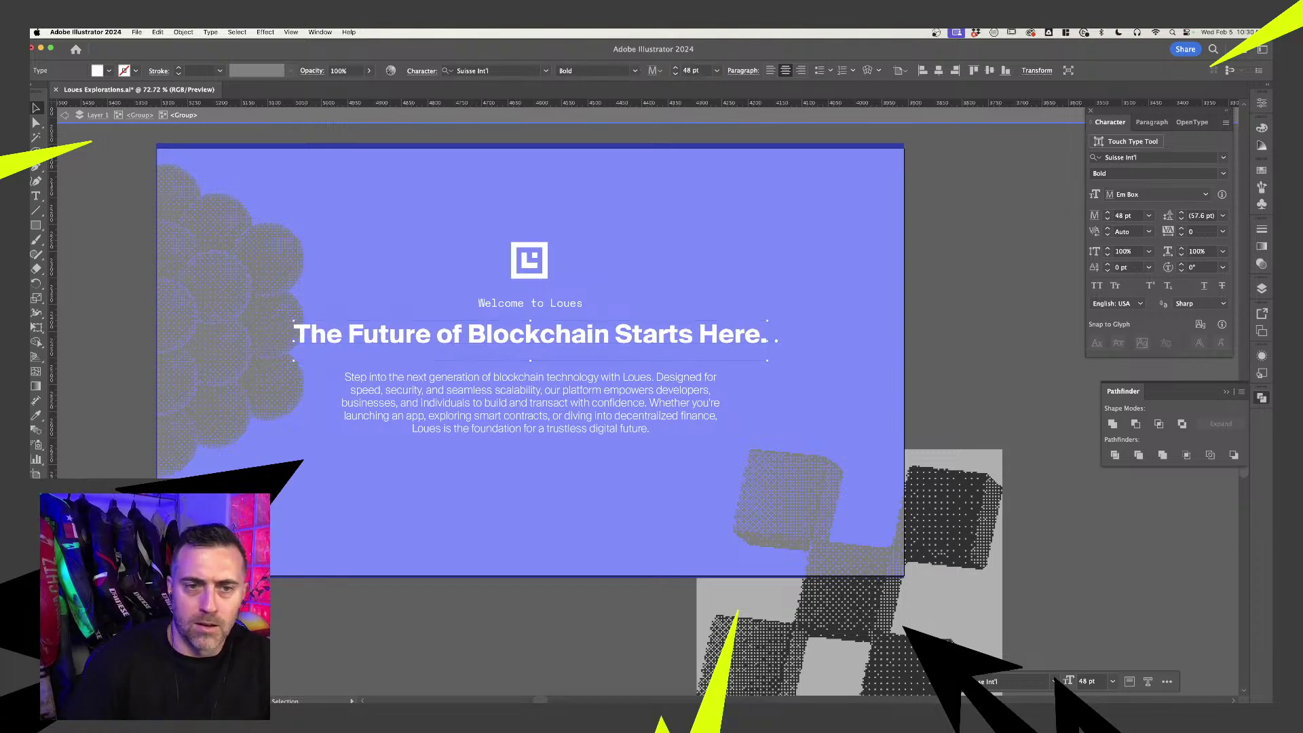
{"action": "double_click", "coordinate": [76, 138]}
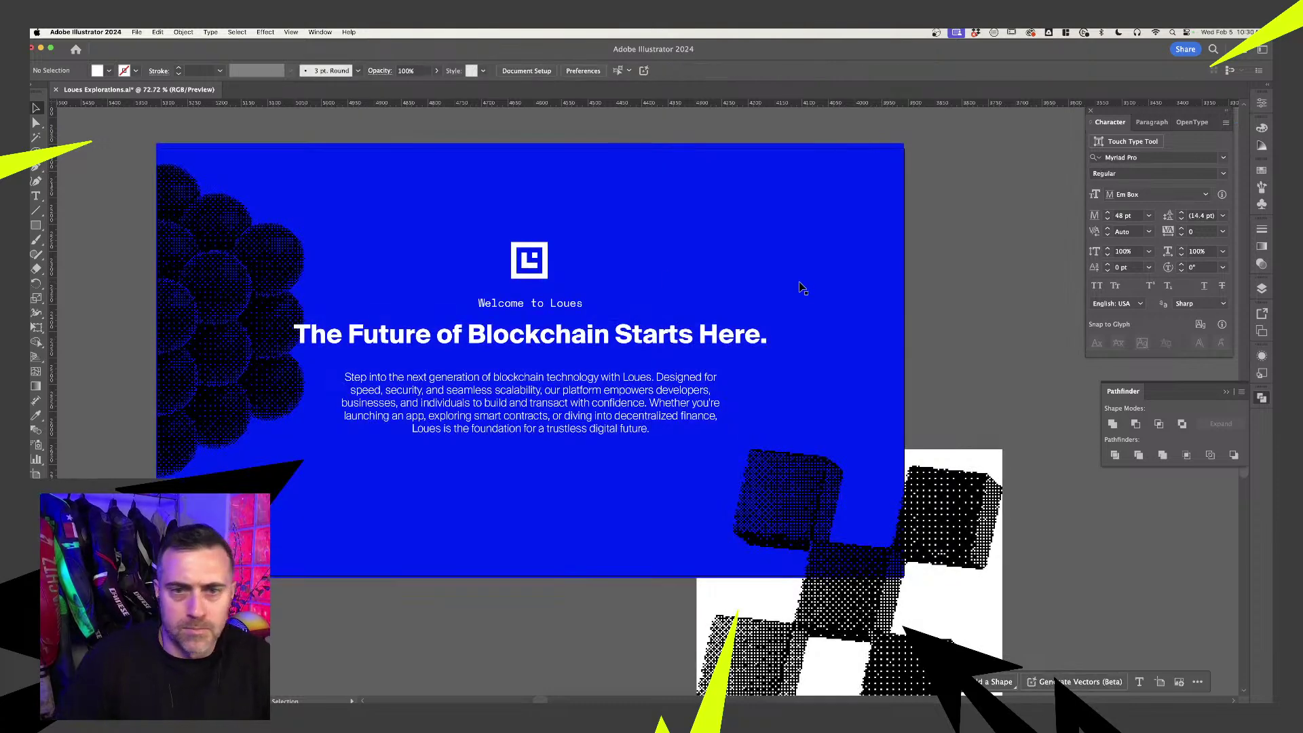
- Move the body paragraph up inside the text group so it sits close beneath the headline
{"action": "scroll", "coordinate": [962, 262], "scroll_direction": "up", "scroll_amount": 1}
{"action": "left_click", "coordinate": [566, 453]}
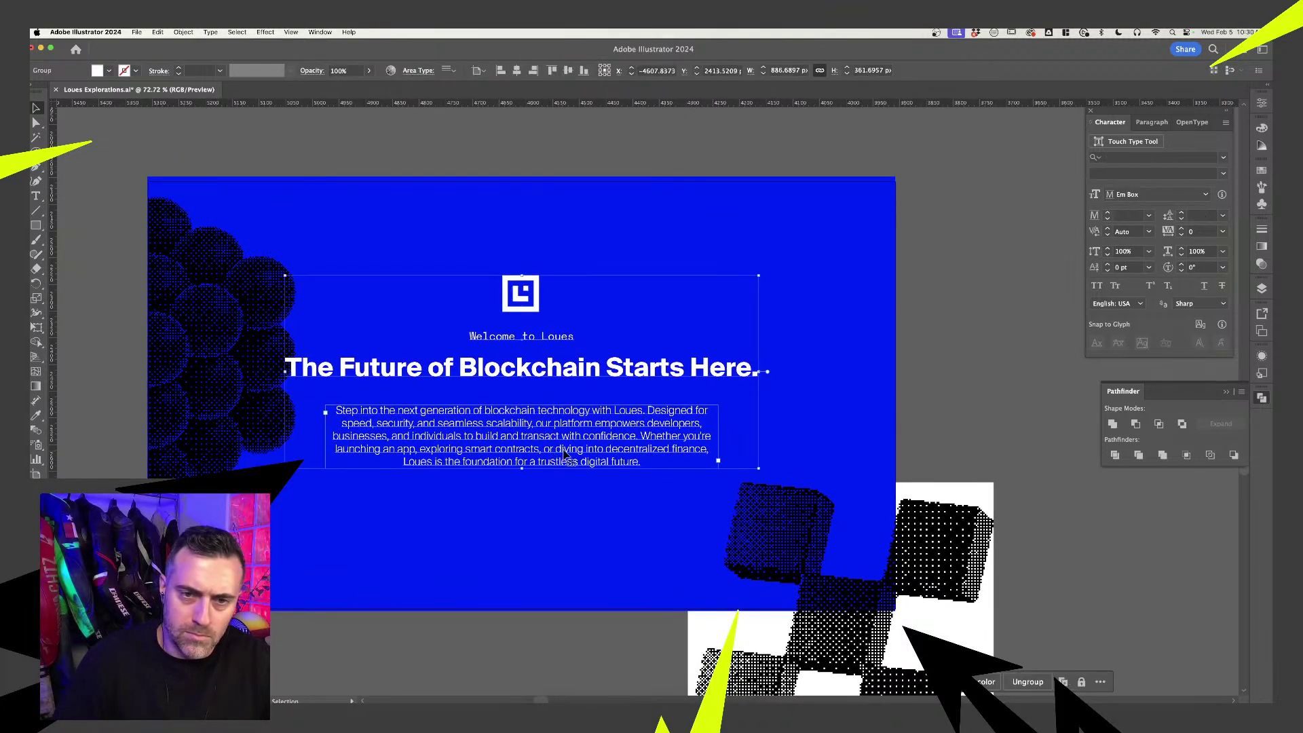
{"action": "double_click", "coordinate": [573, 456]}
{"action": "left_click", "coordinate": [587, 442]}
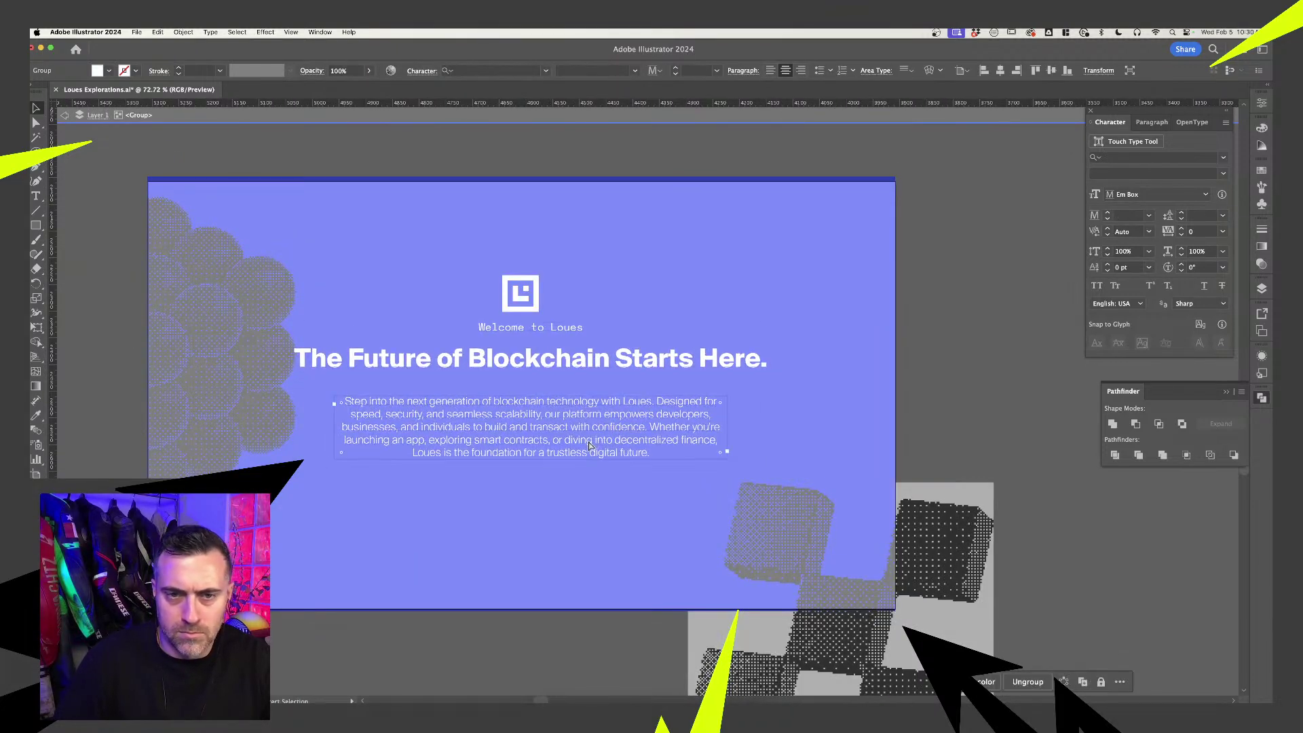
{"action": "double_click", "coordinate": [589, 445]}
{"action": "left_click_drag", "start_coordinate": [589, 445], "coordinate": [592, 429]}
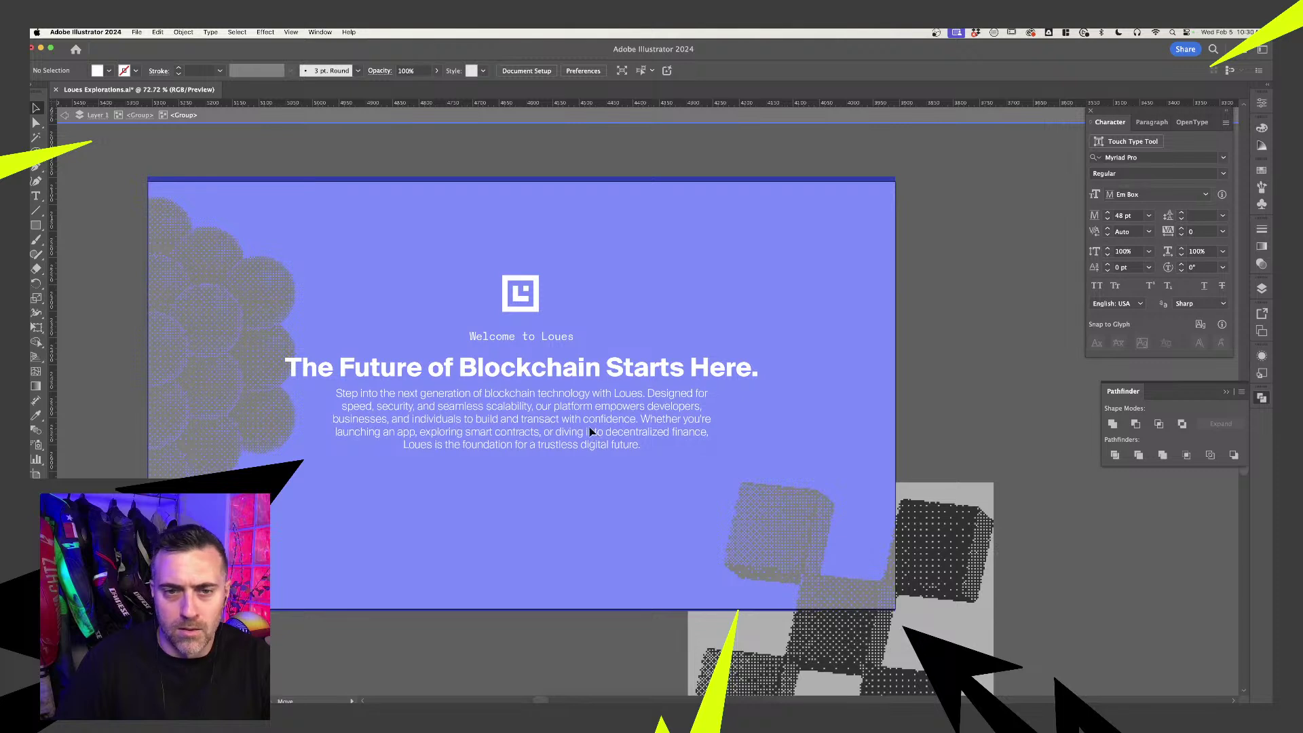
- Nudge the "Welcome to Loues" line and the body paragraph slightly down to even out the spacing around the headline
{"action": "left_click_drag", "start_coordinate": [549, 337], "coordinate": [552, 343]}
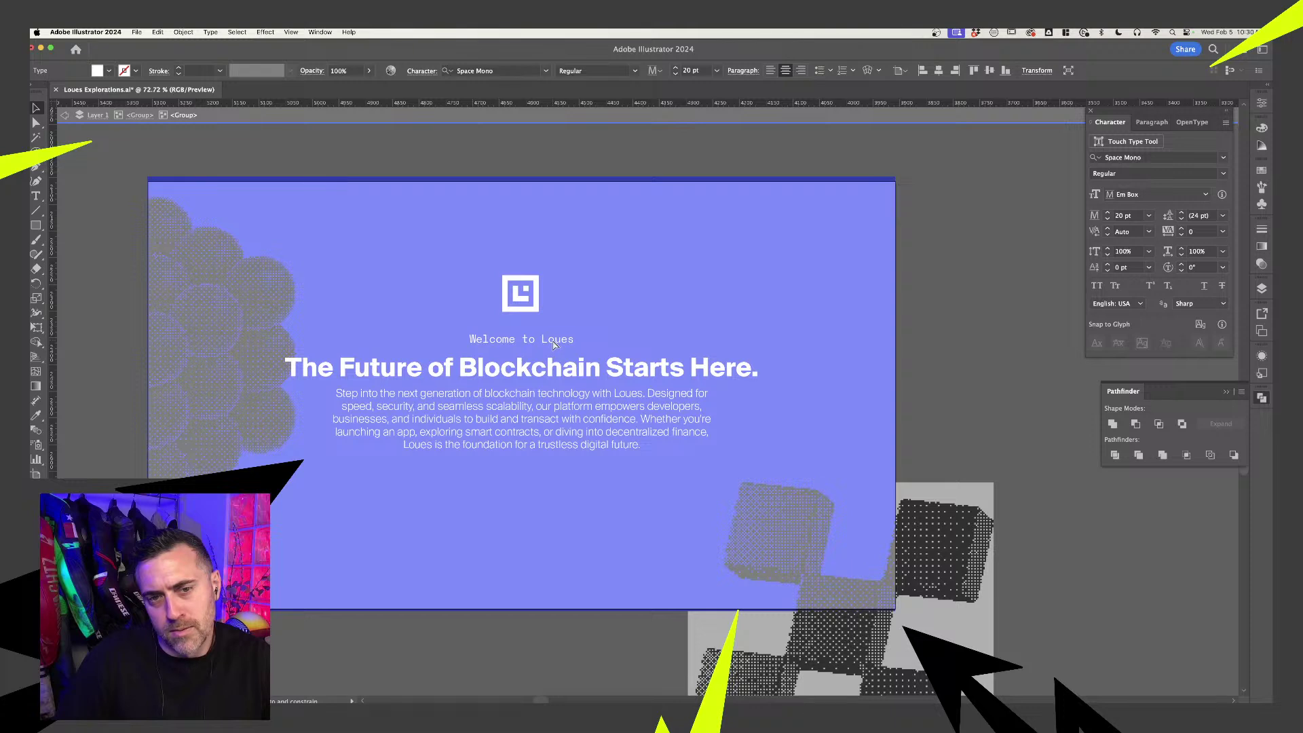
{"action": "left_click_drag", "start_coordinate": [568, 443], "coordinate": [568, 447]}
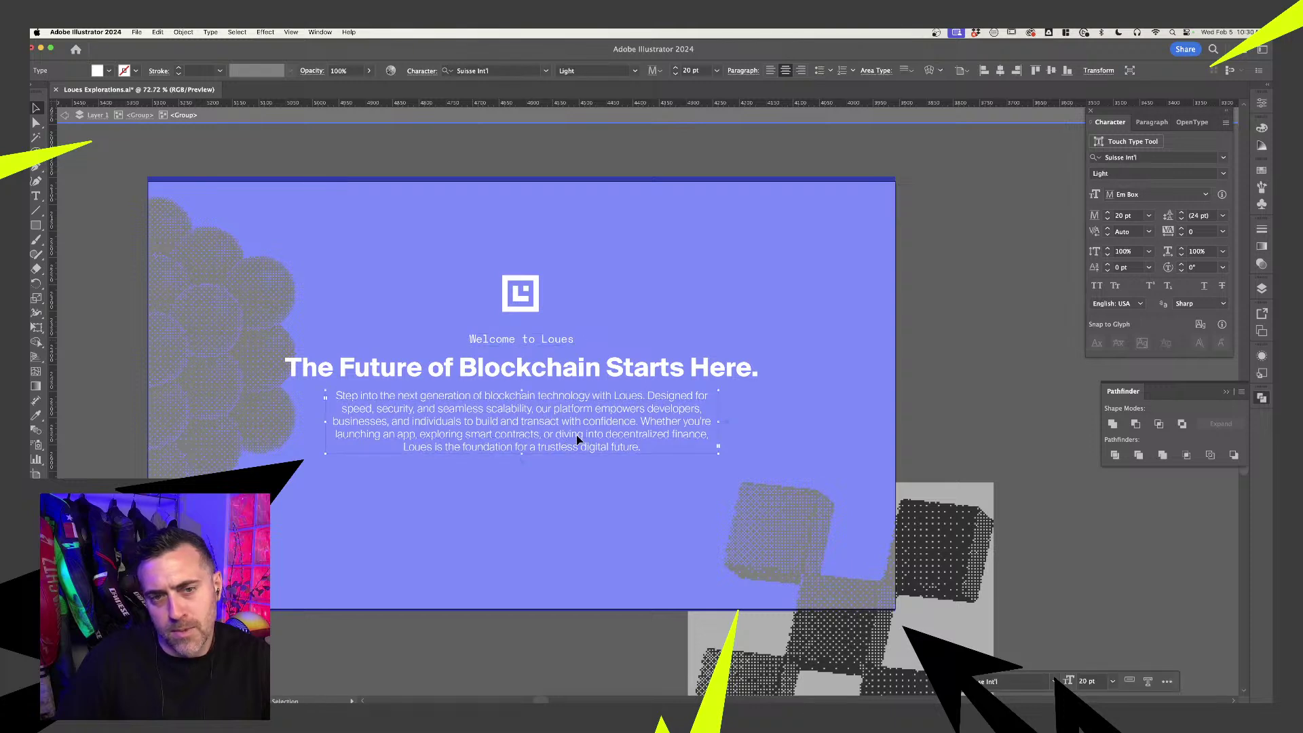
{"action": "left_click", "coordinate": [913, 365]}
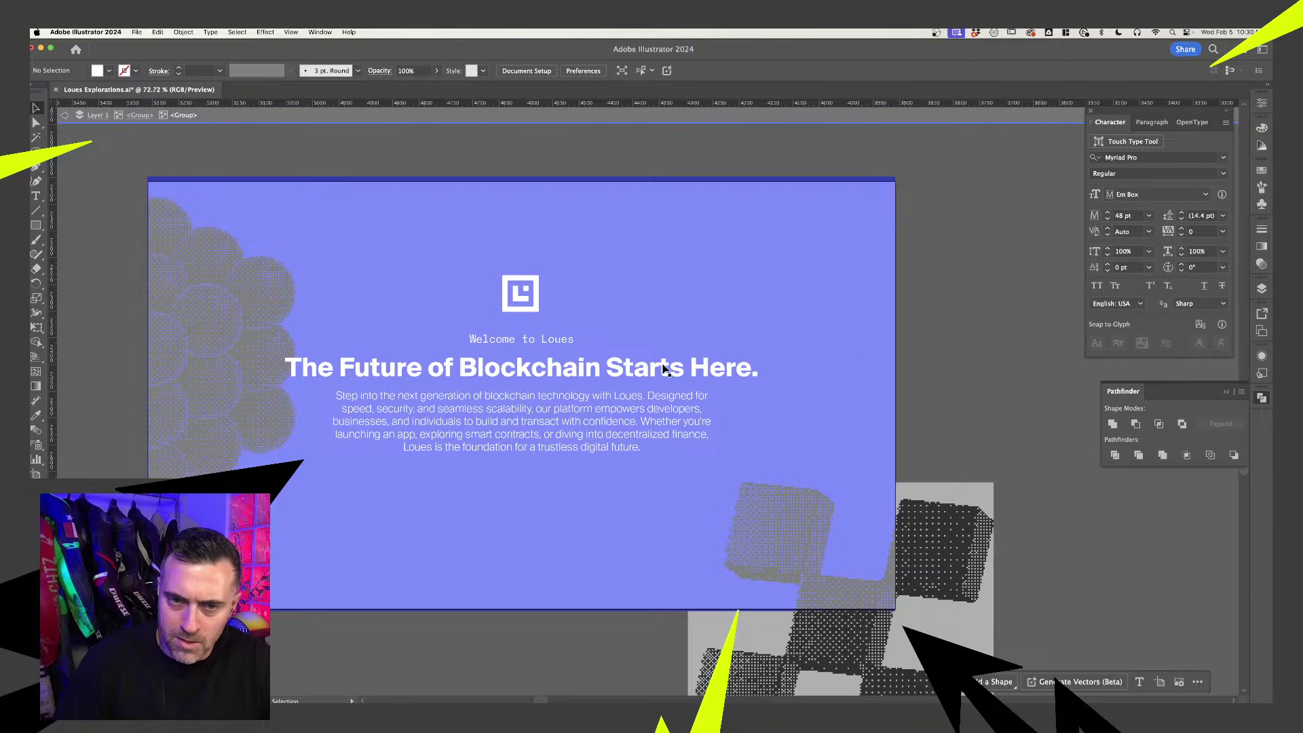
- Align the headline, the "Welcome to Loues" line and the body paragraph to a common horizontal centre inside the text group, and leave group editing
{"action": "left_click", "coordinate": [682, 386]}
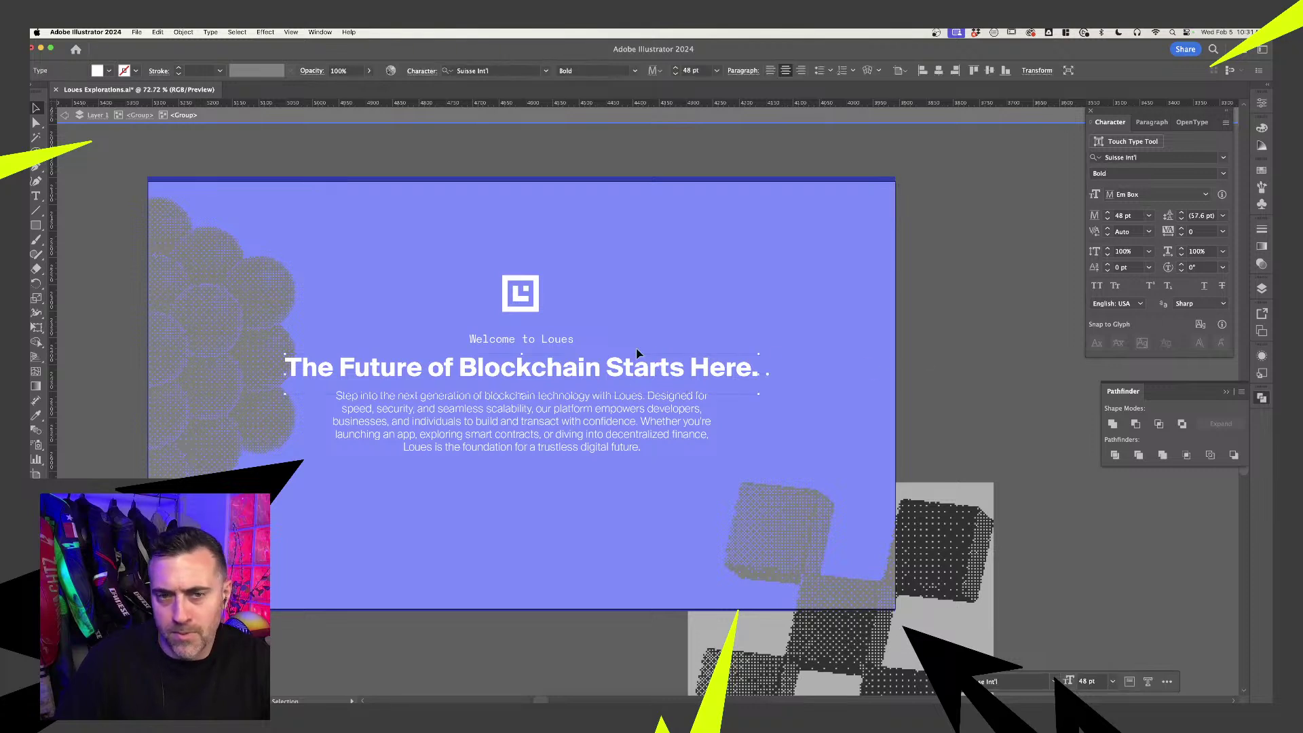
{"action": "left_click", "coordinate": [527, 342]}
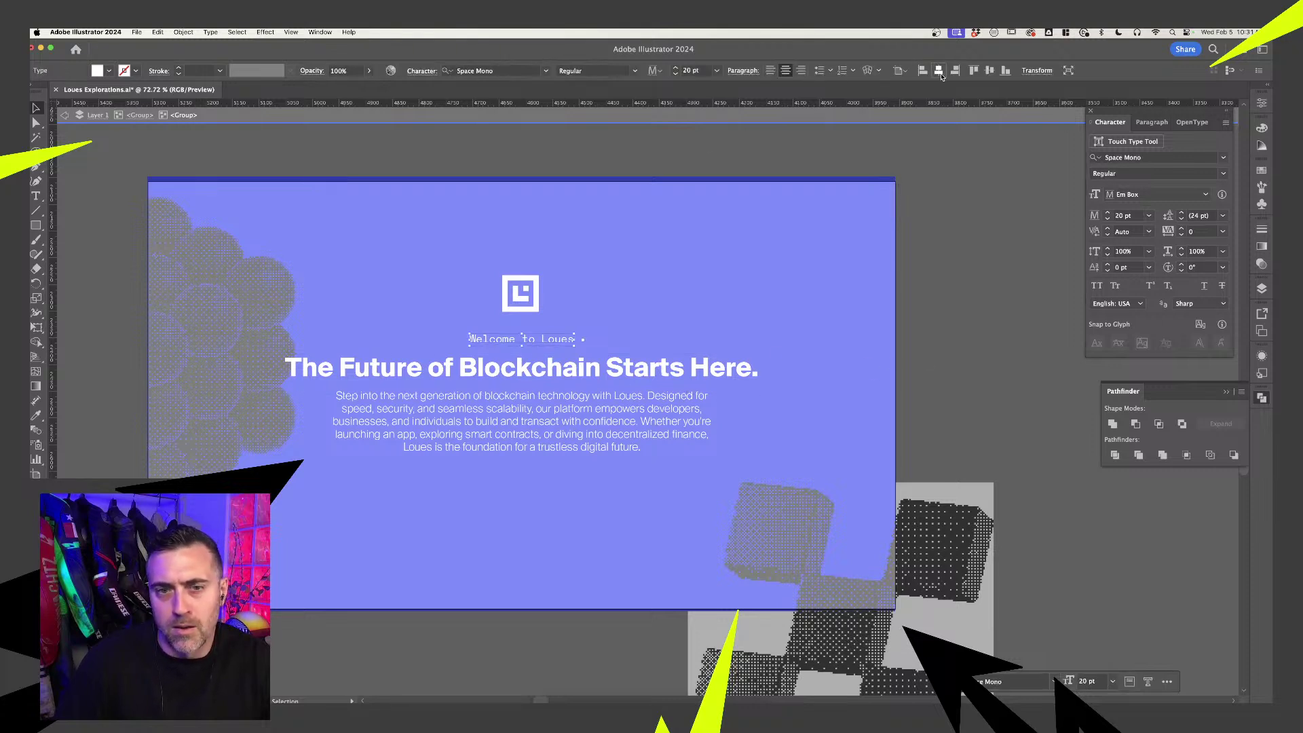
{"action": "left_click", "coordinate": [662, 404]}
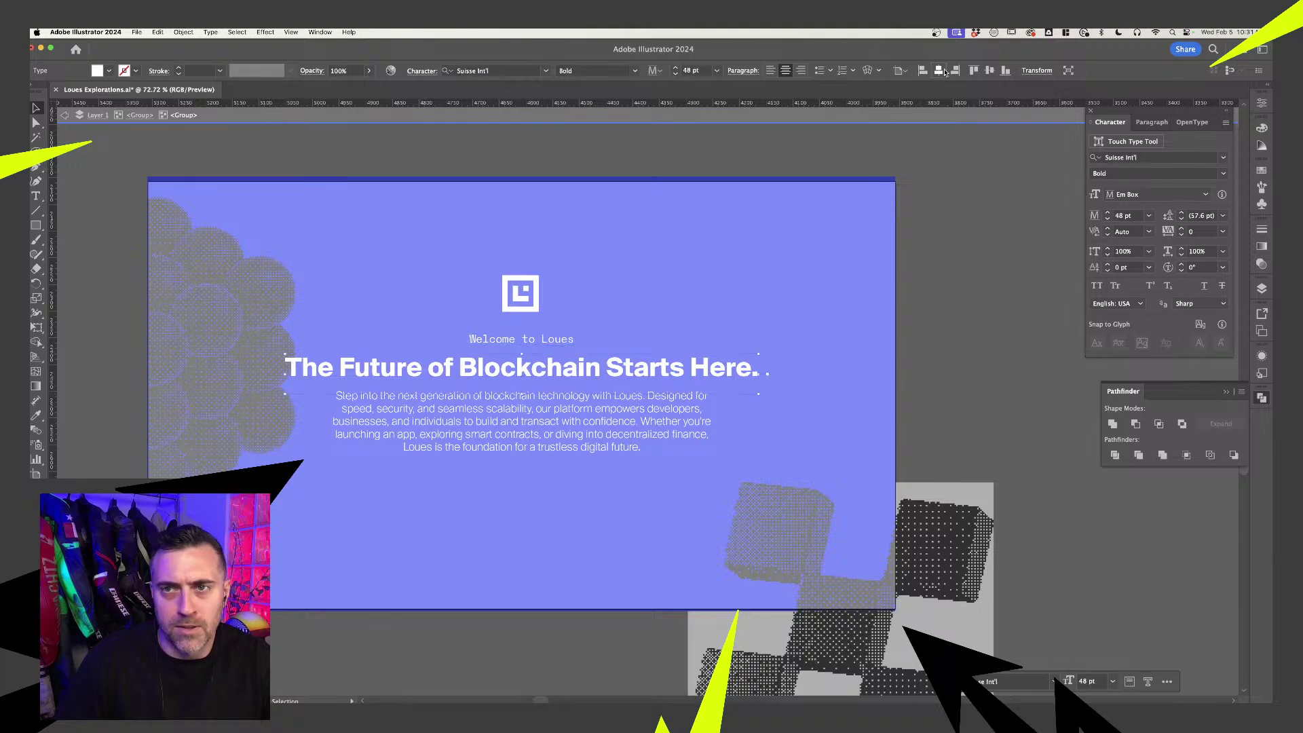
{"action": "left_click", "coordinate": [680, 395]}
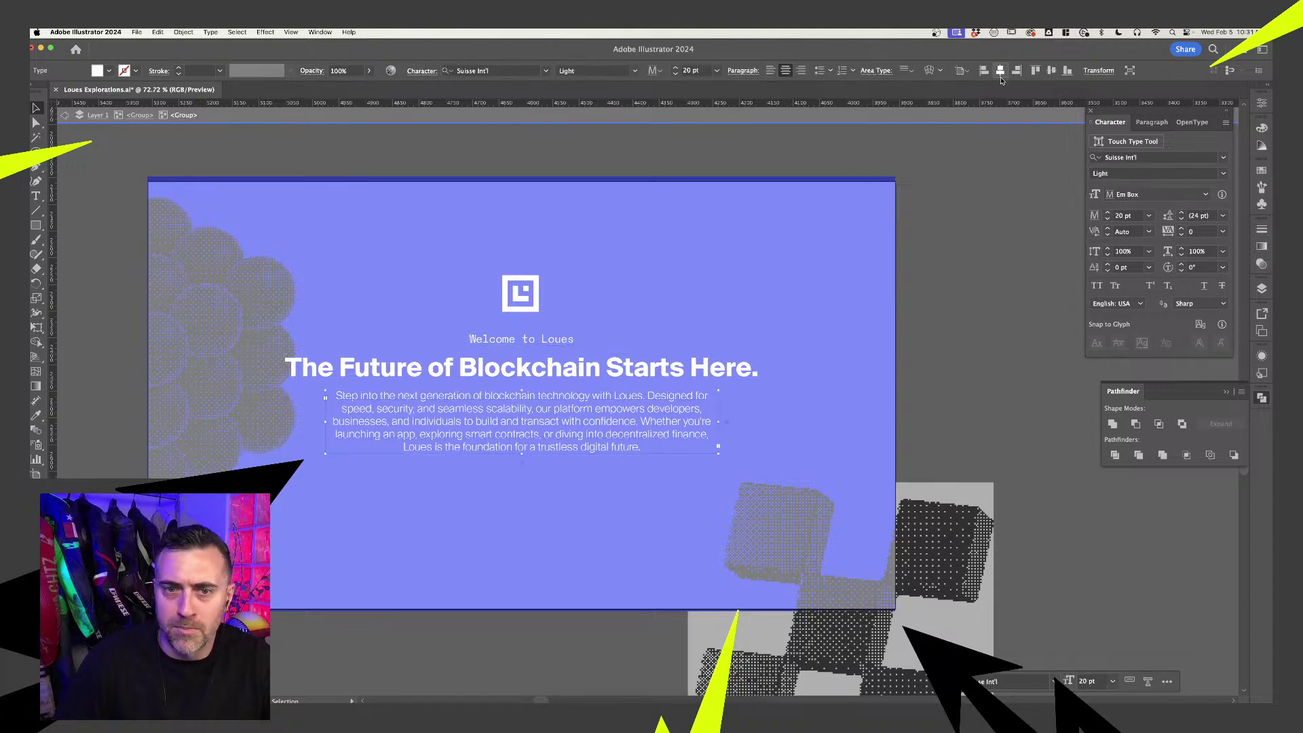
{"action": "left_click", "coordinate": [513, 329]}
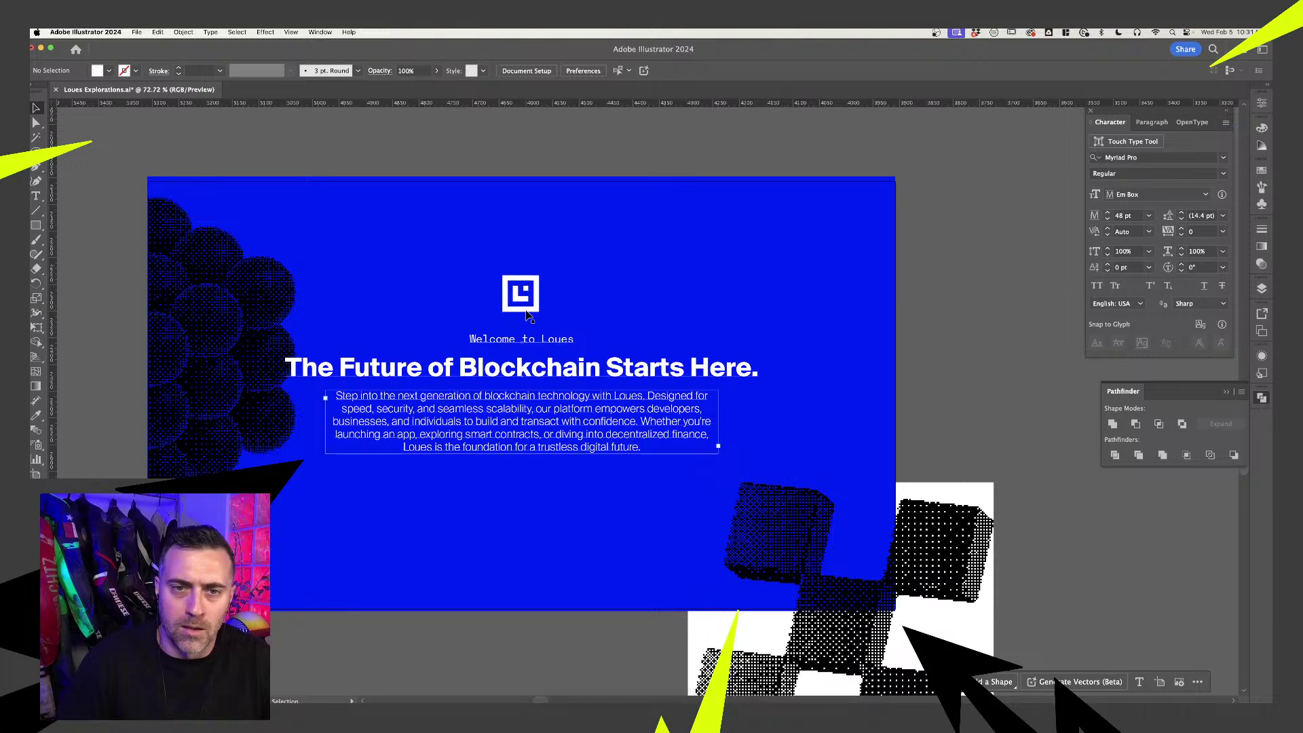
- Centre the white Loues logo horizontally above the banner text and leave group editing
{"action": "left_click", "coordinate": [584, 407]}
{"action": "double_click", "coordinate": [536, 306]}
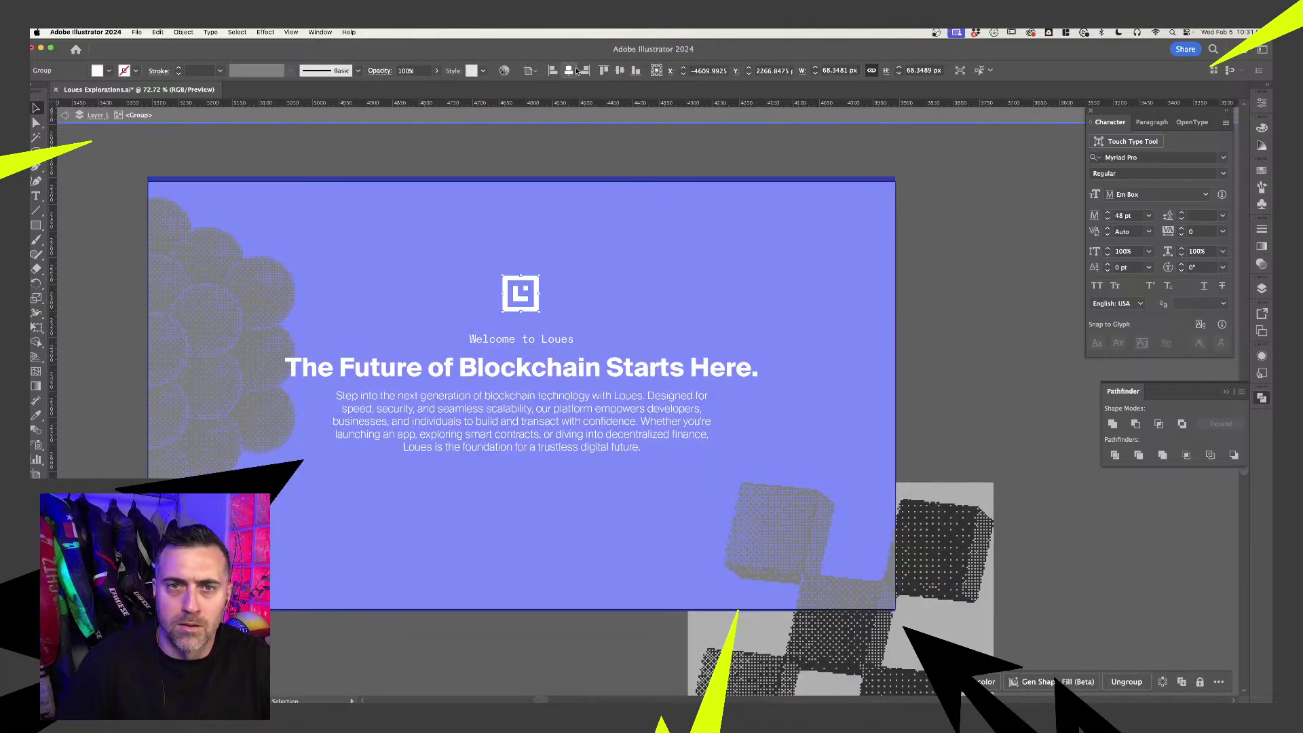
{"action": "left_click", "coordinate": [574, 72]}
{"action": "double_click", "coordinate": [899, 234]}
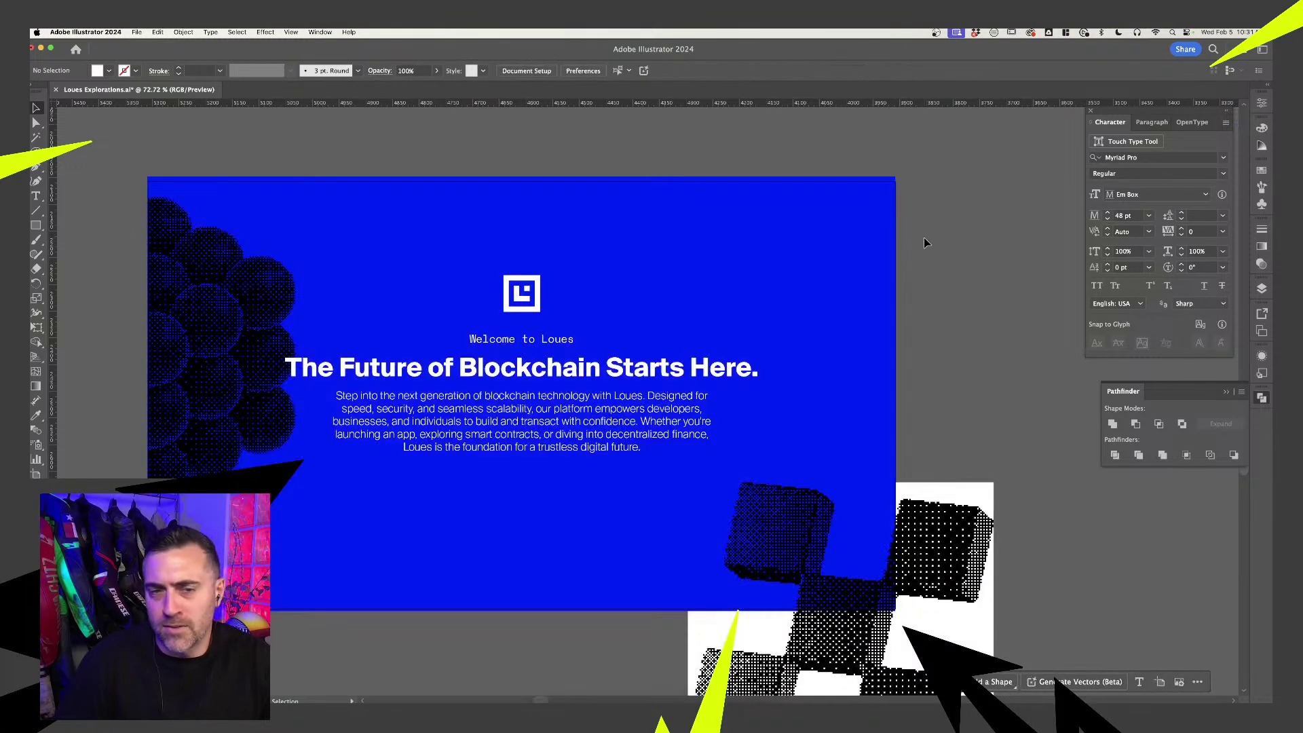
- Move the Loues logo slightly down inside its group, closer to the "Welcome to Loues" line, and leave group editing
{"action": "scroll", "coordinate": [464, 291], "scroll_direction": "down", "scroll_amount": 1}
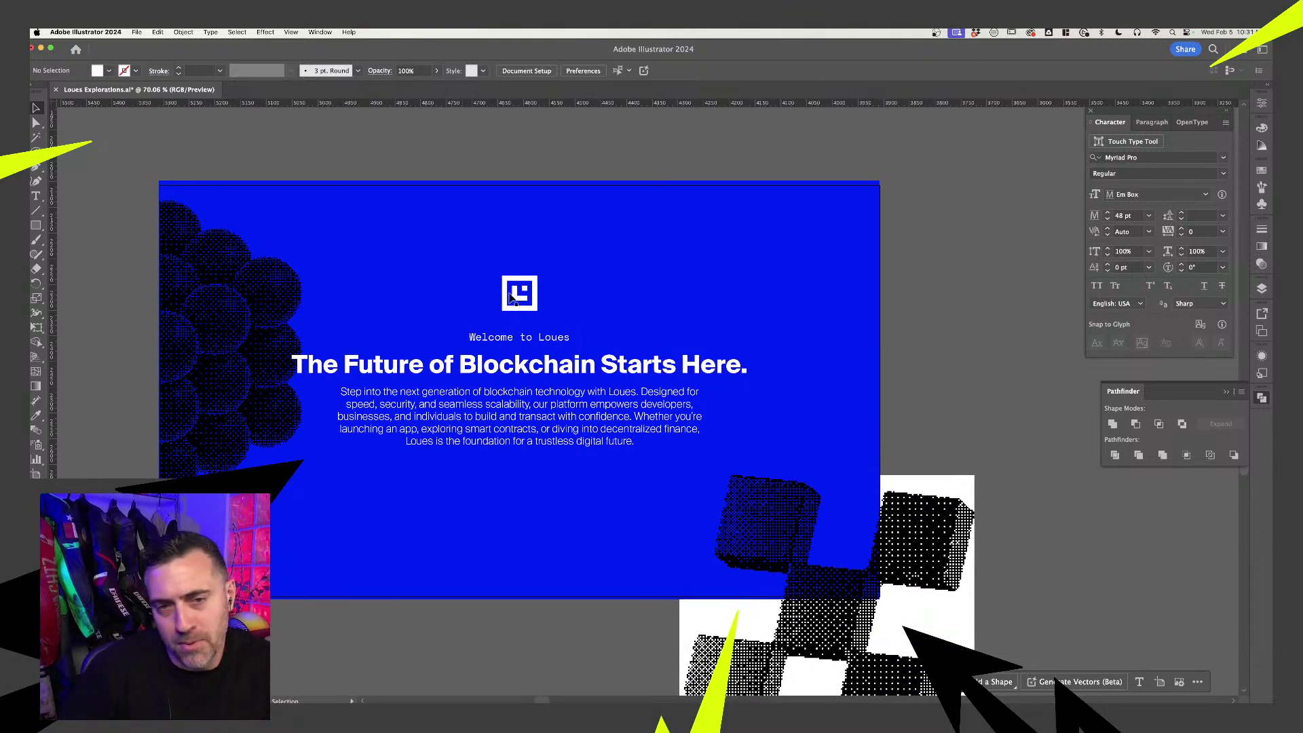
{"action": "left_click", "coordinate": [466, 291]}
{"action": "double_click", "coordinate": [517, 298]}
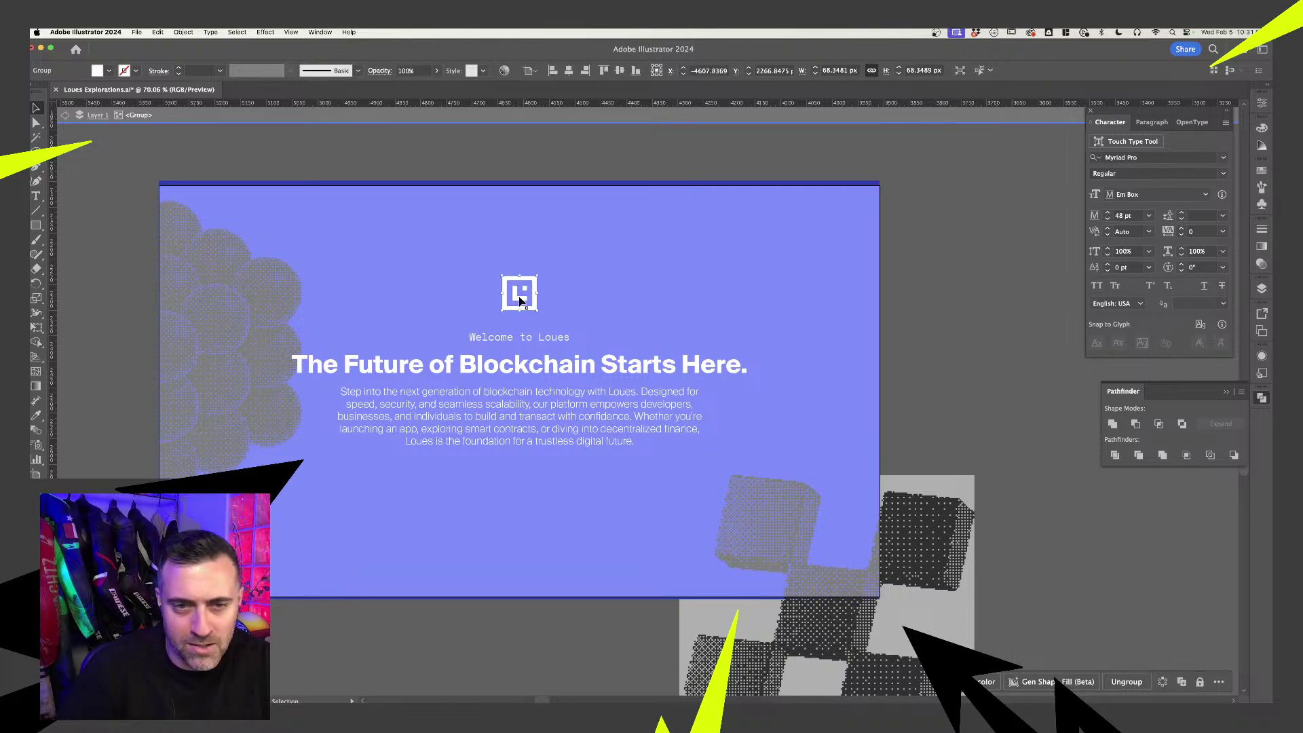
{"action": "left_click_drag", "start_coordinate": [517, 299], "coordinate": [519, 305]}
{"action": "left_click", "coordinate": [771, 308]}
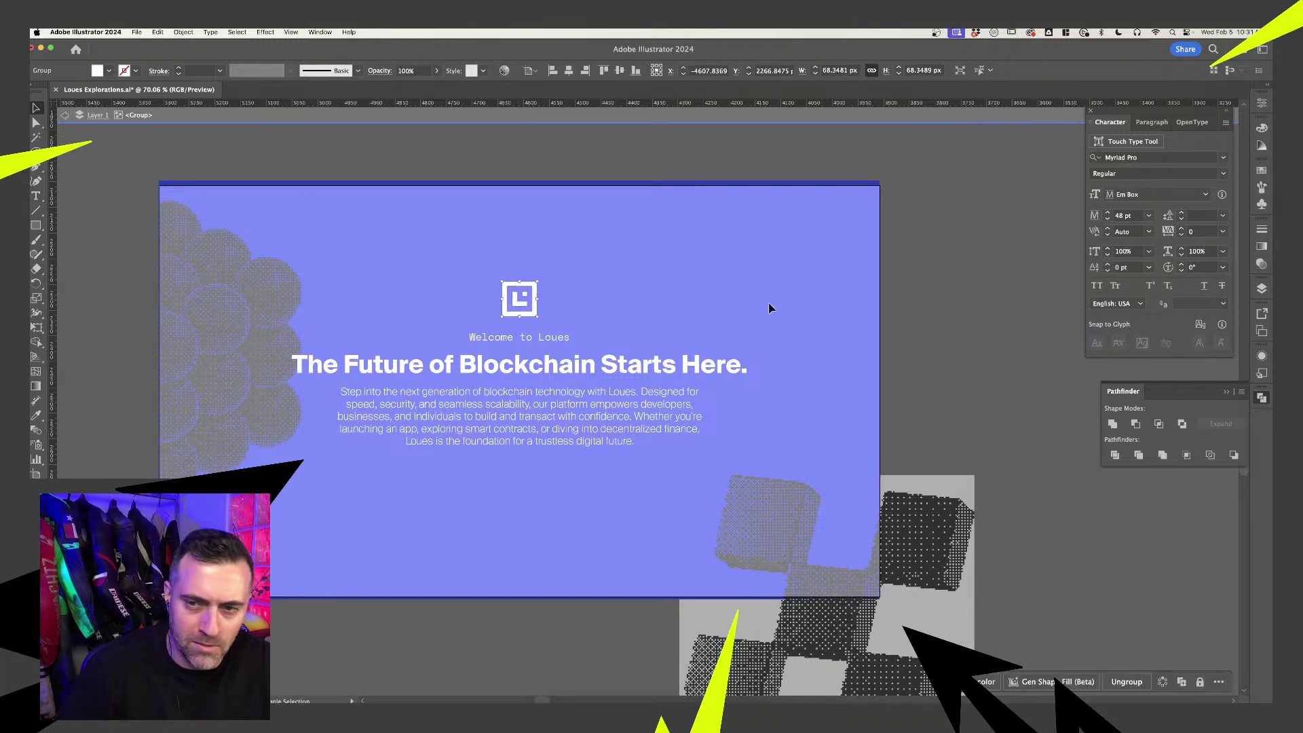
{"action": "double_click", "coordinate": [930, 279]}
- Nudge the body paragraph slightly down from the headline inside the text group and leave group editing
{"action": "left_click", "coordinate": [510, 429]}
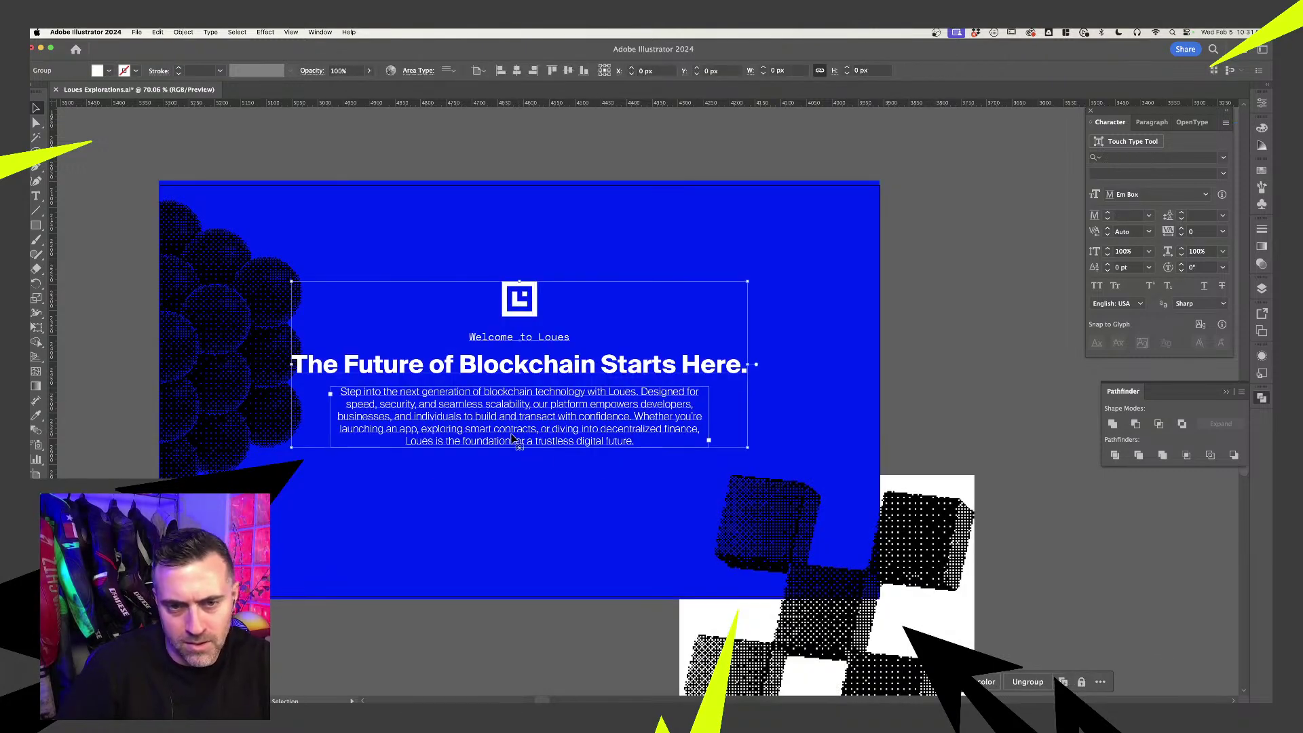
{"action": "double_click", "coordinate": [551, 440]}
{"action": "double_click", "coordinate": [556, 439]}
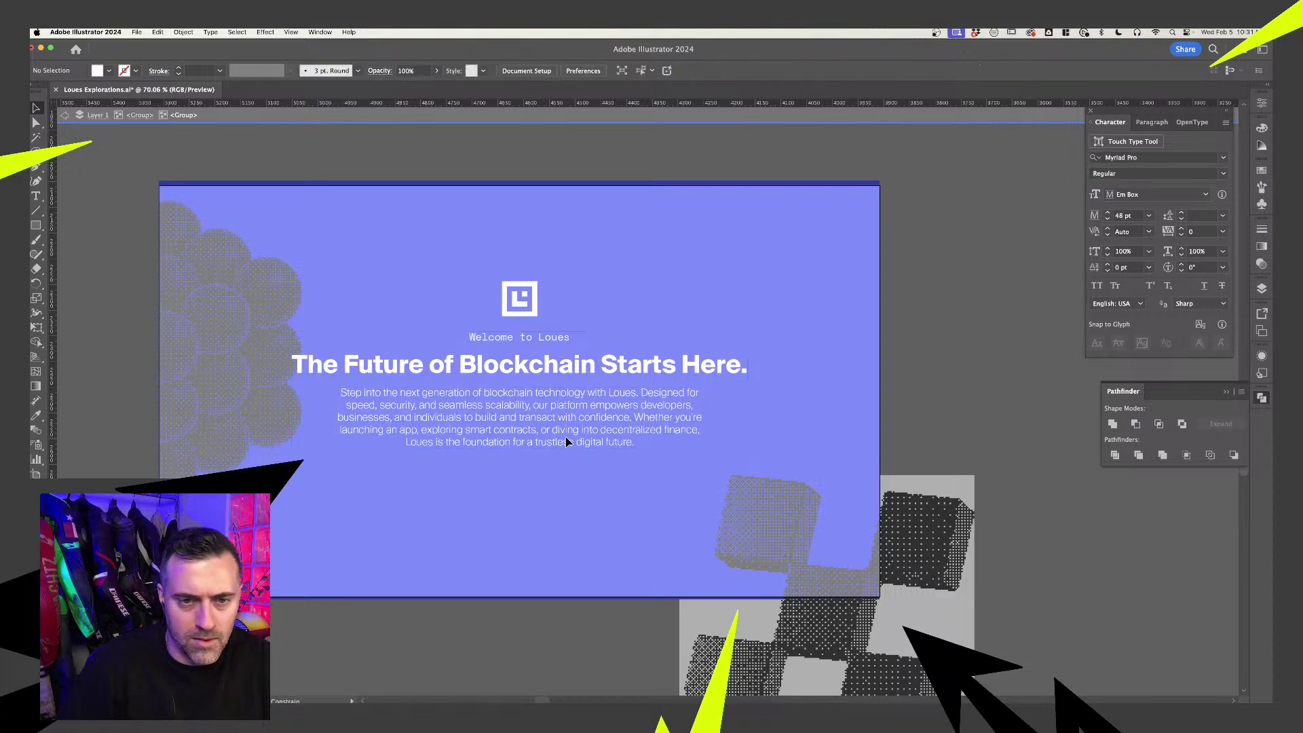
{"action": "double_click", "coordinate": [988, 366]}
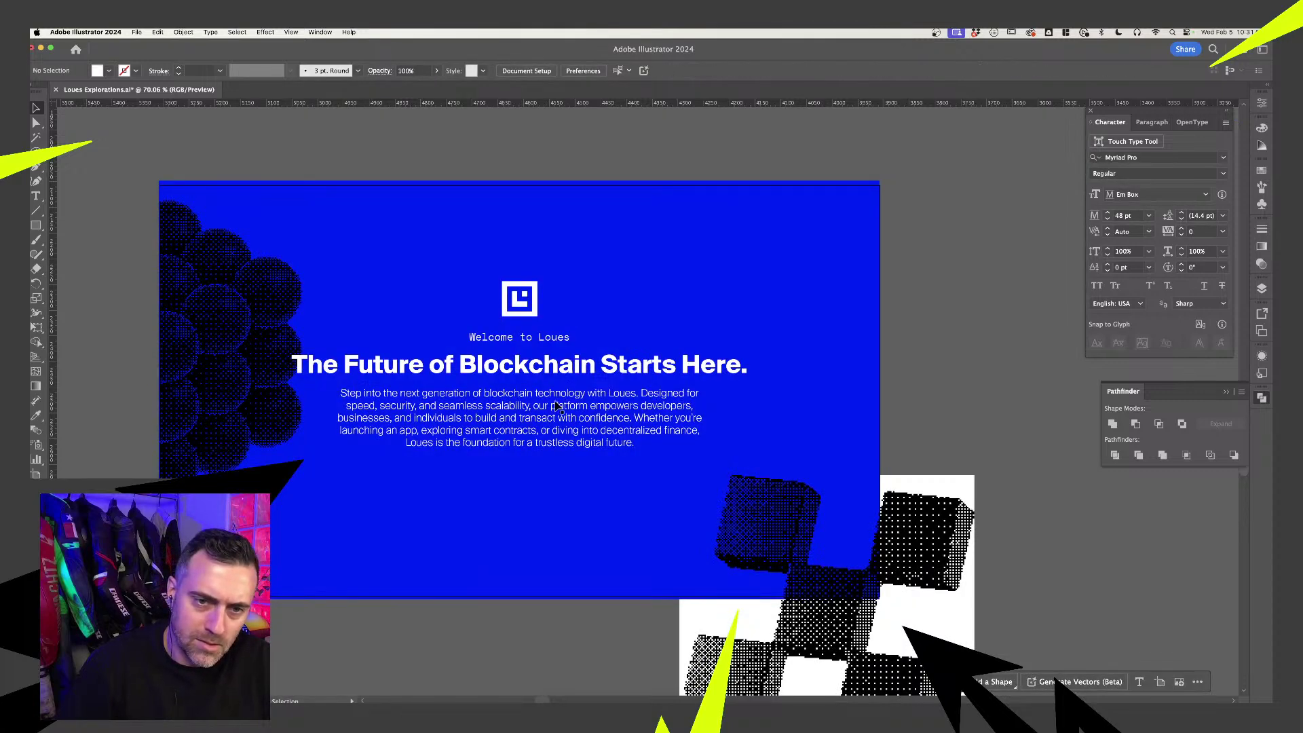
- Examine the blue banner's overall composition and the spacing of its logo and text, at a distance and close up
{"action": "left_click", "coordinate": [939, 337]}
{"action": "scroll", "coordinate": [938, 336], "scroll_direction": "down", "scroll_amount": 3}
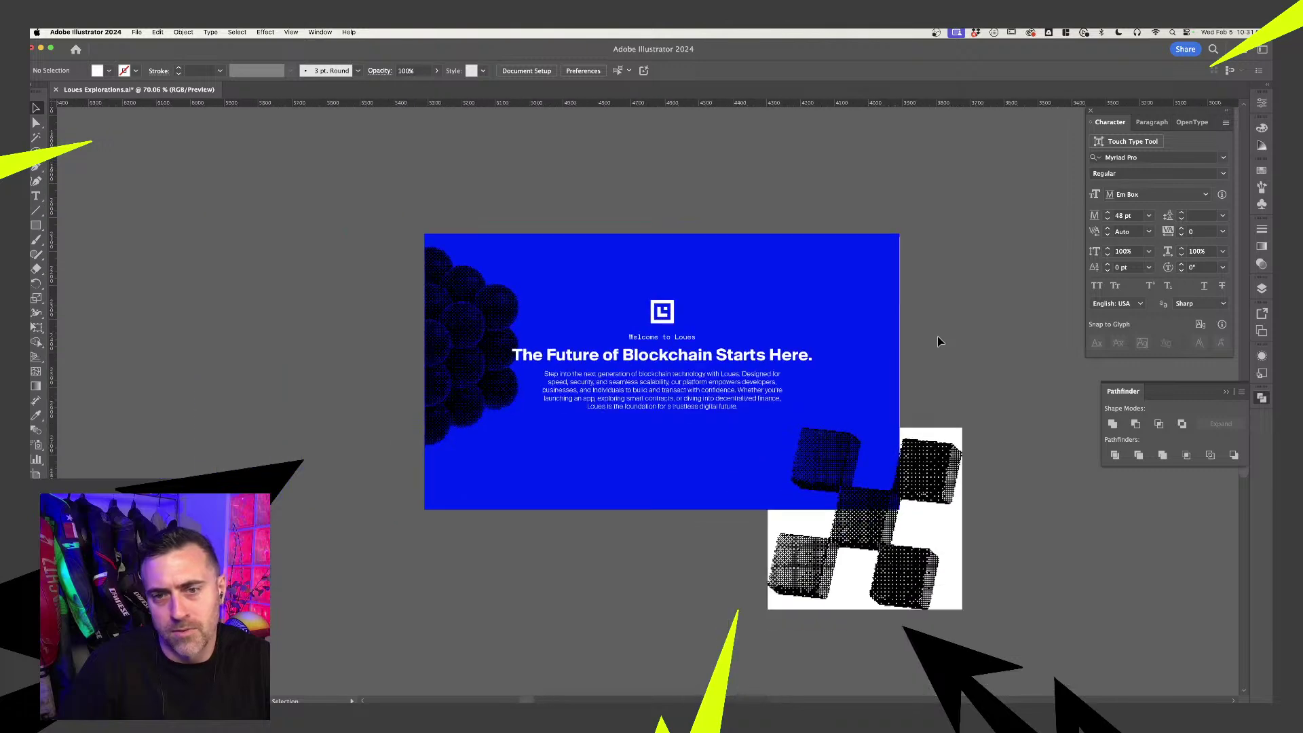
{"action": "scroll", "coordinate": [314, 480], "scroll_direction": "right", "scroll_amount": 3}
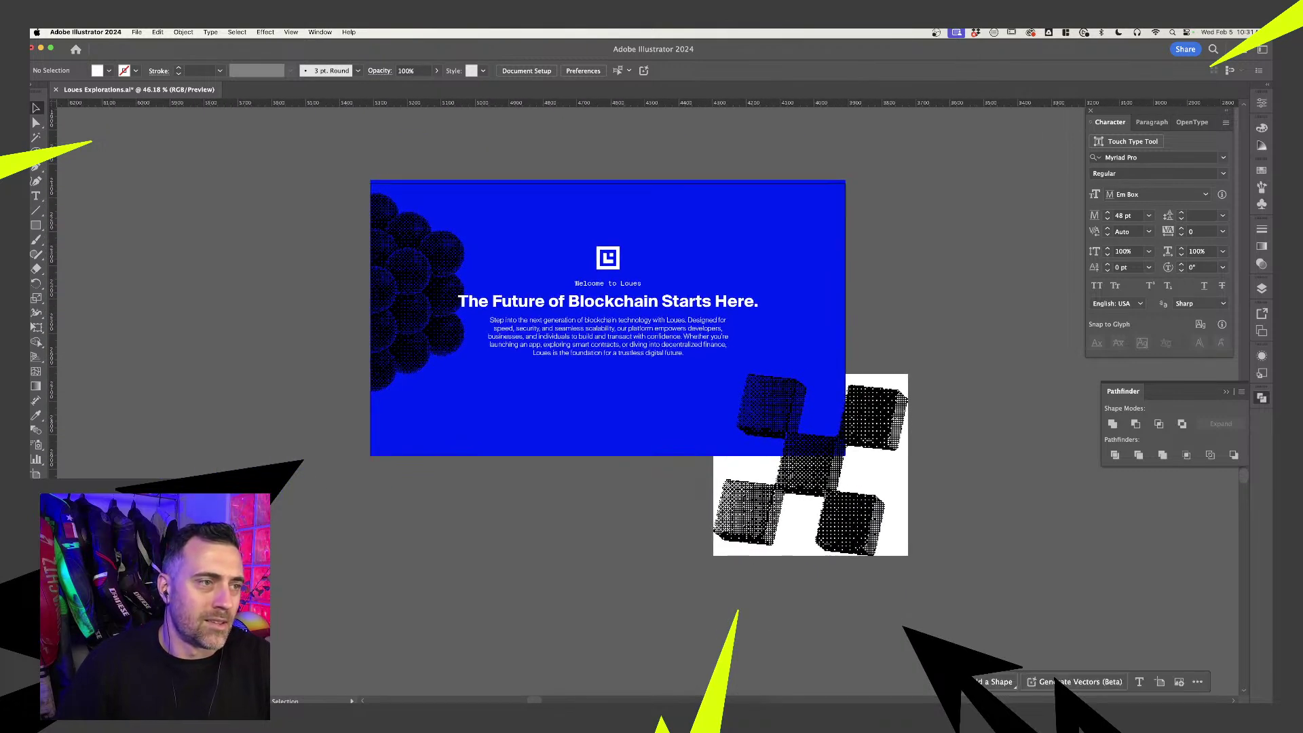
{"action": "scroll", "coordinate": [572, 387], "scroll_direction": "up", "scroll_amount": 3}
{"action": "left_click", "coordinate": [629, 302]}
{"action": "scroll", "coordinate": [630, 302], "scroll_direction": "up", "scroll_amount": 1}
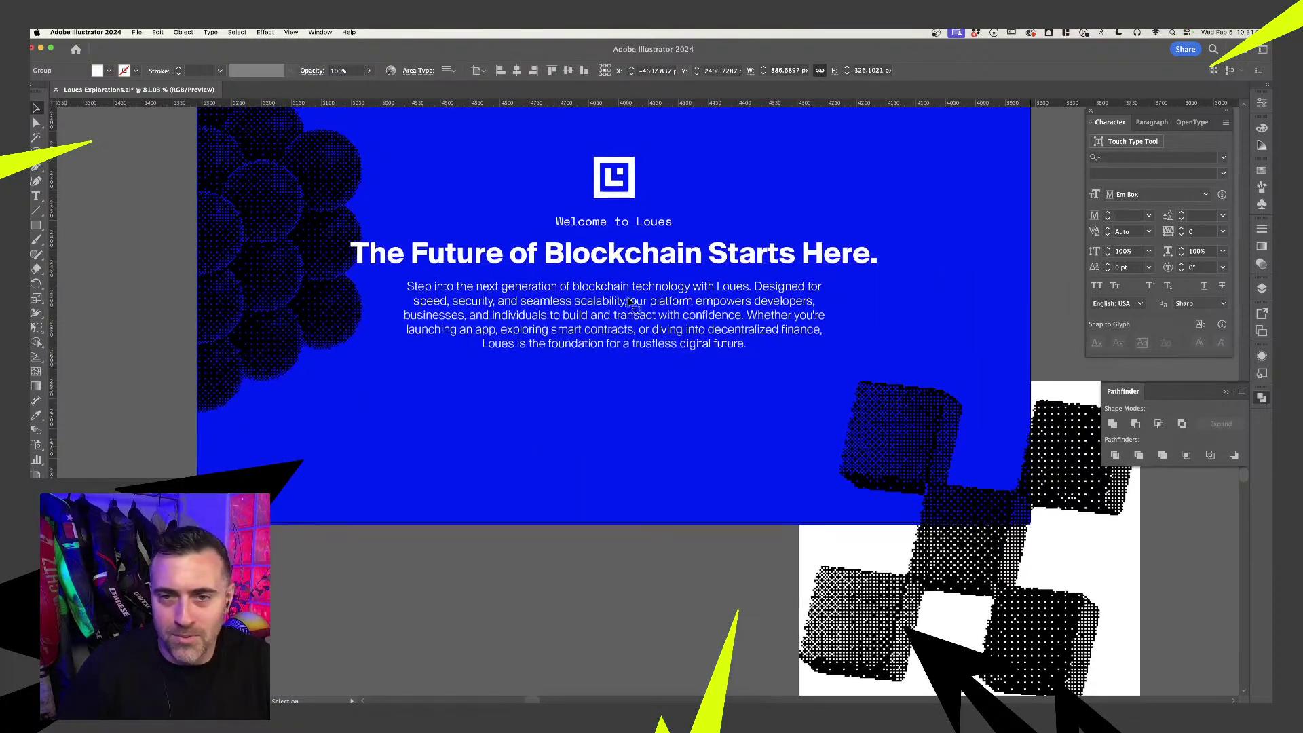
{"action": "left_click", "coordinate": [564, 561]}
{"action": "scroll", "coordinate": [563, 561], "scroll_direction": "up", "scroll_amount": 2}
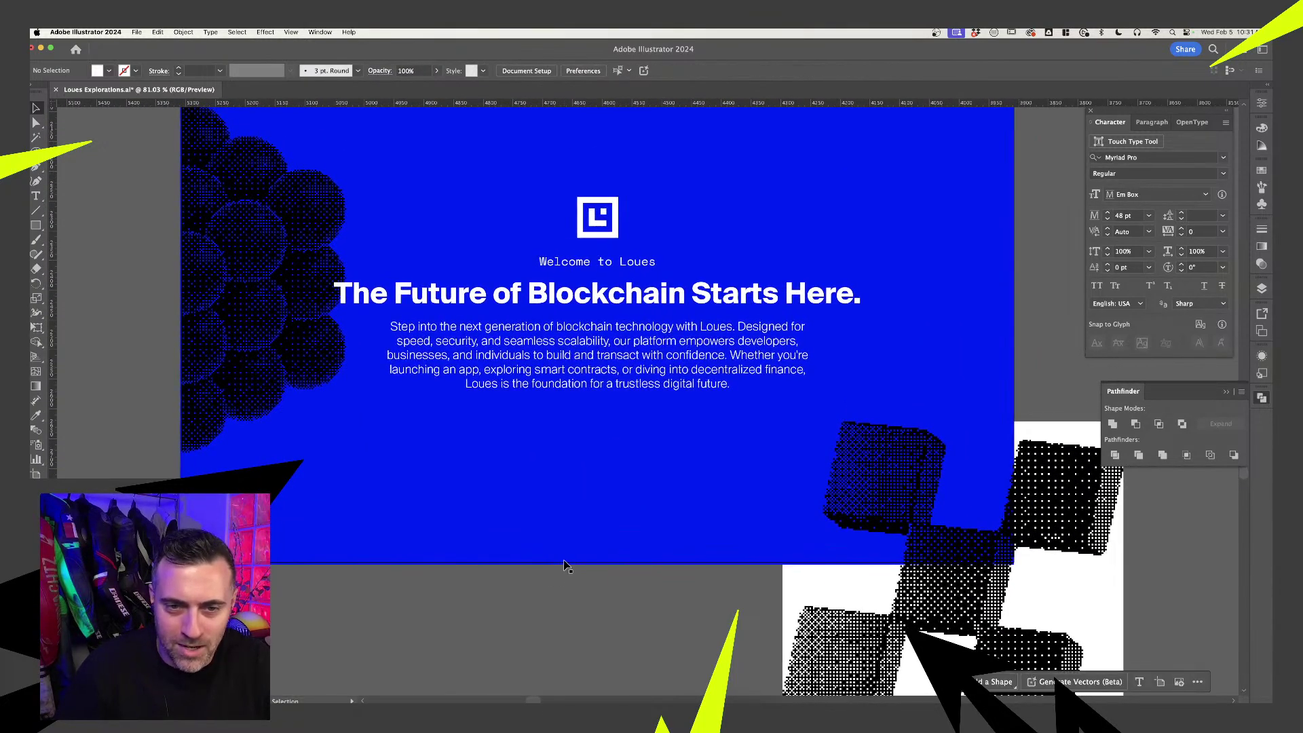
- Change "trustless" to "trust" in the body paragraph's last line, and leave text and group editing
{"action": "scroll", "coordinate": [546, 336], "scroll_direction": "up", "scroll_amount": 4}
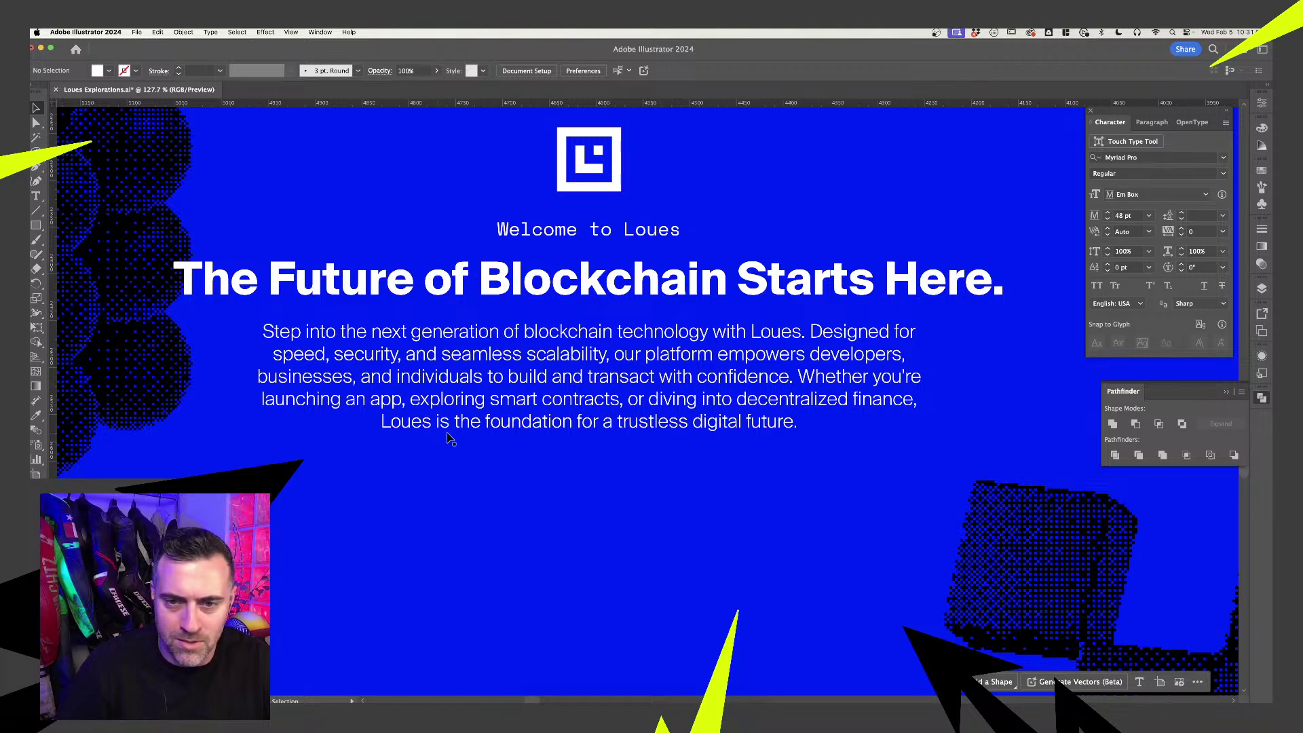
{"action": "double_click", "coordinate": [644, 430]}
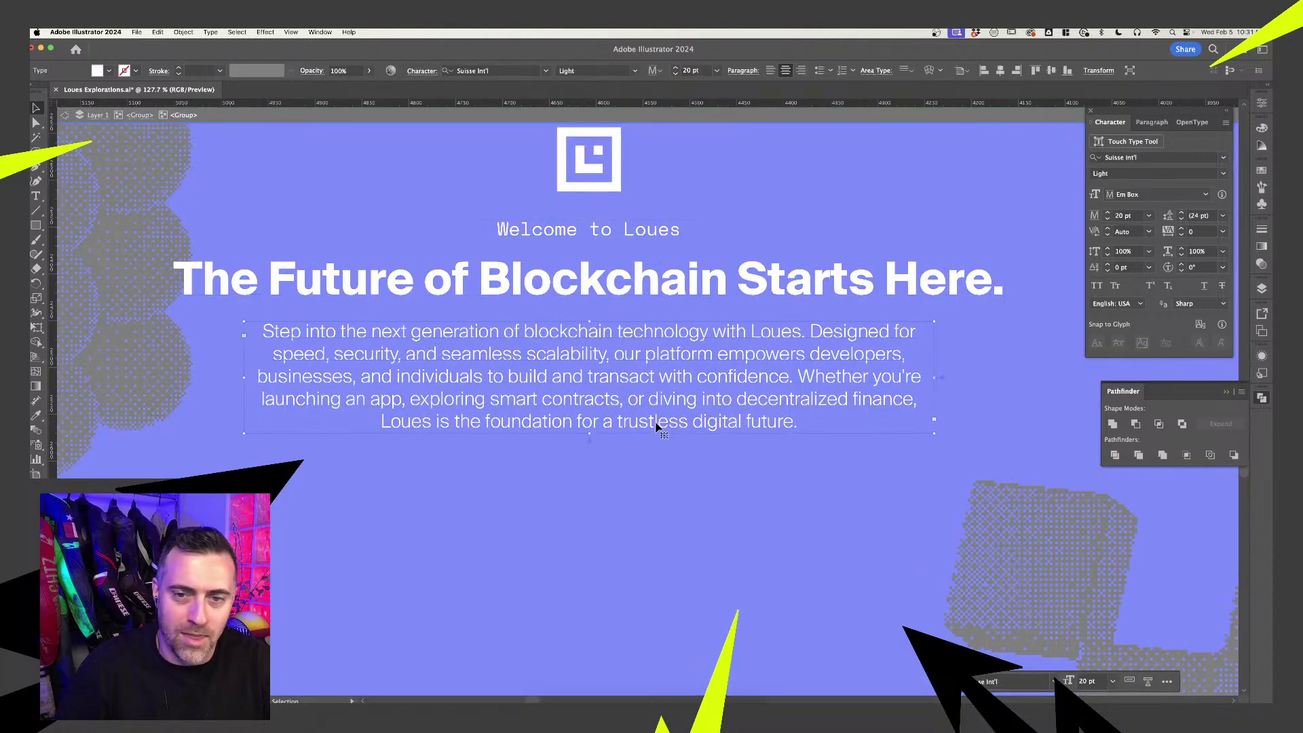
{"action": "triple_click", "coordinate": [655, 425]}
{"action": "left_click", "coordinate": [682, 421]}
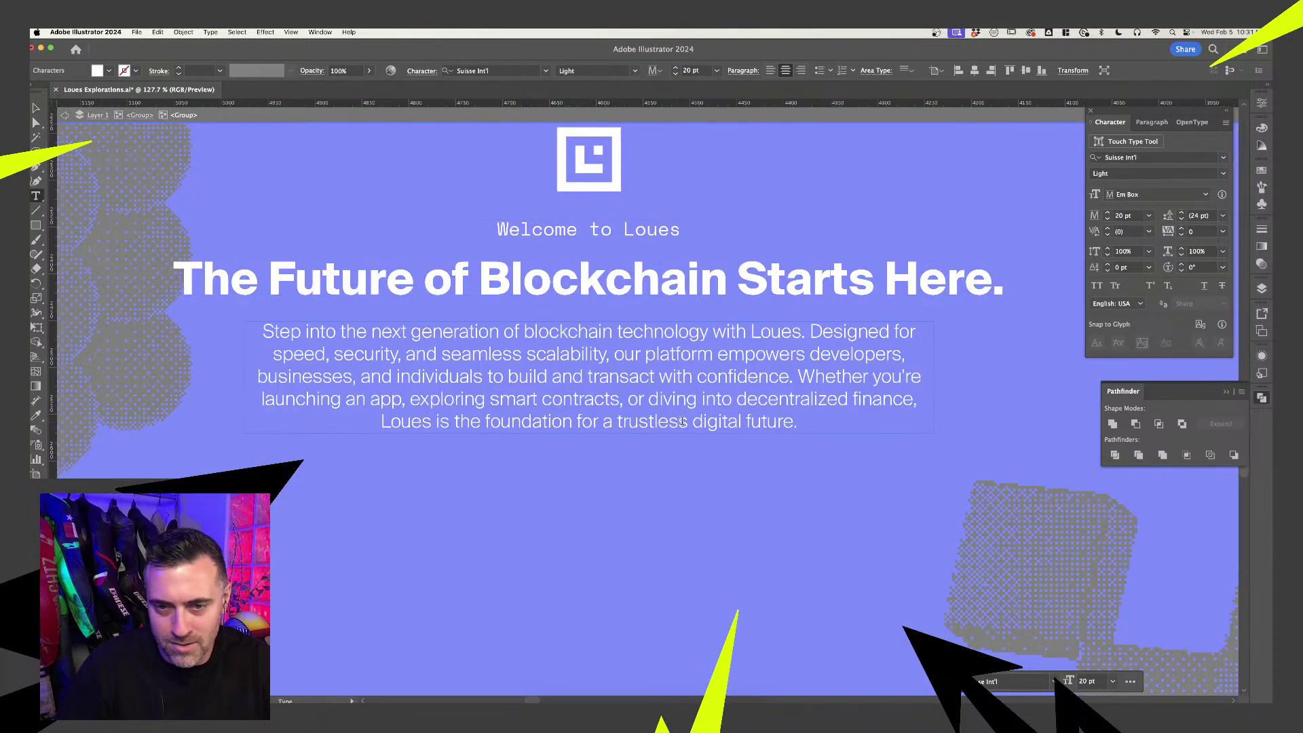
{"action": "left_click_drag", "start_coordinate": [688, 421], "coordinate": [652, 419]}
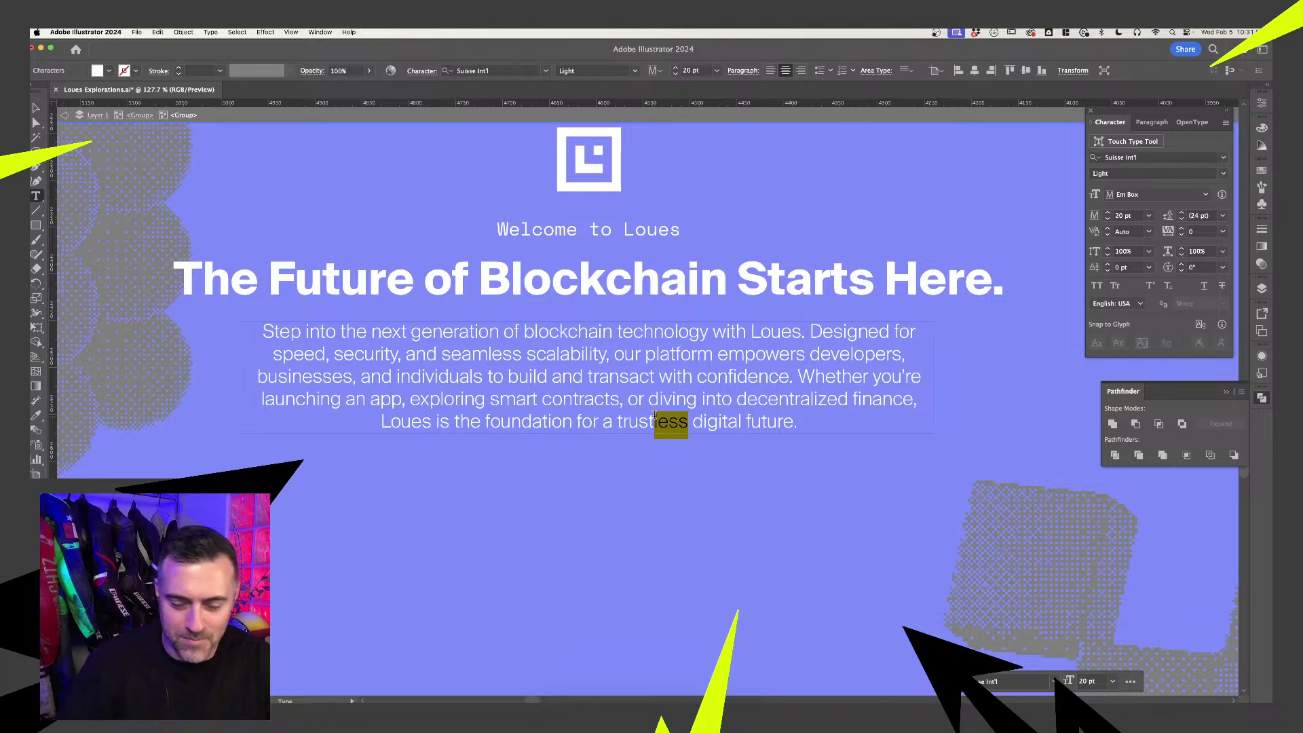
{"action": "key", "text": "BackSpace"}
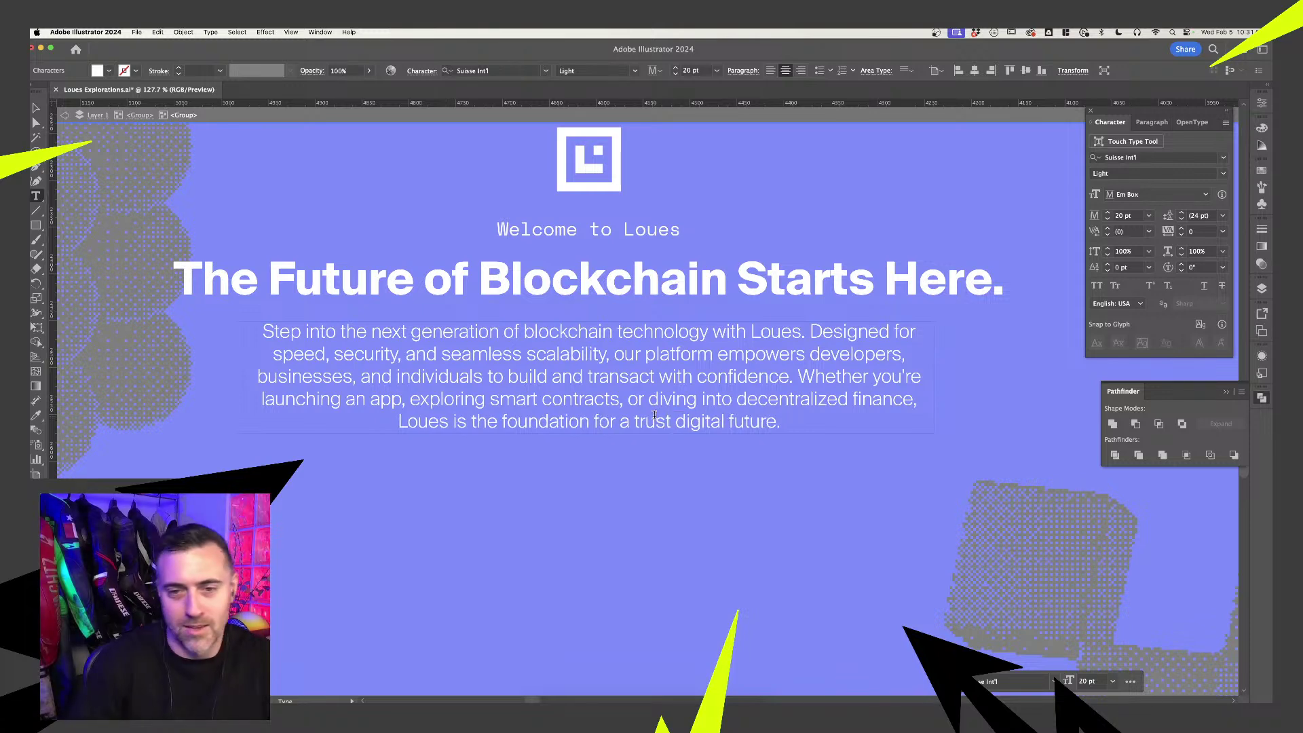
{"action": "left_click", "coordinate": [36, 108]}
{"action": "double_click", "coordinate": [258, 188]}
{"action": "scroll", "coordinate": [263, 187], "scroll_direction": "down", "scroll_amount": 5}
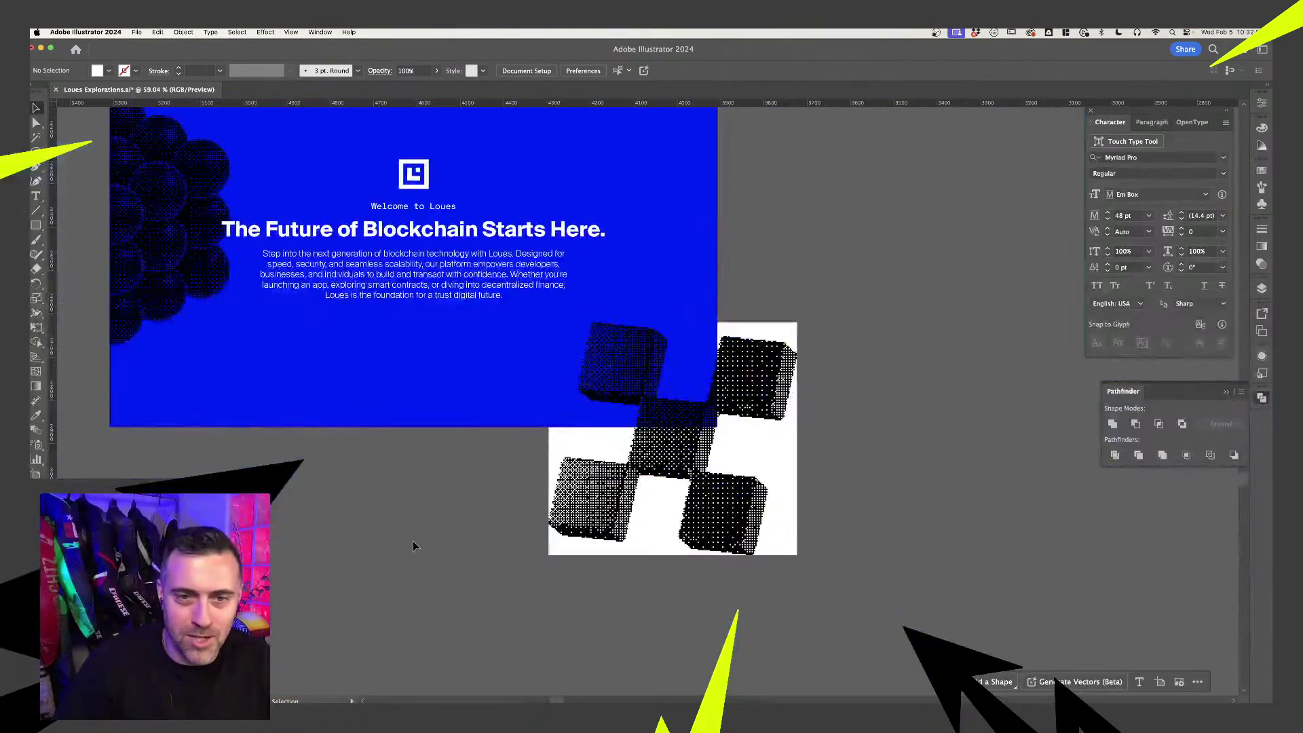
{"action": "scroll", "coordinate": [413, 540], "scroll_direction": "up", "scroll_amount": 3}
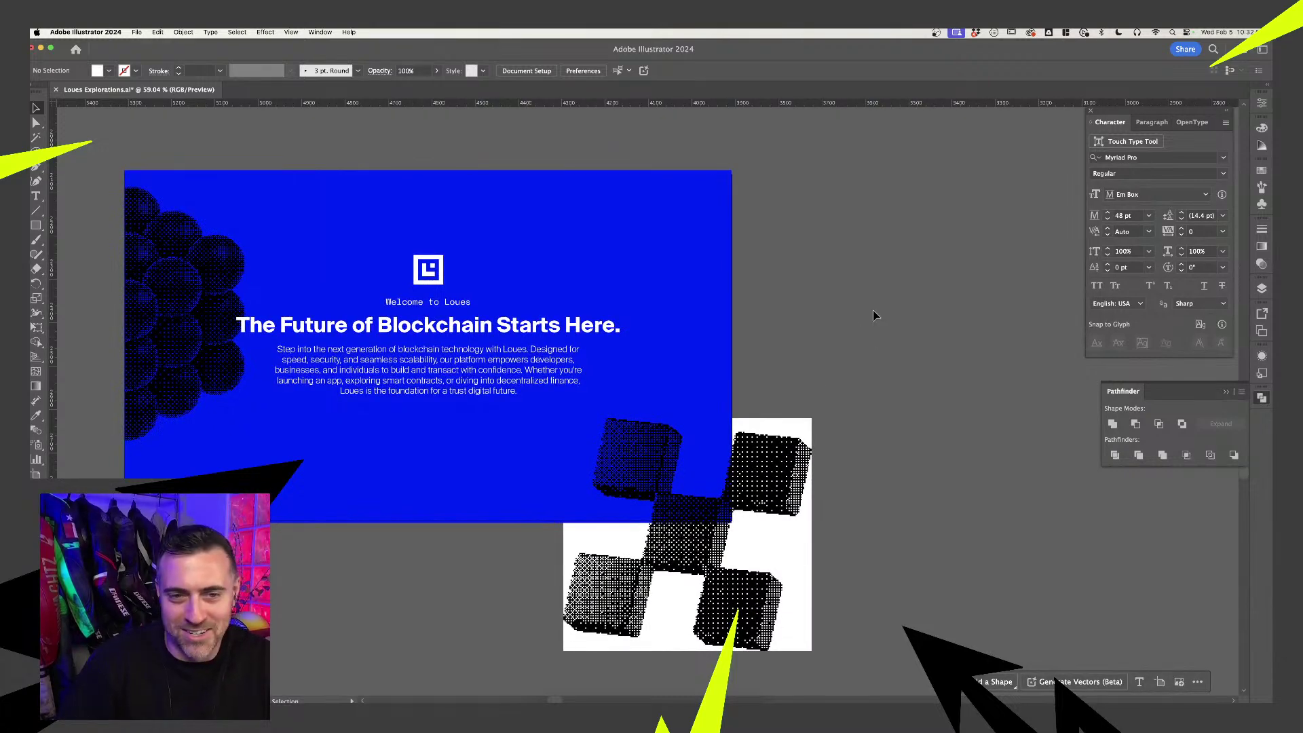
{"action": "scroll", "coordinate": [871, 311], "scroll_direction": "down", "scroll_amount": 2}
{"action": "left_click", "coordinate": [711, 288]}
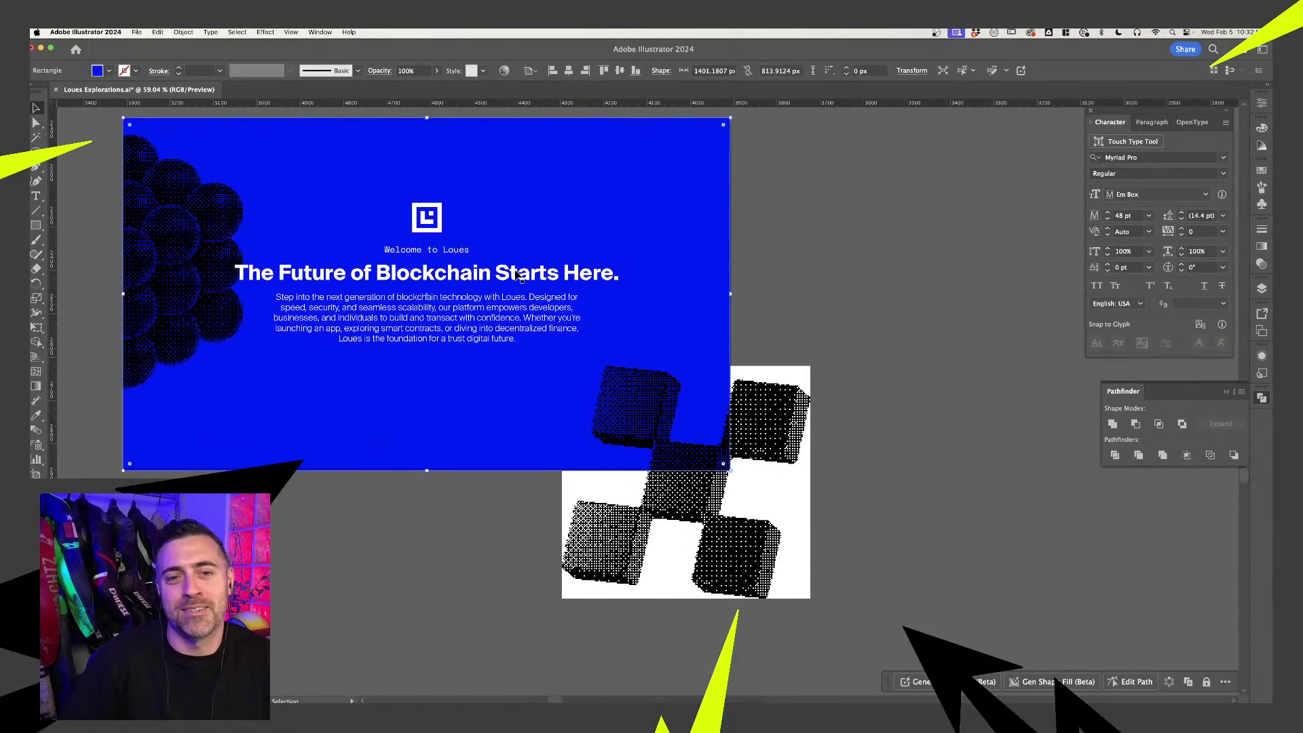
{"action": "left_click", "coordinate": [823, 281]}
{"action": "scroll", "coordinate": [823, 281], "scroll_direction": "down", "scroll_amount": 2}
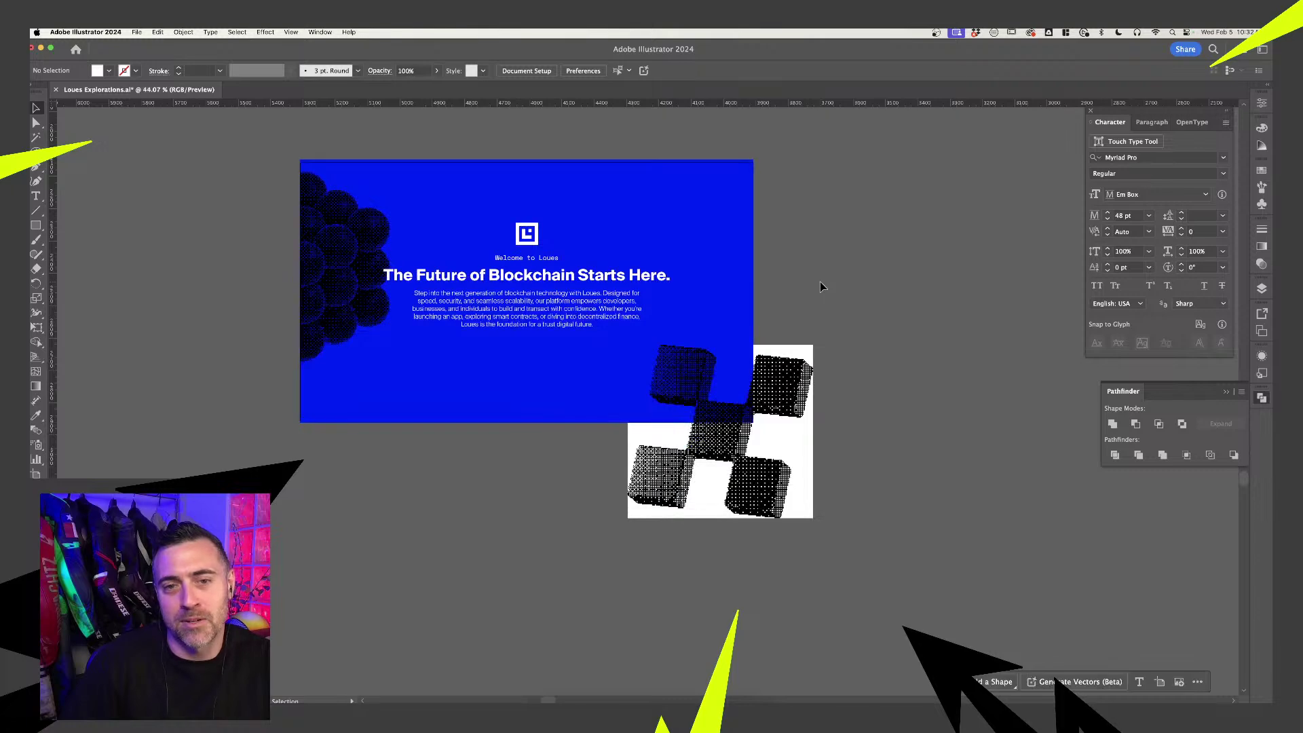
{"action": "scroll", "coordinate": [816, 282], "scroll_direction": "down", "scroll_amount": 2}
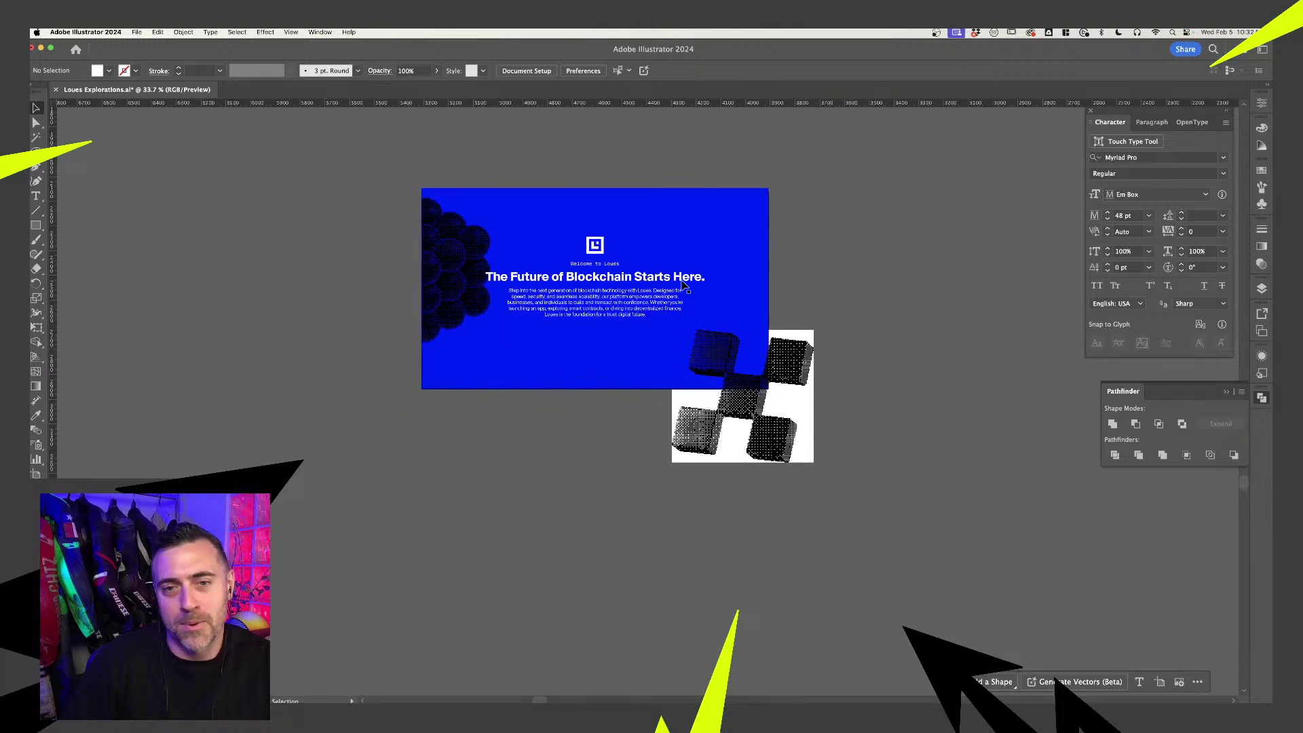
- Bring the "Activity from all Loues Networks" statistics text over to the banner, scale it down to about a third and place it right of the banner
{"action": "scroll", "coordinate": [870, 285], "scroll_direction": "down", "scroll_amount": 3}
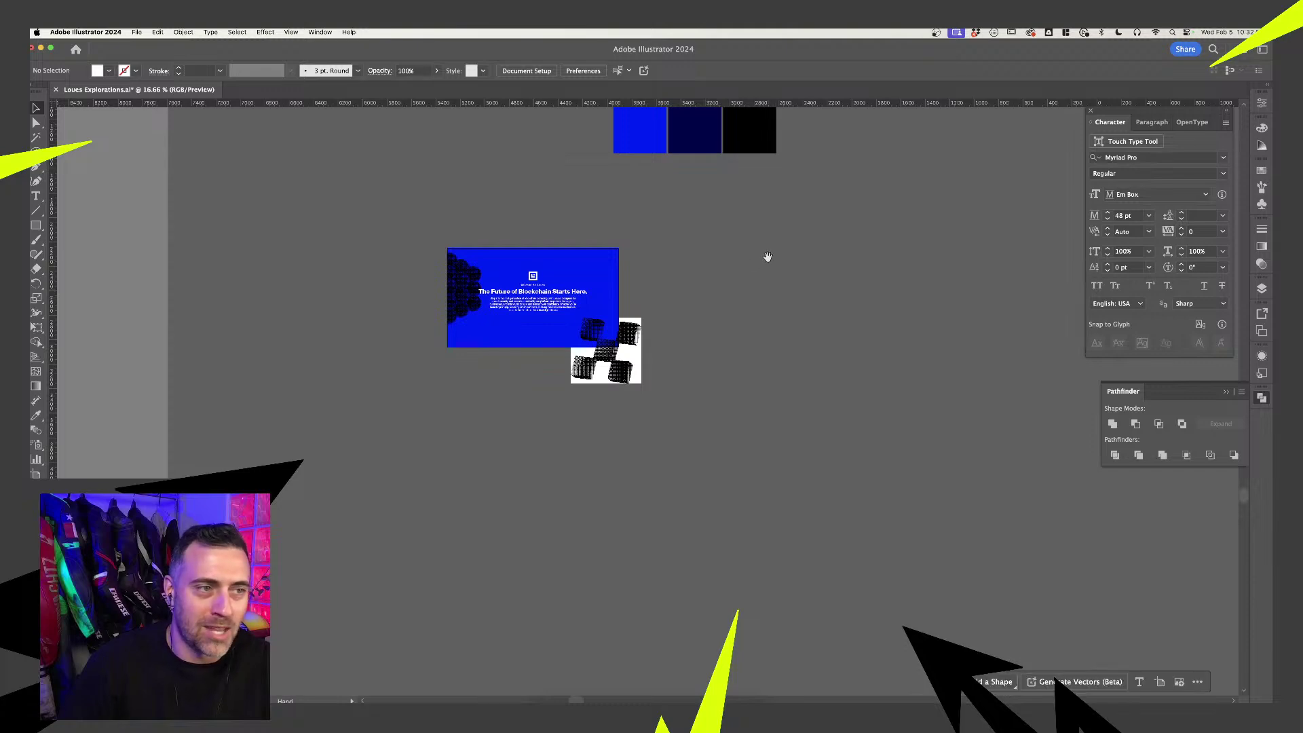
{"action": "left_click_drag", "start_coordinate": [767, 257], "coordinate": [530, 255]}
{"action": "scroll", "coordinate": [530, 256], "scroll_direction": "right", "scroll_amount": 14}
{"action": "scroll", "coordinate": [529, 255], "scroll_direction": "up", "scroll_amount": 3}
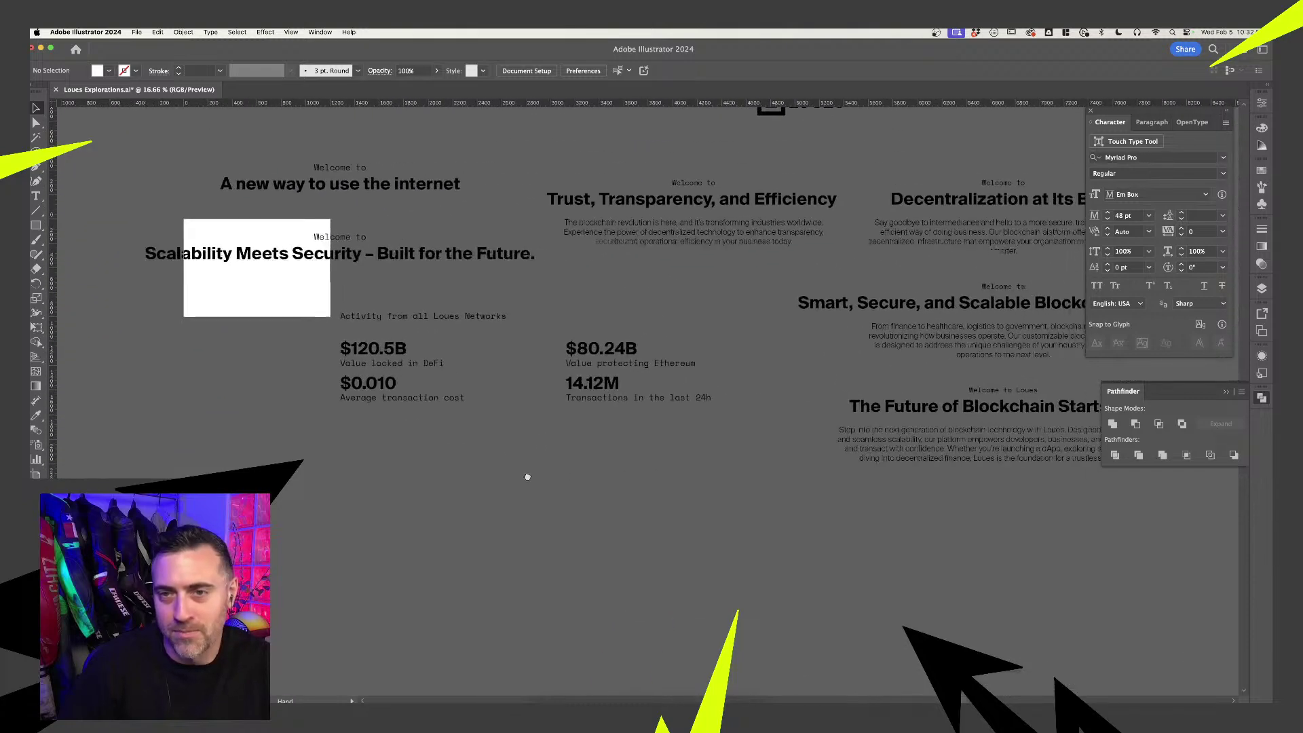
{"action": "left_click_drag", "start_coordinate": [531, 499], "coordinate": [645, 538]}
{"action": "scroll", "coordinate": [326, 460], "scroll_direction": "up", "scroll_amount": 2}
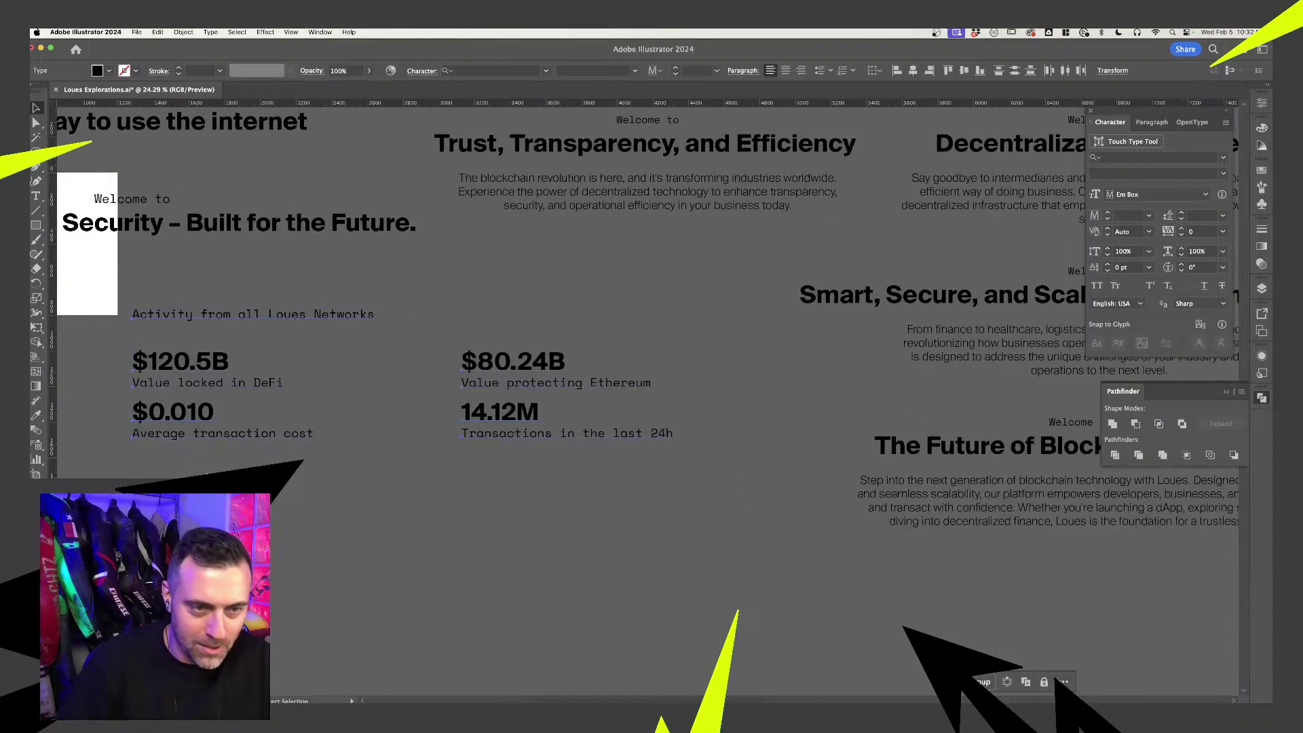
{"action": "left_click_drag", "start_coordinate": [254, 497], "coordinate": [587, 500]}
{"action": "scroll", "coordinate": [587, 500], "scroll_direction": "left", "scroll_amount": 15}
{"action": "scroll", "coordinate": [468, 506], "scroll_direction": "down", "scroll_amount": 5}
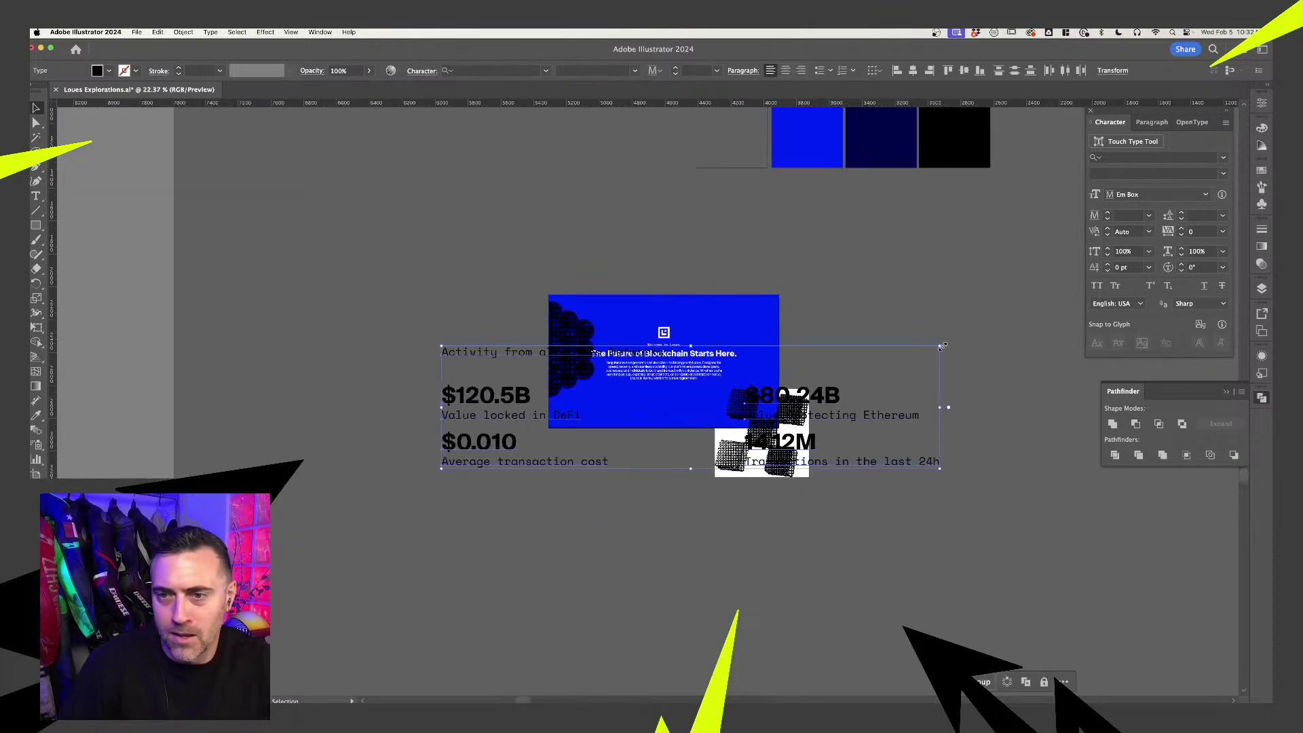
{"action": "left_click_drag", "start_coordinate": [942, 348], "coordinate": [773, 377]}
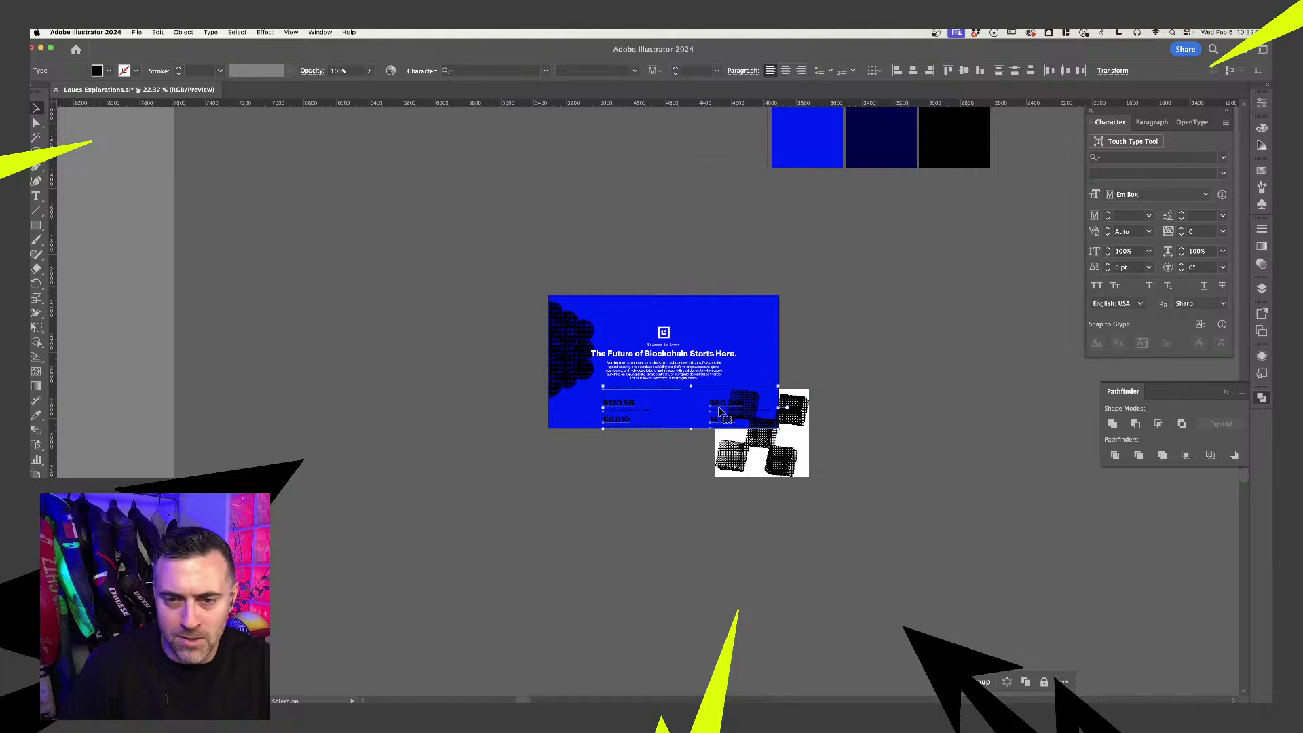
{"action": "left_click_drag", "start_coordinate": [704, 410], "coordinate": [972, 335]}
- Extend Artboard 2 downward below the blue banner to about twice its height
{"action": "left_click", "coordinate": [658, 426]}
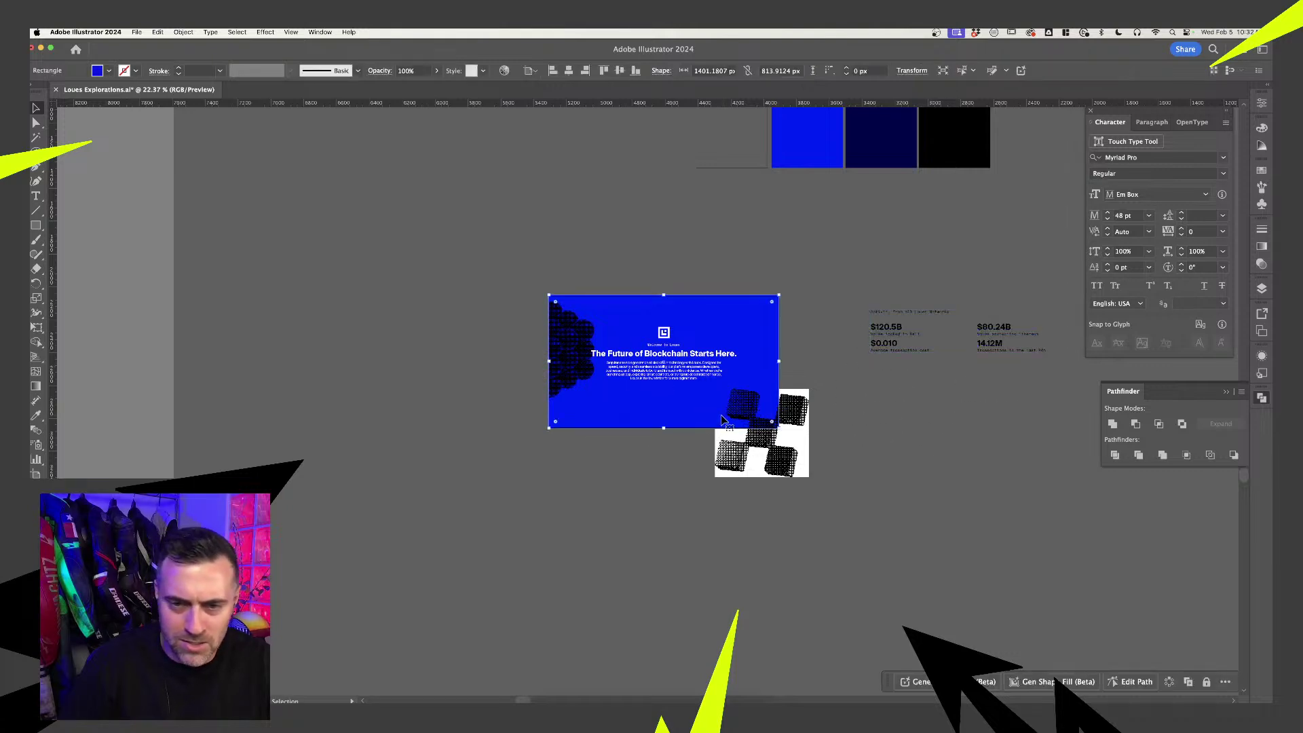
{"action": "key", "text": "shift+o"}
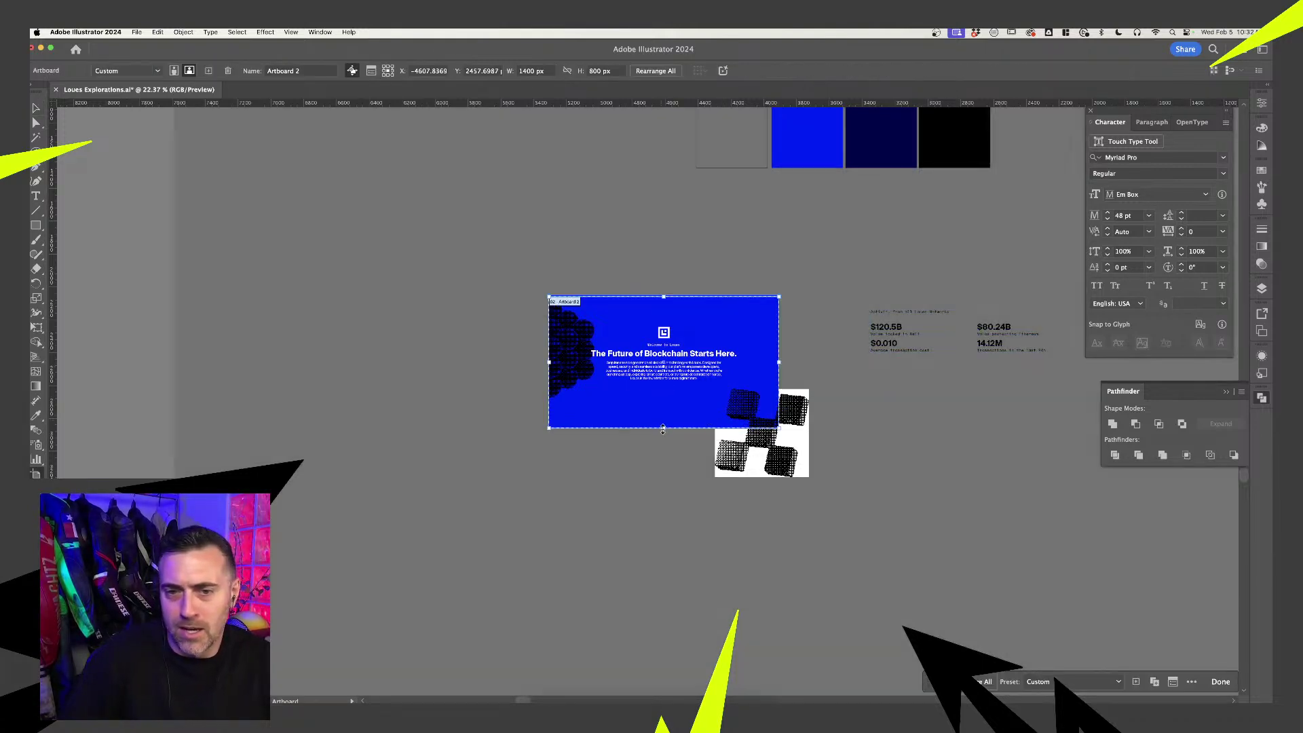
{"action": "left_click_drag", "start_coordinate": [663, 429], "coordinate": [676, 560]}
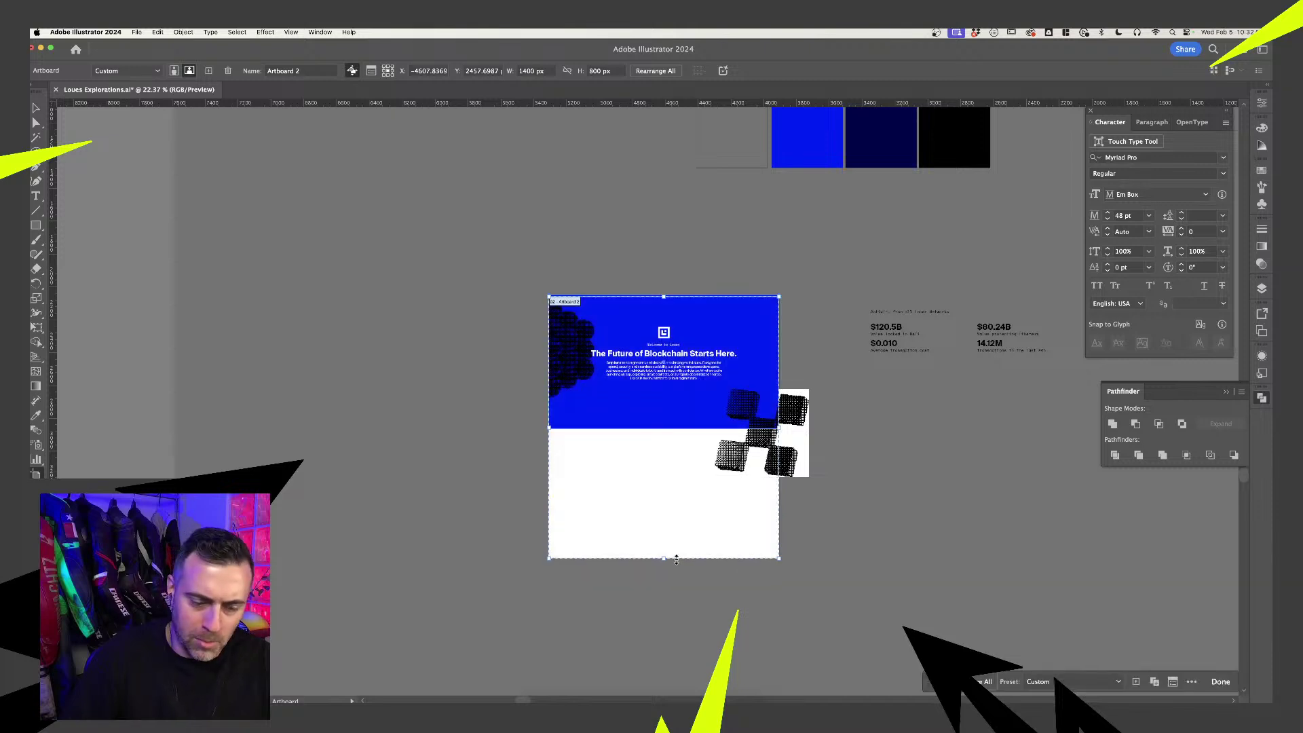
- Extend the blue background rectangle downward so it covers the full height of the lengthened artboard
{"action": "key", "text": "v"}
{"action": "scroll", "coordinate": [769, 417], "scroll_direction": "up", "scroll_amount": 5}
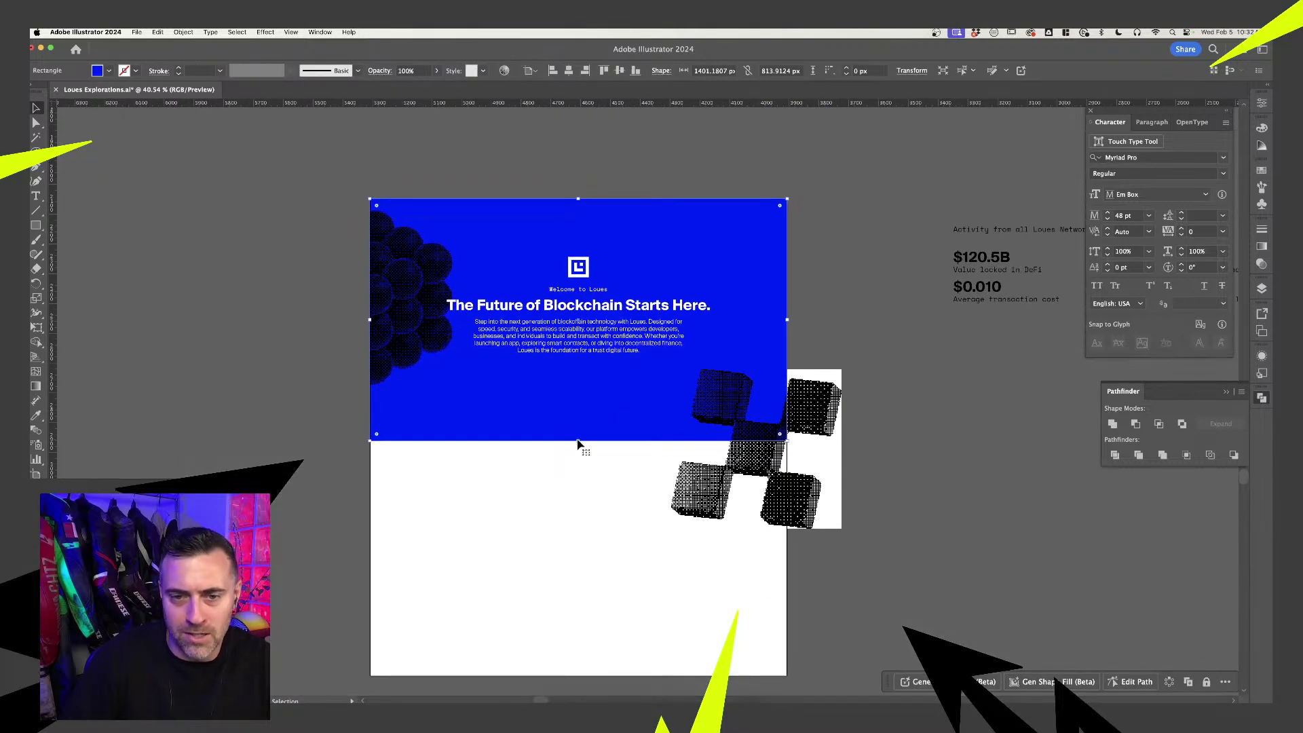
{"action": "left_click_drag", "start_coordinate": [577, 441], "coordinate": [589, 679]}
{"action": "left_click", "coordinate": [928, 567]}
{"action": "scroll", "coordinate": [881, 455], "scroll_direction": "up", "scroll_amount": 2}
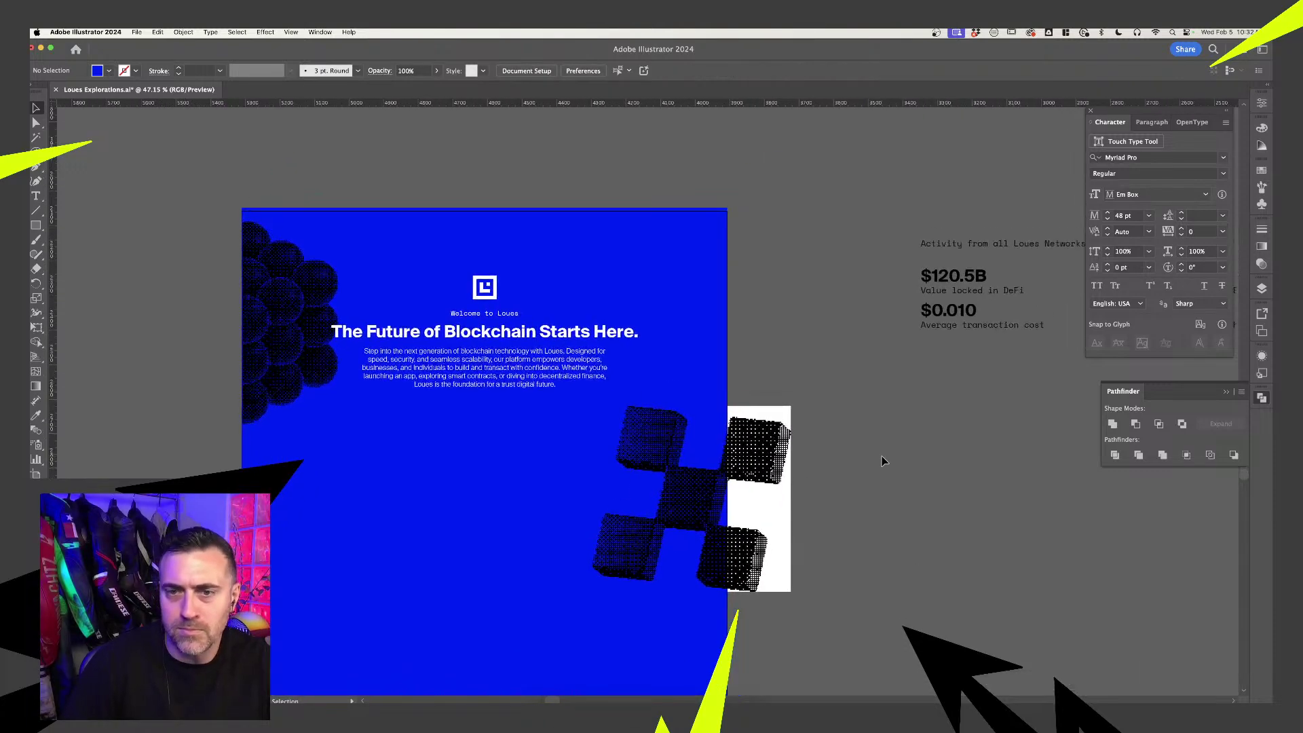
- Copy the "Activity from all Loues Networks" text onto the blue area below the paragraph, apply the headline's text style to it, and centre it horizontally
{"action": "scroll", "coordinate": [910, 247], "scroll_direction": "down", "scroll_amount": 1}
{"action": "left_click_drag", "start_coordinate": [943, 254], "coordinate": [446, 442]}
{"action": "key", "text": "i"}
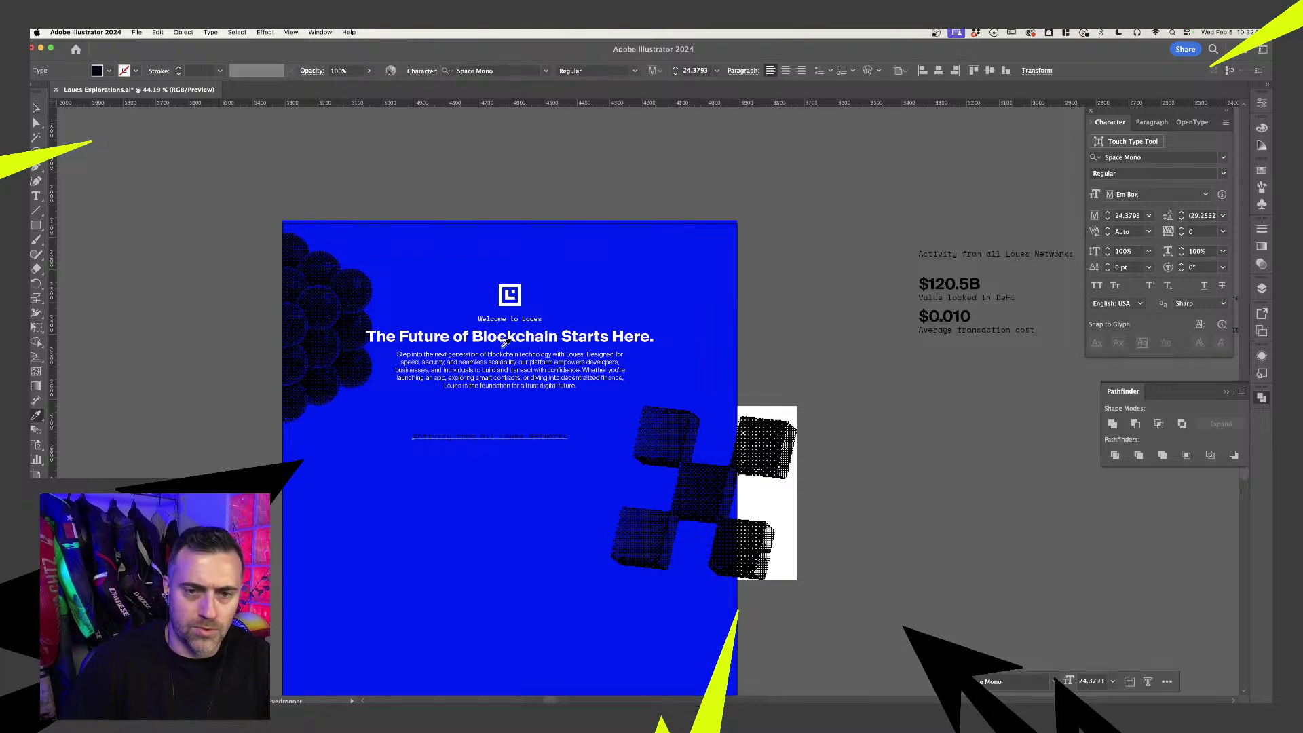
{"action": "left_click", "coordinate": [509, 334]}
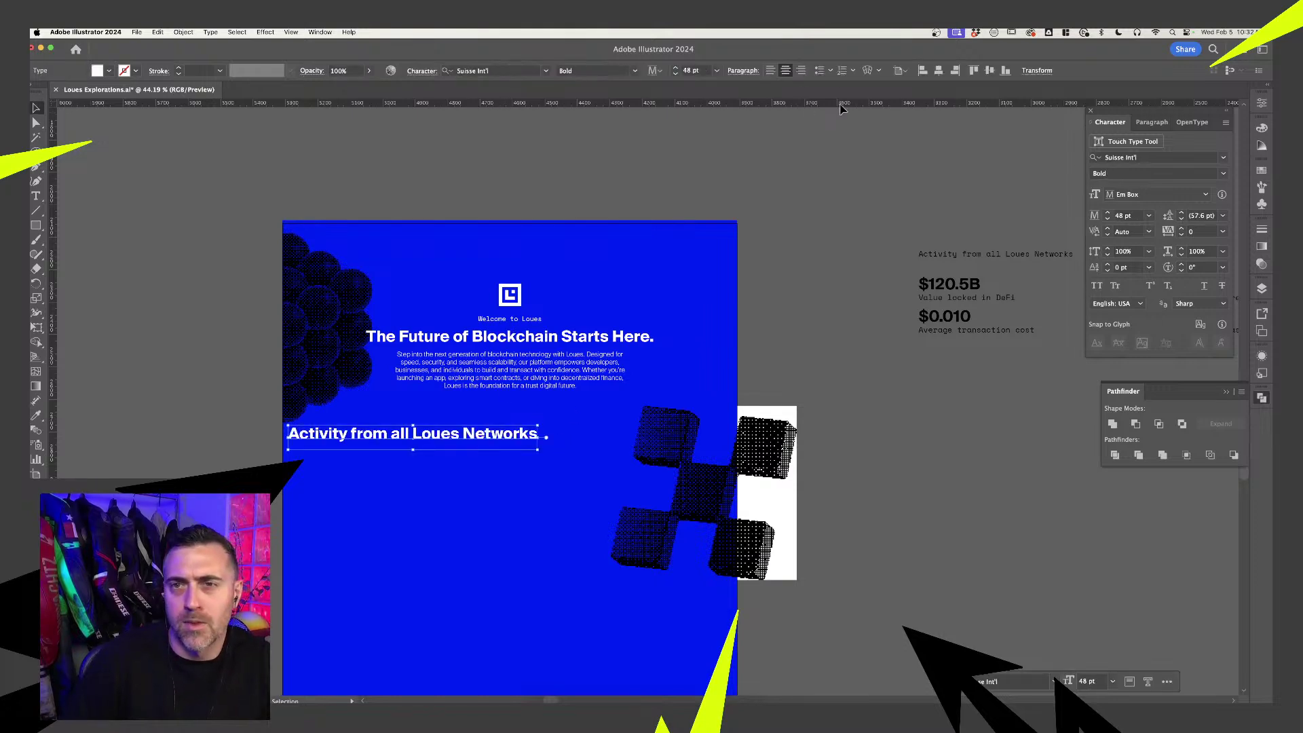
{"action": "left_click", "coordinate": [939, 70]}
{"action": "left_click", "coordinate": [848, 282]}
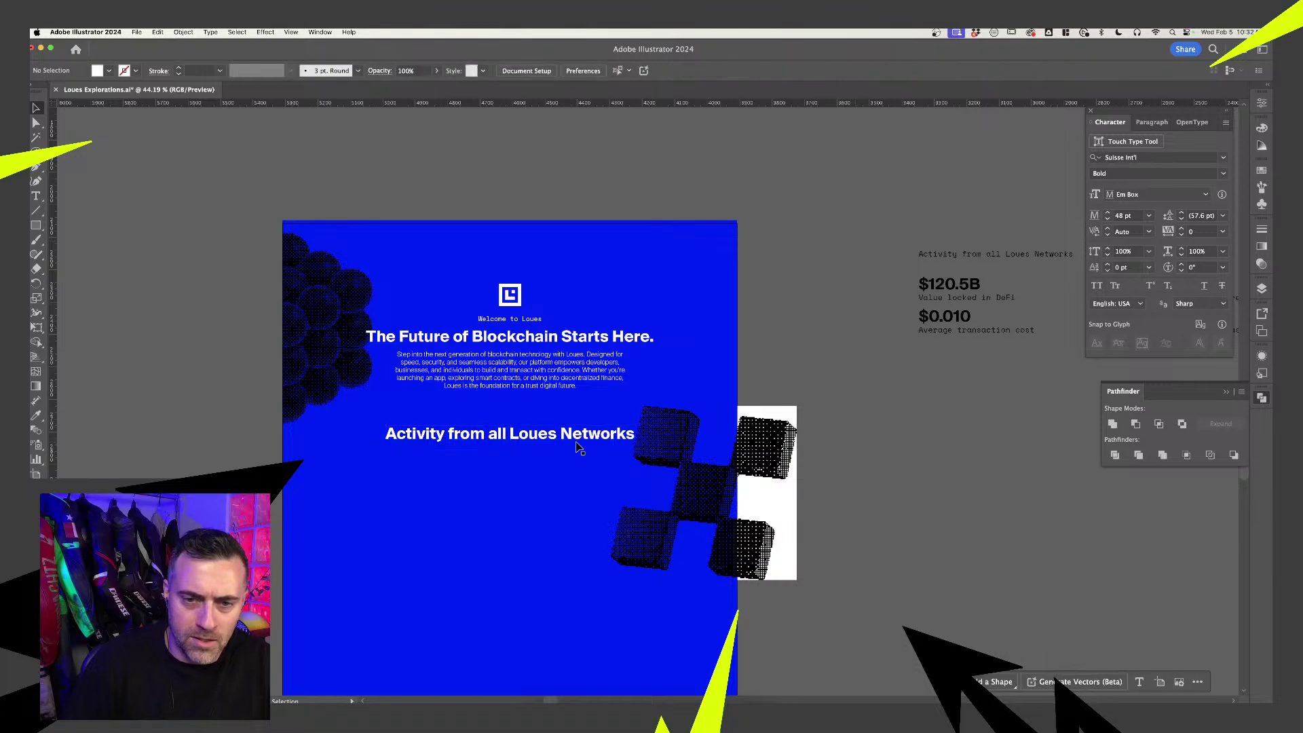
- Set the font size of the headline "The Future of Blockchain Starts Here." to 44 pt and leave group editing
{"action": "left_click", "coordinate": [581, 446]}
{"action": "double_click", "coordinate": [604, 341]}
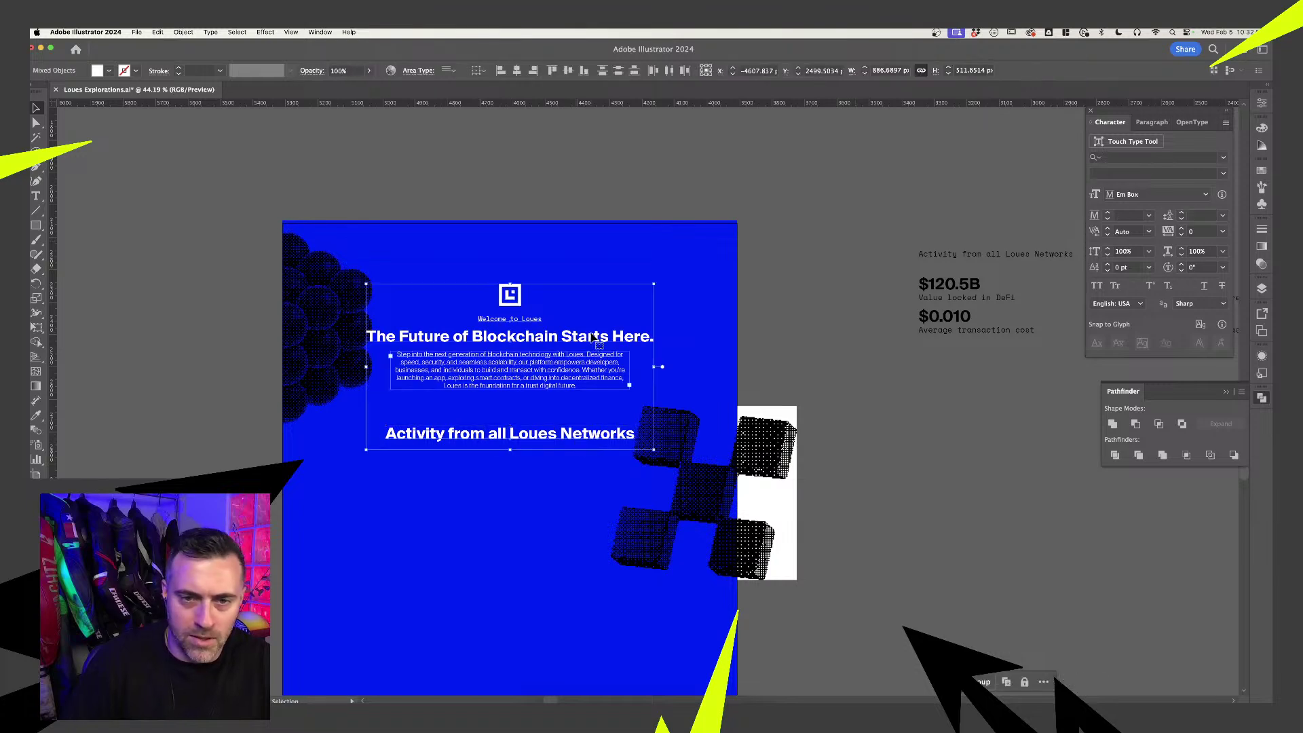
{"action": "left_click", "coordinate": [604, 339]}
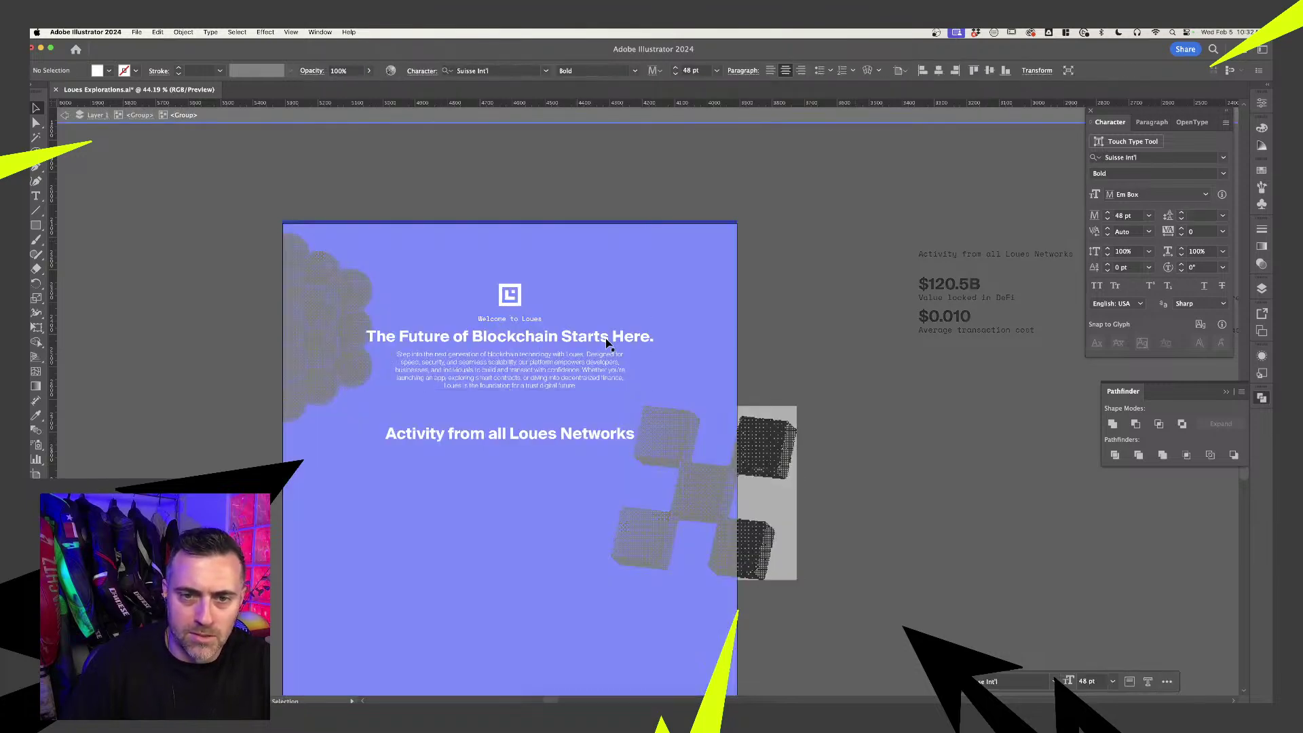
{"action": "left_click", "coordinate": [677, 75]}
{"action": "left_click", "coordinate": [677, 75]}
{"action": "left_click", "coordinate": [677, 75]}
{"action": "left_click", "coordinate": [677, 74]}
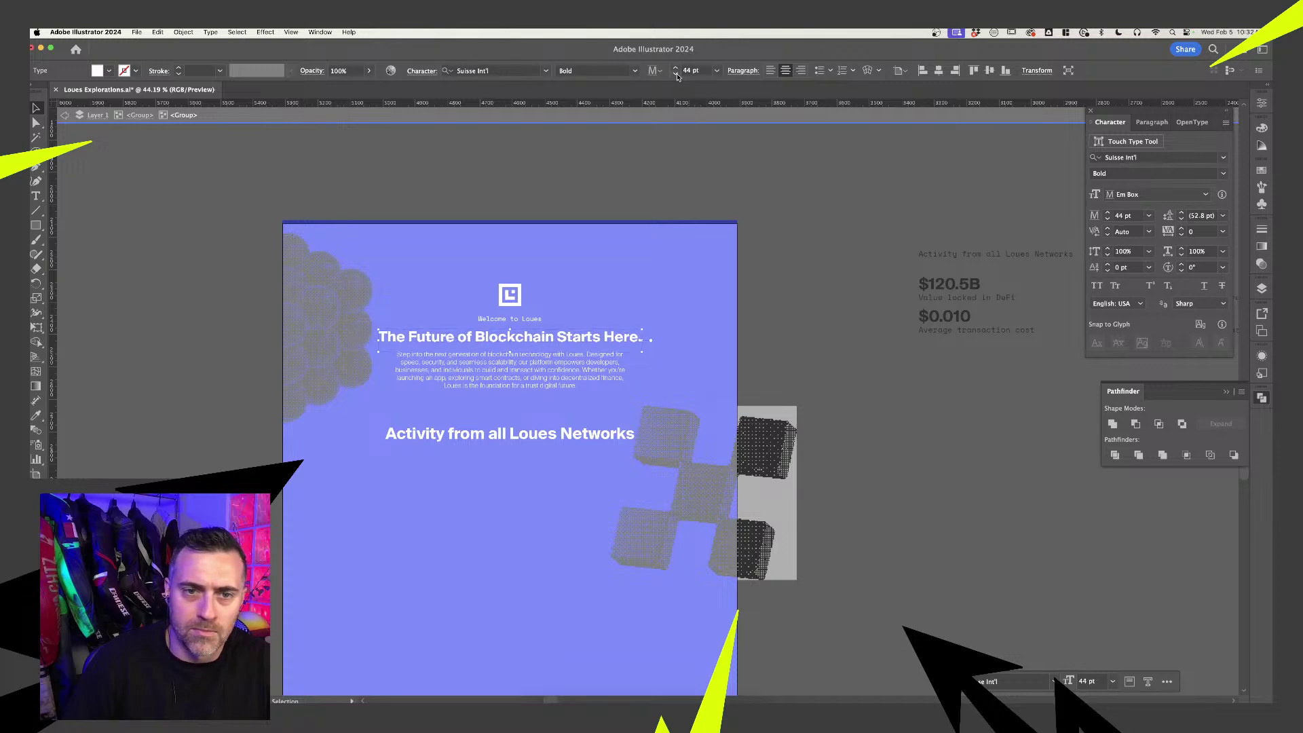
{"action": "double_click", "coordinate": [767, 366]}
- Set the font size of the "Activity from all Loues Networks" heading to 44 pt
{"action": "left_click", "coordinate": [568, 438]}
{"action": "double_click", "coordinate": [567, 437]}
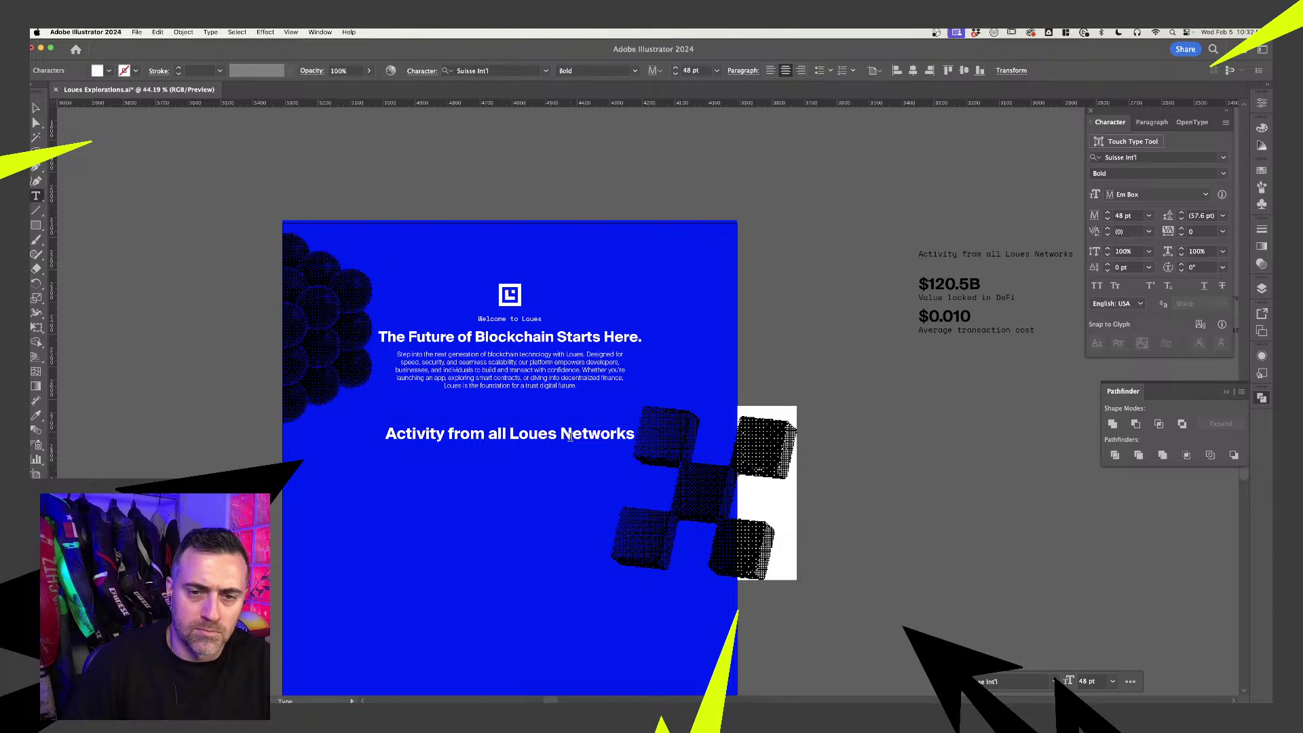
{"action": "key", "text": "super+a"}
{"action": "left_click", "coordinate": [676, 73]}
{"action": "left_click", "coordinate": [676, 74]}
{"action": "left_click", "coordinate": [676, 73]}
{"action": "left_click", "coordinate": [676, 74]}
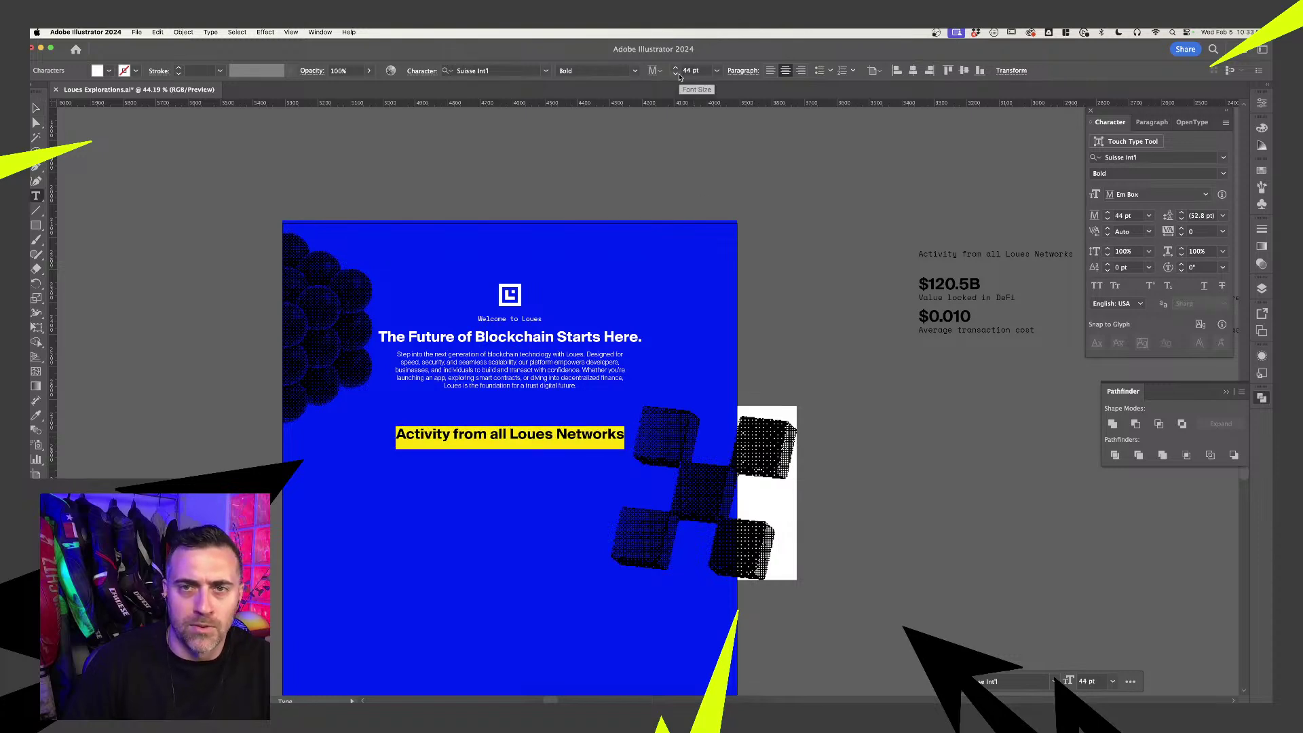
{"action": "key", "text": "Escape"}
{"action": "left_click", "coordinate": [243, 158]}
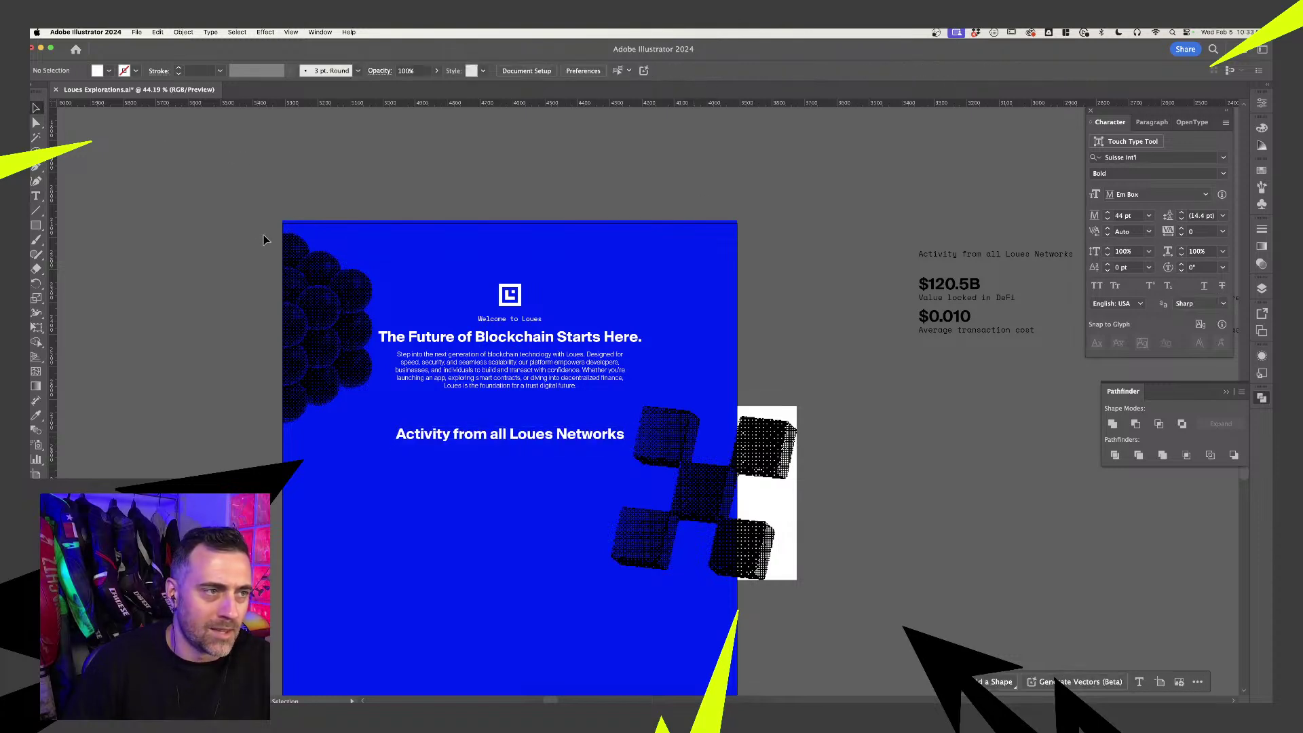
- Try widening the body paragraph's text frame to match the headline's width
{"action": "scroll", "coordinate": [473, 313], "scroll_direction": "up", "scroll_amount": 3}
{"action": "double_click", "coordinate": [512, 354]}
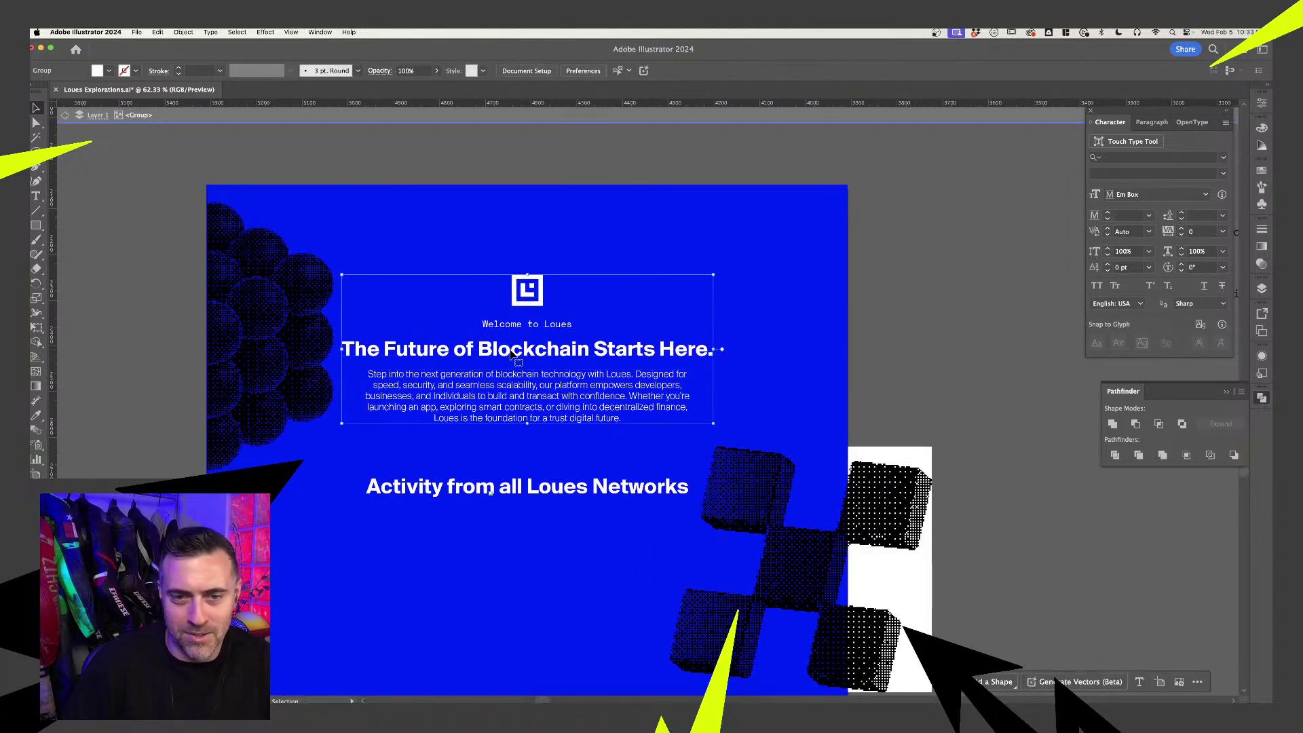
{"action": "left_click", "coordinate": [514, 355]}
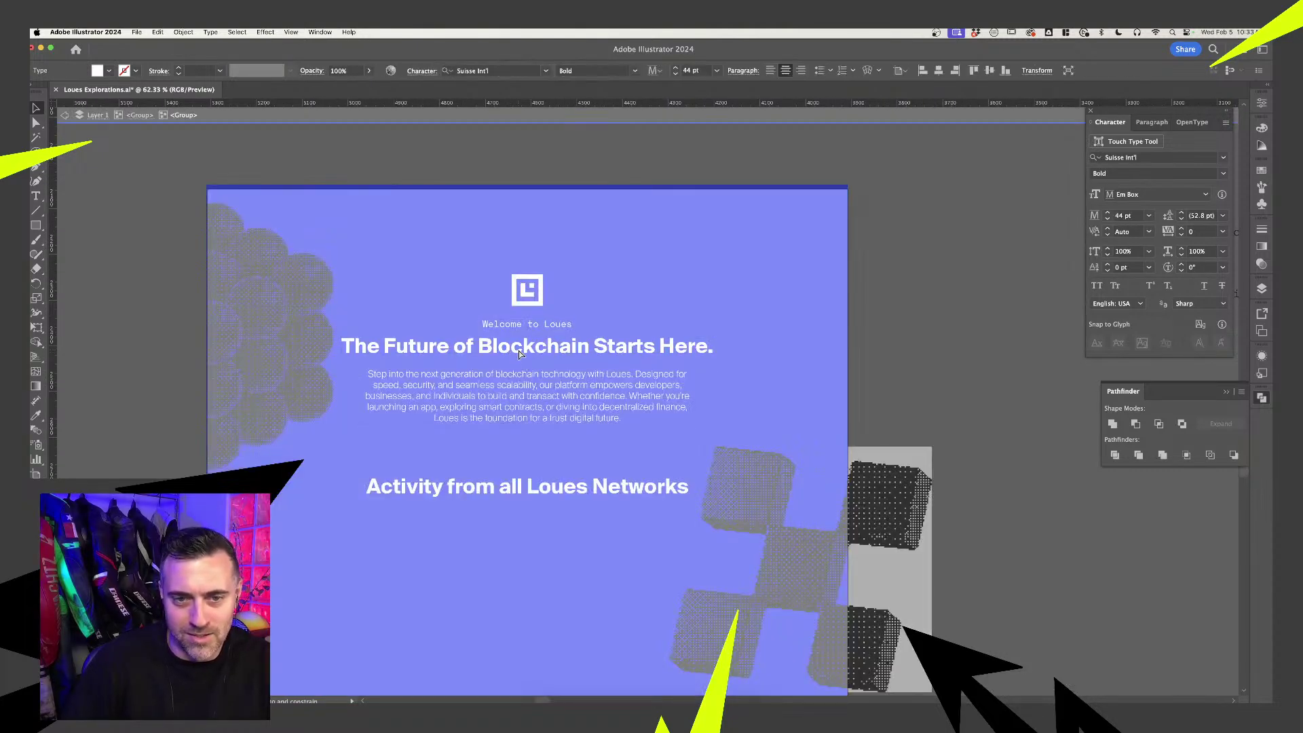
{"action": "double_click", "coordinate": [872, 289]}
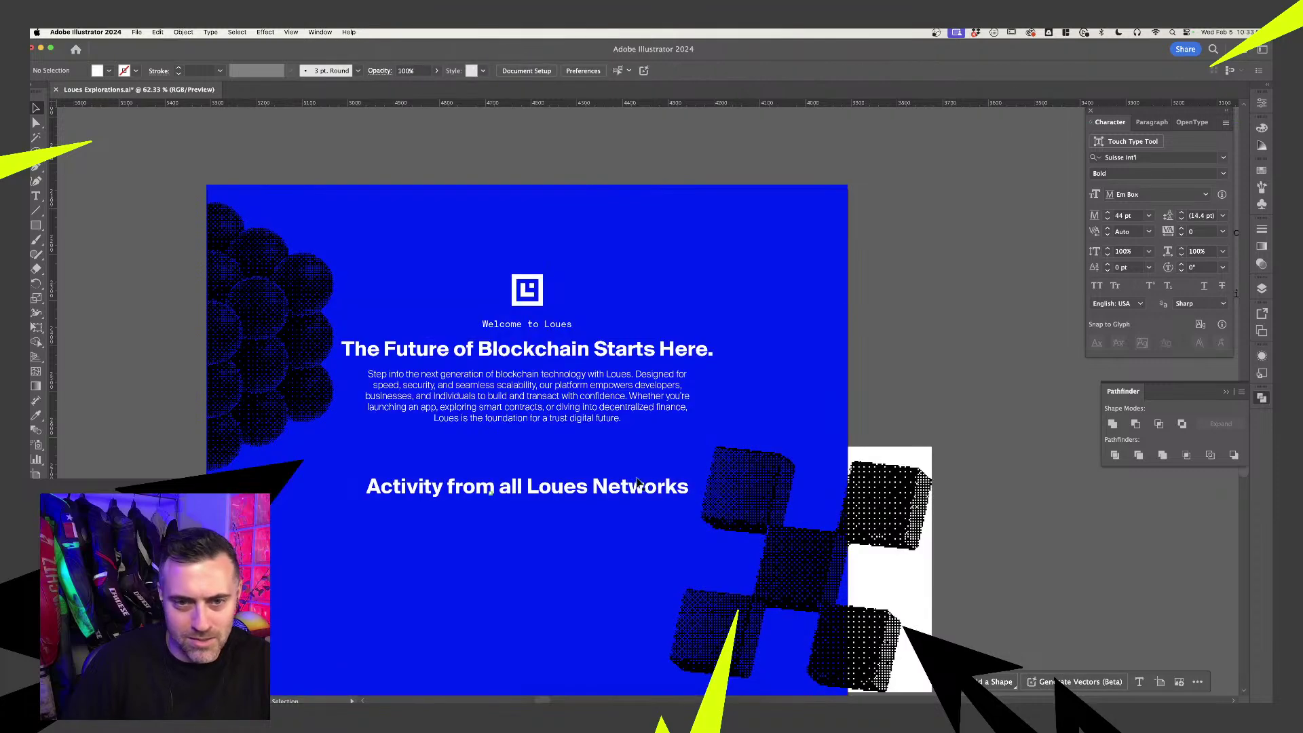
{"action": "double_click", "coordinate": [676, 408]}
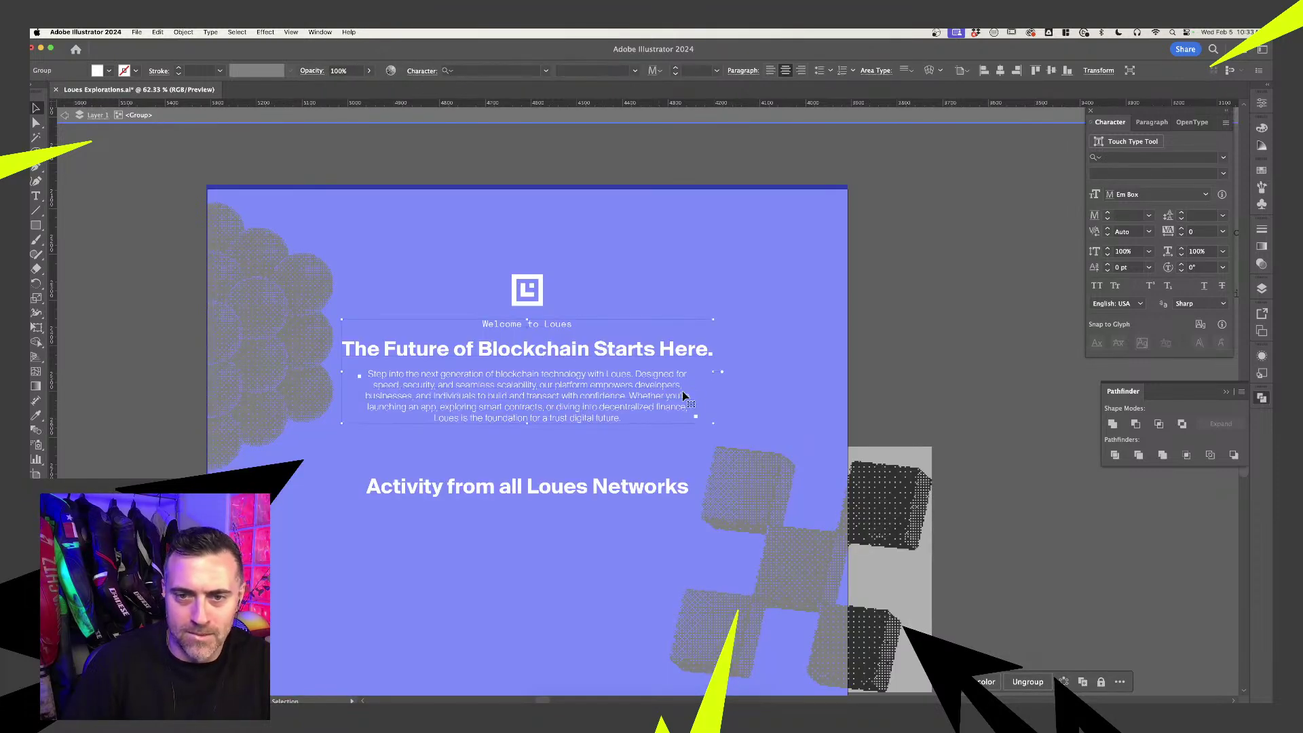
{"action": "double_click", "coordinate": [685, 396]}
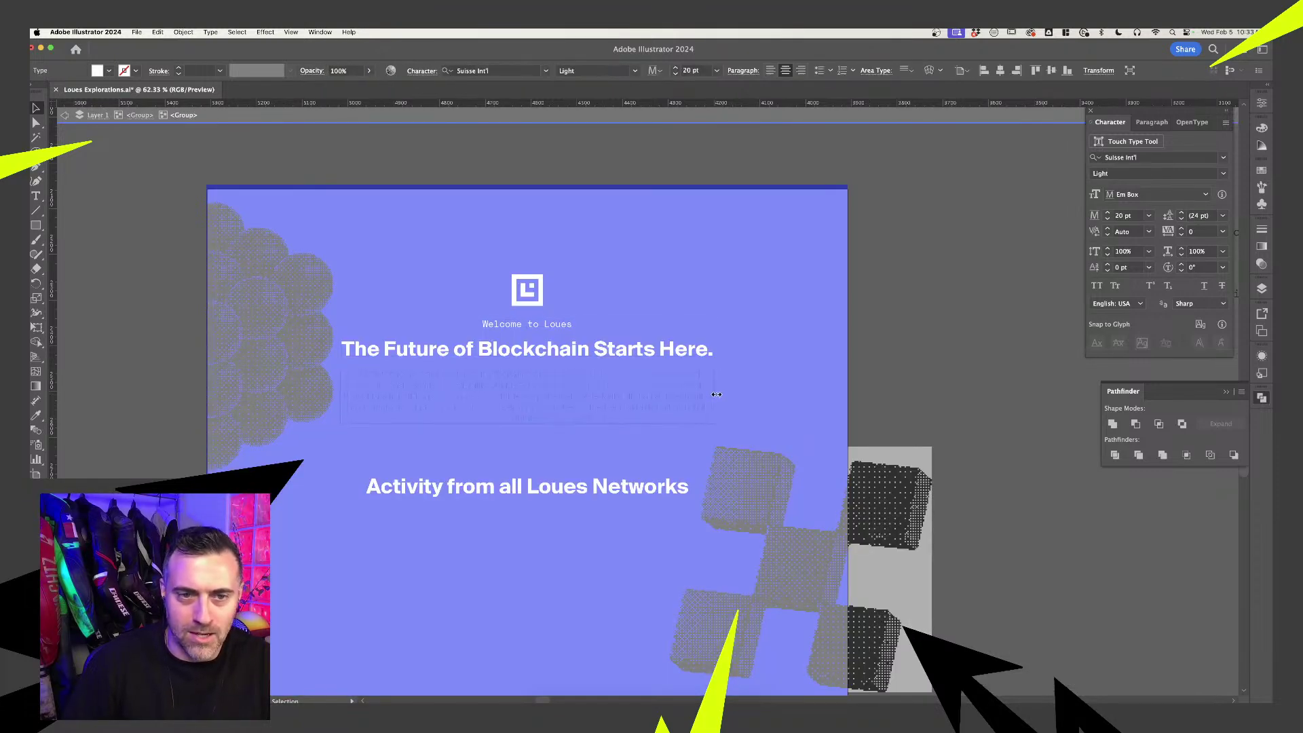
{"action": "double_click", "coordinate": [885, 369]}
- Narrow the body paragraph's text frame until its five lines are balanced in length, and leave group editing
{"action": "double_click", "coordinate": [690, 408]}
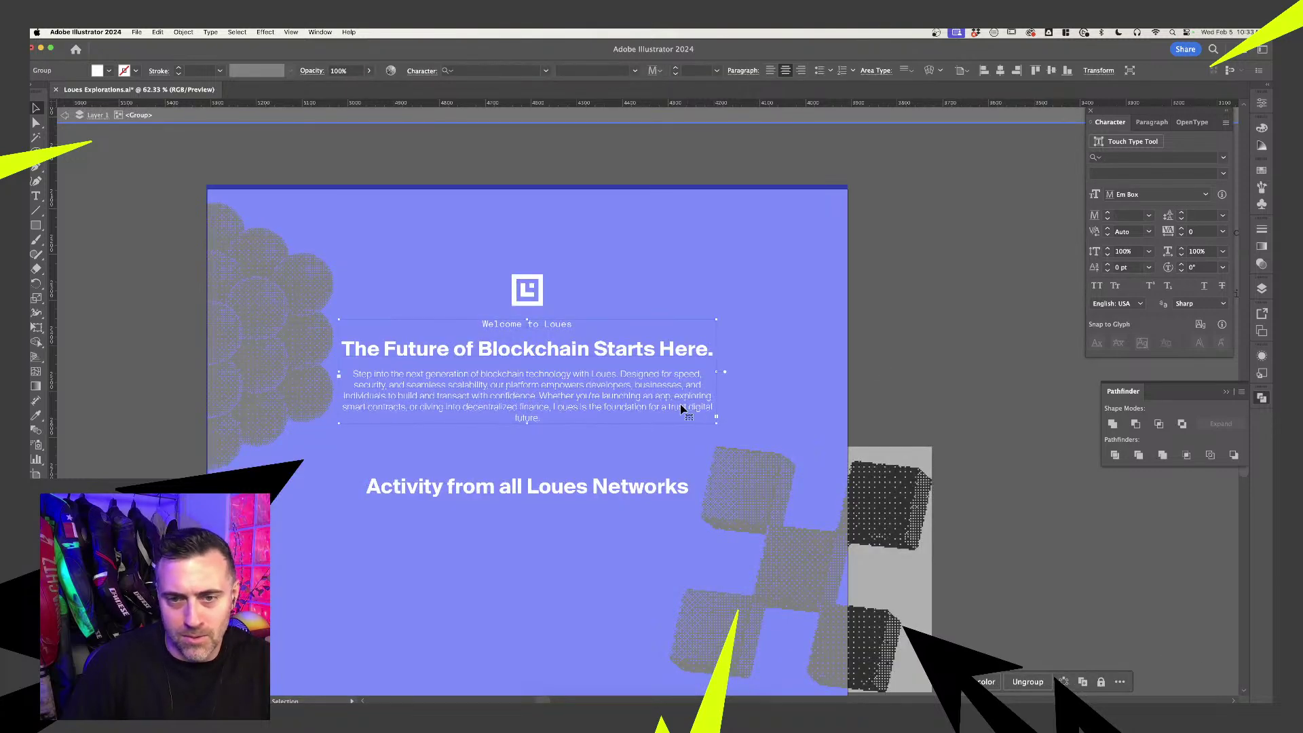
{"action": "double_click", "coordinate": [684, 409]}
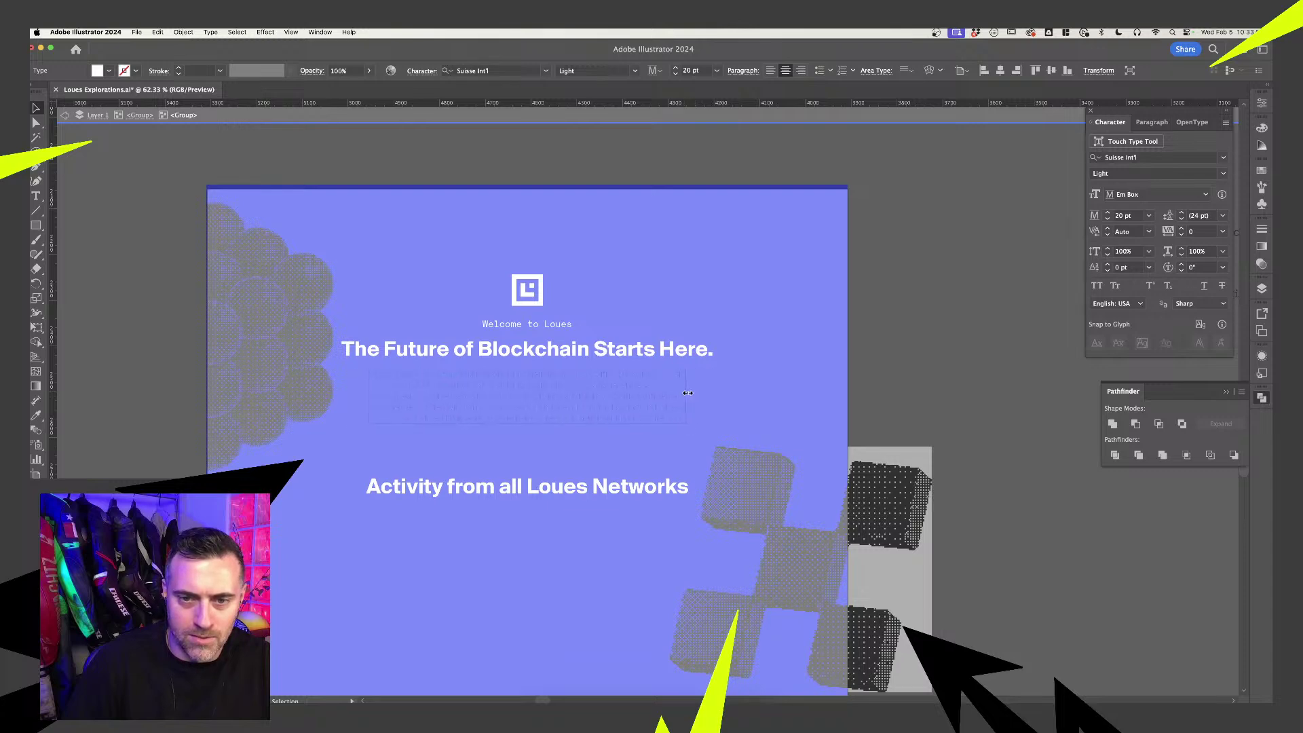
{"action": "double_click", "coordinate": [901, 361]}
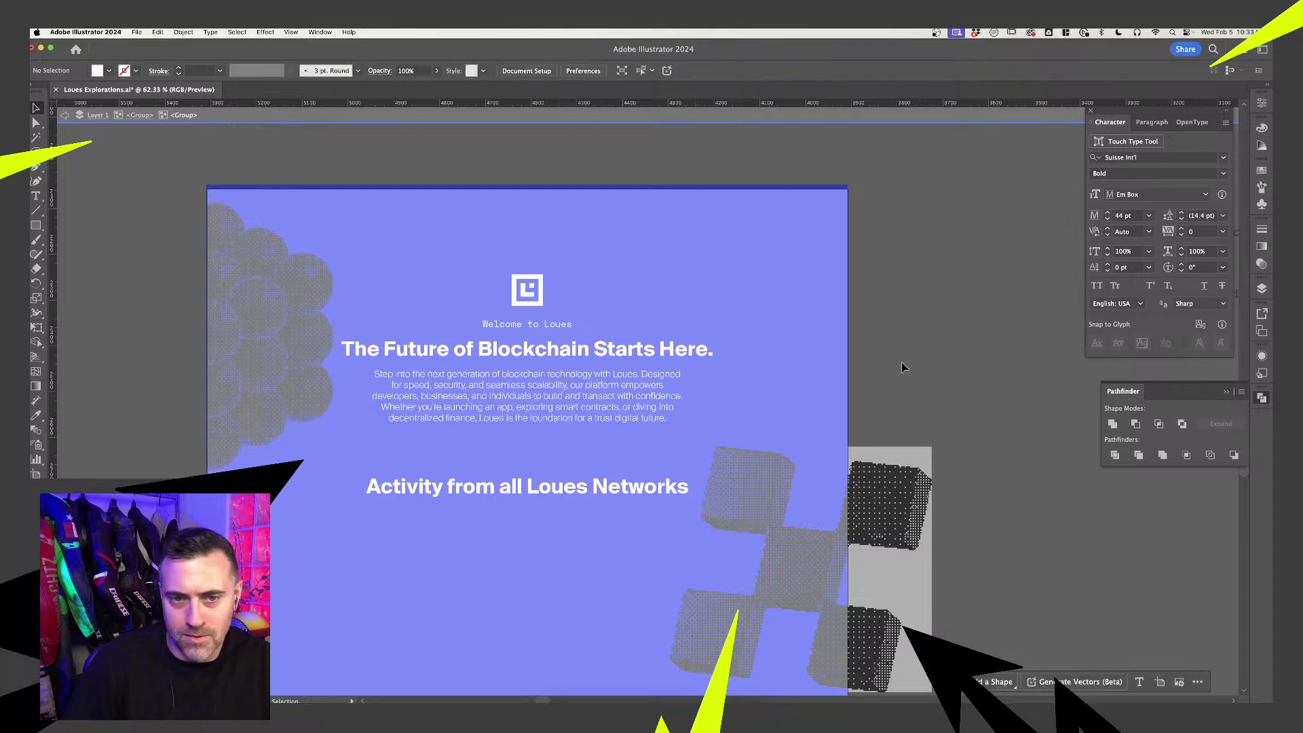
{"action": "left_click_drag", "start_coordinate": [911, 388], "coordinate": [909, 351]}
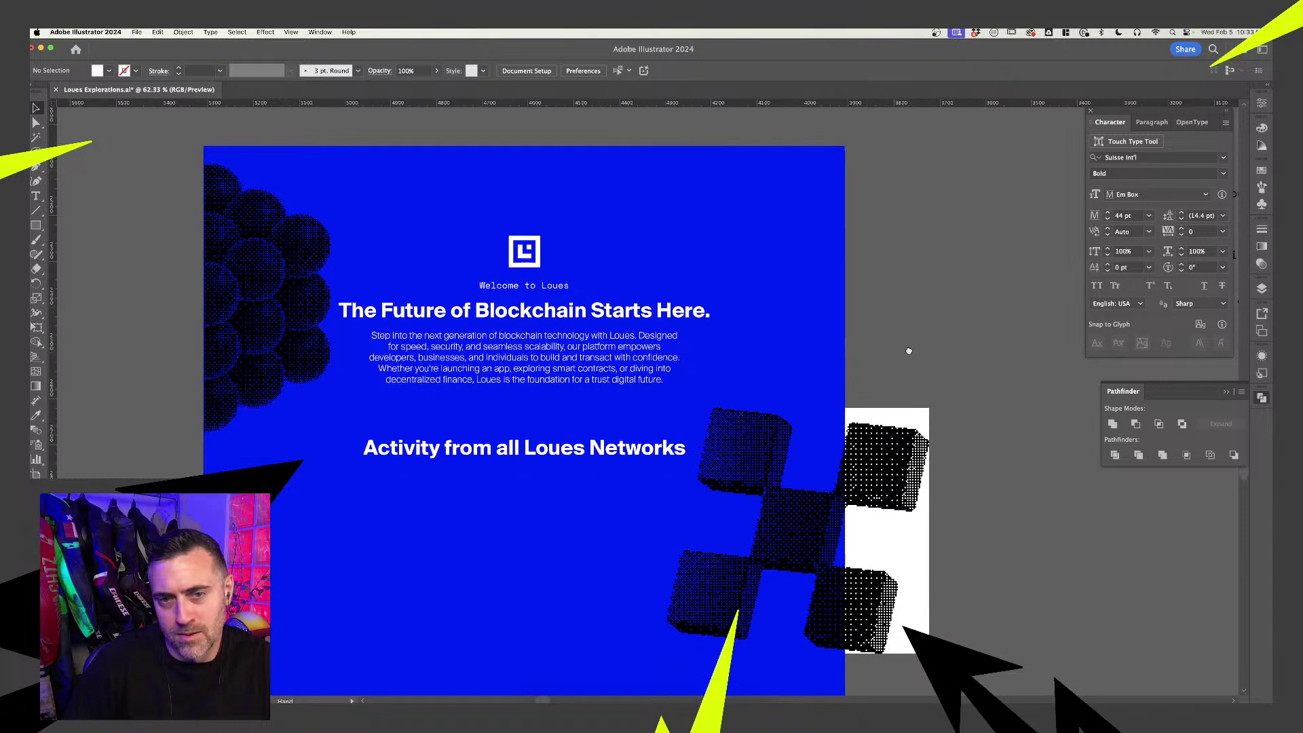
{"action": "scroll", "coordinate": [890, 356], "scroll_direction": "down", "scroll_amount": 1}
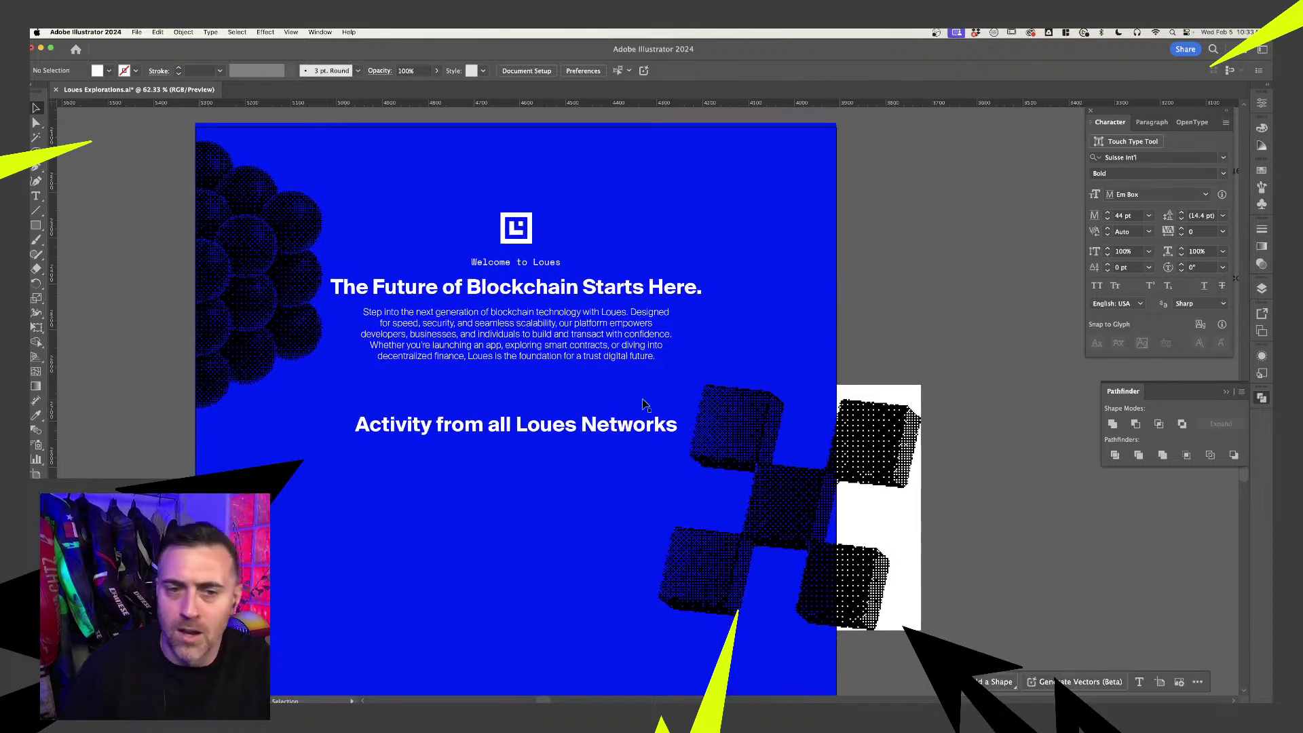
- Copy the four network statistics with their labels onto the blue area beneath the "Activity from all Loues Networks" heading
{"action": "scroll", "coordinate": [961, 267], "scroll_direction": "down", "scroll_amount": 3}
{"action": "scroll", "coordinate": [958, 245], "scroll_direction": "right", "scroll_amount": 5}
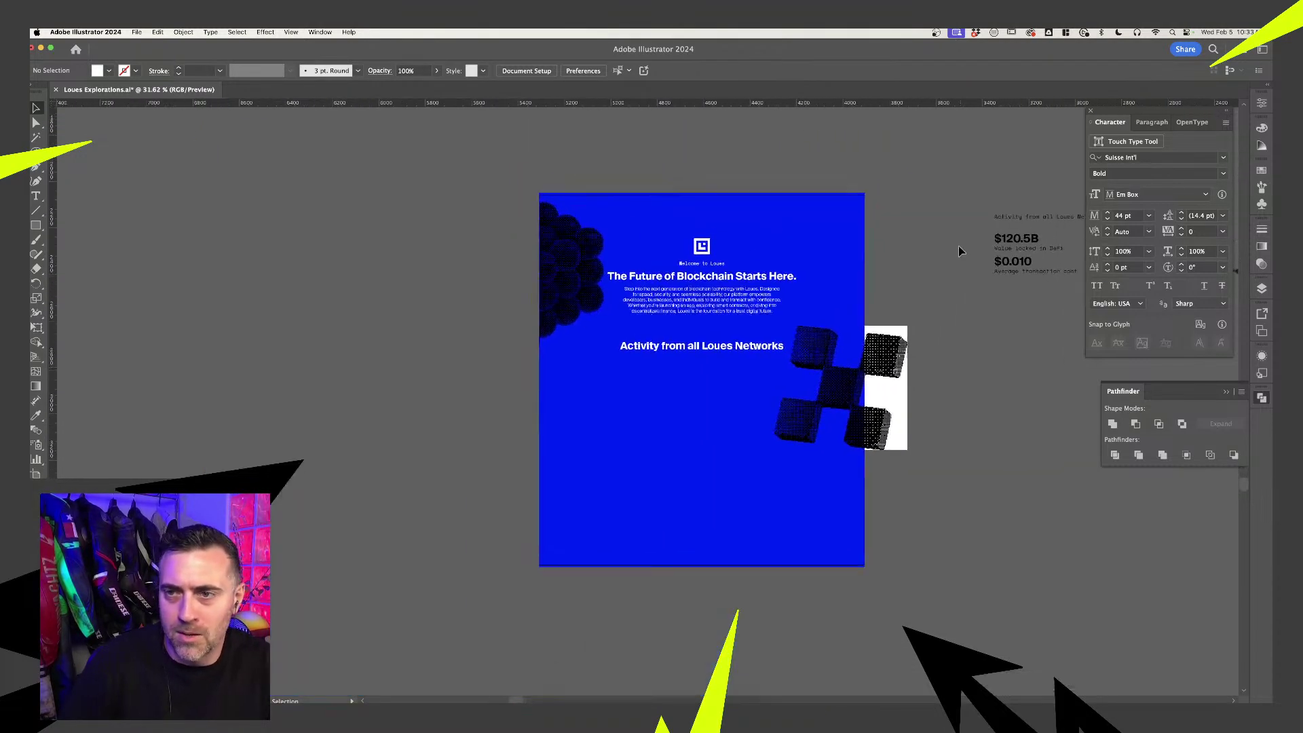
{"action": "scroll", "coordinate": [961, 251], "scroll_direction": "right", "scroll_amount": 3}
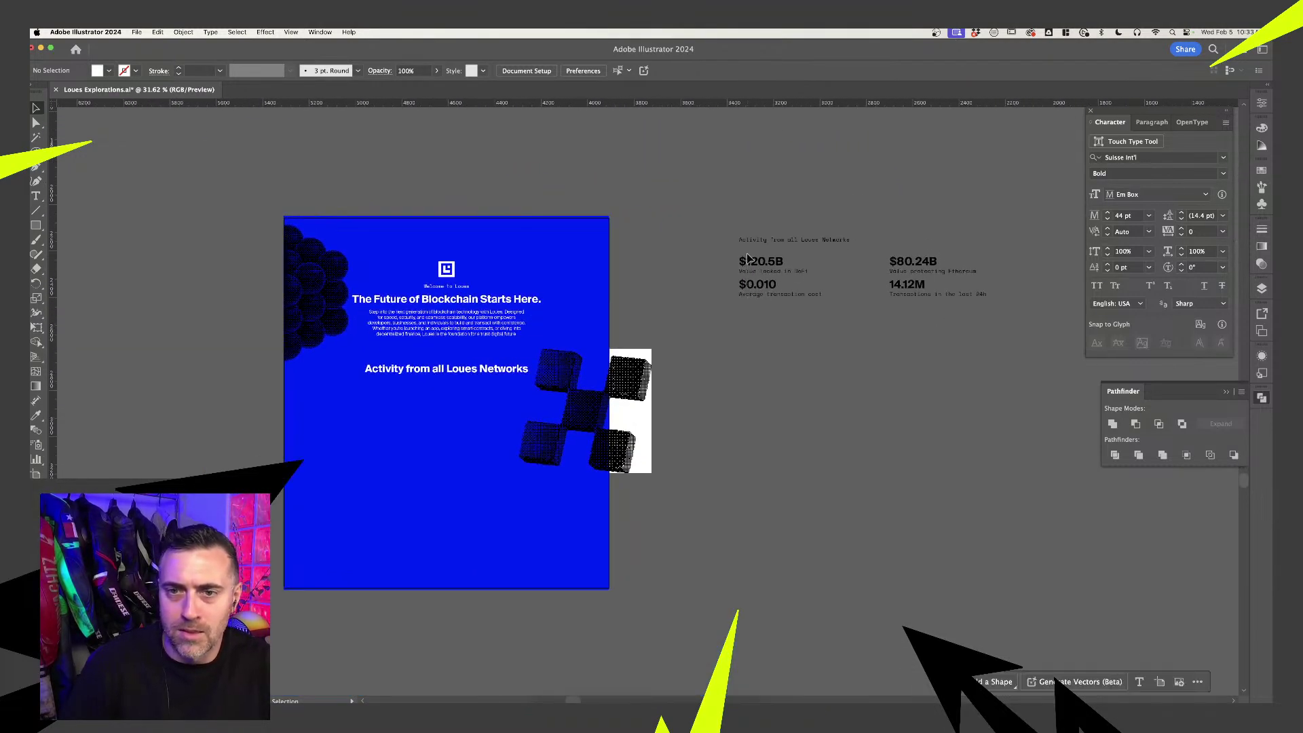
{"action": "left_click_drag", "start_coordinate": [747, 256], "coordinate": [379, 406]}
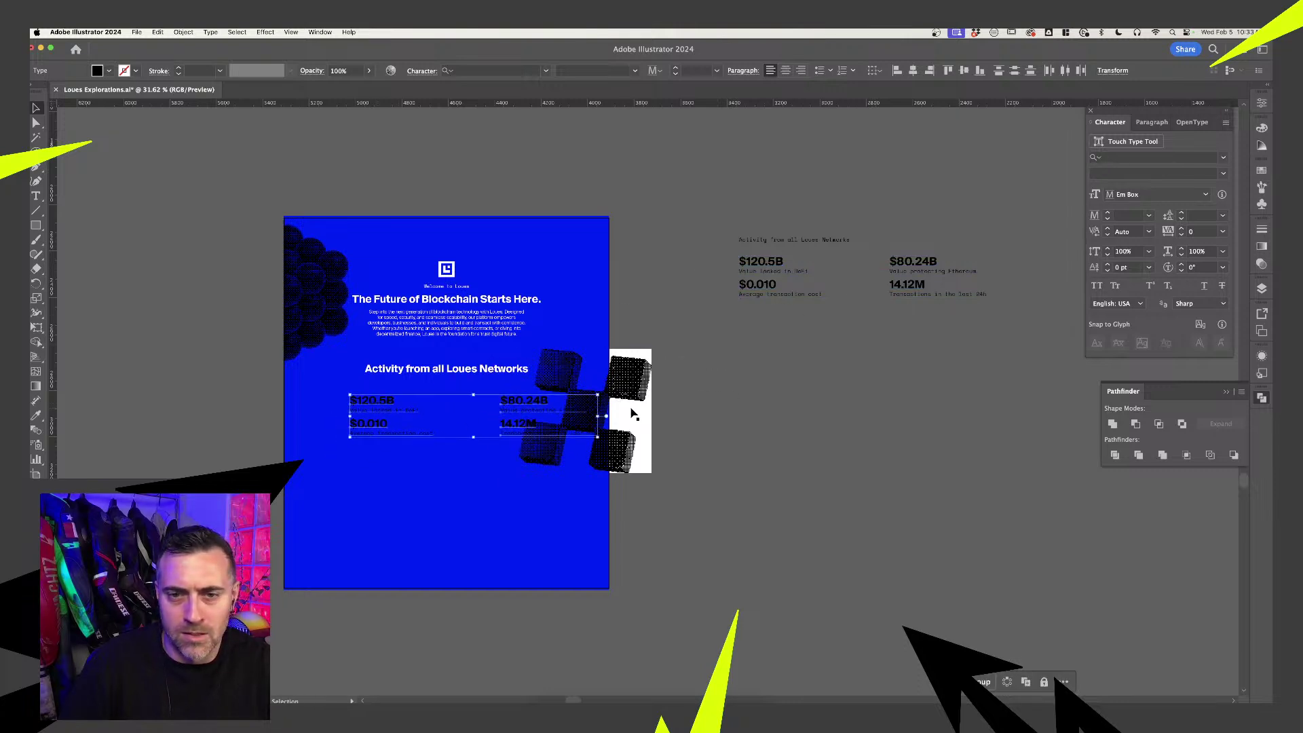
- Move the halftone cubes image slightly up and further out past the blue background's right edge
{"action": "left_click", "coordinate": [644, 414]}
{"action": "left_click_drag", "start_coordinate": [644, 414], "coordinate": [662, 392]}
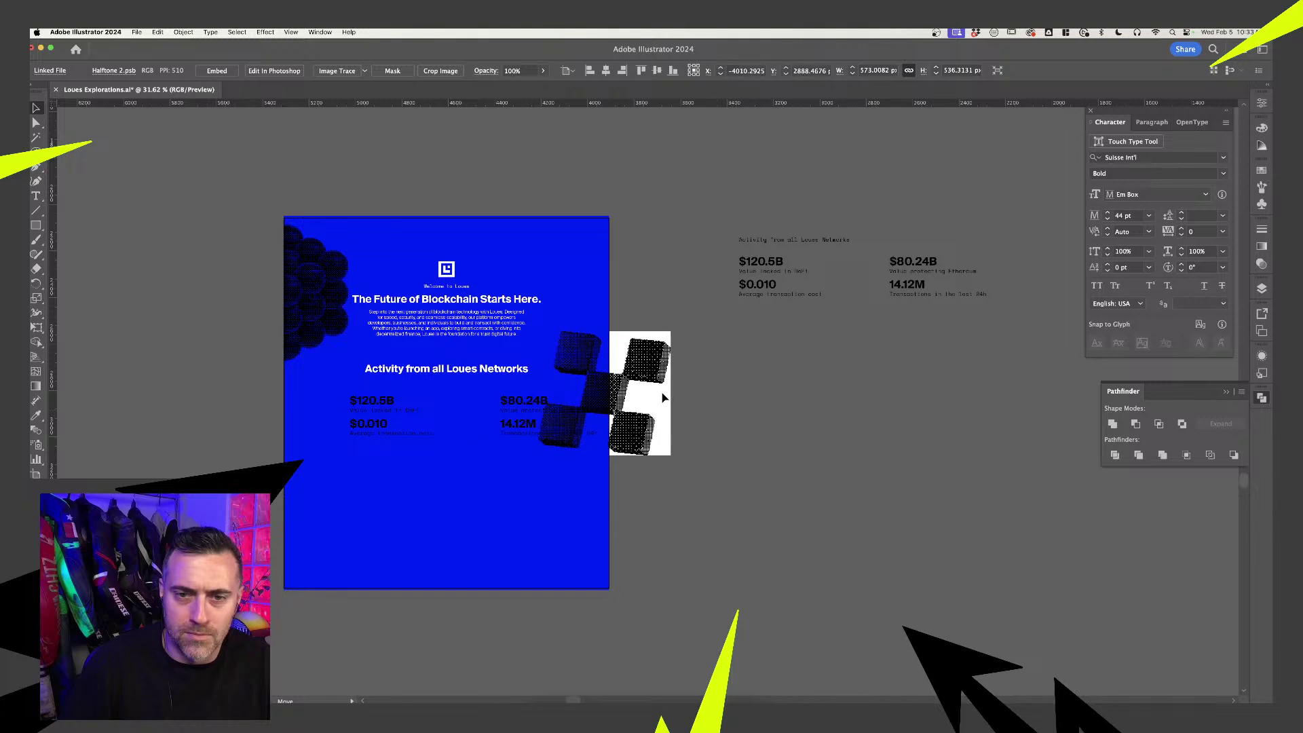
{"action": "left_click", "coordinate": [680, 479]}
- Recolour the copied statistics and their labels white by sampling white from the halftone image
{"action": "key", "text": "super+a"}
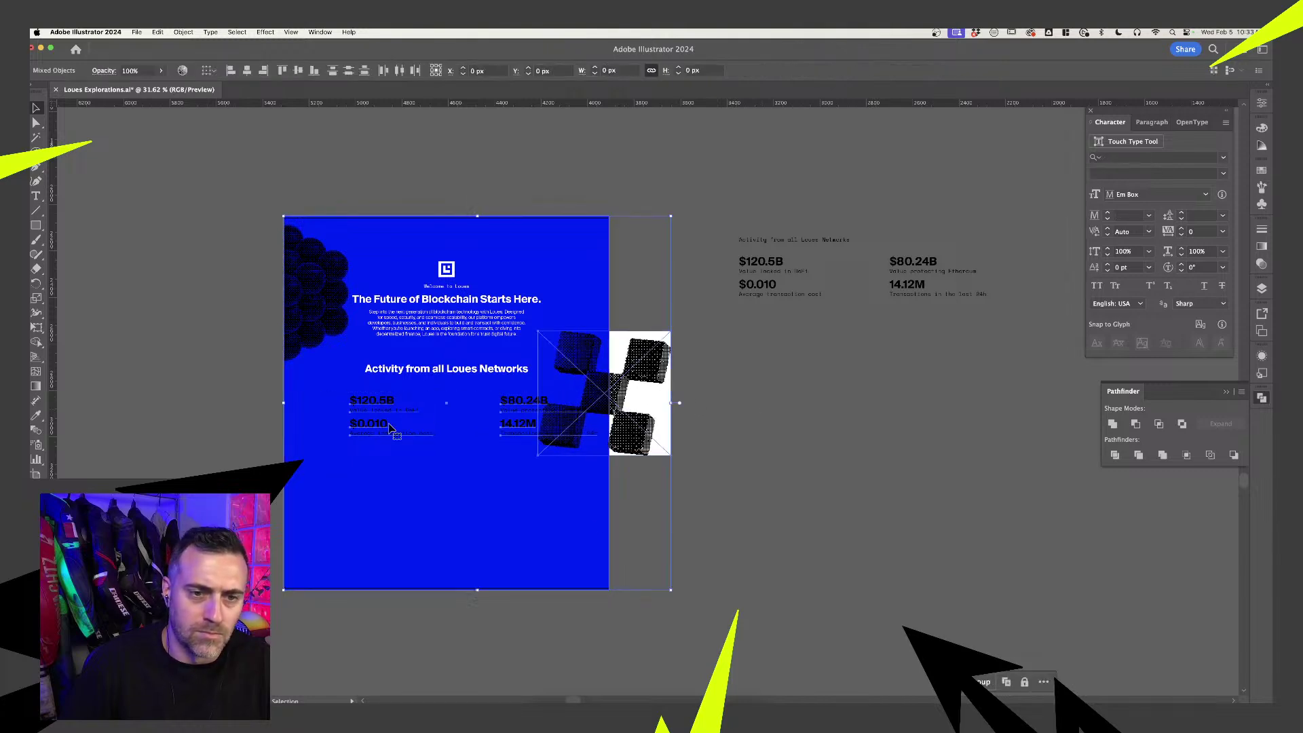
{"action": "left_click", "coordinate": [591, 428]}
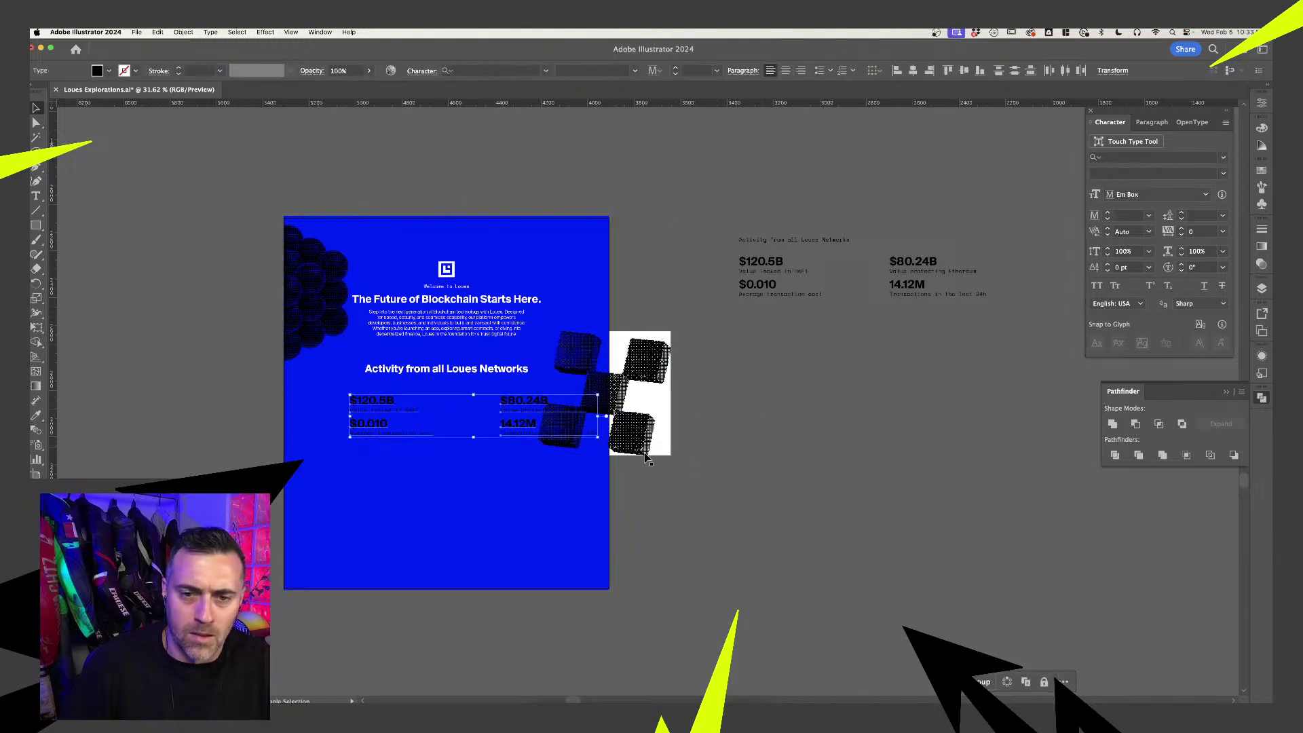
{"action": "key", "text": "i"}
{"action": "left_click", "coordinate": [623, 422]}
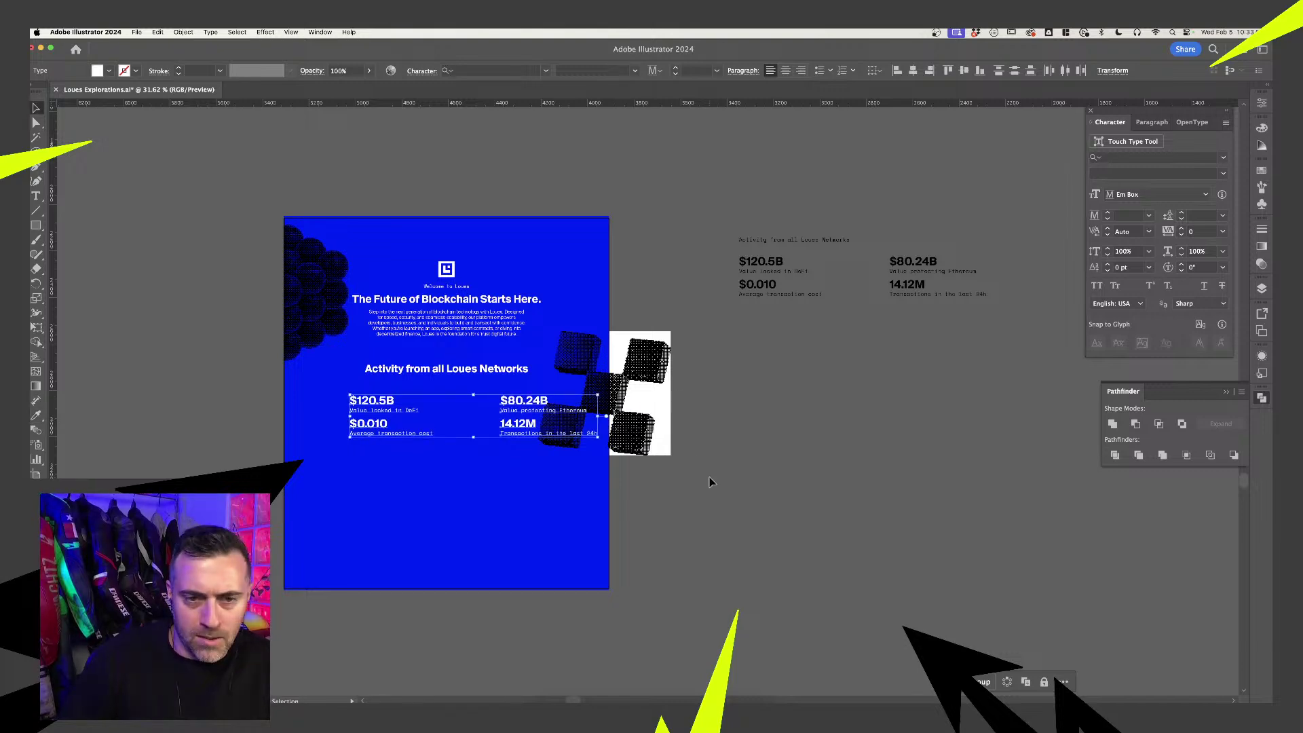
{"action": "scroll", "coordinate": [700, 473], "scroll_direction": "up", "scroll_amount": 2}
{"action": "scroll", "coordinate": [701, 479], "scroll_direction": "up", "scroll_amount": 2}
{"action": "left_click", "coordinate": [903, 452]}
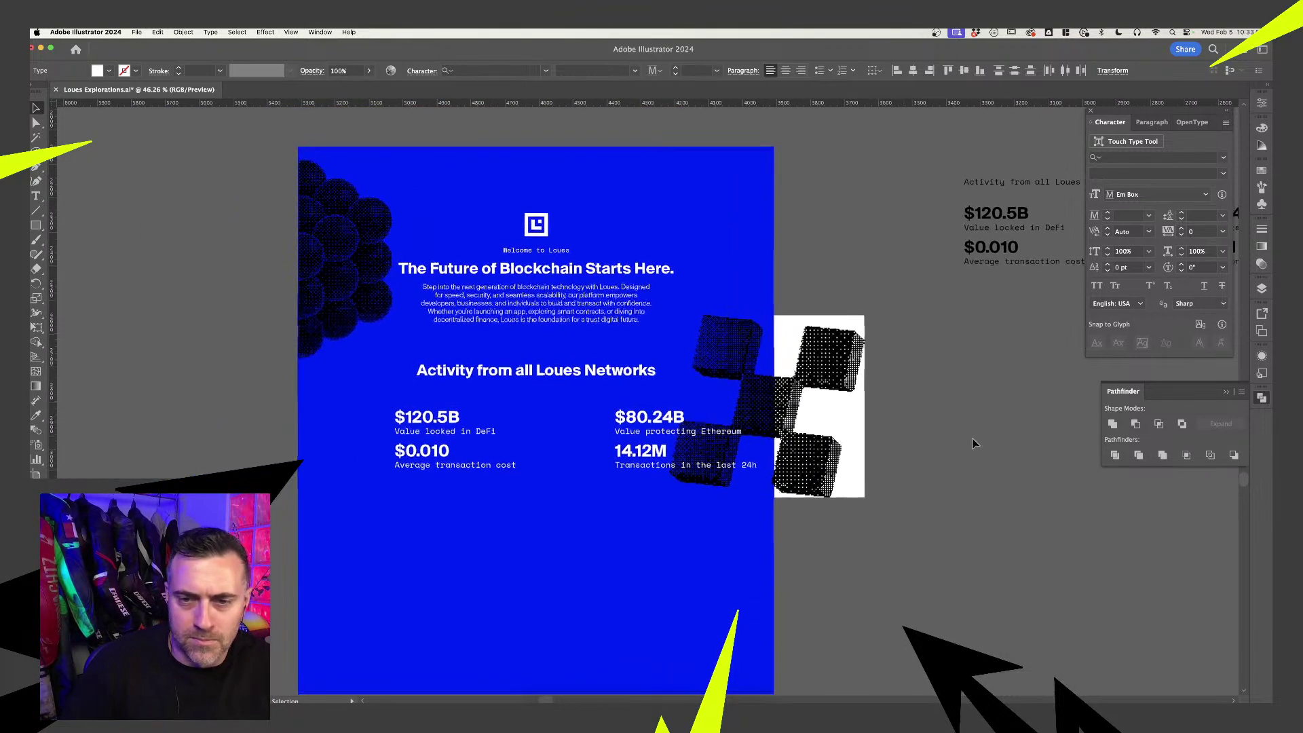
- Draw a rectangle about 817 px wide across the headline, give it only a 1 pt white outline, and move it over the statistics as a taller frame
{"action": "left_click", "coordinate": [36, 226]}
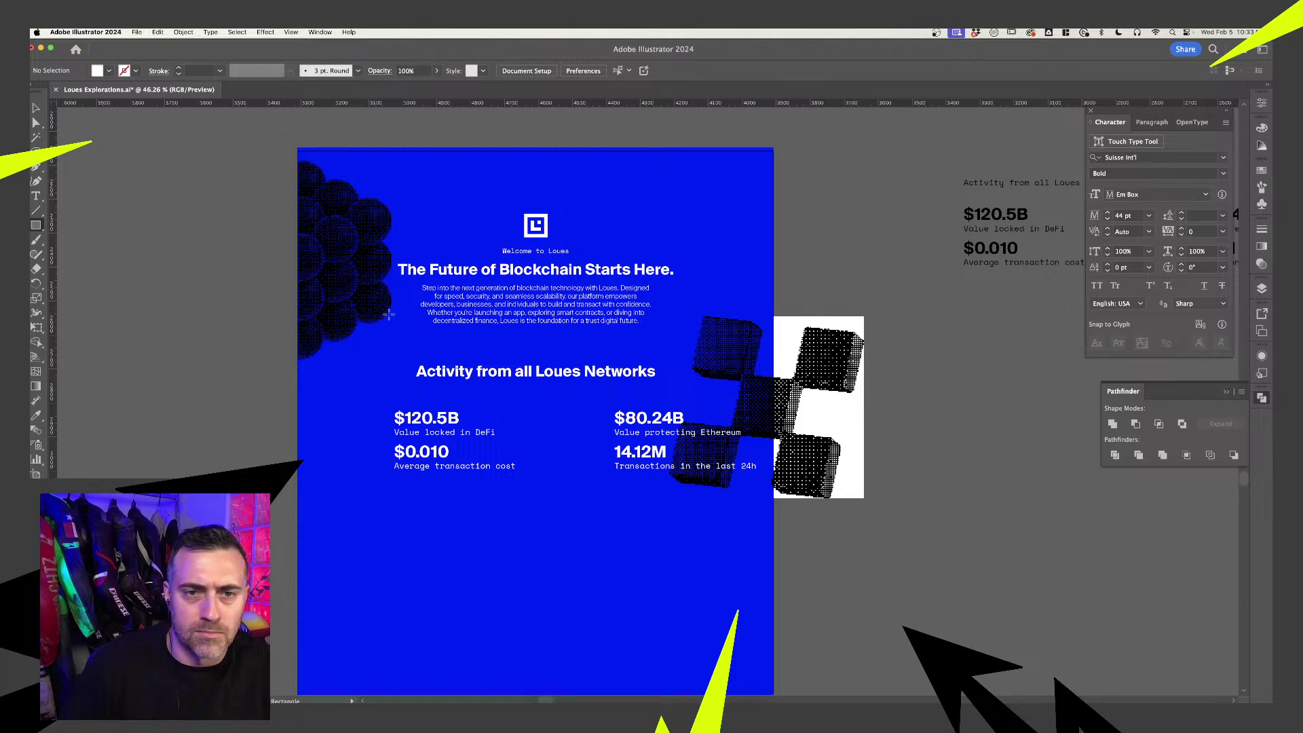
{"action": "left_click_drag", "start_coordinate": [397, 265], "coordinate": [675, 278]}
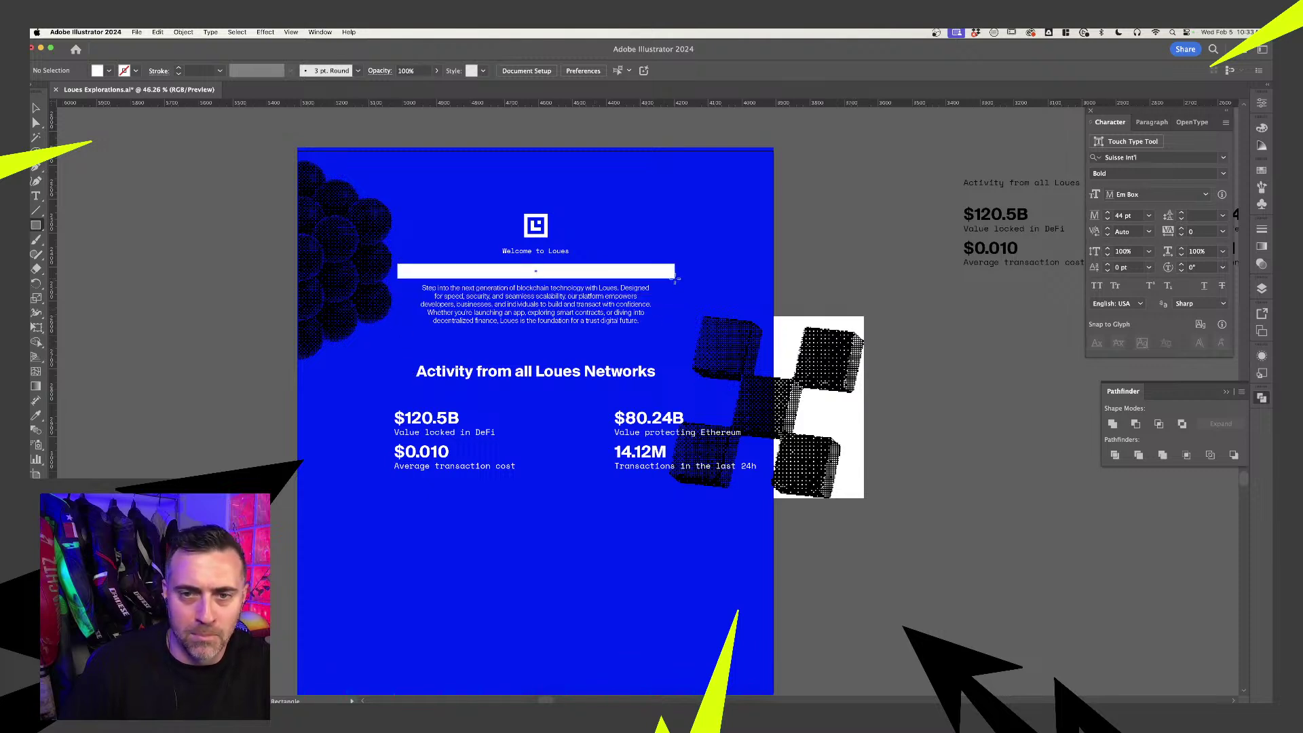
{"action": "key", "text": "v"}
{"action": "key", "text": "shift+x"}
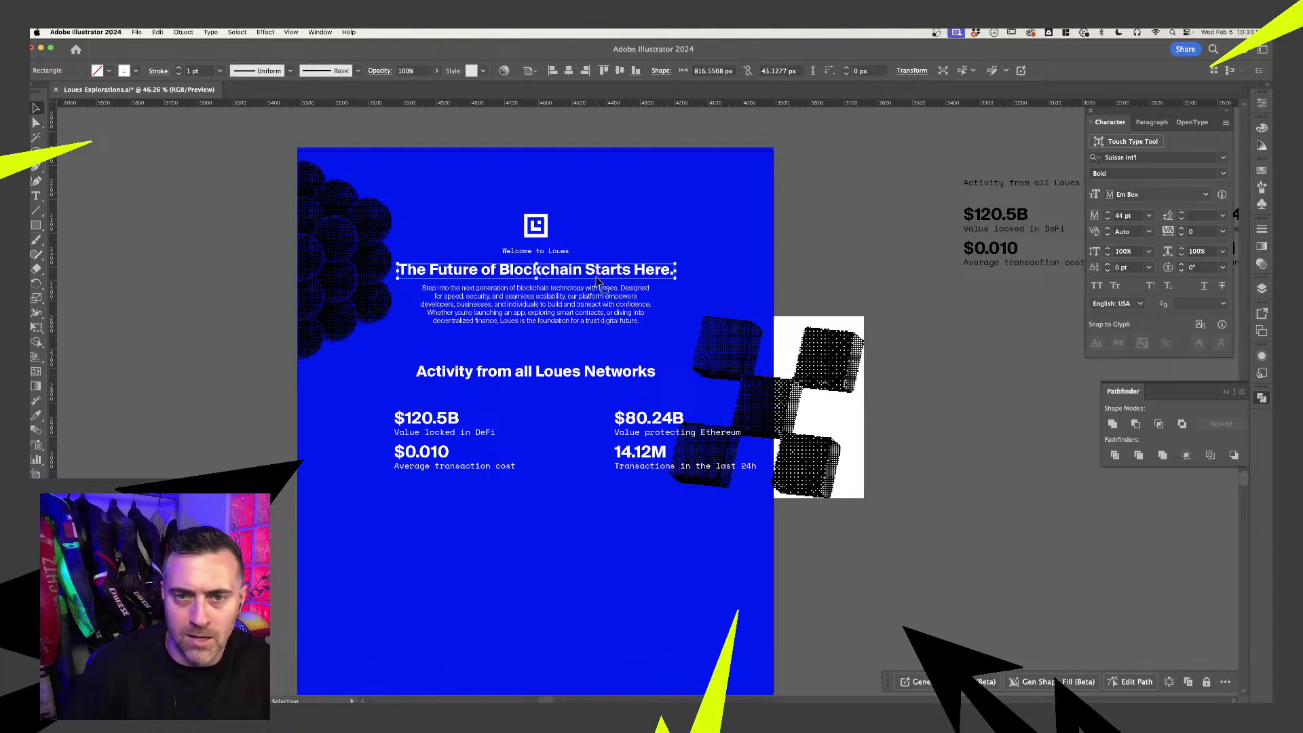
{"action": "left_click_drag", "start_coordinate": [568, 278], "coordinate": [541, 503]}
{"action": "left_click", "coordinate": [602, 479]}
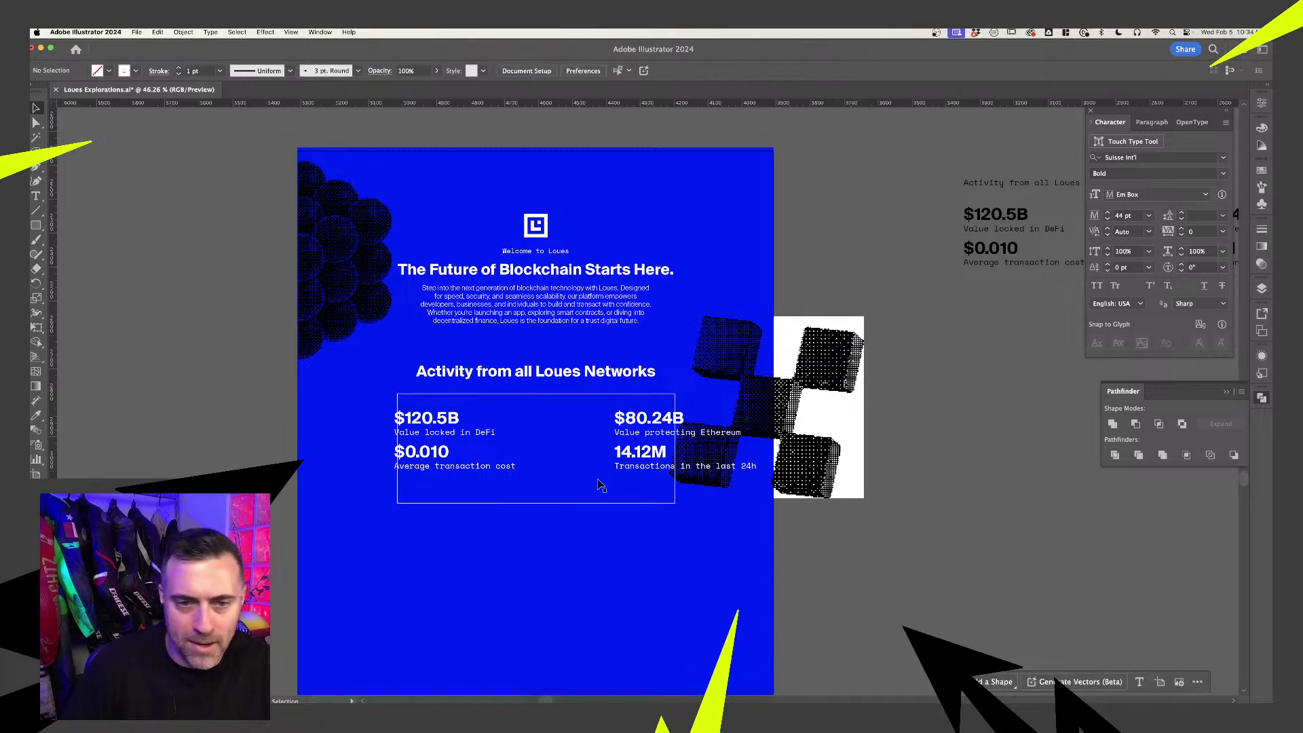
- Enlarge the $120.5B and $0.010 values to 54 pt
{"action": "scroll", "coordinate": [597, 476], "scroll_direction": "up", "scroll_amount": 2}
{"action": "left_click", "coordinate": [36, 226]}
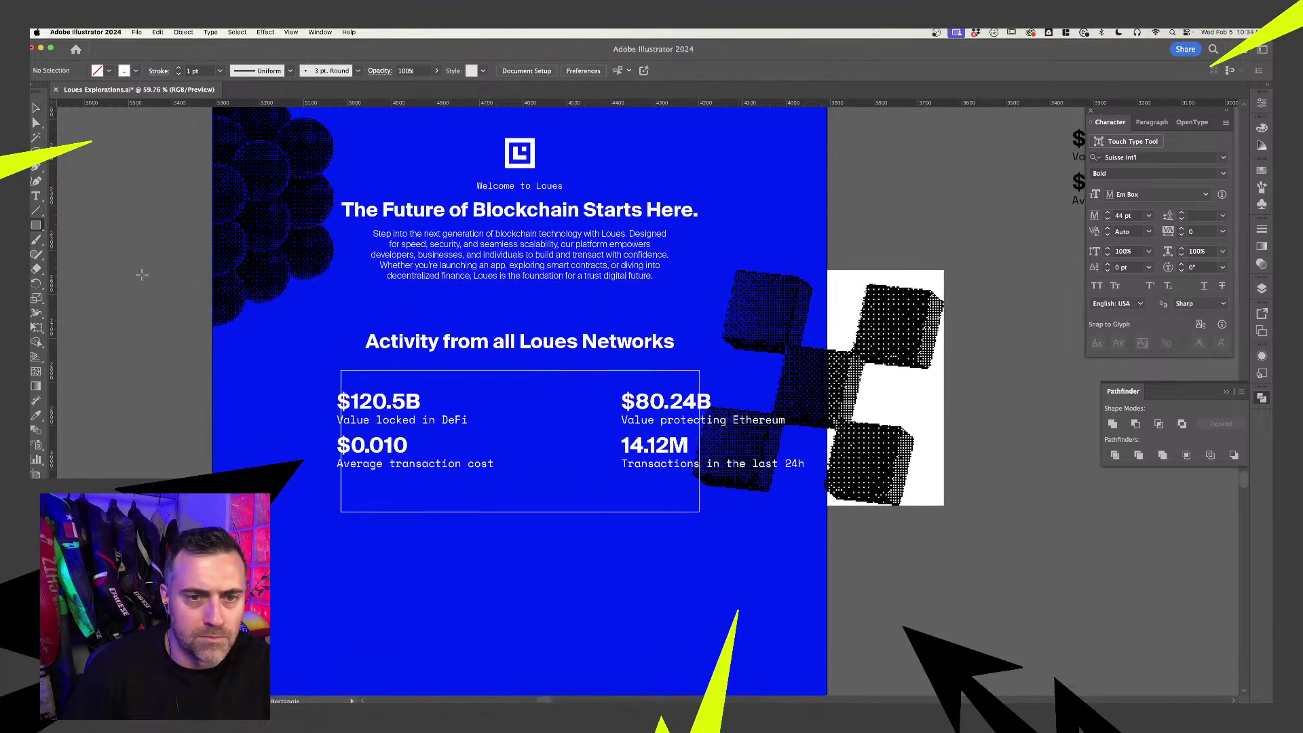
{"action": "key", "text": "v"}
{"action": "left_click", "coordinate": [410, 403]}
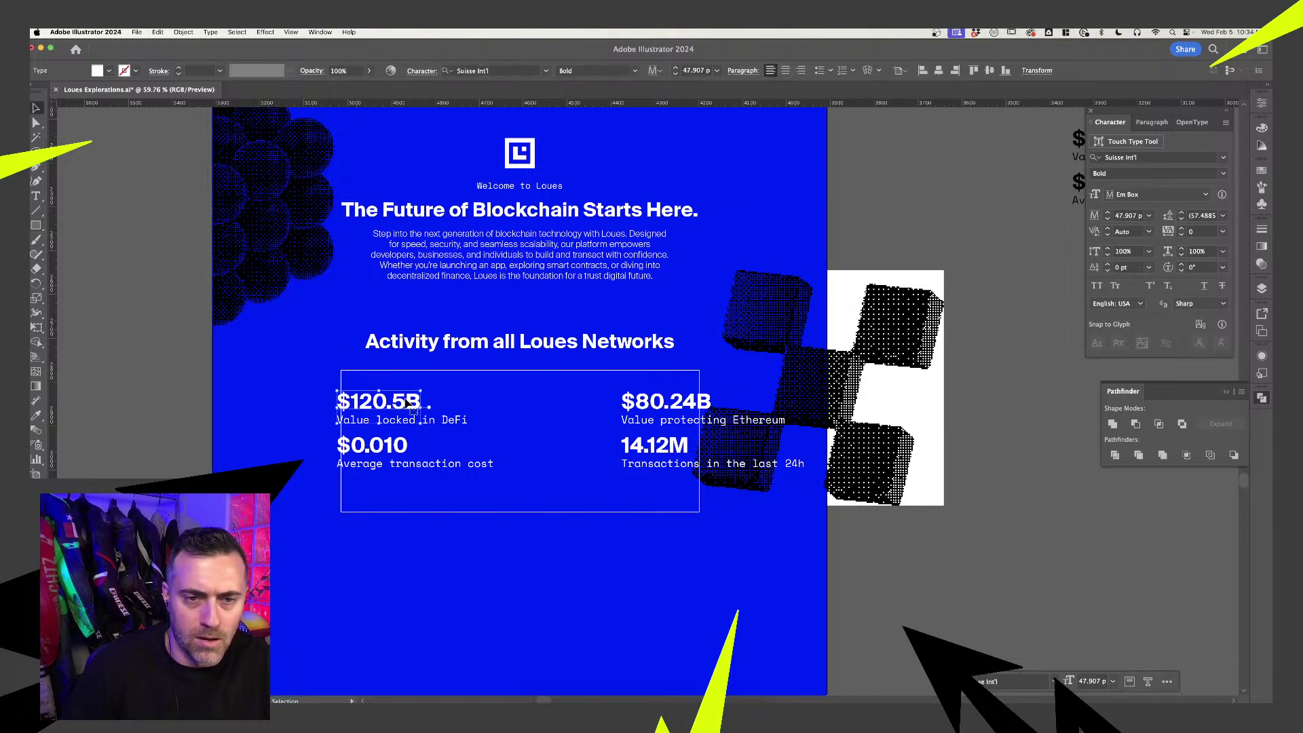
{"action": "left_click", "coordinate": [399, 451], "text": "shift"}
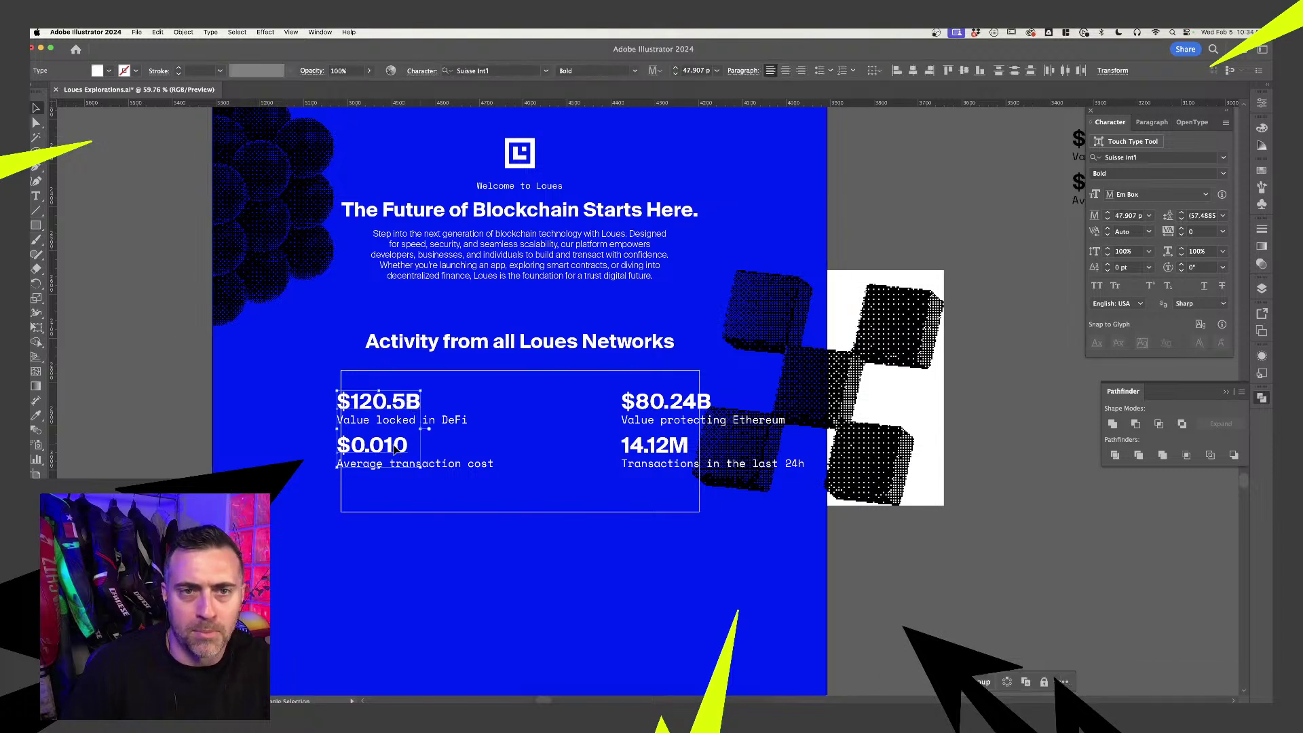
{"action": "left_click", "coordinate": [675, 68]}
{"action": "left_click", "coordinate": [675, 68]}
{"action": "left_click", "coordinate": [675, 68]}
{"action": "left_click", "coordinate": [675, 68]}
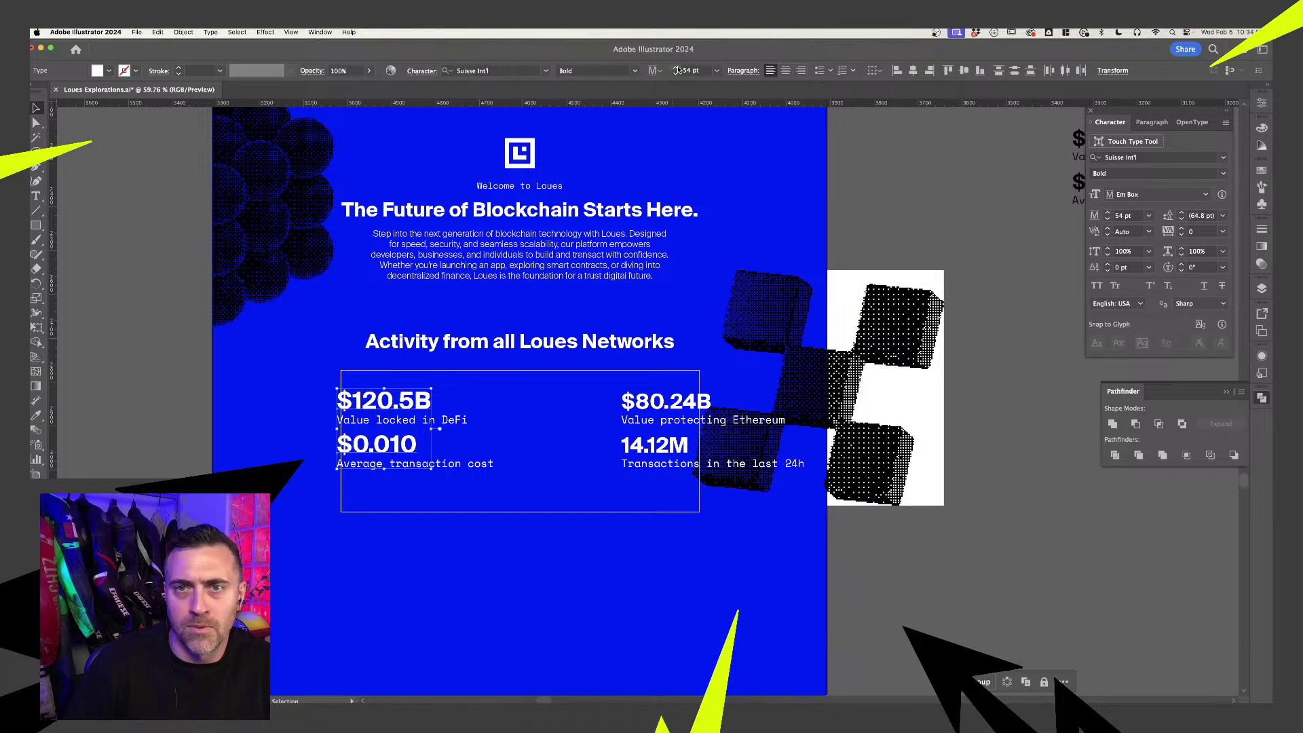
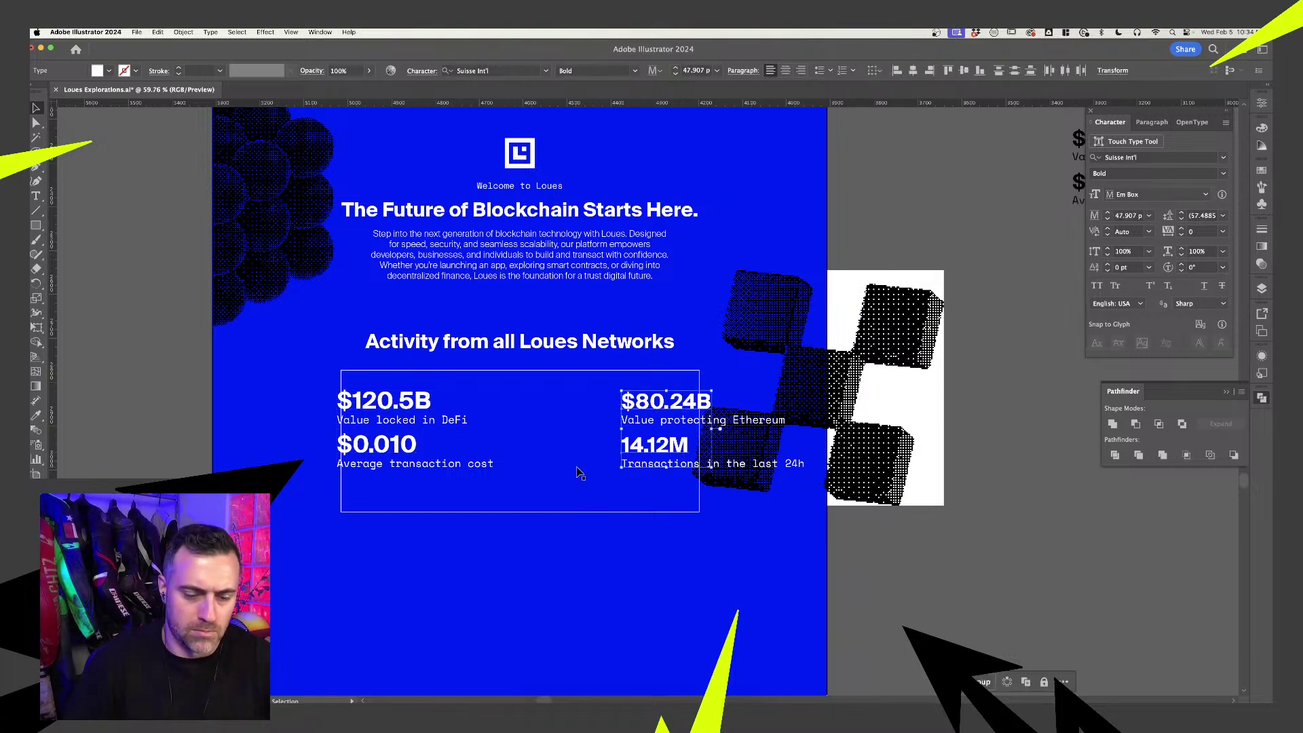
- Match the $80.24B and 14.12M values to the text style of $120.5B by sampling it
{"action": "left_click", "coordinate": [684, 448]}
{"action": "key", "text": "i"}
{"action": "left_click", "coordinate": [399, 399]}
{"action": "key", "text": "v"}
- Match all four statistic labels to the 20 pt "Welcome to Loues" text style by sampling it, and left-align their text
{"action": "left_click", "coordinate": [467, 465]}
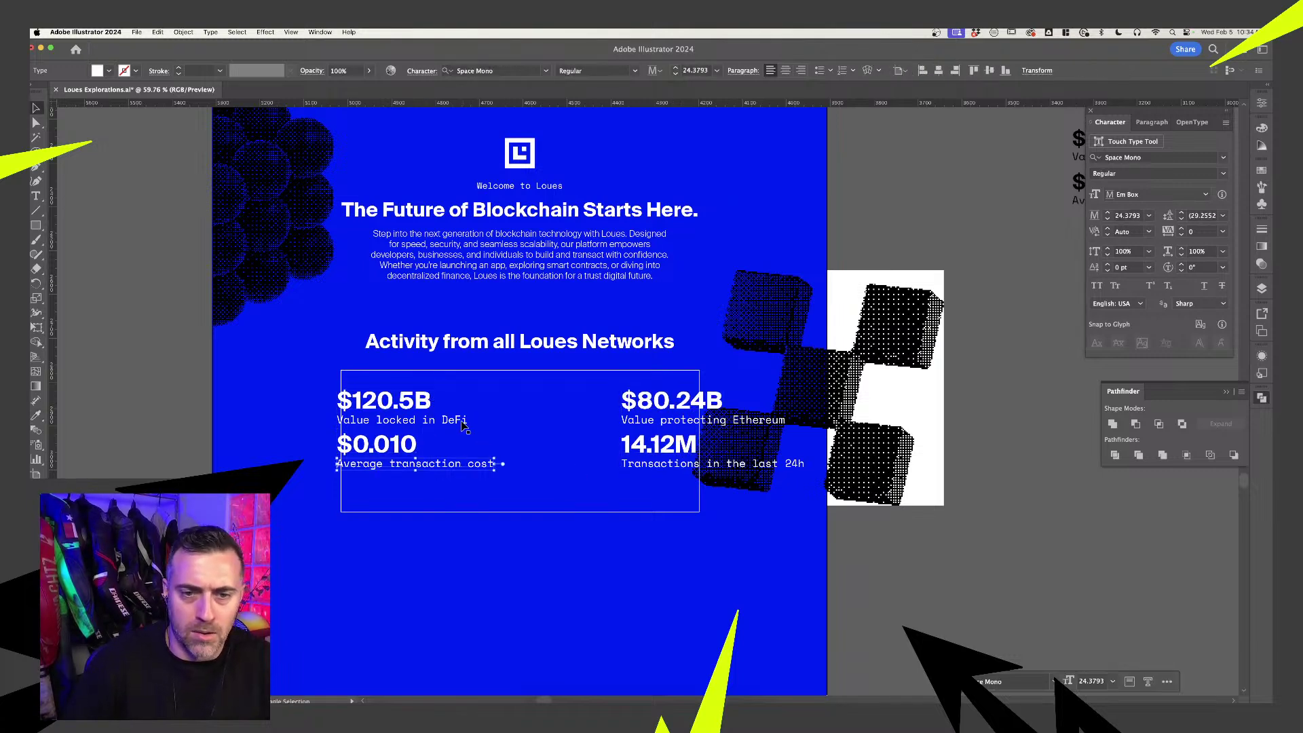
{"action": "left_click", "coordinate": [468, 422], "text": "shift"}
{"action": "left_click", "coordinate": [638, 468], "text": "shift"}
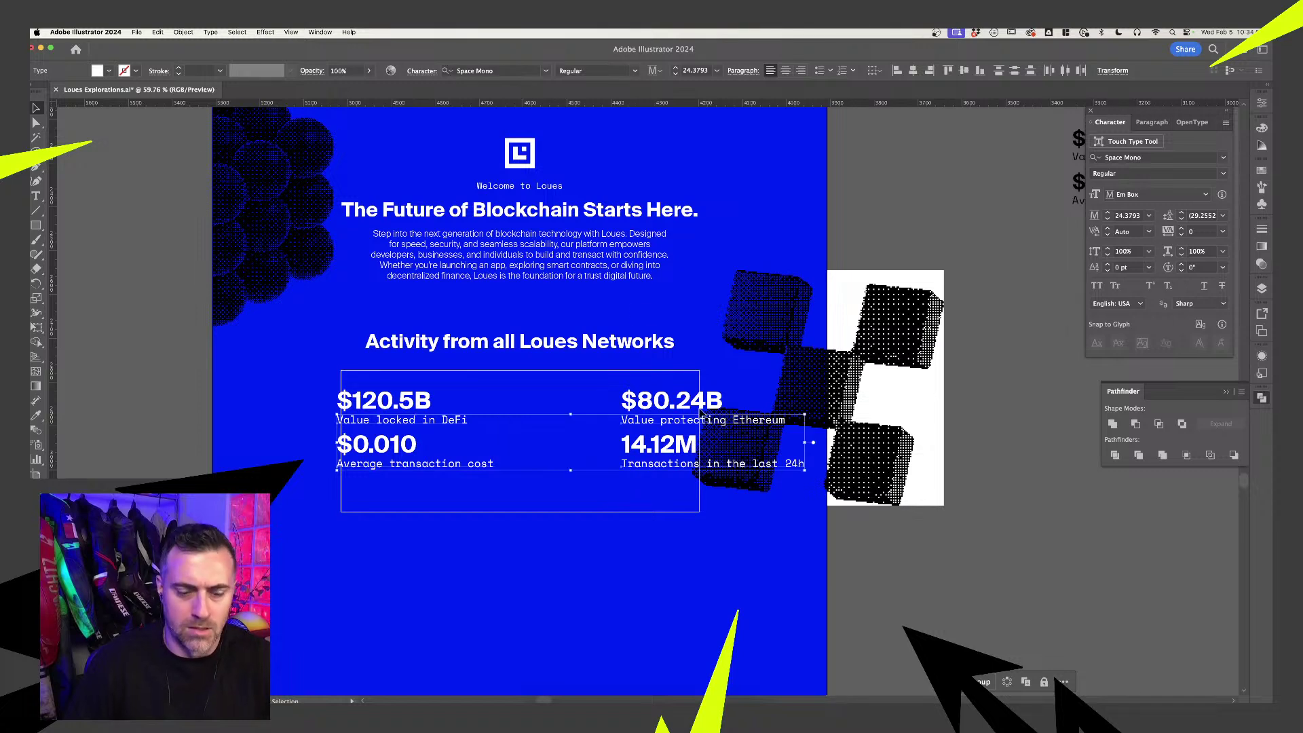
{"action": "key", "text": "i"}
{"action": "left_click", "coordinate": [549, 185]}
{"action": "key", "text": "v"}
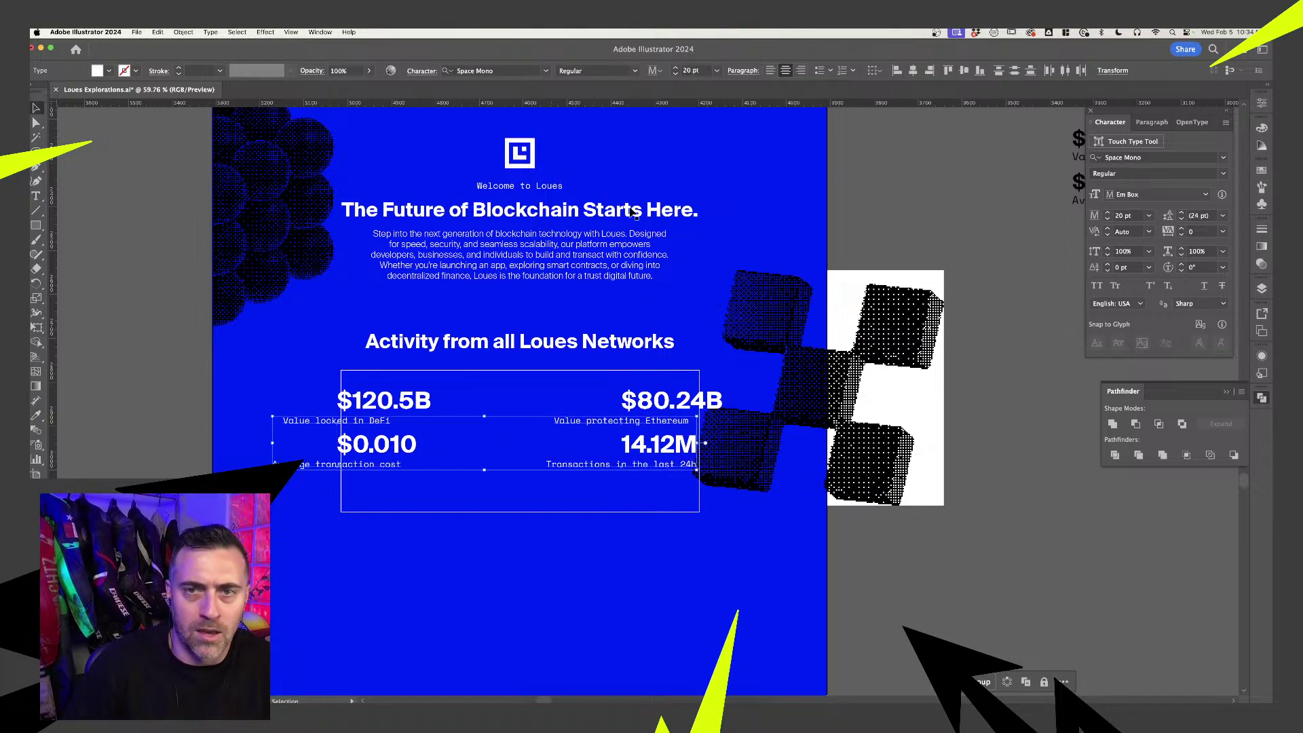
{"action": "left_click", "coordinate": [772, 70]}
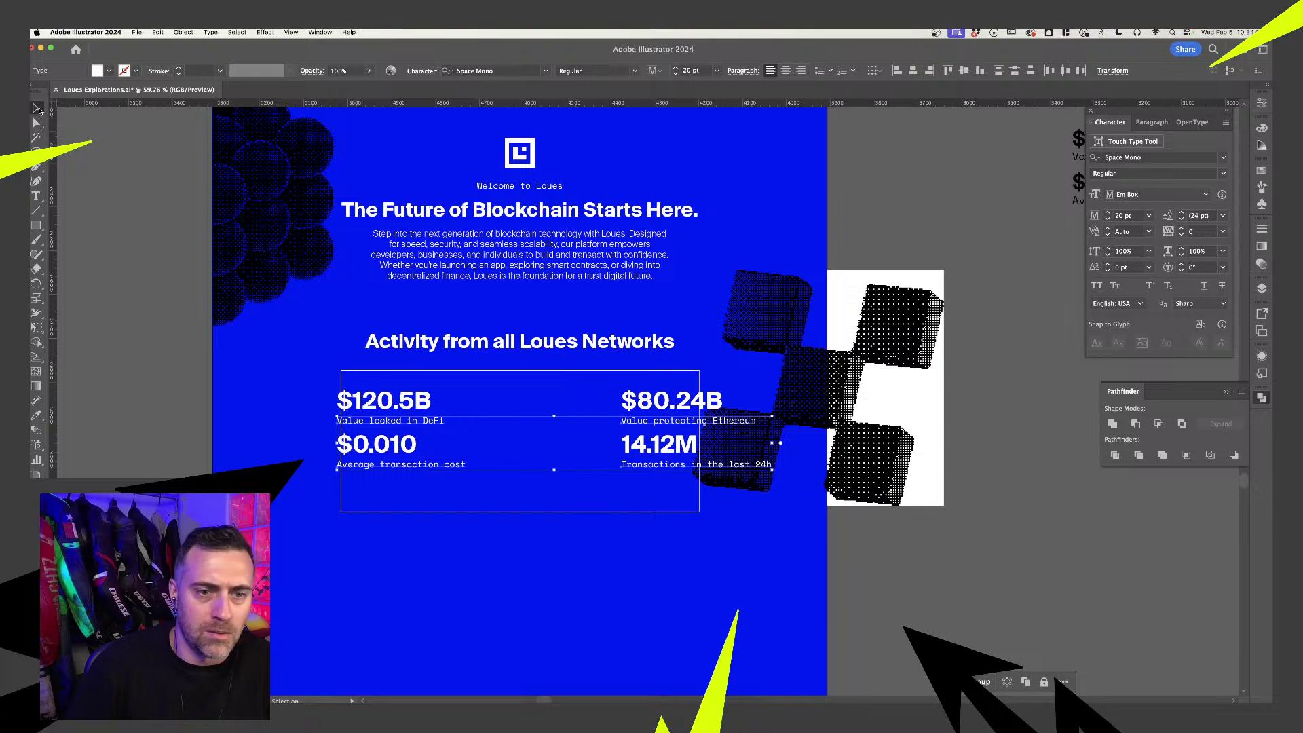
- Nudge the $120.5B value and its "Value locked in DeFi" label to the right, just inside the frame's left edge
{"action": "scroll", "coordinate": [933, 204], "scroll_direction": "down", "scroll_amount": 2}
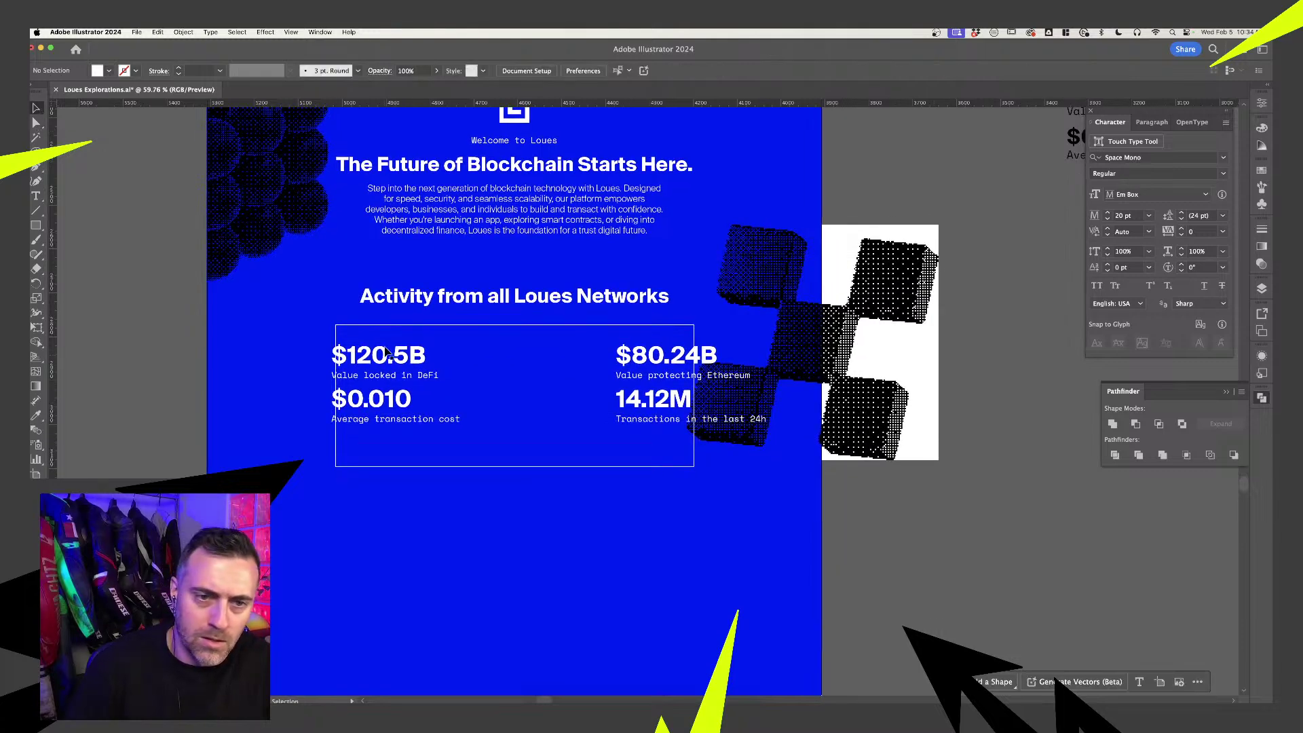
{"action": "left_click", "coordinate": [401, 375]}
{"action": "left_click", "coordinate": [440, 377], "text": "shift"}
{"action": "key", "text": "shift+Right"}
{"action": "key", "text": "shift+Right"}
{"action": "key", "text": "shift+Right"}
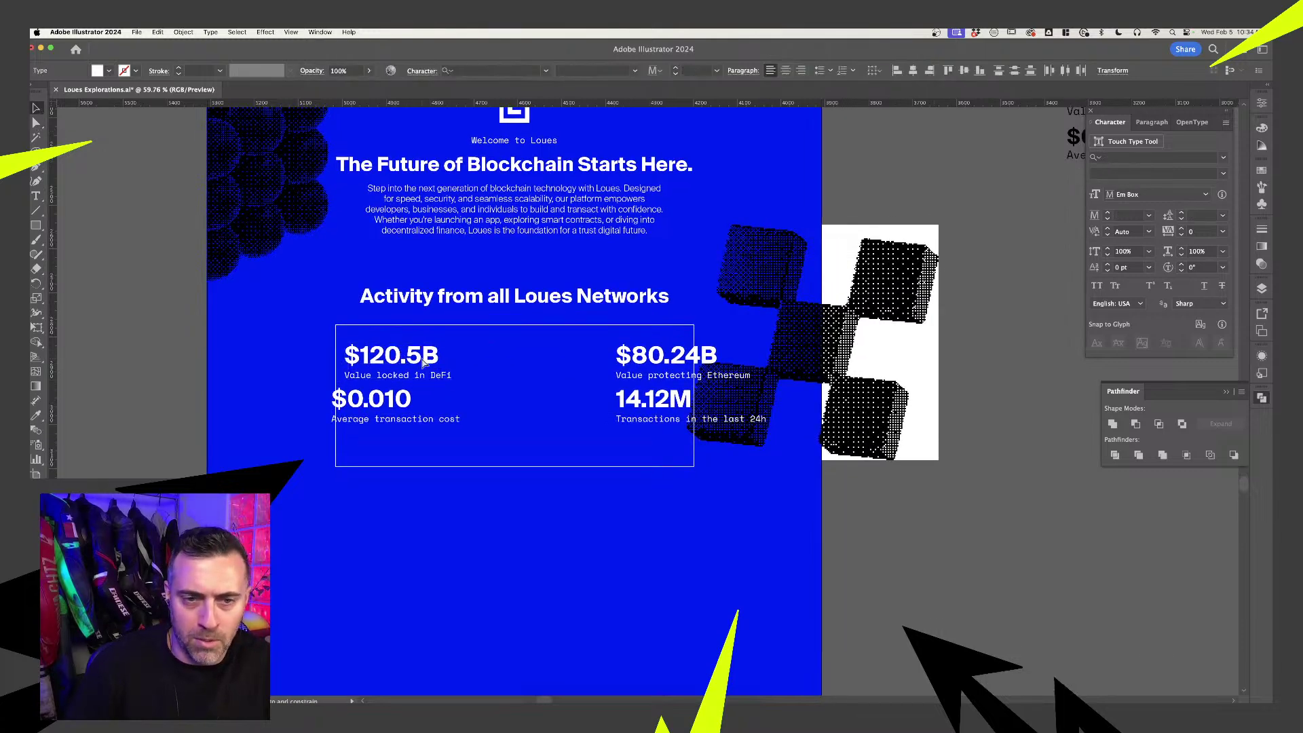
- Left-align the $0.010 value and its "Average transaction cost" label with the $120.5B value above
{"action": "left_click", "coordinate": [412, 407]}
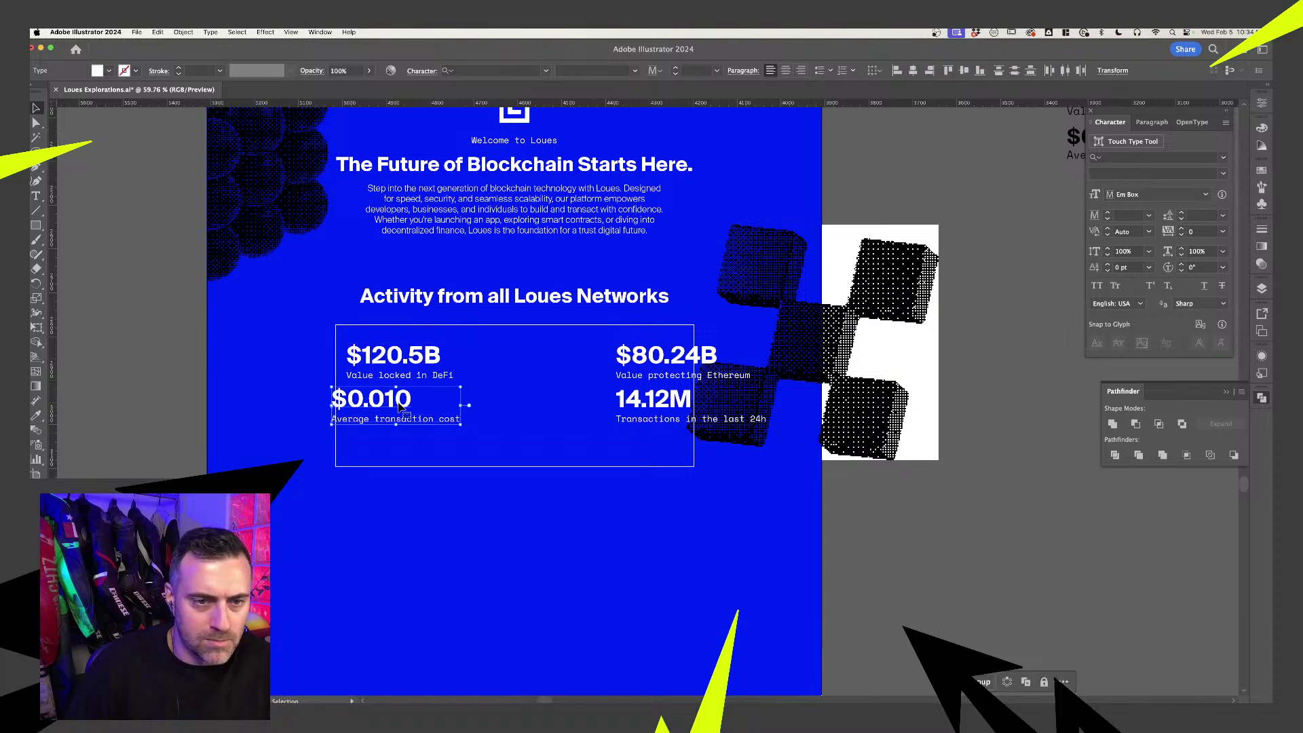
{"action": "mouse_move", "coordinate": [413, 408]}
{"action": "left_mouse_down"}
{"action": "mouse_move", "coordinate": [412, 431]}
{"action": "mouse_move", "coordinate": [400, 406]}
{"action": "left_mouse_up"}
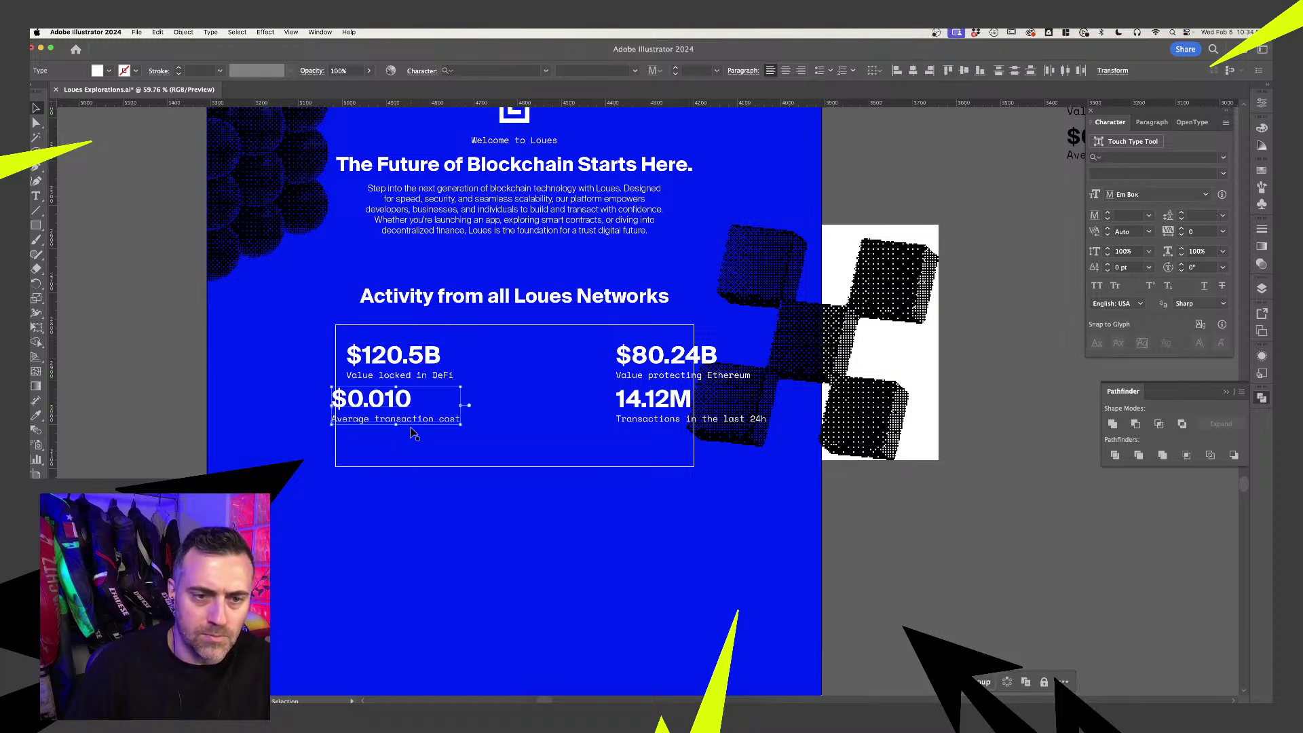
{"action": "left_click", "coordinate": [424, 369], "text": "shift"}
{"action": "left_click", "coordinate": [424, 360]}
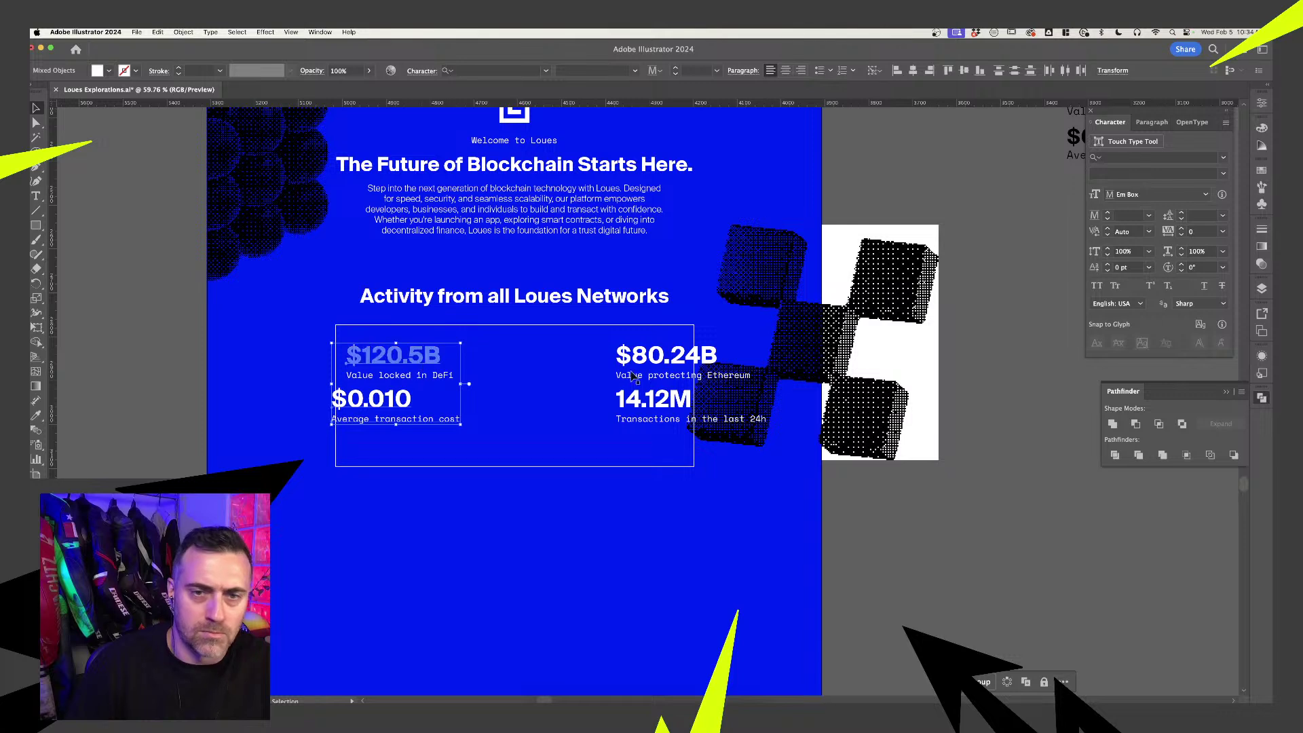
{"action": "left_click", "coordinate": [897, 70]}
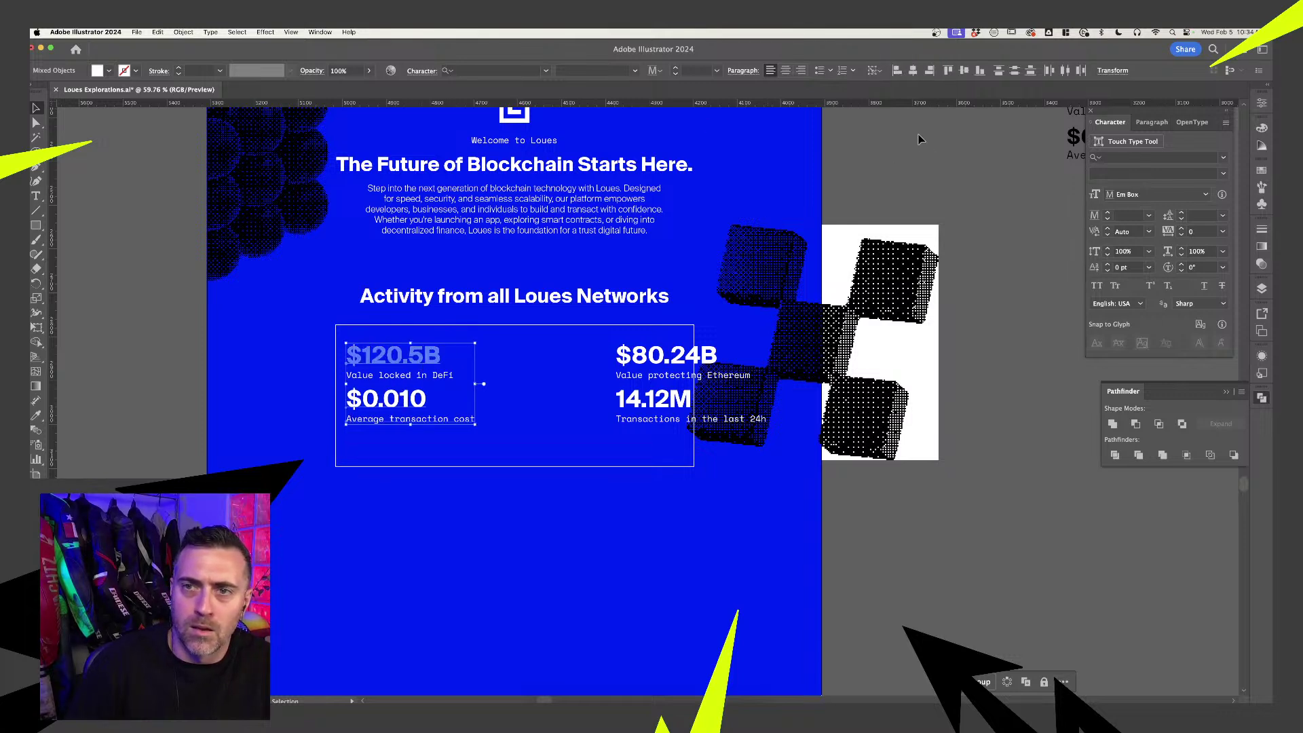
{"action": "left_click", "coordinate": [919, 139]}
- Move the $0.010 statistic group down to leave more space below the $120.5B statistic
{"action": "left_click", "coordinate": [387, 401]}
{"action": "key", "text": "shift+Down"}
{"action": "key", "text": "shift+Down"}
{"action": "key", "text": "shift+Down"}
{"action": "key", "text": "shift+Down"}
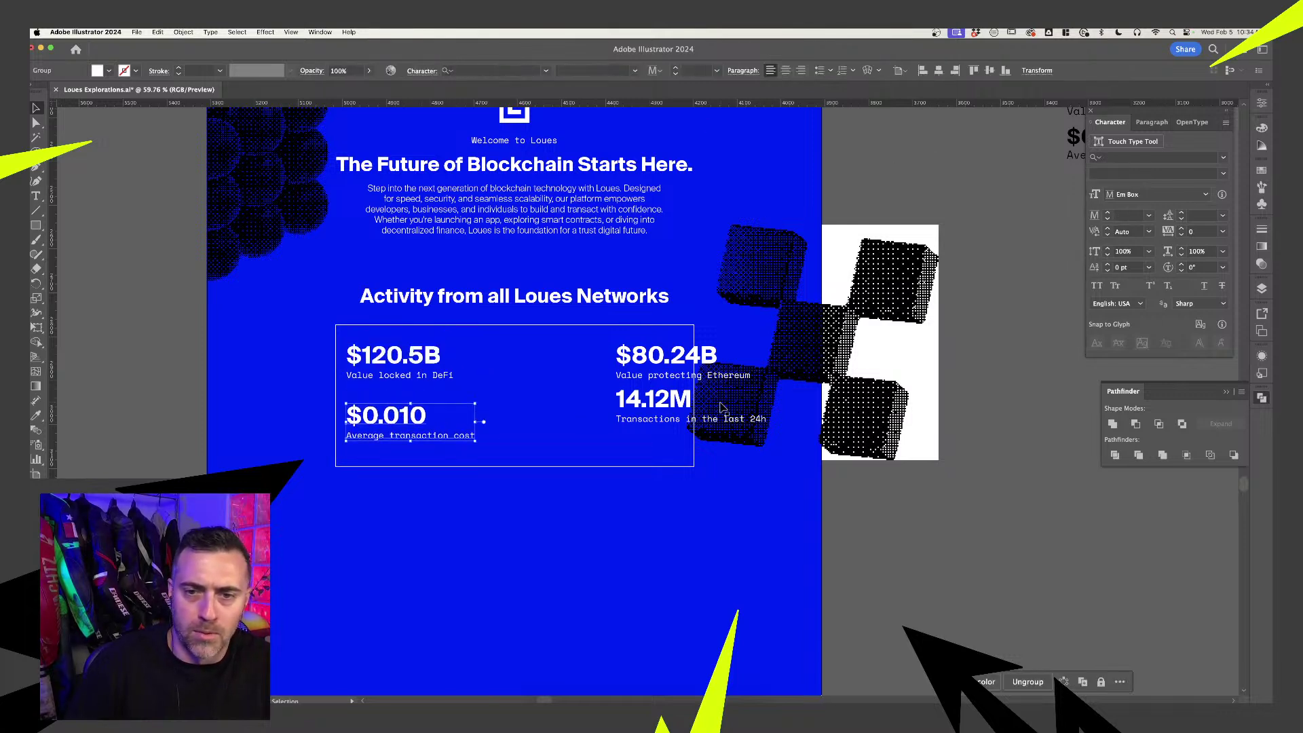
- Move the 14.12M statistic group left into the frame, level with the $0.010 statistic
{"action": "left_click", "coordinate": [685, 405]}
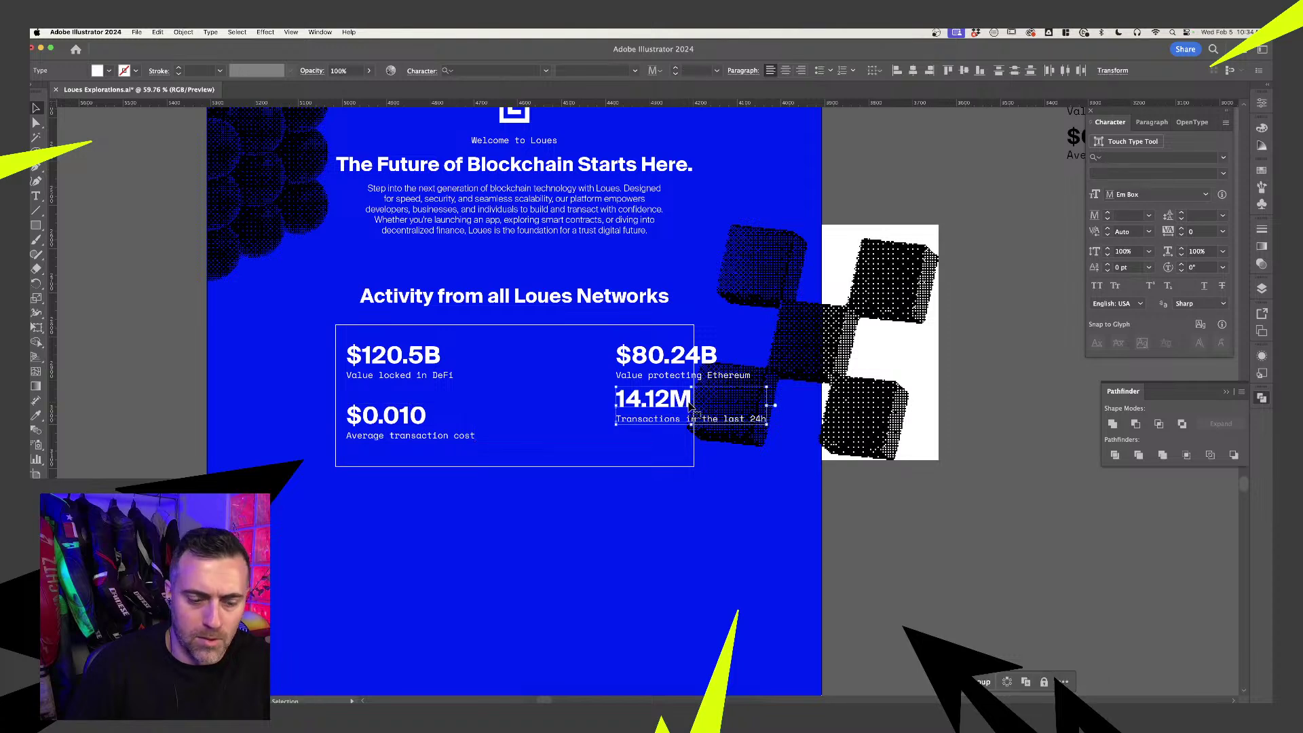
{"action": "left_click", "coordinate": [666, 375], "text": "shift"}
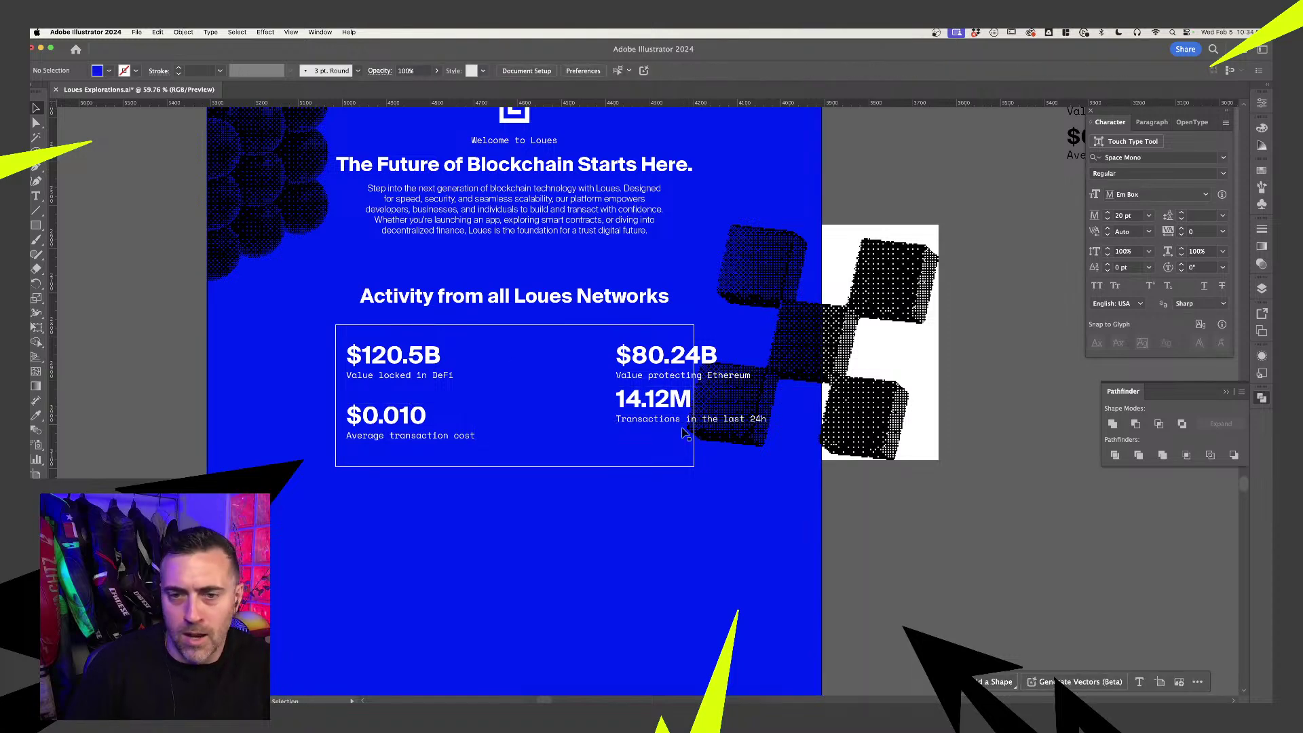
{"action": "left_click", "coordinate": [676, 407]}
{"action": "left_click", "coordinate": [675, 415]}
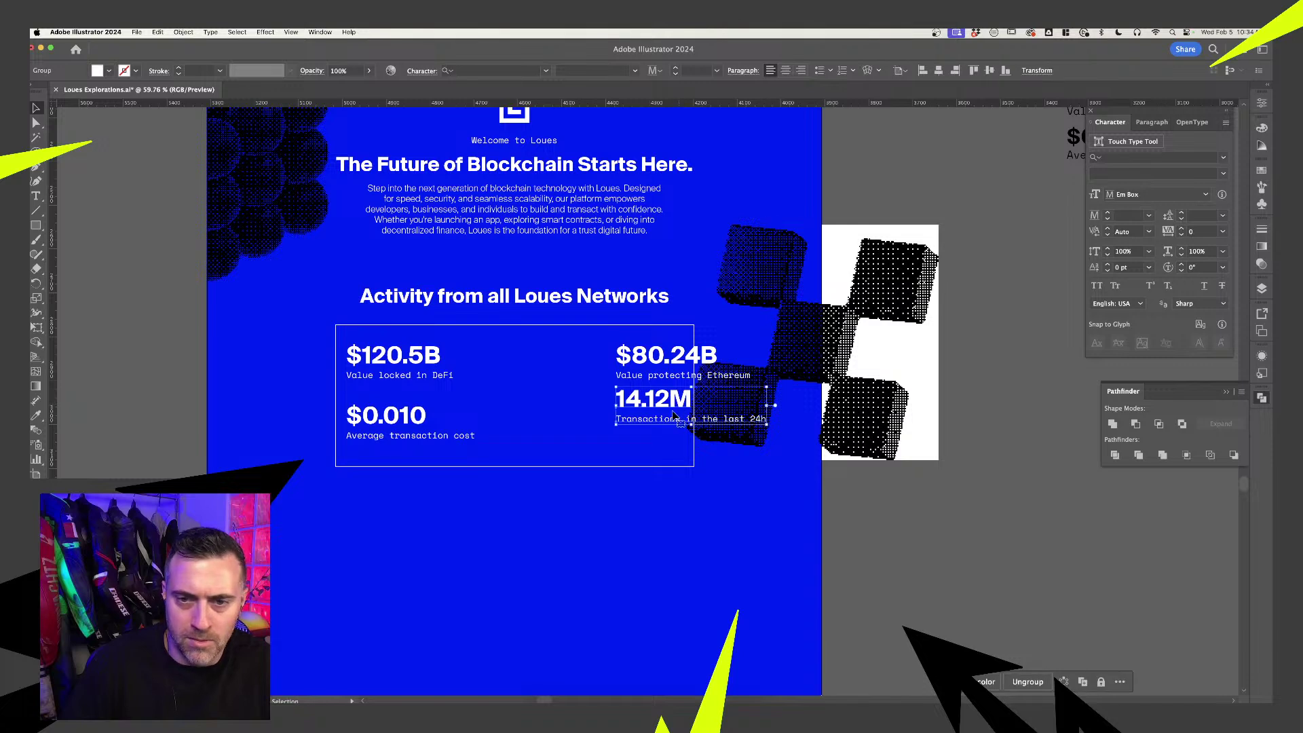
{"action": "left_click", "coordinate": [429, 424], "text": "shift"}
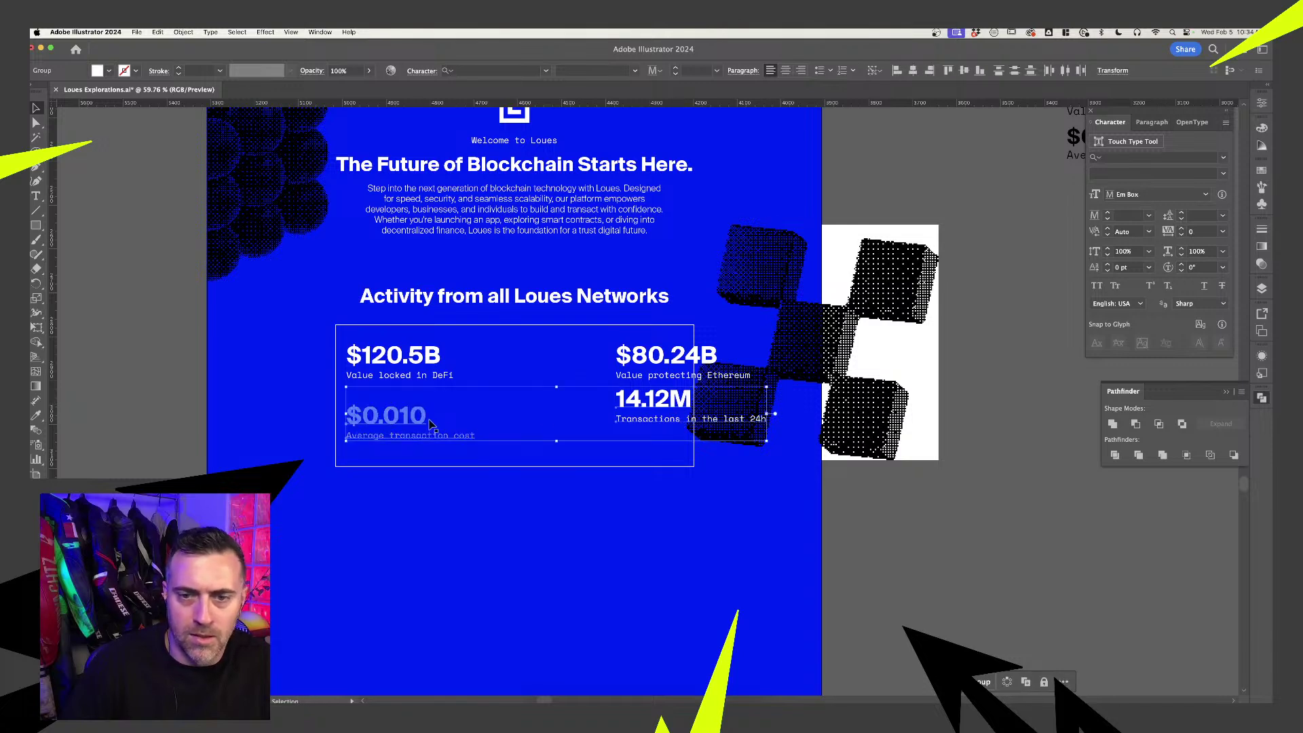
{"action": "left_click", "coordinate": [932, 553]}
{"action": "left_click_drag", "start_coordinate": [669, 408], "coordinate": [592, 424]}
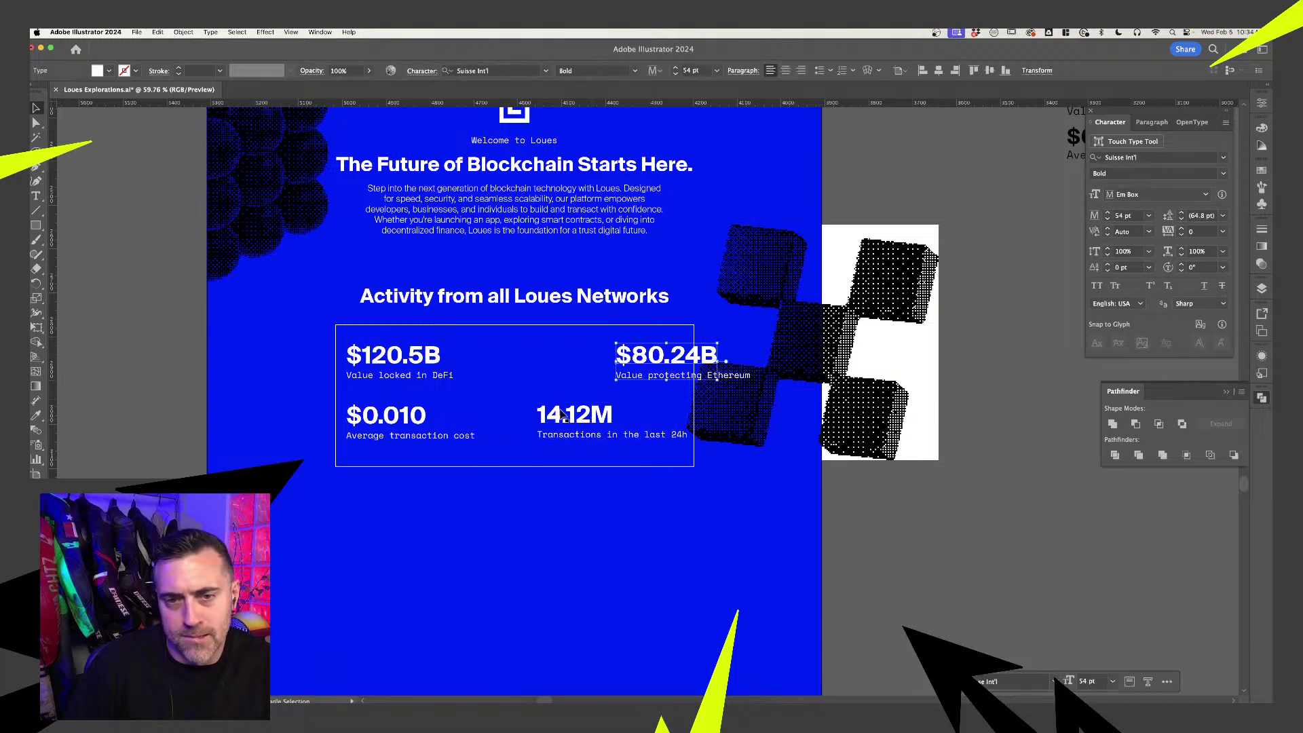
{"action": "left_click", "coordinate": [670, 373], "text": "shift"}
{"action": "left_click", "coordinate": [900, 73]}
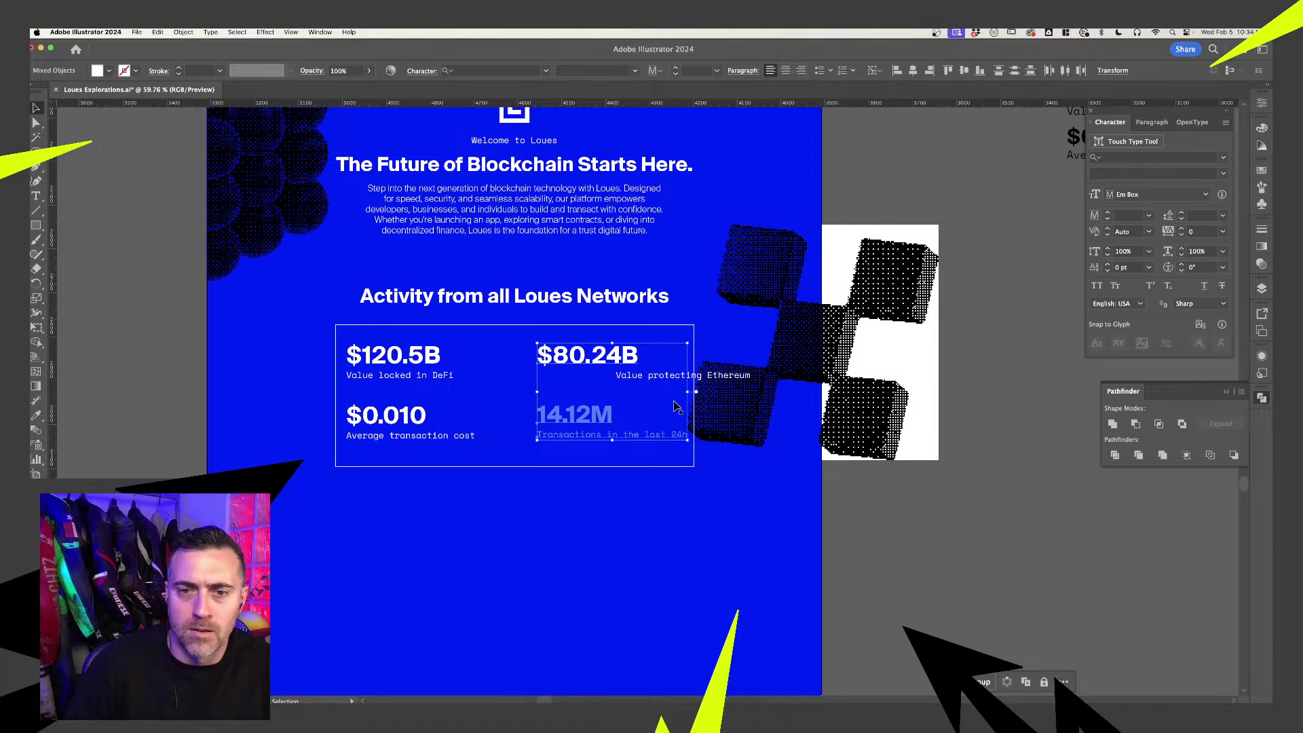
{"action": "key", "text": "super+z"}
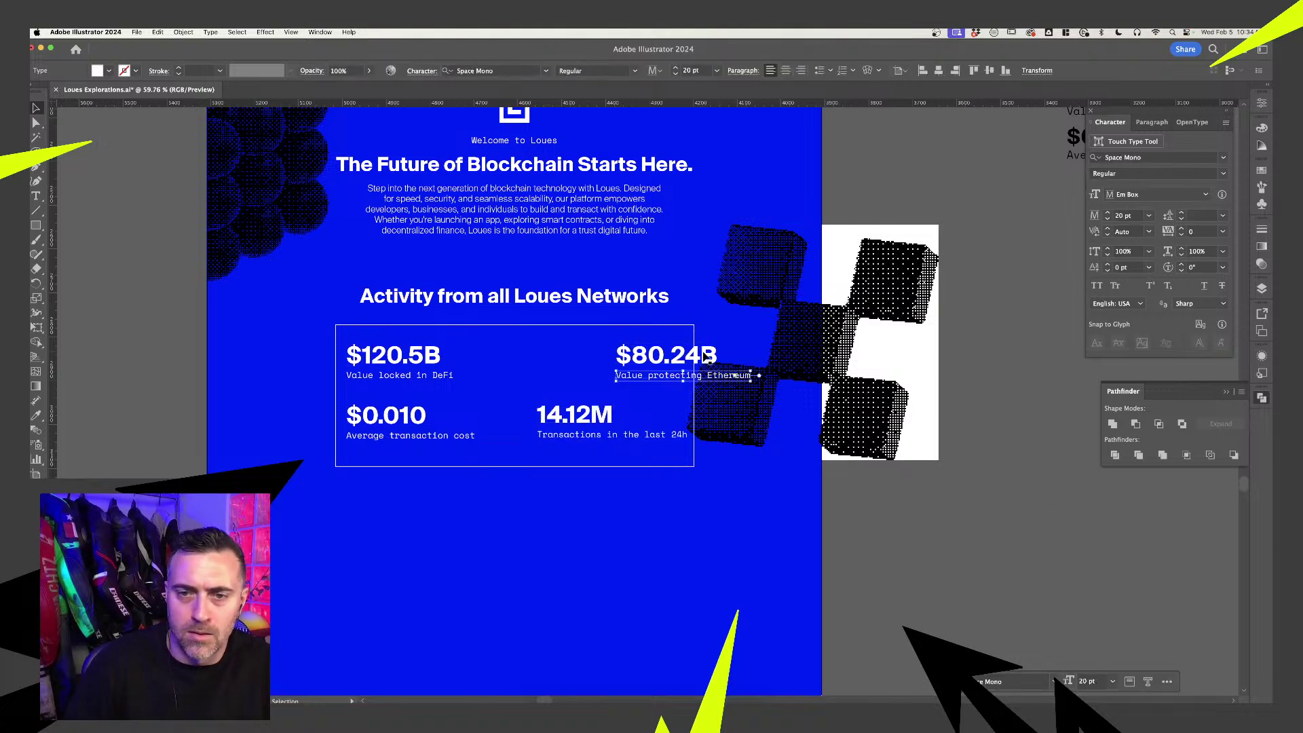
- Group the $80.24B value with its "Value protecting Ethereum" label and left-align it with the 14.12M statistic
{"action": "left_click", "coordinate": [713, 358]}
{"action": "key", "text": "super+g"}
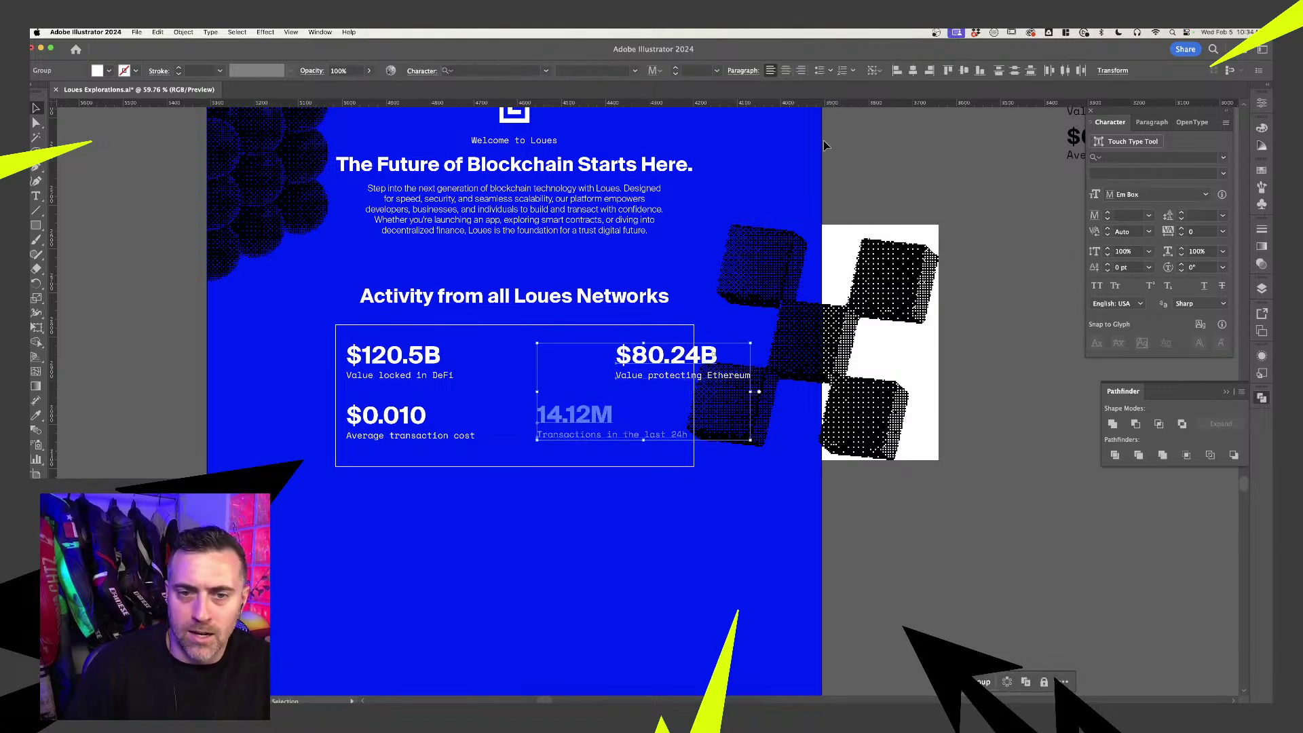
{"action": "left_click", "coordinate": [897, 71]}
{"action": "left_click", "coordinate": [735, 369]}
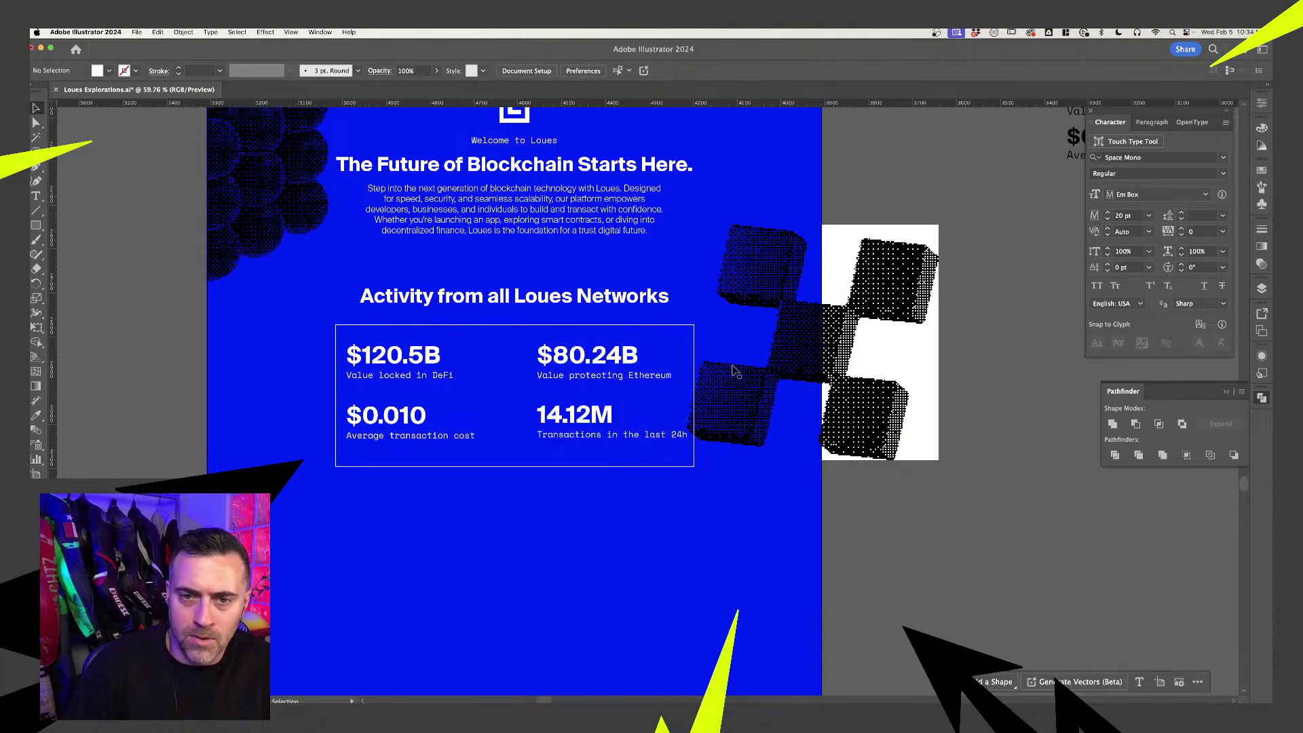
{"action": "left_click", "coordinate": [606, 417]}
{"action": "left_click", "coordinate": [925, 559]}
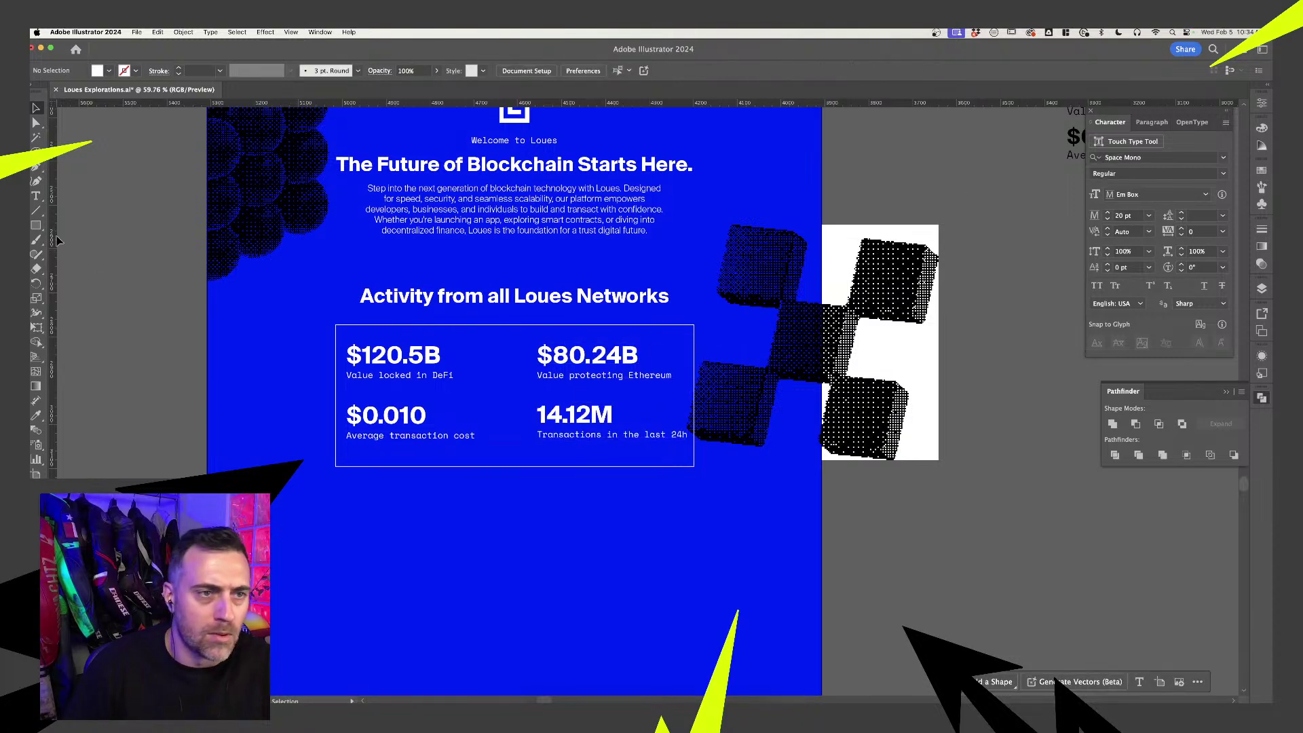
- Draw a rectangle about 412 by 323 px over the frame's left half and give it only a 1 pt white outline
{"action": "left_click", "coordinate": [37, 225]}
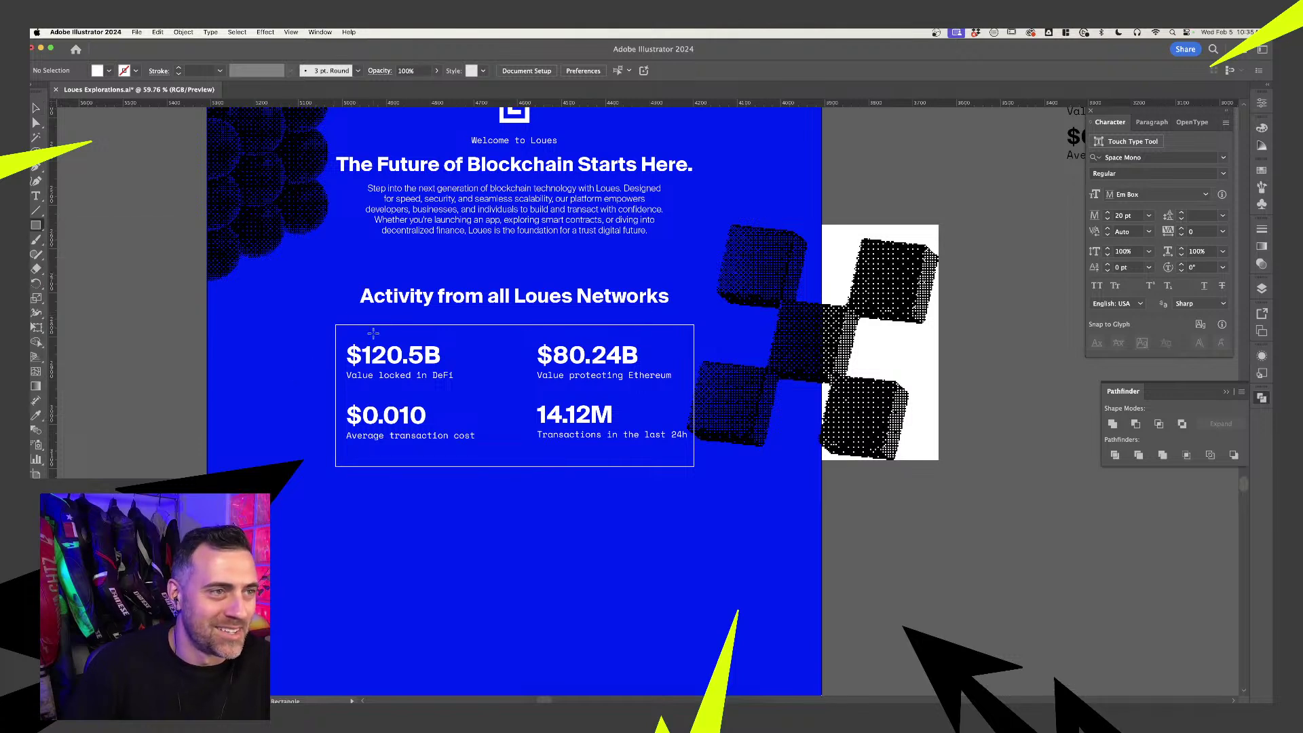
{"action": "left_click_drag", "start_coordinate": [345, 328], "coordinate": [516, 467]}
{"action": "key", "text": "v"}
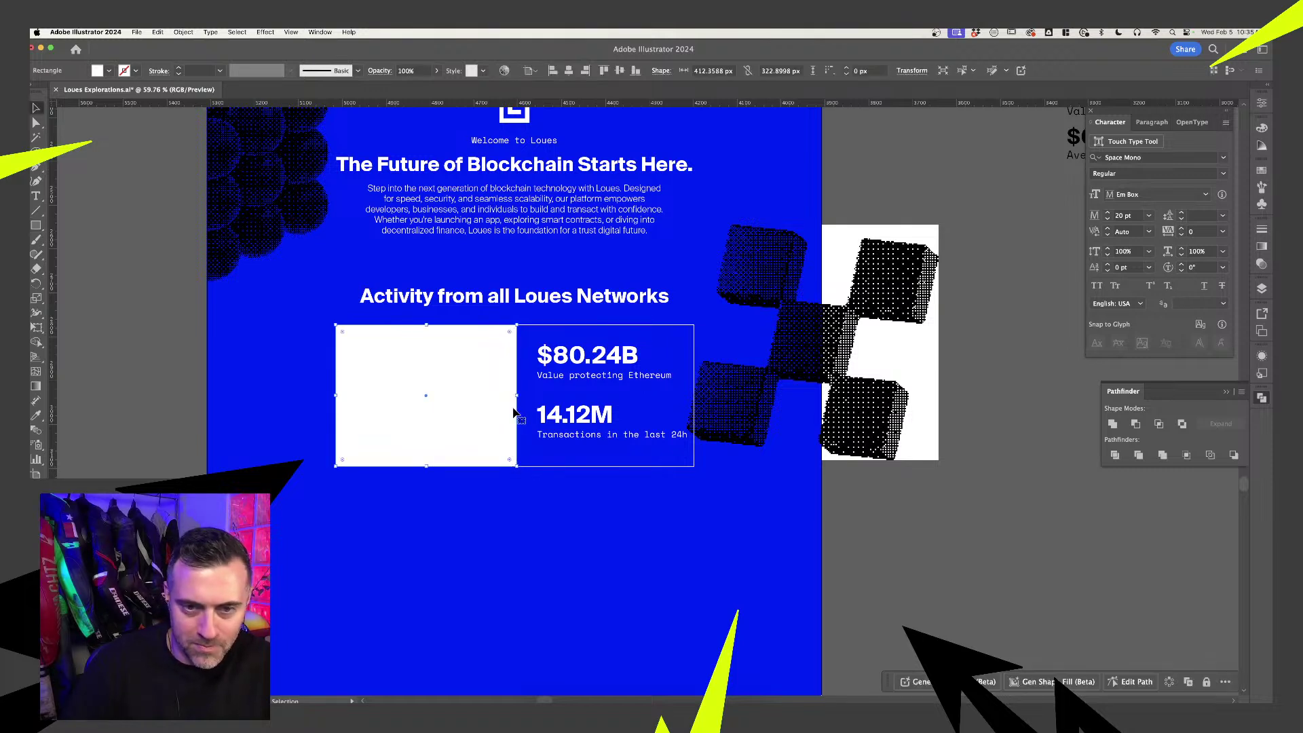
{"action": "key", "text": "Delete"}
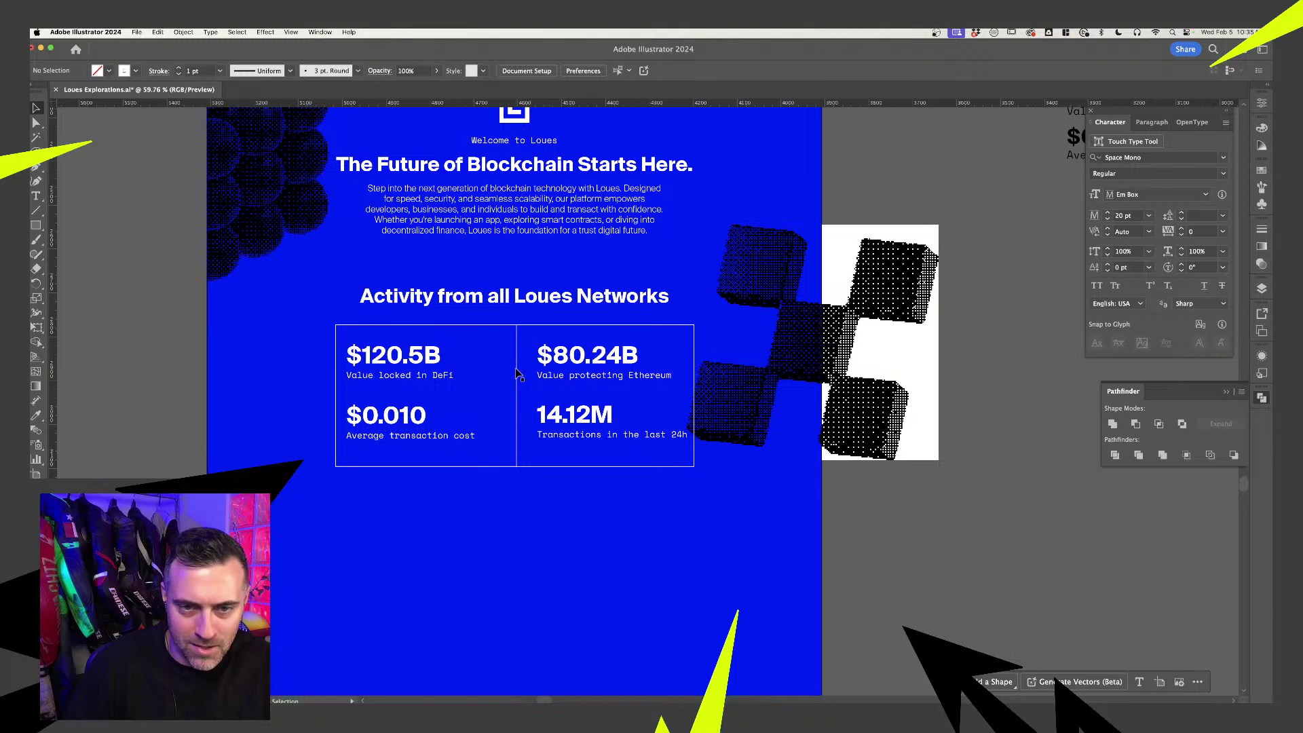
- Shorten the left-half rectangle to half its height so that it encloses only the $120.5B statistic
{"action": "left_click", "coordinate": [428, 373]}
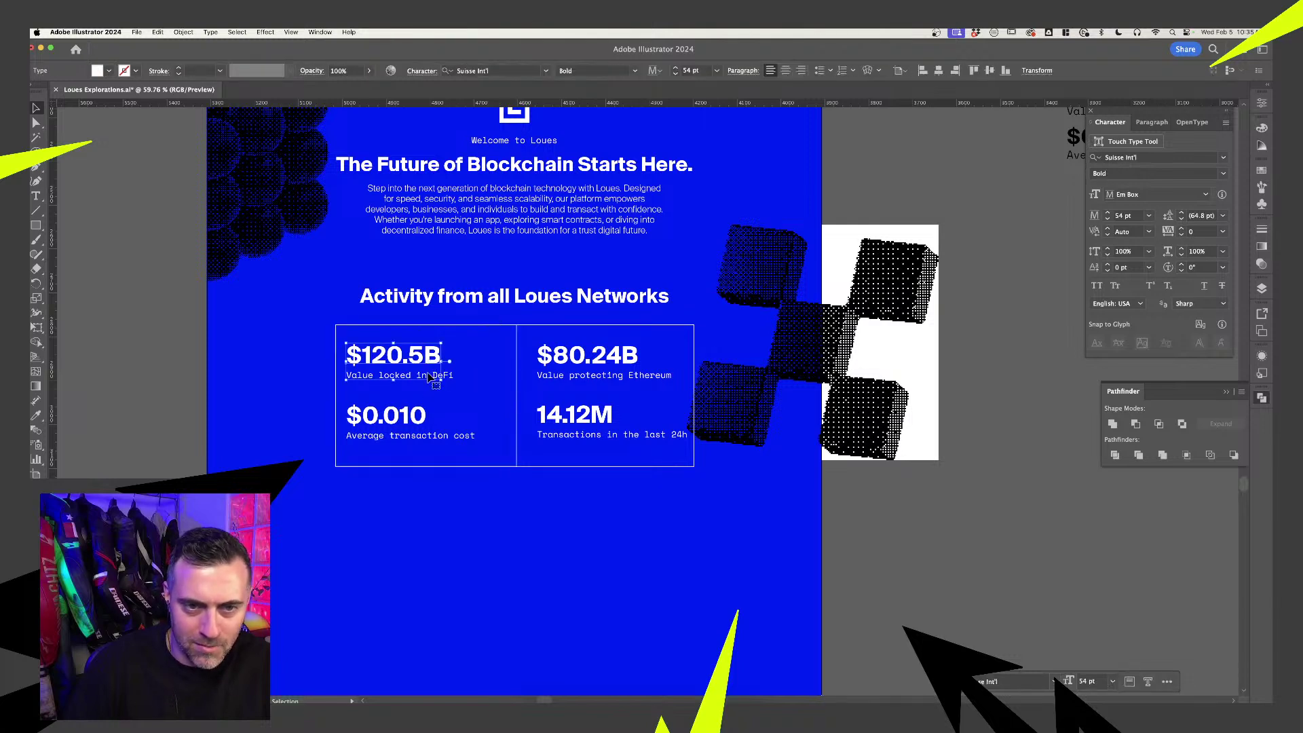
{"action": "left_click", "coordinate": [517, 384]}
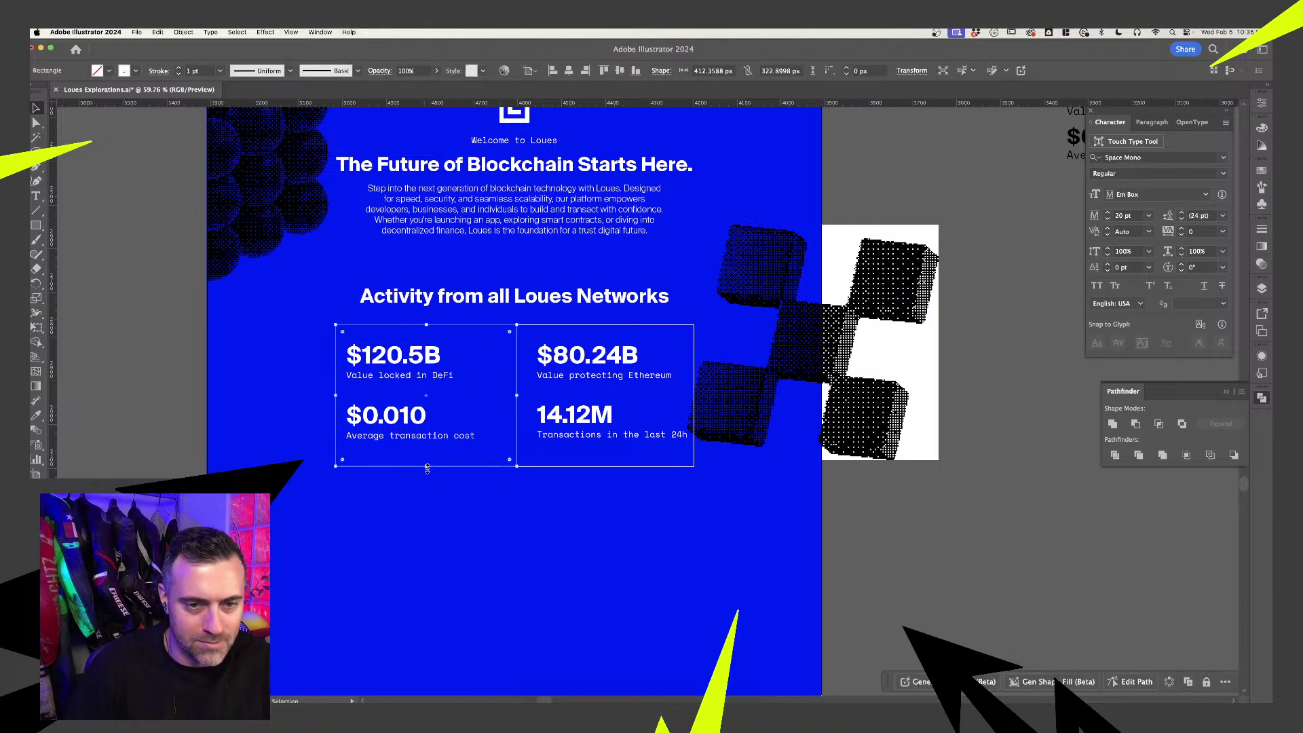
{"action": "left_click_drag", "start_coordinate": [427, 468], "coordinate": [440, 394]}
{"action": "left_click", "coordinate": [440, 378]}
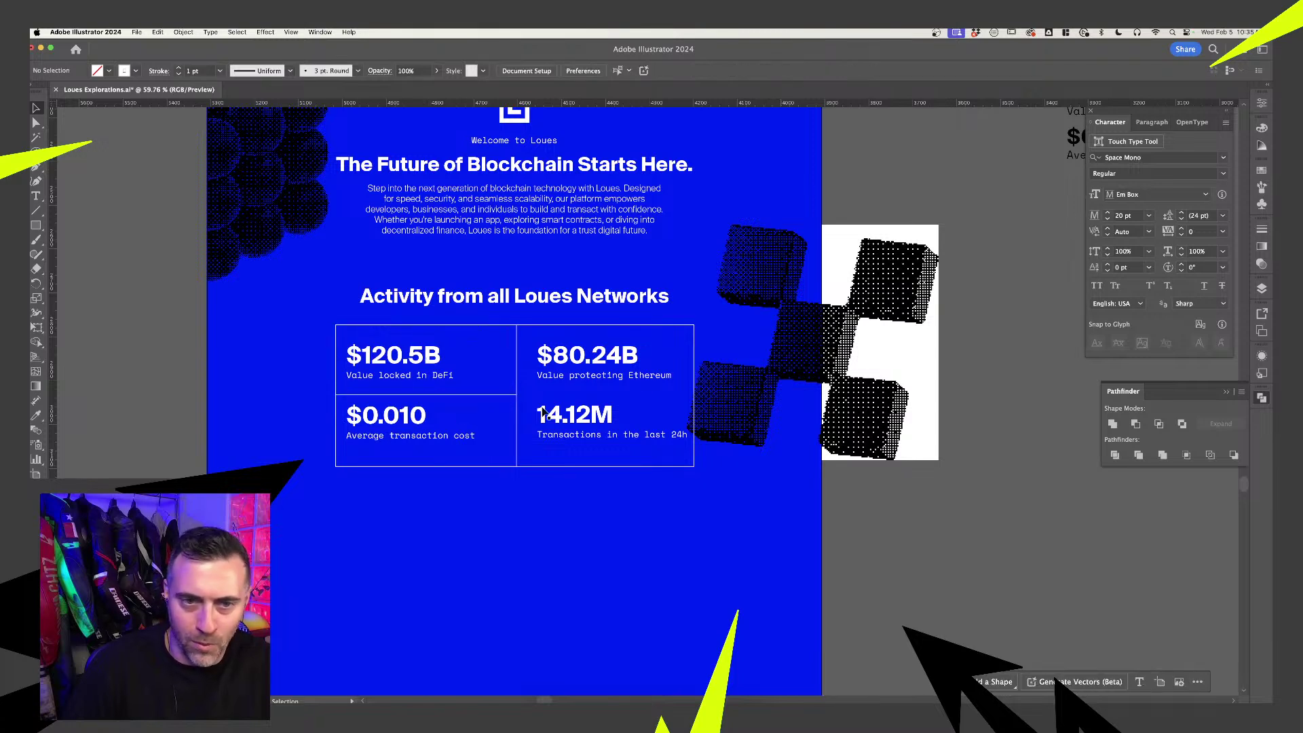
- Nudge the $0.010 statistic and its "Average transaction cost" label slightly down within the frame's lower-left cell
{"action": "left_click", "coordinate": [453, 395], "text": "shift"}
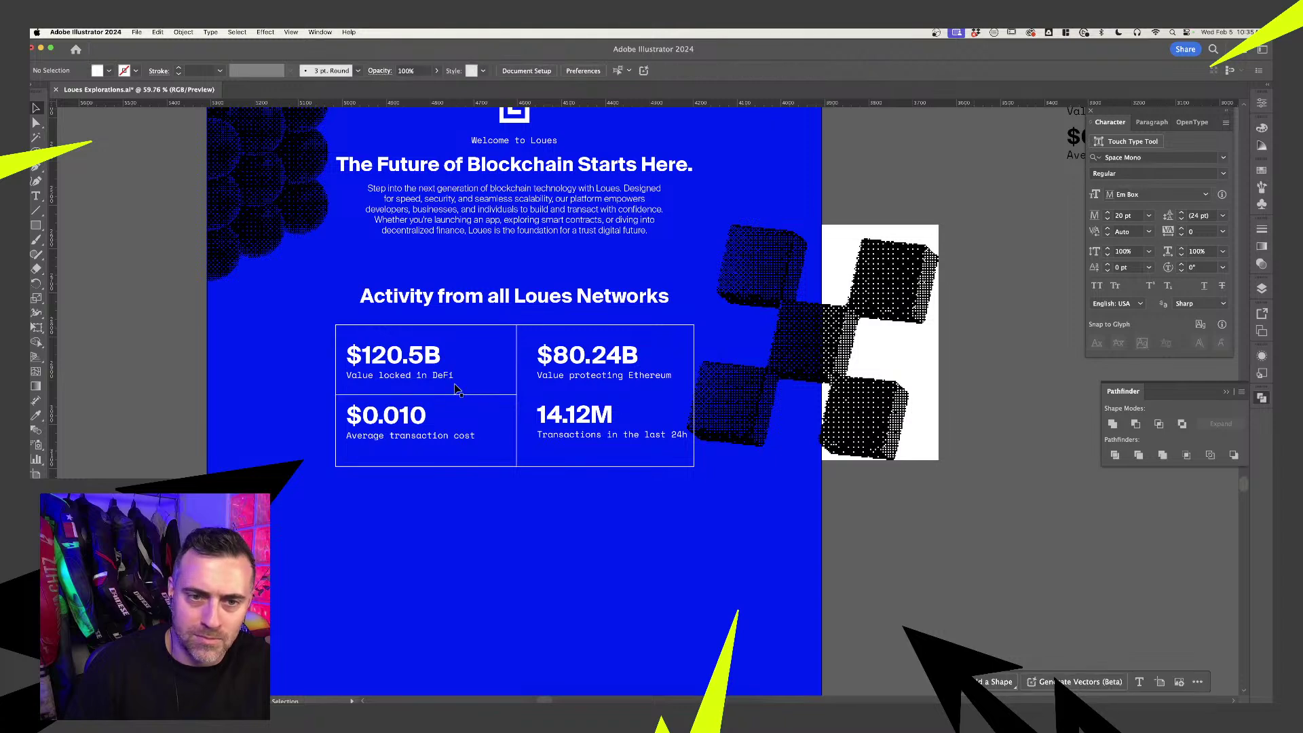
{"action": "left_click", "coordinate": [444, 377]}
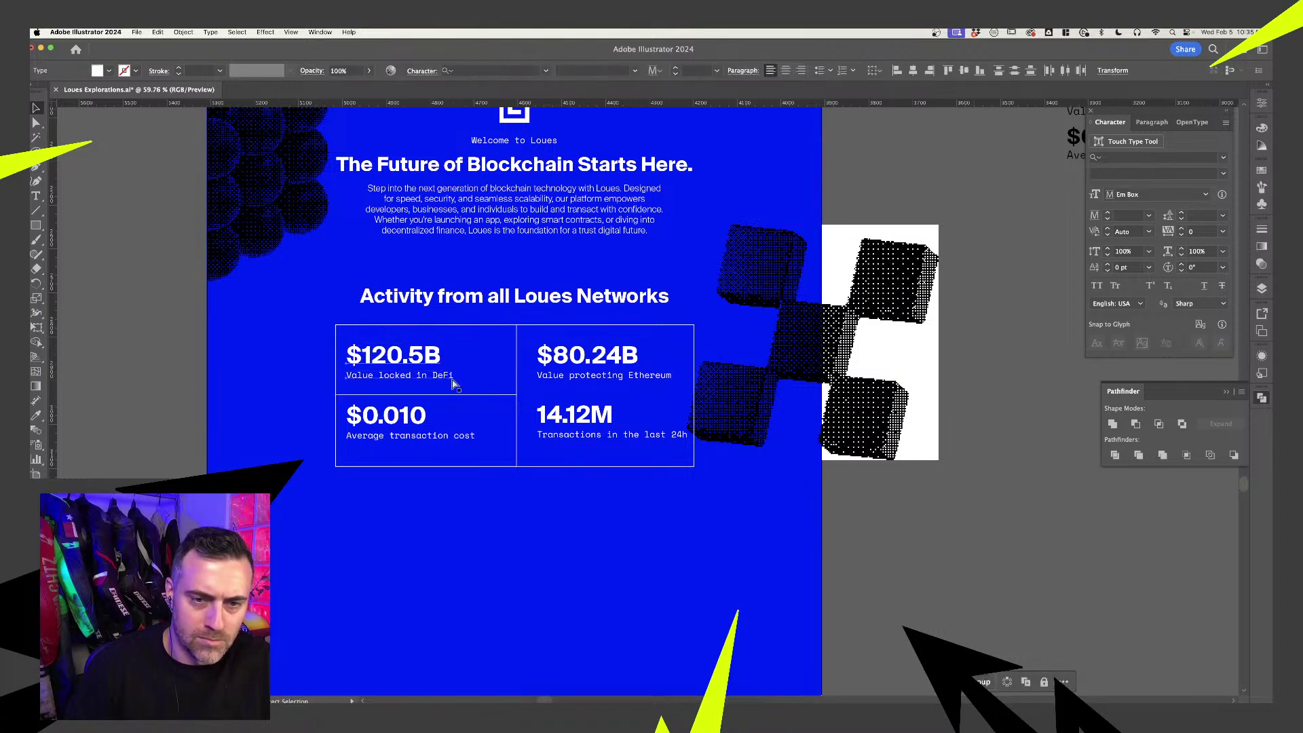
{"action": "left_click", "coordinate": [454, 370]}
{"action": "left_click", "coordinate": [419, 425]}
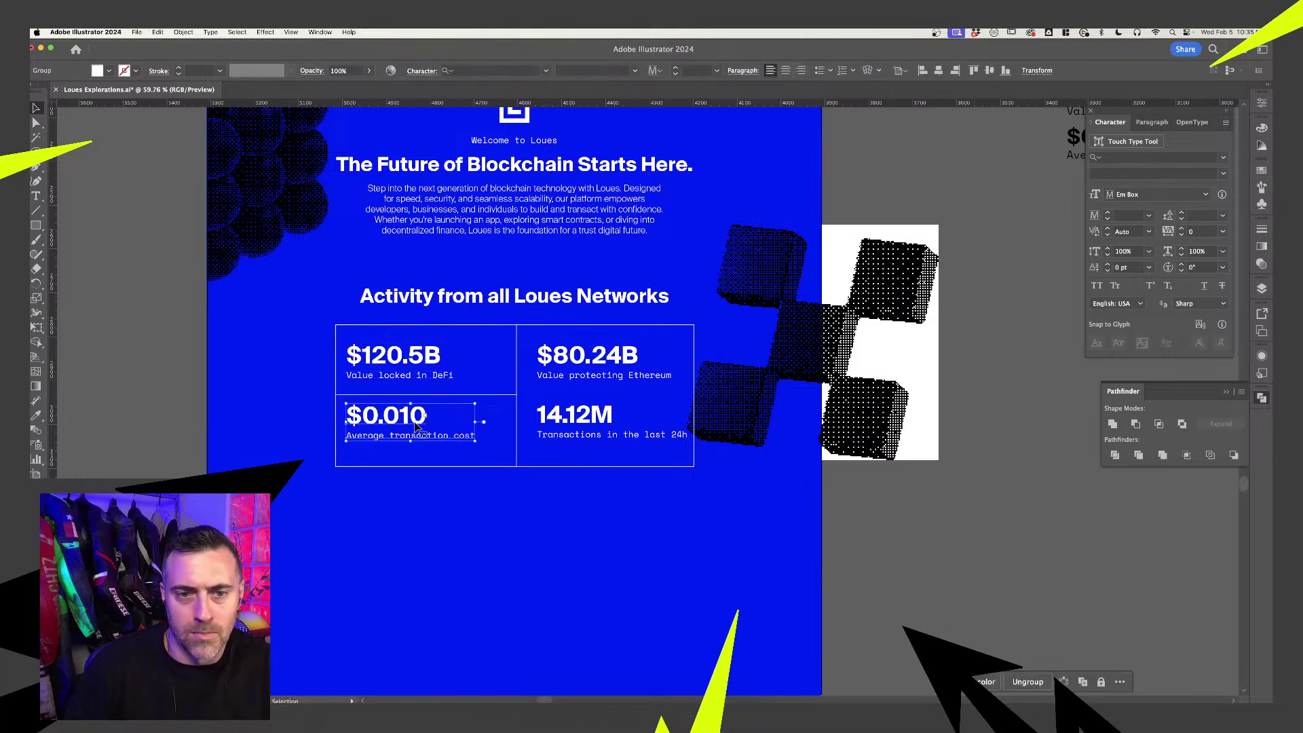
{"action": "left_click_drag", "start_coordinate": [438, 438], "coordinate": [438, 447]}
{"action": "left_click", "coordinate": [425, 364]}
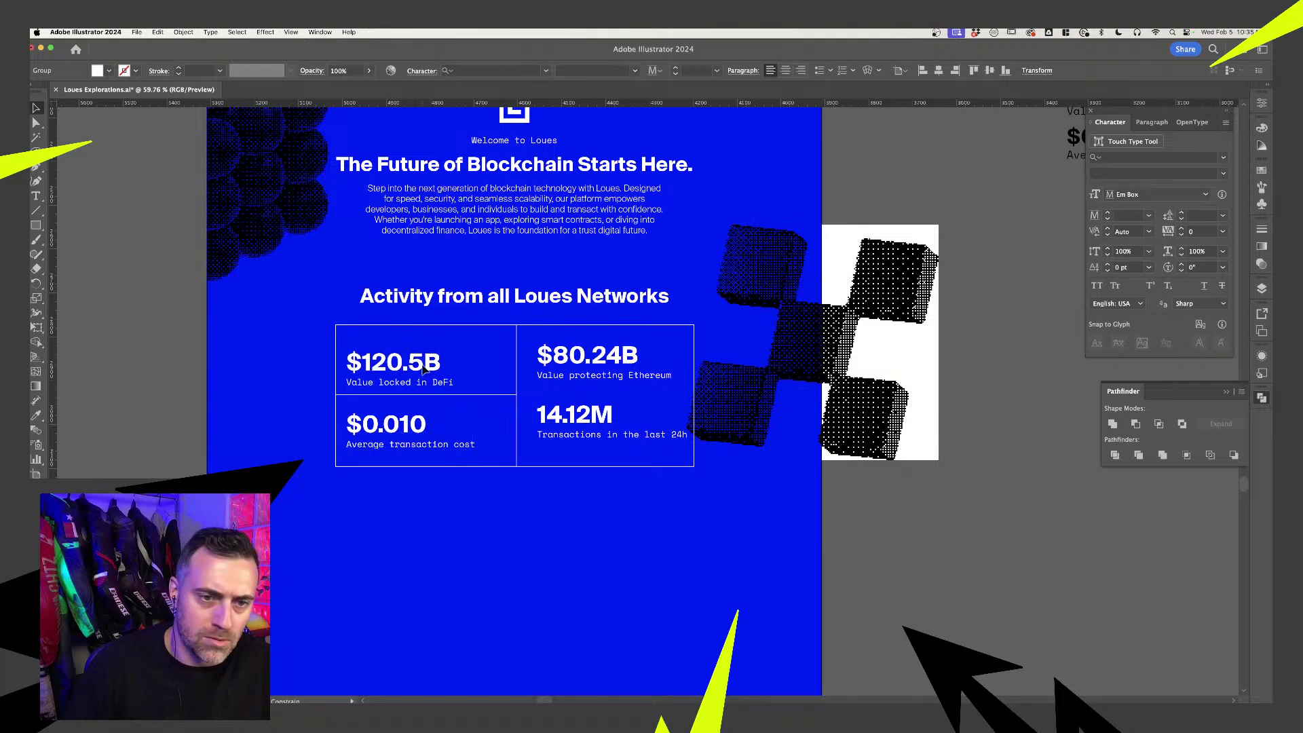
{"action": "left_click", "coordinate": [549, 372]}
- Try dividing the frame by duplicating the half-height rectangle into other cells and narrowing the left cells to about 366 px
{"action": "left_click", "coordinate": [508, 394]}
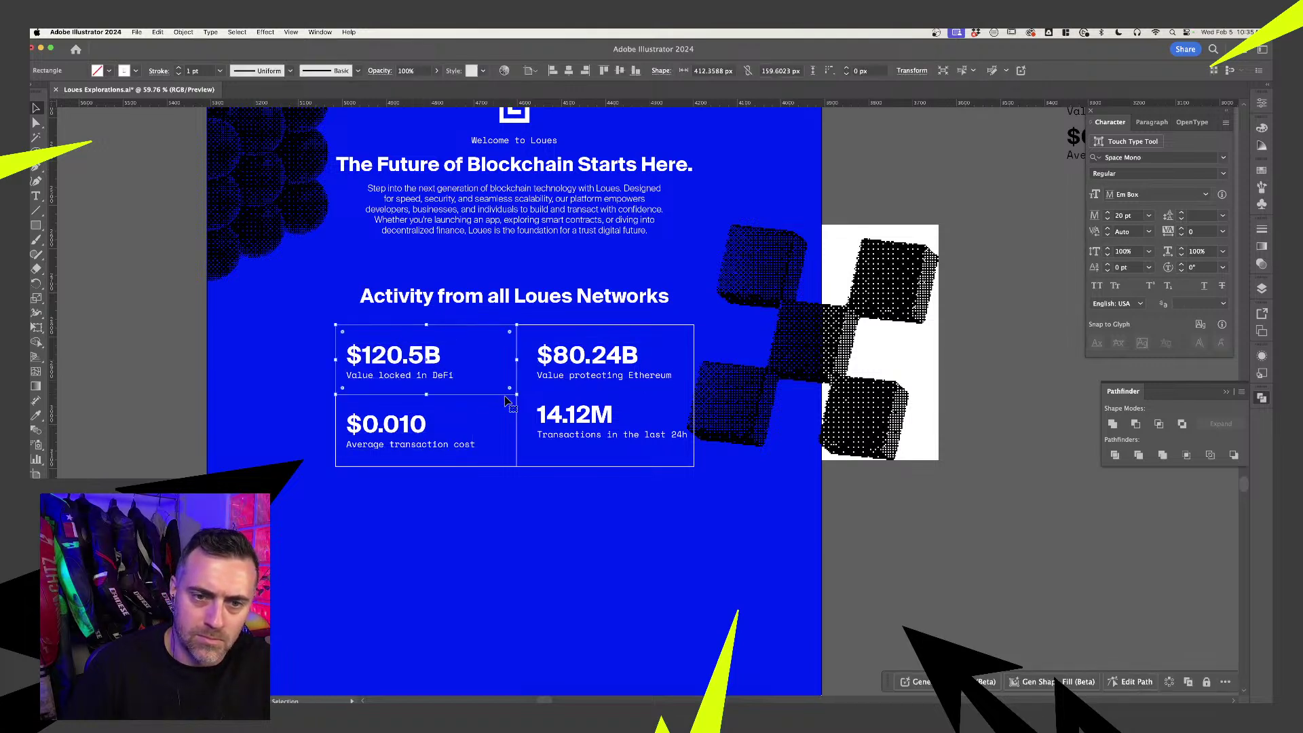
{"action": "left_click_drag", "start_coordinate": [519, 415], "coordinate": [699, 438]}
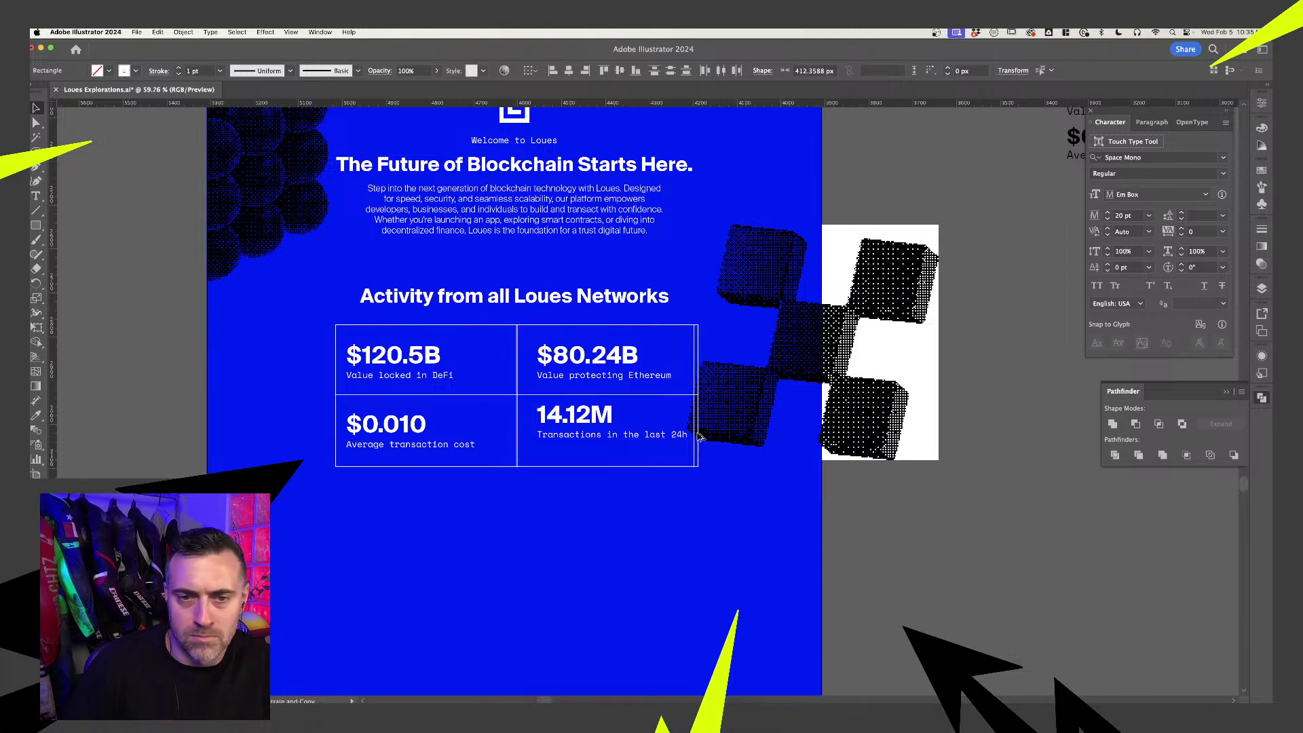
{"action": "left_click_drag", "start_coordinate": [699, 437], "coordinate": [699, 437]}
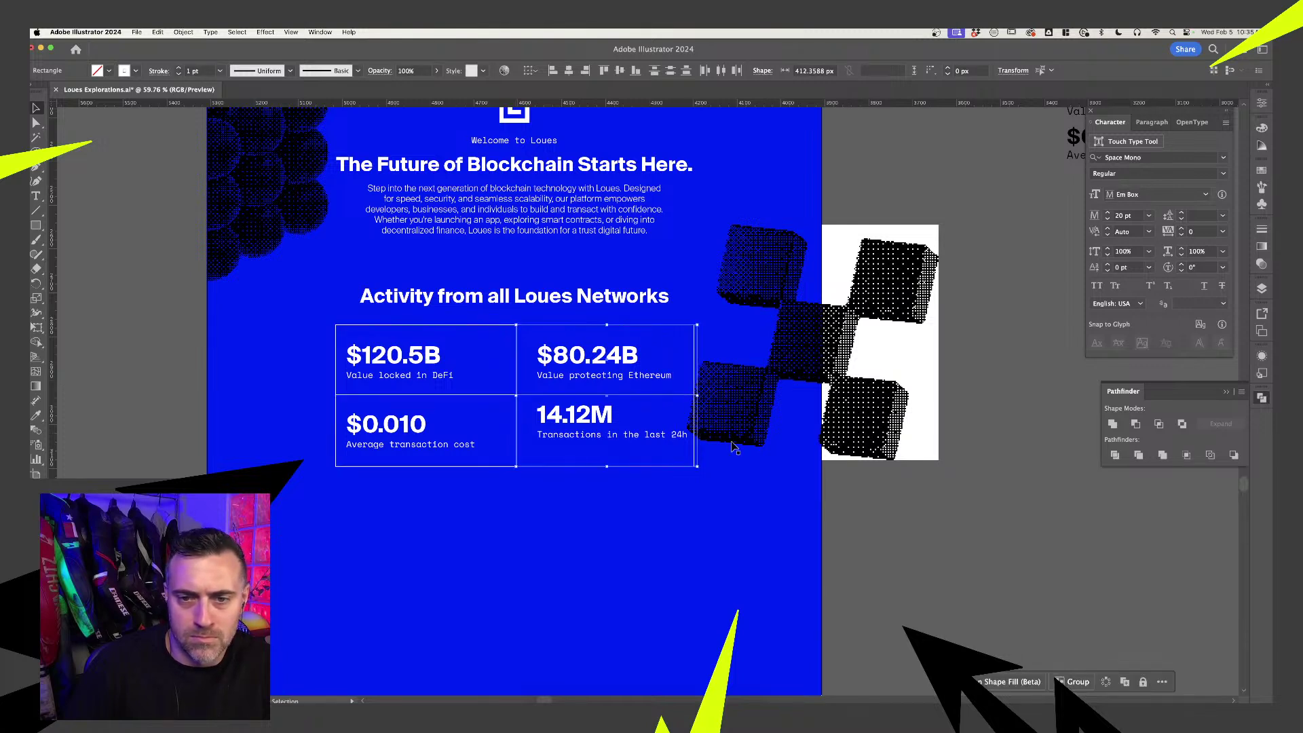
{"action": "key", "text": "super+z"}
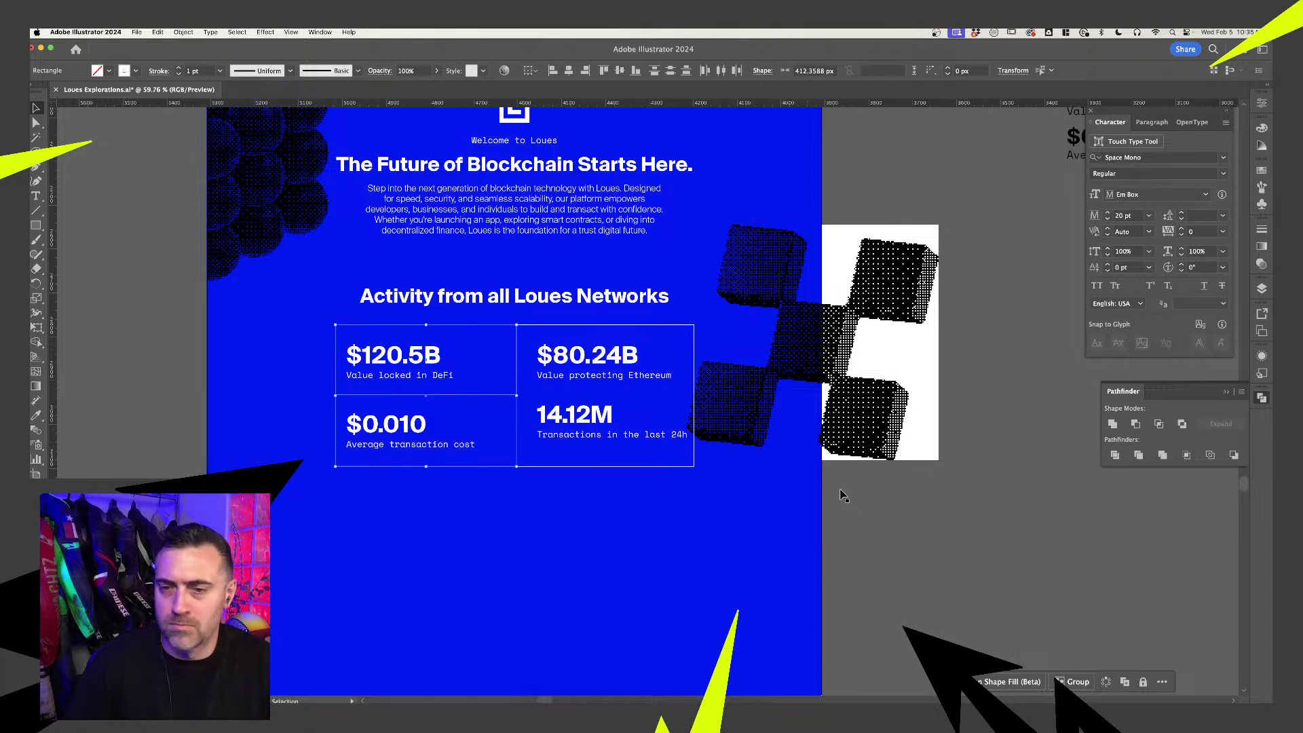
{"action": "left_click_drag", "start_coordinate": [517, 397], "coordinate": [496, 397]}
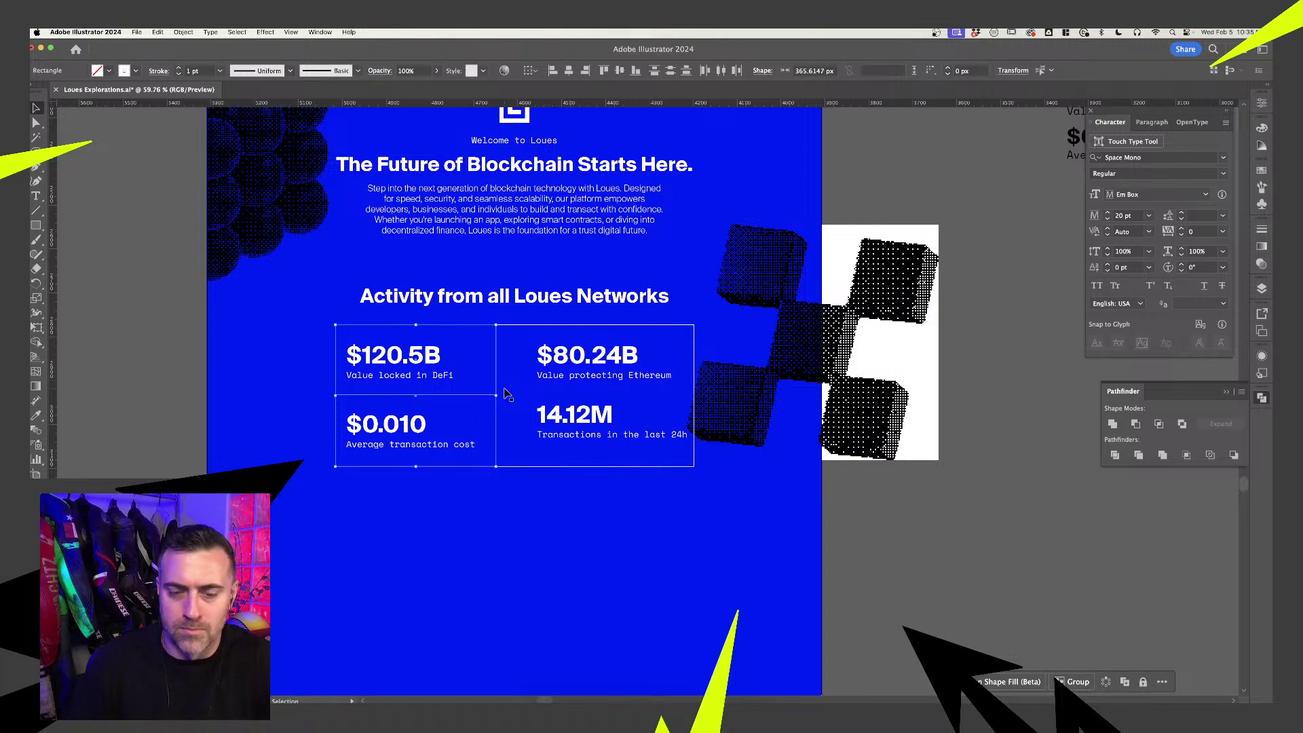
{"action": "key", "text": "super+shift+a"}
- Draw a vertical divider line about 326 px long through the frame's full height and center it horizontally on the frame
{"action": "key", "text": "backslash"}
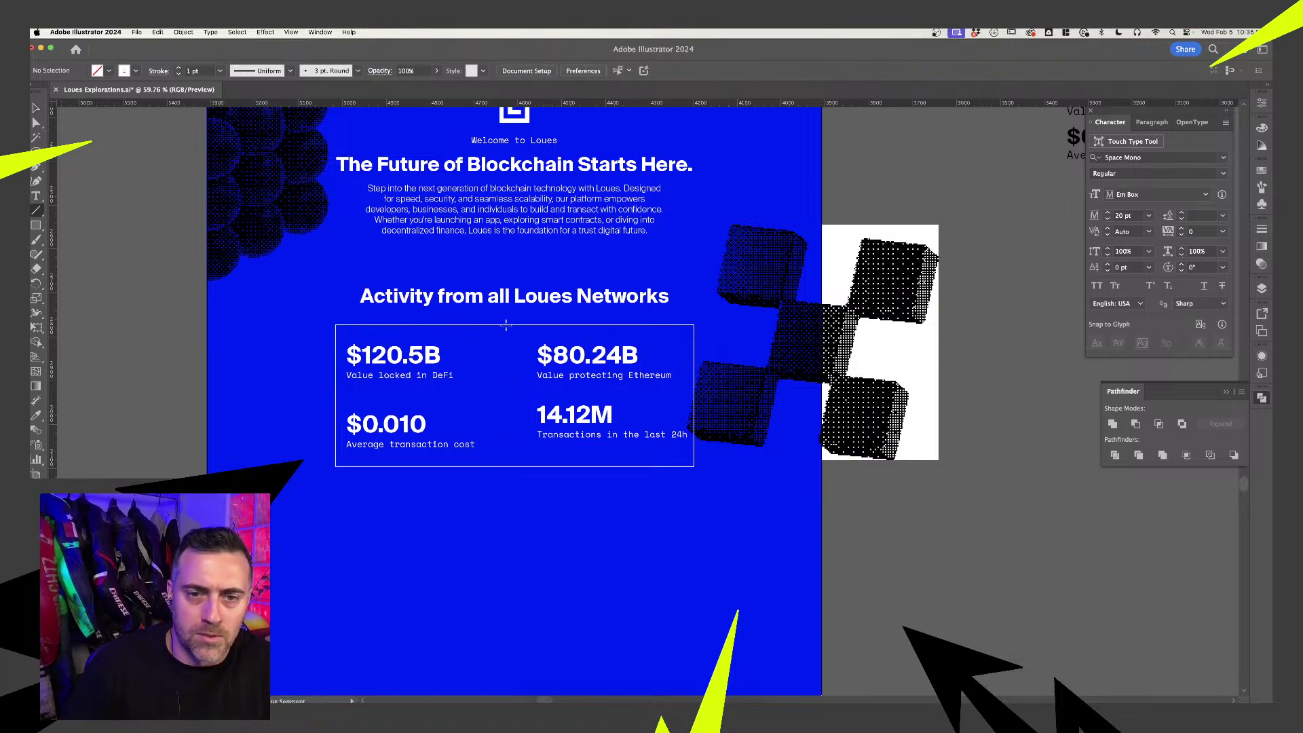
{"action": "left_click_drag", "start_coordinate": [506, 324], "coordinate": [508, 467]}
{"action": "left_click", "coordinate": [542, 472], "text": "super"}
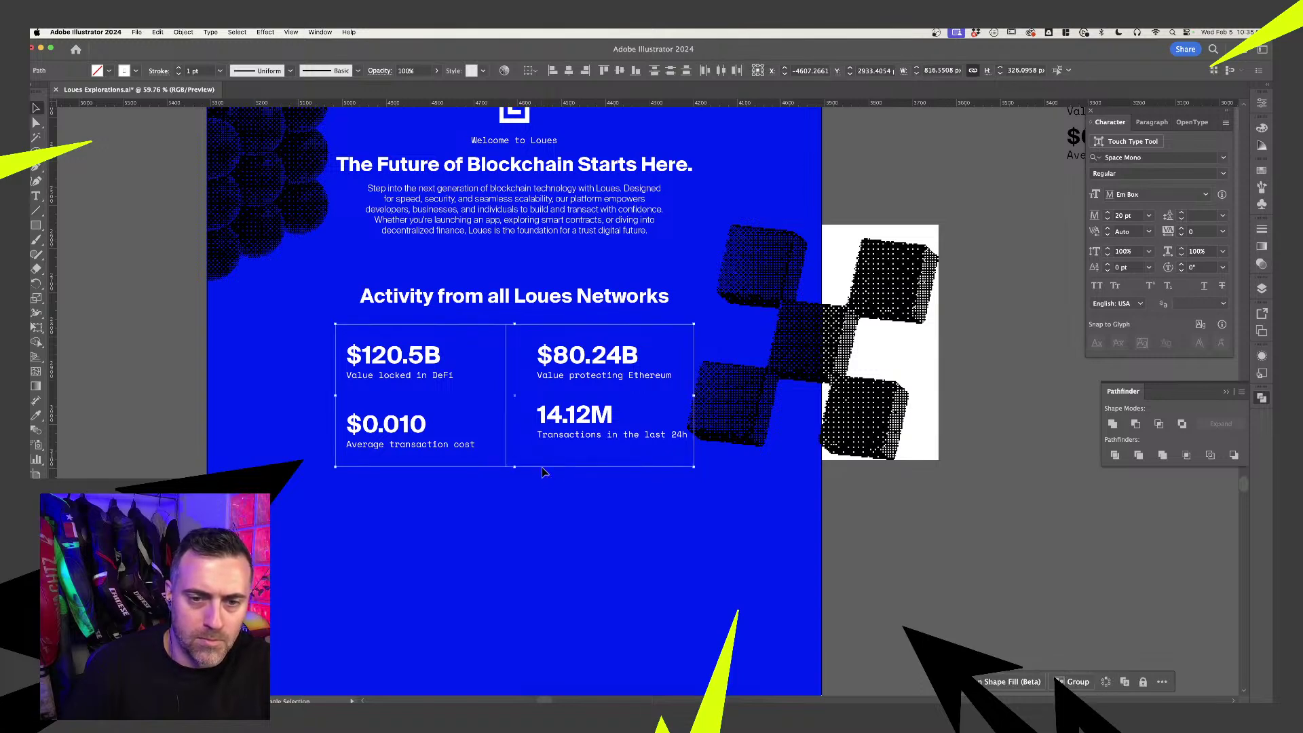
{"action": "left_click", "coordinate": [568, 72]}
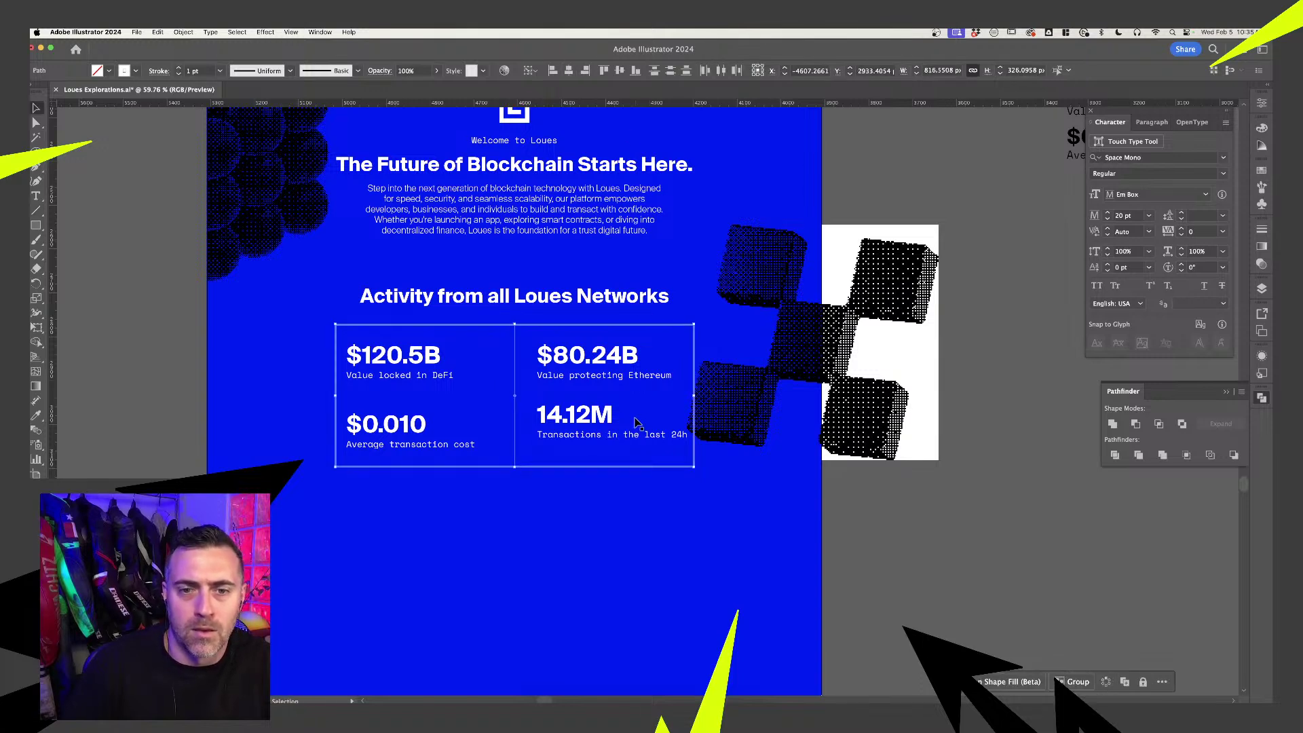
{"action": "left_click", "coordinate": [779, 494]}
- Add a horizontal divider line across the frame's full width at mid-height, between the upper and lower statistics
{"action": "key", "text": "a"}
{"action": "left_click", "coordinate": [515, 417]}
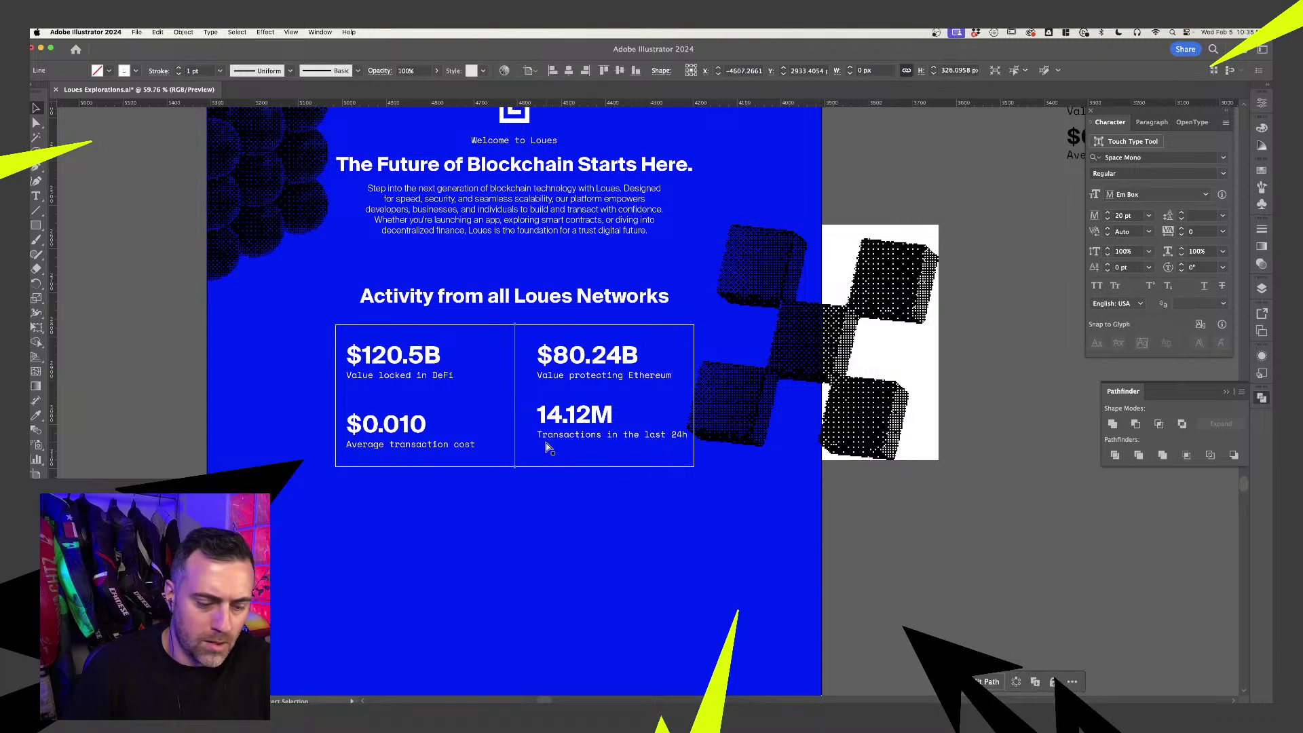
{"action": "key", "text": "v"}
{"action": "left_click_drag", "start_coordinate": [518, 470], "coordinate": [695, 403]}
{"action": "left_click", "coordinate": [910, 538]}
{"action": "scroll", "coordinate": [968, 555], "scroll_direction": "down", "scroll_amount": 1}
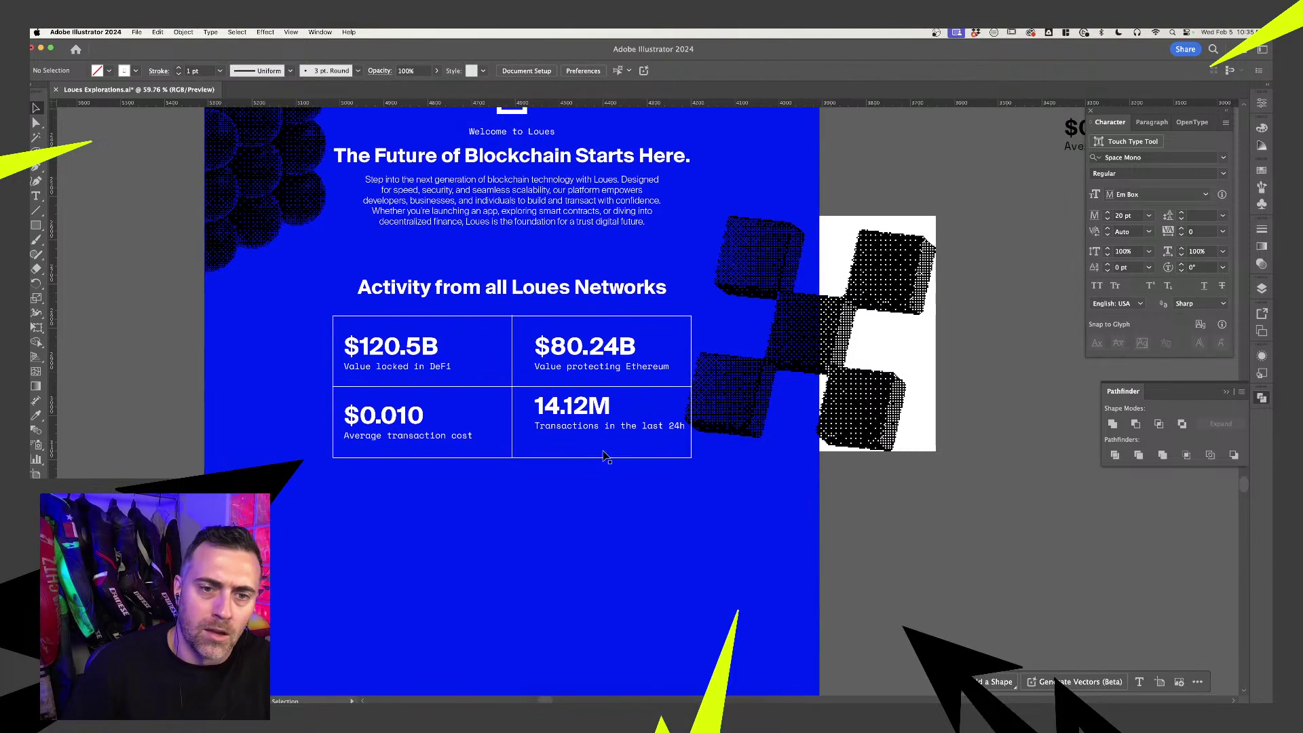
- Top-align the 14.12M statistic with the $0.010 statistic, and level the $80.24B statistic with the $120.5B statistic
{"action": "left_click", "coordinate": [582, 424]}
{"action": "left_click", "coordinate": [400, 424], "text": "shift"}
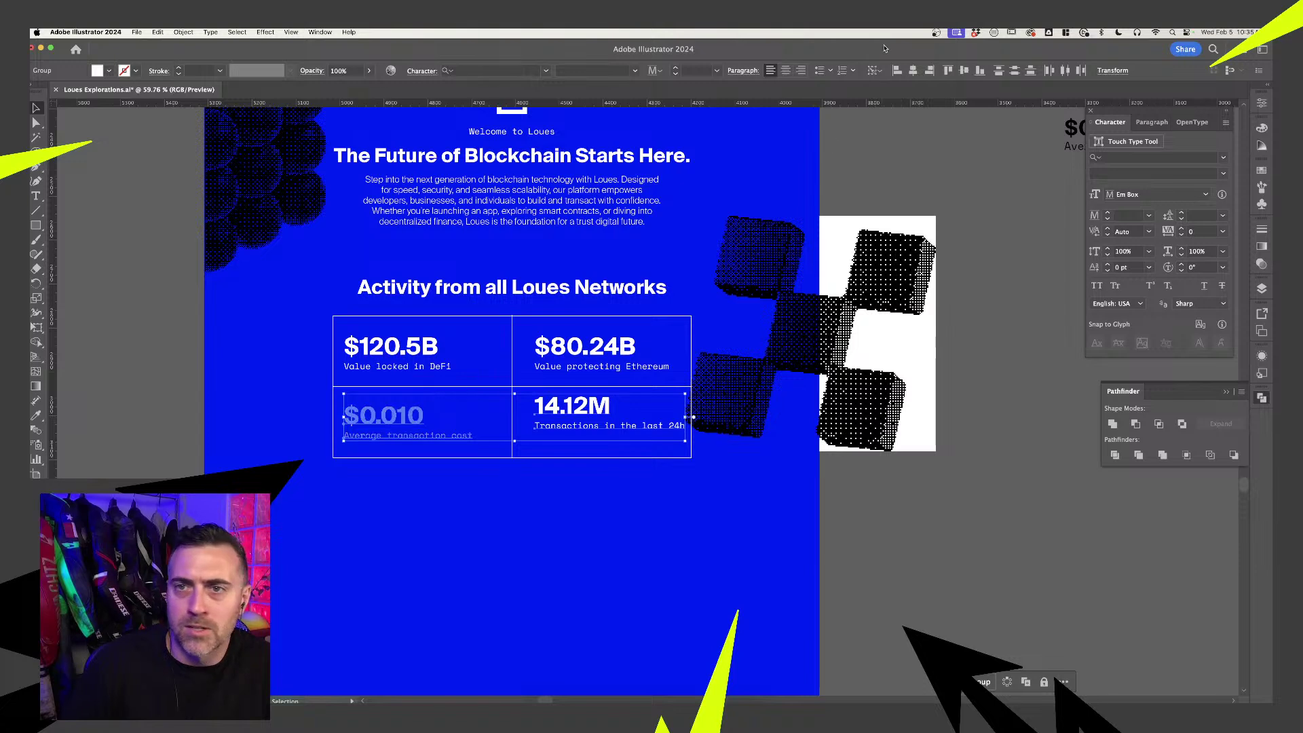
{"action": "left_click", "coordinate": [948, 70]}
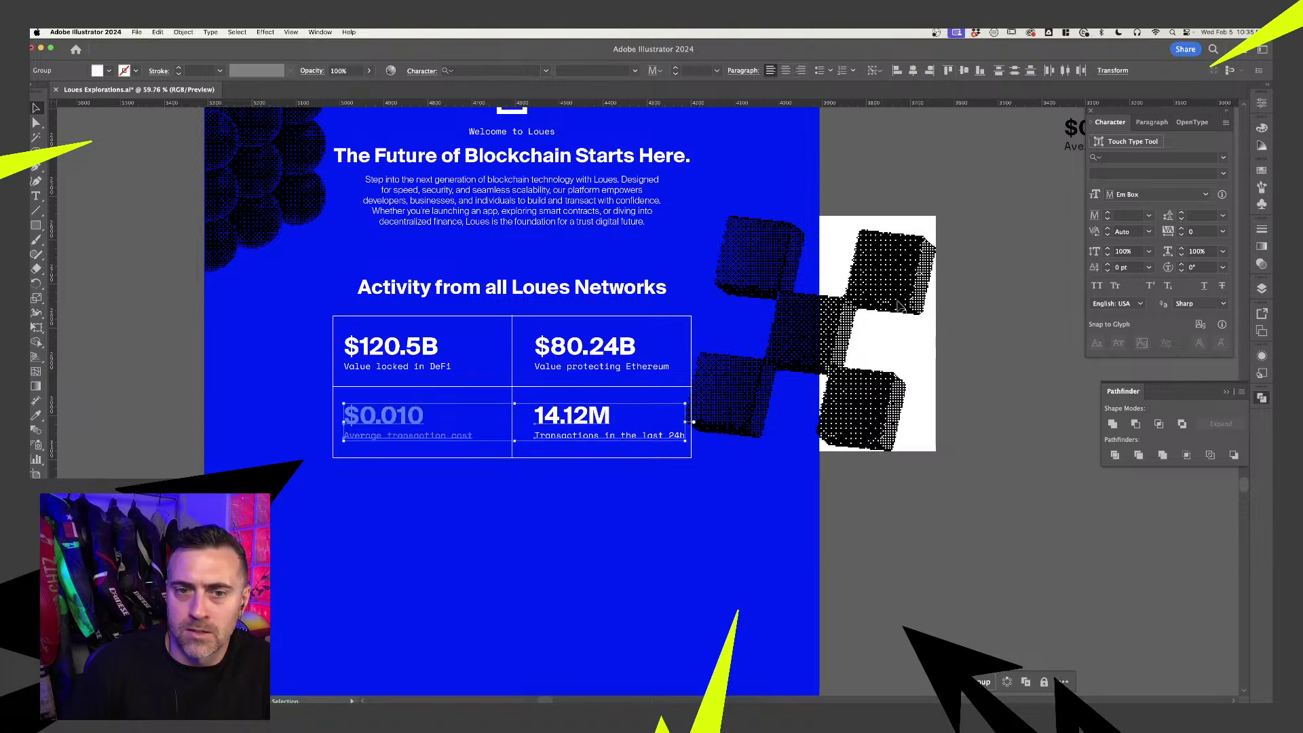
{"action": "left_click", "coordinate": [630, 348]}
{"action": "left_click", "coordinate": [432, 343], "text": "shift"}
{"action": "left_click", "coordinate": [428, 348]}
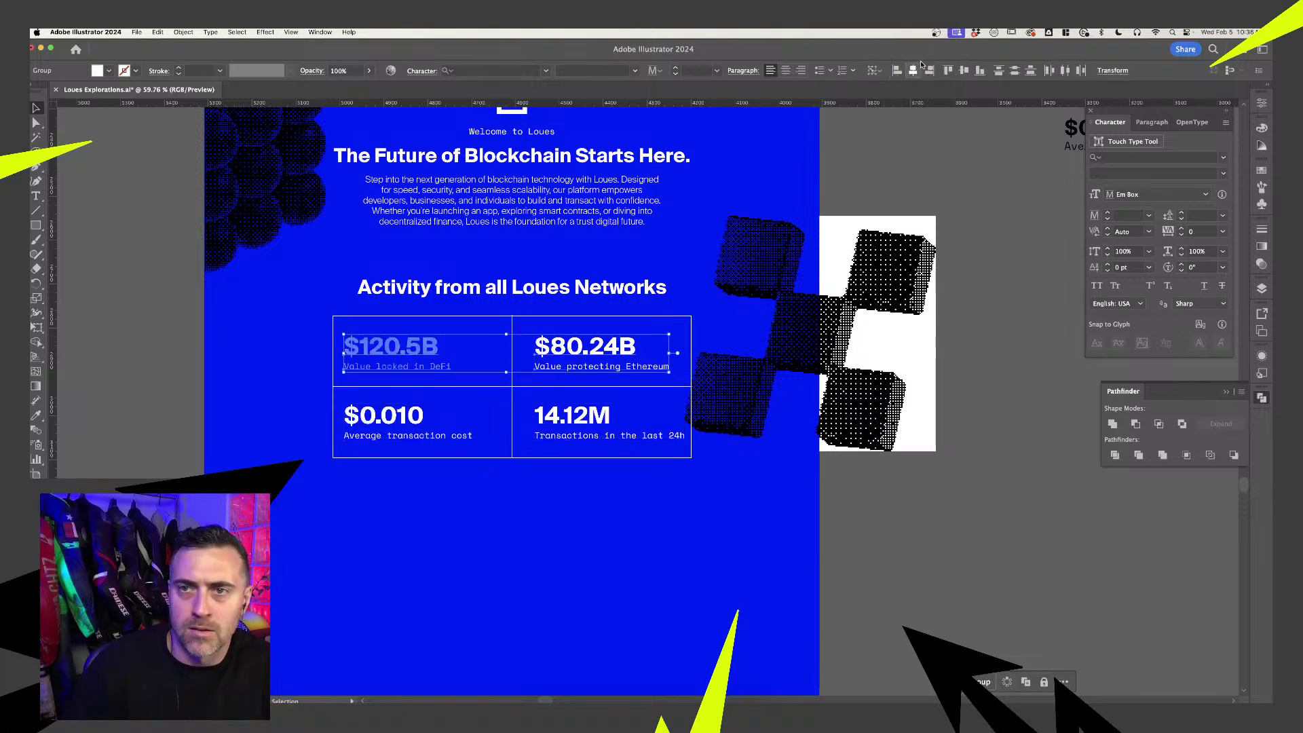
{"action": "left_click", "coordinate": [1028, 187]}
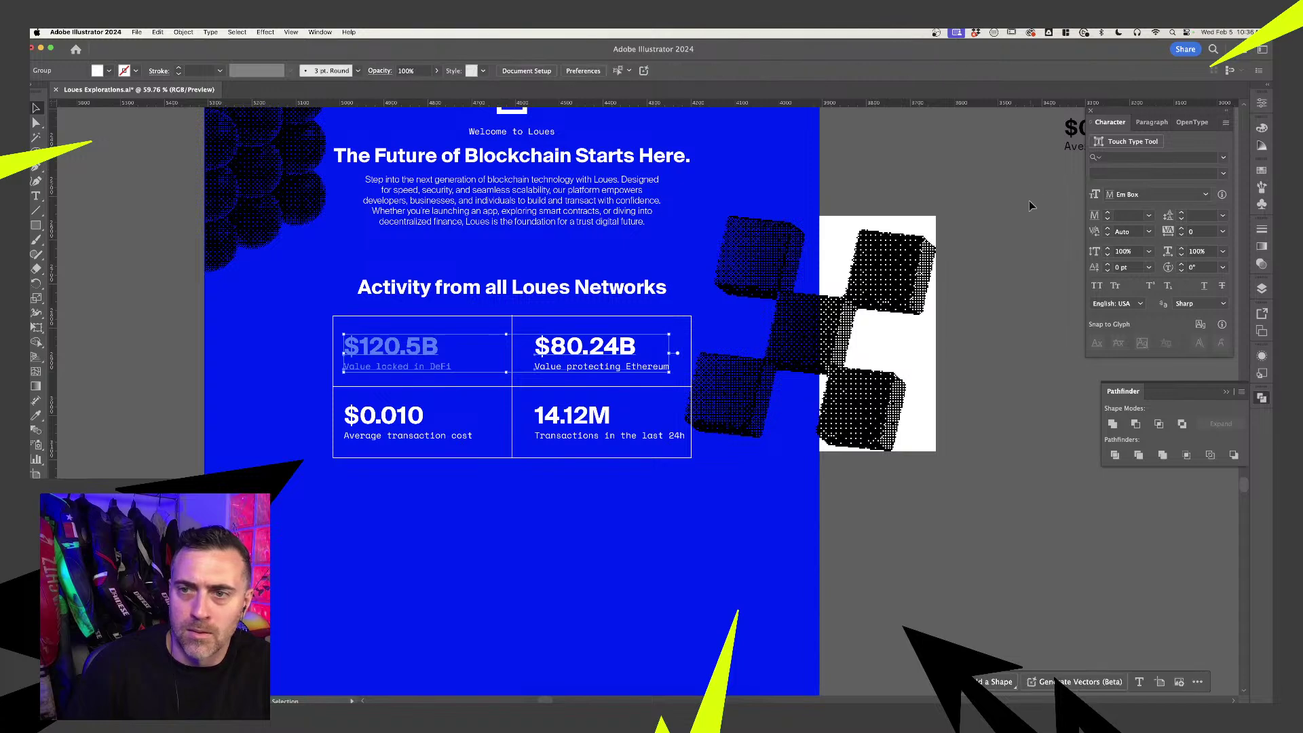
- Draw a white spacer rectangle about 28 by 101 px between the frame's left edge and the $120.5B statistic
{"action": "left_click", "coordinate": [36, 225]}
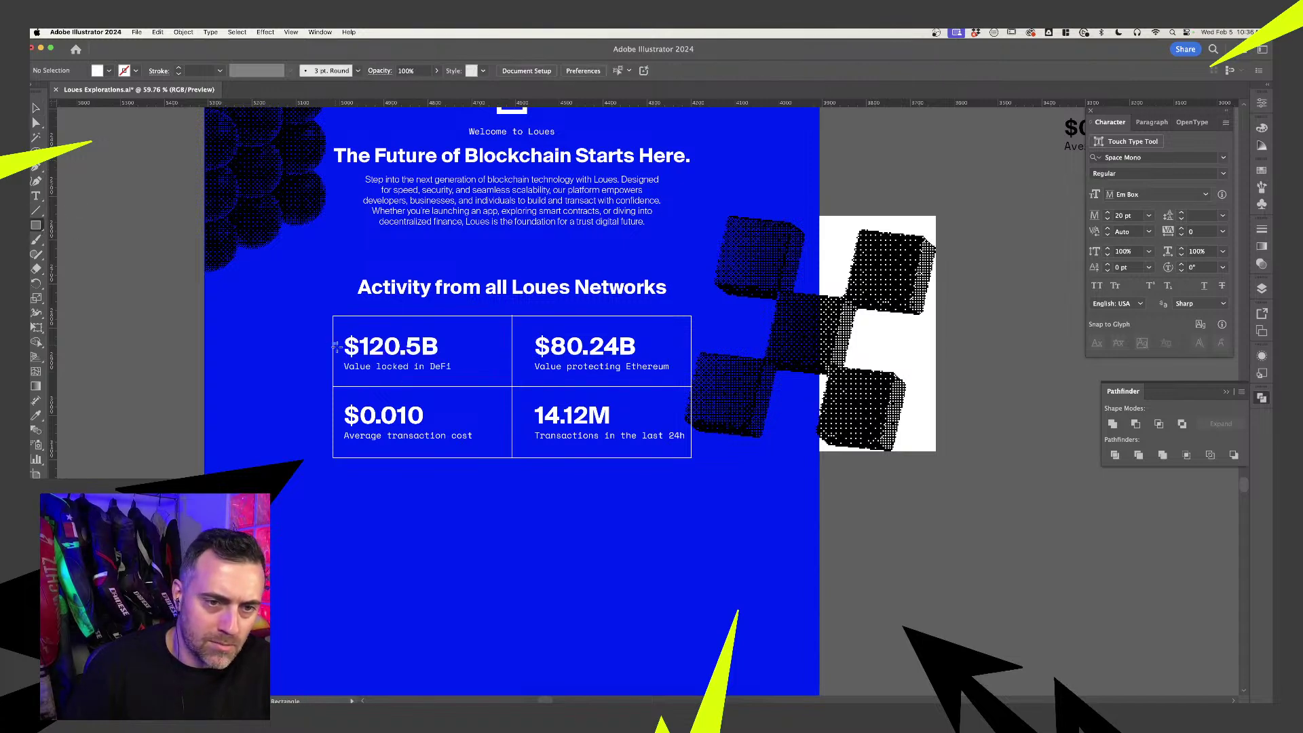
{"action": "left_click_drag", "start_coordinate": [333, 343], "coordinate": [345, 387]}
{"action": "key", "text": "v"}
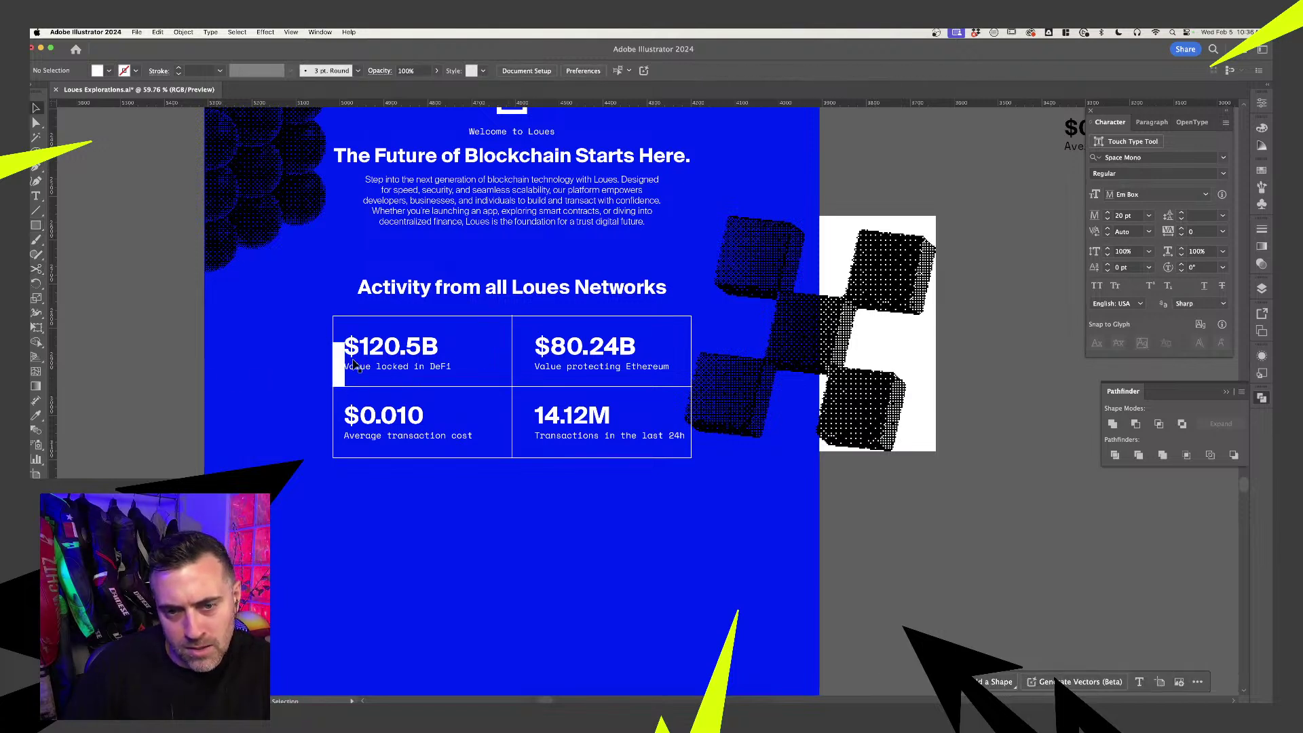
- Reduce the "Value locked in DeFi" label to 16 pt inside its group
{"action": "left_click", "coordinate": [599, 429]}
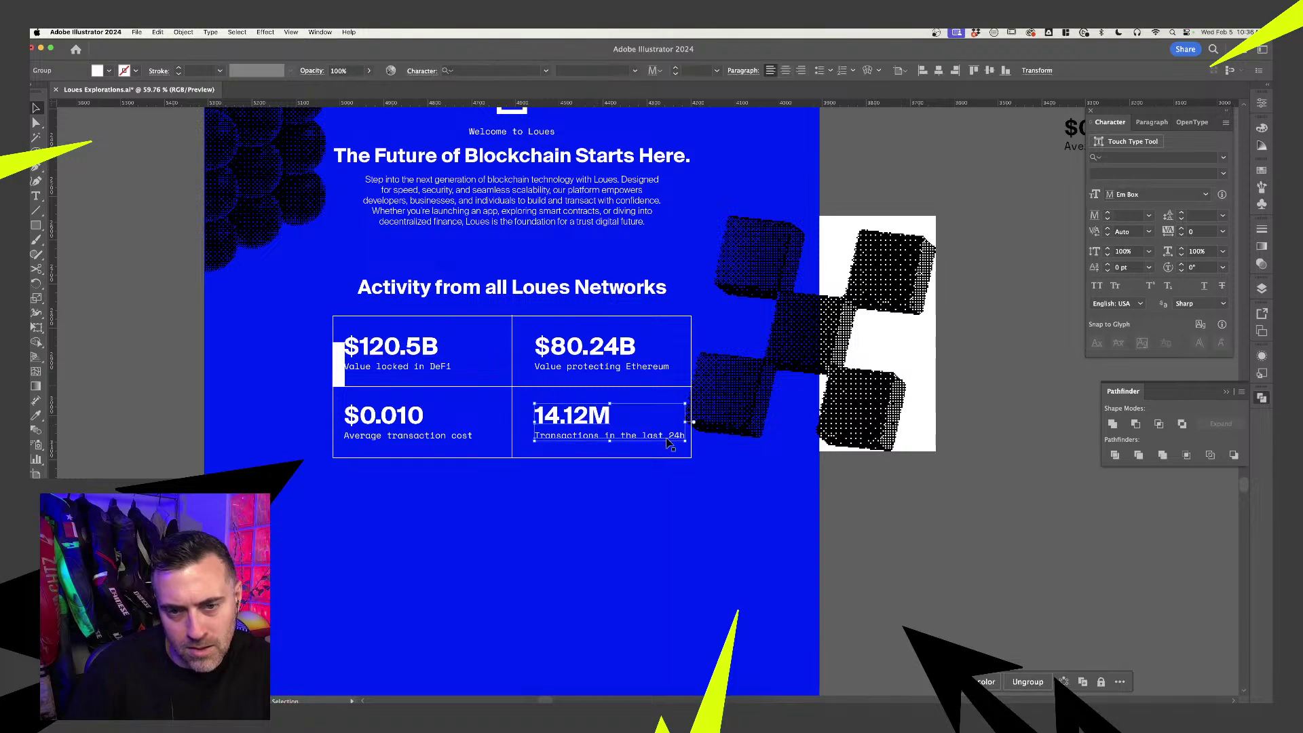
{"action": "double_click", "coordinate": [638, 440]}
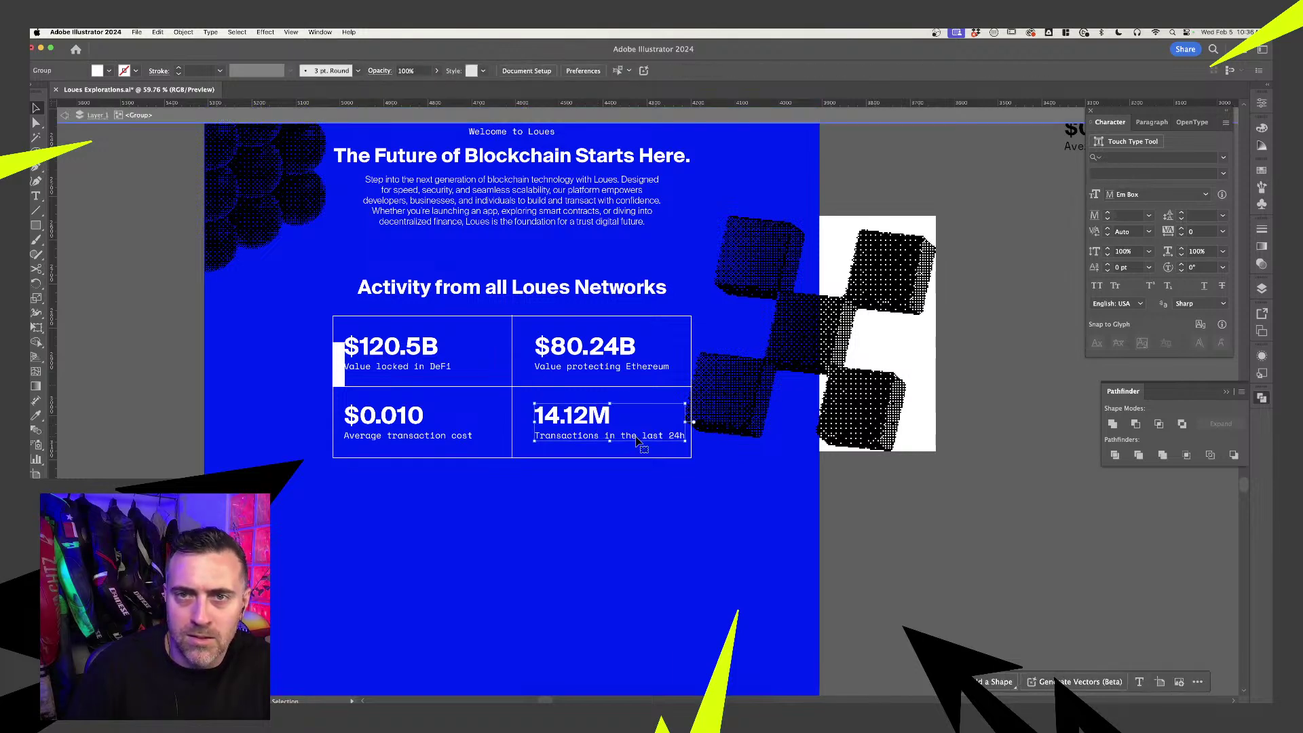
{"action": "left_click", "coordinate": [637, 440]}
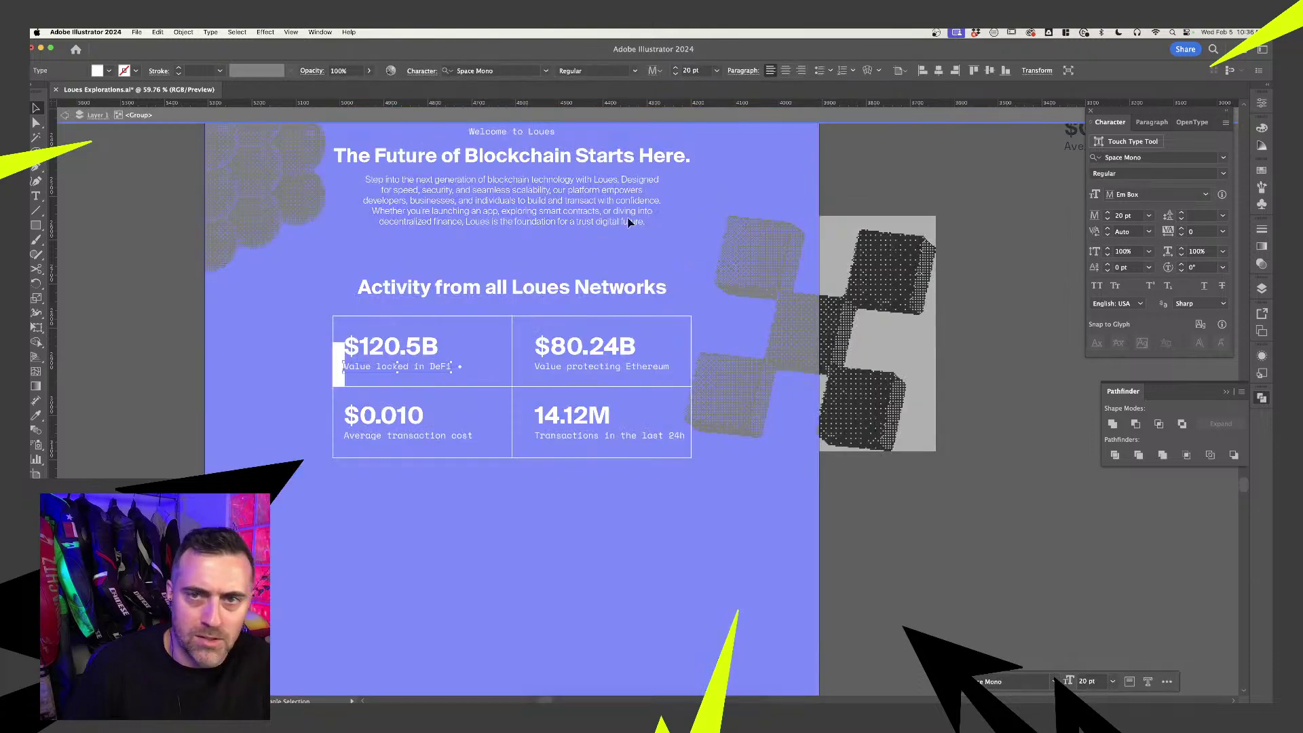
{"action": "left_click", "coordinate": [676, 74]}
{"action": "left_click", "coordinate": [675, 74]}
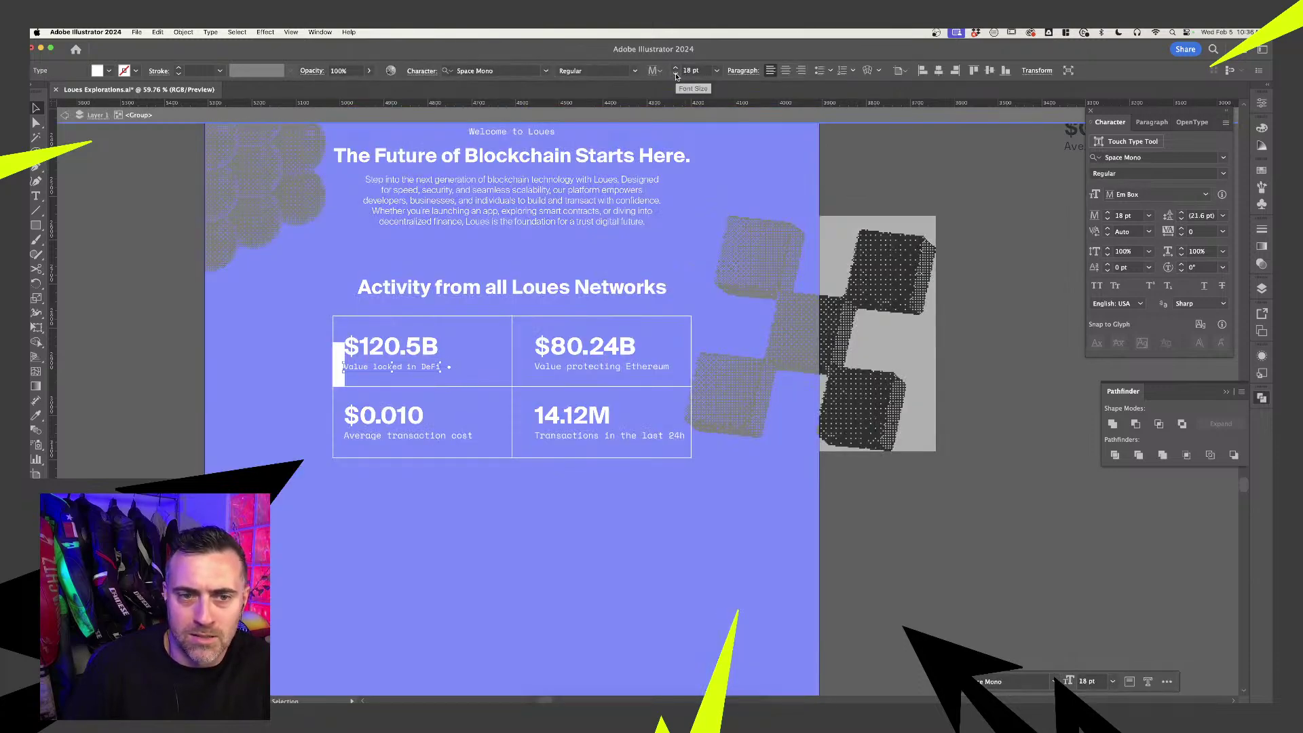
{"action": "left_click", "coordinate": [675, 74]}
{"action": "left_click", "coordinate": [676, 74]}
{"action": "left_click", "coordinate": [897, 525]}
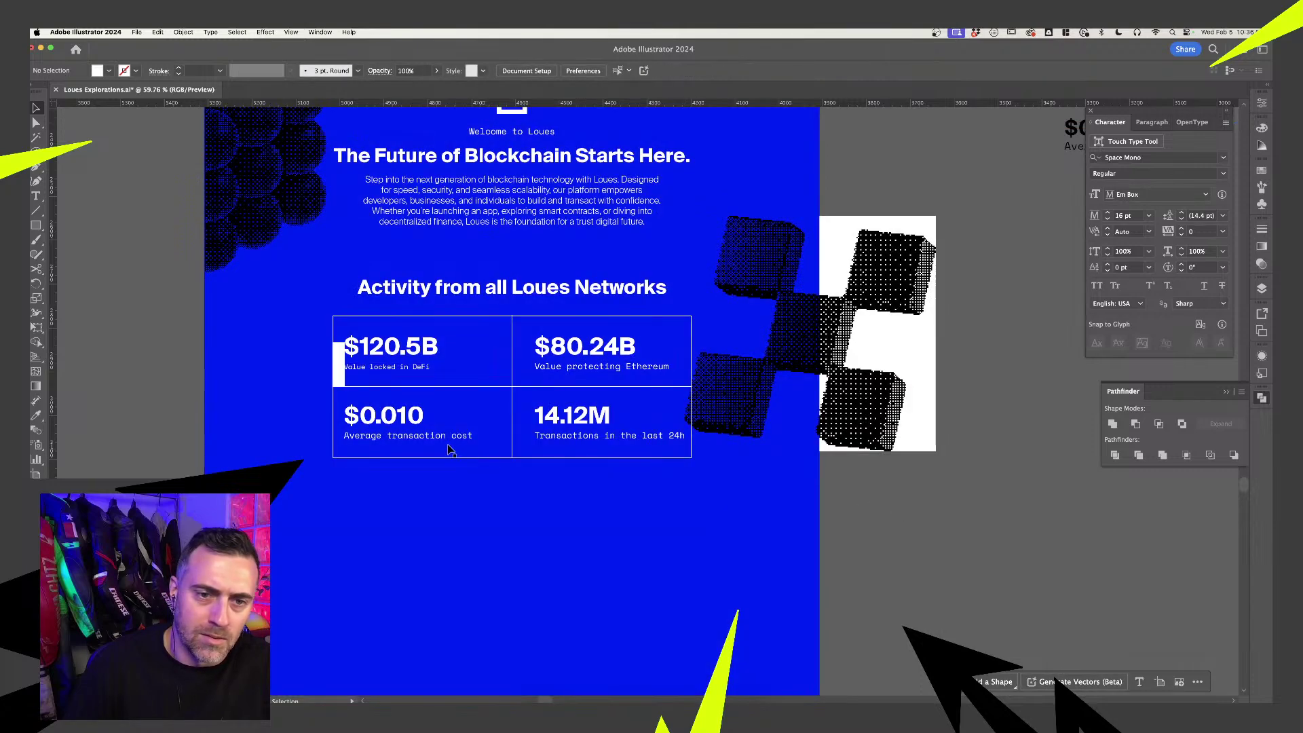
- Reduce the "Average transaction cost" and "Transactions in the last 24h" labels to 16 pt
{"action": "left_click", "coordinate": [451, 440]}
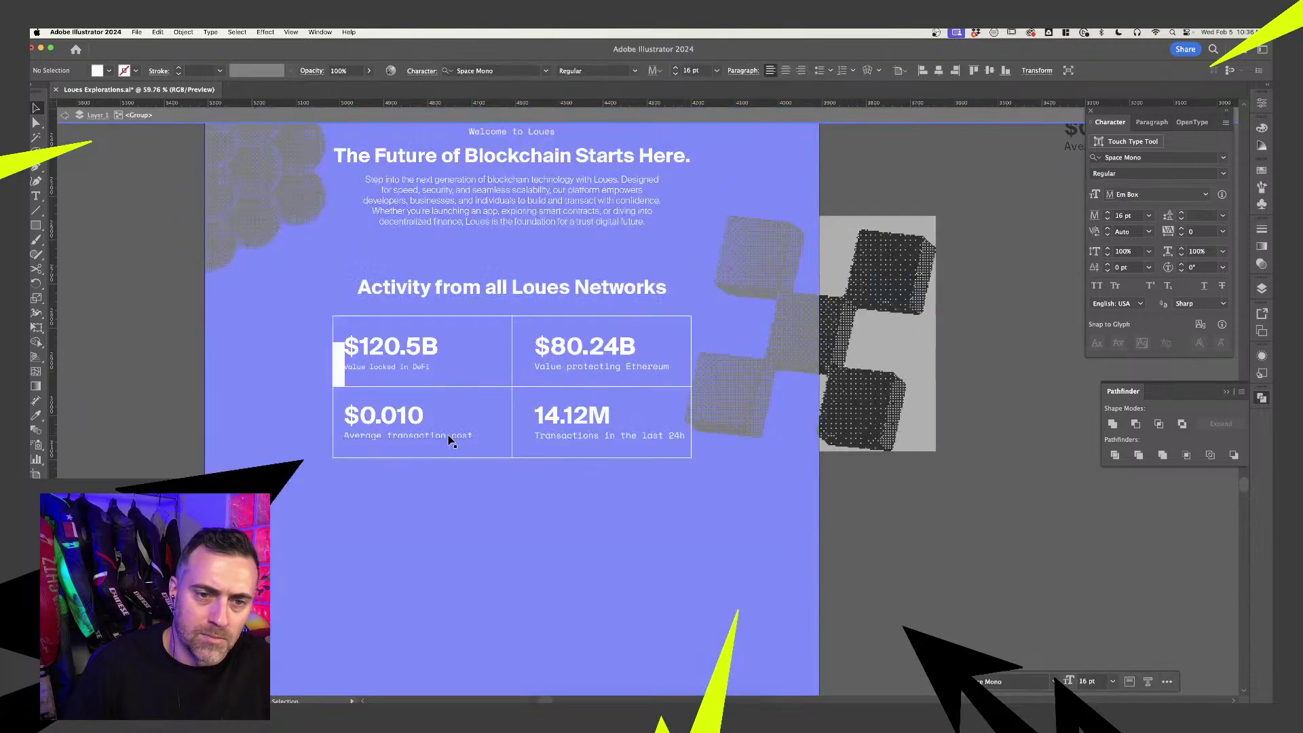
{"action": "key", "text": "super+shift+comma"}
{"action": "key", "text": "super+shift+comma"}
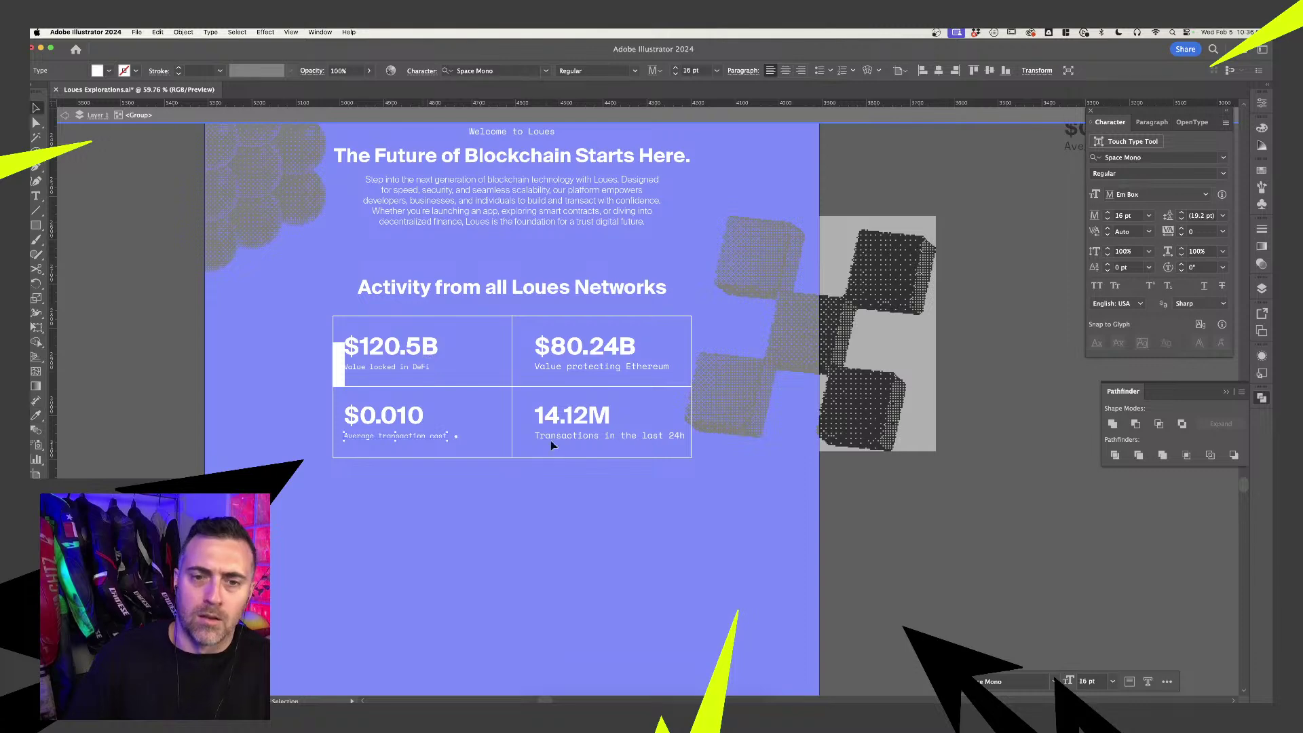
{"action": "key", "text": "super+shift+a"}
{"action": "left_click", "coordinate": [563, 442]}
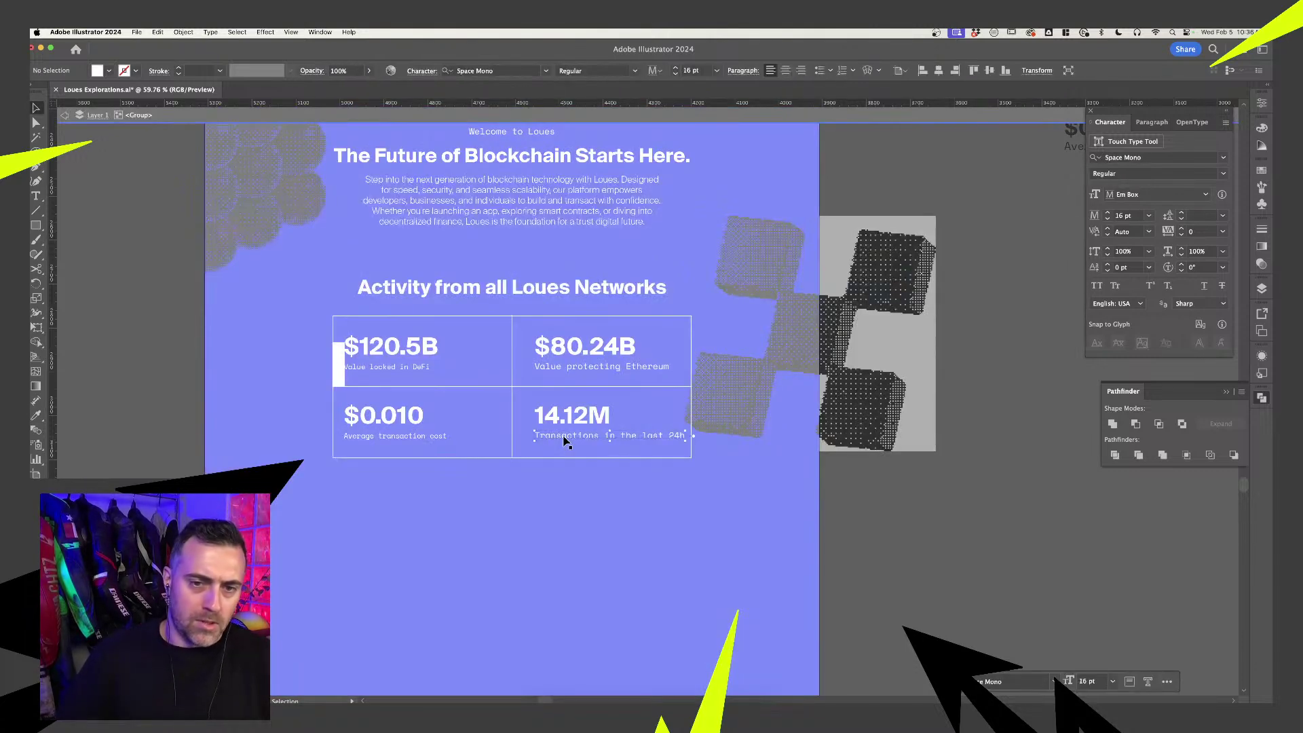
{"action": "key", "text": "super+shift+comma"}
{"action": "key", "text": "super+shift+comma"}
{"action": "key", "text": "super+shift+a"}
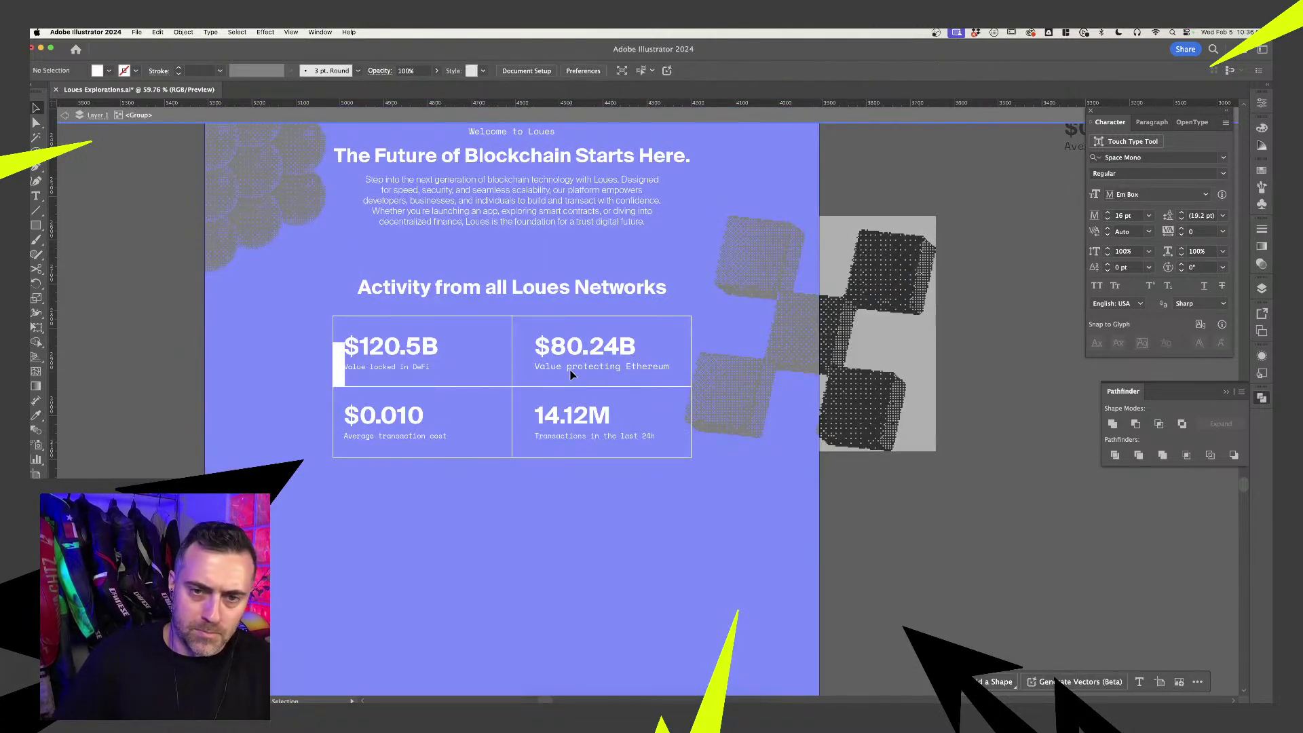
- Reduce the "Value protecting Ethereum" label to 16 pt and leave the group's isolation
{"action": "double_click", "coordinate": [572, 372]}
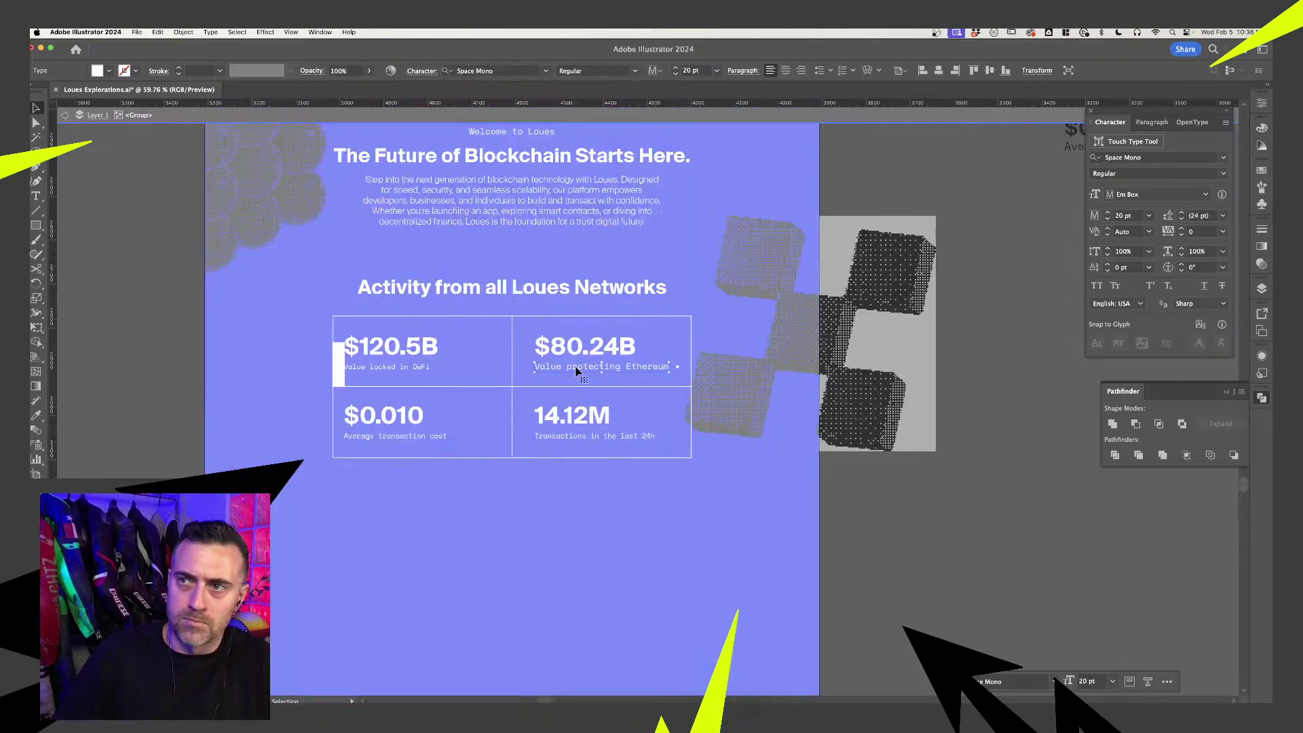
{"action": "key", "text": "Escape"}
{"action": "key", "text": "super+shift+comma"}
{"action": "key", "text": "super+shift+comma"}
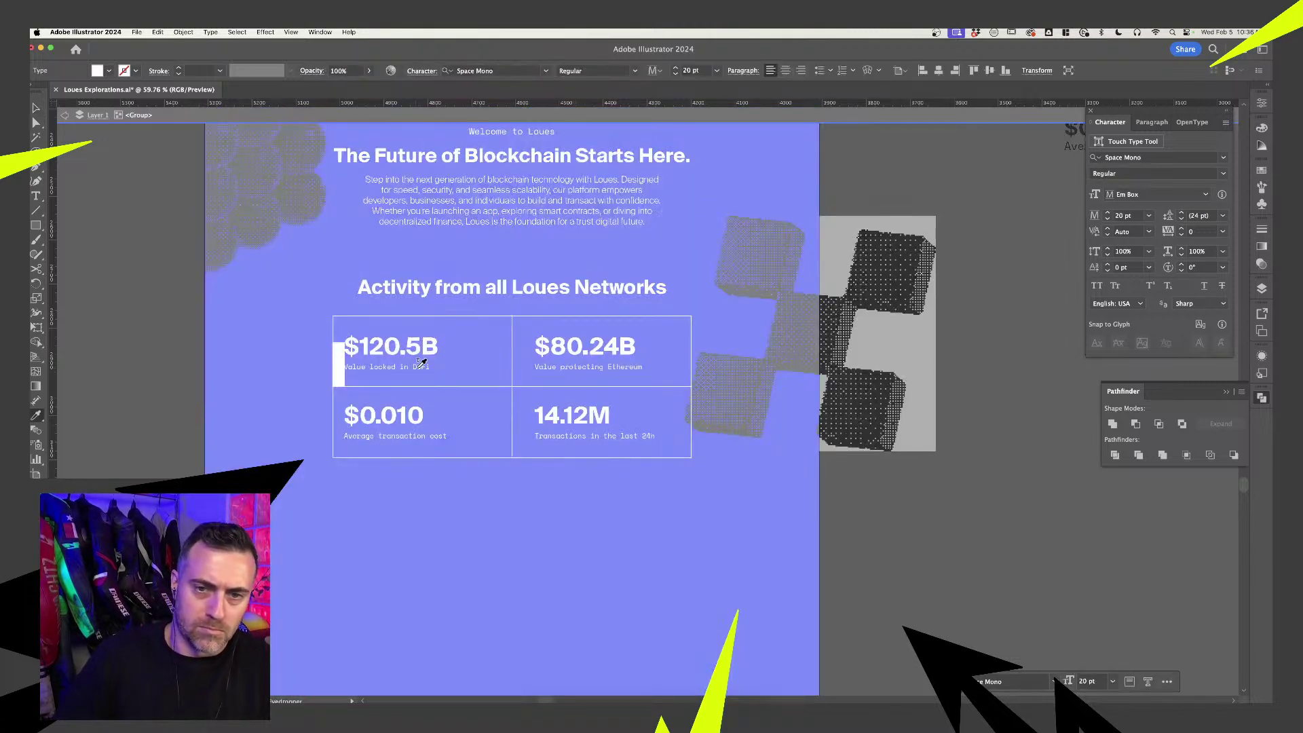
{"action": "key", "text": "super+shift+a"}
{"action": "double_click", "coordinate": [882, 516]}
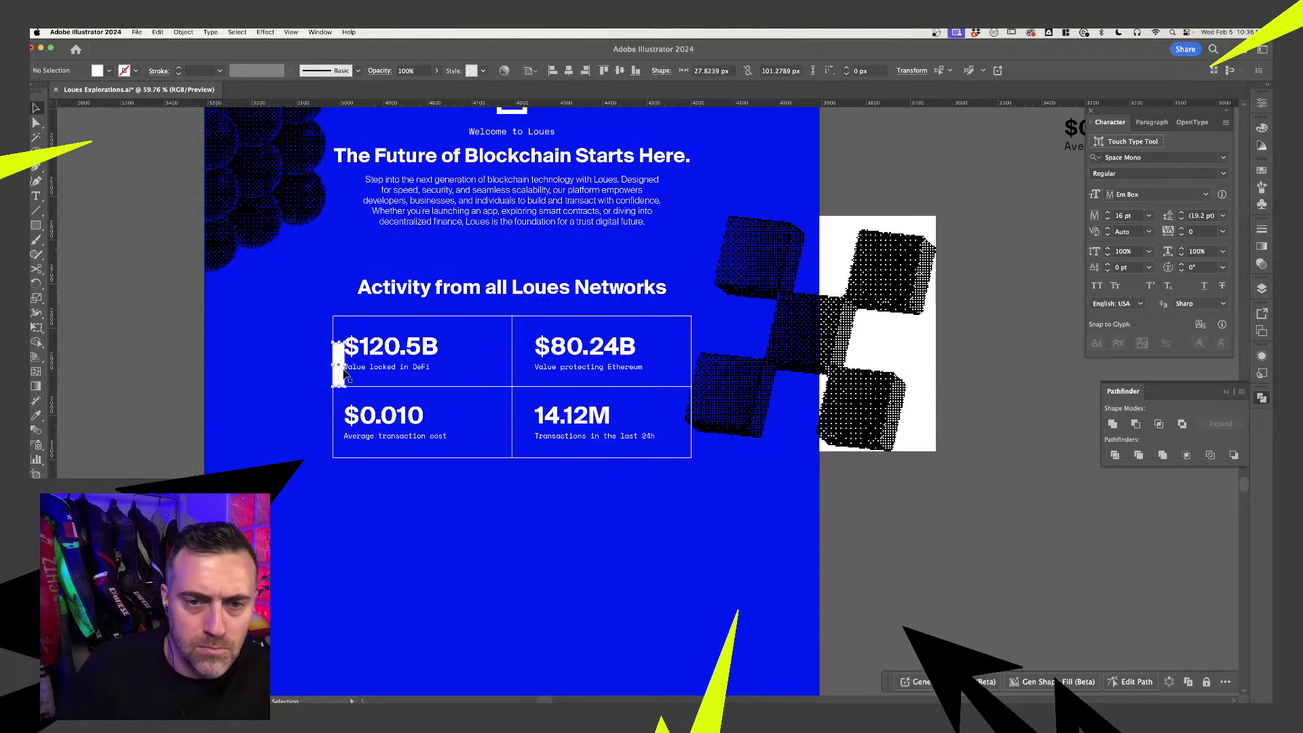
- Copy the white spacer rectangle from the frame's left edge to the vertical divider, beside the $80.24B statistic
{"action": "left_click", "coordinate": [603, 375]}
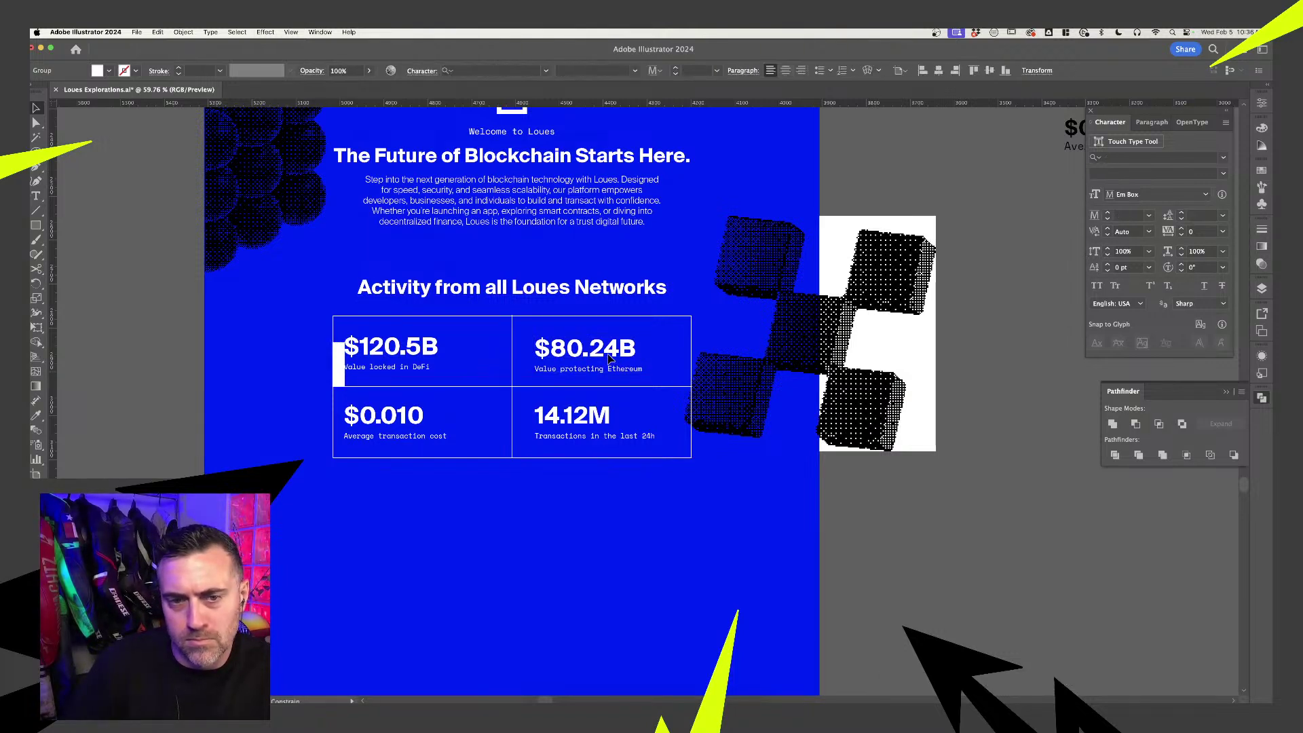
{"action": "left_click", "coordinate": [339, 377]}
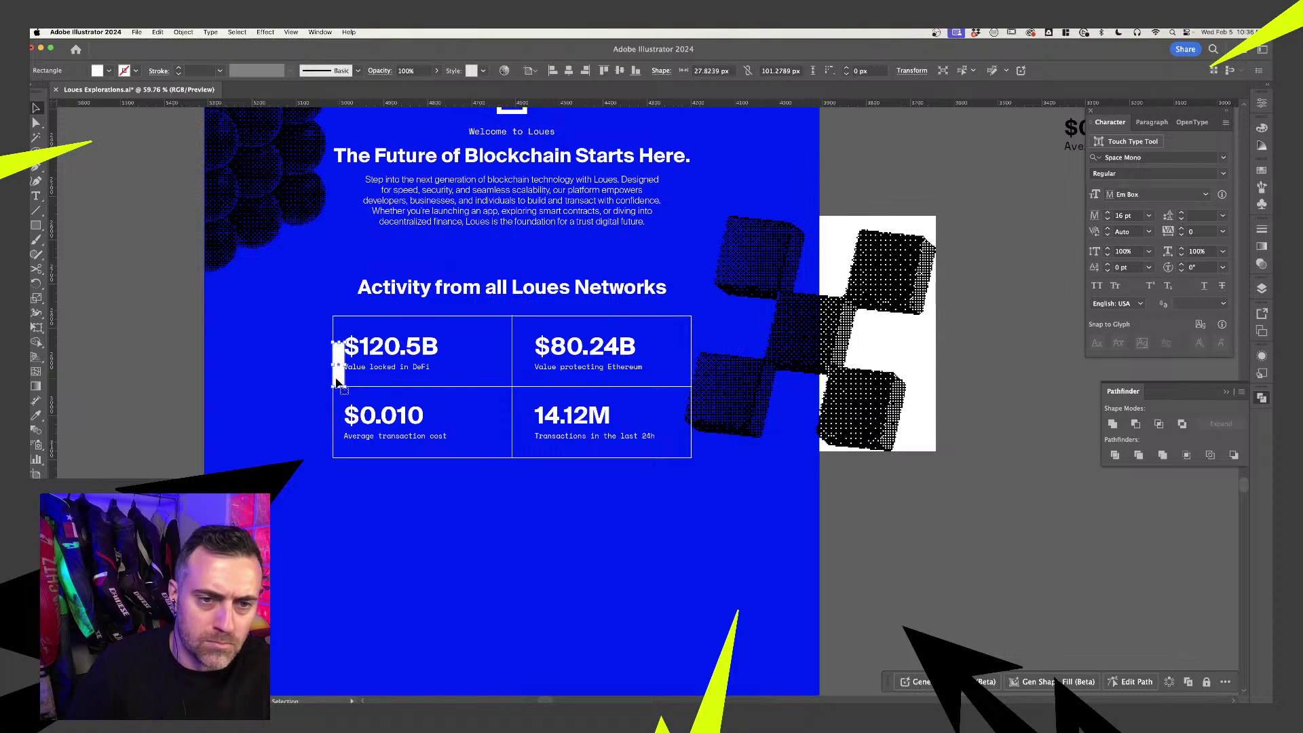
{"action": "left_click_drag", "start_coordinate": [338, 382], "coordinate": [517, 384]}
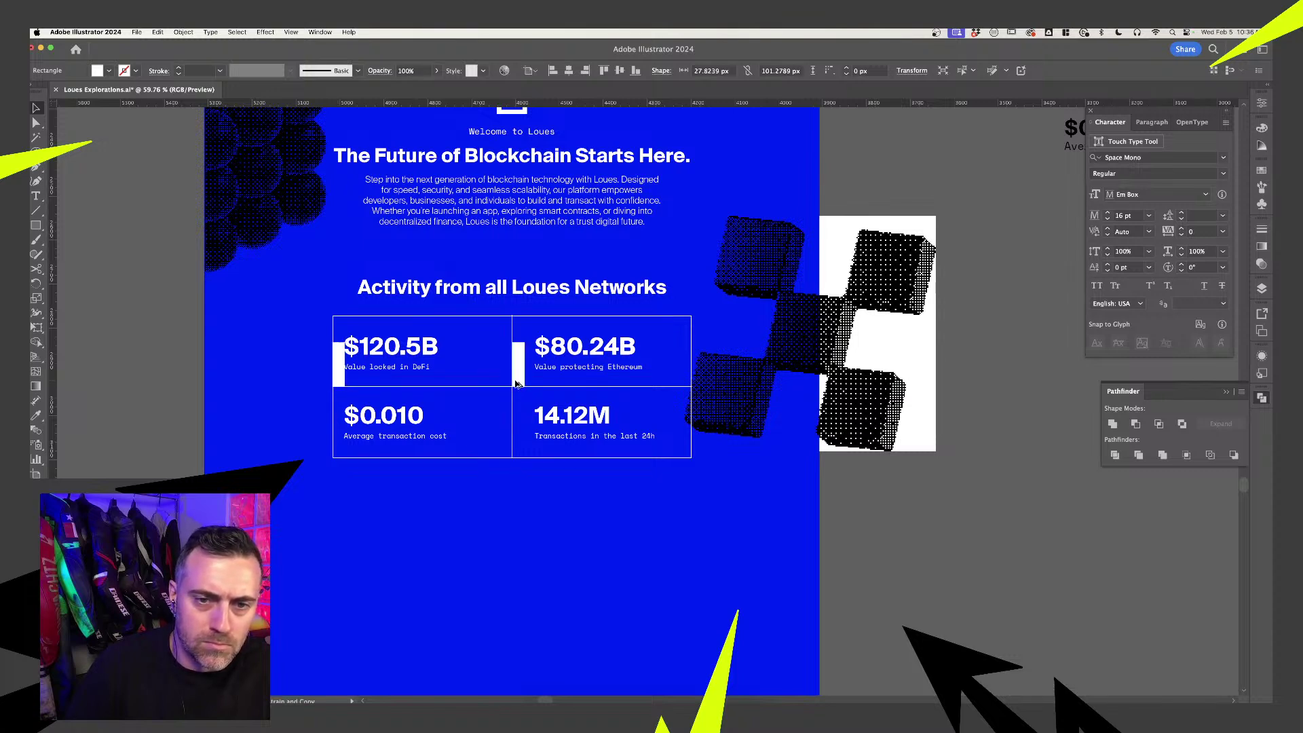
- Use the white spacer rectangles to position the $120.5B and $0.010 statistics one spacer width above their cells' lower edges
{"action": "left_click", "coordinate": [572, 359]}
{"action": "left_click", "coordinate": [333, 370]}
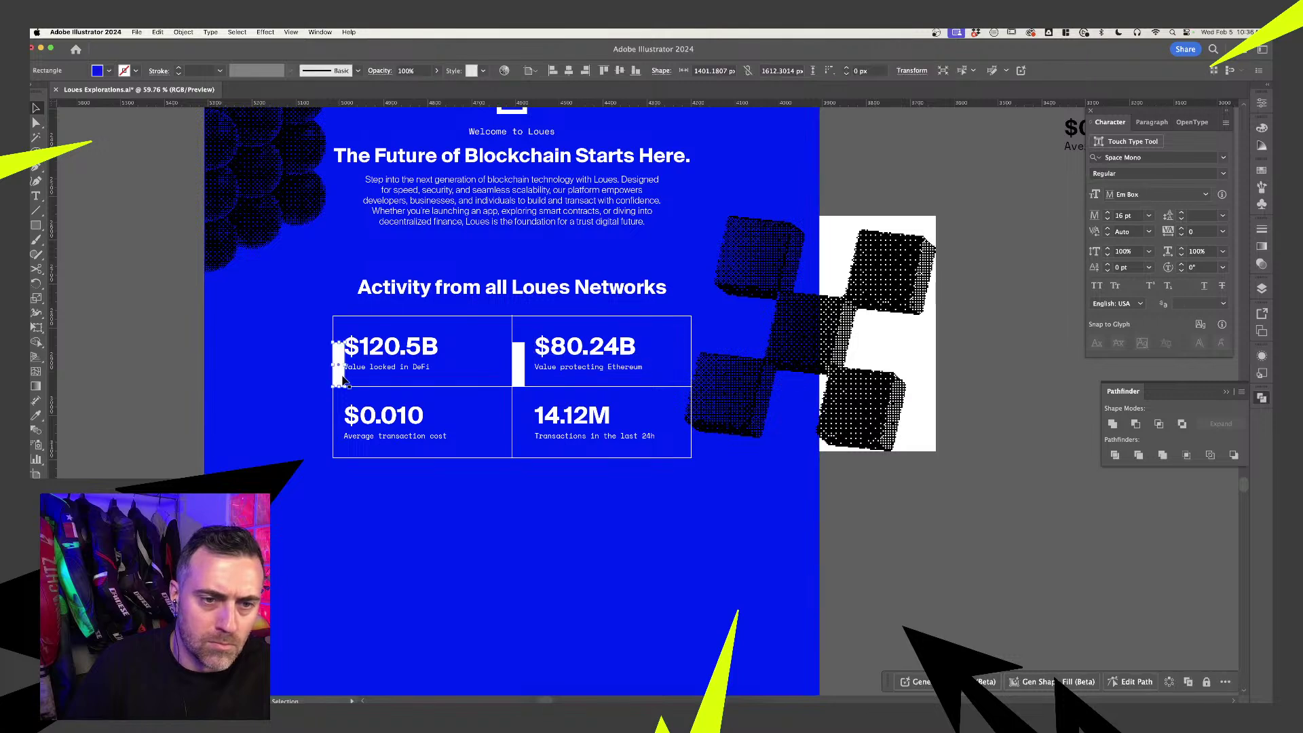
{"action": "left_click_drag", "start_coordinate": [346, 384], "coordinate": [404, 435]}
{"action": "left_click", "coordinate": [414, 348]}
{"action": "left_click", "coordinate": [343, 374]}
{"action": "left_click", "coordinate": [407, 435]}
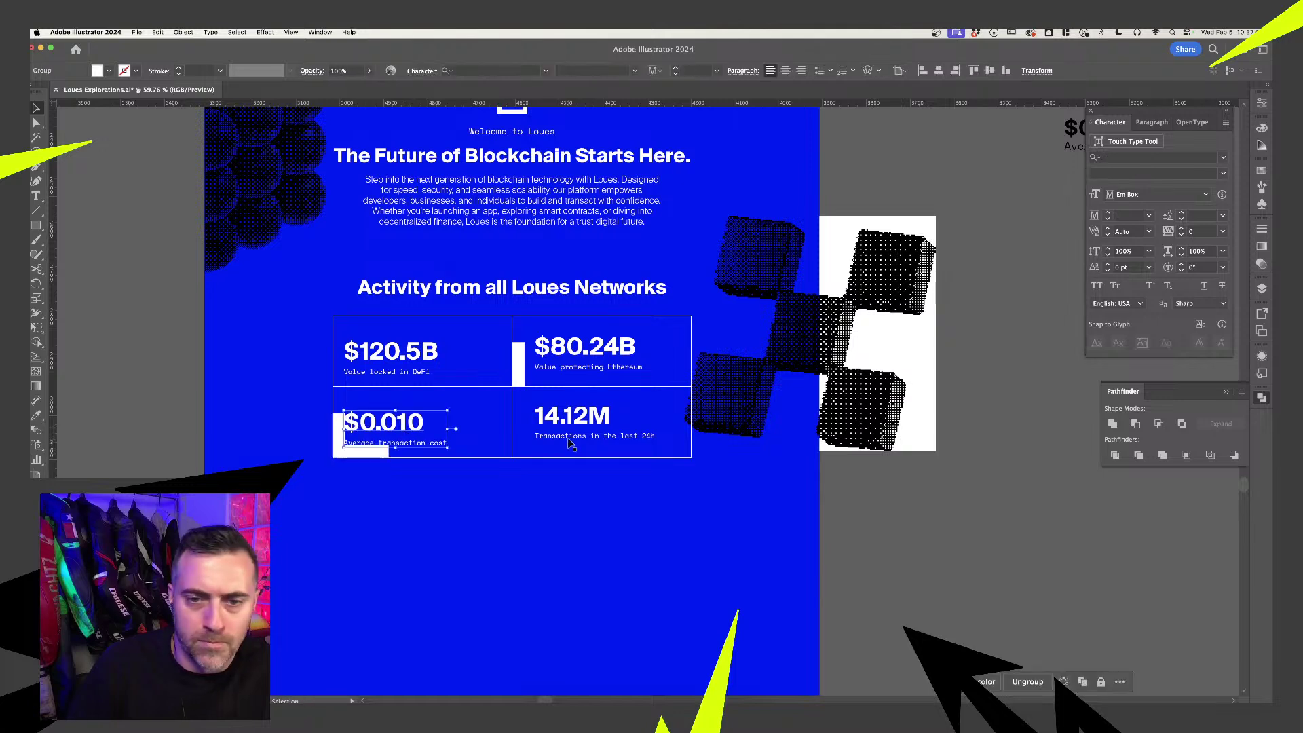
- Align the top of the 14.12M statistic with $0.010 and the top of $80.24B with $120.5B
{"action": "left_click", "coordinate": [569, 435], "text": "shift"}
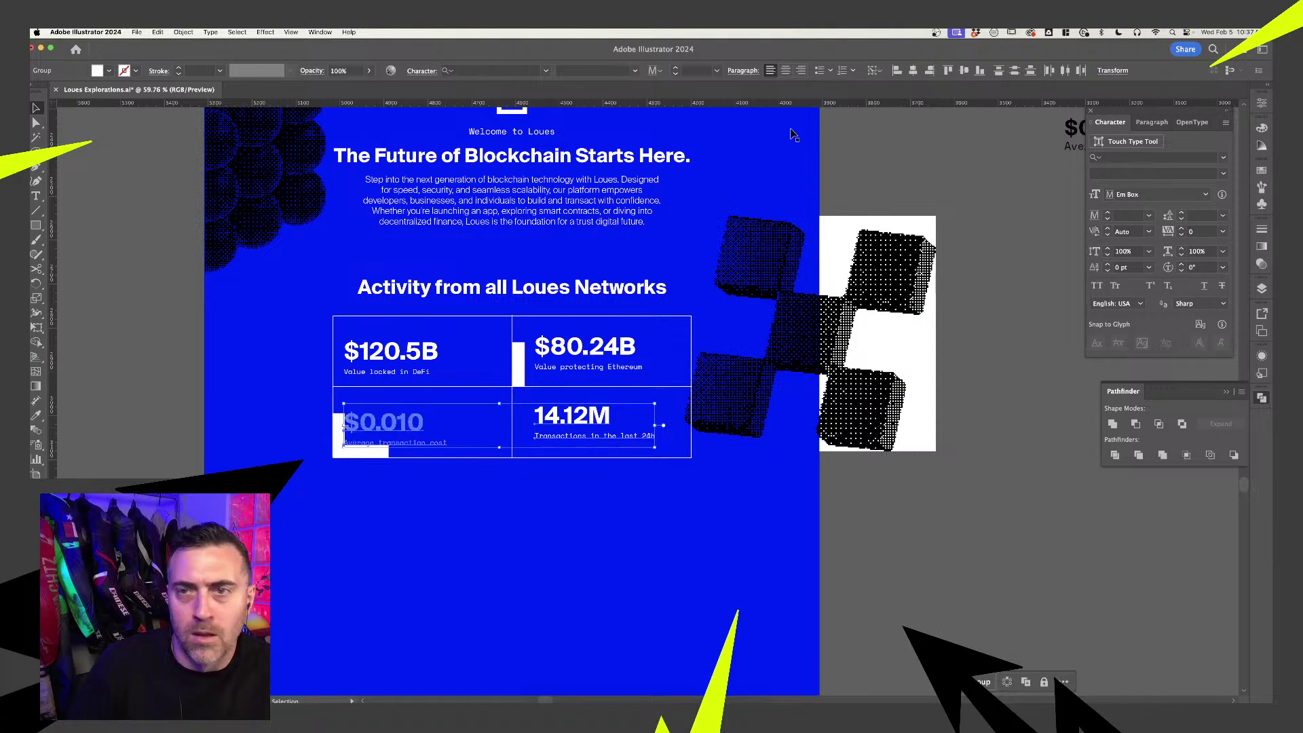
{"action": "left_click", "coordinate": [948, 70]}
{"action": "left_click", "coordinate": [566, 372]}
{"action": "left_click", "coordinate": [454, 356], "text": "shift"}
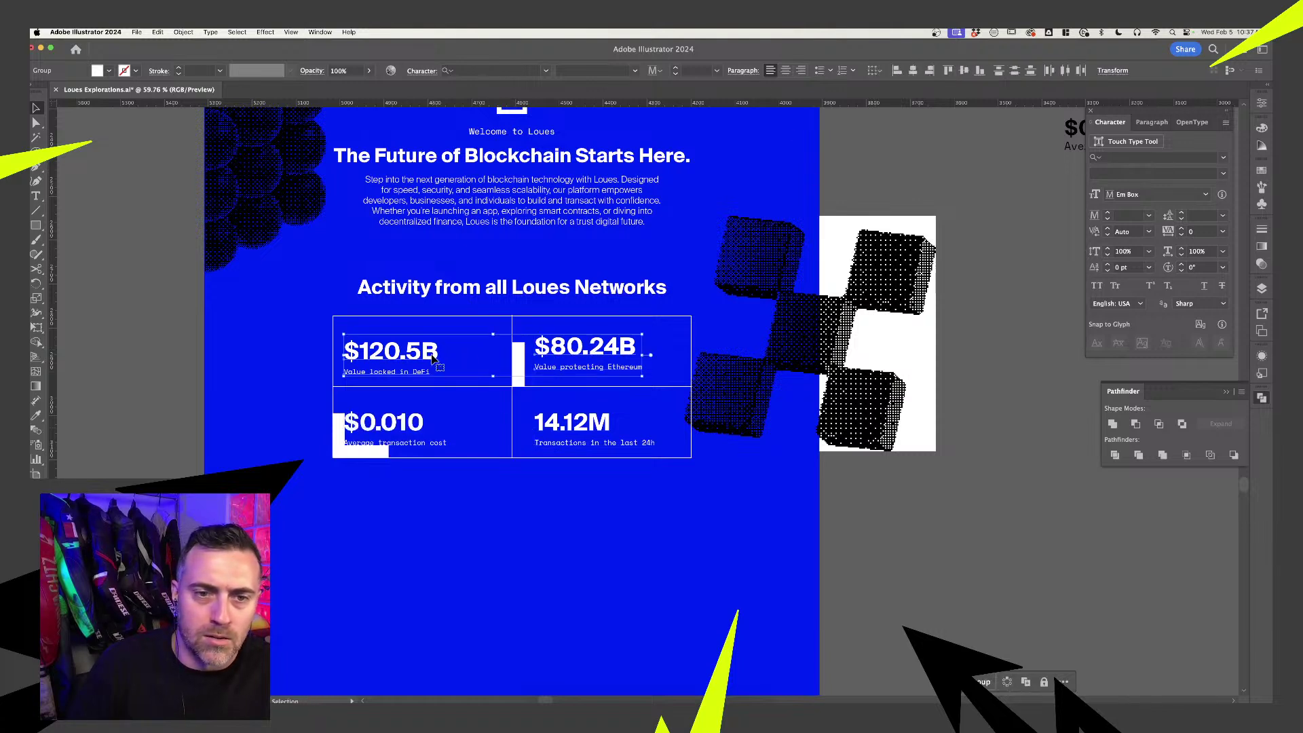
{"action": "left_click", "coordinate": [434, 354]}
{"action": "left_click", "coordinate": [948, 70]}
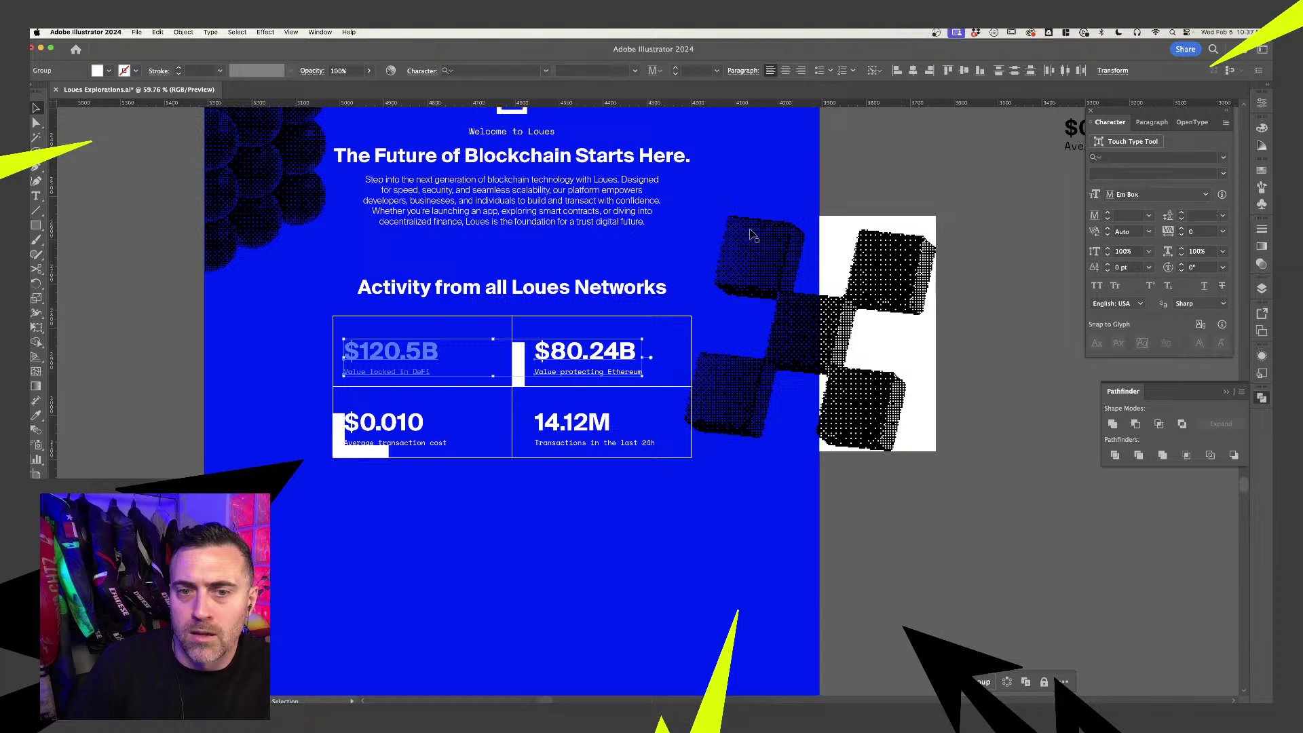
- Move the $80.24B and 14.12M statistics against the spacer beside the vertical divider and remove the spacer rectangles
{"action": "left_click", "coordinate": [950, 153]}
{"action": "left_click", "coordinate": [519, 380]}
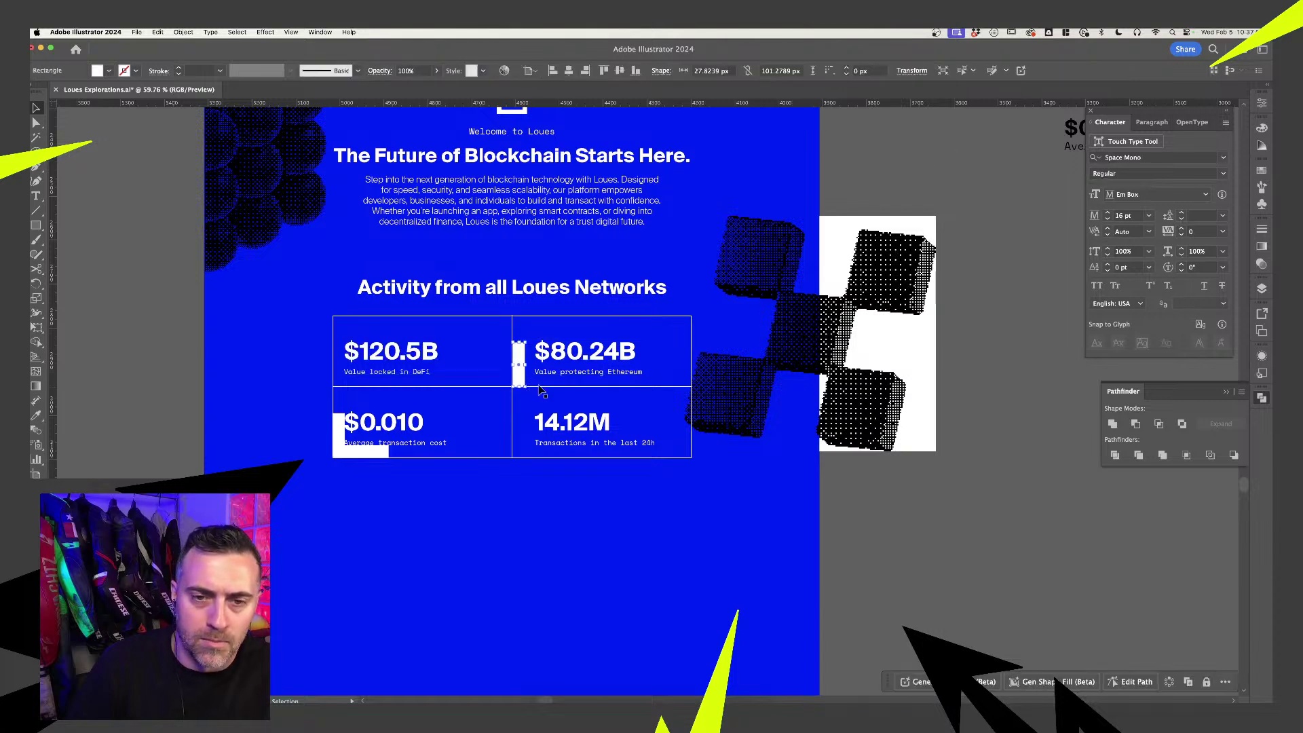
{"action": "left_click", "coordinate": [573, 373]}
{"action": "left_click", "coordinate": [577, 414], "text": "shift"}
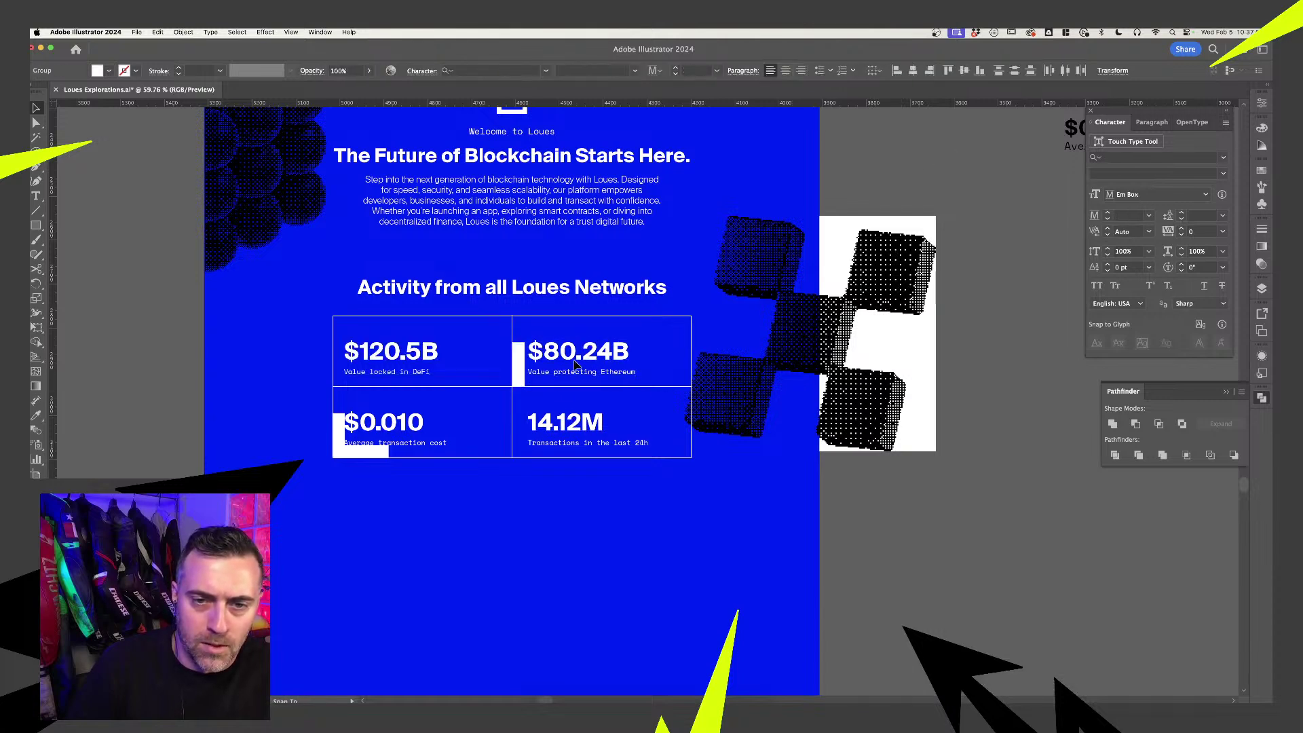
{"action": "left_click_drag", "start_coordinate": [585, 365], "coordinate": [576, 364]}
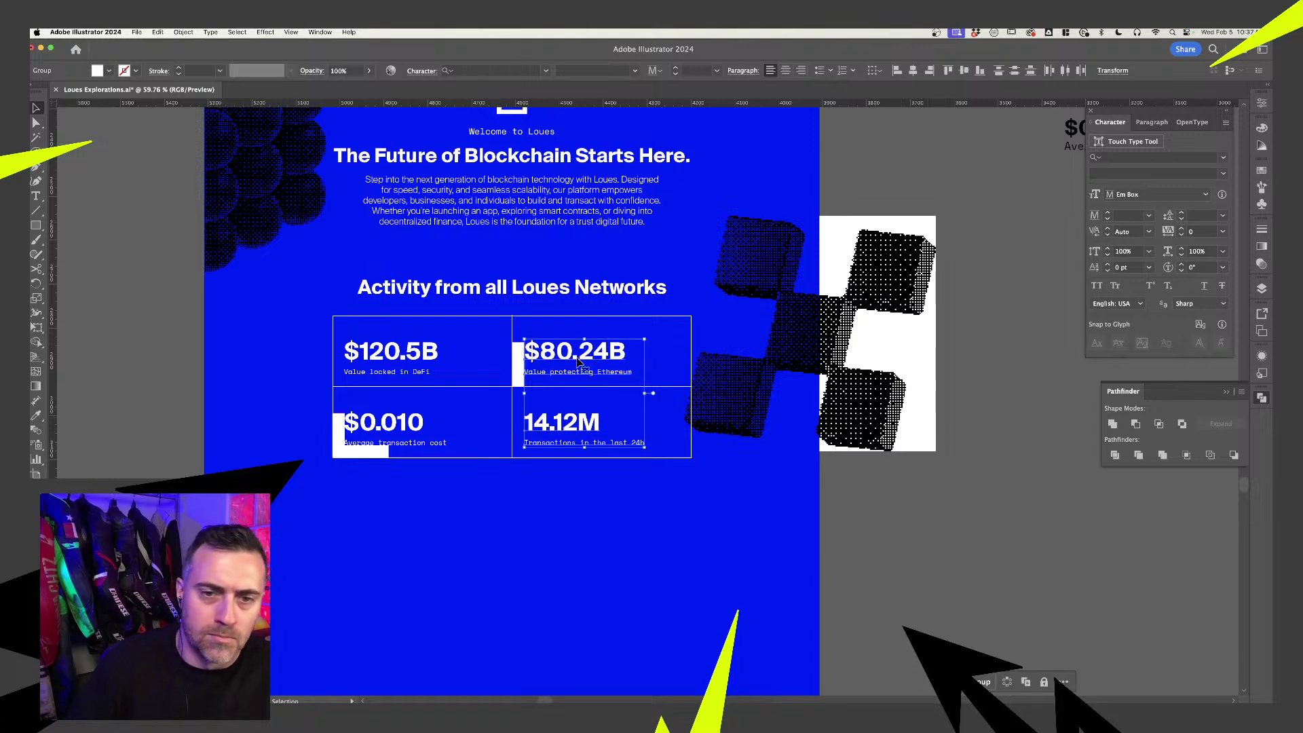
{"action": "left_click", "coordinate": [910, 466]}
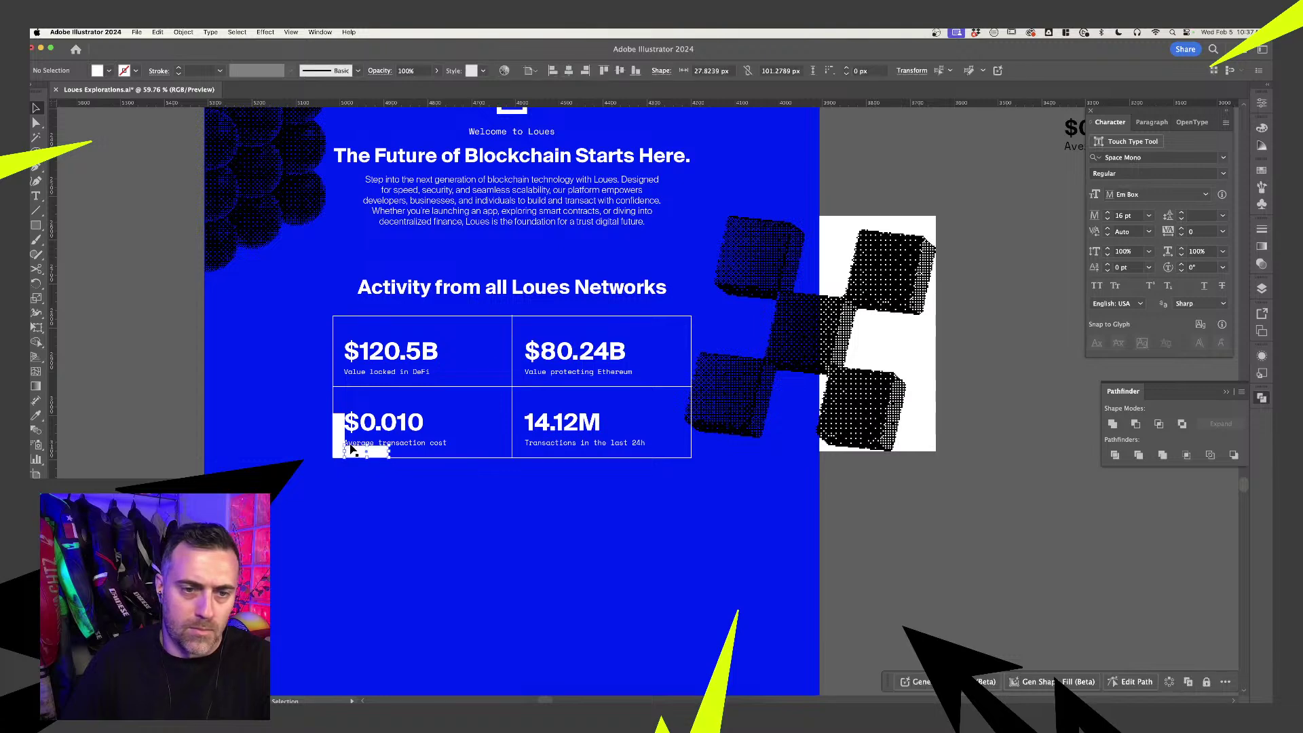
- Mask the halftone cubes image and crop its overhanging side to the artboard's right edge
{"action": "left_click", "coordinate": [901, 439]}
{"action": "key", "text": "super+minus"}
{"action": "key", "text": "super+minus"}
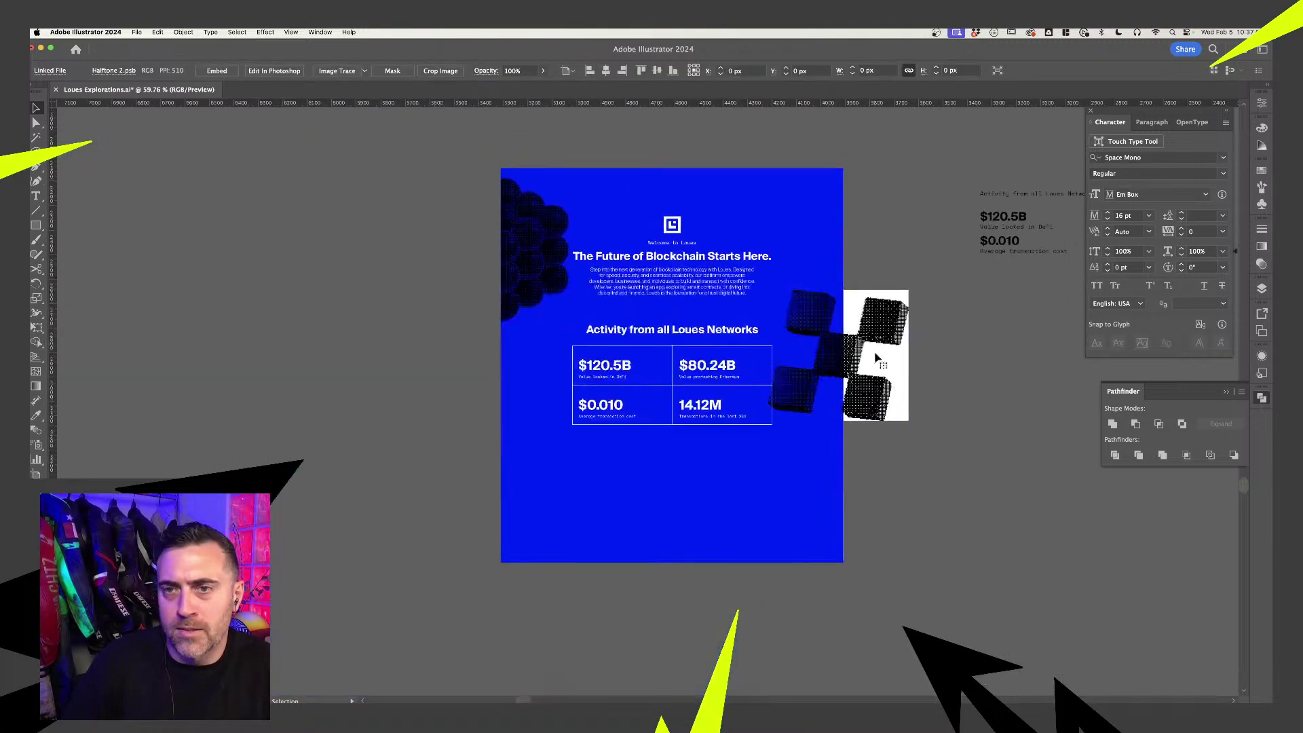
{"action": "left_click", "coordinate": [874, 394]}
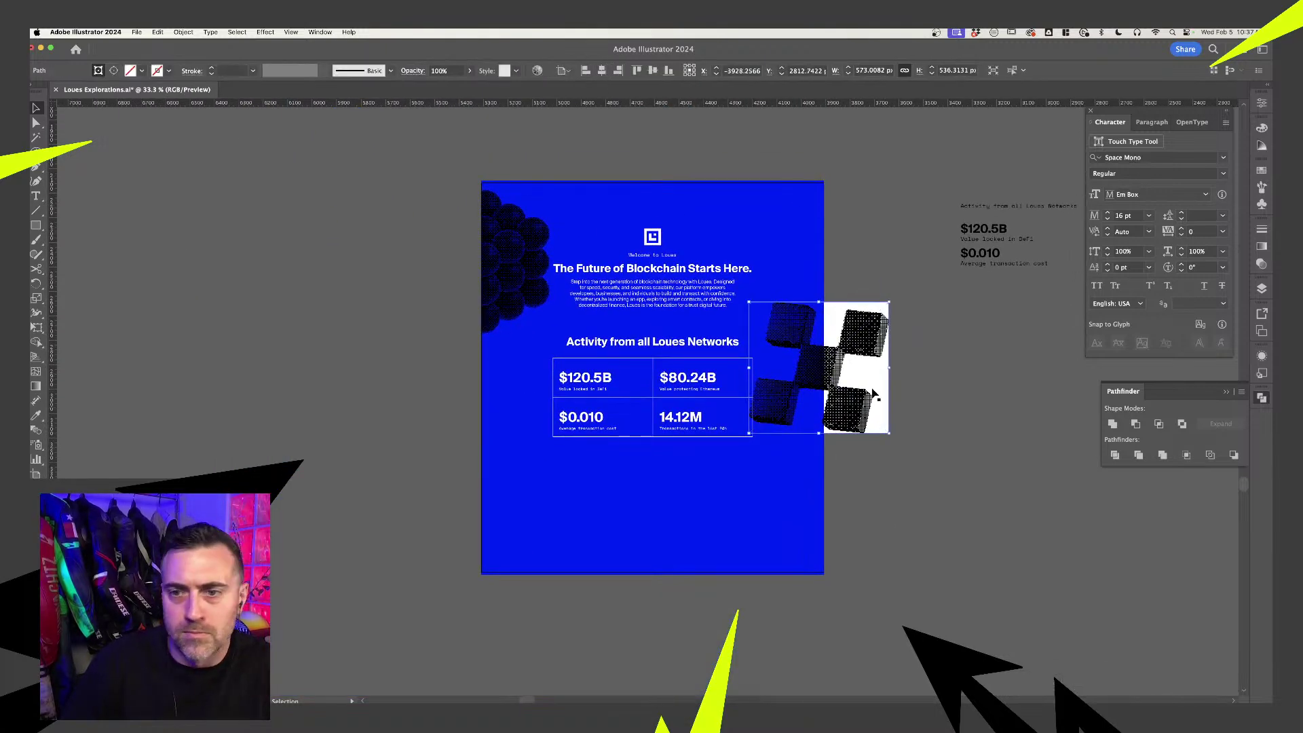
{"action": "left_click_drag", "start_coordinate": [893, 365], "coordinate": [825, 363]}
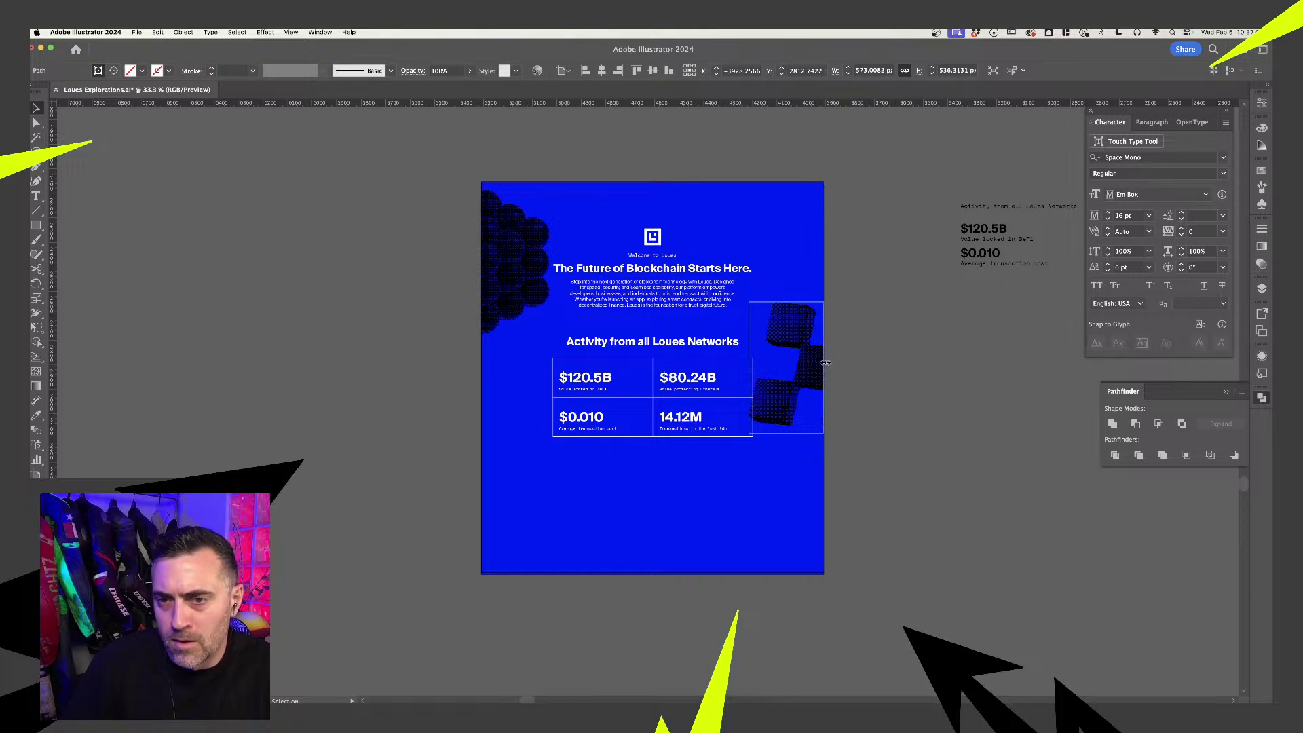
{"action": "left_click", "coordinate": [859, 367]}
- Shorten the blue background rectangle to about 1121 px high, ending just below the statistics grid
{"action": "left_click", "coordinate": [766, 512]}
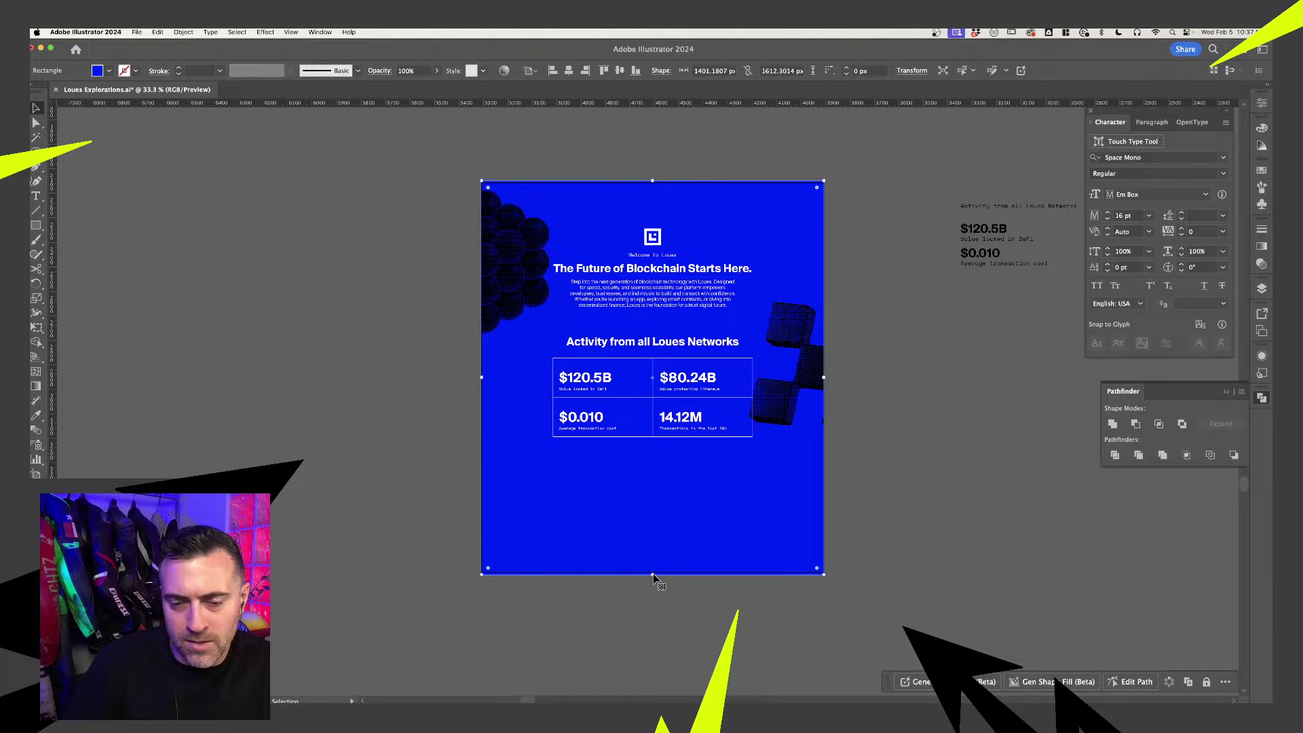
{"action": "left_click_drag", "start_coordinate": [653, 576], "coordinate": [661, 456]}
{"action": "left_click_drag", "start_coordinate": [832, 380], "coordinate": [816, 377]}
- Shift the halftone cubes artwork slightly left over the statistics grid and show the transparency settings
{"action": "left_click", "coordinate": [821, 380]}
{"action": "double_click", "coordinate": [825, 386]}
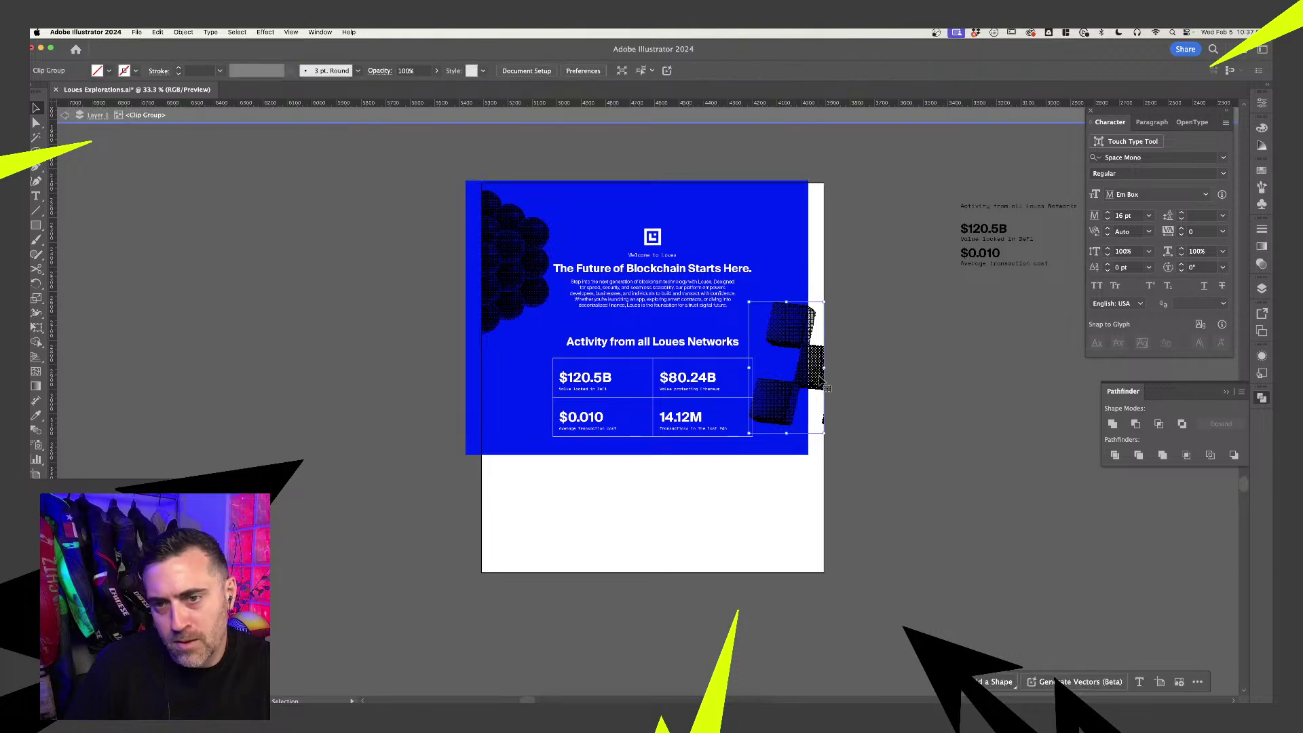
{"action": "left_click", "coordinate": [807, 382]}
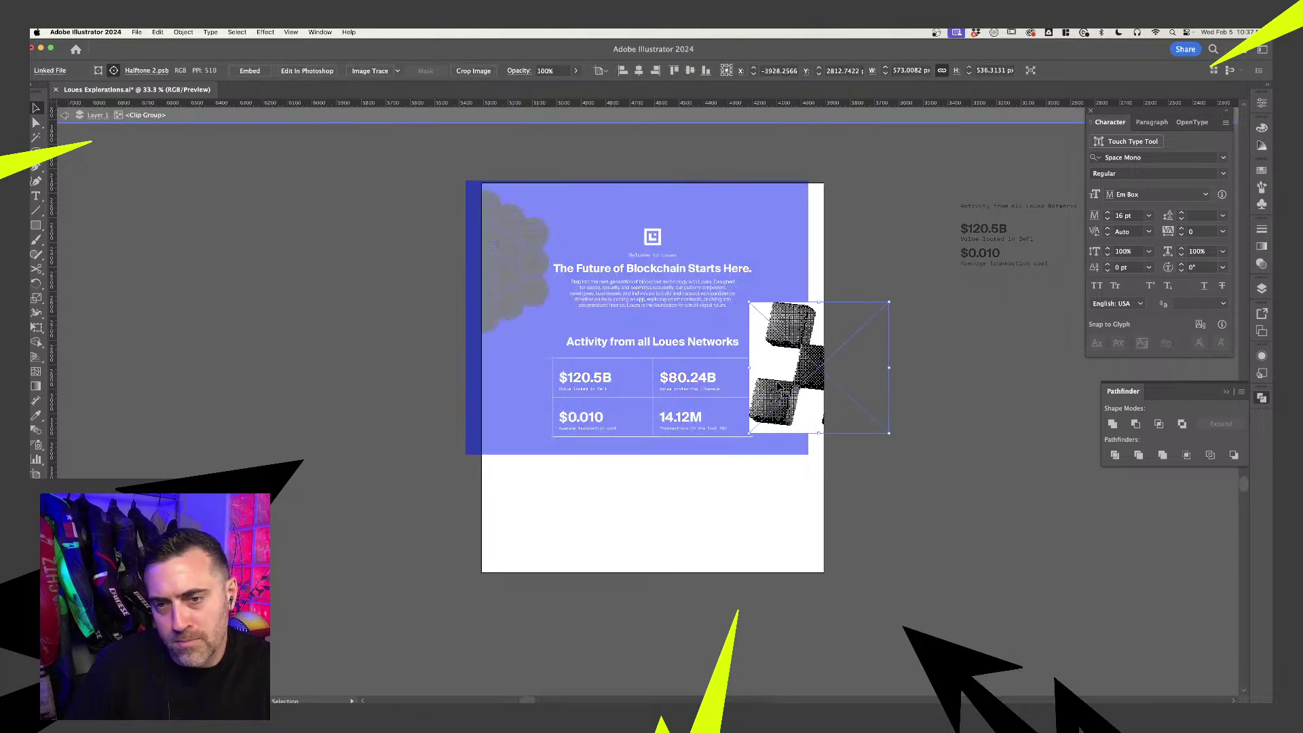
{"action": "left_click_drag", "start_coordinate": [807, 382], "coordinate": [820, 382]}
{"action": "key", "text": "Left"}
{"action": "key", "text": "Left"}
{"action": "key", "text": "Left"}
{"action": "key", "text": "Left"}
{"action": "key", "text": "Left"}
{"action": "key", "text": "Left"}
{"action": "key", "text": "Left"}
{"action": "key", "text": "Left"}
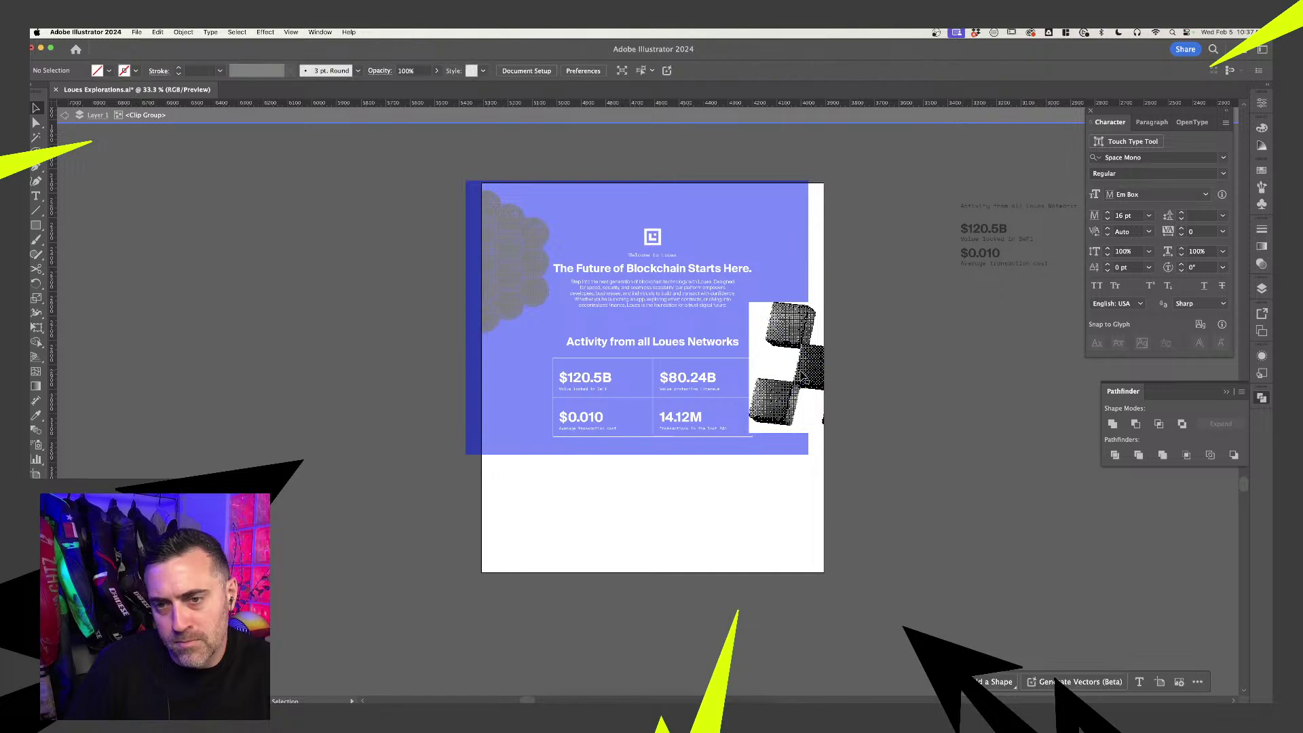
{"action": "left_click", "coordinate": [1260, 265]}
{"action": "double_click", "coordinate": [963, 404]}
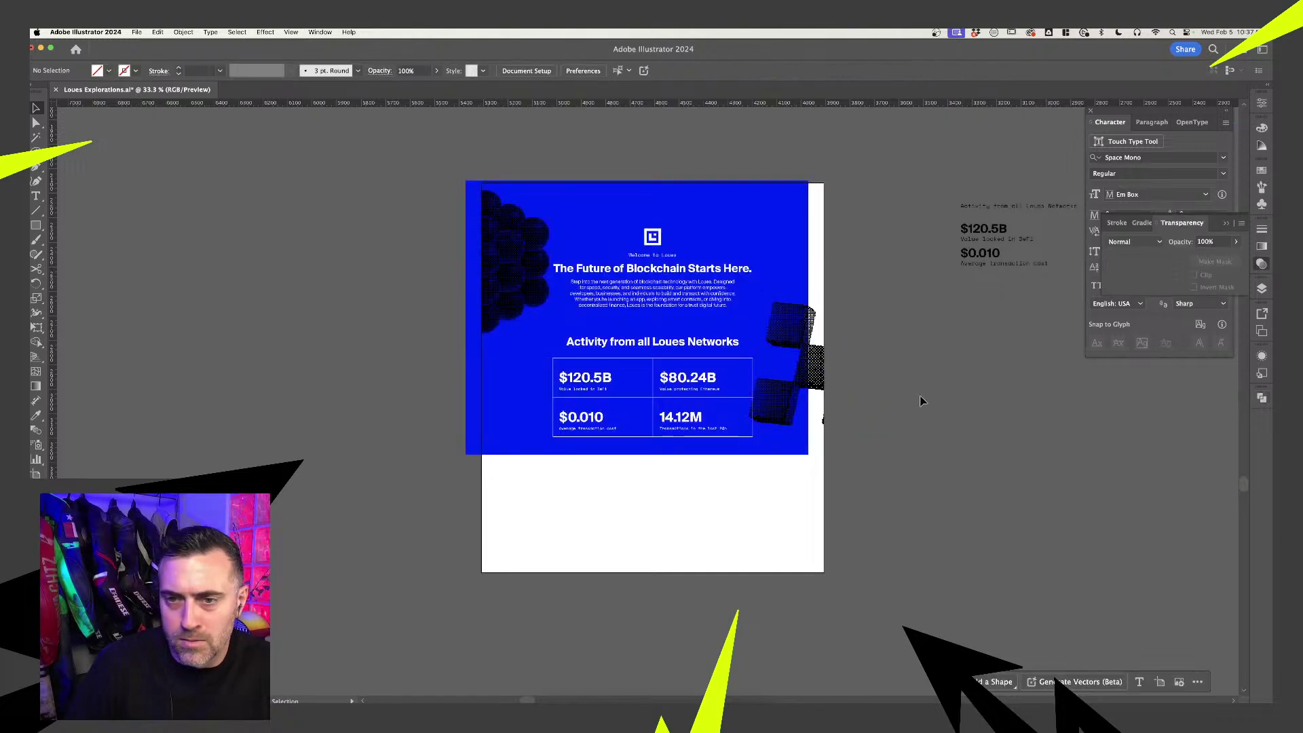
- Extend the clipping mask of the halftone cubes to the artboard's right edge and leave isolation
{"action": "double_click", "coordinate": [816, 368]}
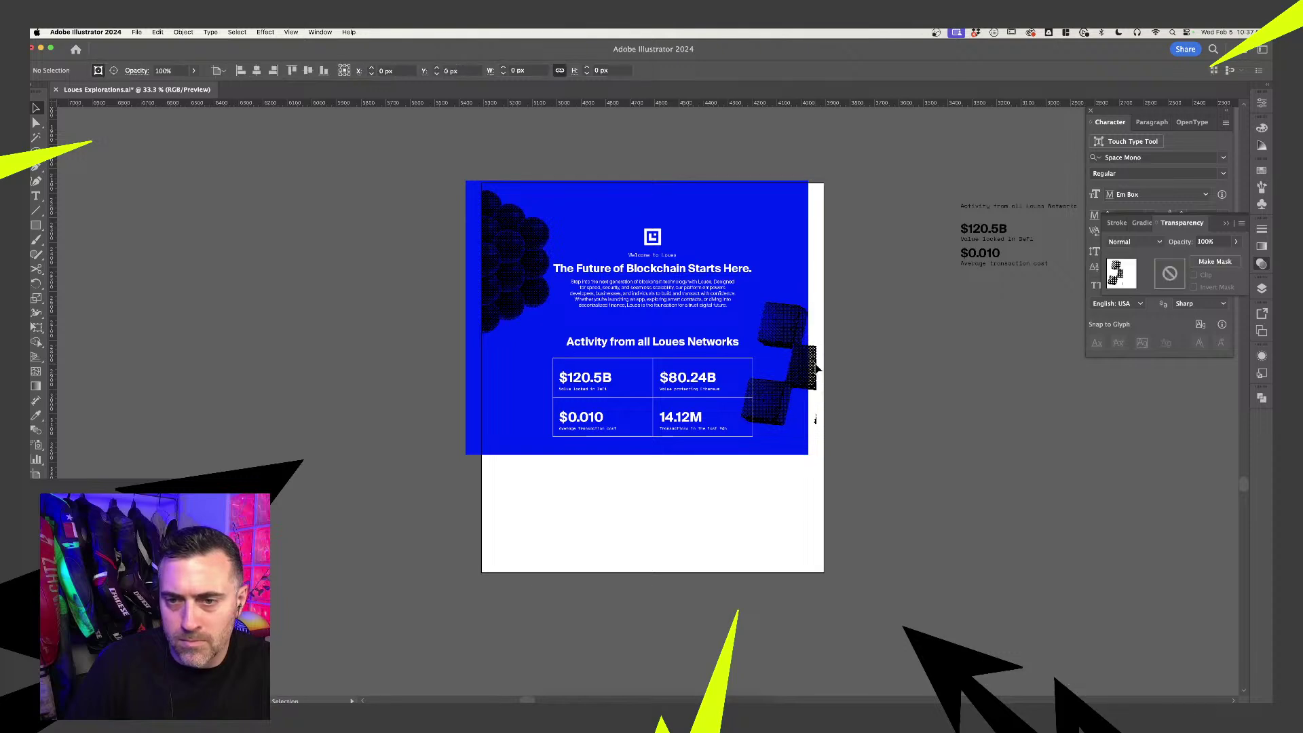
{"action": "left_click_drag", "start_coordinate": [819, 368], "coordinate": [826, 365]}
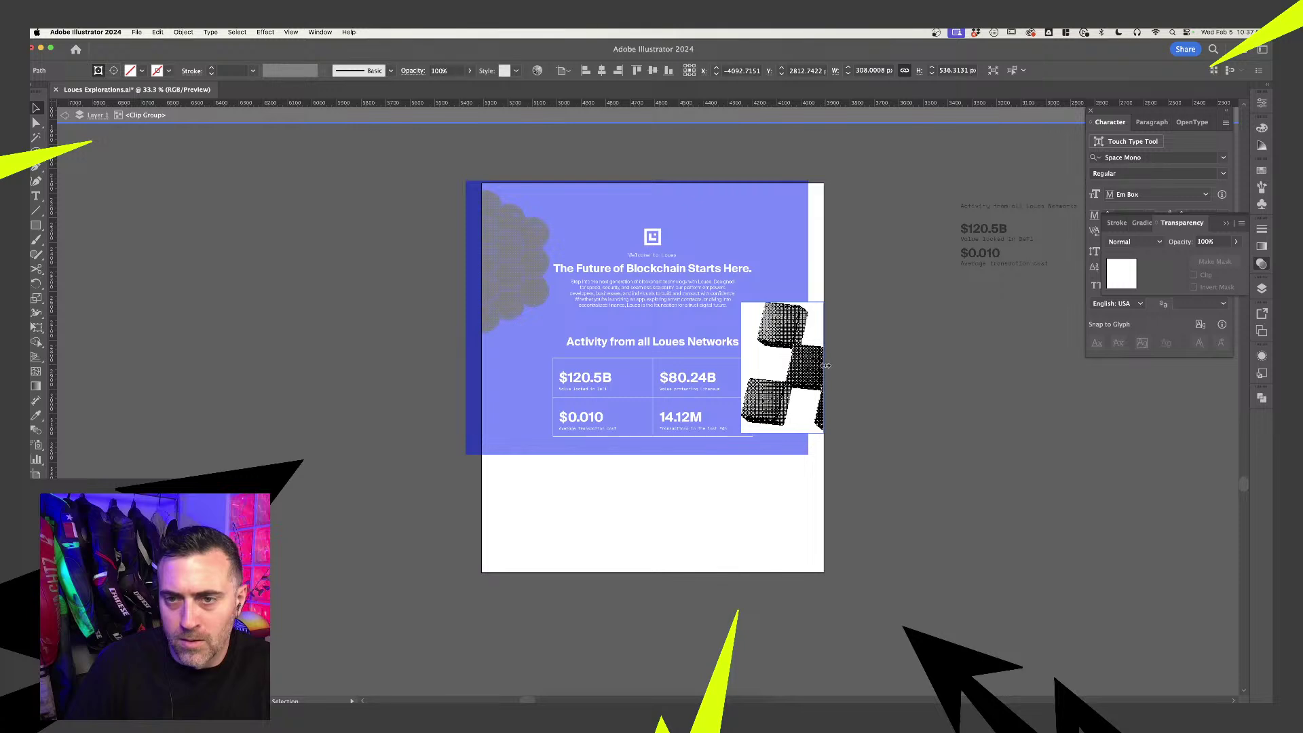
{"action": "double_click", "coordinate": [882, 358]}
- Center the blue background horizontally on the artboard and extend its lower edge to about 1174 px high
{"action": "left_click", "coordinate": [806, 363]}
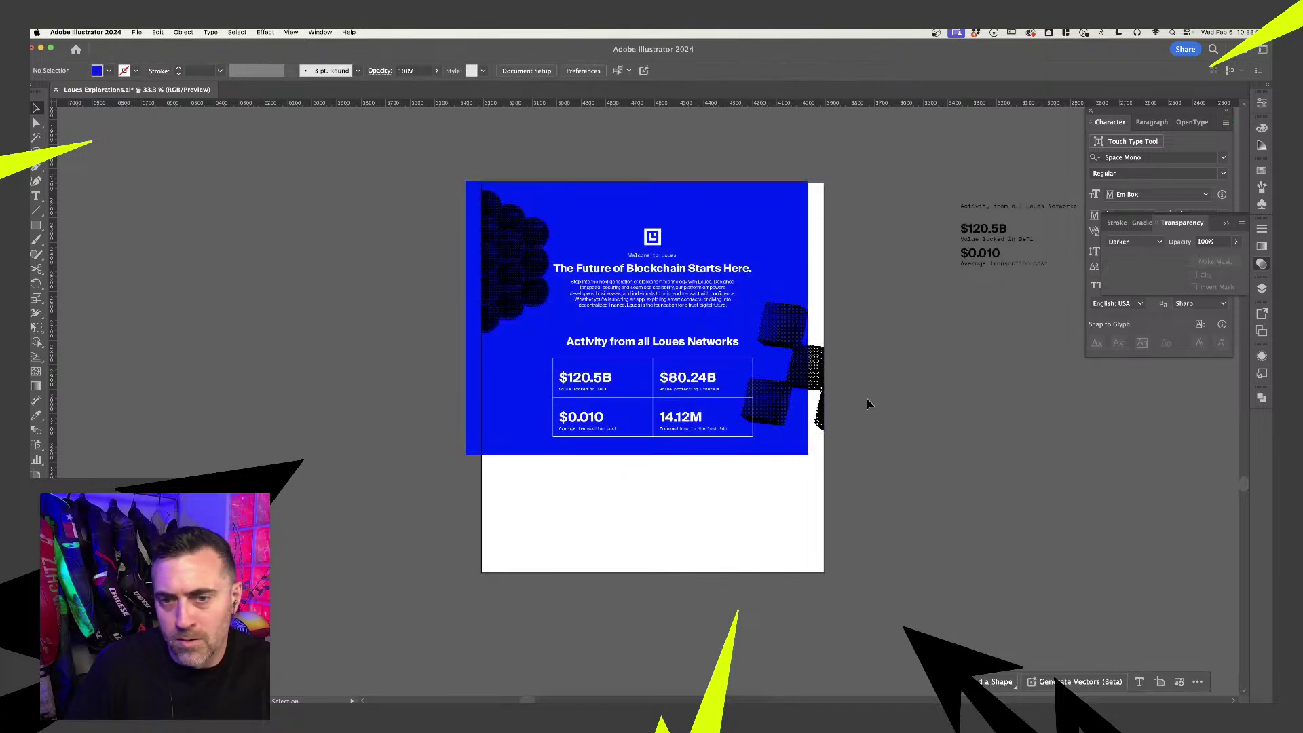
{"action": "left_click", "coordinate": [568, 71]}
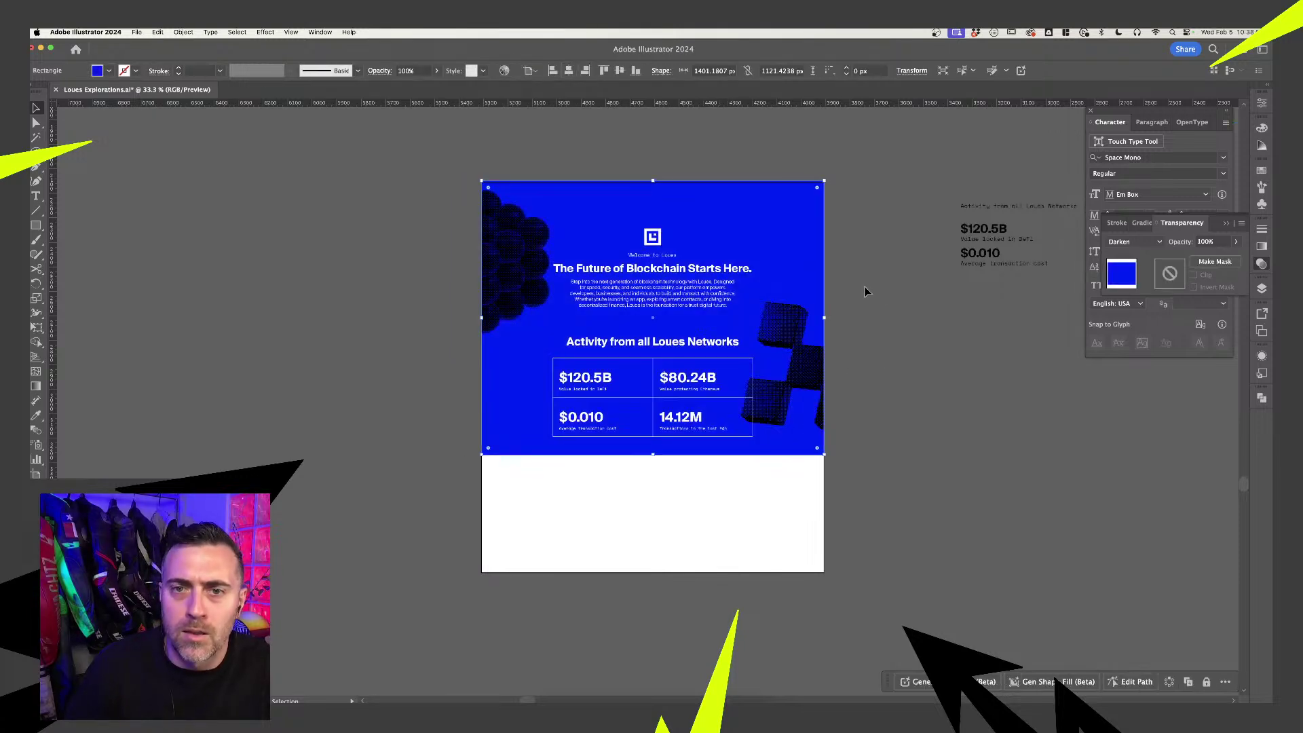
{"action": "left_click", "coordinate": [703, 475]}
{"action": "left_click", "coordinate": [699, 451]}
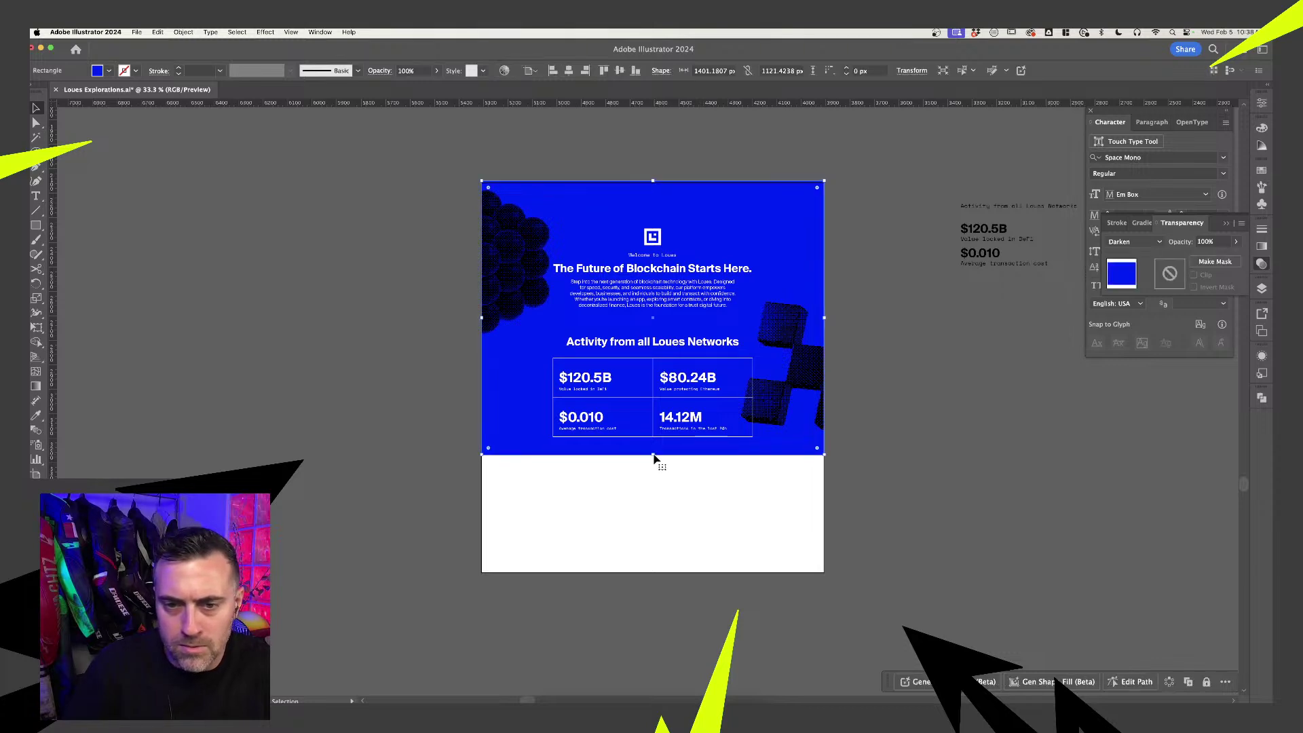
{"action": "left_click_drag", "start_coordinate": [656, 456], "coordinate": [656, 469]}
- Shorten the artboard to about 1164 px high so it ends at the blue background's lower edge
{"action": "left_click", "coordinate": [703, 540]}
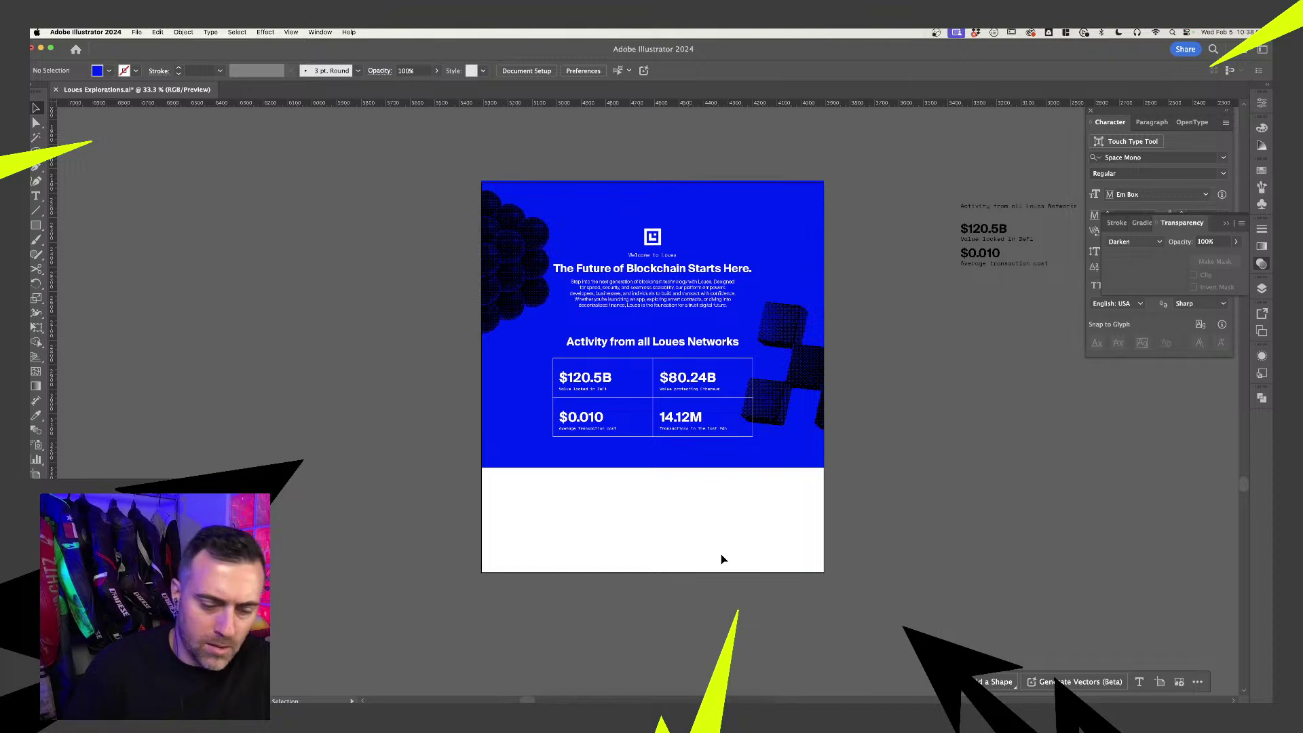
{"action": "key", "text": "shift+o"}
{"action": "left_click_drag", "start_coordinate": [652, 572], "coordinate": [658, 468]}
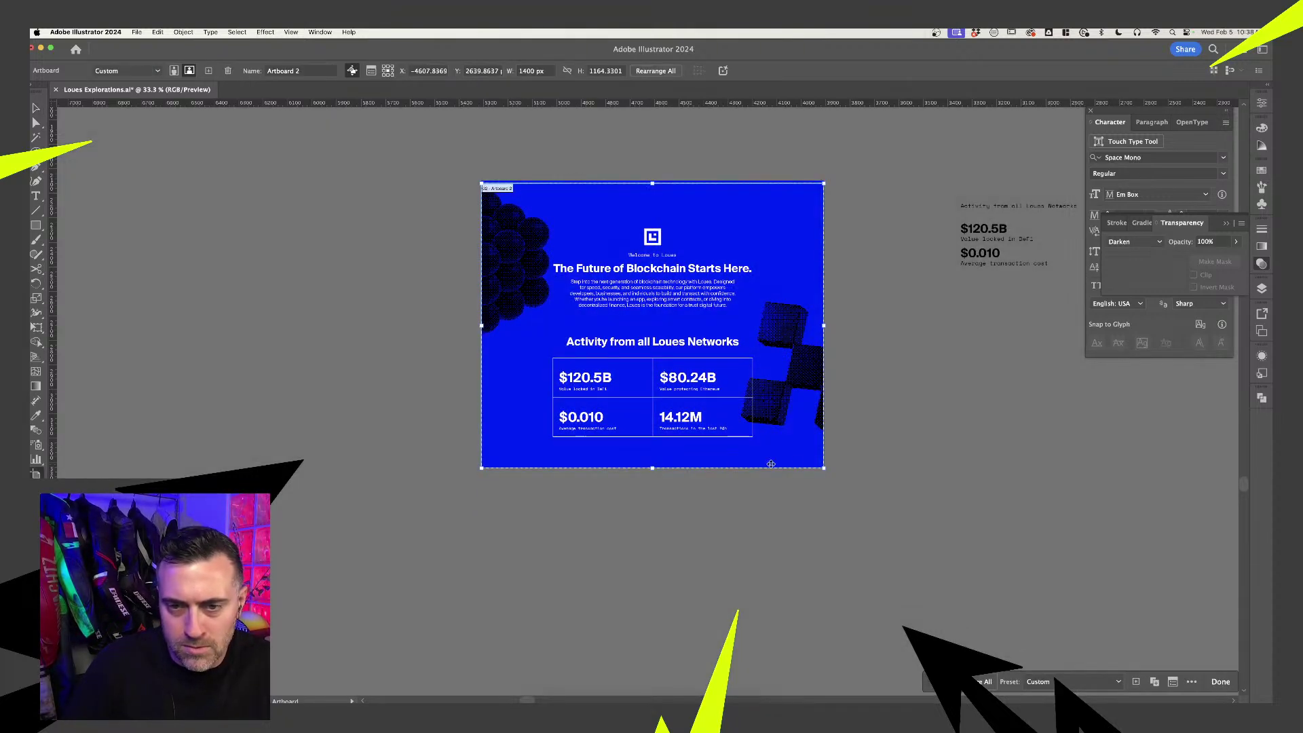
{"action": "key", "text": "v"}
- Move the blue background down slightly so its top edge meets the artboard's top edge
{"action": "scroll", "coordinate": [826, 429], "scroll_direction": "up", "scroll_amount": 3}
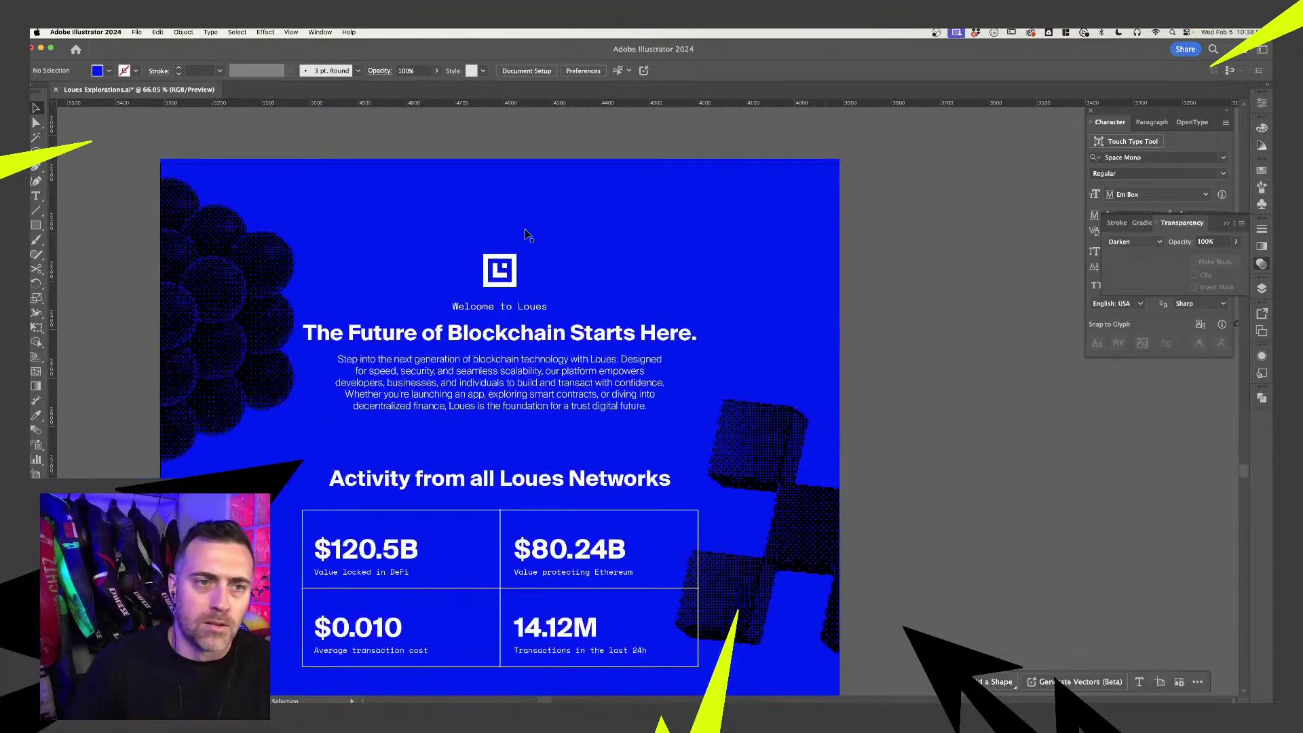
{"action": "left_click", "coordinate": [572, 219]}
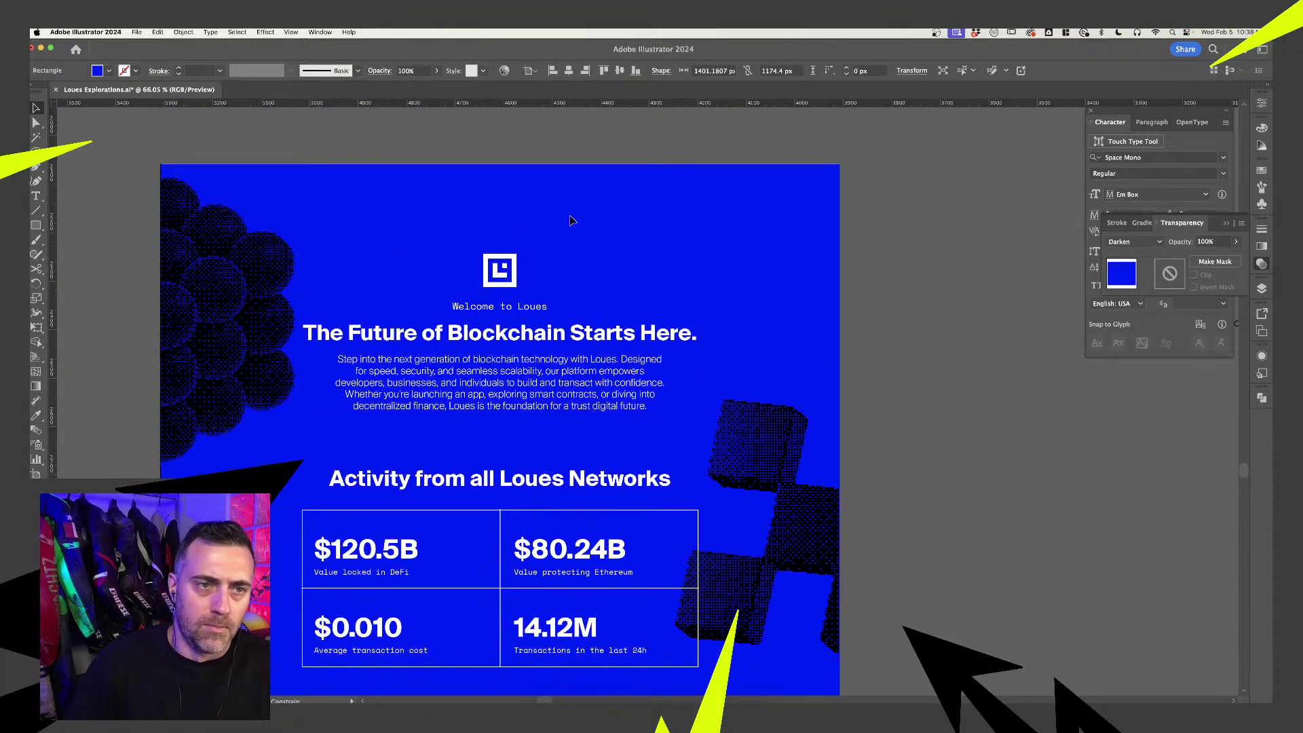
{"action": "left_click", "coordinate": [910, 229]}
{"action": "scroll", "coordinate": [910, 230], "scroll_direction": "down", "scroll_amount": 3}
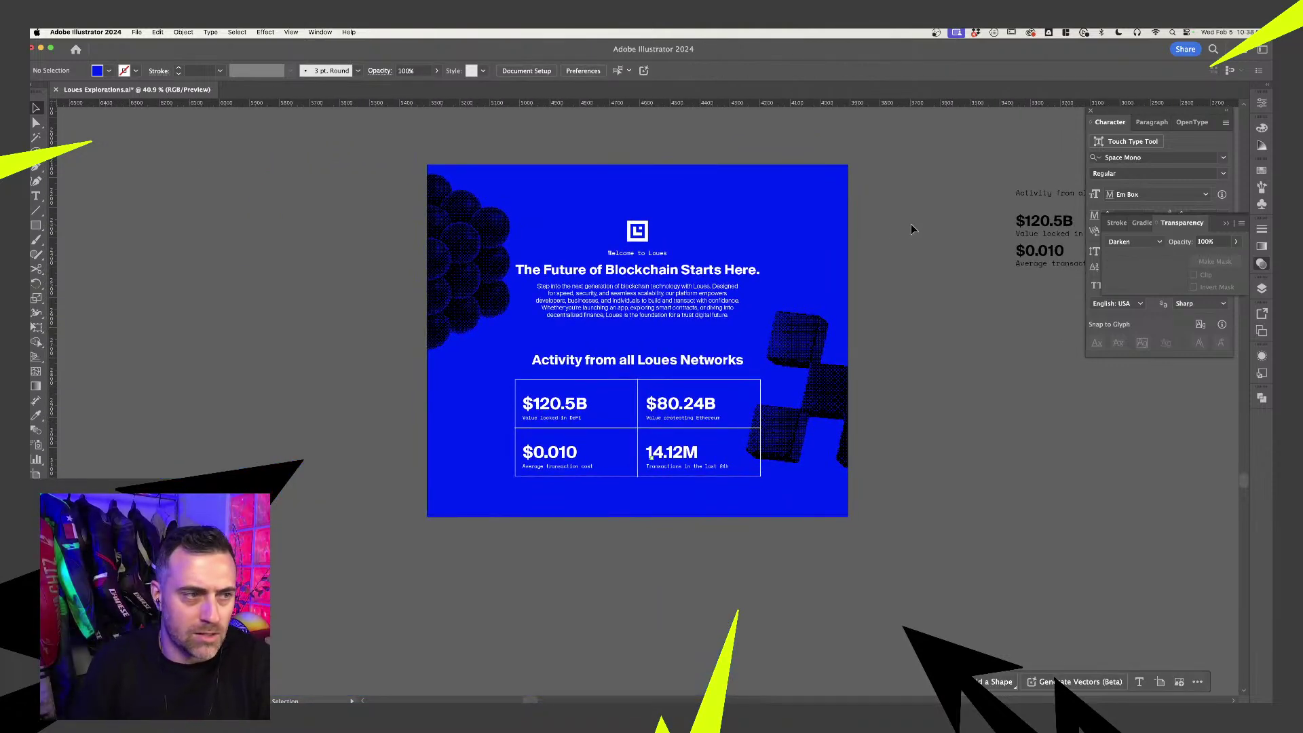
- Delete the sentence "Loues is the foundation for a trust digital future." from the intro paragraph and leave the group's isolation
{"action": "scroll", "coordinate": [690, 265], "scroll_direction": "up", "scroll_amount": 3}
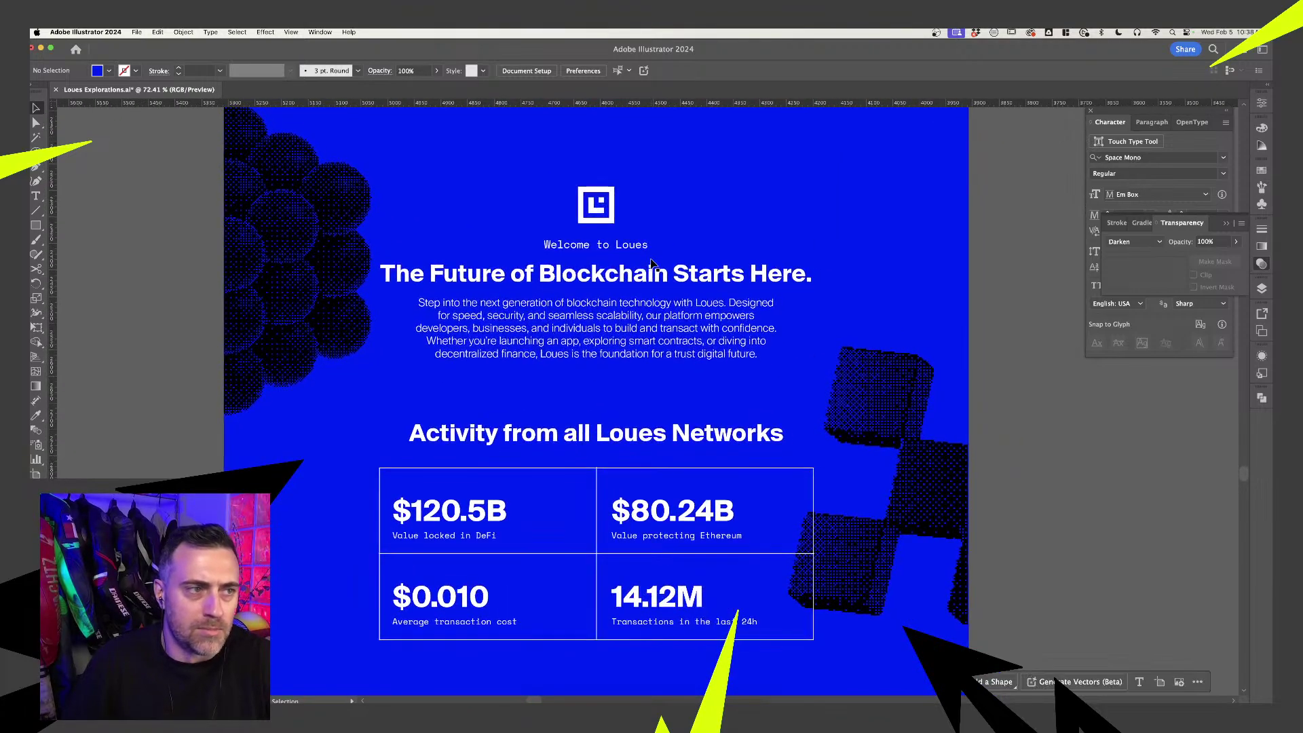
{"action": "scroll", "coordinate": [650, 263], "scroll_direction": "down", "scroll_amount": 1}
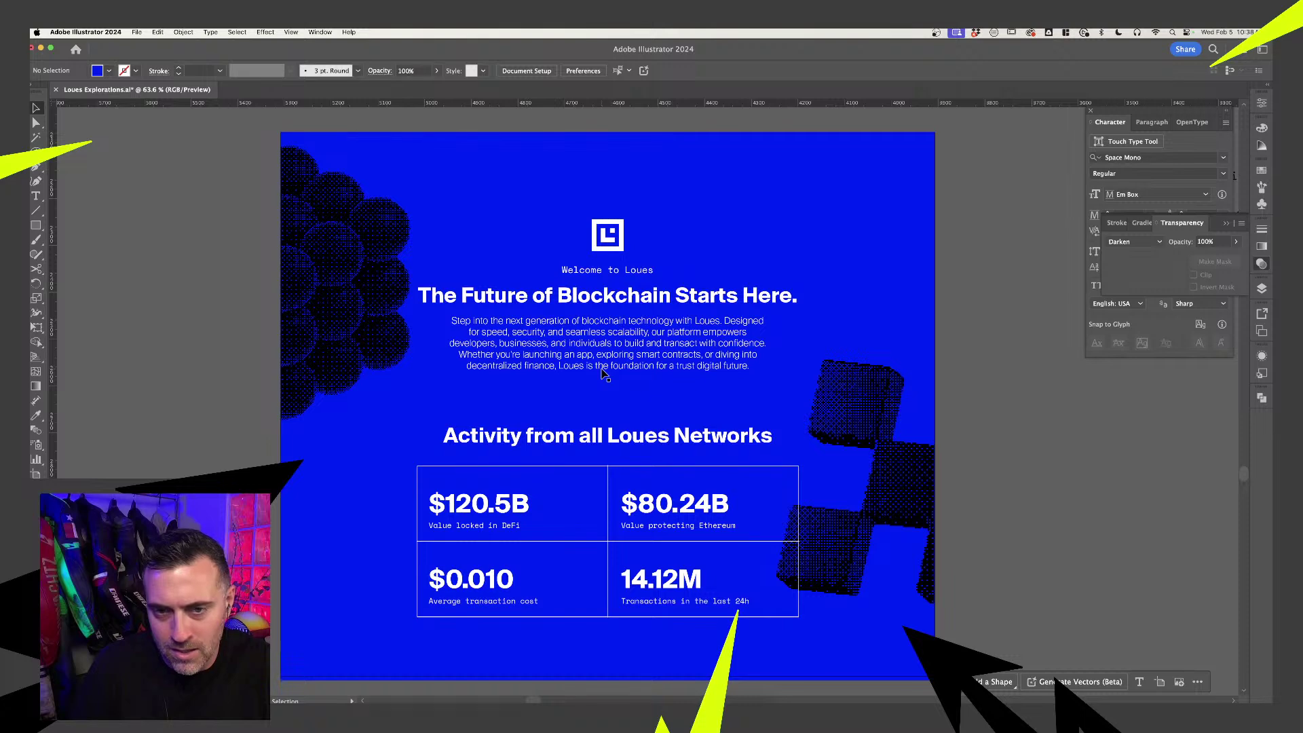
{"action": "scroll", "coordinate": [714, 373], "scroll_direction": "up", "scroll_amount": 2}
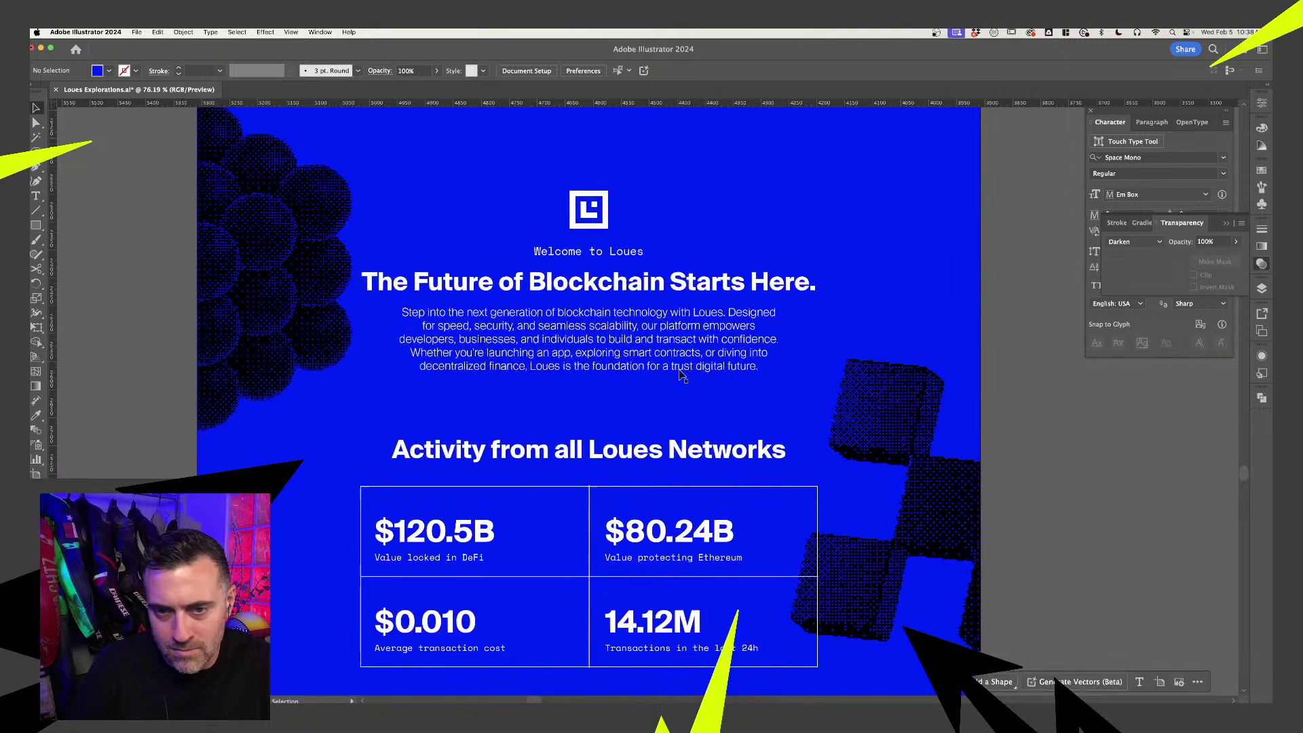
{"action": "double_click", "coordinate": [688, 370]}
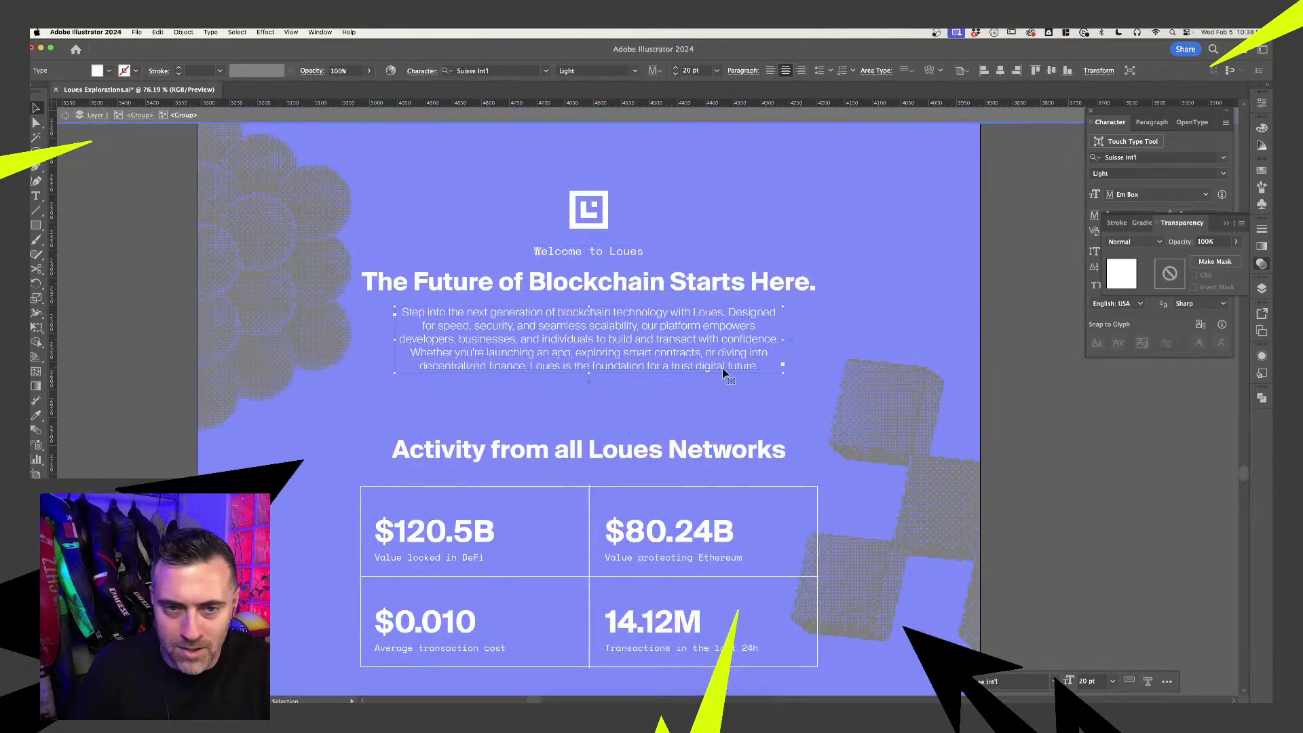
{"action": "scroll", "coordinate": [723, 373], "scroll_direction": "up", "scroll_amount": 2}
{"action": "key", "text": "t"}
{"action": "left_click_drag", "start_coordinate": [768, 367], "coordinate": [482, 363]}
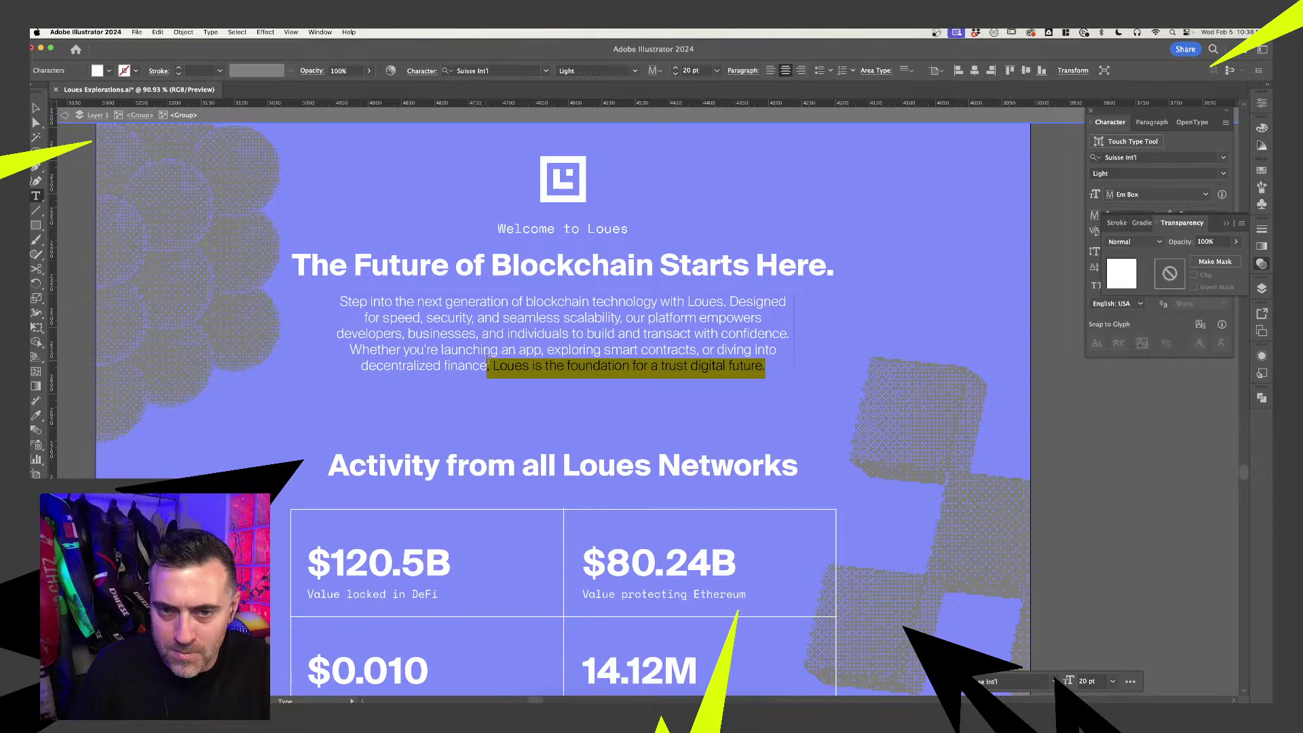
{"action": "left_click", "coordinate": [691, 365]}
{"action": "mouse_move", "coordinate": [506, 365]}
{"action": "left_mouse_down"}
{"action": "mouse_move", "coordinate": [768, 364]}
{"action": "mouse_move", "coordinate": [499, 350]}
{"action": "mouse_move", "coordinate": [490, 361]}
{"action": "left_mouse_up"}
{"action": "left_click", "coordinate": [770, 364]}
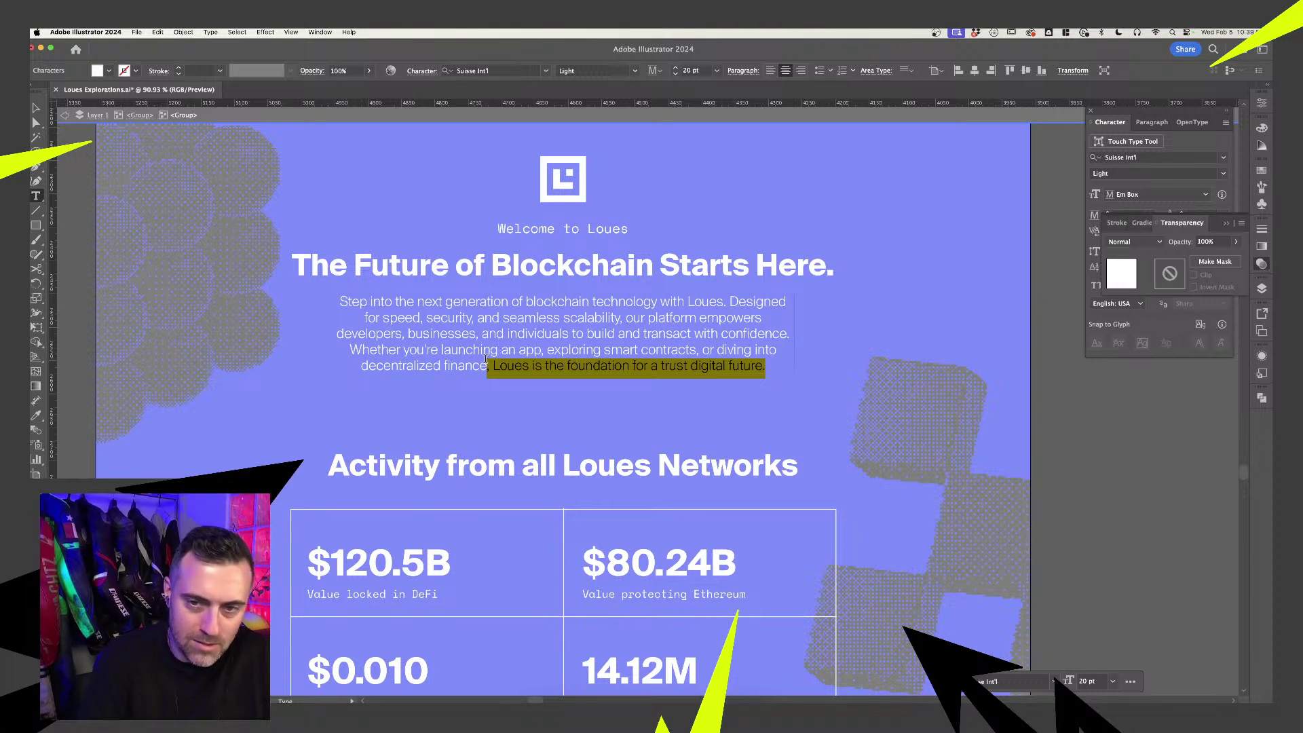
{"action": "key", "text": "BackSpace"}
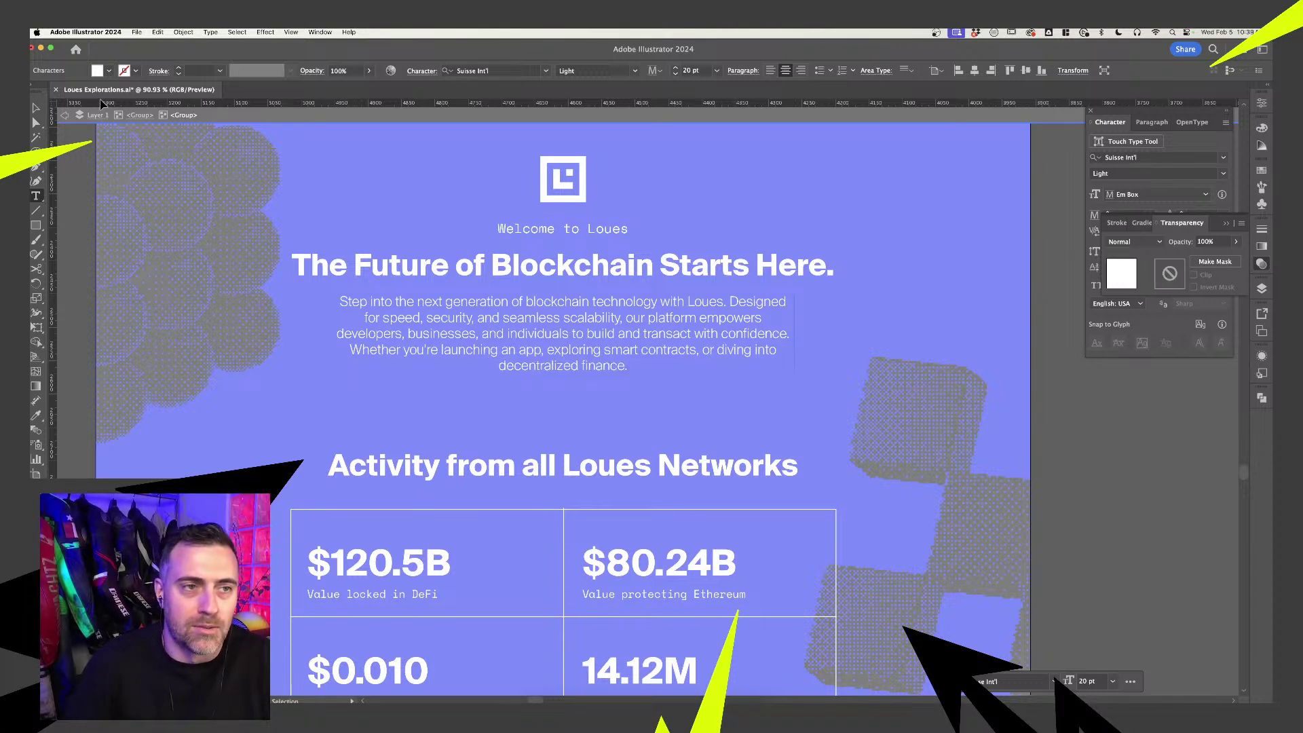
{"action": "key", "text": "Escape"}
{"action": "double_click", "coordinate": [76, 163]}
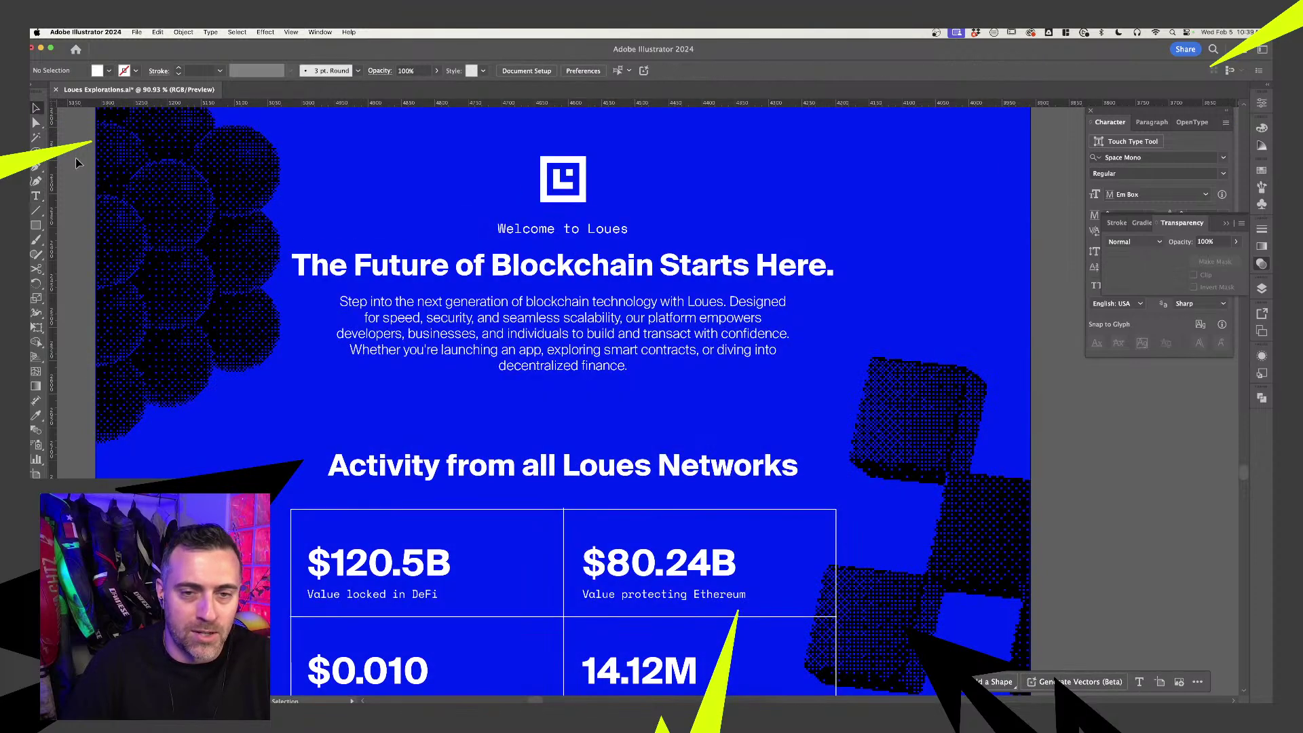
- Check the landing layout from header to statistics and save the Loues Explorations document
{"action": "scroll", "coordinate": [76, 163], "scroll_direction": "up", "scroll_amount": 2}
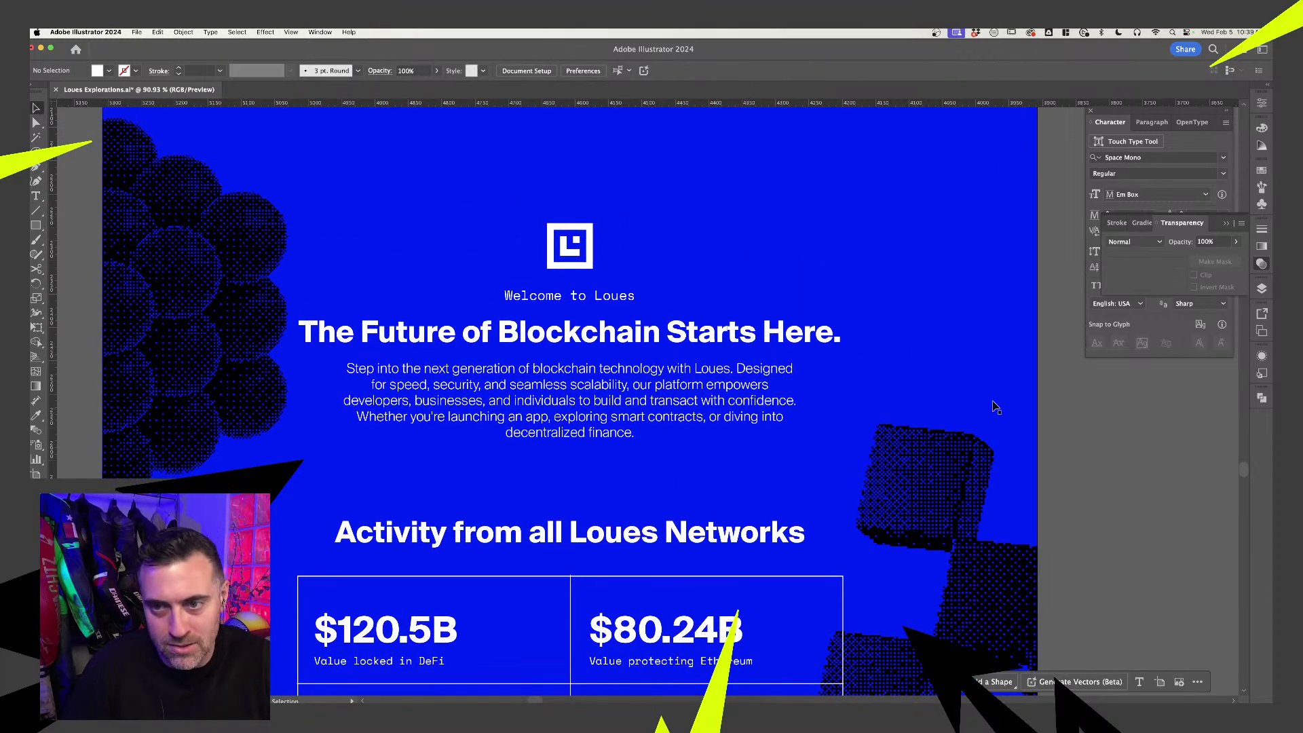
{"action": "scroll", "coordinate": [1080, 407], "scroll_direction": "down", "scroll_amount": 3}
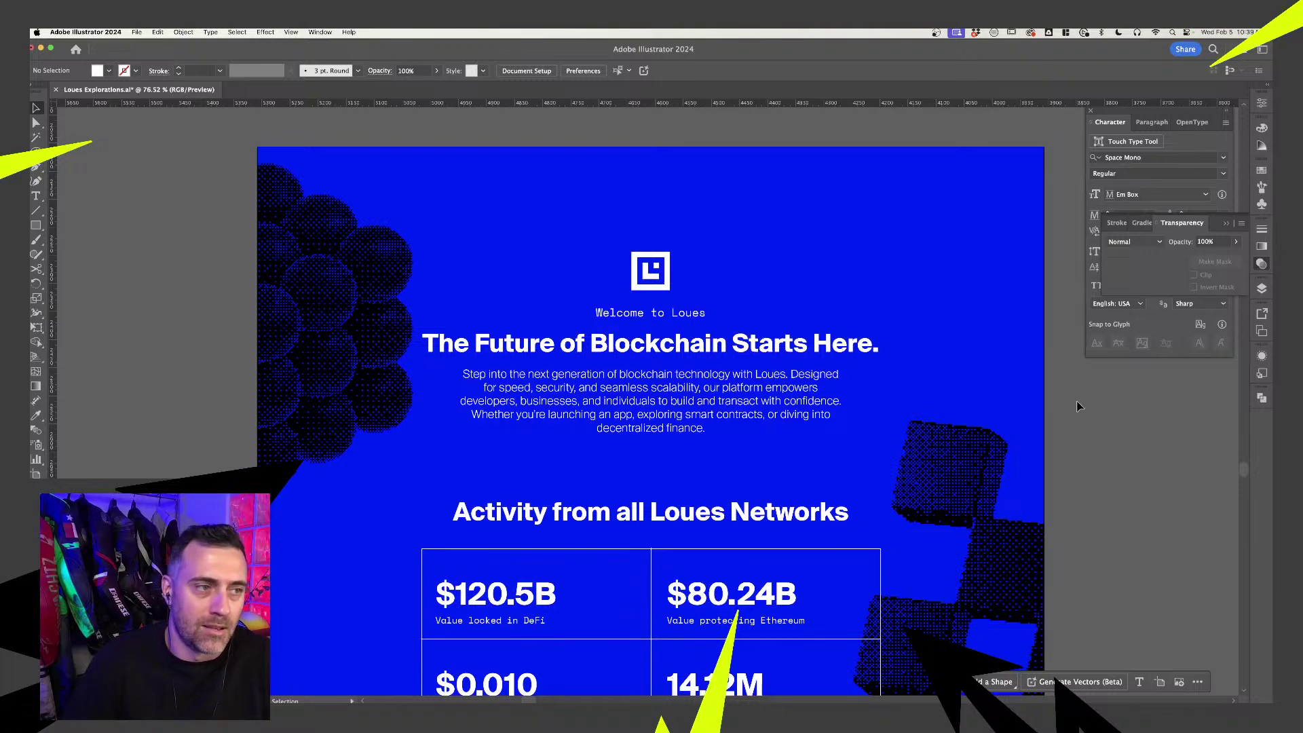
{"action": "scroll", "coordinate": [1077, 406], "scroll_direction": "down", "scroll_amount": 1}
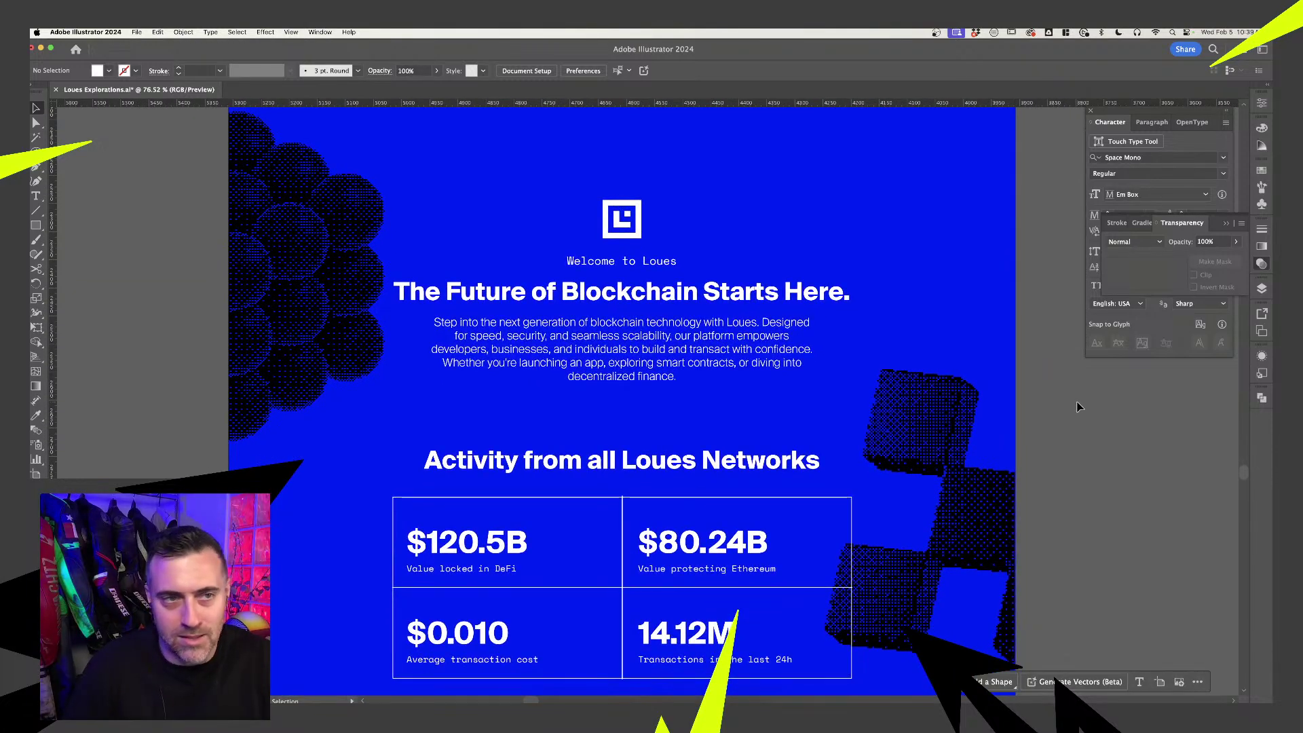
{"action": "scroll", "coordinate": [1079, 406], "scroll_direction": "down", "scroll_amount": 3}
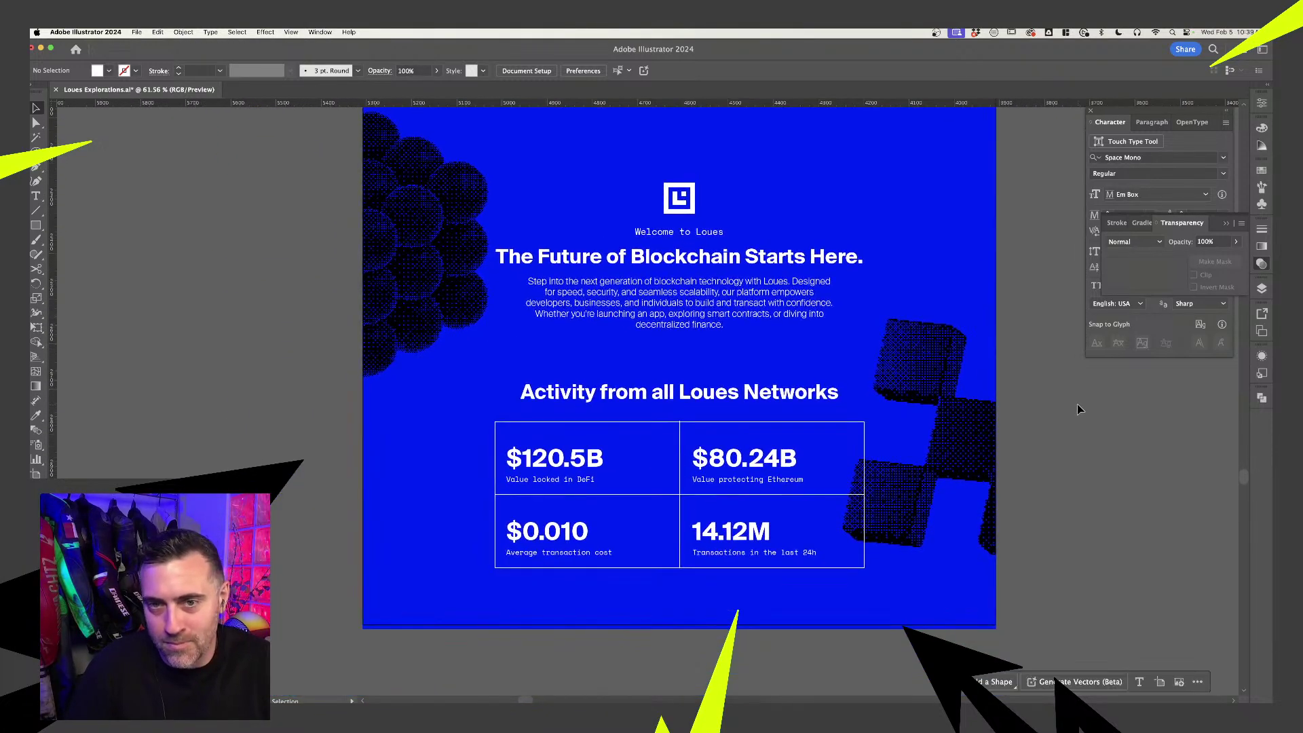
{"action": "scroll", "coordinate": [1077, 404], "scroll_direction": "up", "scroll_amount": 2}
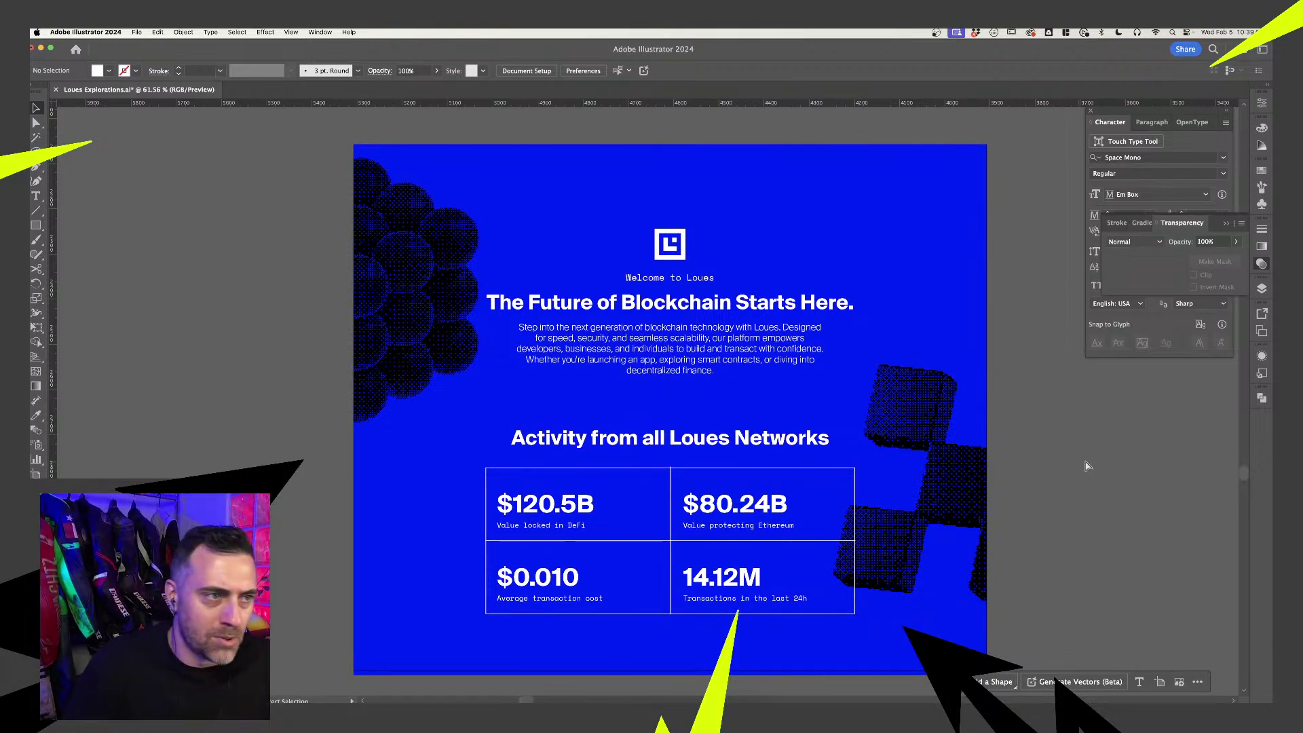
{"action": "key", "text": "super+s"}
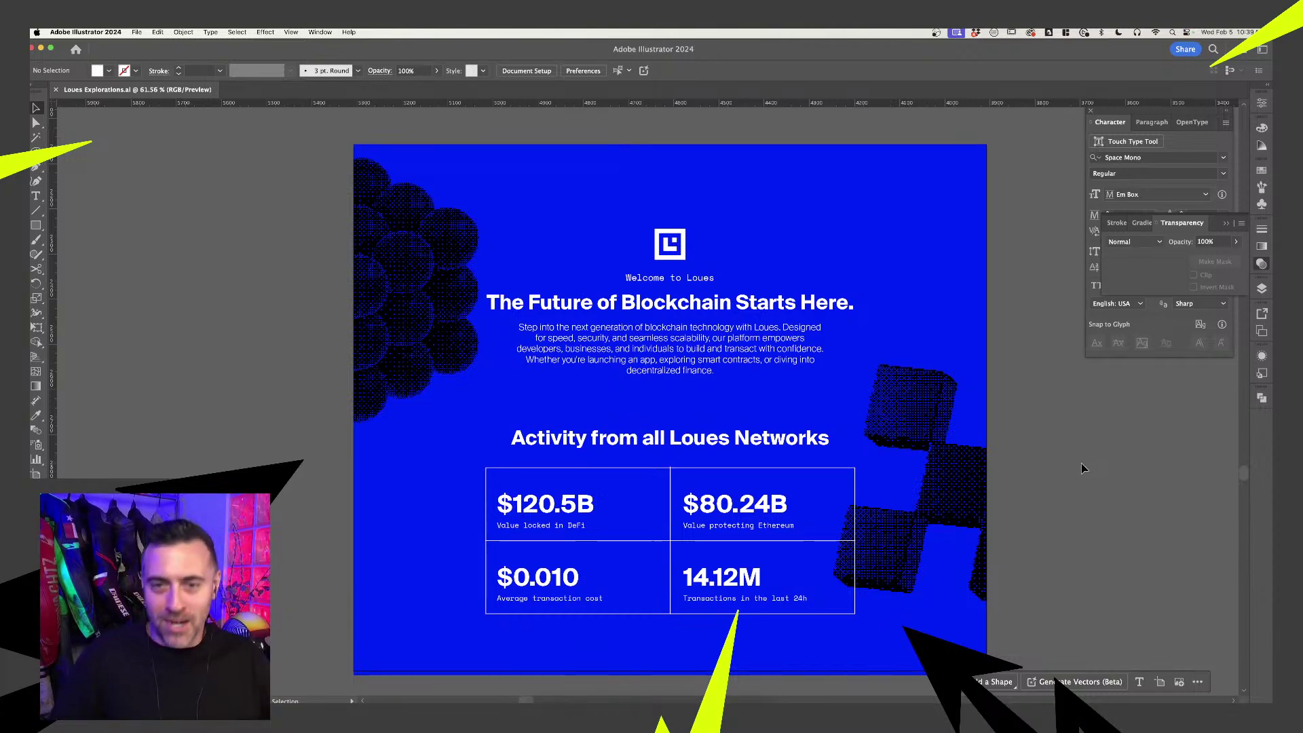
- Switch to Finder and go from the shape 127 folder back to the project's Mockups folder
{"action": "scroll", "coordinate": [1069, 442], "scroll_direction": "down", "scroll_amount": 5}
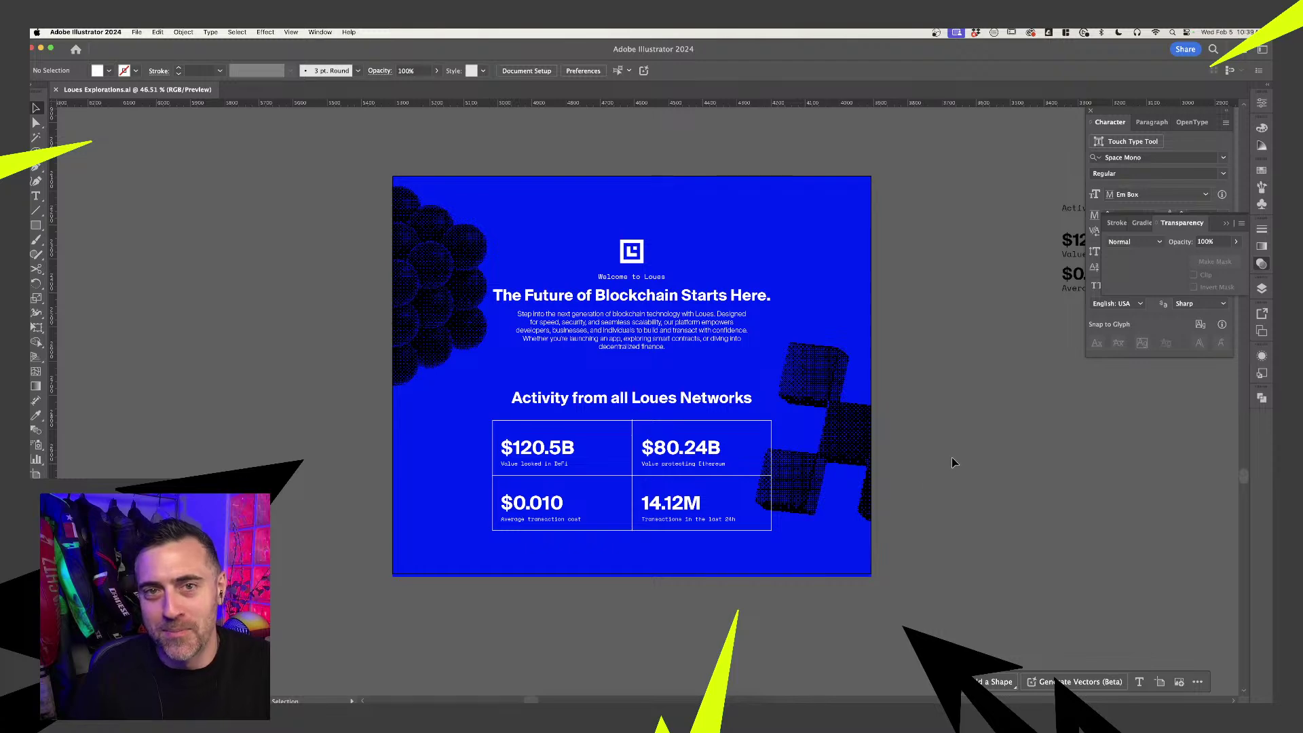
{"action": "scroll", "coordinate": [576, 483], "scroll_direction": "right", "scroll_amount": 2}
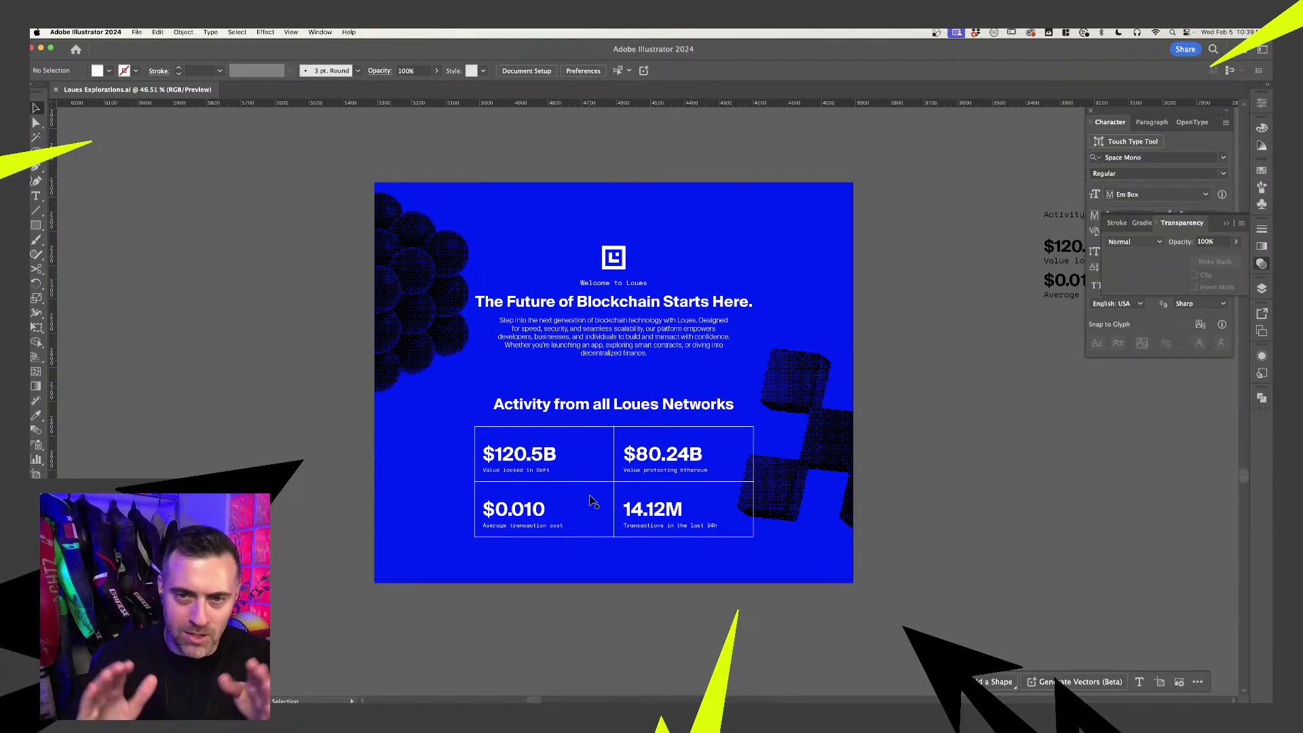
{"action": "left_click", "coordinate": [533, 698]}
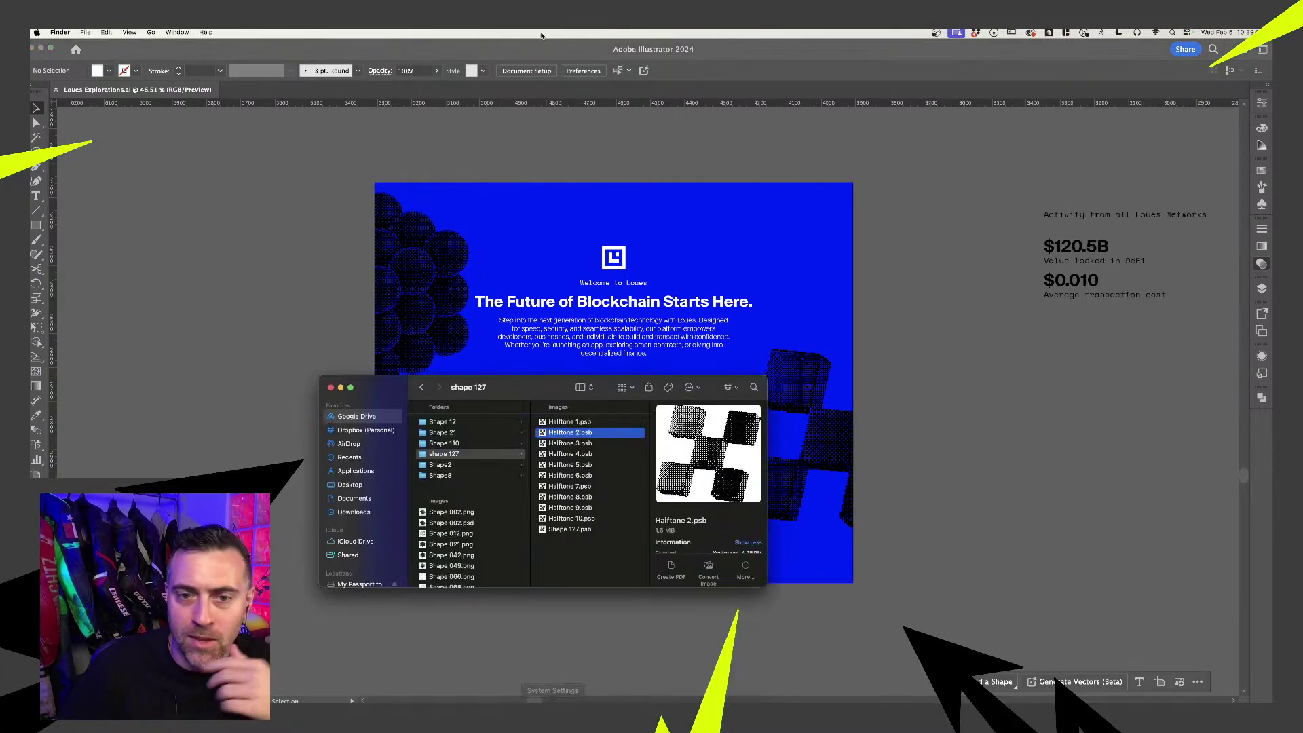
{"action": "key", "text": "Left"}
{"action": "key", "text": "Left"}
{"action": "key", "text": "Up"}
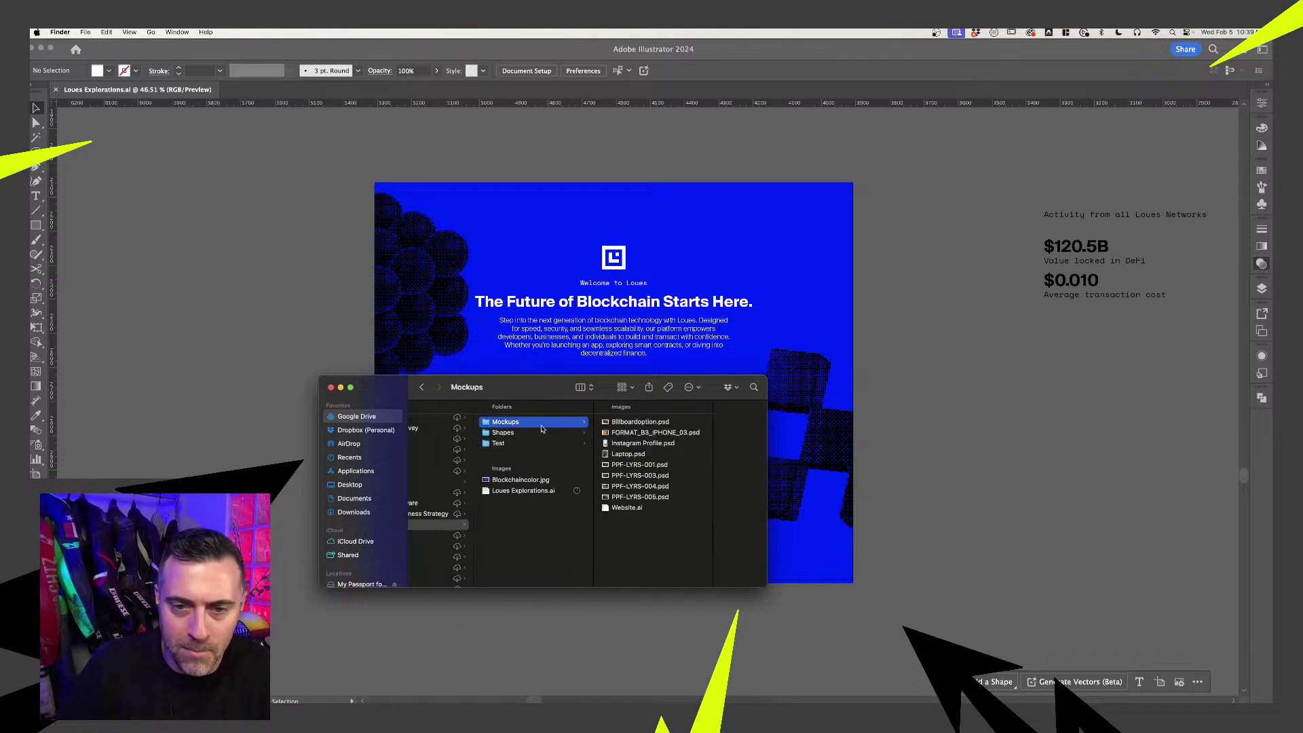
- Preview the mockup files in the Mockups folder and open Laptop.psd in Photoshop
{"action": "left_click", "coordinate": [639, 421]}
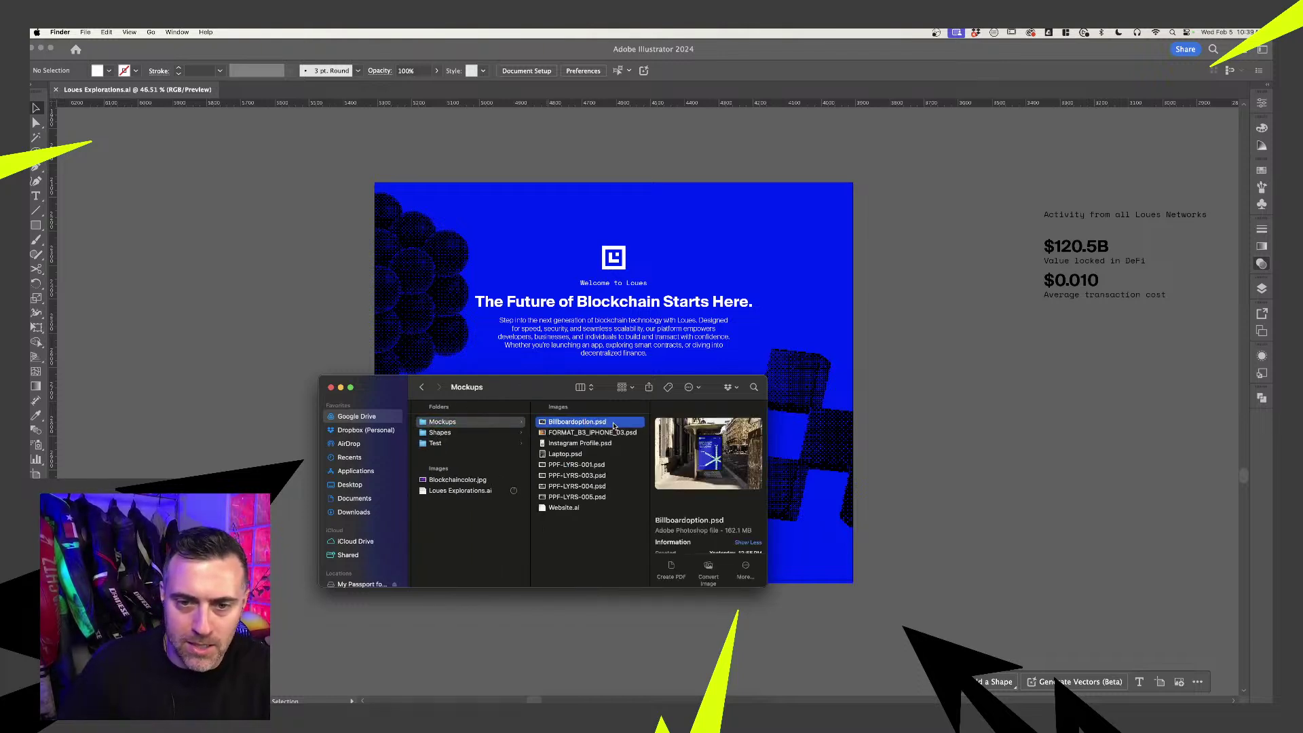
{"action": "left_click", "coordinate": [591, 444]}
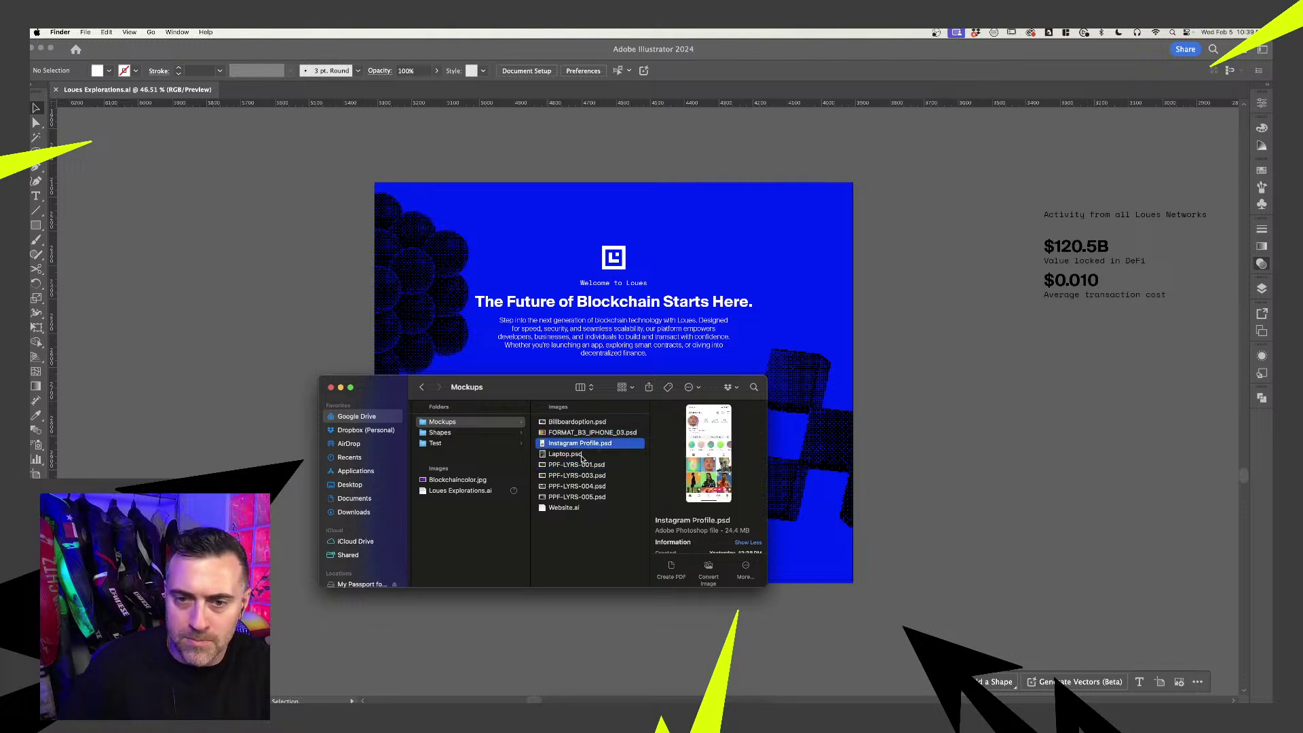
{"action": "key", "text": "Down"}
{"action": "key", "text": "Down"}
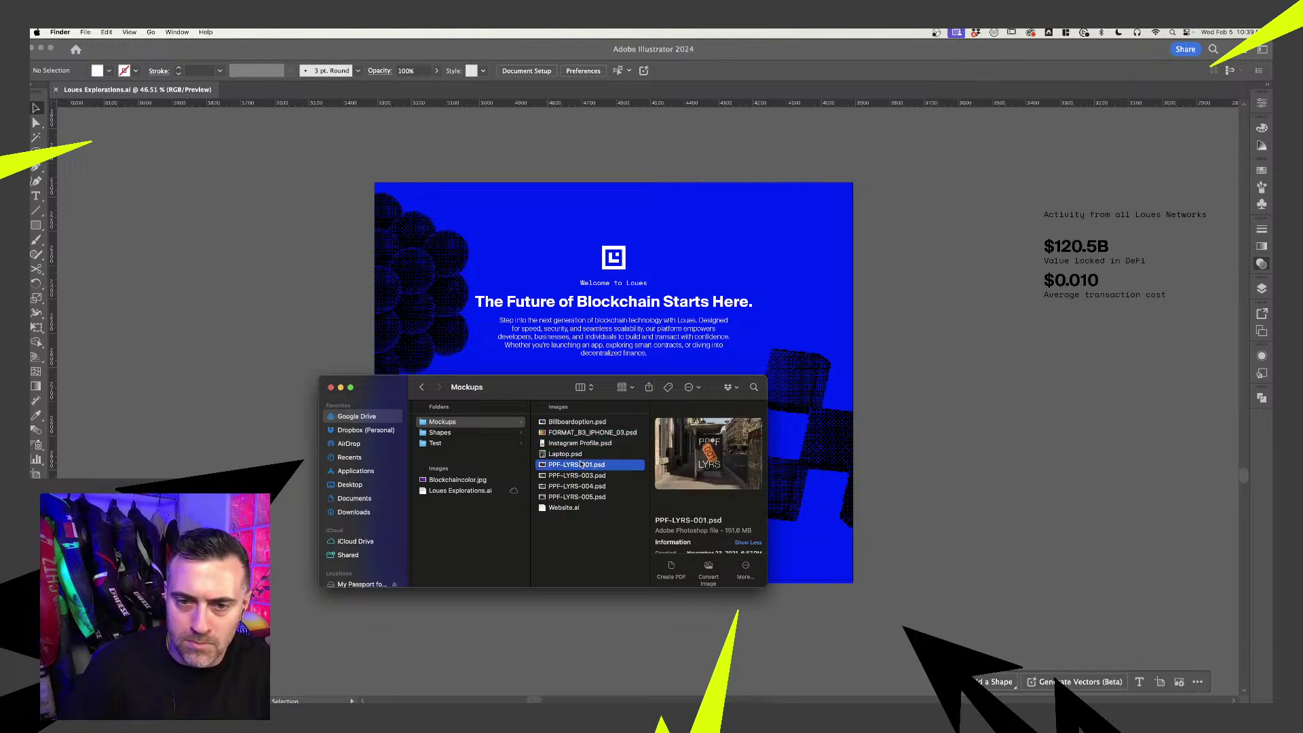
{"action": "key", "text": "Up"}
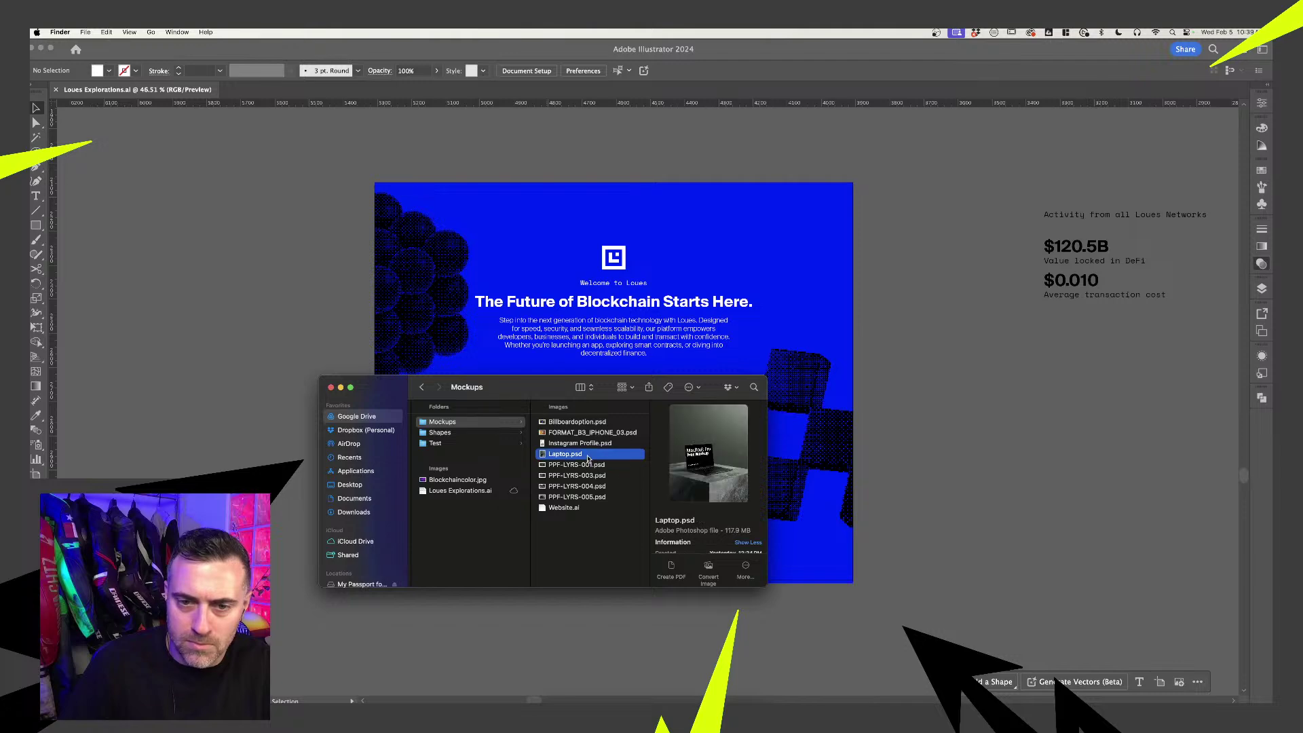
{"action": "double_click", "coordinate": [587, 455]}
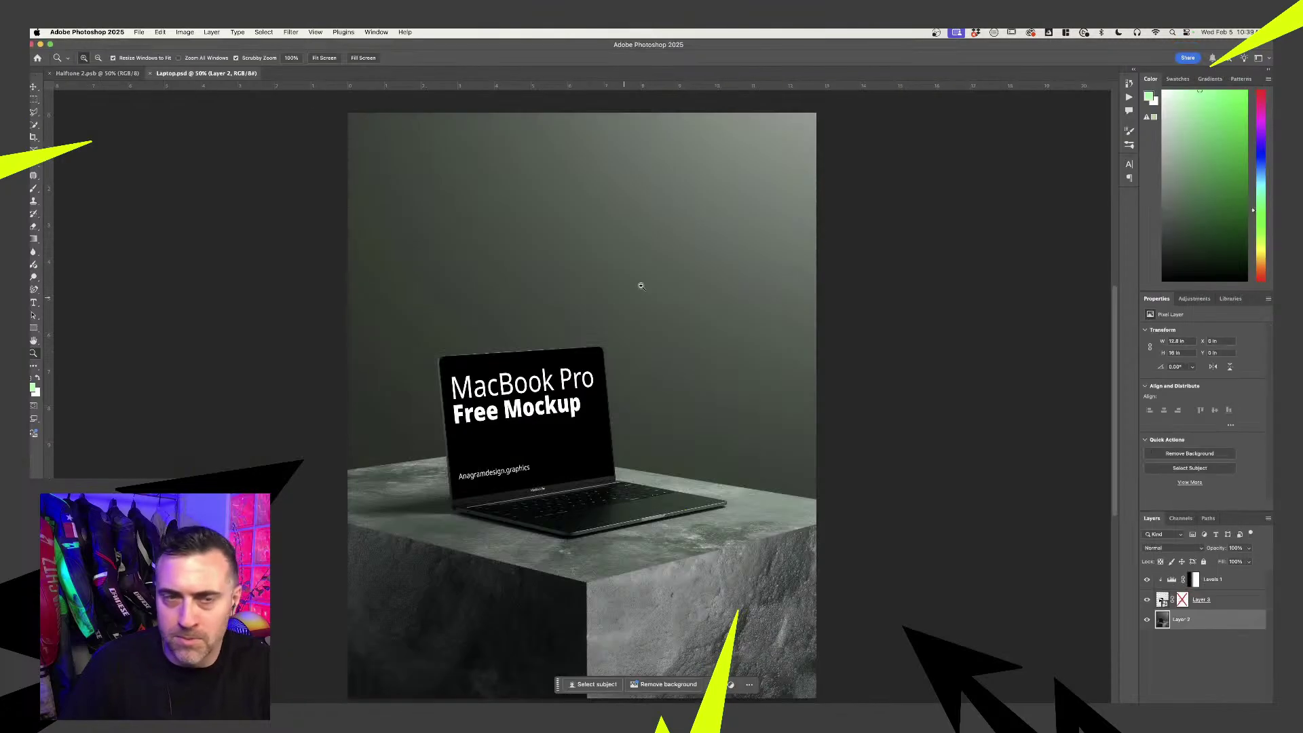
- Open the contents of the laptop's Layer 3 smart object and hide its Your Design Here layer
{"action": "double_click", "coordinate": [1162, 599]}
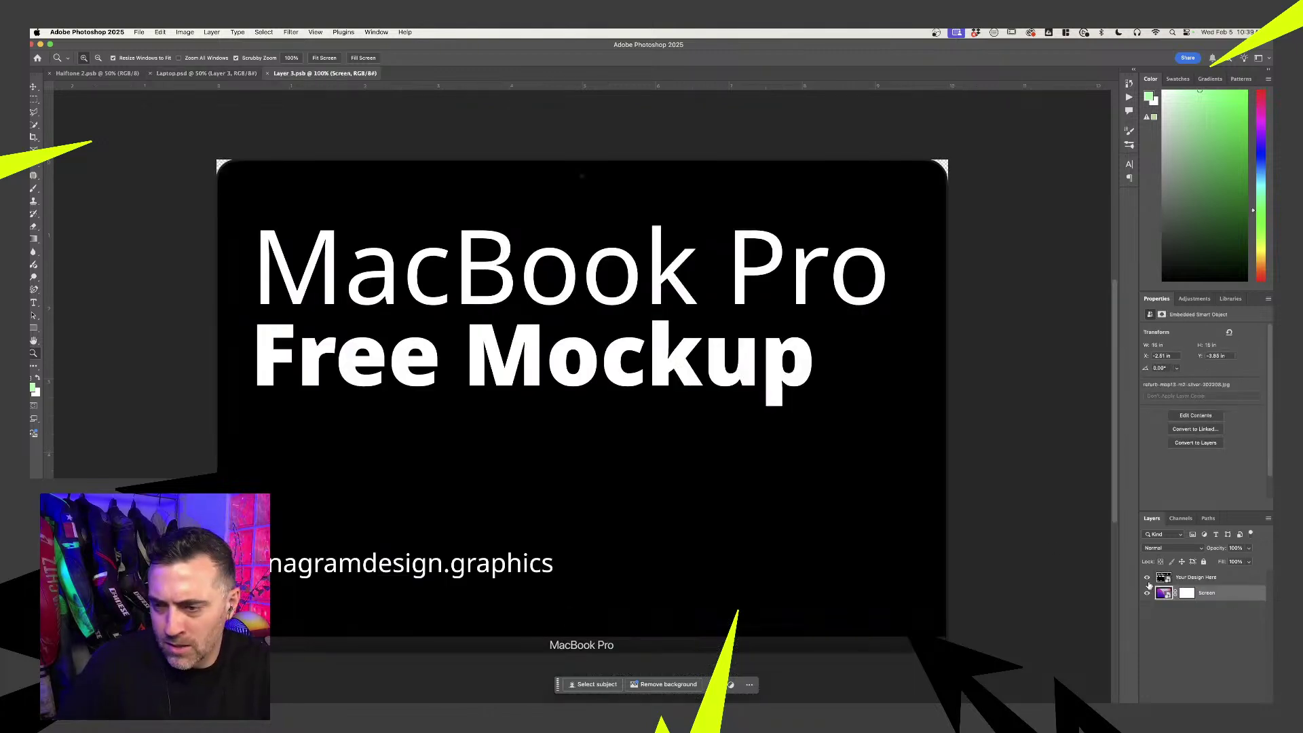
{"action": "left_click", "coordinate": [1147, 578]}
{"action": "left_click", "coordinate": [1194, 577]}
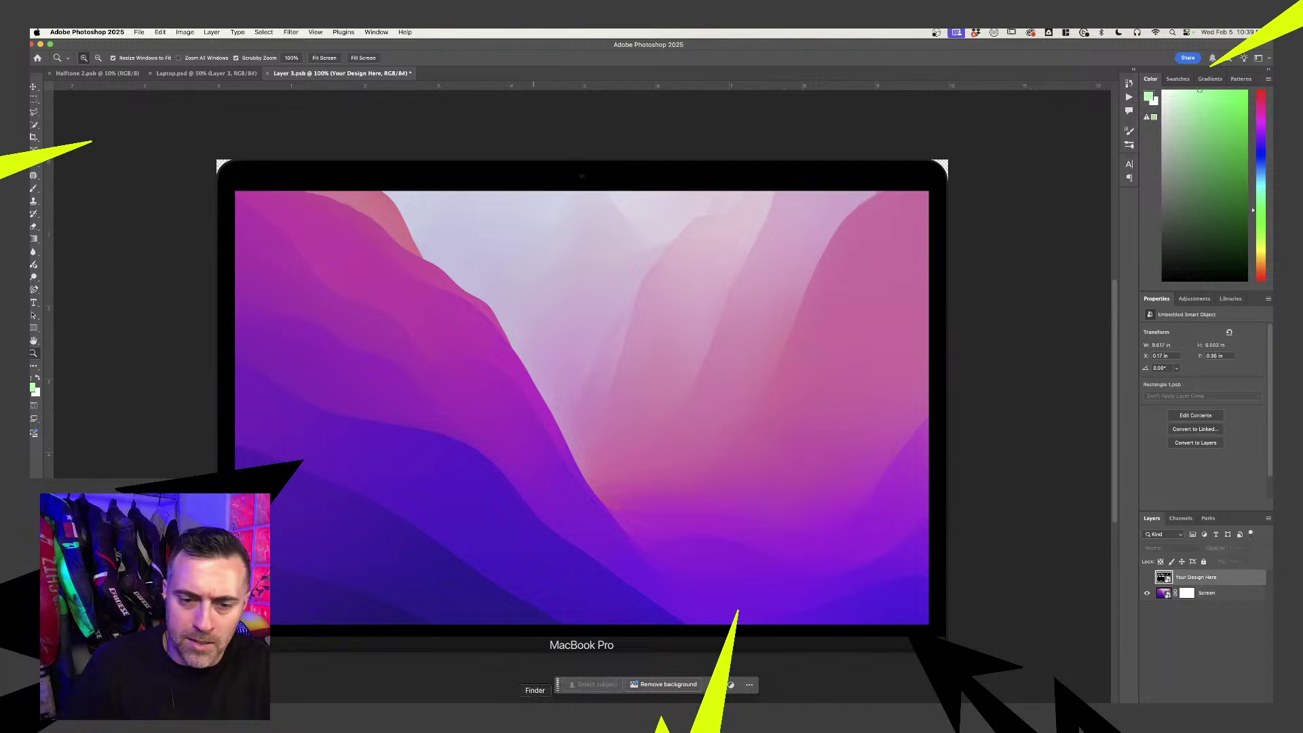
- Switch to Illustrator and select and copy all artwork on the Loues landing page artboard
{"action": "left_click", "coordinate": [622, 712]}
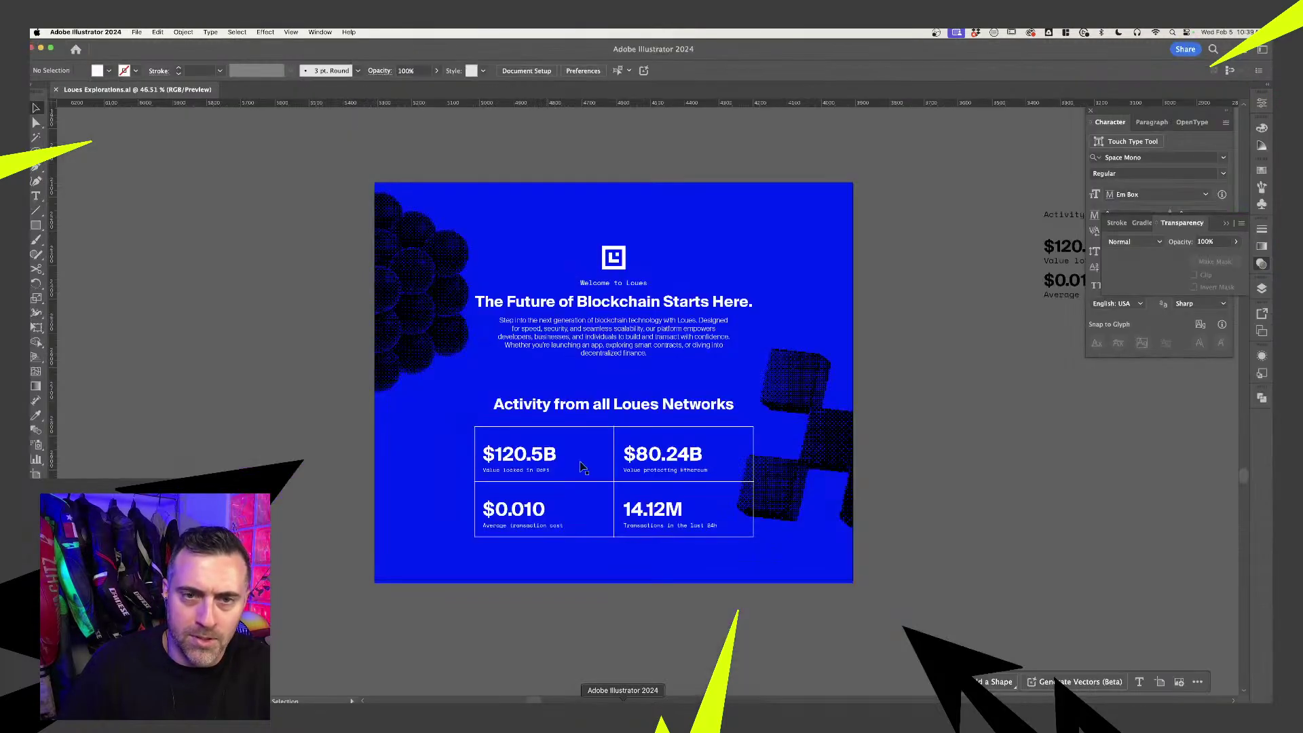
{"action": "right_click", "coordinate": [577, 711]}
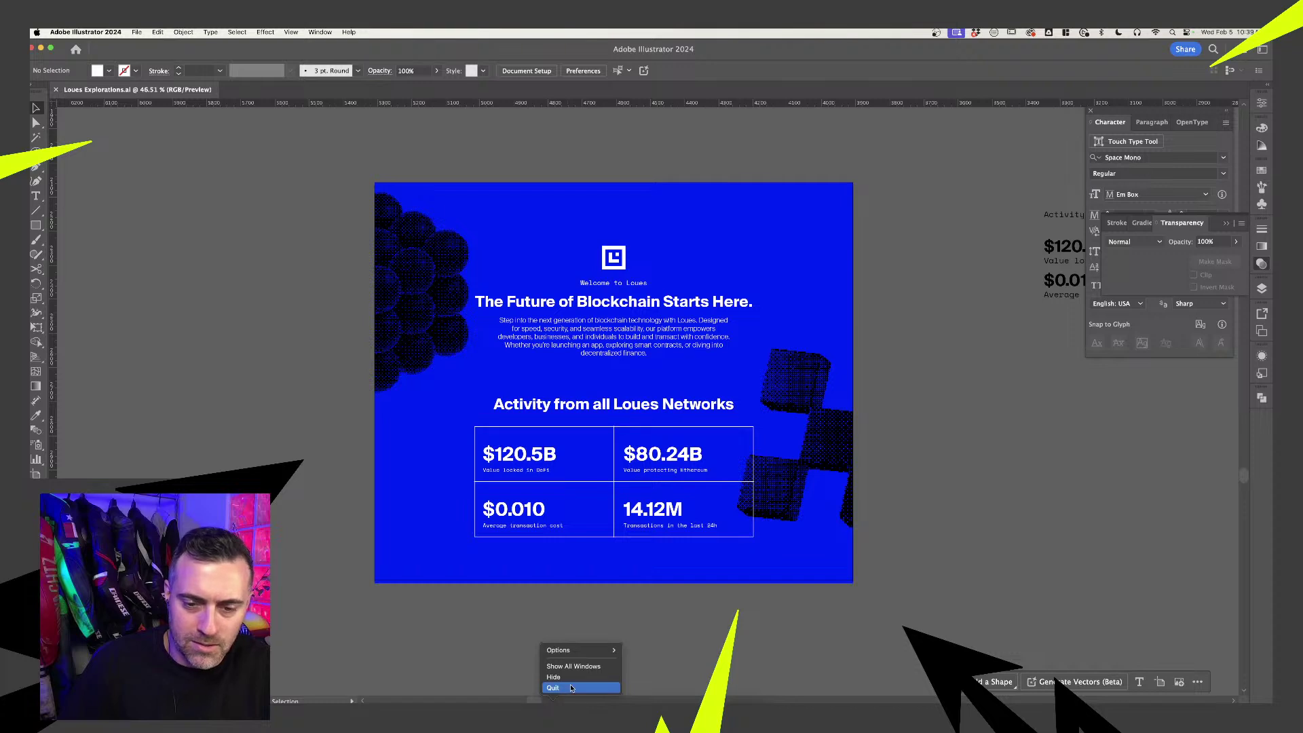
{"action": "left_click", "coordinate": [570, 687]}
{"action": "left_click", "coordinate": [854, 574]}
{"action": "left_click", "coordinate": [881, 600]}
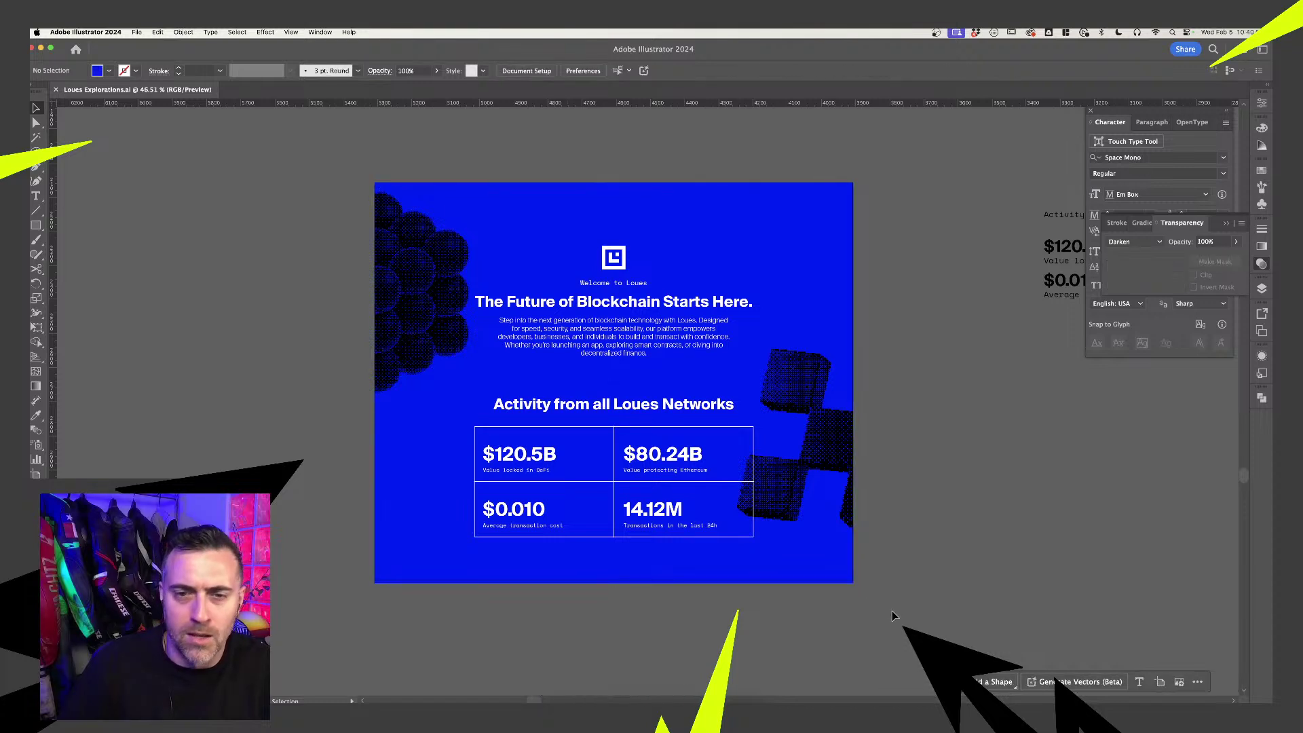
{"action": "key", "text": "super+a"}
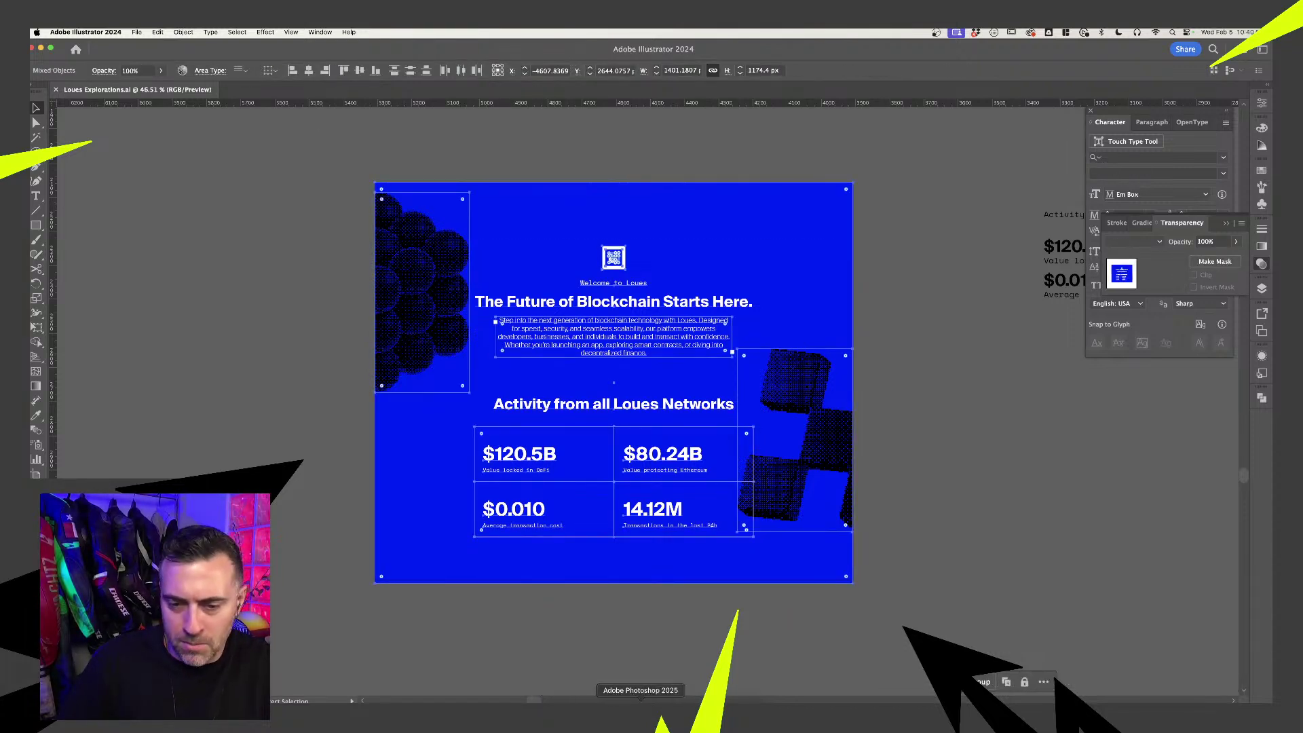
- Return to Photoshop and paste the landing page artwork into the laptop screen document as a smart object
{"action": "left_click", "coordinate": [639, 711]}
{"action": "key", "text": "super+v"}
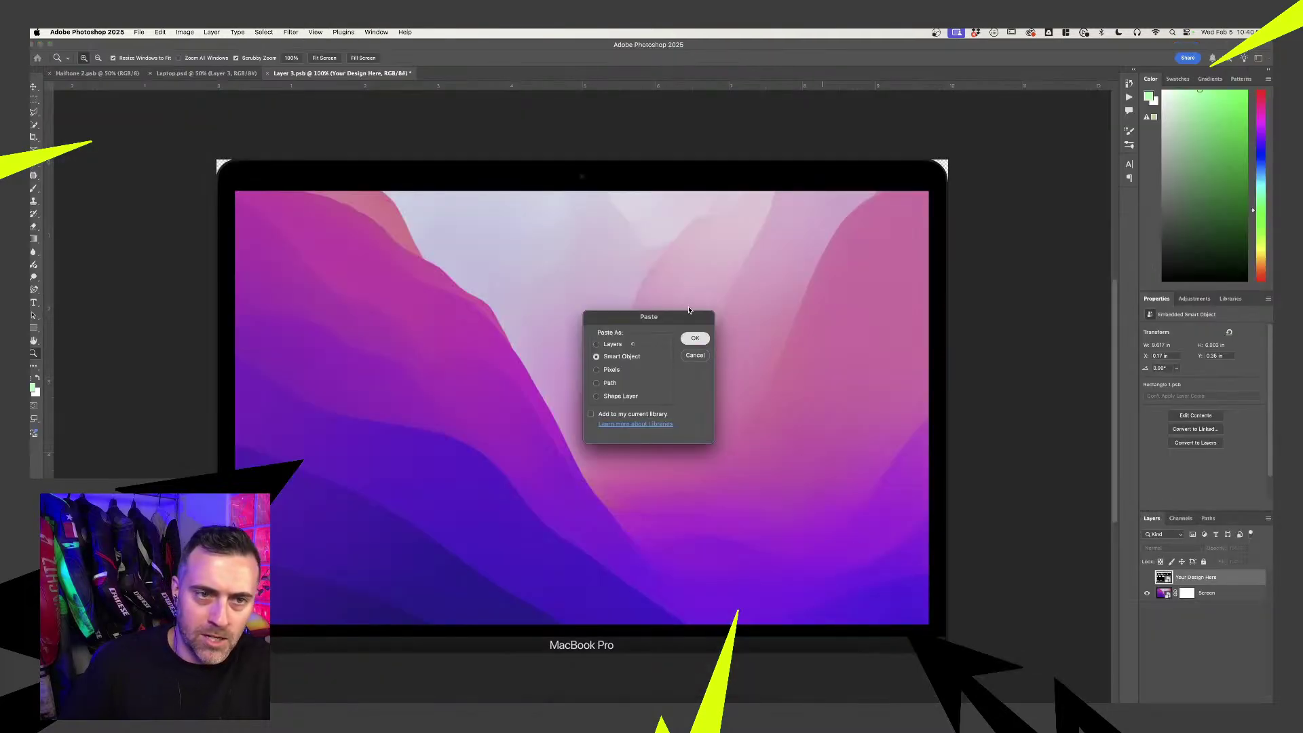
{"action": "key", "text": "Return"}
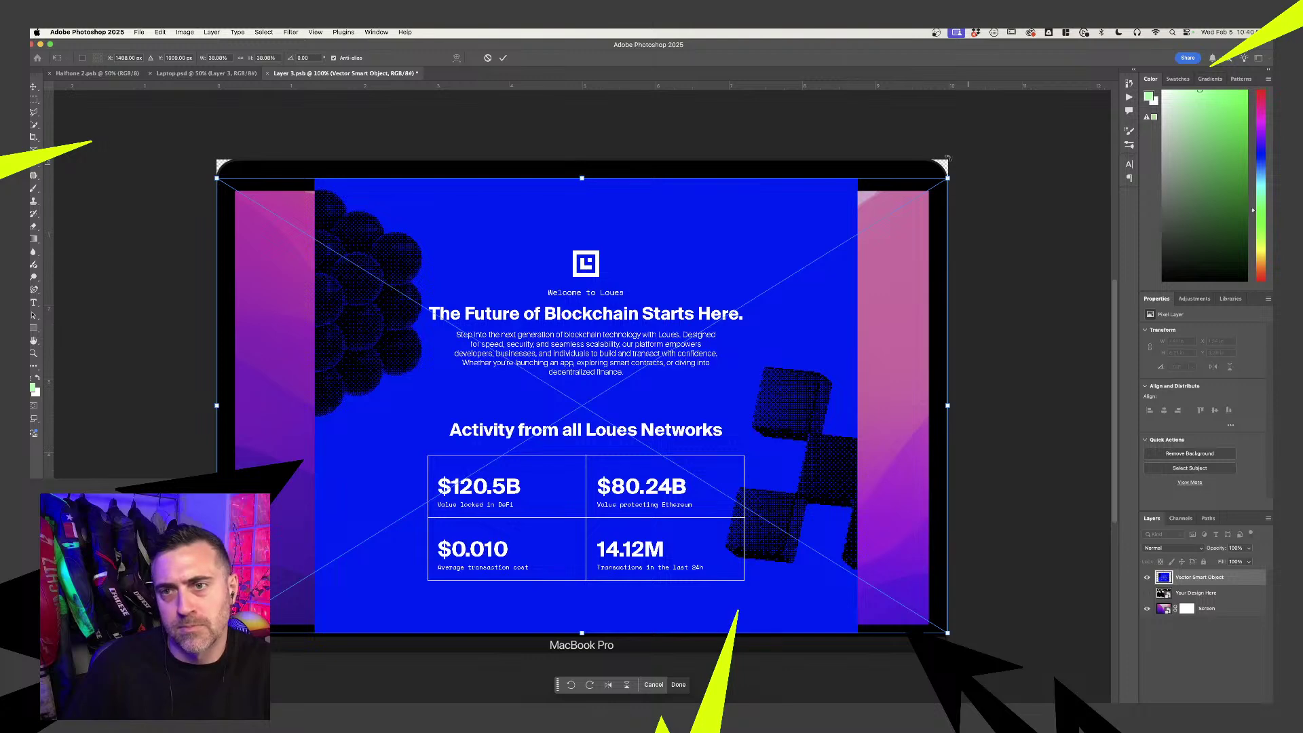
- Enlarge the pasted landing page proportionally to span the laptop screen's width and shift it down over the display area
{"action": "left_click_drag", "start_coordinate": [954, 174], "coordinate": [990, 132]}
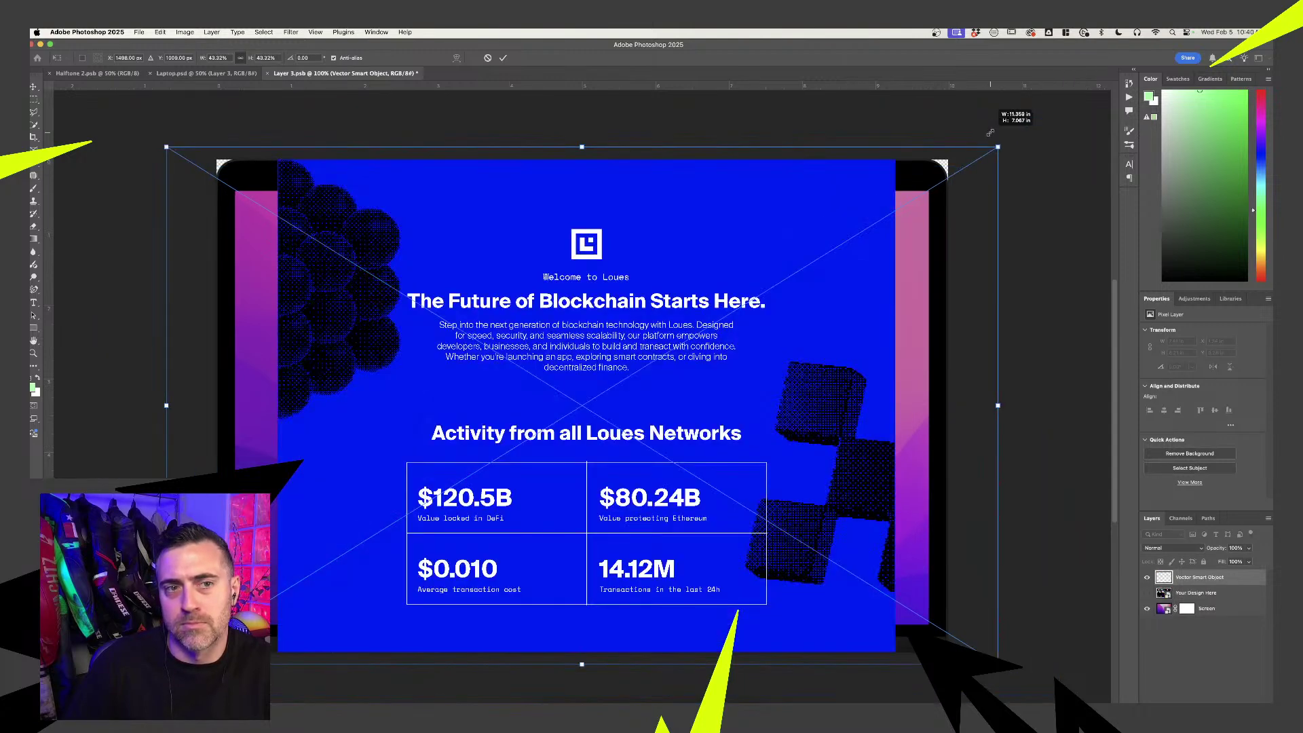
{"action": "scroll", "coordinate": [715, 328], "scroll_direction": "down", "scroll_amount": 5}
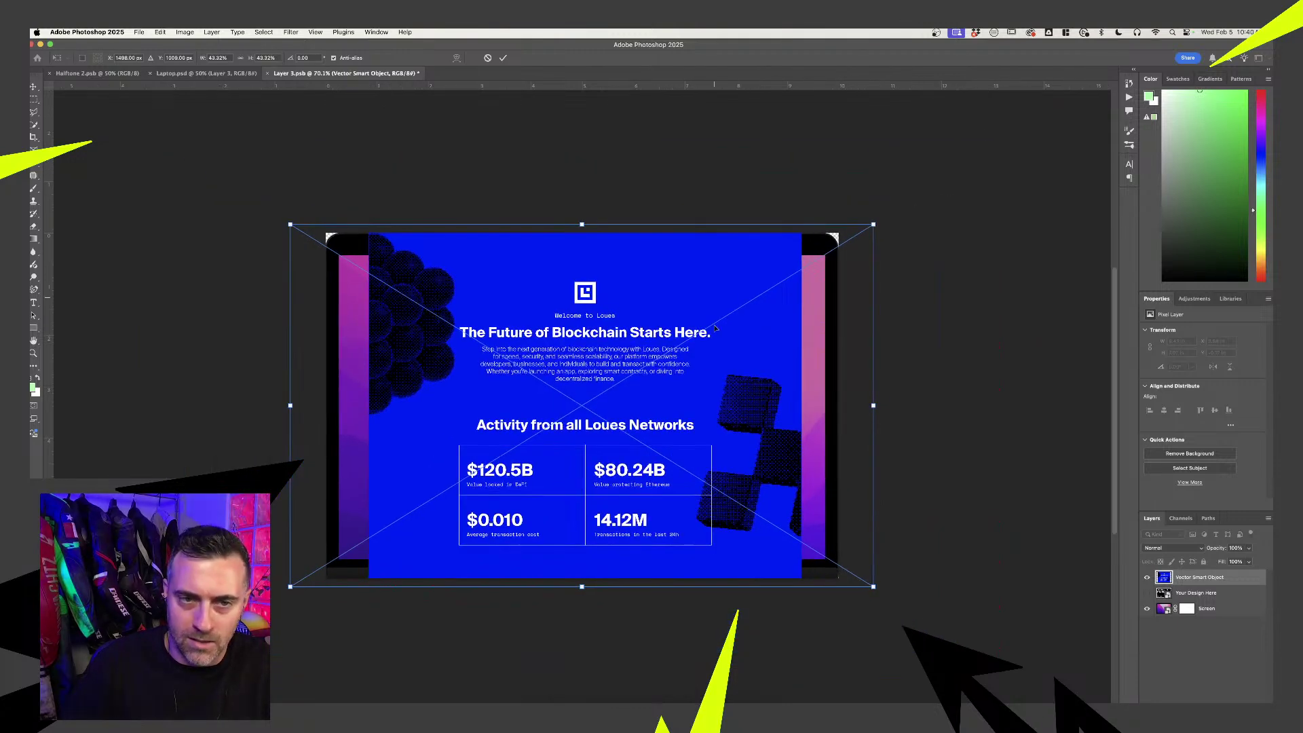
{"action": "key", "text": "shift+Down"}
{"action": "key", "text": "shift+Down"}
{"action": "key", "text": "shift+Down"}
{"action": "key", "text": "shift+Down"}
{"action": "key", "text": "shift+Down"}
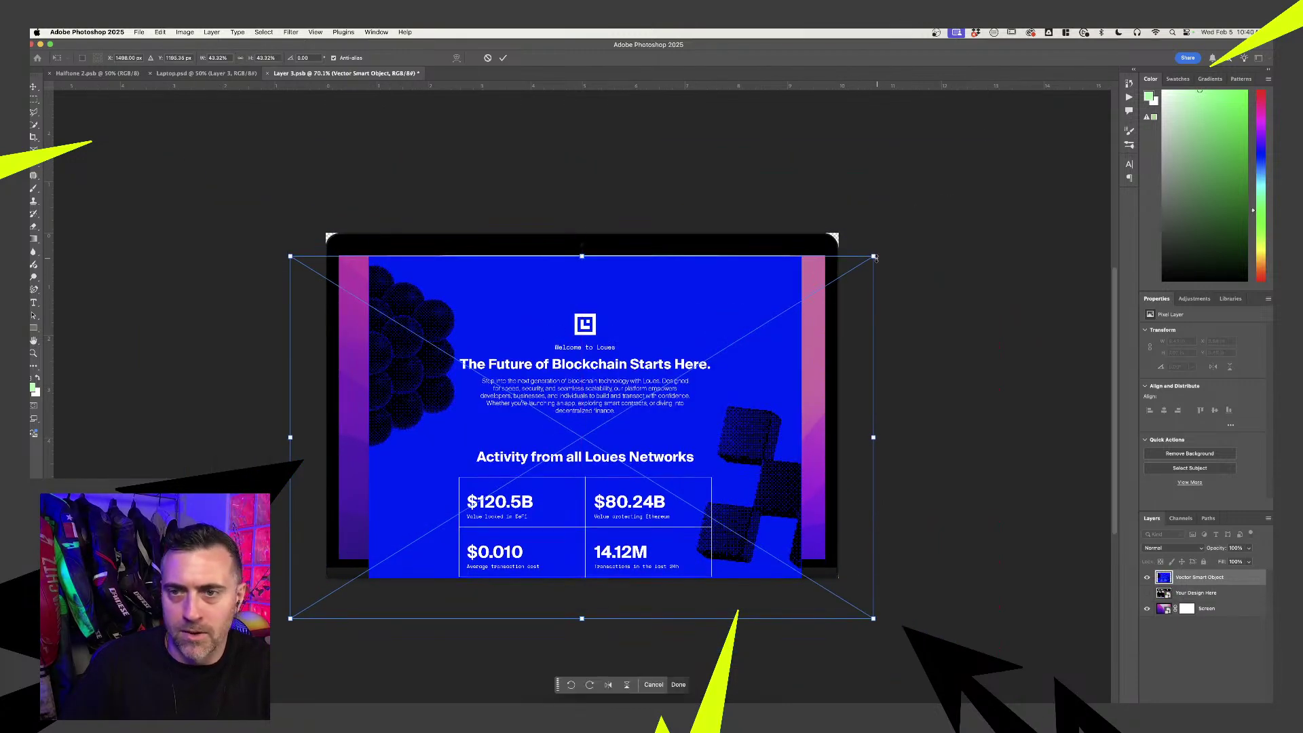
{"action": "left_click_drag", "start_coordinate": [874, 258], "coordinate": [912, 224]}
{"action": "key", "text": "Return"}
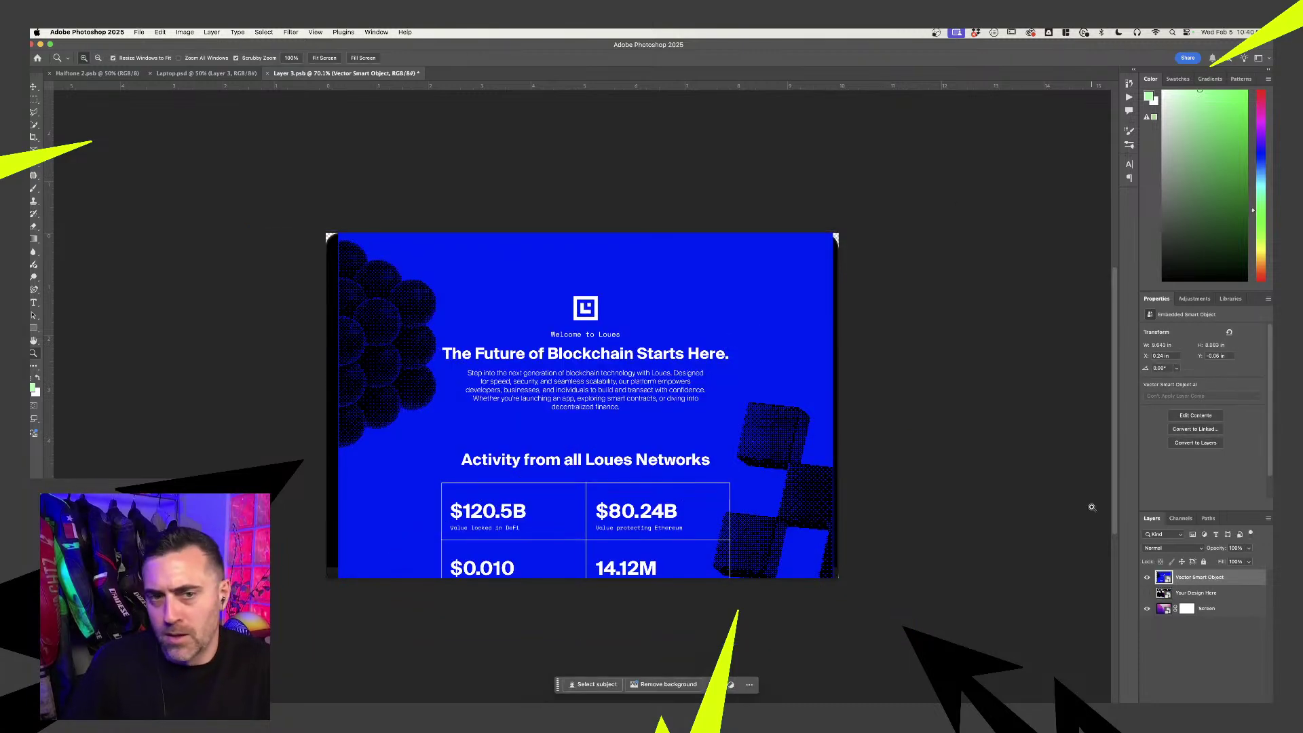
- Hide the pasted Vector Smart Object layer and show the Your Design Here layer, keeping the latter selected
{"action": "left_click", "coordinate": [1146, 578]}
{"action": "left_click", "coordinate": [1197, 593]}
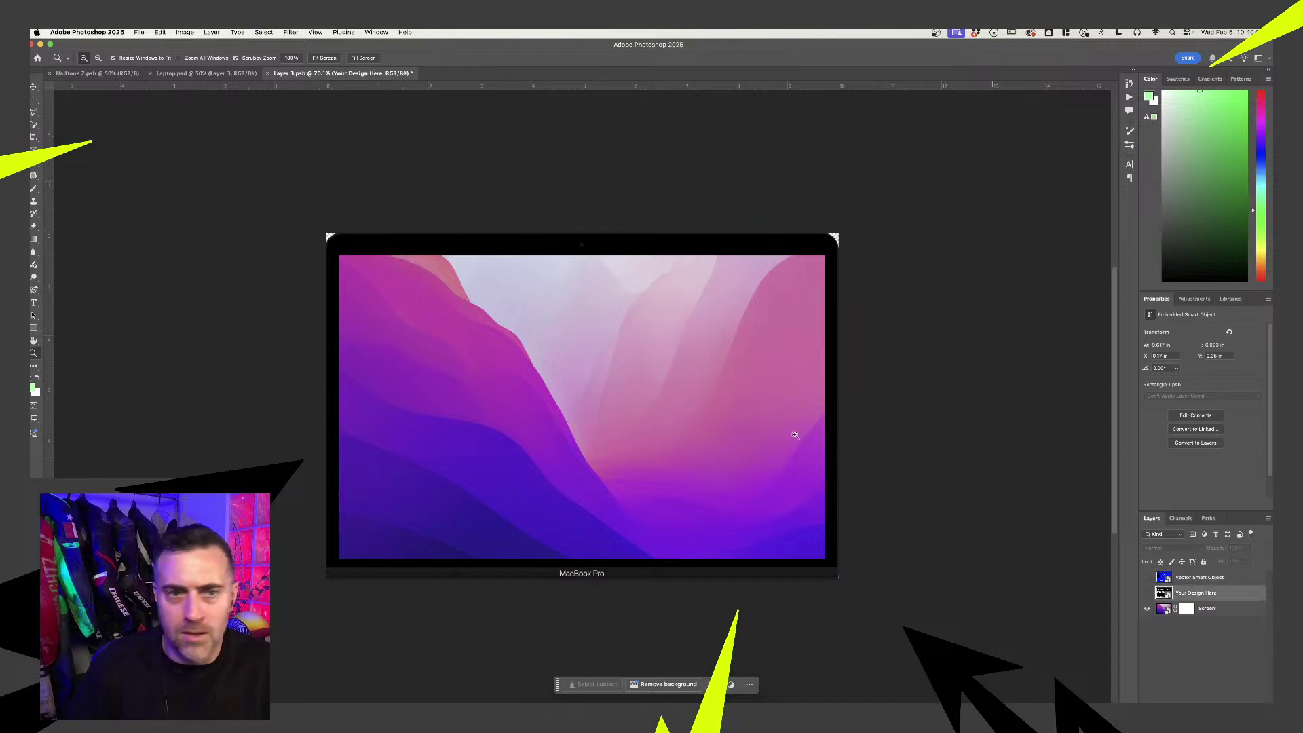
{"action": "left_click", "coordinate": [1147, 593]}
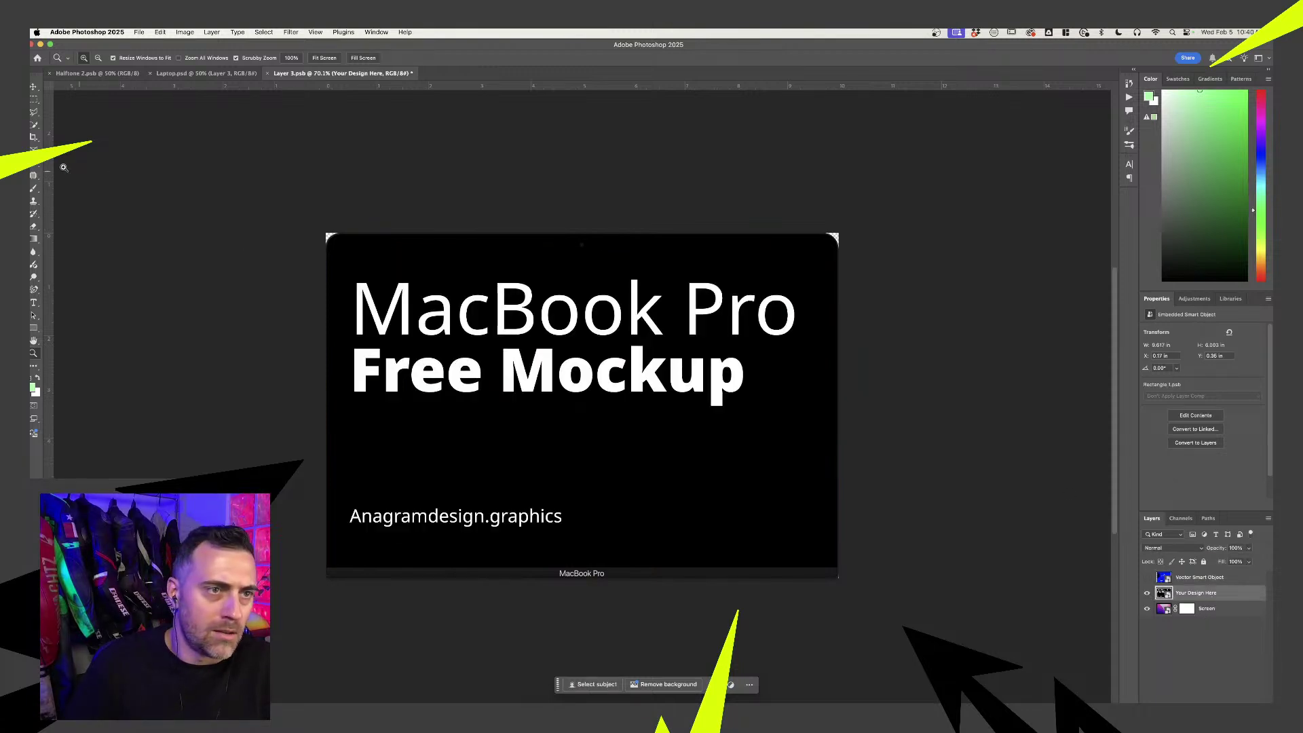
- Activate the Object Selection tool while the Your Design Here layer is selected
{"action": "left_click", "coordinate": [36, 126]}
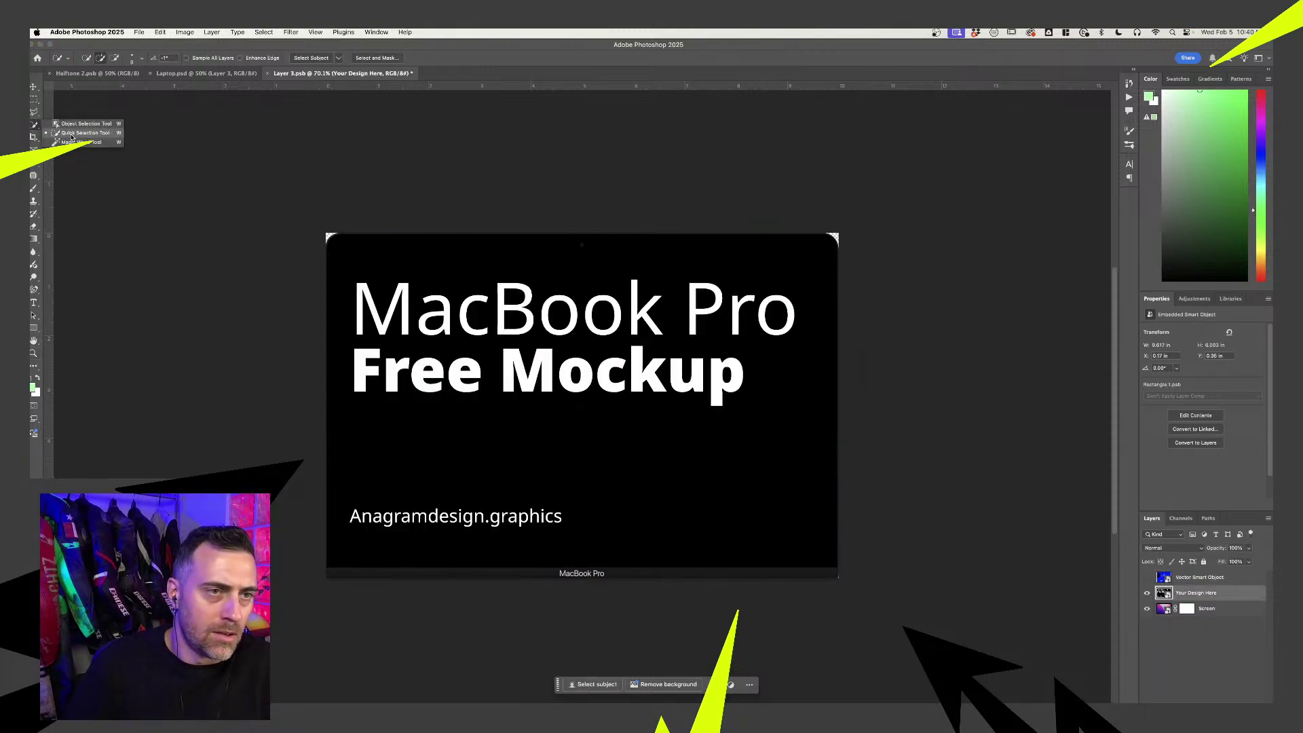
{"action": "left_click", "coordinate": [82, 123]}
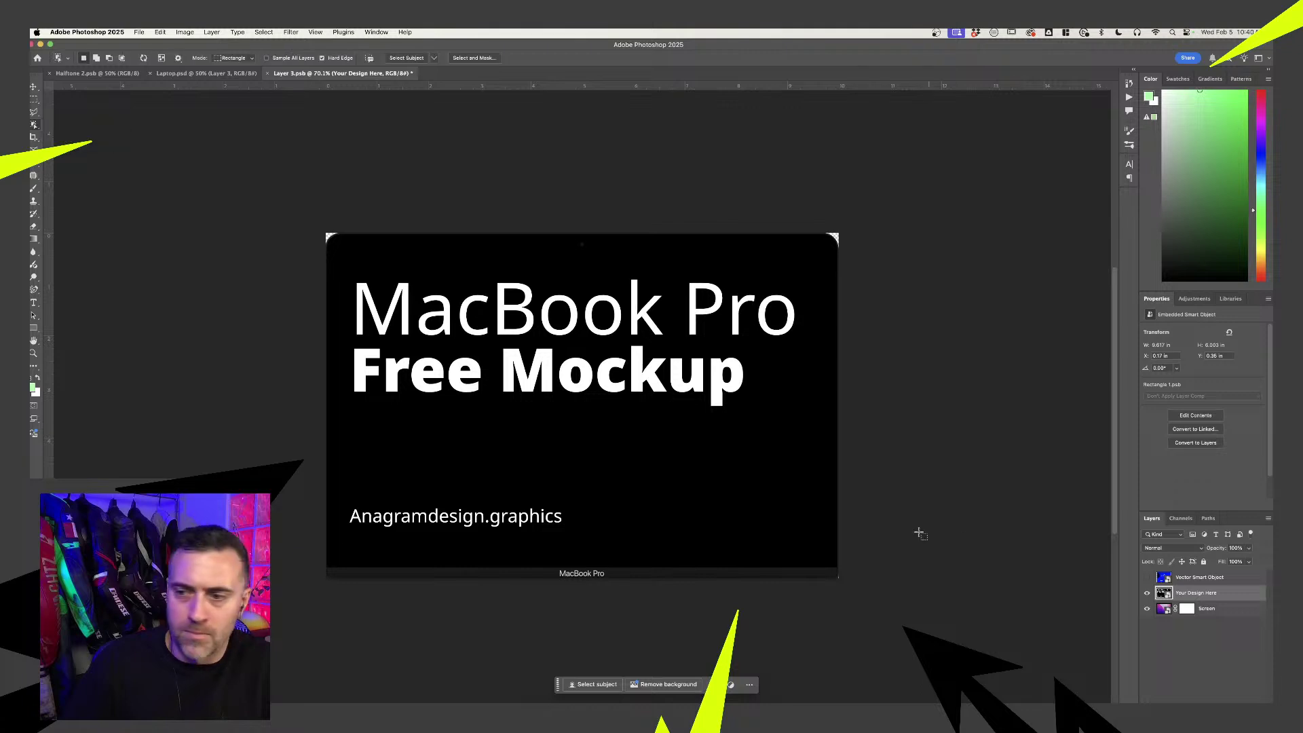
- Hide the Screen and Your Design Here layers, and mask the Vector Smart Object layer to the rectangle of the black placeholder design
{"action": "left_click", "coordinate": [1146, 608]}
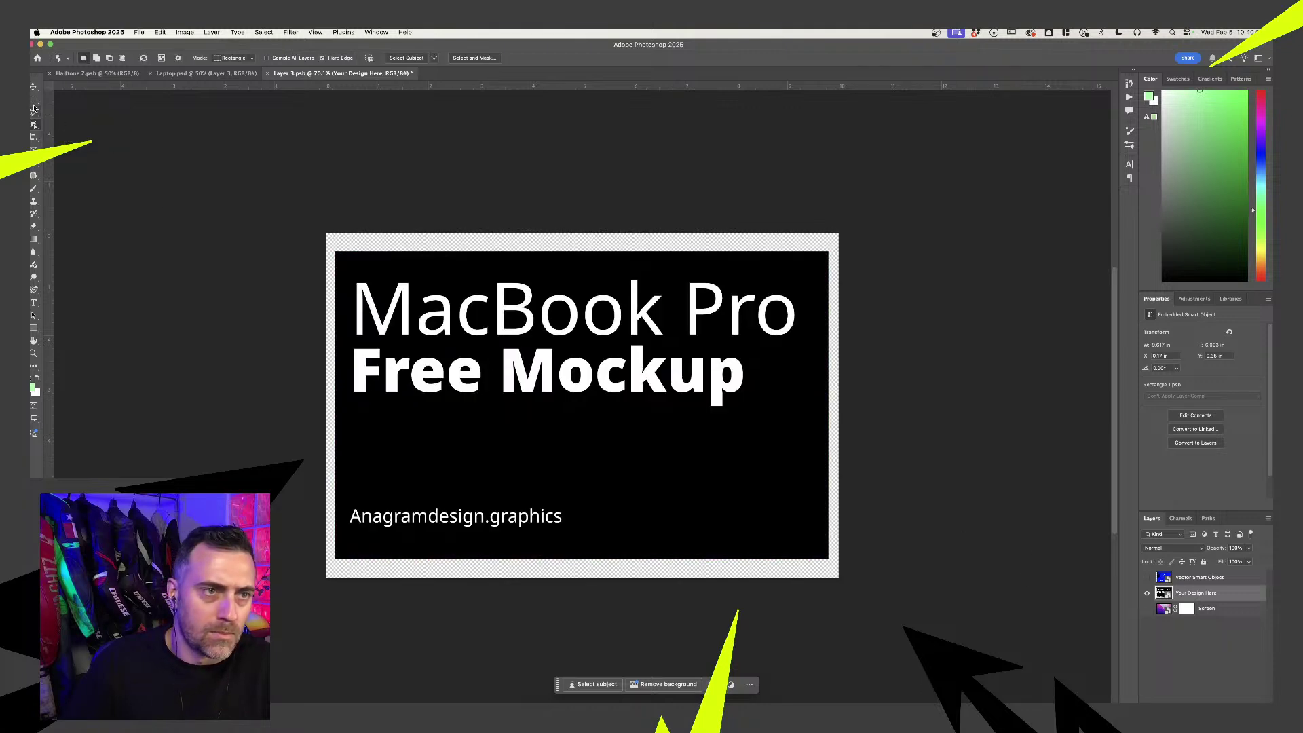
{"action": "left_click", "coordinate": [33, 100]}
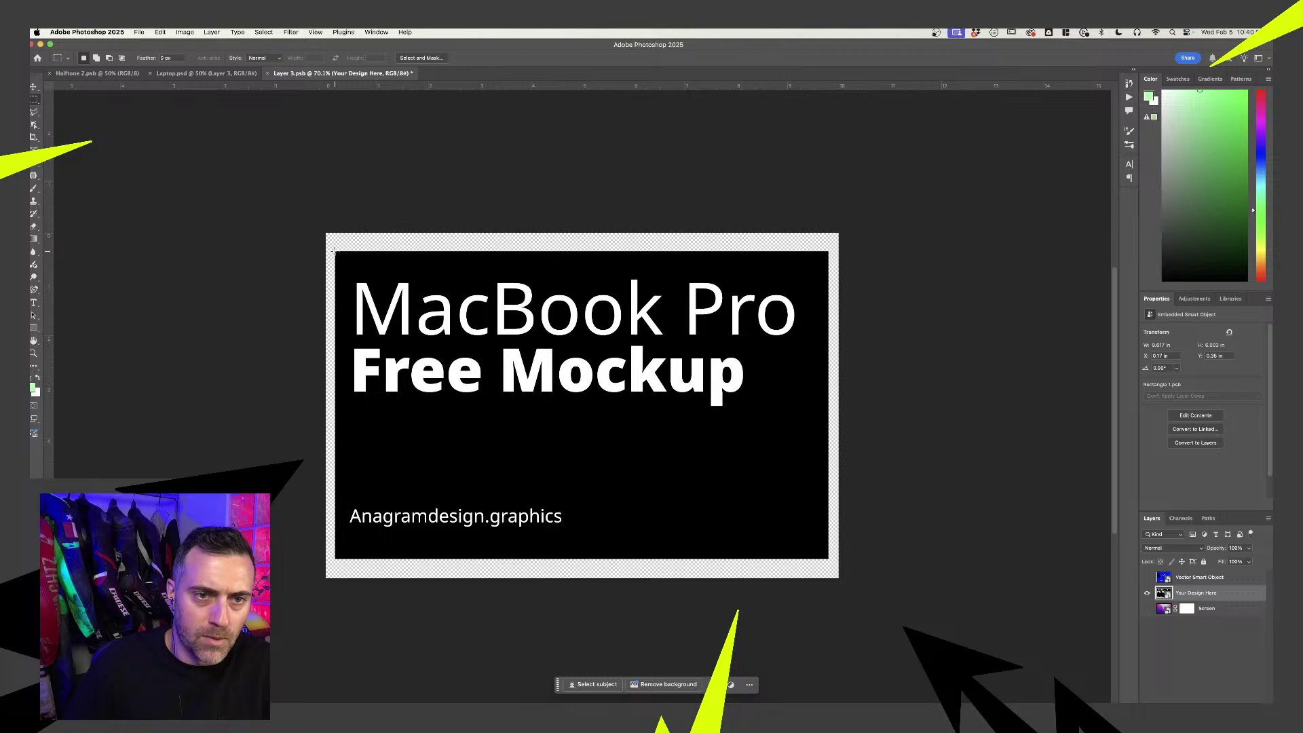
{"action": "left_click_drag", "start_coordinate": [334, 250], "coordinate": [828, 560]}
{"action": "left_click", "coordinate": [1147, 577]}
{"action": "left_click", "coordinate": [1194, 577]}
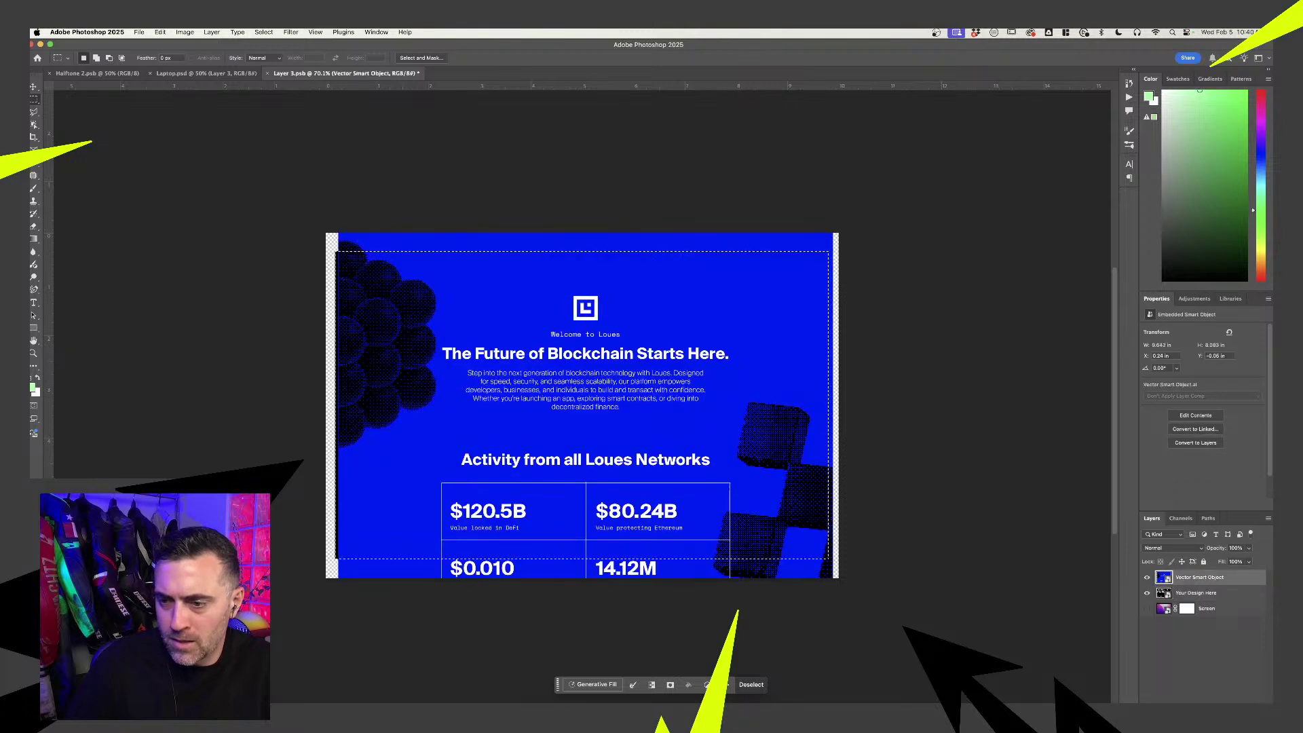
{"action": "left_click", "coordinate": [1200, 698]}
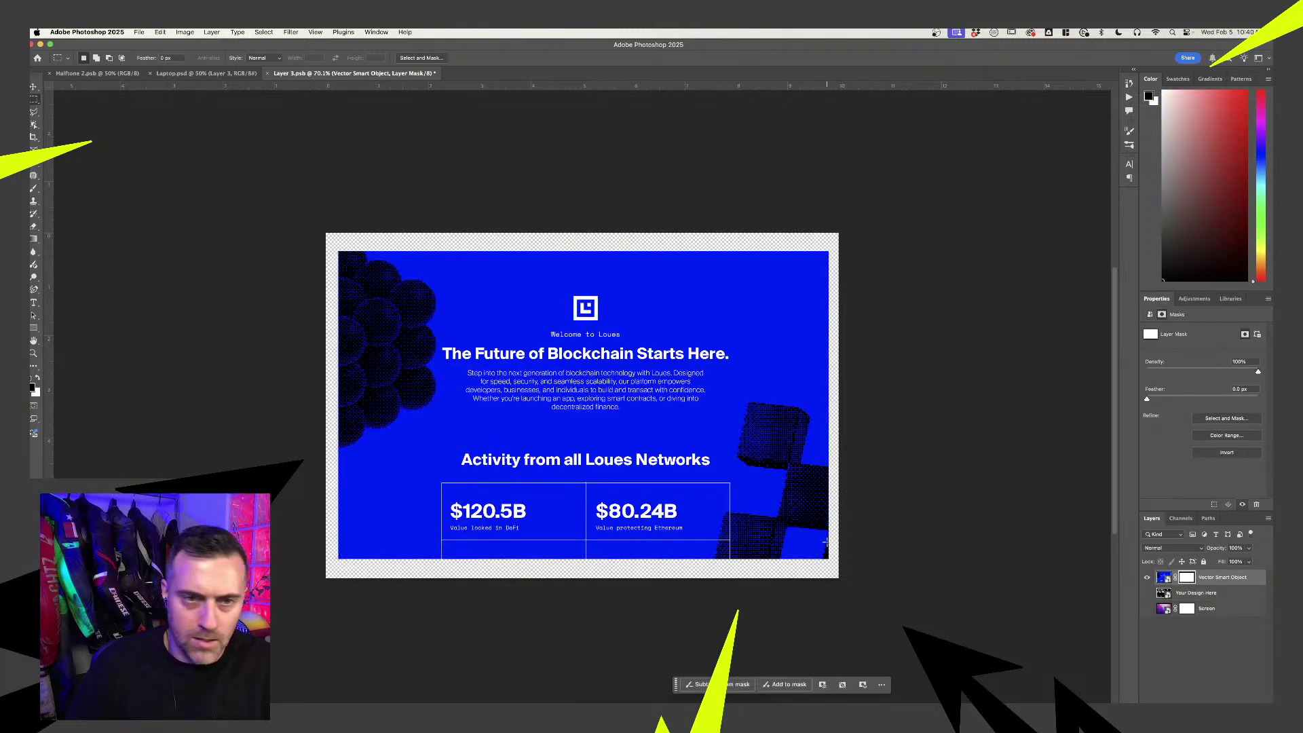
- Save the masked screen artwork in Layer 3.psb and return to the Laptop.psd mockup
{"action": "key", "text": "super+s"}
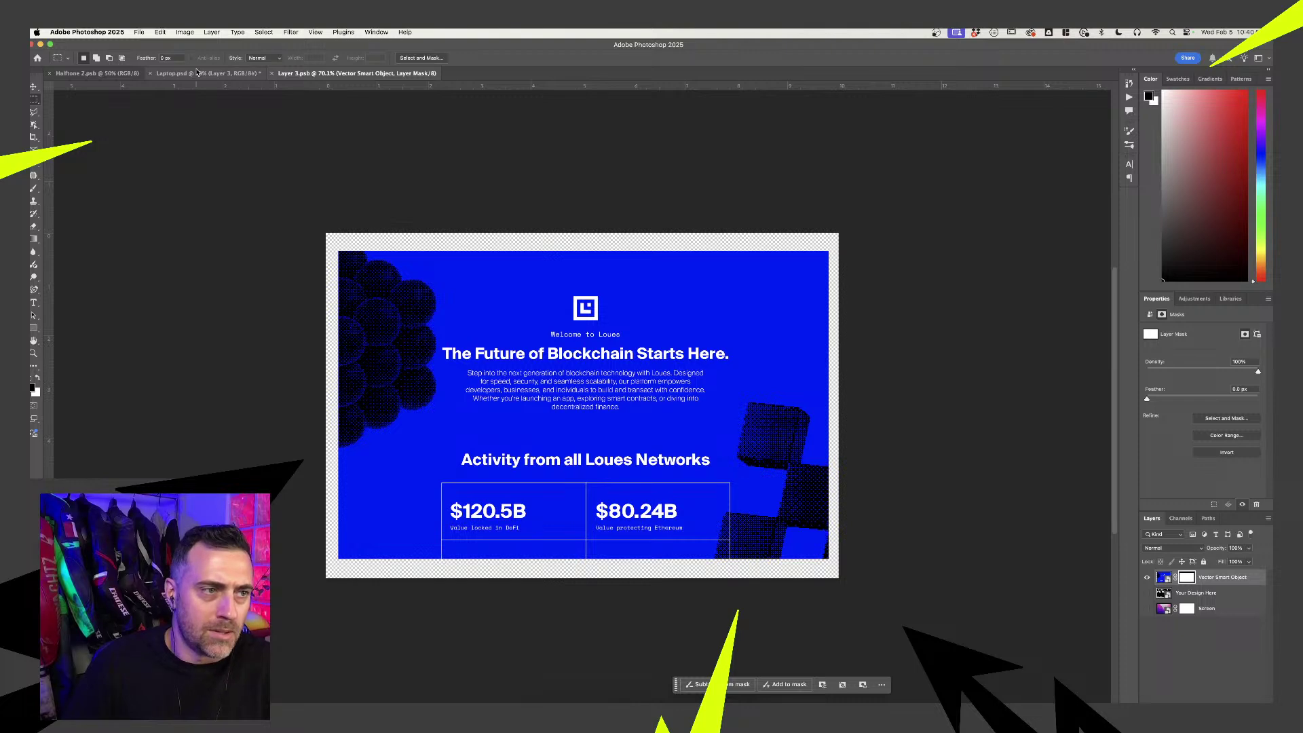
{"action": "left_click", "coordinate": [197, 71]}
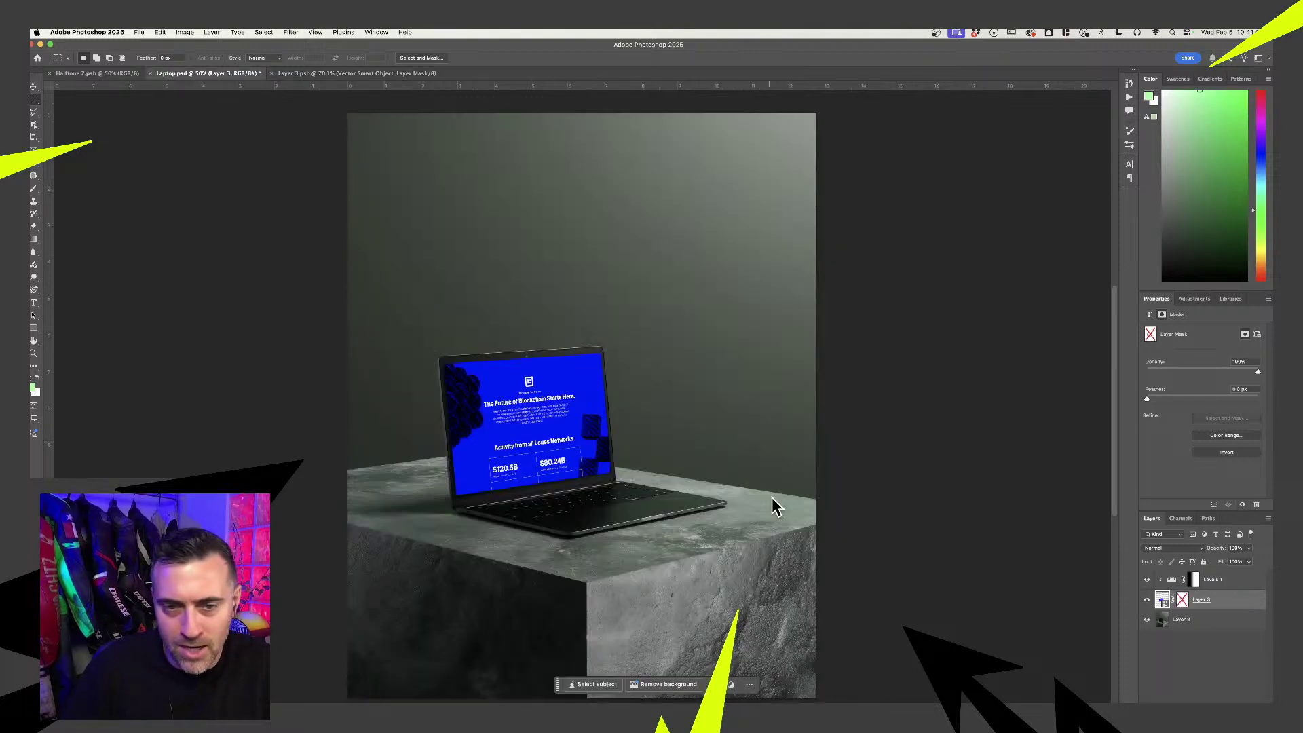
{"action": "scroll", "coordinate": [779, 502], "scroll_direction": "up", "scroll_amount": 2}
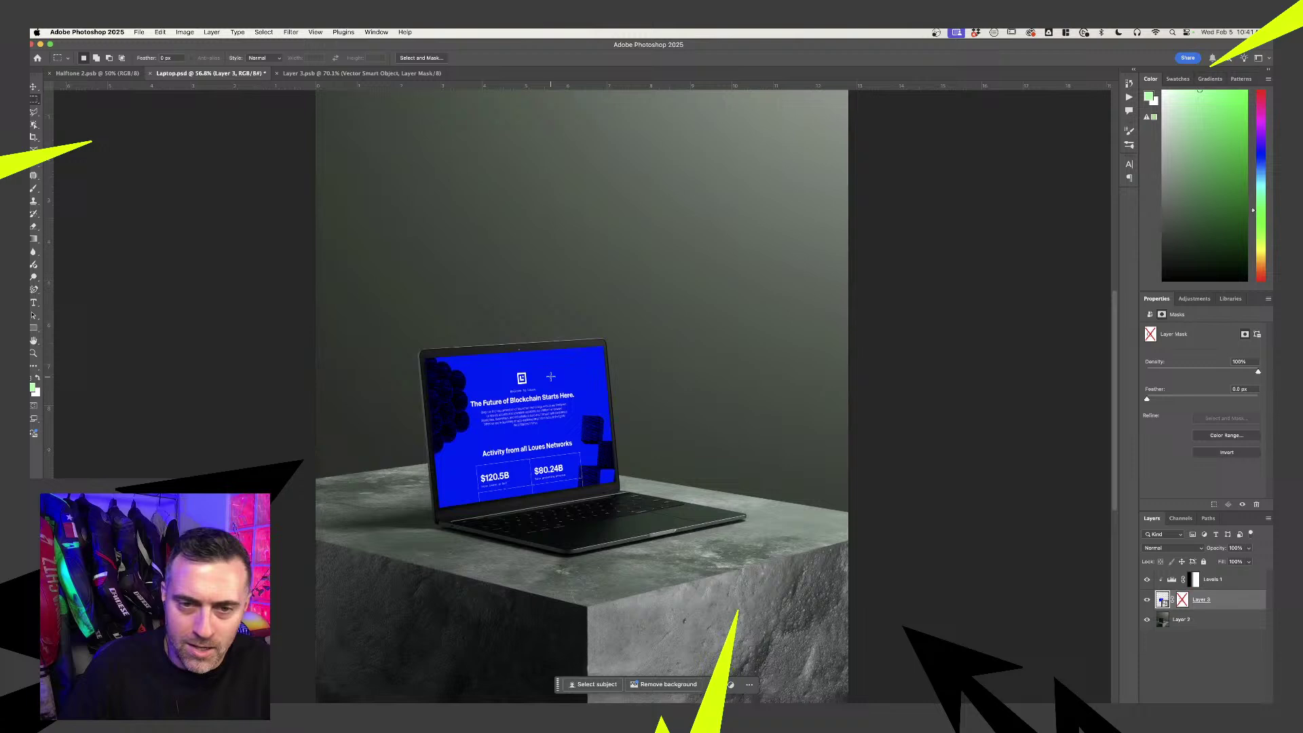
- Try recoloring the laptop scene with a Hue/Saturation adjustment above the base photo layer, and delete the adjustment layer
{"action": "left_click", "coordinate": [1161, 601]}
{"action": "left_click", "coordinate": [1198, 621]}
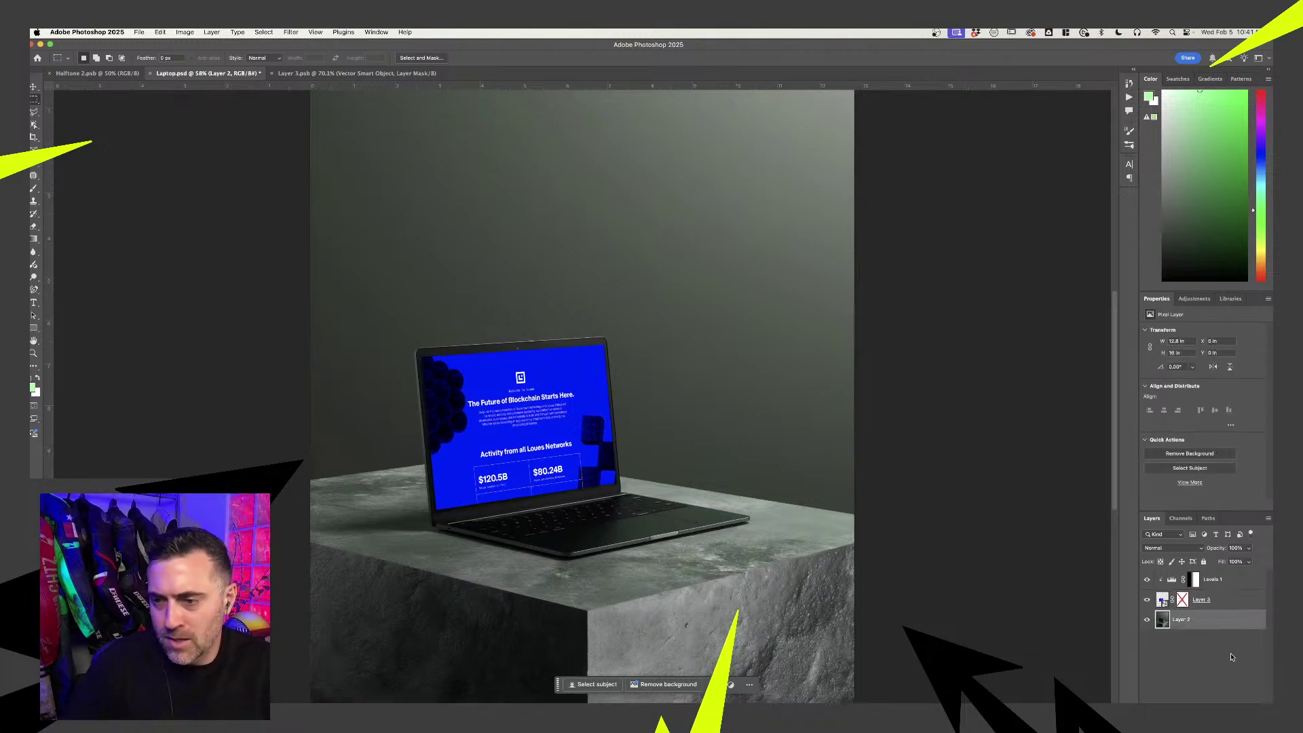
{"action": "left_click", "coordinate": [1203, 699]}
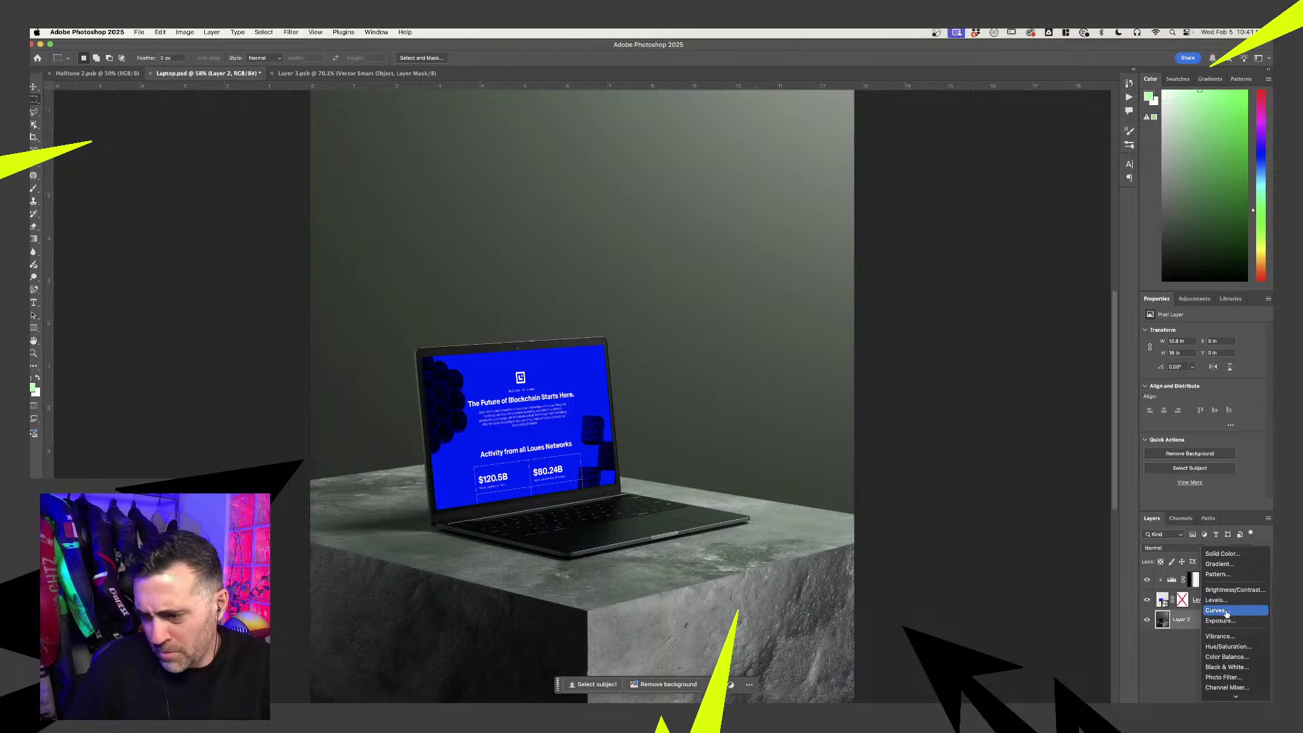
{"action": "left_click", "coordinate": [1228, 646]}
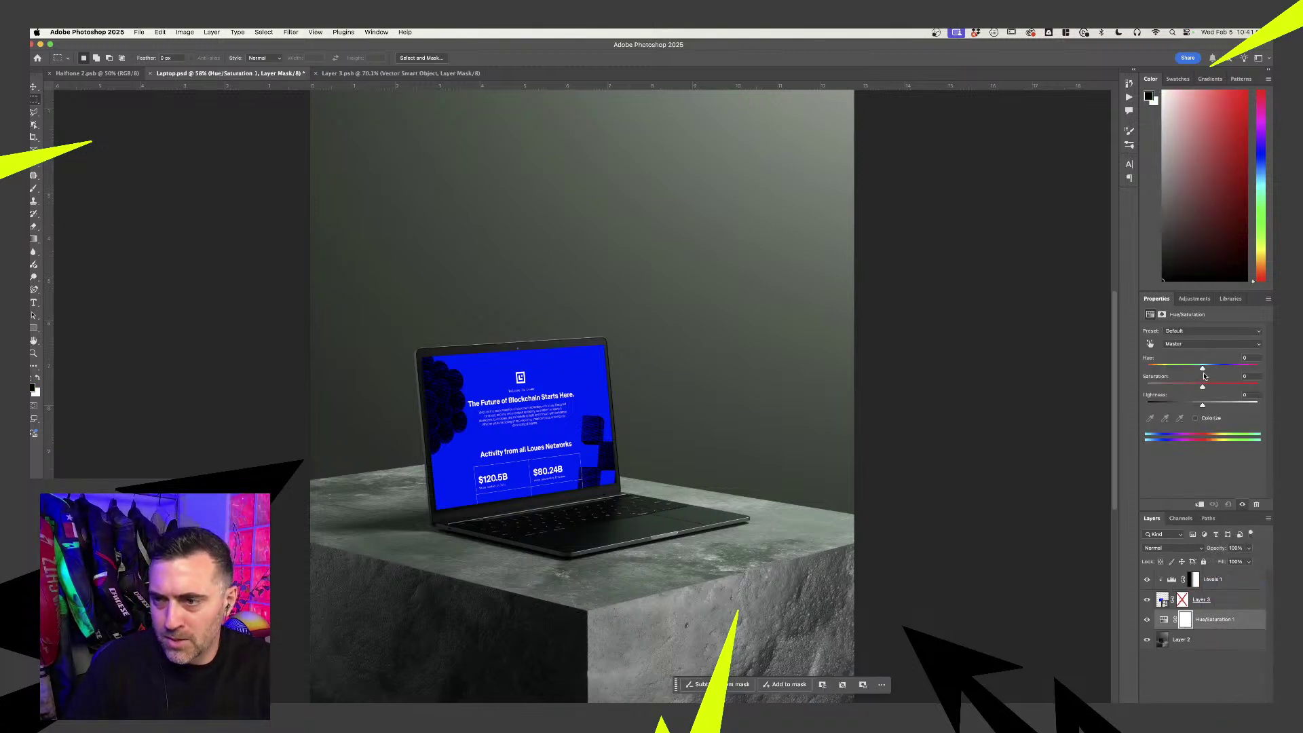
{"action": "left_click_drag", "start_coordinate": [1203, 368], "coordinate": [1146, 369]}
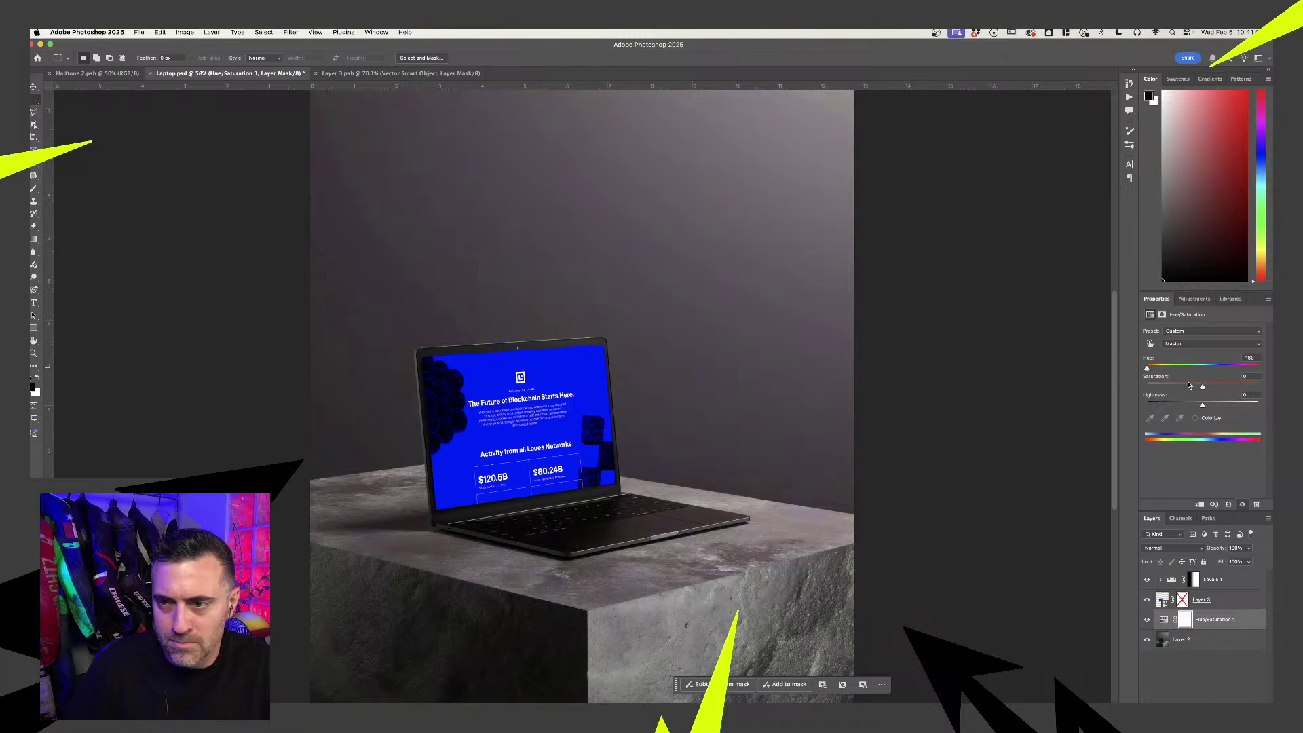
{"action": "left_click", "coordinate": [1196, 418]}
{"action": "left_click", "coordinate": [1208, 418]}
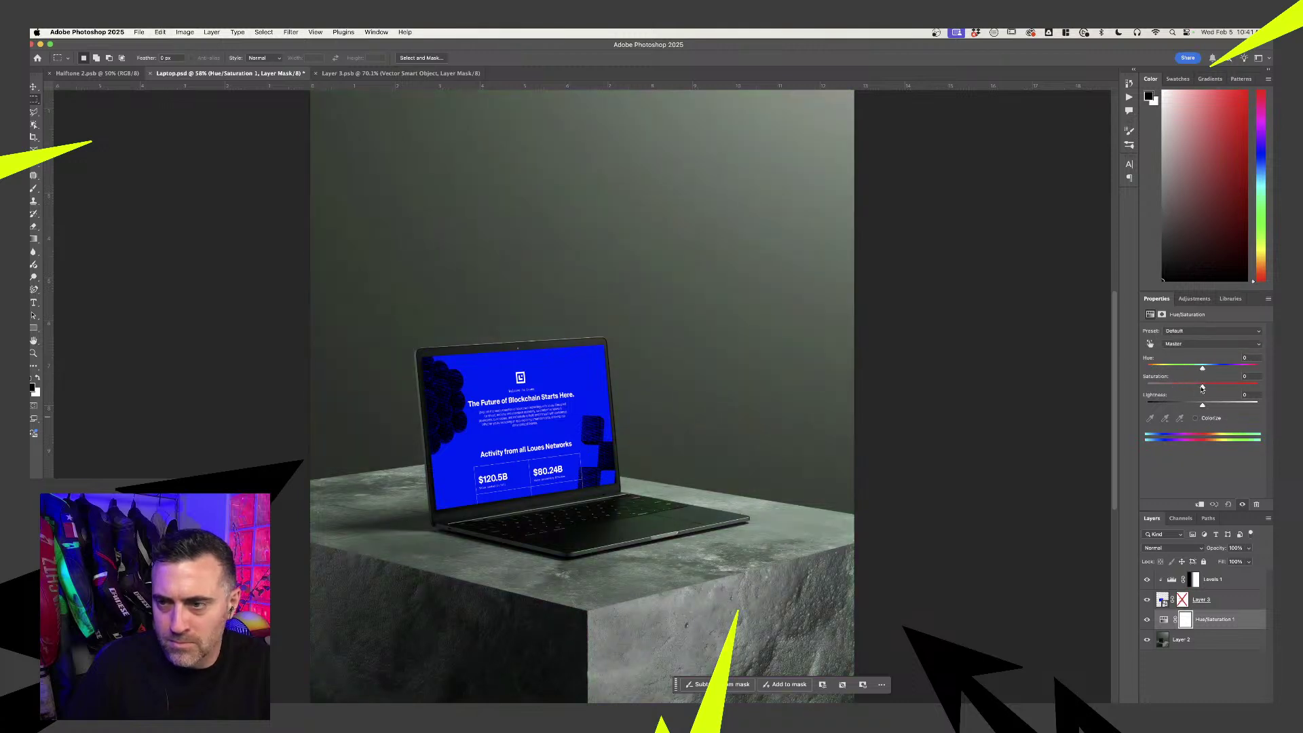
{"action": "mouse_move", "coordinate": [1202, 367]}
{"action": "left_mouse_down"}
{"action": "mouse_move", "coordinate": [1235, 368]}
{"action": "mouse_move", "coordinate": [1224, 369]}
{"action": "left_mouse_up"}
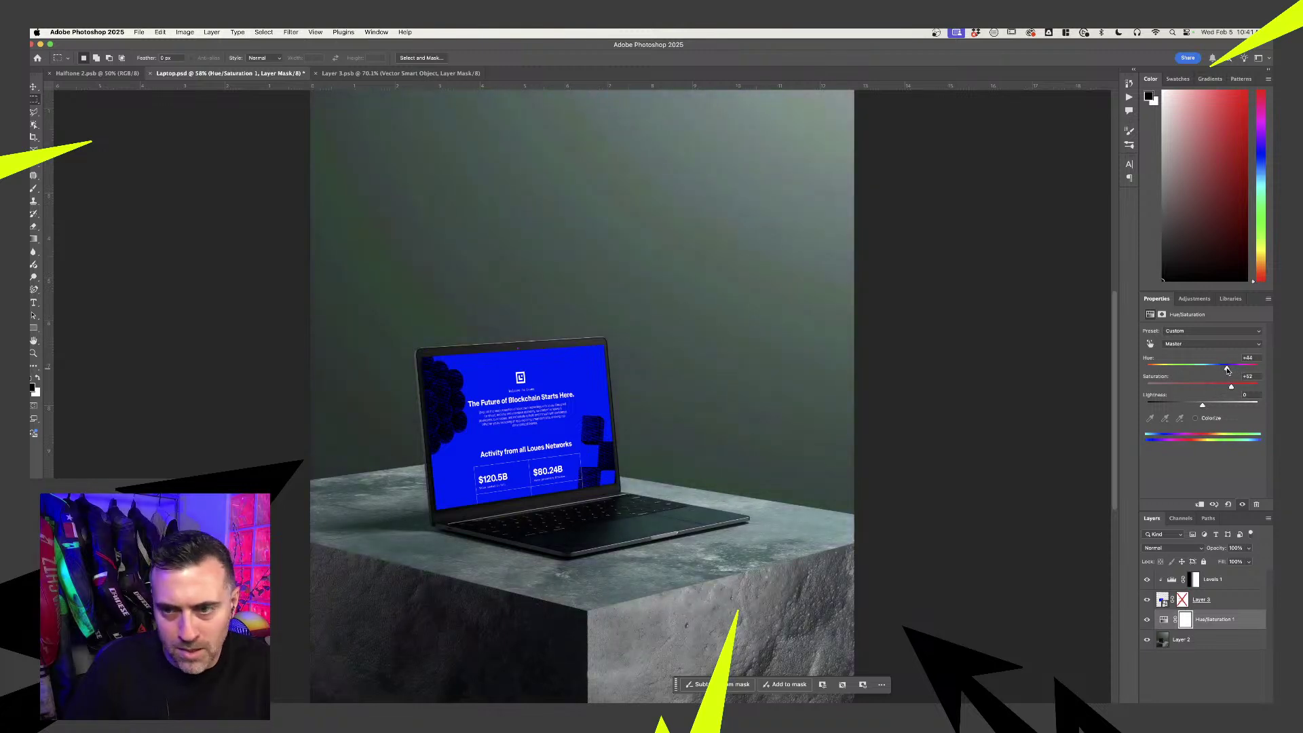
{"action": "key", "text": "BackSpace"}
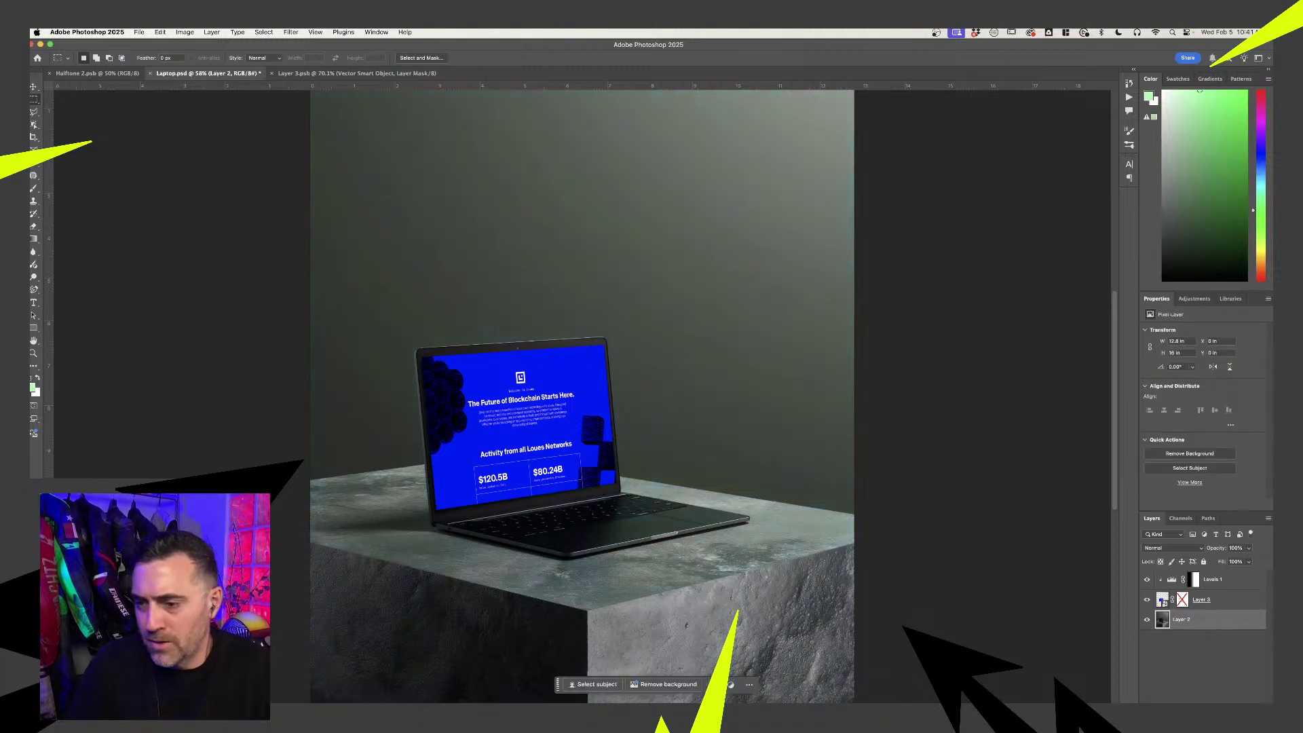
- Add a Color Balance adjustment above the base photo layer and shift its midtones toward blue to about +39
{"action": "left_click", "coordinate": [1227, 555]}
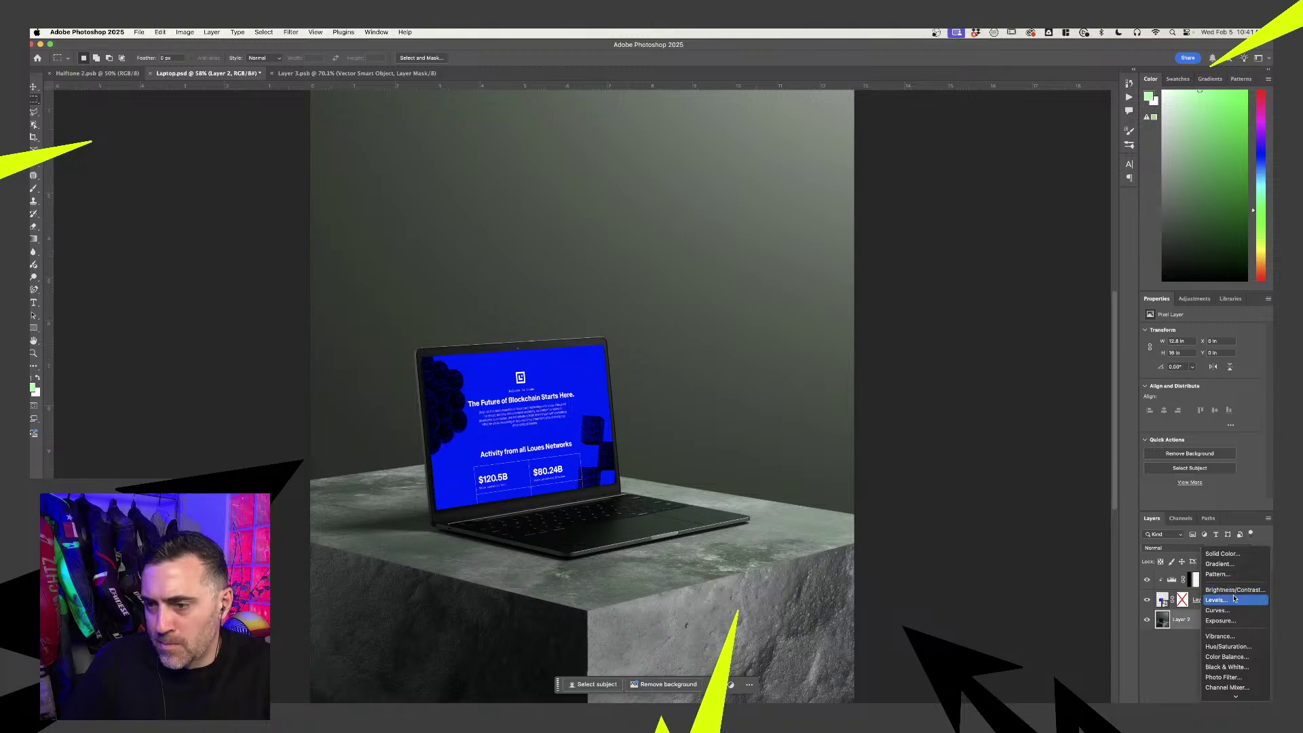
{"action": "scroll", "coordinate": [1232, 638], "scroll_direction": "down", "scroll_amount": 3}
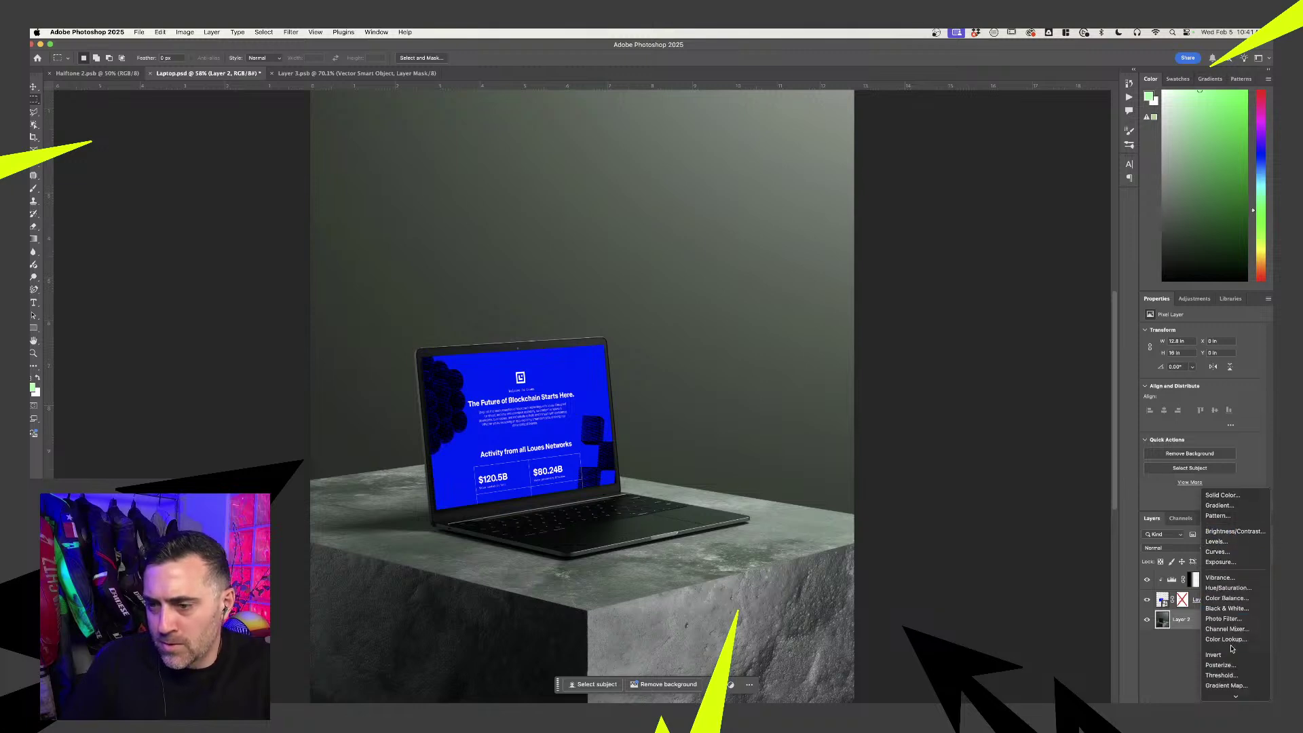
{"action": "left_click", "coordinate": [1228, 598]}
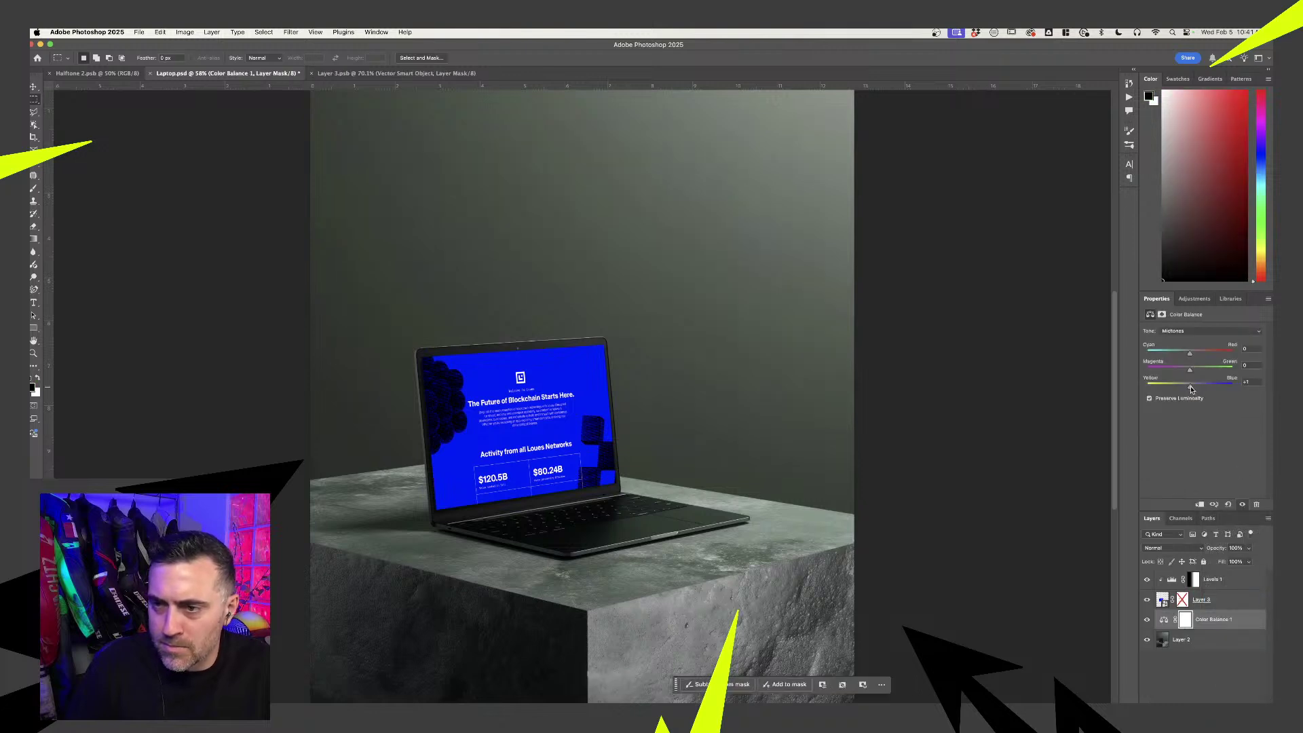
{"action": "left_click_drag", "start_coordinate": [1190, 389], "coordinate": [1220, 389]}
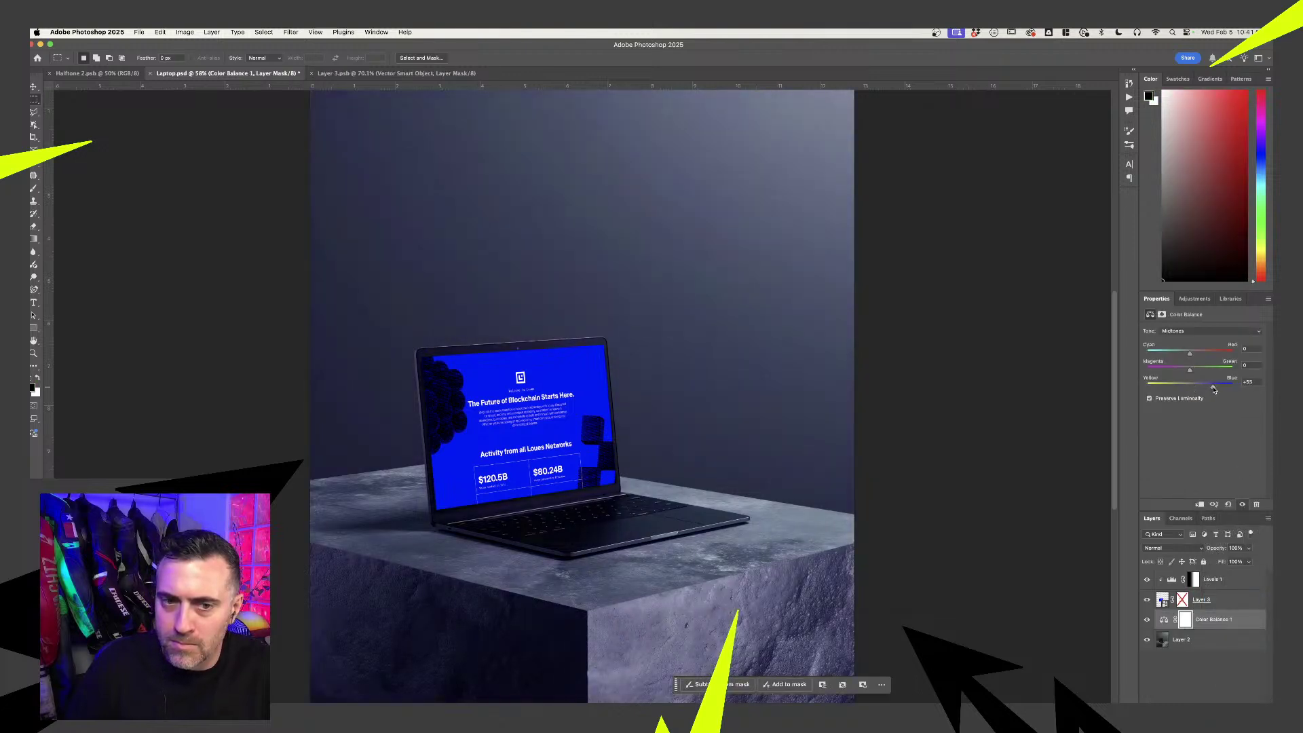
{"action": "scroll", "coordinate": [709, 384], "scroll_direction": "down", "scroll_amount": 2}
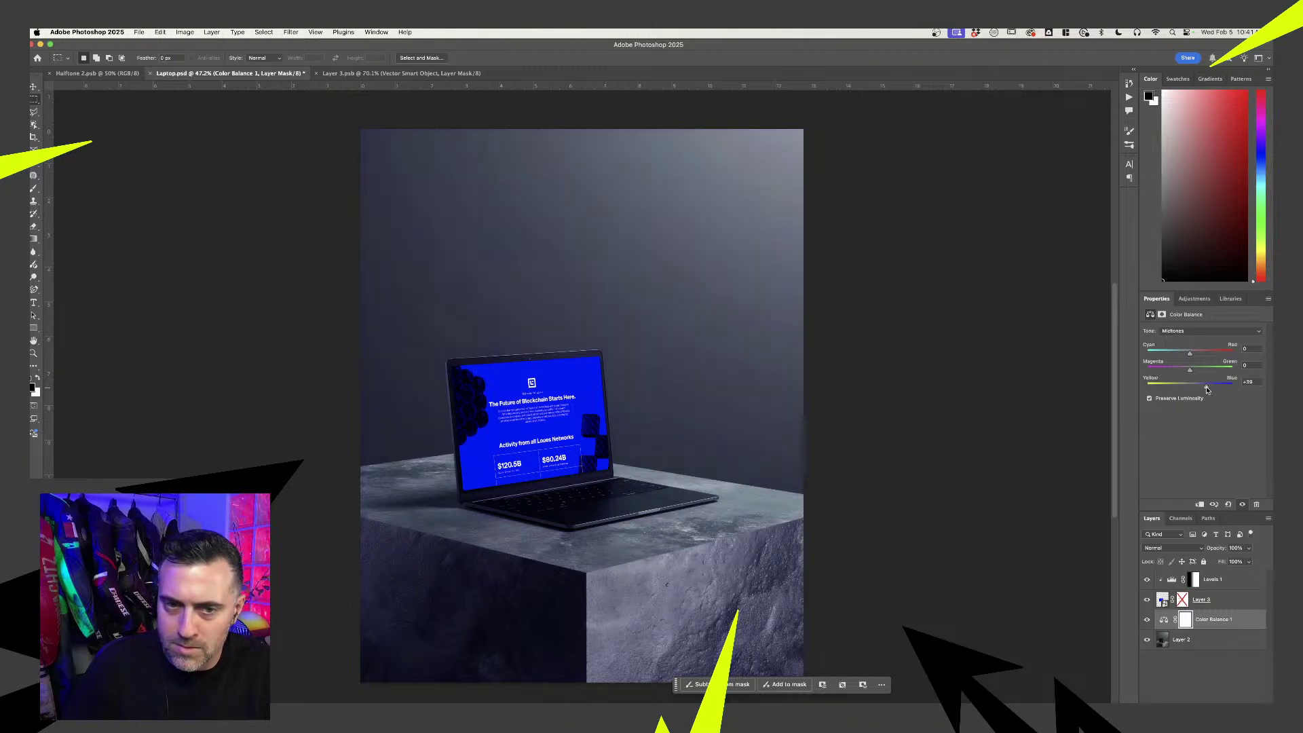
- Examine the laptop's screen artwork and the color-balanced scene up close and from farther out
{"action": "key", "text": "z"}
{"action": "left_click", "coordinate": [535, 437]}
{"action": "left_click", "coordinate": [535, 437]}
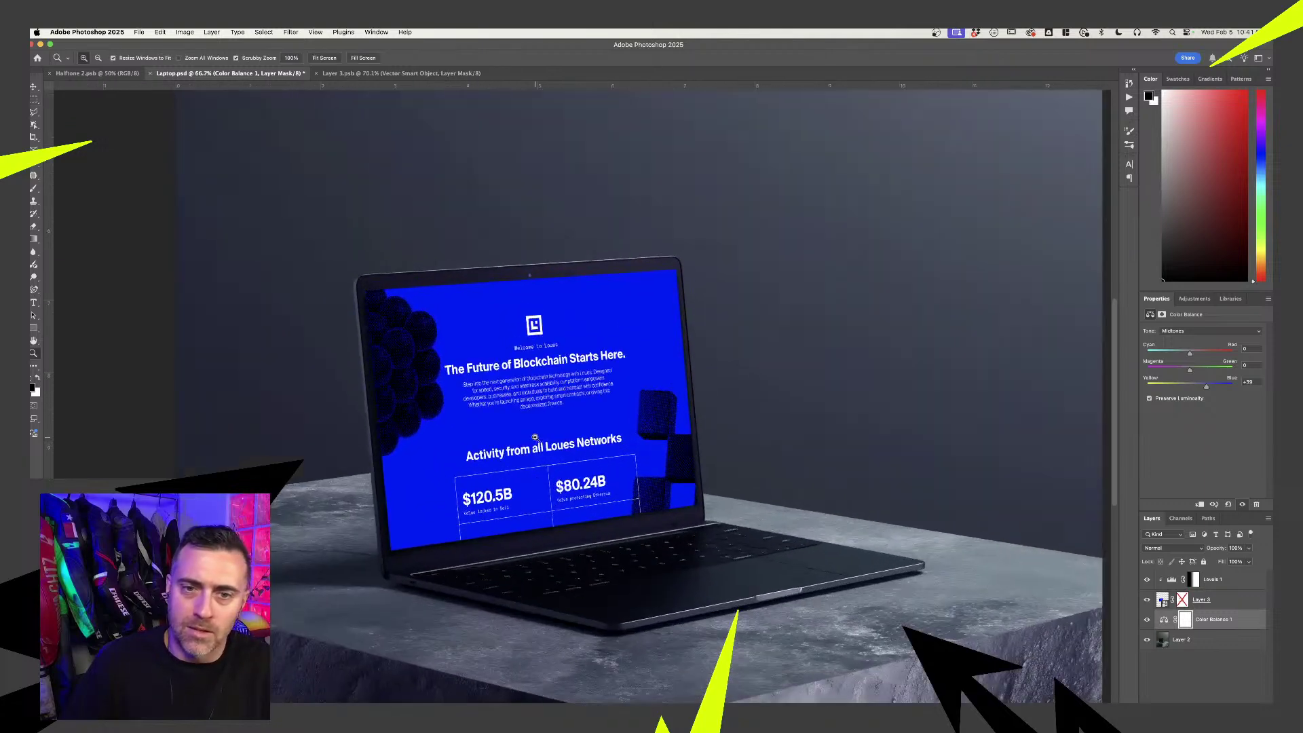
{"action": "left_click", "coordinate": [535, 438]}
{"action": "left_click", "coordinate": [539, 436], "text": "alt"}
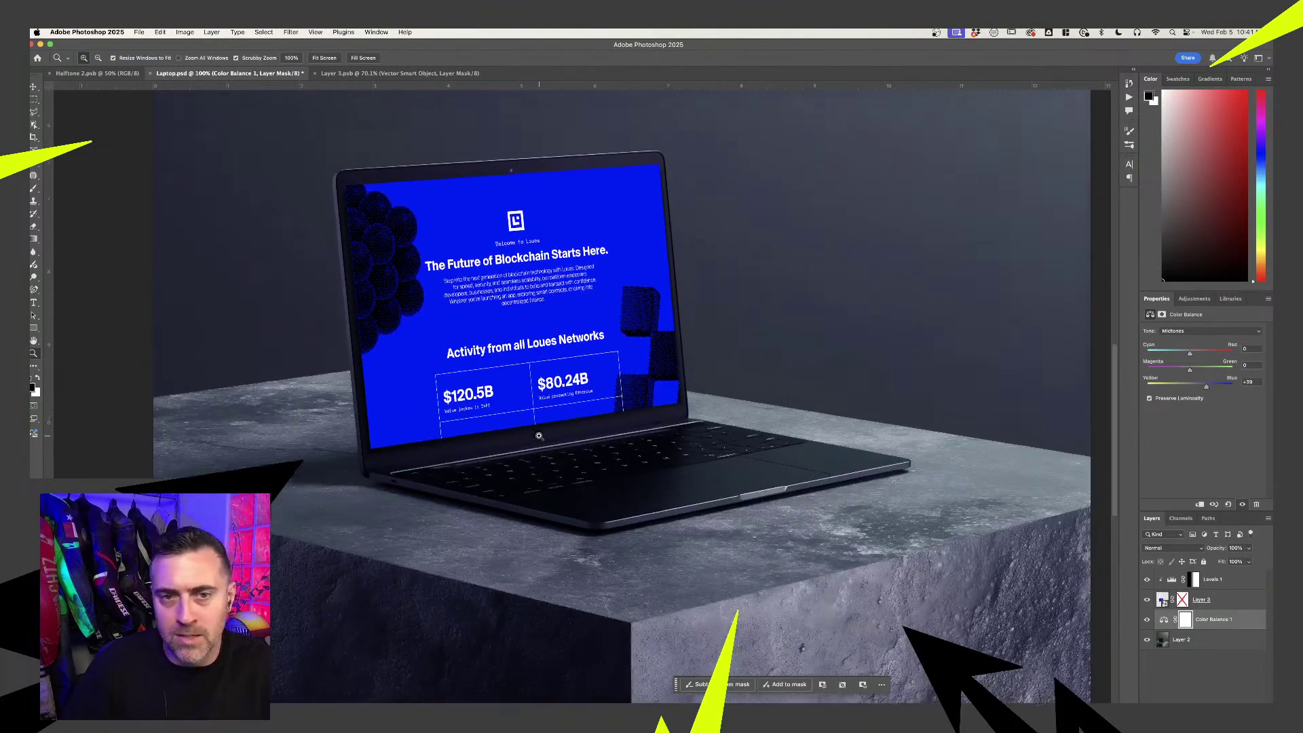
{"action": "left_click", "coordinate": [422, 319]}
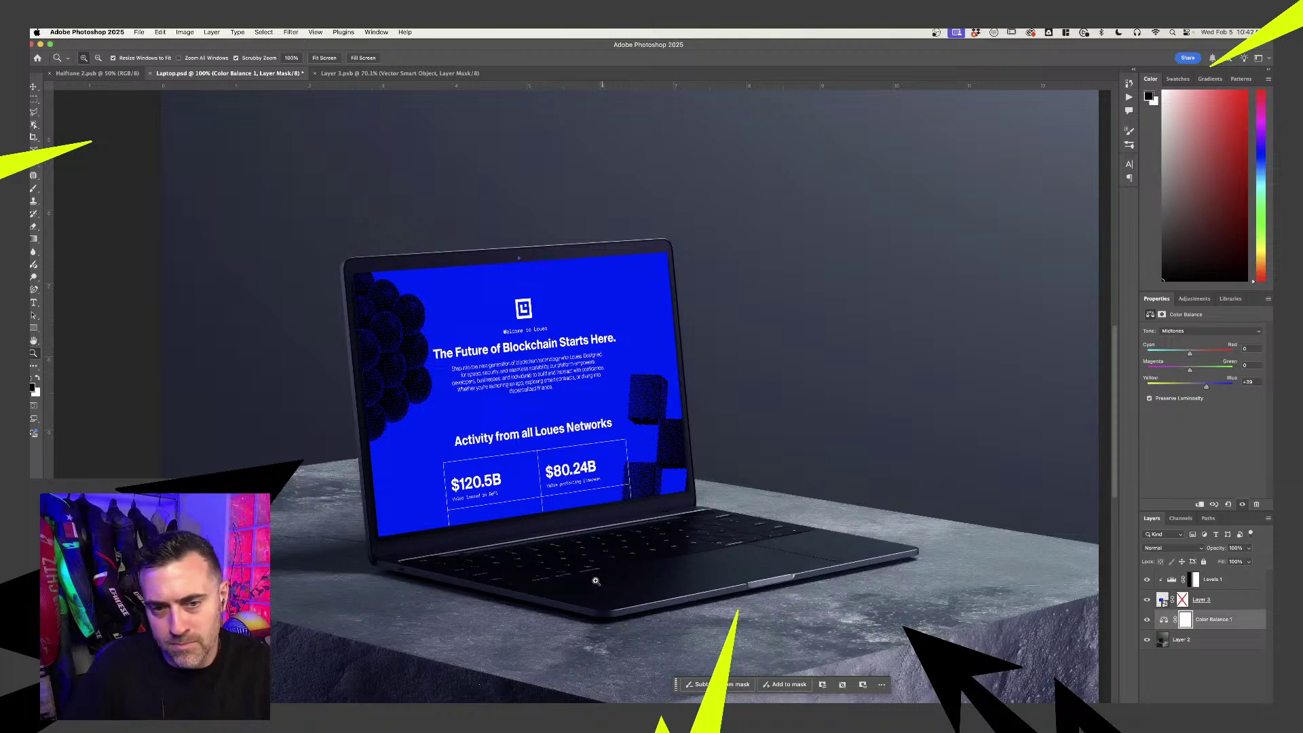
{"action": "scroll", "coordinate": [589, 509], "scroll_direction": "down", "scroll_amount": 2}
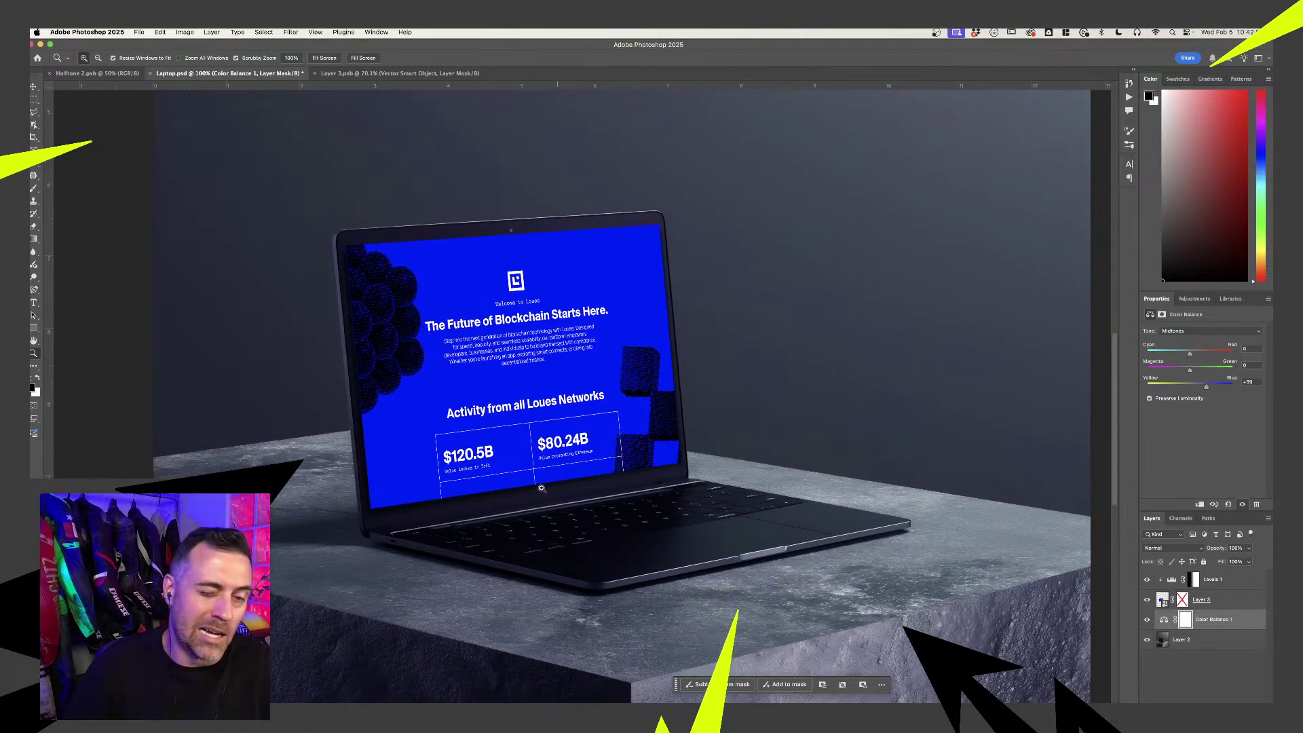
{"action": "left_click", "coordinate": [525, 456]}
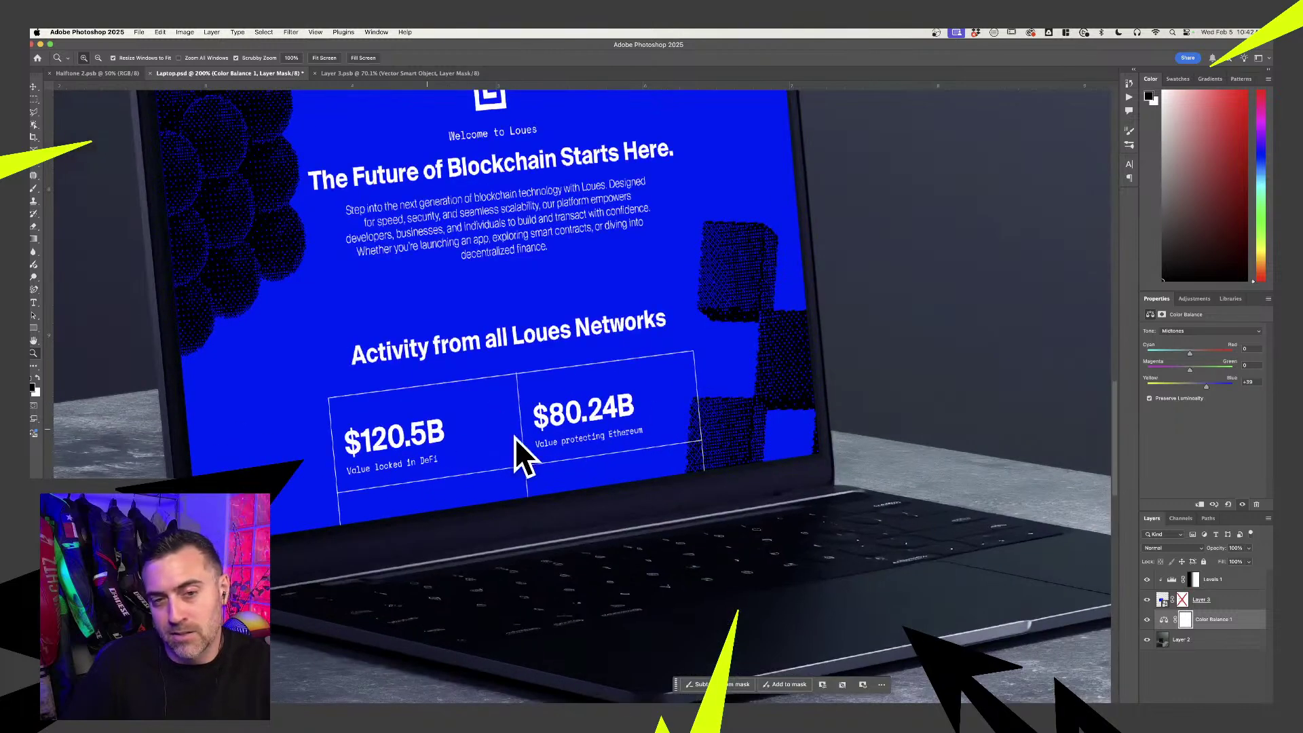
{"action": "left_click_drag", "start_coordinate": [517, 425], "coordinate": [488, 426]}
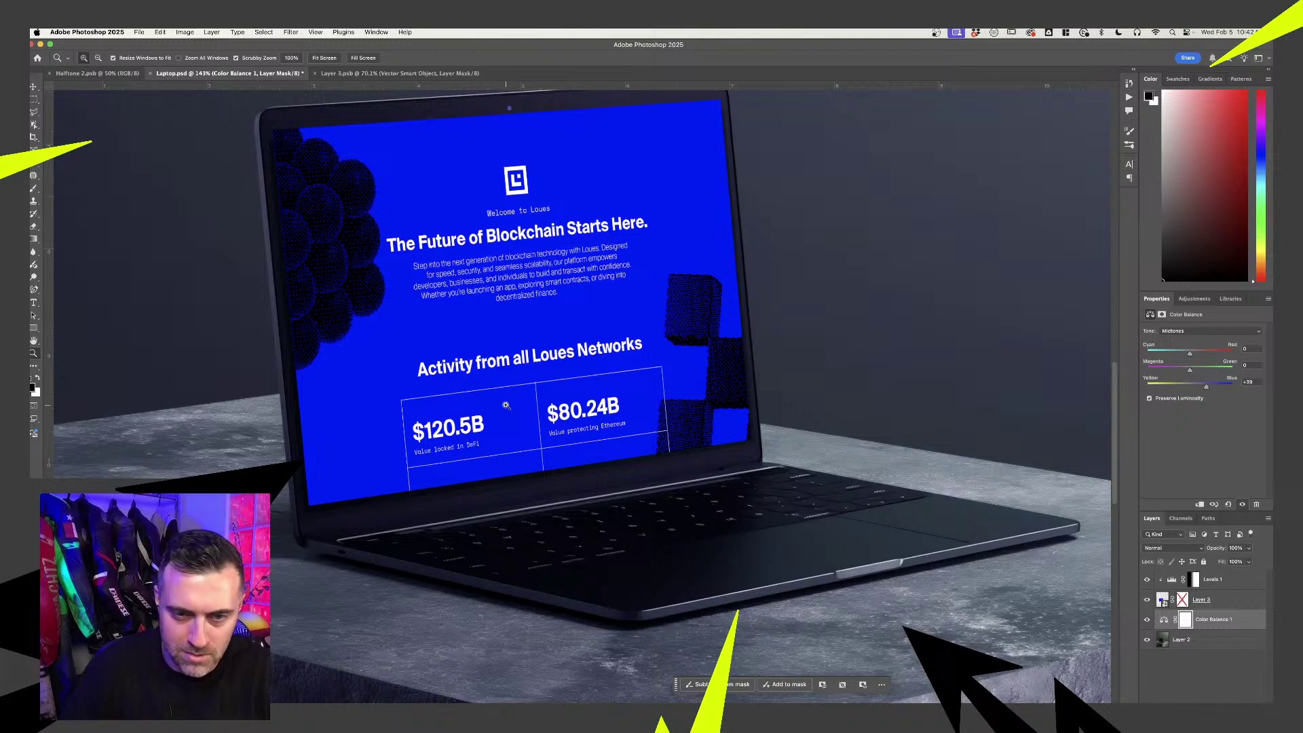
{"action": "left_click", "coordinate": [505, 405], "text": "alt"}
{"action": "left_click_drag", "start_coordinate": [505, 405], "coordinate": [442, 393]}
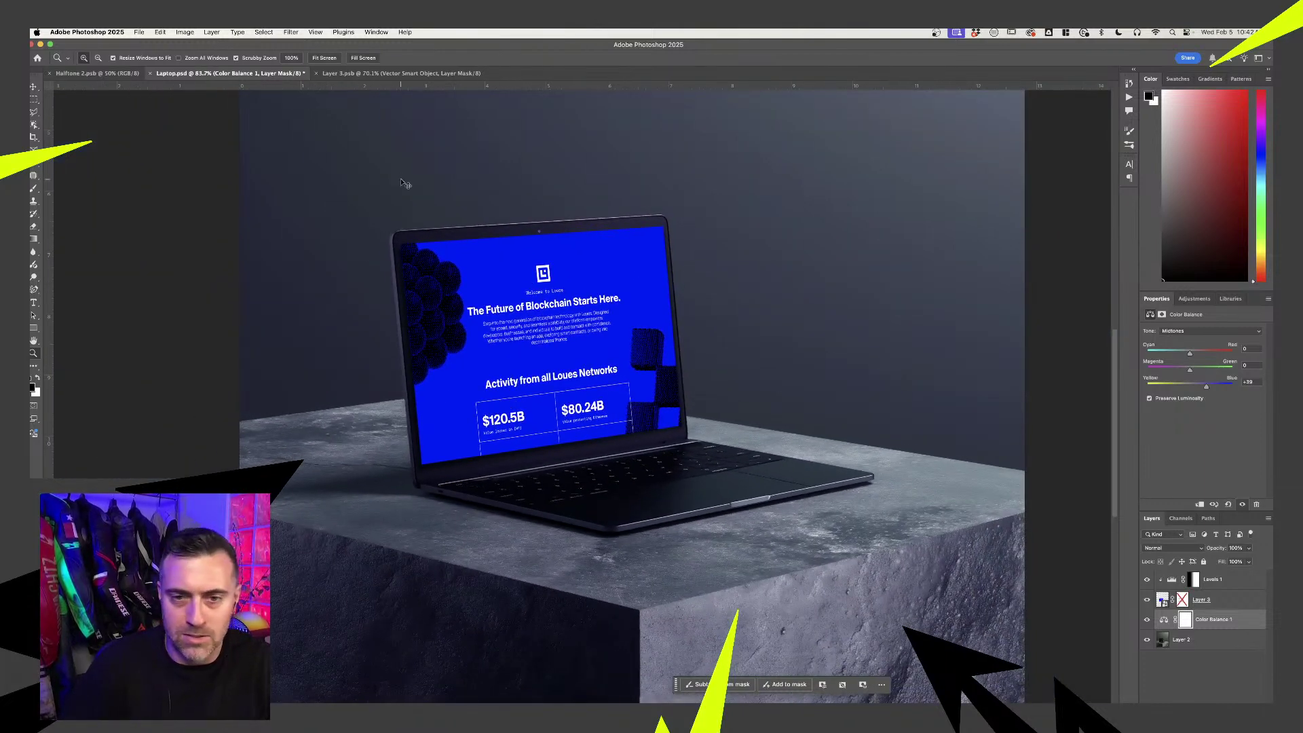
- Save Laptop.psd and close it along with the Halftone 2.psb and Layer 3.psb documents
{"action": "key", "text": "super+s"}
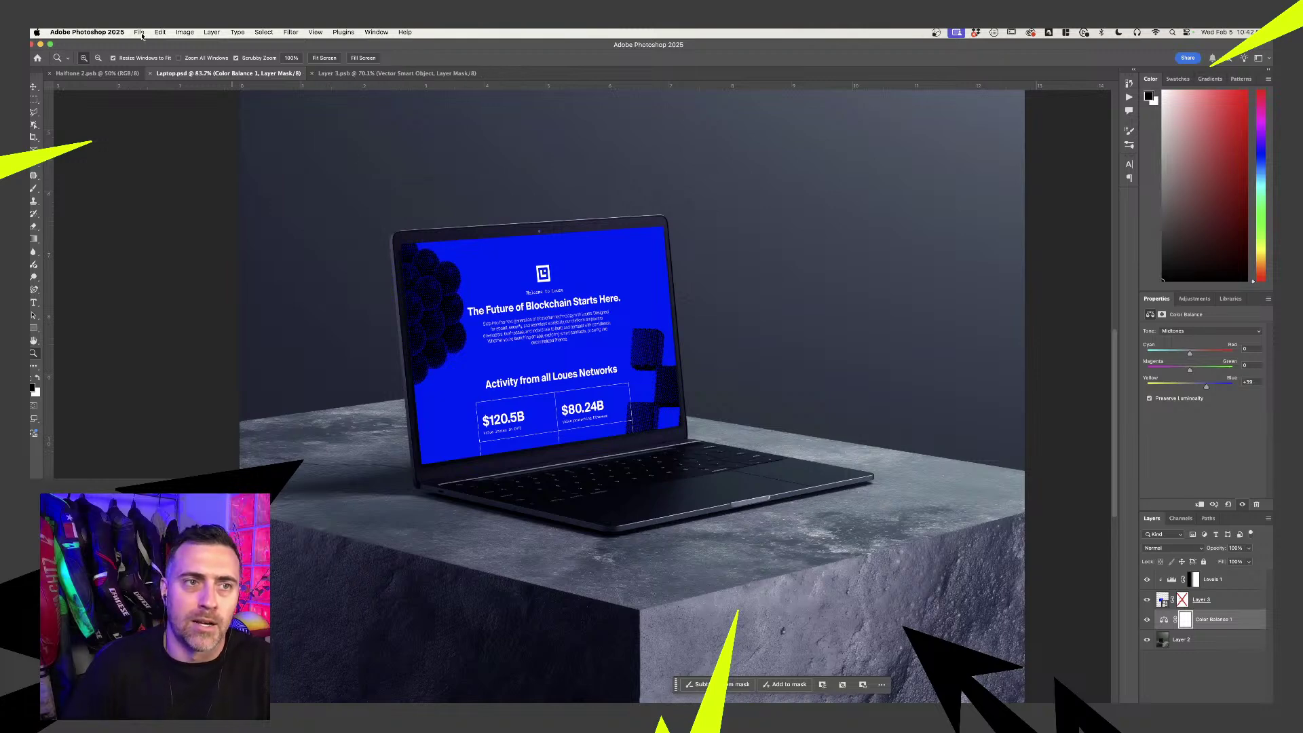
{"action": "left_click", "coordinate": [138, 32]}
{"action": "left_click", "coordinate": [532, 198]}
{"action": "left_click", "coordinate": [575, 200]}
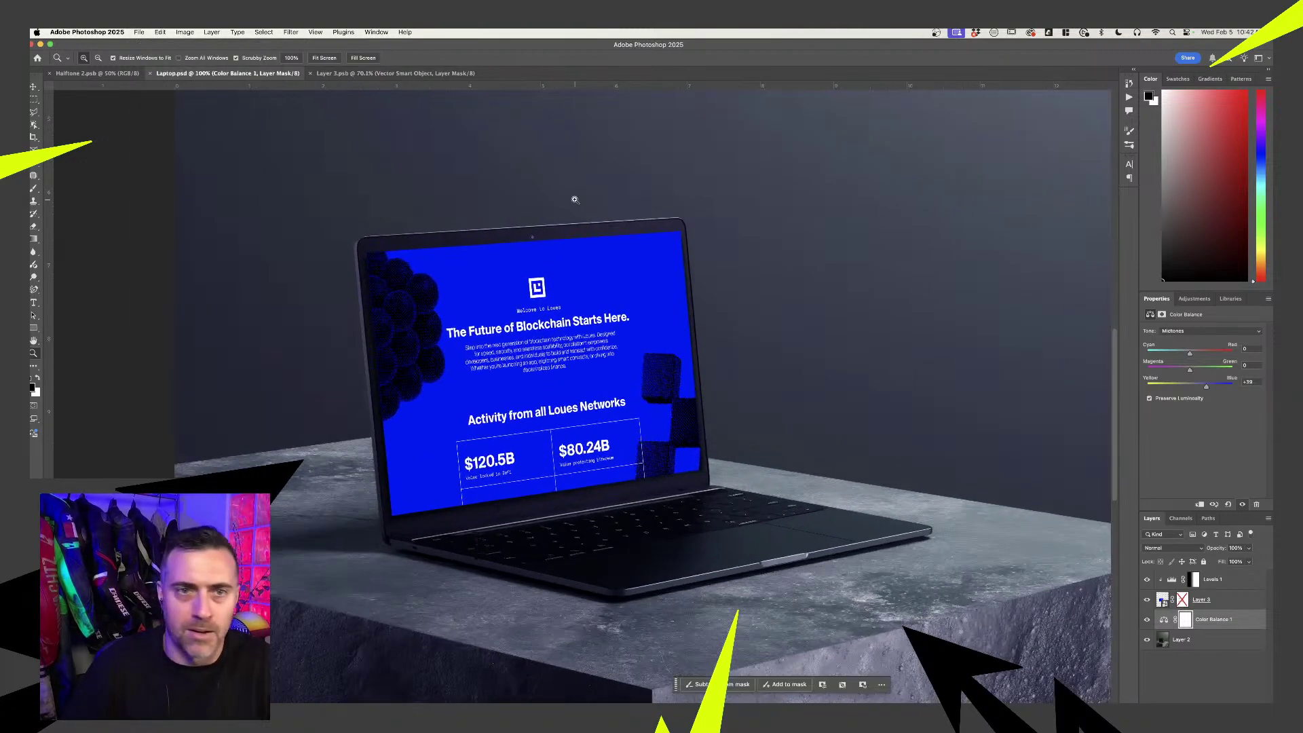
{"action": "left_click", "coordinate": [537, 202], "text": "alt"}
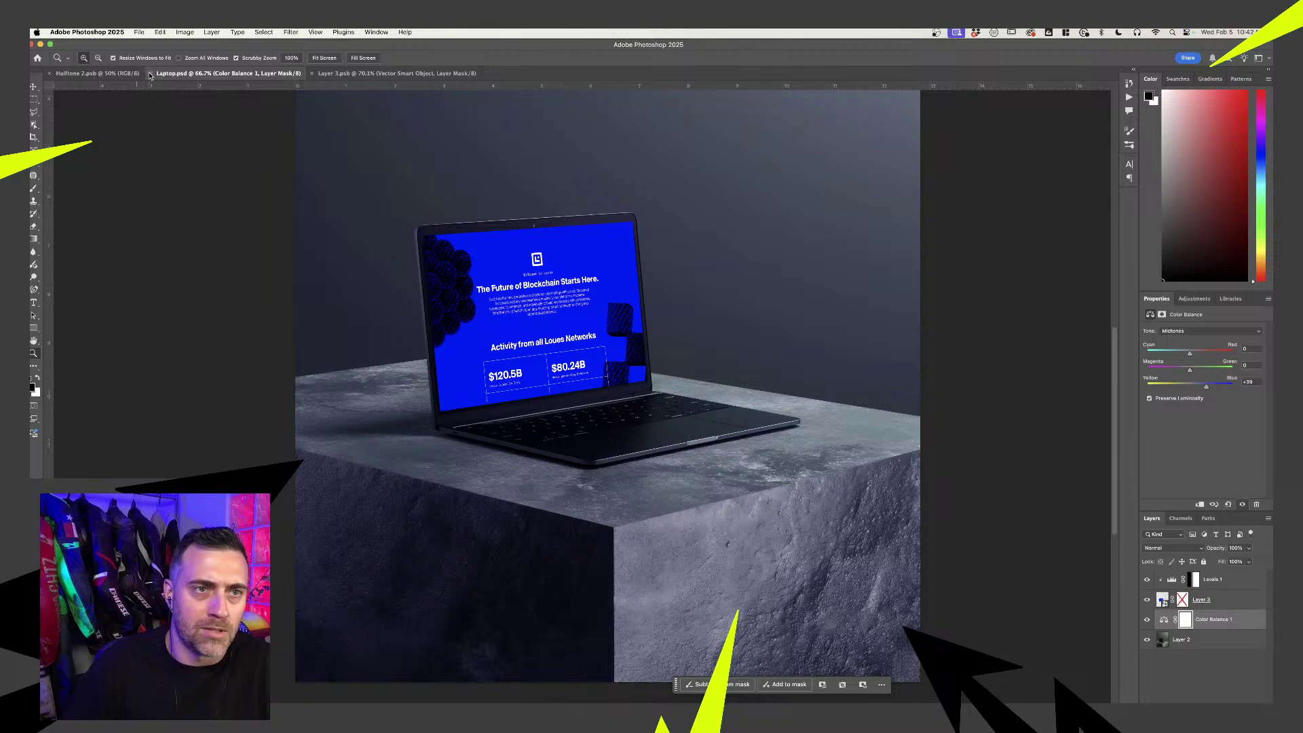
{"action": "left_click", "coordinate": [149, 74]}
{"action": "left_click", "coordinate": [69, 73]}
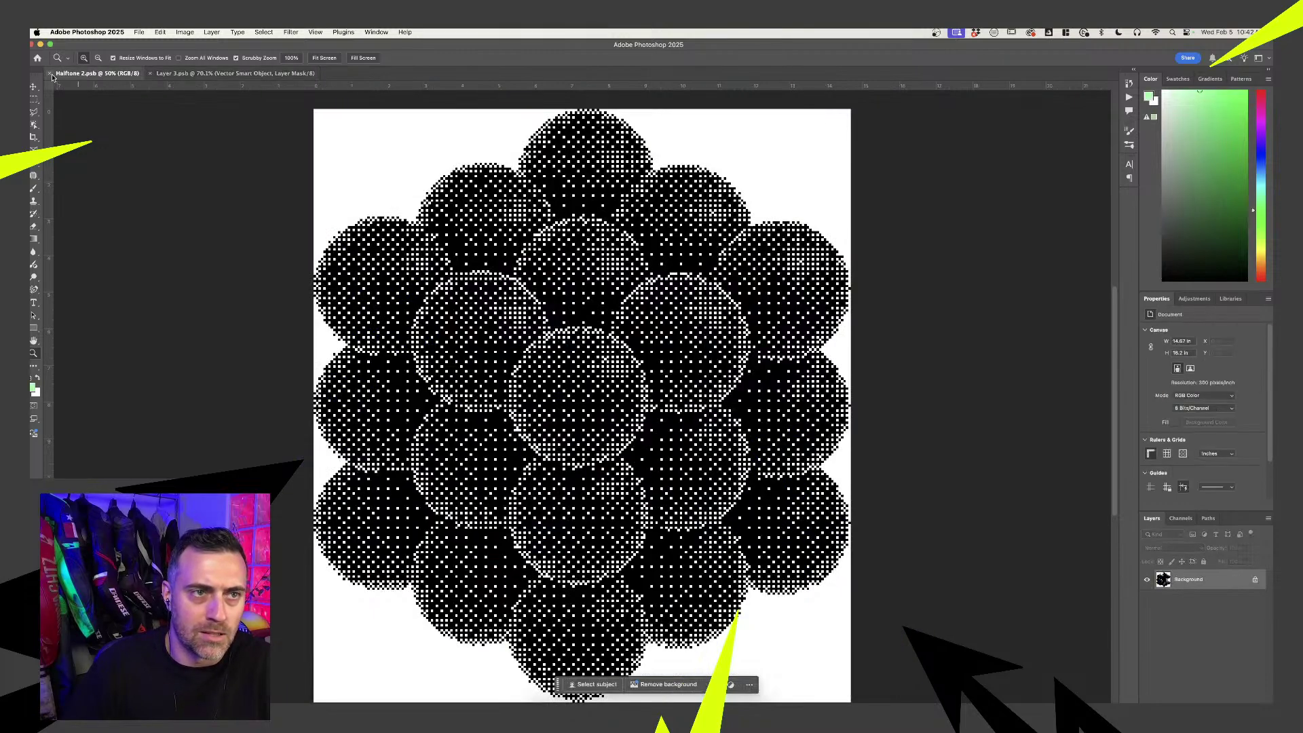
{"action": "left_click", "coordinate": [50, 73]}
{"action": "left_click", "coordinate": [51, 74]}
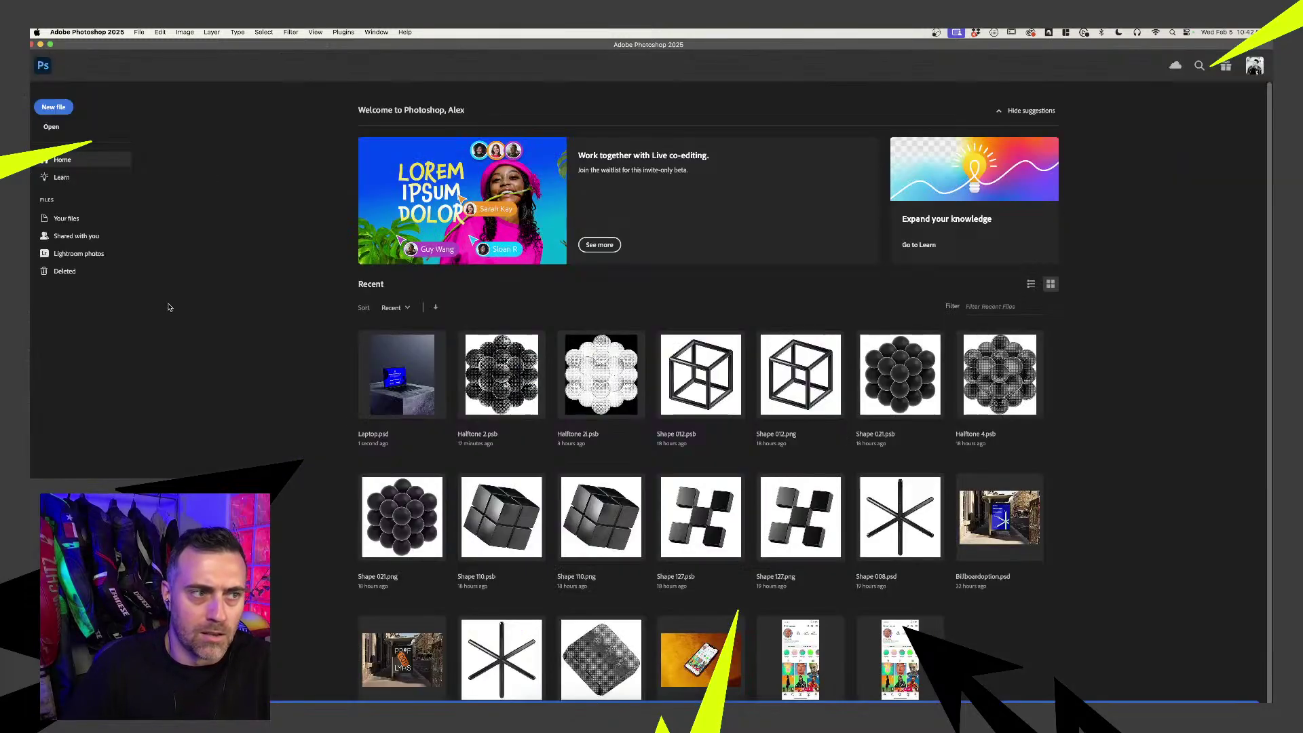
- Switch to Finder, preview the bus stop mockup PPF-LYRS-001.psd in the Mockups folder, and open it in Photoshop
{"action": "left_click", "coordinate": [535, 709]}
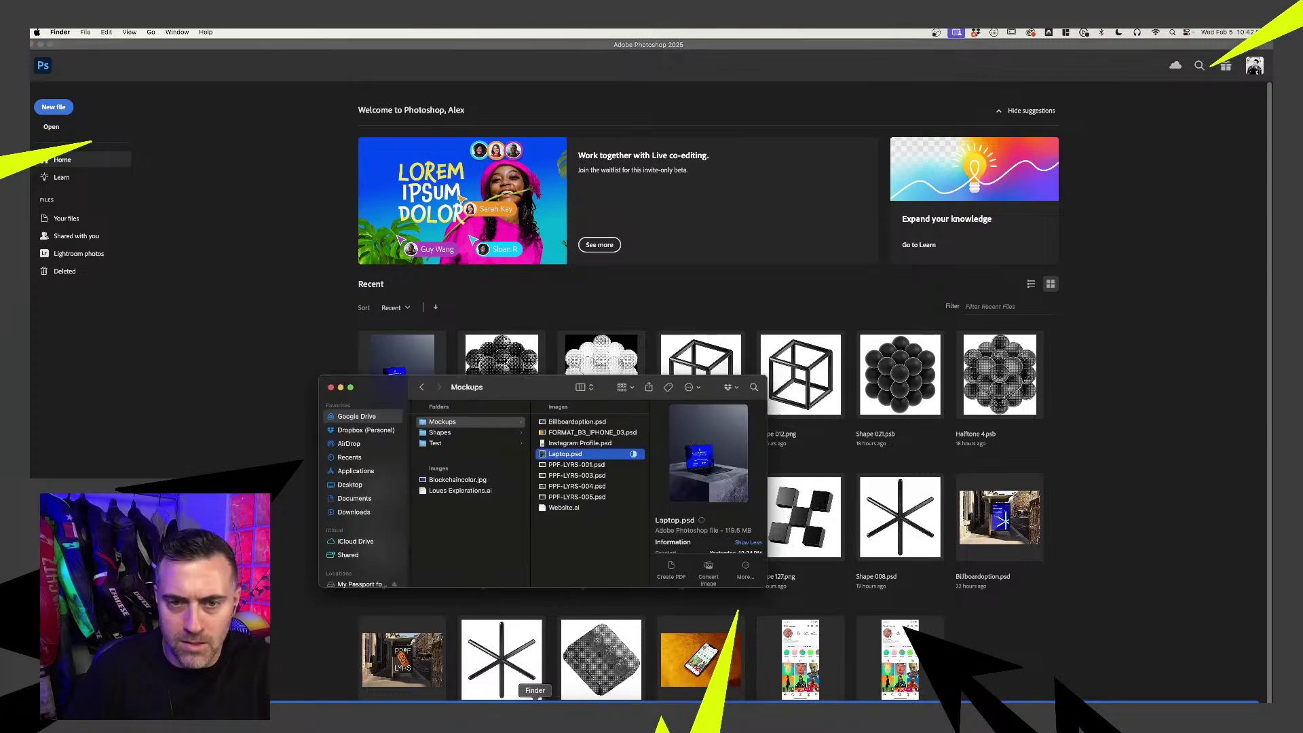
{"action": "left_click", "coordinate": [568, 467]}
{"action": "key", "text": "space"}
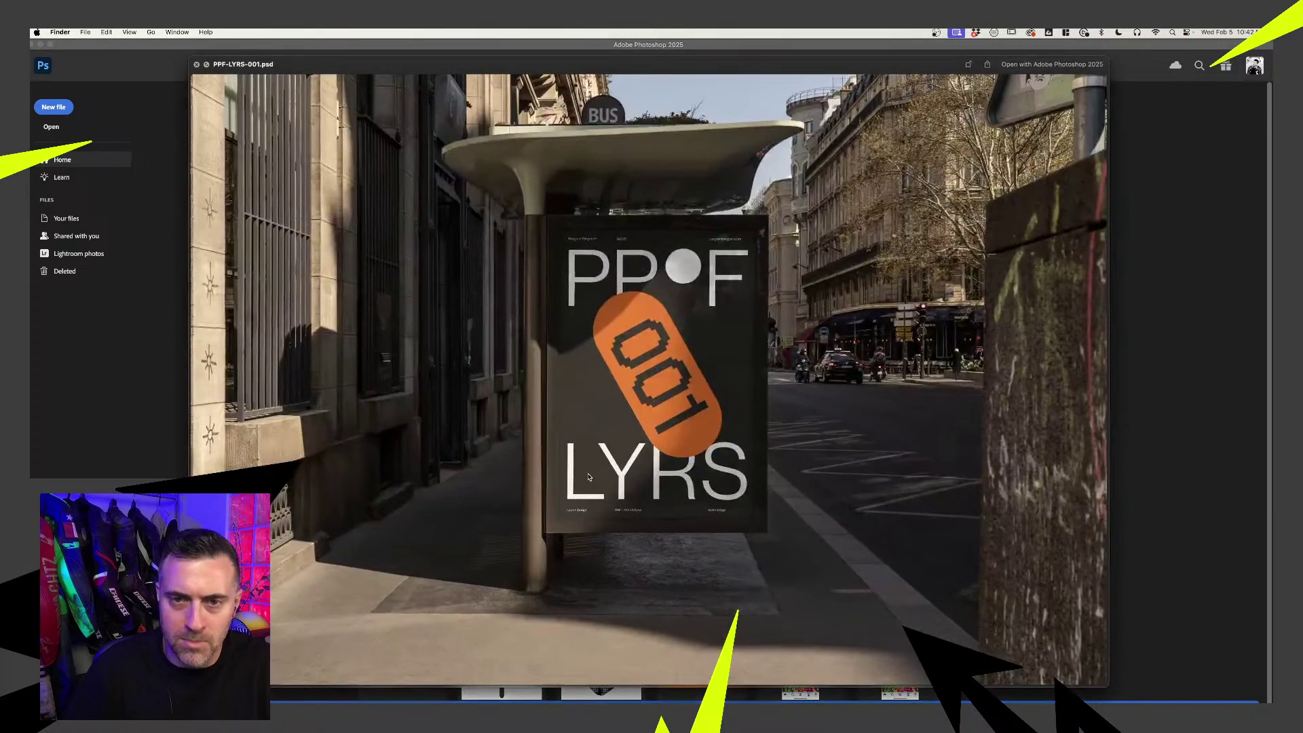
{"action": "key", "text": "space"}
{"action": "double_click", "coordinate": [585, 467]}
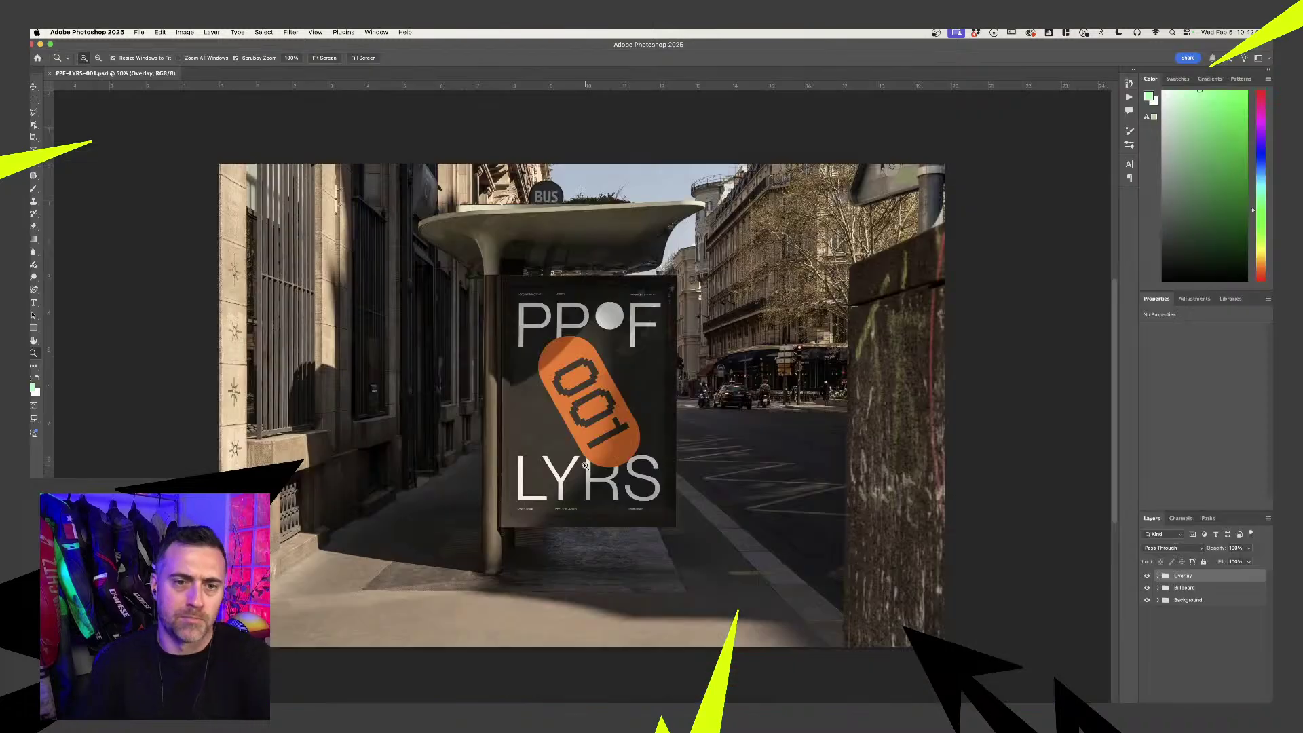
- Open the contents of the Artwork smart object inside the Billboard group for editing
{"action": "left_click", "coordinate": [1158, 588]}
{"action": "left_click", "coordinate": [1168, 608]}
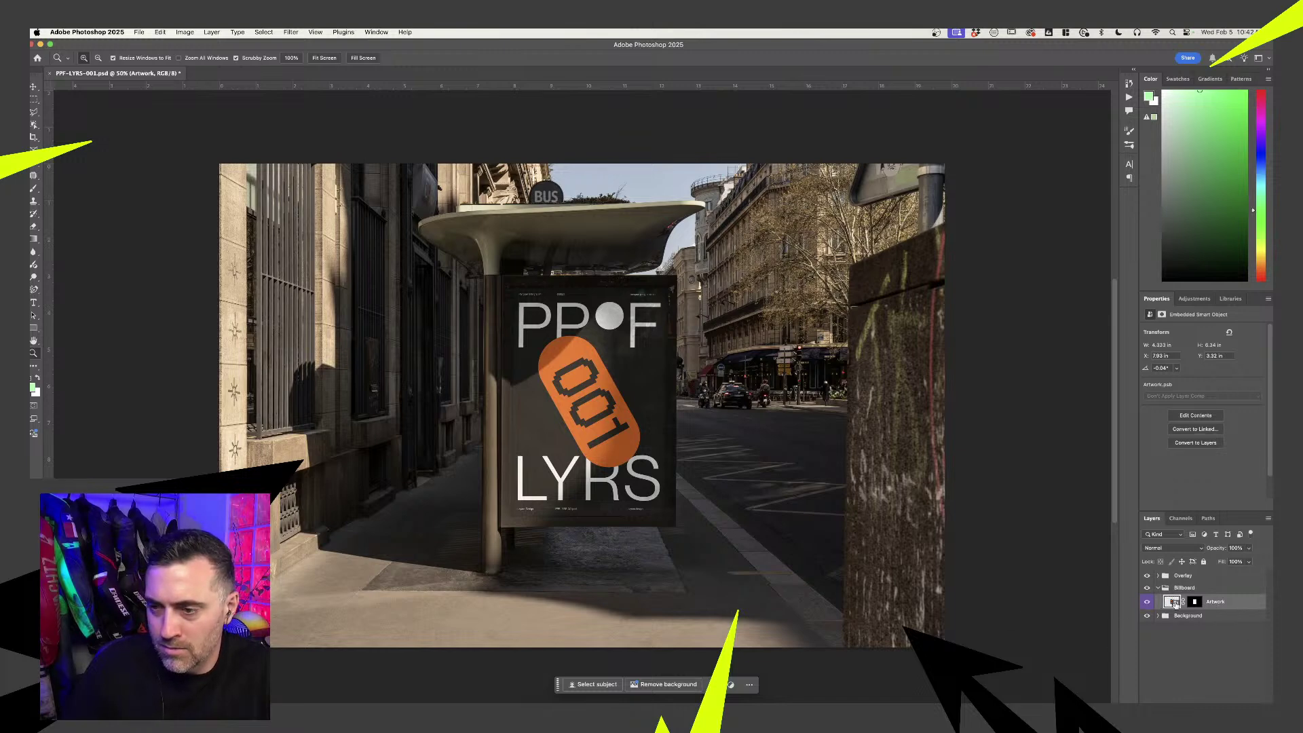
{"action": "double_click", "coordinate": [1169, 602]}
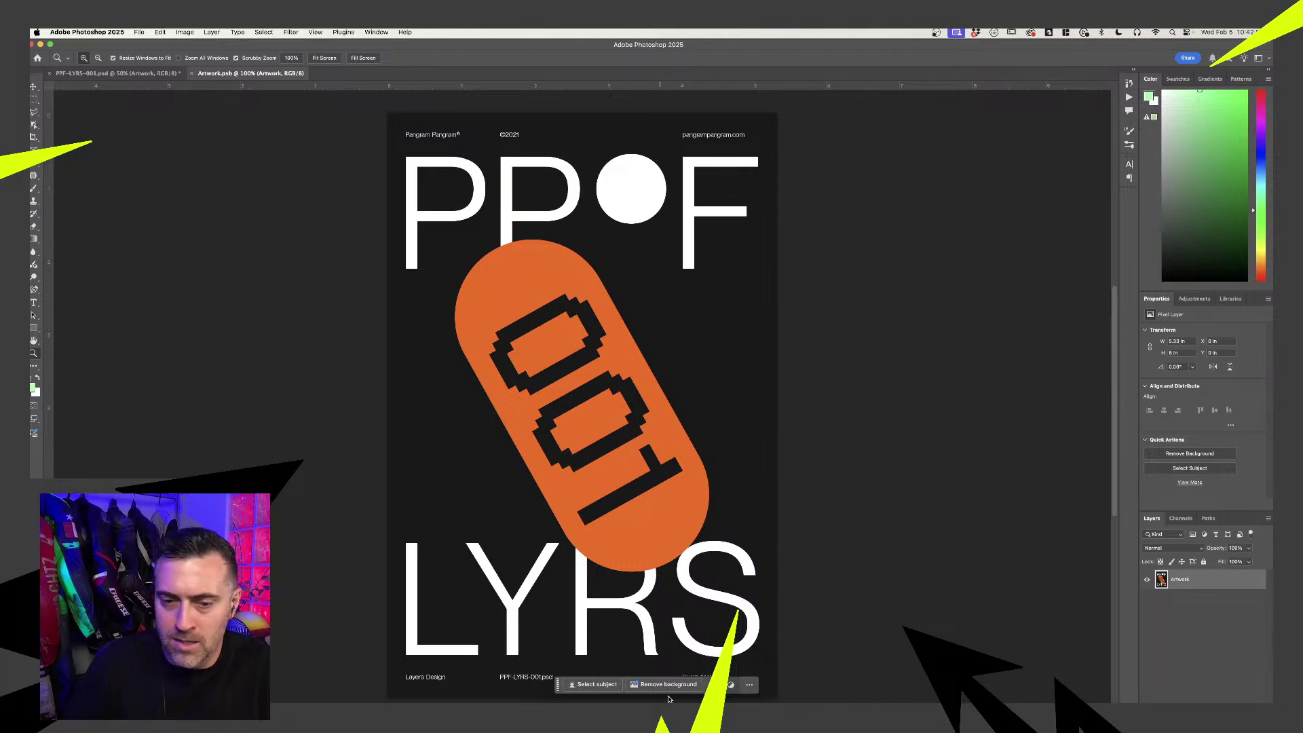
- Copy the blue background rectangle from Illustrator and paste it into Photoshop's Artwork.psb as a Smart Object, scaled up to cover the whole poster
{"action": "left_click", "coordinate": [623, 702]}
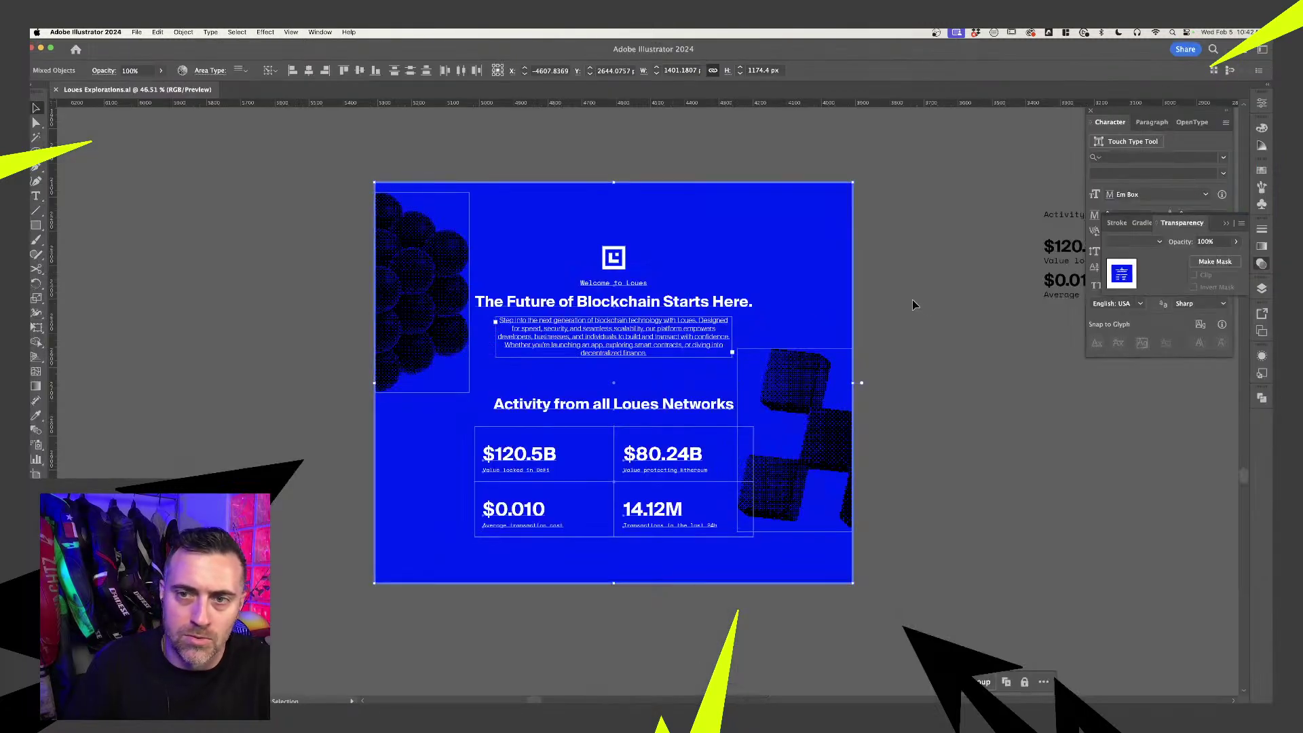
{"action": "left_click", "coordinate": [834, 285]}
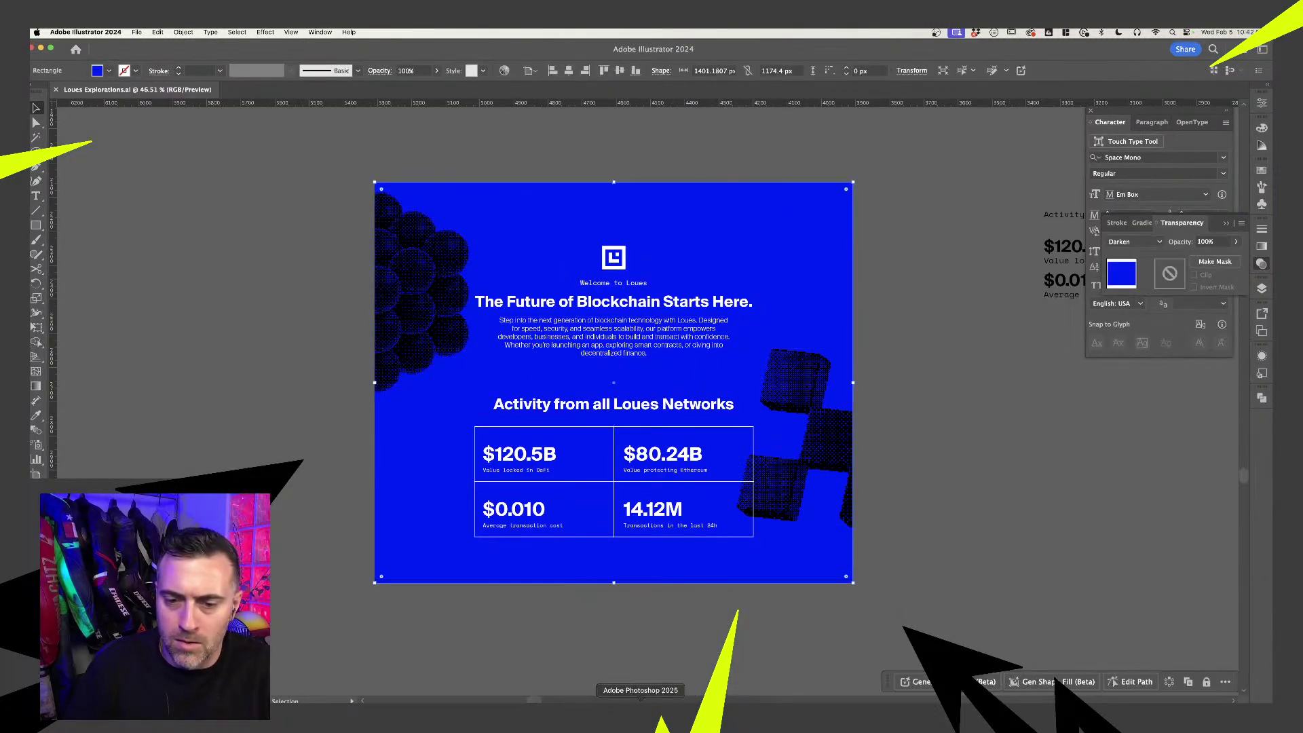
{"action": "left_click", "coordinate": [617, 702]}
{"action": "key", "text": "super+v"}
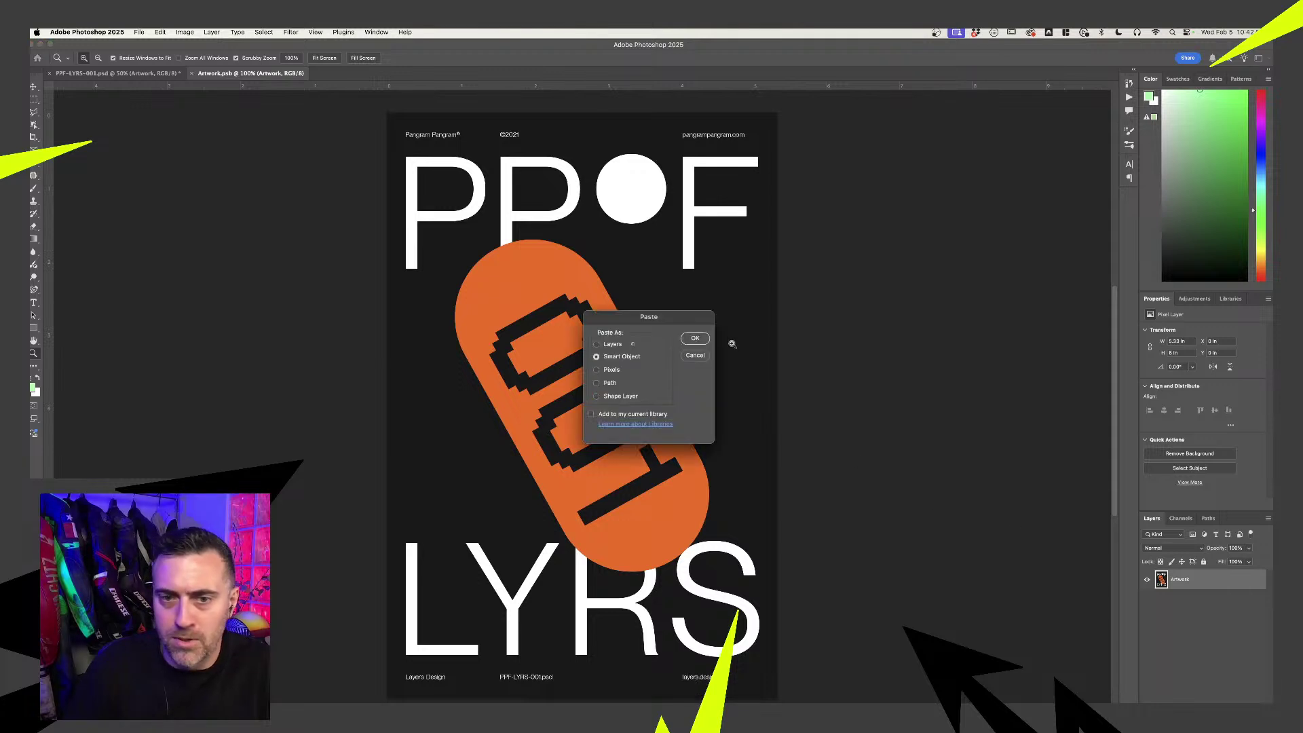
{"action": "left_click", "coordinate": [696, 336]}
{"action": "left_click_drag", "start_coordinate": [779, 240], "coordinate": [949, 115]}
{"action": "key", "text": "Return"}
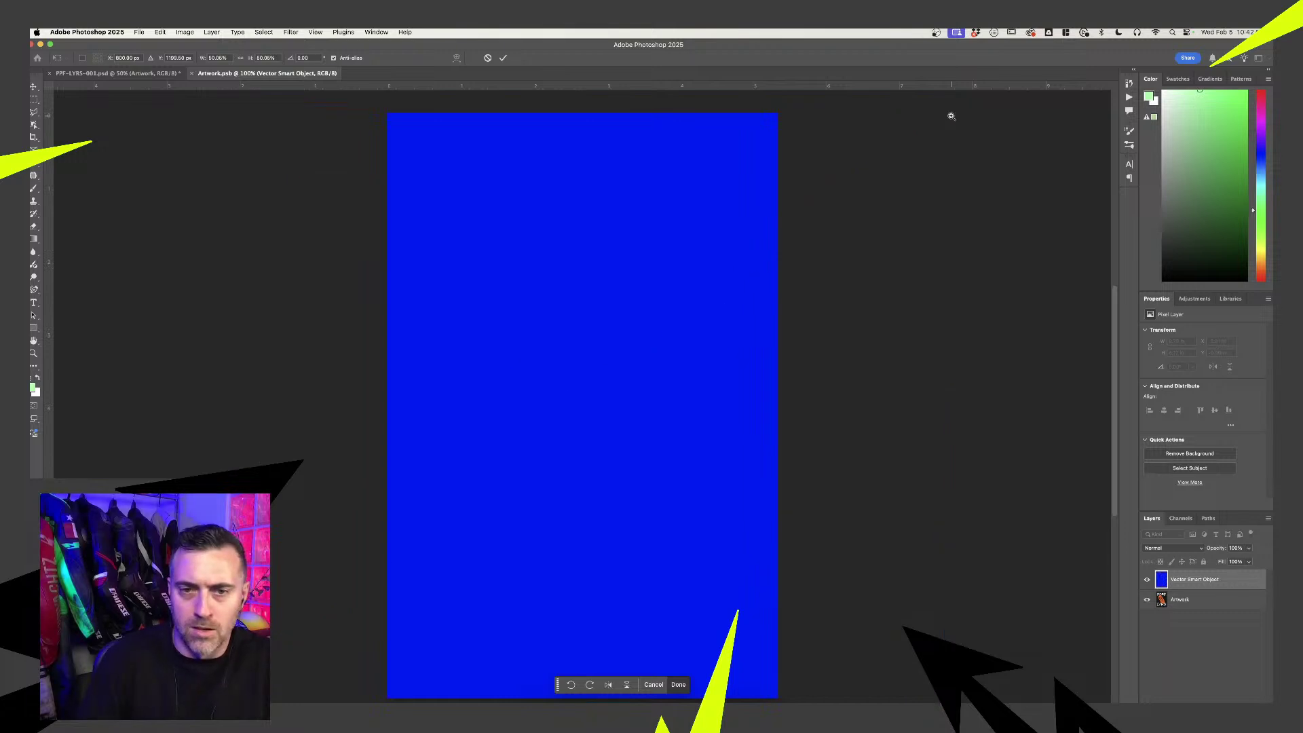
{"action": "key", "text": "z"}
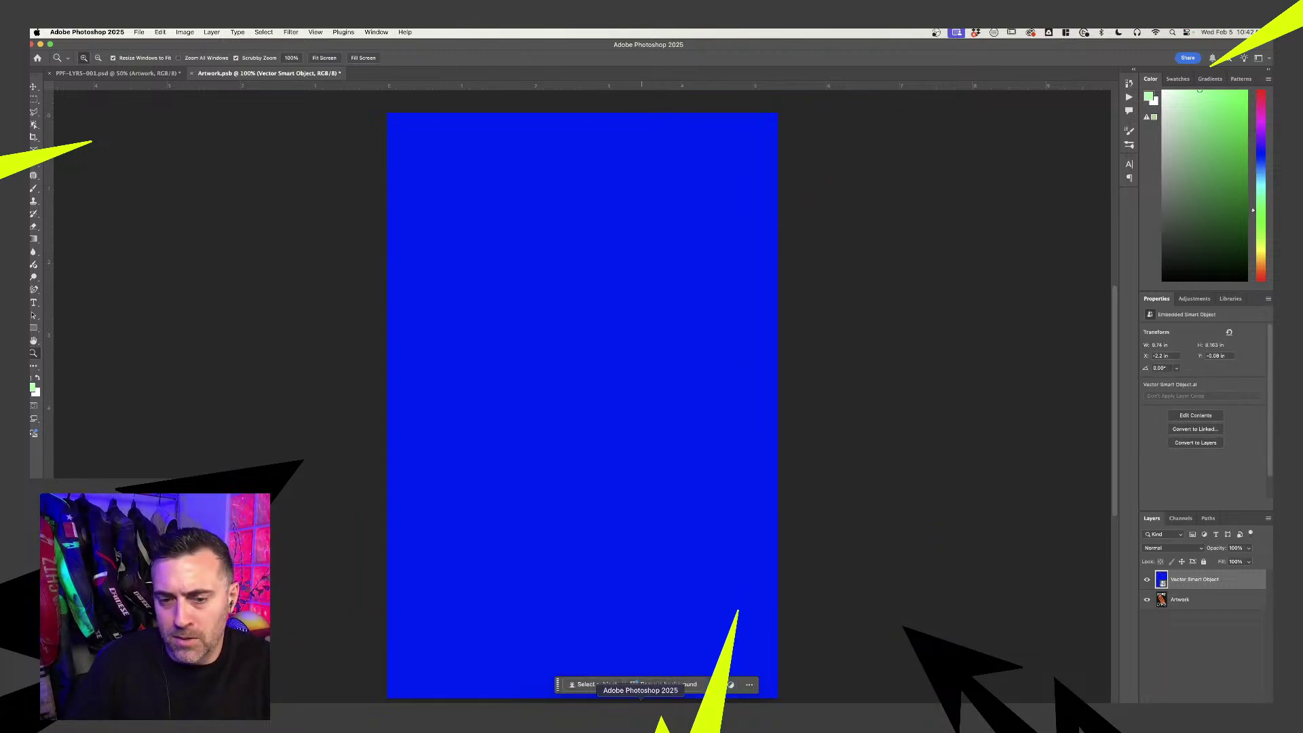
- Switch to Finder, preview the halftones in the Test folder's Shape 110 subfolder, and place Halftone 2.psb onto the blue poster in Photoshop
{"action": "left_click", "coordinate": [537, 712]}
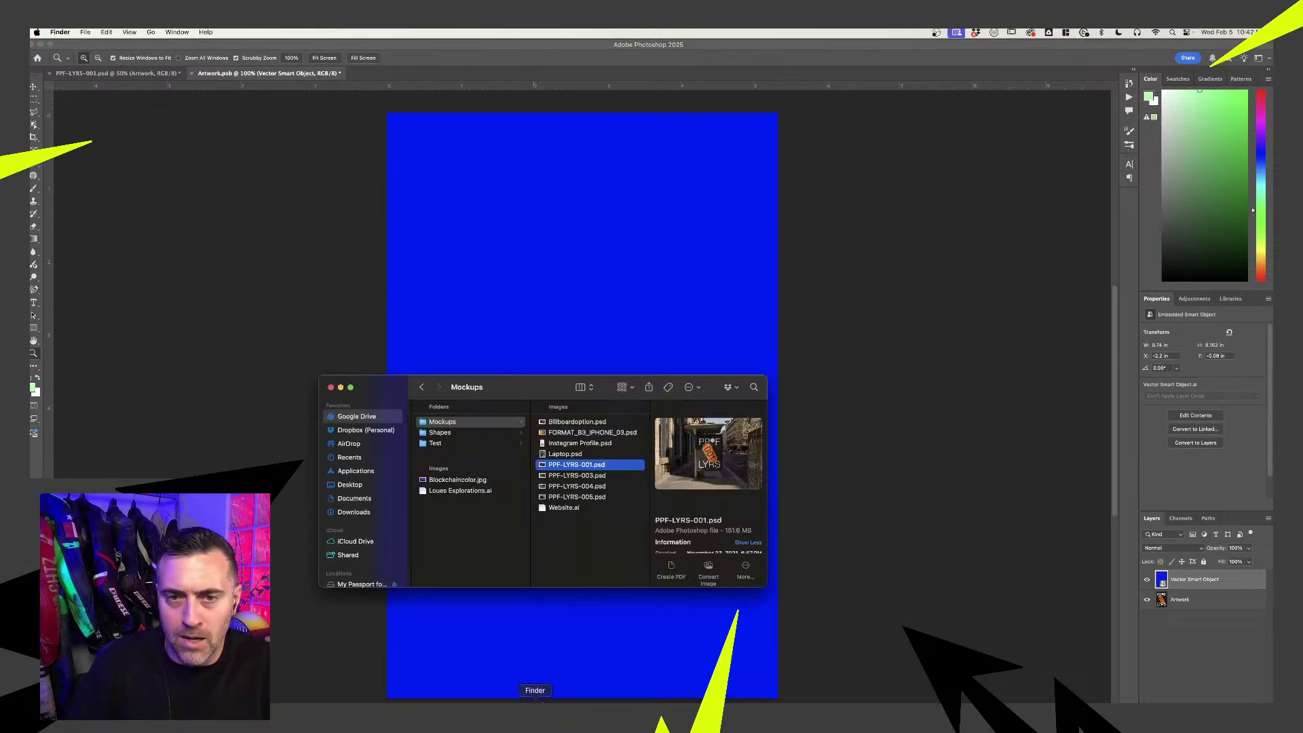
{"action": "left_click", "coordinate": [457, 435]}
{"action": "left_click", "coordinate": [460, 443]}
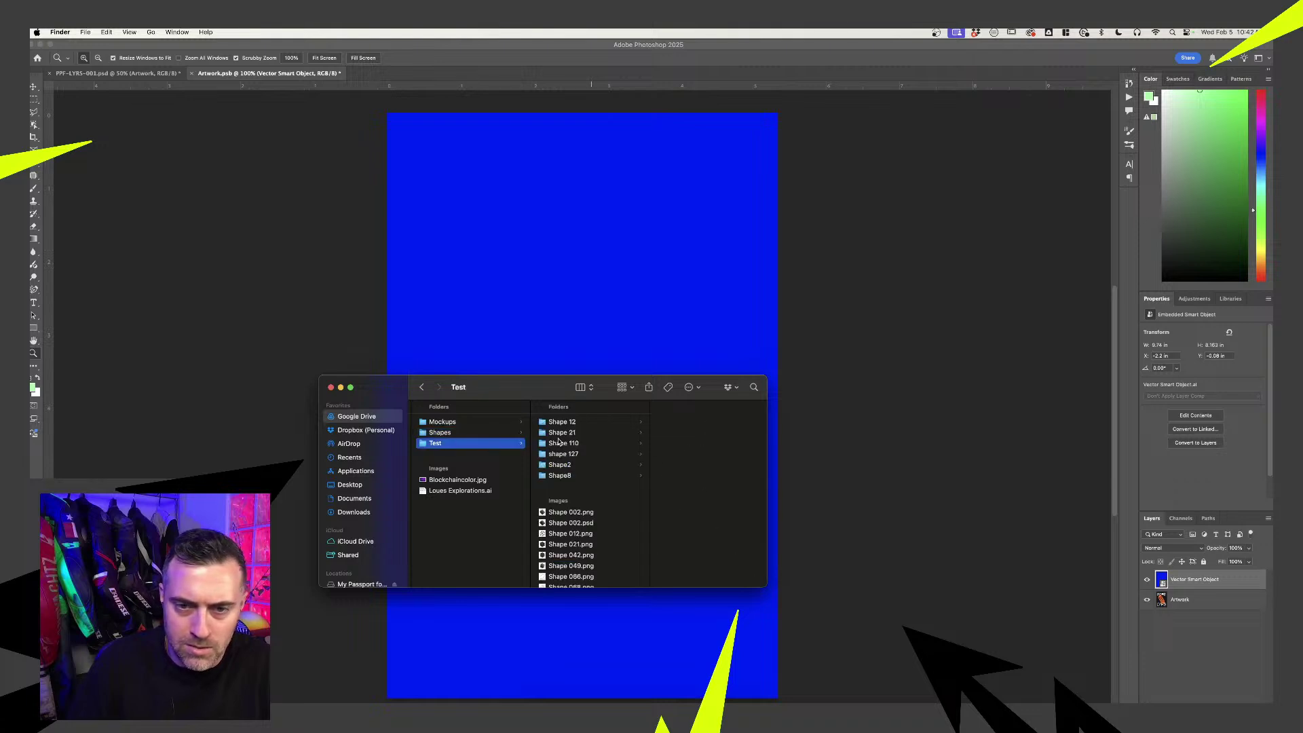
{"action": "left_click", "coordinate": [559, 443]}
{"action": "left_click", "coordinate": [654, 454]}
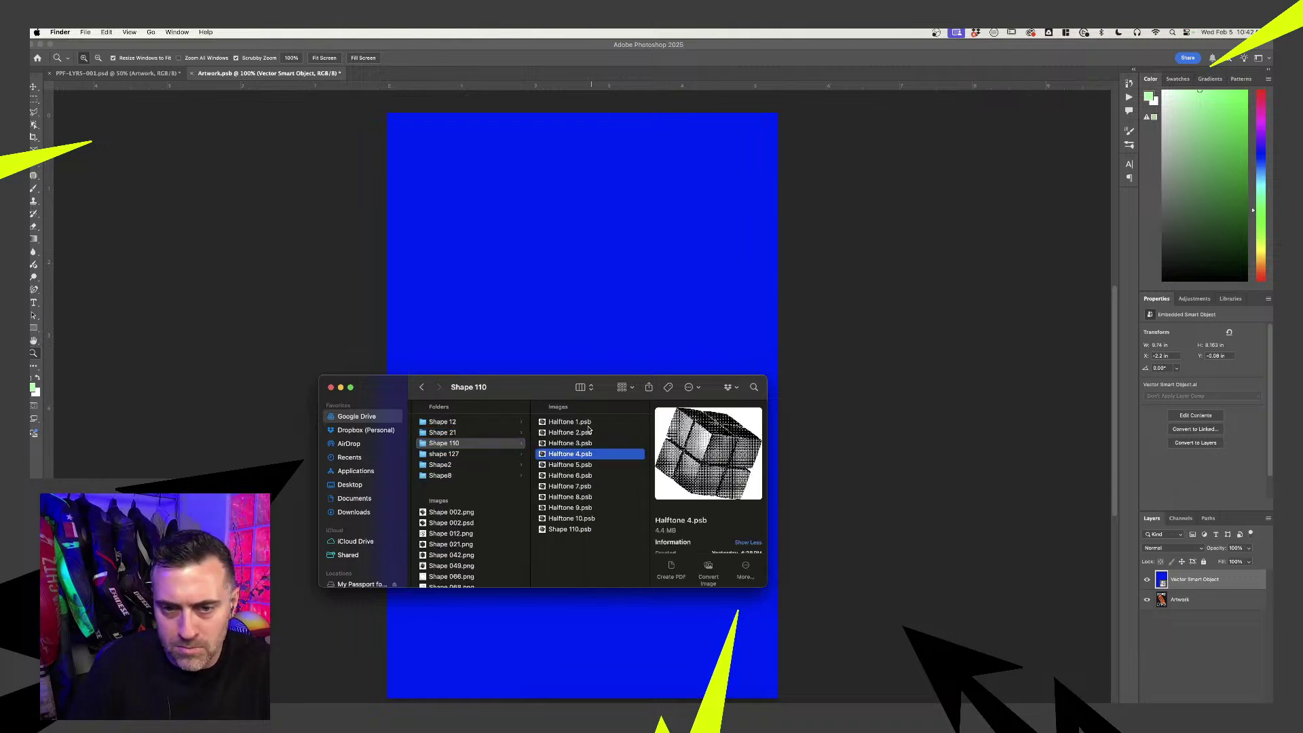
{"action": "left_click", "coordinate": [587, 426]}
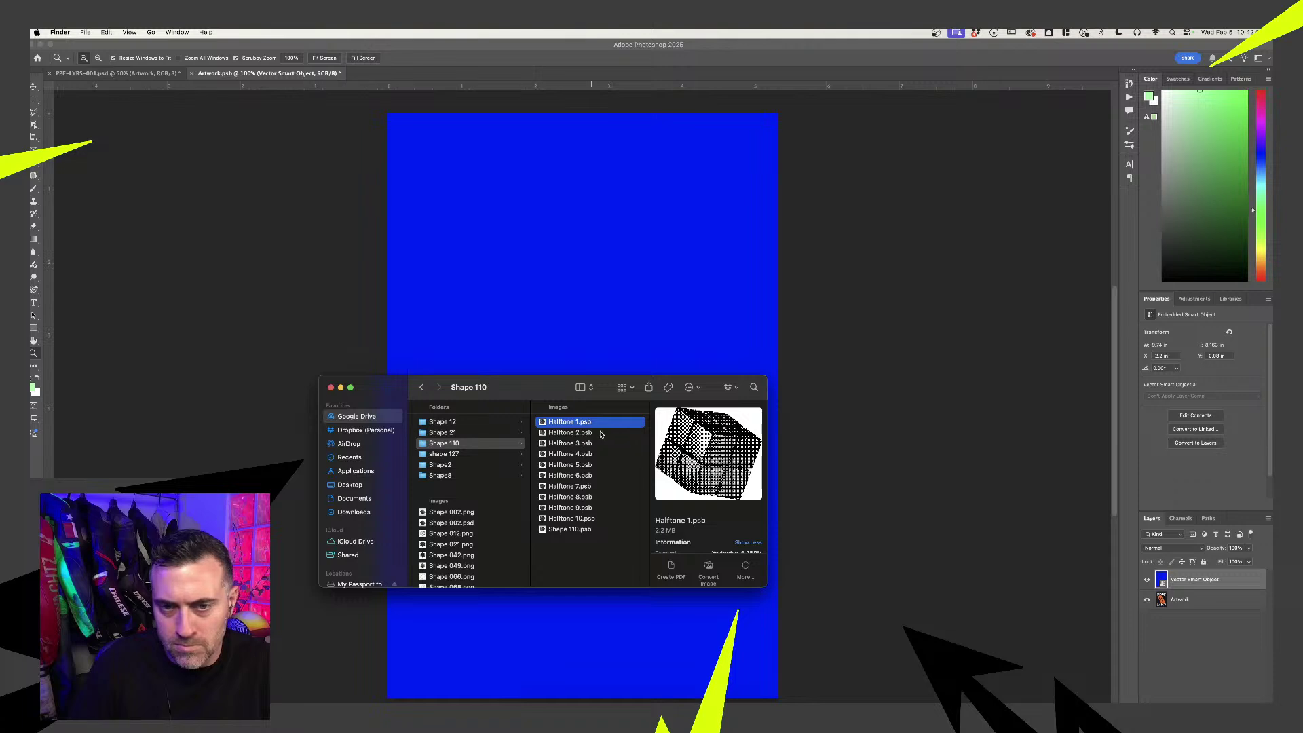
{"action": "left_click", "coordinate": [596, 435]}
{"action": "left_click_drag", "start_coordinate": [601, 438], "coordinate": [654, 311]}
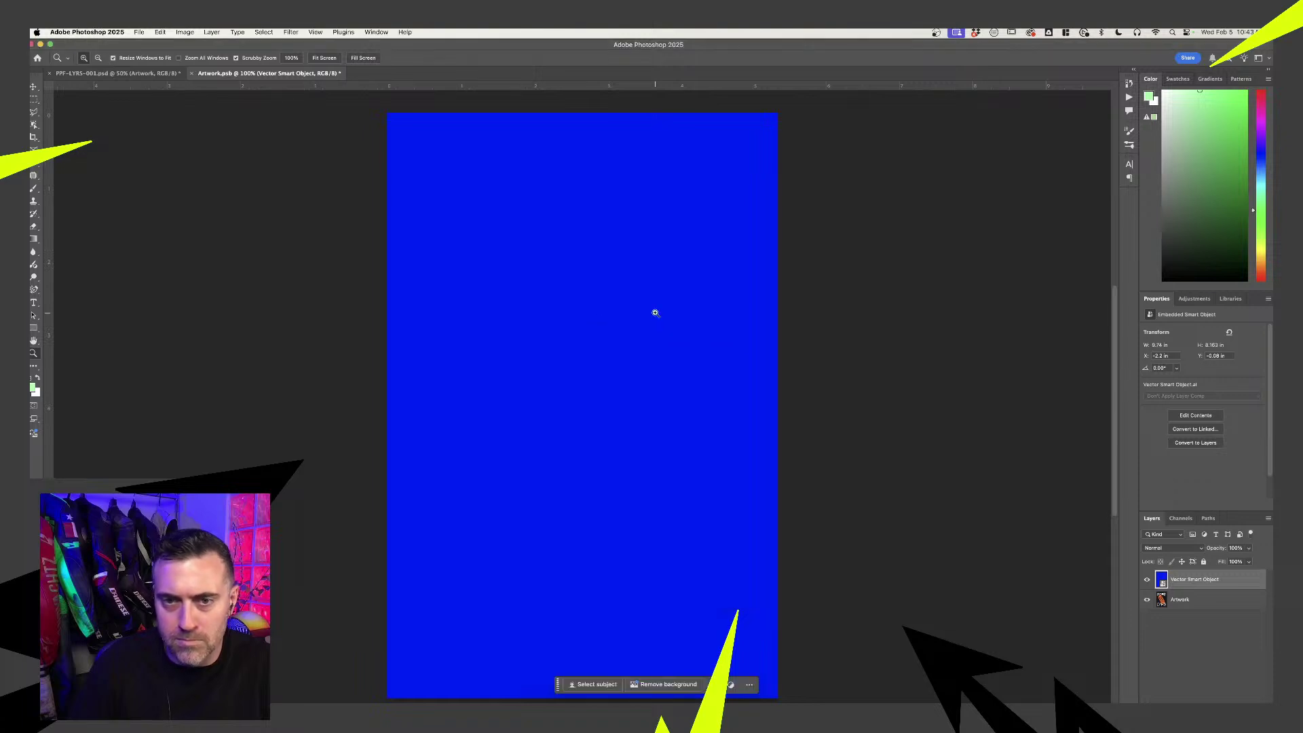
{"action": "key", "text": "Return"}
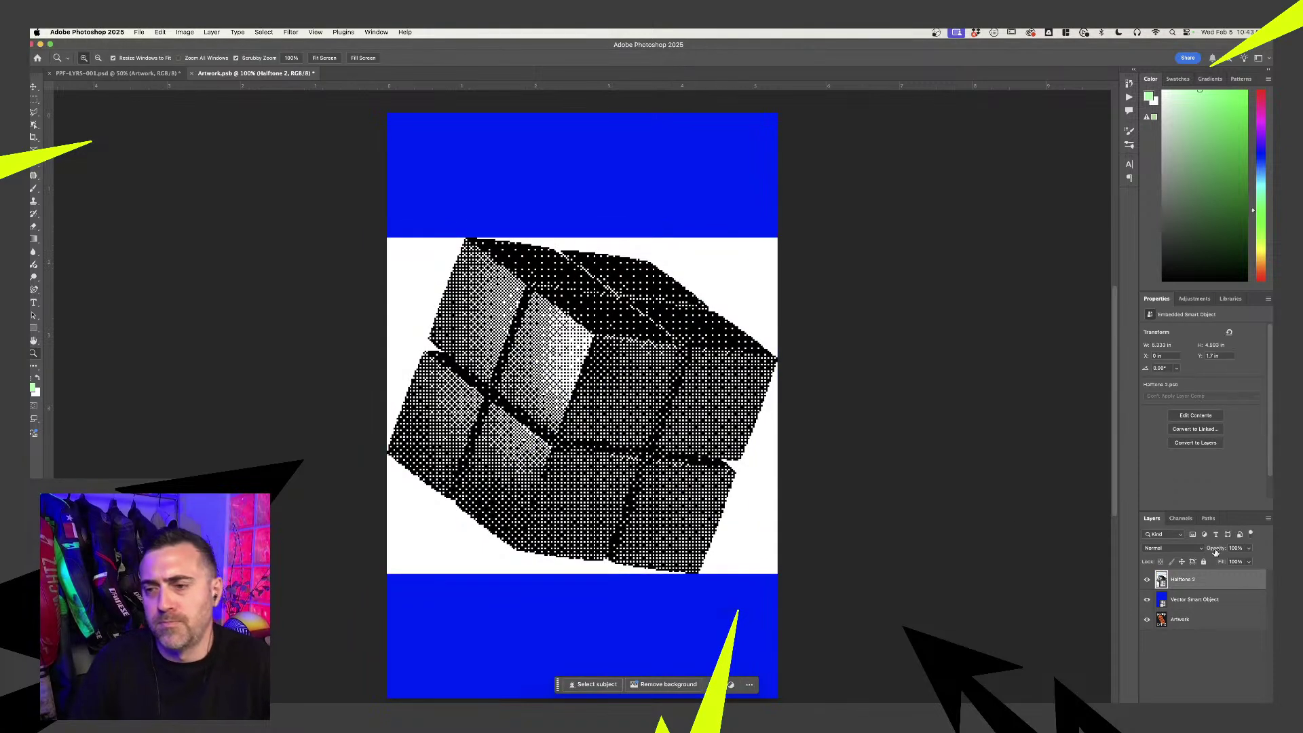
- Set the halftone cube's blend mode to Darken and move it into the poster's lower right corner
{"action": "left_click", "coordinate": [1170, 547]}
{"action": "left_click", "coordinate": [1161, 574]}
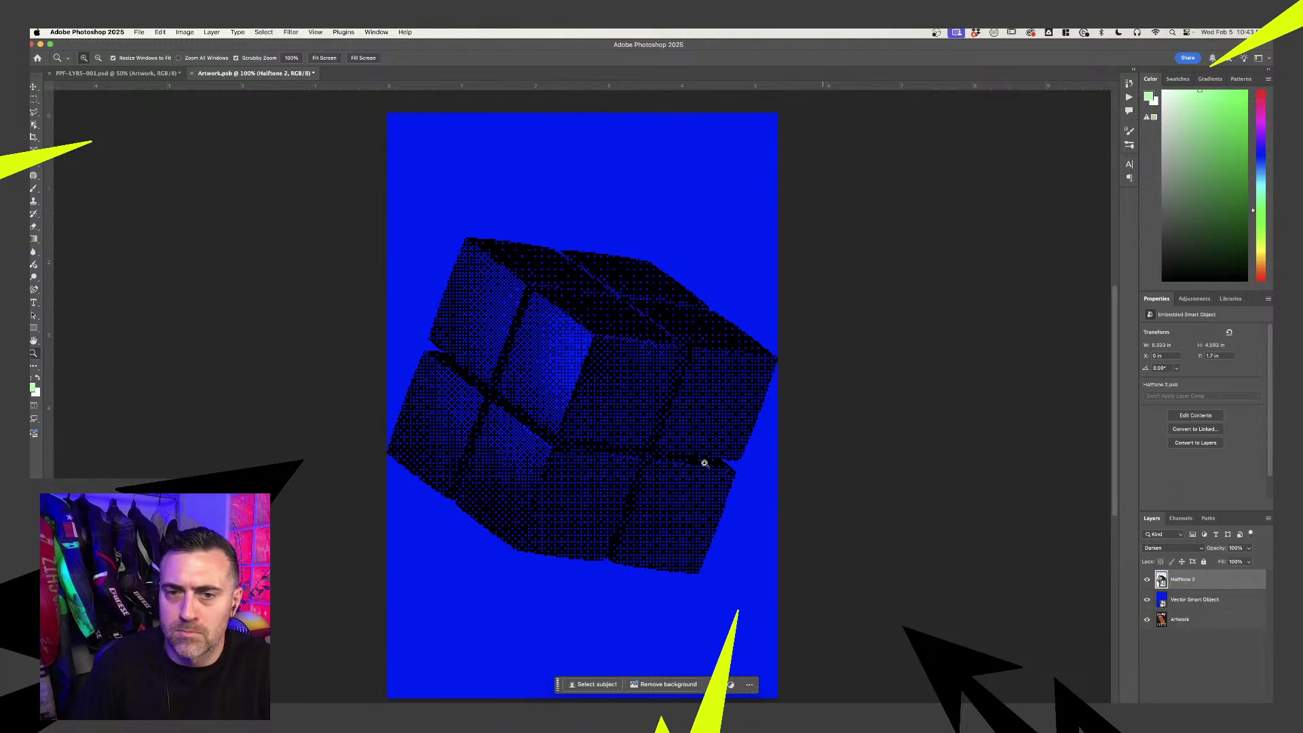
{"action": "key", "text": "v"}
{"action": "left_click_drag", "start_coordinate": [646, 453], "coordinate": [806, 597]}
- Switch to Finder and preview the halftone files in the Shape2, shape 127 and Shape8 folders for a second graphic
{"action": "left_click", "coordinate": [533, 691]}
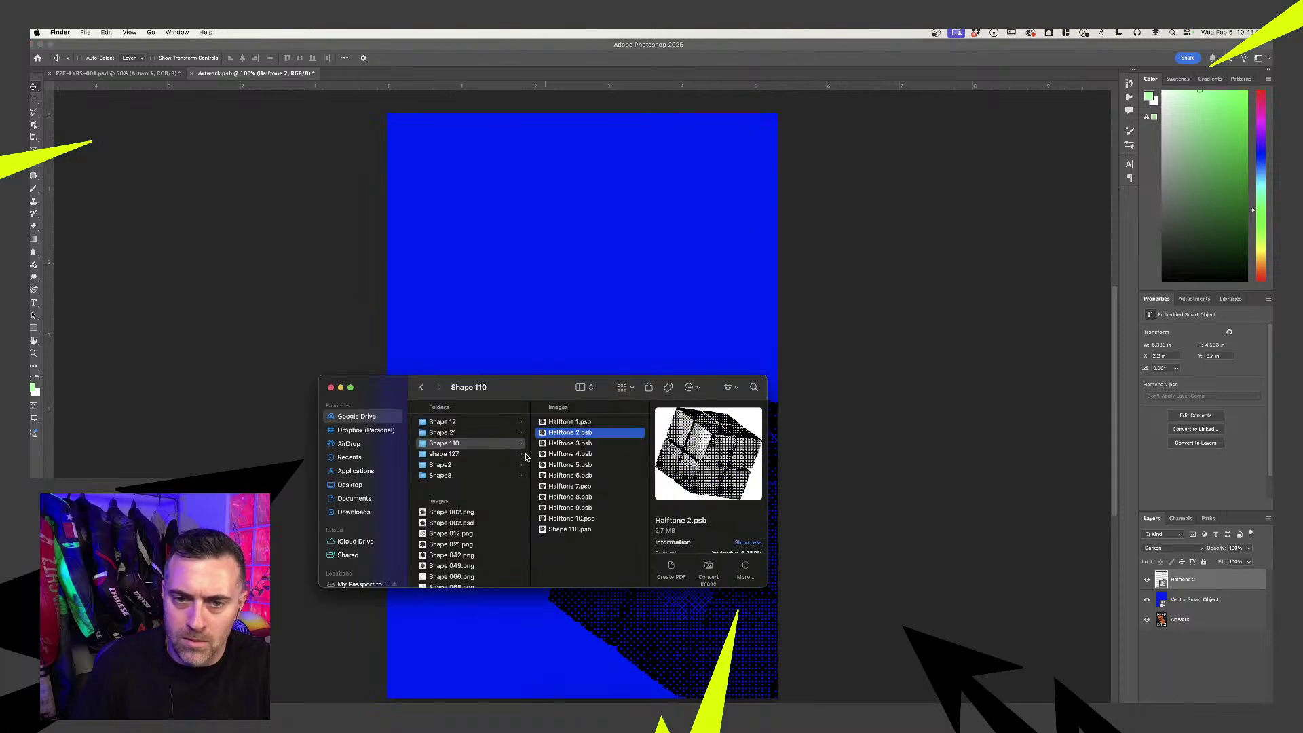
{"action": "left_click", "coordinate": [459, 465]}
{"action": "left_click", "coordinate": [567, 436]}
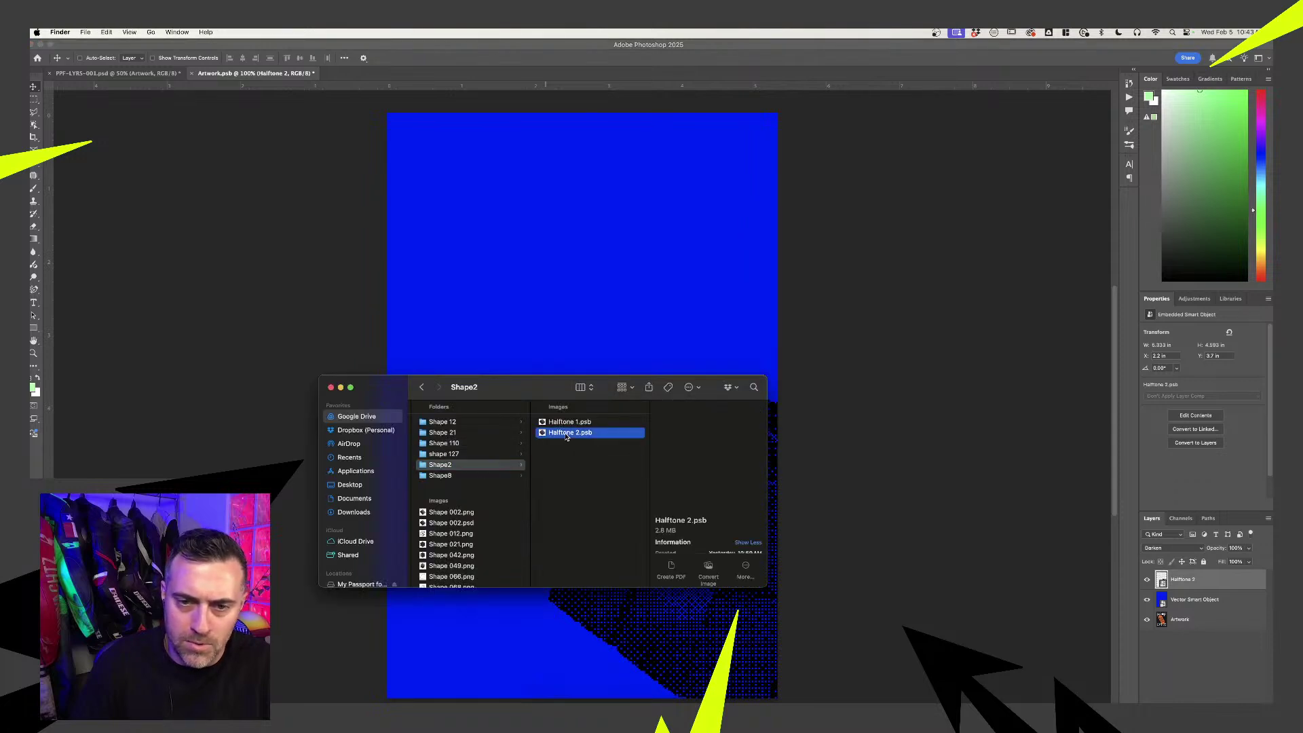
{"action": "left_click", "coordinate": [576, 422]}
{"action": "left_click", "coordinate": [447, 454]}
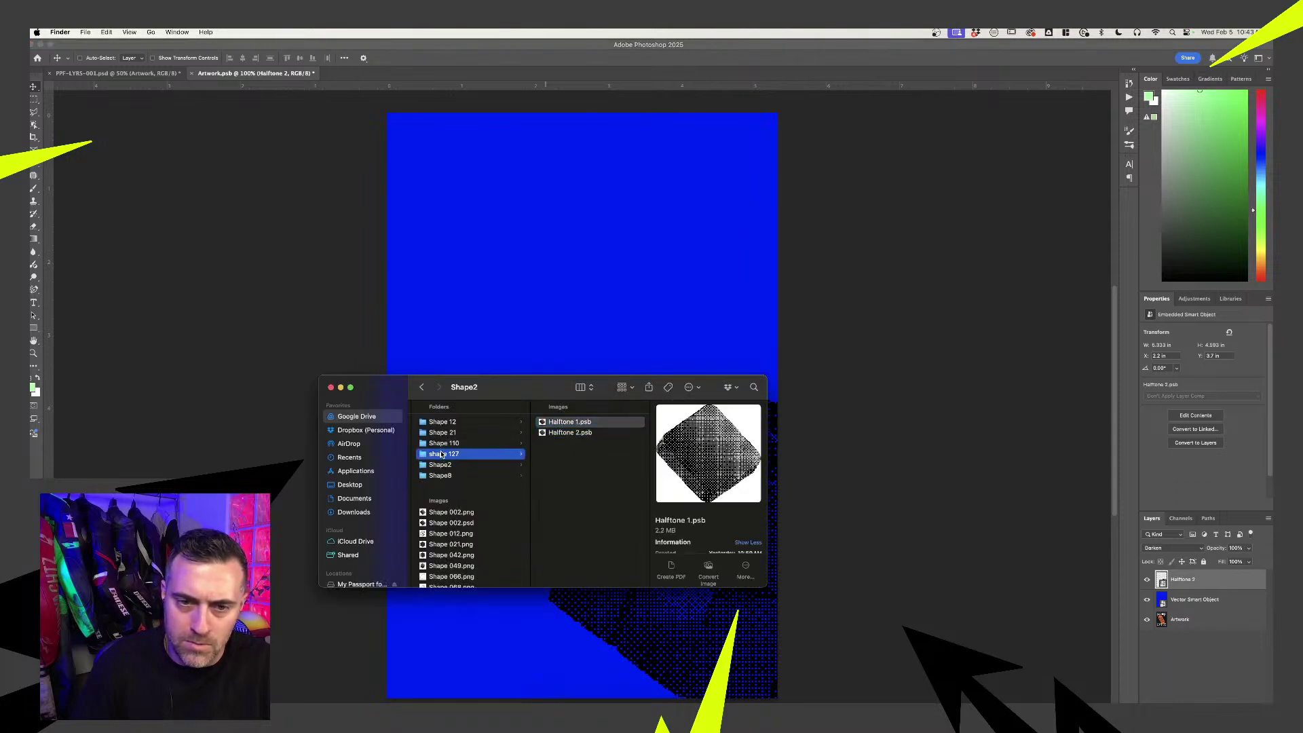
{"action": "left_click", "coordinate": [561, 444]}
{"action": "left_click", "coordinate": [448, 476]}
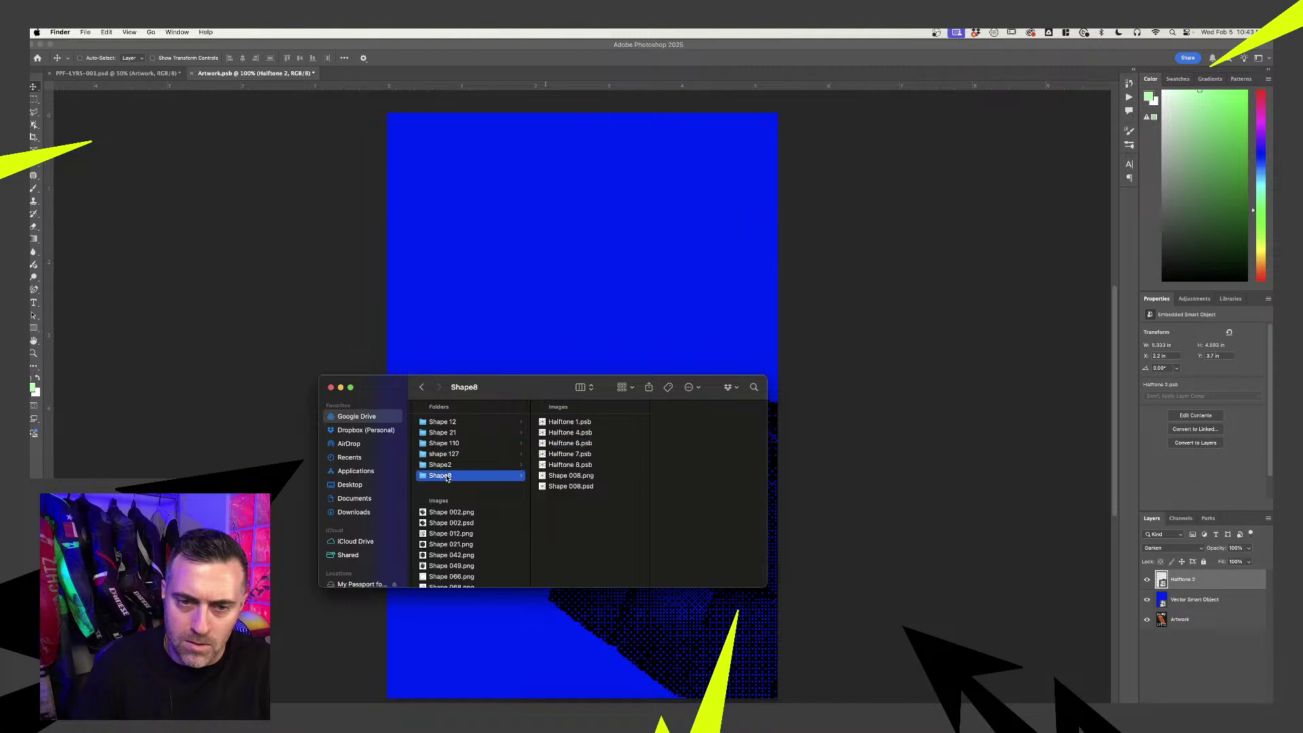
{"action": "left_click", "coordinate": [571, 466]}
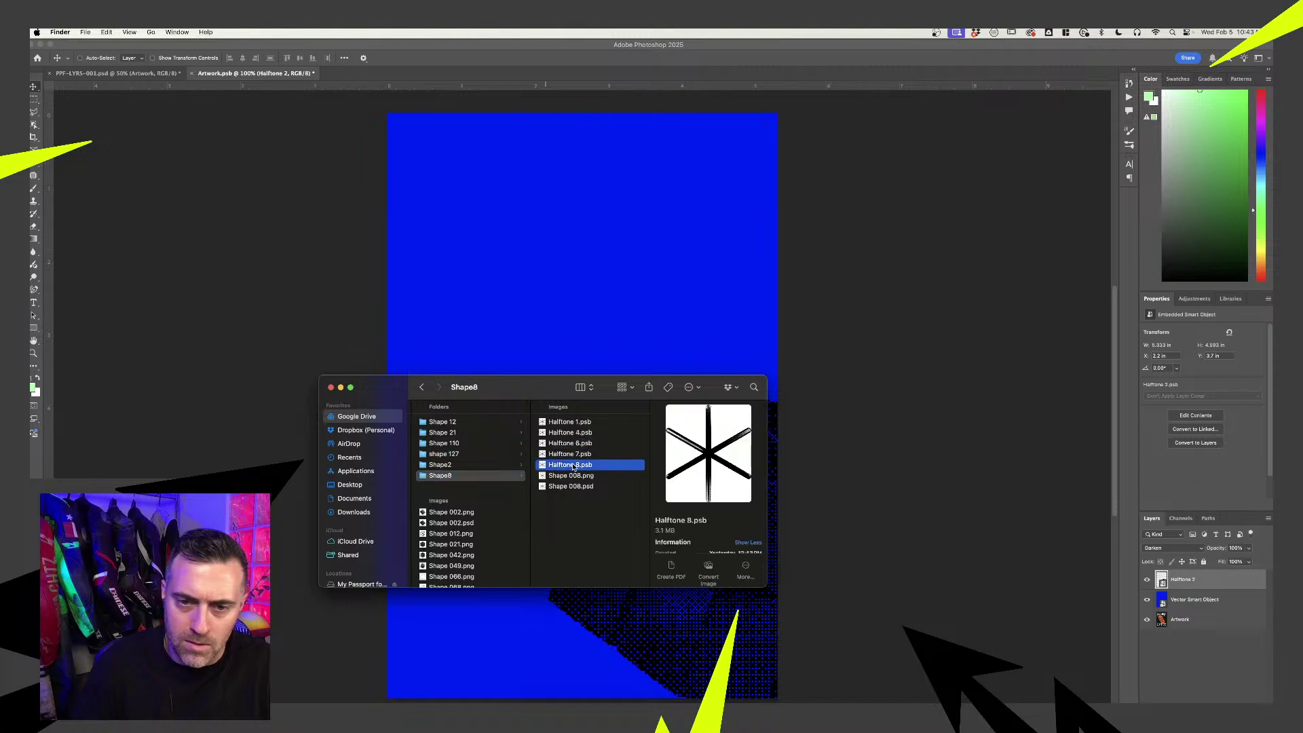
{"action": "left_click", "coordinate": [583, 434]}
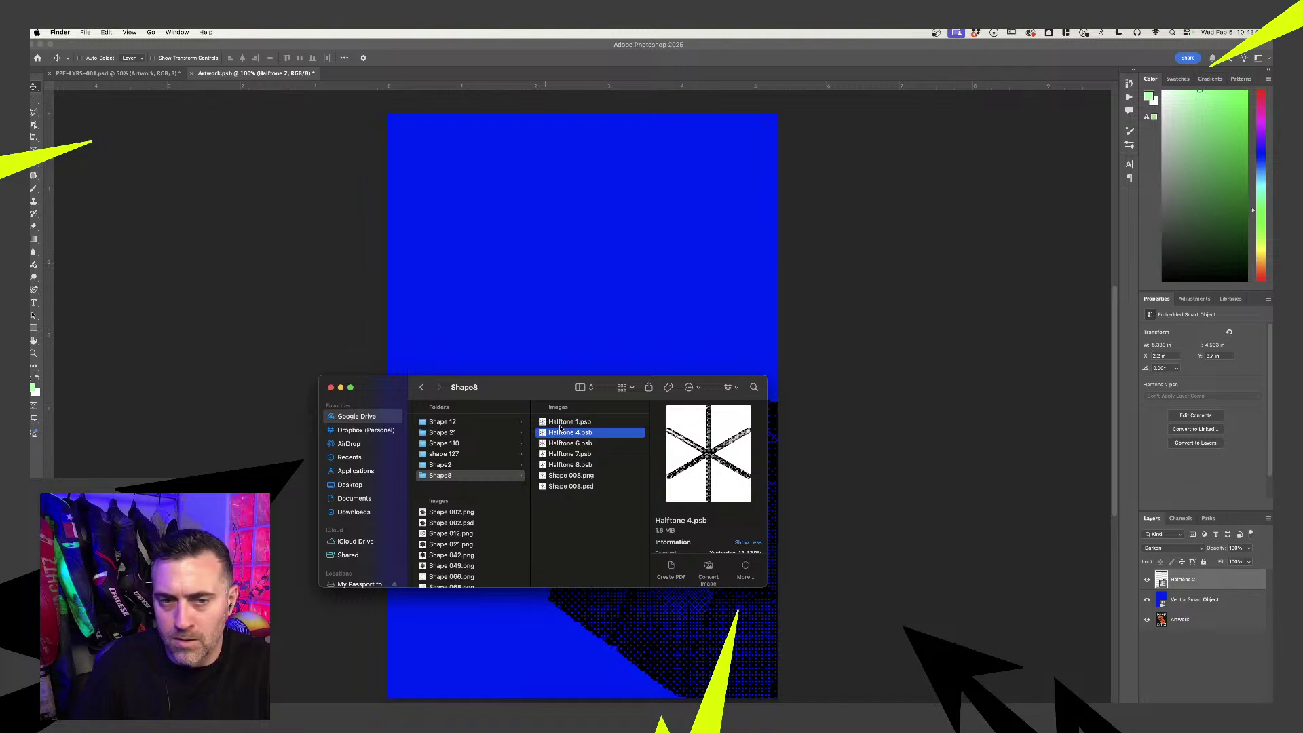
- Try placing Halftone 4.psb from Shape8 on the poster in Darken mode, shifted toward the upper left corner
{"action": "left_click_drag", "start_coordinate": [592, 439], "coordinate": [509, 276]}
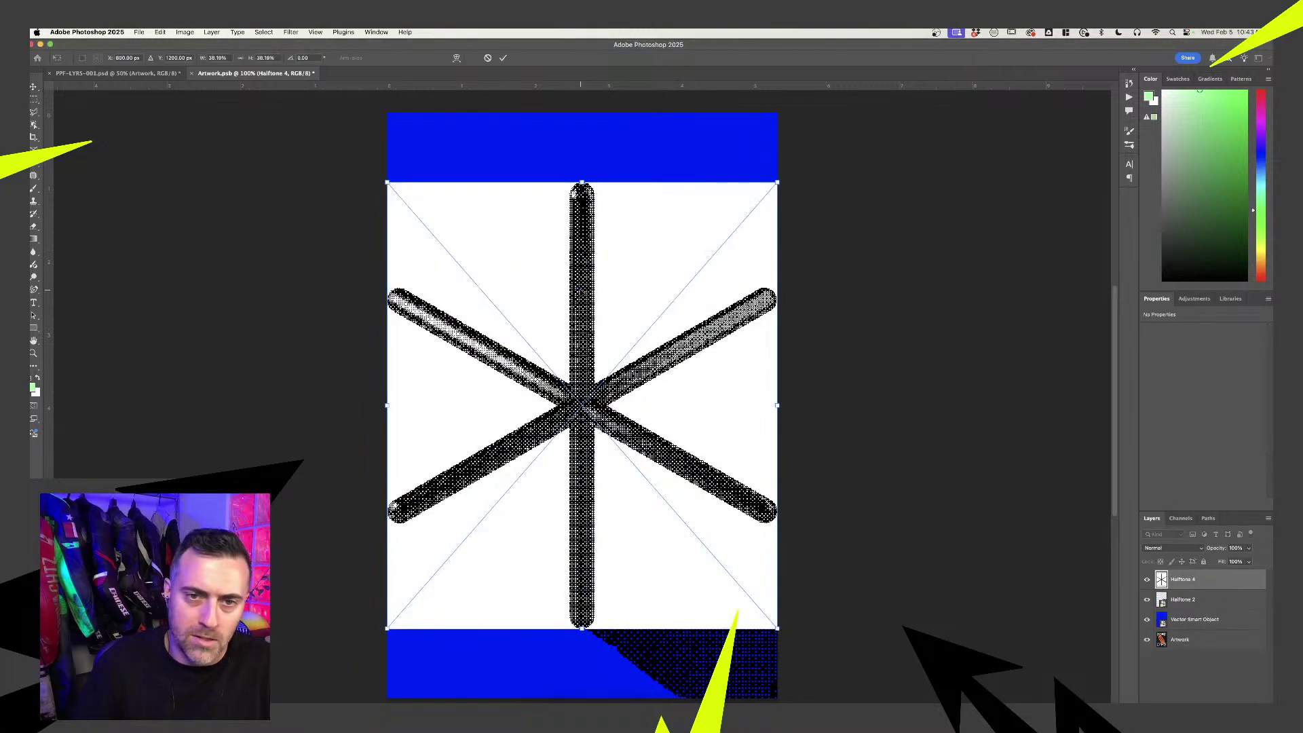
{"action": "left_click", "coordinate": [1158, 547]}
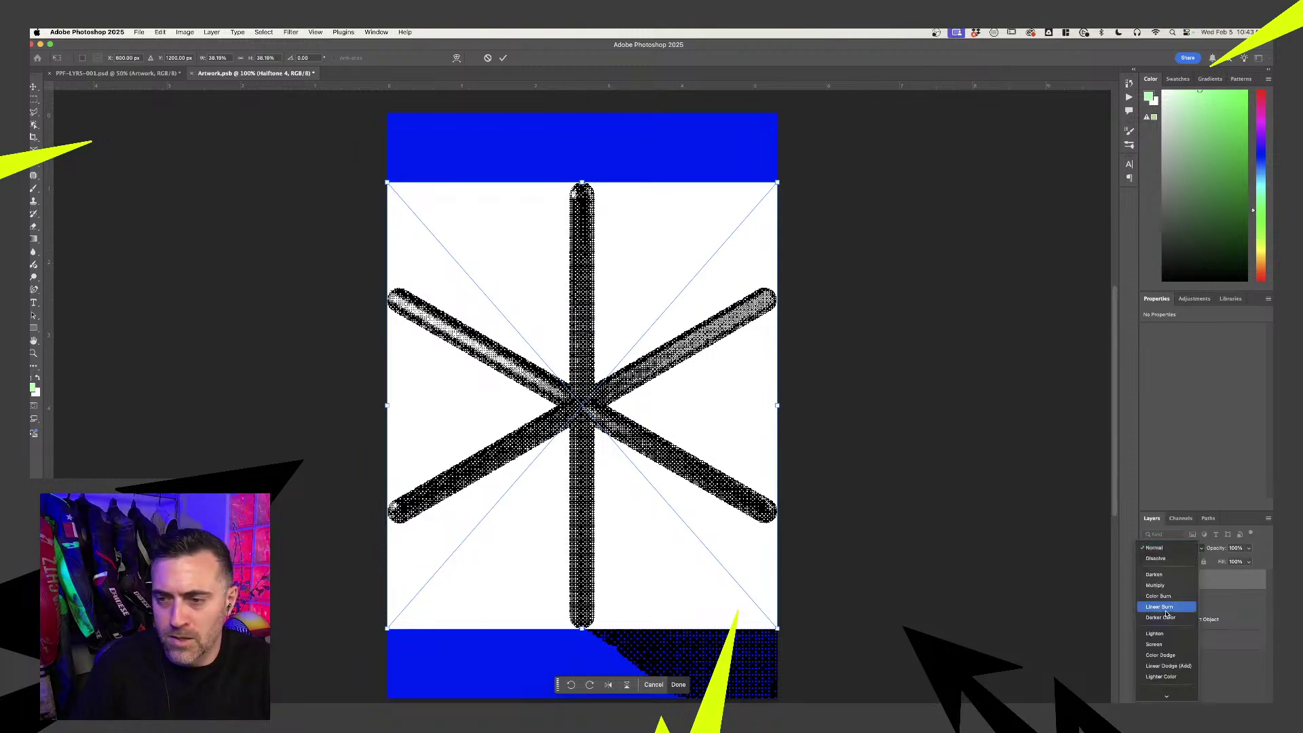
{"action": "left_click", "coordinate": [1157, 580]}
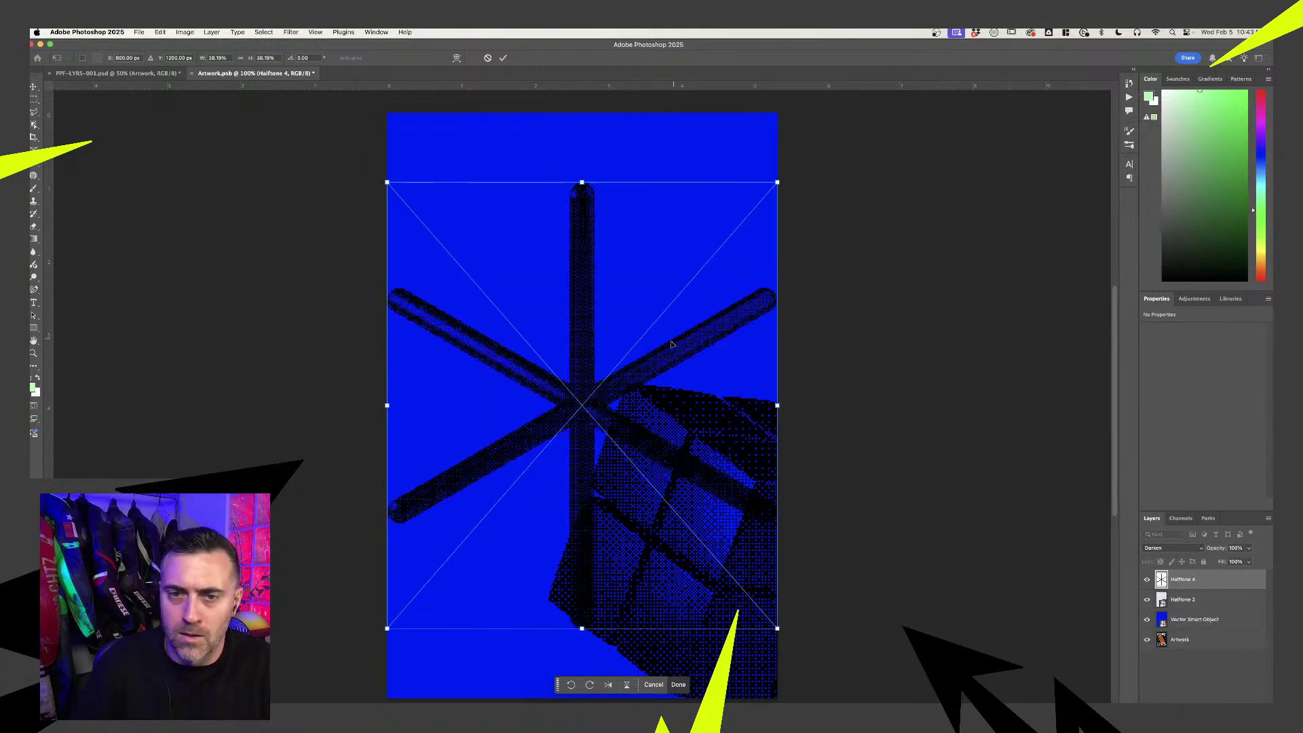
{"action": "left_click_drag", "start_coordinate": [562, 369], "coordinate": [386, 177]}
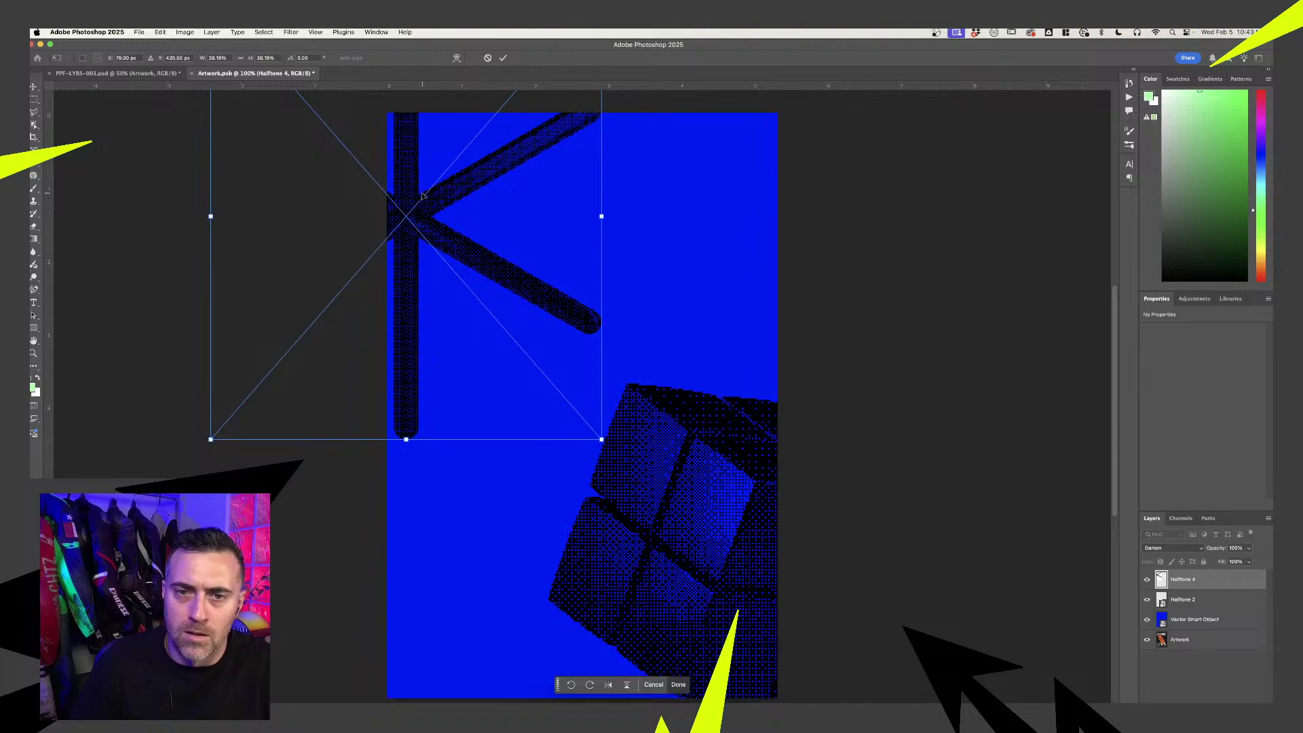
{"action": "scroll", "coordinate": [466, 257], "scroll_direction": "down", "scroll_amount": 3}
{"action": "left_click_drag", "start_coordinate": [615, 429], "coordinate": [792, 633]}
{"action": "left_click_drag", "start_coordinate": [547, 373], "coordinate": [477, 265]}
{"action": "key", "text": "Escape"}
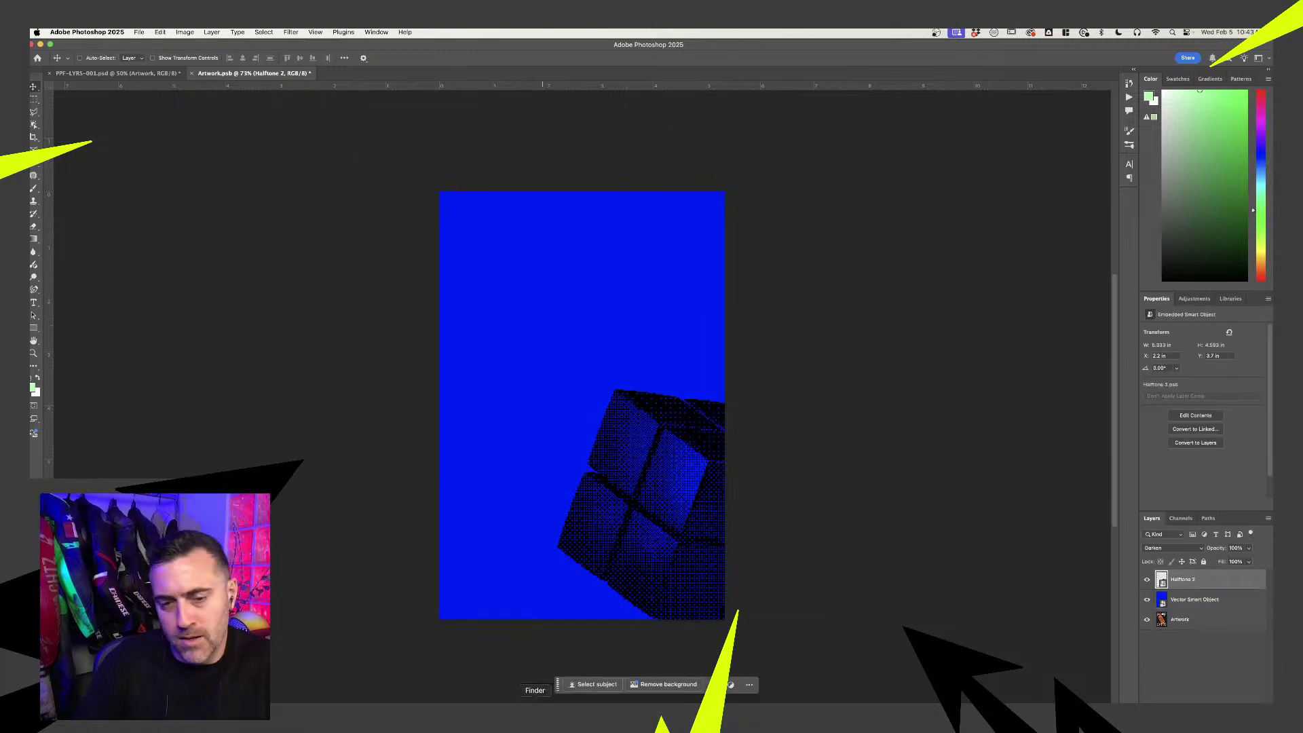
- Switch to Finder, look through the shape 127, Shape 21 and Shape 12 folders, and place Shape 12's Halftone 2.psb wireframe cube on the poster
{"action": "key", "text": "super+Tab"}
{"action": "left_click", "coordinate": [468, 454]}
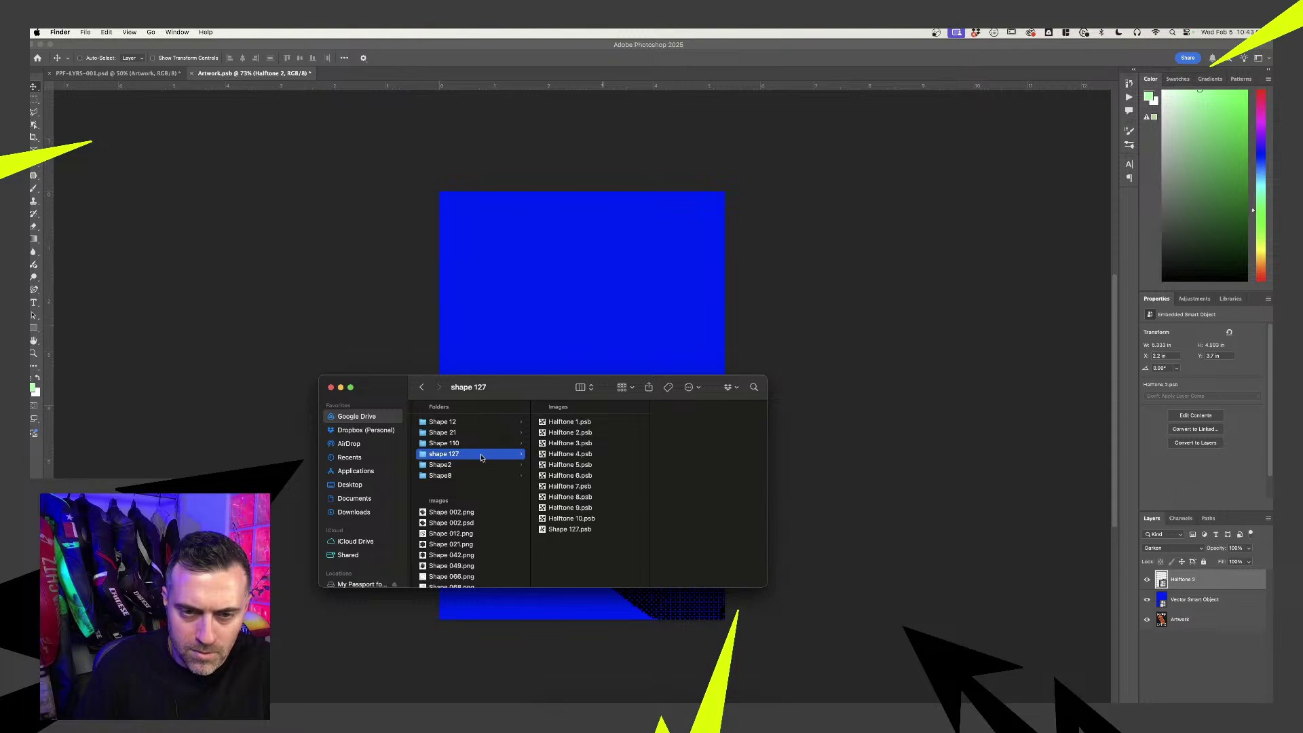
{"action": "left_click", "coordinate": [464, 434]}
{"action": "left_click", "coordinate": [567, 432]}
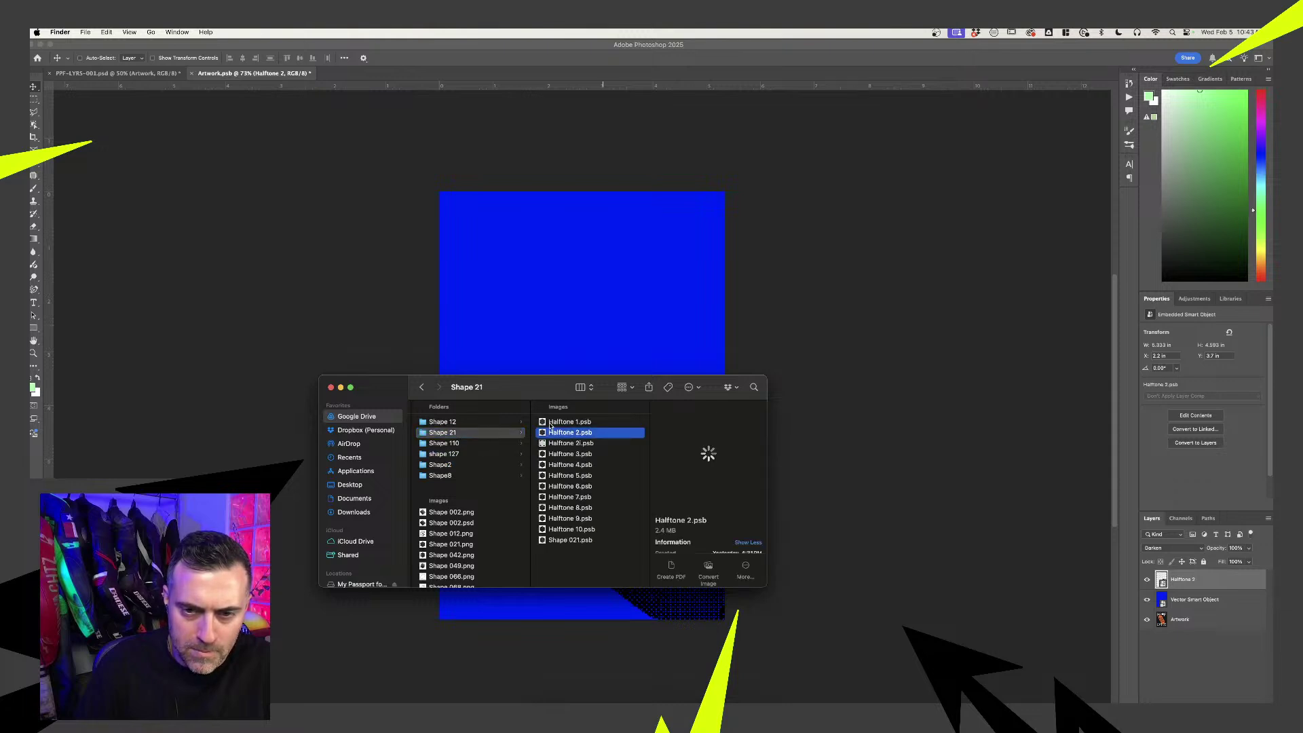
{"action": "left_click", "coordinate": [507, 422]}
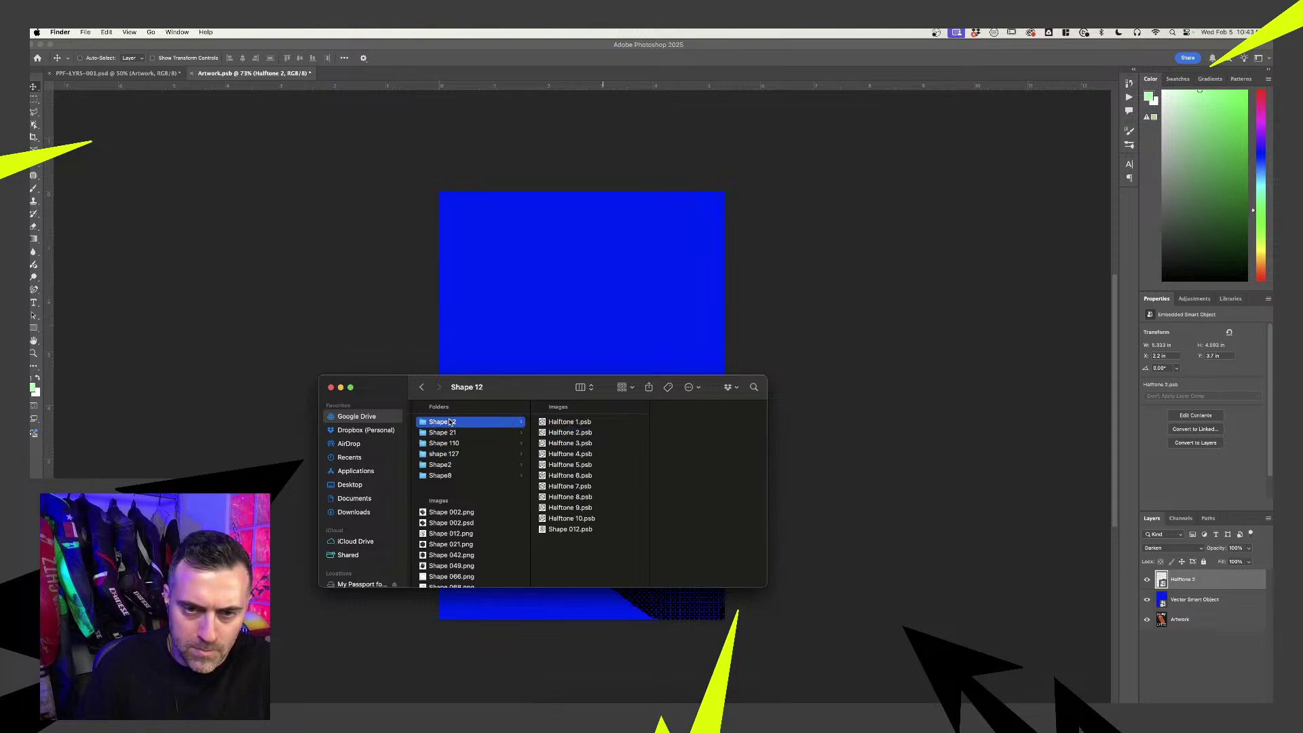
{"action": "left_click", "coordinate": [564, 433]}
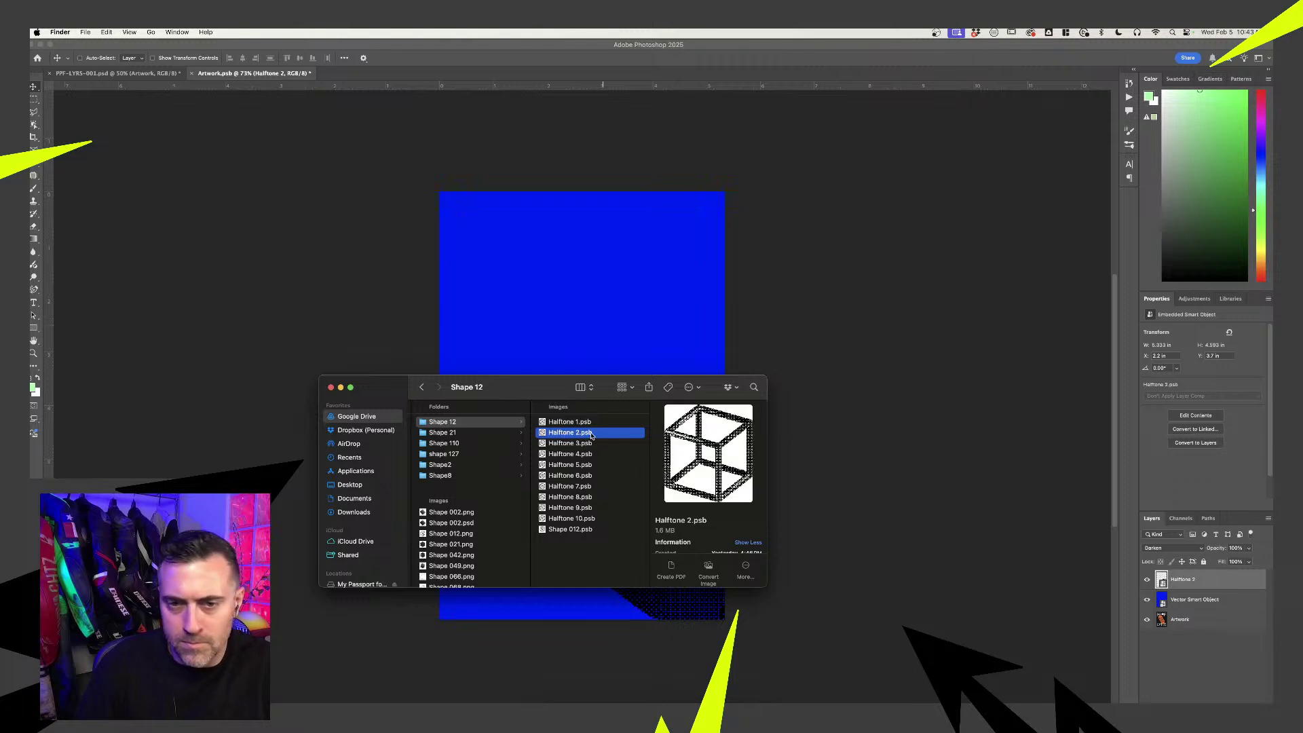
{"action": "left_click_drag", "start_coordinate": [531, 247], "coordinate": [533, 247]}
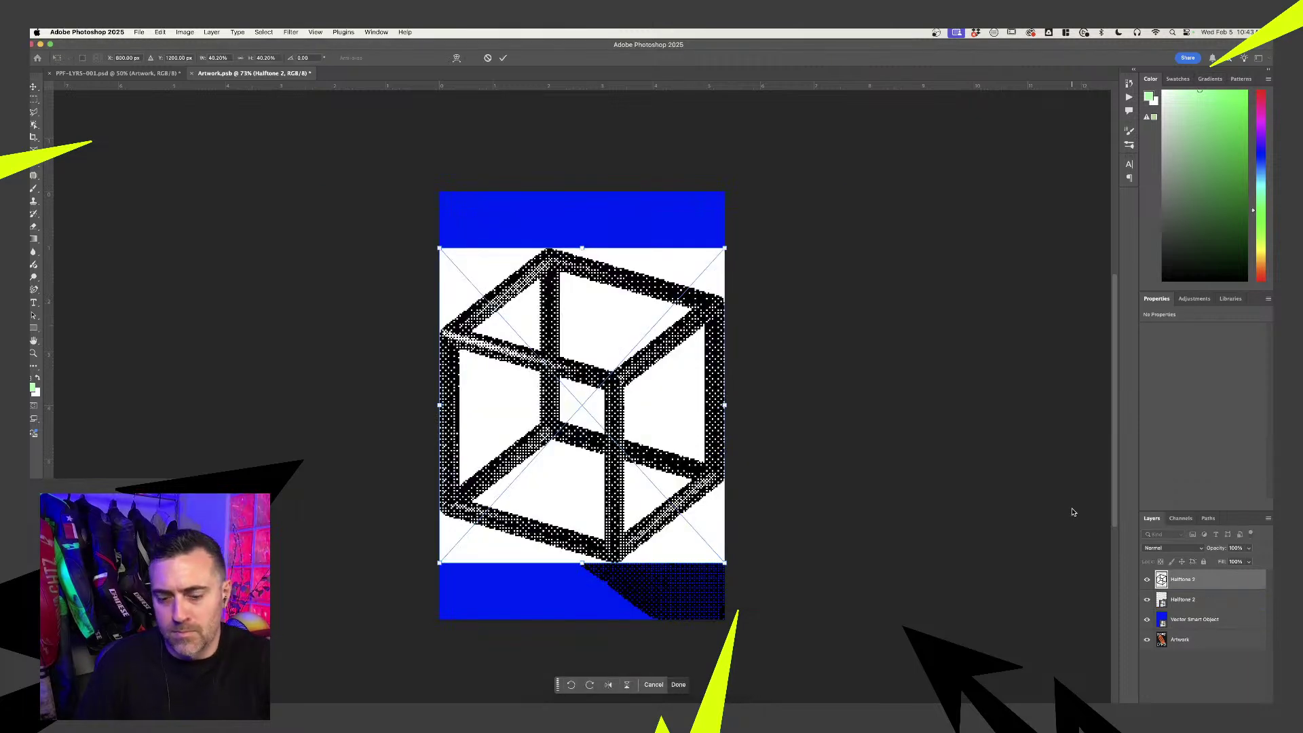
{"action": "key", "text": "Return"}
- Set the wireframe cube's blend mode to Darken and move it down over the solid cube at the poster's lower right
{"action": "left_click", "coordinate": [1175, 552]}
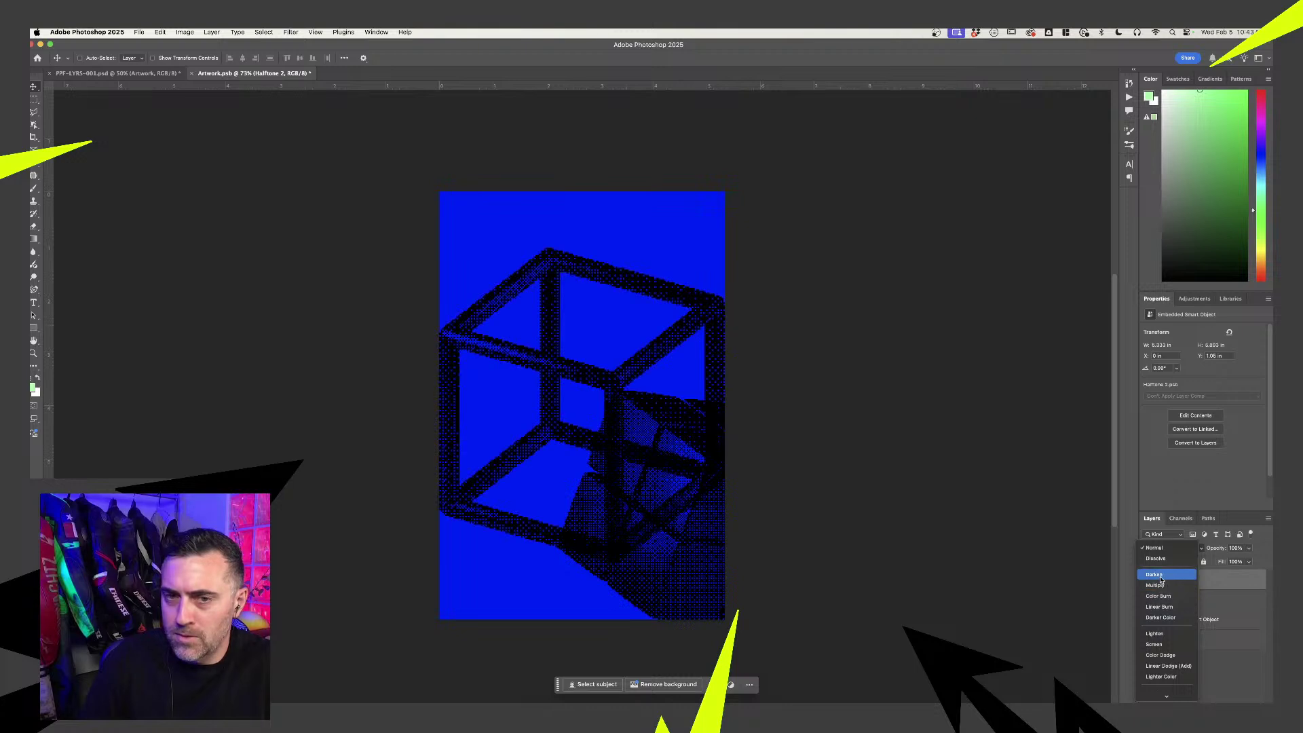
{"action": "left_click", "coordinate": [1162, 571]}
{"action": "left_click_drag", "start_coordinate": [614, 391], "coordinate": [686, 518]}
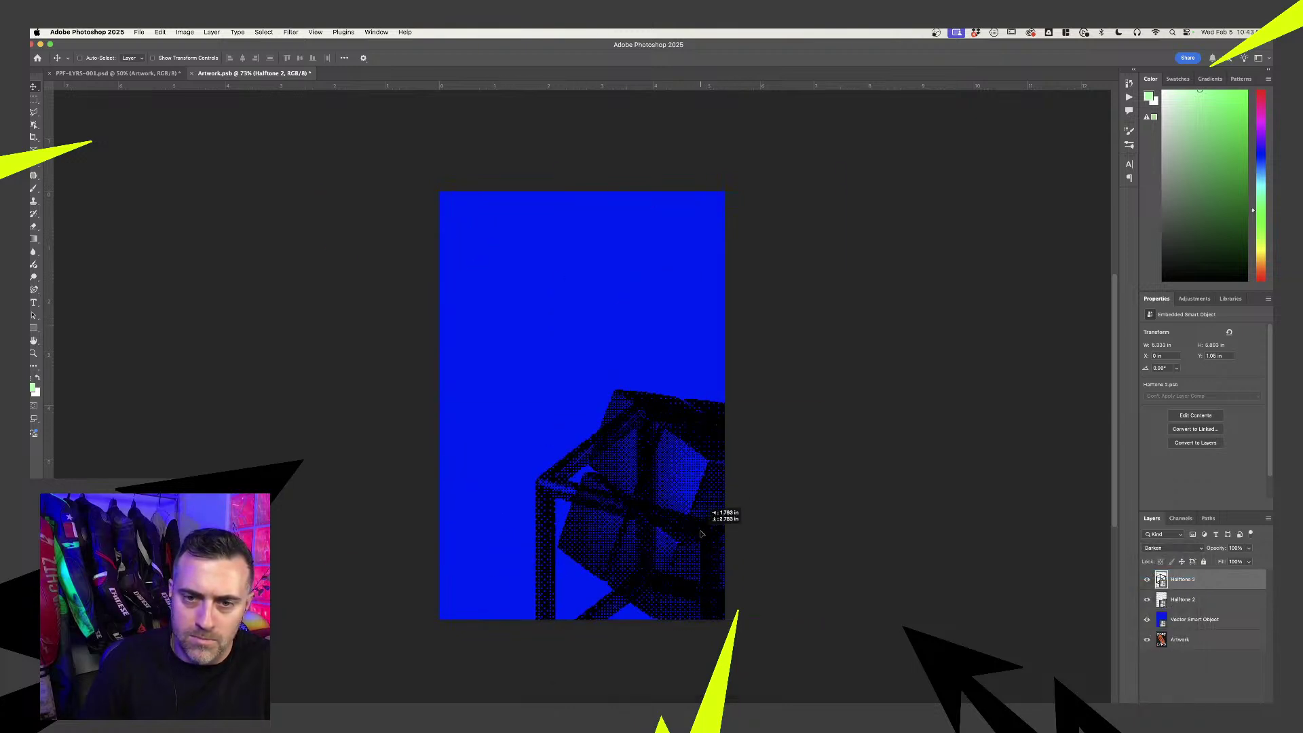
- Hide the solid halftone cube layer beneath the wireframe cube
{"action": "left_click", "coordinate": [1208, 637]}
{"action": "left_click", "coordinate": [1194, 579]}
{"action": "left_click", "coordinate": [1194, 599]}
{"action": "left_click", "coordinate": [1147, 599]}
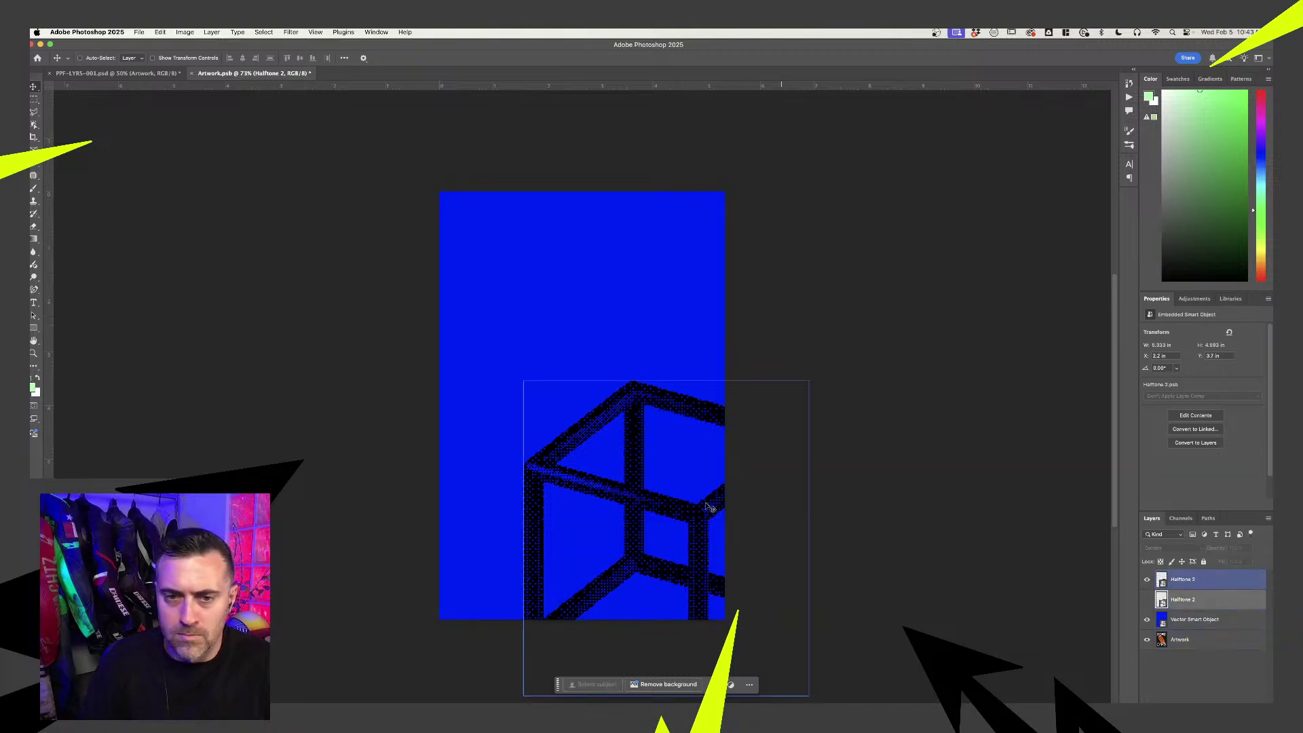
- Scale the wireframe halftone cube to about 50% and reposition it so it runs off the poster's lower right corner
{"action": "mouse_move", "coordinate": [645, 426]}
{"action": "left_mouse_down"}
{"action": "mouse_move", "coordinate": [644, 463]}
{"action": "mouse_move", "coordinate": [647, 439]}
{"action": "left_mouse_up"}
{"action": "left_click", "coordinate": [1194, 579]}
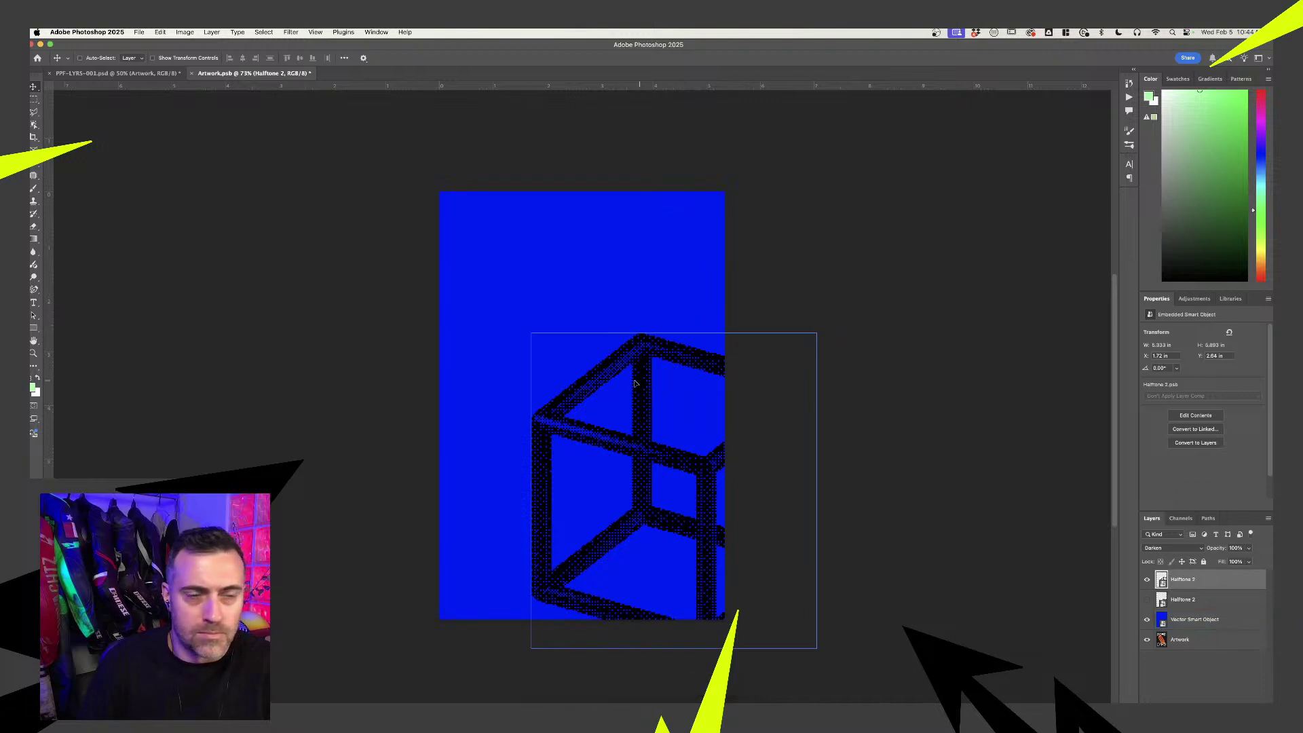
{"action": "left_click_drag", "start_coordinate": [643, 392], "coordinate": [599, 388]}
{"action": "key", "text": "ctrl+t"}
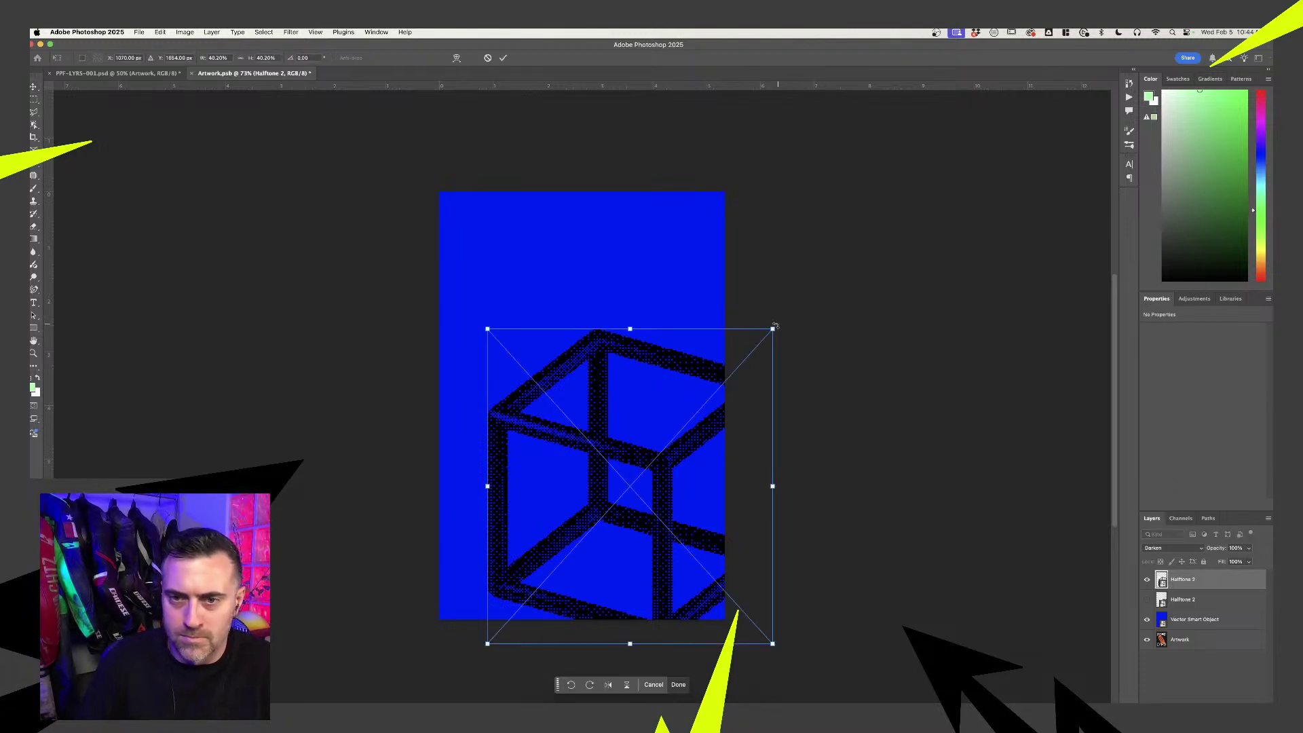
{"action": "left_click_drag", "start_coordinate": [772, 329], "coordinate": [874, 279]}
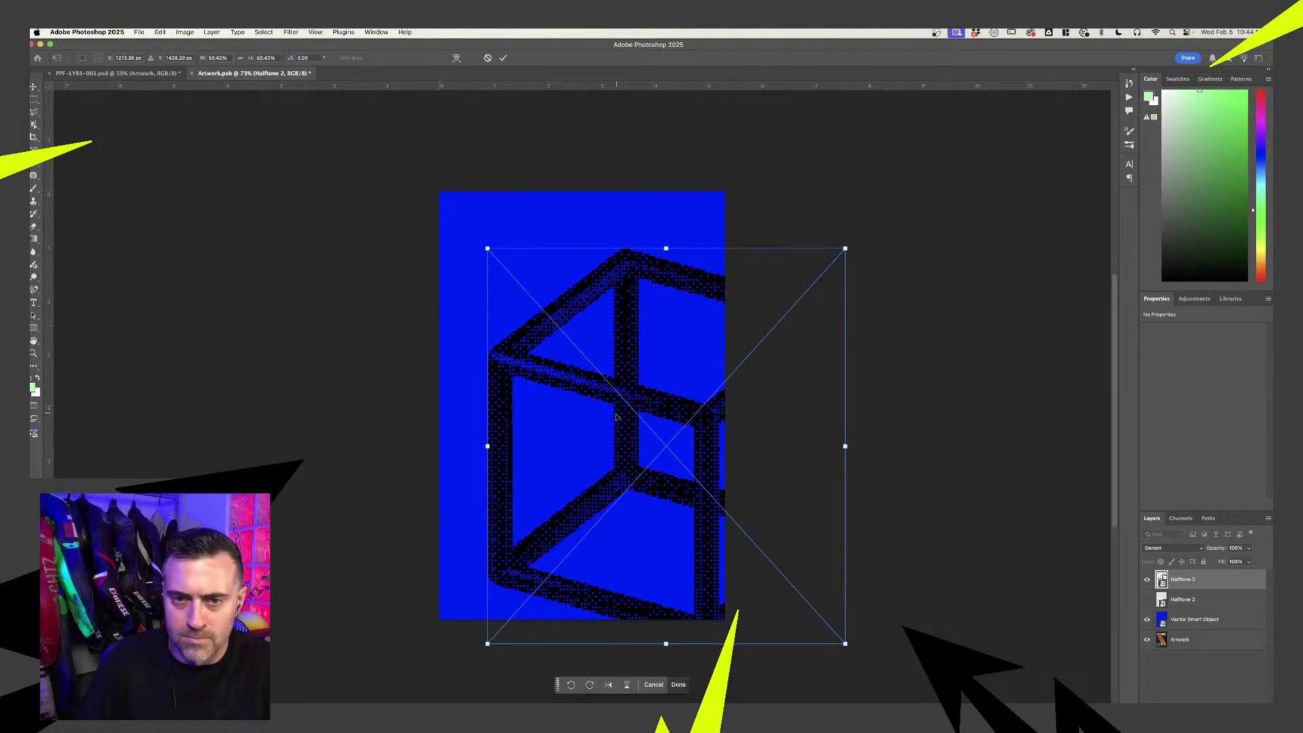
{"action": "left_click_drag", "start_coordinate": [664, 411], "coordinate": [693, 467]}
{"action": "key", "text": "Return"}
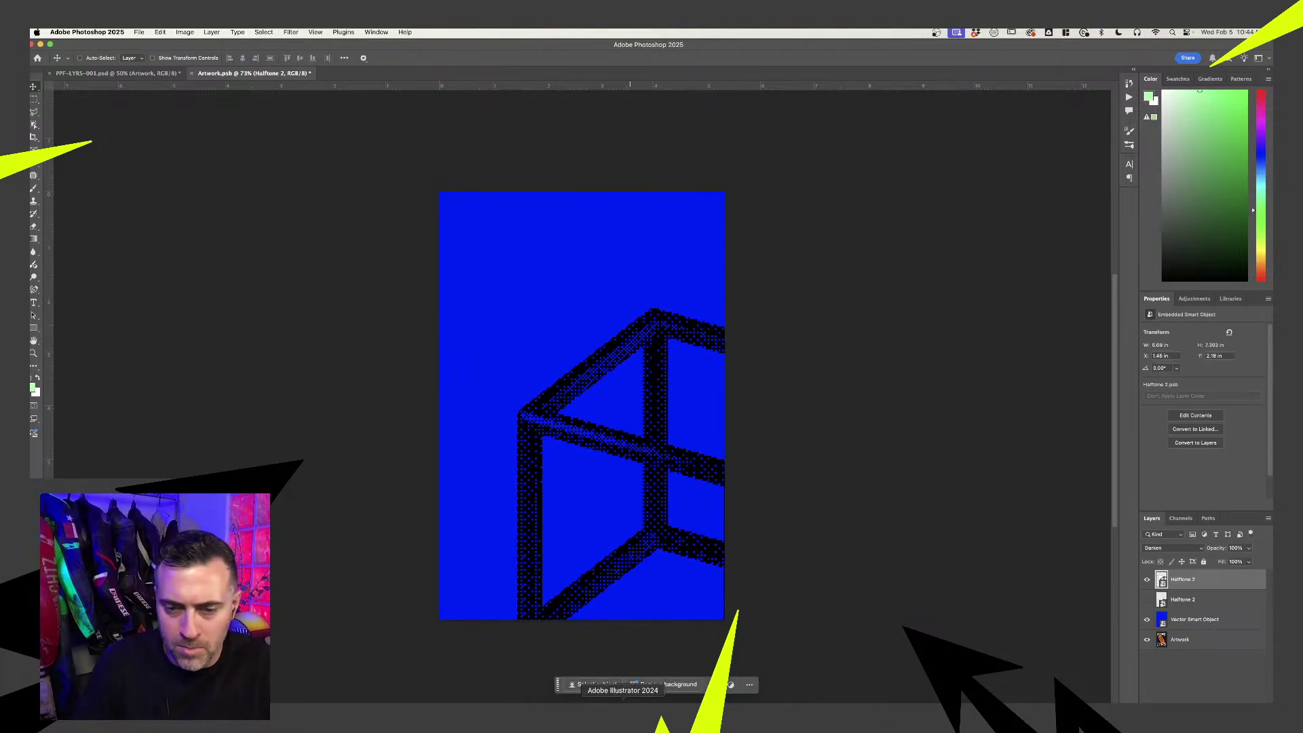
- Switch to Illustrator and look through the headline texts beneath the Loues logo variations for poster copy
{"action": "key", "text": "super+Tab"}
{"action": "scroll", "coordinate": [968, 463], "scroll_direction": "down", "scroll_amount": 5}
{"action": "scroll", "coordinate": [968, 464], "scroll_direction": "right", "scroll_amount": 15}
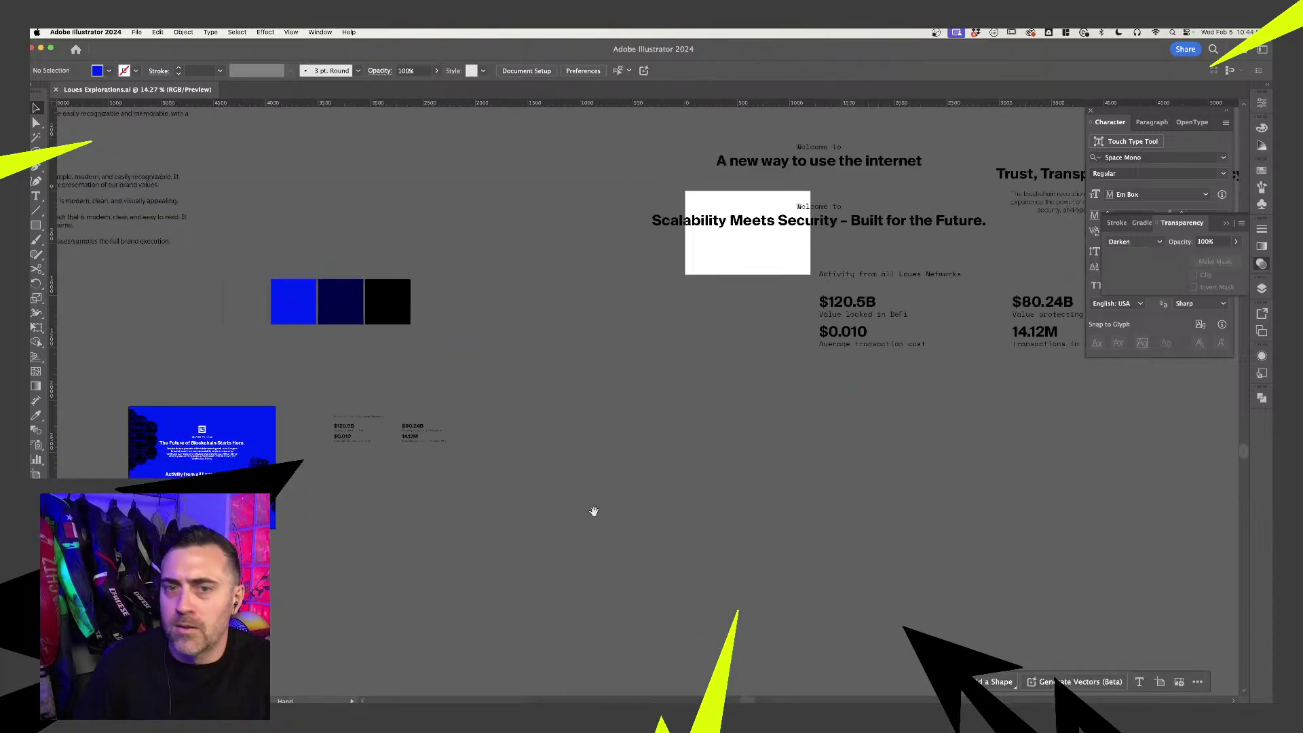
{"action": "scroll", "coordinate": [638, 401], "scroll_direction": "right", "scroll_amount": 2}
{"action": "scroll", "coordinate": [638, 400], "scroll_direction": "up", "scroll_amount": 2}
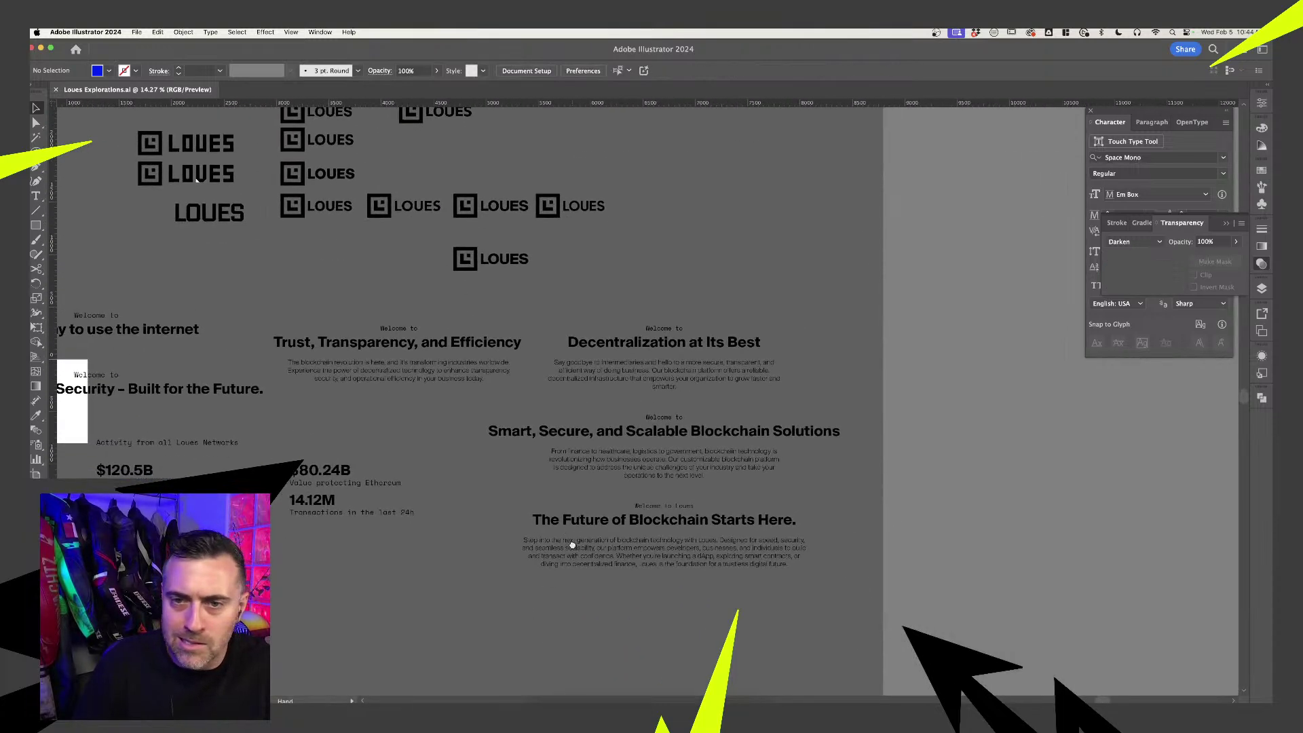
{"action": "scroll", "coordinate": [637, 401], "scroll_direction": "left", "scroll_amount": 4}
{"action": "scroll", "coordinate": [638, 400], "scroll_direction": "down", "scroll_amount": 1}
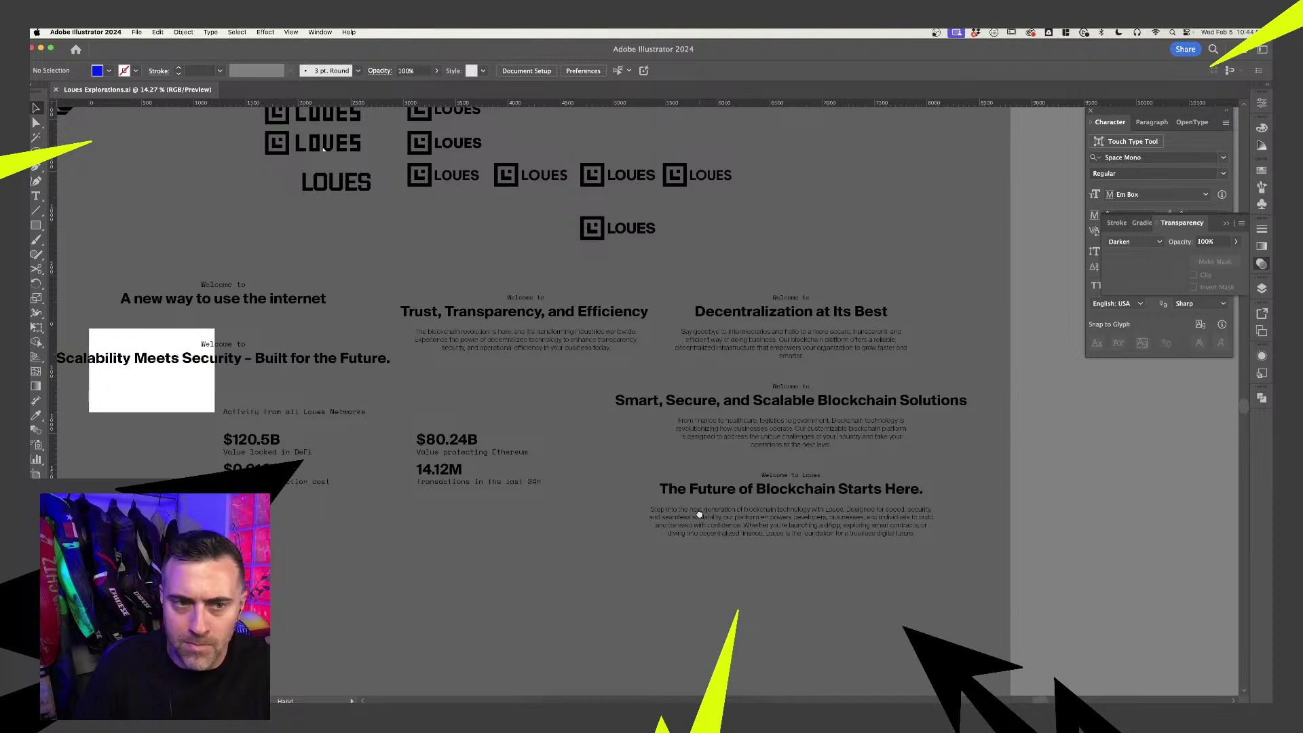
{"action": "scroll", "coordinate": [637, 401], "scroll_direction": "left", "scroll_amount": 3}
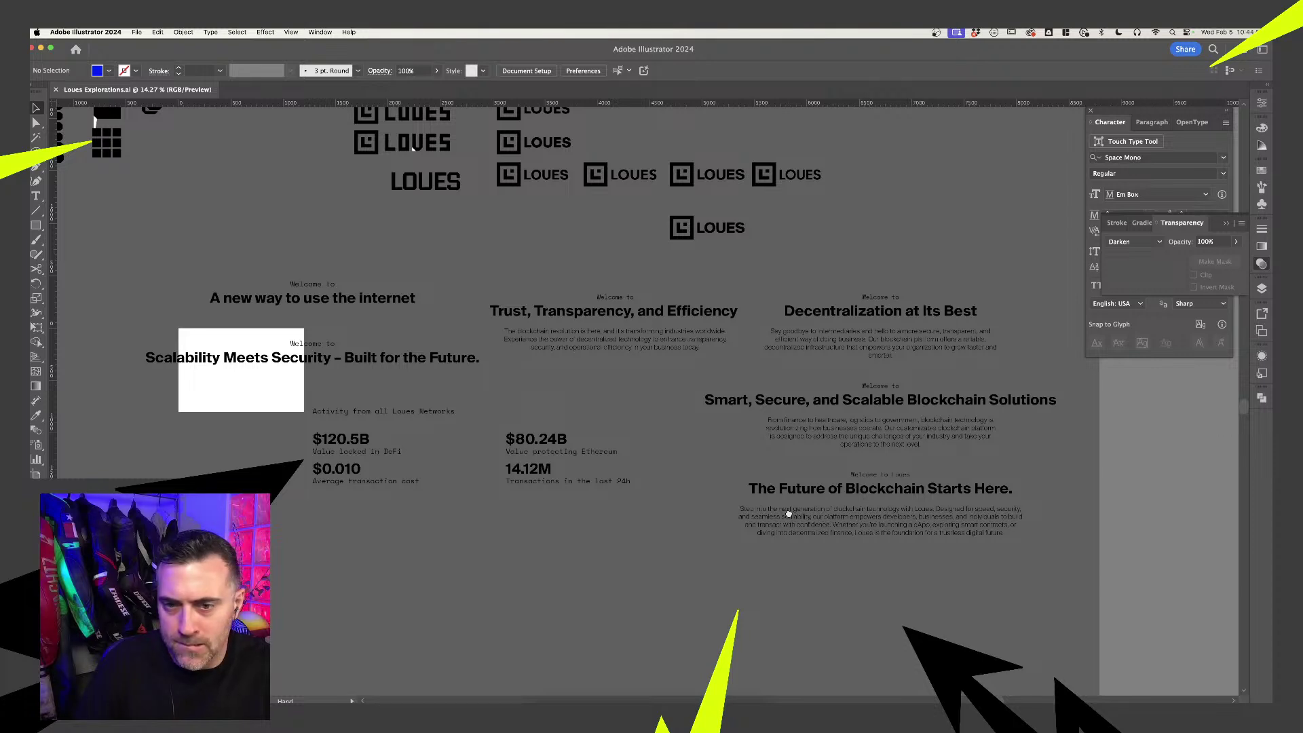
{"action": "scroll", "coordinate": [412, 148], "scroll_direction": "right", "scroll_amount": 3}
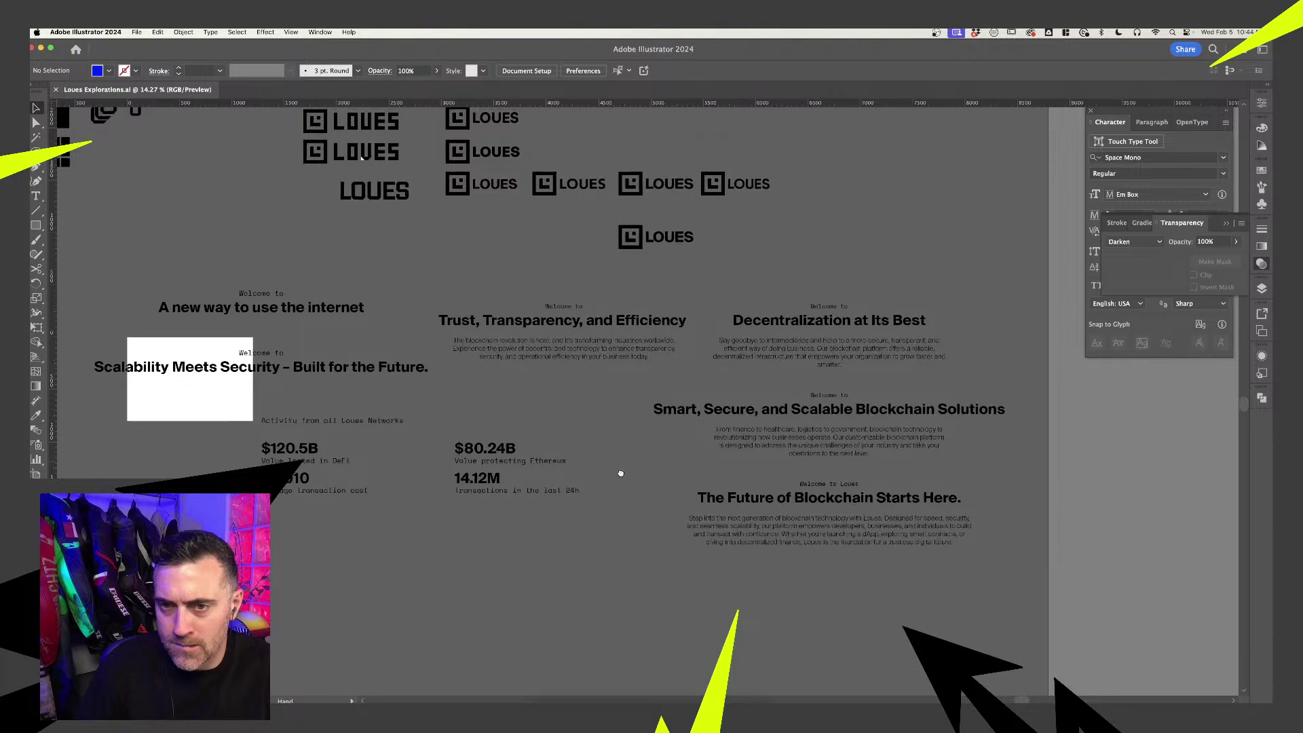
{"action": "scroll", "coordinate": [625, 487], "scroll_direction": "up", "scroll_amount": 2}
{"action": "left_click_drag", "start_coordinate": [625, 487], "coordinate": [715, 489]}
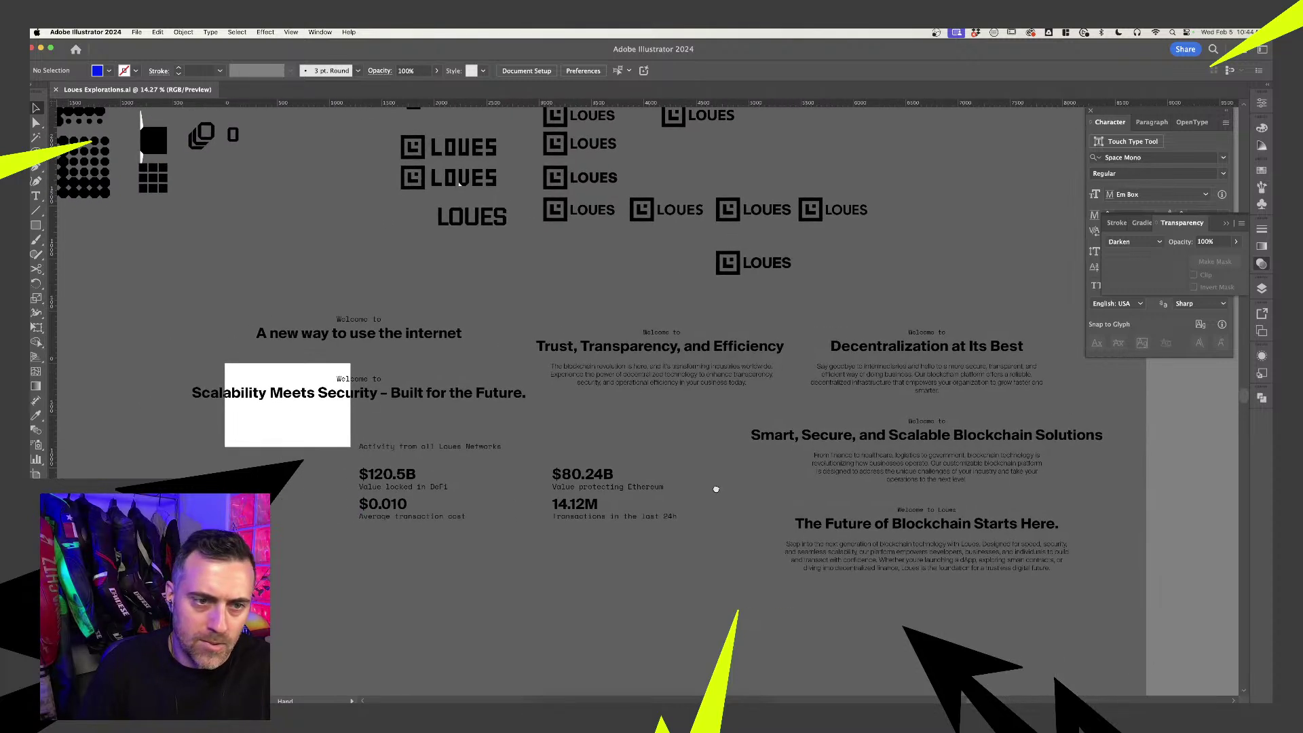
- Copy the text of the headline "Scalability Meets Security – Built for the Future." and deselect it
{"action": "left_click", "coordinate": [410, 400]}
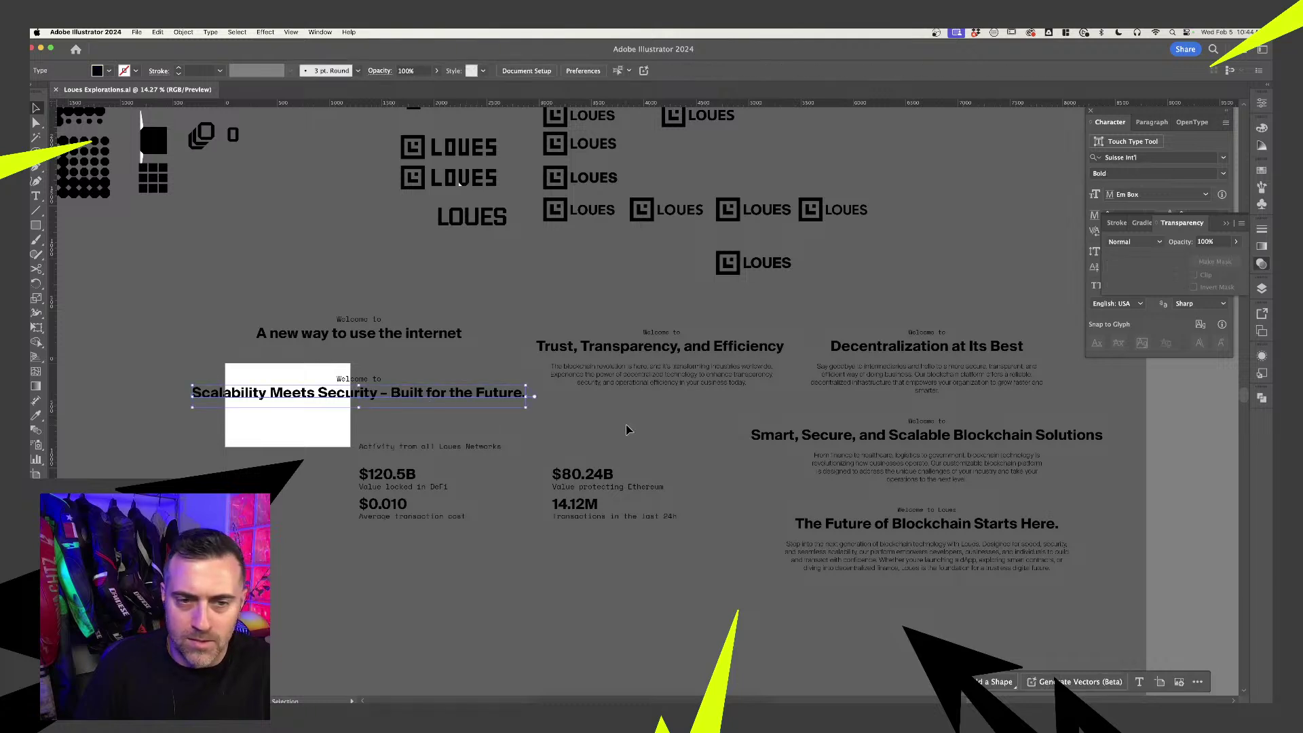
{"action": "double_click", "coordinate": [405, 393]}
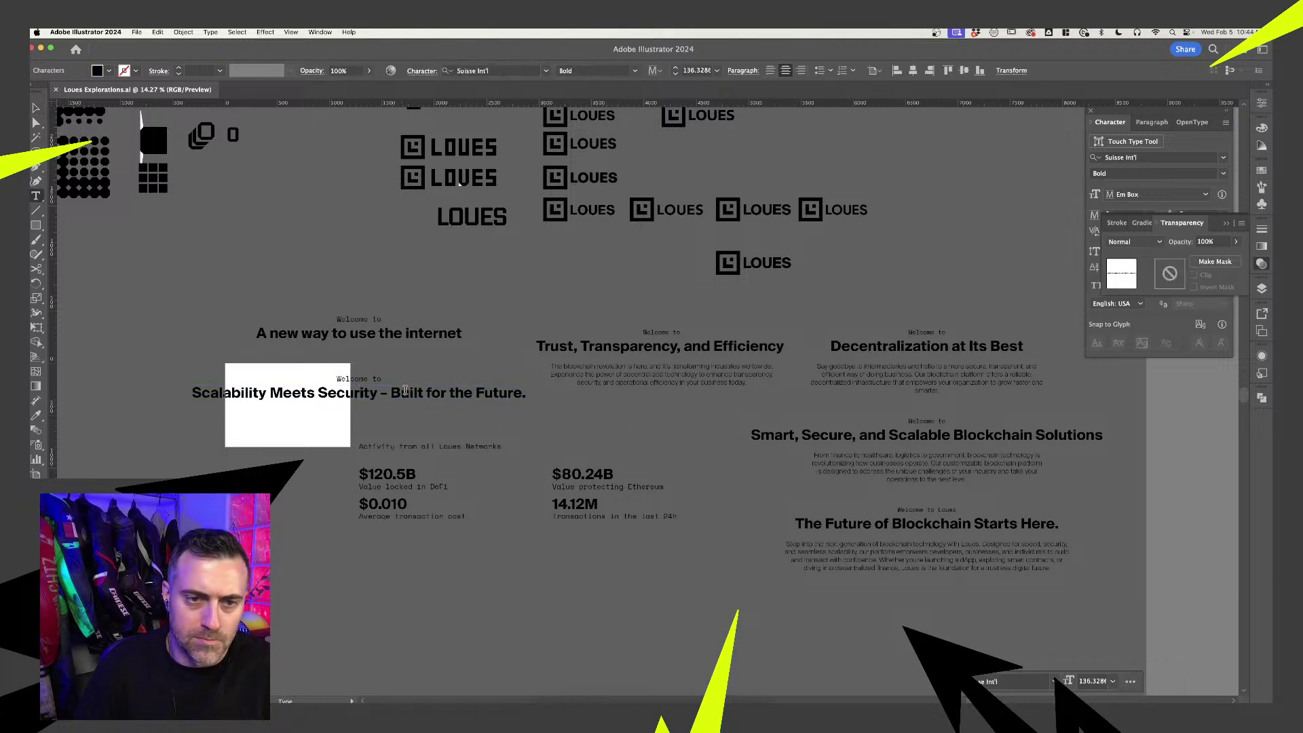
{"action": "key", "text": "super+a"}
{"action": "key", "text": "Escape"}
{"action": "left_click", "coordinate": [545, 603]}
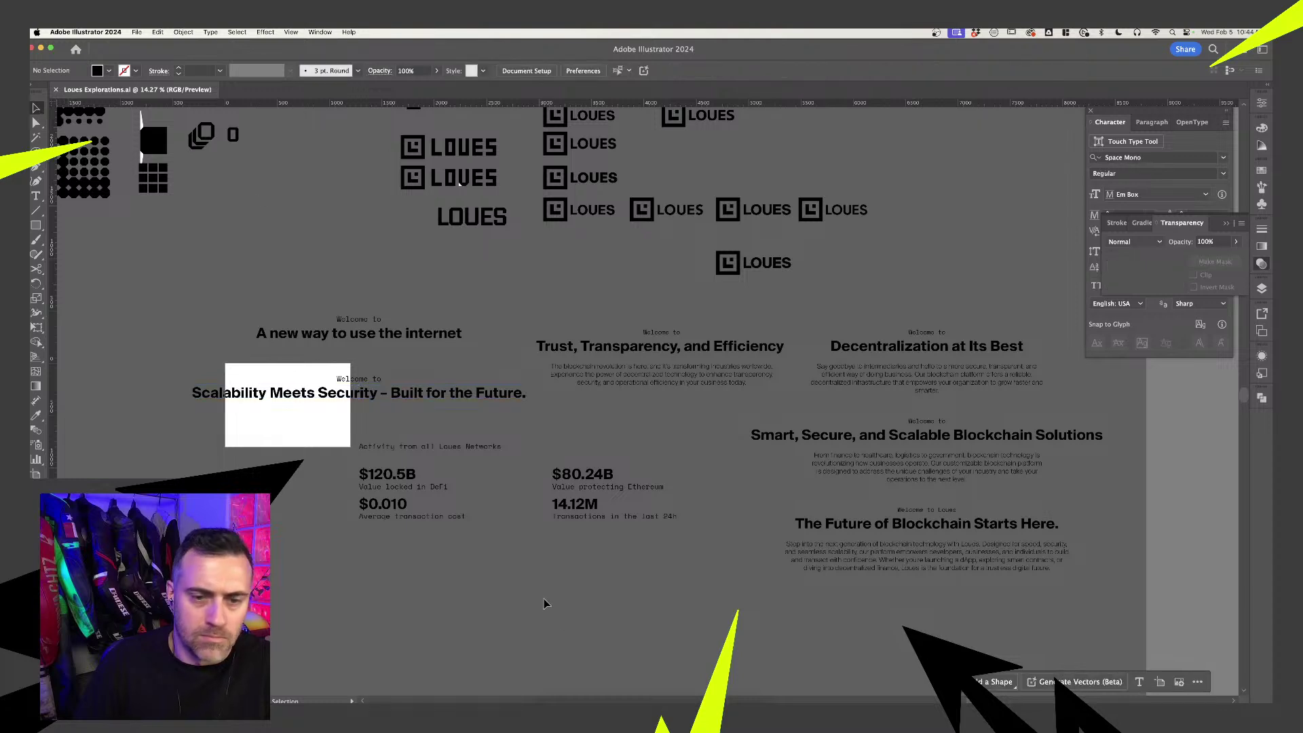
- Switch to Photoshop, paste the copied headline as a new text layer above the cube, and colour it white
{"action": "key", "text": "super+Tab"}
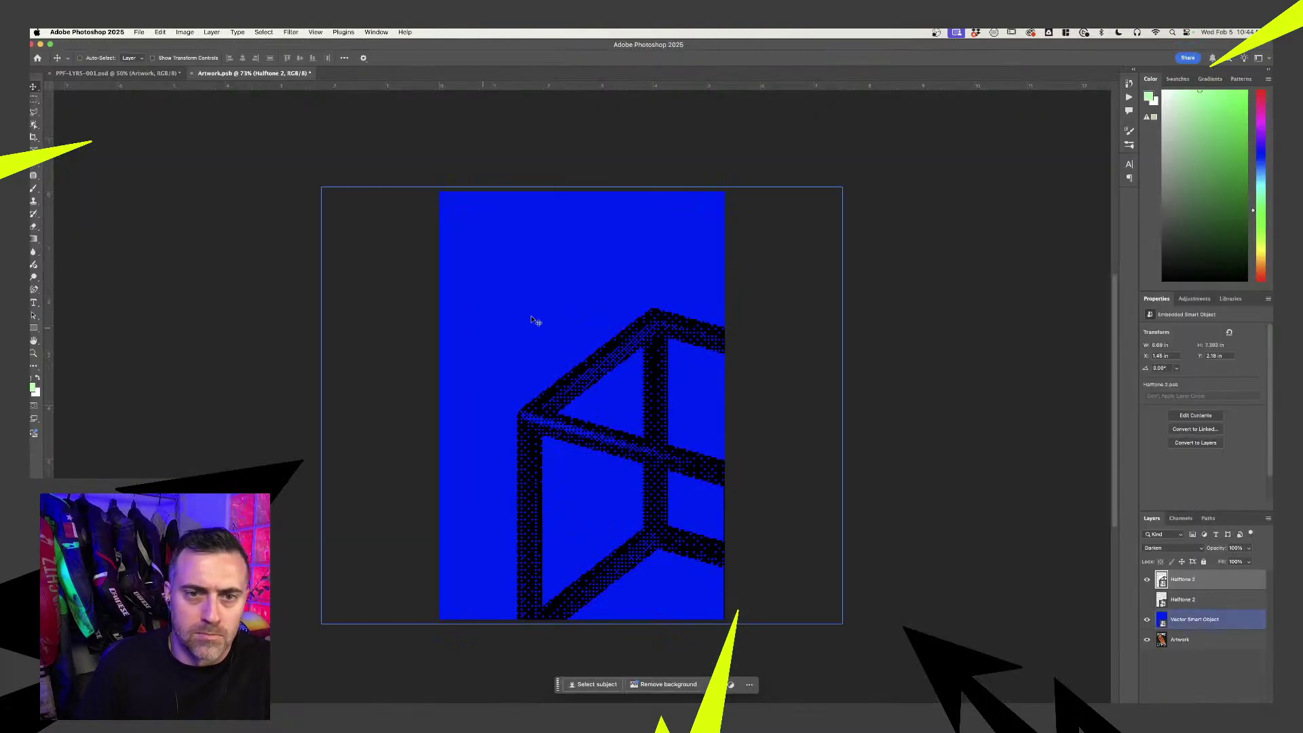
{"action": "key", "text": "t"}
{"action": "left_click", "coordinate": [510, 290]}
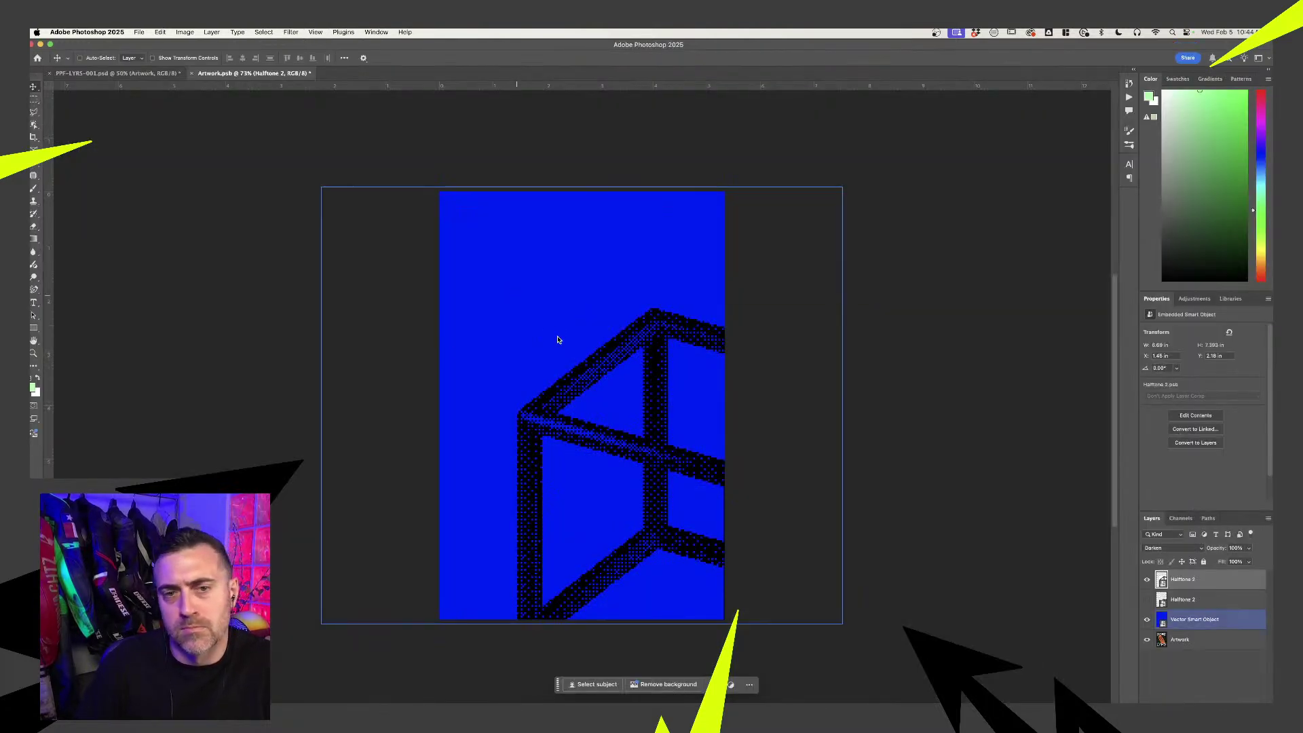
{"action": "key", "text": "super+v"}
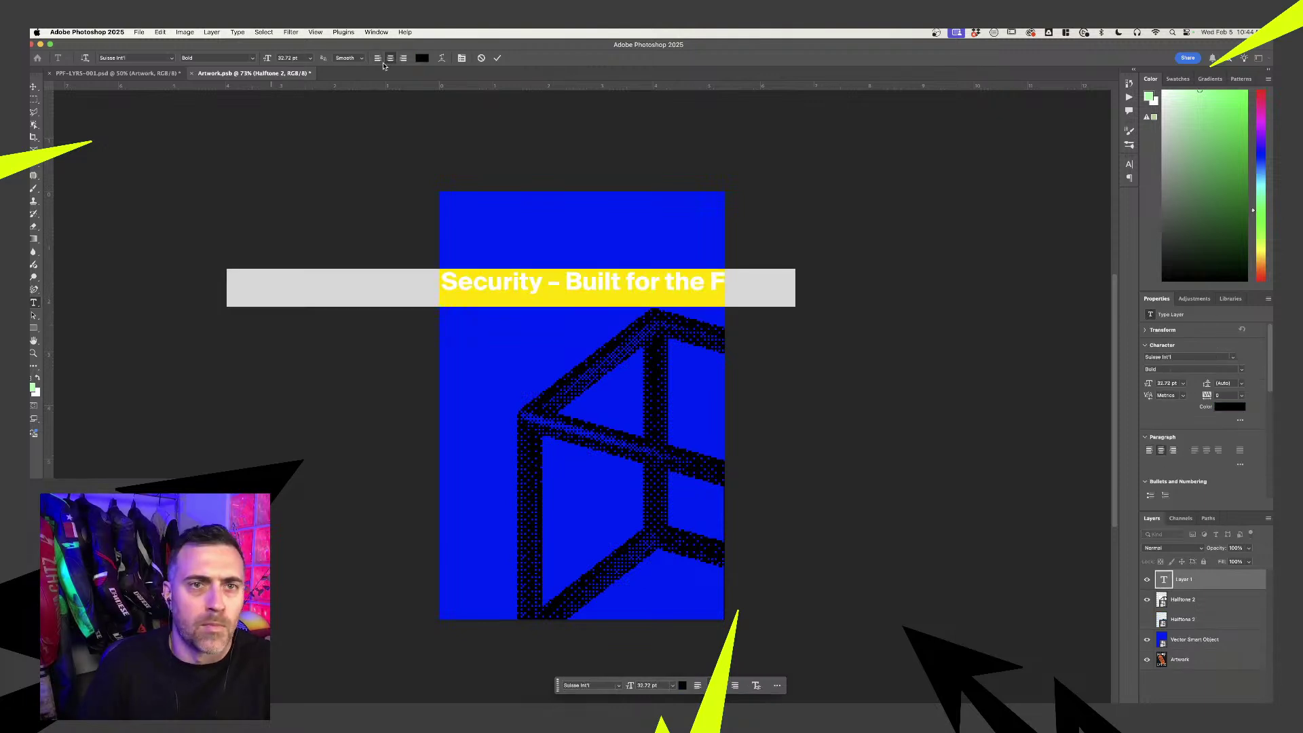
{"action": "left_click", "coordinate": [422, 58]}
{"action": "left_click", "coordinate": [573, 405]}
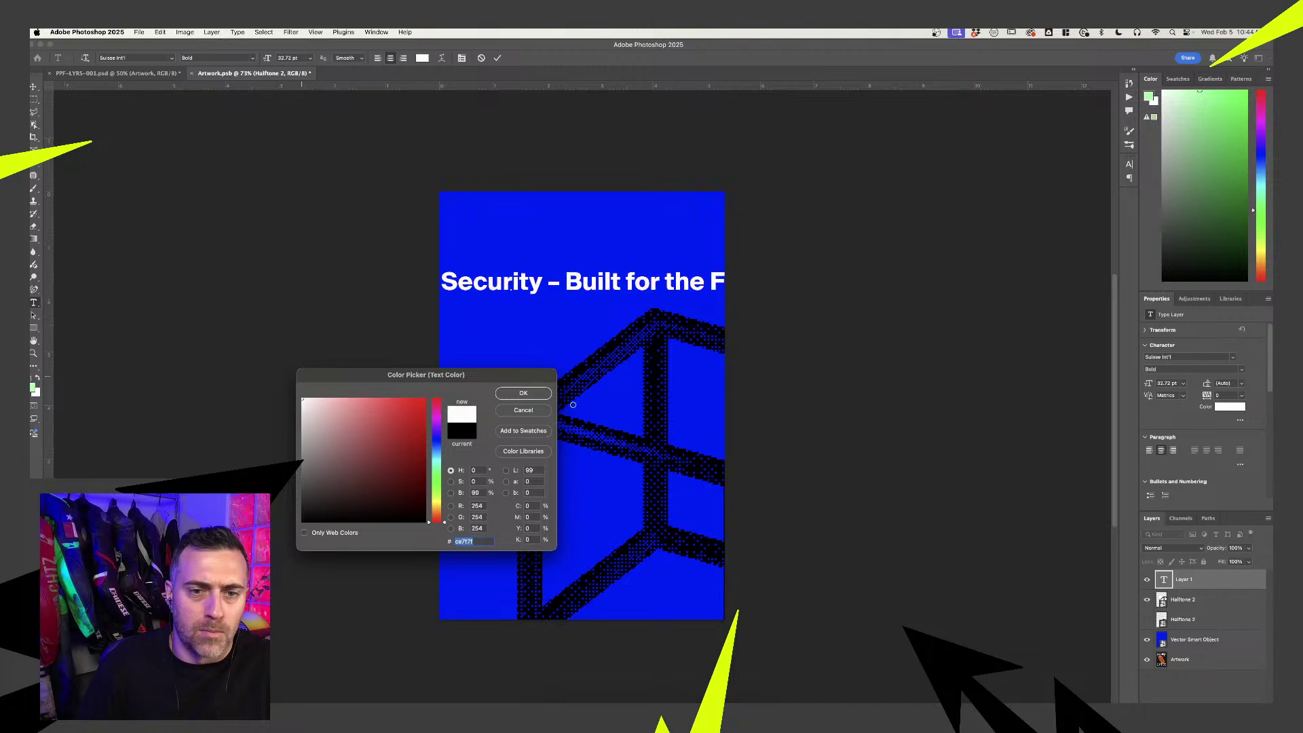
{"action": "left_click", "coordinate": [523, 393]}
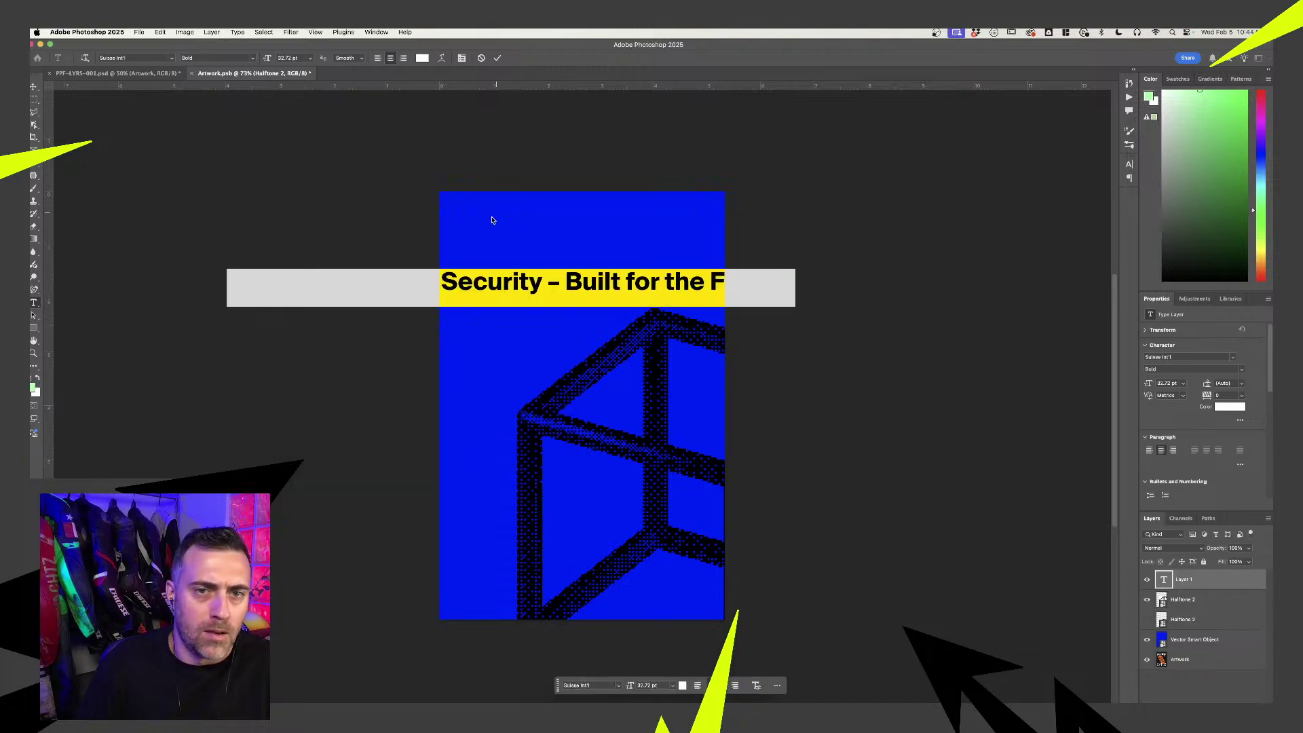
- Replace the headline's dash with a line break before "Built for the Future." and left-align both lines
{"action": "left_click", "coordinate": [556, 277]}
{"action": "left_click_drag", "start_coordinate": [562, 279], "coordinate": [538, 276]}
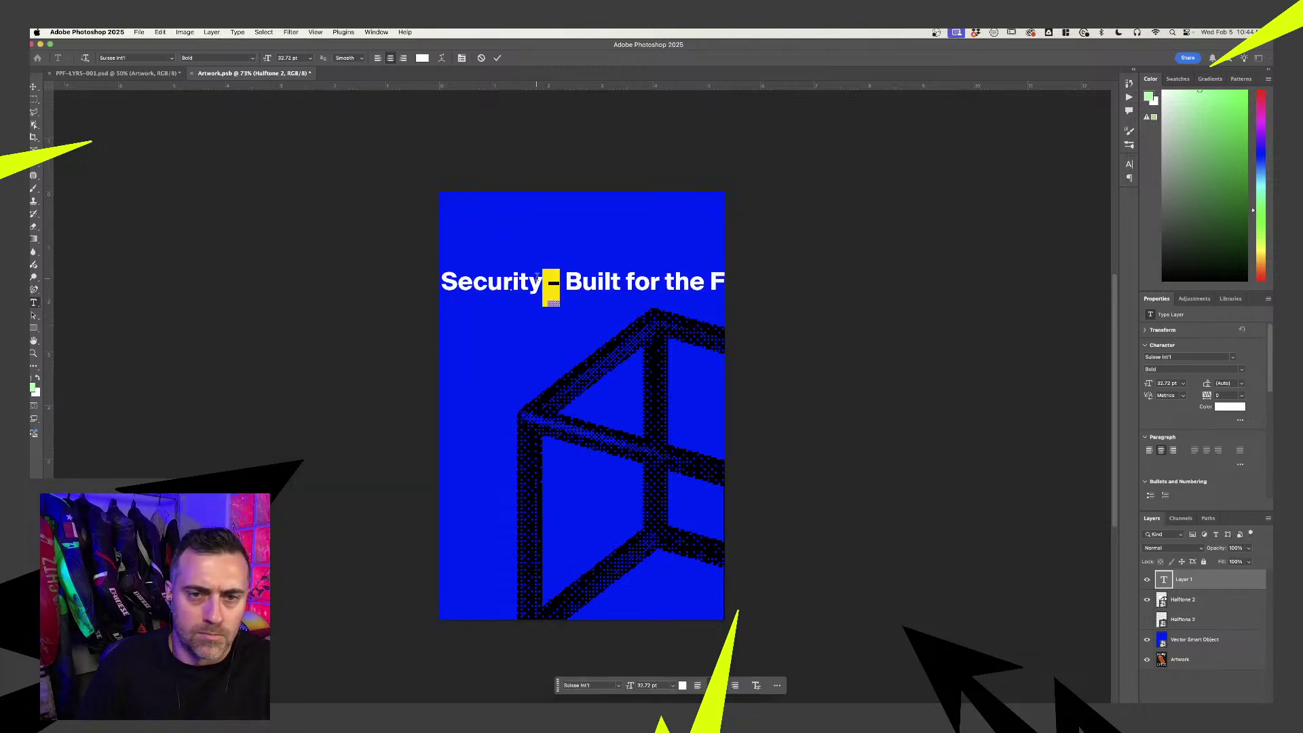
{"action": "key", "text": "Return"}
{"action": "key", "text": "super+a"}
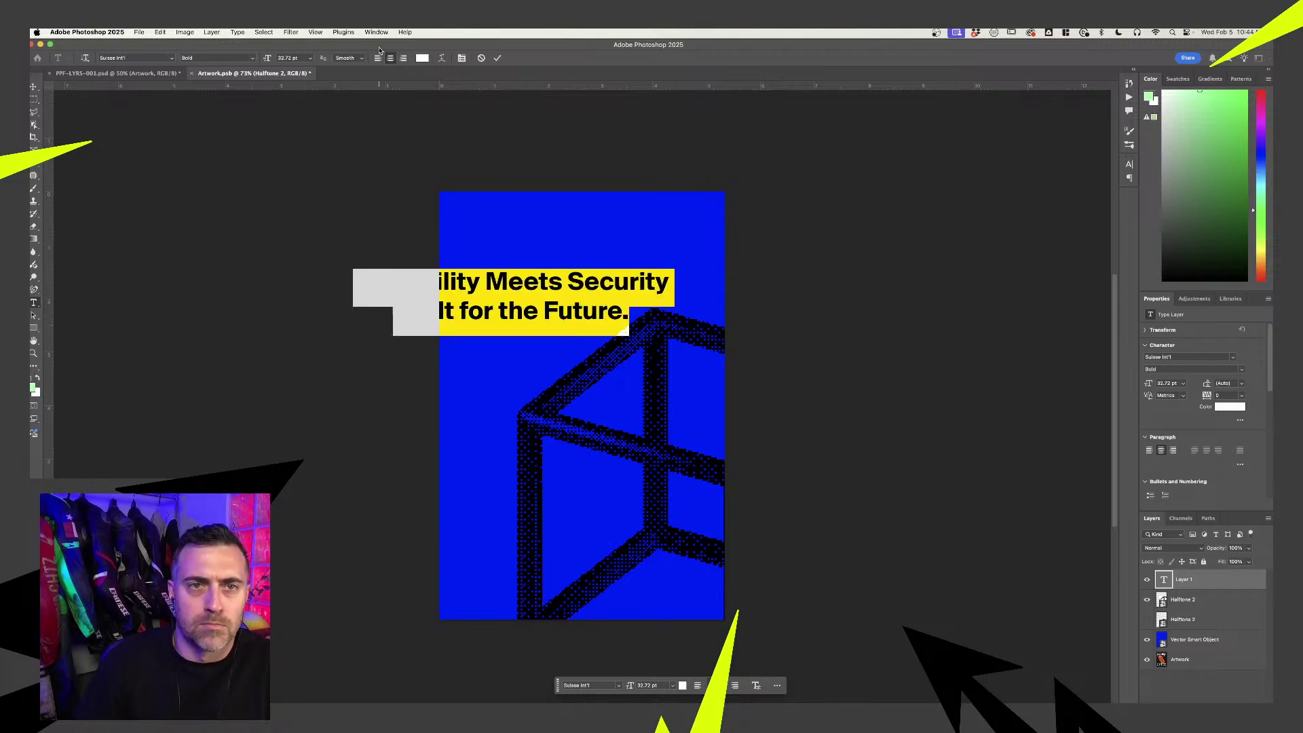
{"action": "left_click", "coordinate": [33, 86]}
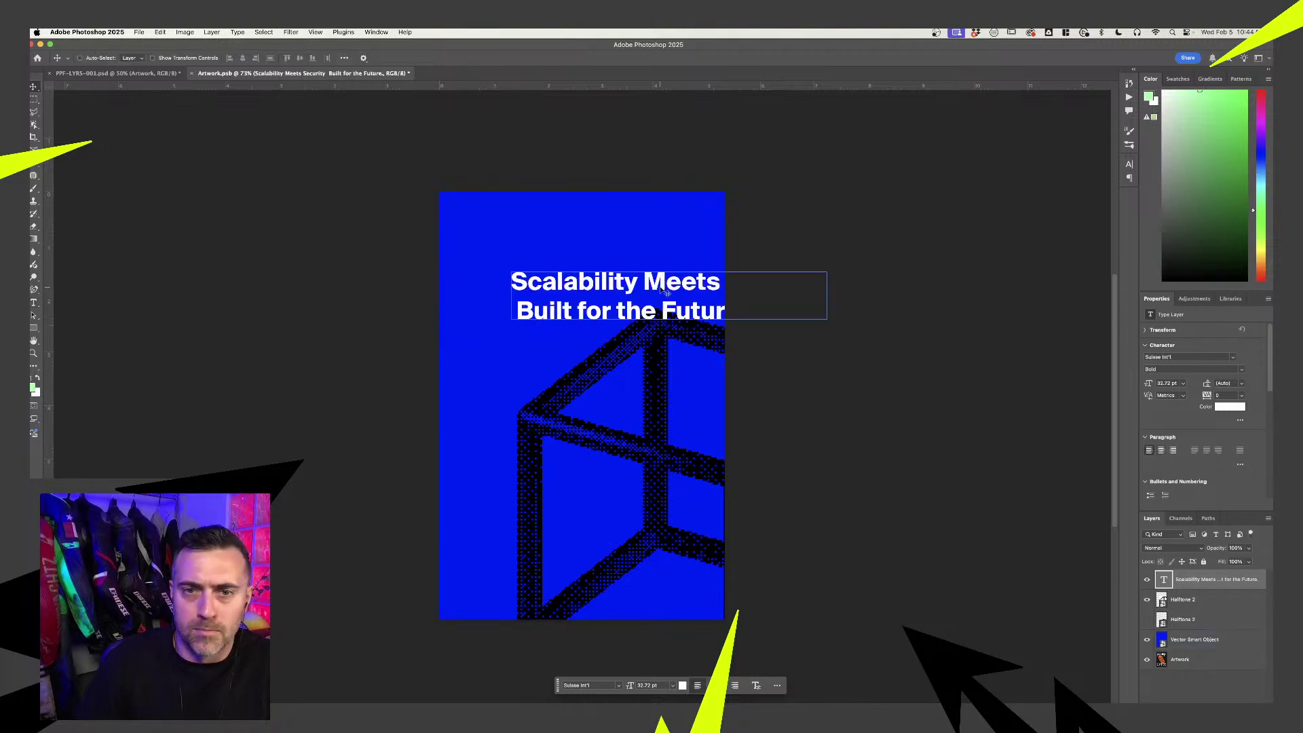
- Shift the headline toward the poster's left side and remove the stray space before "Built"
{"action": "left_click_drag", "start_coordinate": [665, 290], "coordinate": [635, 291]}
{"action": "key", "text": "t"}
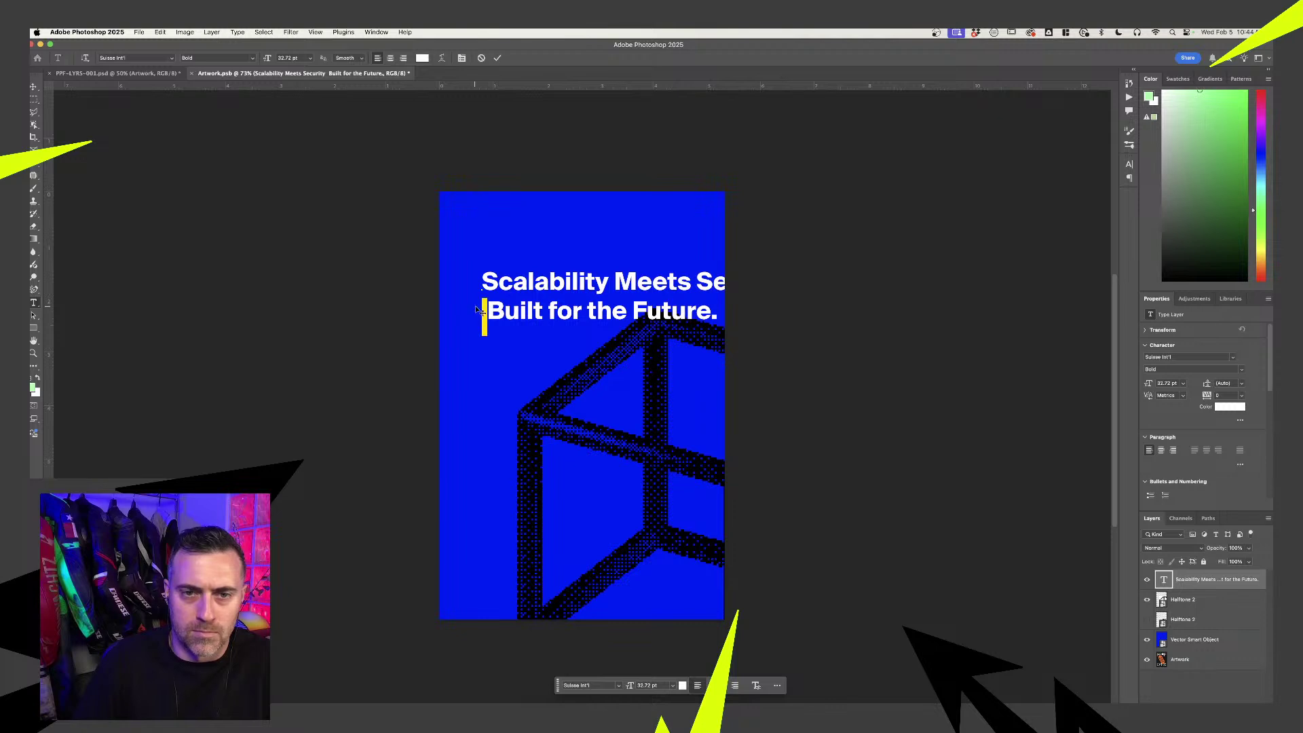
{"action": "key", "text": "BackSpace"}
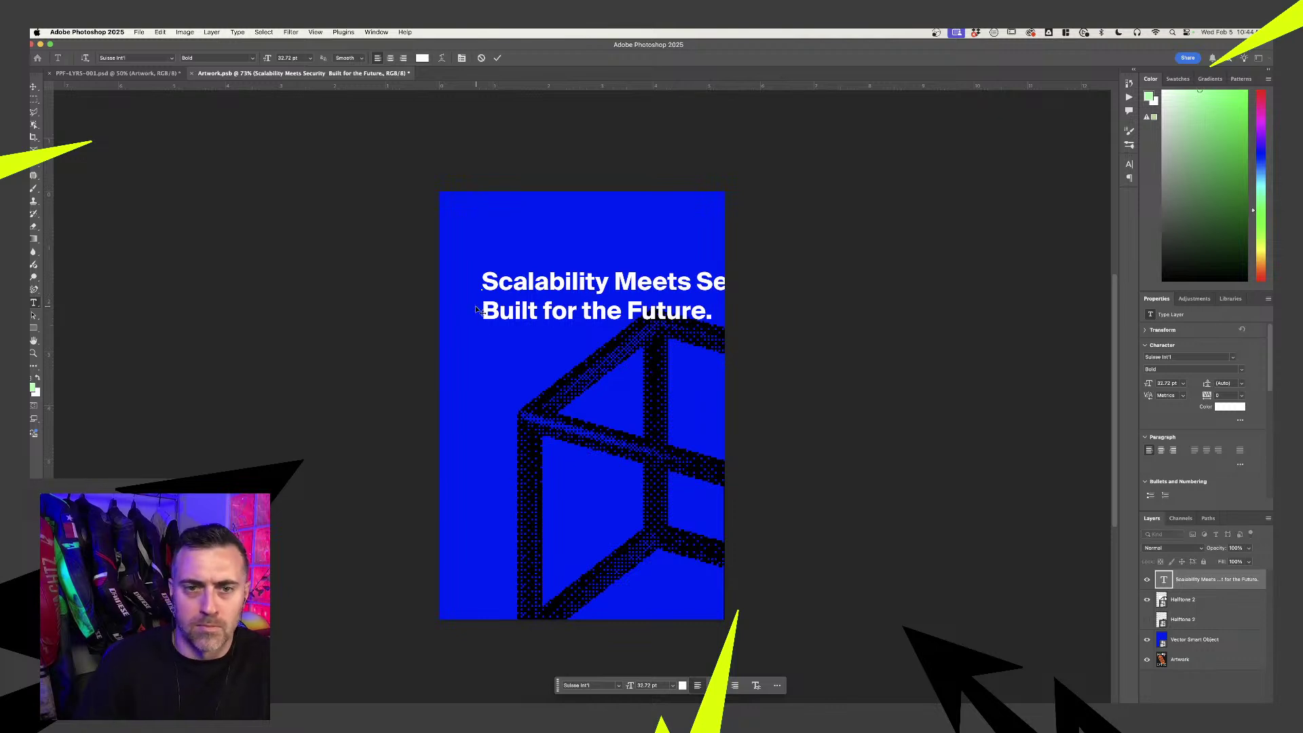
- Scale the headline to 80.42% and position it with even side margins in the upper part of the poster
{"action": "left_click", "coordinate": [32, 85]}
{"action": "key", "text": "super+t"}
{"action": "left_click_drag", "start_coordinate": [798, 334], "coordinate": [708, 317]}
{"action": "left_click_drag", "start_coordinate": [635, 288], "coordinate": [613, 268]}
{"action": "left_click_drag", "start_coordinate": [686, 305], "coordinate": [712, 310]}
{"action": "left_click_drag", "start_coordinate": [658, 265], "coordinate": [653, 265]}
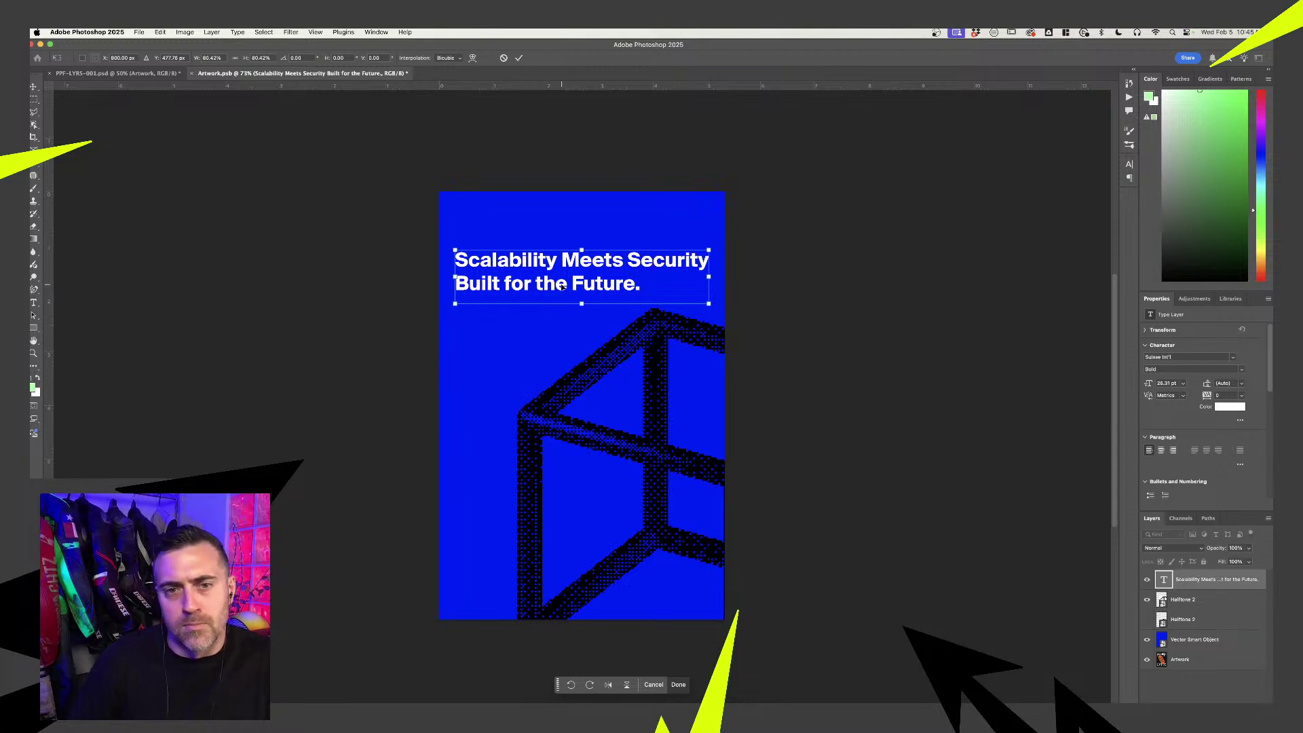
{"action": "key", "text": "Return"}
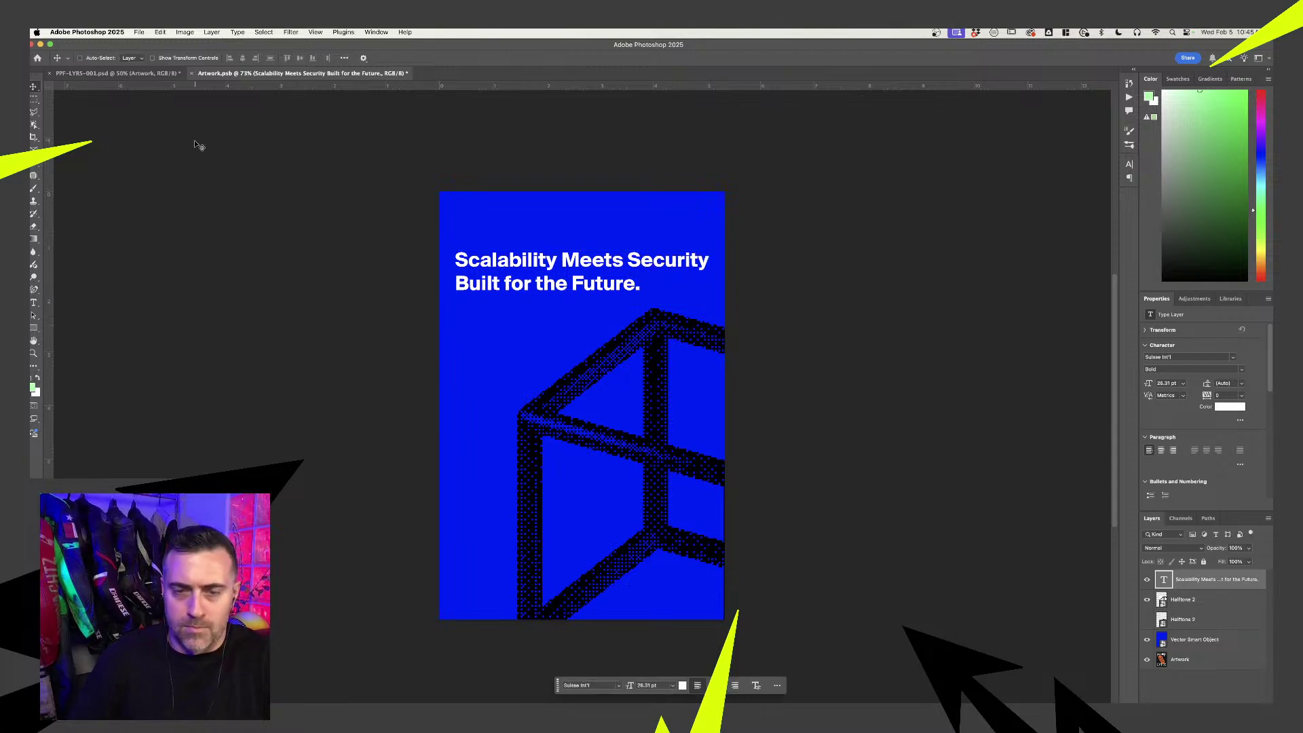
- Tighten the spacing between the two headline lines to a leading of 26.12 pt
{"action": "double_click", "coordinate": [569, 280]}
{"action": "key", "text": "alt+Up"}
{"action": "key", "text": "alt+Up"}
{"action": "key", "text": "alt+Up"}
{"action": "key", "text": "alt+Up"}
{"action": "key", "text": "alt+Up"}
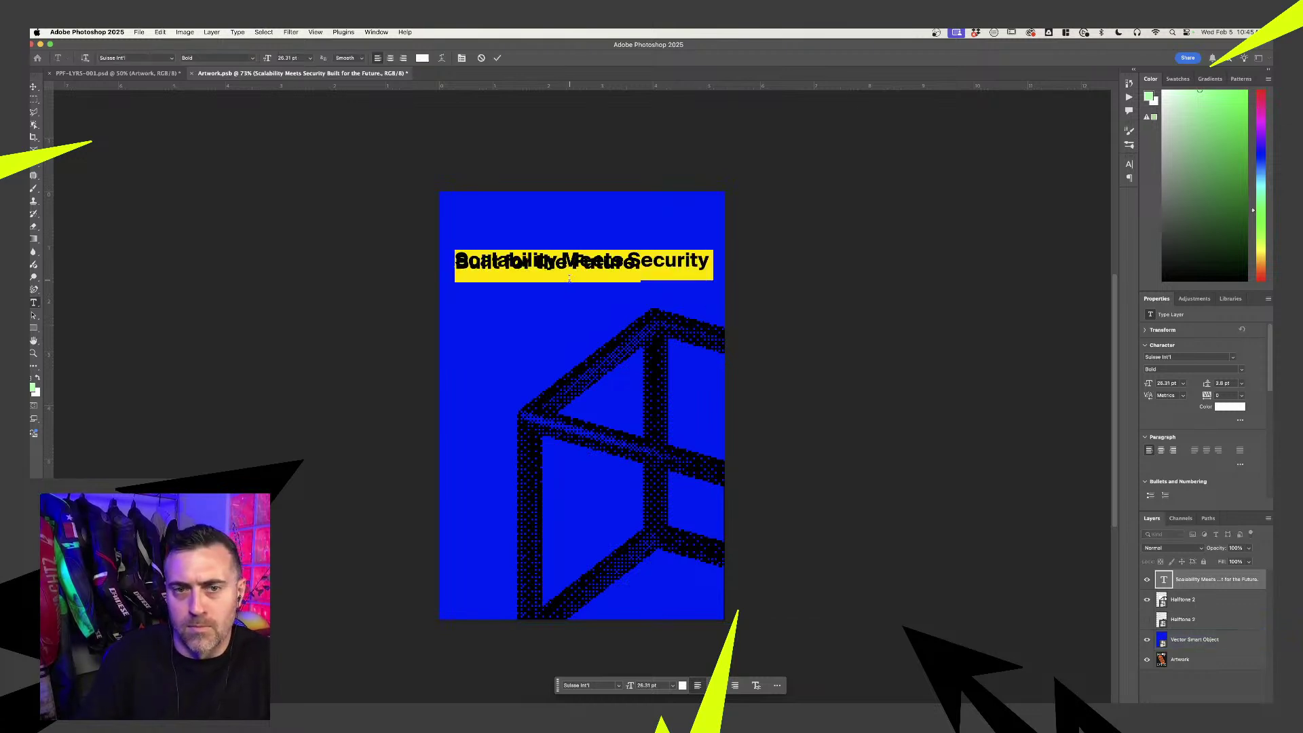
{"action": "key", "text": "alt+Down"}
{"action": "key", "text": "alt+Down"}
{"action": "key", "text": "alt+Down"}
{"action": "key", "text": "alt+Down"}
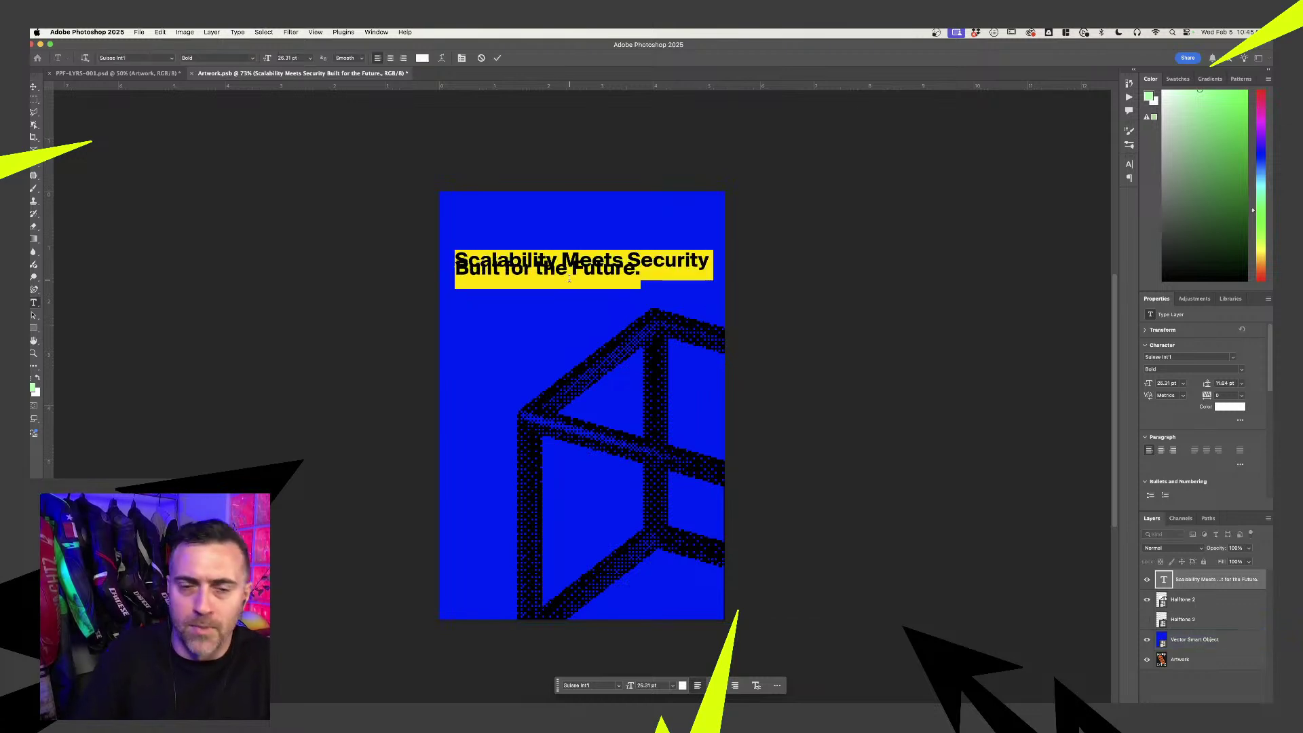
{"action": "key", "text": "alt+Down"}
{"action": "key", "text": "alt+Down"}
{"action": "key", "text": "alt+Down"}
{"action": "key", "text": "alt+Down"}
{"action": "key", "text": "alt+Down"}
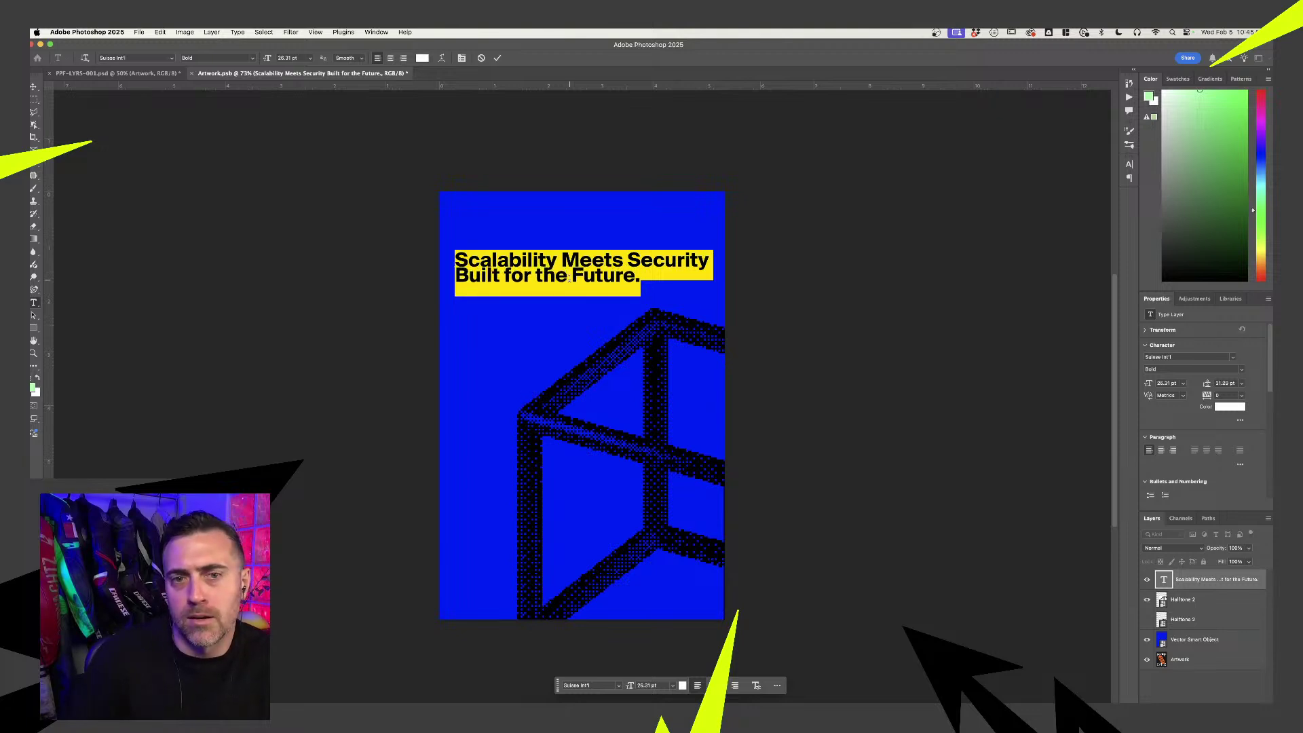
{"action": "key", "text": "alt+Up"}
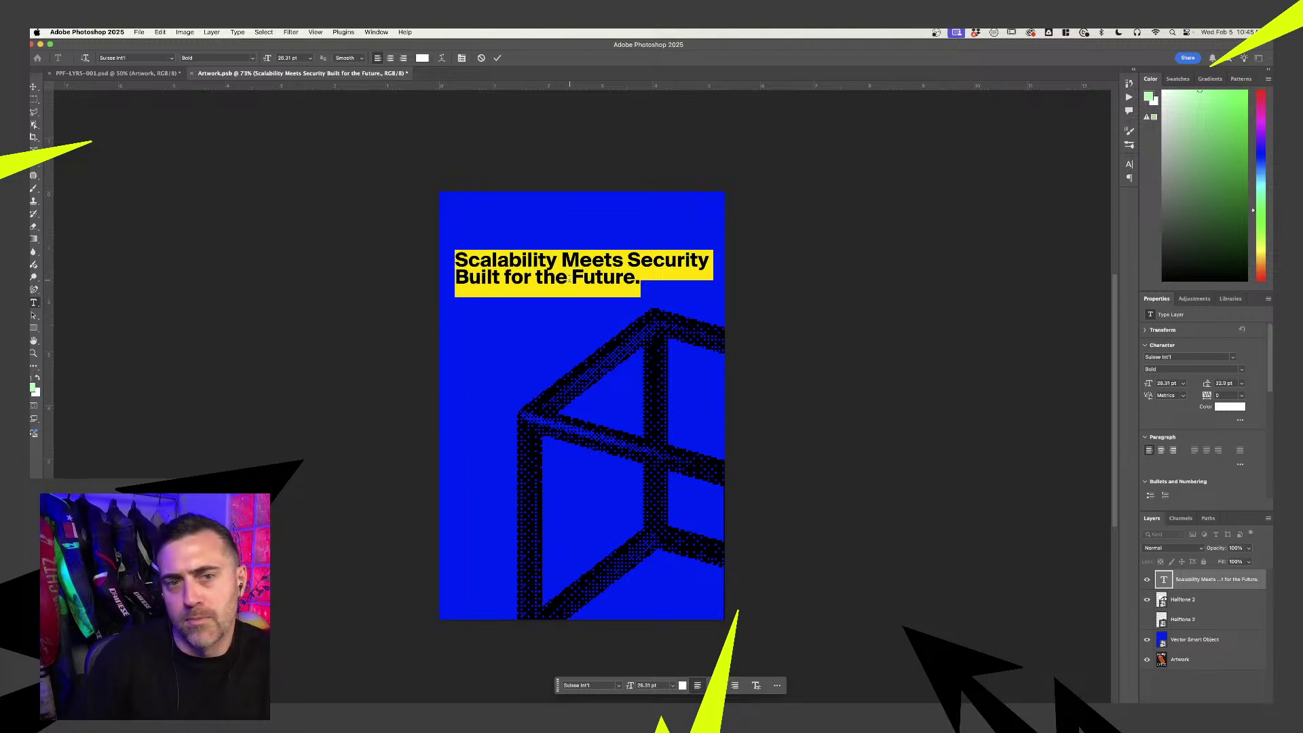
{"action": "key", "text": "super+Return"}
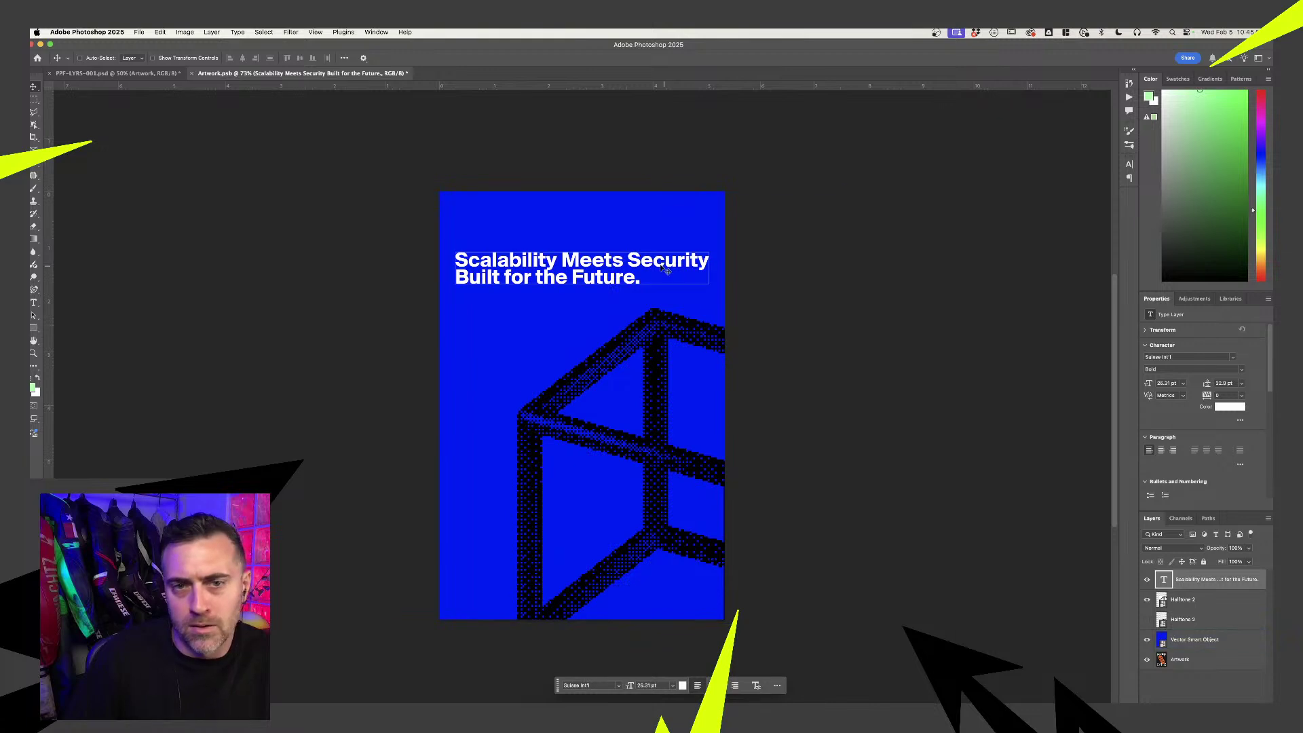
{"action": "double_click", "coordinate": [665, 270]}
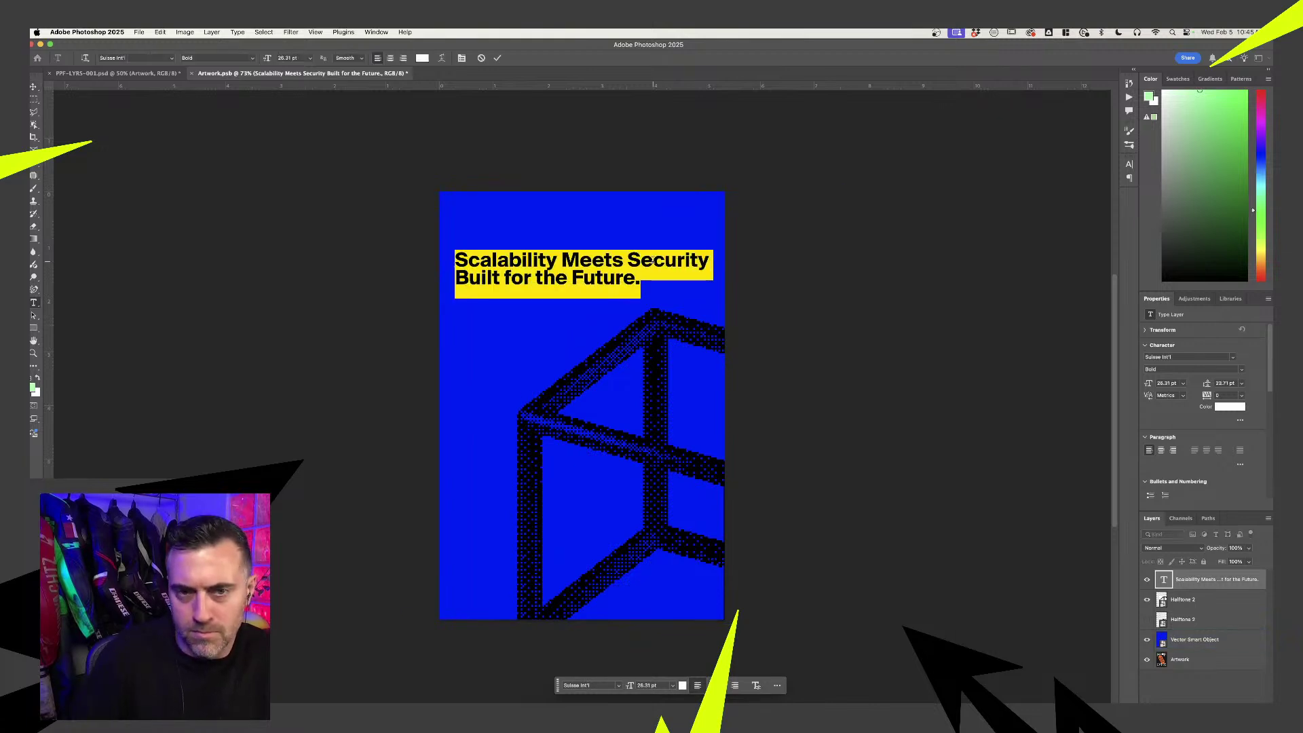
{"action": "key", "text": "alt+Down"}
{"action": "key", "text": "alt+Down"}
{"action": "key", "text": "alt+Down"}
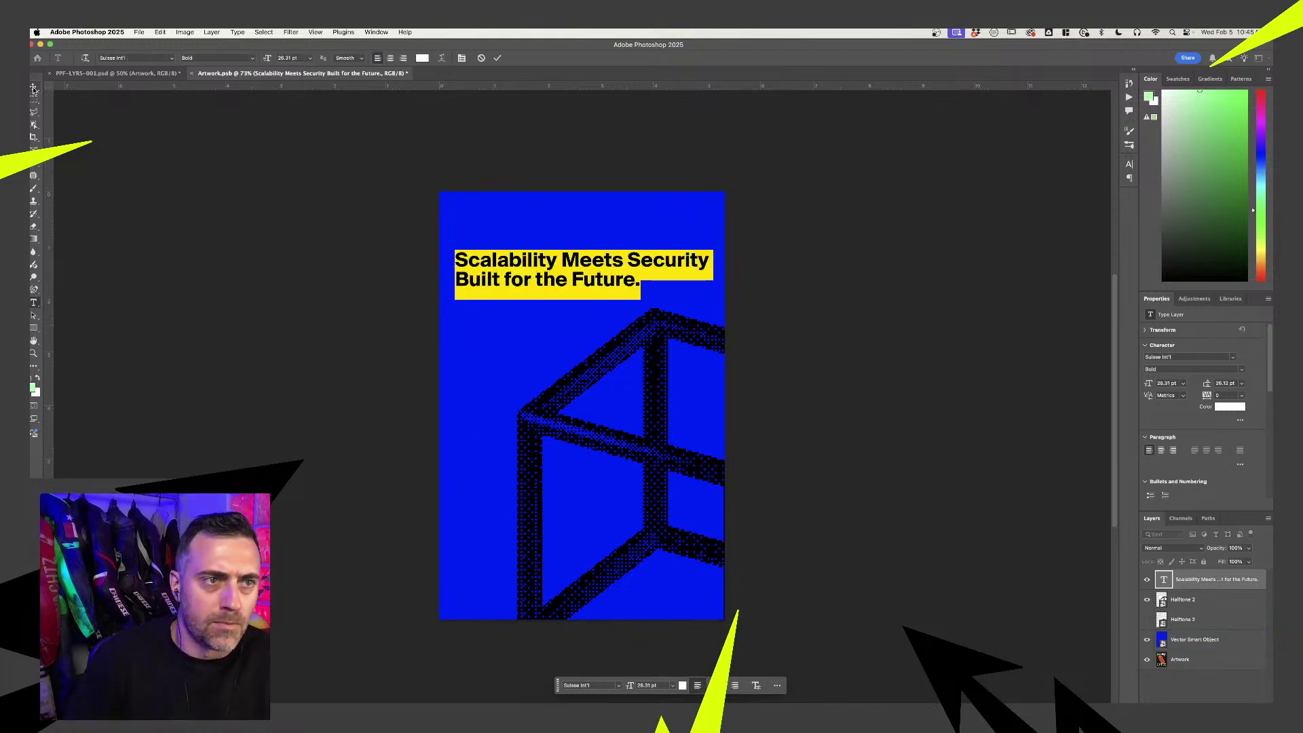
{"action": "left_click", "coordinate": [33, 89]}
{"action": "scroll", "coordinate": [910, 256], "scroll_direction": "down", "scroll_amount": 2}
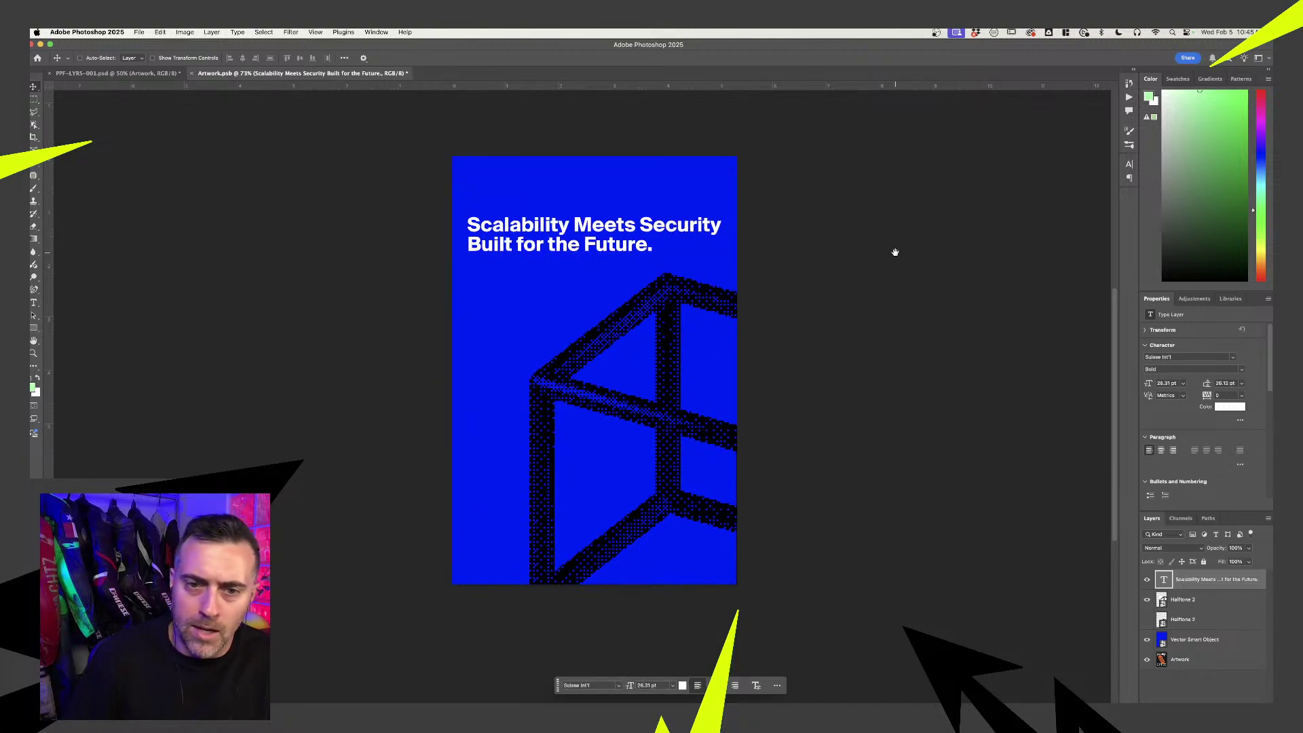
- Switch to Illustrator and recolour the lone Loues logo below the logo row with white sampled from the white rectangle
{"action": "key", "text": "super+Tab"}
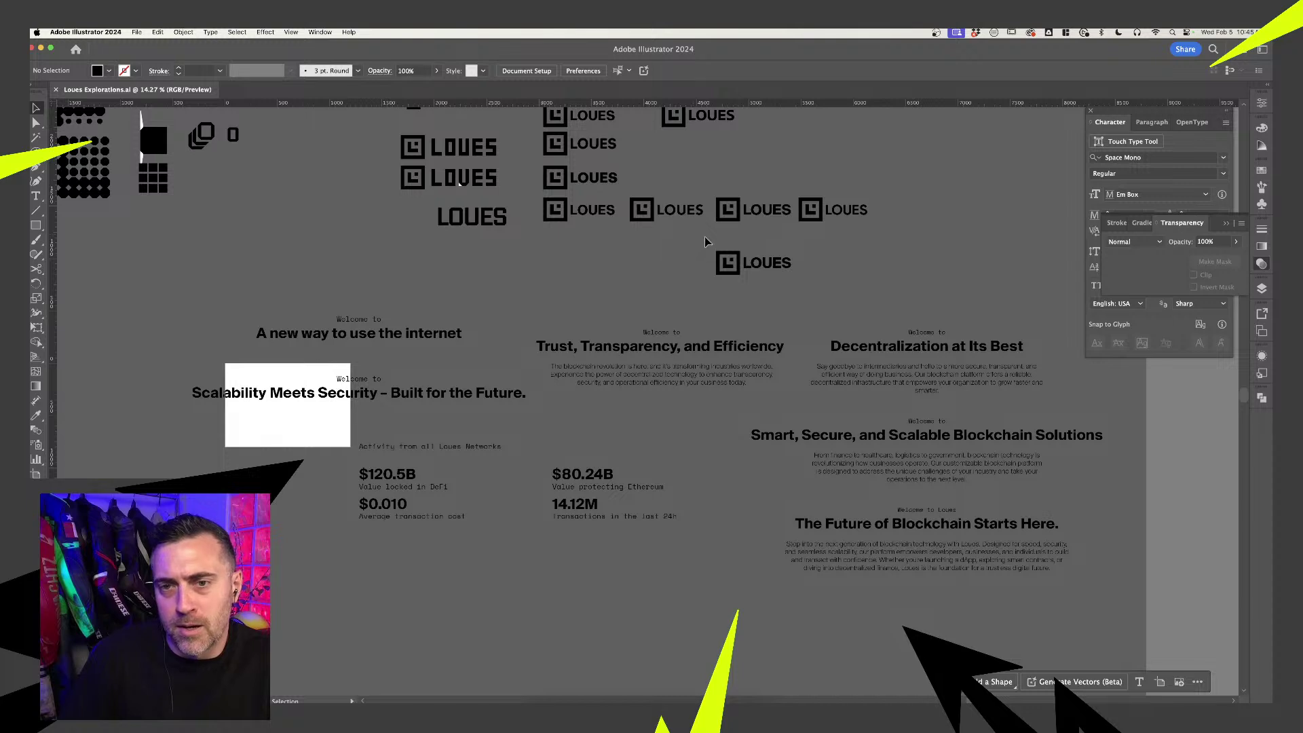
{"action": "left_click", "coordinate": [791, 277]}
{"action": "key", "text": "i"}
{"action": "left_click", "coordinate": [312, 424]}
{"action": "key", "text": "v"}
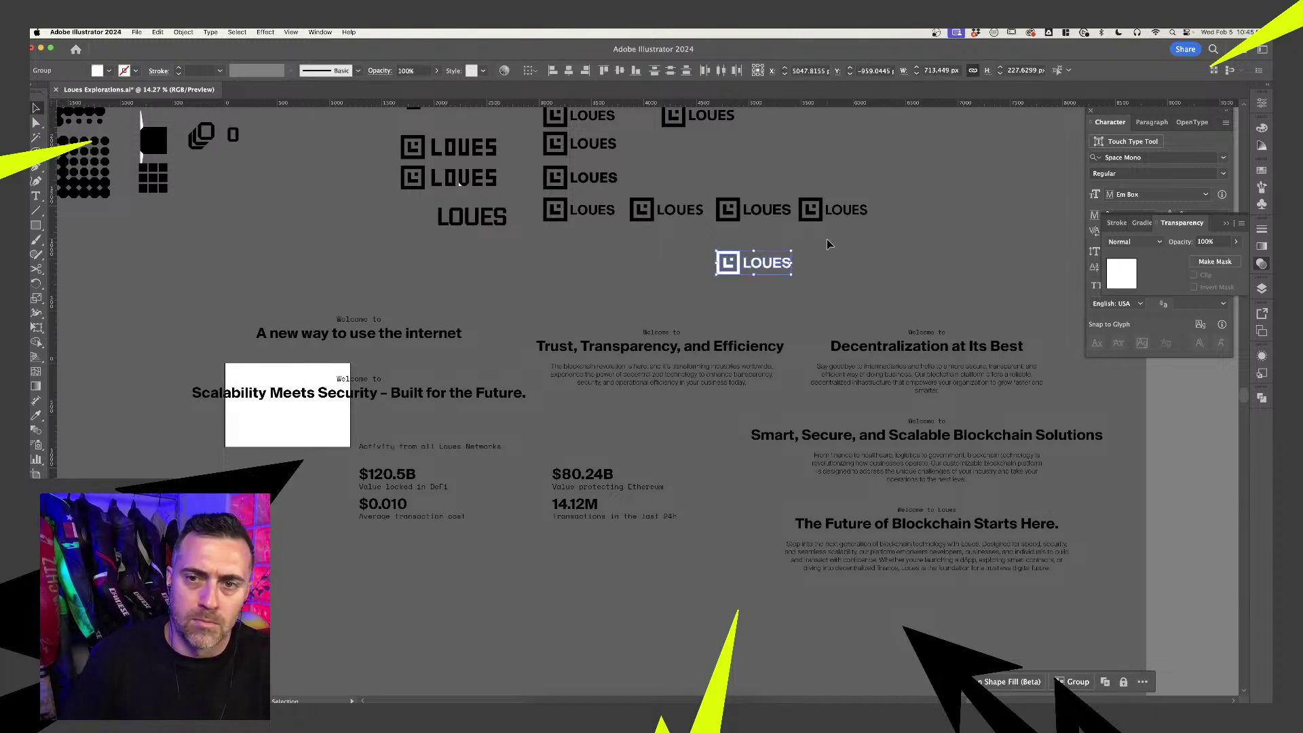
- Undo the white recolour of the lone Loues logo in Illustrator and switch to Photoshop
{"action": "key", "text": "a"}
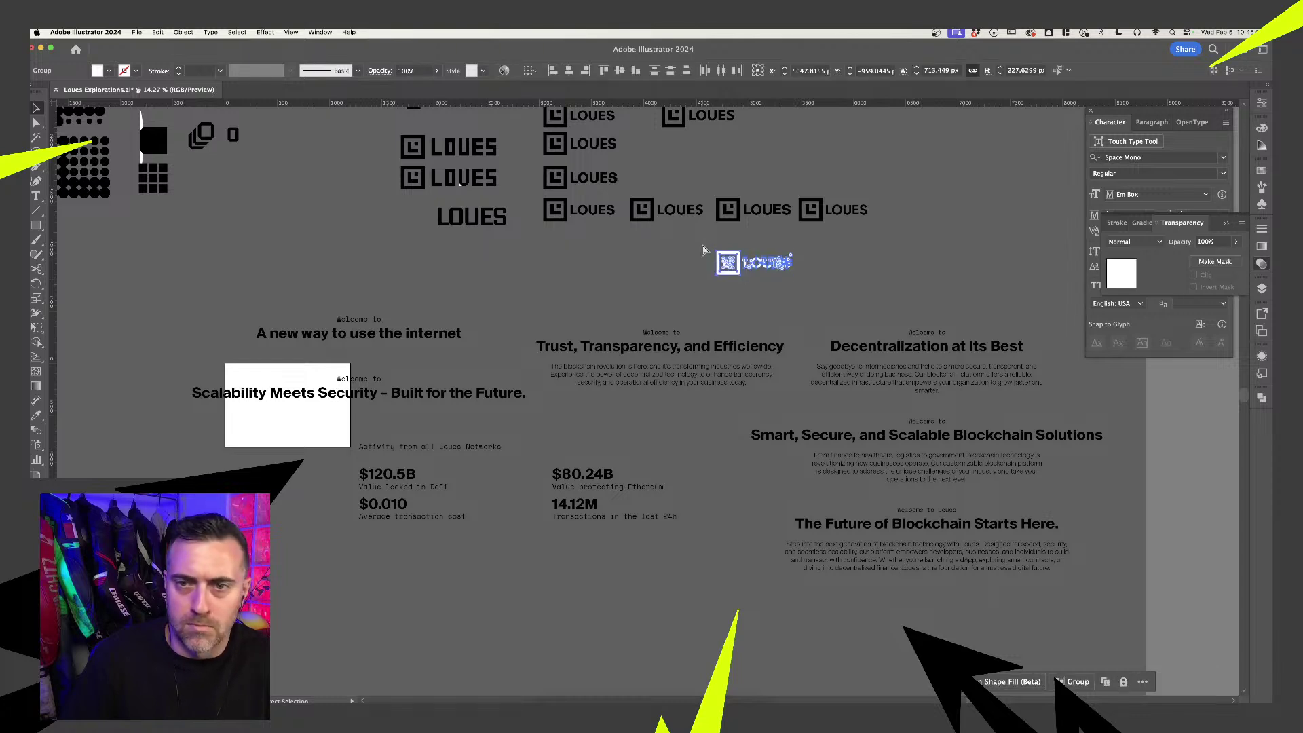
{"action": "key", "text": "super+z"}
{"action": "key", "text": "v"}
{"action": "left_click", "coordinate": [655, 699]}
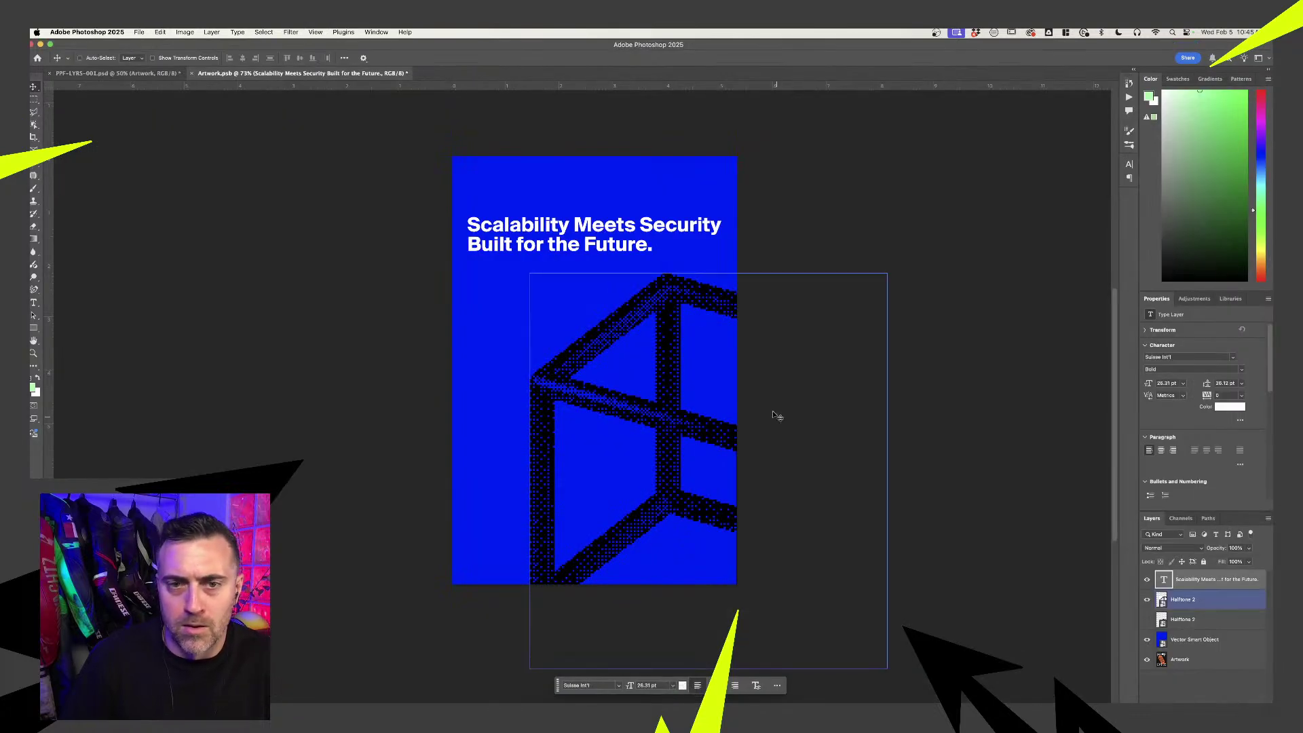
- Paste the white Loues logo as a smart object and scale it to 12.48% in the poster's lower-left corner
{"action": "key", "text": "super+v"}
{"action": "left_click", "coordinate": [697, 338]}
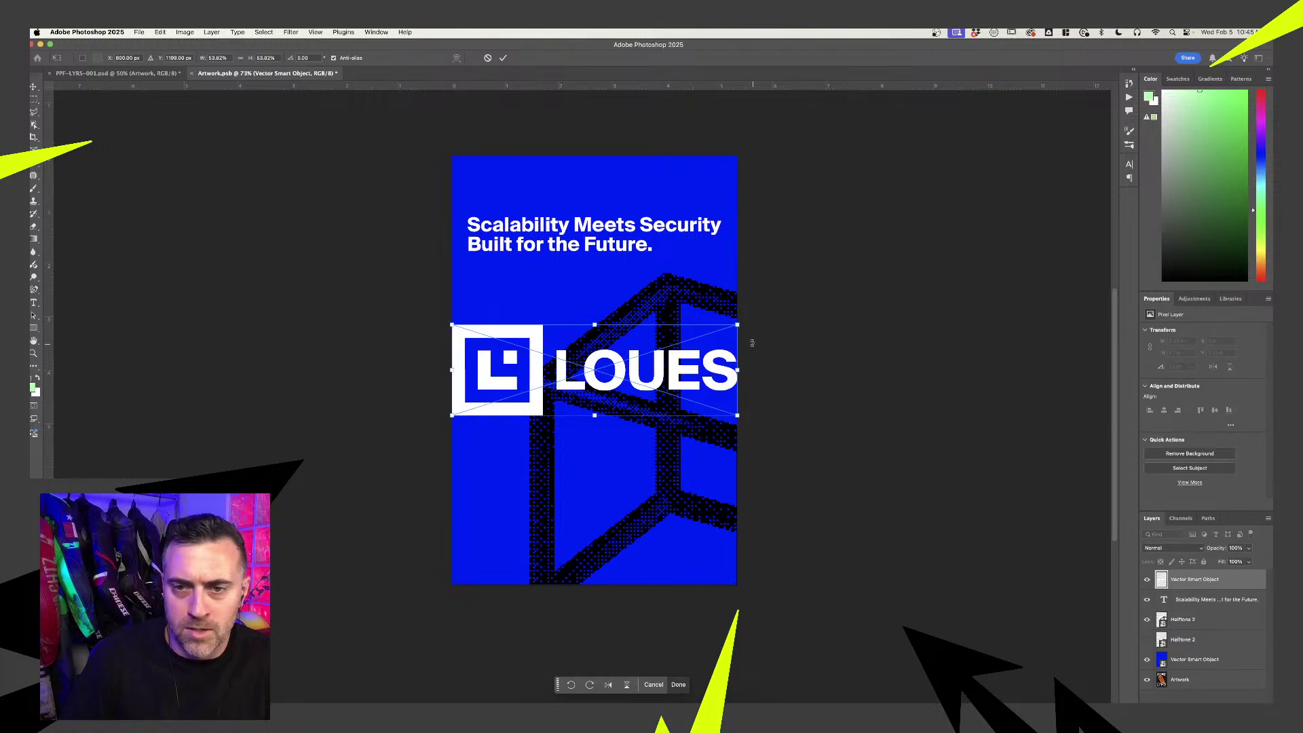
{"action": "left_click_drag", "start_coordinate": [736, 327], "coordinate": [531, 554]}
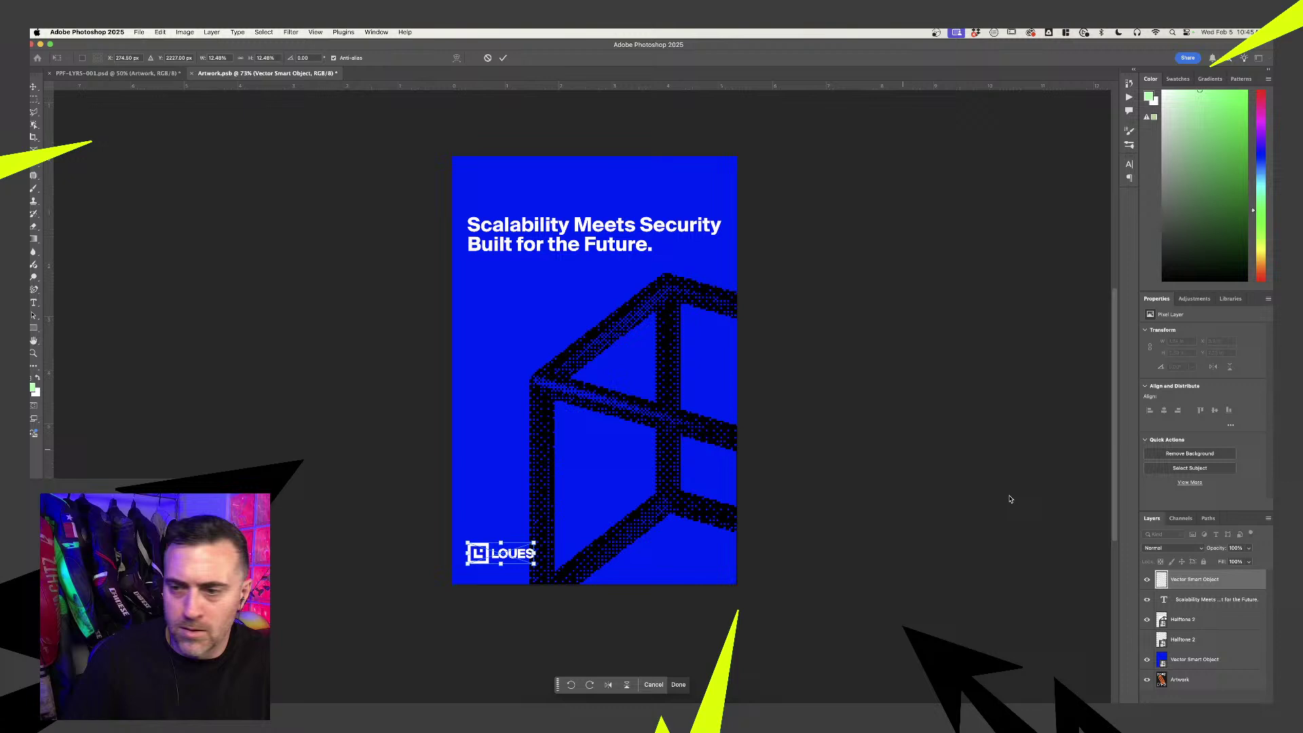
- Shift the halftone cube farther right and slightly up, to about X 2.14 in and Y 2.07 in
{"action": "left_click", "coordinate": [1217, 617]}
{"action": "left_click_drag", "start_coordinate": [648, 377], "coordinate": [703, 394]}
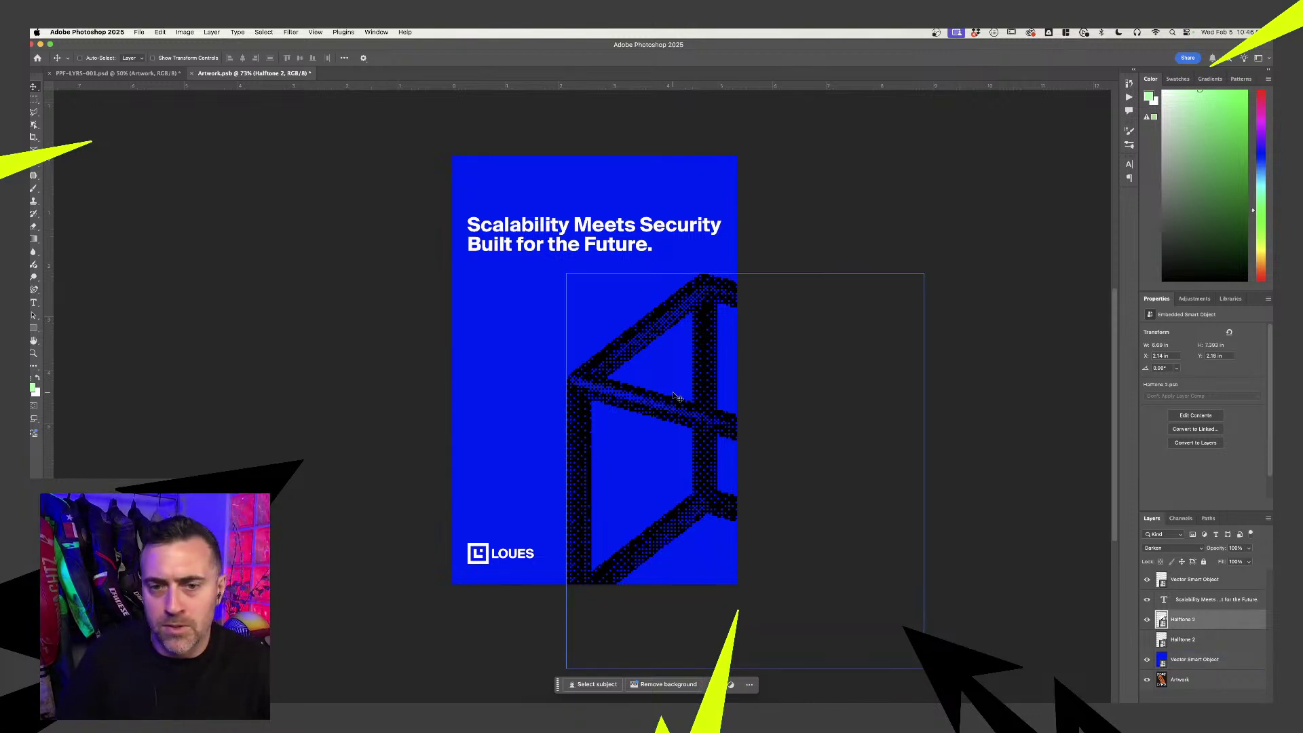
{"action": "left_click_drag", "start_coordinate": [678, 393], "coordinate": [674, 381]}
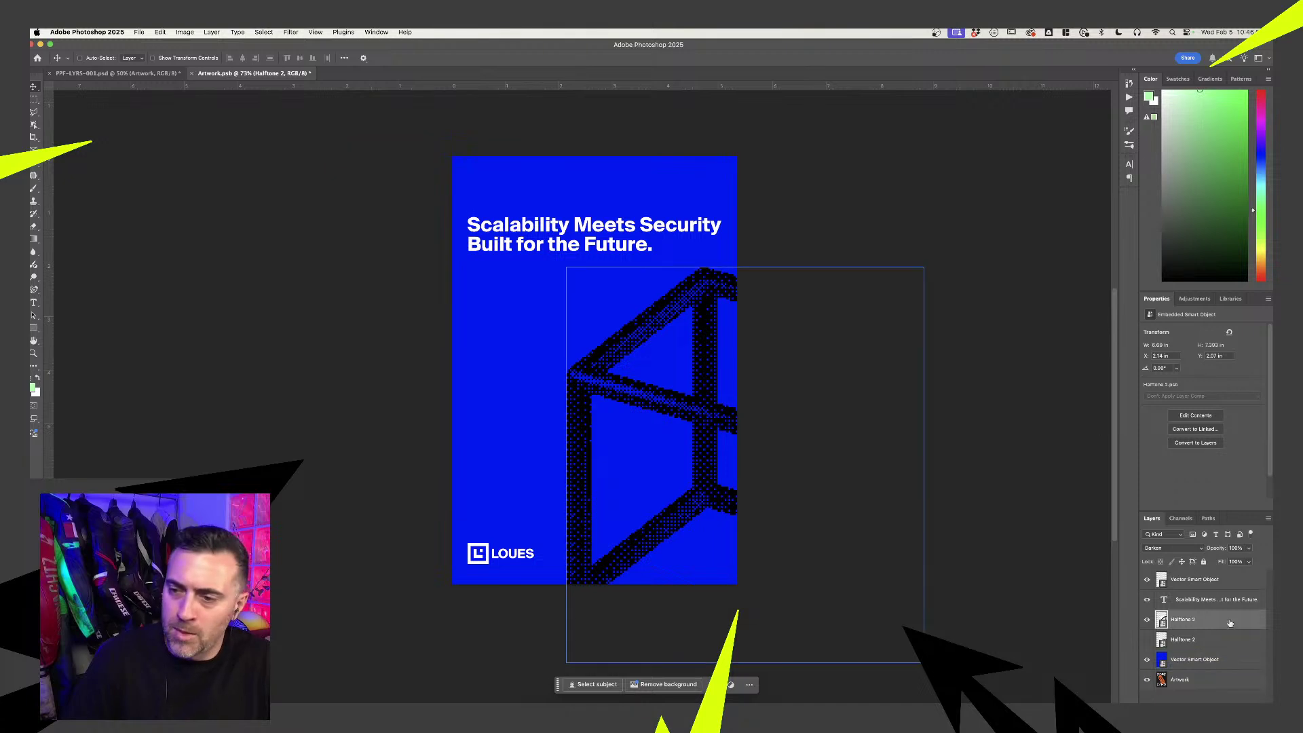
- Move the Loues logo straight up to just above the headline, keeping it on the headline's left edge
{"action": "left_click", "coordinate": [1202, 582]}
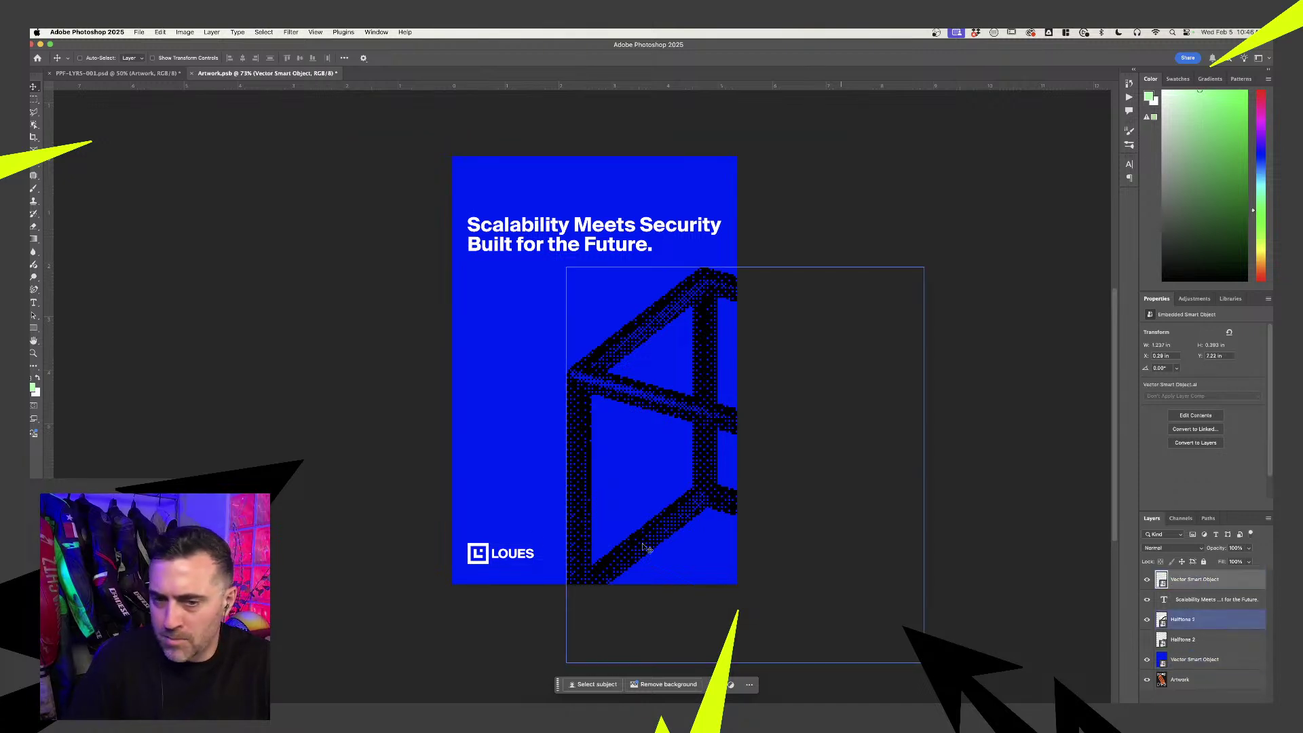
{"action": "left_click_drag", "start_coordinate": [485, 560], "coordinate": [484, 202]}
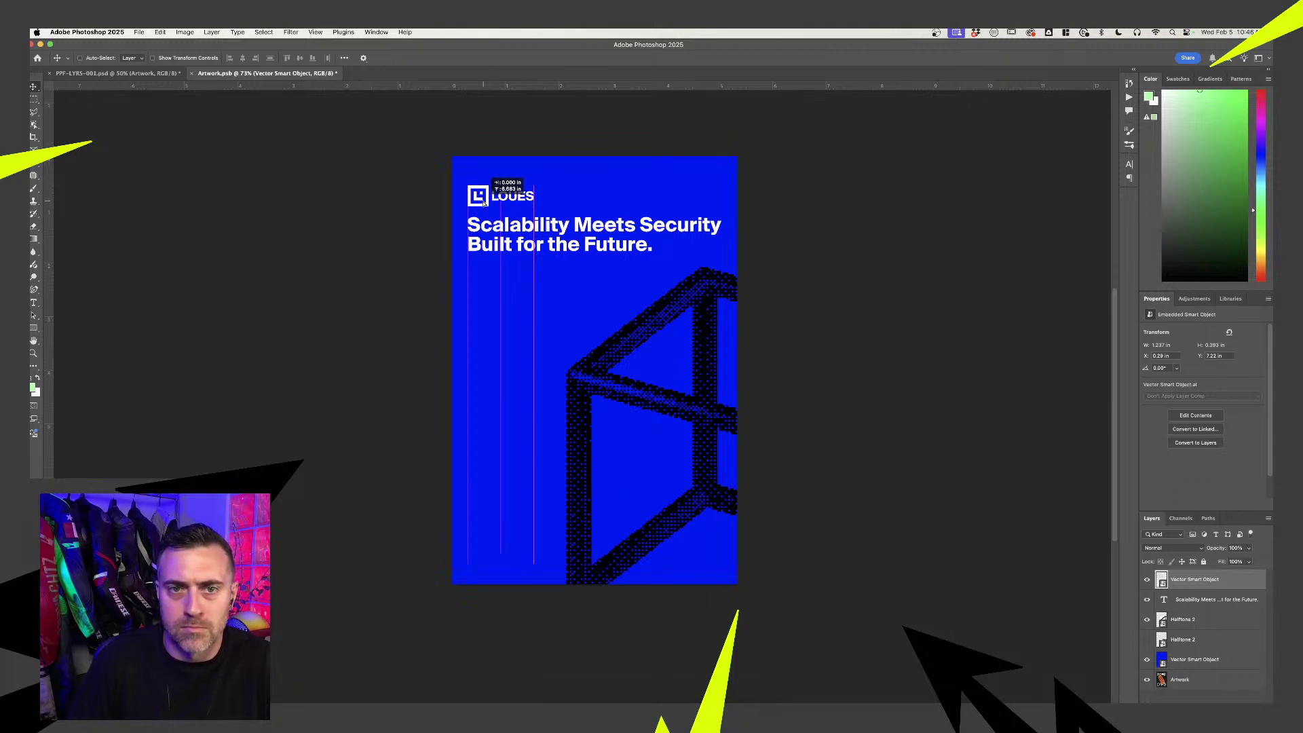
{"action": "left_click_drag", "start_coordinate": [484, 202], "coordinate": [484, 203]}
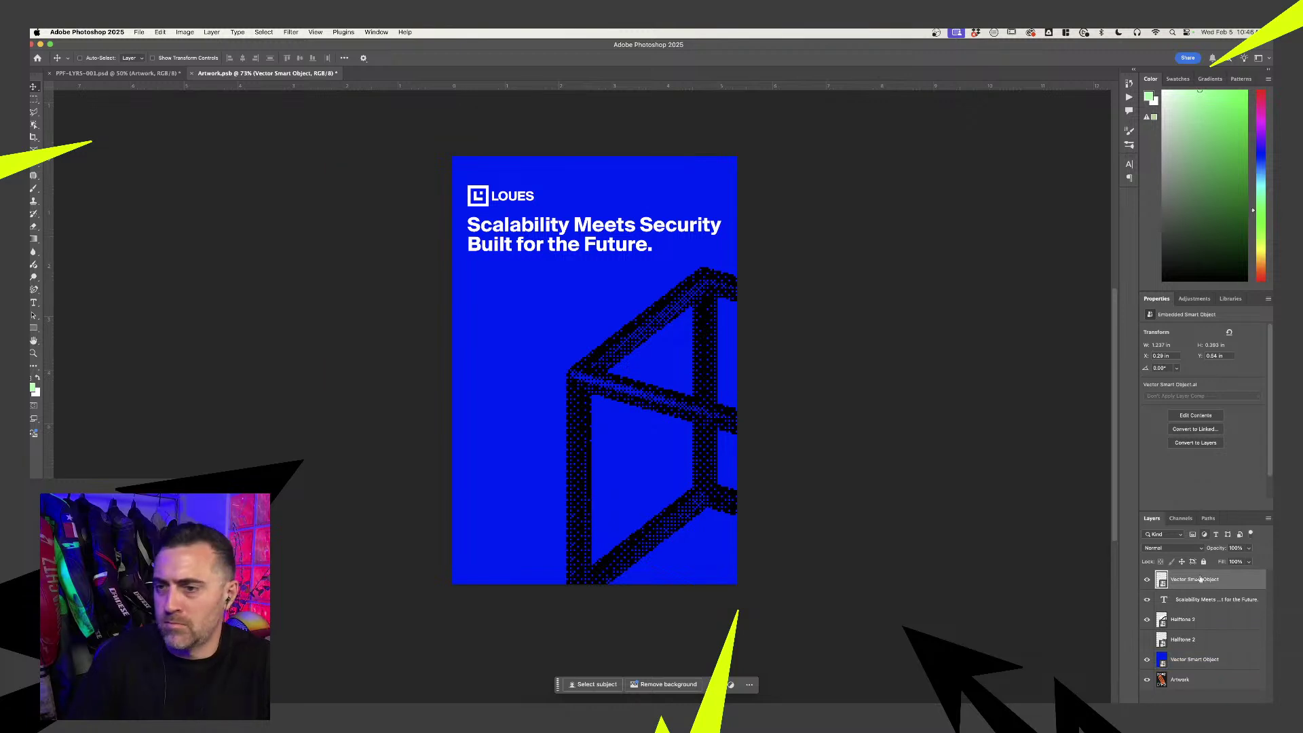
- Widen the gap between logo and headline by lowering the headline slightly and raising the logo to about Y 0.3 in
{"action": "left_click", "coordinate": [1214, 599]}
{"action": "left_click_drag", "start_coordinate": [581, 247], "coordinate": [635, 264]}
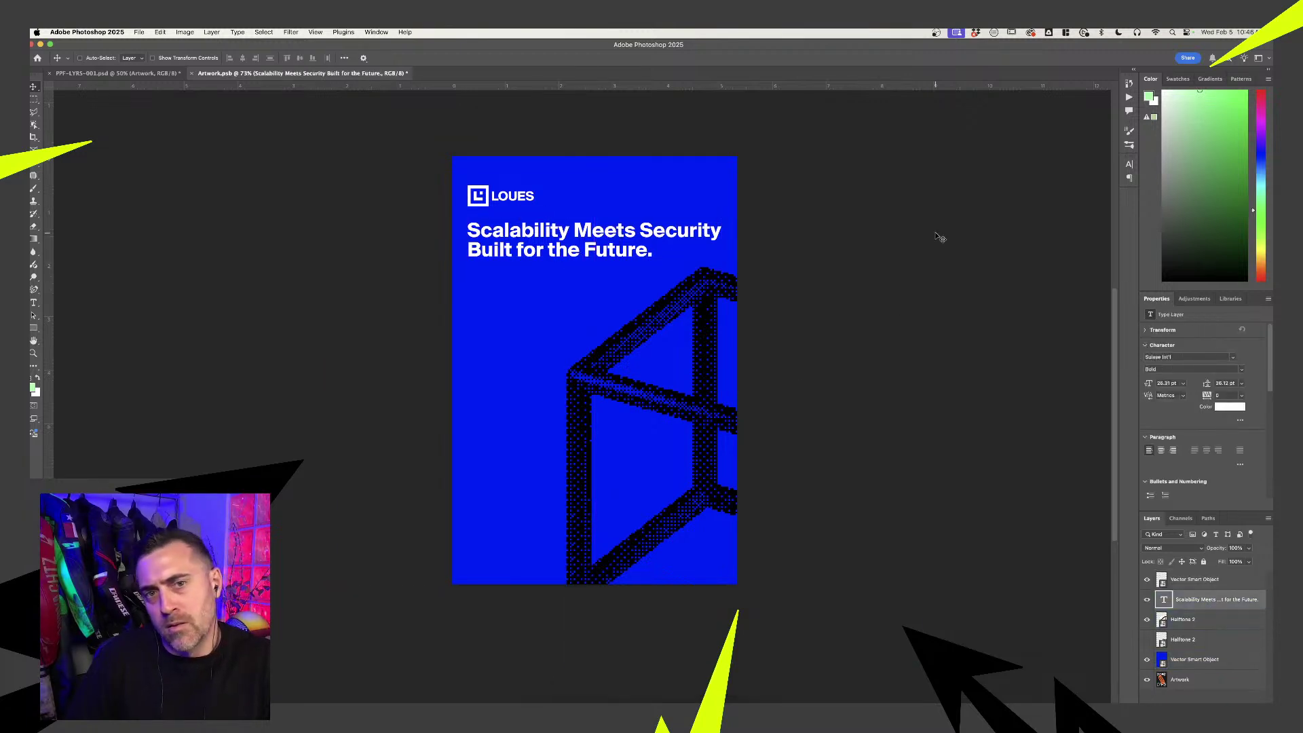
{"action": "left_click", "coordinate": [1194, 578]}
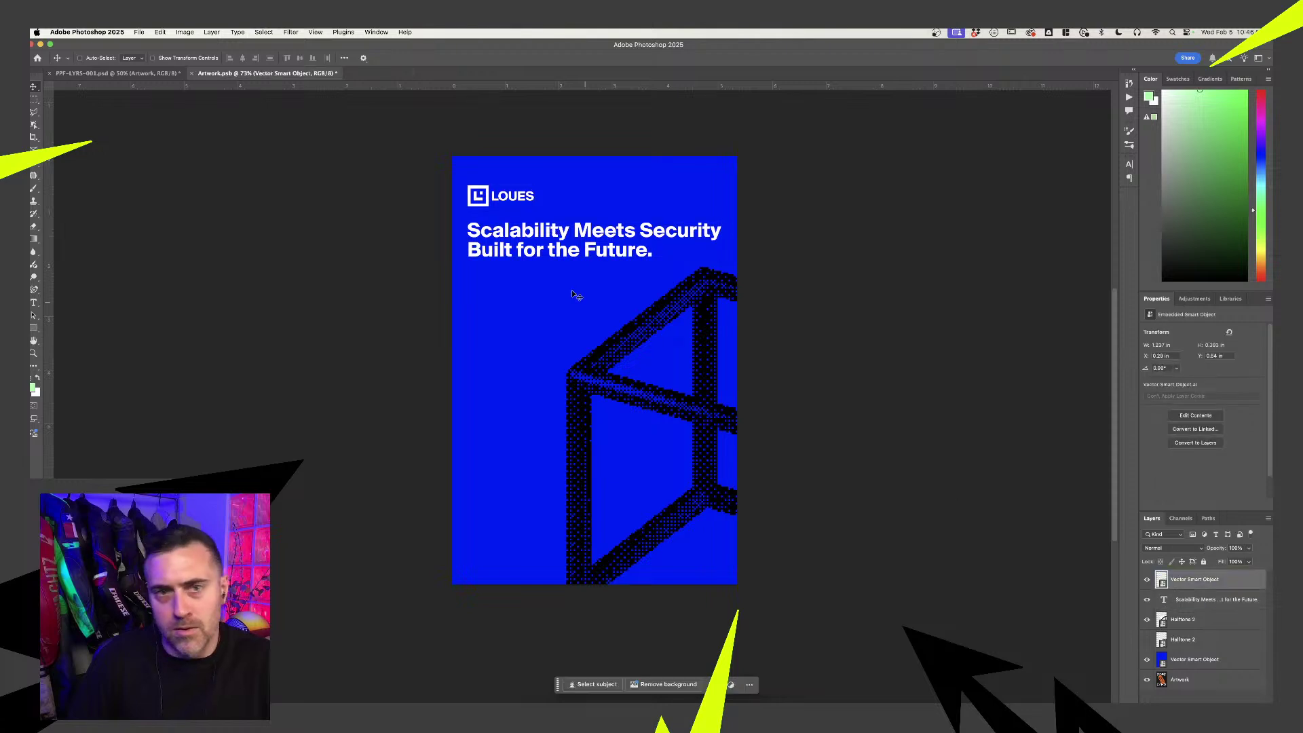
{"action": "left_click_drag", "start_coordinate": [491, 198], "coordinate": [492, 185]}
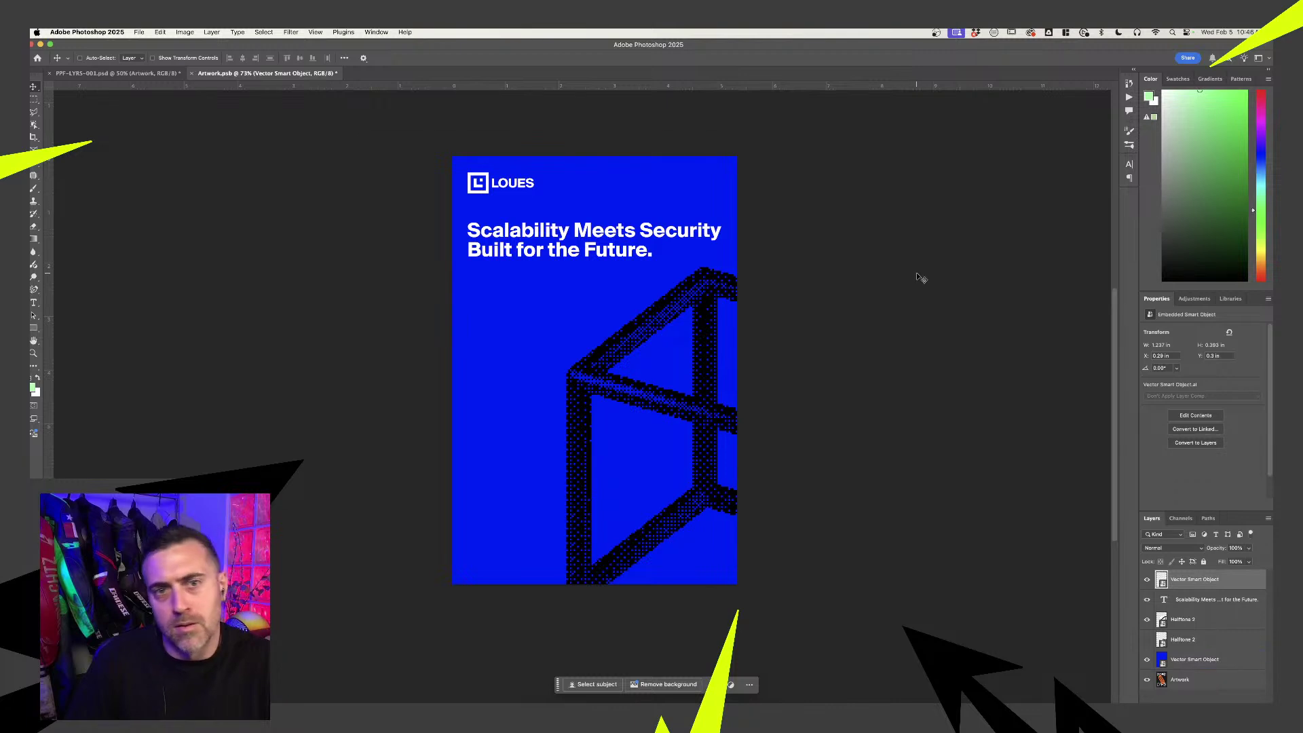
- Switch to Illustrator and copy the last sentence of the "Decentralization at Its Best" paragraph, starting "Our blockchain platform offers"
{"action": "scroll", "coordinate": [916, 284], "scroll_direction": "down", "scroll_amount": 2}
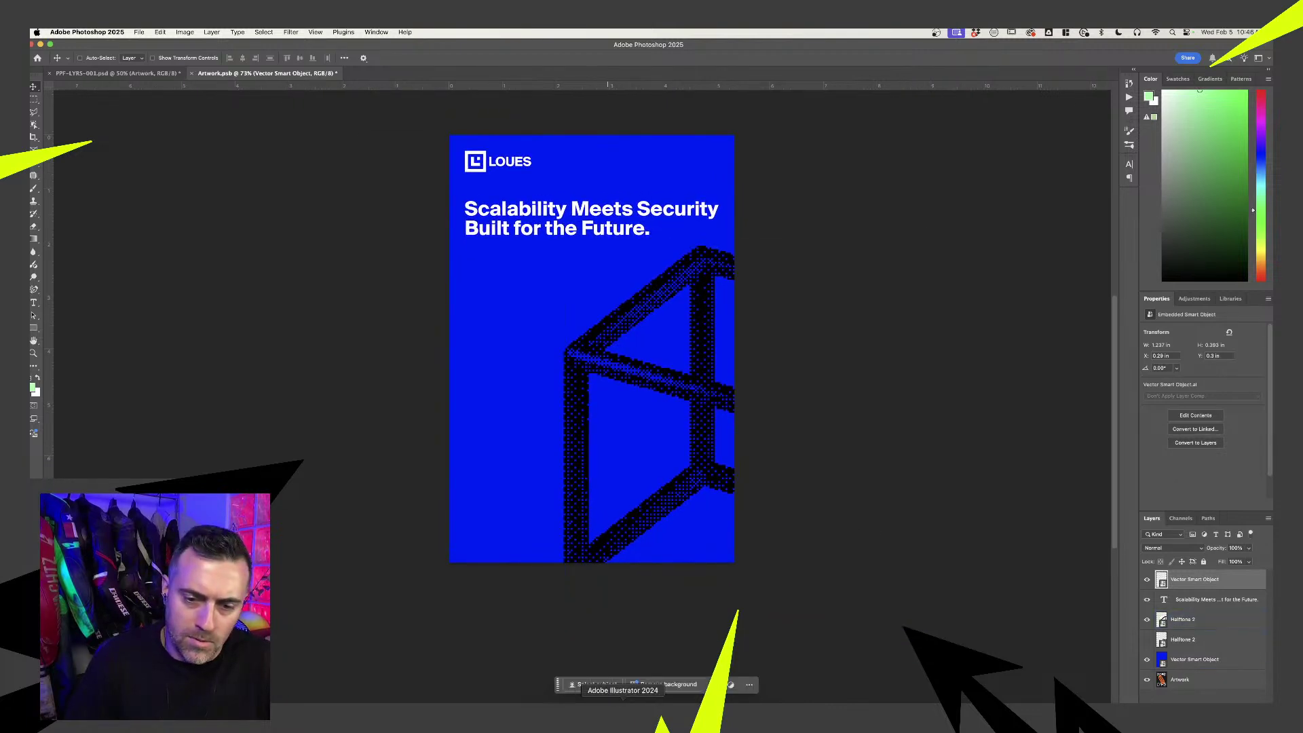
{"action": "left_click", "coordinate": [622, 709]}
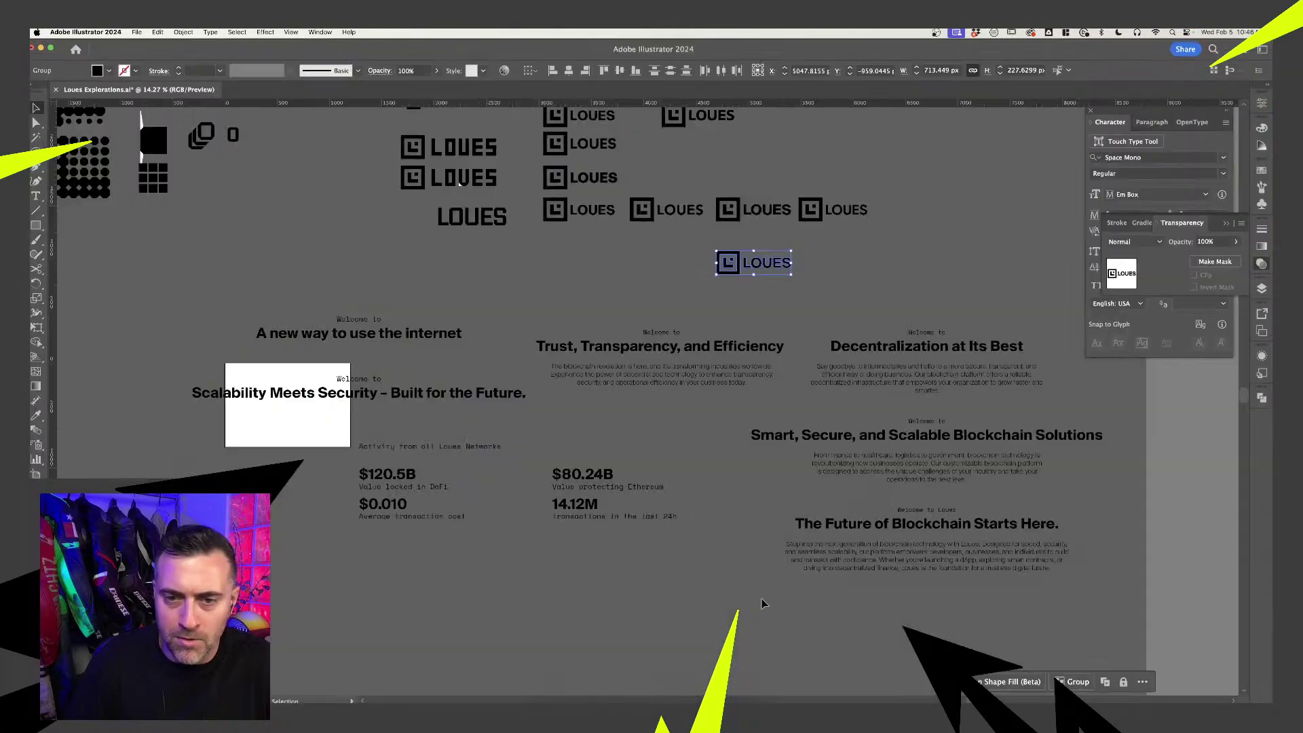
{"action": "scroll", "coordinate": [795, 503], "scroll_direction": "right", "scroll_amount": 3}
{"action": "scroll", "coordinate": [795, 504], "scroll_direction": "down", "scroll_amount": 1}
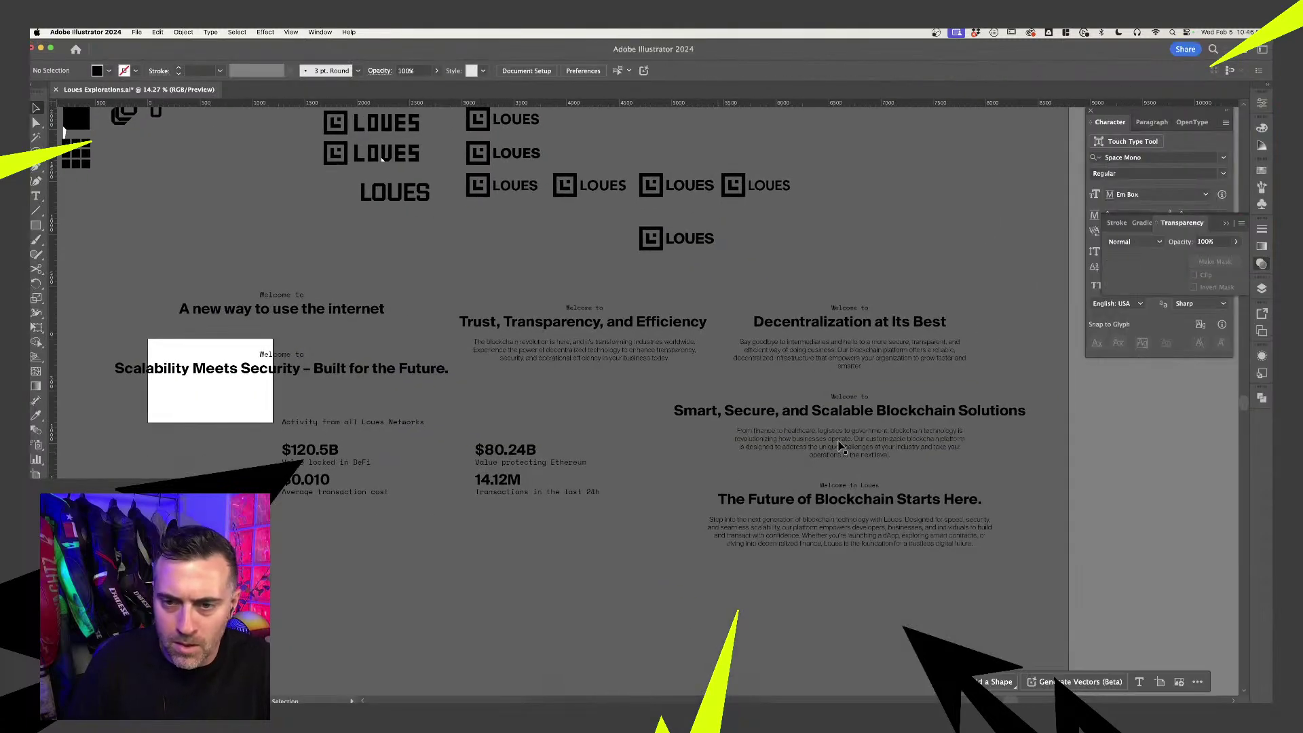
{"action": "left_click", "coordinate": [836, 445]}
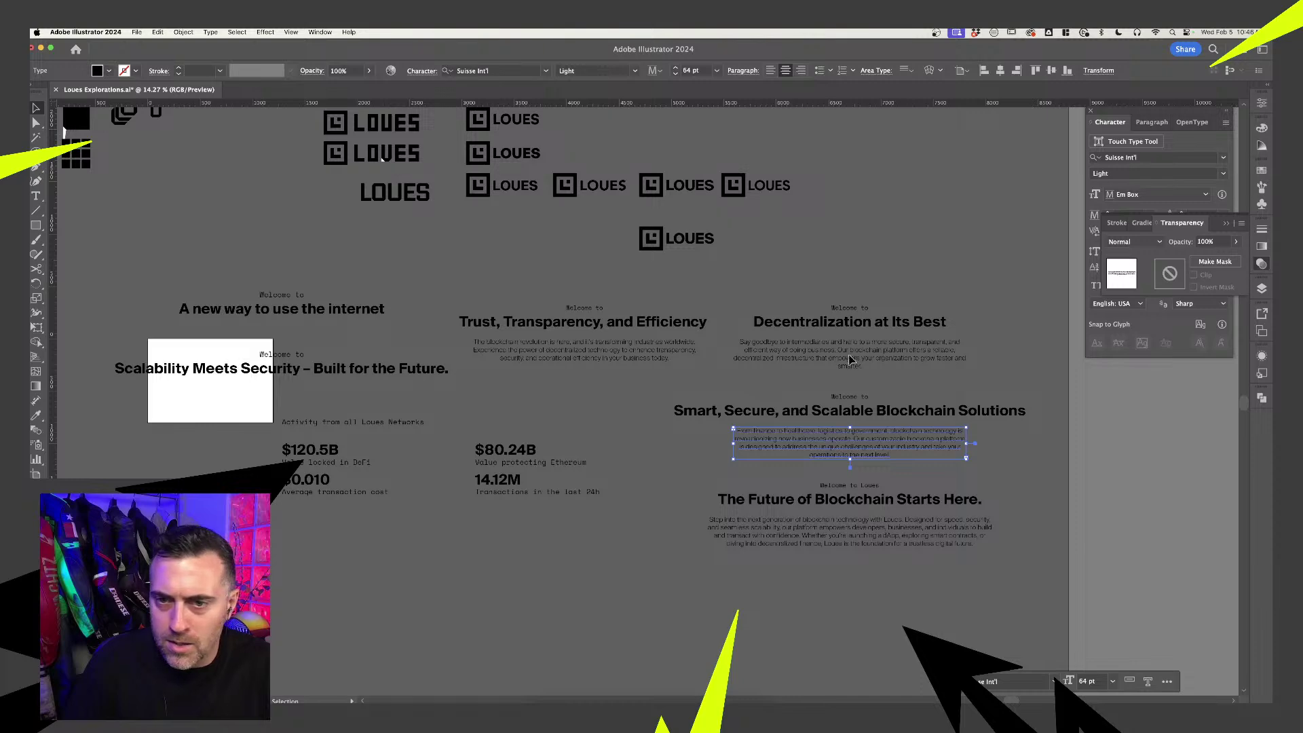
{"action": "scroll", "coordinate": [850, 360], "scroll_direction": "up", "scroll_amount": 2}
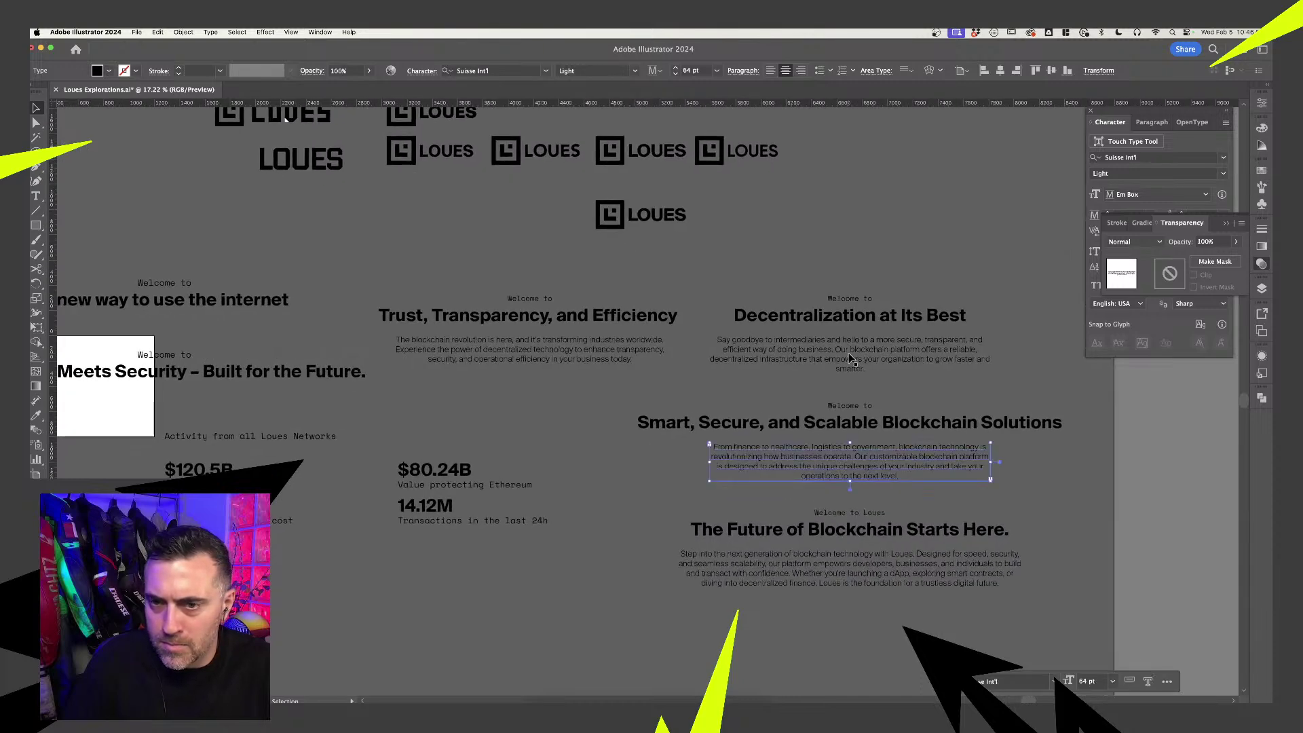
{"action": "scroll", "coordinate": [804, 354], "scroll_direction": "up", "scroll_amount": 3}
{"action": "key", "text": "t"}
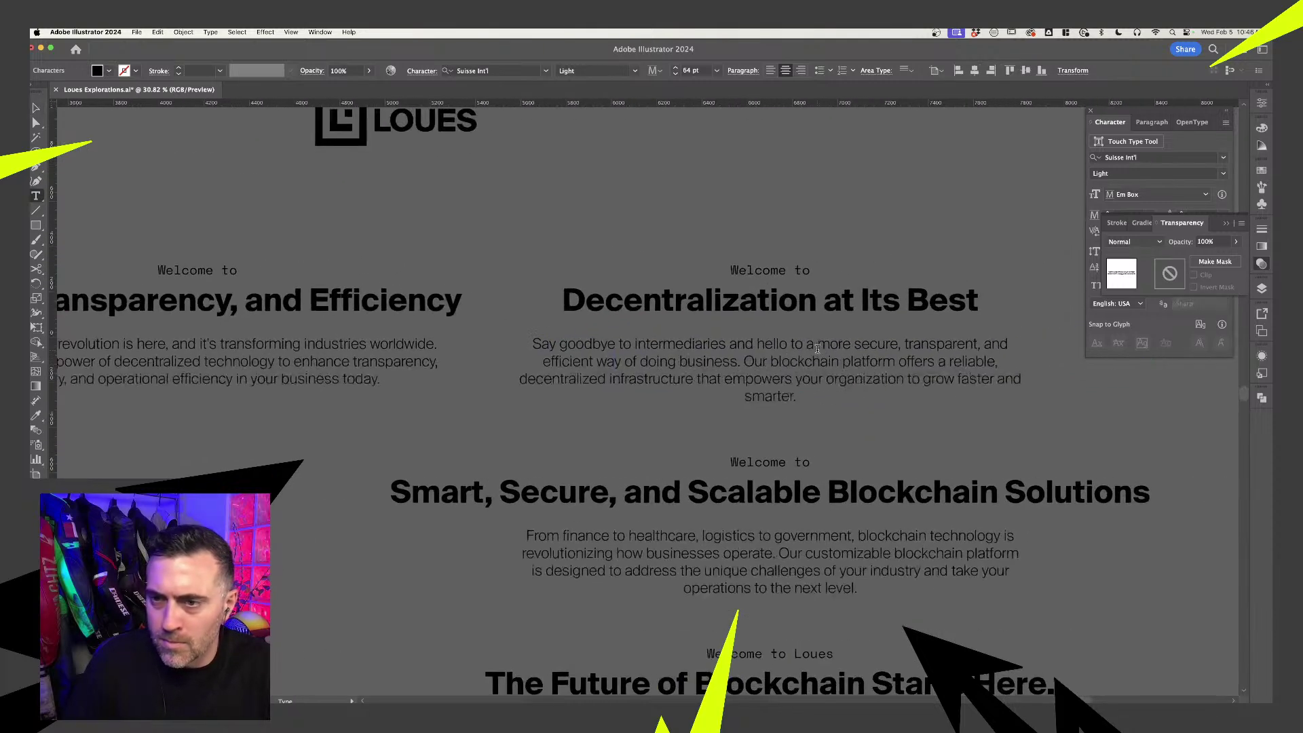
{"action": "left_click", "coordinate": [702, 354]}
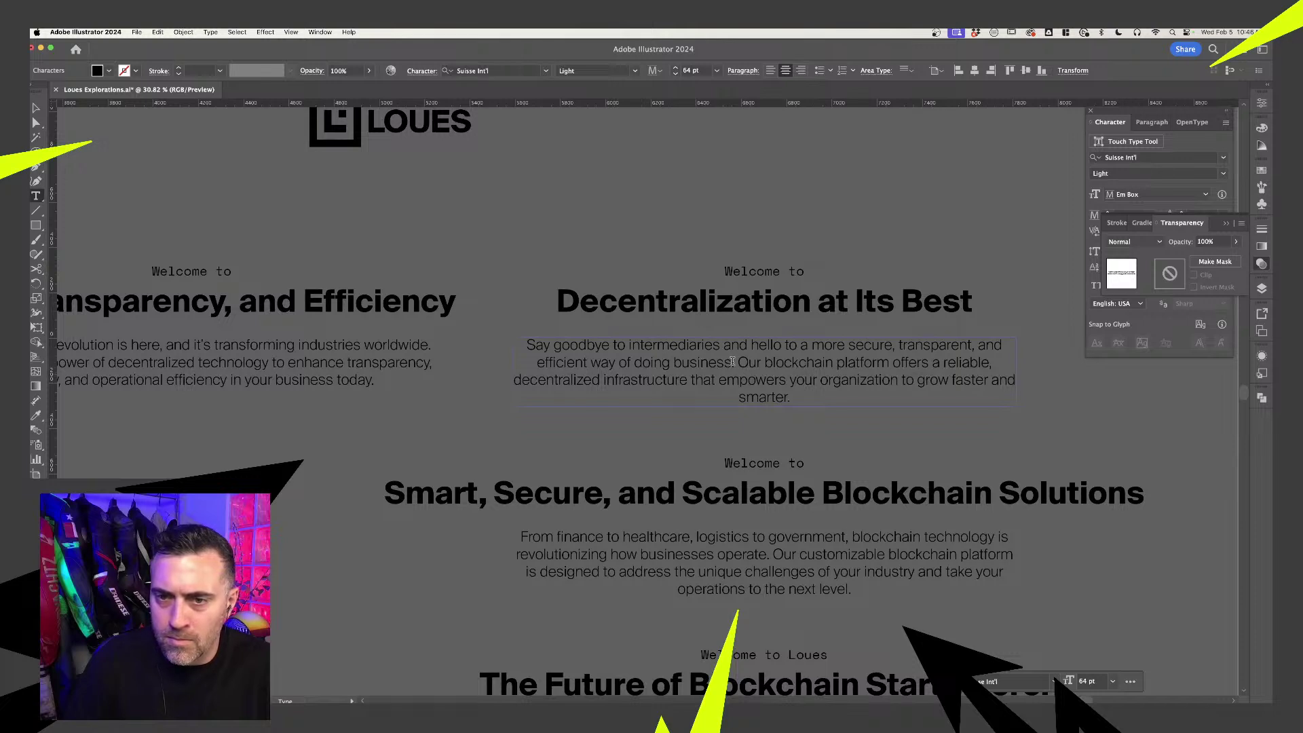
{"action": "left_click_drag", "start_coordinate": [738, 363], "coordinate": [854, 394]}
{"action": "key", "text": "super+c"}
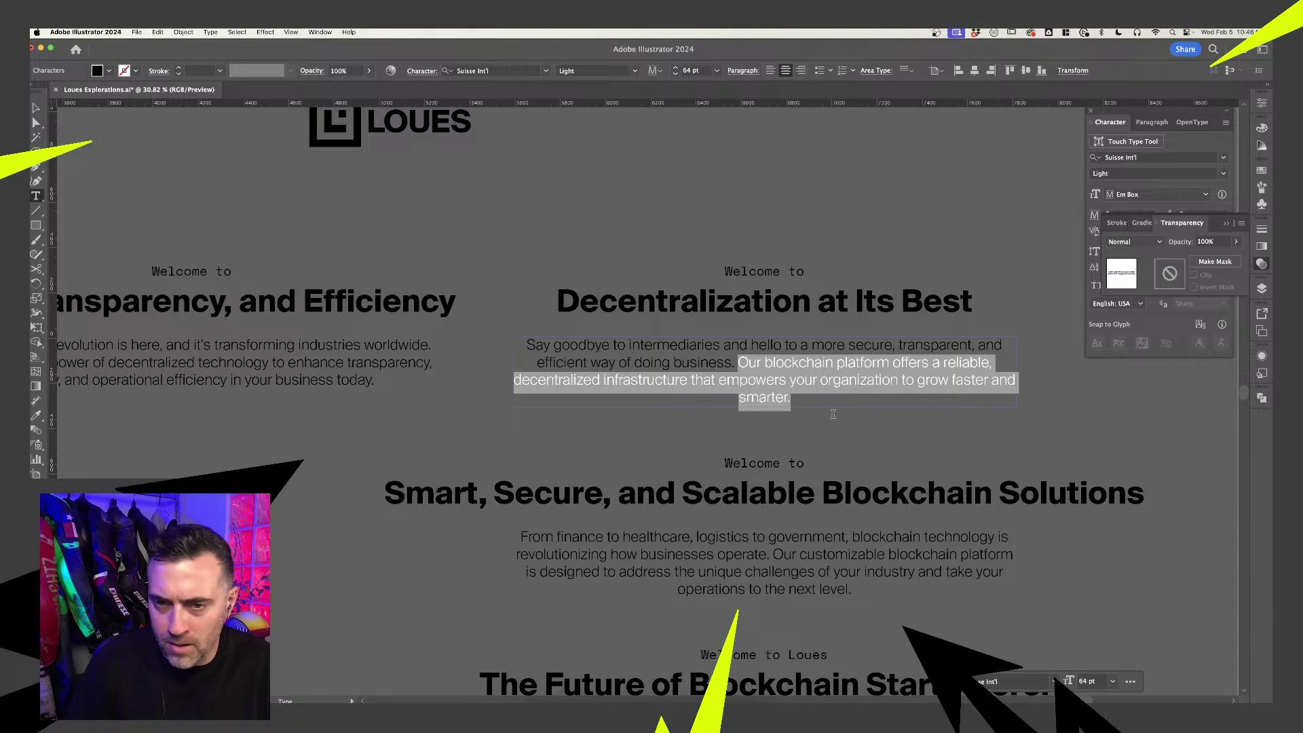
{"action": "key", "text": "Escape"}
{"action": "key", "text": "super+shift+a"}
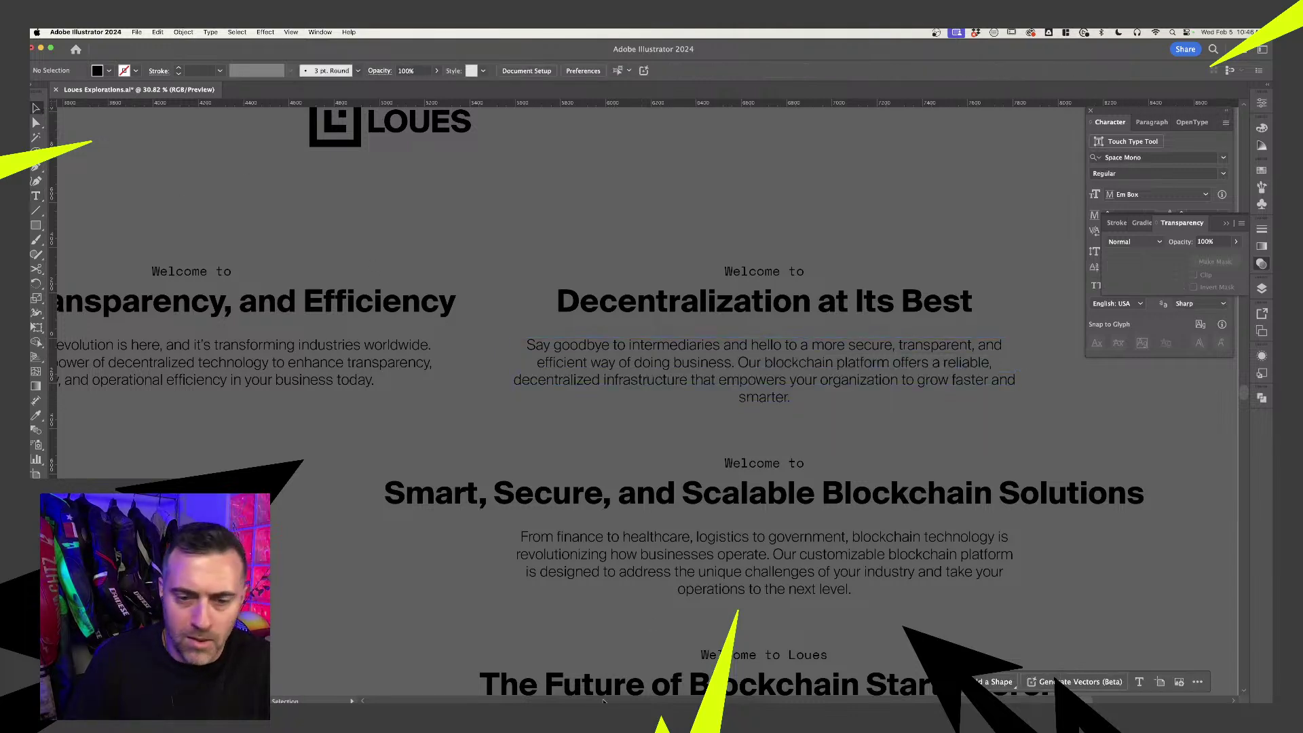
- Switch to Photoshop and paste the copied sentence into a new paragraph text box below the poster headline
{"action": "key", "text": "super+Tab"}
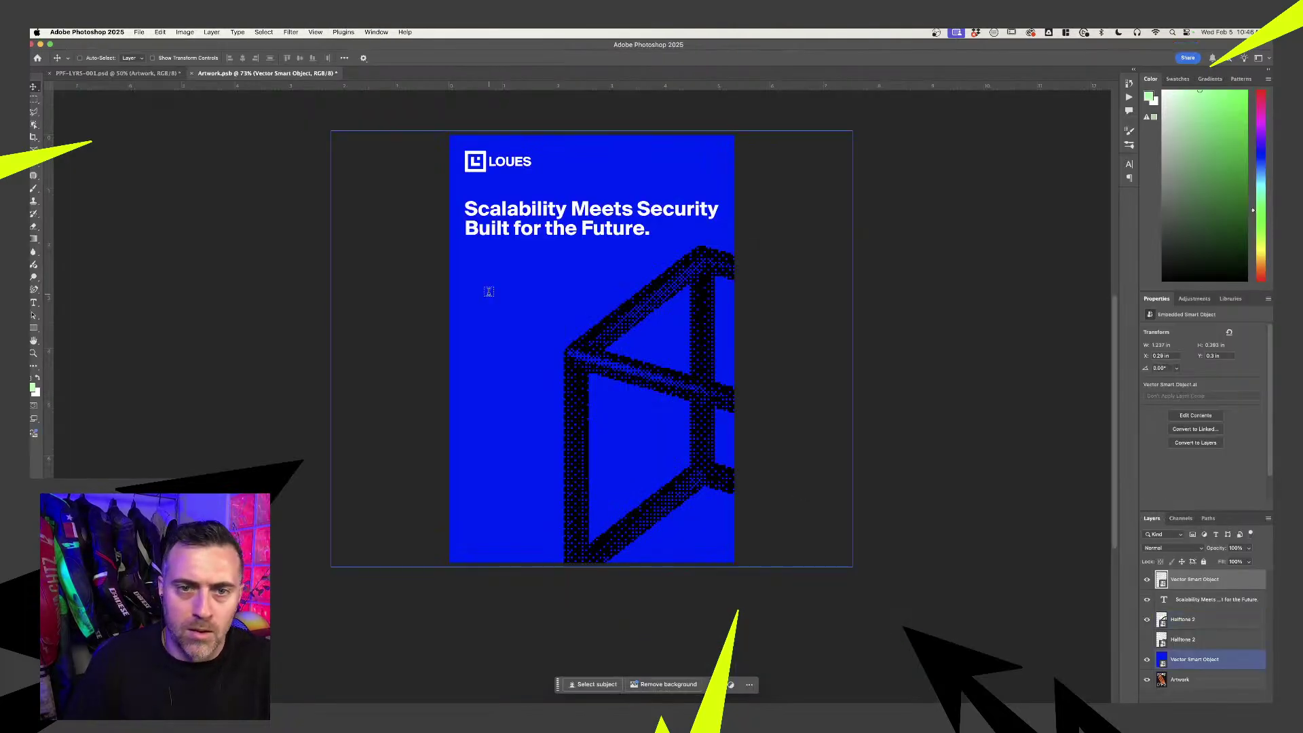
{"action": "key", "text": "t"}
{"action": "left_click_drag", "start_coordinate": [471, 257], "coordinate": [651, 365]}
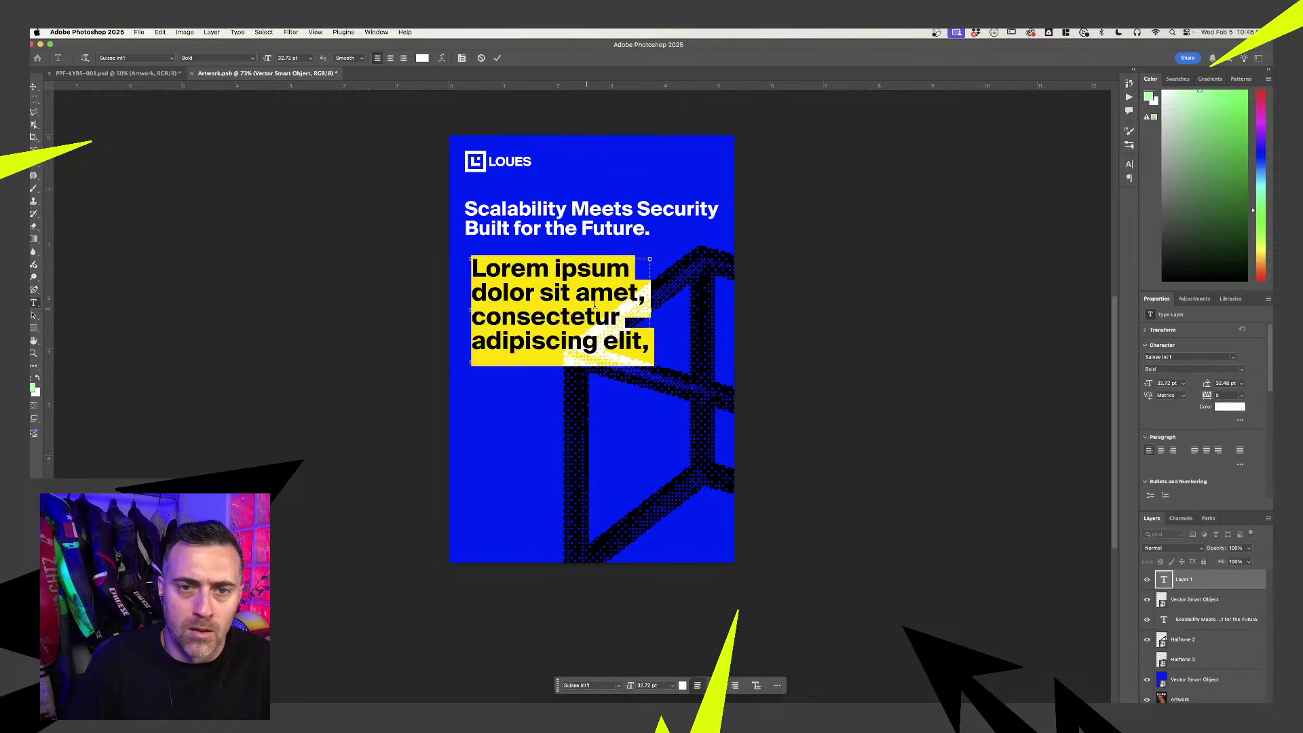
{"action": "key", "text": "super+v"}
- Recolour the pasted body text white and align it left
{"action": "key", "text": "super+a"}
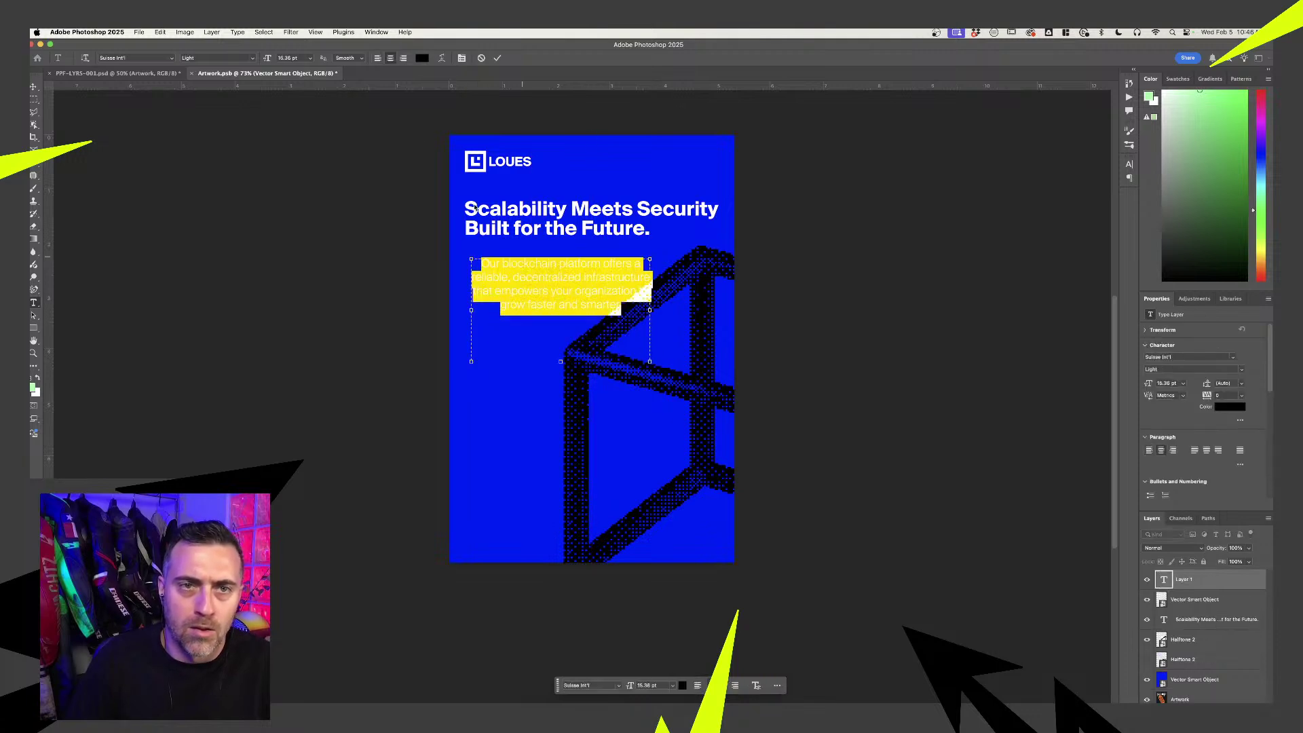
{"action": "left_click", "coordinate": [421, 59]}
{"action": "left_click_drag", "start_coordinate": [369, 415], "coordinate": [302, 399]}
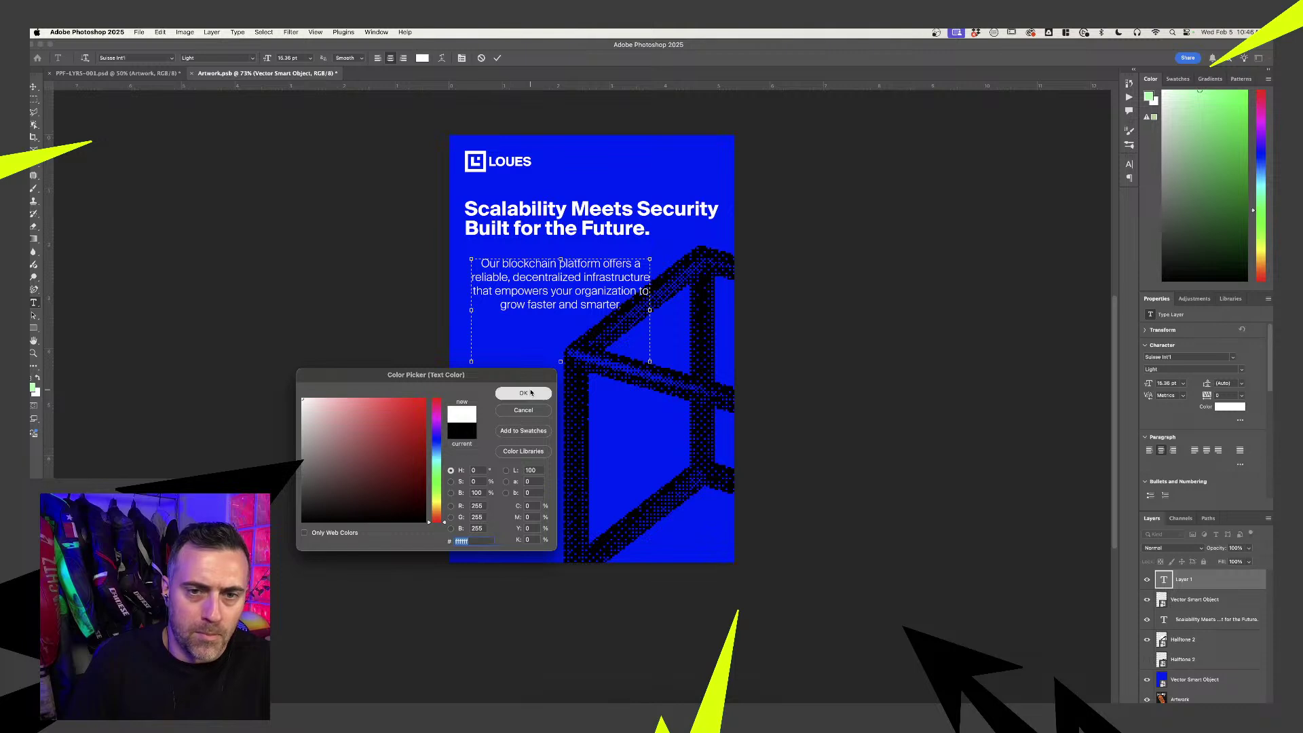
{"action": "left_click", "coordinate": [531, 392]}
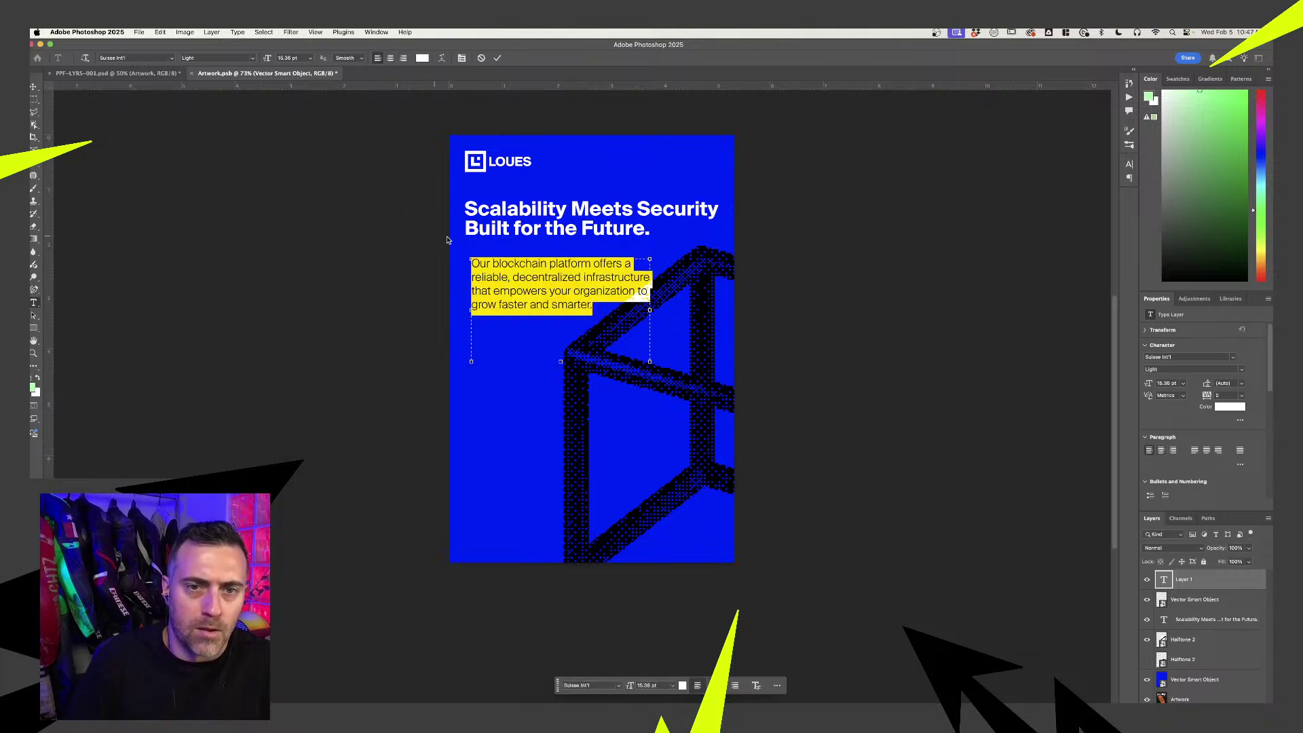
{"action": "left_click", "coordinate": [34, 87]}
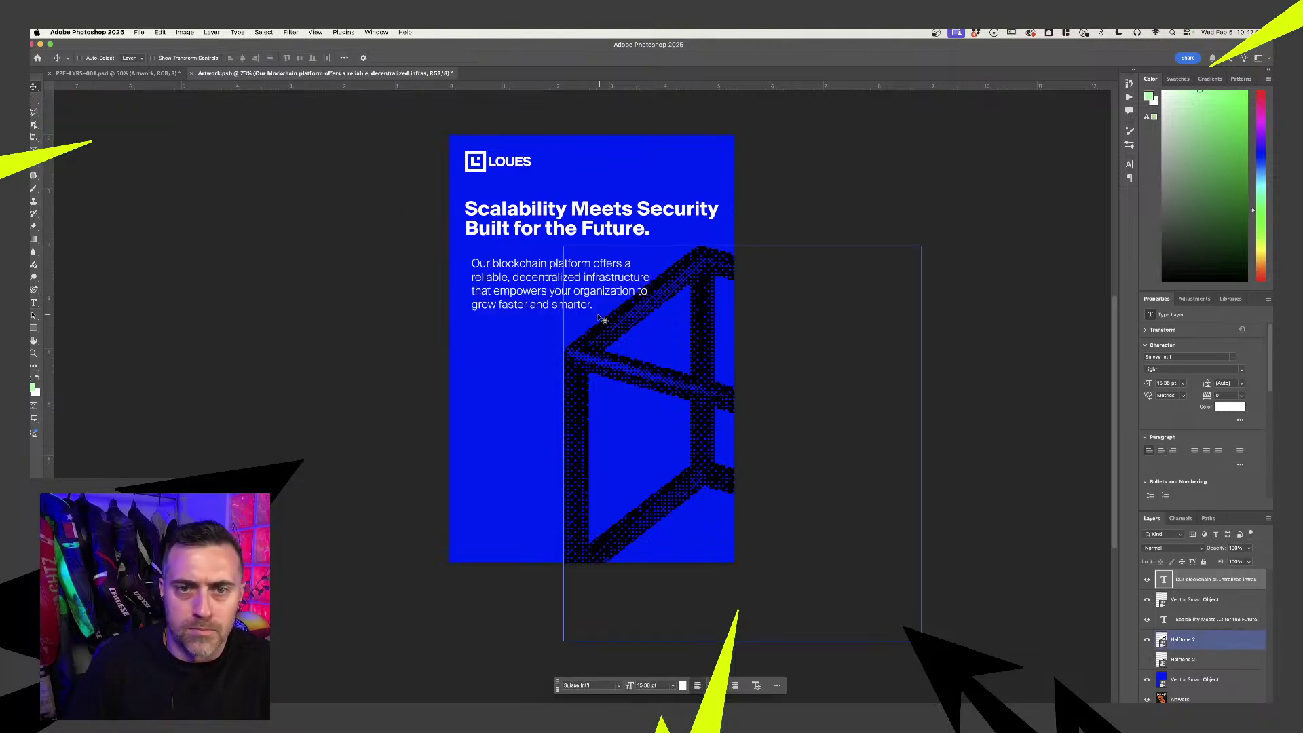
- Align the body text with the headline's left edge and scale it to 95.12%
{"action": "left_click_drag", "start_coordinate": [535, 287], "coordinate": [590, 305]}
{"action": "key", "text": "super+t"}
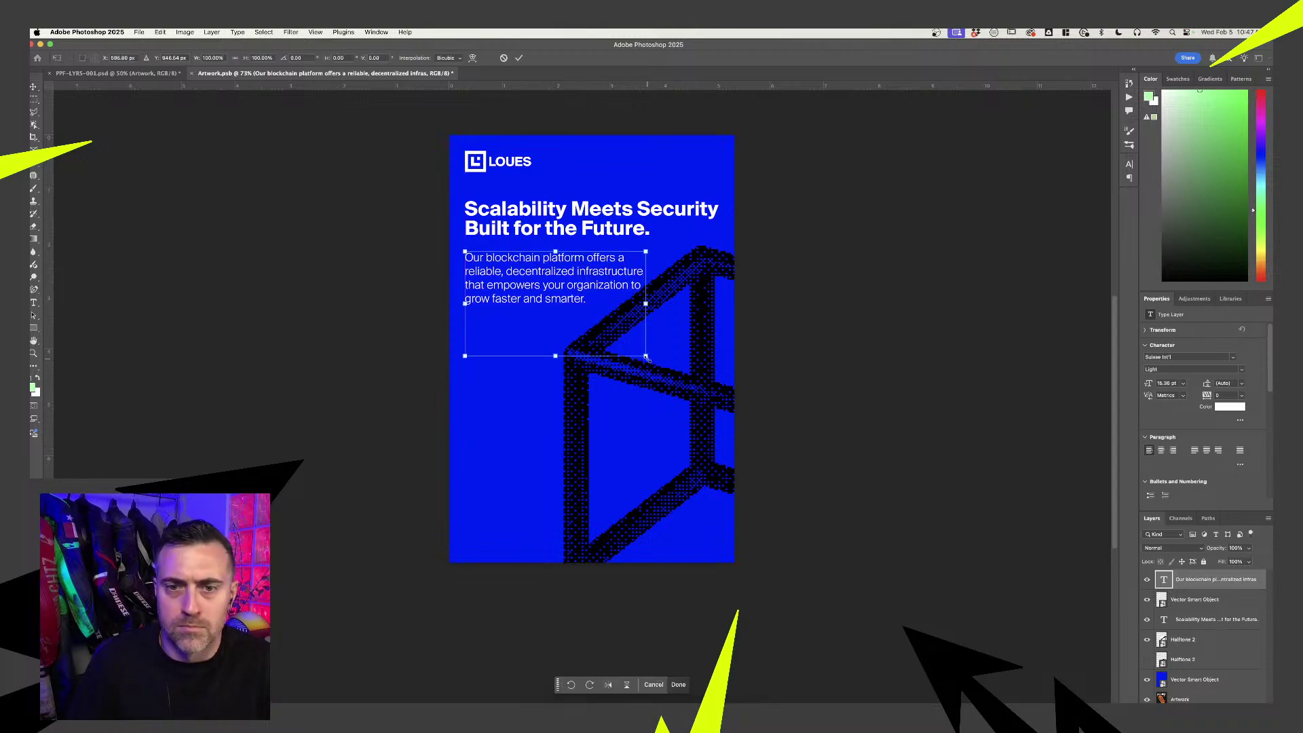
{"action": "left_click_drag", "start_coordinate": [643, 355], "coordinate": [640, 352]}
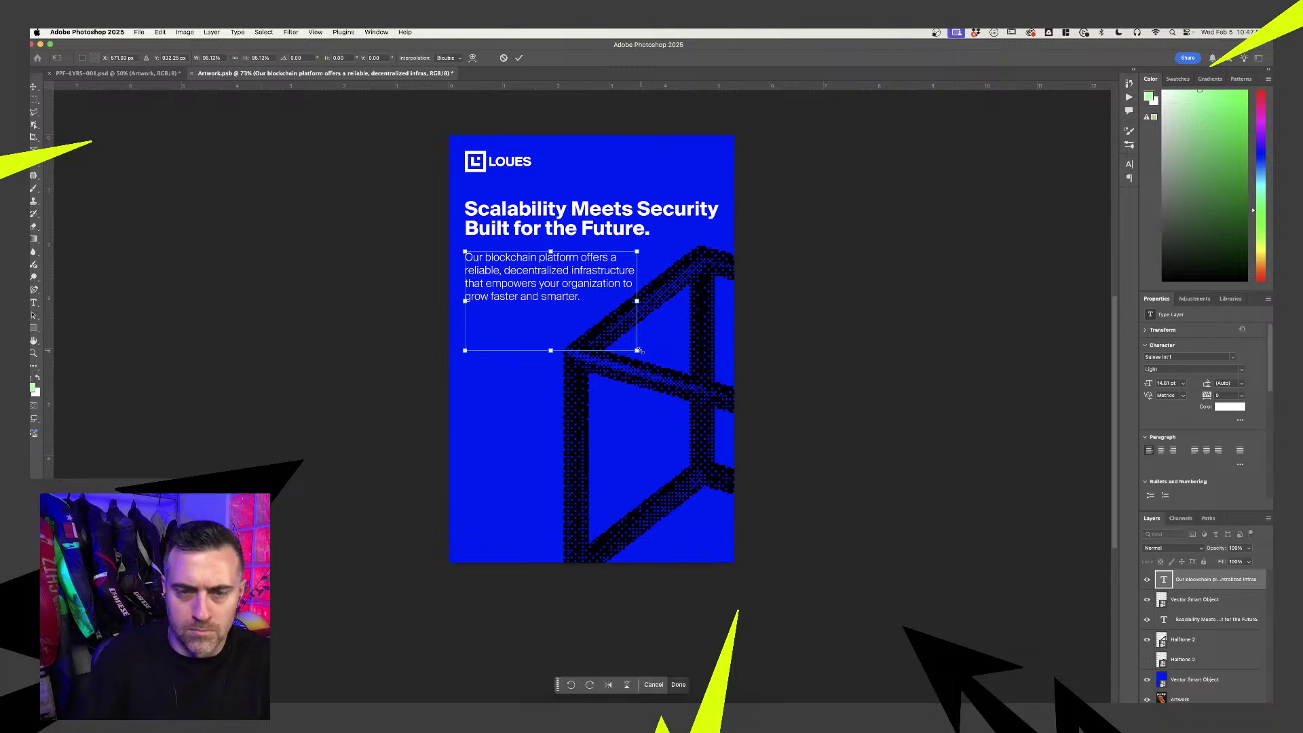
{"action": "key", "text": "Return"}
{"action": "key", "text": "t"}
{"action": "left_click", "coordinate": [488, 543]}
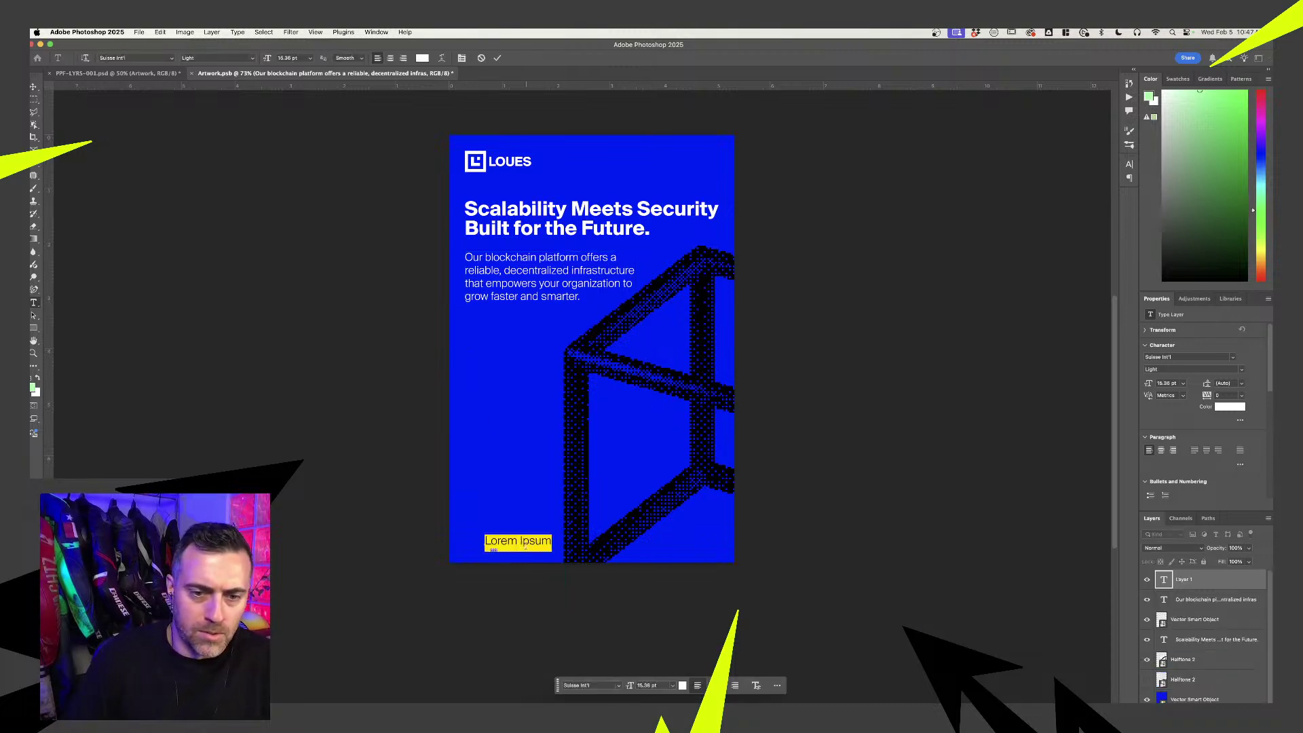
{"action": "key", "text": "BackSpace"}
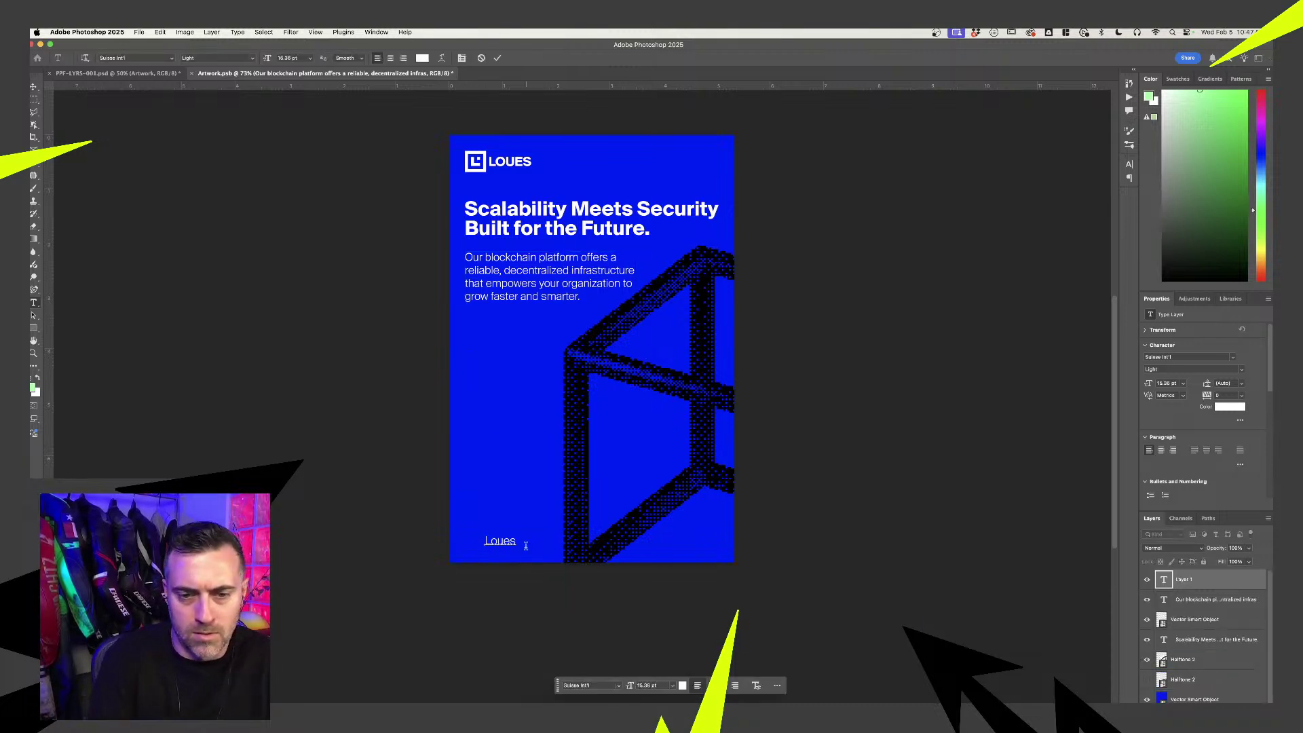
{"action": "type", "text": "Loues.com"}
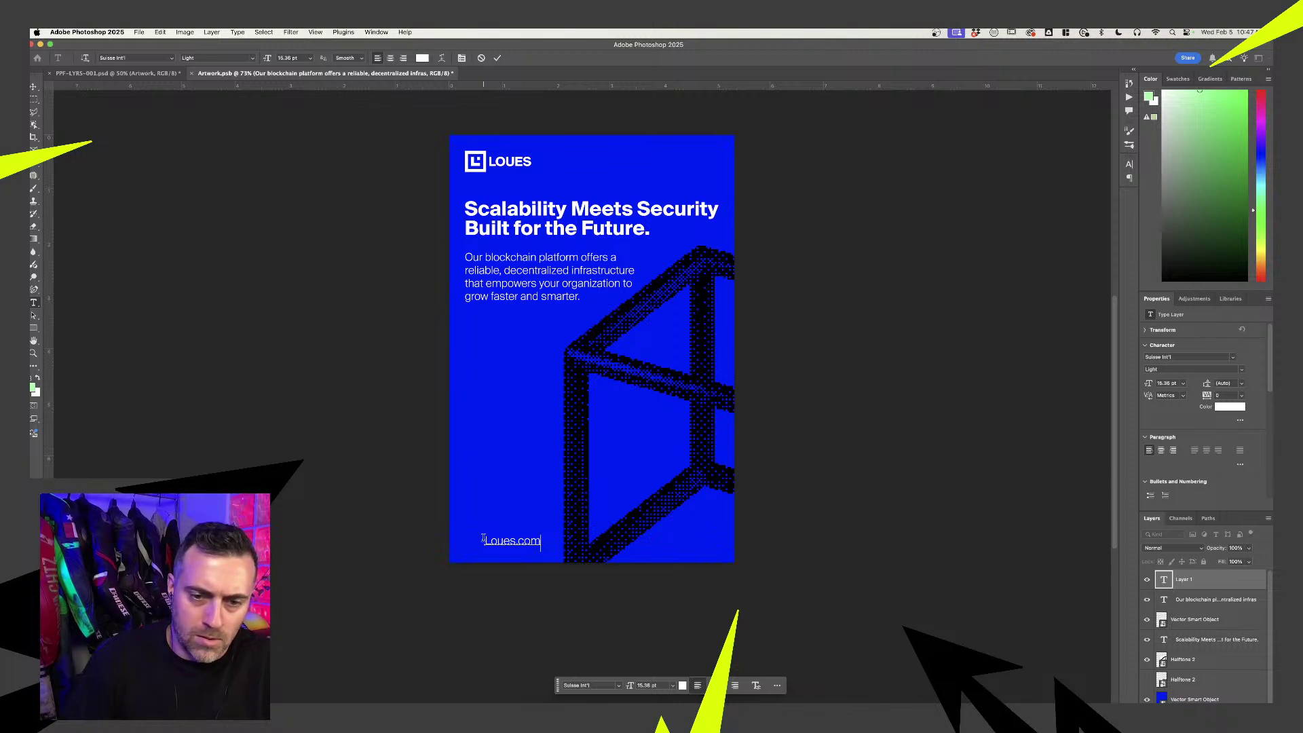
{"action": "type", "text": "www."}
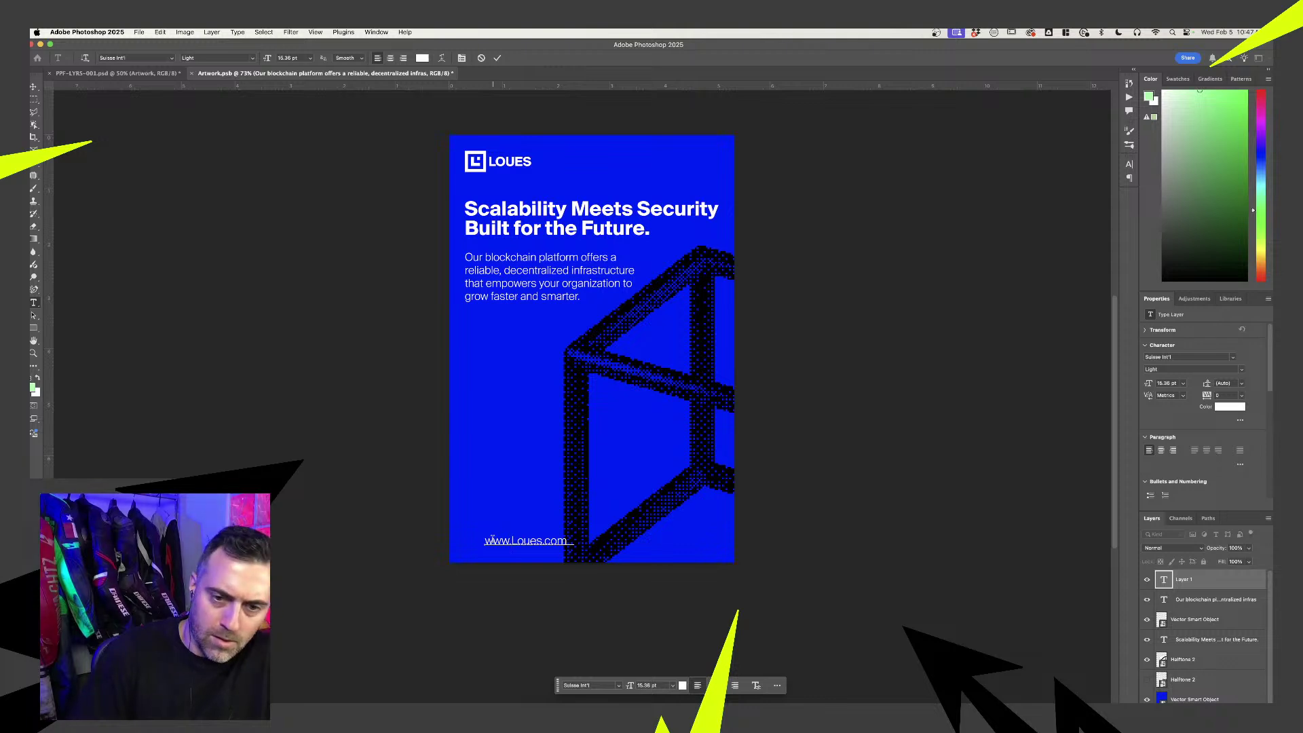
{"action": "type", "text": "0"}
{"action": "key", "text": "BackSpace"}
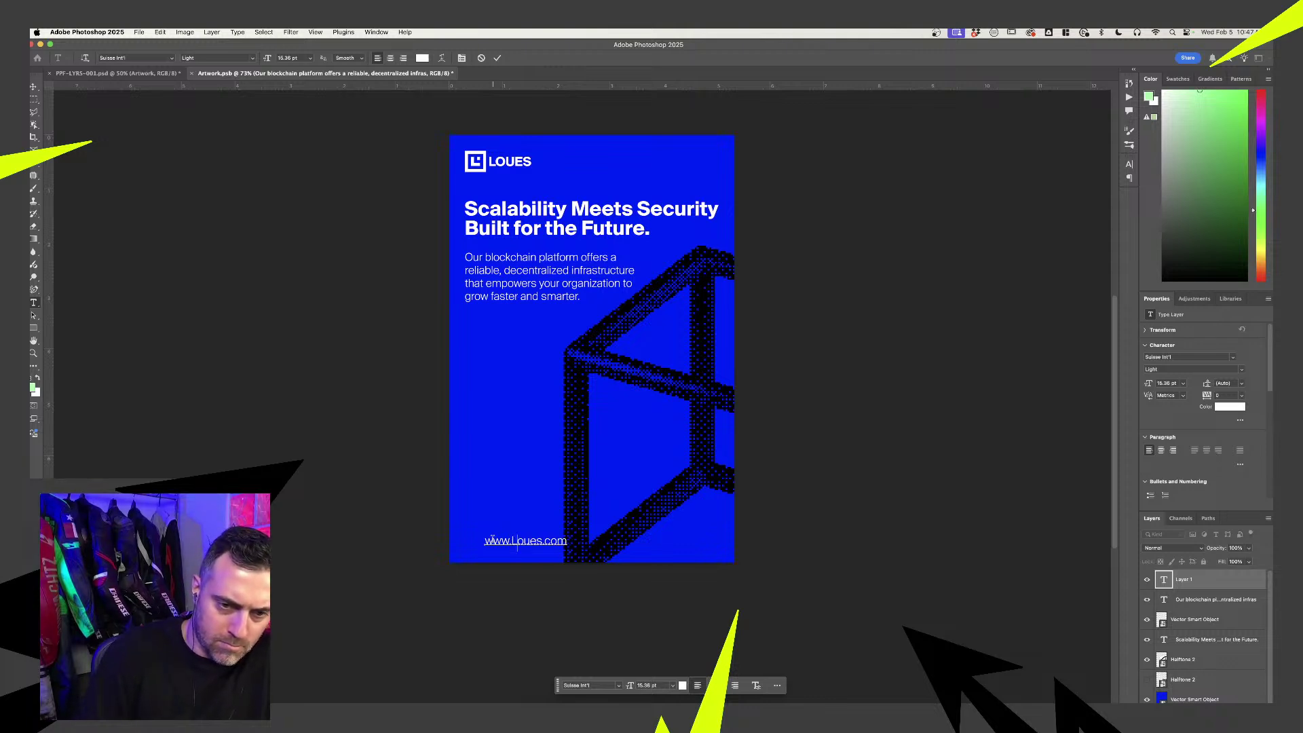
{"action": "key", "text": "BackSpace"}
{"action": "type", "text": "l"}
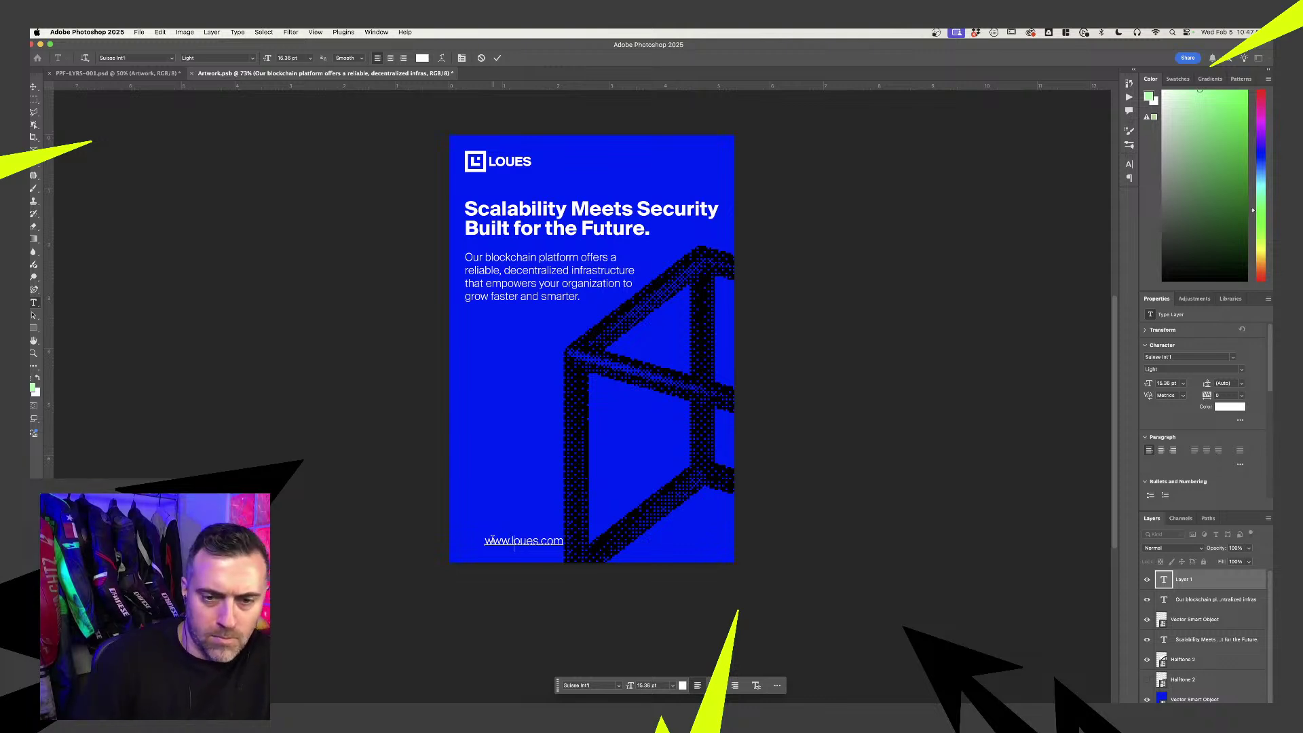
- Nudge the web address closer to the headline's left edge and save the artwork to update the bus stop mockup
{"action": "left_click", "coordinate": [33, 87]}
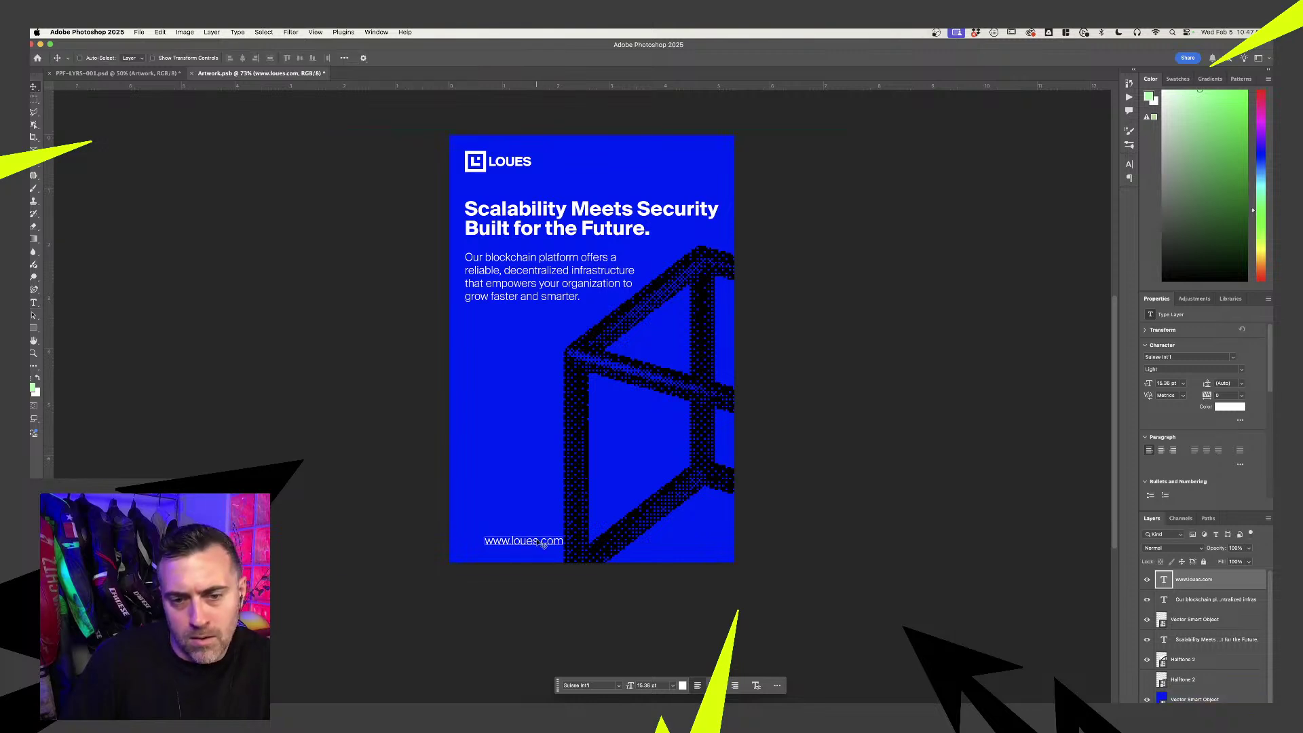
{"action": "left_click_drag", "start_coordinate": [537, 542], "coordinate": [524, 542]}
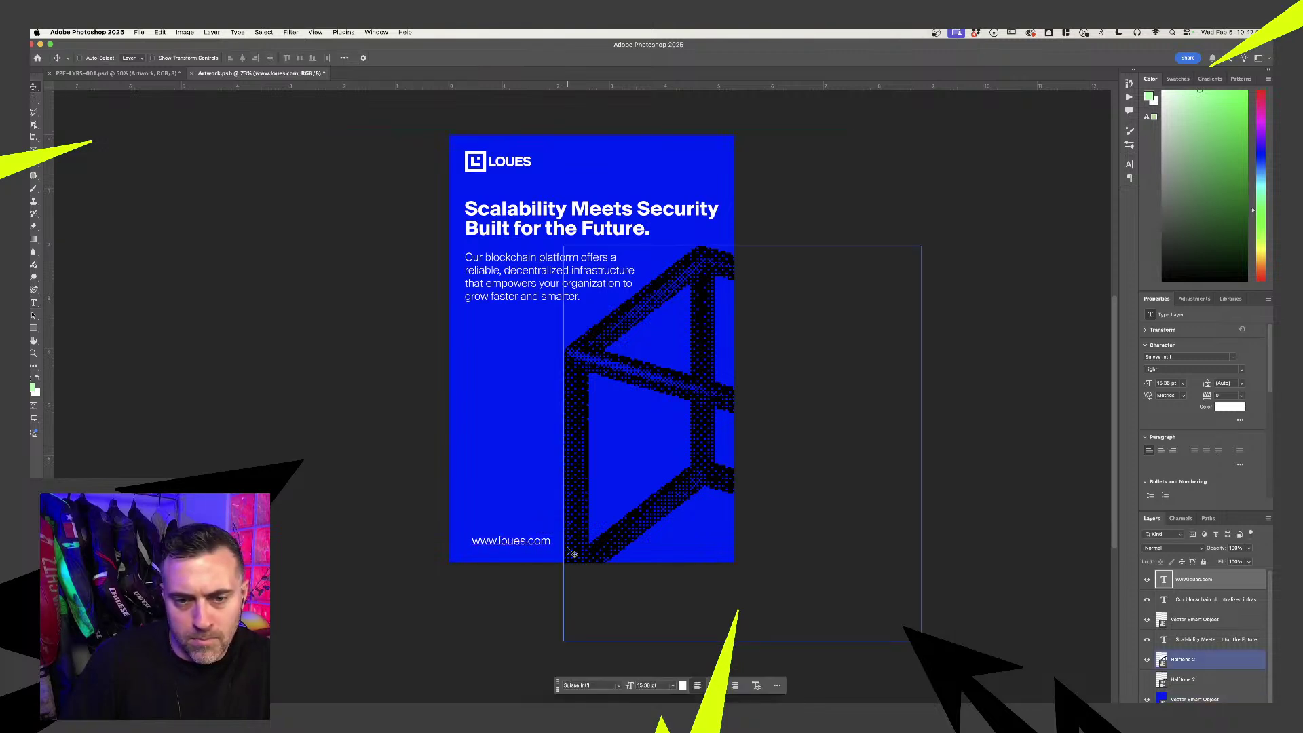
{"action": "key", "text": "super+s"}
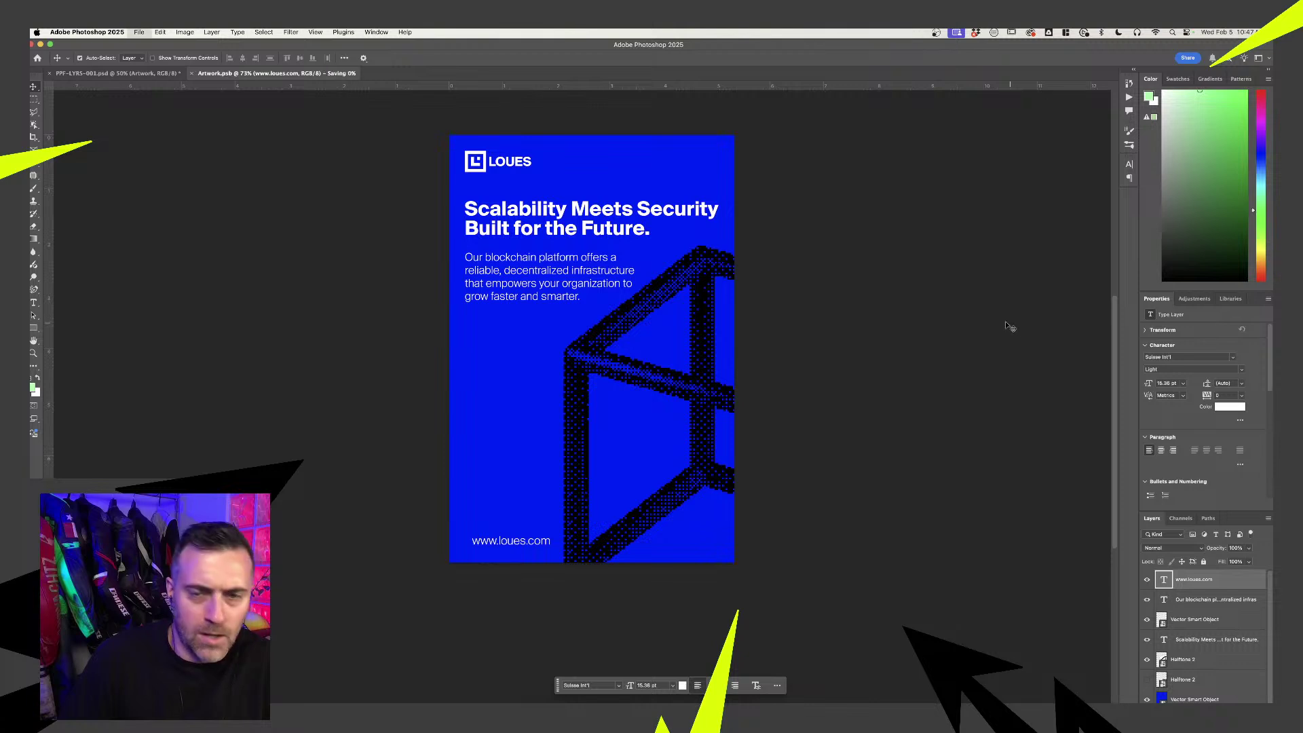
{"action": "left_click", "coordinate": [142, 75]}
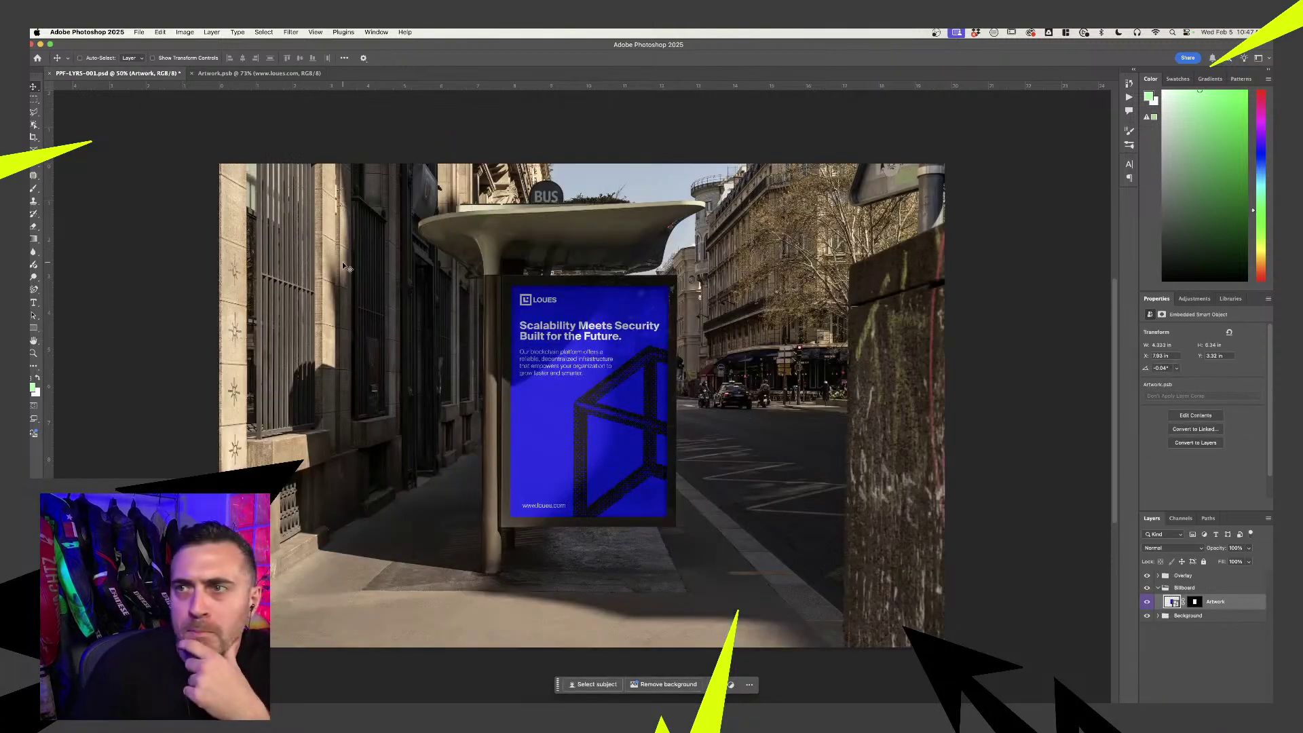
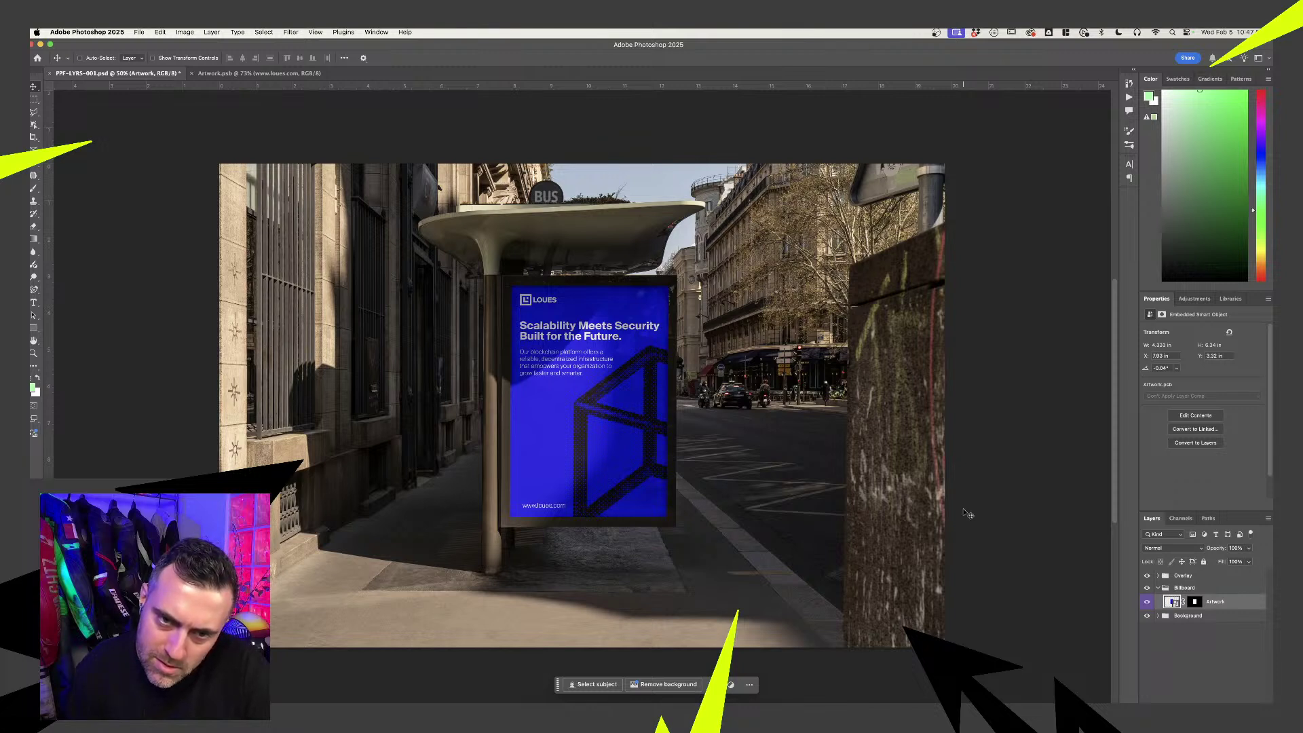
- Reorder the logo layer directly beneath the web address layer and group the two as "First"
{"action": "left_click", "coordinate": [258, 73]}
{"action": "left_click", "coordinate": [1199, 621]}
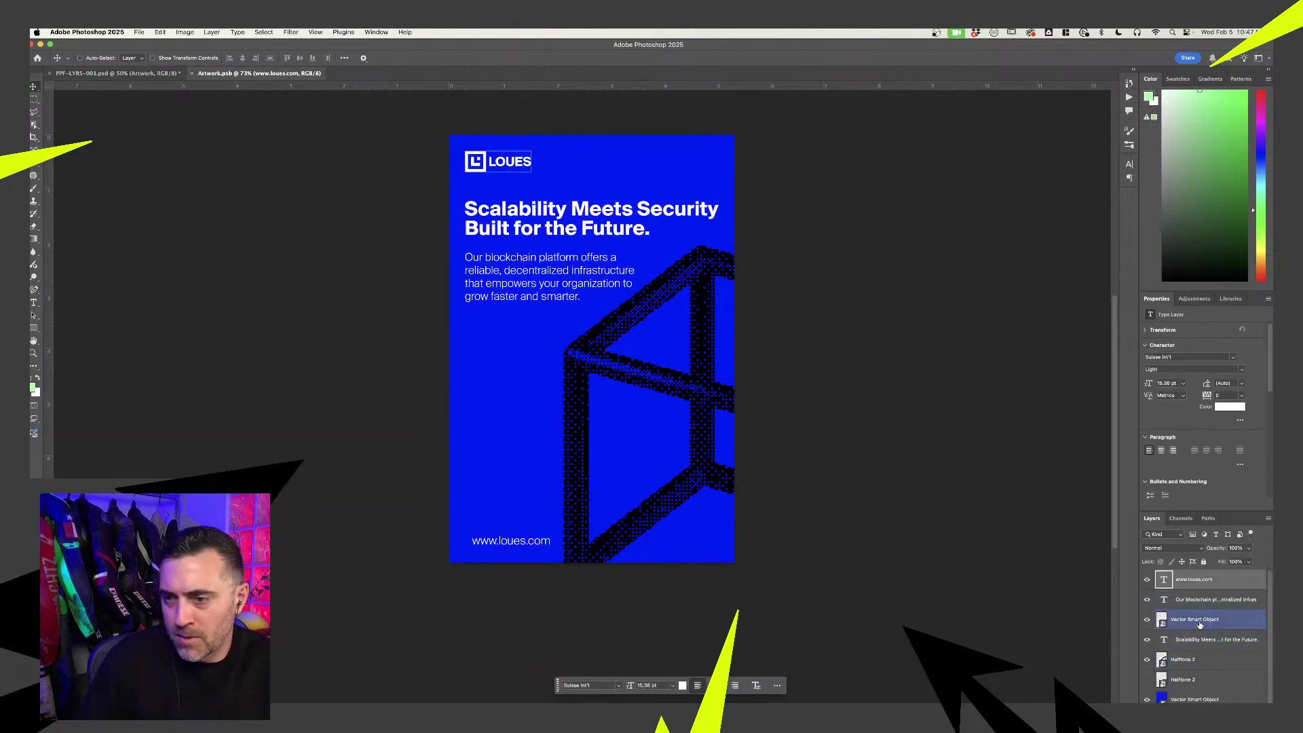
{"action": "left_click", "coordinate": [1162, 582]}
{"action": "left_click", "coordinate": [1226, 600]}
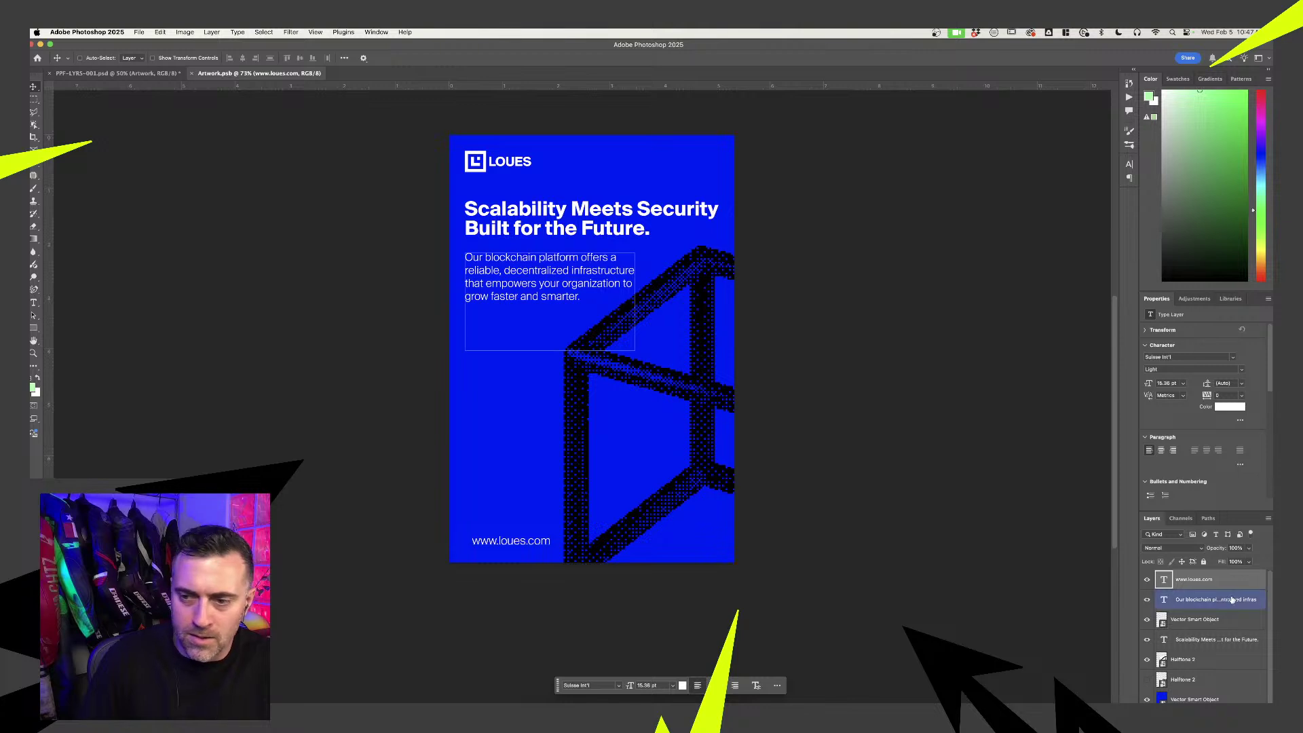
{"action": "left_click", "coordinate": [1203, 626]}
{"action": "left_click_drag", "start_coordinate": [1203, 626], "coordinate": [1230, 601]}
{"action": "left_click", "coordinate": [1180, 579], "text": "shift"}
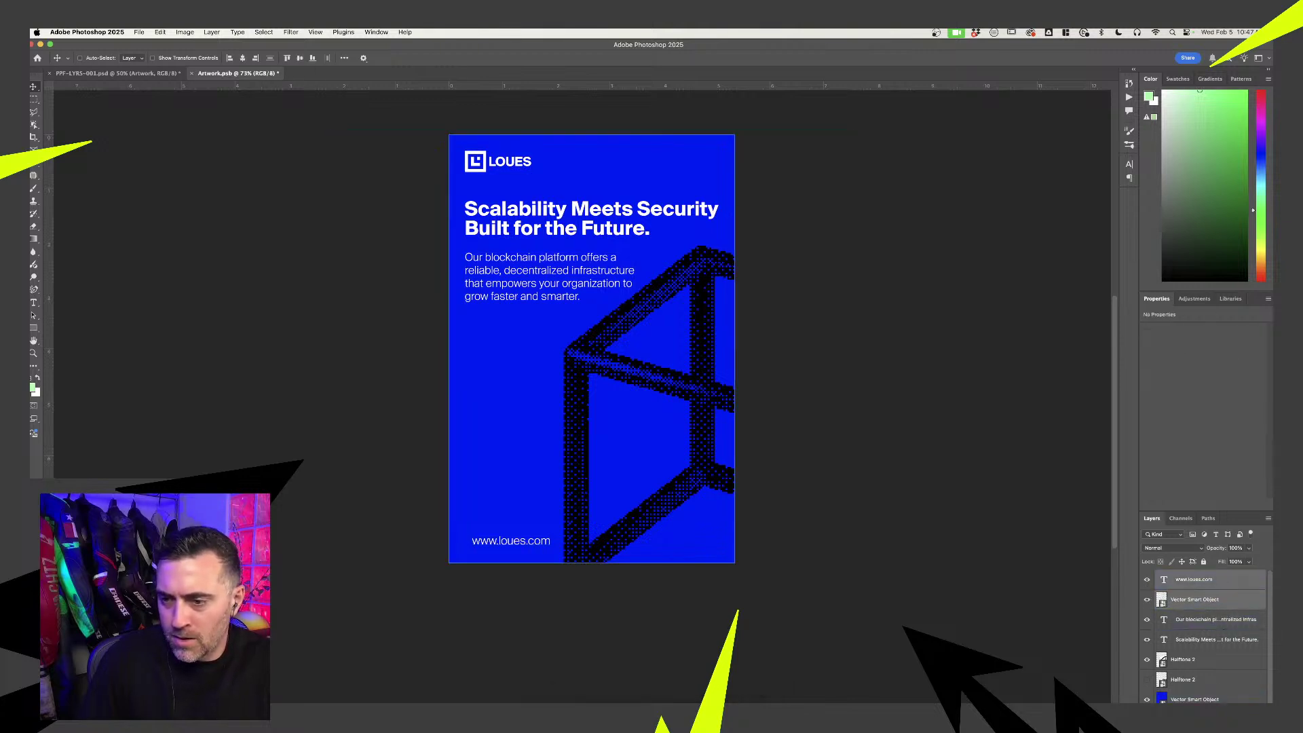
{"action": "key", "text": "super+g"}
{"action": "double_click", "coordinate": [1181, 576]}
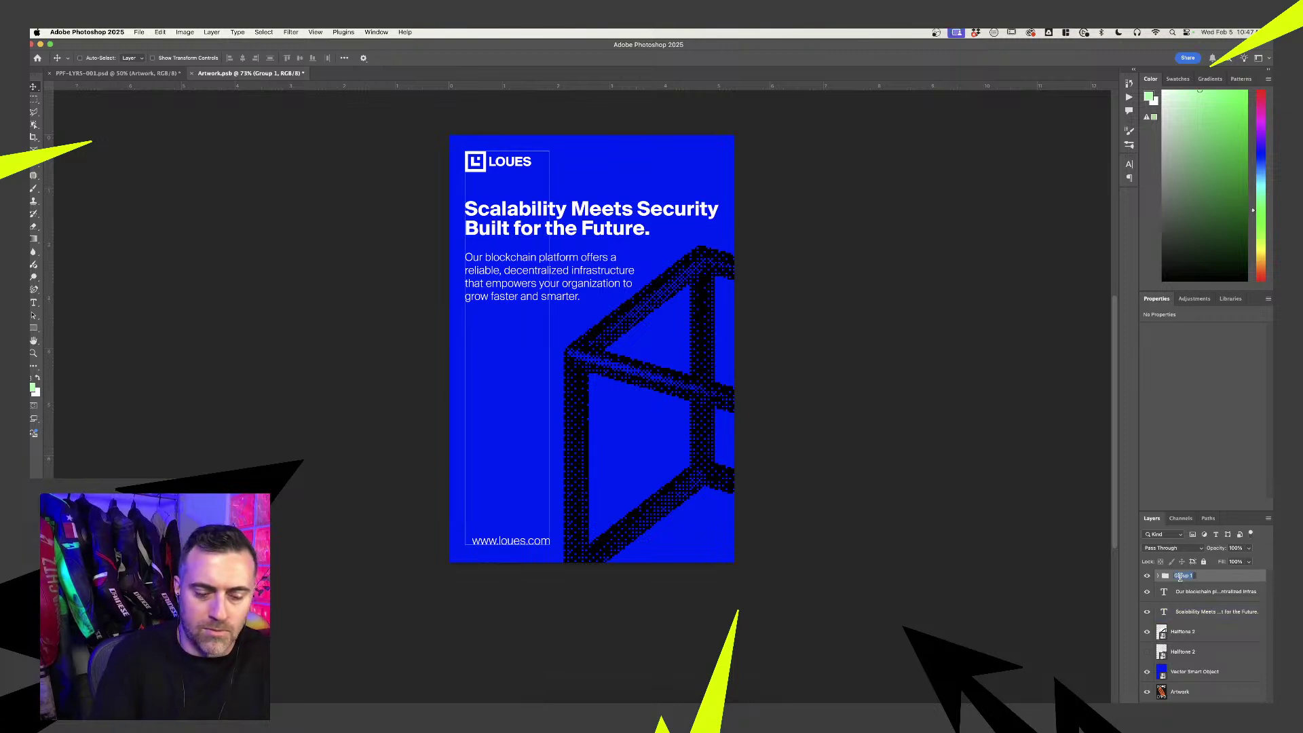
{"action": "type", "text": "First"}
{"action": "key", "text": "Return"}
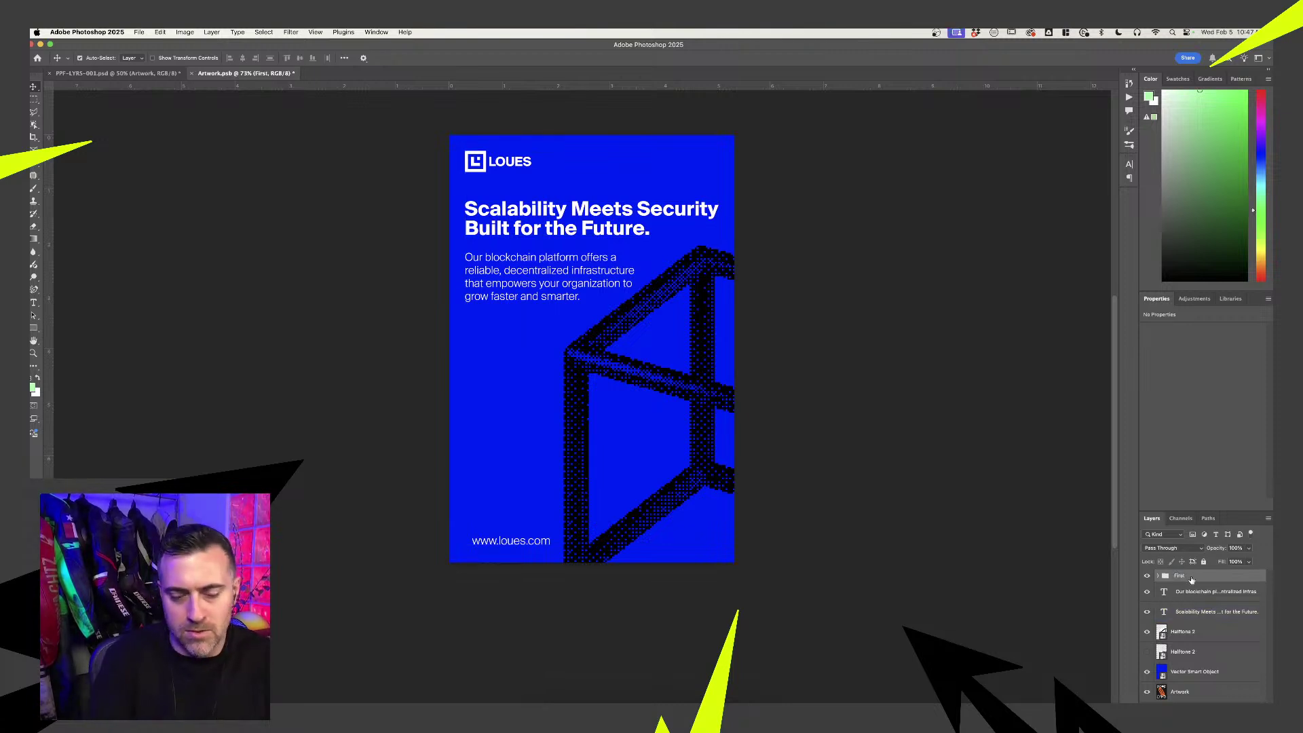
- Duplicate the "First" group, expand the copy and hide the original group
{"action": "key", "text": "super+j"}
{"action": "left_click", "coordinate": [1159, 600]}
{"action": "left_click", "coordinate": [1158, 575]}
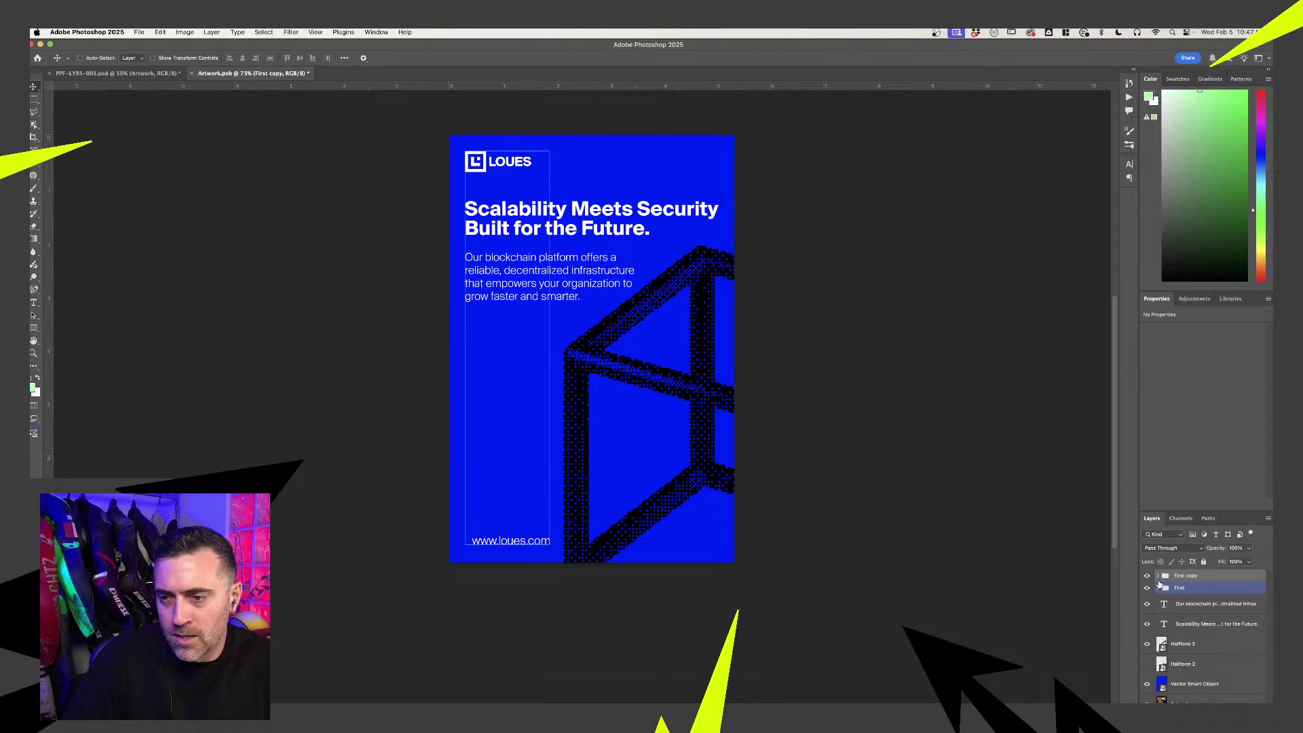
{"action": "left_click", "coordinate": [1203, 593]}
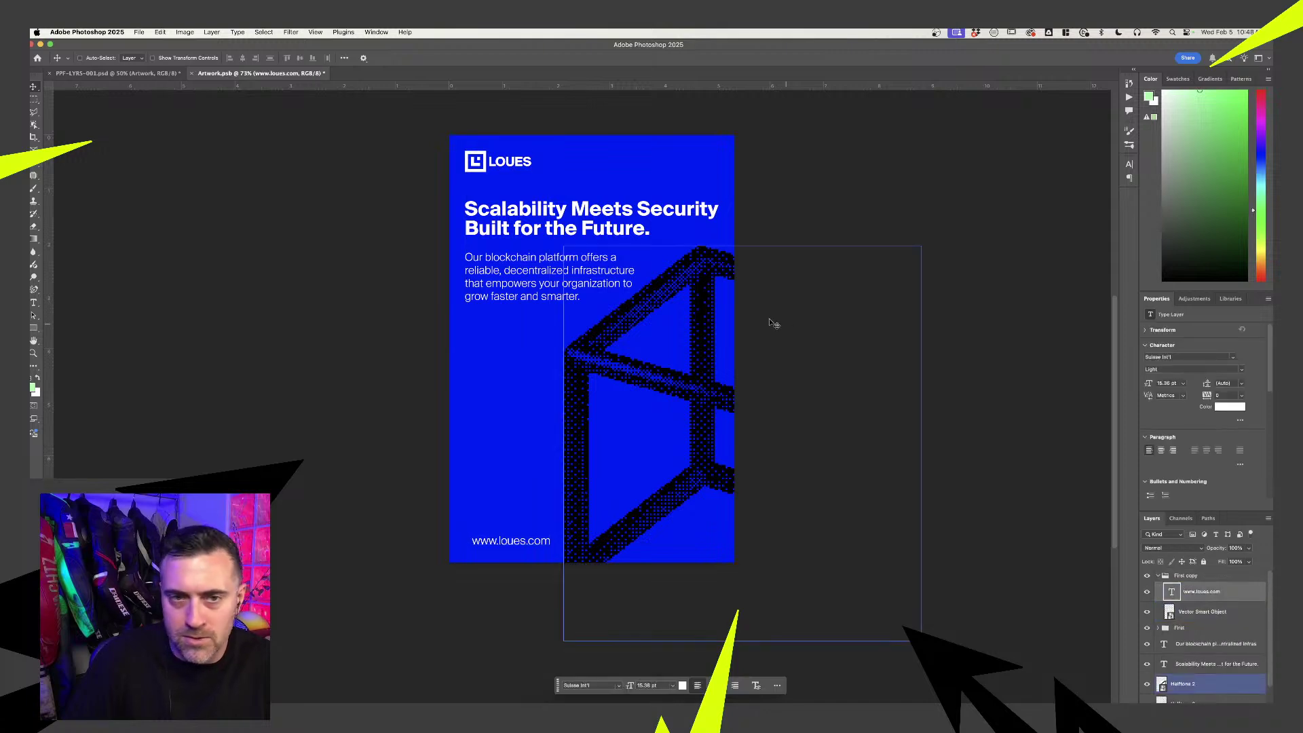
{"action": "left_click", "coordinate": [1146, 627]}
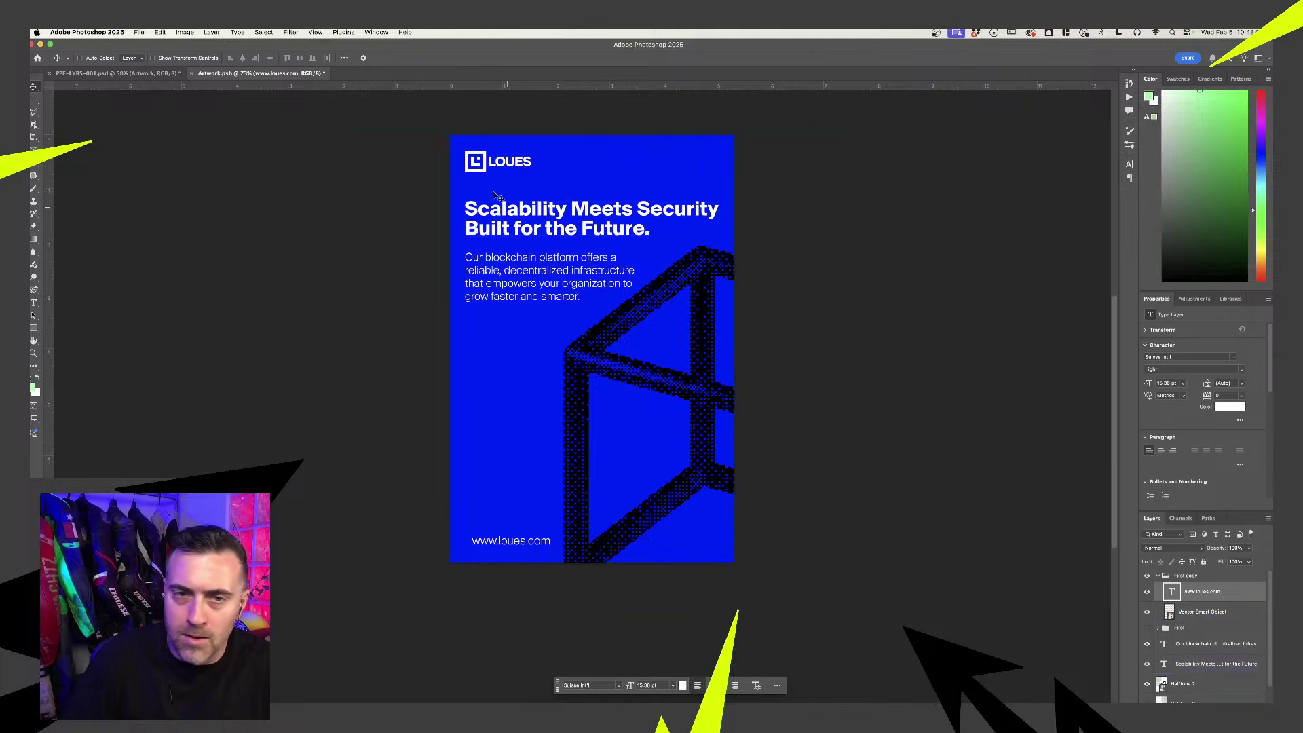
- Swap the two items in the copied group, placing the web address above the headline and the logo near the poster's lower-left corner
{"action": "left_click_drag", "start_coordinate": [507, 538], "coordinate": [504, 160]}
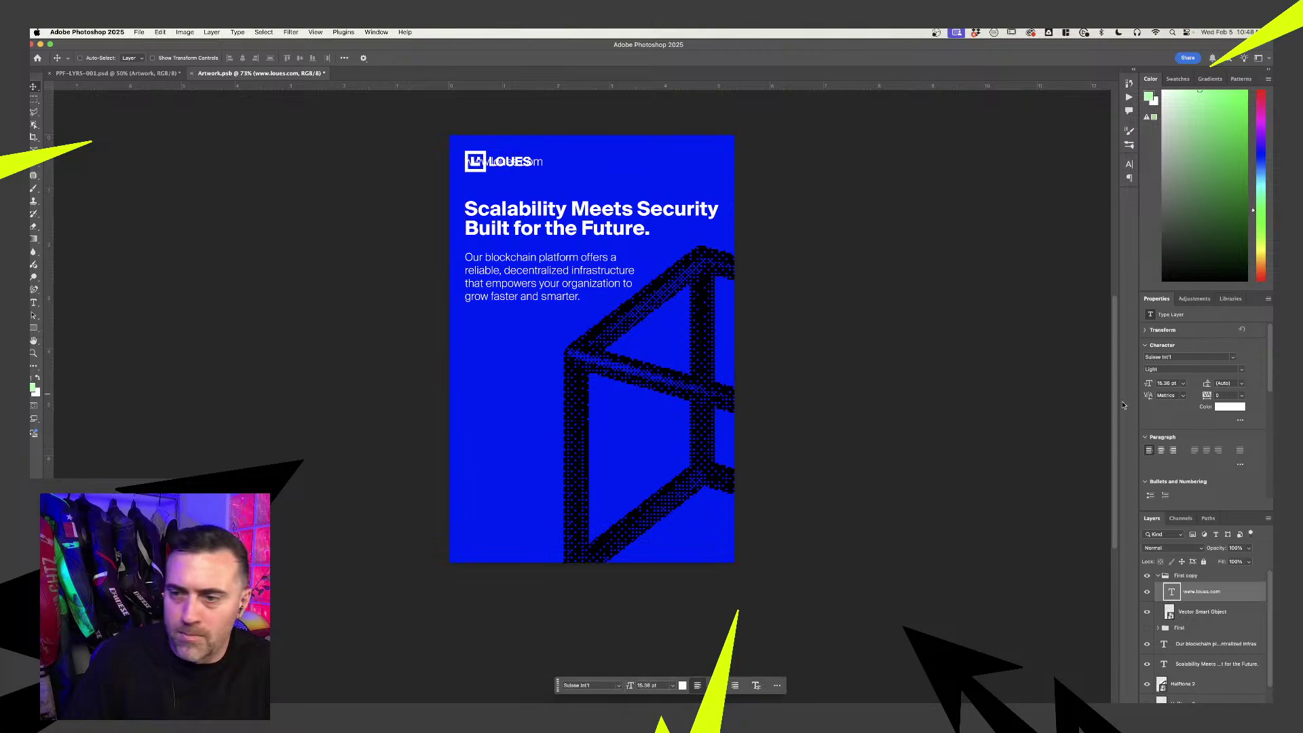
{"action": "left_click", "coordinate": [1202, 611]}
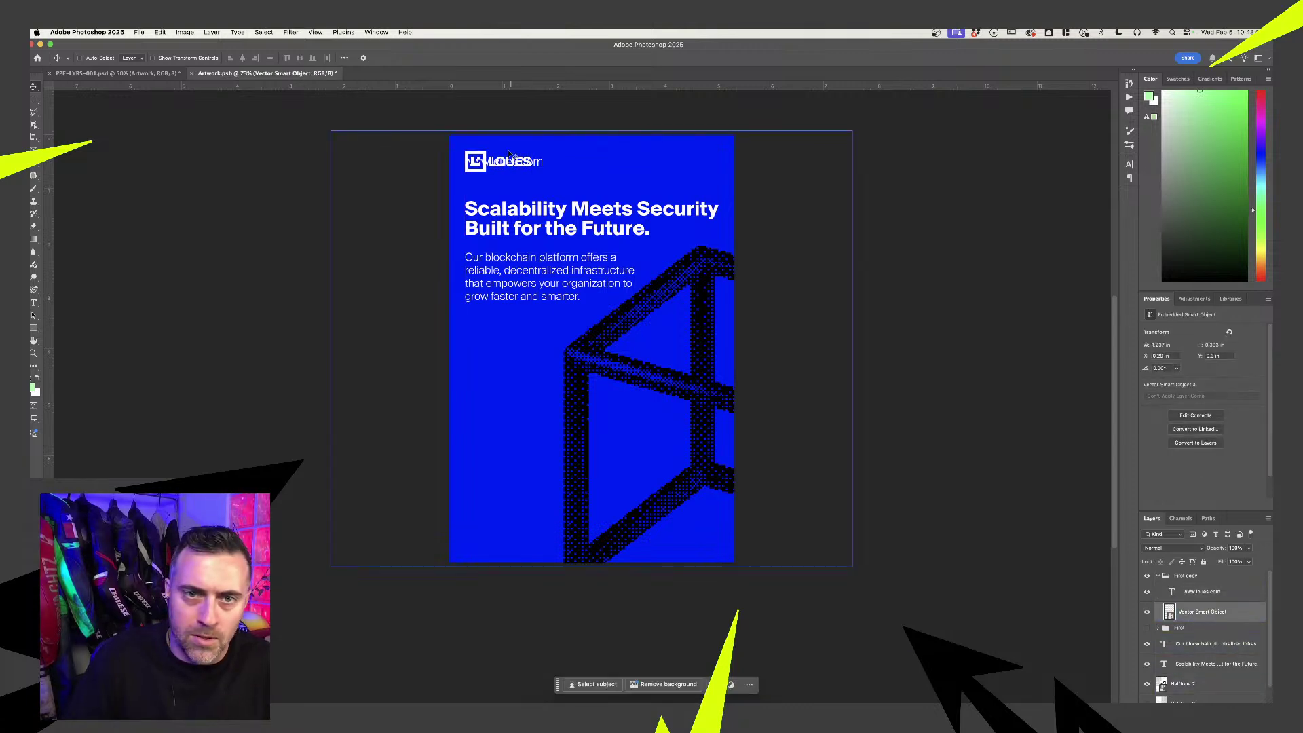
{"action": "left_click_drag", "start_coordinate": [490, 161], "coordinate": [496, 529]}
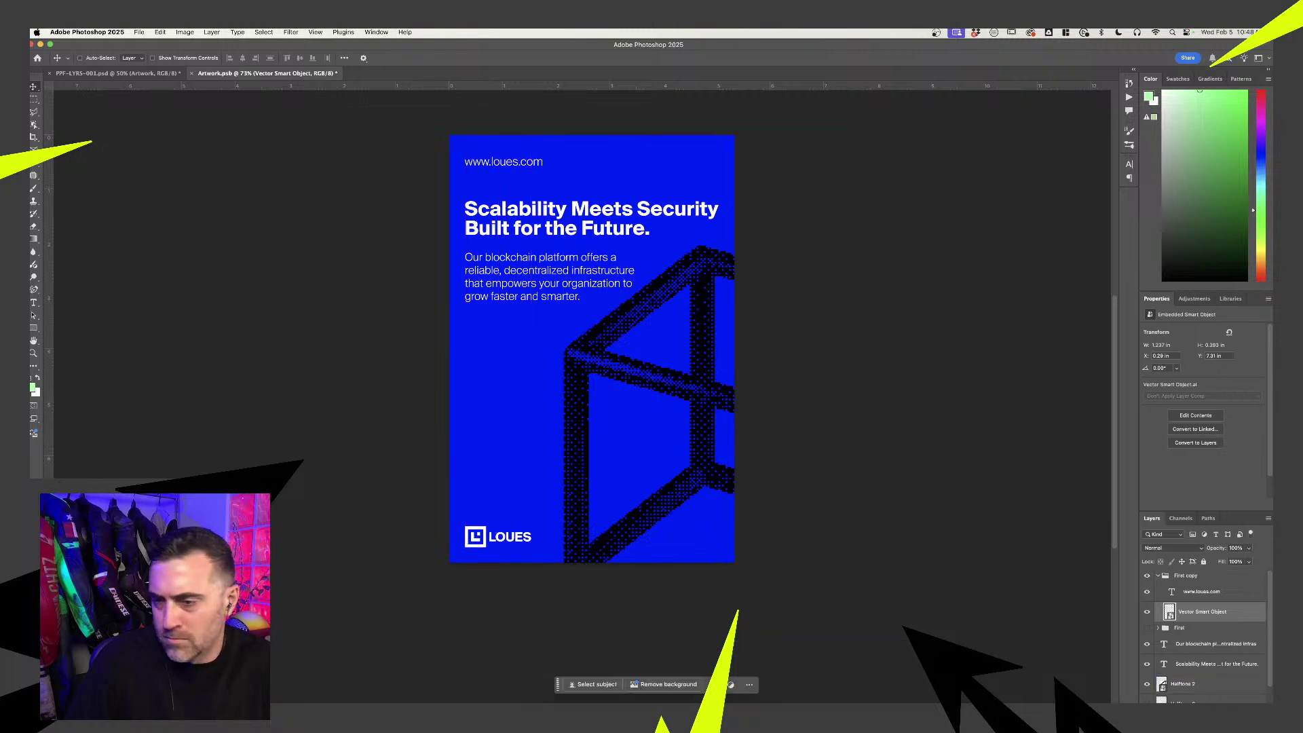
{"action": "left_click", "coordinate": [1201, 591], "text": "shift"}
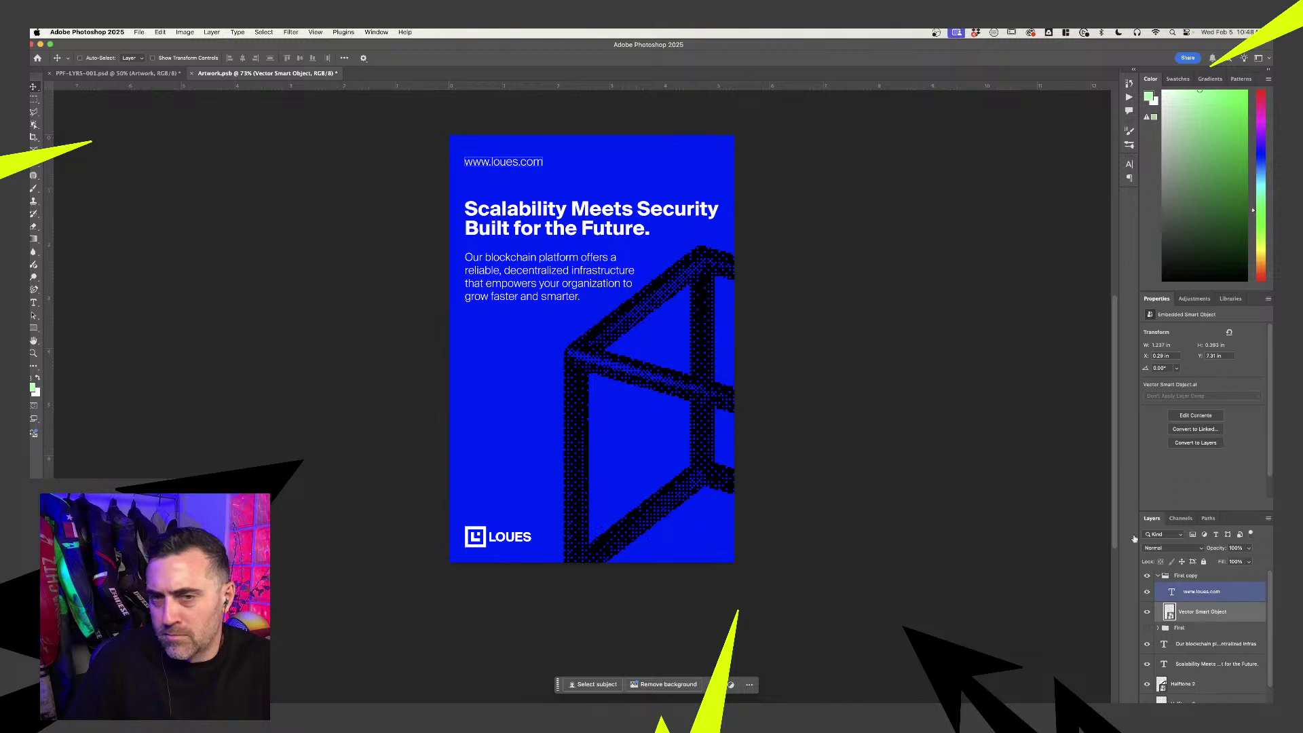
{"action": "key", "text": "t"}
{"action": "left_click_drag", "start_coordinate": [491, 162], "coordinate": [453, 160]}
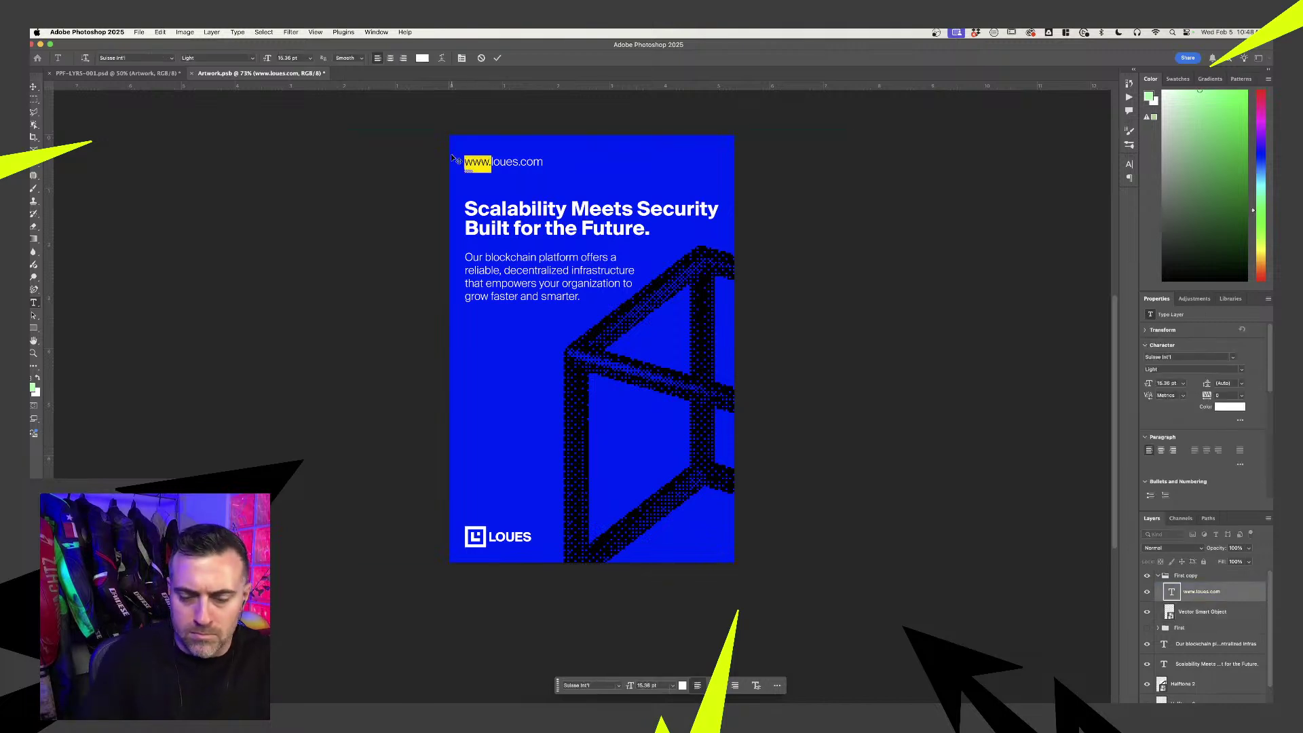
{"action": "key", "text": "BackSpace"}
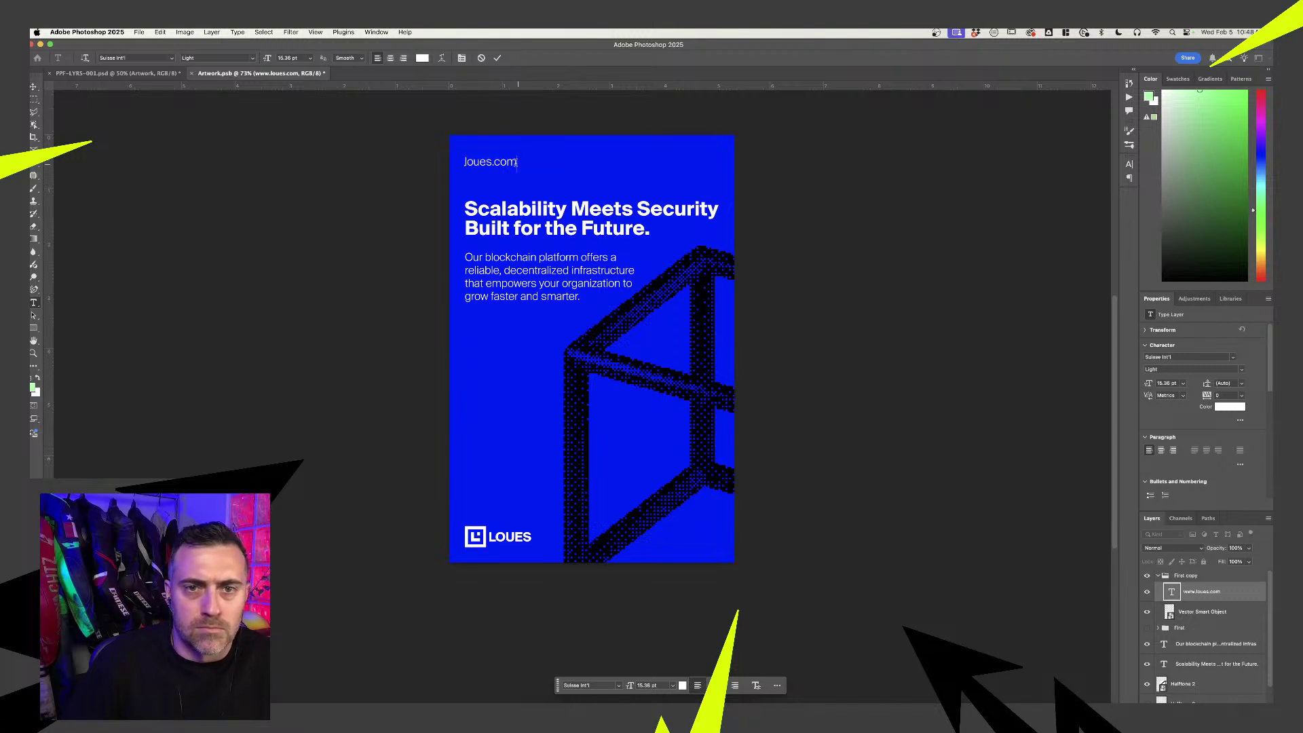
- Change the web address font to Space Mono Regular
{"action": "left_click_drag", "start_coordinate": [517, 162], "coordinate": [465, 161]}
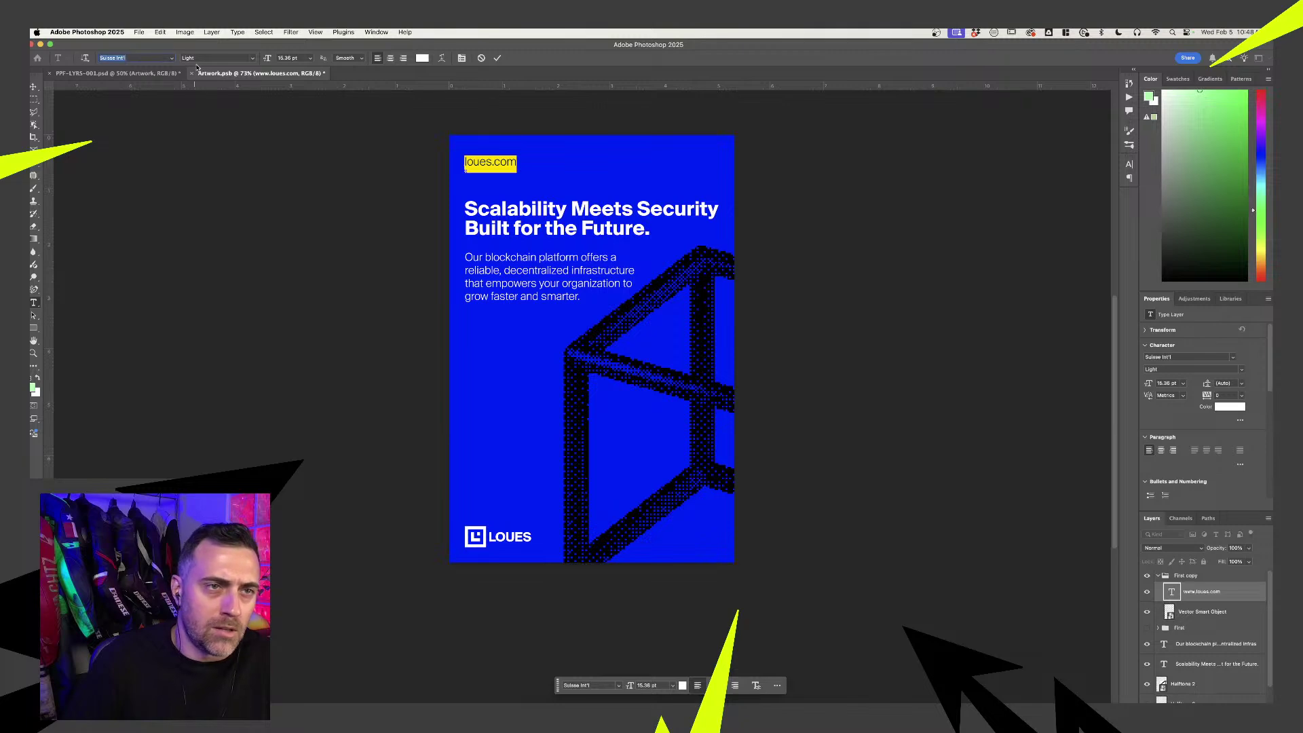
{"action": "type", "text": "space"}
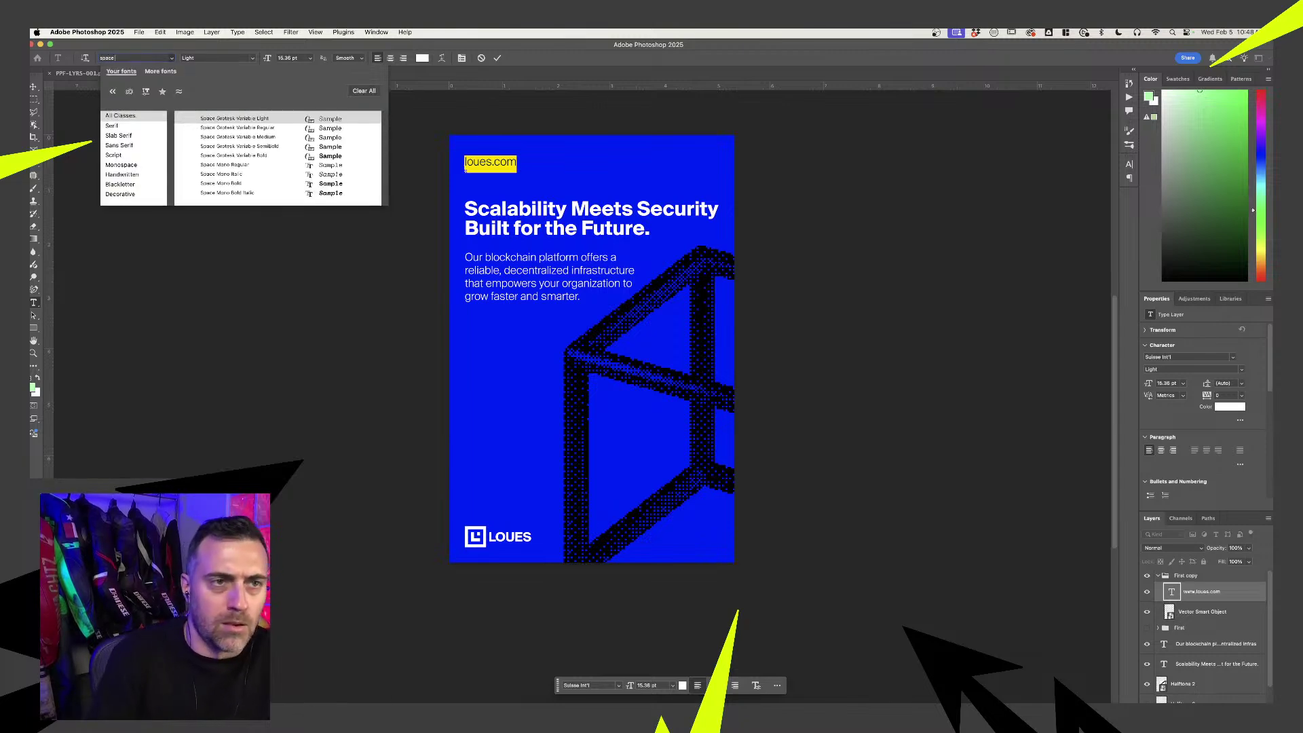
{"action": "type", "text": " mono"}
{"action": "key", "text": "Return"}
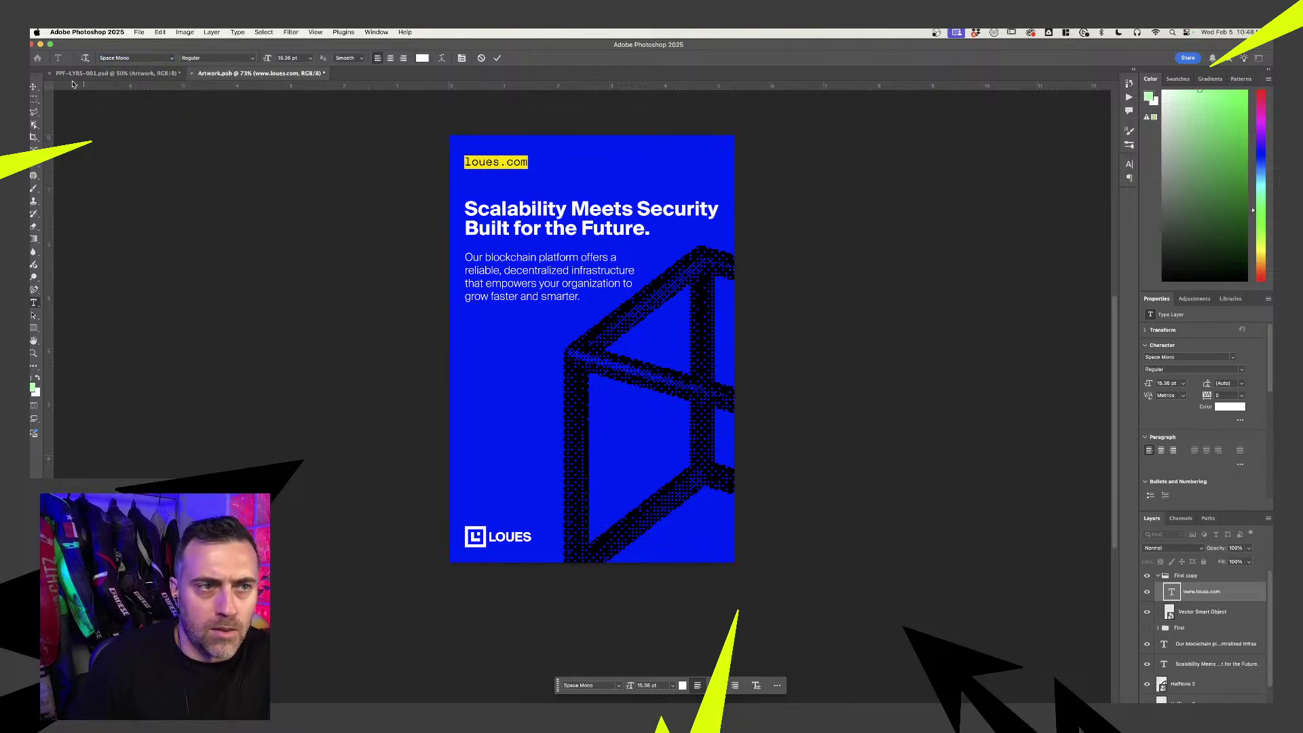
{"action": "left_click", "coordinate": [33, 86]}
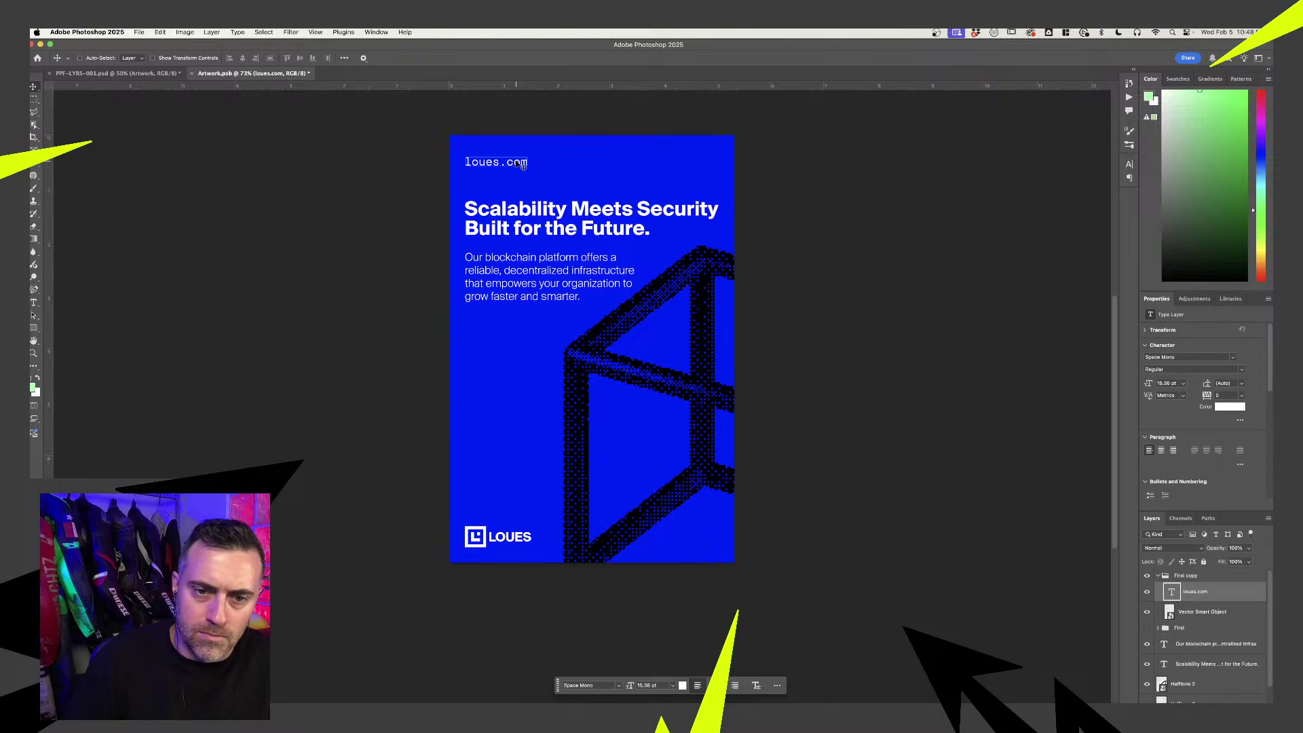
- Save the poster artwork and review the swapped layout in the bus stop mockup
{"action": "mouse_move", "coordinate": [523, 170]}
{"action": "left_mouse_down"}
{"action": "mouse_move", "coordinate": [602, 197]}
{"action": "mouse_move", "coordinate": [532, 172]}
{"action": "left_mouse_up"}
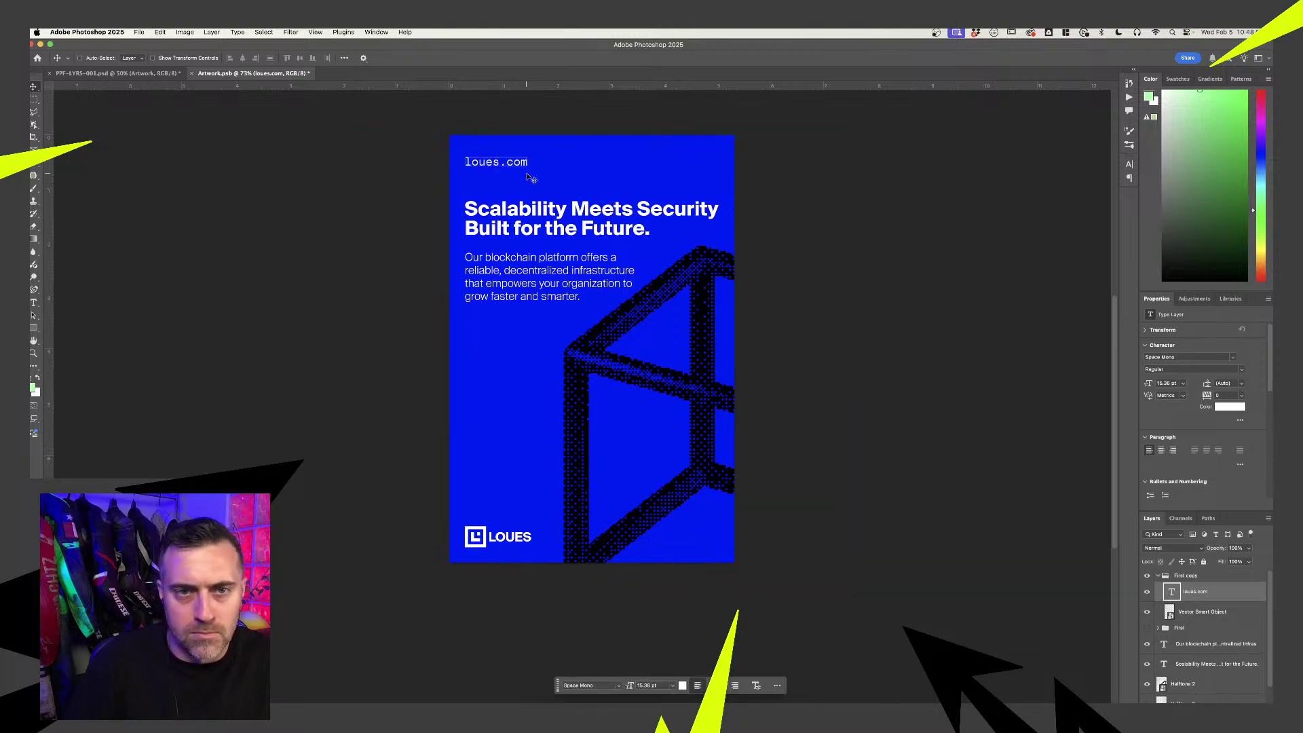
{"action": "key", "text": "super+s"}
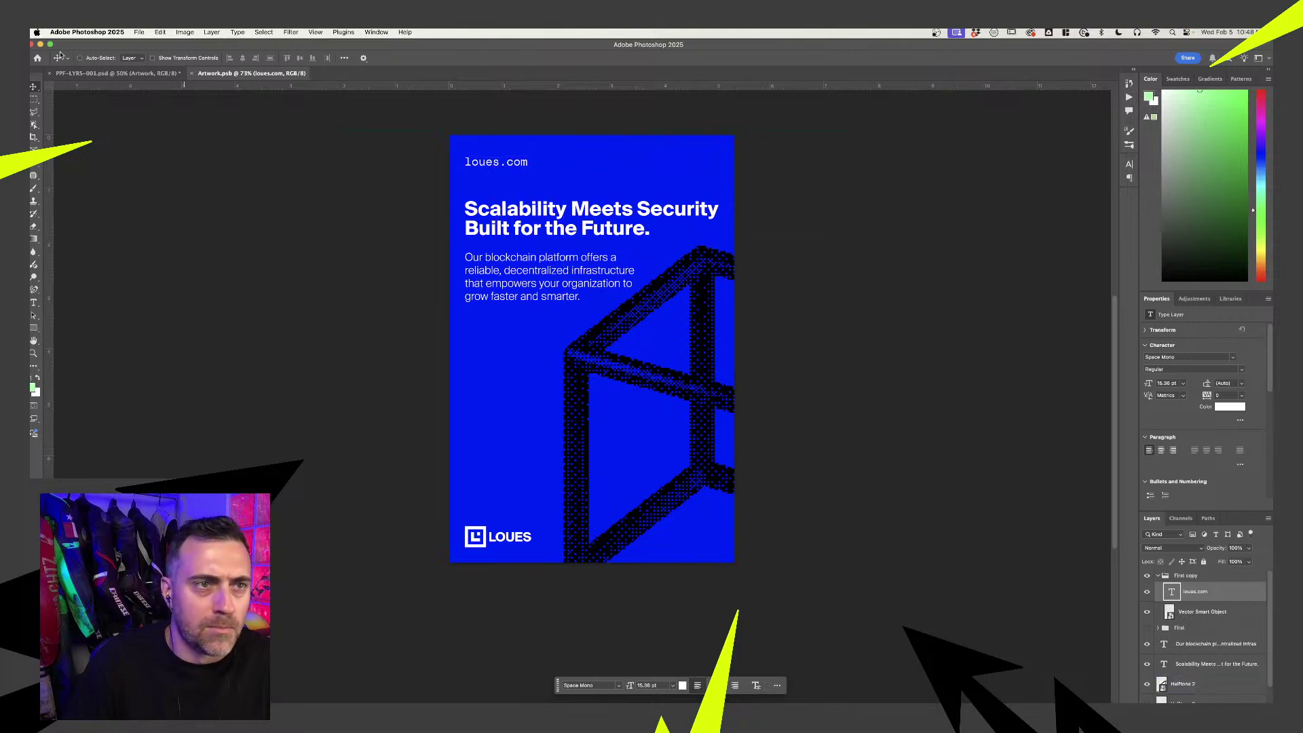
{"action": "left_click", "coordinate": [86, 73]}
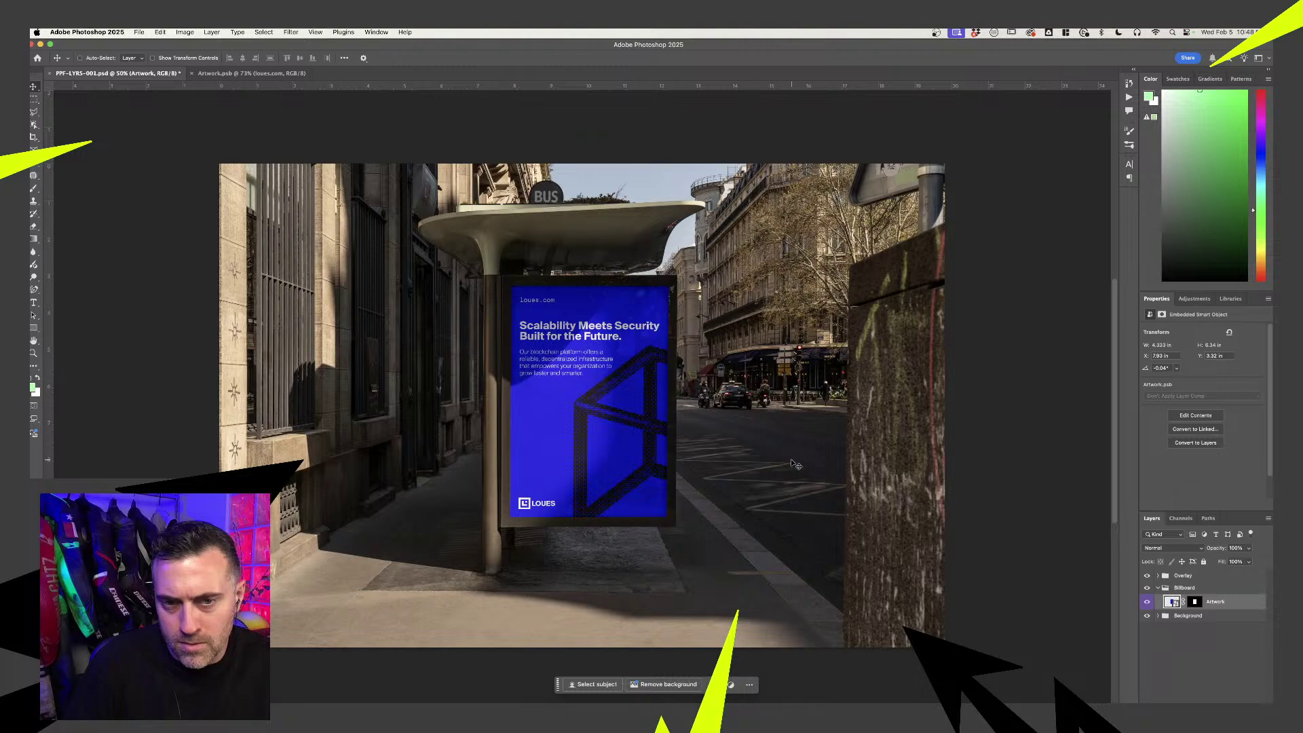
- Return to the poster artwork and put the logo back above the headline and "loues.com" in the lower-left corner
{"action": "left_click", "coordinate": [251, 72]}
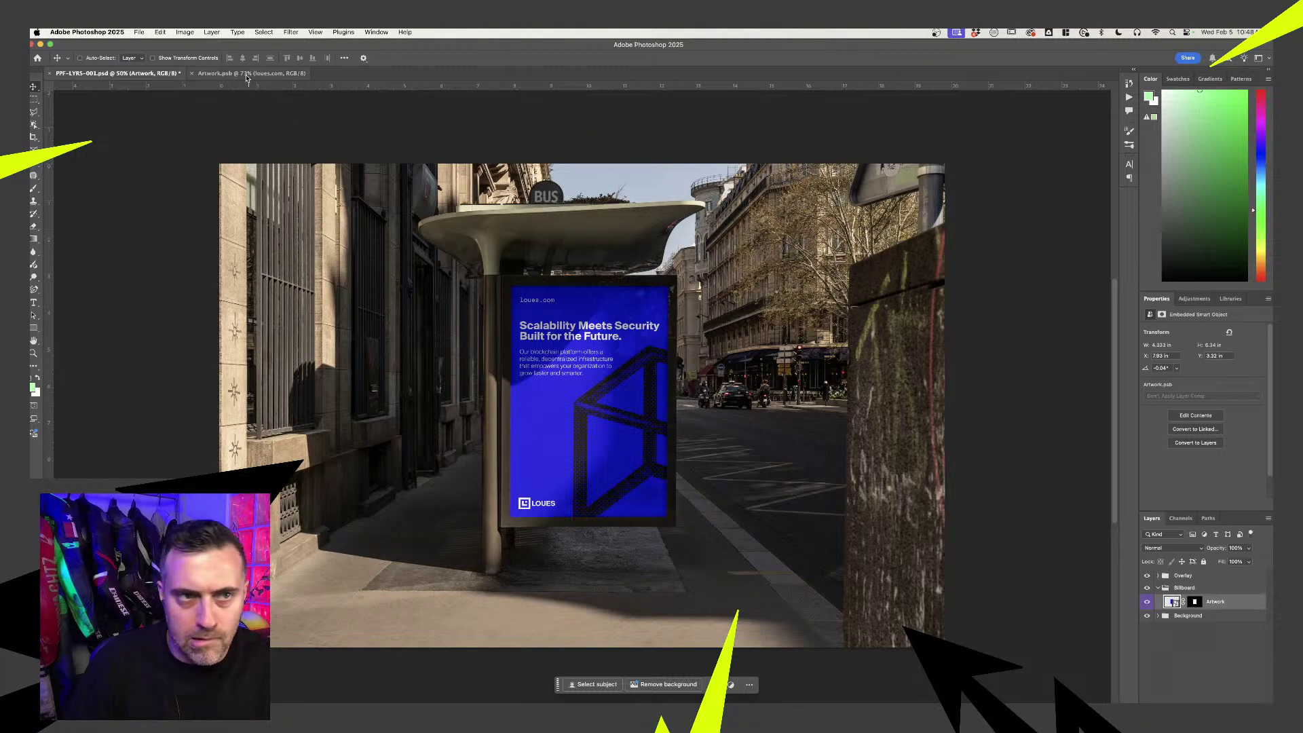
{"action": "mouse_move", "coordinate": [499, 164]}
{"action": "left_mouse_down"}
{"action": "mouse_move", "coordinate": [502, 564]}
{"action": "mouse_move", "coordinate": [504, 131]}
{"action": "mouse_move", "coordinate": [495, 157]}
{"action": "left_mouse_up"}
{"action": "left_click", "coordinate": [1242, 611]}
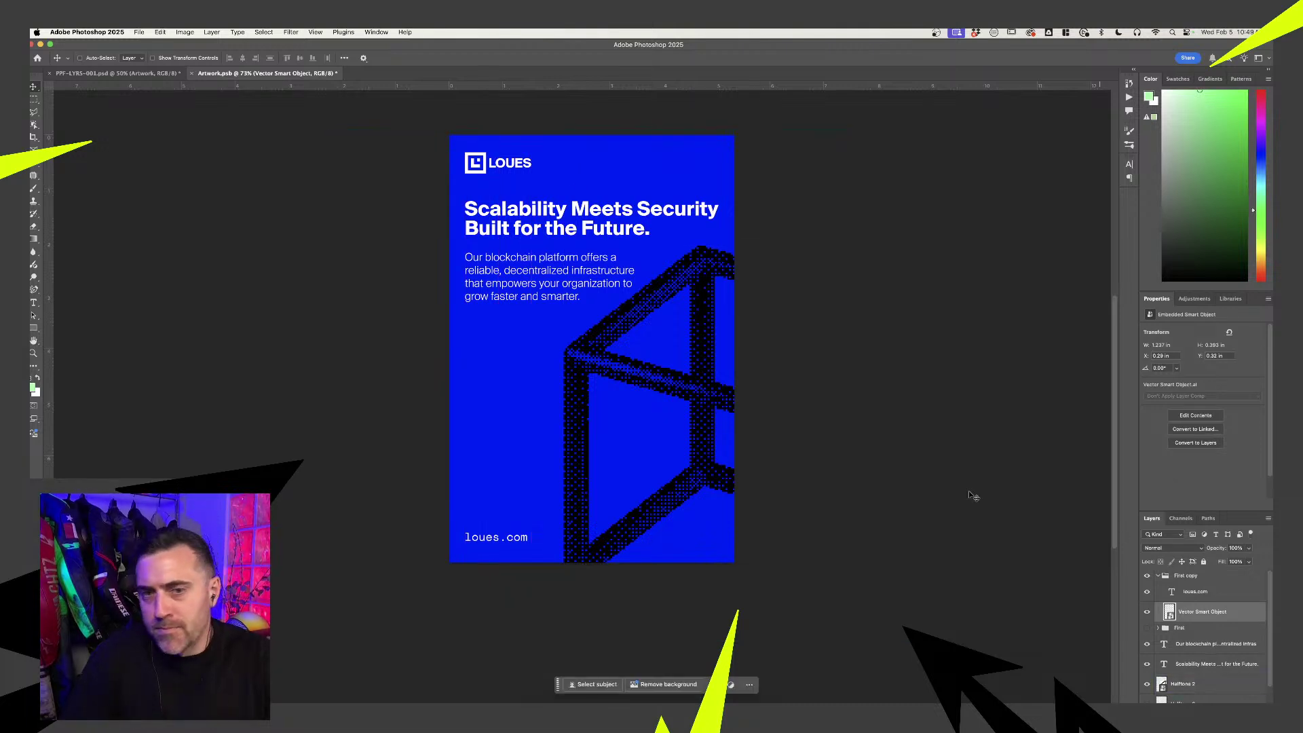
{"action": "left_click", "coordinate": [638, 300], "text": "super"}
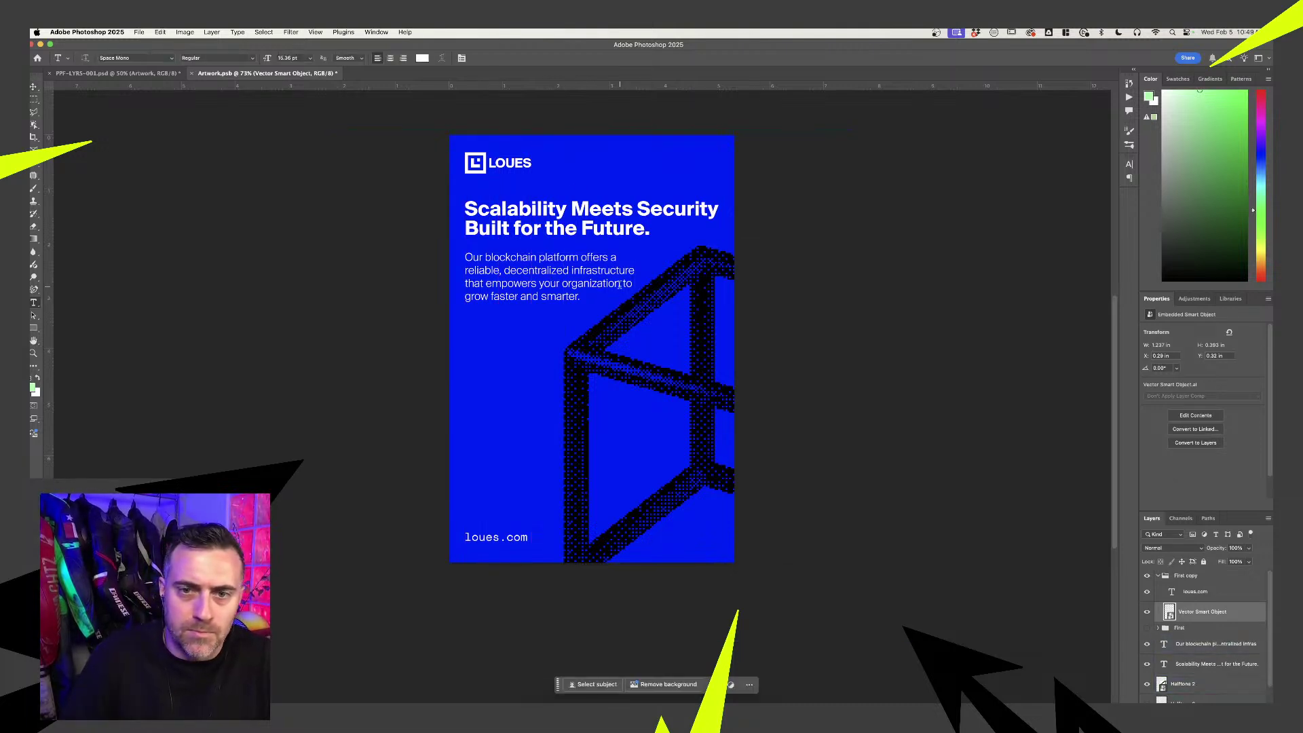
{"action": "double_click", "coordinate": [635, 300]}
{"action": "left_click_drag", "start_coordinate": [635, 301], "coordinate": [635, 301]}
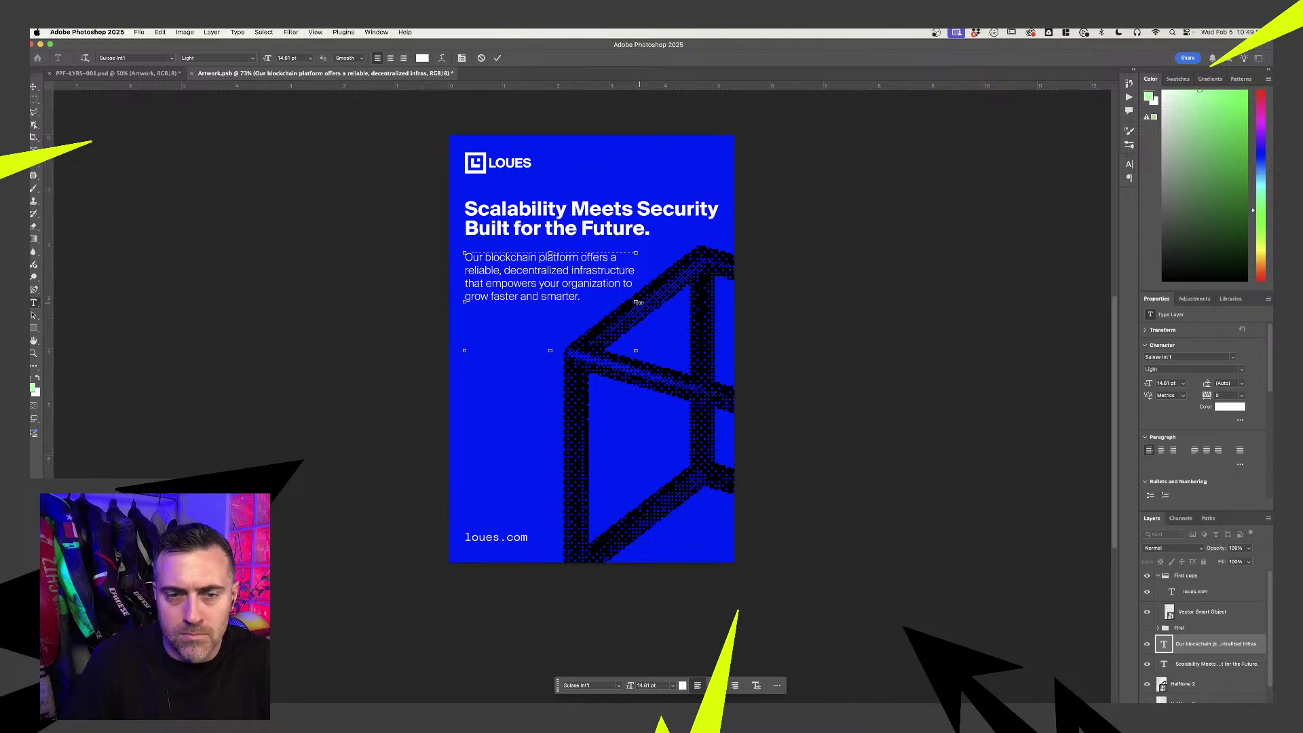
{"action": "key", "text": "super+a"}
{"action": "key", "text": "Escape"}
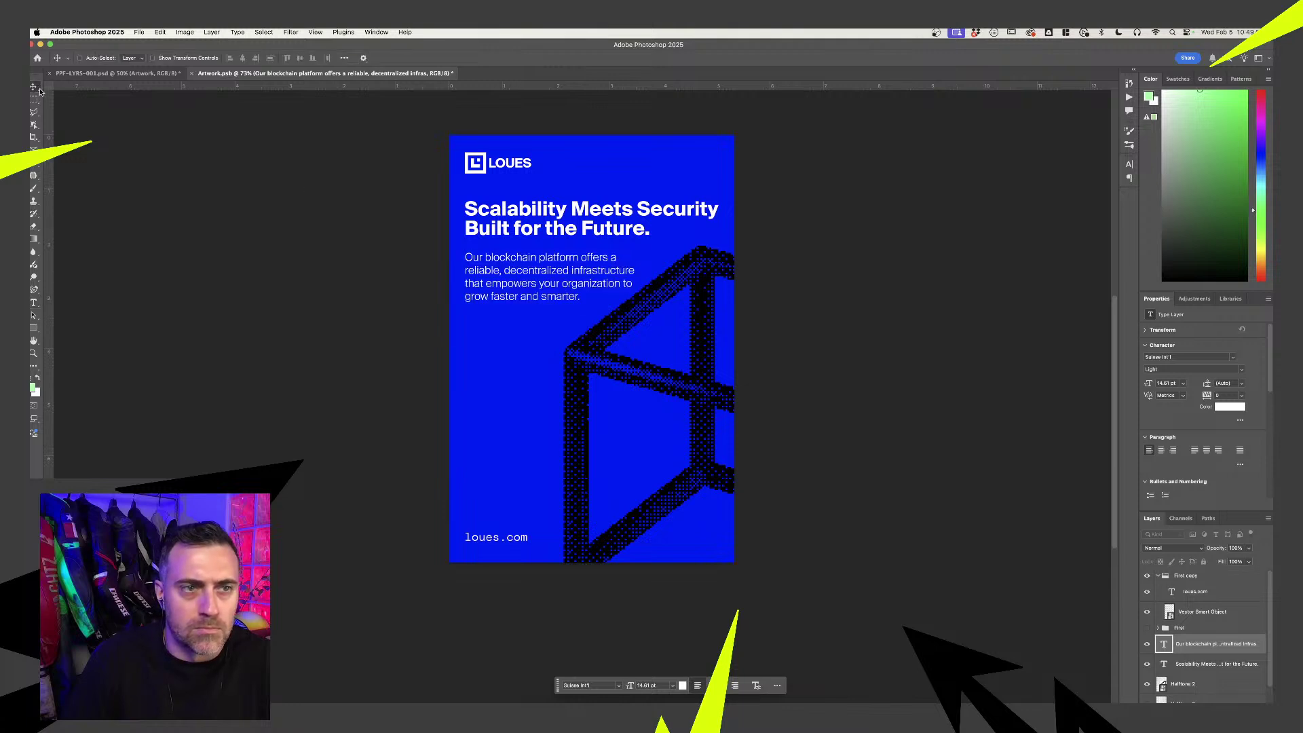
- Scale the body text down to about 13.59 pt, keeping its upper-left corner in place
{"action": "key", "text": "super+t"}
{"action": "left_click_drag", "start_coordinate": [637, 350], "coordinate": [624, 343]}
{"action": "key", "text": "Return"}
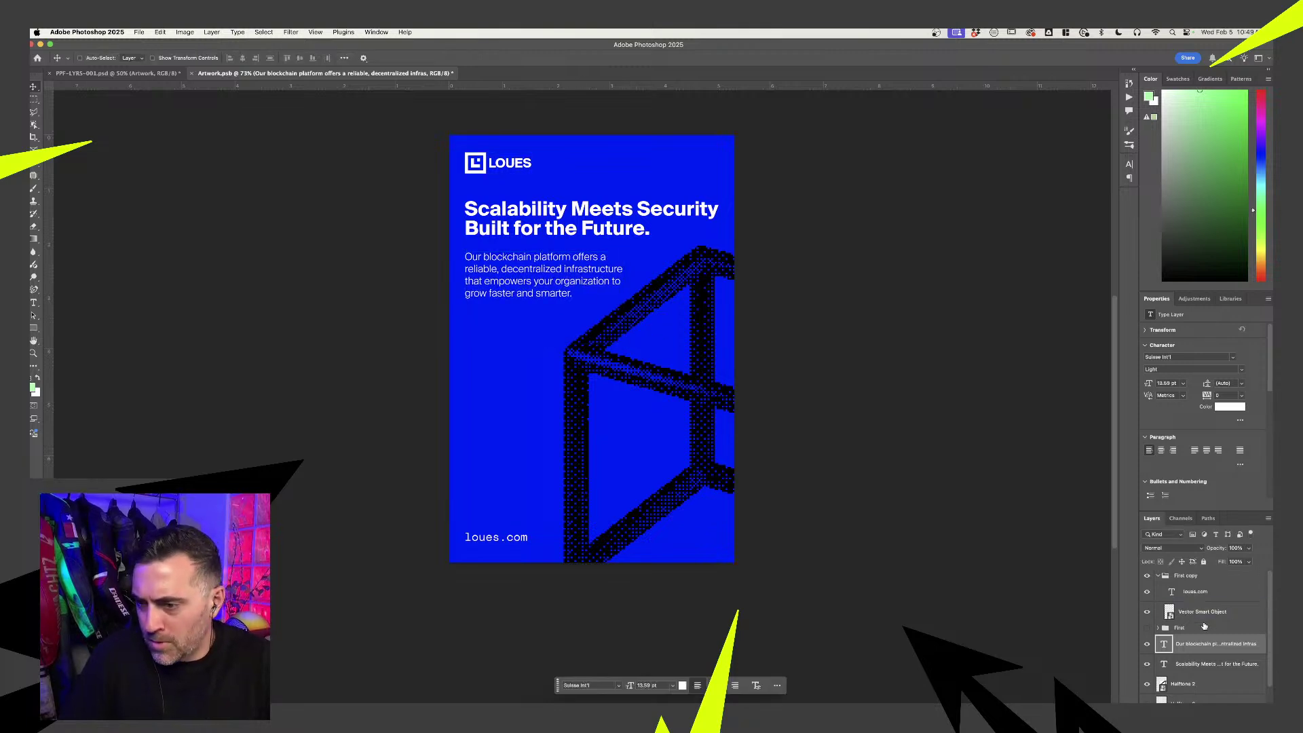
- Move the headline and body text down together, then save the artwork and check it in the bus stop mockup
{"action": "left_click", "coordinate": [570, 227], "text": "shift+super"}
{"action": "left_click_drag", "start_coordinate": [557, 264], "coordinate": [564, 275]}
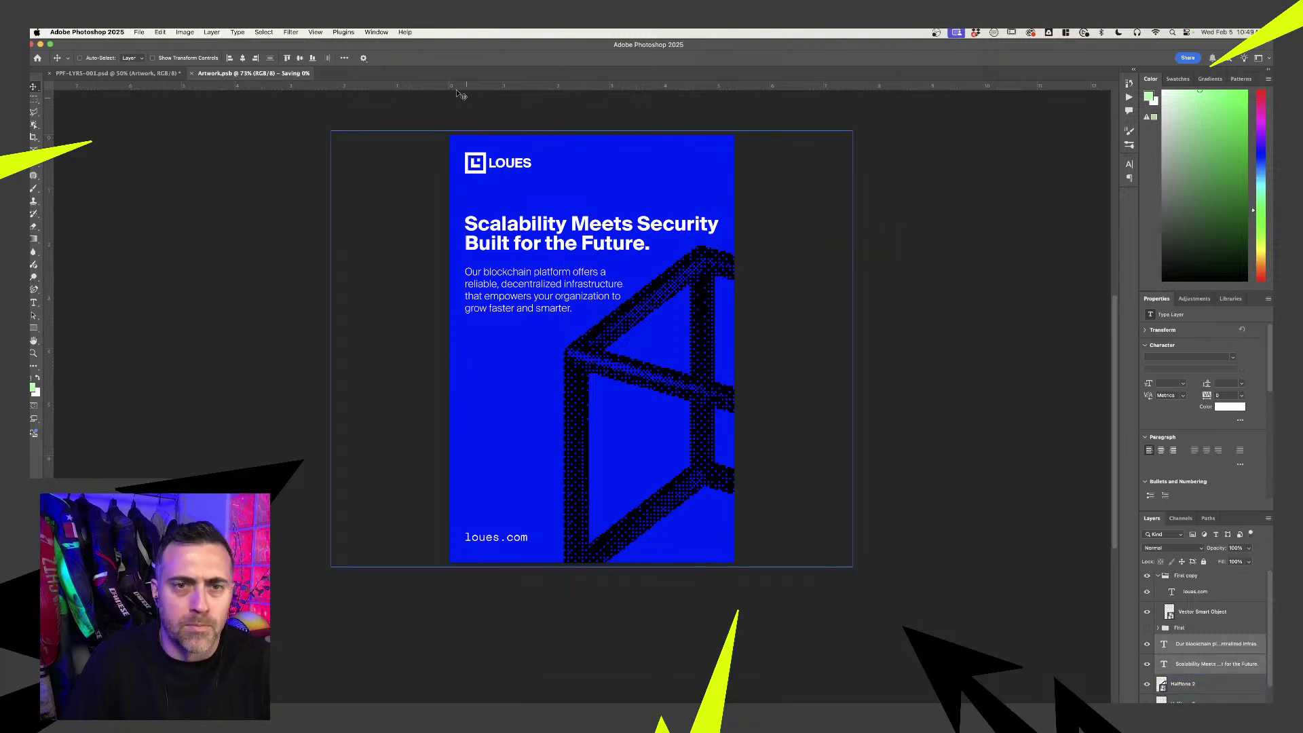
{"action": "left_click", "coordinate": [80, 73]}
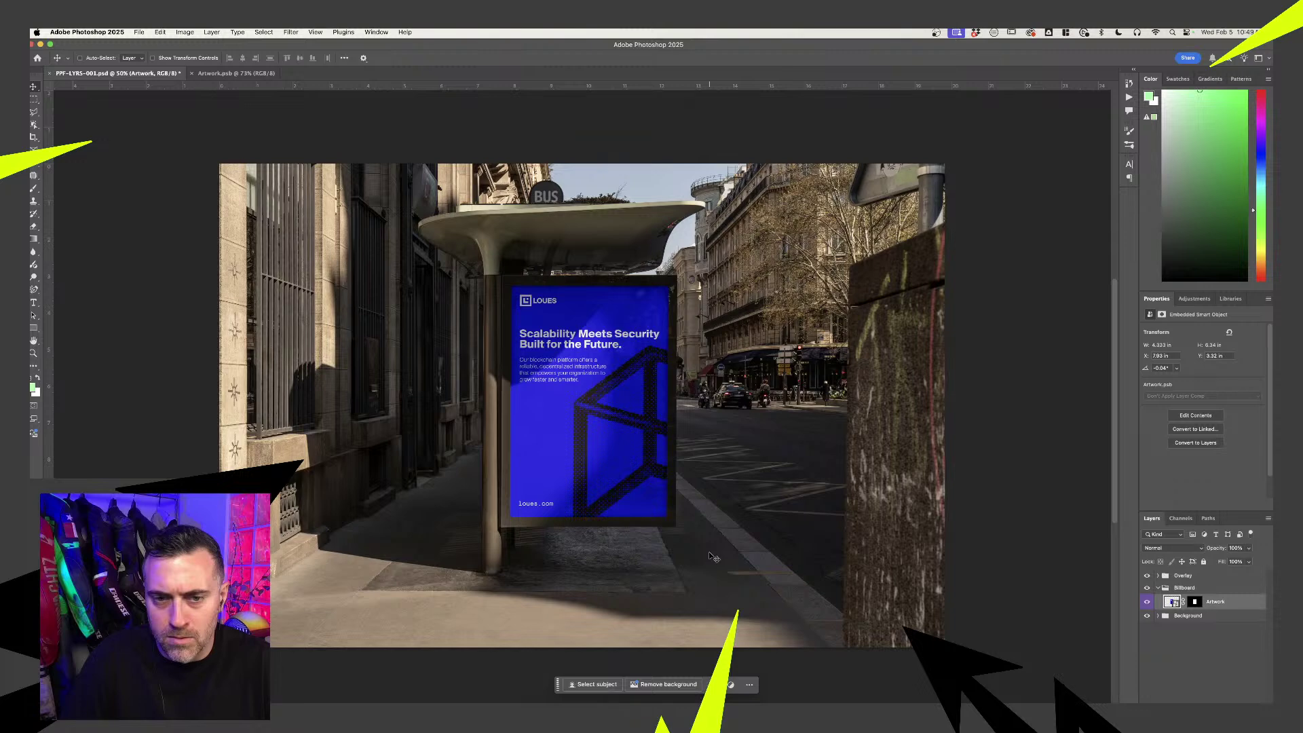
{"action": "left_click", "coordinate": [270, 73]}
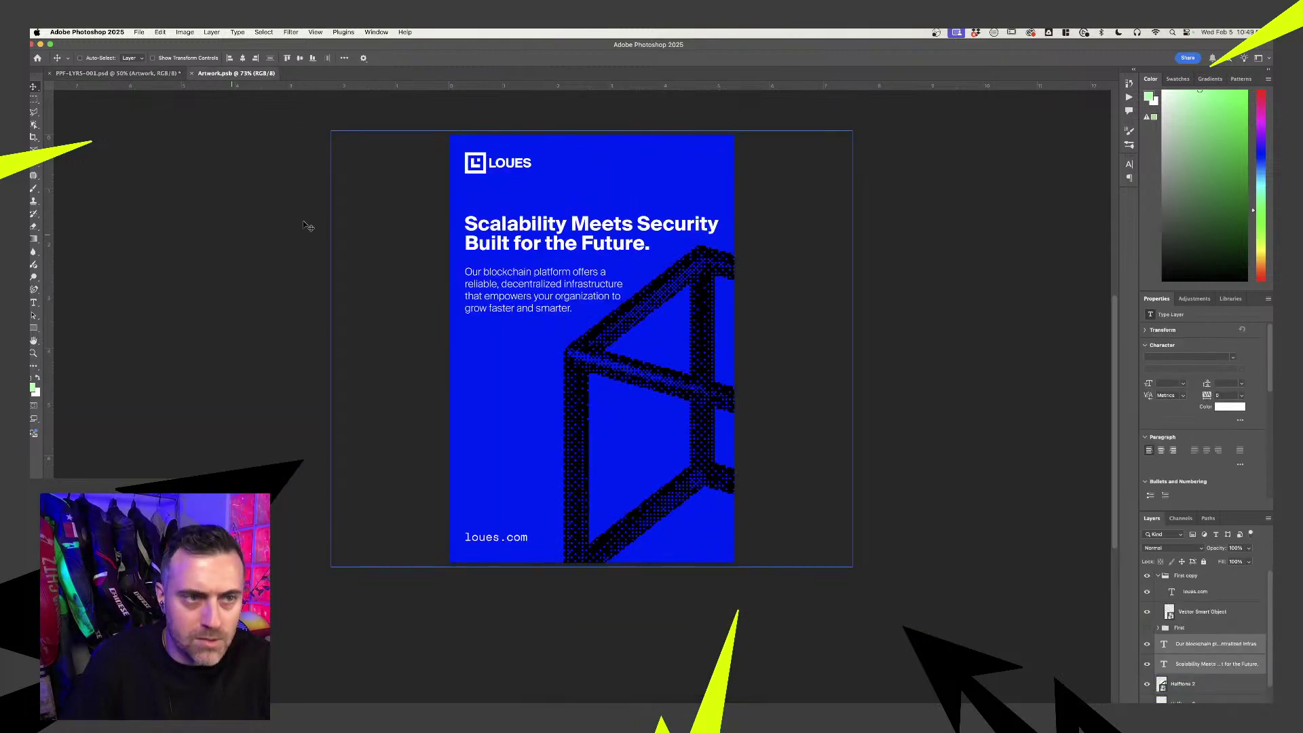
{"action": "left_click", "coordinate": [882, 381], "text": "super"}
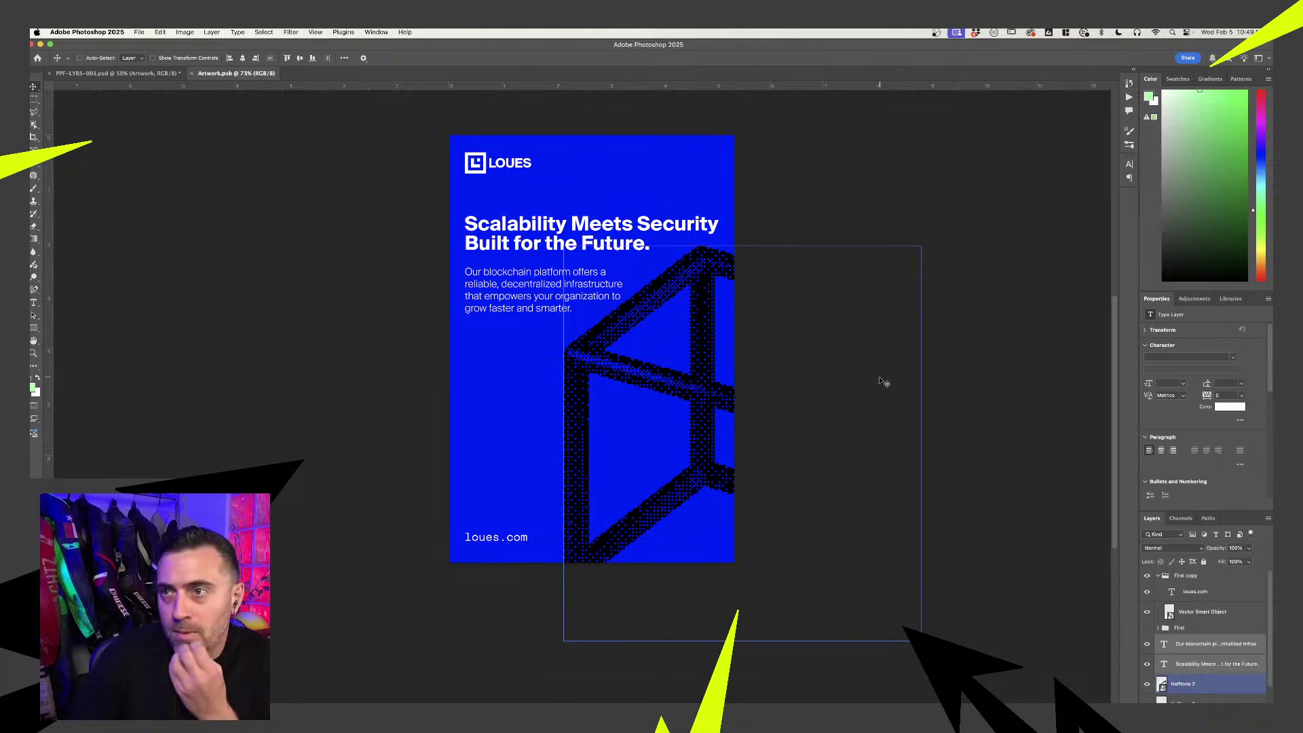
{"action": "left_click", "coordinate": [459, 625], "text": "super"}
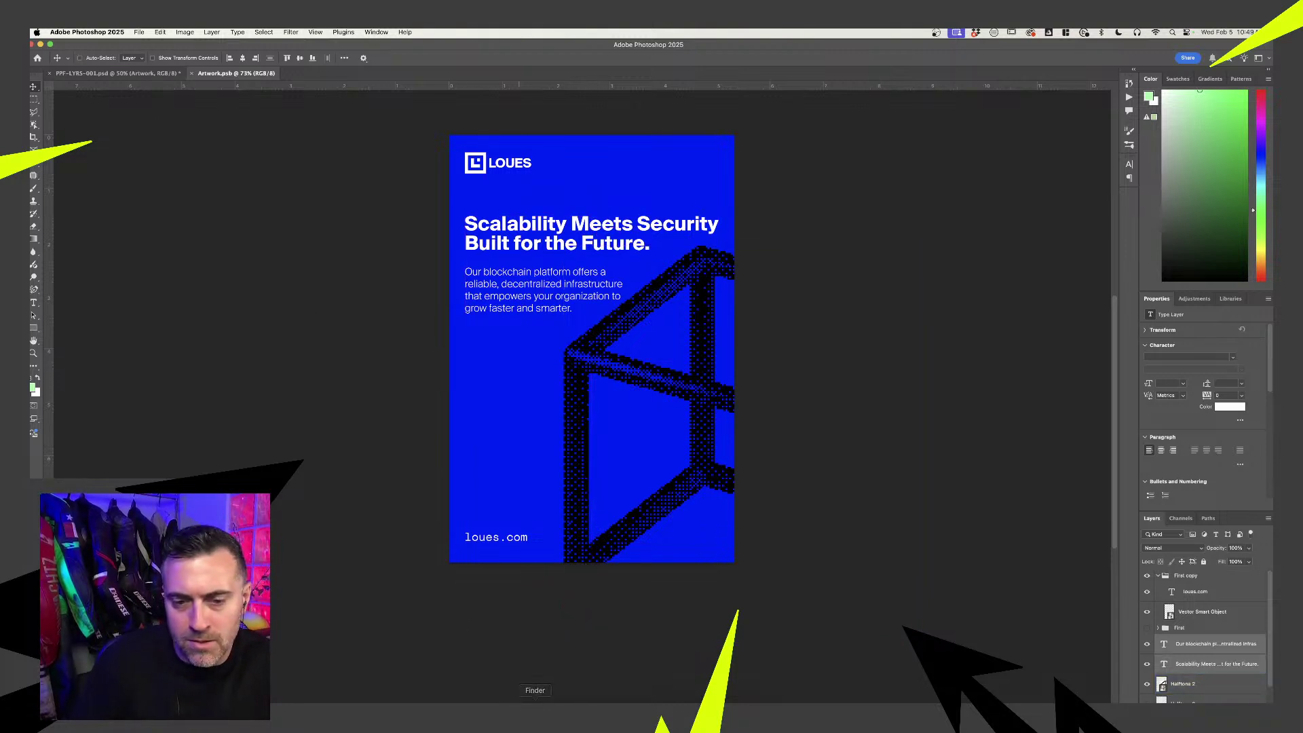
{"action": "left_click", "coordinate": [807, 480], "text": "super"}
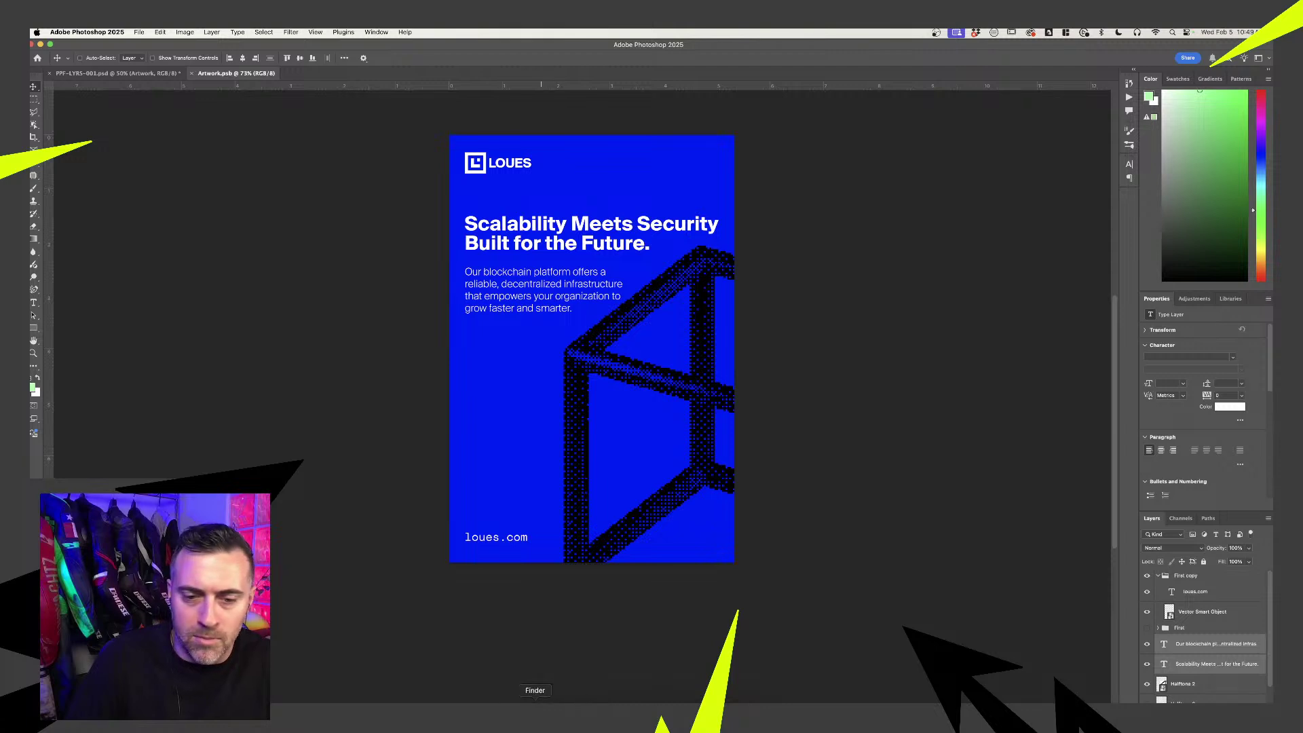
- Find PPF-LYRS-003.psd in the Loues Mockups folder in Finder and open the tote bag mockup in Photoshop
{"action": "left_click", "coordinate": [698, 701]}
{"action": "scroll", "coordinate": [555, 442], "scroll_direction": "left", "scroll_amount": 10}
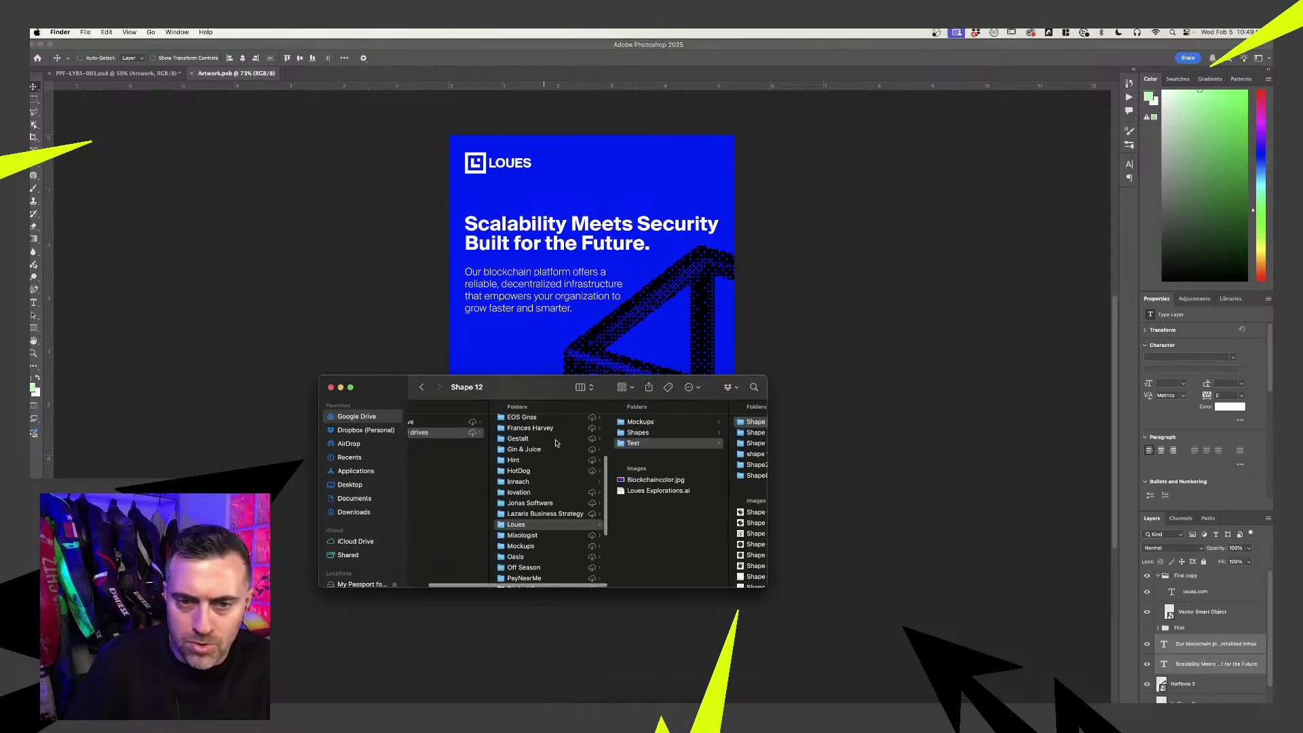
{"action": "scroll", "coordinate": [655, 438], "scroll_direction": "right", "scroll_amount": 3}
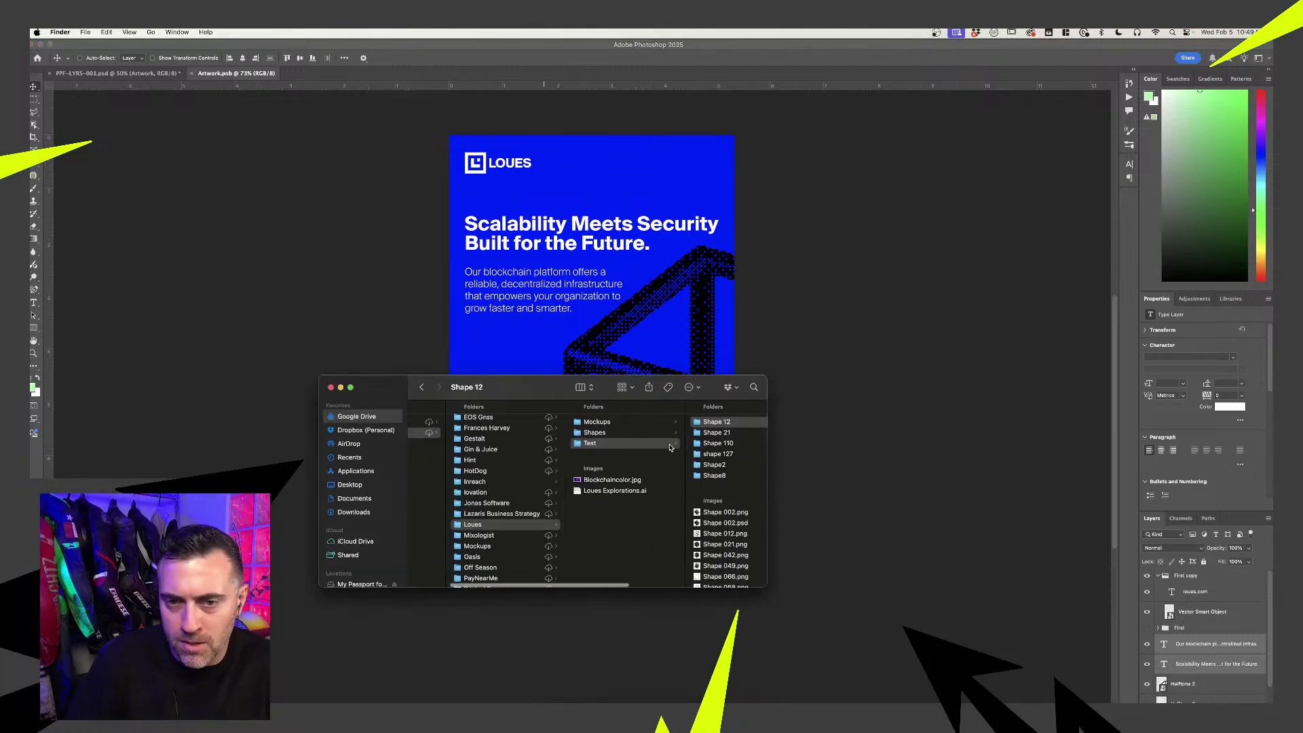
{"action": "left_click", "coordinate": [630, 435]}
{"action": "left_click", "coordinate": [627, 445]}
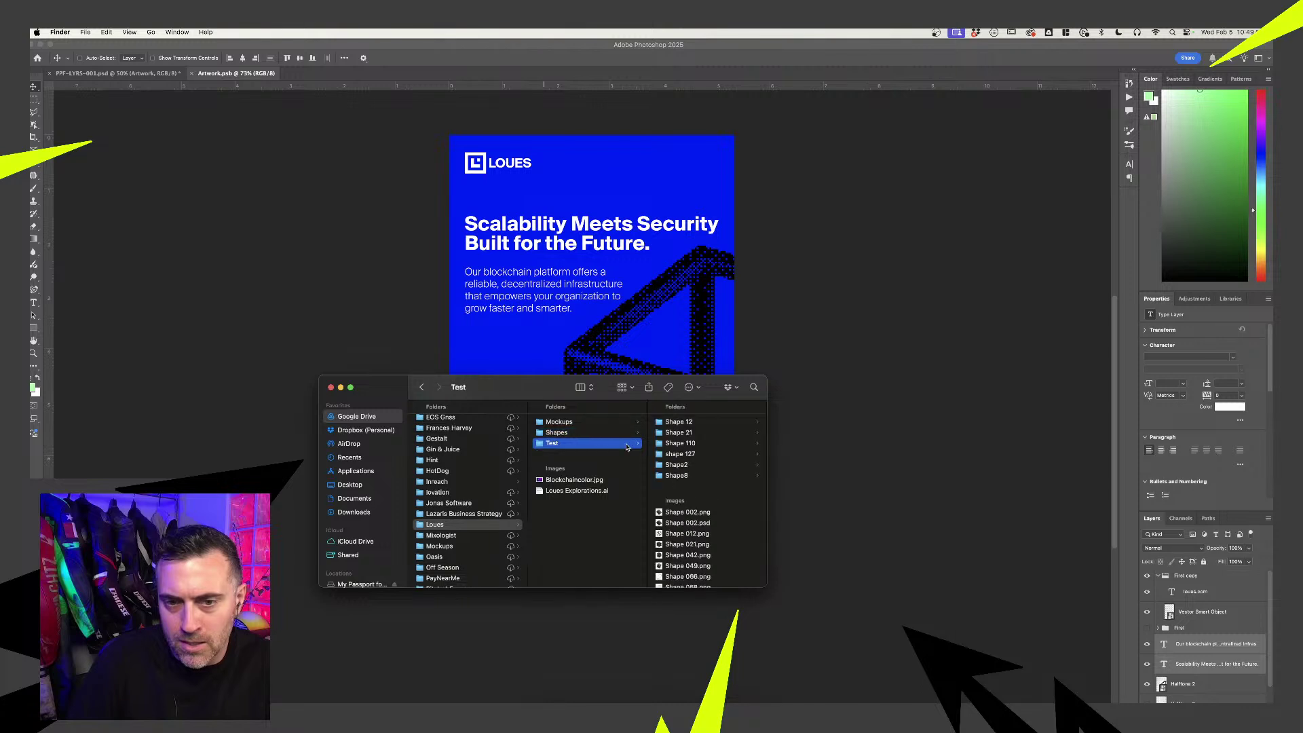
{"action": "left_click", "coordinate": [574, 424]}
{"action": "left_click", "coordinate": [686, 455]}
{"action": "left_click", "coordinate": [601, 466]}
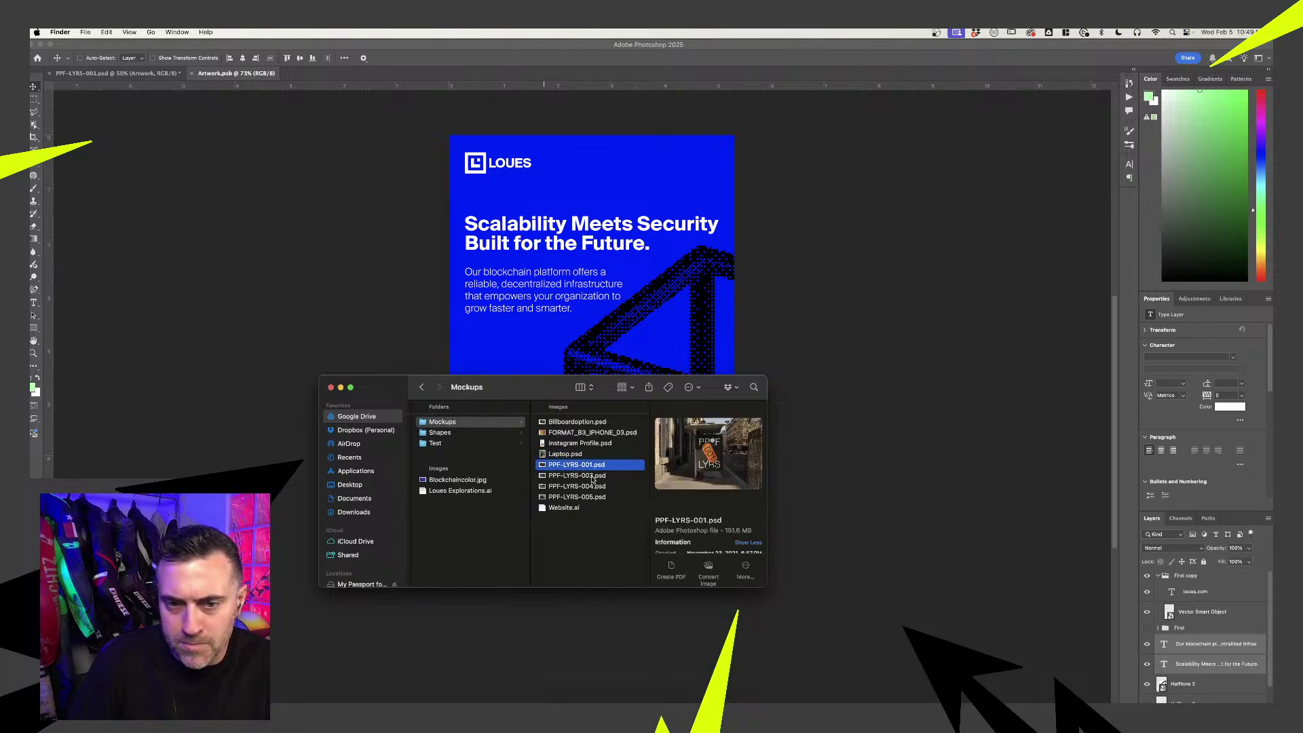
{"action": "left_click", "coordinate": [588, 475]}
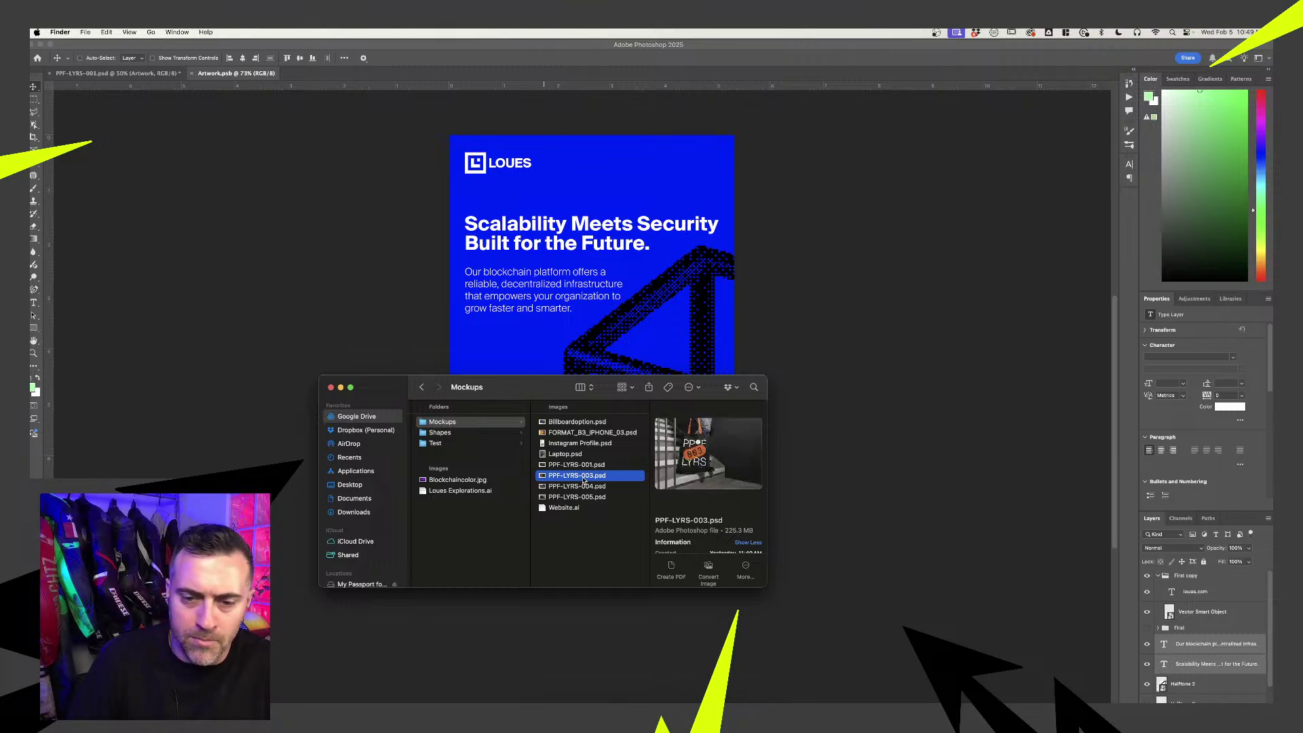
{"action": "left_click_drag", "start_coordinate": [584, 475], "coordinate": [637, 699]}
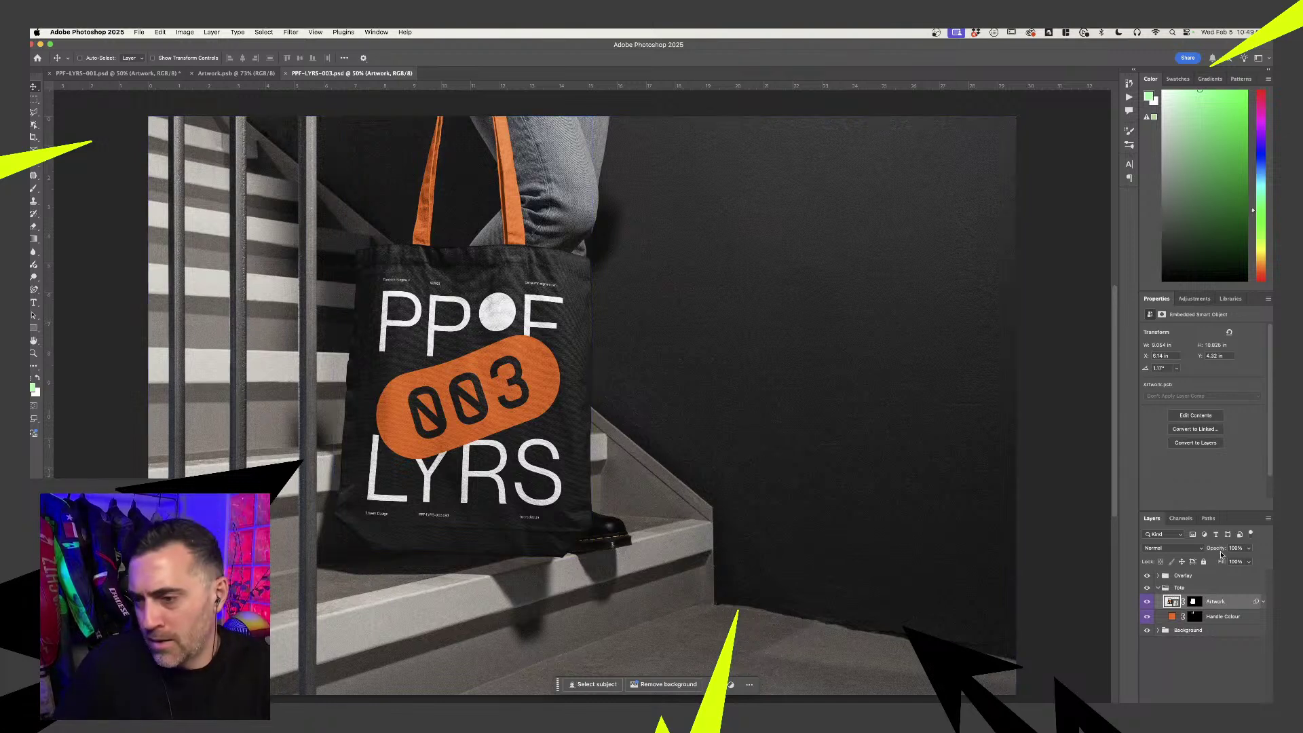
- Switch to Illustrator and copy the hex code of the bright blue brand color square
{"action": "left_click", "coordinate": [1173, 617]}
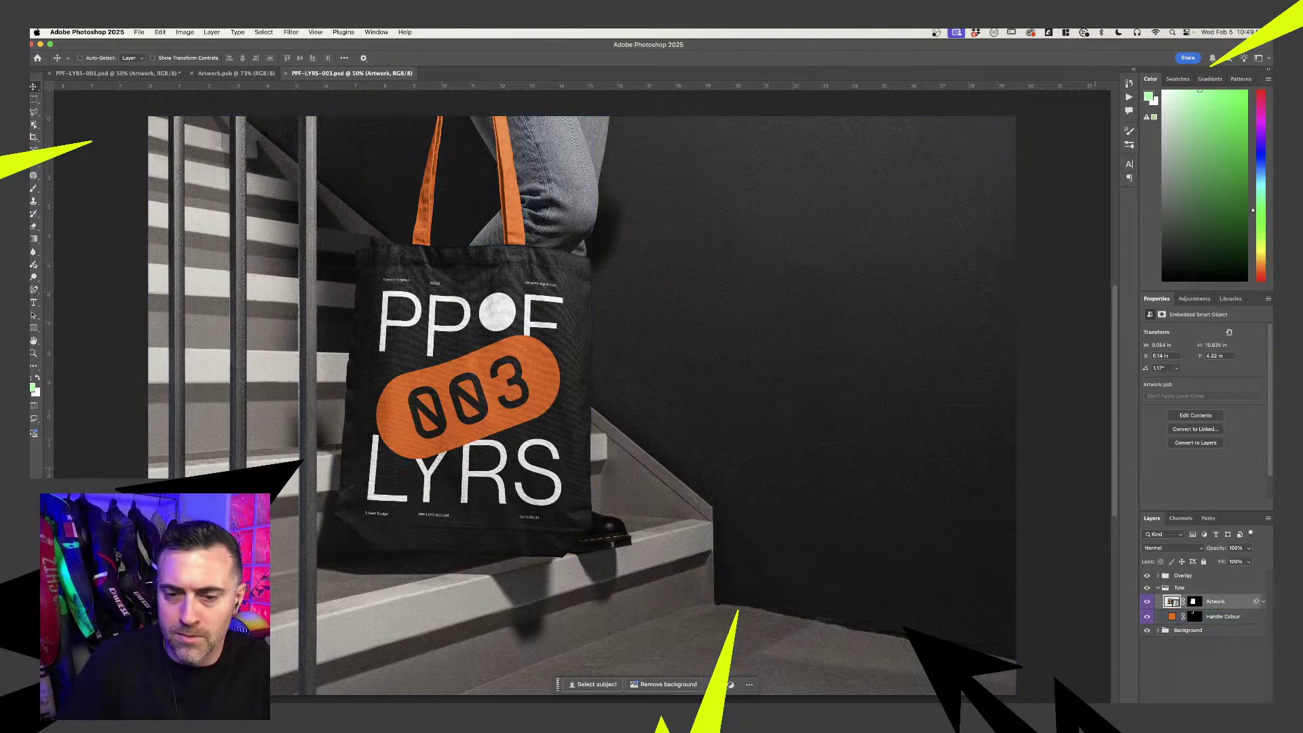
{"action": "key", "text": "super+Tab"}
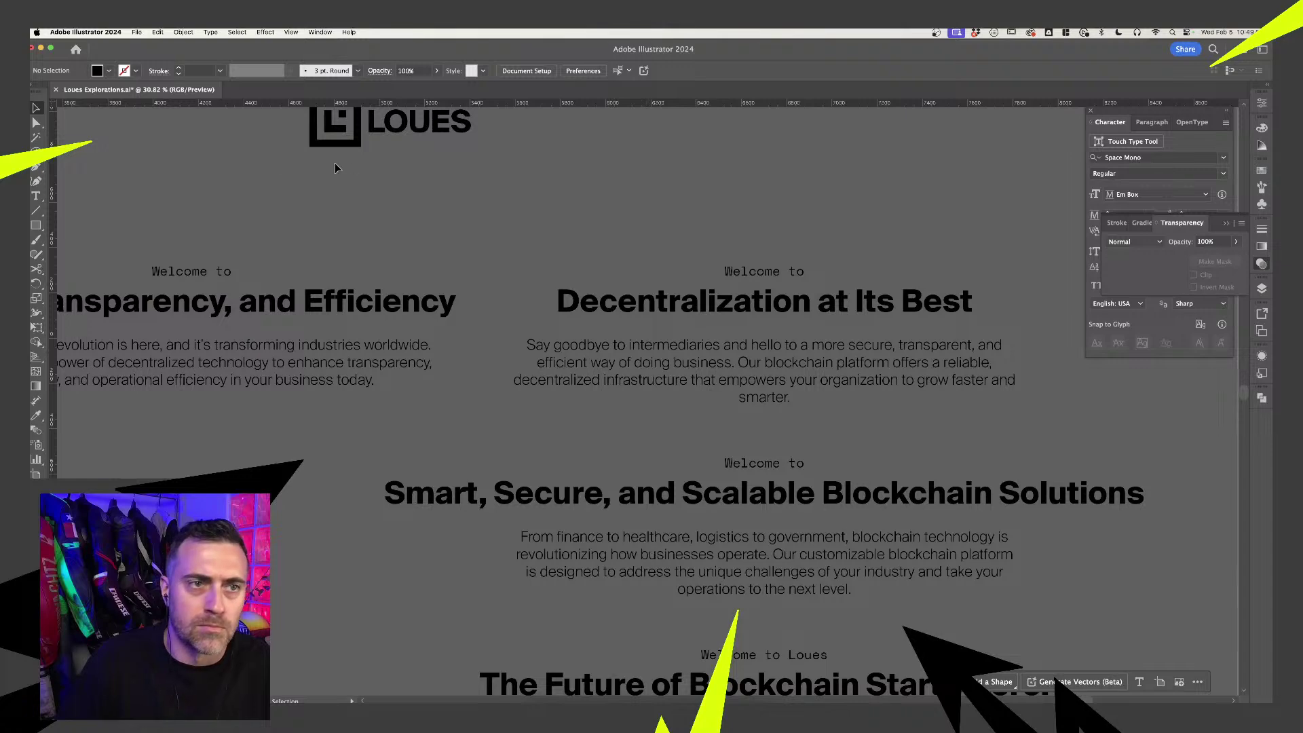
{"action": "scroll", "coordinate": [335, 167], "scroll_direction": "down", "scroll_amount": 6}
{"action": "left_click_drag", "start_coordinate": [144, 297], "coordinate": [623, 428]}
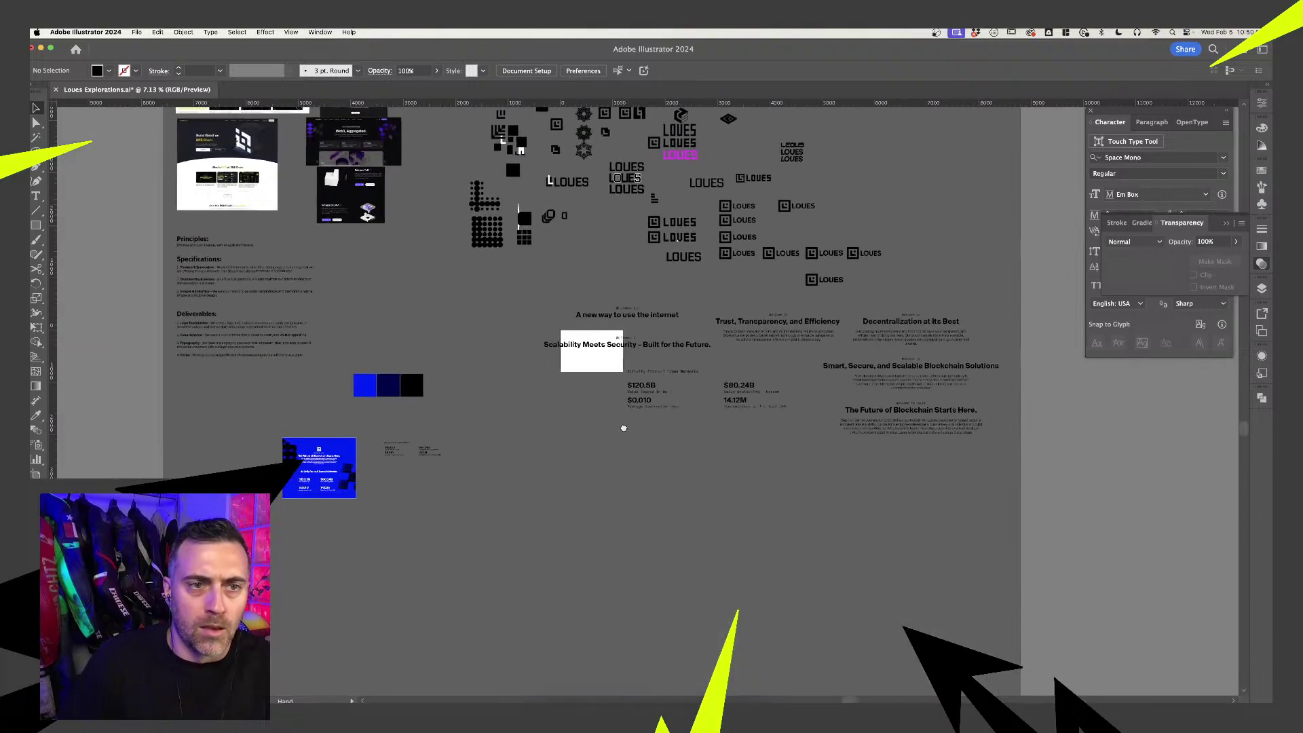
{"action": "left_click", "coordinate": [375, 392]}
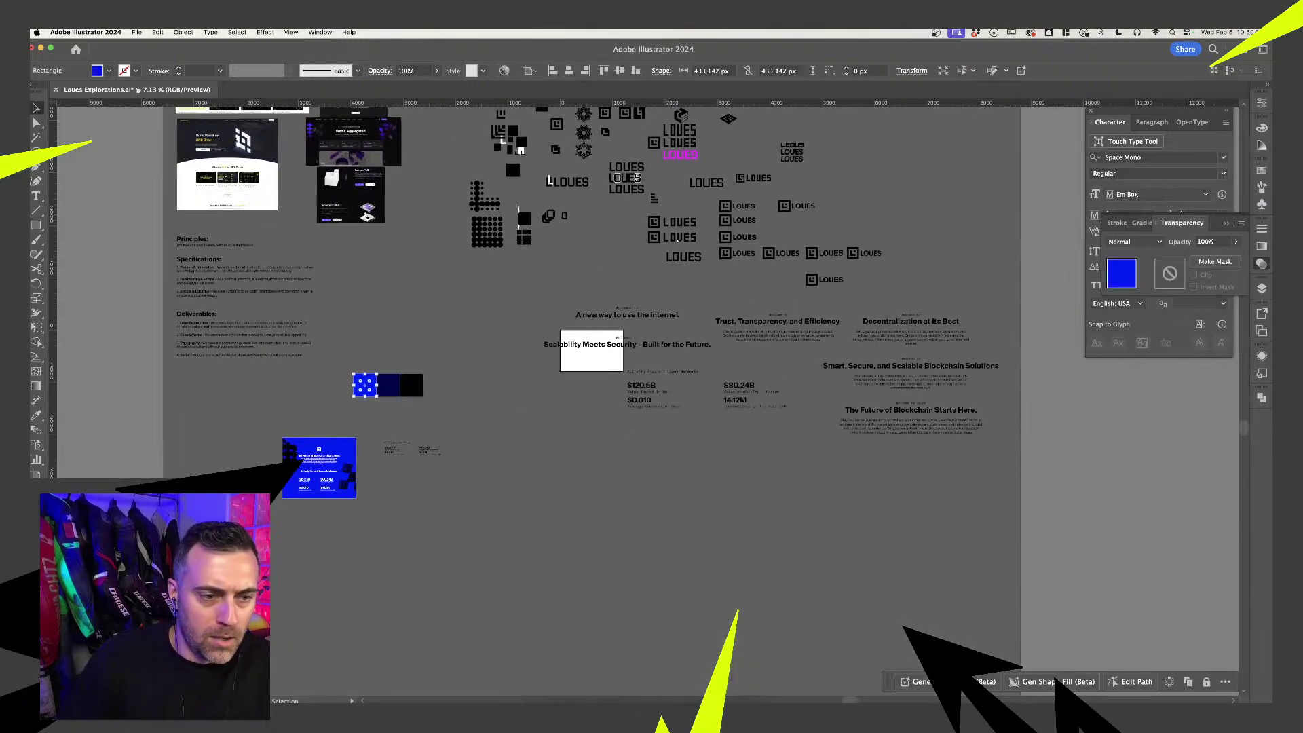
{"action": "double_click", "coordinate": [36, 523]}
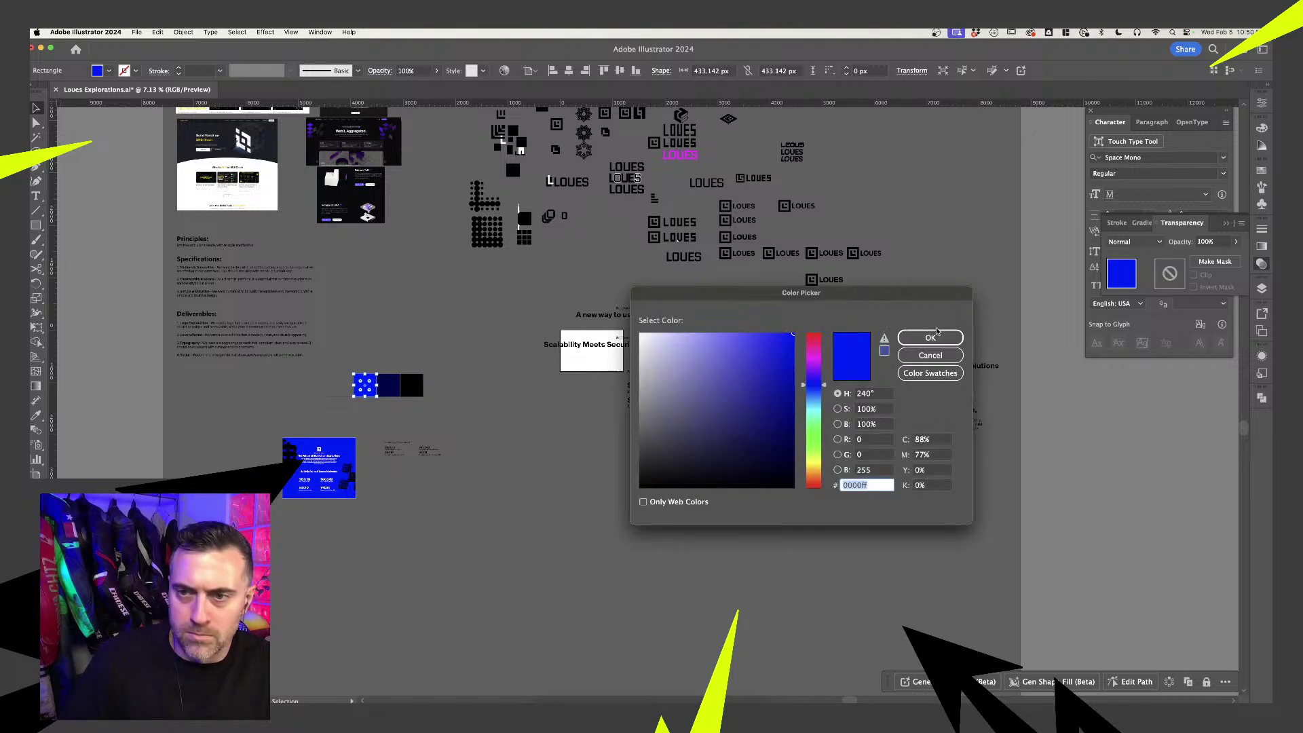
{"action": "key", "text": "Return"}
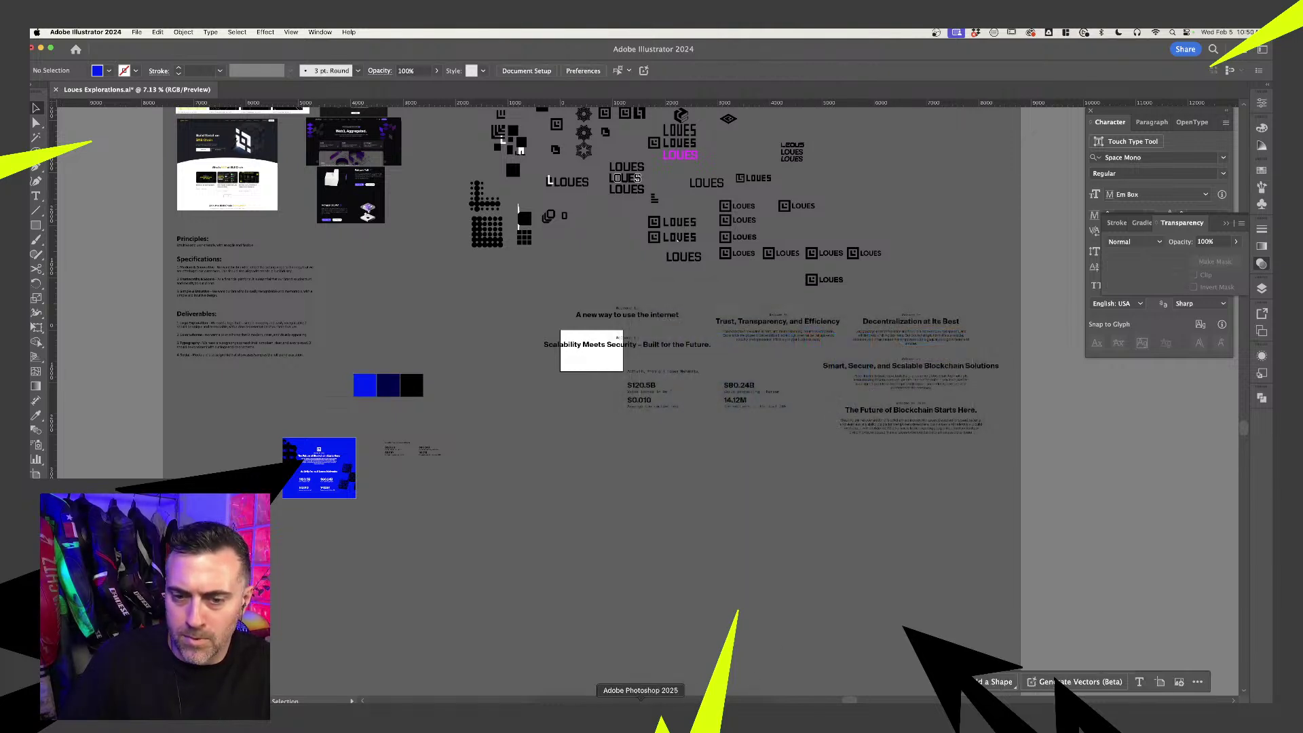
- Return to the tote bag mockup in Photoshop and set the Handle Colour fill to 0000ff
{"action": "key", "text": "super+Tab"}
{"action": "double_click", "coordinate": [1172, 616]}
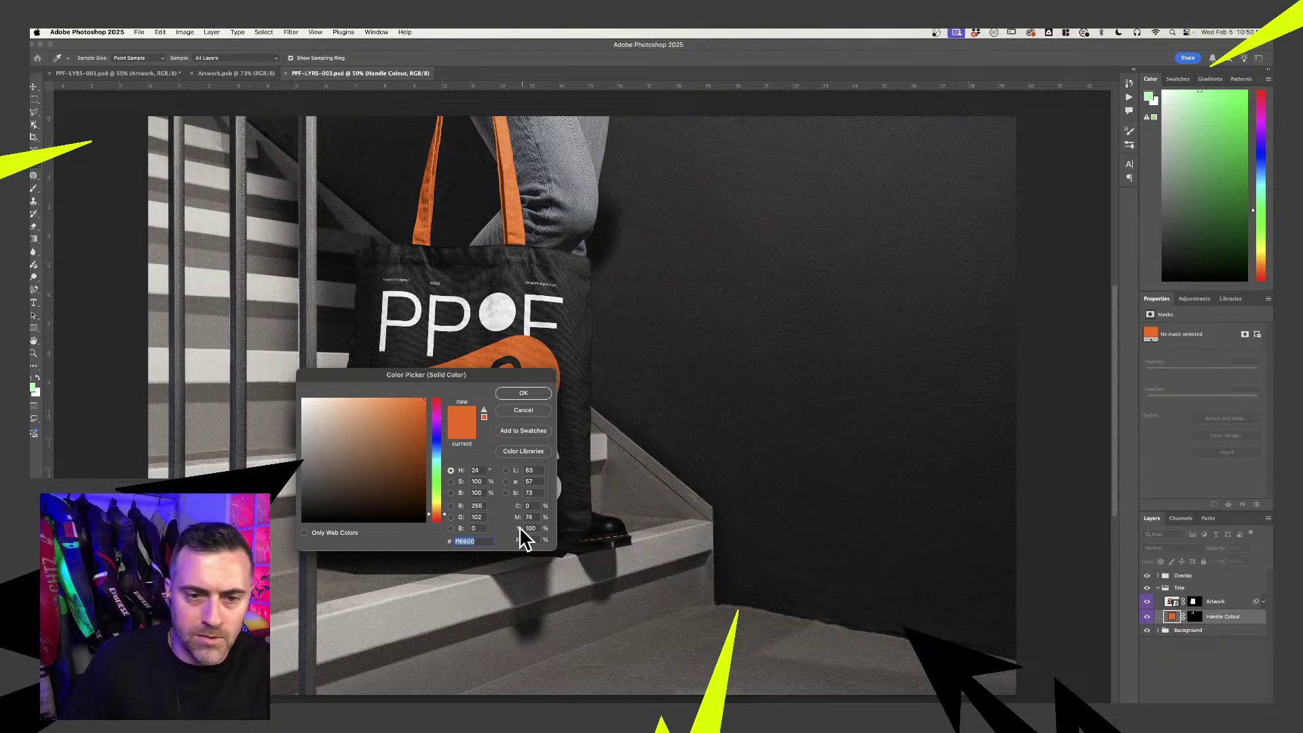
{"action": "type", "text": "0000ff"}
{"action": "left_click", "coordinate": [524, 394]}
- Open the tote's Artwork smart object, hide its placeholder layer and add a Solid Color fill layer in 0000ff
{"action": "double_click", "coordinate": [1172, 601]}
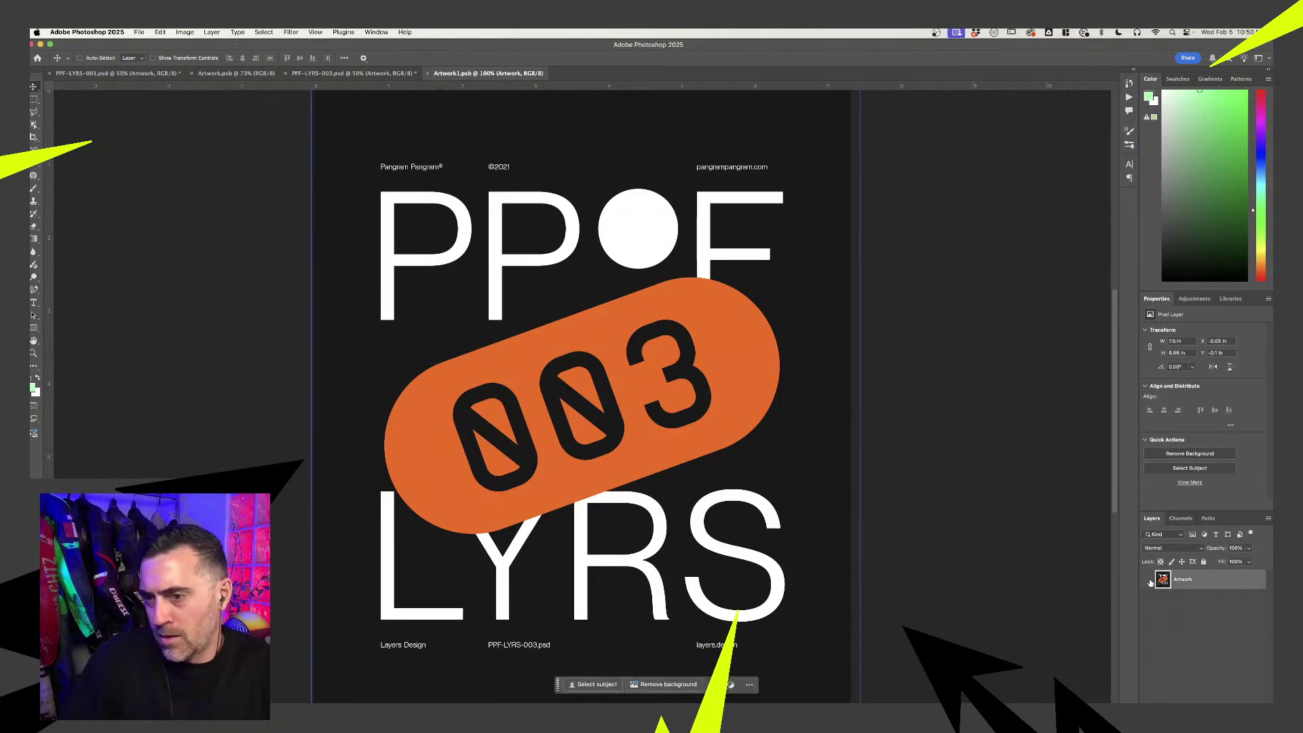
{"action": "left_click", "coordinate": [1147, 578]}
{"action": "left_click", "coordinate": [1215, 698]}
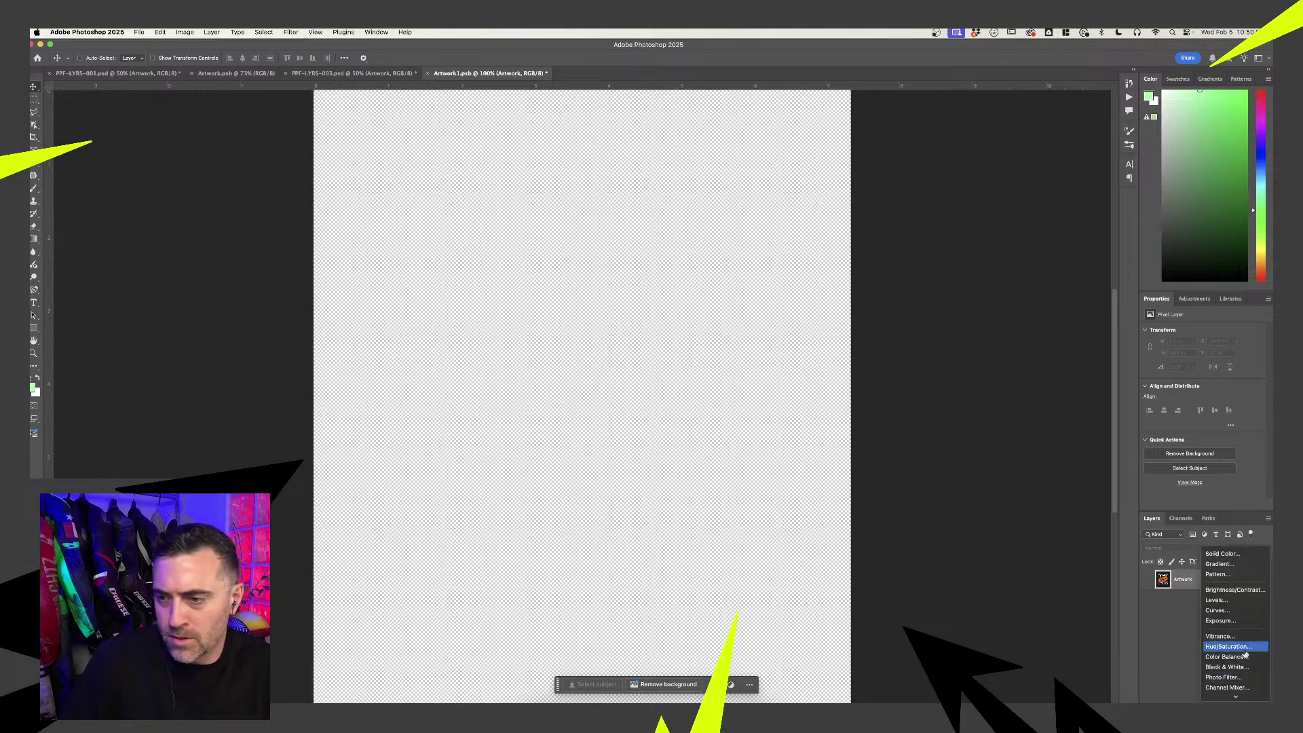
{"action": "left_click", "coordinate": [1228, 558]}
{"action": "type", "text": "0000ff"}
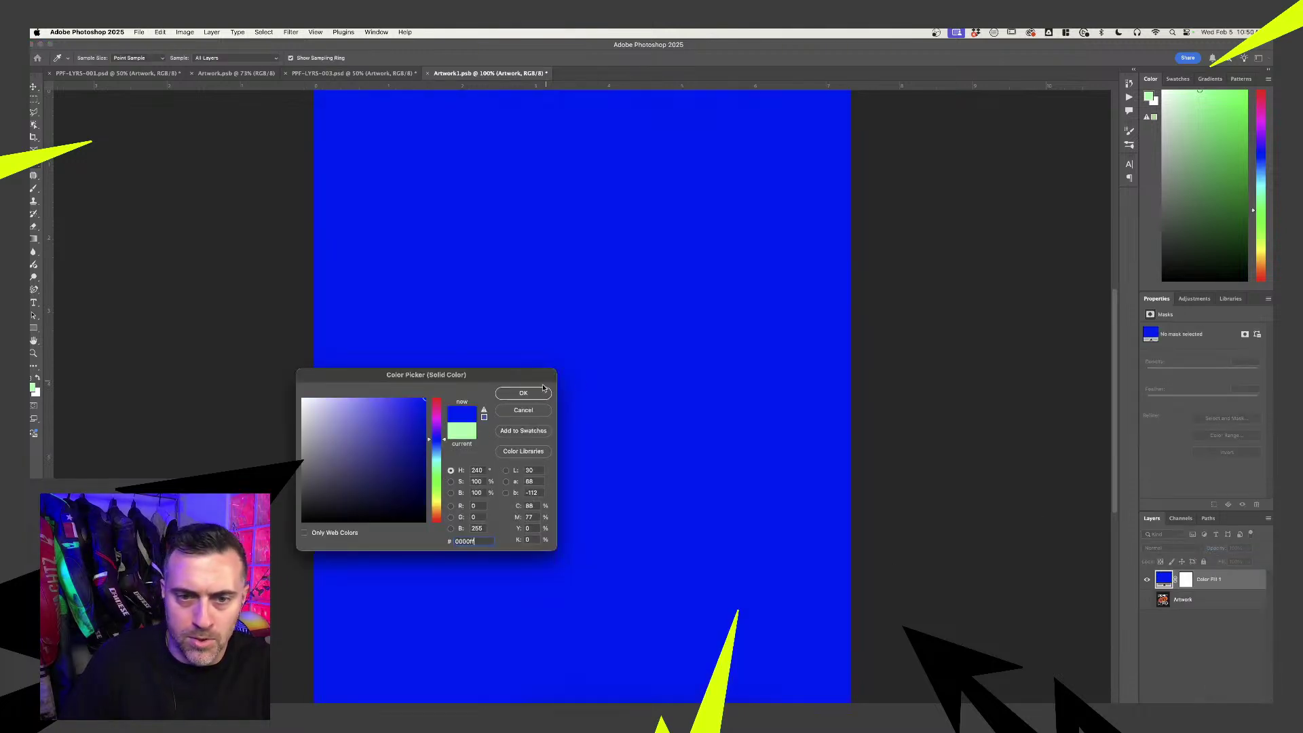
{"action": "key", "text": "Return"}
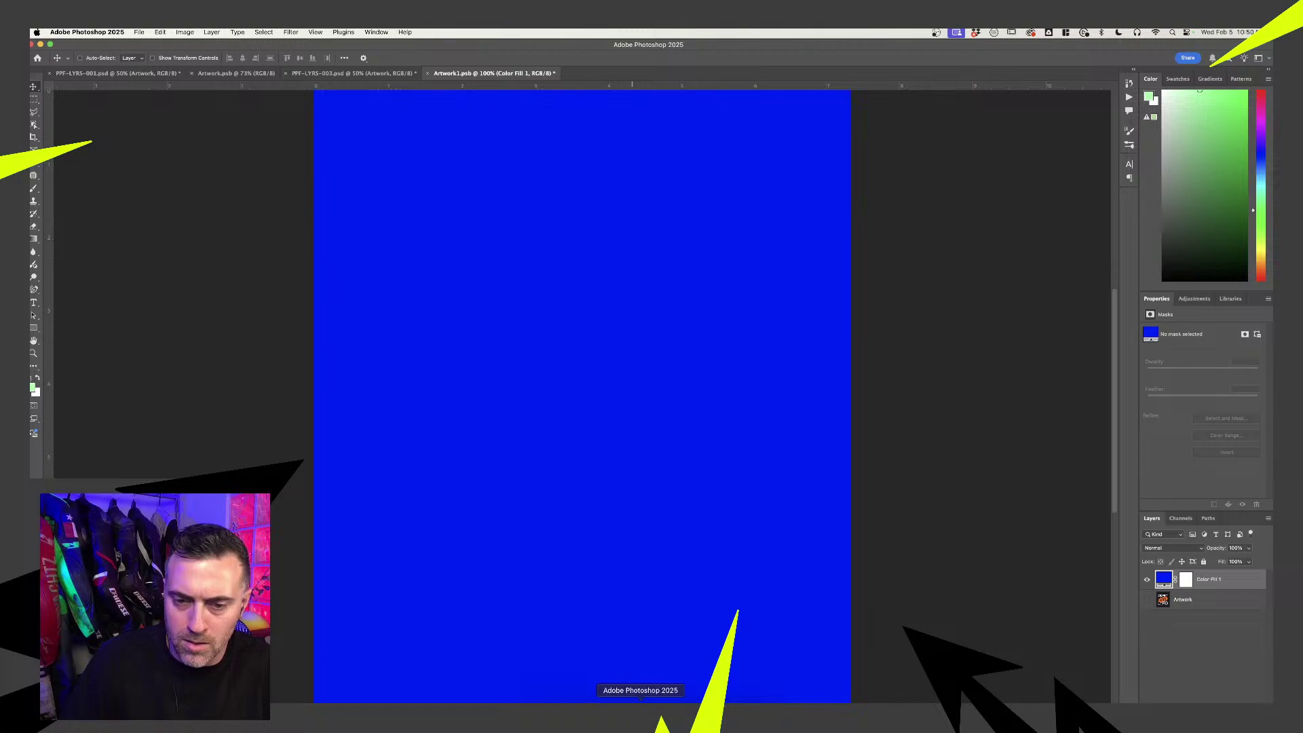
- In Illustrator, recolor the final logo's square icon white to copy it, then restore the original black fill
{"action": "left_click", "coordinate": [655, 714]}
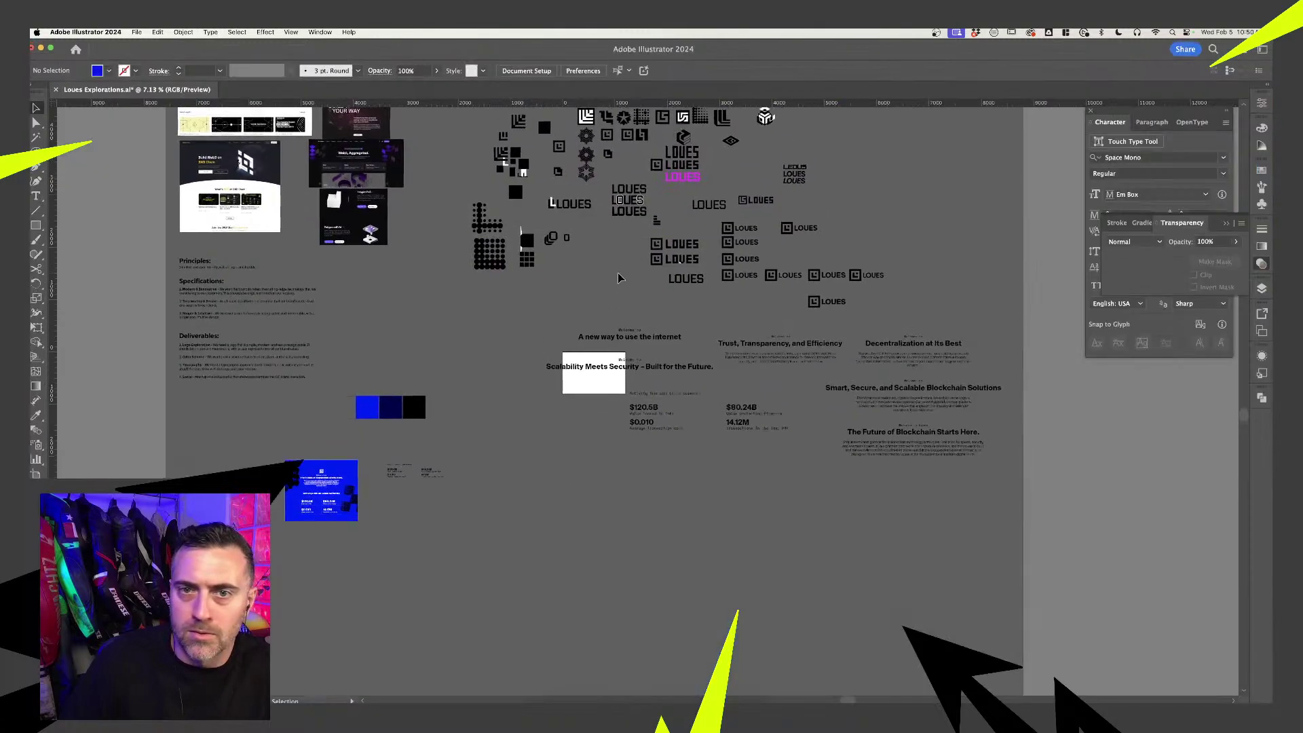
{"action": "scroll", "coordinate": [792, 241], "scroll_direction": "up", "scroll_amount": 5}
{"action": "left_click", "coordinate": [839, 333]}
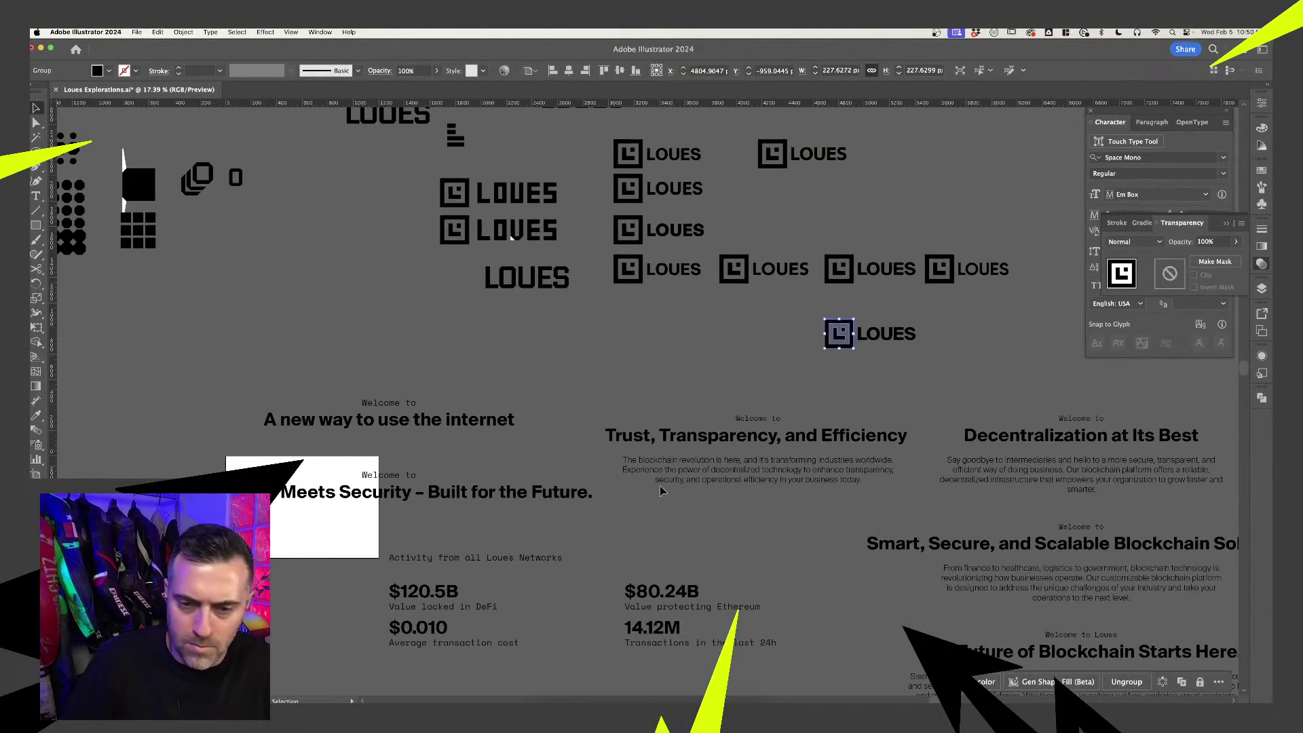
{"action": "key", "text": "i"}
{"action": "left_click", "coordinate": [326, 476]}
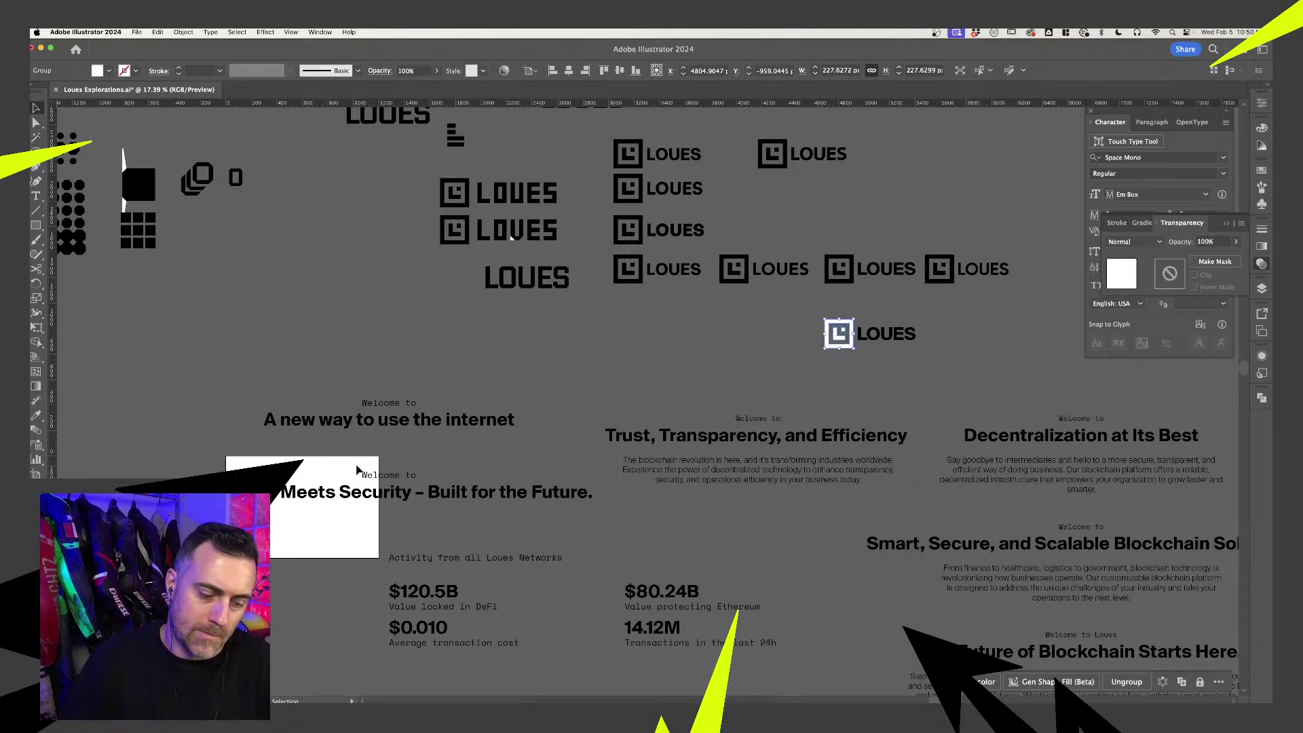
{"action": "key", "text": "a"}
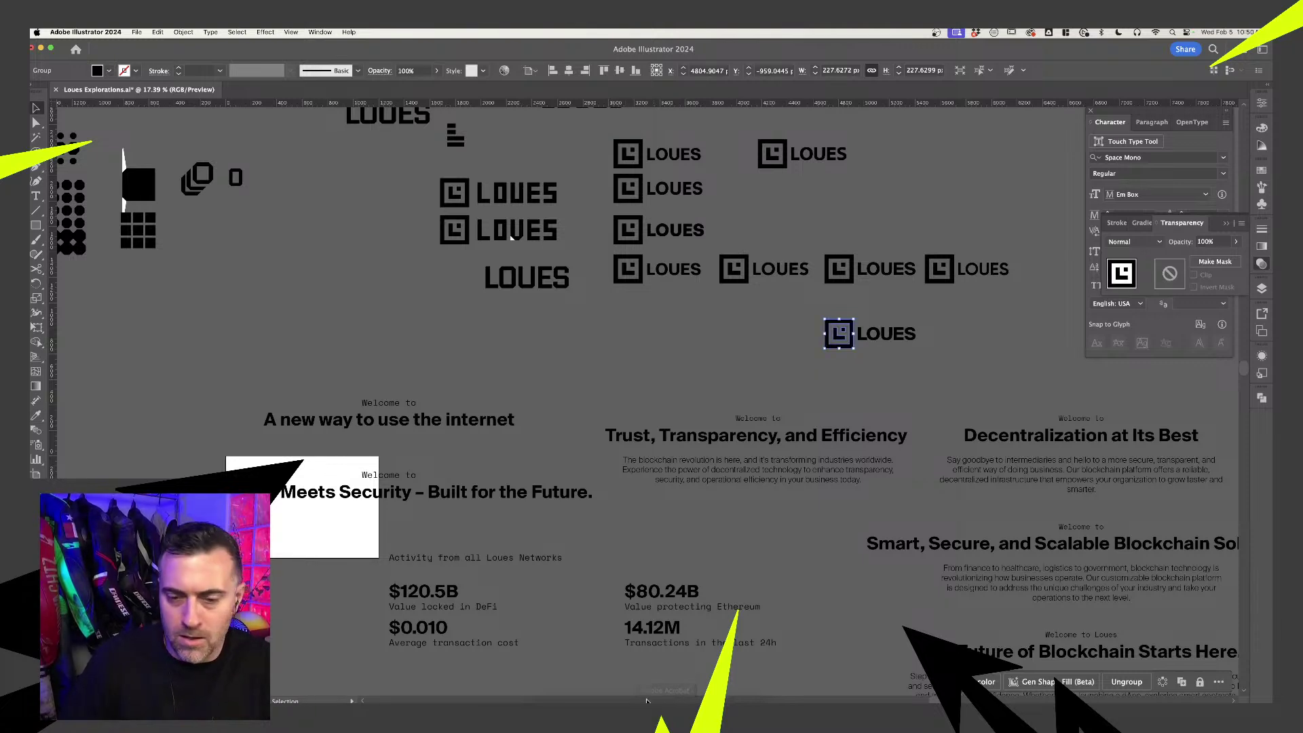
- Paste the white icon into the tote artwork as a Smart Object and enlarge it from the center to about 4.57 in wide
{"action": "left_click", "coordinate": [640, 700]}
{"action": "key", "text": "super+v"}
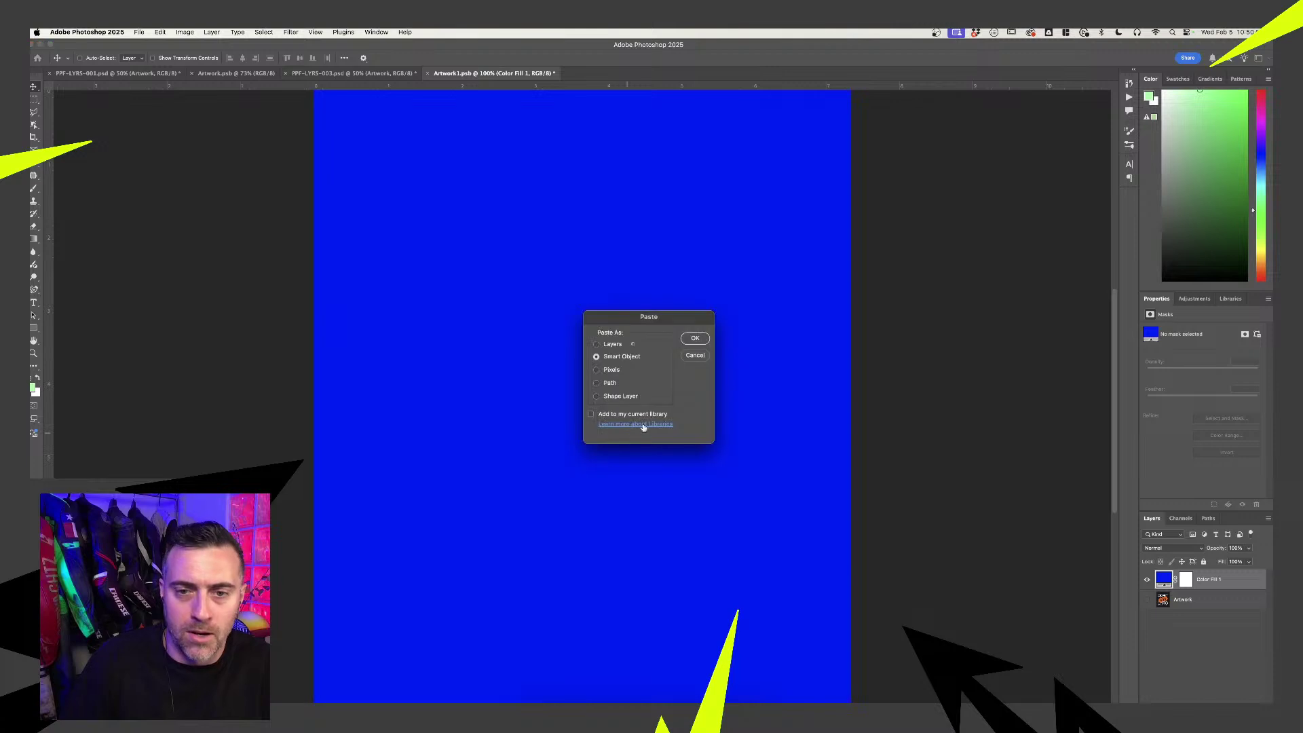
{"action": "left_click", "coordinate": [708, 338]}
{"action": "scroll", "coordinate": [695, 342], "scroll_direction": "down", "scroll_amount": 3}
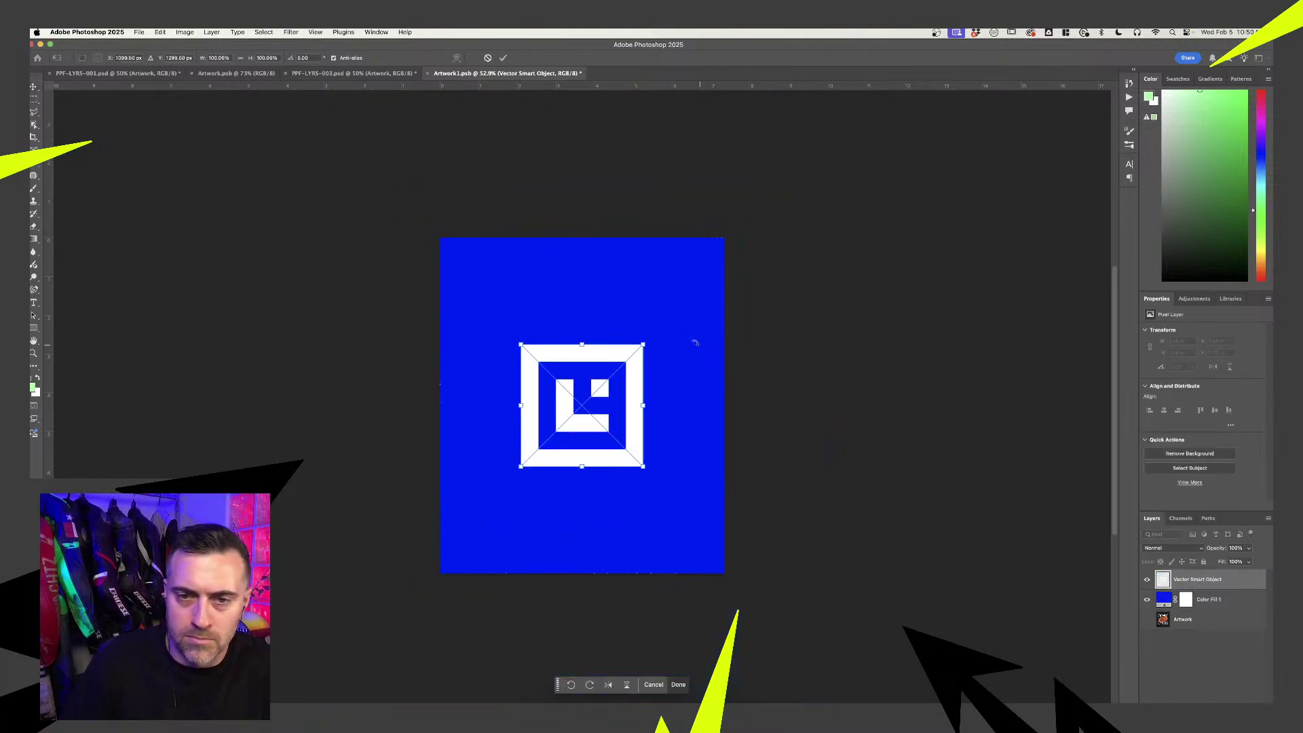
{"action": "left_click_drag", "start_coordinate": [647, 344], "coordinate": [677, 316]}
{"action": "key", "text": "Return"}
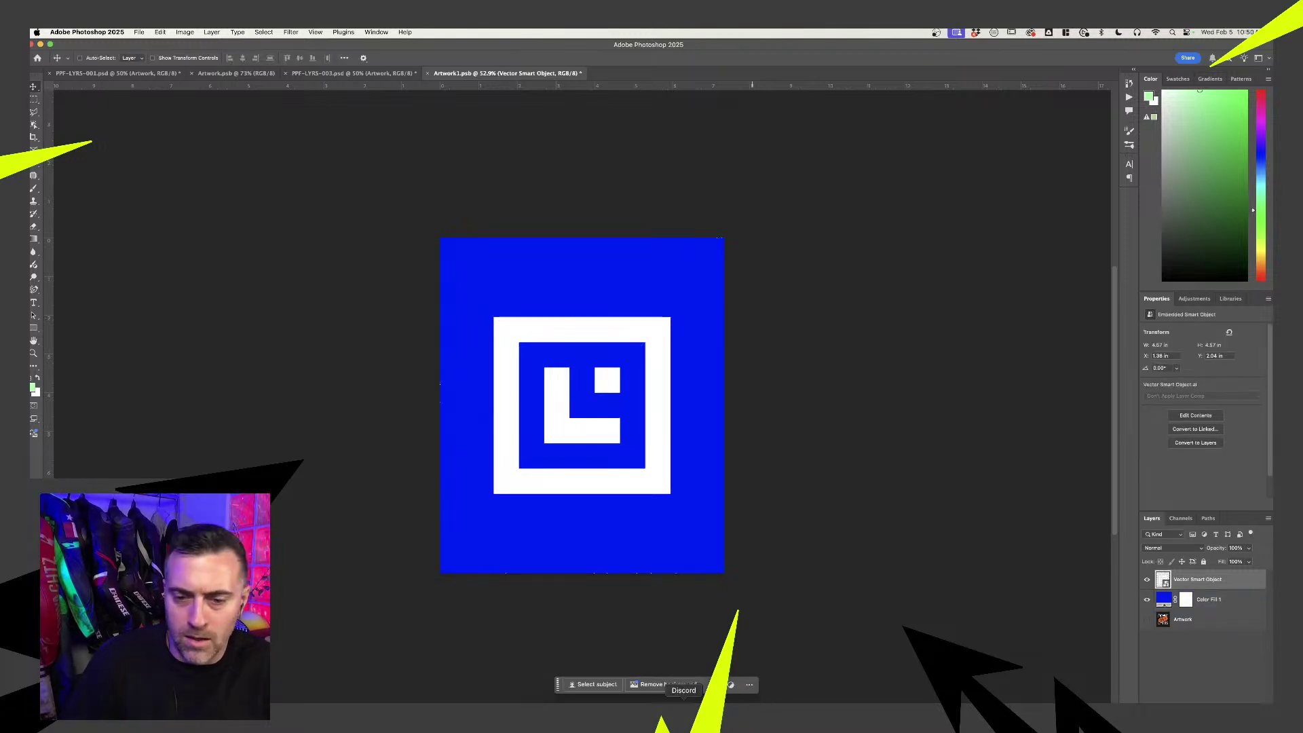
- Add the text "loues.com" below the icon and set its font to Space Mono Regular
{"action": "key", "text": "t"}
{"action": "left_click", "coordinate": [622, 534]}
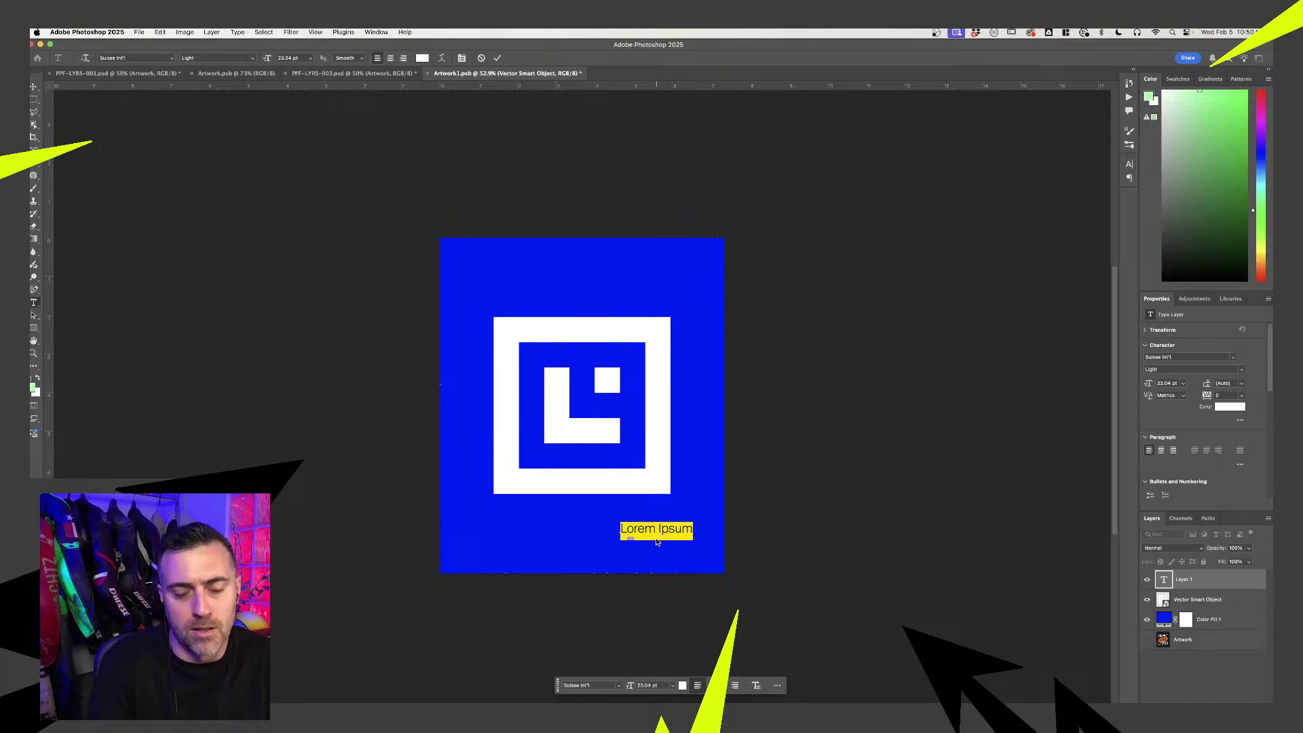
{"action": "key", "text": "BackSpace"}
{"action": "type", "text": "loues.com"}
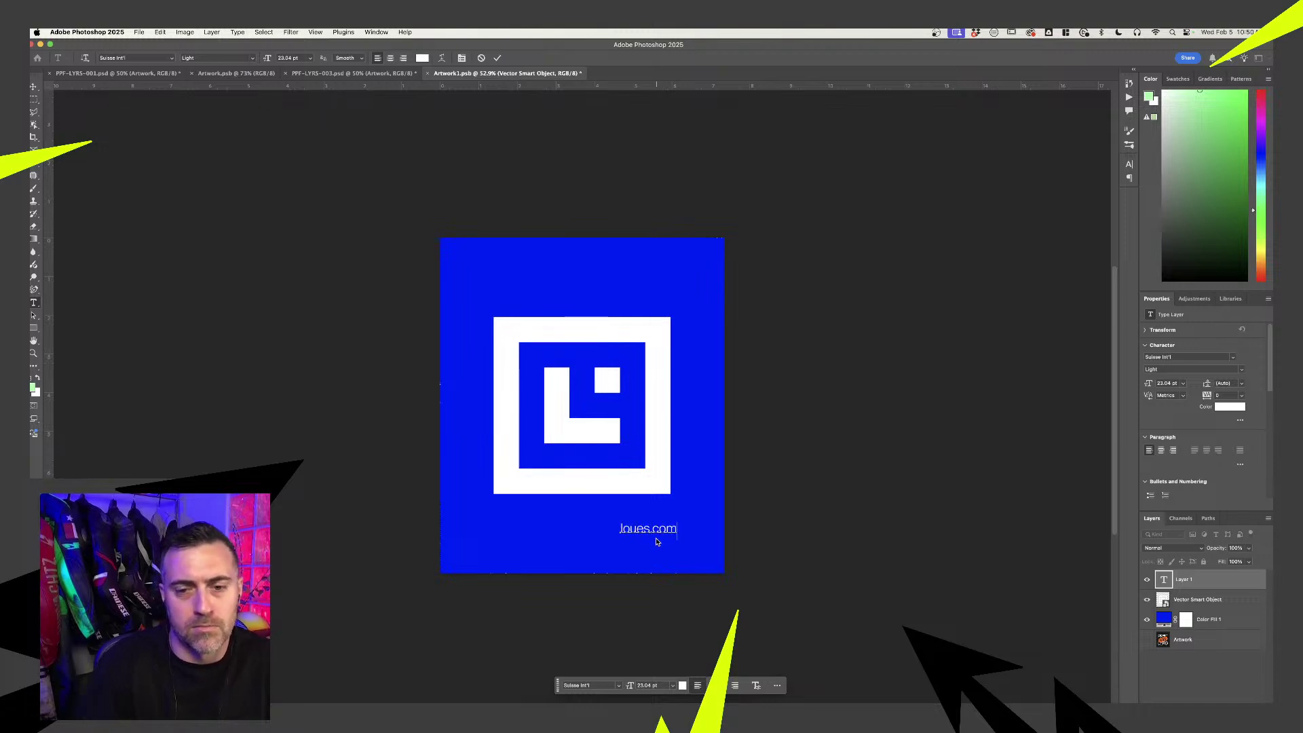
{"action": "key", "text": "super+a"}
{"action": "type", "text": "space"}
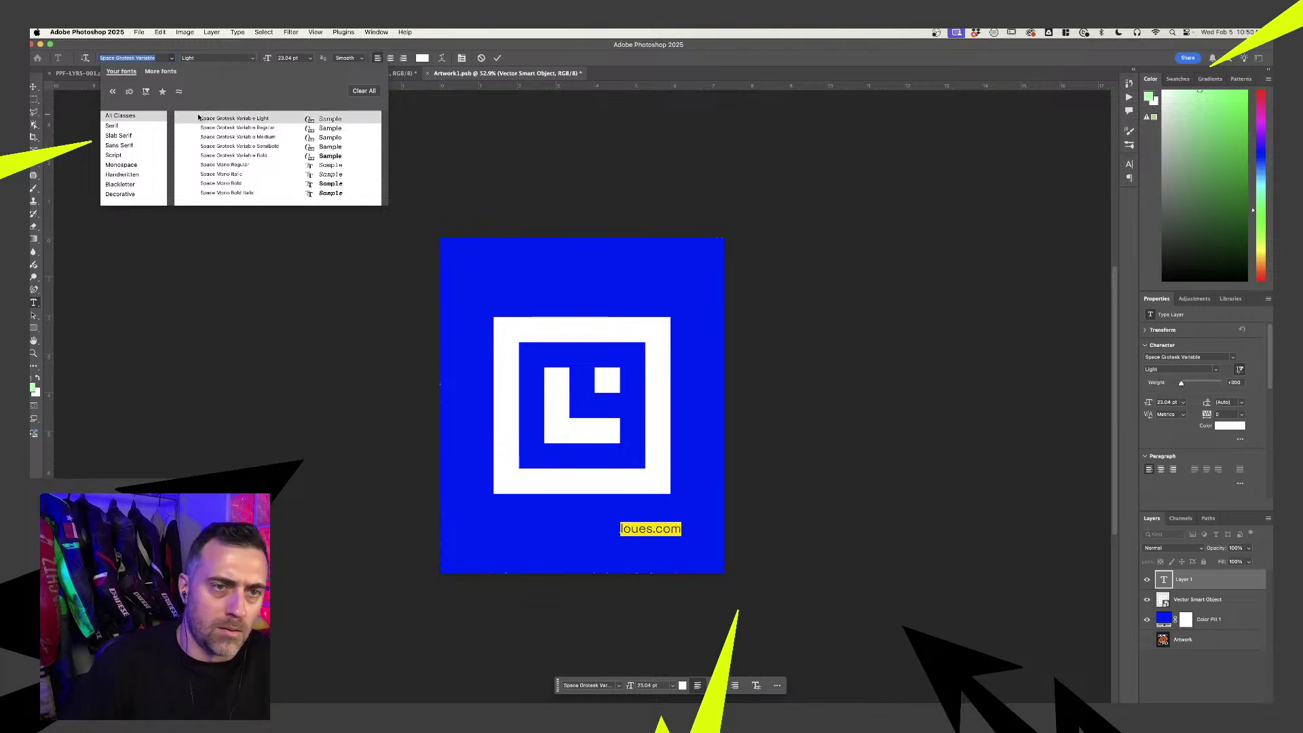
{"action": "left_click", "coordinate": [224, 164]}
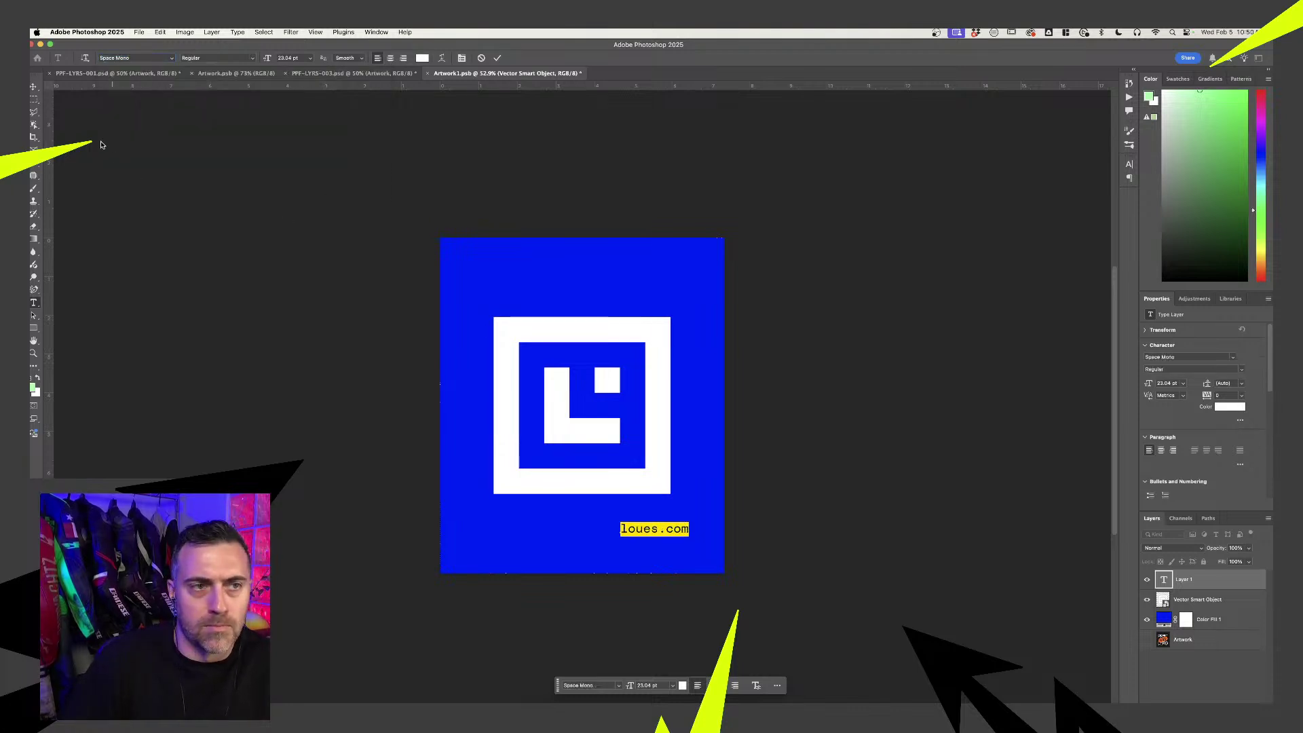
- Scale "loues.com" down to about 12 pt and place it just below the icon, aligned with its right edge
{"action": "left_click", "coordinate": [34, 86]}
{"action": "left_click_drag", "start_coordinate": [671, 536], "coordinate": [658, 506]}
{"action": "key", "text": "ctrl+t"}
{"action": "key", "text": "Return"}
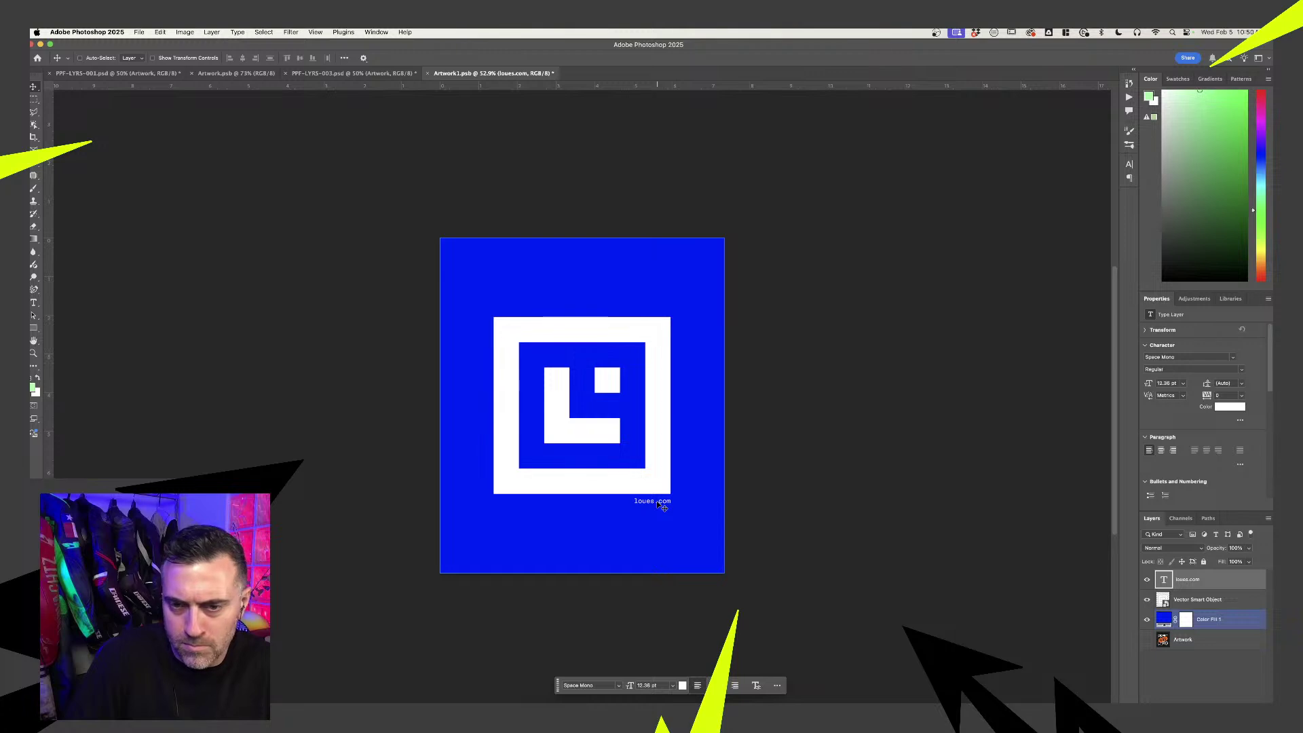
{"action": "key", "text": "Up"}
{"action": "key", "text": "Up"}
{"action": "key", "text": "Up"}
{"action": "key", "text": "Up"}
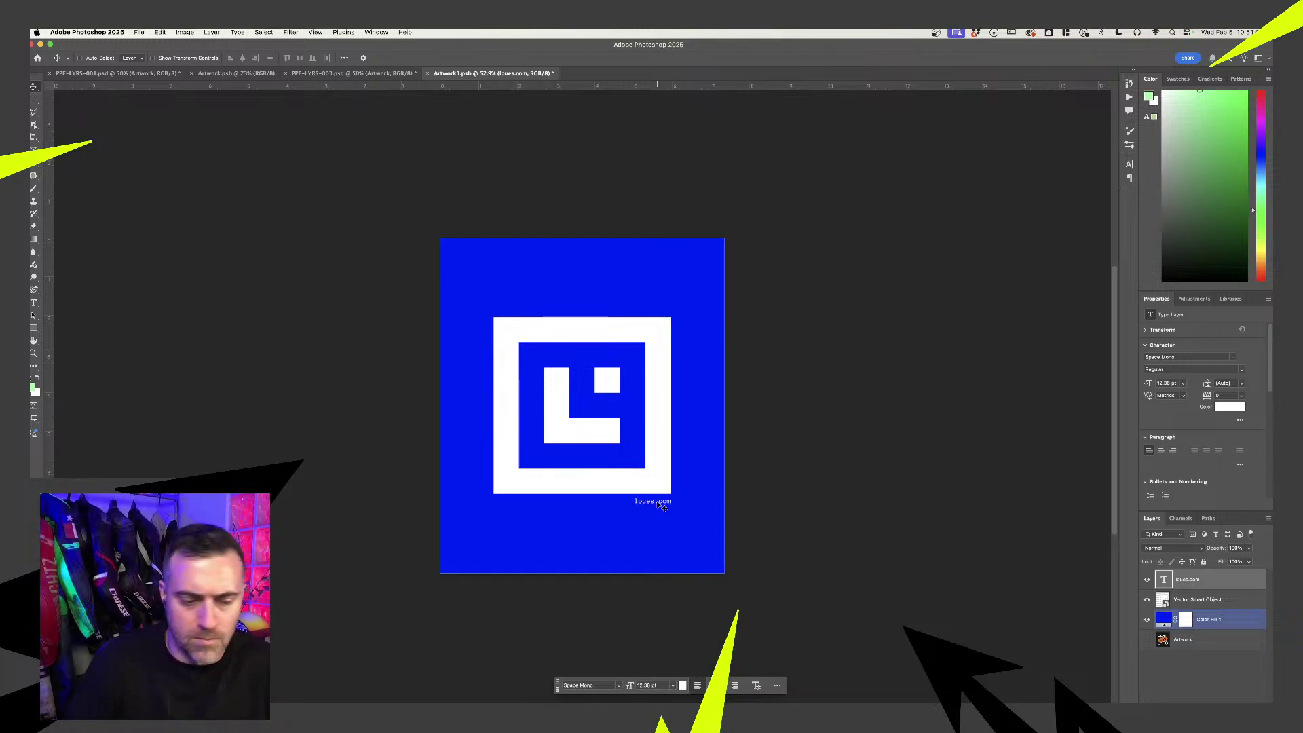
- Save the tote artwork and check the updated design in the PPF-LYRS-003.psd mockup
{"action": "key", "text": "super+s"}
{"action": "left_click", "coordinate": [349, 73]}
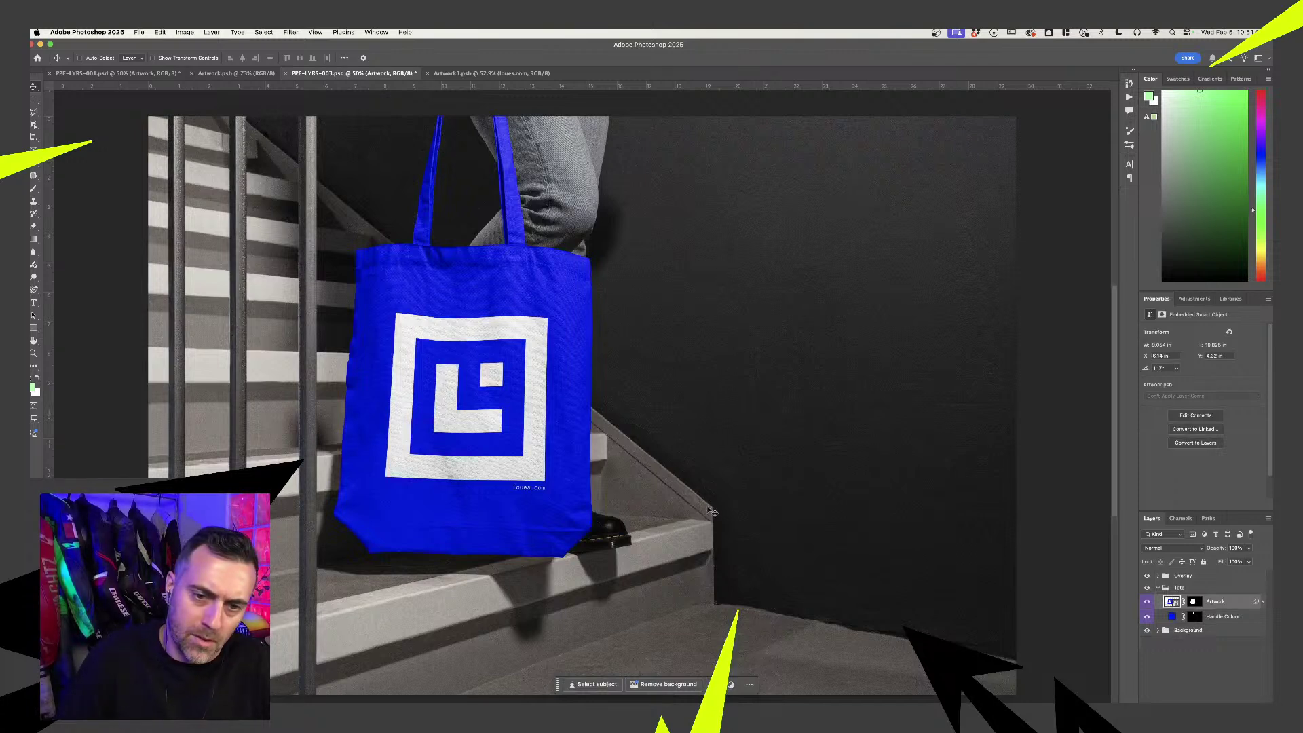
{"action": "scroll", "coordinate": [584, 396], "scroll_direction": "down", "scroll_amount": 1}
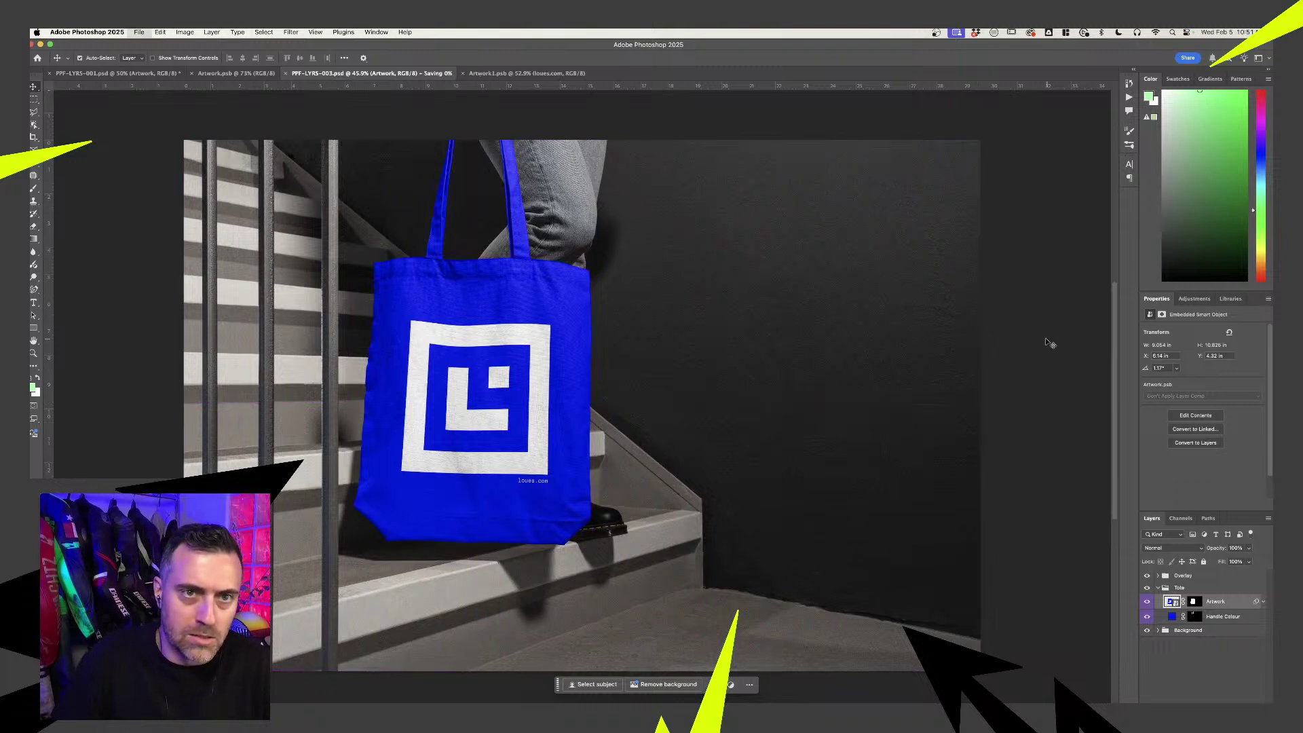
- Save the tote bag mockup and open PPF-LYRS-004.psd from the Mockups folder
{"action": "key", "text": "super+s"}
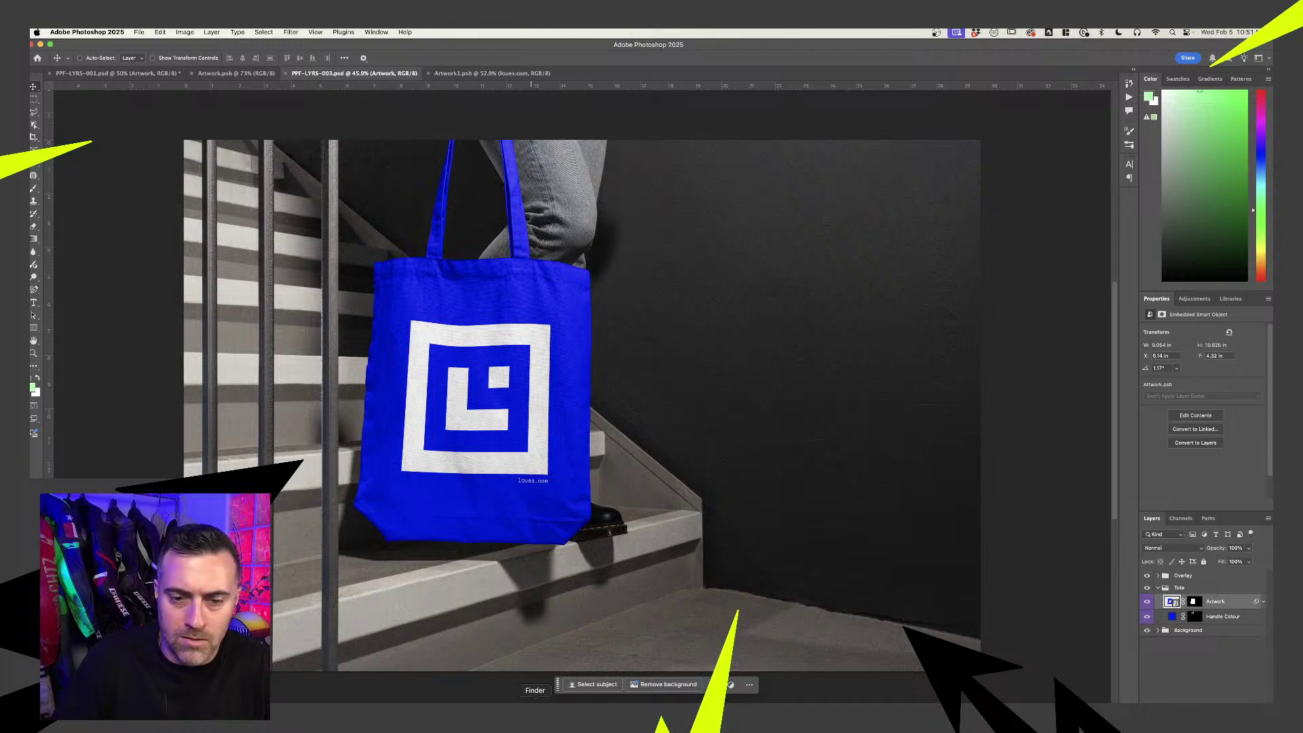
{"action": "left_click", "coordinate": [534, 712]}
{"action": "left_click", "coordinate": [583, 489]}
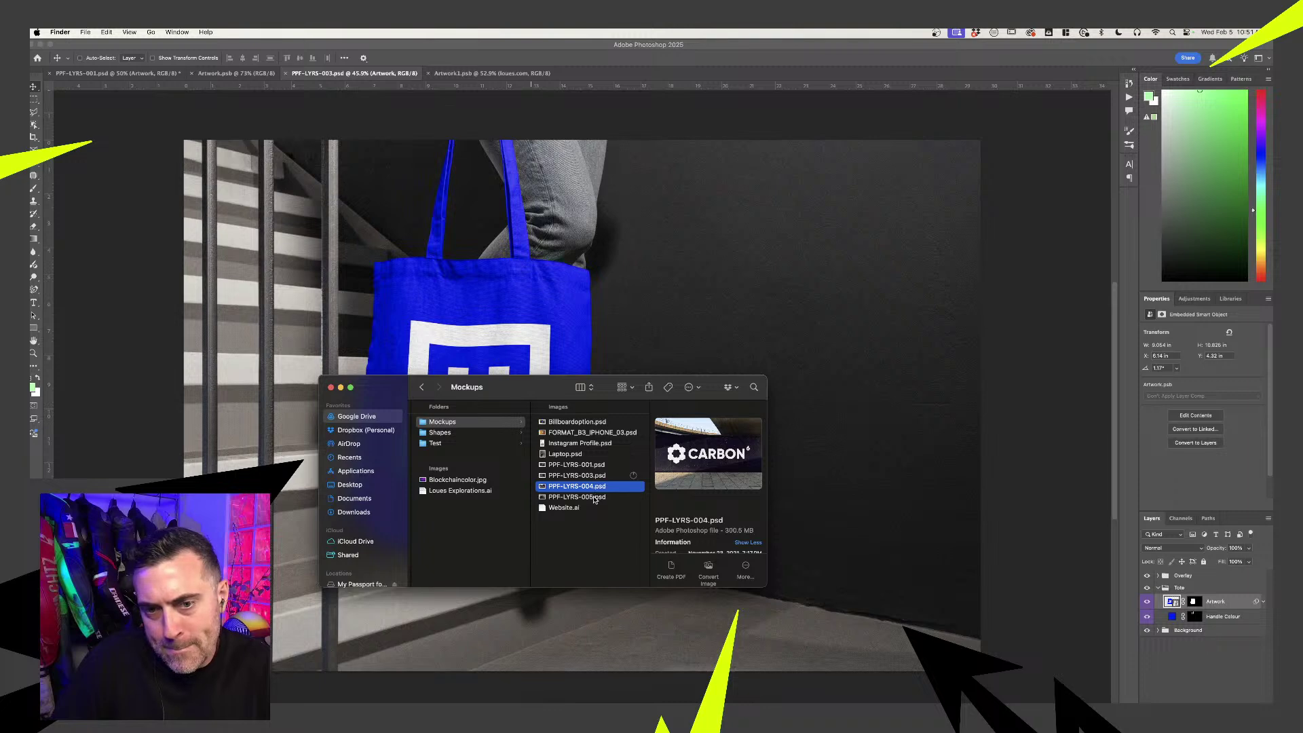
{"action": "left_click", "coordinate": [594, 498]}
{"action": "double_click", "coordinate": [598, 489]}
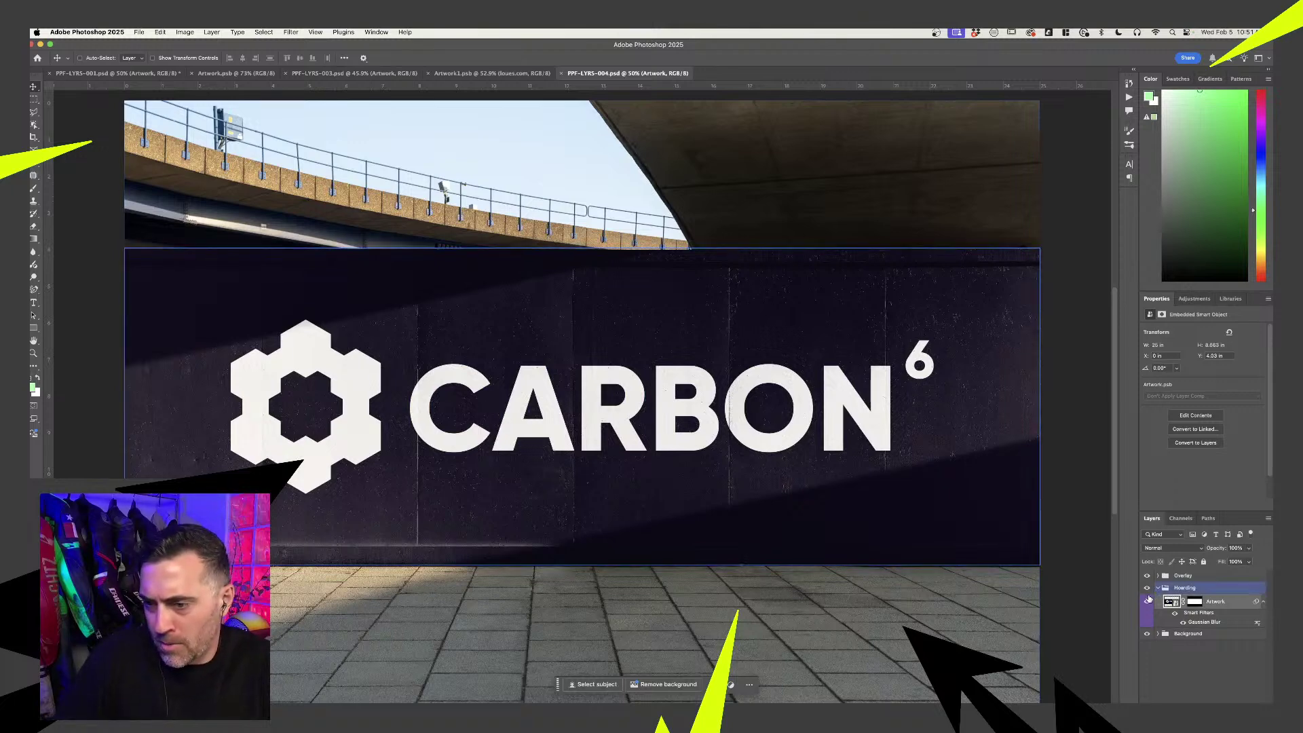
- Open the hoarding's Artwork Smart Object for editing and delete the CARBON logo layer
{"action": "left_click", "coordinate": [1148, 600]}
{"action": "left_click", "coordinate": [1147, 599]}
{"action": "double_click", "coordinate": [1169, 601]}
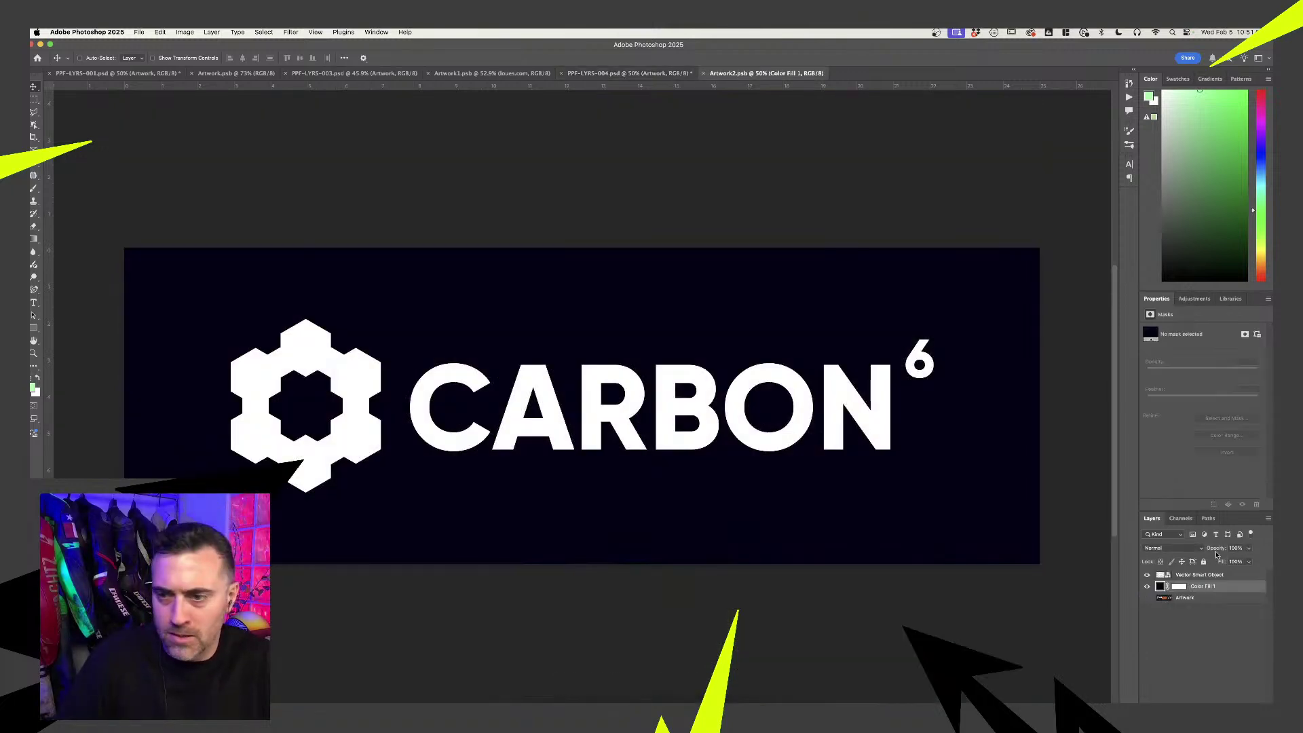
{"action": "left_click", "coordinate": [1201, 576]}
{"action": "key", "text": "BackSpace"}
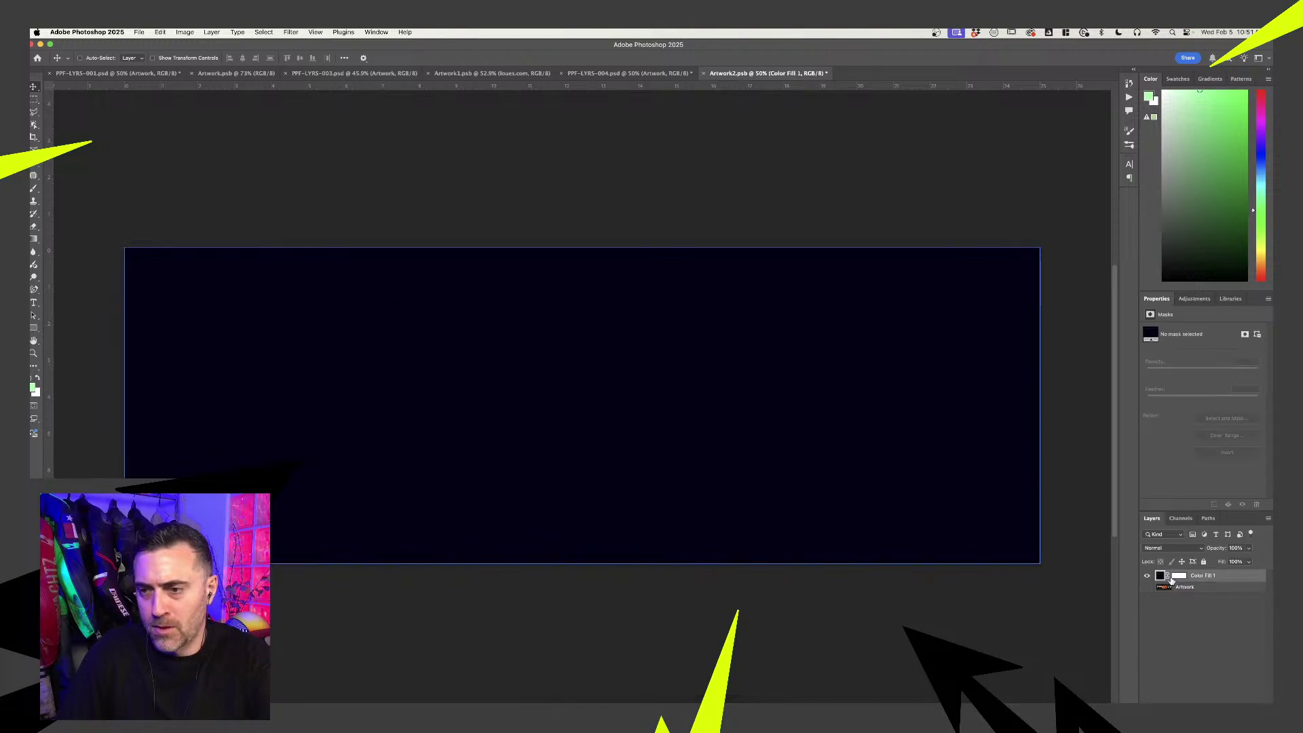
- Set the hoarding artwork's Color Fill 1 layer to blue 0000ff
{"action": "double_click", "coordinate": [1160, 576]}
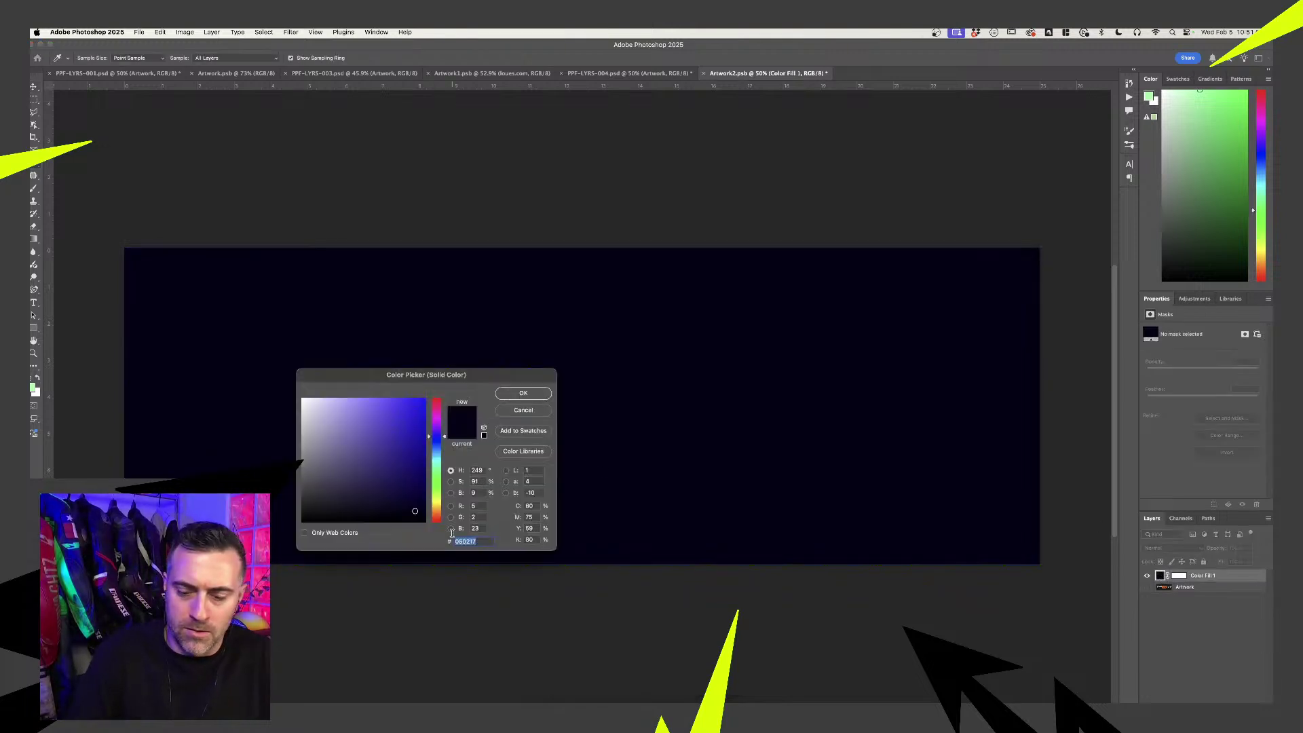
{"action": "type", "text": "0000ff"}
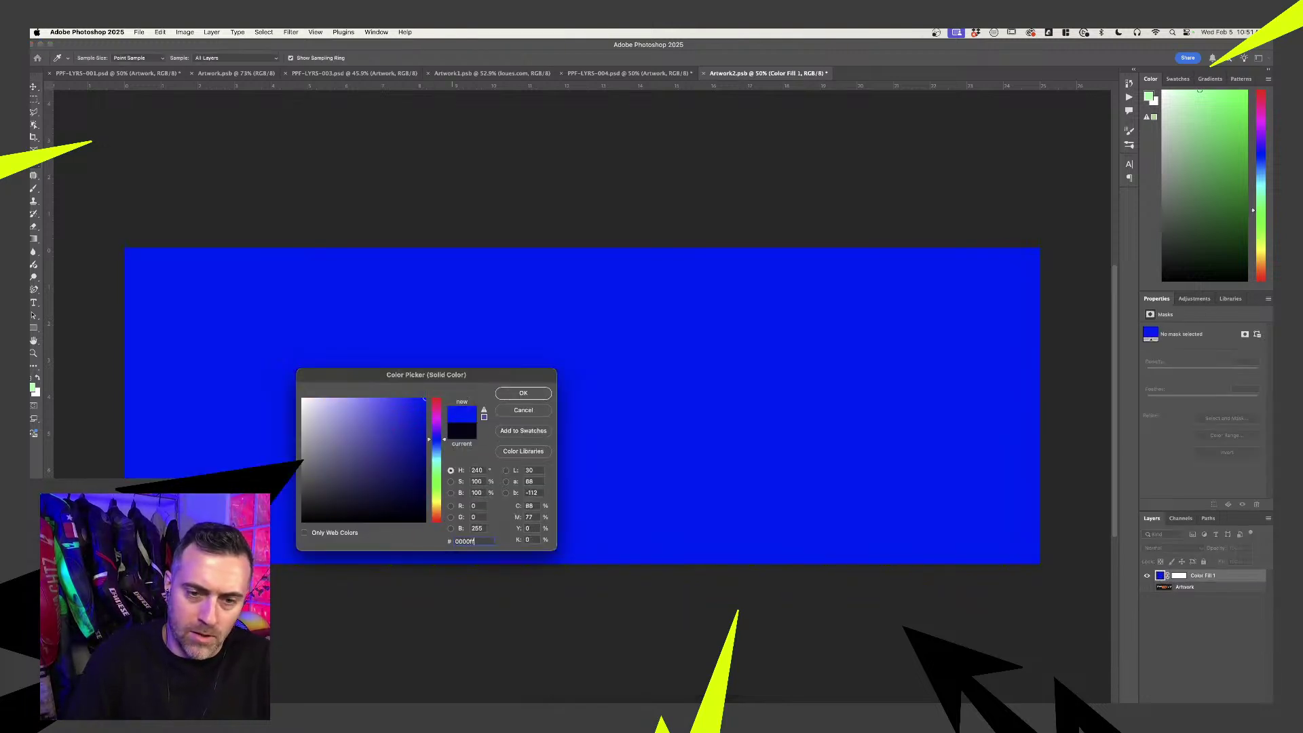
{"action": "left_click", "coordinate": [523, 393]}
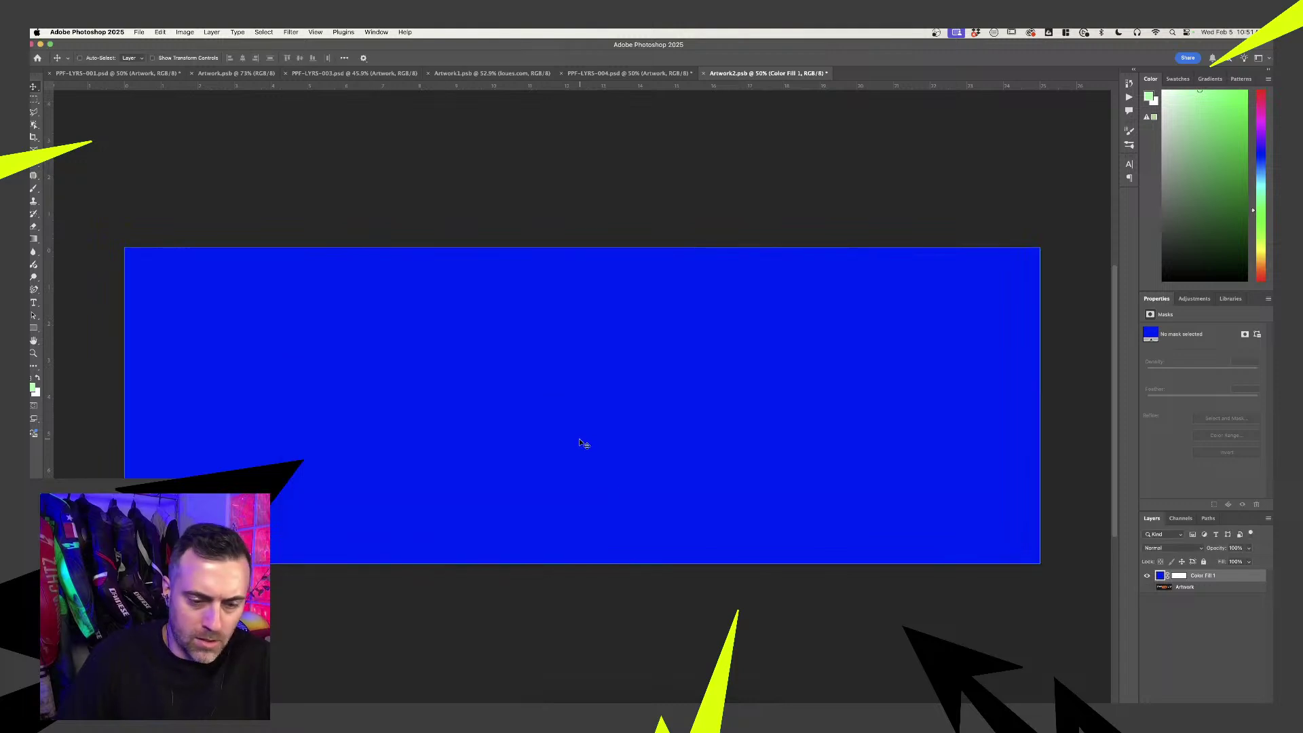
- Switch to Illustrator and recolor the "Decentralization at Its Best" heading and its paragraph white
{"action": "left_click", "coordinate": [612, 713]}
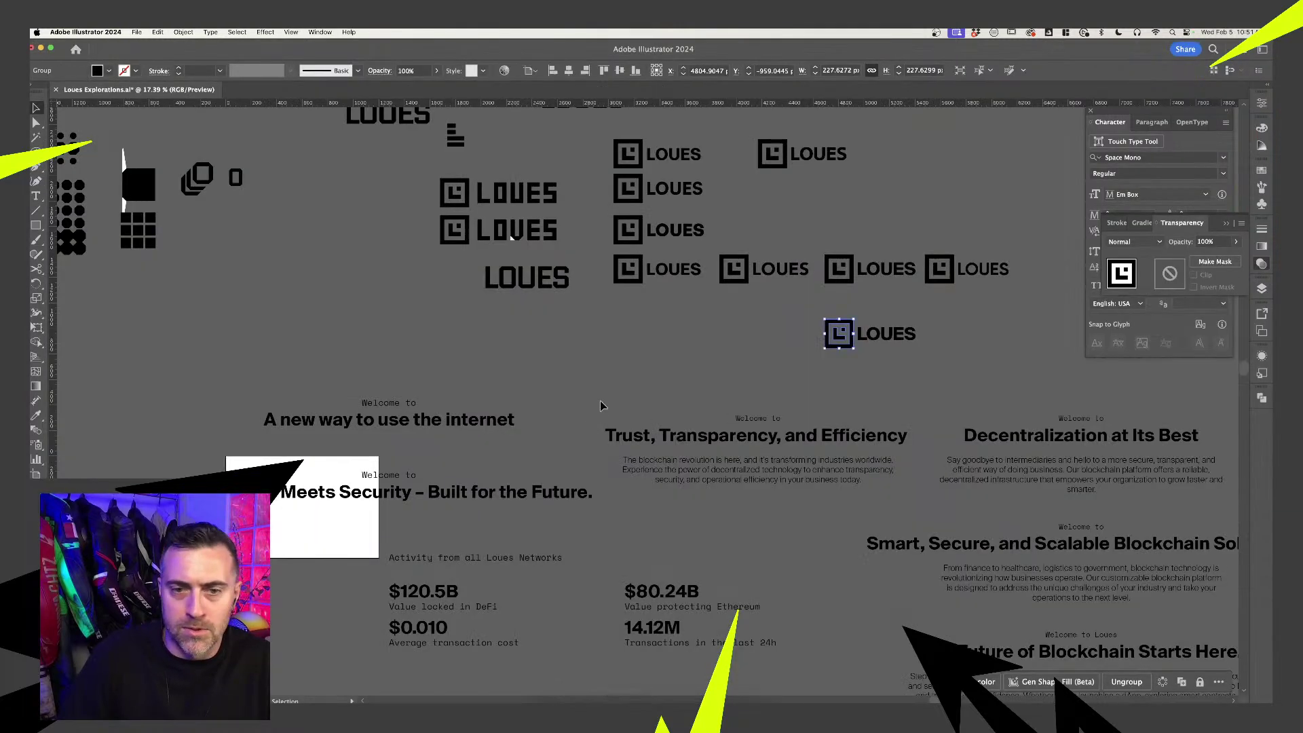
{"action": "left_click", "coordinate": [882, 337], "text": "shift"}
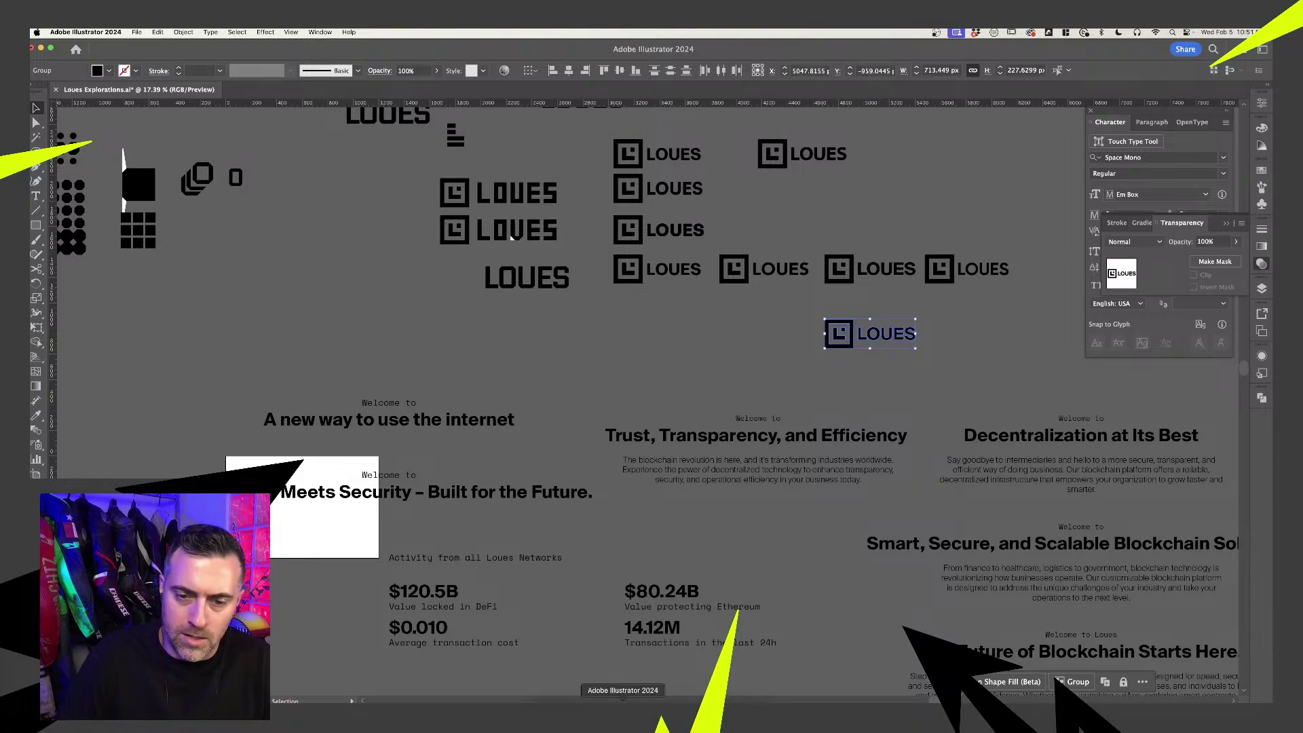
{"action": "left_click", "coordinate": [891, 404]}
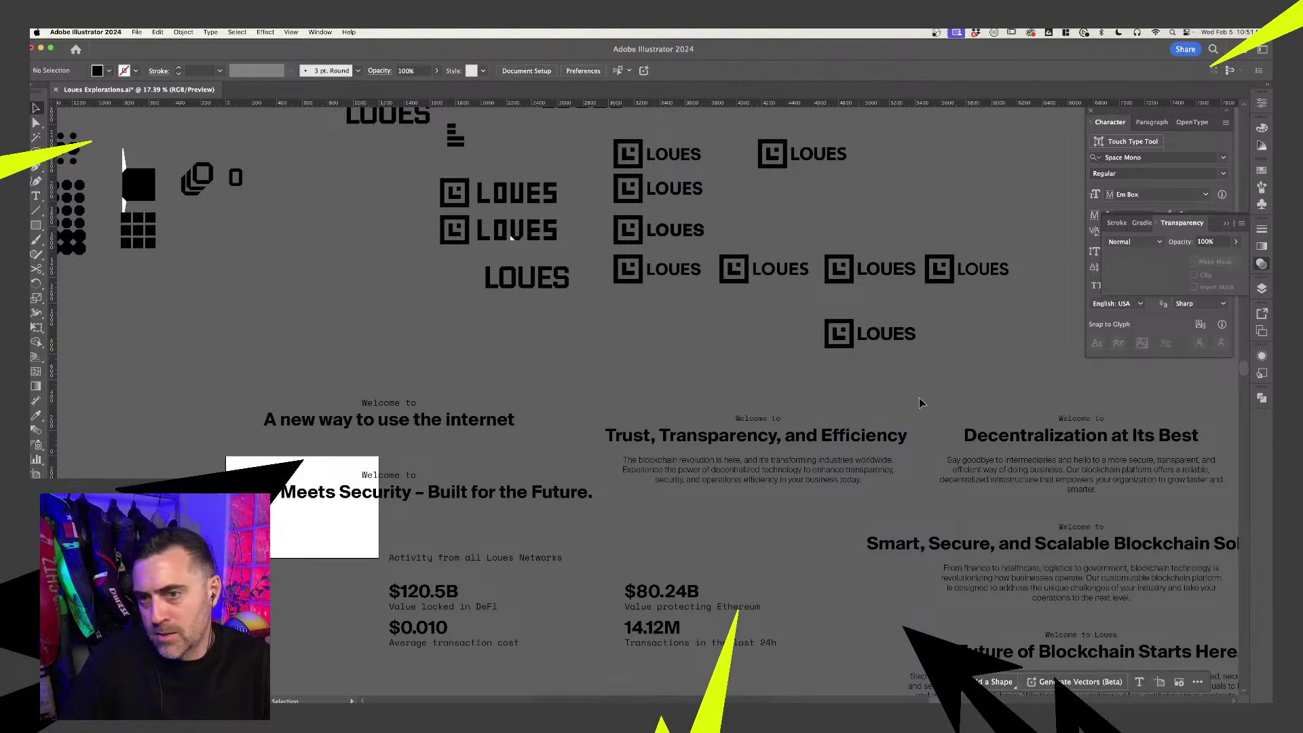
{"action": "scroll", "coordinate": [995, 407], "scroll_direction": "right", "scroll_amount": 3}
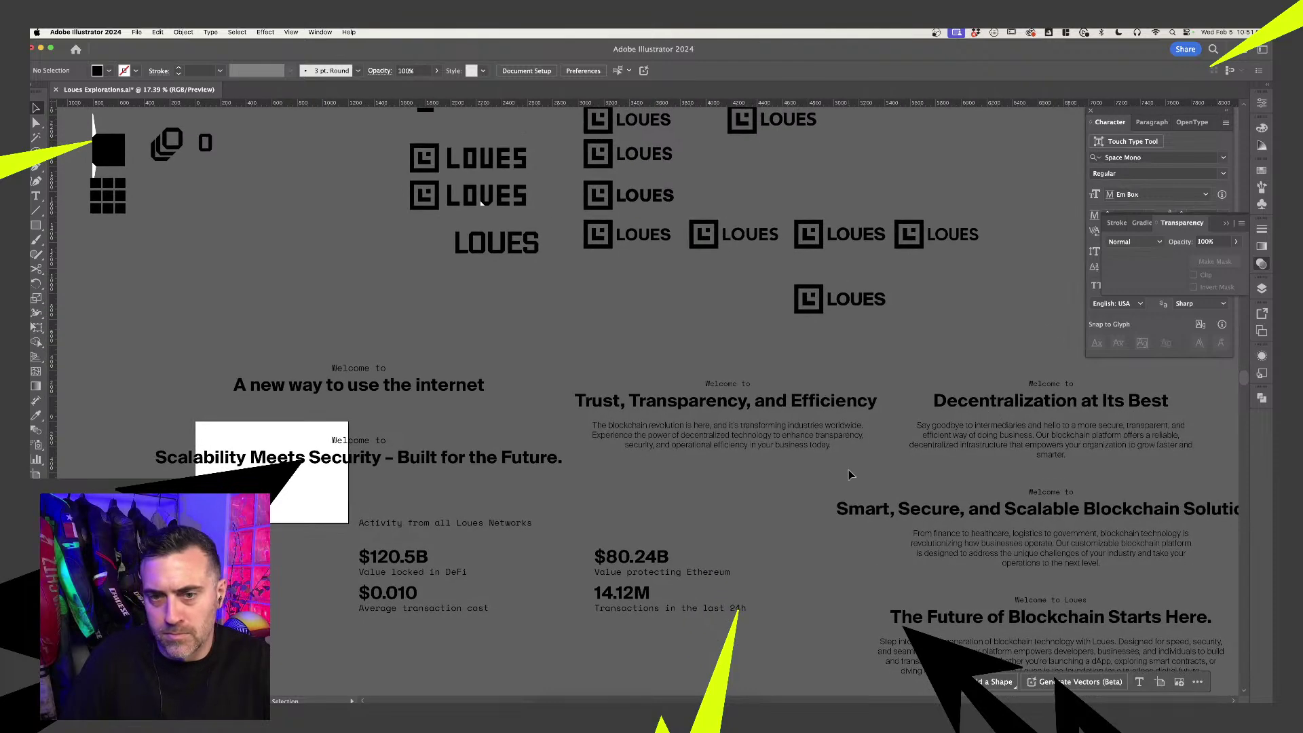
{"action": "left_click", "coordinate": [990, 464]}
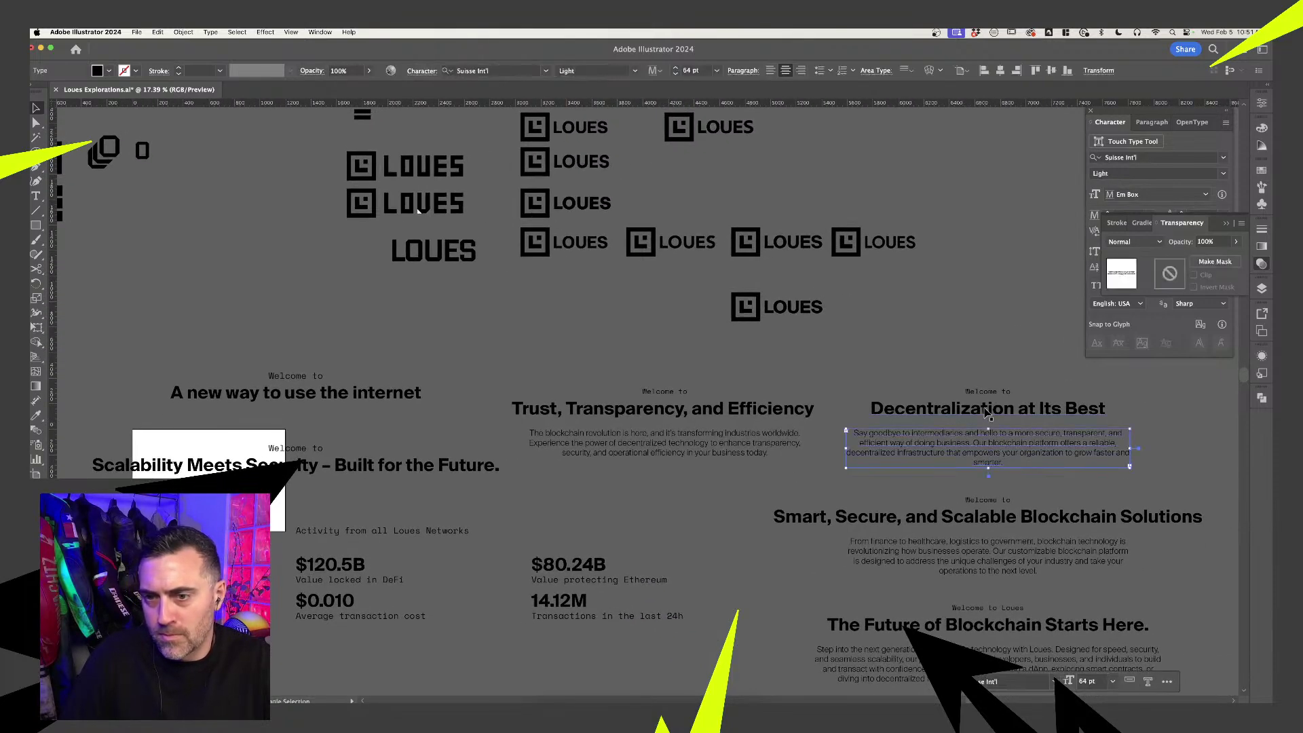
{"action": "left_click", "coordinate": [985, 411], "text": "shift"}
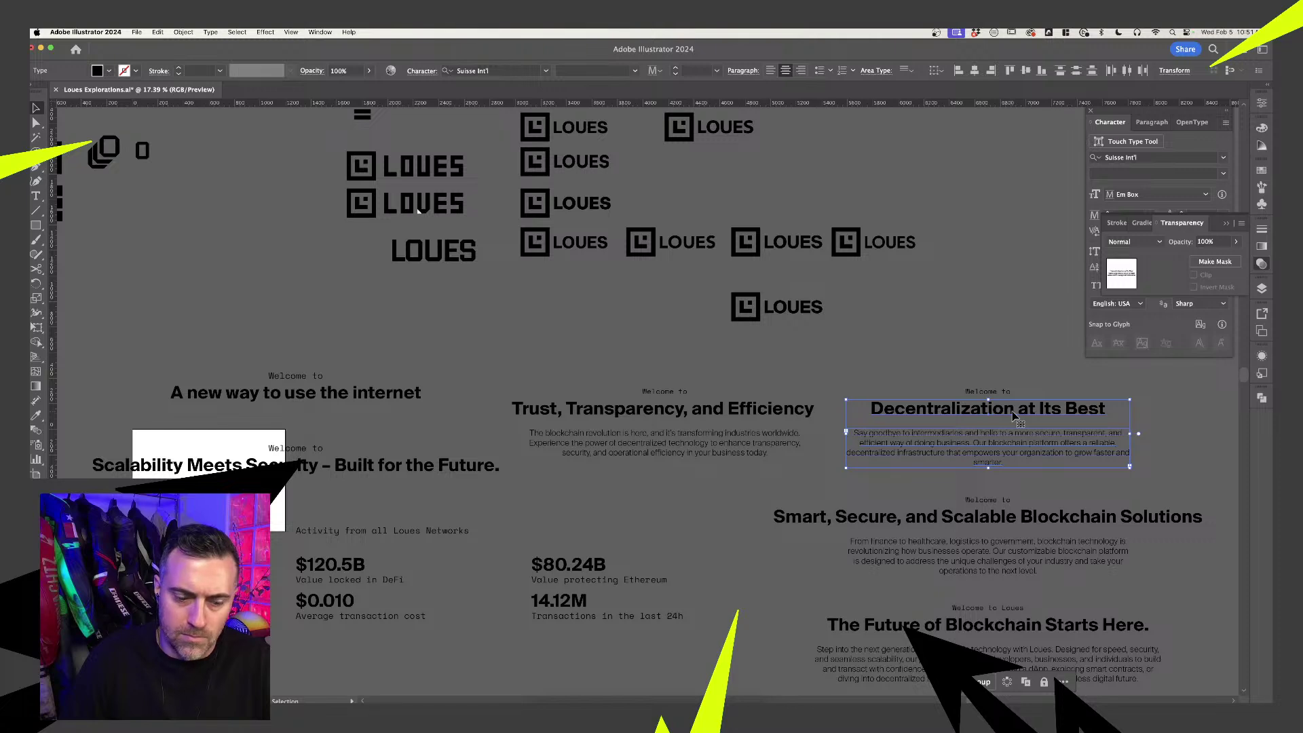
{"action": "key", "text": "super+z"}
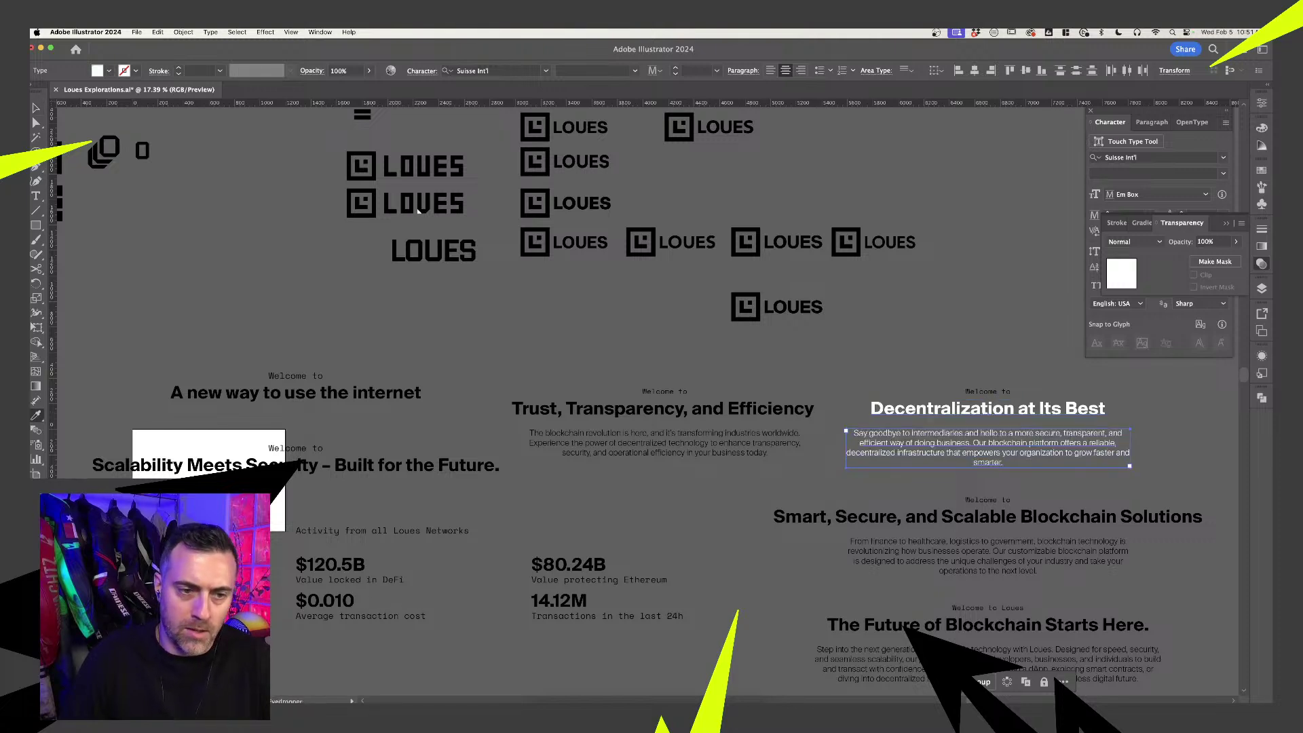
{"action": "key", "text": "super+z"}
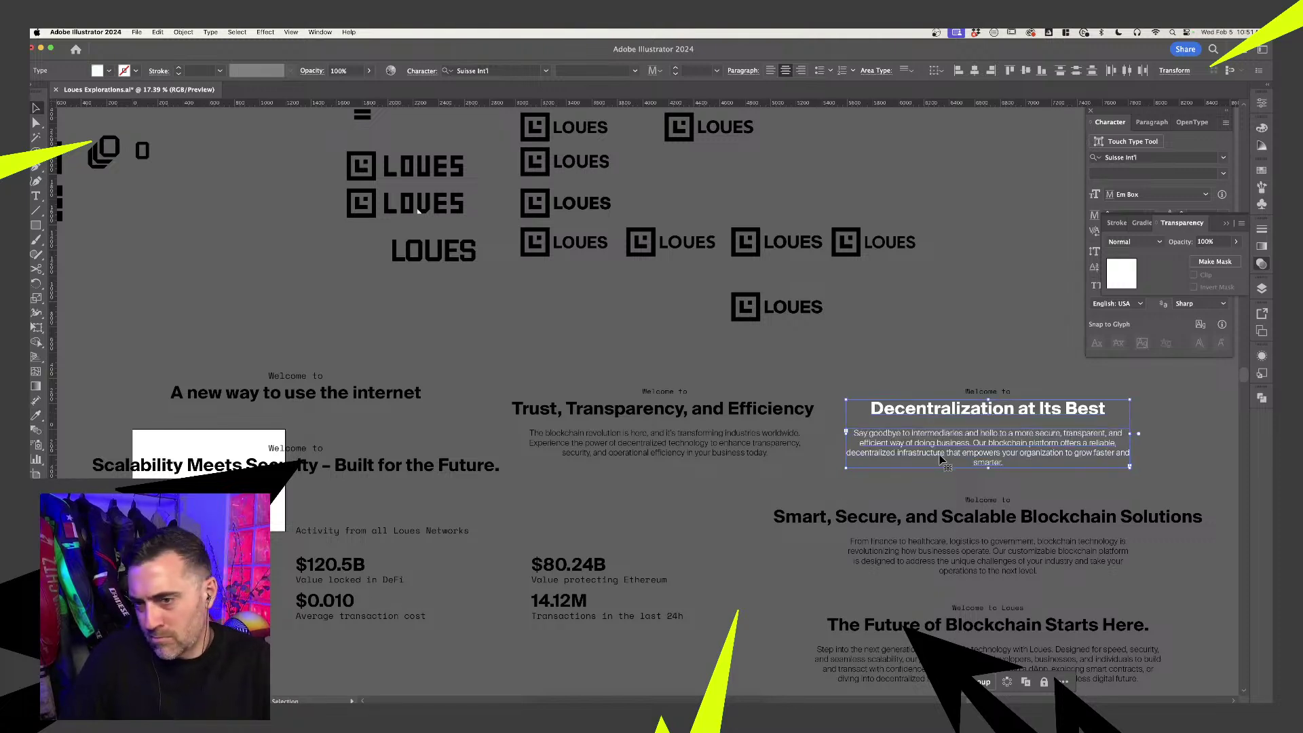
{"action": "key", "text": "super+z"}
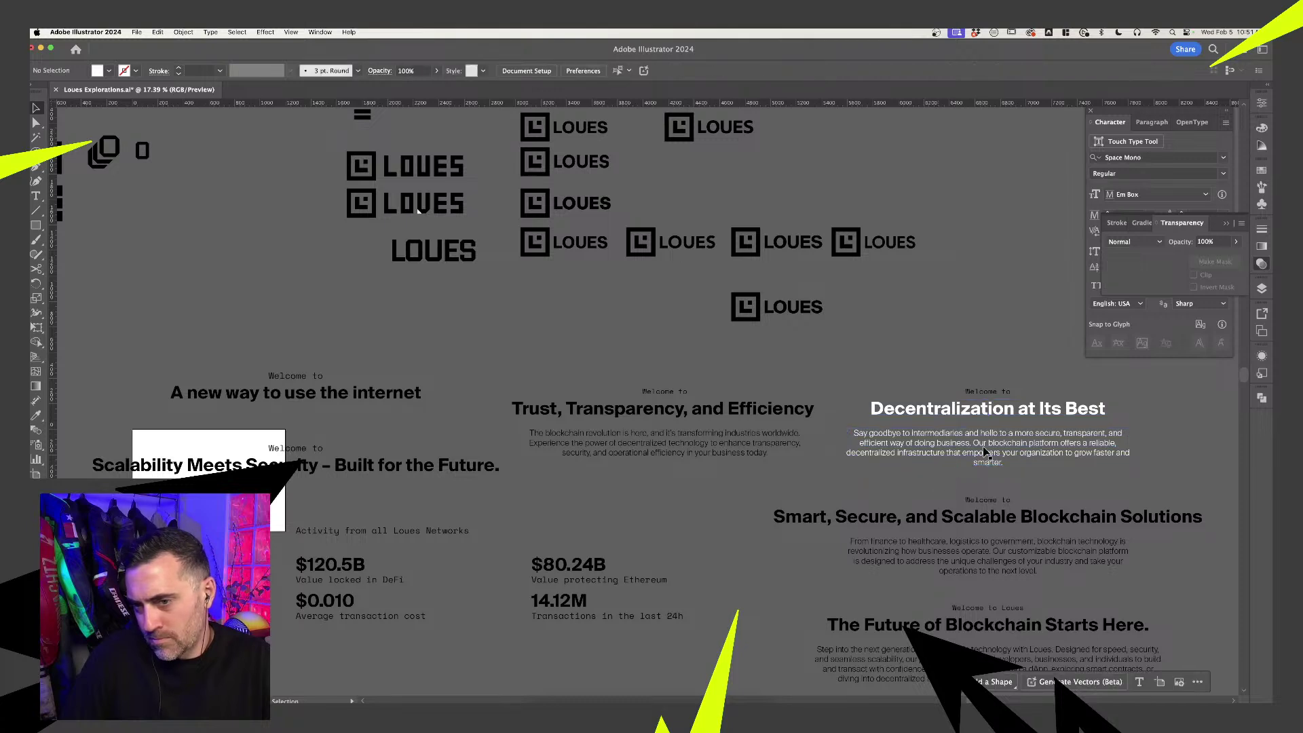
- Narrow the text box of the paragraph under "Decentralization at Its Best" and move it slightly closer to the heading
{"action": "left_click_drag", "start_coordinate": [1130, 450], "coordinate": [1110, 449]}
{"action": "left_click", "coordinate": [1126, 449]}
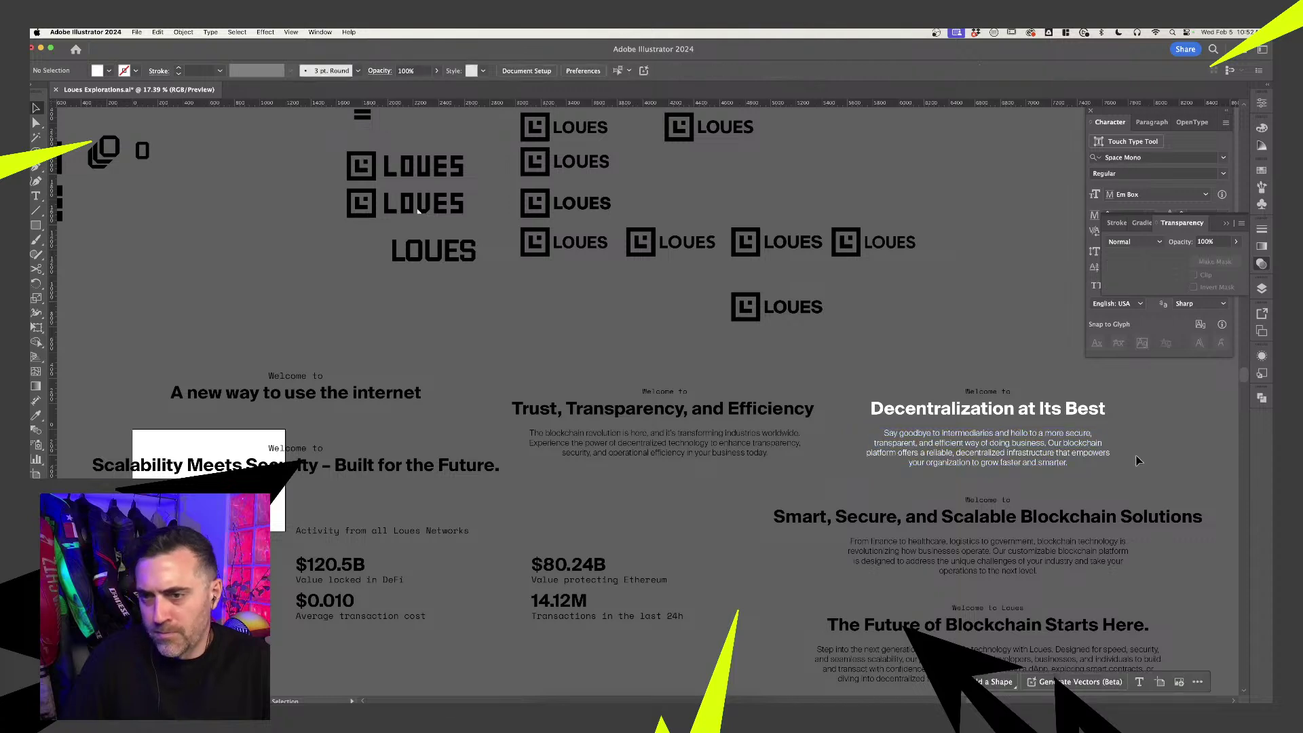
{"action": "left_click", "coordinate": [1028, 456]}
{"action": "left_click", "coordinate": [1089, 460]}
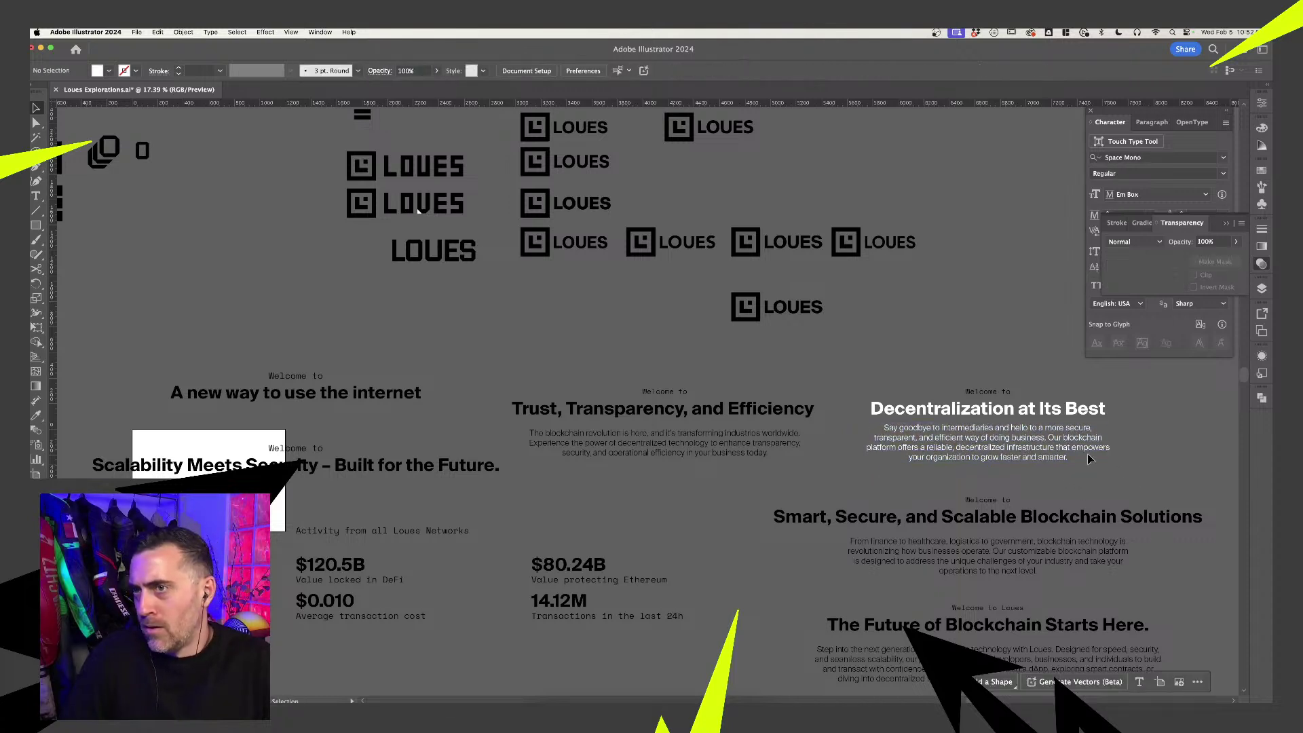
- Copy the white heading and paragraph and paste them into the blue hoarding artwork in Photoshop as a Smart Object
{"action": "left_click", "coordinate": [1020, 408]}
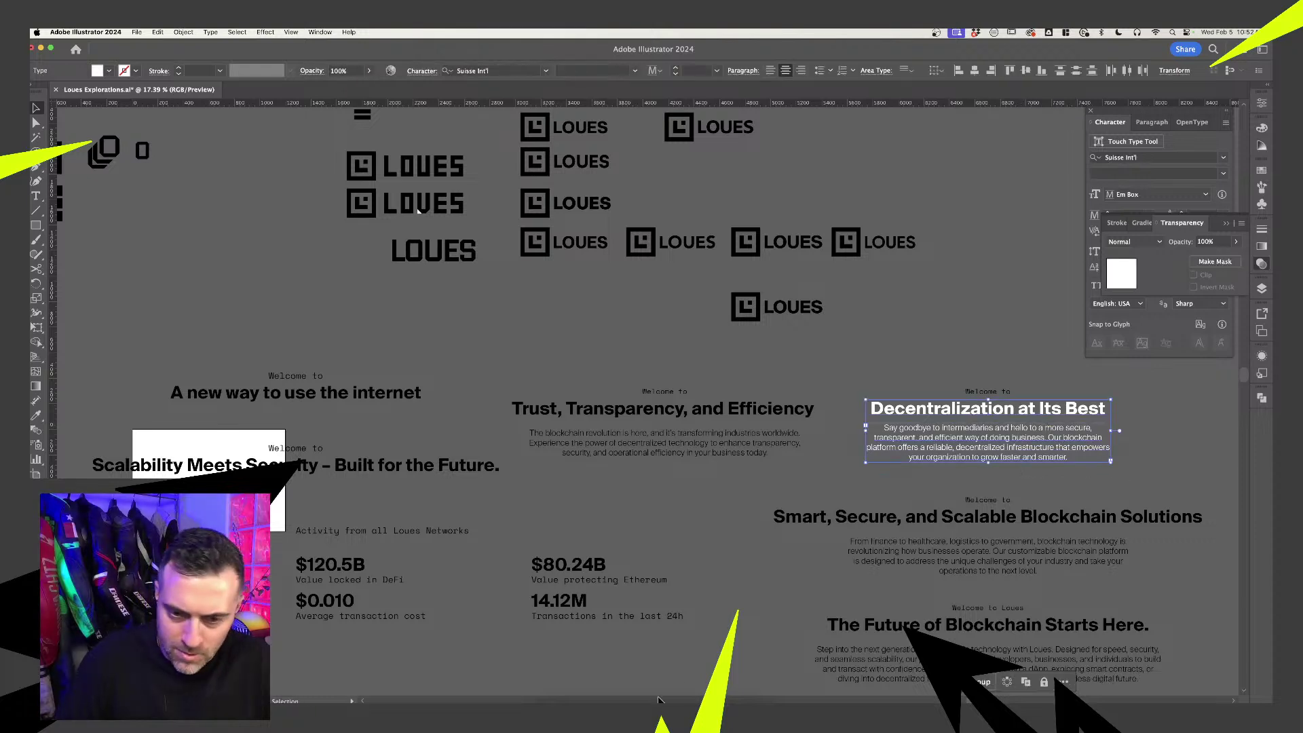
{"action": "left_click", "coordinate": [640, 701]}
{"action": "key", "text": "super+v"}
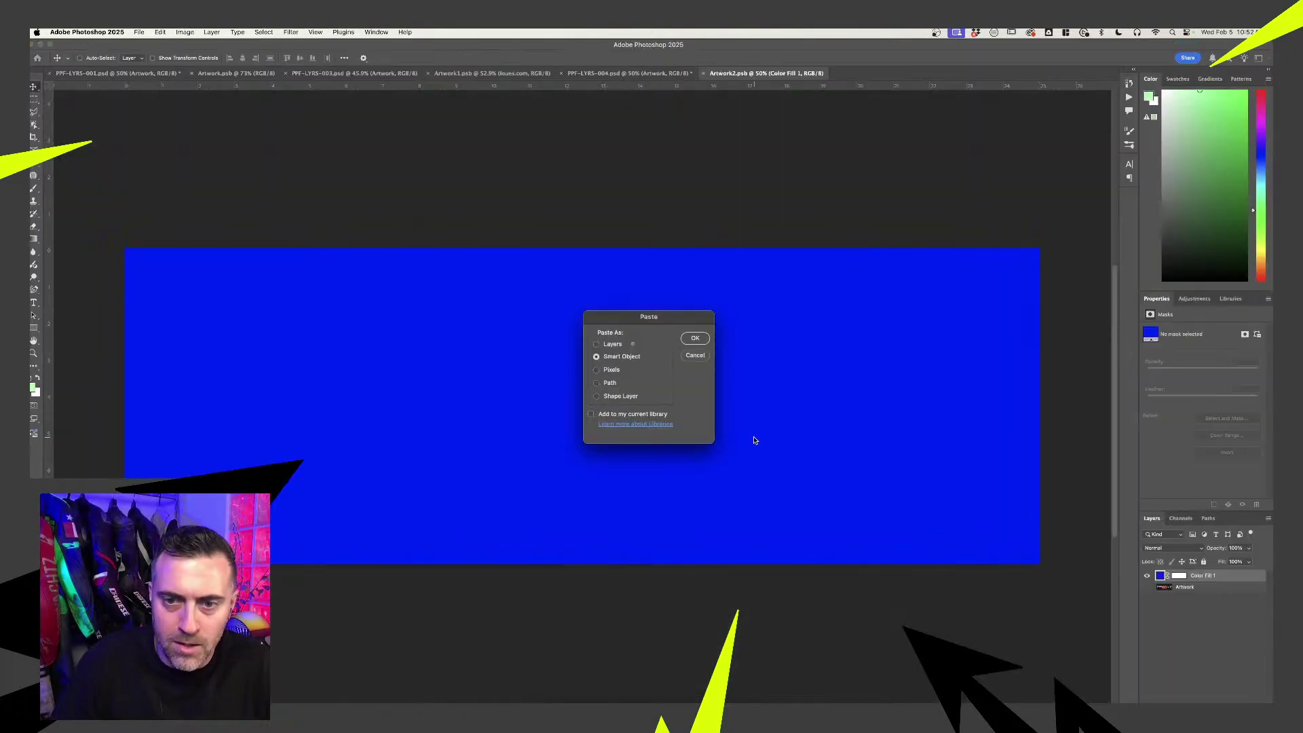
{"action": "left_click", "coordinate": [695, 339]}
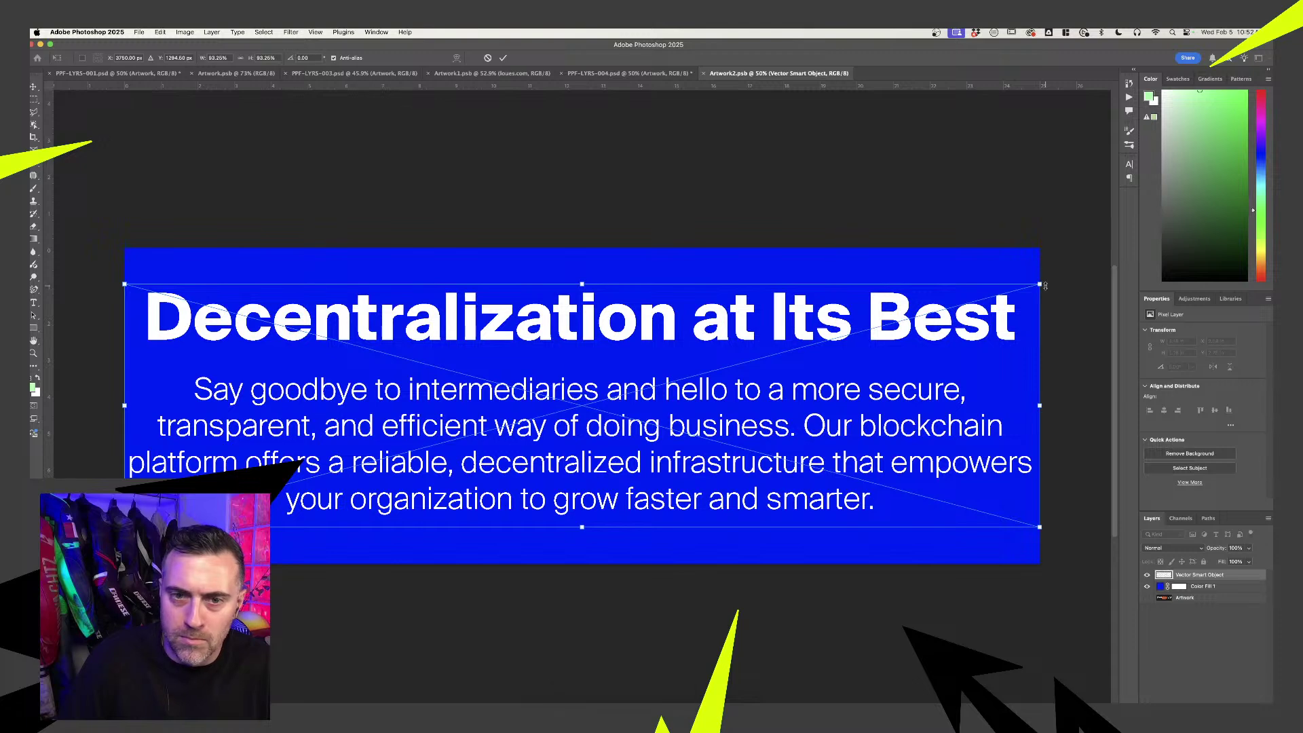
- Scale the pasted text down from its center to about 10.7 in wide and move it slightly below the artwork's middle
{"action": "left_click_drag", "start_coordinate": [1038, 285], "coordinate": [773, 338]}
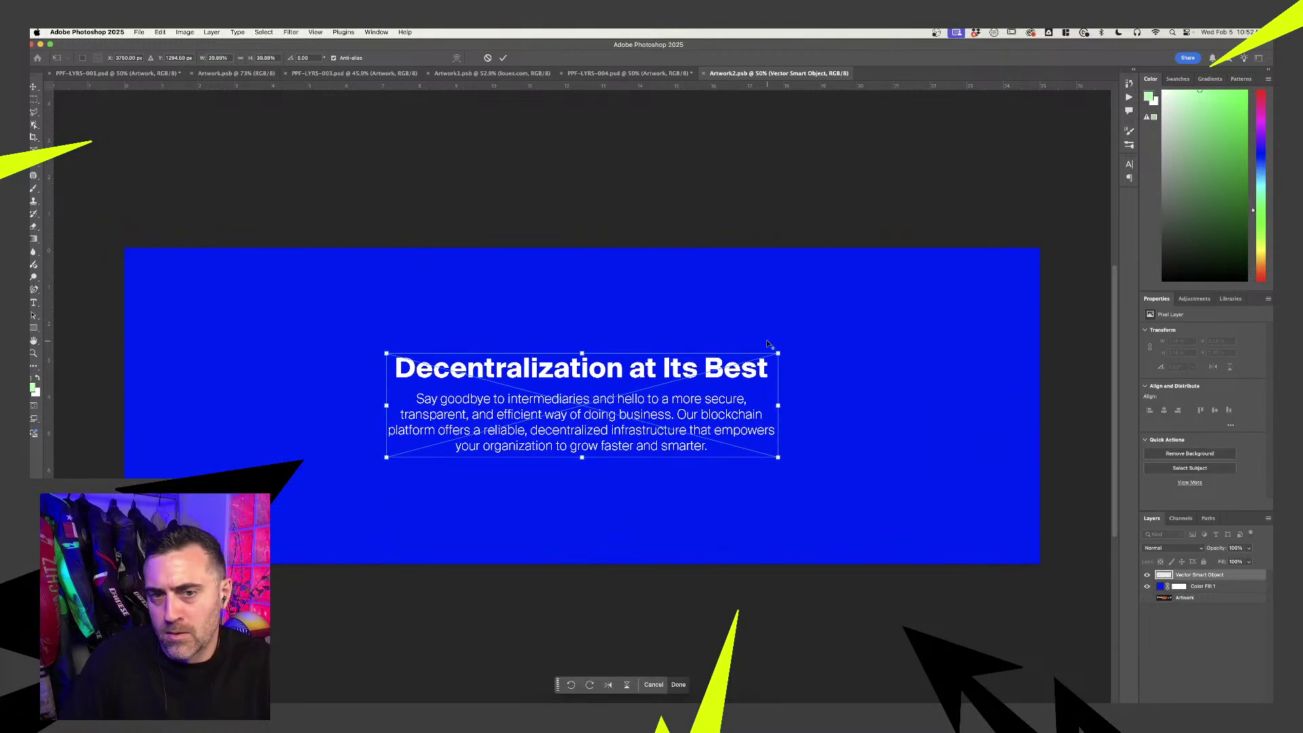
{"action": "mouse_move", "coordinate": [612, 375]}
{"action": "left_mouse_down"}
{"action": "mouse_move", "coordinate": [613, 407]}
{"action": "mouse_move", "coordinate": [615, 384]}
{"action": "left_mouse_up"}
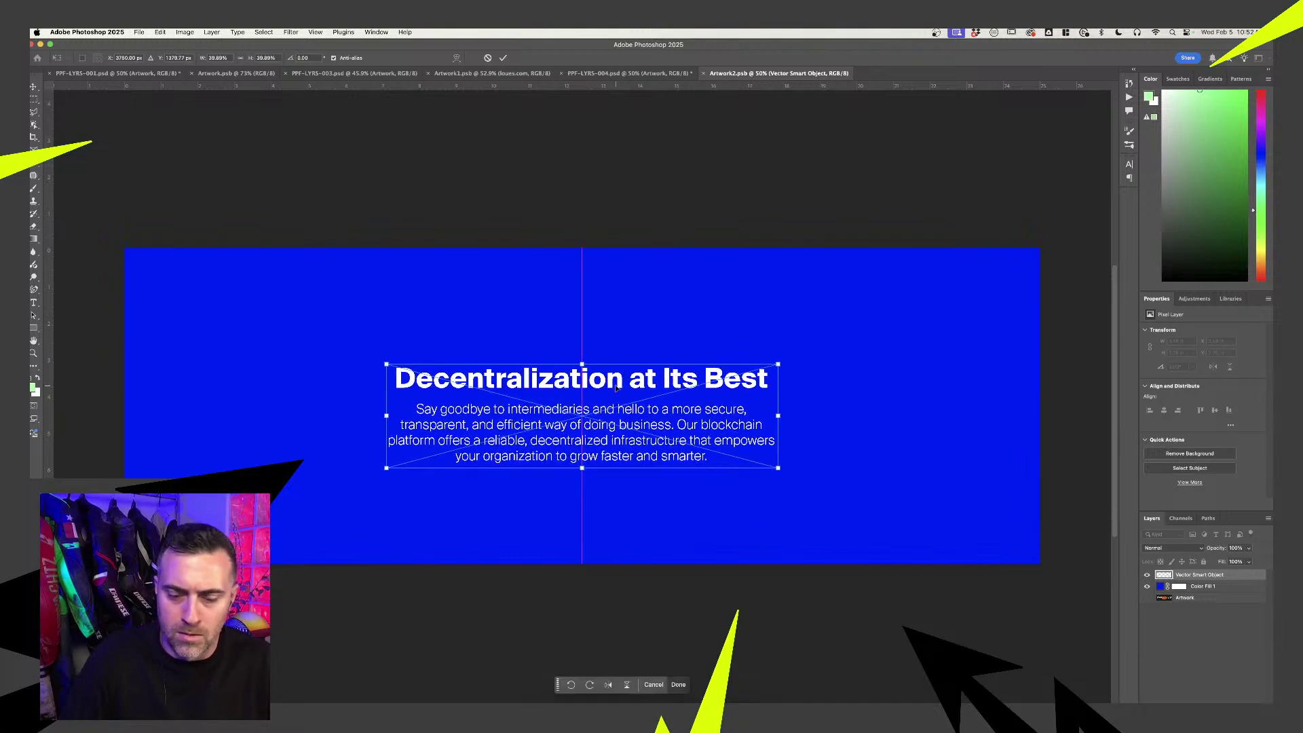
{"action": "key", "text": "Return"}
- Recolor the lower Loues logo's icon white in Illustrator and paste it into the Photoshop hoarding artwork as a Smart Object
{"action": "left_click", "coordinate": [622, 713]}
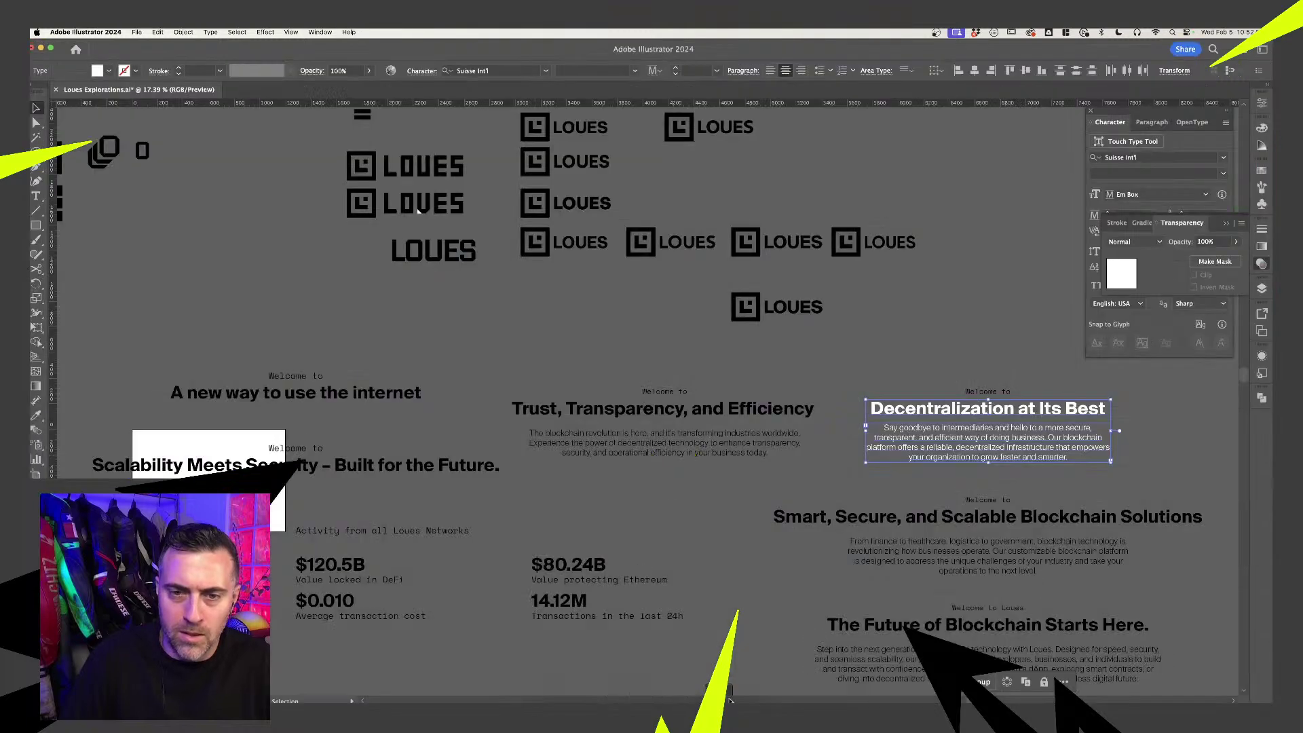
{"action": "left_click", "coordinate": [754, 322]}
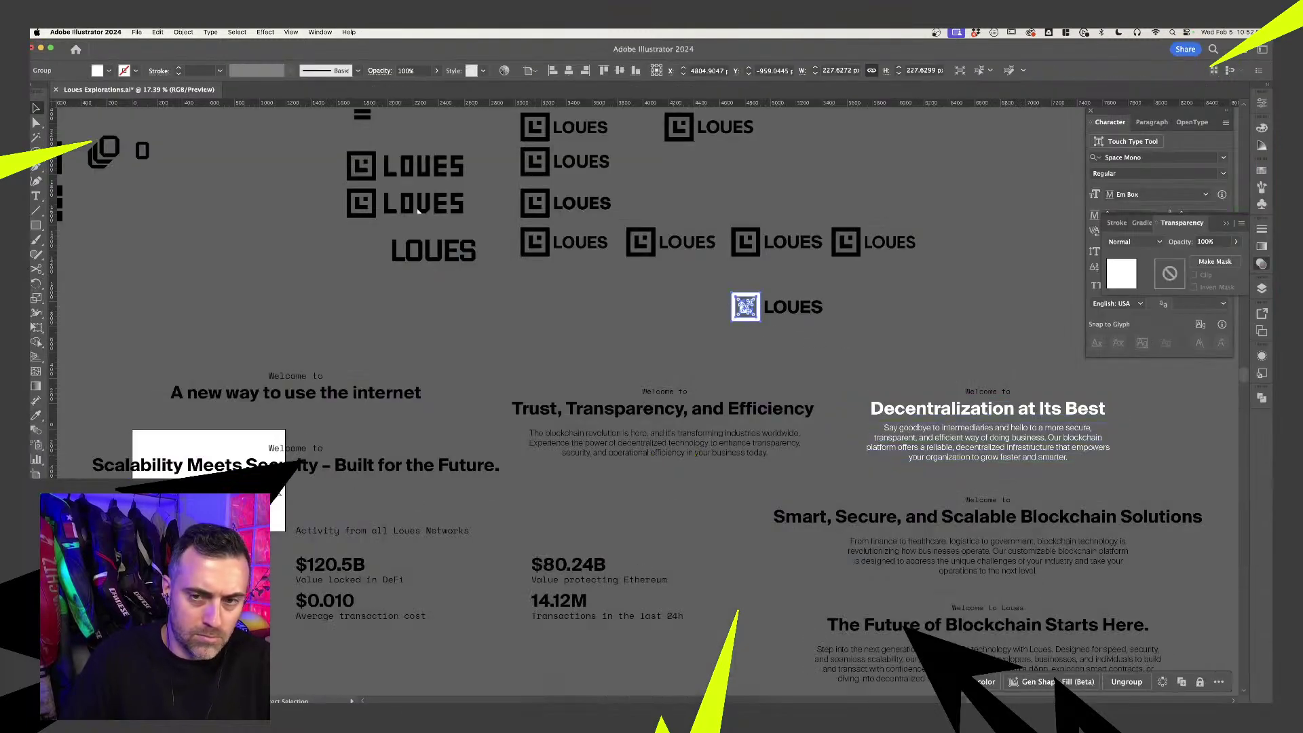
{"action": "left_click_drag", "start_coordinate": [745, 307], "coordinate": [646, 401]}
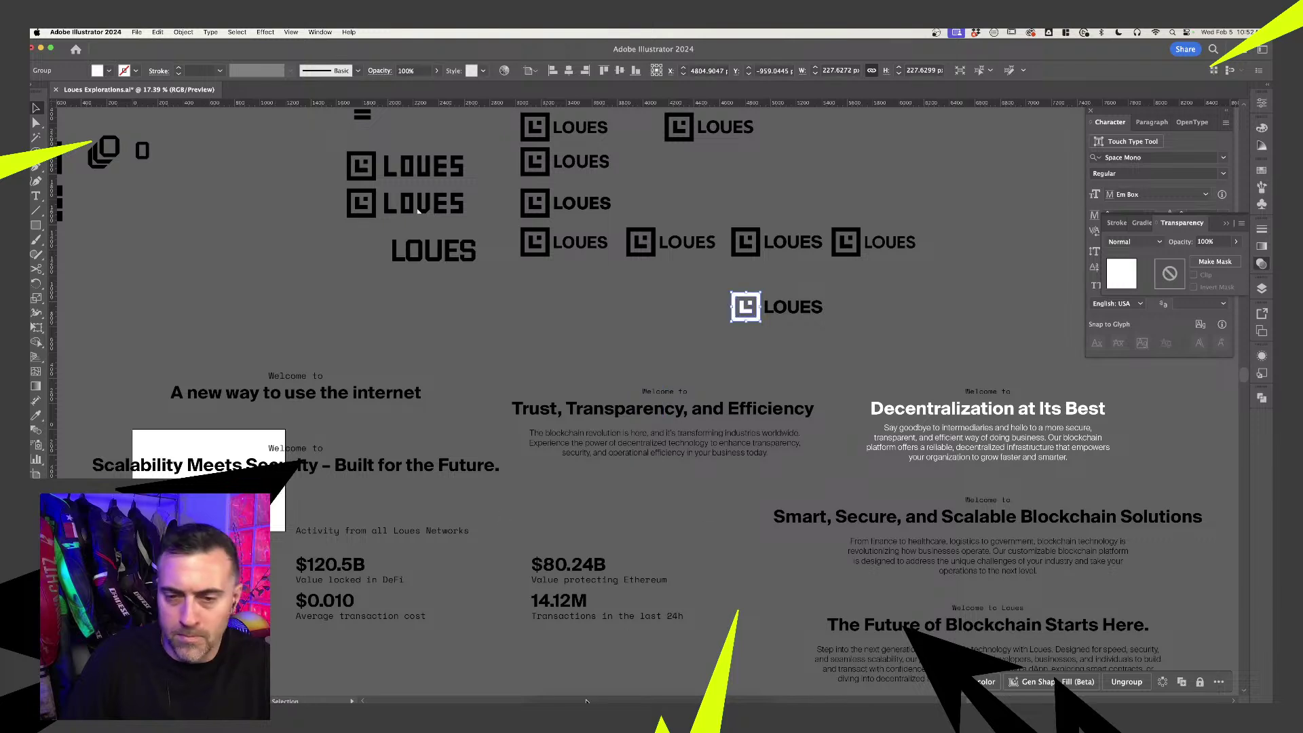
{"action": "left_click", "coordinate": [641, 714]}
{"action": "key", "text": "super+v"}
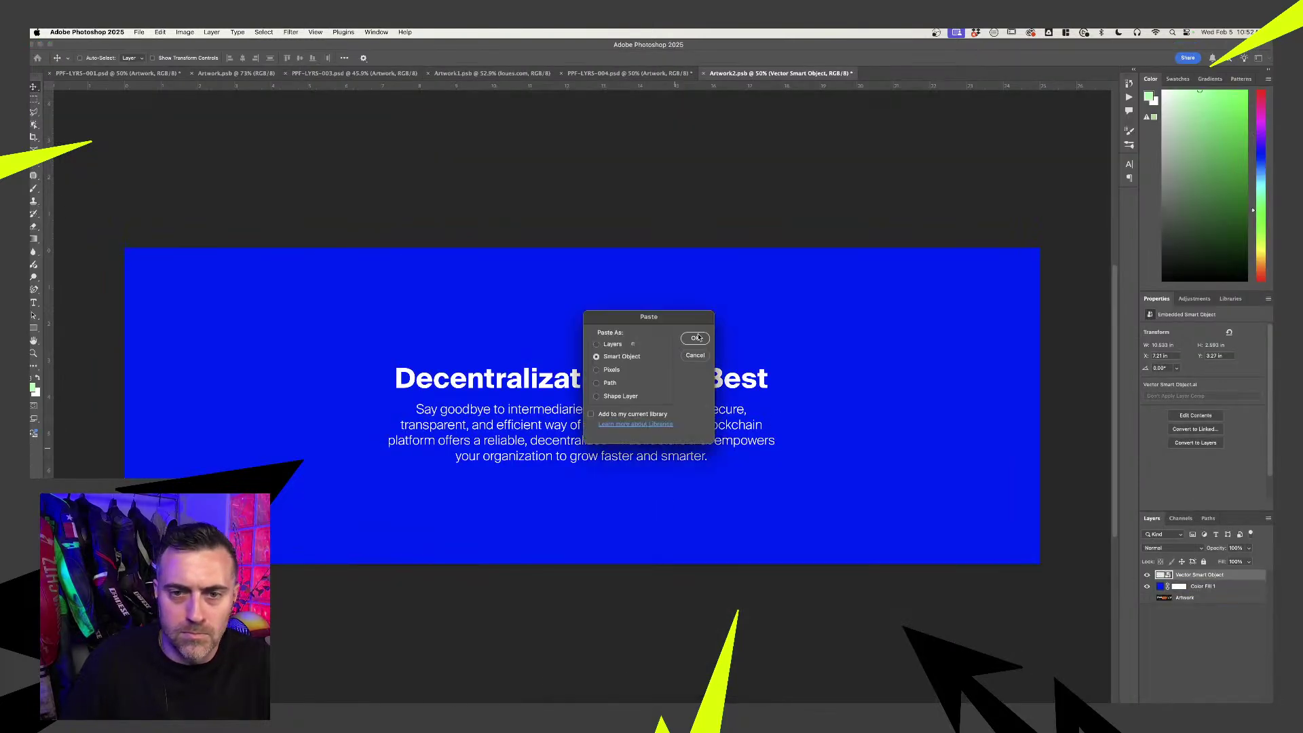
{"action": "left_click", "coordinate": [695, 338]}
- Scale the icon down to about 1.1 in wide, center it above the heading, and save the hoarding artwork
{"action": "left_click_drag", "start_coordinate": [638, 348], "coordinate": [602, 310]}
{"action": "key", "text": "Return"}
{"action": "key", "text": "super+s"}
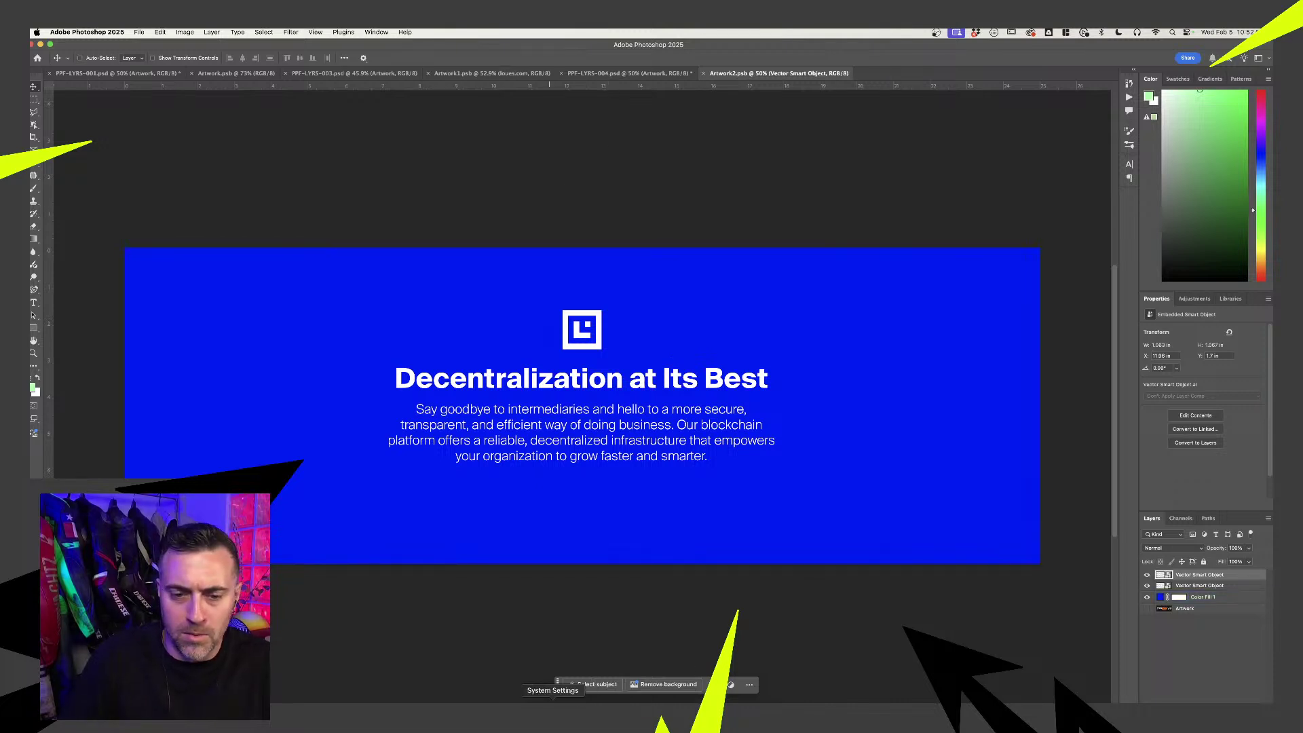
- Compare the halftone files in the Test subfolders in Finder and place Halftone 4.psb from the Shape8 folder into the Photoshop hoarding artwork
{"action": "left_click", "coordinate": [534, 690]}
{"action": "left_click", "coordinate": [454, 432]}
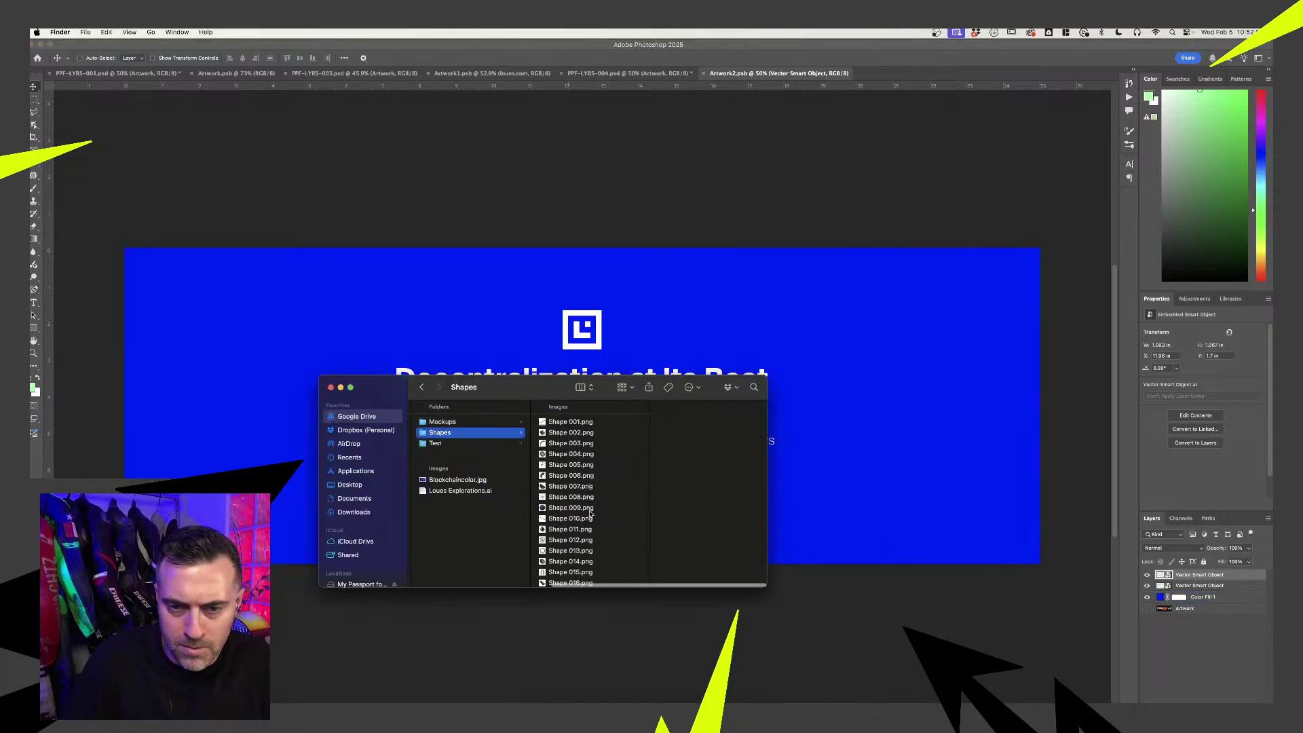
{"action": "left_click", "coordinate": [488, 443]}
{"action": "left_click", "coordinate": [587, 454]}
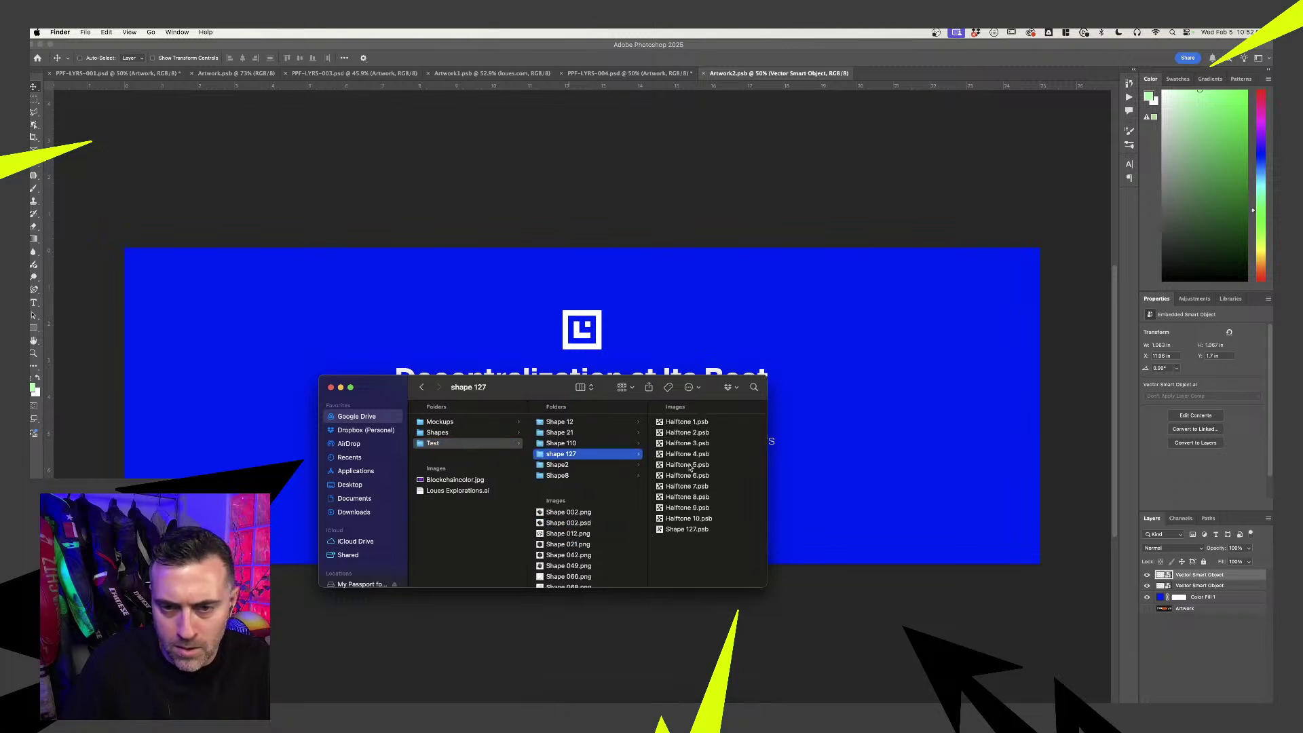
{"action": "left_click", "coordinate": [682, 464]}
{"action": "left_click", "coordinate": [468, 466]}
{"action": "left_click", "coordinate": [593, 434]}
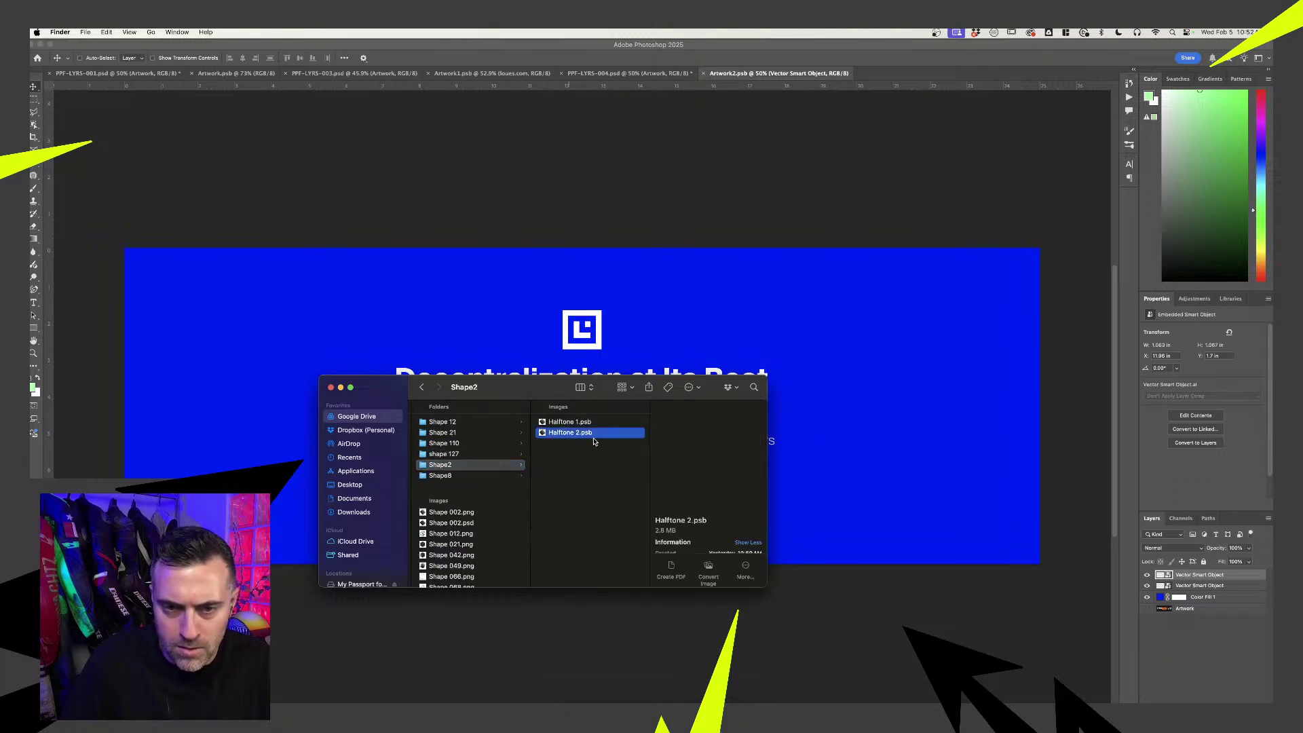
{"action": "left_click", "coordinate": [594, 423]}
{"action": "left_click", "coordinate": [451, 475]}
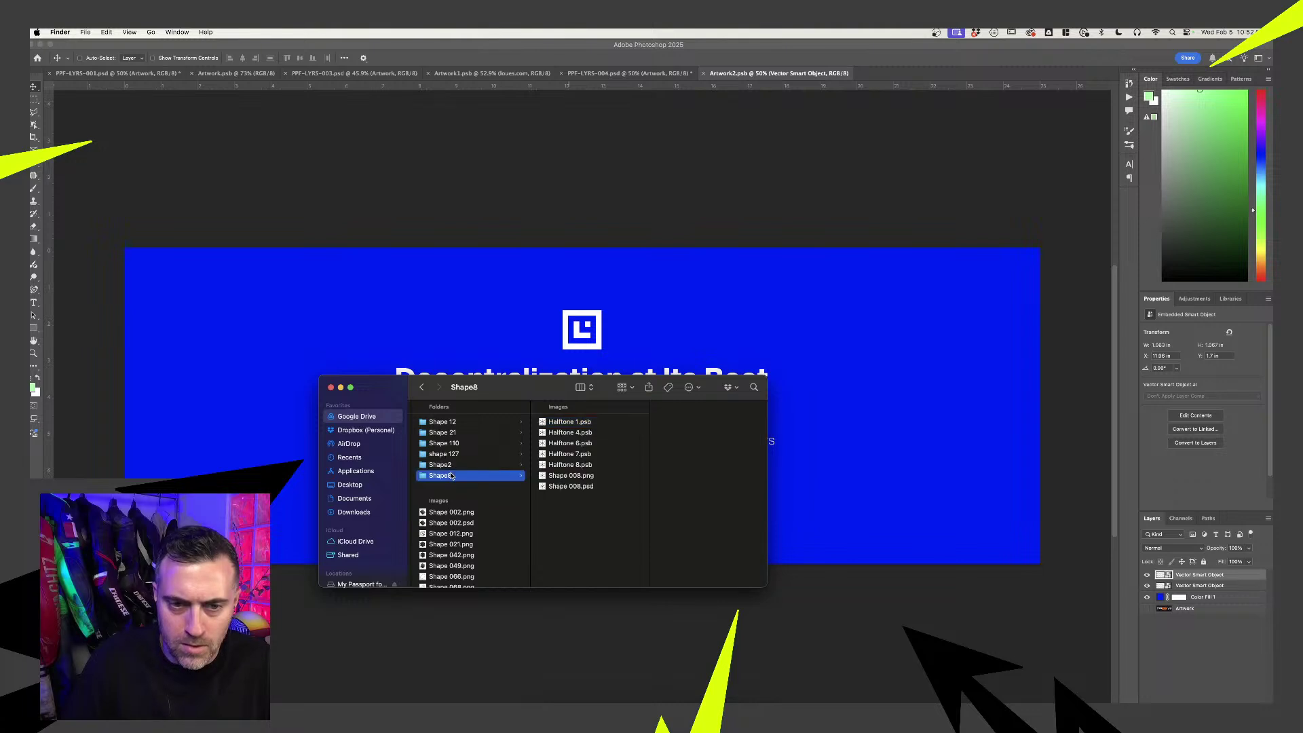
{"action": "left_click", "coordinate": [565, 435]}
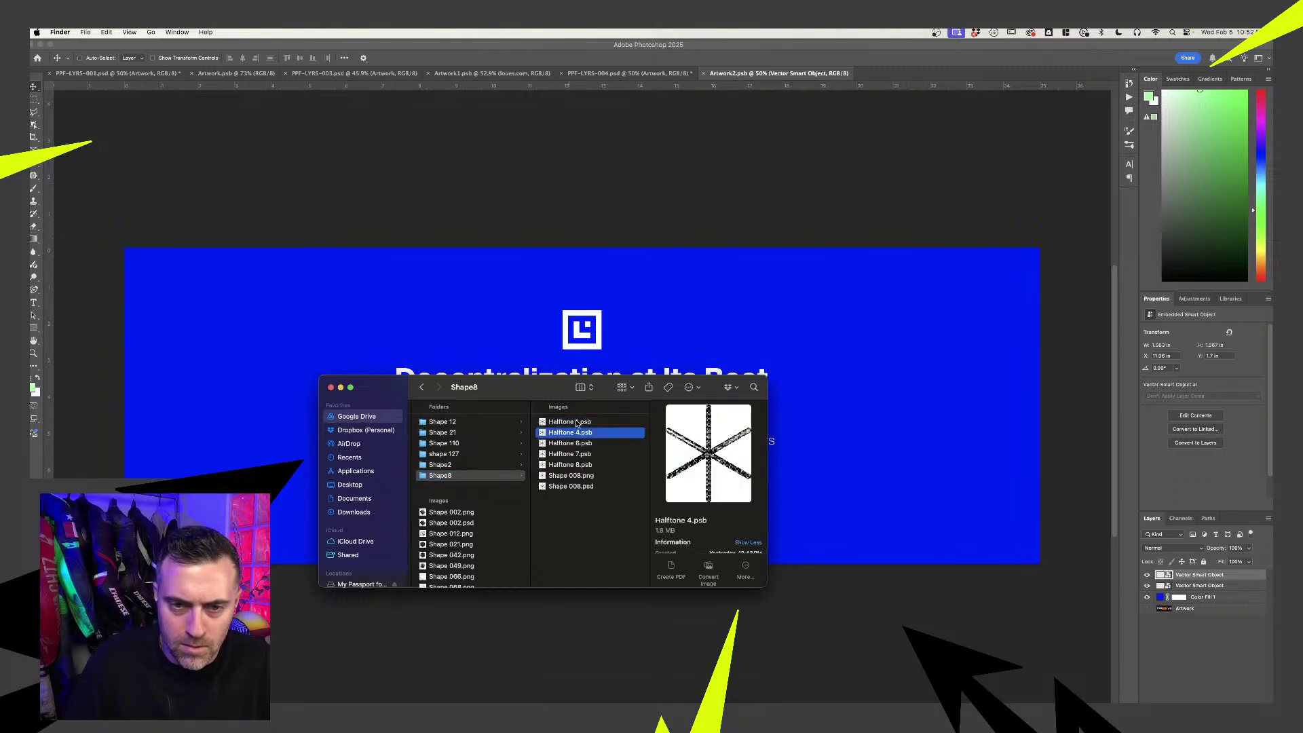
{"action": "left_click", "coordinate": [576, 423]}
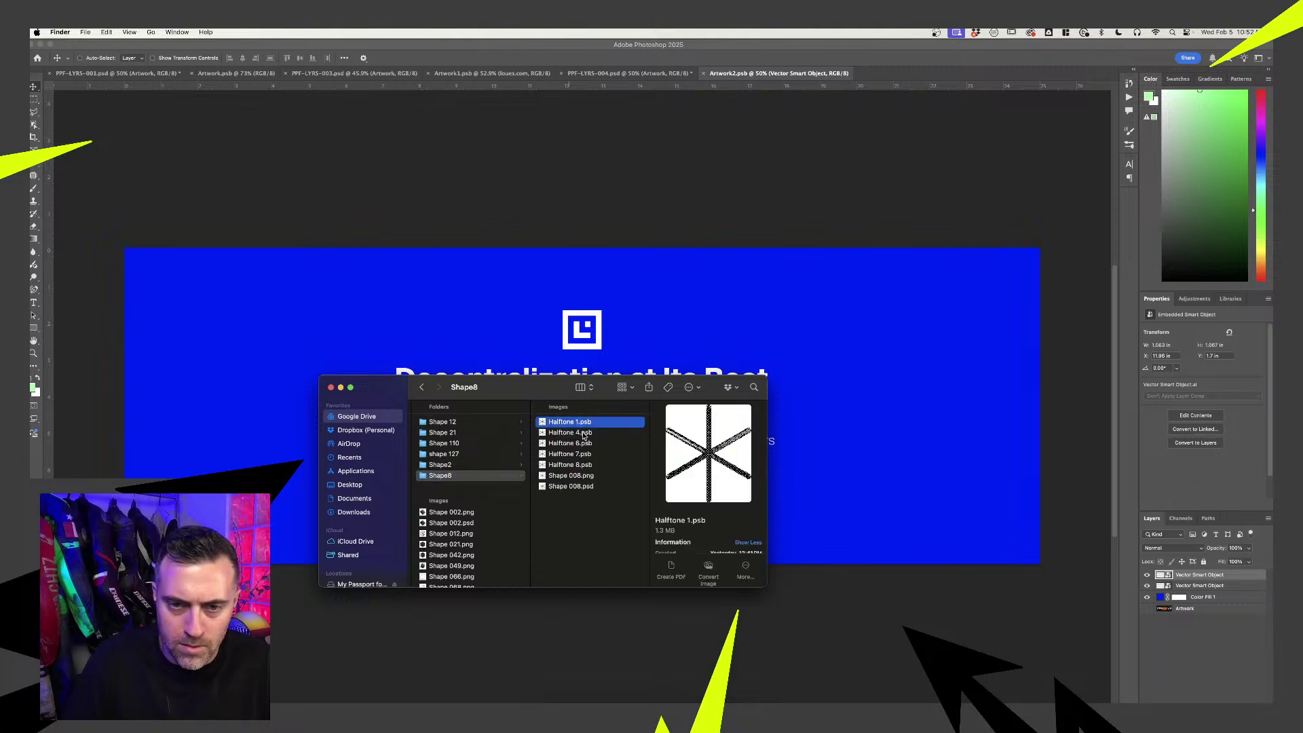
{"action": "left_click_drag", "start_coordinate": [583, 435], "coordinate": [451, 304]}
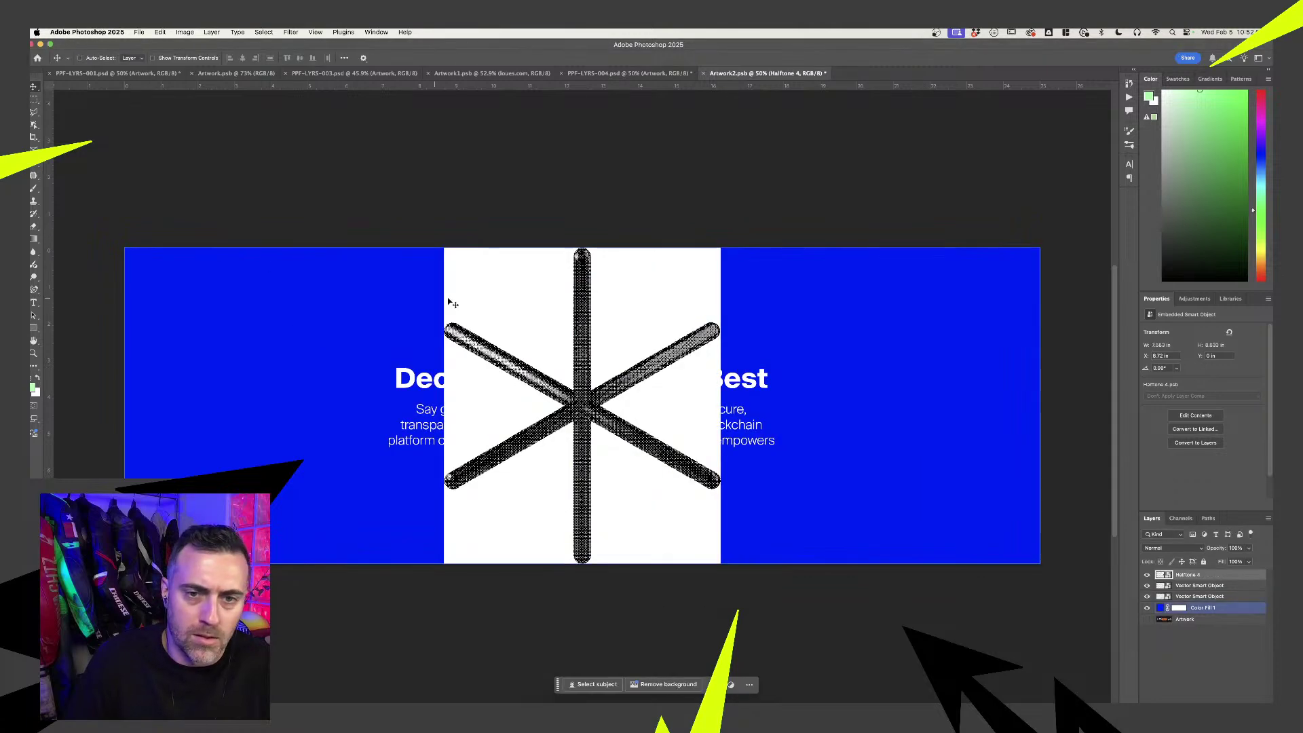
- Move the asterisk halftone to the left end of the hoarding artwork and resize it to about 7.45 in wide
{"action": "scroll", "coordinate": [451, 303], "scroll_direction": "down", "scroll_amount": 2}
{"action": "left_click_drag", "start_coordinate": [512, 340], "coordinate": [442, 259]}
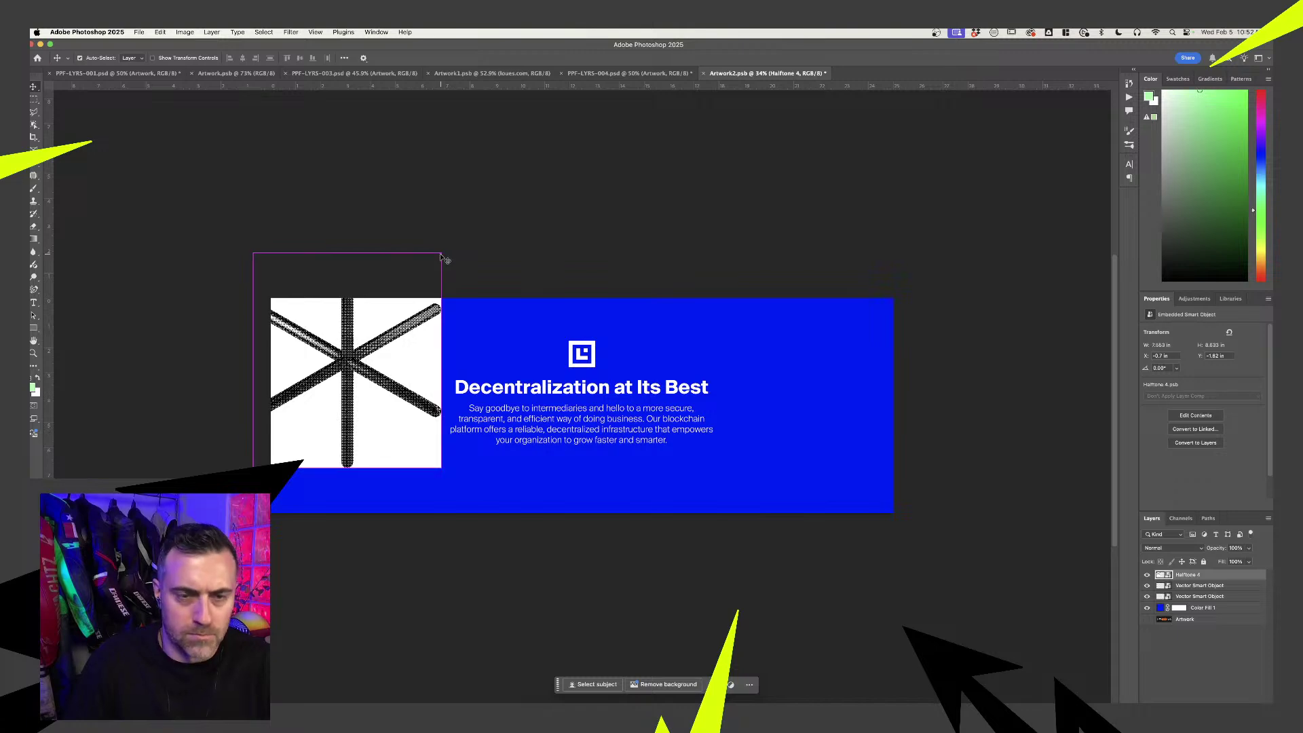
{"action": "key", "text": "super+t"}
{"action": "left_click_drag", "start_coordinate": [441, 253], "coordinate": [523, 159]}
{"action": "left_click_drag", "start_coordinate": [378, 350], "coordinate": [352, 504]}
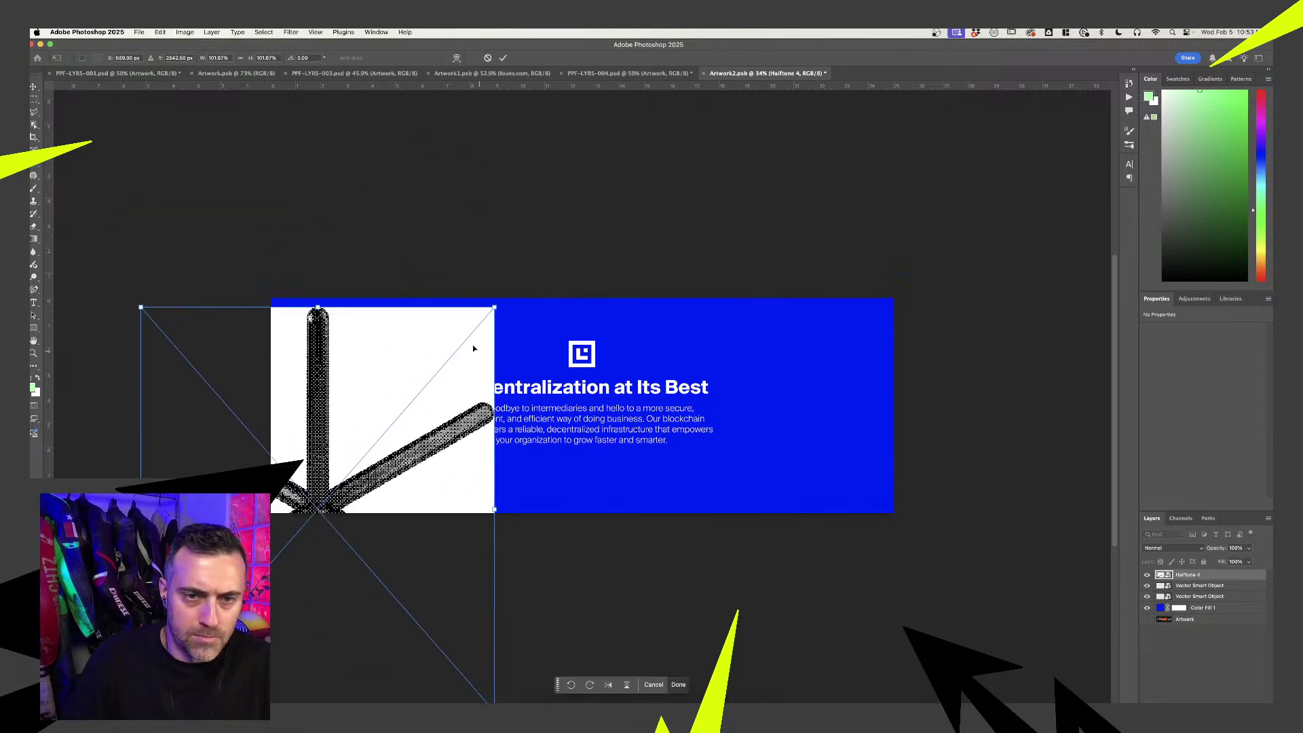
{"action": "left_click_drag", "start_coordinate": [496, 305], "coordinate": [405, 399]}
{"action": "left_click_drag", "start_coordinate": [372, 482], "coordinate": [403, 391]}
{"action": "key", "text": "Return"}
- Set the asterisk halftone's blend mode to Darken and scale it down to about 6.6 in wide, left of the text
{"action": "left_click", "coordinate": [1173, 547]}
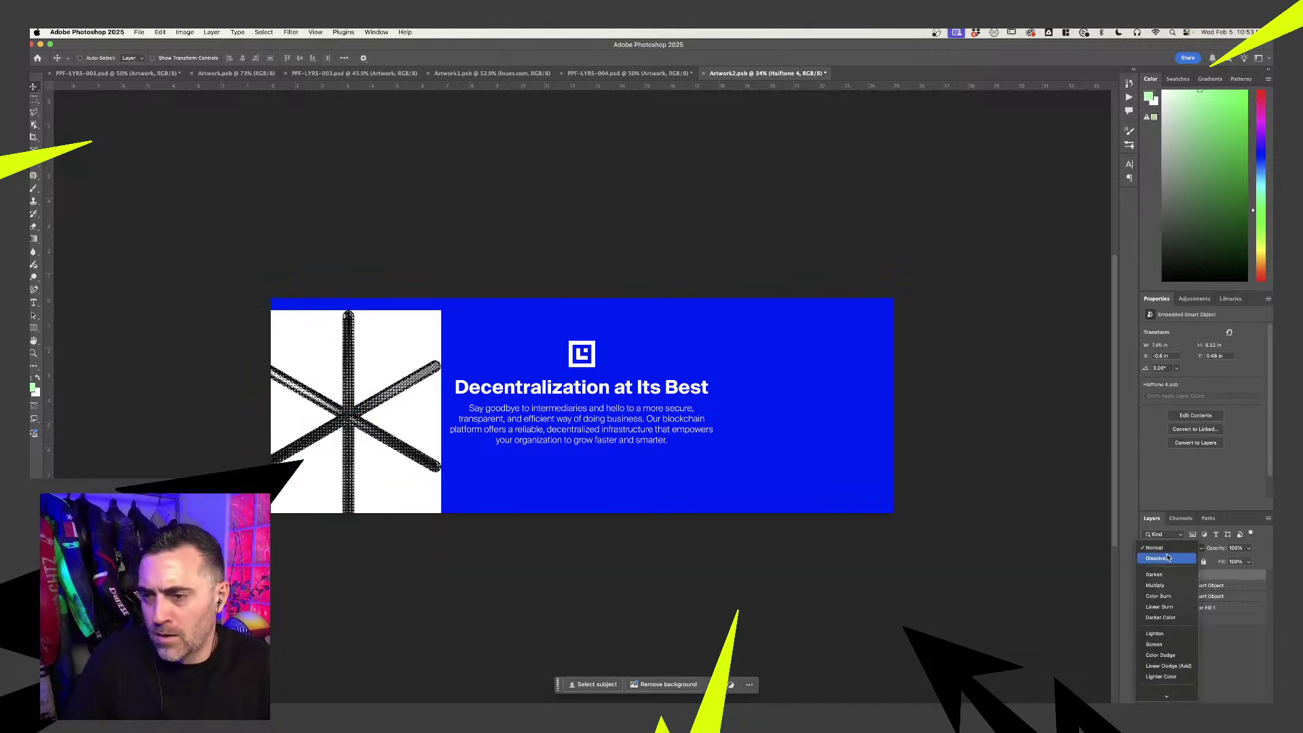
{"action": "left_click", "coordinate": [1153, 574]}
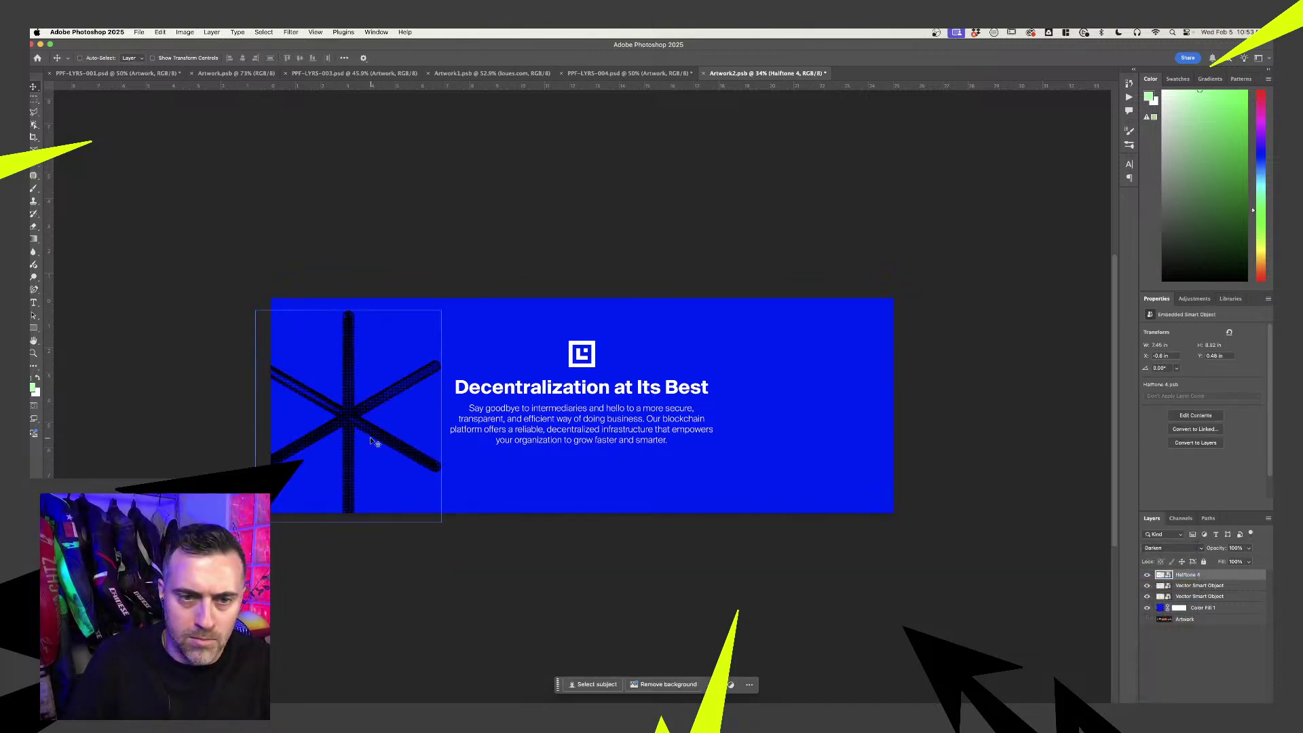
{"action": "left_click_drag", "start_coordinate": [372, 437], "coordinate": [406, 433]}
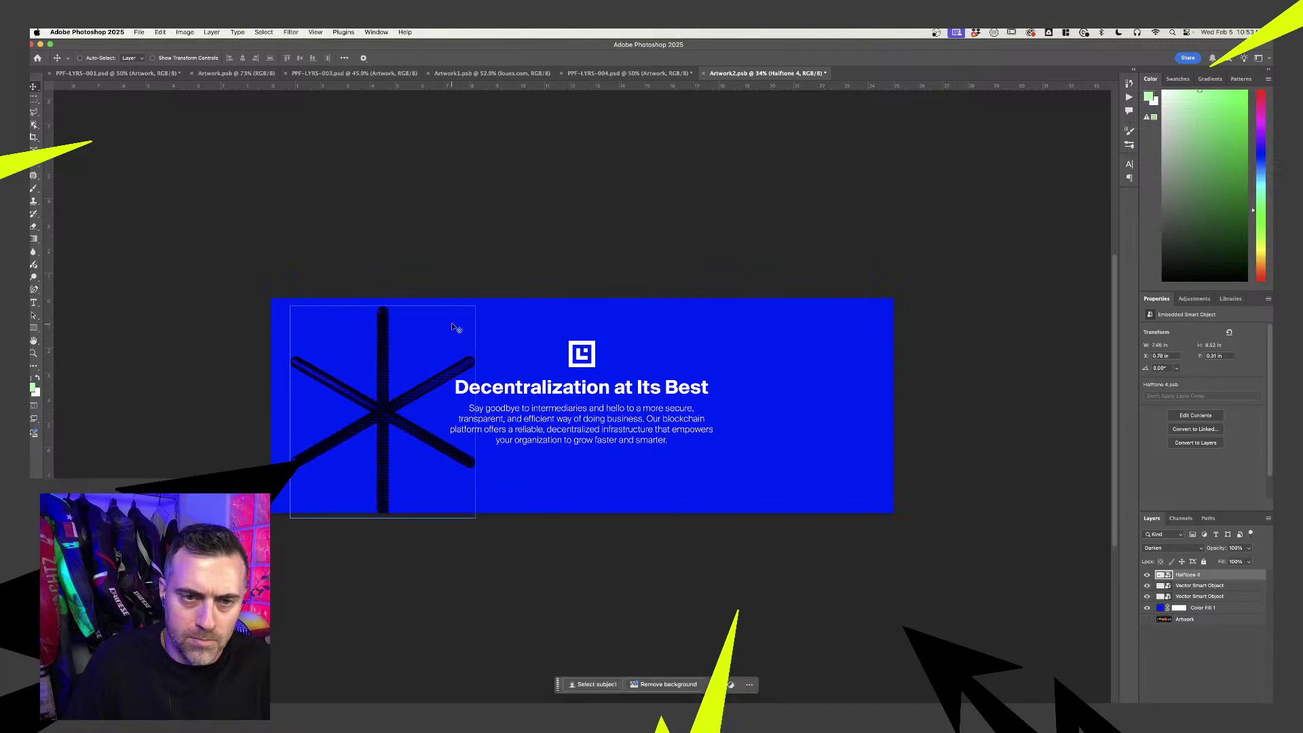
{"action": "key", "text": "super+t"}
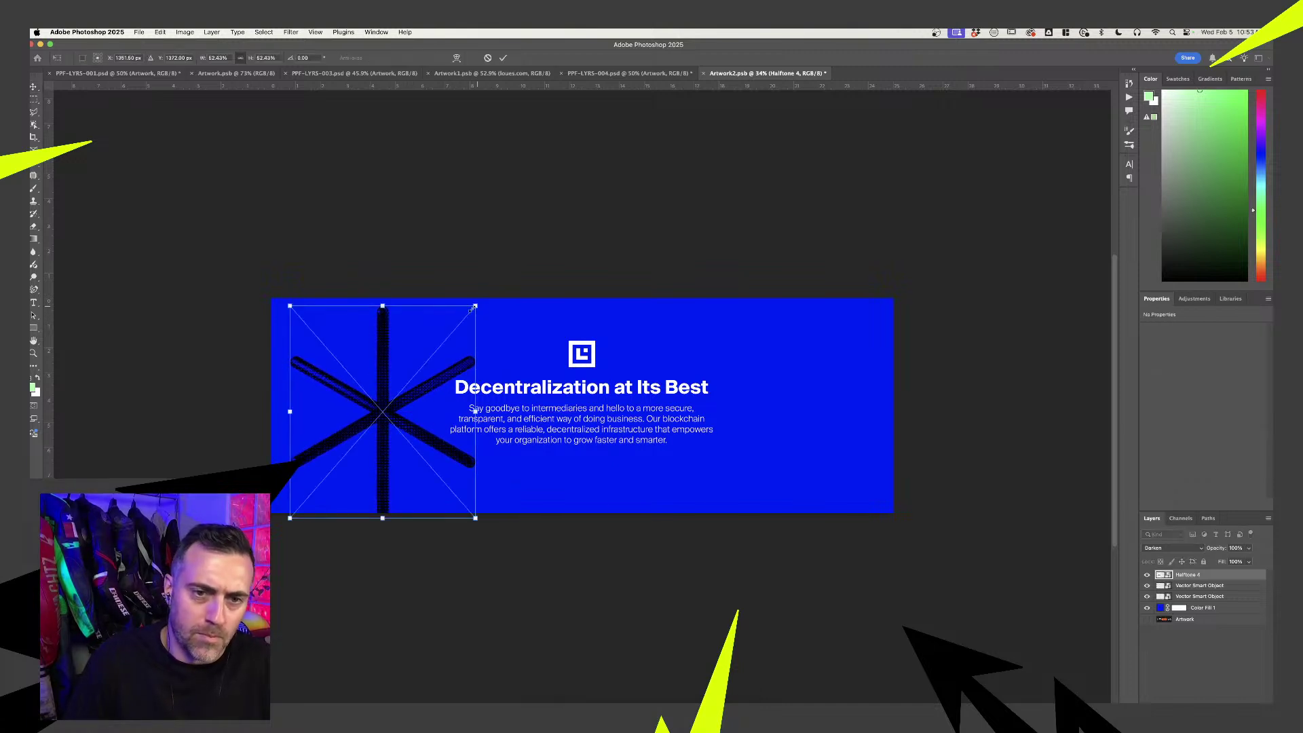
{"action": "mouse_move", "coordinate": [475, 306]}
{"action": "left_mouse_down"}
{"action": "mouse_move", "coordinate": [438, 317]}
{"action": "mouse_move", "coordinate": [473, 306]}
{"action": "left_mouse_up"}
{"action": "mouse_move", "coordinate": [384, 400]}
{"action": "left_mouse_down"}
{"action": "mouse_move", "coordinate": [395, 393]}
{"action": "mouse_move", "coordinate": [373, 396]}
{"action": "left_mouse_up"}
{"action": "key", "text": "Return"}
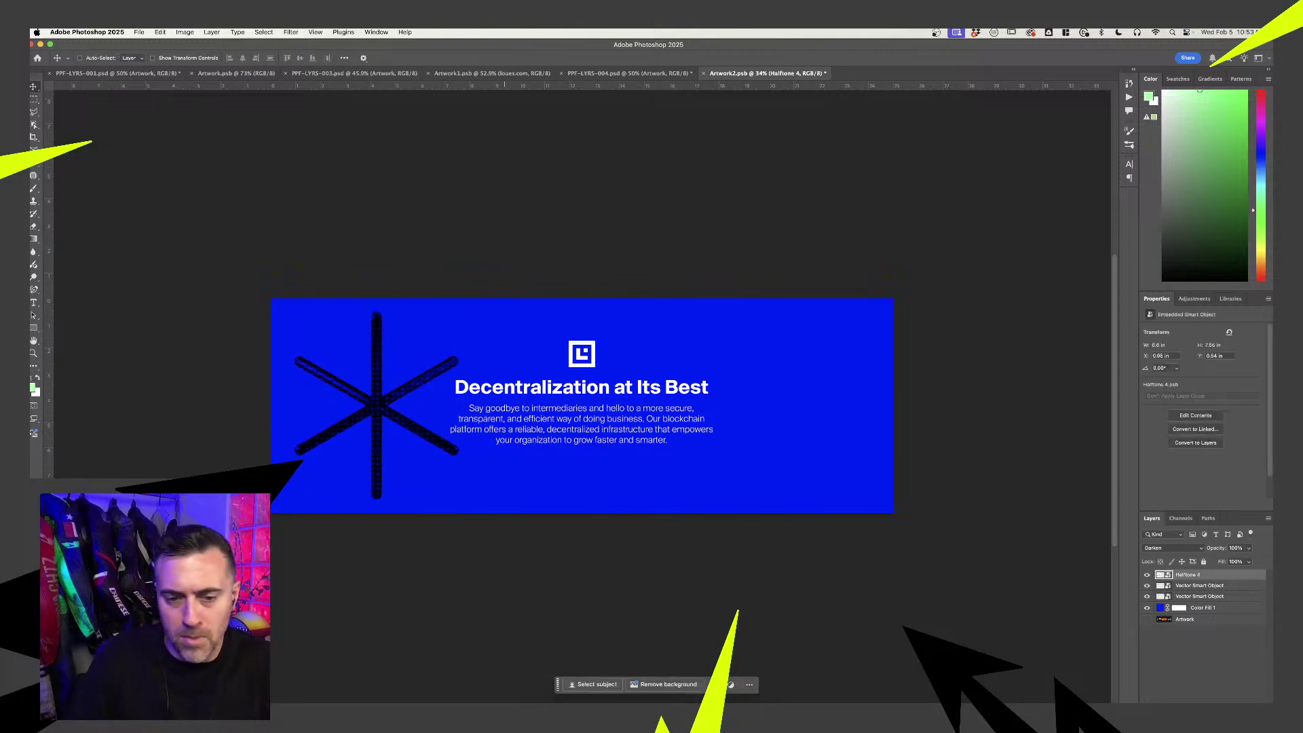
- Compare halftones in the Shape 21, Shape 12 and Shape 110 folders and place Halftone 2.psb from Shape 110 into the artwork
{"action": "left_click", "coordinate": [477, 434]}
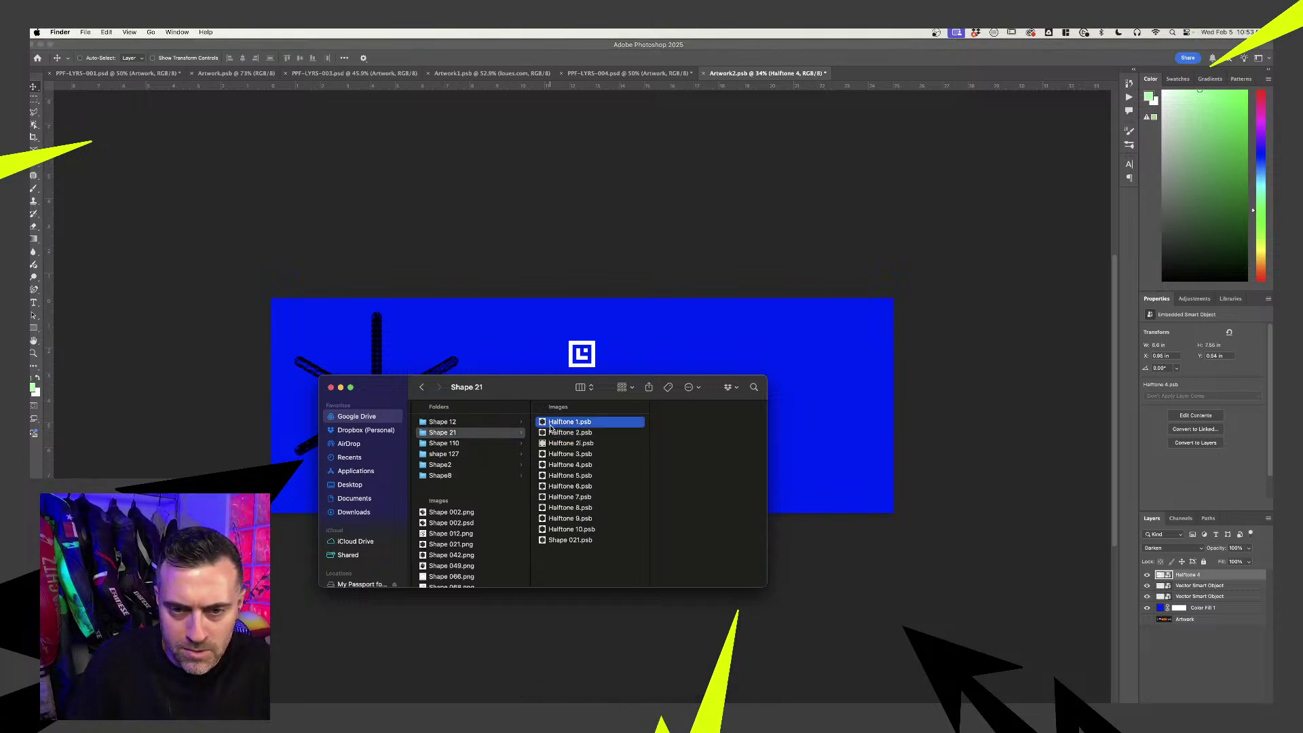
{"action": "key", "text": "Right"}
{"action": "left_click", "coordinate": [456, 422]}
{"action": "key", "text": "Right"}
{"action": "key", "text": "Down"}
{"action": "key", "text": "Down"}
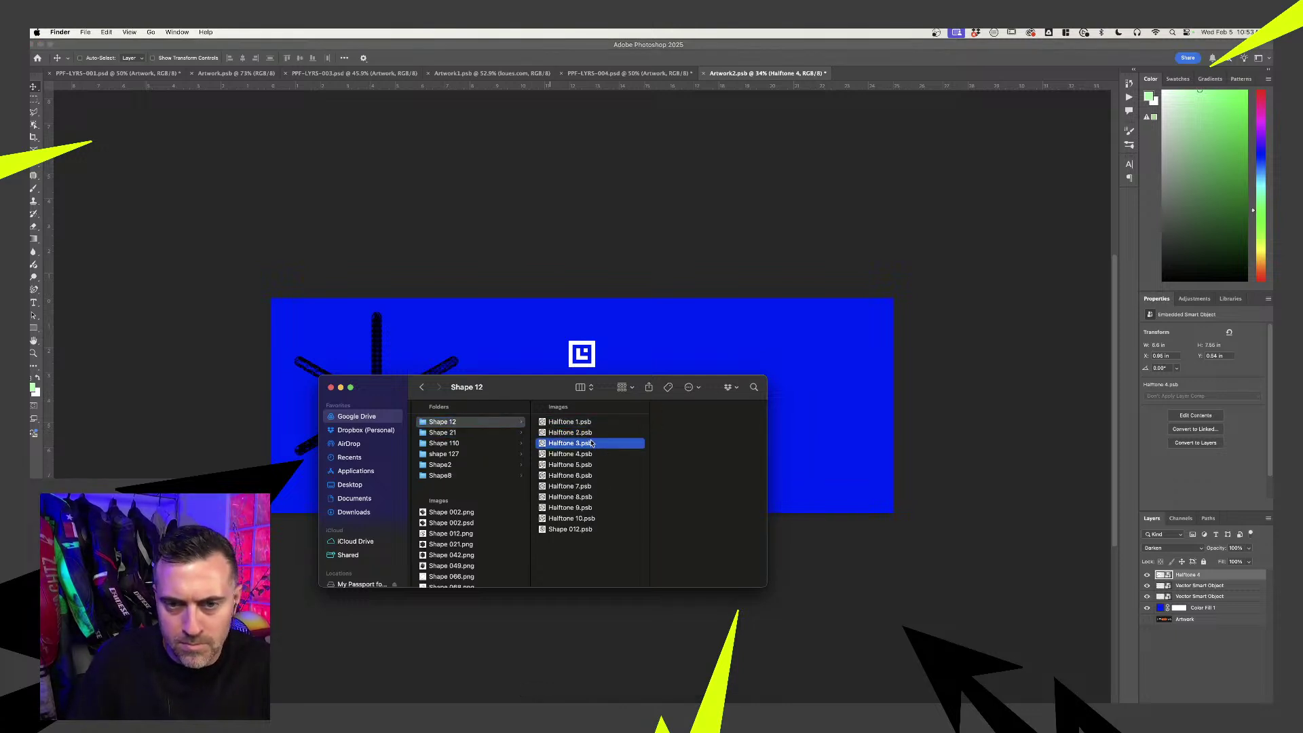
{"action": "left_click", "coordinate": [433, 444]}
{"action": "left_click", "coordinate": [553, 453]}
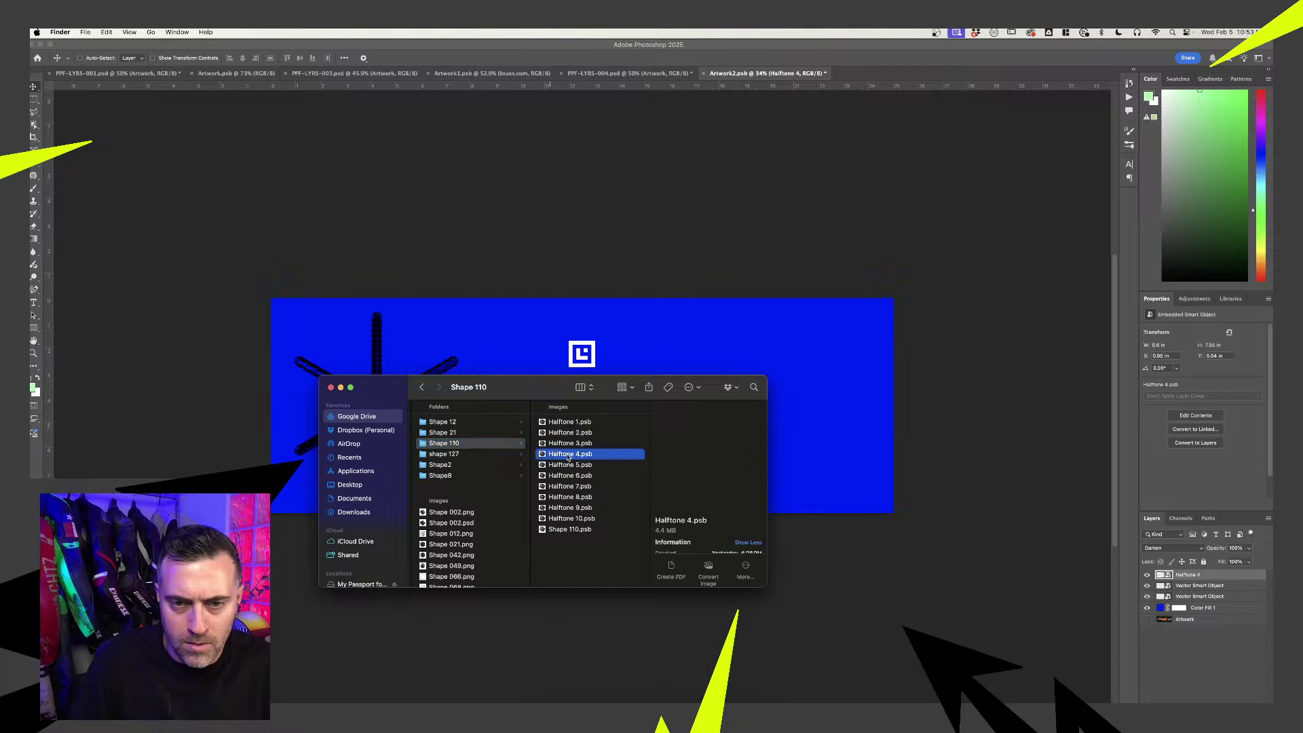
{"action": "left_click", "coordinate": [576, 422]}
{"action": "left_click", "coordinate": [588, 433]}
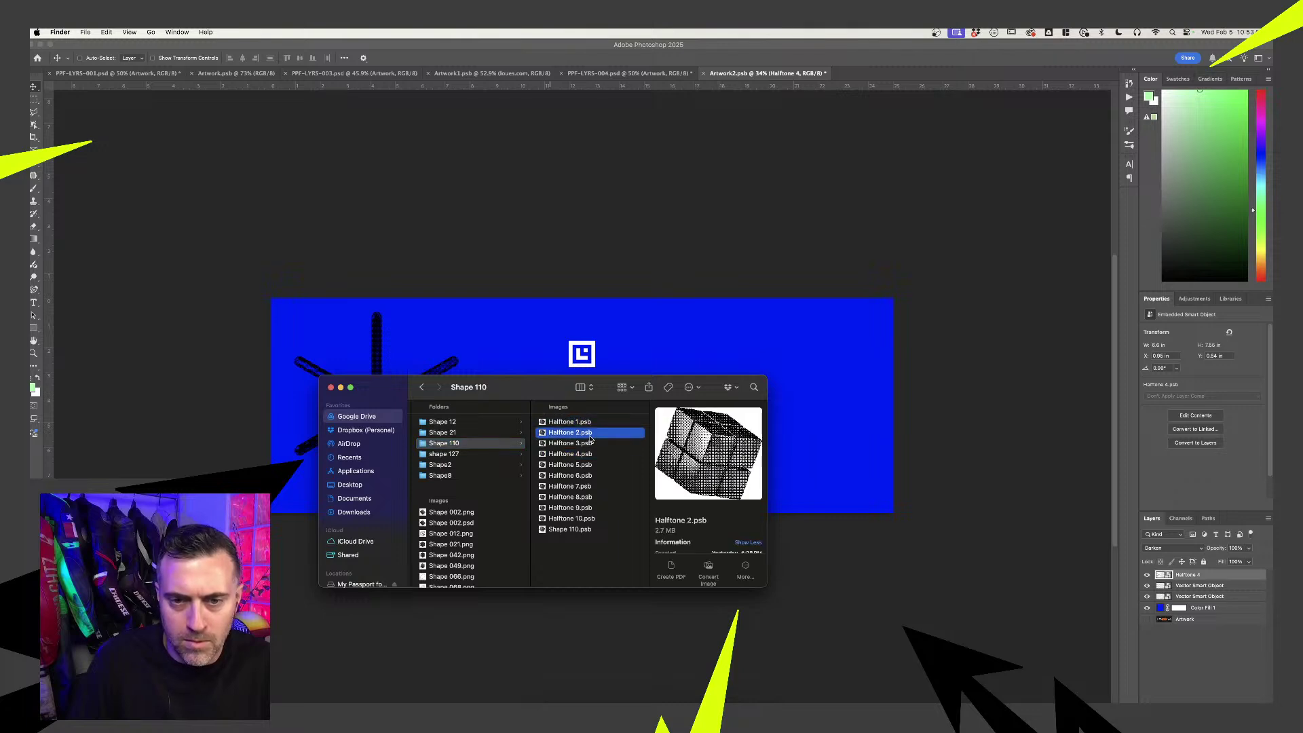
{"action": "left_click_drag", "start_coordinate": [699, 376], "coordinate": [744, 348]}
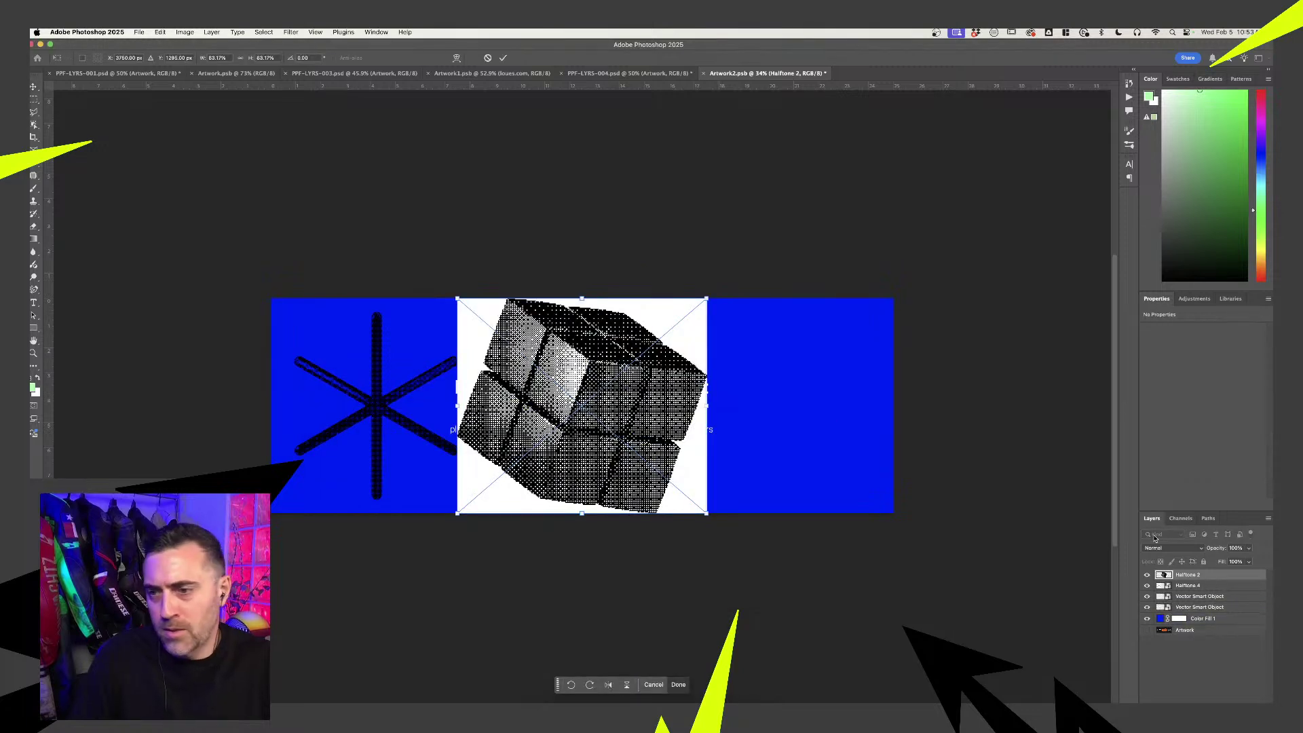
- Set the cube halftone to Darken and resize it to about 9.1 in wide, running off the artwork's lower-right corner
{"action": "left_click", "coordinate": [1167, 549]}
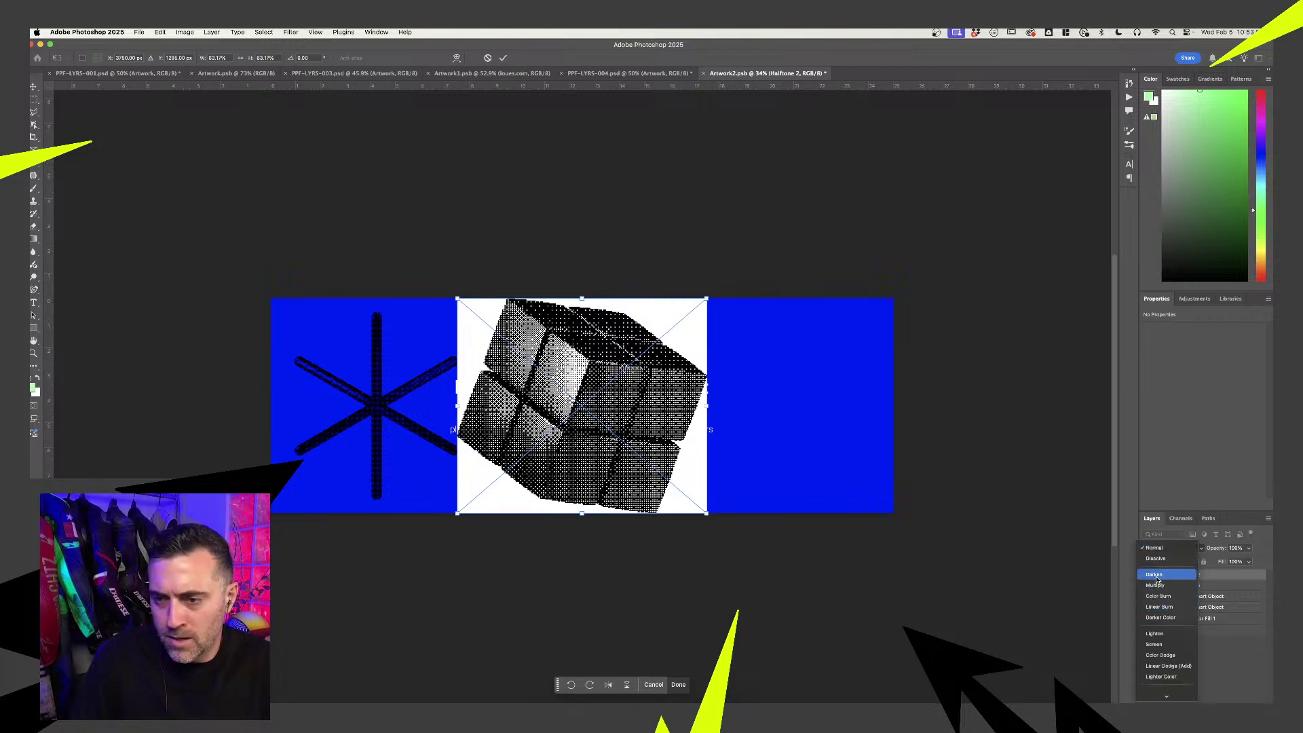
{"action": "left_click", "coordinate": [1167, 574]}
{"action": "left_click_drag", "start_coordinate": [656, 363], "coordinate": [897, 434]}
{"action": "left_click_drag", "start_coordinate": [951, 373], "coordinate": [935, 384]}
{"action": "left_click_drag", "start_coordinate": [839, 443], "coordinate": [841, 421]}
{"action": "key", "text": "Return"}
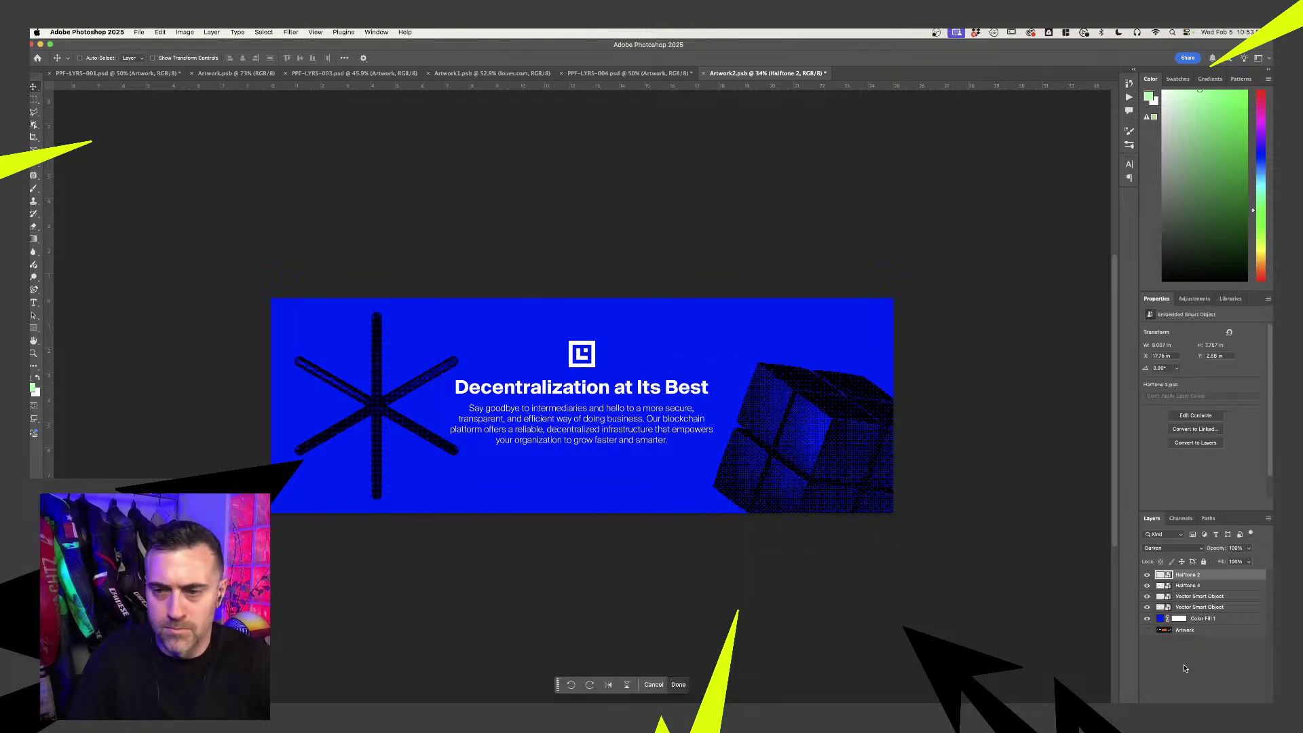
- Hide the asterisk halftone layer and place Halftone 2.psb from the shape 127 folder at the left end of the artwork
{"action": "left_click", "coordinate": [1158, 586]}
{"action": "left_click", "coordinate": [1146, 585]}
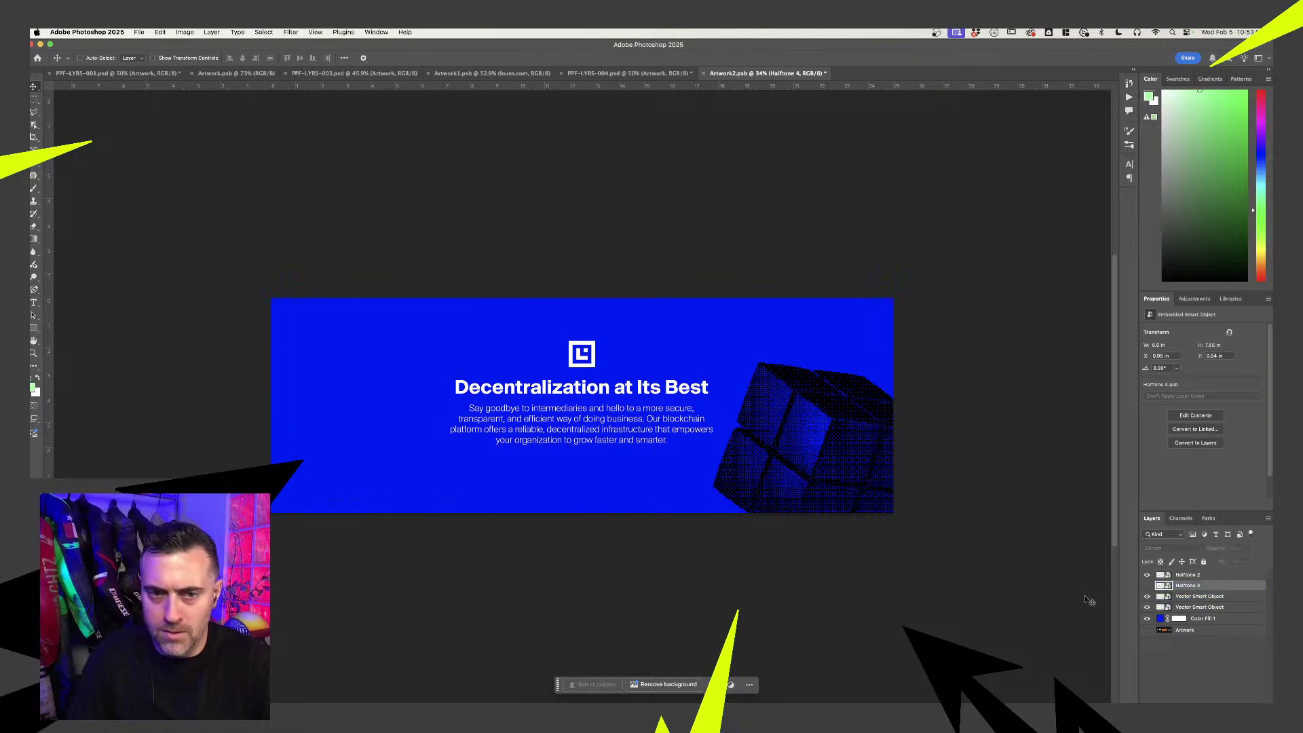
{"action": "left_click", "coordinate": [534, 711]}
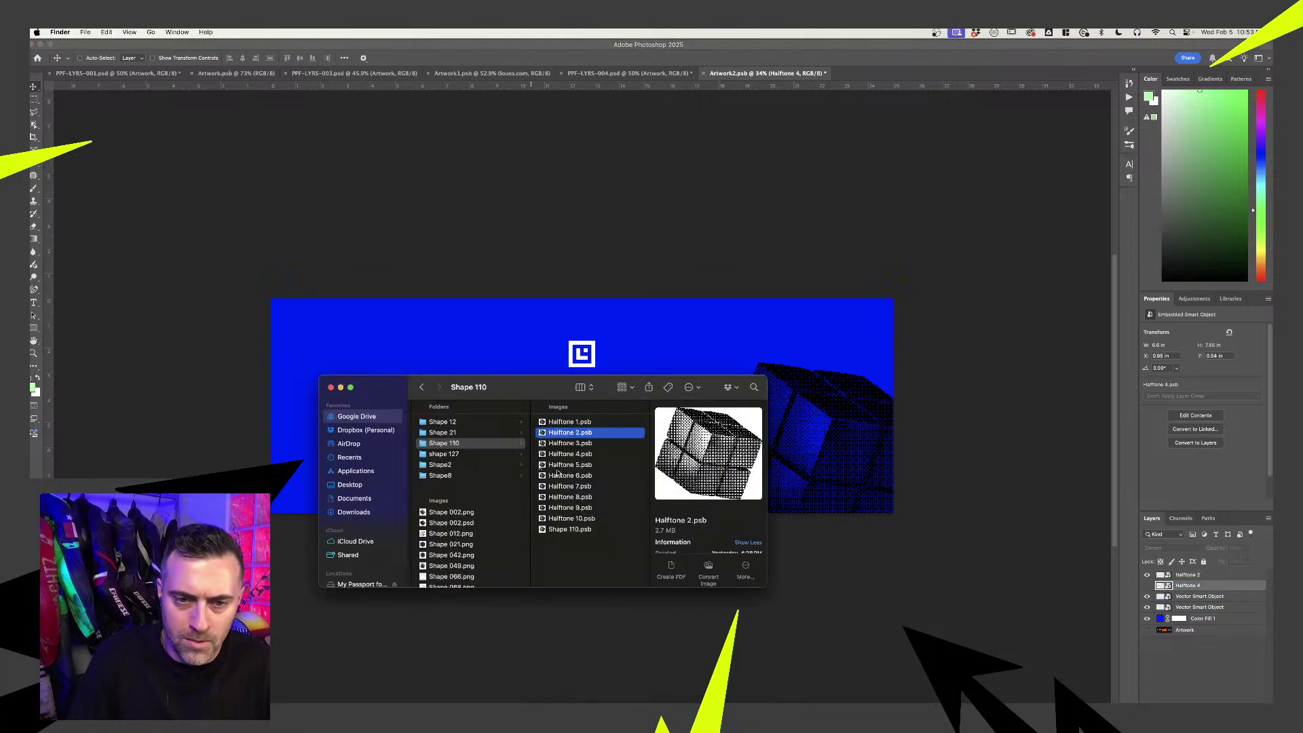
{"action": "left_click", "coordinate": [466, 453]}
{"action": "left_click", "coordinate": [555, 475]}
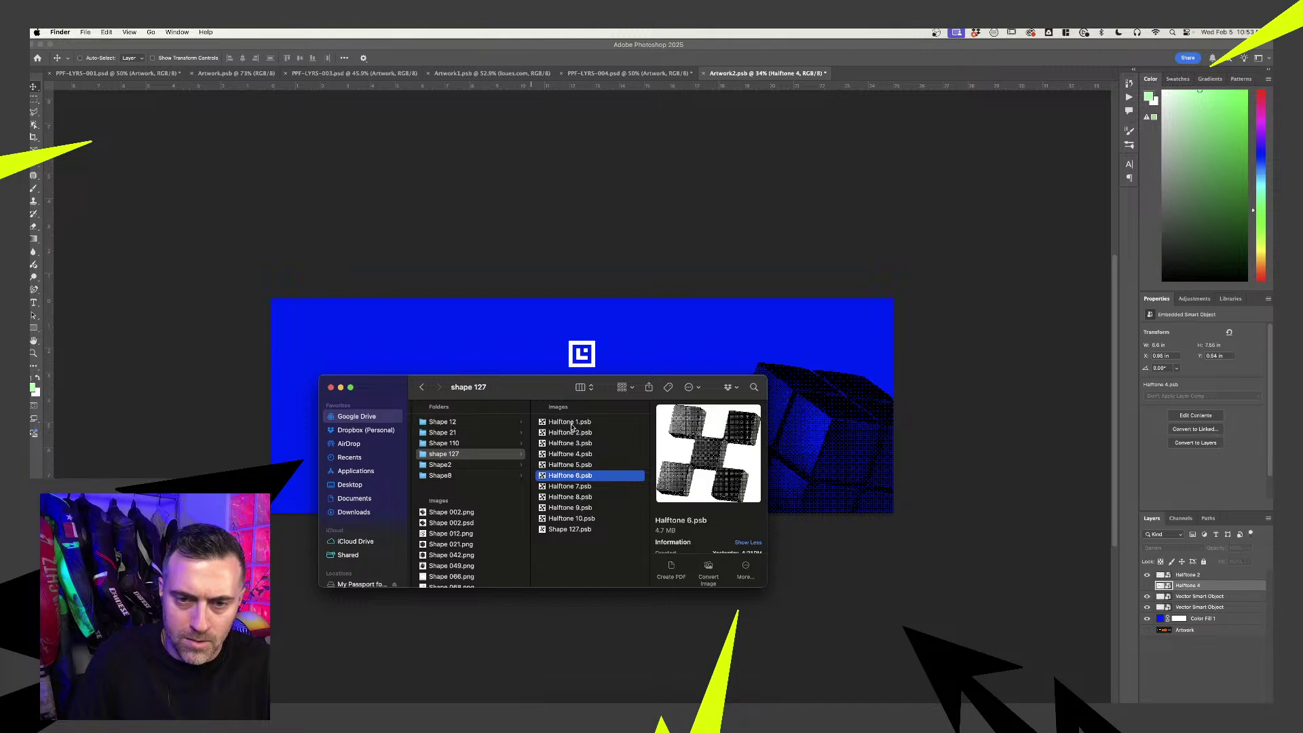
{"action": "left_click", "coordinate": [573, 432]}
{"action": "left_click", "coordinate": [573, 443], "text": "shift"}
{"action": "key", "text": "shift+Up"}
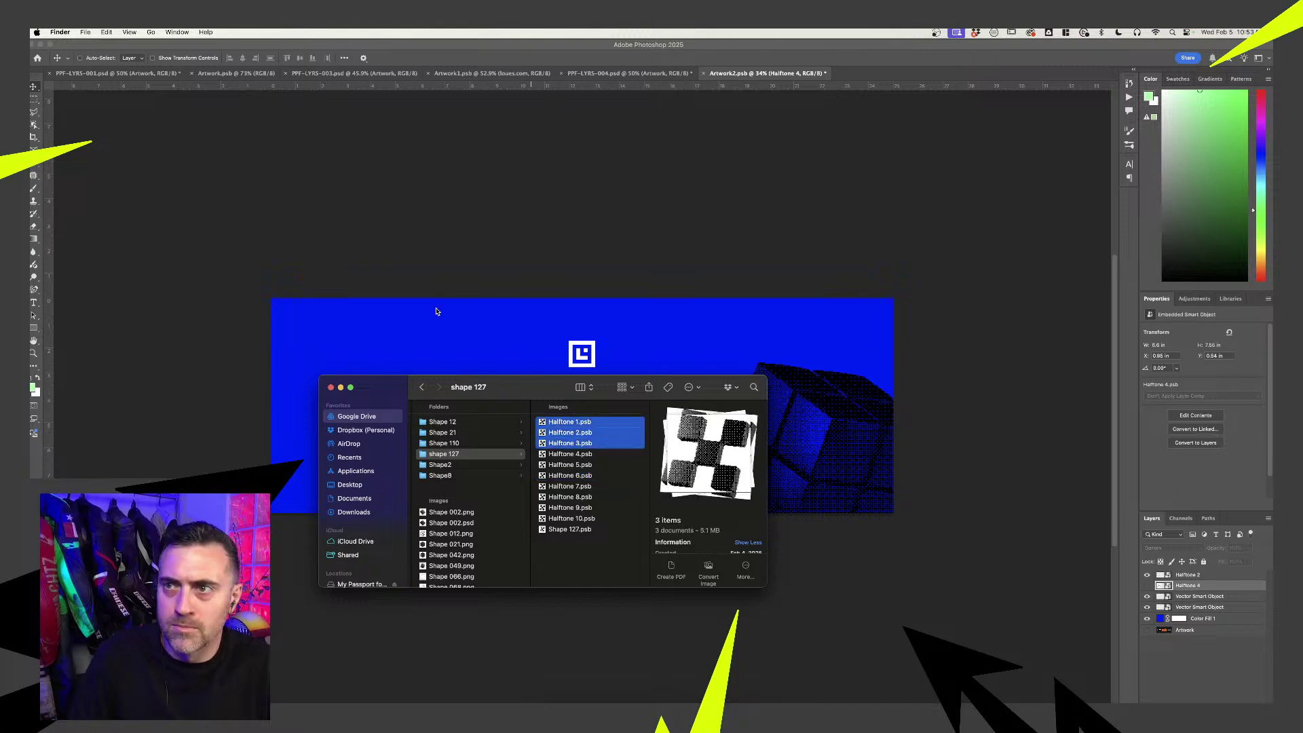
{"action": "left_click", "coordinate": [491, 361]}
{"action": "left_click", "coordinate": [535, 711]}
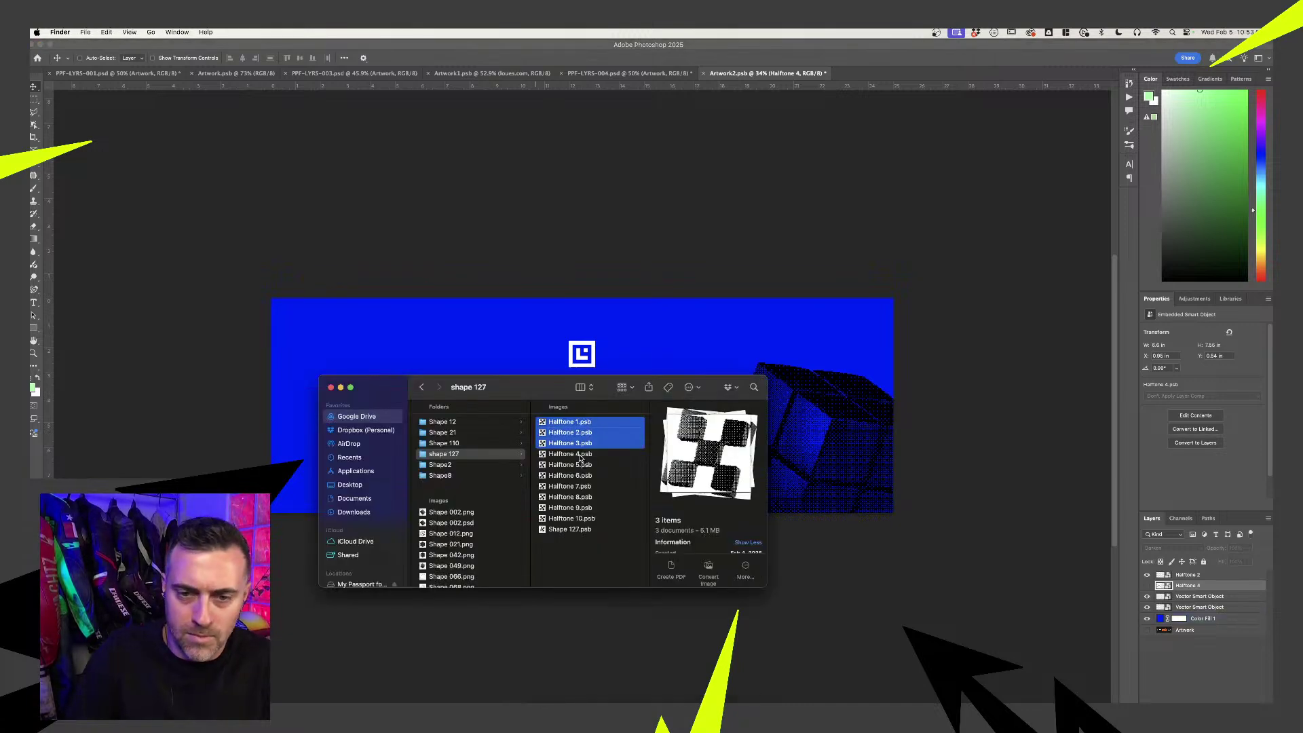
{"action": "left_click", "coordinate": [583, 454]}
{"action": "left_click", "coordinate": [596, 443]}
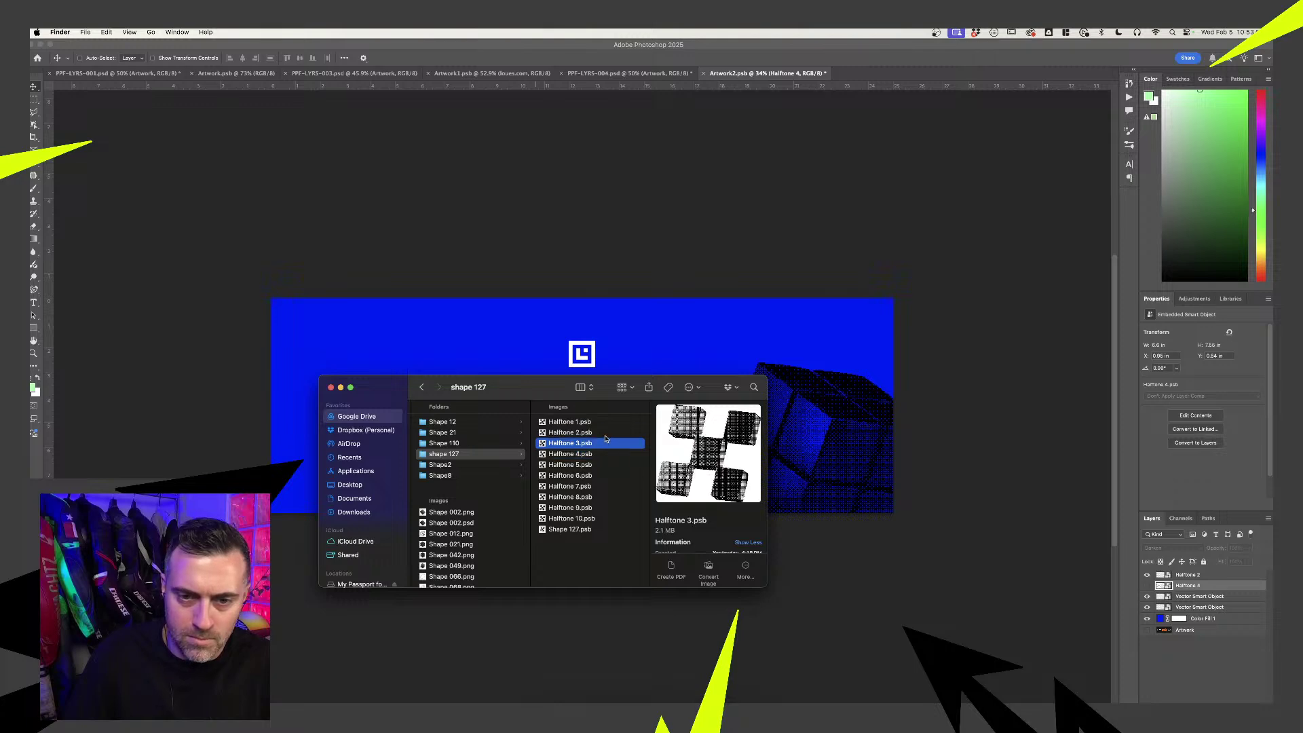
{"action": "left_click", "coordinate": [618, 435]}
{"action": "left_click_drag", "start_coordinate": [461, 327], "coordinate": [249, 329]}
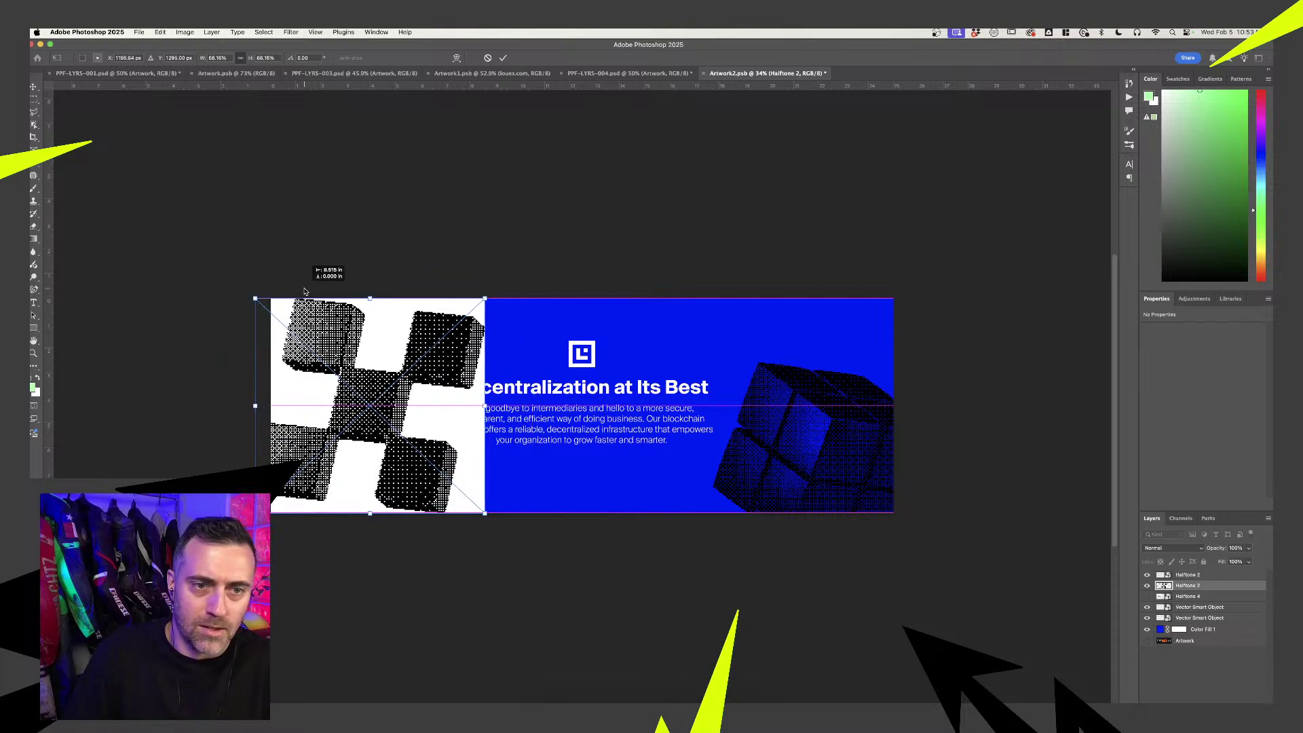
{"action": "key", "text": "Return"}
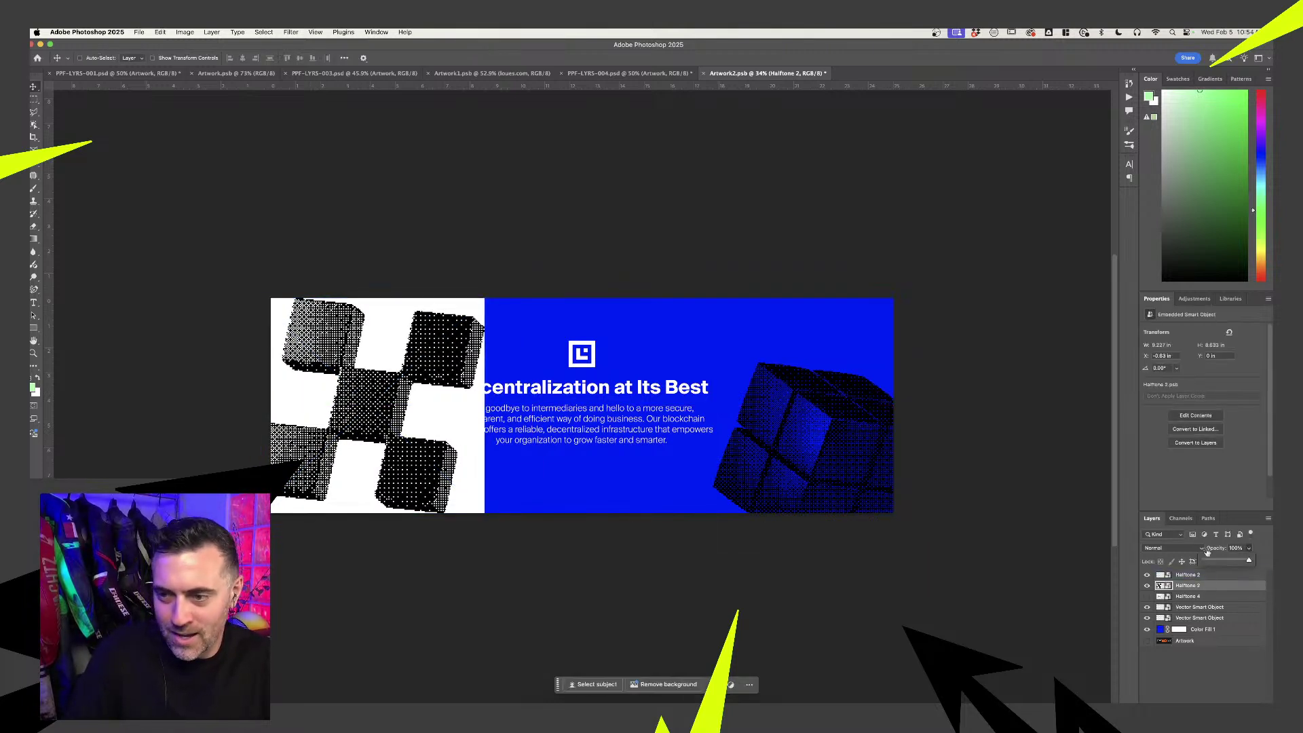
- Set the five-cube halftone to Darken and scale it to about 8.5 in wide, running off the artwork's upper-left corner
{"action": "left_click", "coordinate": [1201, 548]}
{"action": "left_click", "coordinate": [1166, 575]}
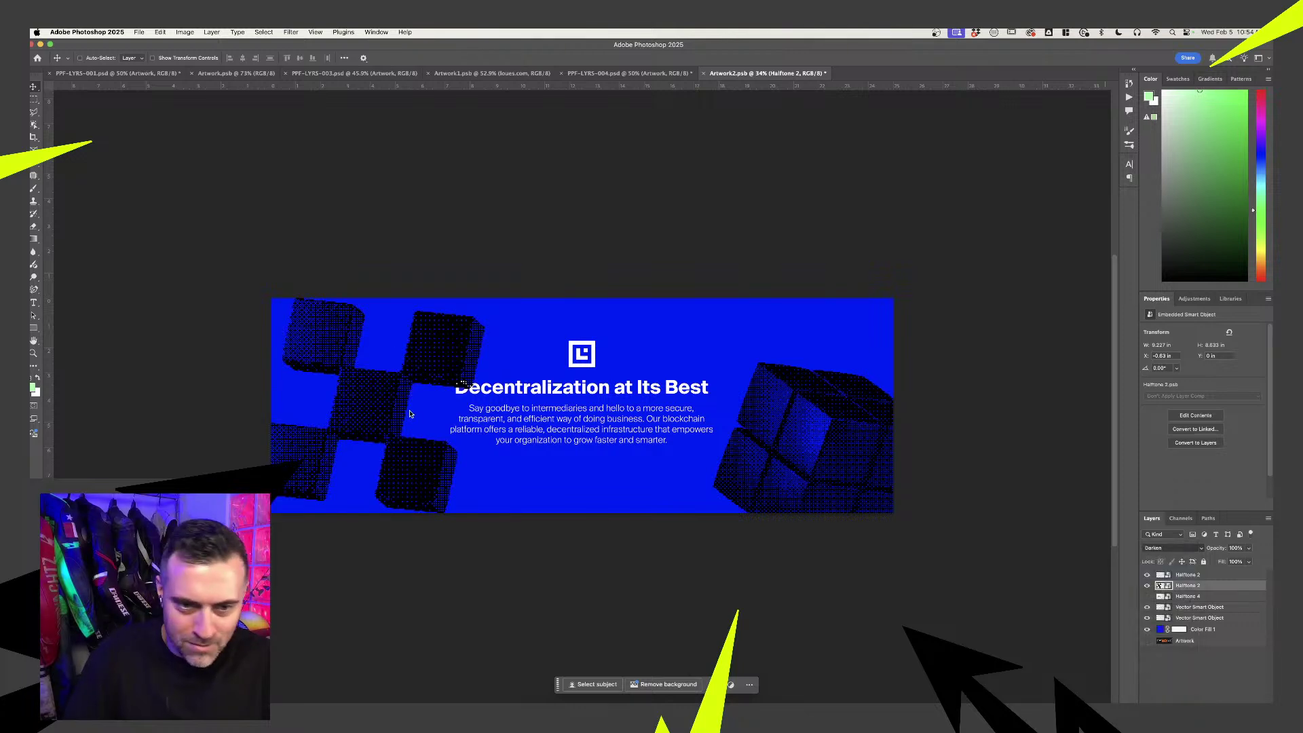
{"action": "left_click_drag", "start_coordinate": [410, 414], "coordinate": [325, 397]}
{"action": "key", "text": "ctrl+t"}
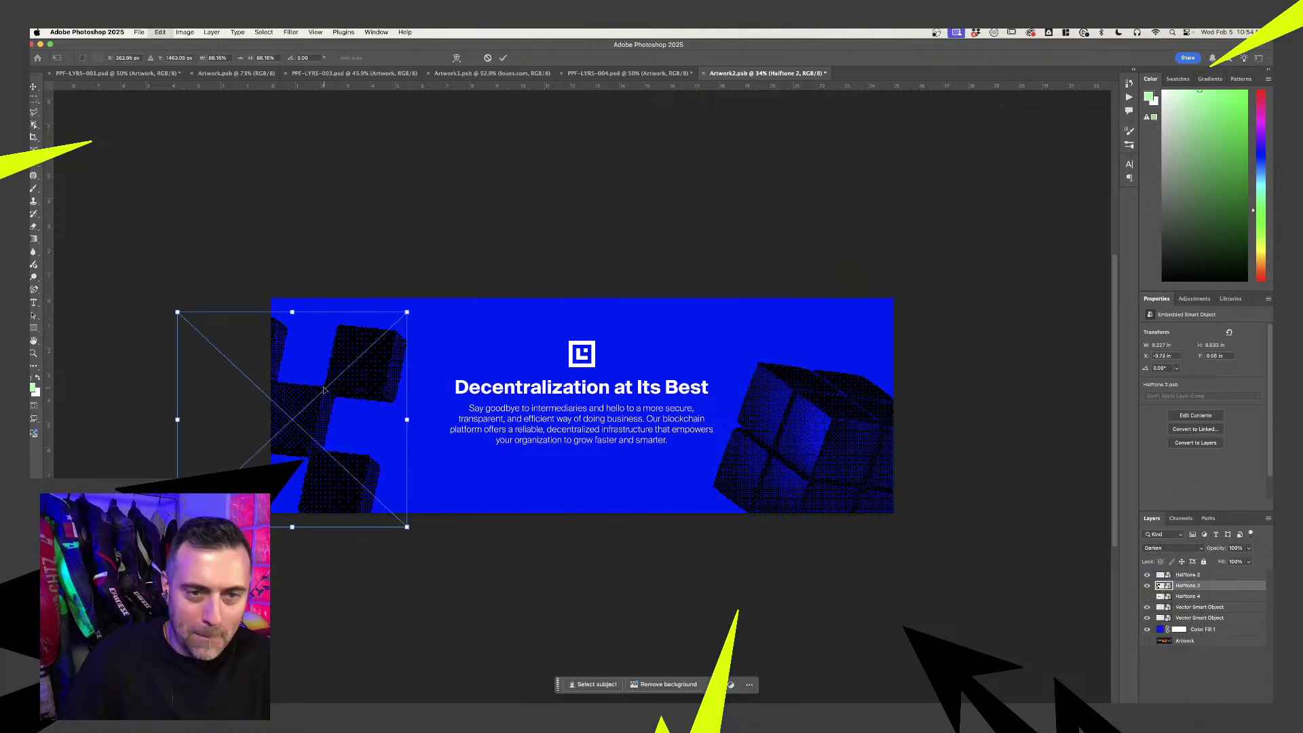
{"action": "left_click_drag", "start_coordinate": [406, 312], "coordinate": [445, 297]}
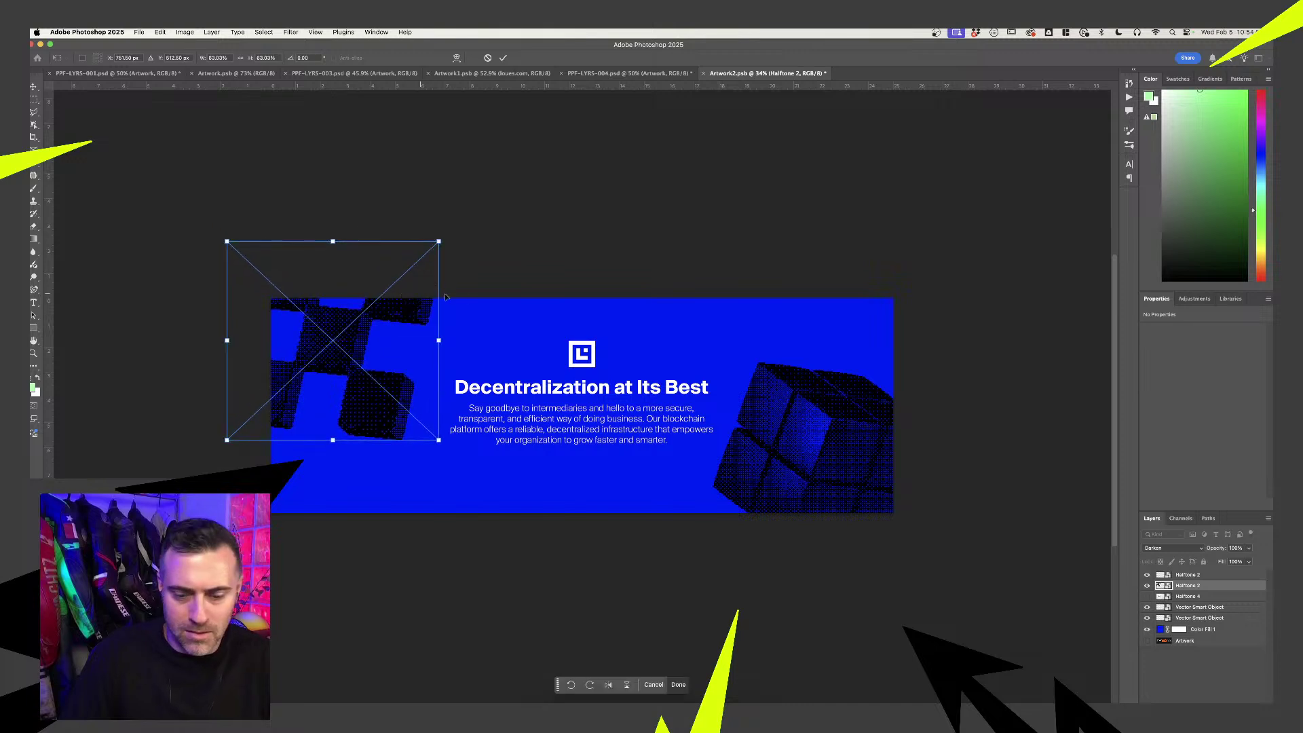
{"action": "key", "text": "Escape"}
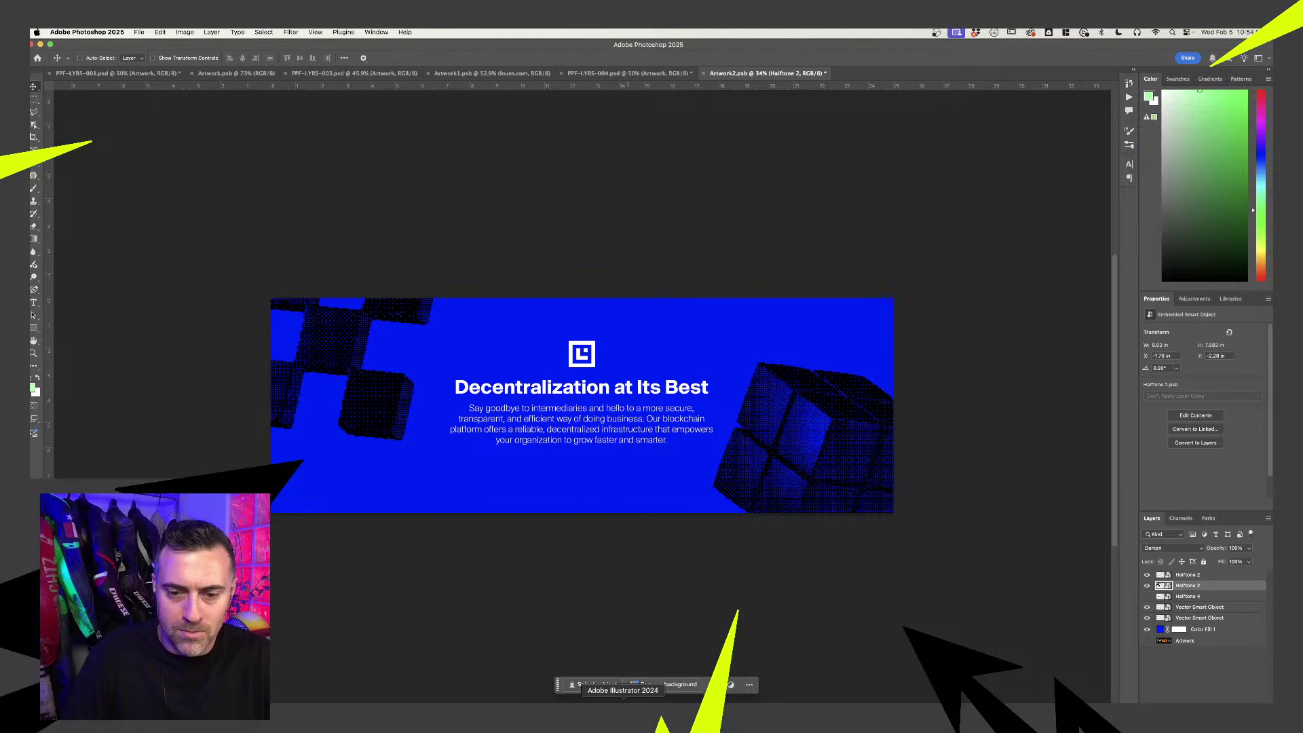
- Switch to Illustrator, fill the LOUES wordmark beside the standalone white icon with white and copy it
{"action": "left_click", "coordinate": [623, 715]}
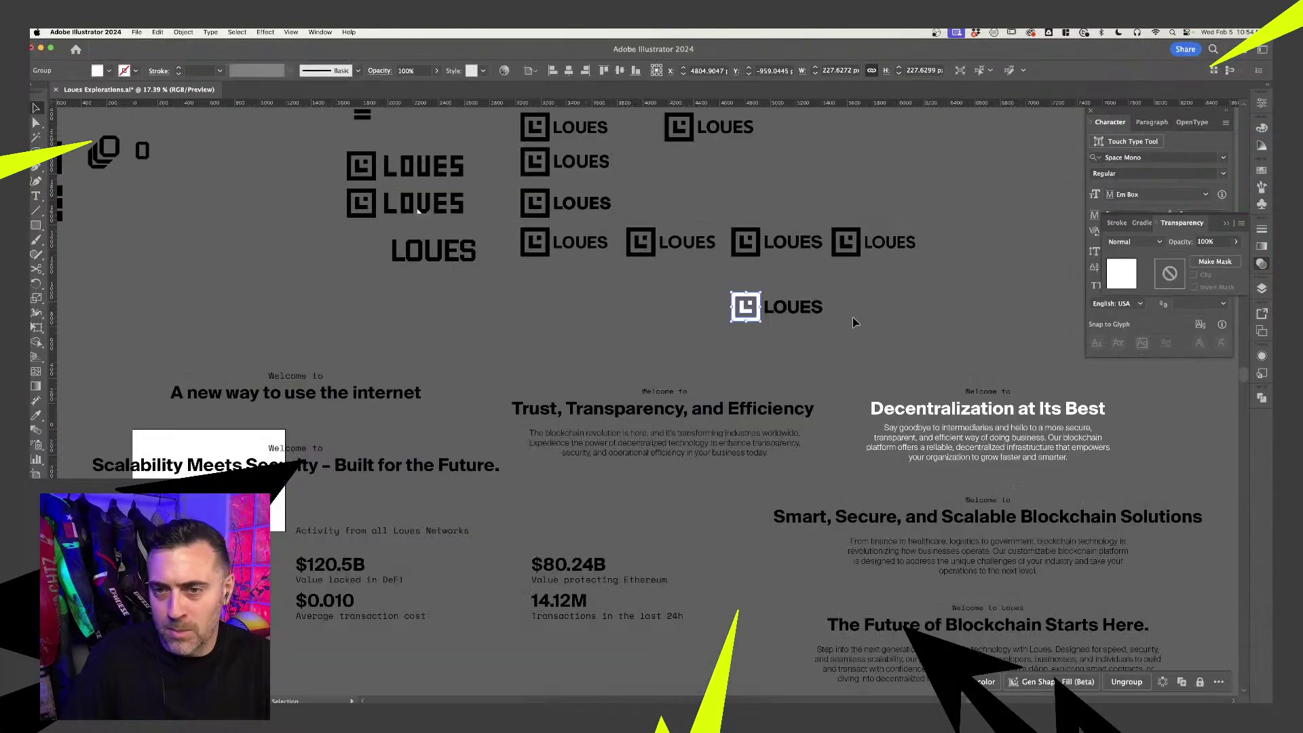
{"action": "scroll", "coordinate": [784, 302], "scroll_direction": "up", "scroll_amount": 5}
{"action": "left_click_drag", "start_coordinate": [731, 292], "coordinate": [792, 312]}
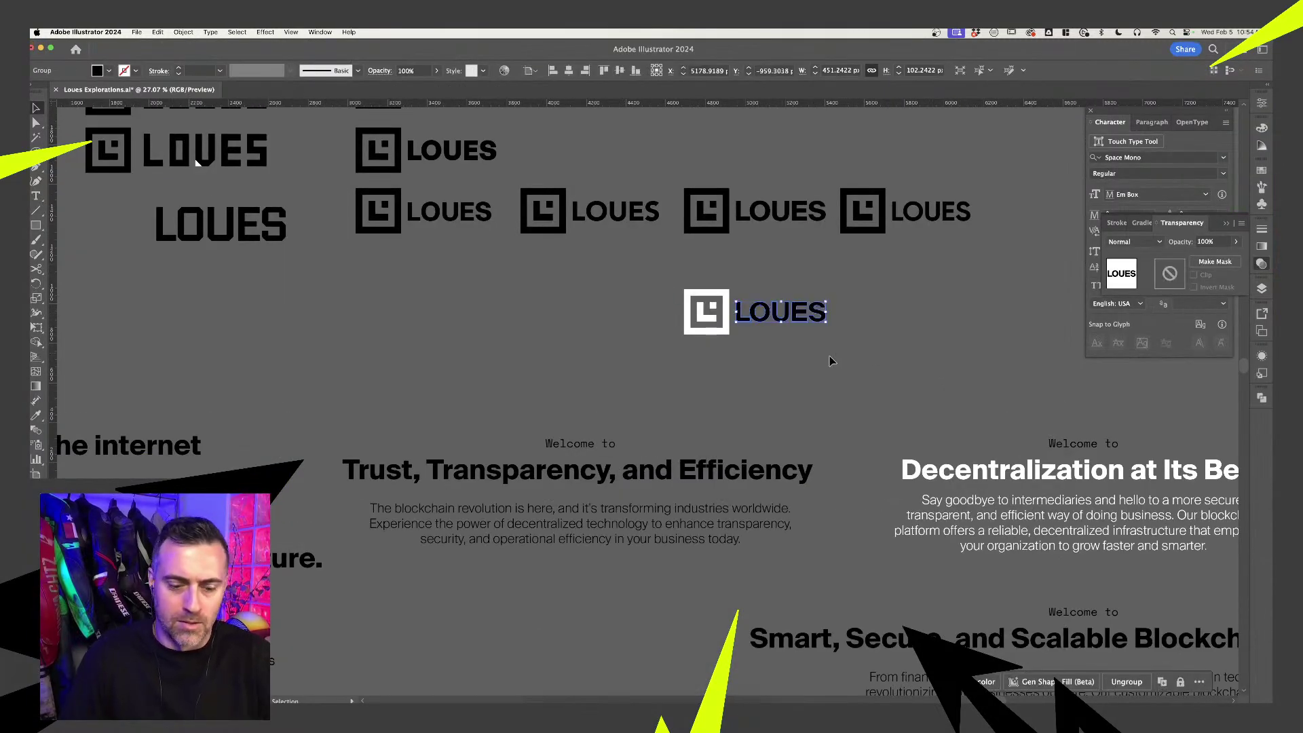
{"action": "left_click", "coordinate": [728, 327]}
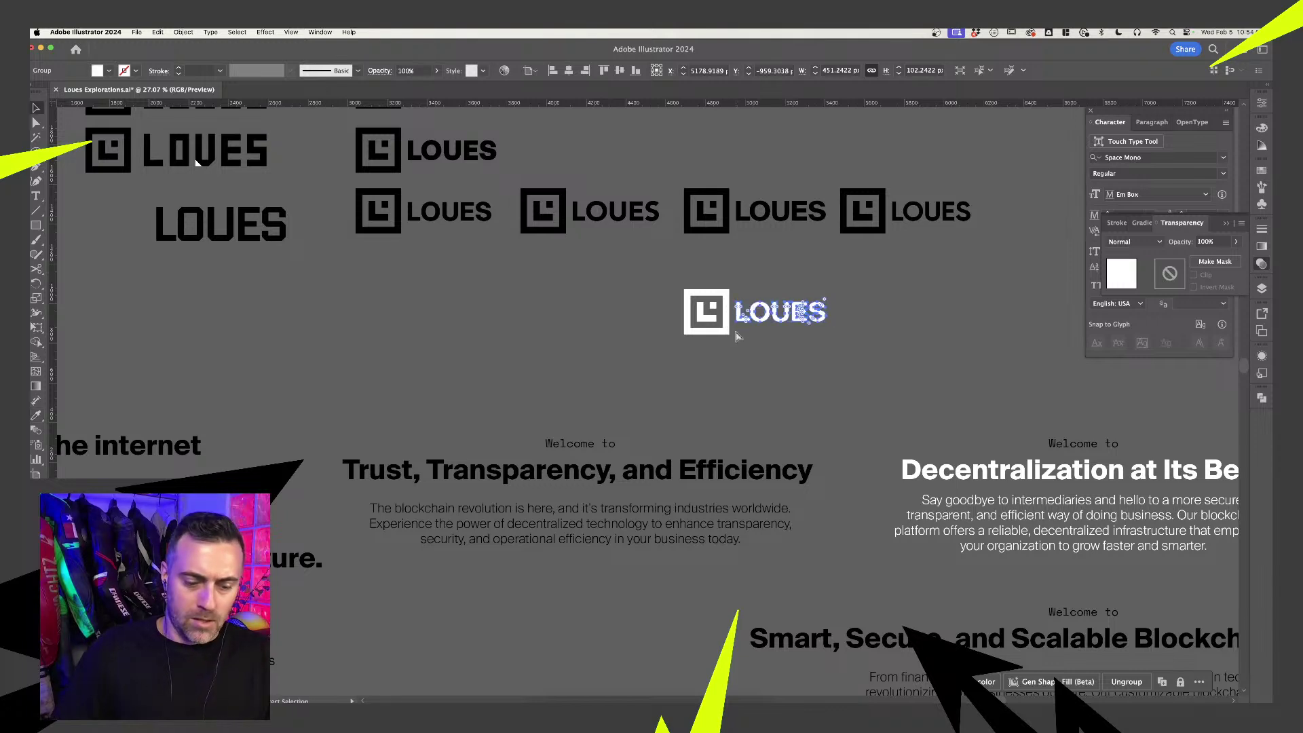
{"action": "key", "text": "v"}
{"action": "key", "text": "super+z"}
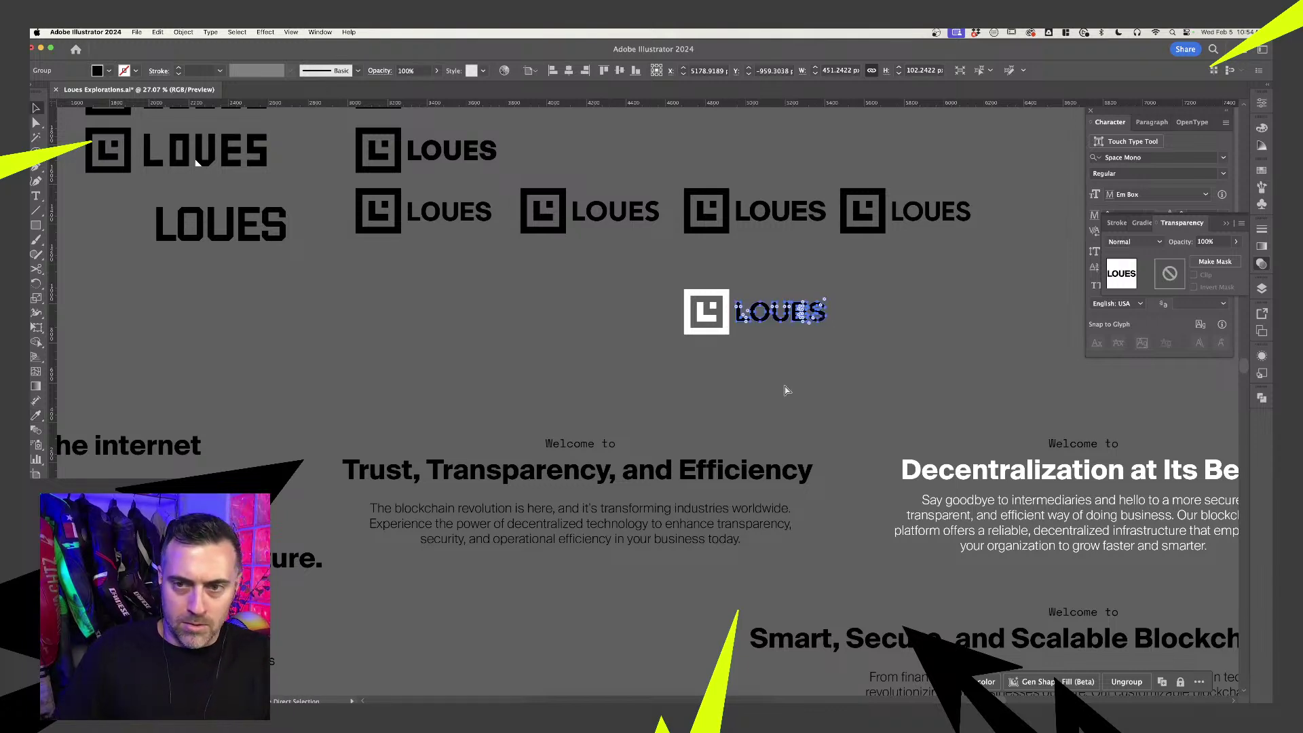
{"action": "key", "text": "super+shift+z"}
{"action": "left_click", "coordinate": [786, 387]}
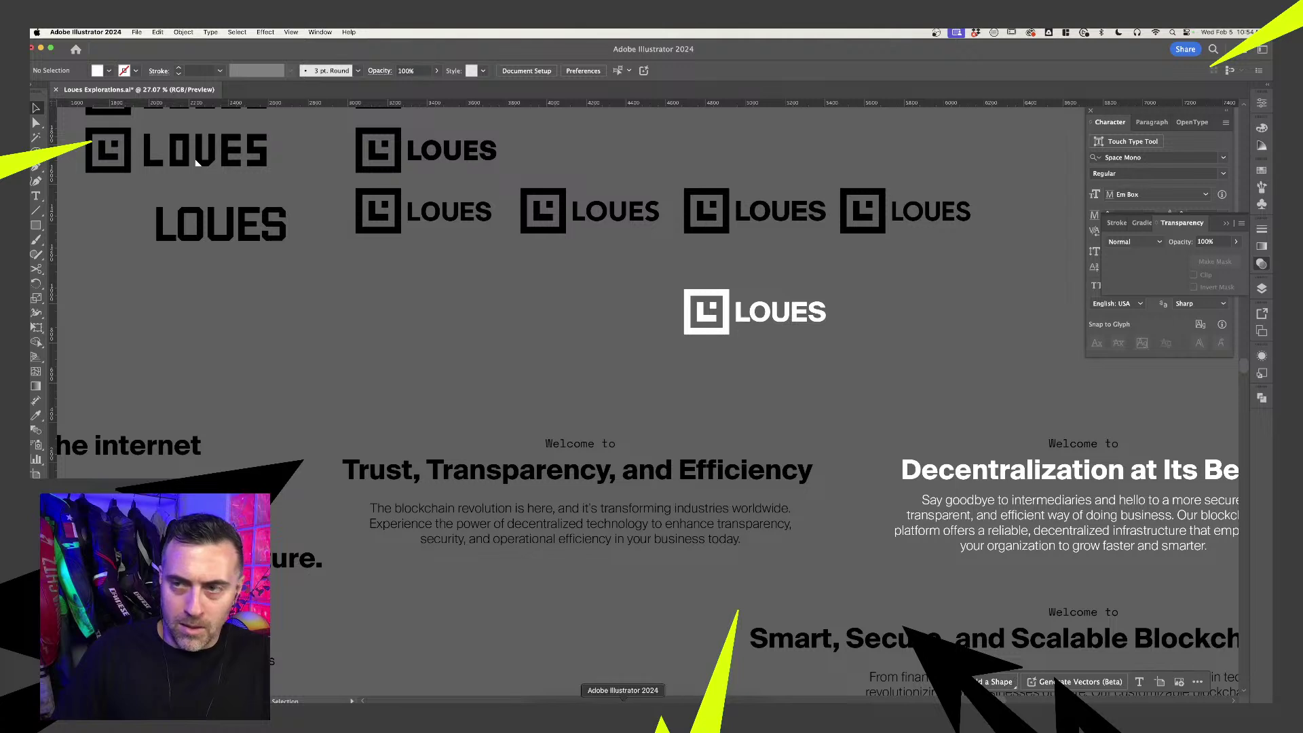
{"action": "key", "text": "t"}
- Switch to Photoshop, paste the white LOUES wordmark and scale it to about 4.7 in wide in the artwork's lower-left corner
{"action": "left_click", "coordinate": [640, 702]}
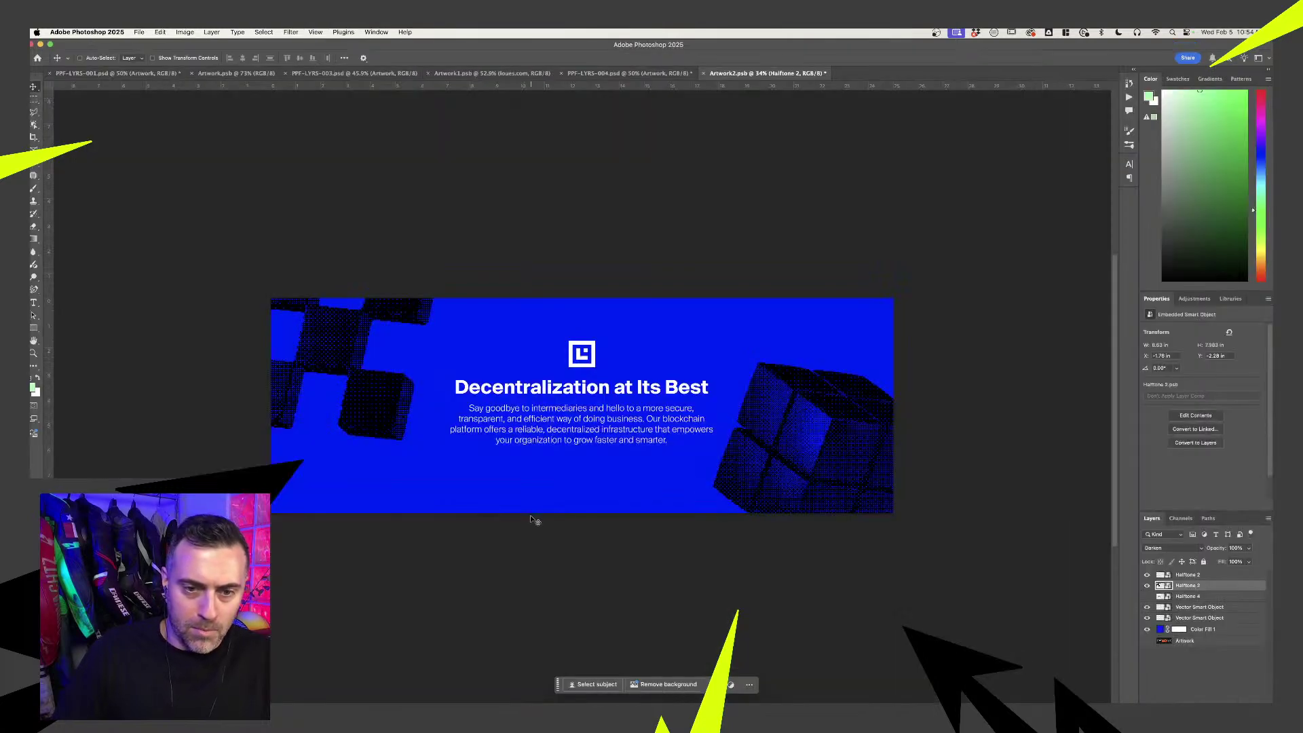
{"action": "key", "text": "super+v"}
{"action": "left_click", "coordinate": [694, 337]}
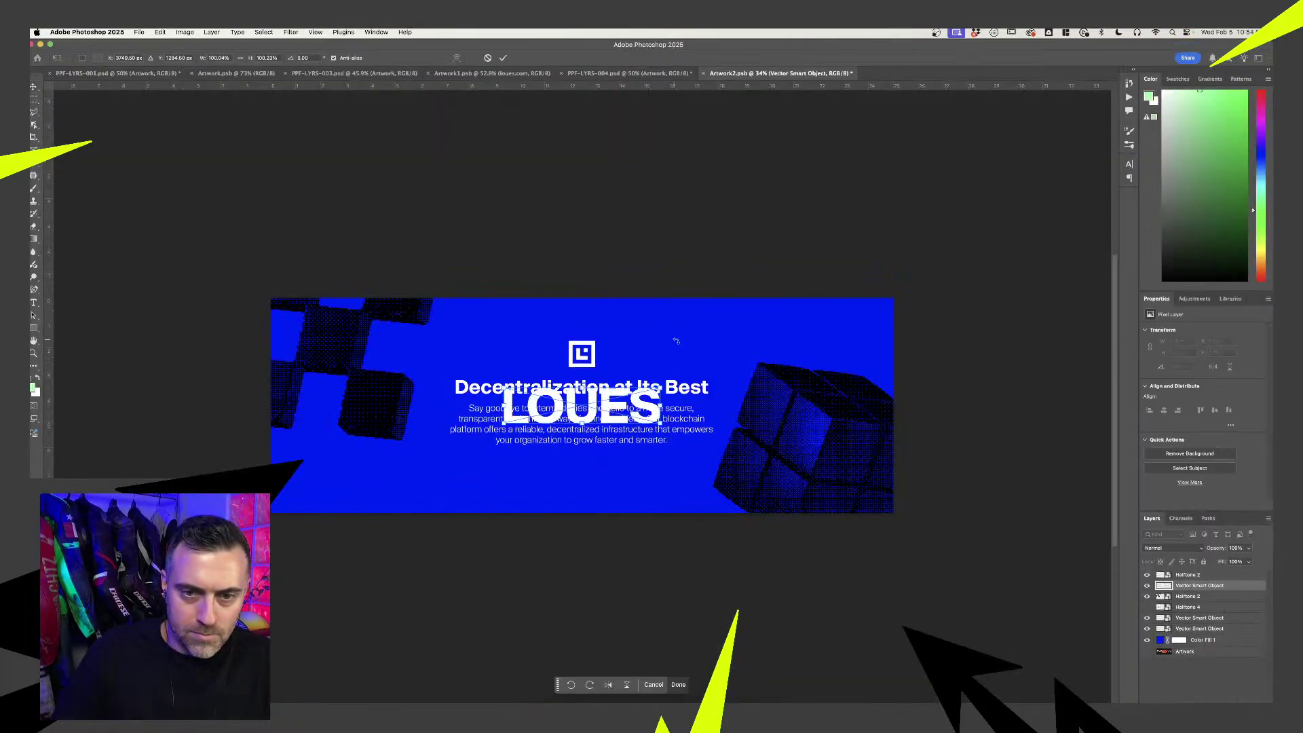
{"action": "left_click_drag", "start_coordinate": [668, 405], "coordinate": [402, 471]}
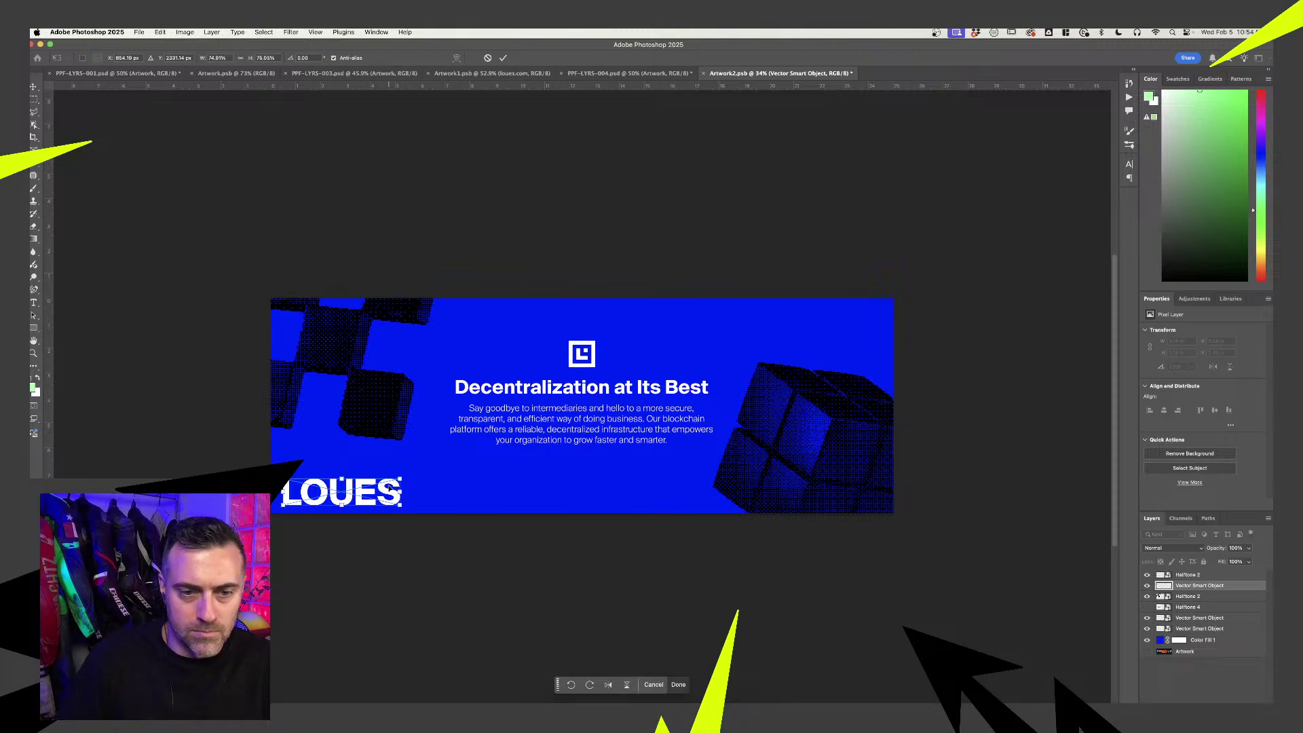
{"action": "key", "text": "Return"}
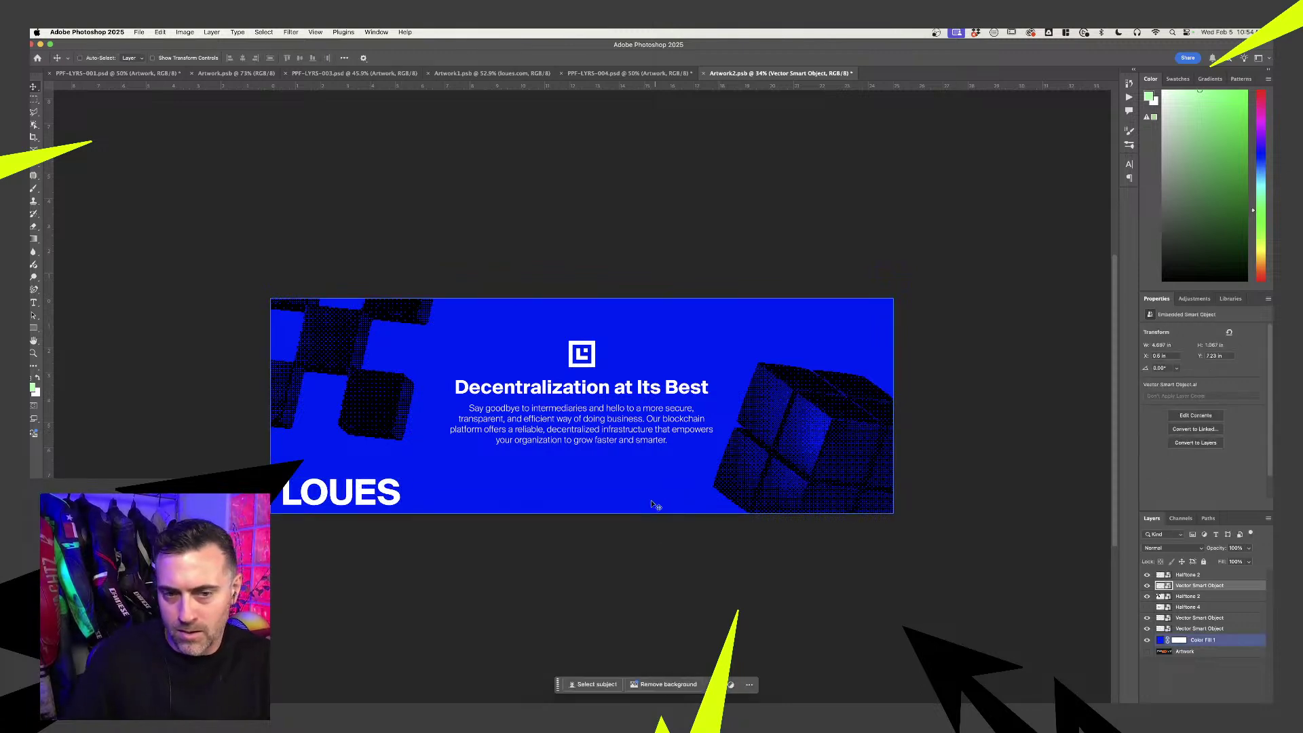
- Add the text "lous.com" in white Space Mono Regular, 35.04 pt, over the cube halftone and move its layer above Halftone 2
{"action": "key", "text": "t"}
{"action": "left_click", "coordinate": [762, 481]}
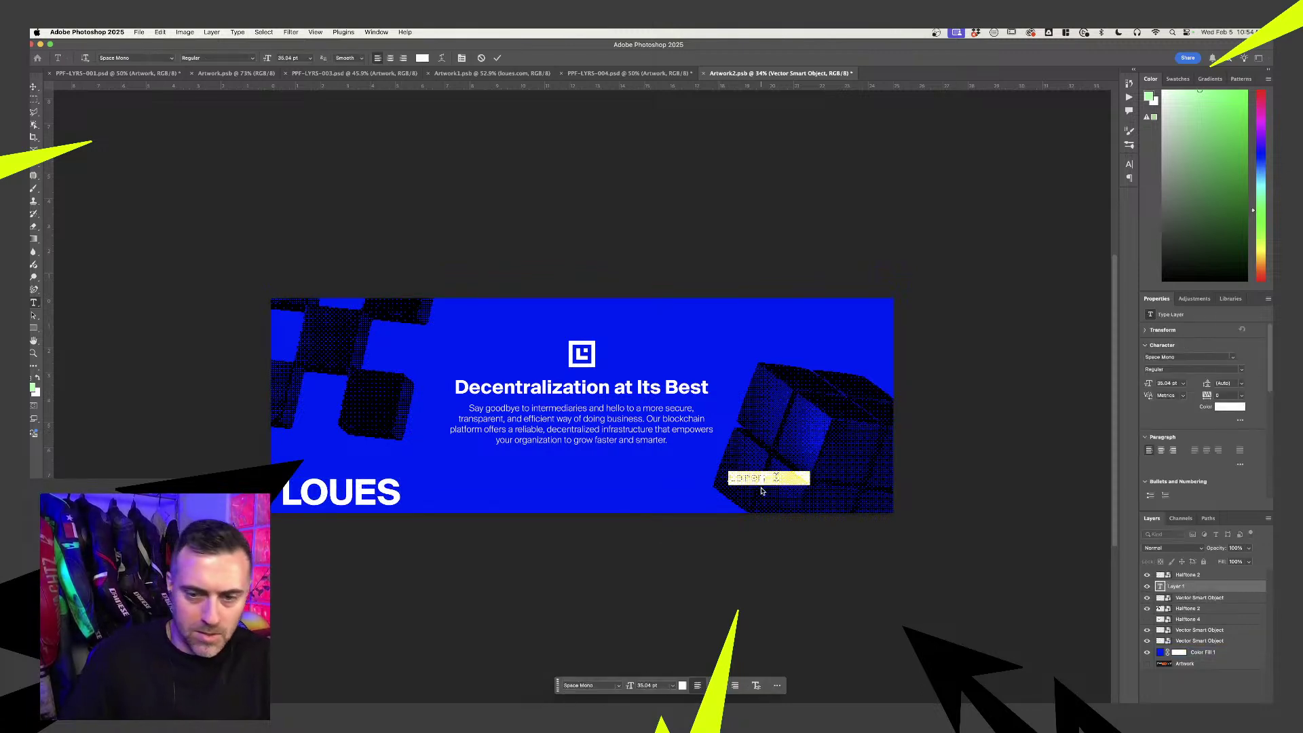
{"action": "key", "text": "BackSpace"}
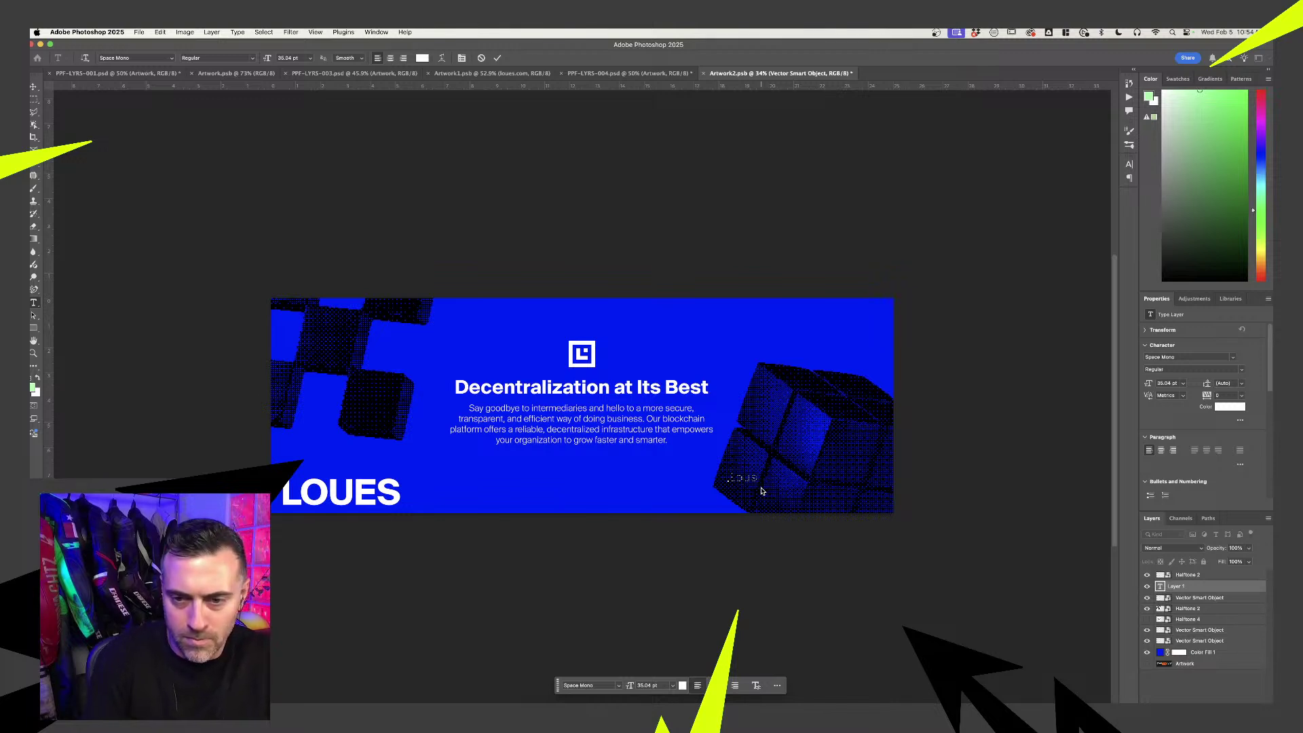
{"action": "key", "text": "super+a"}
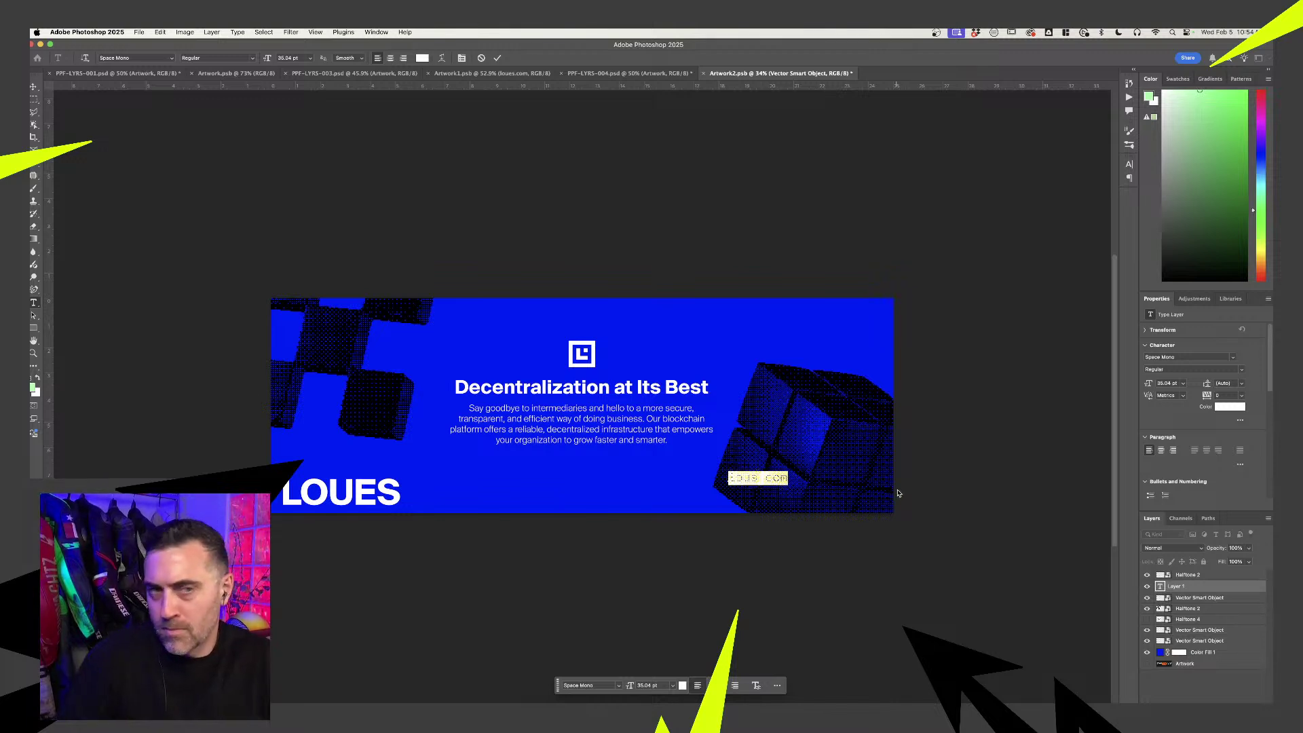
{"action": "left_click_drag", "start_coordinate": [1189, 586], "coordinate": [1190, 575]}
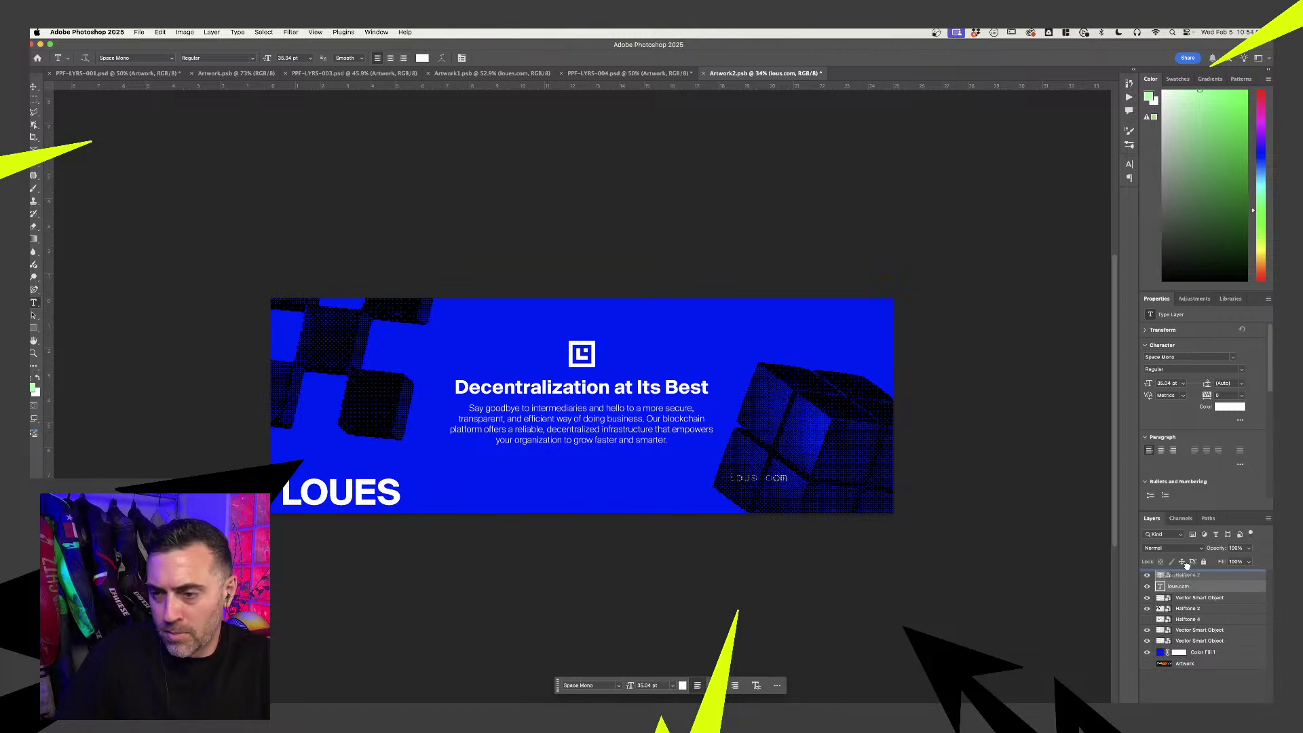
- Move the lous.com text into the artwork's lower-right corner, save the artwork and check it on the PPF-LYRS-004 hoarding mockup
{"action": "left_click", "coordinate": [34, 87]}
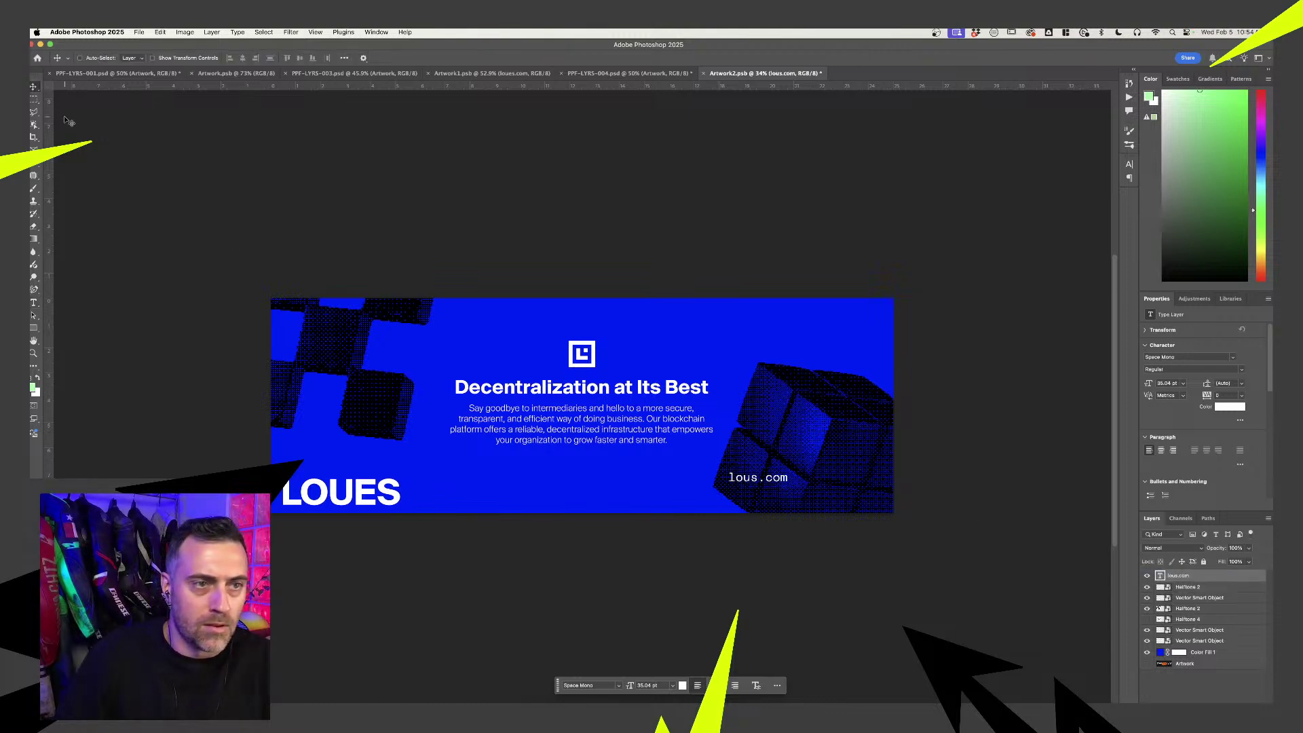
{"action": "left_click_drag", "start_coordinate": [741, 477], "coordinate": [830, 501]}
{"action": "key", "text": "super+s"}
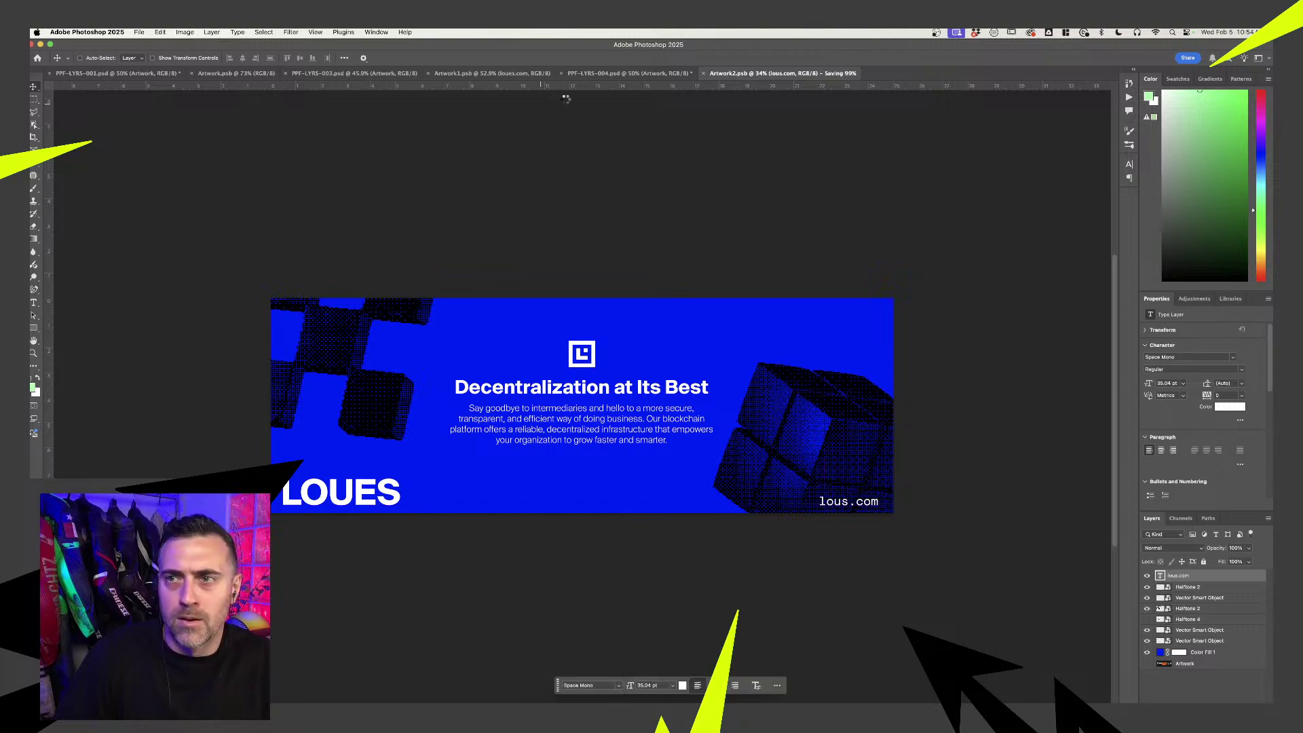
{"action": "left_click", "coordinate": [630, 73]}
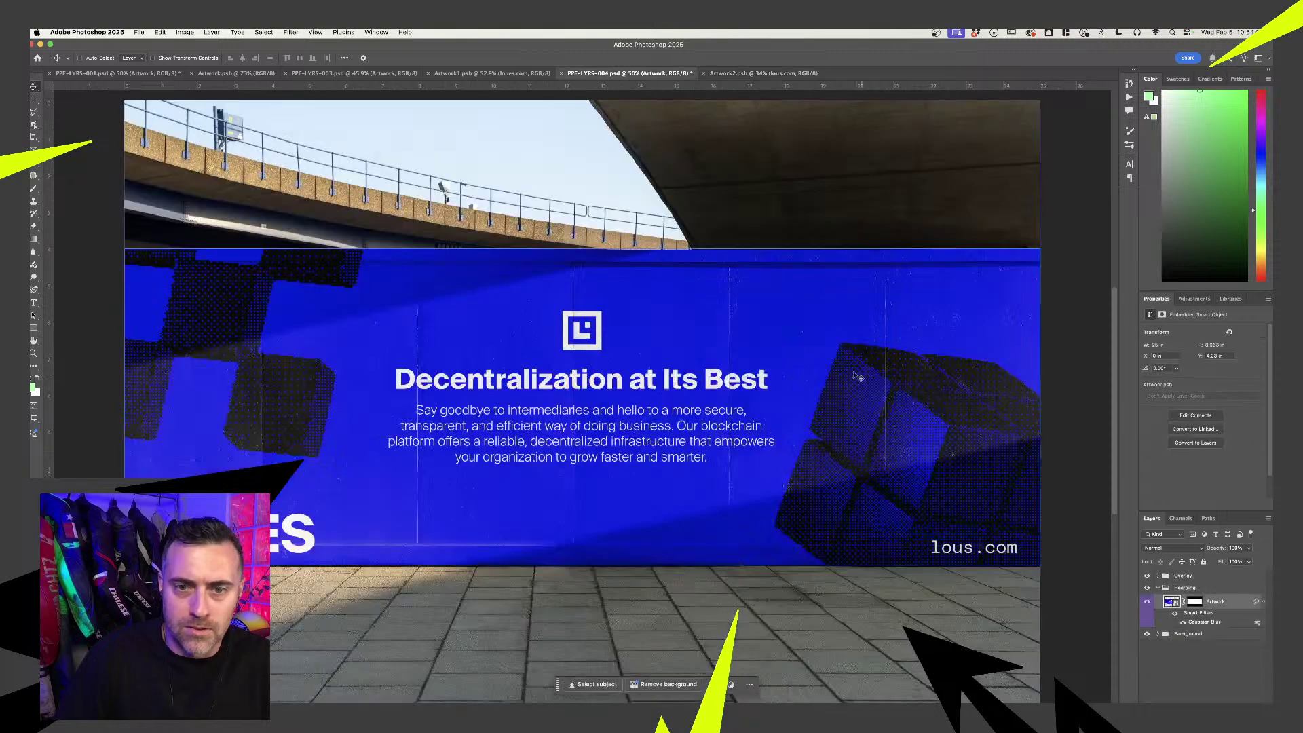
{"action": "scroll", "coordinate": [858, 518], "scroll_direction": "down", "scroll_amount": 2}
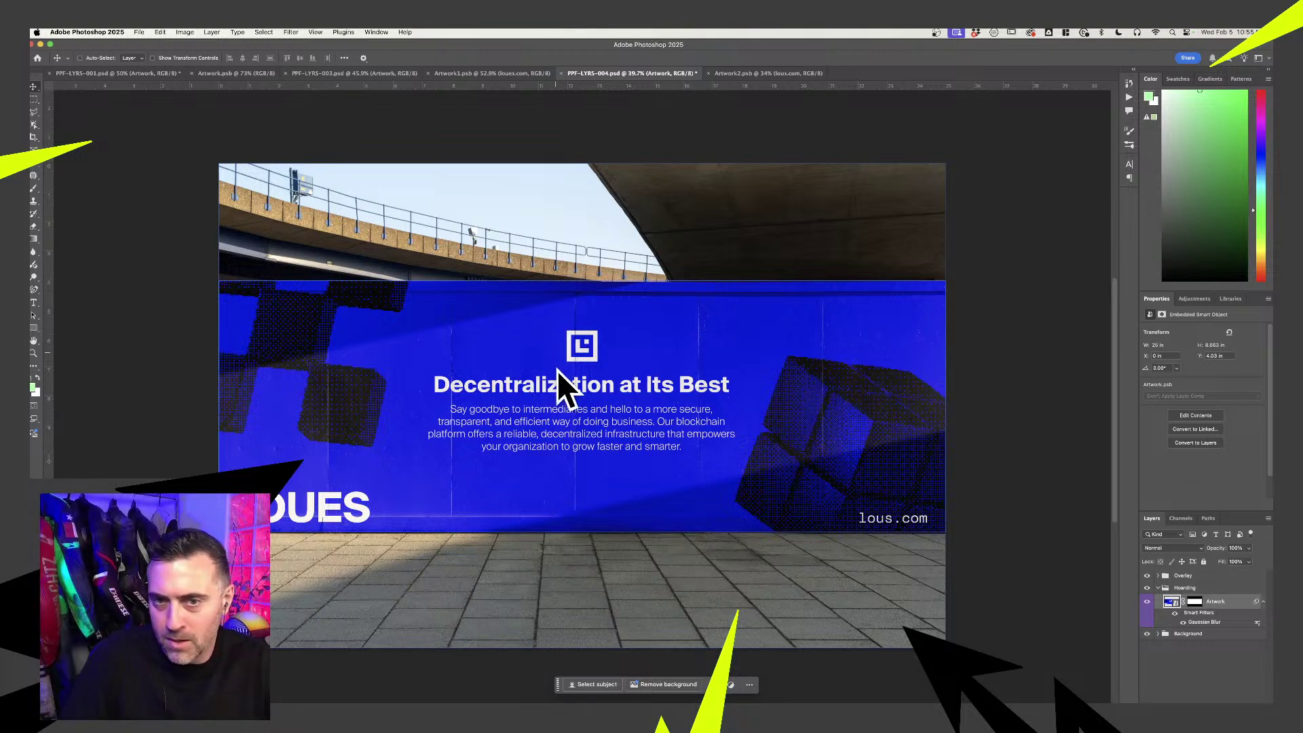
- In Artwork2.psb, select the LOUES wordmark and lous.com layers together and raise both by about 0.54 in
{"action": "left_click", "coordinate": [768, 73]}
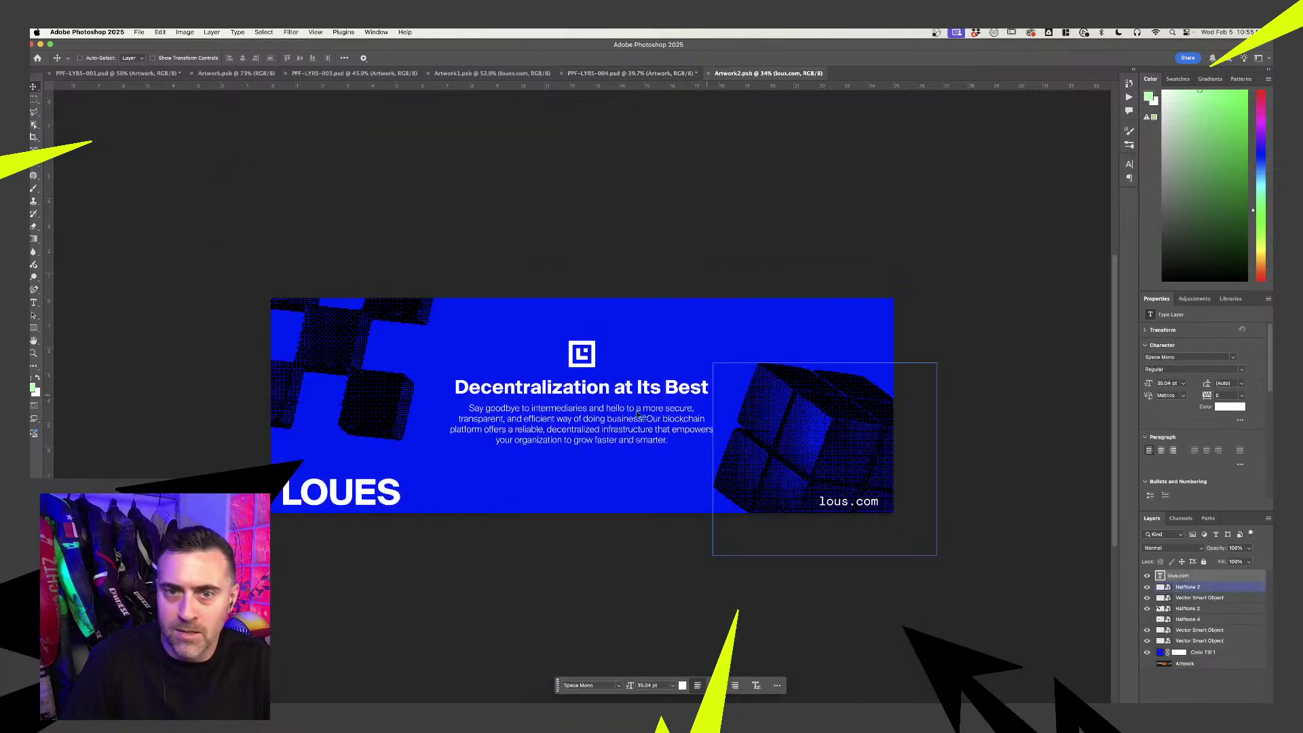
{"action": "left_click", "coordinate": [1204, 597]}
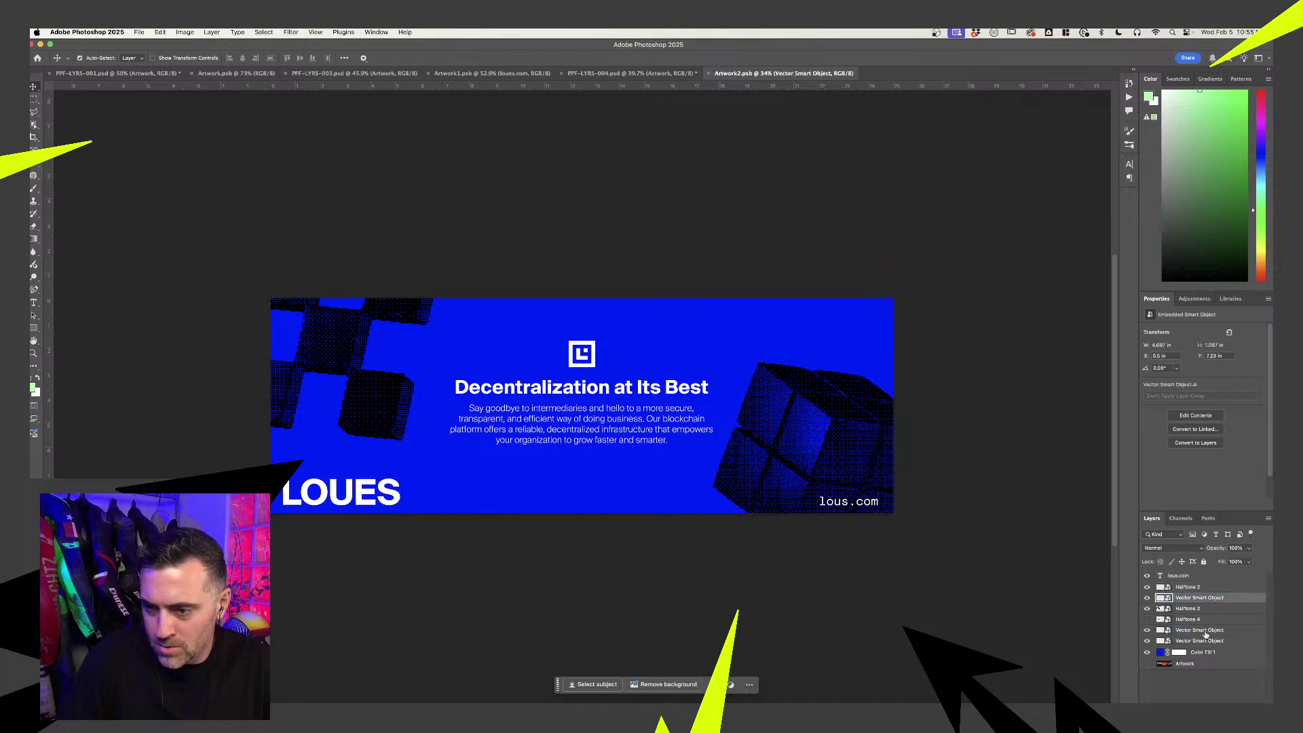
{"action": "left_click", "coordinate": [1200, 630], "text": "super"}
{"action": "left_click_drag", "start_coordinate": [641, 397], "coordinate": [641, 397]}
{"action": "left_click", "coordinate": [1238, 600]}
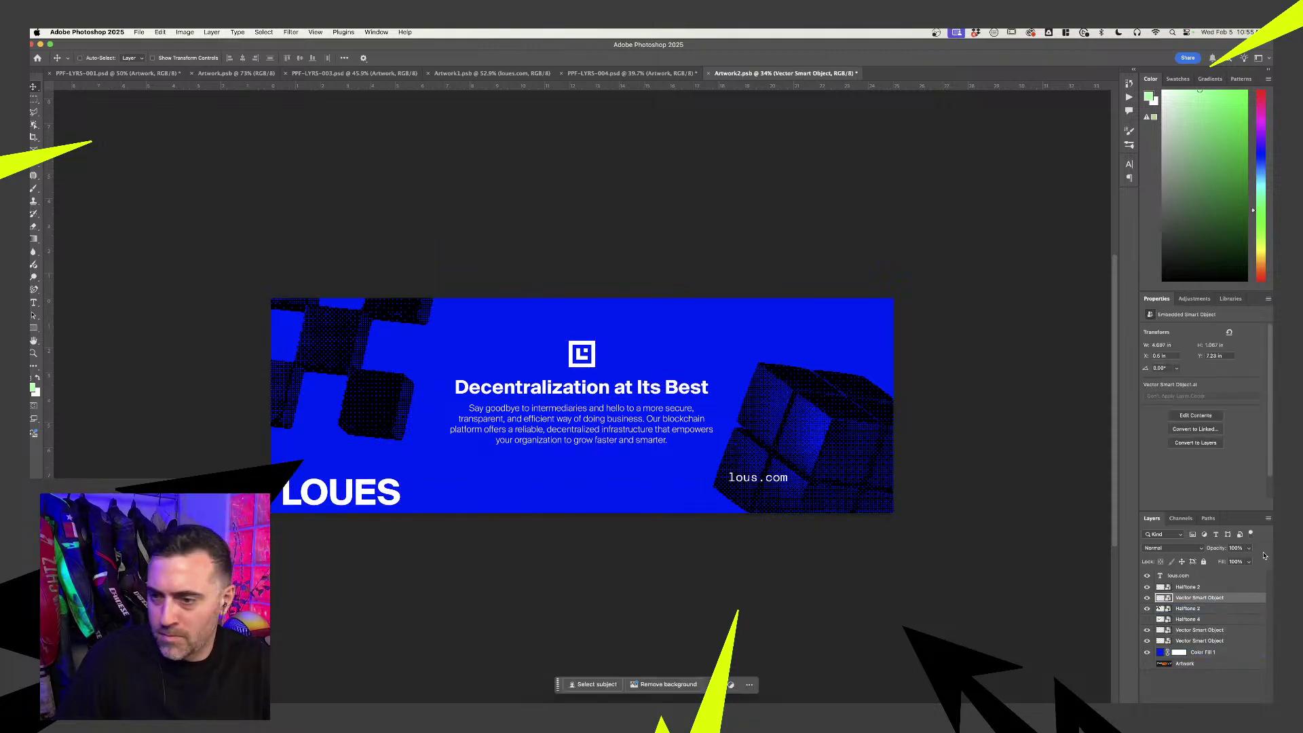
{"action": "key", "text": "super"}
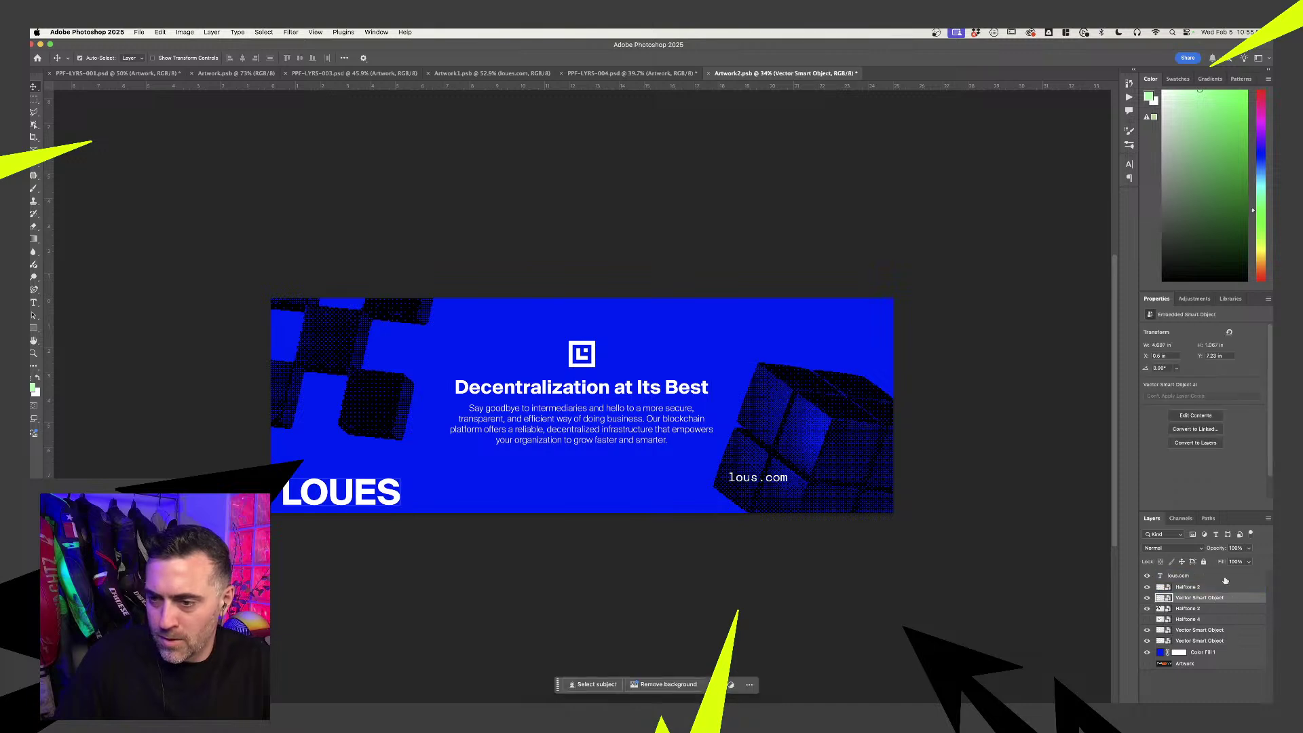
{"action": "left_click", "coordinate": [1226, 578], "text": "super"}
{"action": "left_click_drag", "start_coordinate": [361, 492], "coordinate": [361, 478]}
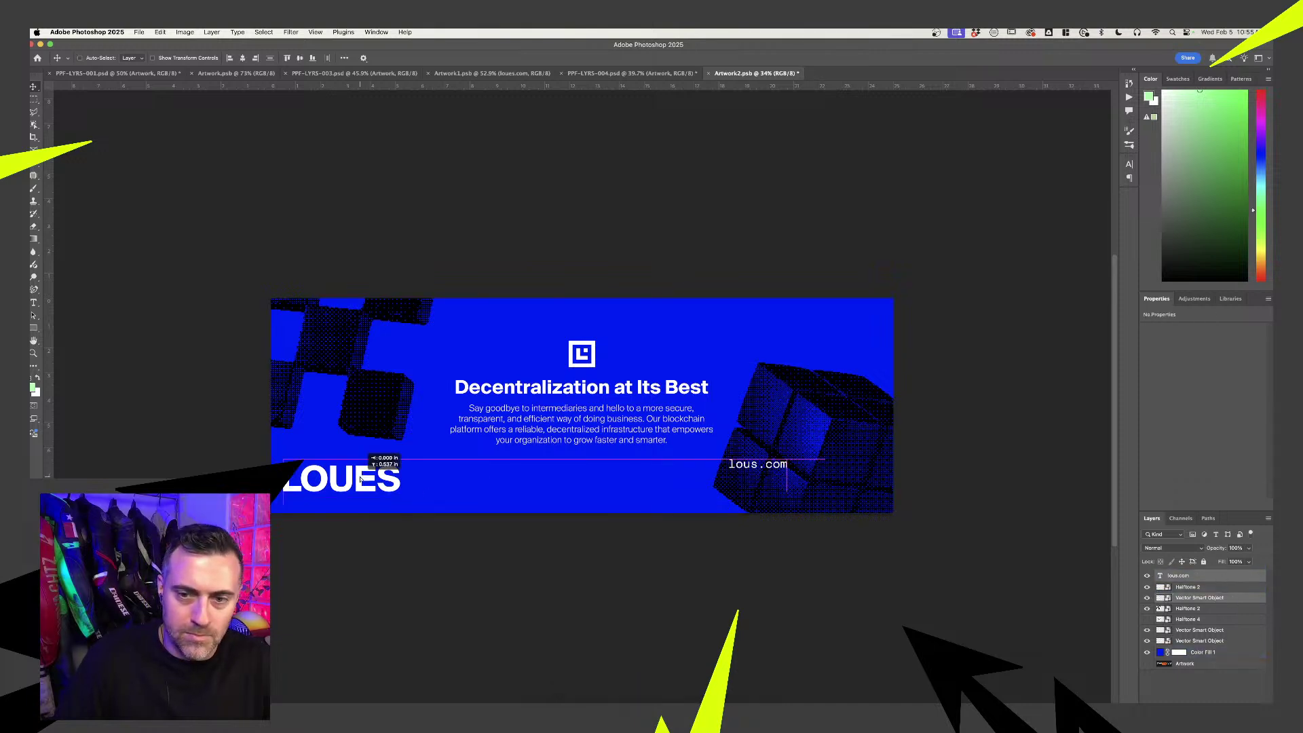
- Place the lous.com text near the artwork's lower-right corner, save the artwork and return to the hoarding mockup
{"action": "left_click", "coordinate": [754, 464]}
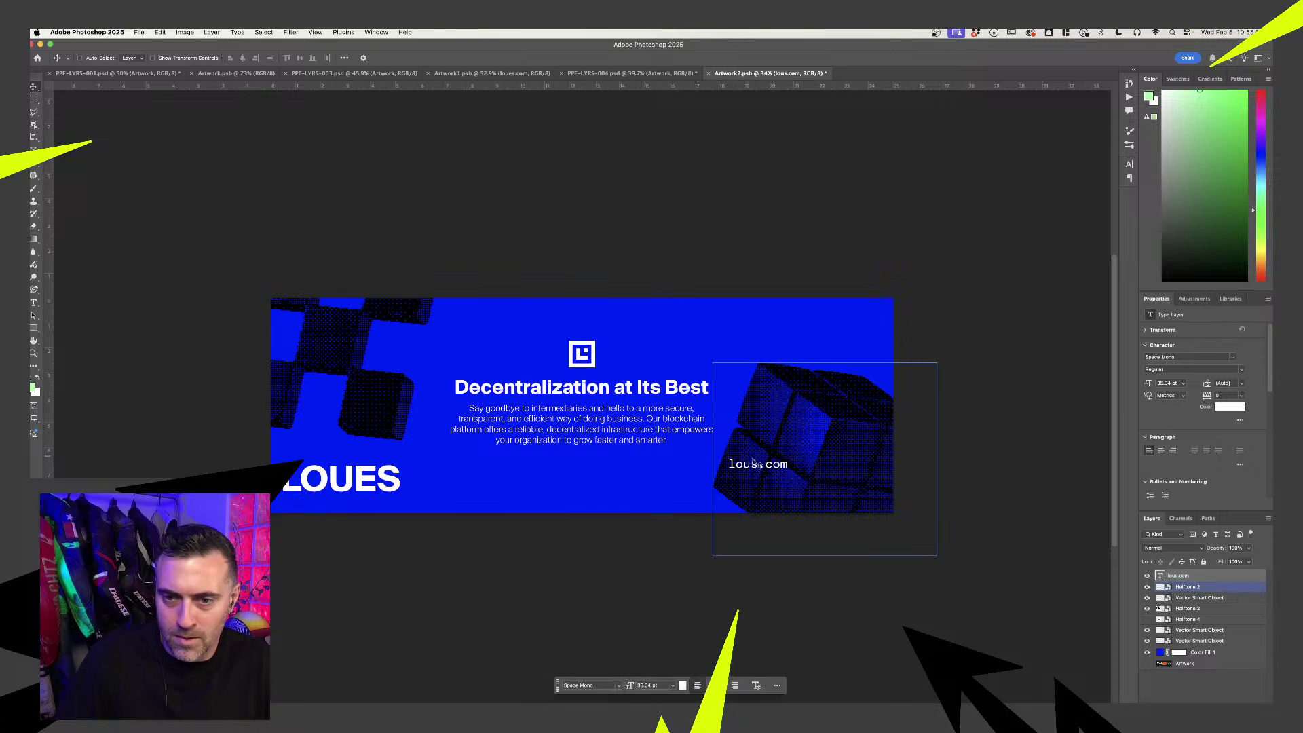
{"action": "left_click_drag", "start_coordinate": [755, 464], "coordinate": [844, 489]}
{"action": "key", "text": "super+s"}
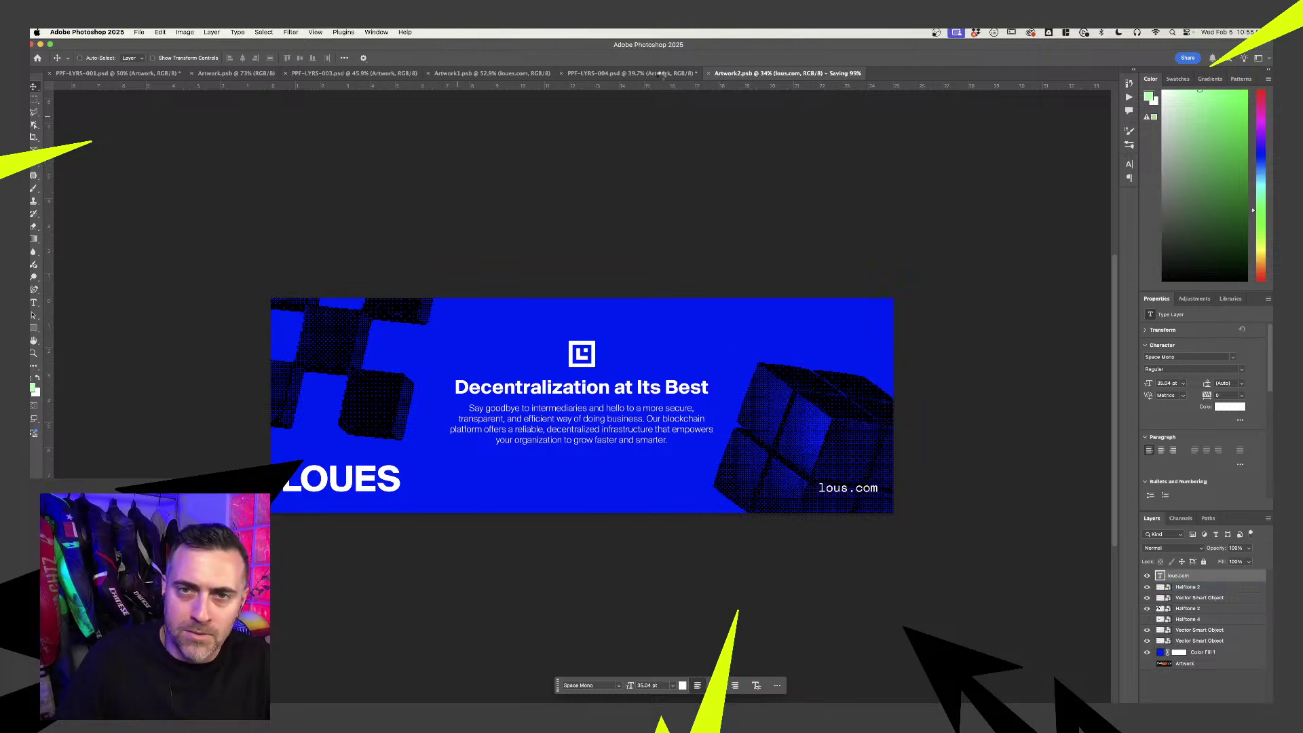
{"action": "left_click", "coordinate": [661, 73]}
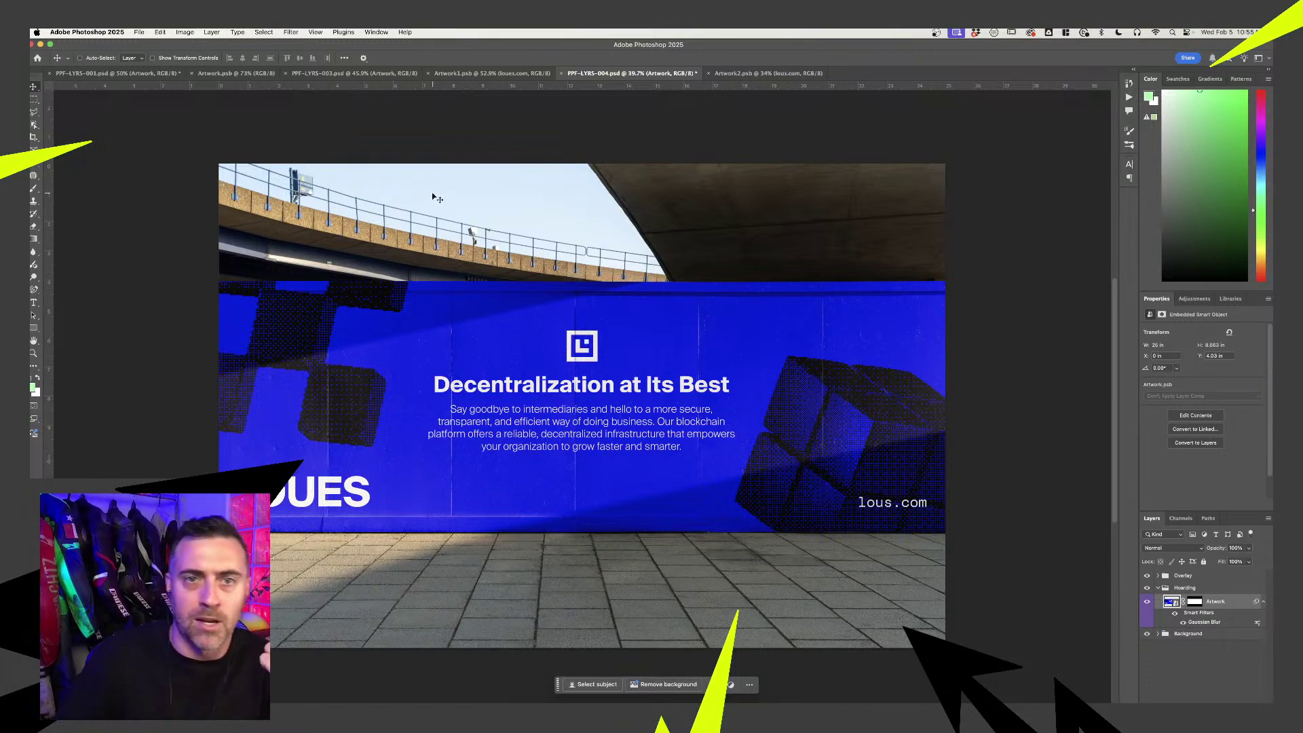
- Review the Artwork1.psb icon design and the blue tote bag mockup in PPF-LYRS-003.psd
{"action": "left_click", "coordinate": [492, 74]}
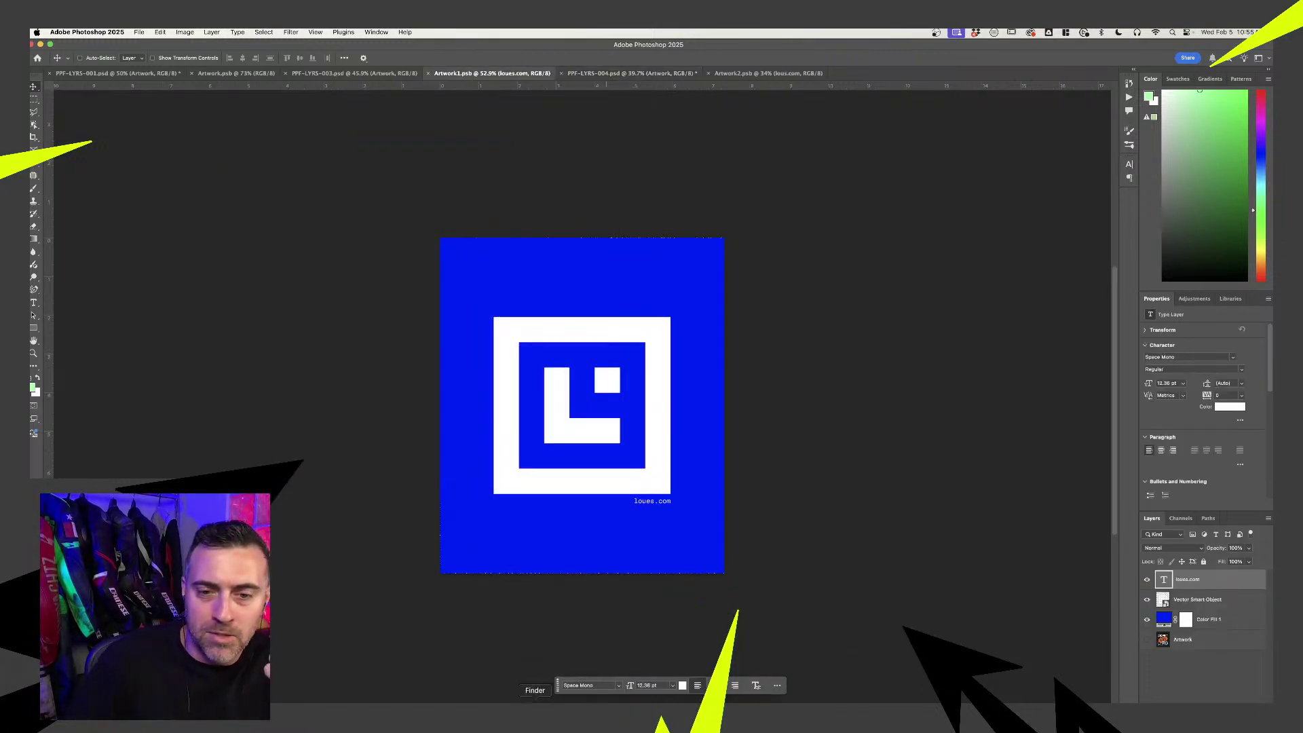
{"action": "left_click", "coordinate": [534, 719]}
{"action": "left_click", "coordinate": [343, 74]}
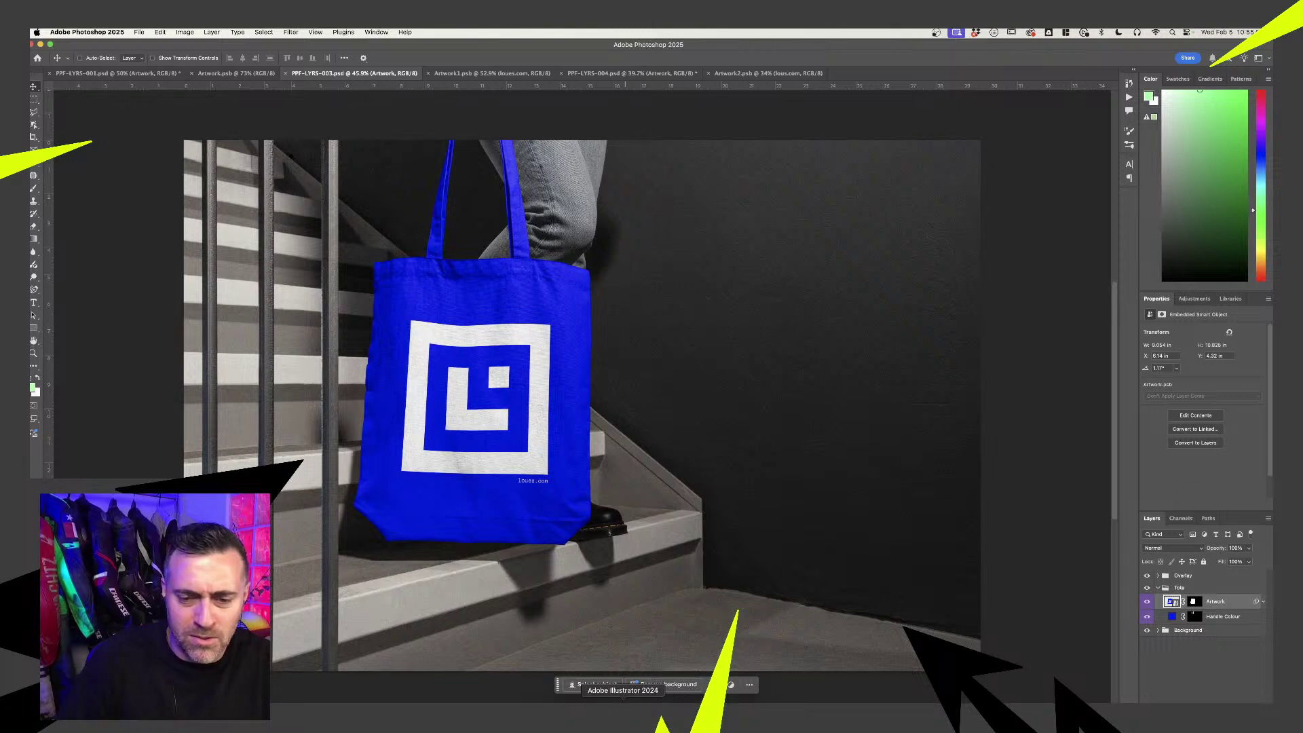
- Switch to Illustrator and go to the blue "The Future of Blockchain Starts Here." page design with the Selection tool
{"action": "left_click", "coordinate": [624, 698]}
{"action": "scroll", "coordinate": [475, 408], "scroll_direction": "down", "scroll_amount": 5}
{"action": "left_click_drag", "start_coordinate": [271, 611], "coordinate": [703, 419]}
{"action": "scroll", "coordinate": [631, 482], "scroll_direction": "up", "scroll_amount": 5}
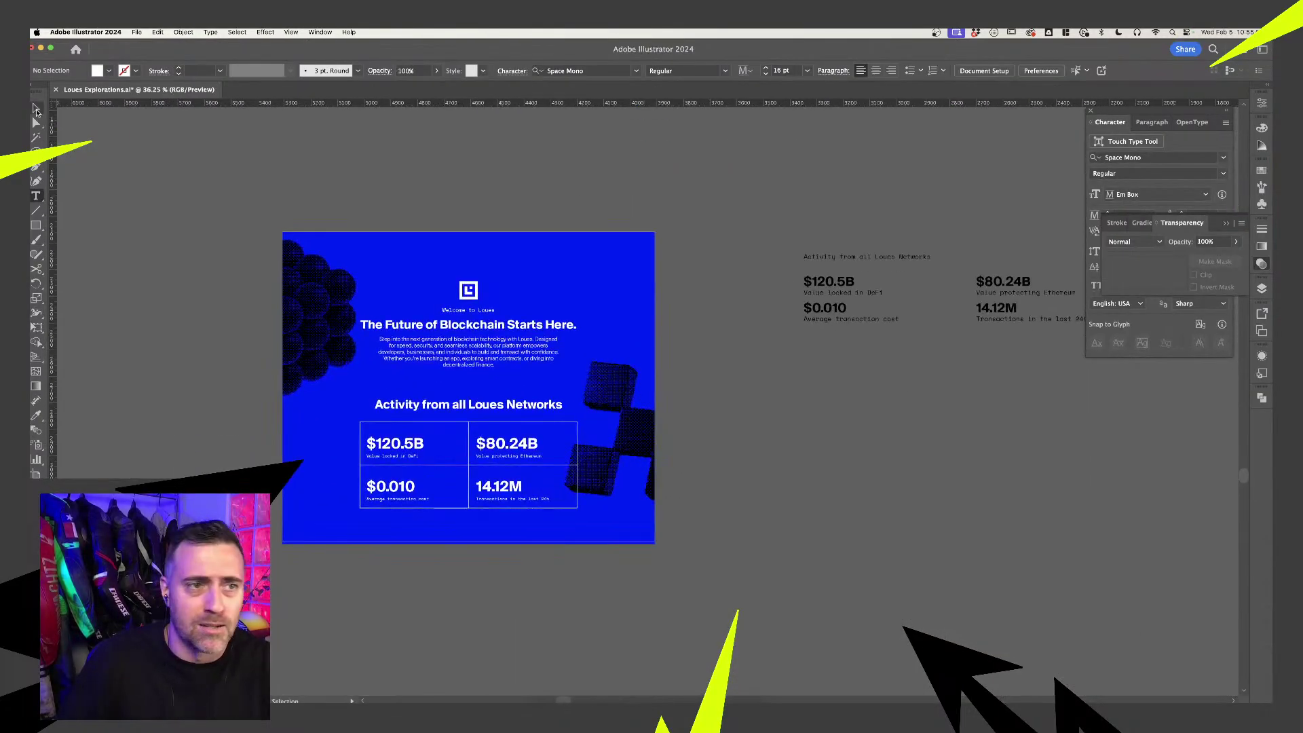
{"action": "left_click", "coordinate": [36, 108]}
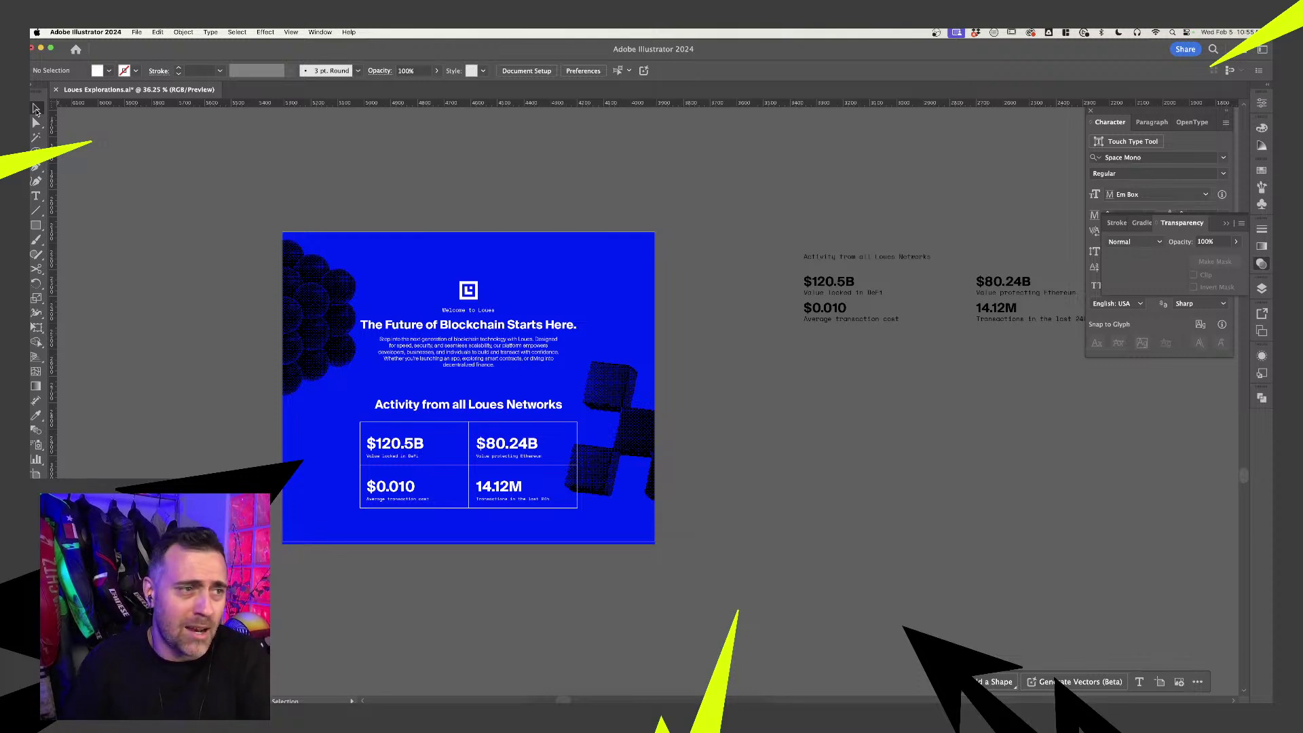